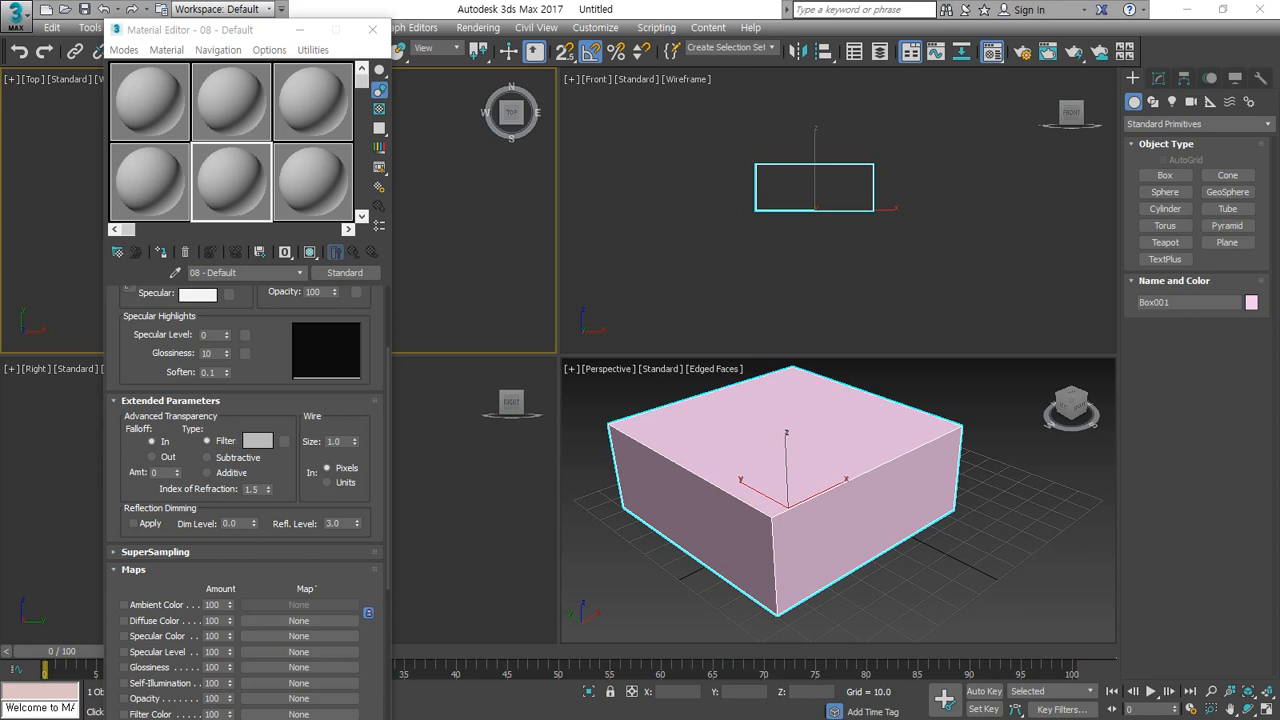
Step: Examine the Maps list and the basic shader parameters of the 08 - Default material
{"action": "scroll", "coordinate": [183, 581], "scroll_direction": "down", "scroll_amount": 3}
{"action": "left_click_drag", "start_coordinate": [285, 528], "coordinate": [272, 700]}
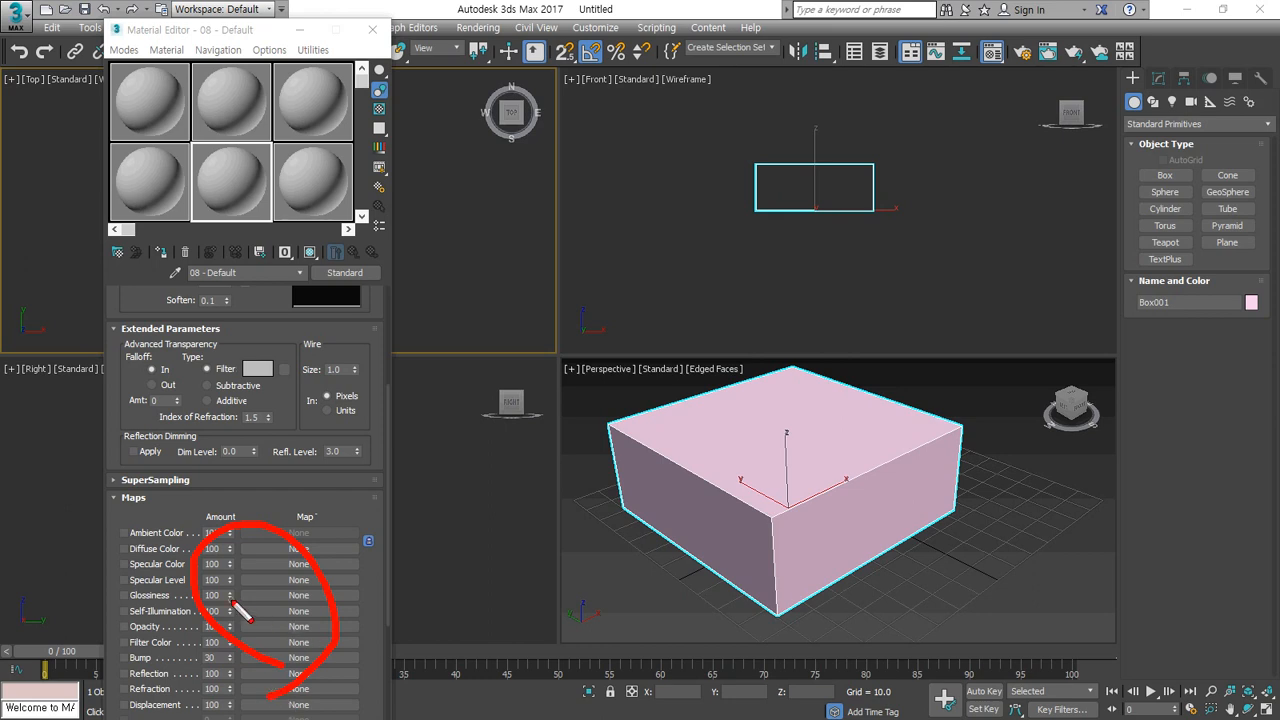
{"action": "key", "text": "ctrl+z"}
{"action": "mouse_move", "coordinate": [127, 560]}
{"action": "left_mouse_down"}
{"action": "mouse_move", "coordinate": [366, 560]}
{"action": "mouse_move", "coordinate": [95, 557]}
{"action": "left_mouse_up"}
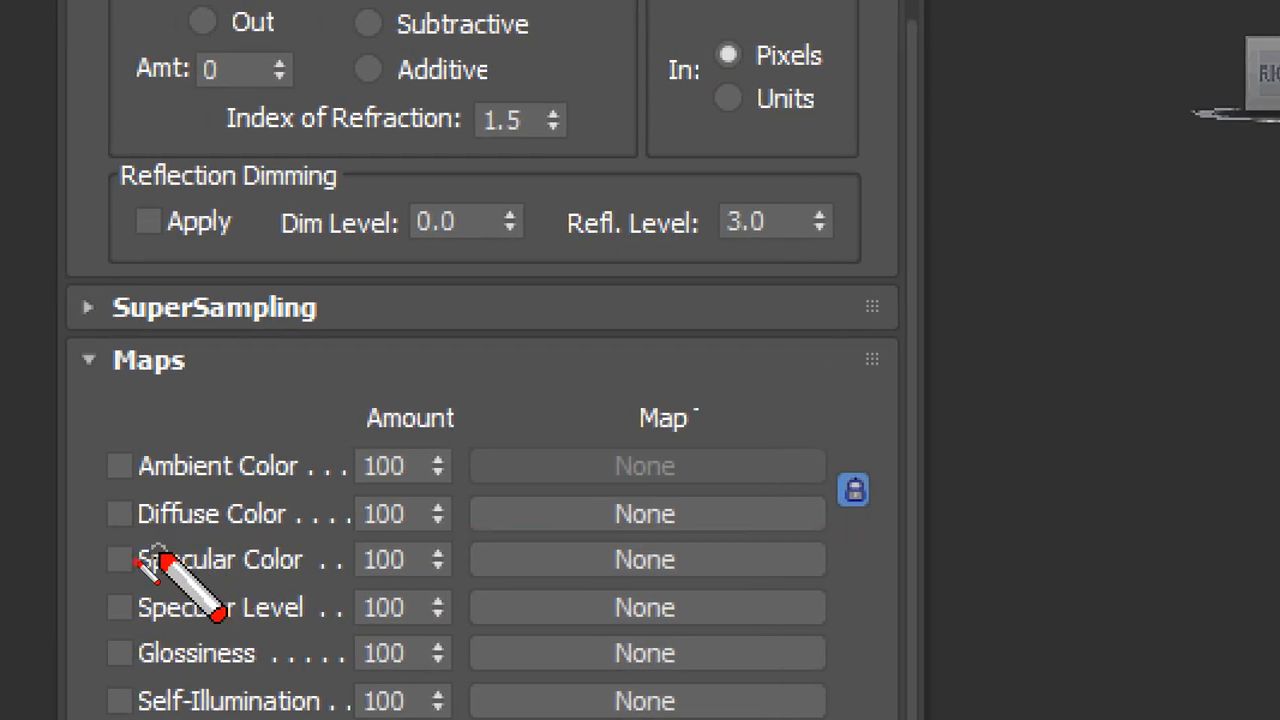
{"action": "mouse_move", "coordinate": [137, 562]}
{"action": "left_mouse_down"}
{"action": "mouse_move", "coordinate": [286, 552]}
{"action": "mouse_move", "coordinate": [150, 553]}
{"action": "left_mouse_up"}
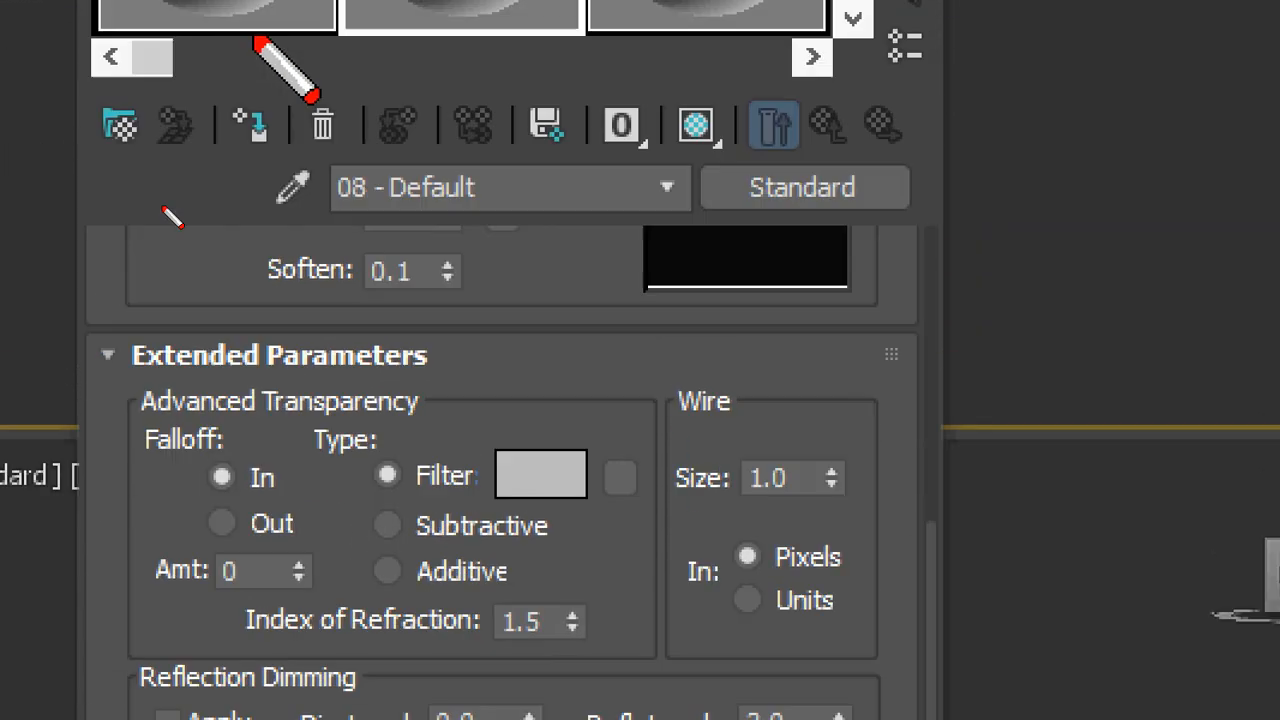
{"action": "key", "text": "Escape"}
{"action": "scroll", "coordinate": [333, 585], "scroll_direction": "up", "scroll_amount": 1}
{"action": "scroll", "coordinate": [333, 585], "scroll_direction": "up", "scroll_amount": 5}
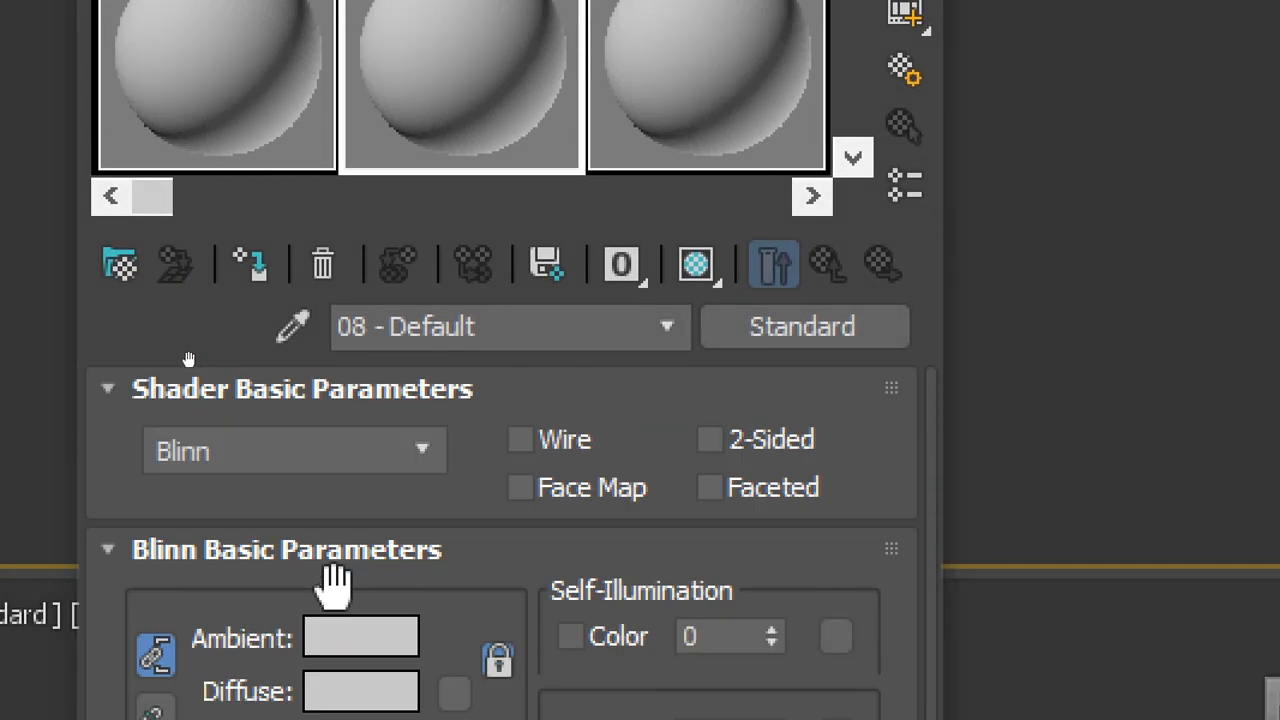
Step: Assign a Checker map to the Diffuse Color of the 08 - Default material
{"action": "scroll", "coordinate": [331, 583], "scroll_direction": "down", "scroll_amount": 2}
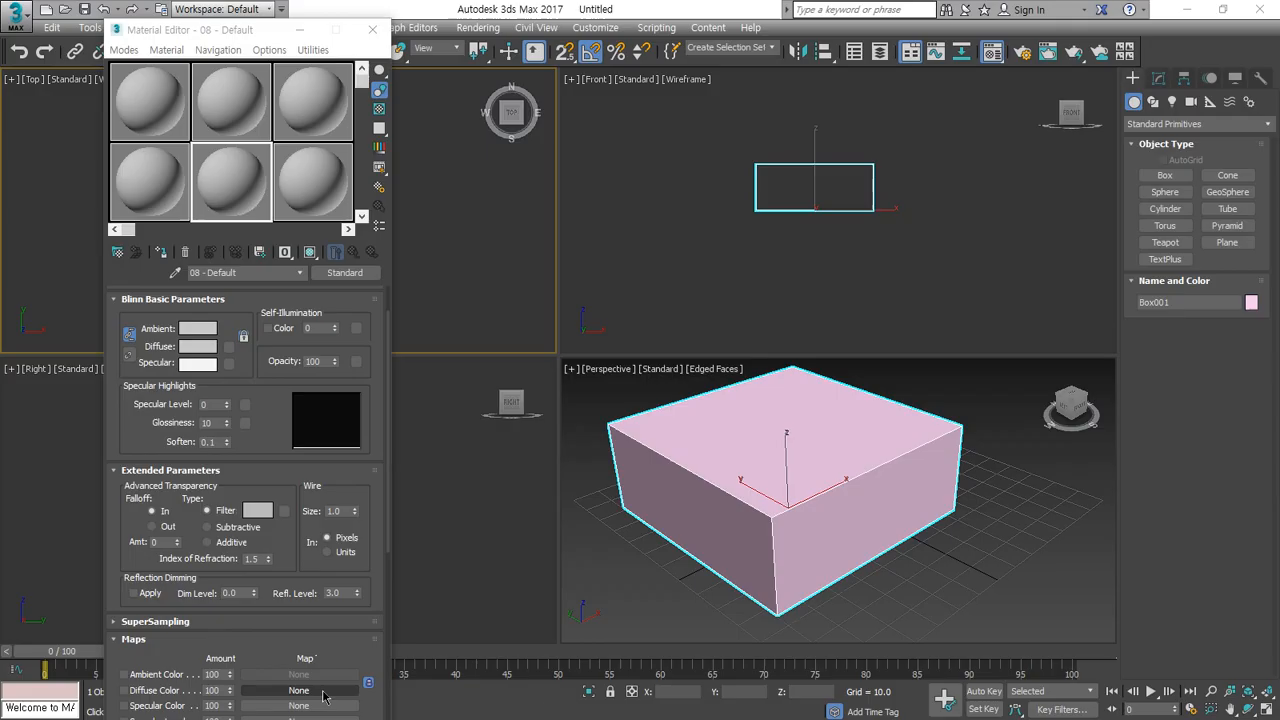
{"action": "left_click", "coordinate": [275, 695]}
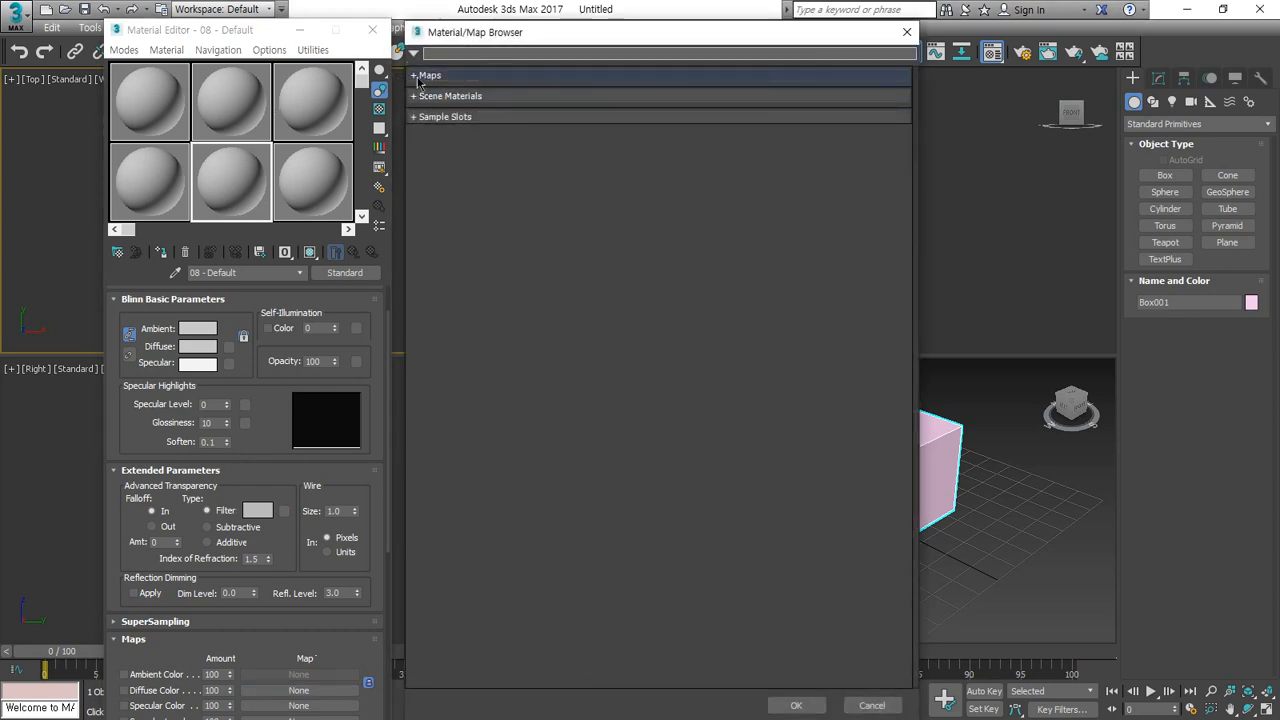
{"action": "left_click", "coordinate": [418, 77]}
{"action": "mouse_move", "coordinate": [616, 120]}
{"action": "left_mouse_down"}
{"action": "mouse_move", "coordinate": [608, 340]}
{"action": "mouse_move", "coordinate": [634, 656]}
{"action": "left_mouse_up"}
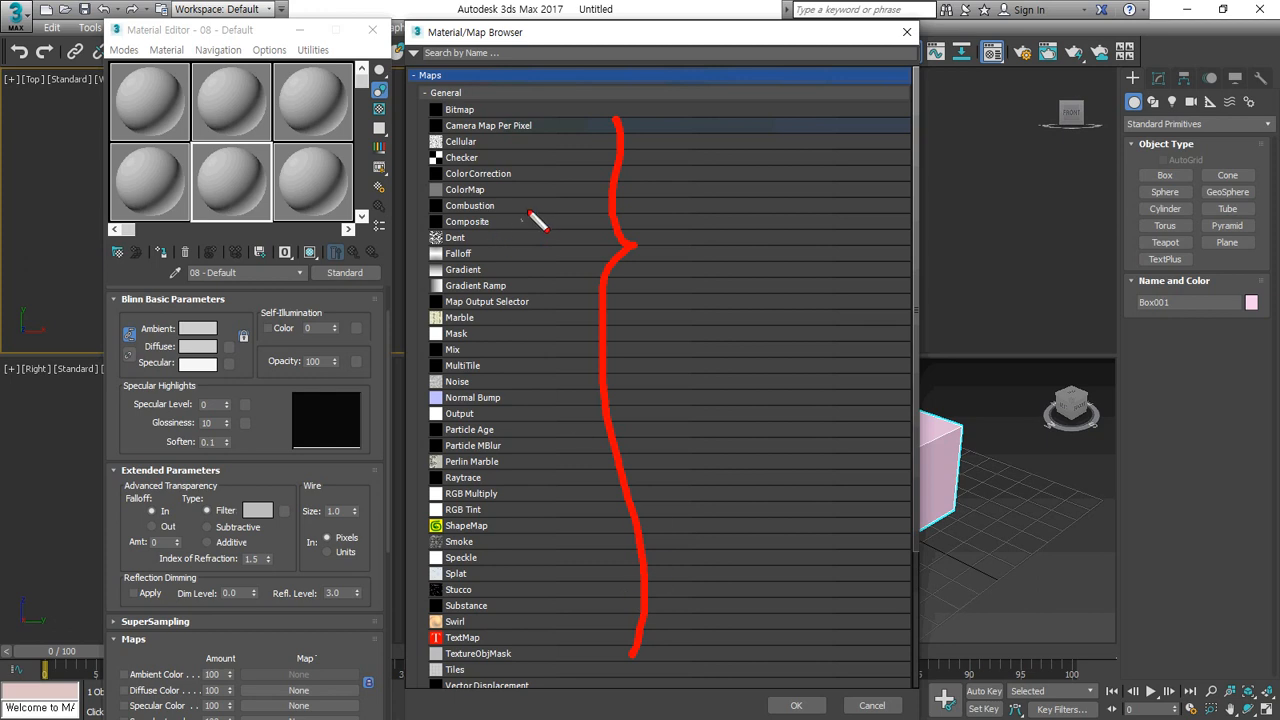
{"action": "left_click_drag", "start_coordinate": [488, 171], "coordinate": [440, 168]}
{"action": "key", "text": "Escape"}
{"action": "left_click", "coordinate": [461, 160]}
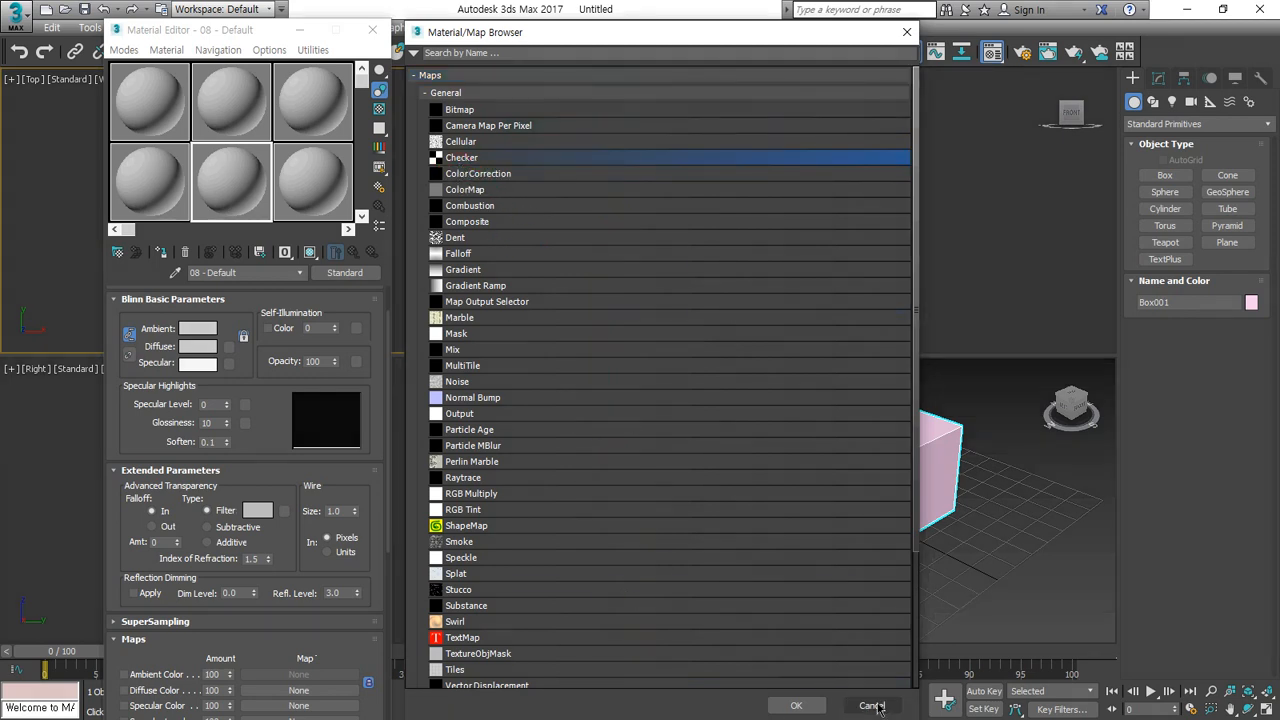
{"action": "left_click", "coordinate": [796, 705]}
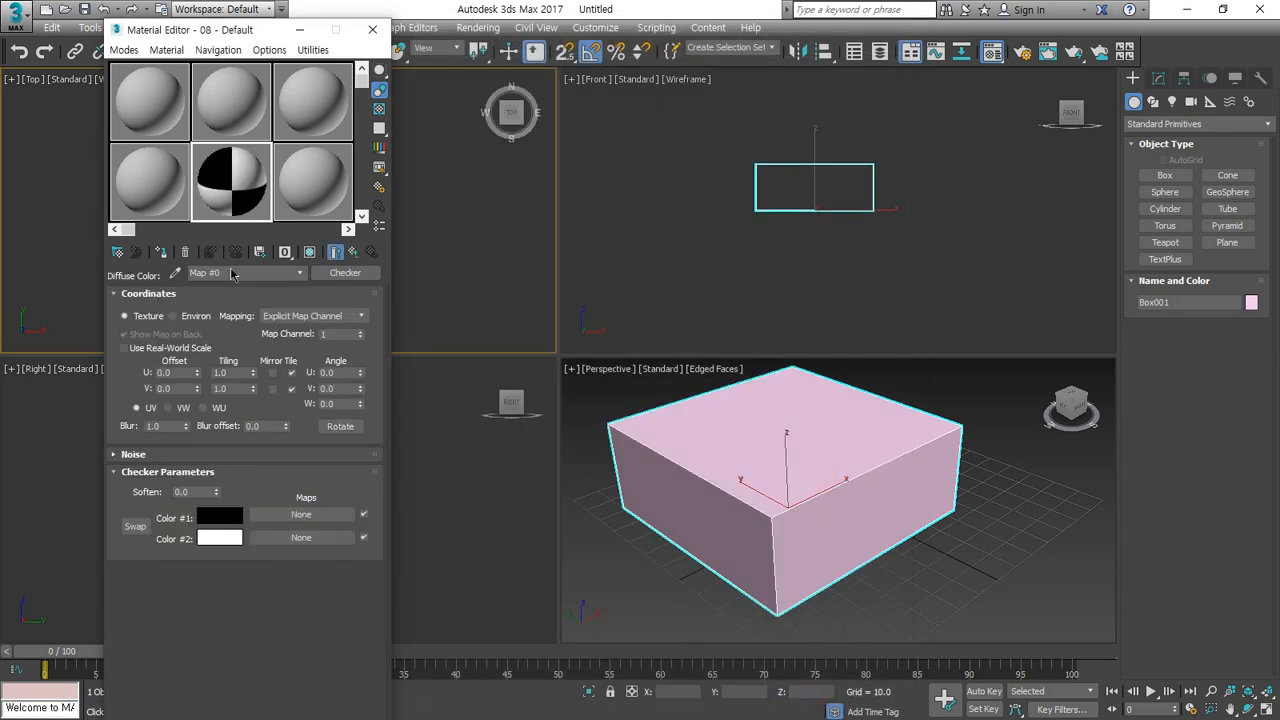
Step: Apply the checker material to the box, display its texture in the shaded viewport and inspect the box without the Material Editor
{"action": "mouse_move", "coordinate": [250, 236]}
{"action": "left_mouse_down"}
{"action": "mouse_move", "coordinate": [268, 155]}
{"action": "mouse_move", "coordinate": [282, 214]}
{"action": "left_mouse_up"}
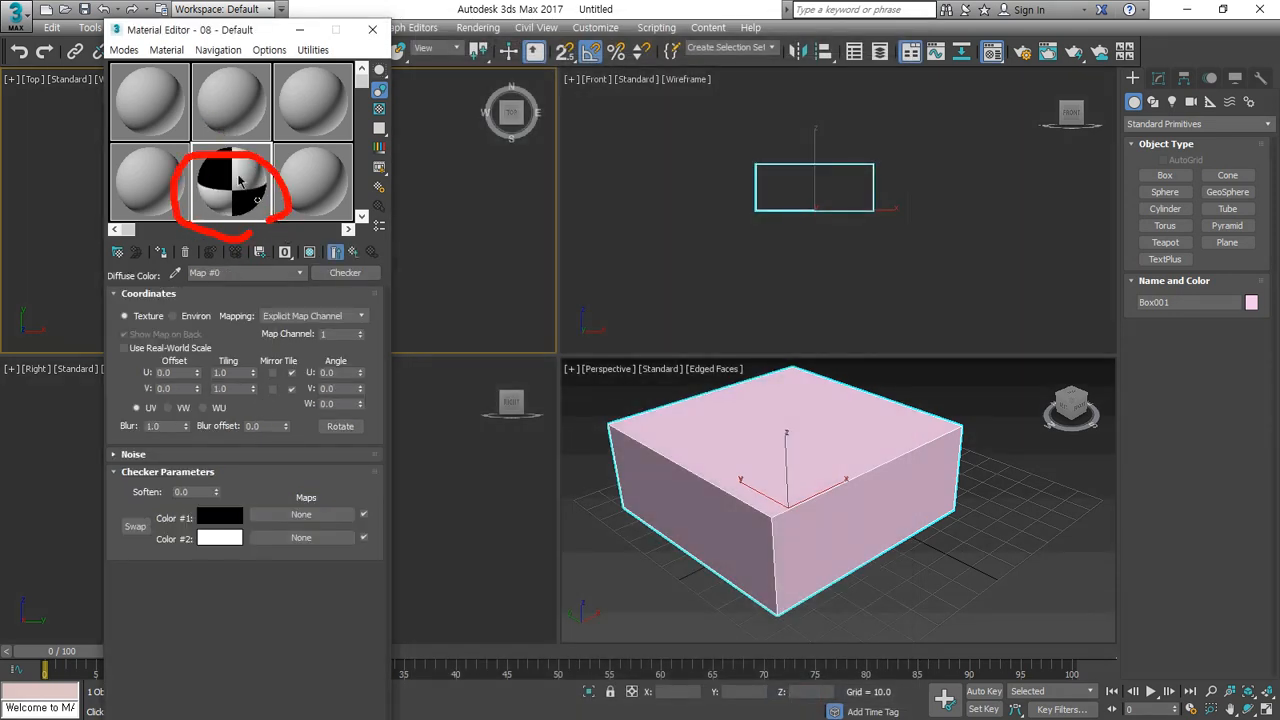
{"action": "key", "text": "Escape"}
{"action": "mouse_move", "coordinate": [231, 168]}
{"action": "left_mouse_down"}
{"action": "mouse_move", "coordinate": [306, 230]}
{"action": "mouse_move", "coordinate": [730, 444]}
{"action": "left_mouse_up"}
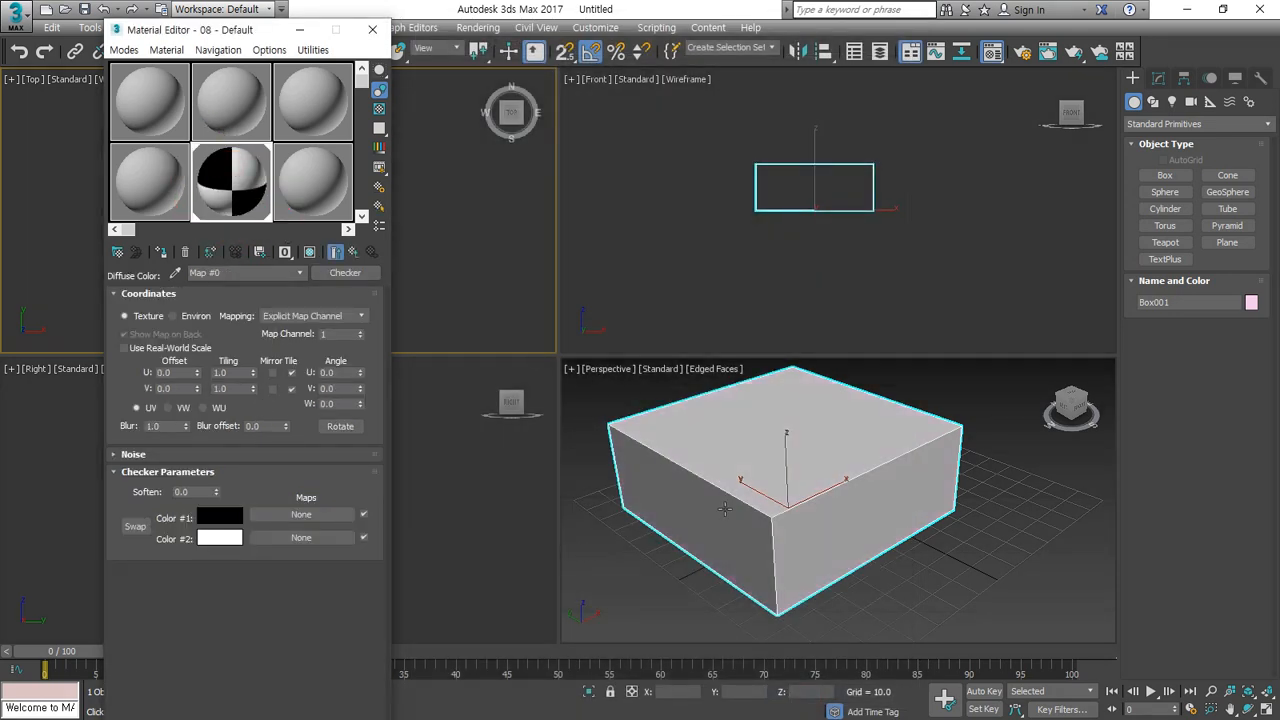
{"action": "middle_click_drag", "start_coordinate": [724, 508], "coordinate": [790, 360], "text": "alt"}
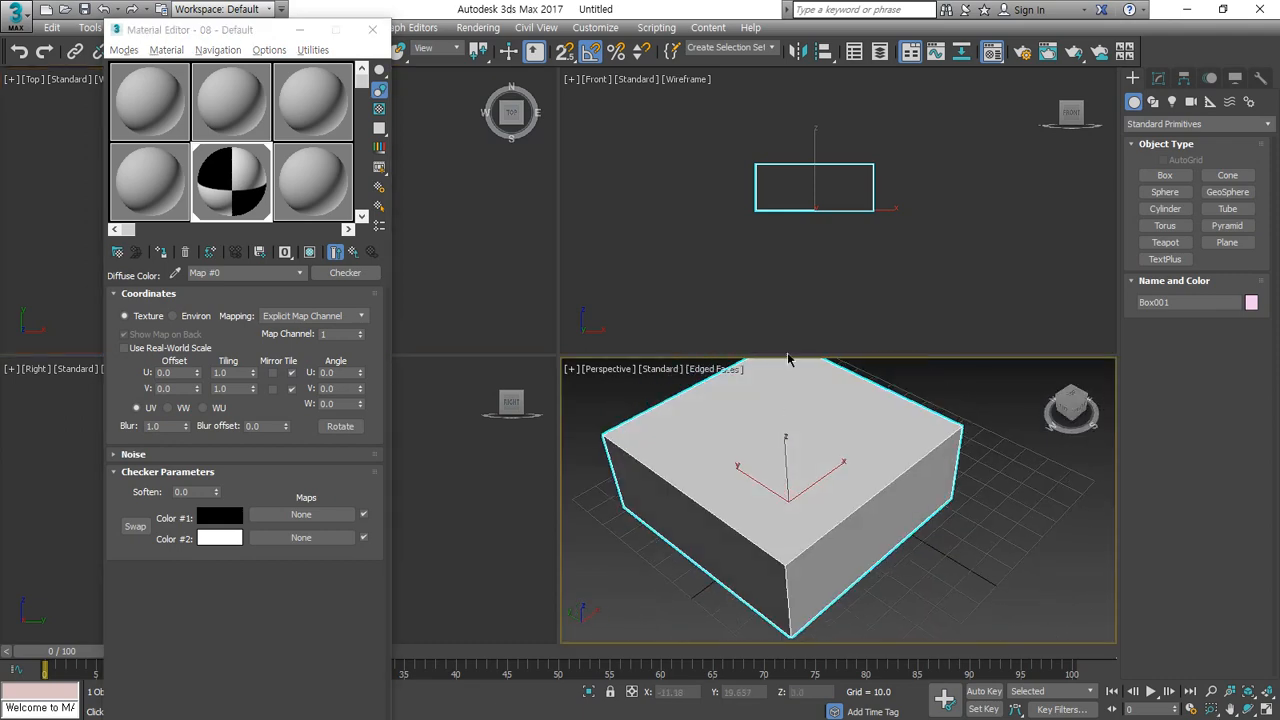
{"action": "left_click", "coordinate": [309, 251]}
{"action": "mouse_move", "coordinate": [837, 586]}
{"action": "middle_mouse_down", "text": "alt"}
{"action": "mouse_move", "coordinate": [843, 515]}
{"action": "mouse_move", "coordinate": [846, 591]}
{"action": "middle_mouse_up", "text": "alt"}
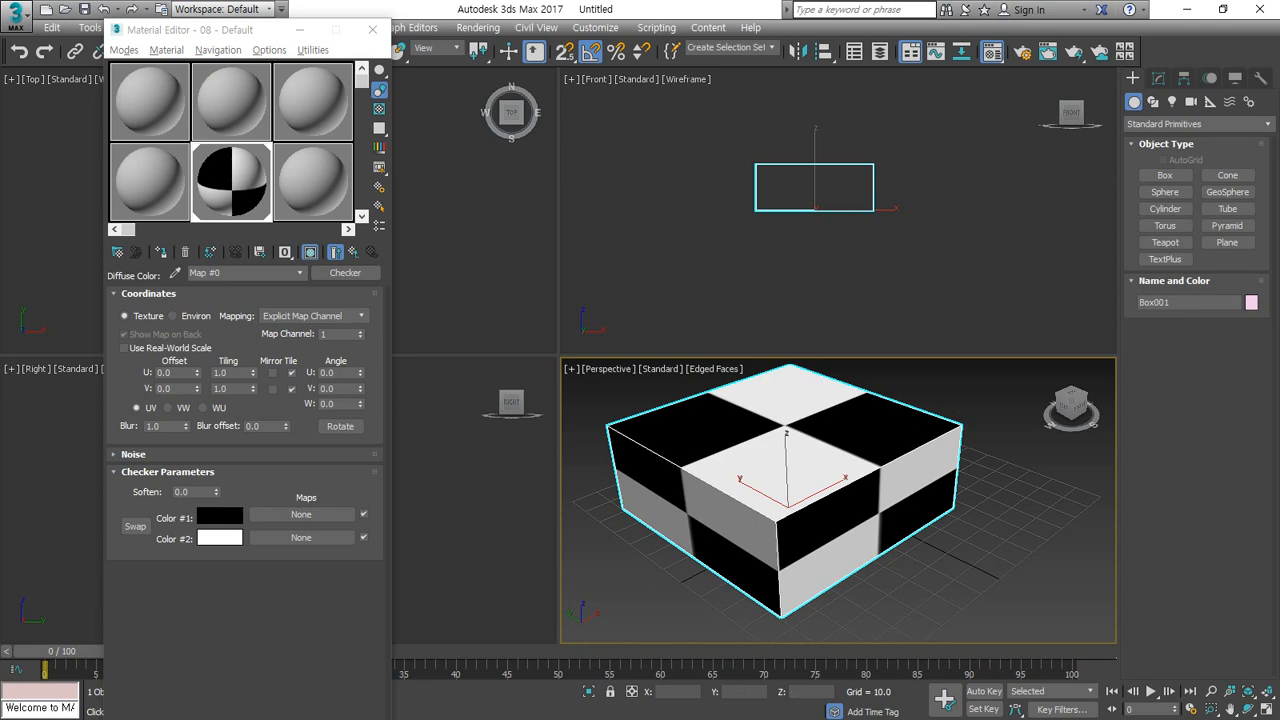
{"action": "key", "text": "m"}
{"action": "mouse_move", "coordinate": [786, 580]}
{"action": "middle_mouse_down", "text": "alt"}
{"action": "mouse_move", "coordinate": [793, 485]}
{"action": "mouse_move", "coordinate": [797, 600]}
{"action": "middle_mouse_up", "text": "alt"}
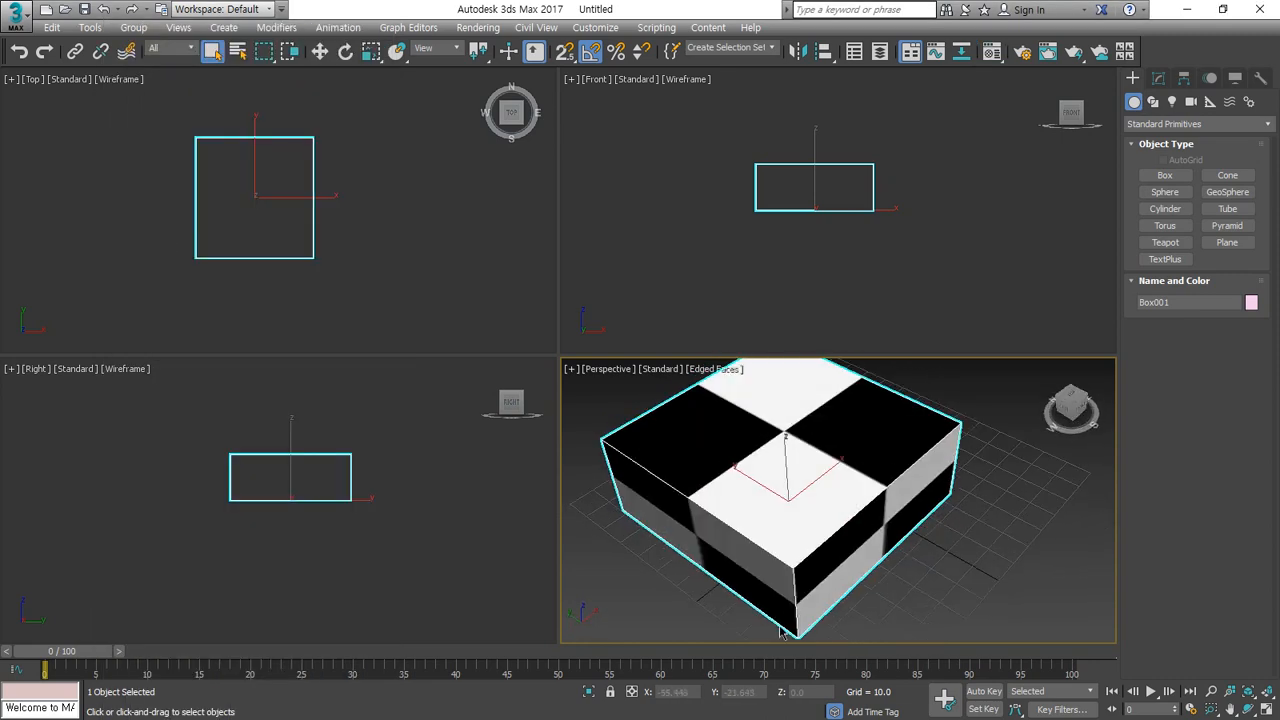
Step: Reopen the Material Editor and set the checker's Color #1 to red with a Red value of 255
{"action": "left_click", "coordinate": [310, 134]}
{"action": "key", "text": "m"}
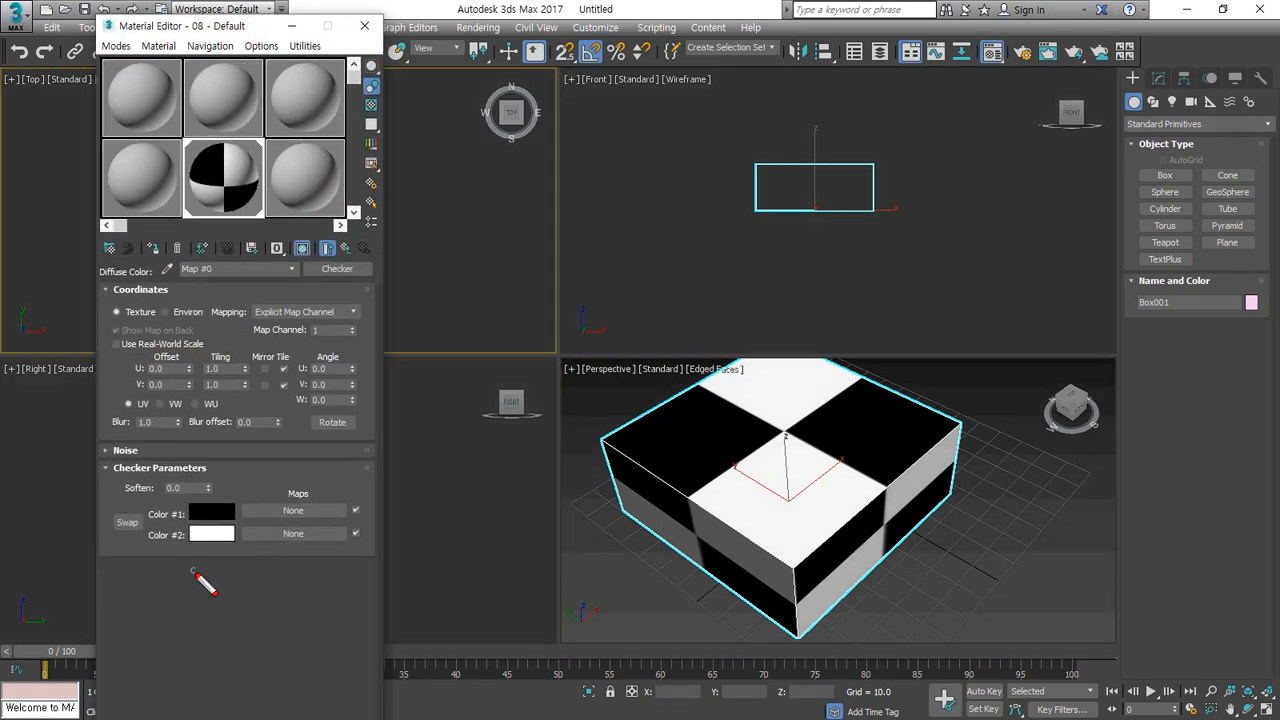
{"action": "mouse_move", "coordinate": [199, 574]}
{"action": "left_mouse_down"}
{"action": "mouse_move", "coordinate": [178, 515]}
{"action": "mouse_move", "coordinate": [240, 558]}
{"action": "mouse_move", "coordinate": [140, 530]}
{"action": "mouse_move", "coordinate": [248, 542]}
{"action": "mouse_move", "coordinate": [215, 563]}
{"action": "left_mouse_up"}
{"action": "key", "text": "Escape"}
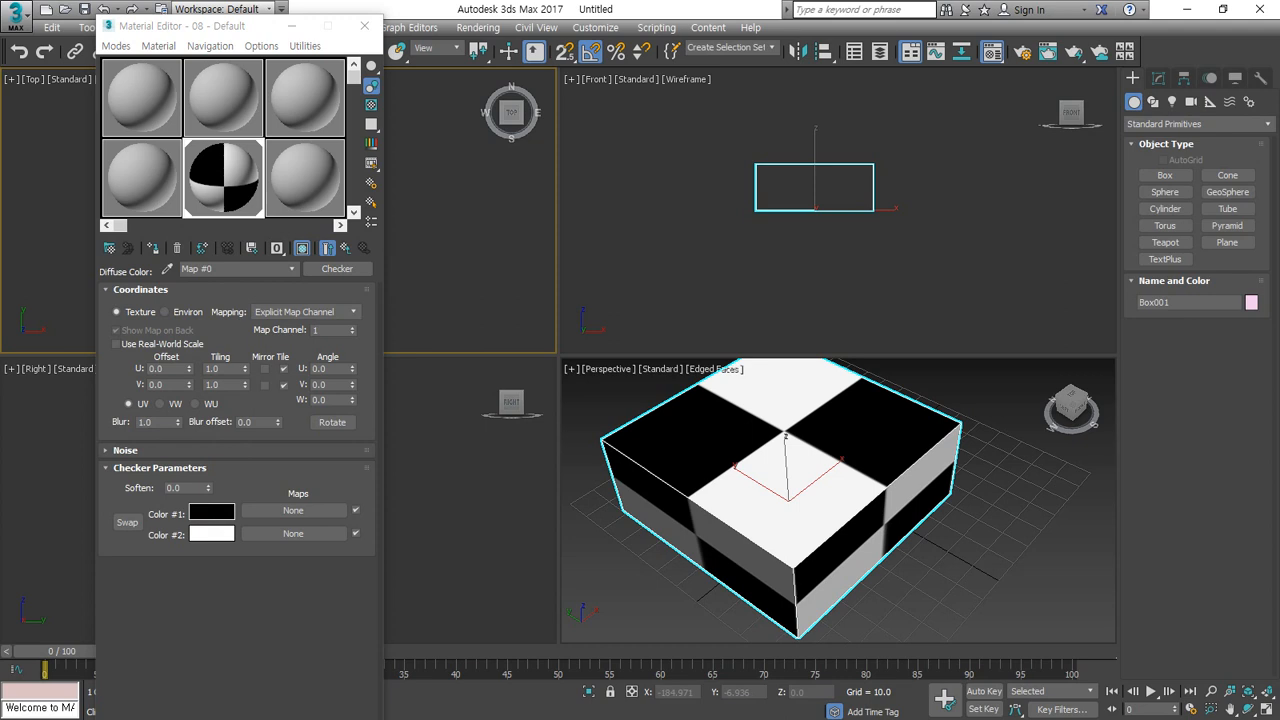
{"action": "left_click", "coordinate": [211, 512]}
{"action": "type", "text": "255"}
{"action": "key", "text": "Return"}
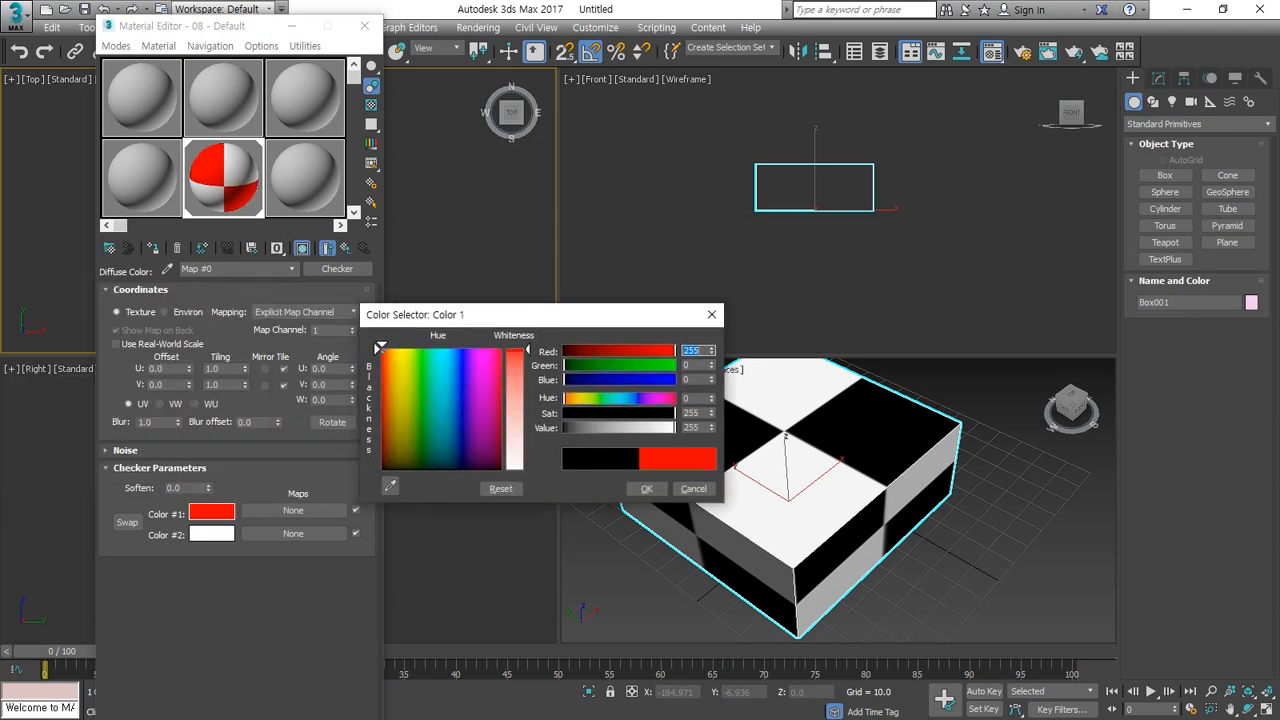
{"action": "left_click", "coordinate": [646, 488]}
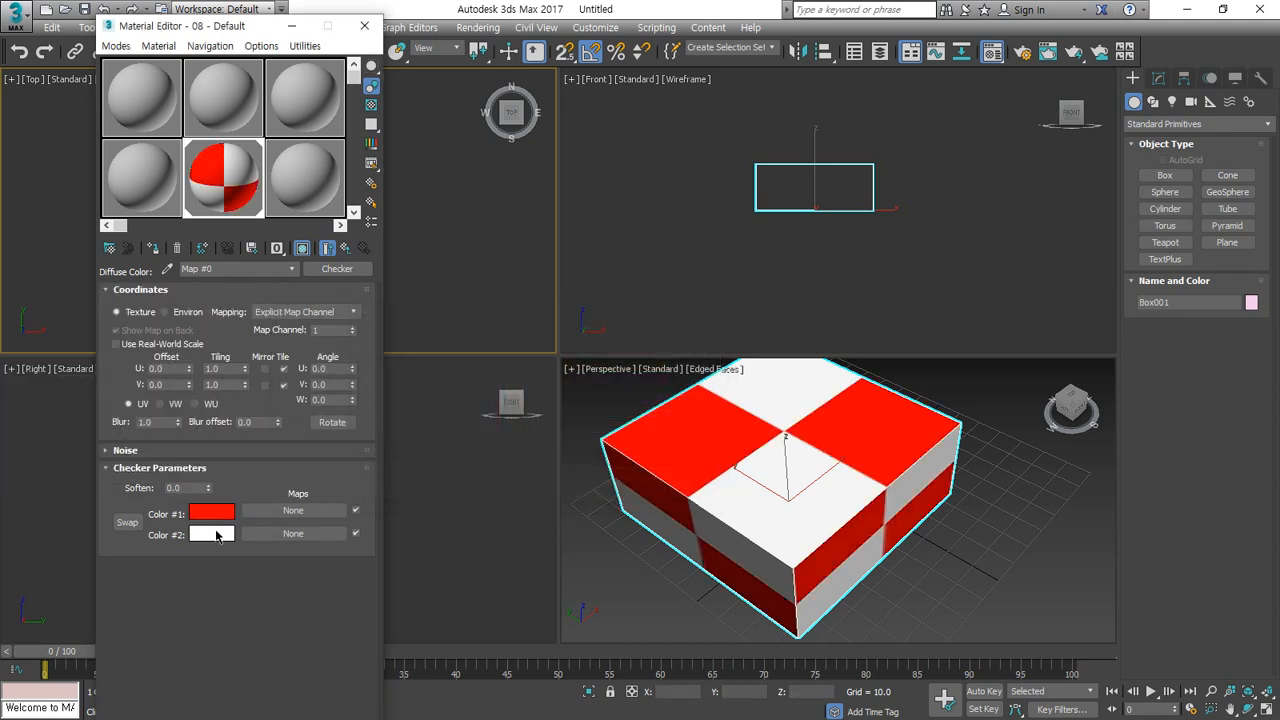
Step: Set the checker's Color #2 to a fully saturated yellow (Red 255, Green 234, Blue 0)
{"action": "left_click", "coordinate": [211, 534]}
{"action": "left_click", "coordinate": [400, 350]}
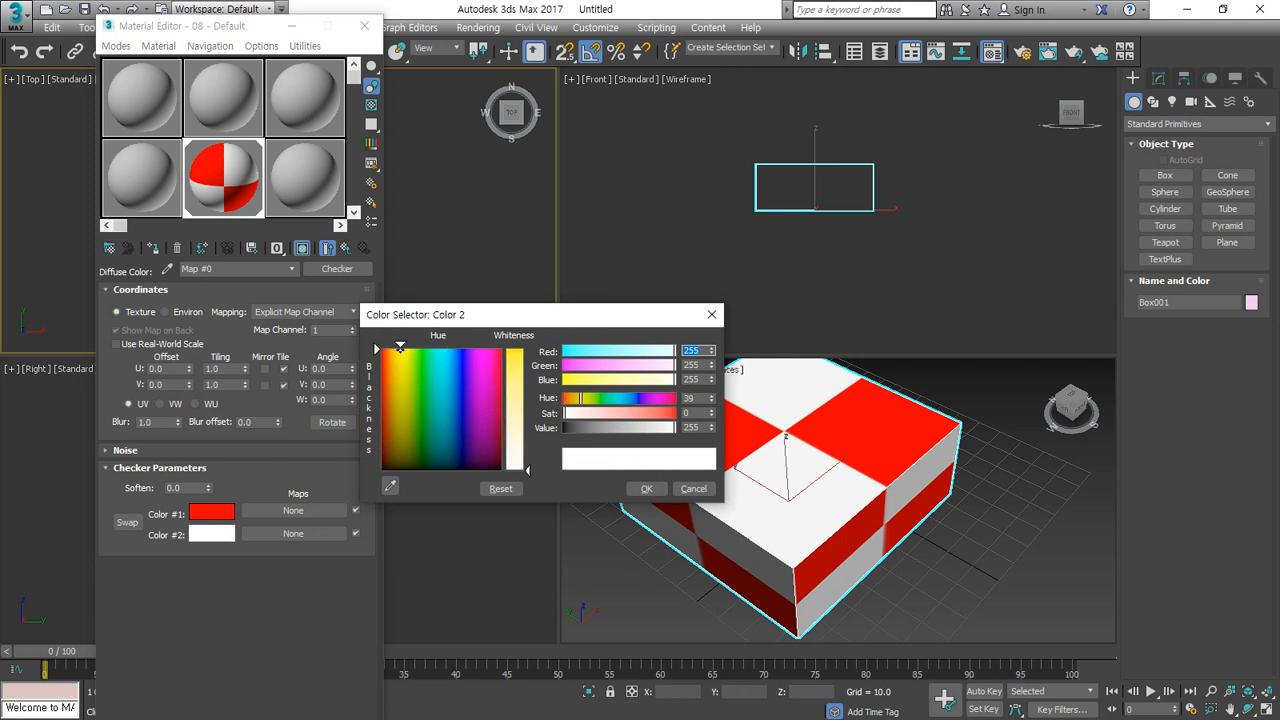
{"action": "left_click", "coordinate": [514, 352]}
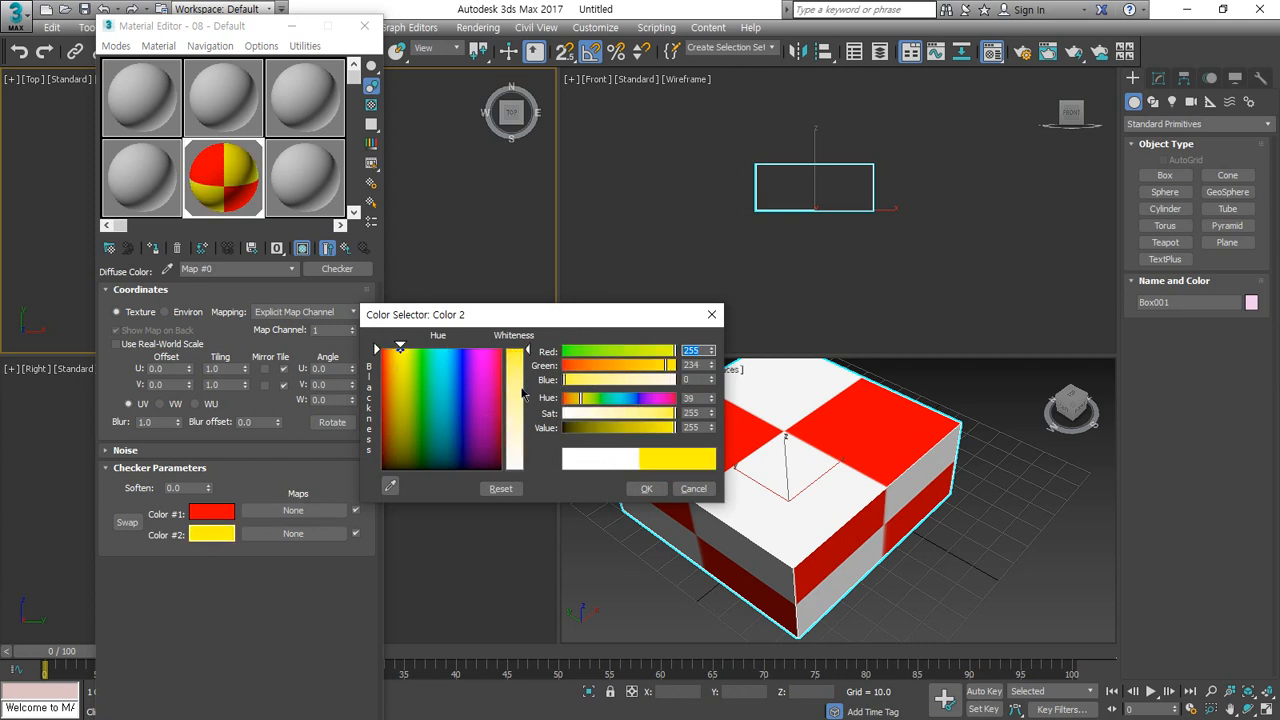
{"action": "left_click", "coordinate": [646, 488]}
{"action": "mouse_move", "coordinate": [773, 630]}
{"action": "left_mouse_down"}
{"action": "mouse_move", "coordinate": [800, 392]}
{"action": "mouse_move", "coordinate": [808, 590]}
{"action": "left_mouse_up"}
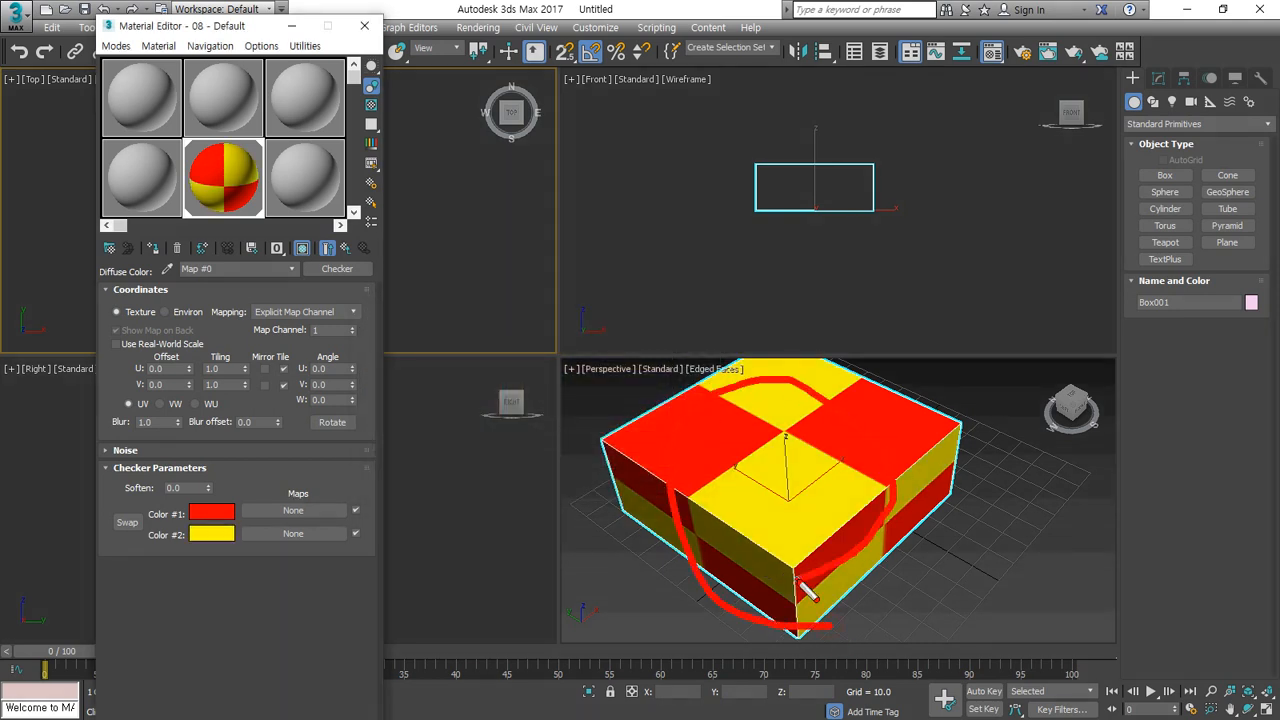
{"action": "key", "text": "Escape"}
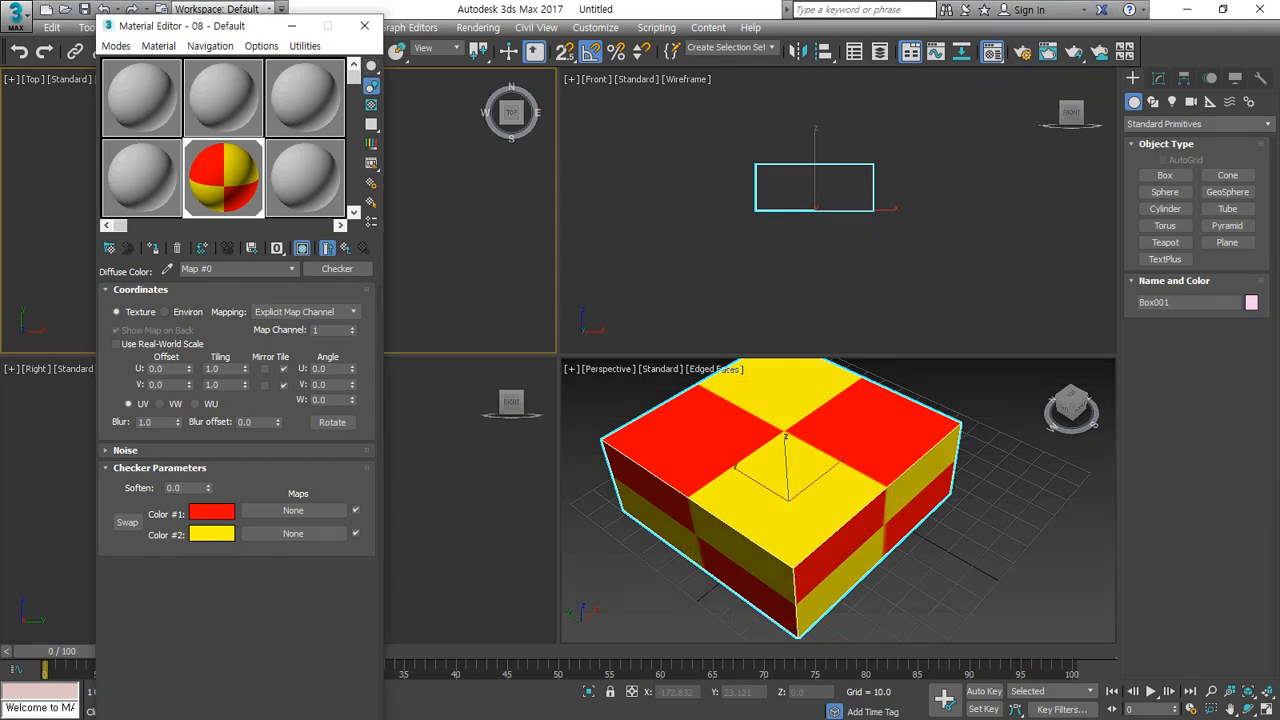
Step: Choose a Bitmap as the map for the checker's Color #1
{"action": "key", "text": "ctrl+2"}
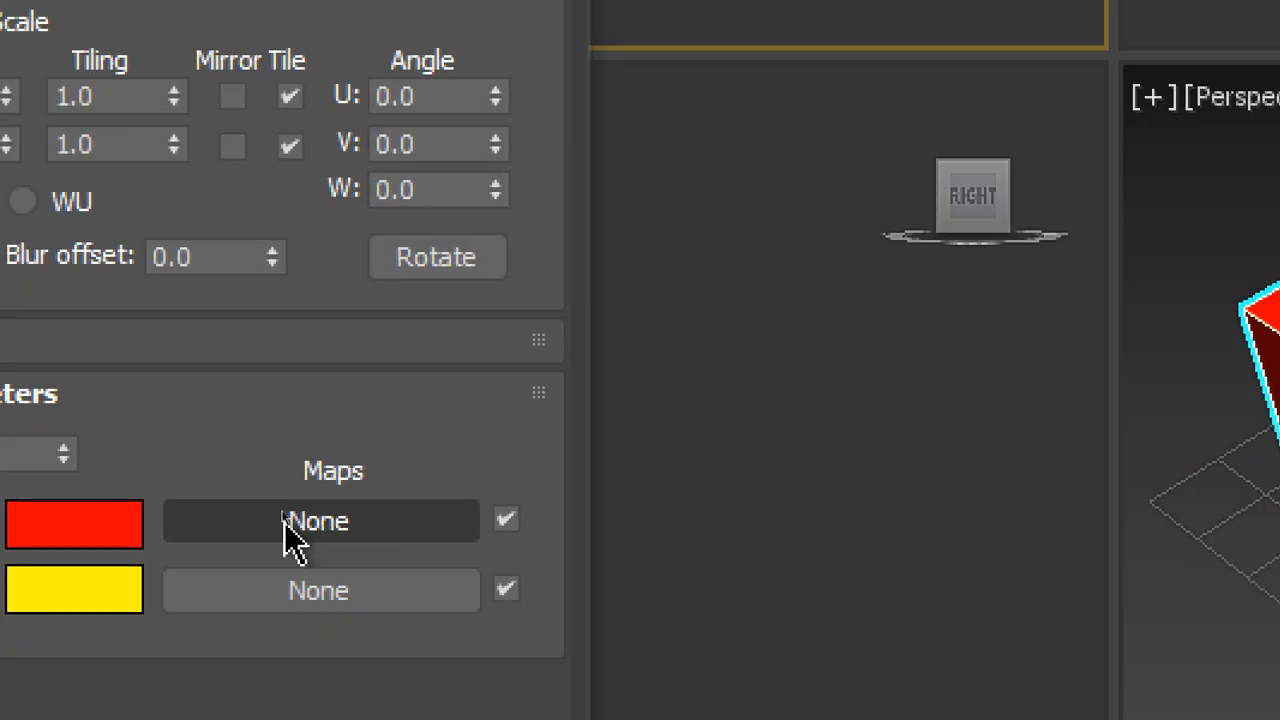
{"action": "left_click", "coordinate": [340, 530]}
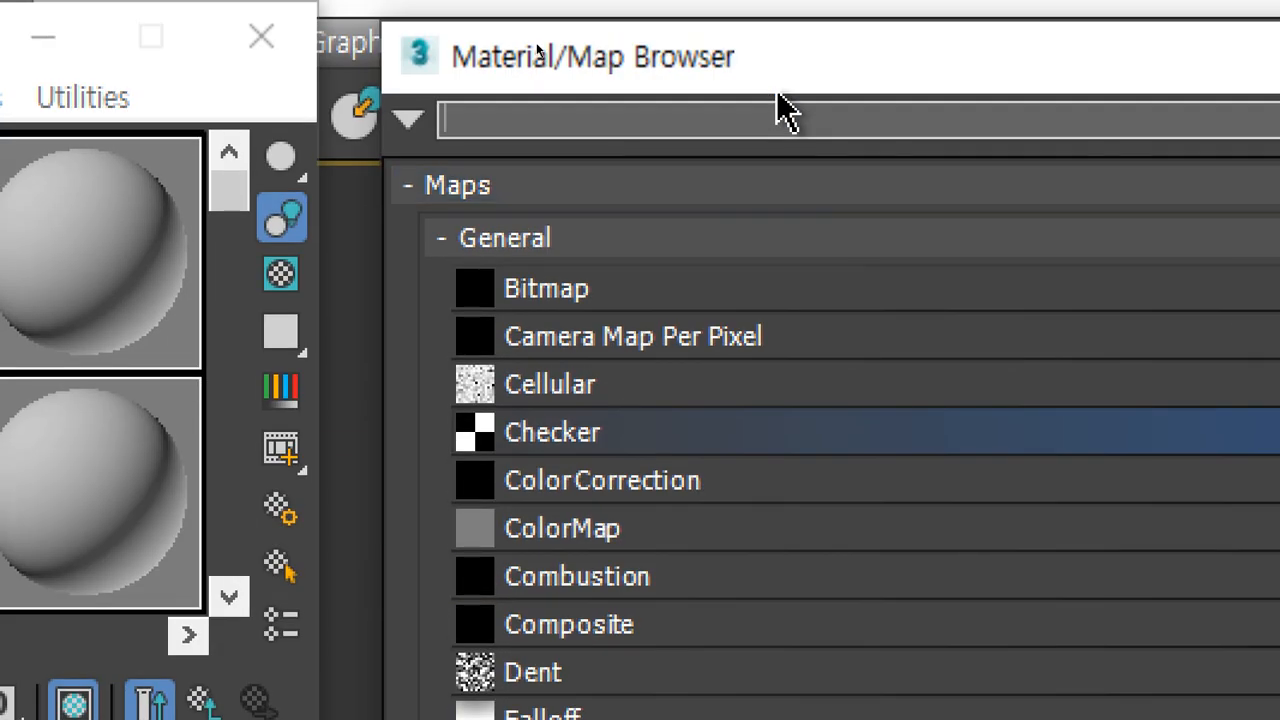
{"action": "left_click", "coordinate": [640, 309]}
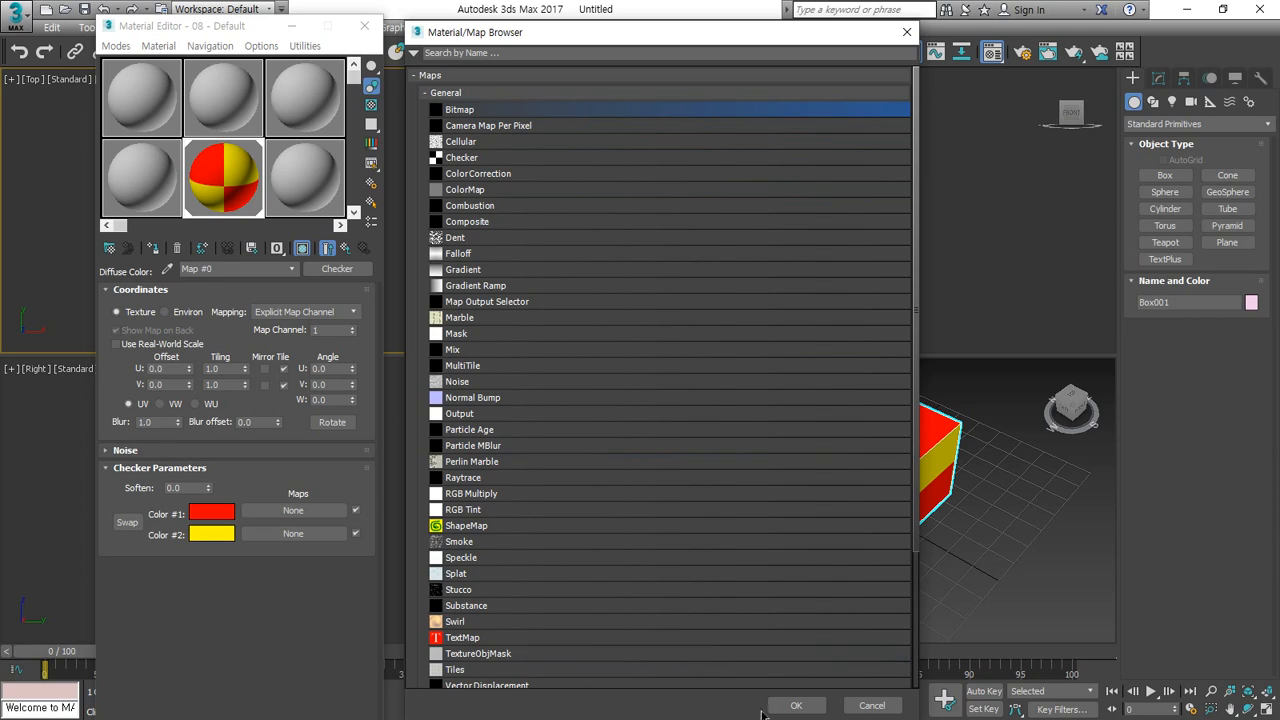
{"action": "left_click", "coordinate": [790, 706]}
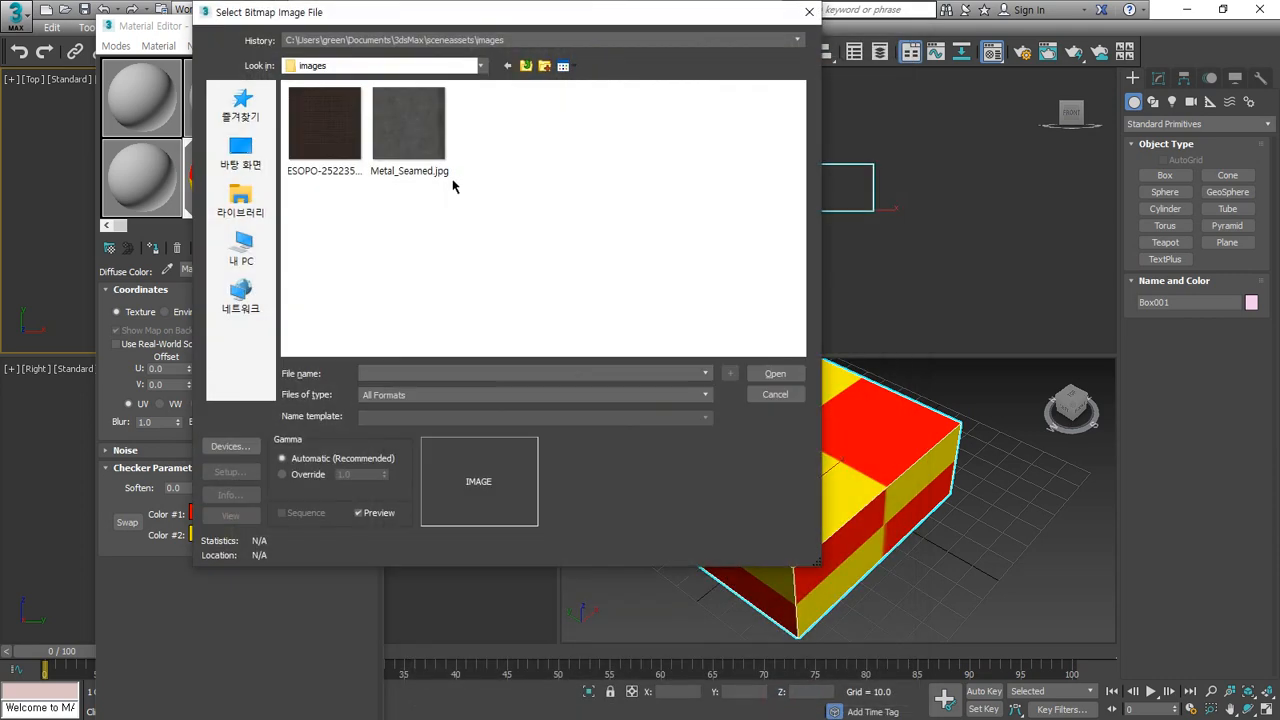
Step: Load 나무_001.jpg from D:\502호 공유\99. 맵핑소스\첫번째\무늬목 as the Color #1 bitmap and return to the checker parameters
{"action": "left_click", "coordinate": [526, 66]}
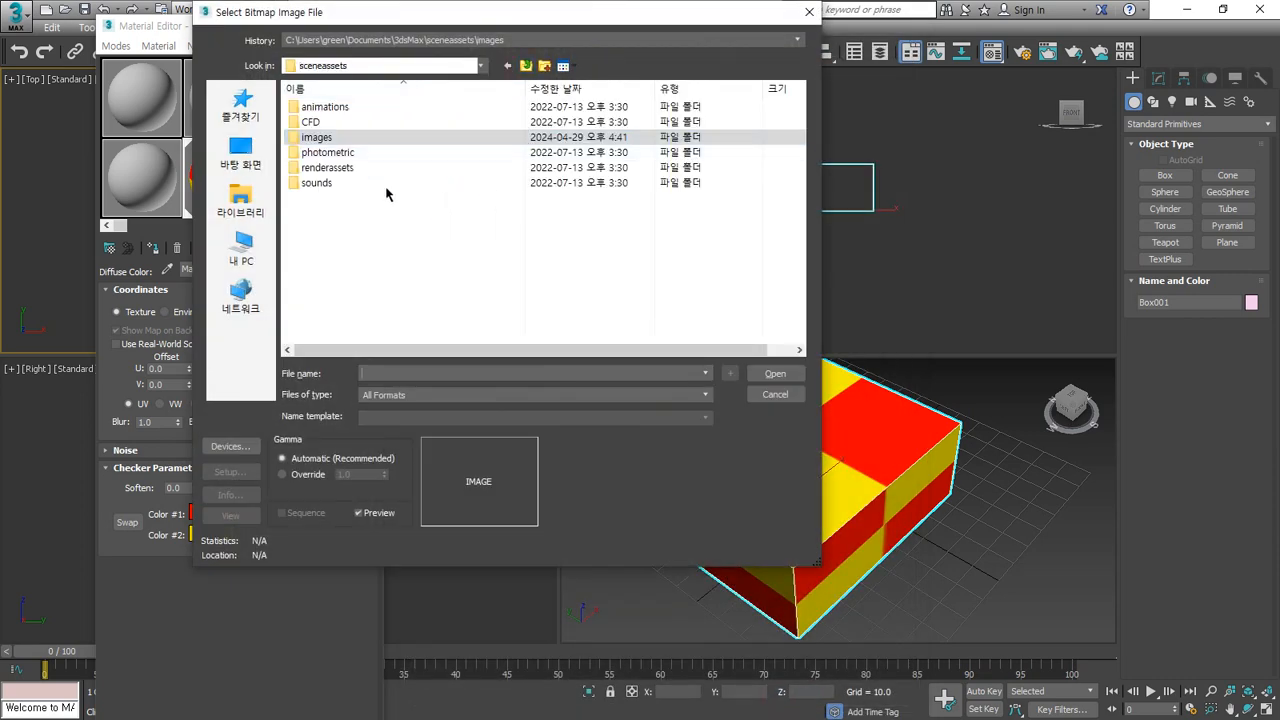
{"action": "left_click", "coordinate": [388, 68]}
{"action": "left_click", "coordinate": [390, 242]}
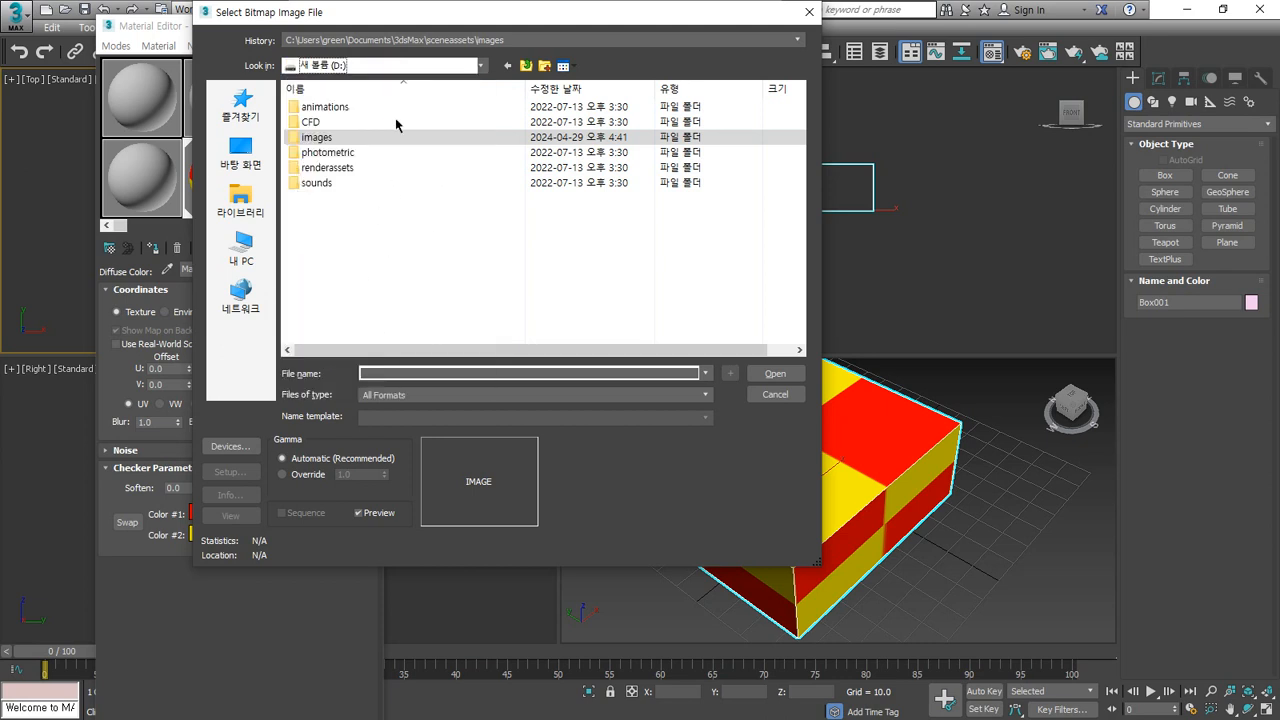
{"action": "double_click", "coordinate": [740, 140]}
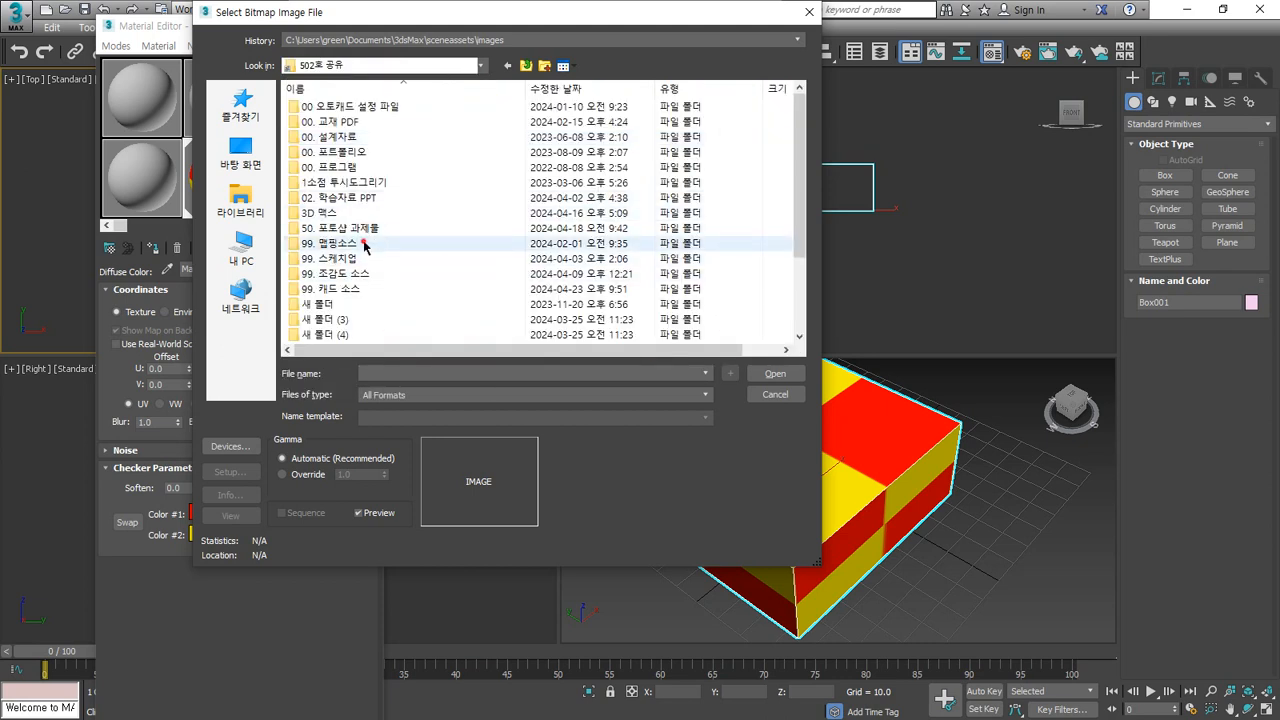
{"action": "double_click", "coordinate": [365, 245]}
{"action": "double_click", "coordinate": [410, 132]}
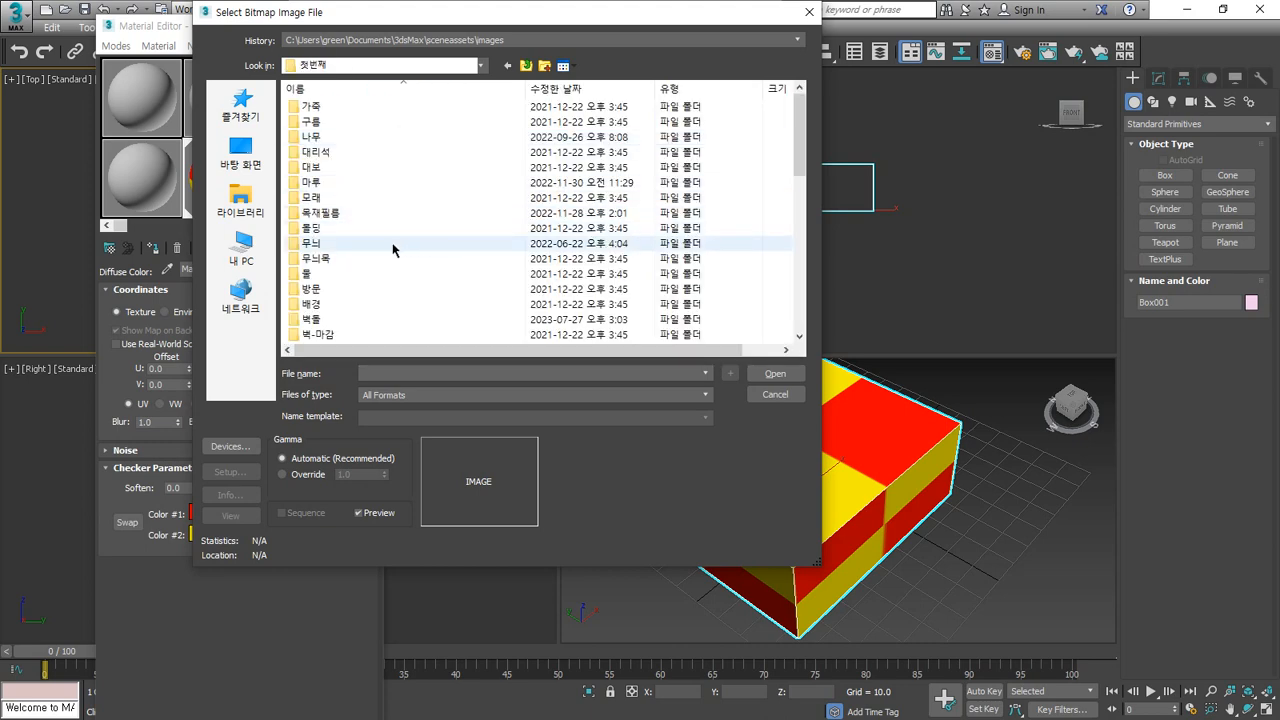
{"action": "double_click", "coordinate": [340, 257]}
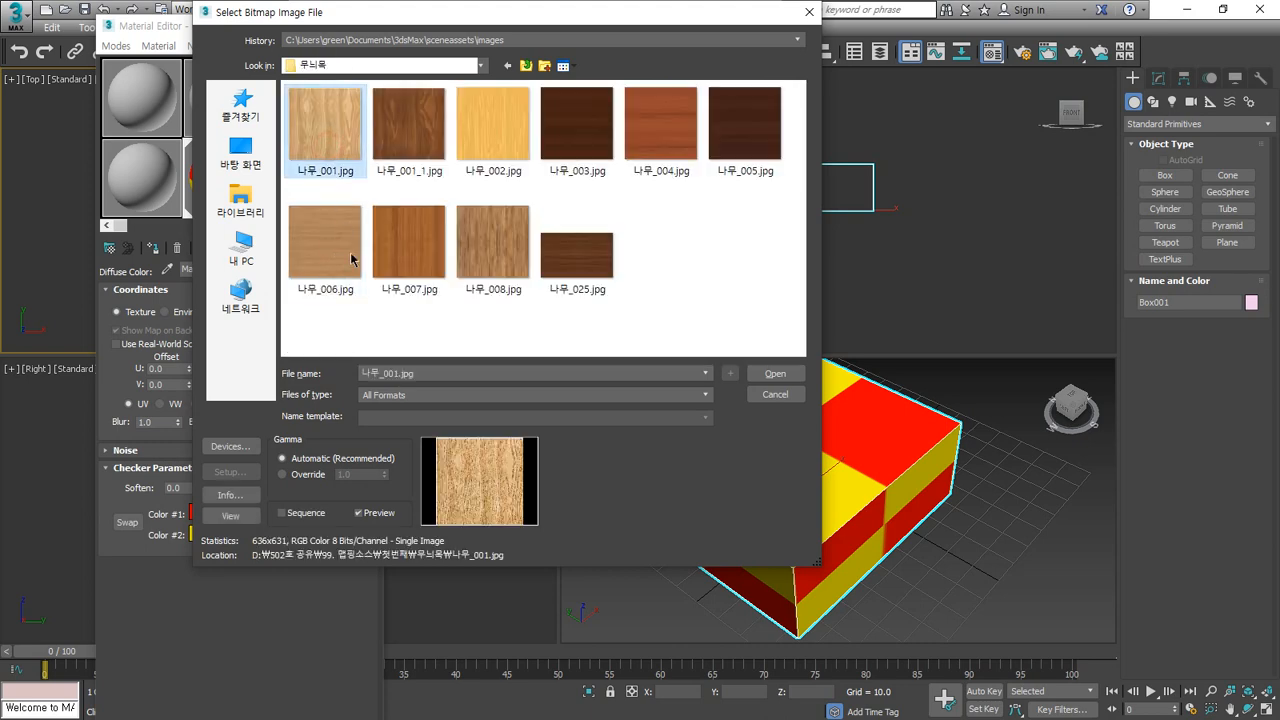
{"action": "left_click", "coordinate": [772, 374]}
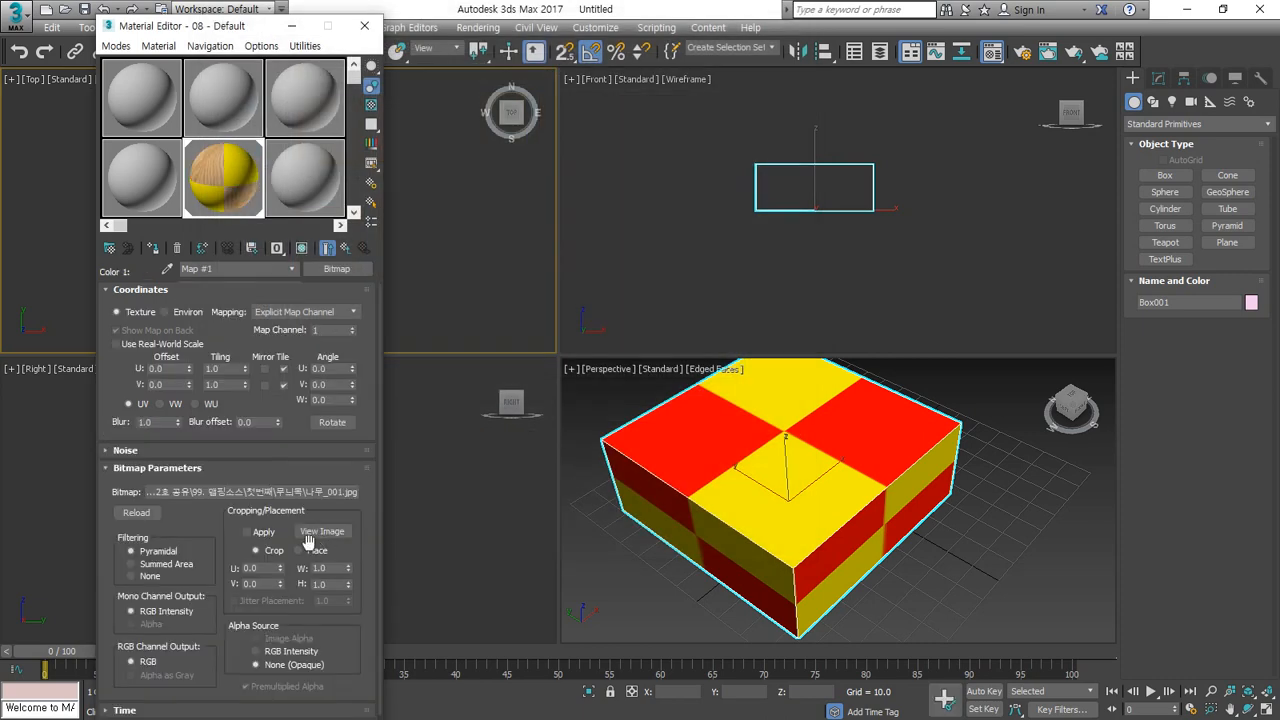
{"action": "left_click", "coordinate": [344, 248]}
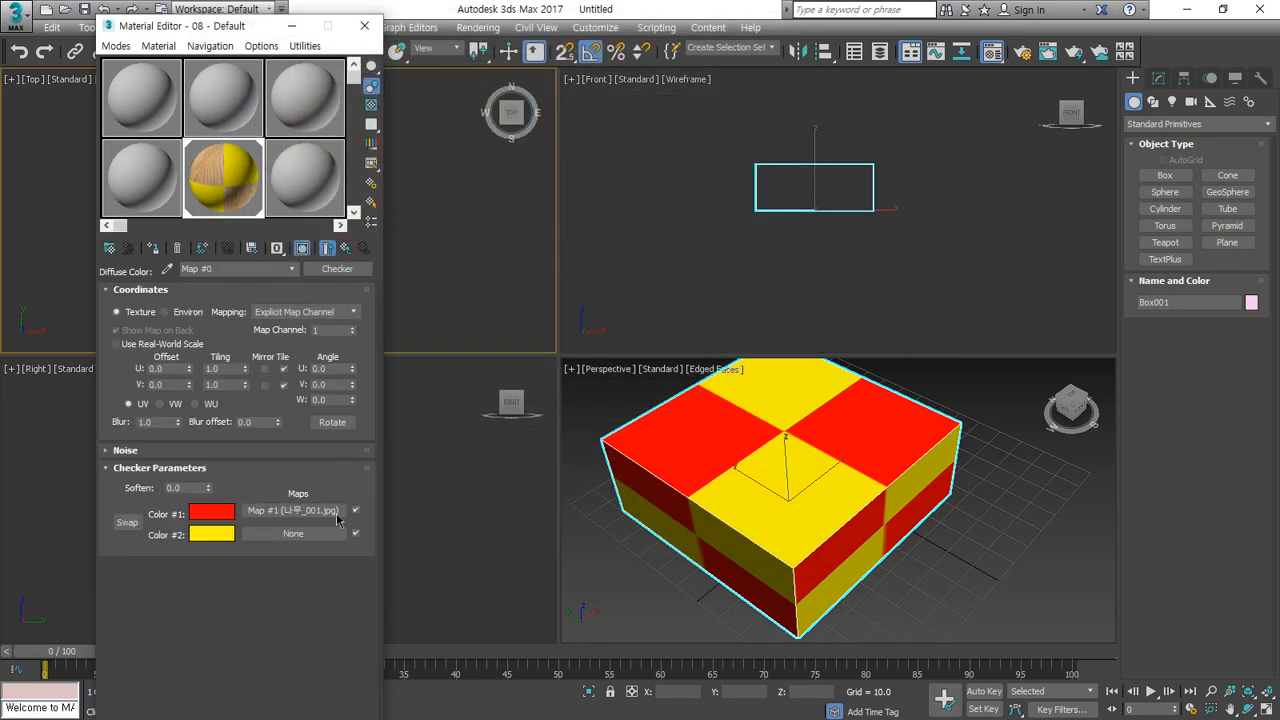
Step: Load the bitmap 나무_001_1.jpg as the checker's Color #2 map and return to the checker parameters
{"action": "left_click", "coordinate": [305, 537]}
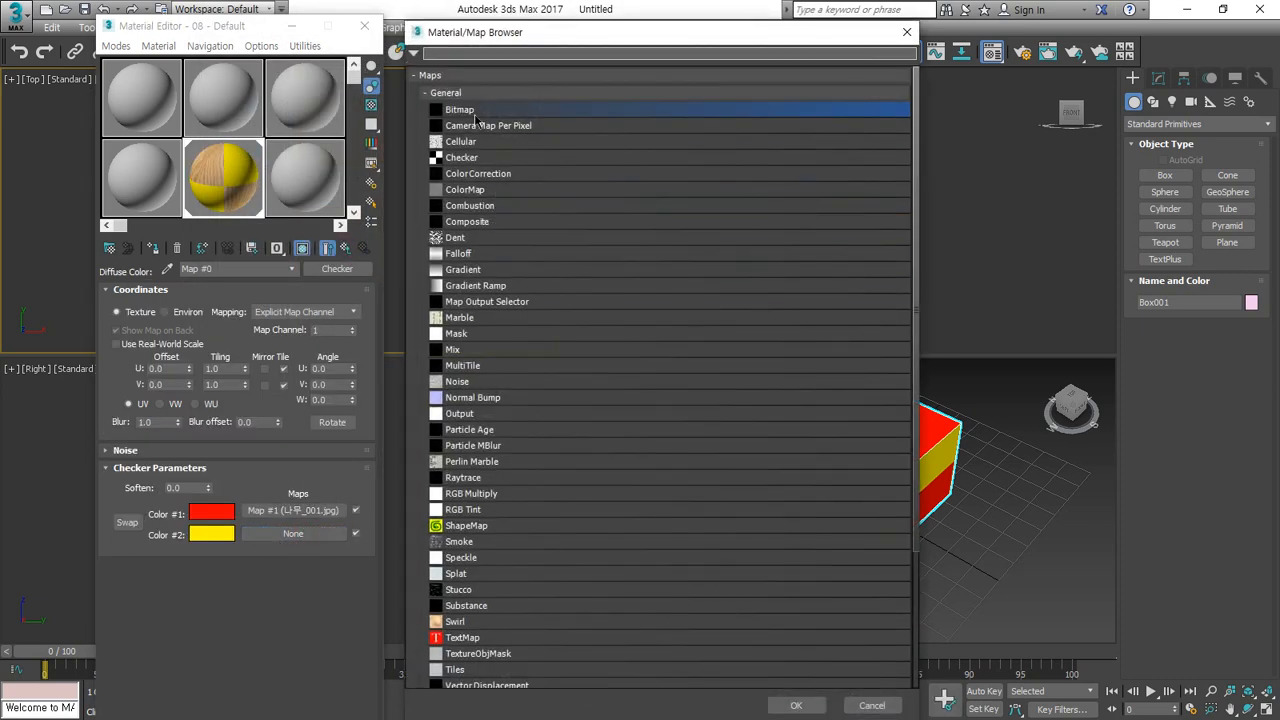
{"action": "double_click", "coordinate": [471, 111]}
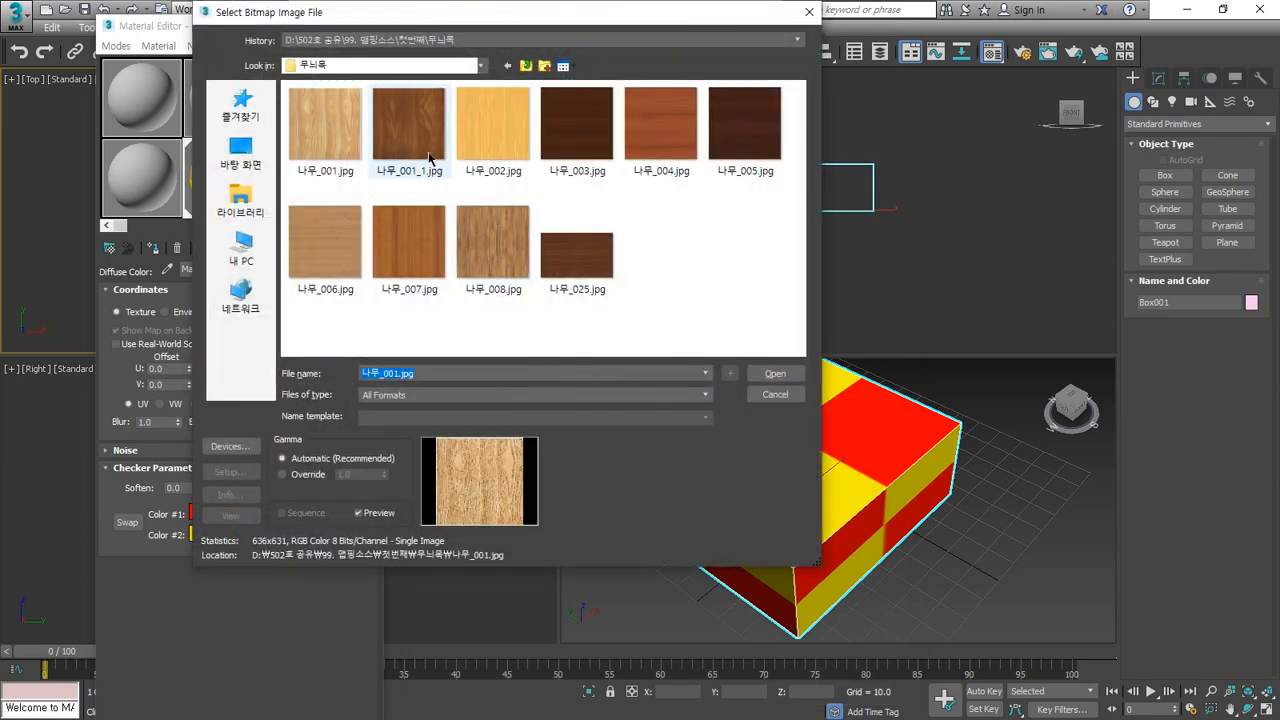
{"action": "left_click", "coordinate": [429, 156]}
{"action": "left_click", "coordinate": [771, 374]}
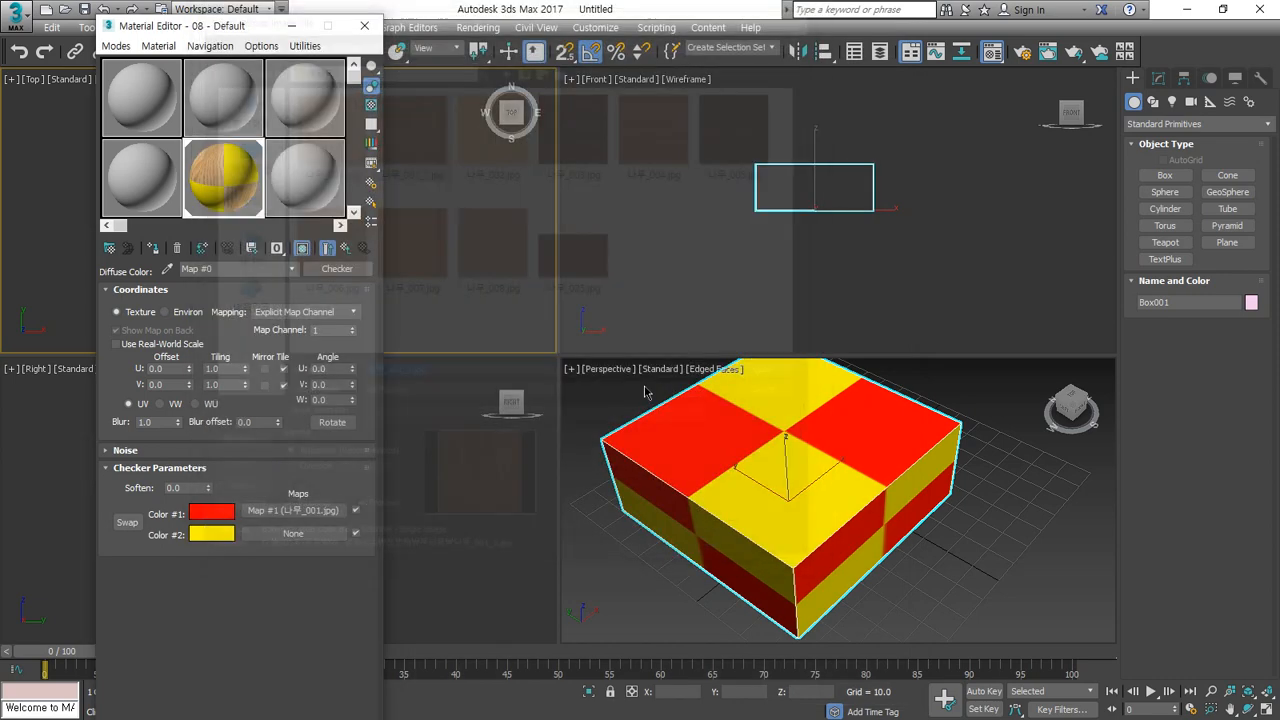
{"action": "left_click", "coordinate": [345, 248]}
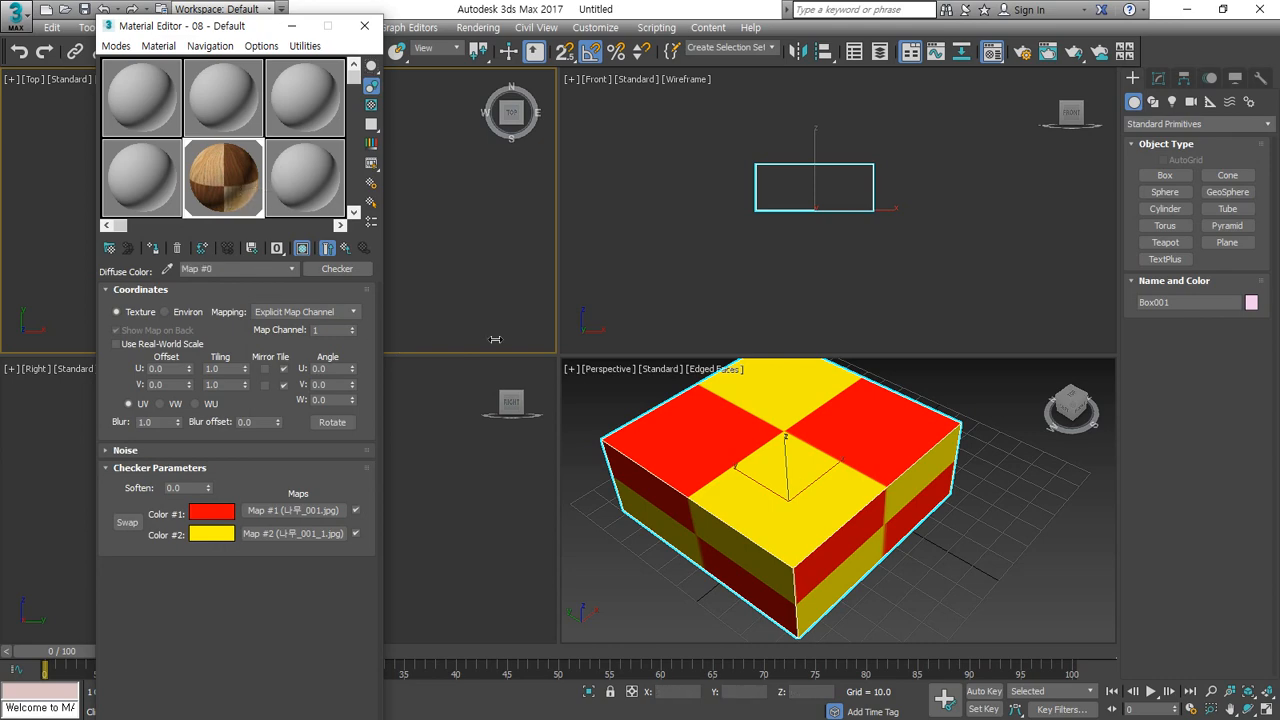
Step: Switch the checker material's sample shape to a cube, checking it in an enlarged preview, and close the preview
{"action": "double_click", "coordinate": [205, 186]}
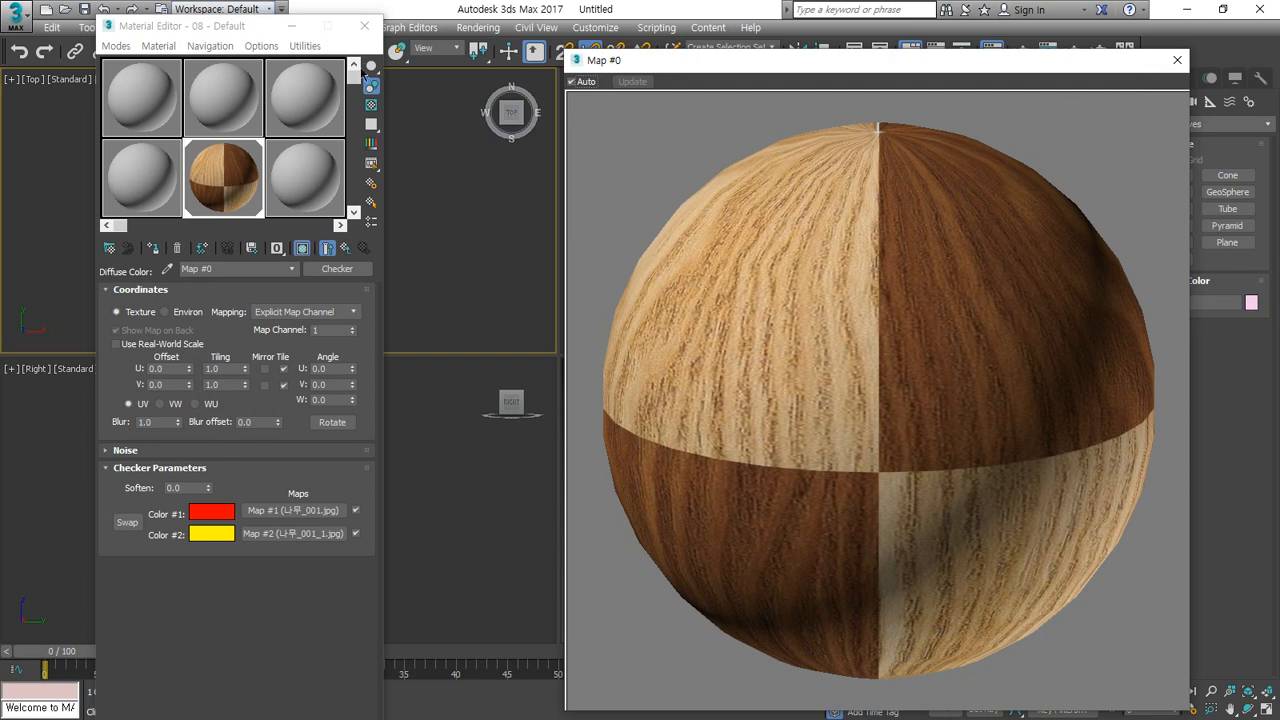
{"action": "left_click_drag", "start_coordinate": [371, 66], "coordinate": [426, 72]}
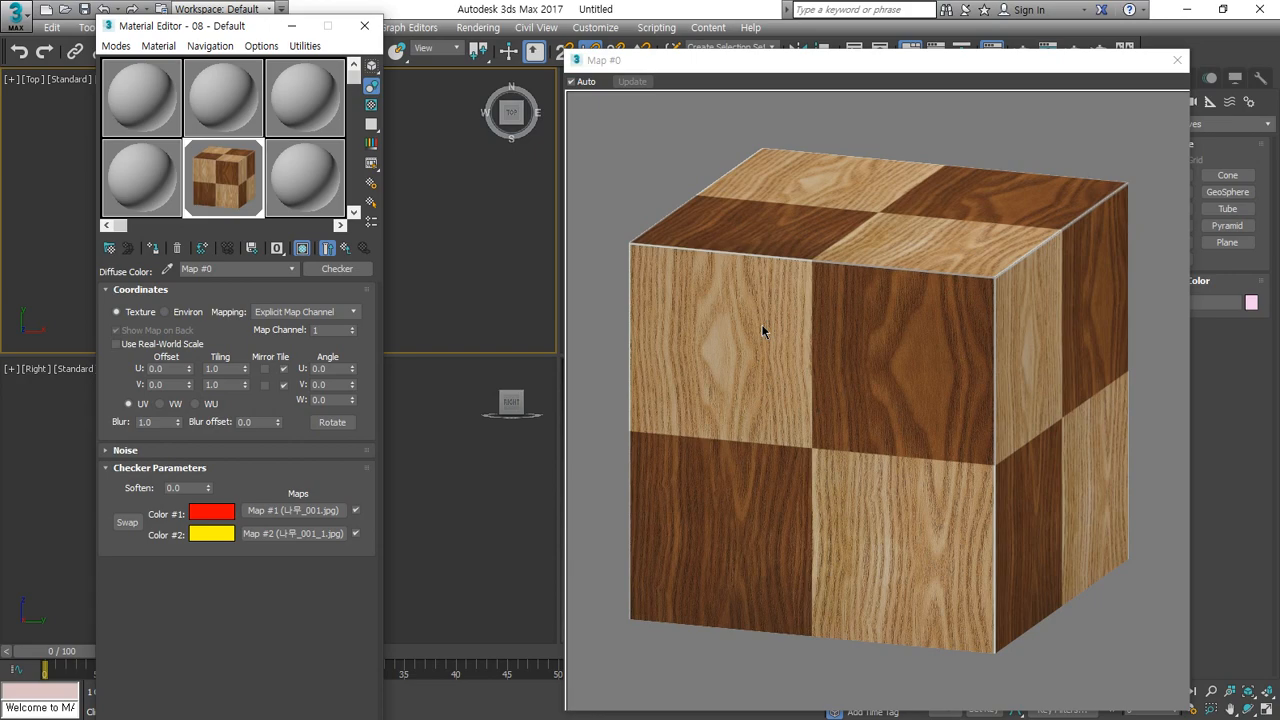
{"action": "left_click", "coordinate": [1177, 60]}
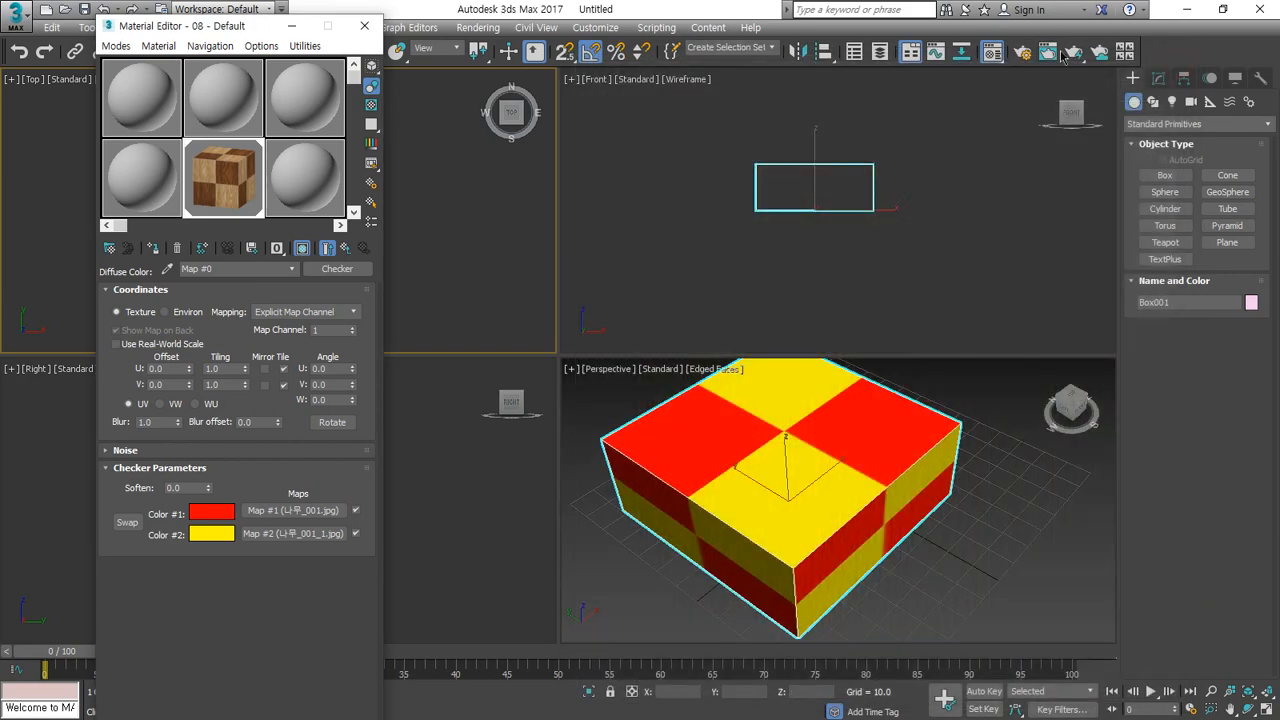
Step: Render the wood-checkered box in the Top view and again in the Perspective view
{"action": "left_click", "coordinate": [1073, 52]}
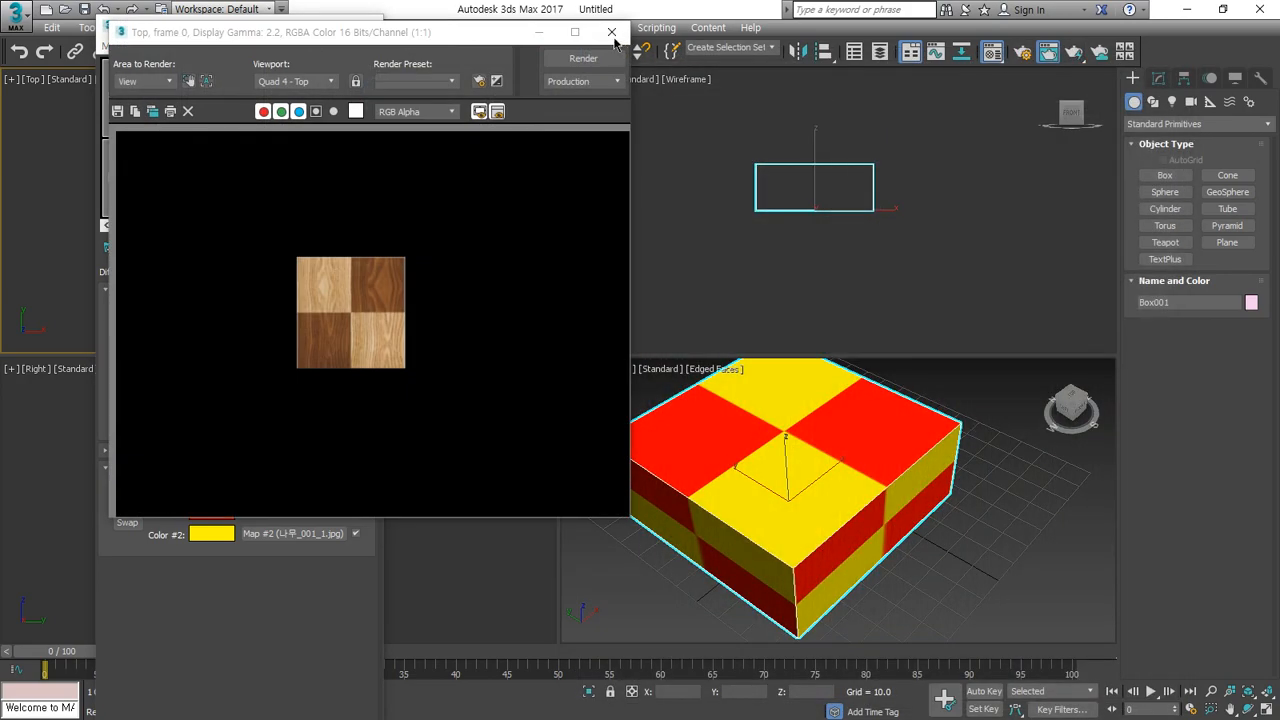
{"action": "left_click", "coordinate": [612, 32]}
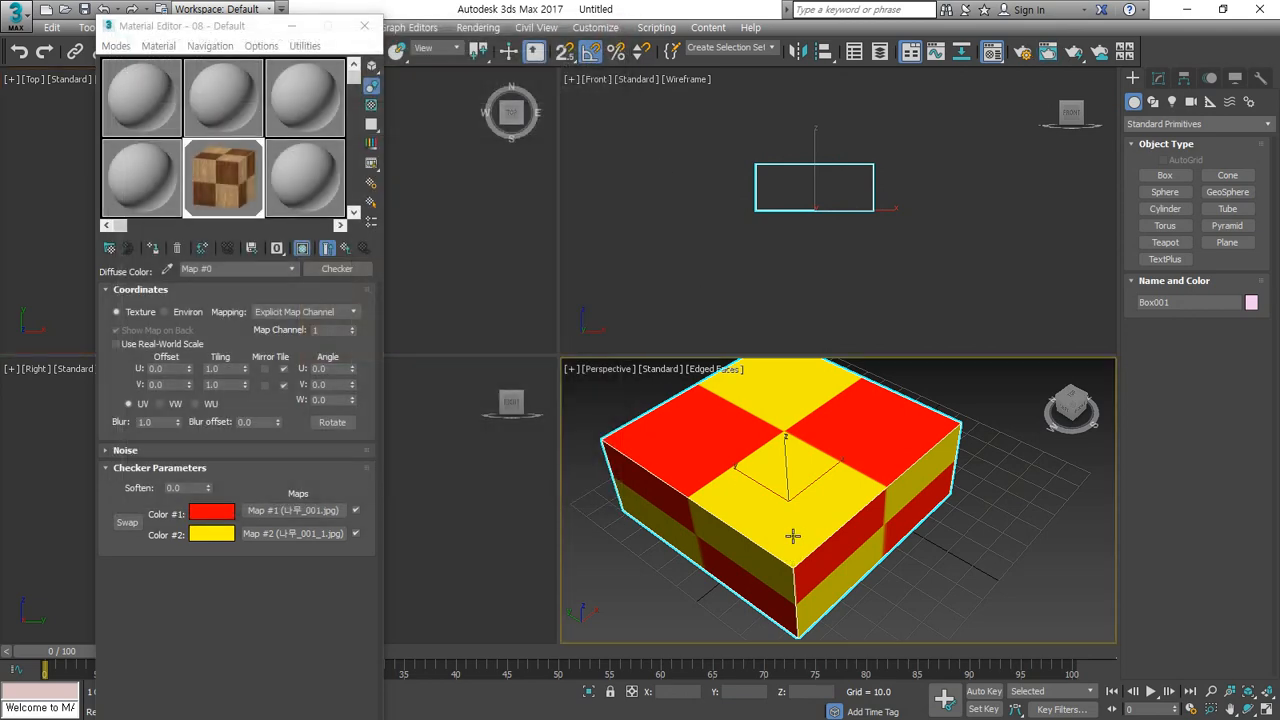
{"action": "left_click", "coordinate": [1022, 52]}
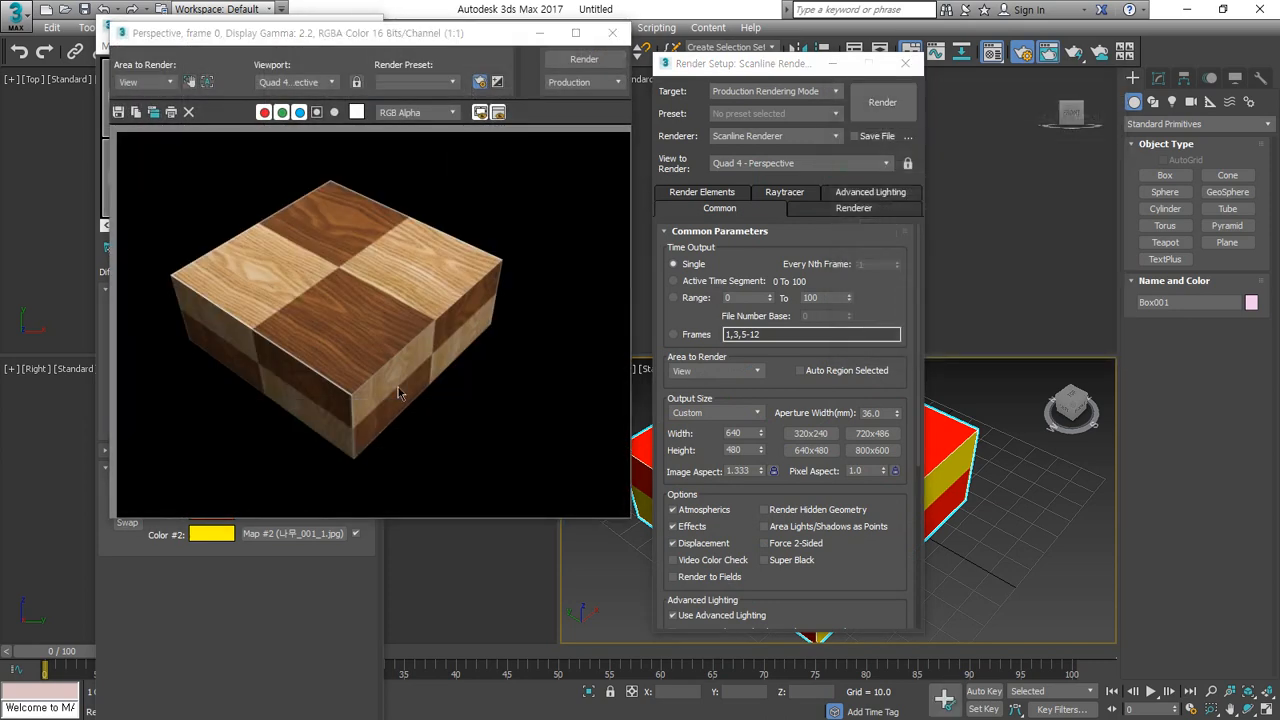
{"action": "key", "text": "ctrl+alt+d"}
{"action": "mouse_move", "coordinate": [353, 335]}
{"action": "left_mouse_down"}
{"action": "mouse_move", "coordinate": [346, 223]}
{"action": "mouse_move", "coordinate": [337, 330]}
{"action": "left_mouse_up"}
{"action": "key", "text": "Escape"}
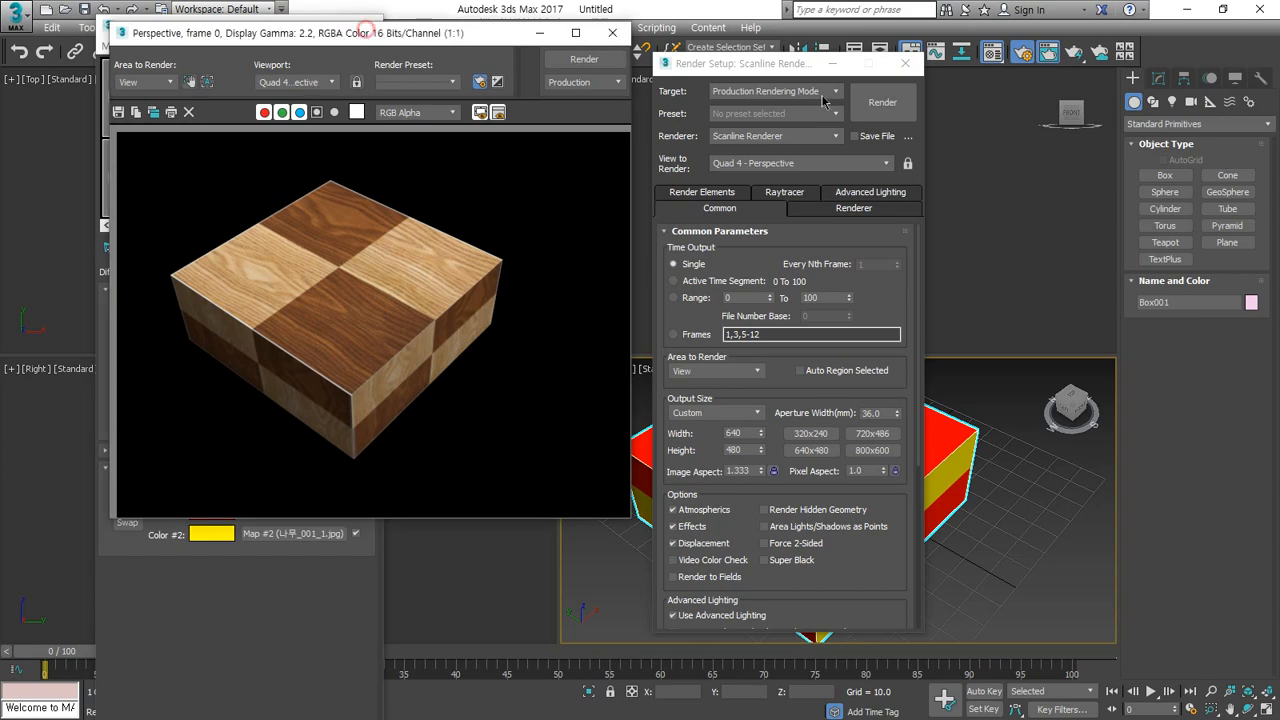
{"action": "left_click_drag", "start_coordinate": [318, 33], "coordinate": [1084, 114]}
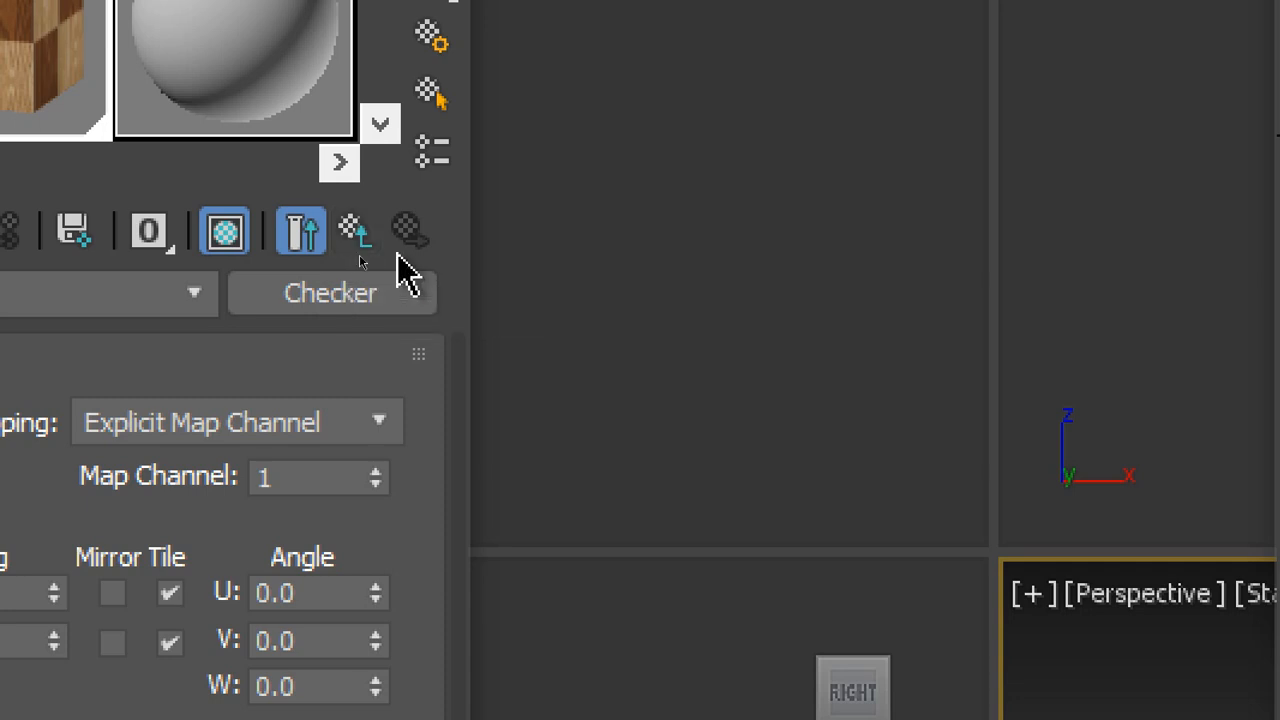
Step: Return to the parent level of the 08 - Default material and close the rendered frame and Render Setup windows
{"action": "left_click", "coordinate": [355, 240]}
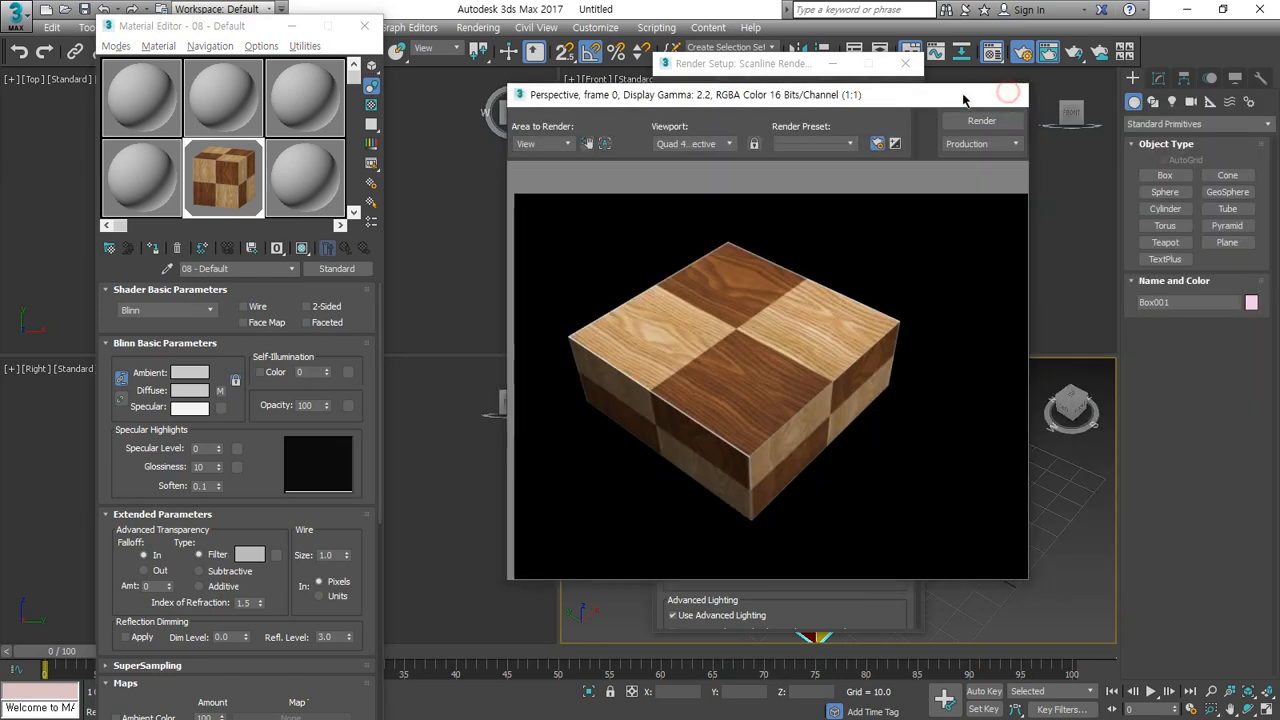
{"action": "left_click", "coordinate": [1014, 91]}
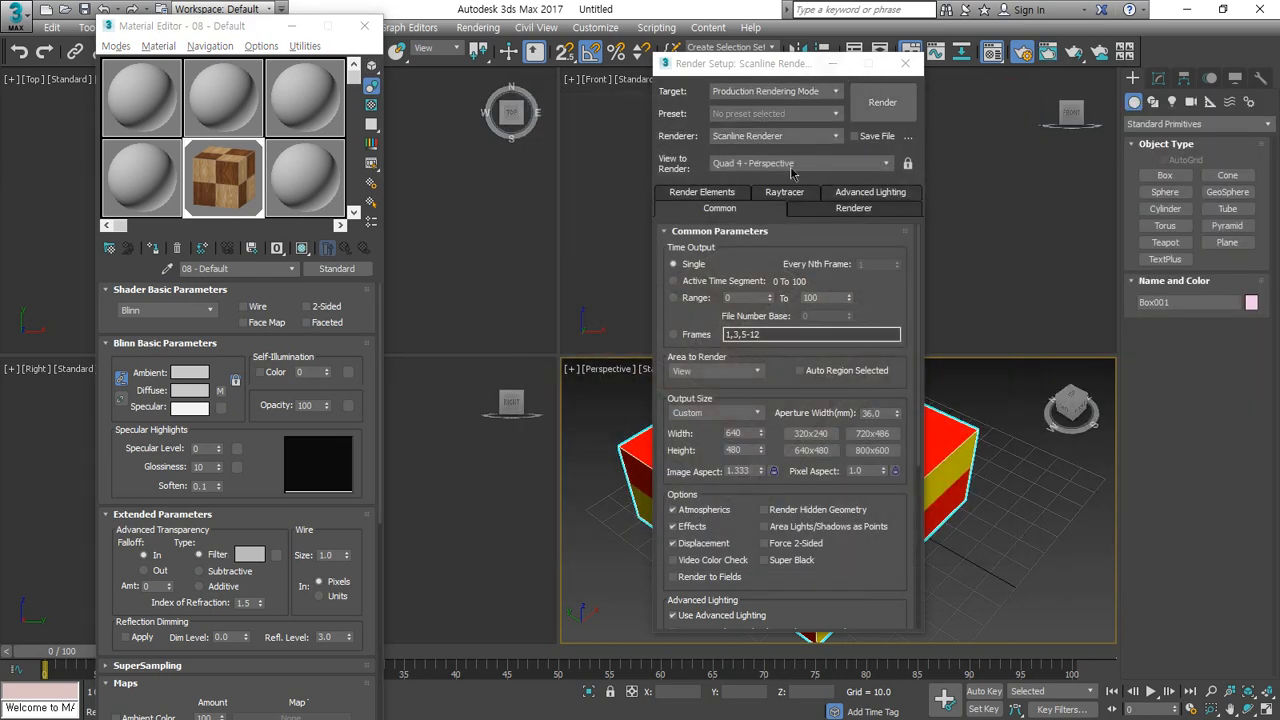
{"action": "left_click", "coordinate": [904, 65]}
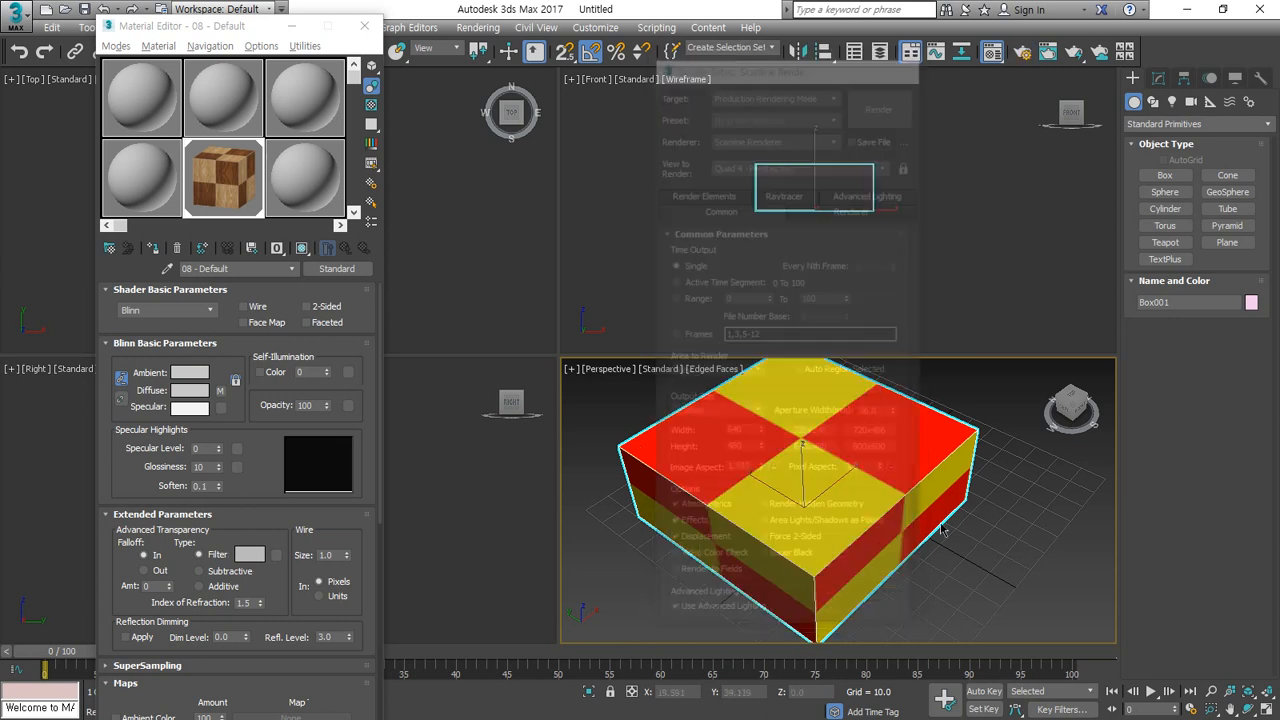
Step: Turn the box's Generate Mapping Coords. option off and back on to compare the texture display
{"action": "left_click", "coordinate": [1158, 80]}
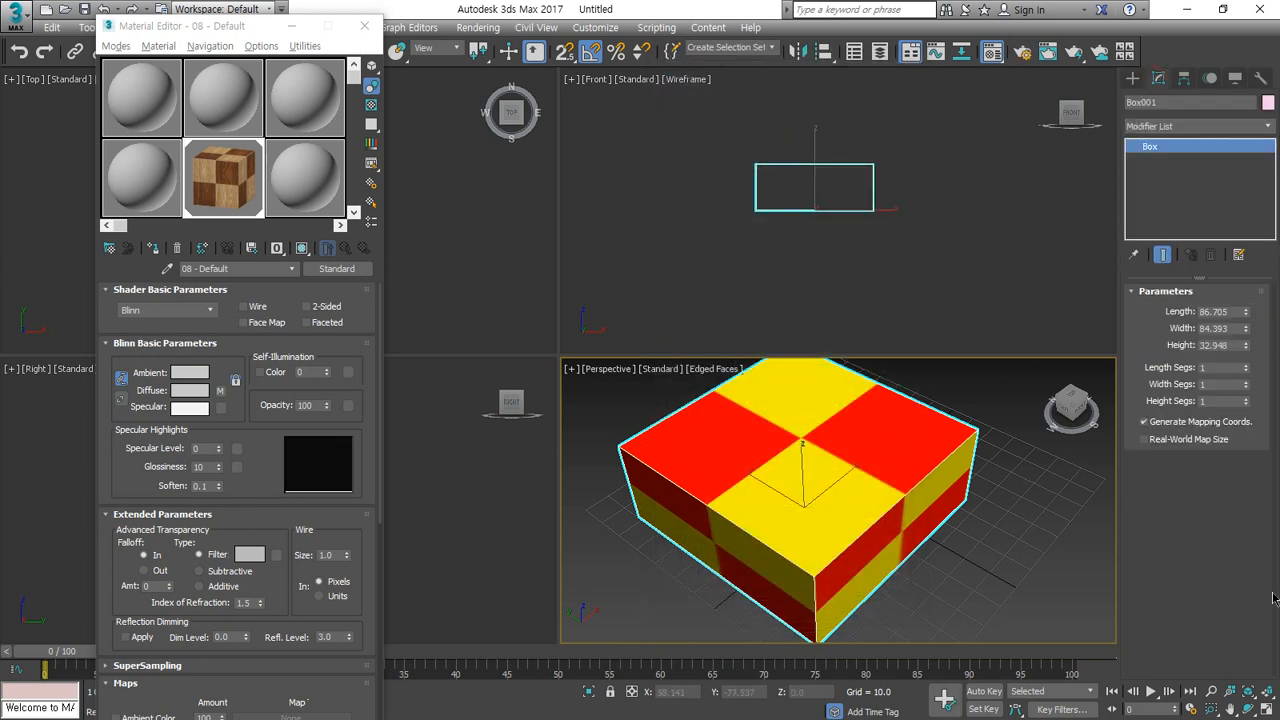
{"action": "left_click_drag", "start_coordinate": [1152, 436], "coordinate": [1250, 432]}
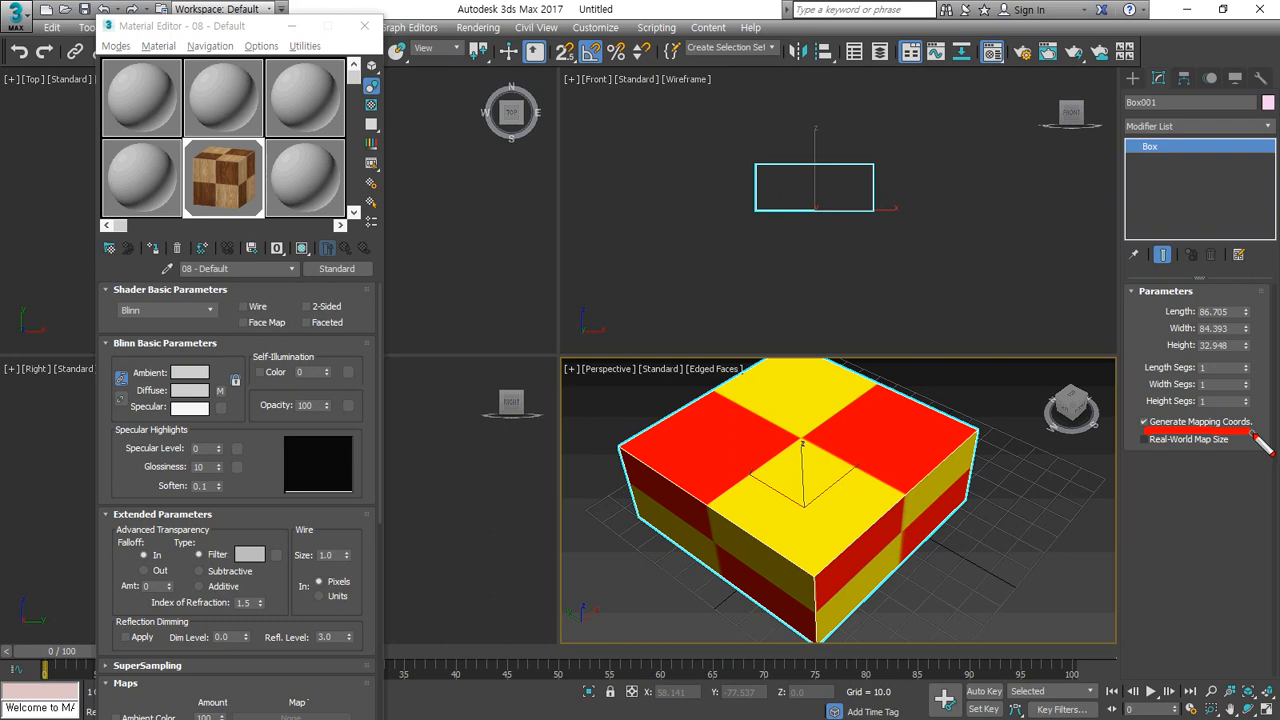
{"action": "left_click", "coordinate": [1144, 421]}
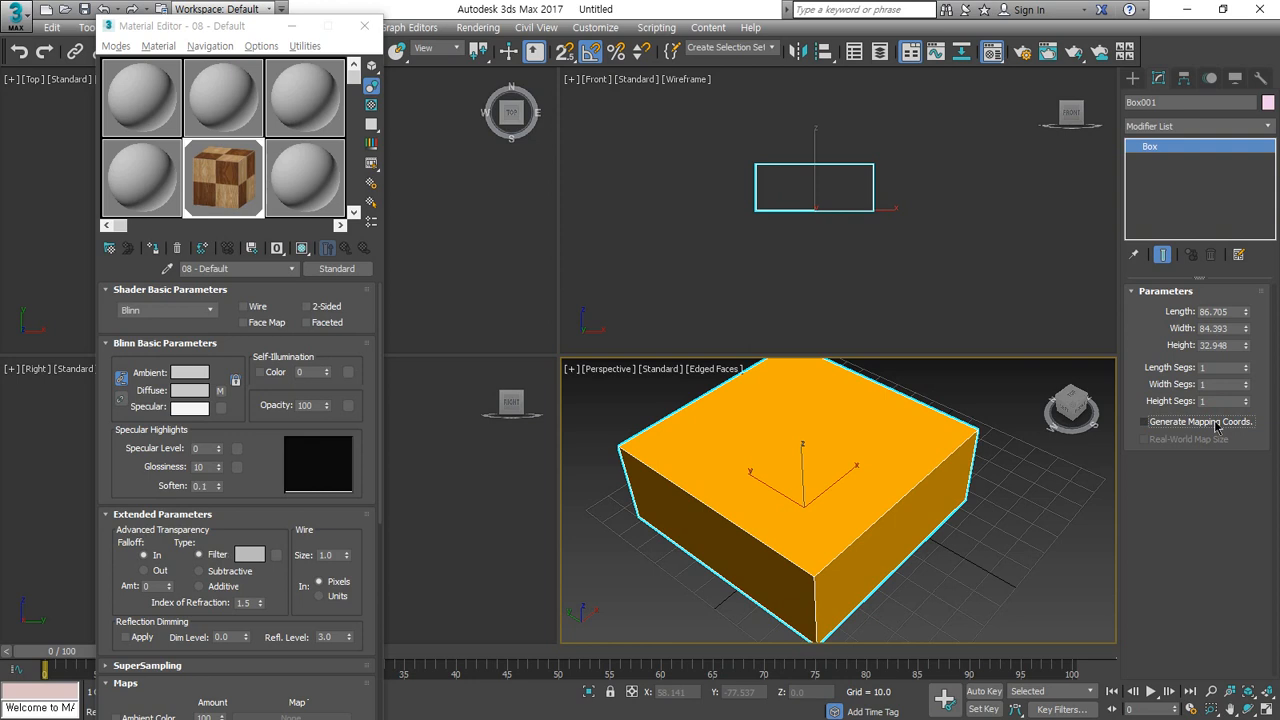
{"action": "left_click", "coordinate": [1217, 426]}
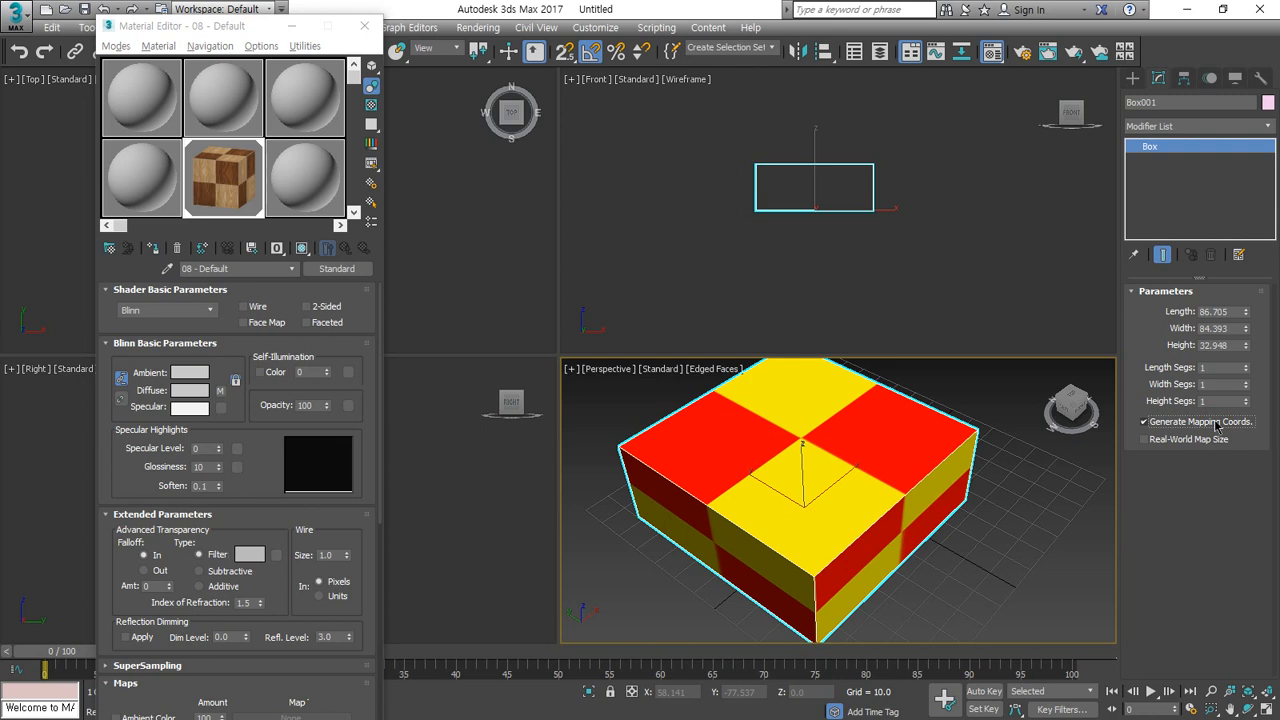
Step: Add a UVW Map modifier to the box and set its mapping type to Box
{"action": "left_click", "coordinate": [1240, 128]}
{"action": "left_click_drag", "start_coordinate": [1270, 165], "coordinate": [1262, 688]}
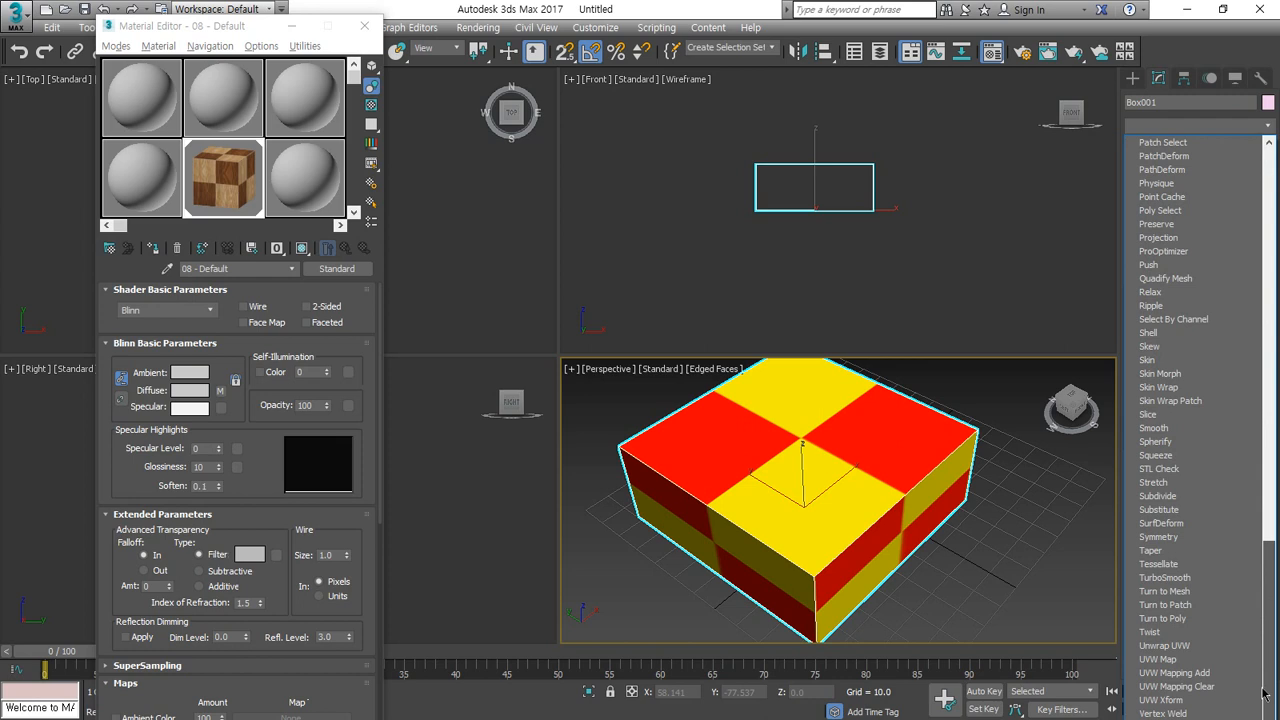
{"action": "left_click", "coordinate": [1178, 659]}
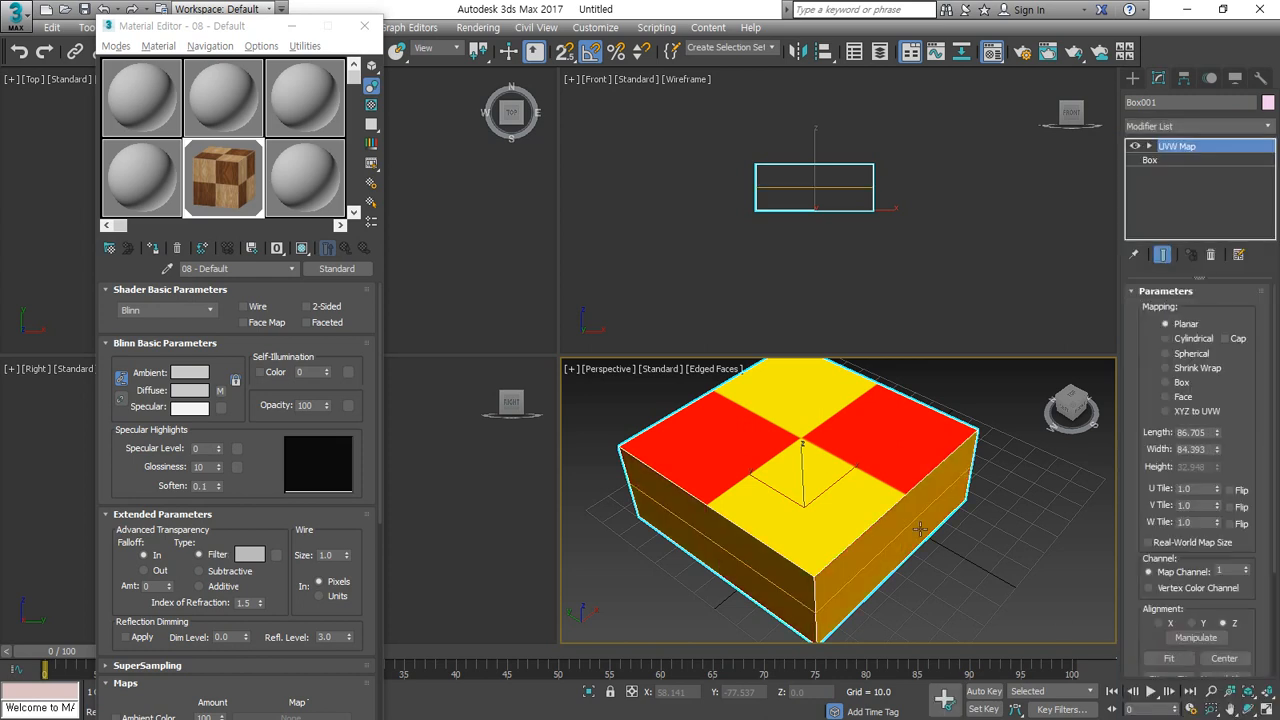
{"action": "left_click", "coordinate": [1165, 383]}
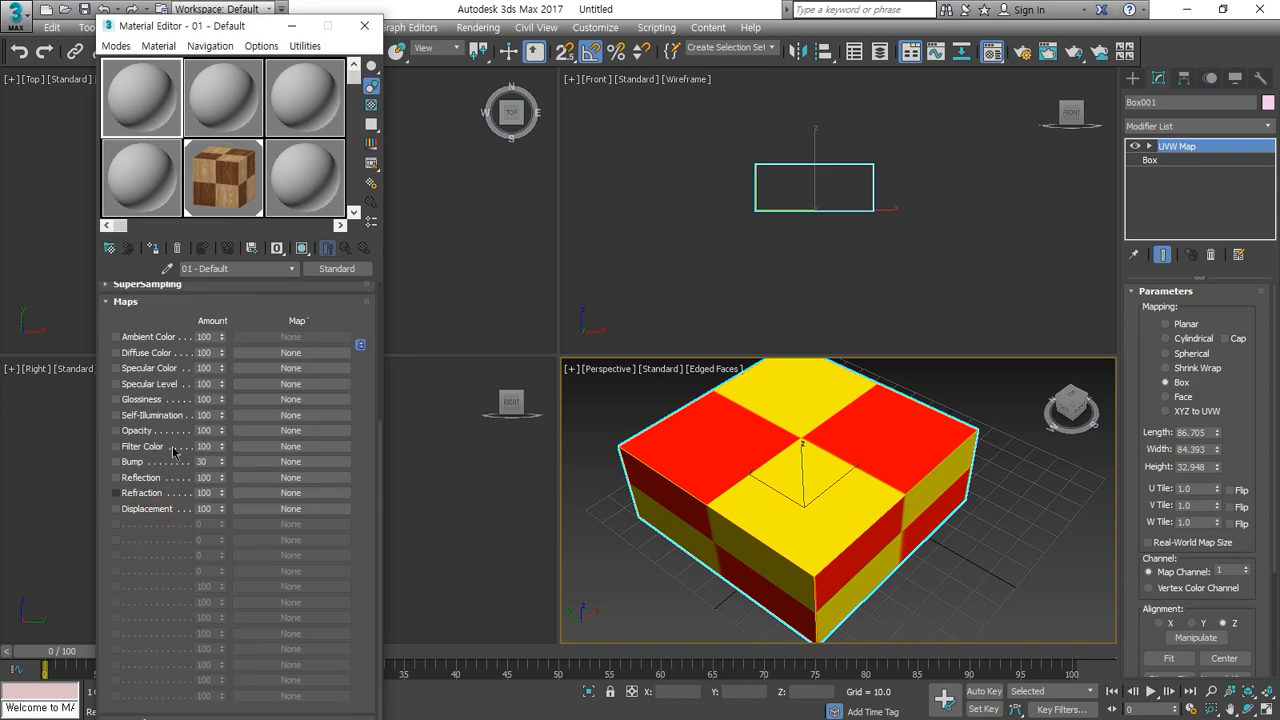
Step: Load the bitmap 나무_008.jpg as the Diffuse Color map of the 01 - Default material
{"action": "left_click", "coordinate": [312, 356]}
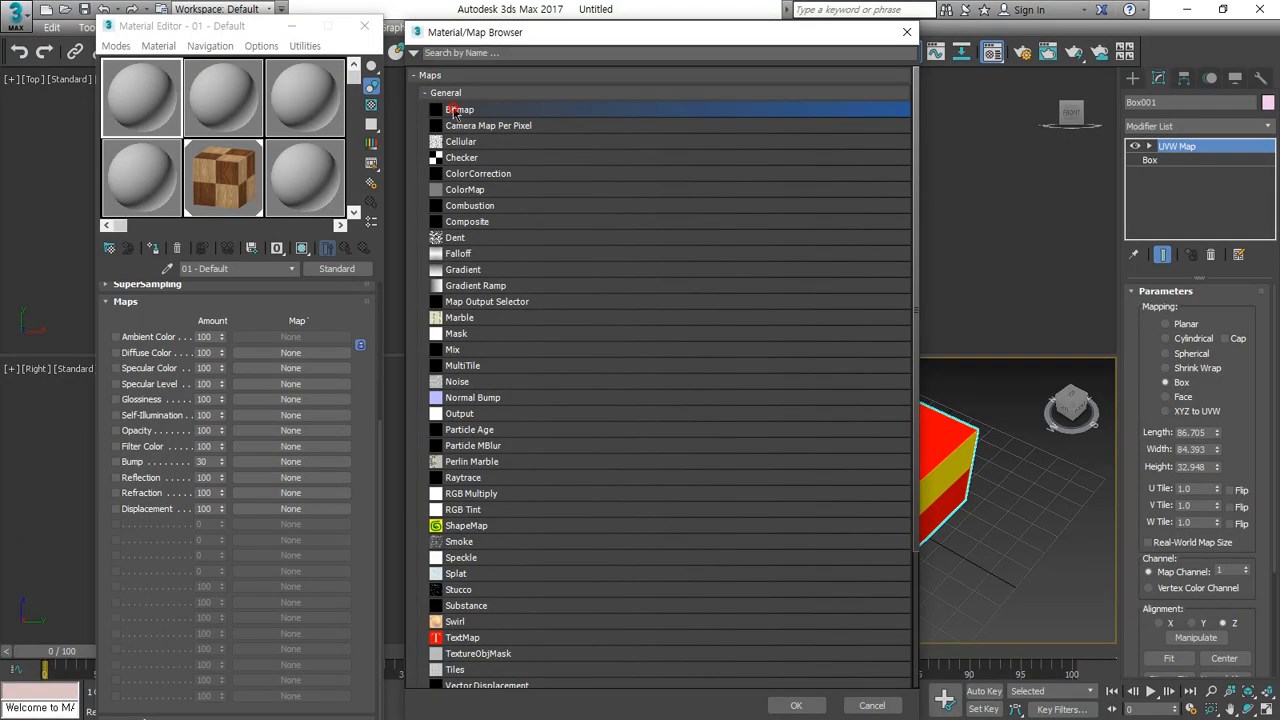
{"action": "double_click", "coordinate": [455, 111]}
{"action": "left_click", "coordinate": [577, 124]}
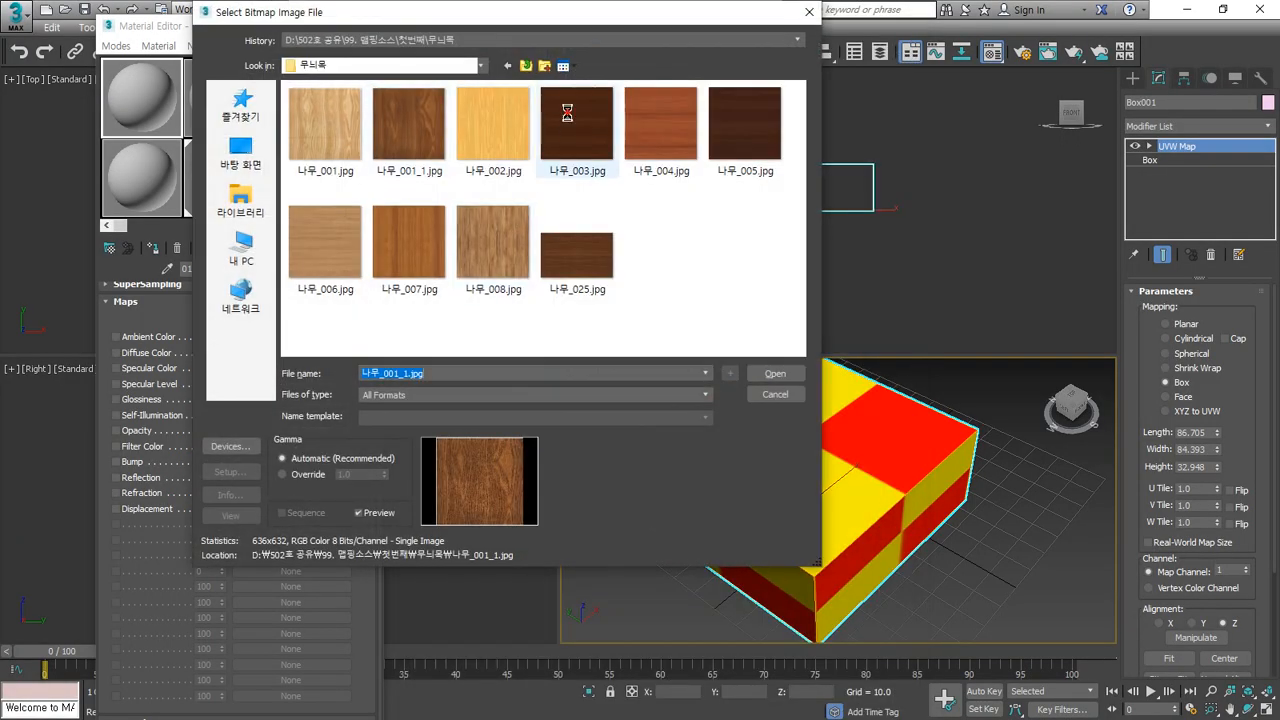
{"action": "left_click", "coordinate": [505, 252]}
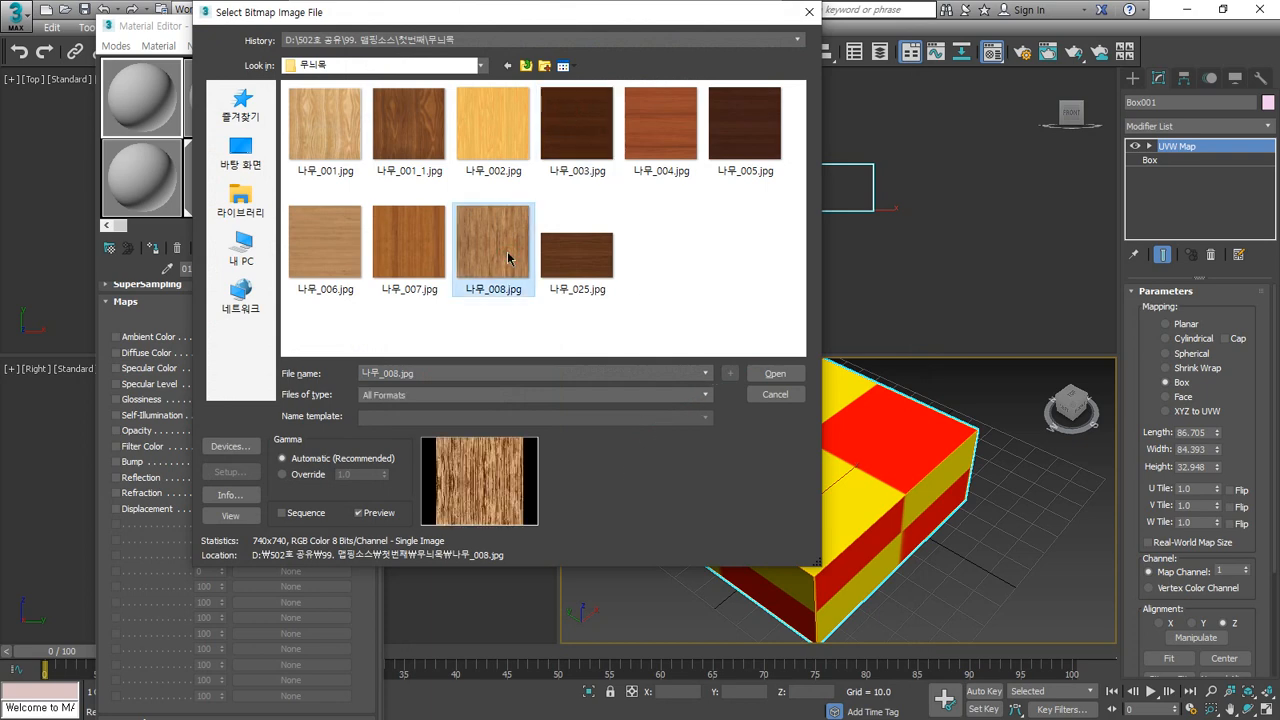
{"action": "key", "text": "Return"}
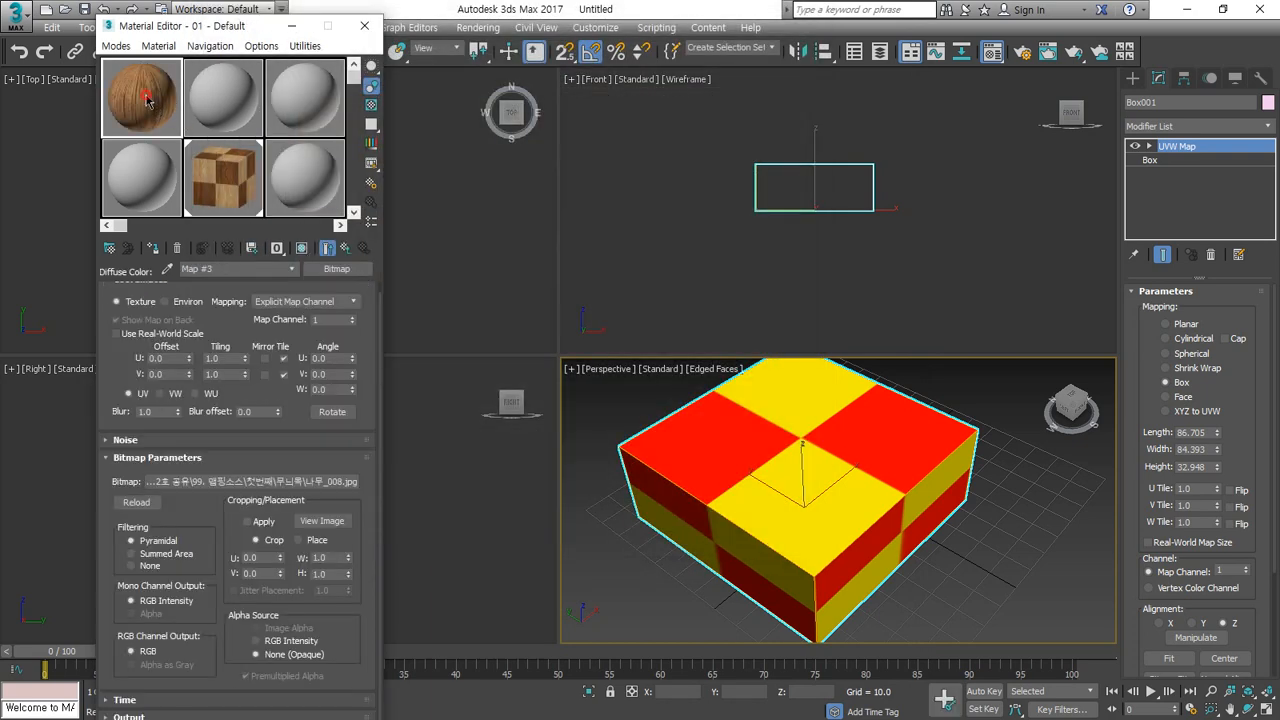
Step: Assign the 01 - Default wood material to the box and show its map in the viewport
{"action": "left_click_drag", "start_coordinate": [622, 357], "coordinate": [760, 393]}
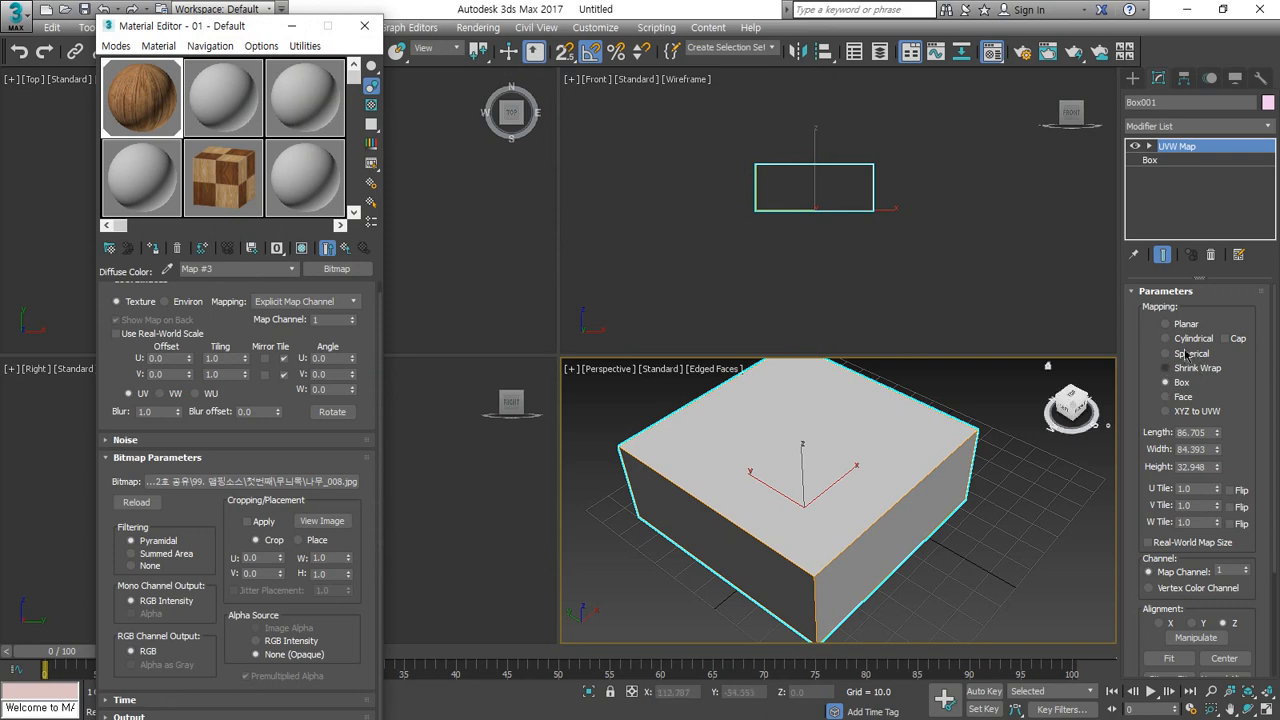
{"action": "left_click", "coordinate": [300, 250]}
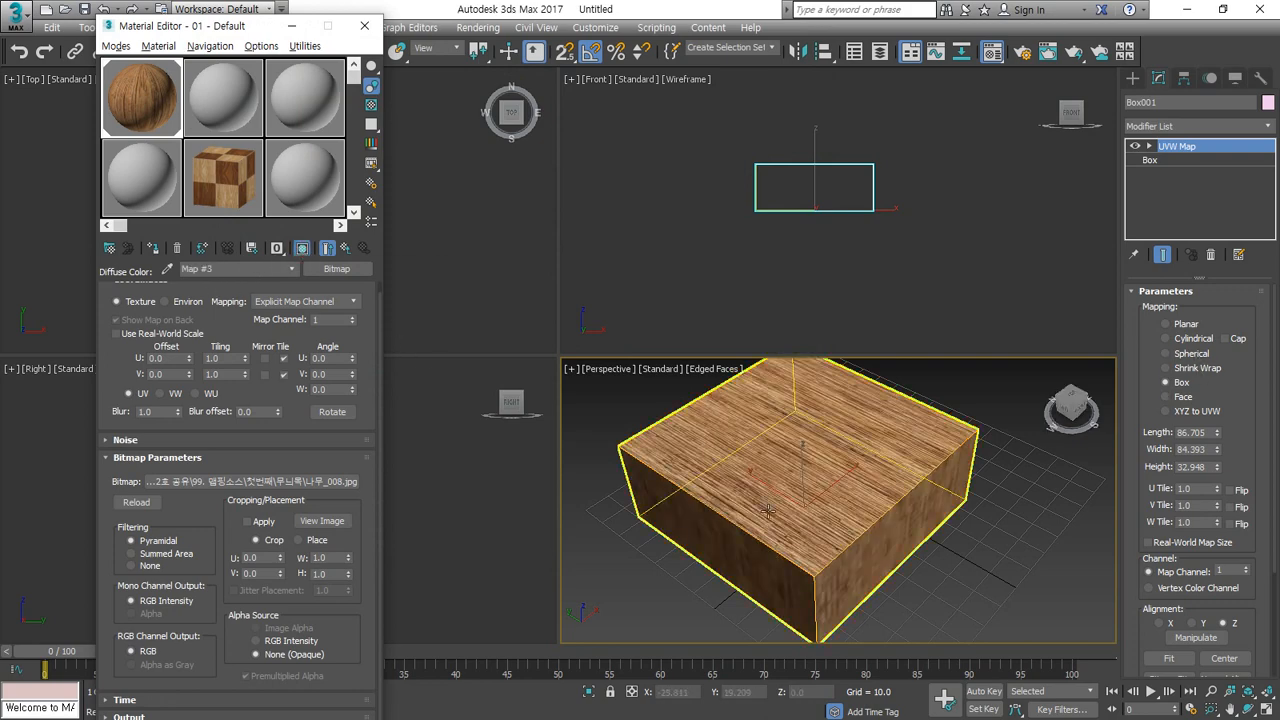
{"action": "mouse_move", "coordinate": [800, 490]}
{"action": "middle_mouse_down", "text": "alt"}
{"action": "mouse_move", "coordinate": [724, 494]}
{"action": "mouse_move", "coordinate": [692, 560]}
{"action": "middle_mouse_up", "text": "alt"}
{"action": "scroll", "coordinate": [730, 535], "scroll_direction": "up", "scroll_amount": 3}
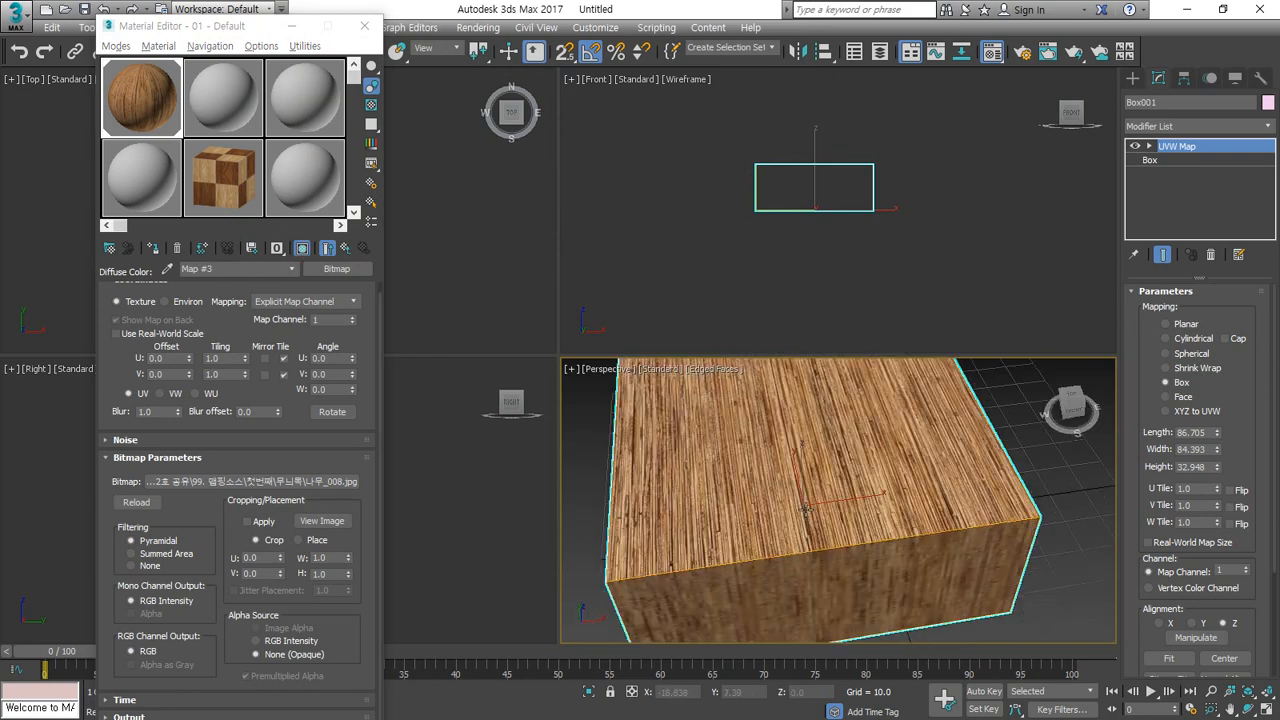
Step: Try Planar mapping in the UVW Map modifier and inspect the wood grain on the box's sides
{"action": "left_click", "coordinate": [1180, 333]}
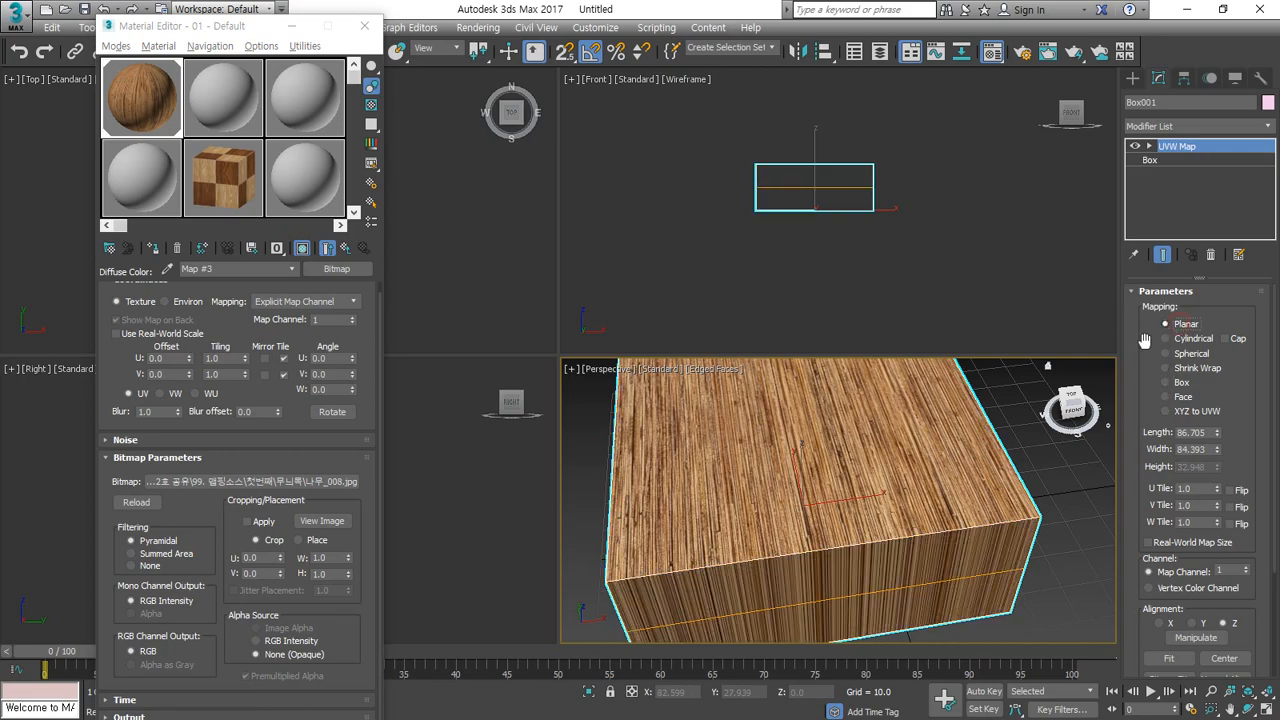
{"action": "middle_click_drag", "start_coordinate": [900, 470], "coordinate": [938, 452], "text": "alt"}
Step: Close the Material Editor and set the UVW Map modifier's mapping type to Box
{"action": "key", "text": "m"}
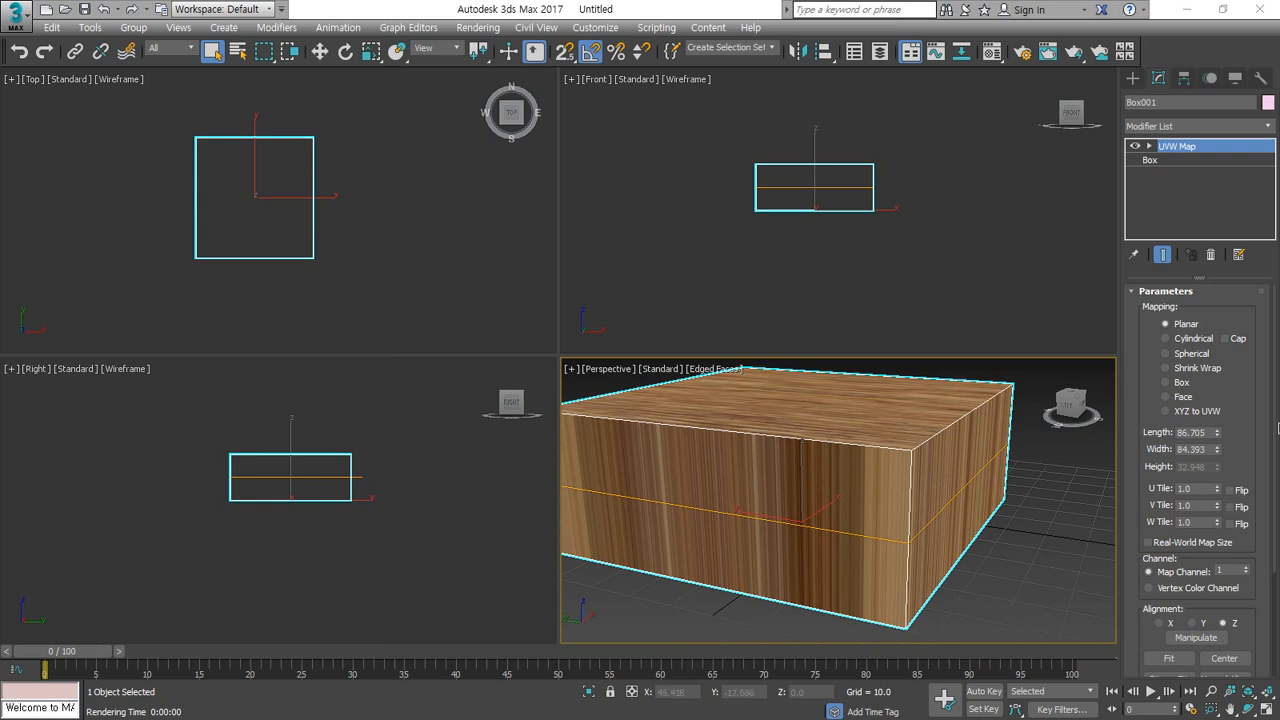
{"action": "left_click", "coordinate": [1165, 382]}
{"action": "middle_click_drag", "start_coordinate": [740, 452], "coordinate": [1040, 450], "text": "alt"}
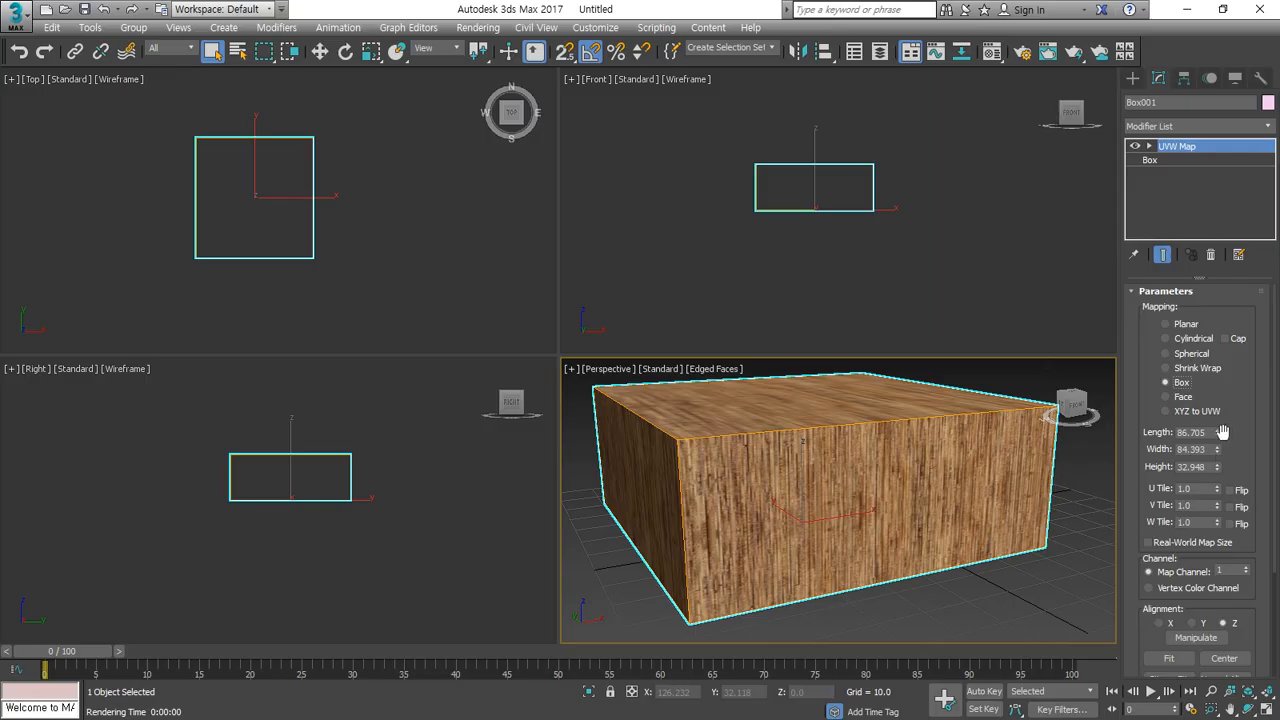
Step: Maximize the Perspective view and enlarge the UVW Map dimensions to length 107.522, width 135.434 and height 57.804
{"action": "mouse_move", "coordinate": [1218, 432]}
{"action": "left_mouse_down"}
{"action": "mouse_move", "coordinate": [1218, 405]}
{"action": "mouse_move", "coordinate": [1210, 449]}
{"action": "mouse_move", "coordinate": [1193, 338]}
{"action": "mouse_move", "coordinate": [1206, 433]}
{"action": "mouse_move", "coordinate": [1217, 359]}
{"action": "mouse_move", "coordinate": [1209, 422]}
{"action": "left_mouse_up"}
{"action": "middle_click_drag", "start_coordinate": [752, 415], "coordinate": [828, 467], "text": "alt"}
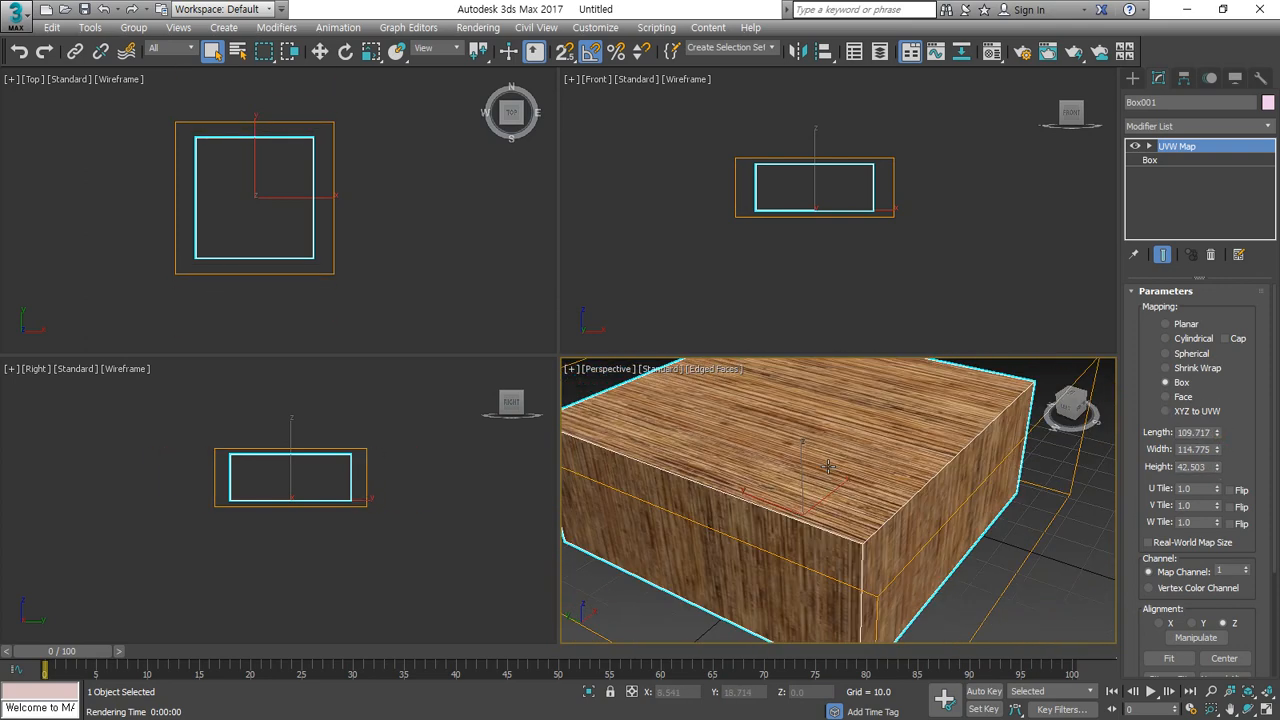
{"action": "left_click", "coordinate": [1266, 709]}
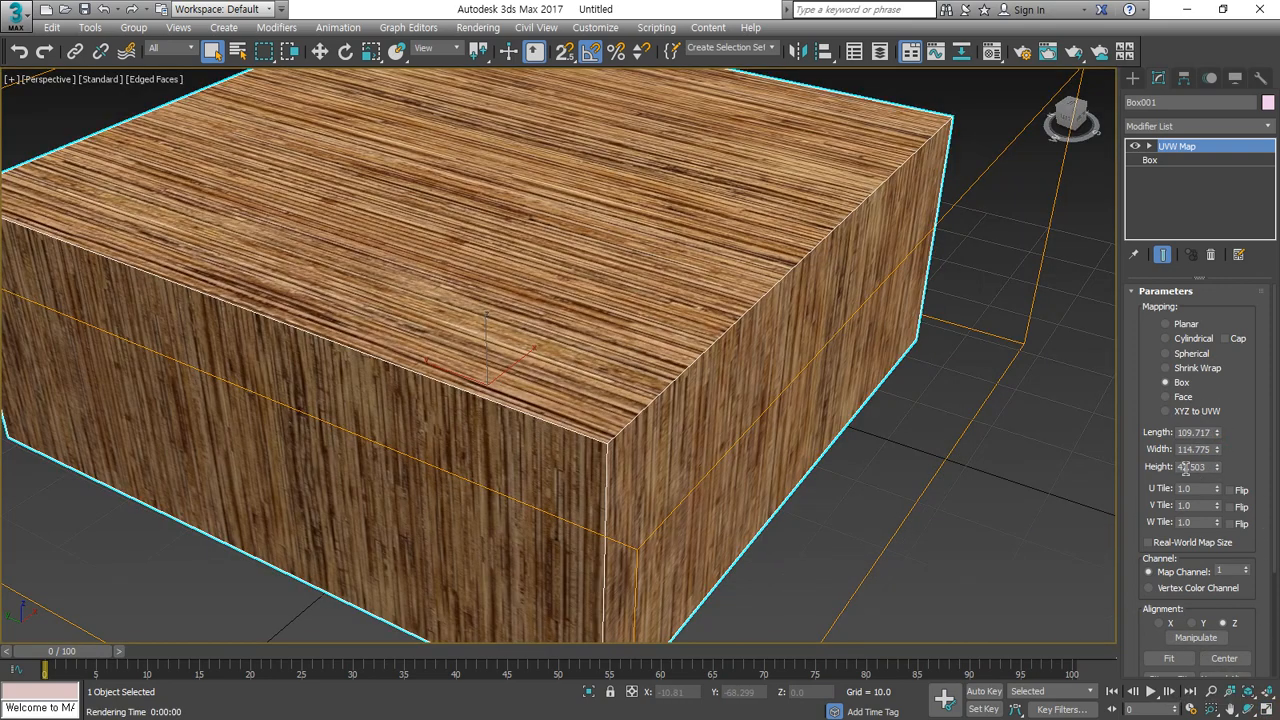
{"action": "mouse_move", "coordinate": [1217, 433]}
{"action": "left_mouse_down"}
{"action": "mouse_move", "coordinate": [1219, 470]}
{"action": "mouse_move", "coordinate": [1224, 441]}
{"action": "left_mouse_up"}
{"action": "mouse_move", "coordinate": [1157, 488]}
{"action": "left_mouse_down"}
{"action": "mouse_move", "coordinate": [1130, 430]}
{"action": "mouse_move", "coordinate": [1222, 480]}
{"action": "left_mouse_up"}
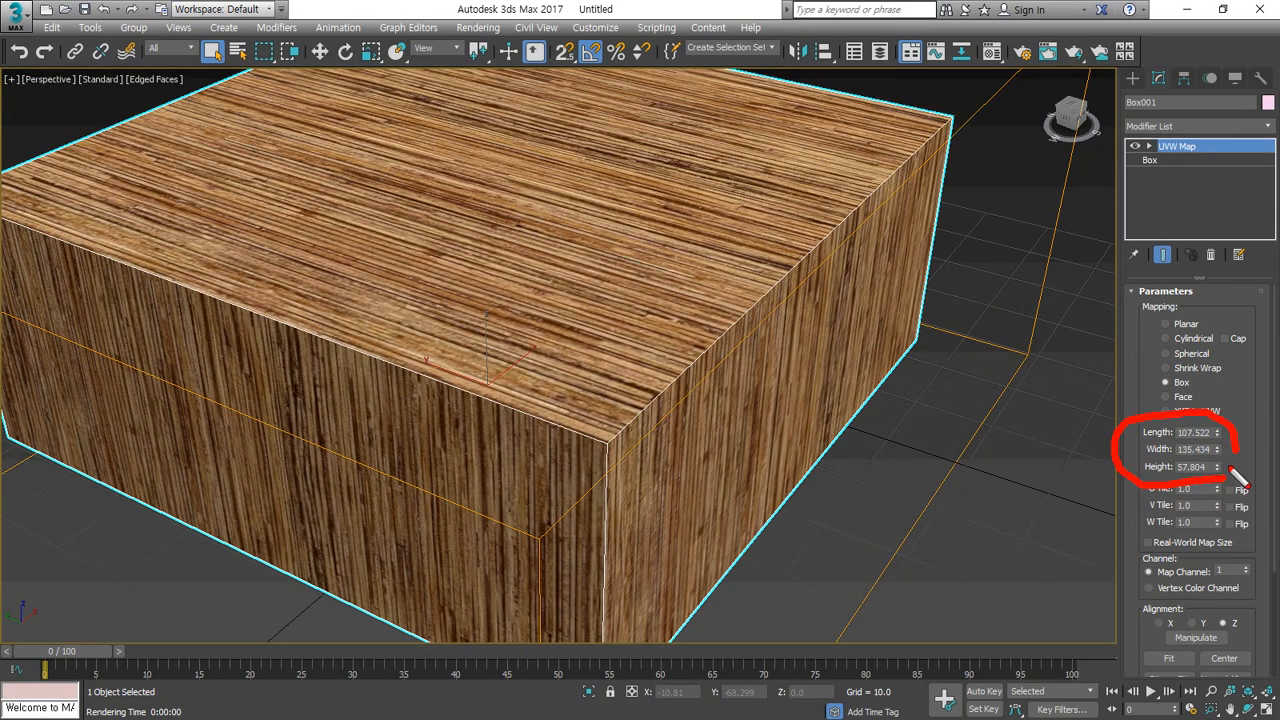
{"action": "left_click_drag", "start_coordinate": [1077, 462], "coordinate": [1077, 490]}
{"action": "key", "text": "Escape"}
Step: Select the UVW Map modifier's Gizmo and scale it down in the viewport, first in the XY plane and then on all axes
{"action": "left_click", "coordinate": [1150, 146]}
{"action": "left_click", "coordinate": [1180, 162]}
{"action": "scroll", "coordinate": [1000, 206], "scroll_direction": "down", "scroll_amount": 8}
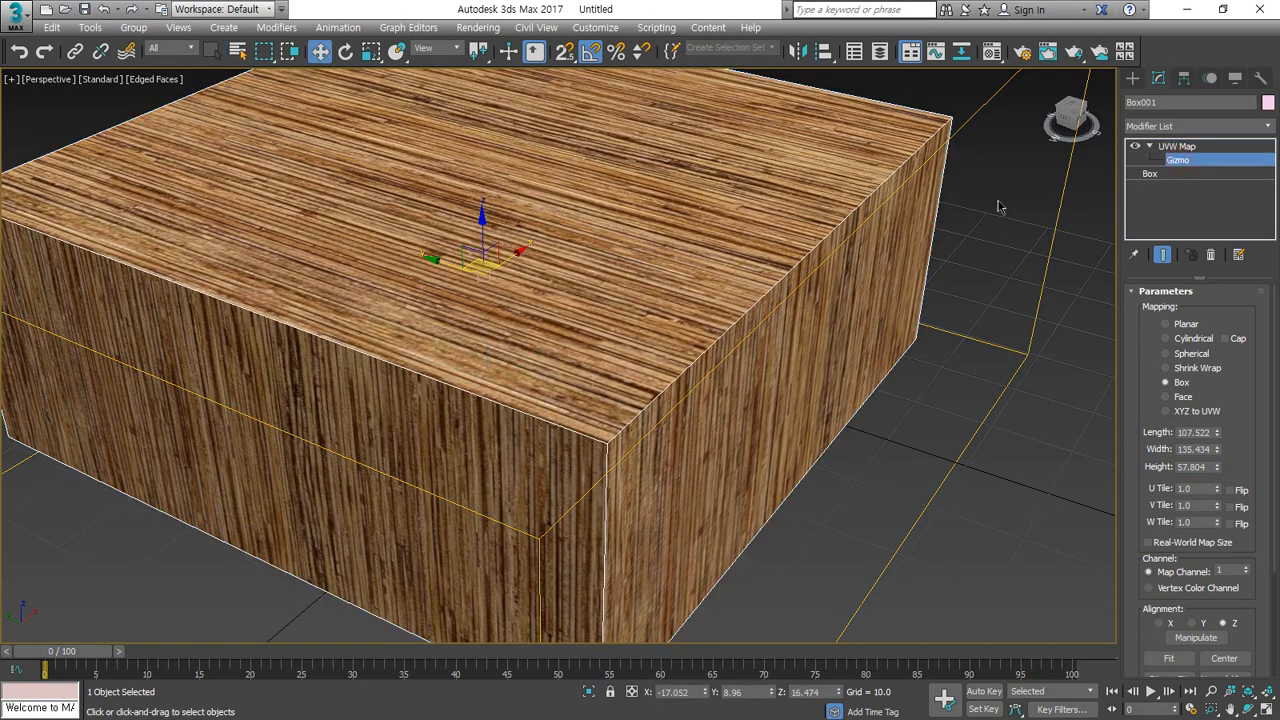
{"action": "left_click", "coordinate": [370, 53]}
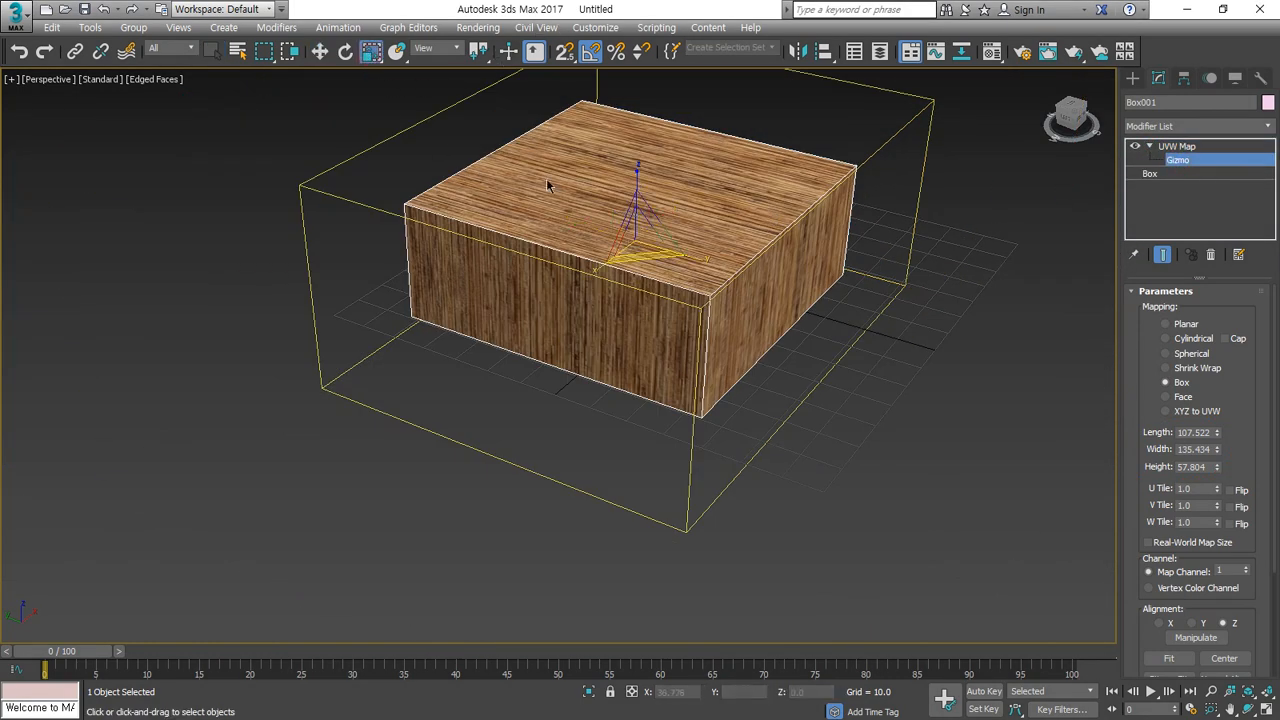
{"action": "left_click_drag", "start_coordinate": [646, 258], "coordinate": [463, 130]}
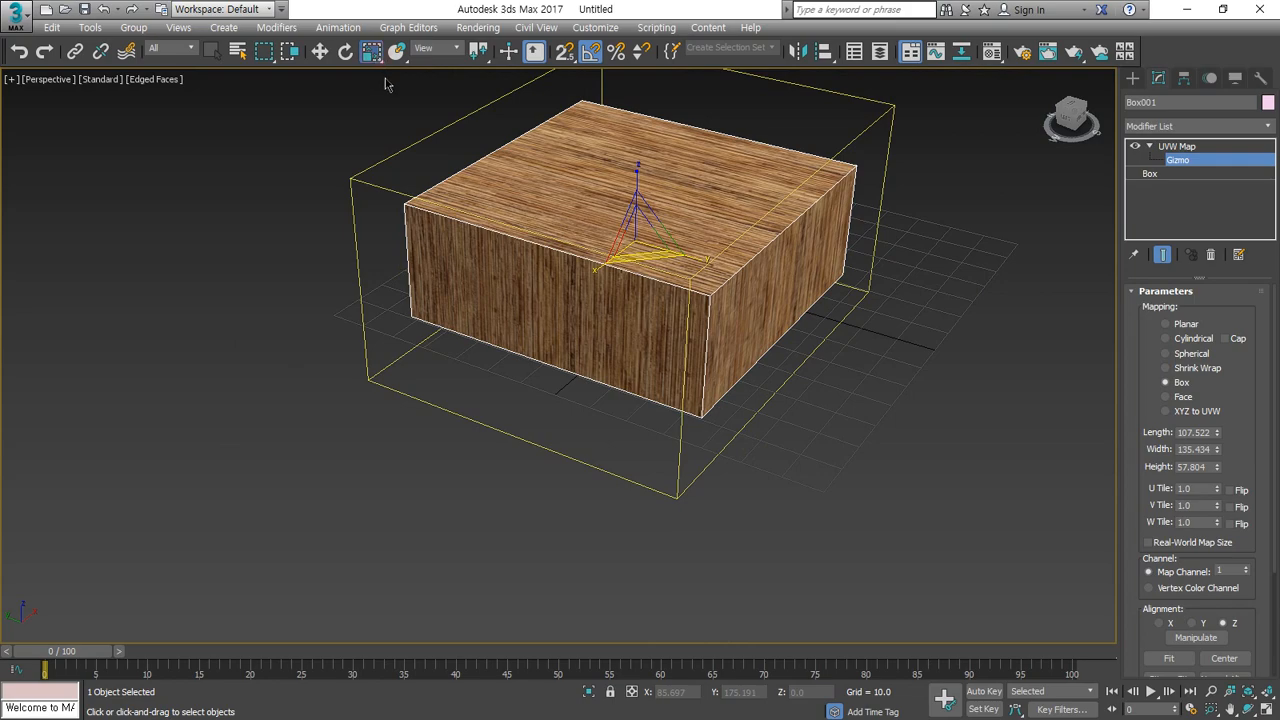
{"action": "left_click_drag", "start_coordinate": [371, 53], "coordinate": [378, 83]}
{"action": "left_click_drag", "start_coordinate": [652, 249], "coordinate": [624, 225]}
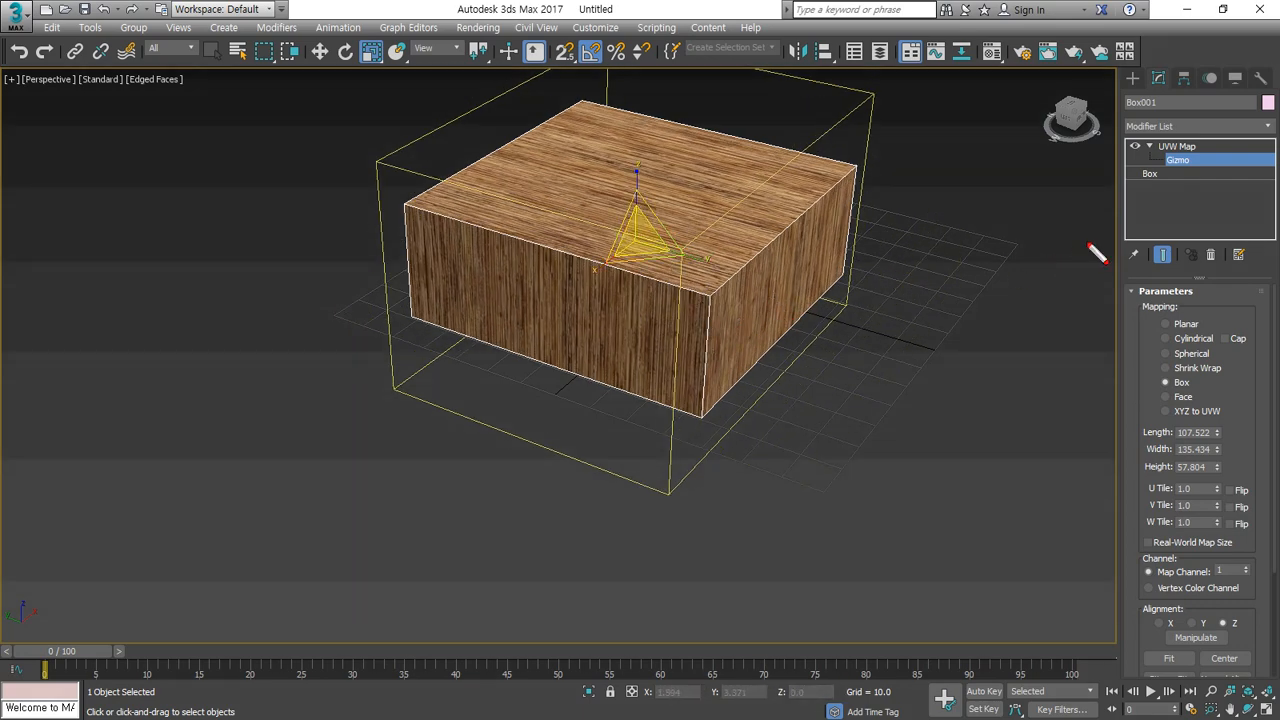
{"action": "left_click_drag", "start_coordinate": [1205, 170], "coordinate": [1137, 171]}
{"action": "mouse_move", "coordinate": [600, 222]}
{"action": "left_mouse_down"}
{"action": "mouse_move", "coordinate": [728, 263]}
{"action": "mouse_move", "coordinate": [617, 211]}
{"action": "mouse_move", "coordinate": [600, 263]}
{"action": "mouse_move", "coordinate": [712, 316]}
{"action": "left_mouse_up"}
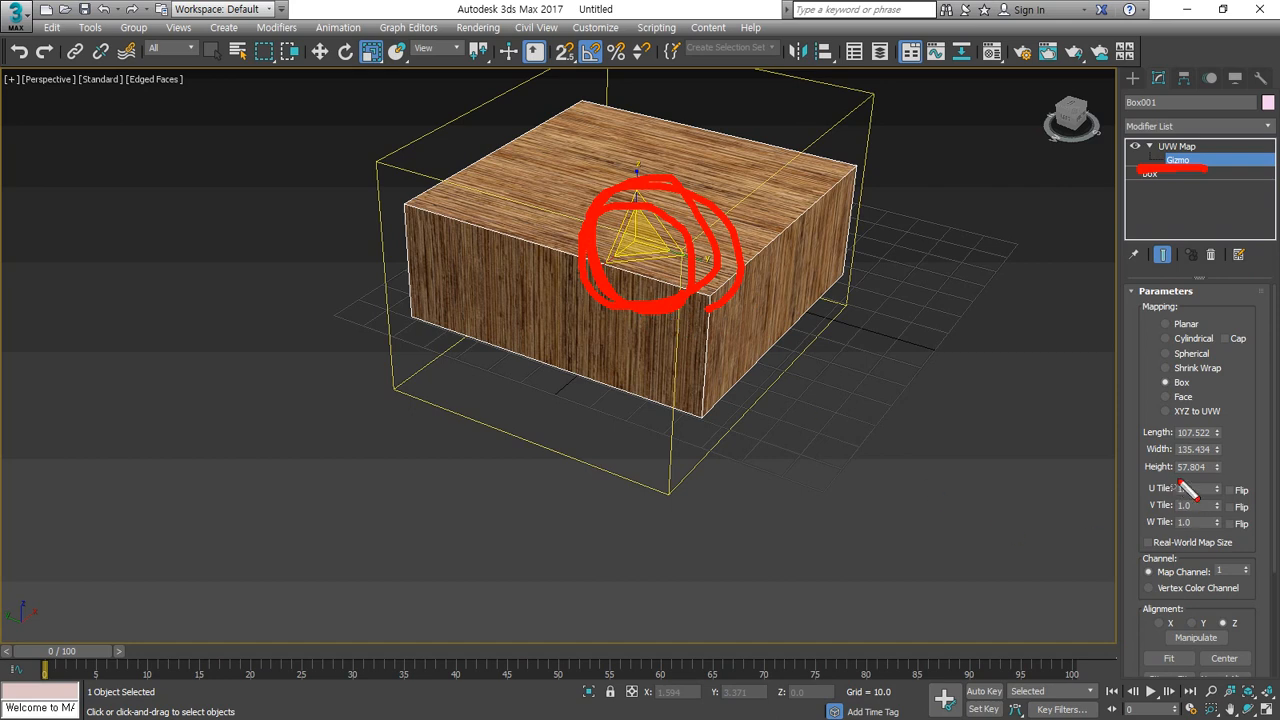
{"action": "mouse_move", "coordinate": [1220, 482]}
{"action": "left_mouse_down"}
{"action": "mouse_move", "coordinate": [1092, 440]}
{"action": "mouse_move", "coordinate": [1222, 428]}
{"action": "mouse_move", "coordinate": [1183, 488]}
{"action": "left_mouse_up"}
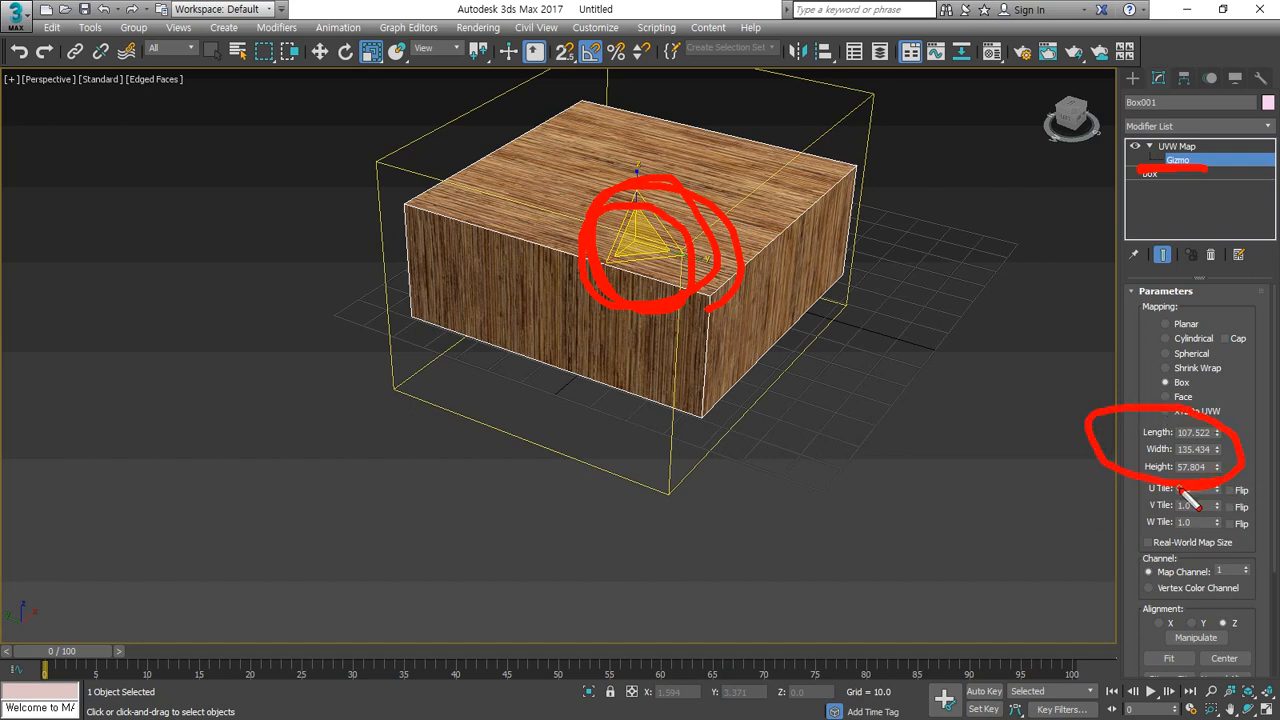
{"action": "key", "text": "Escape"}
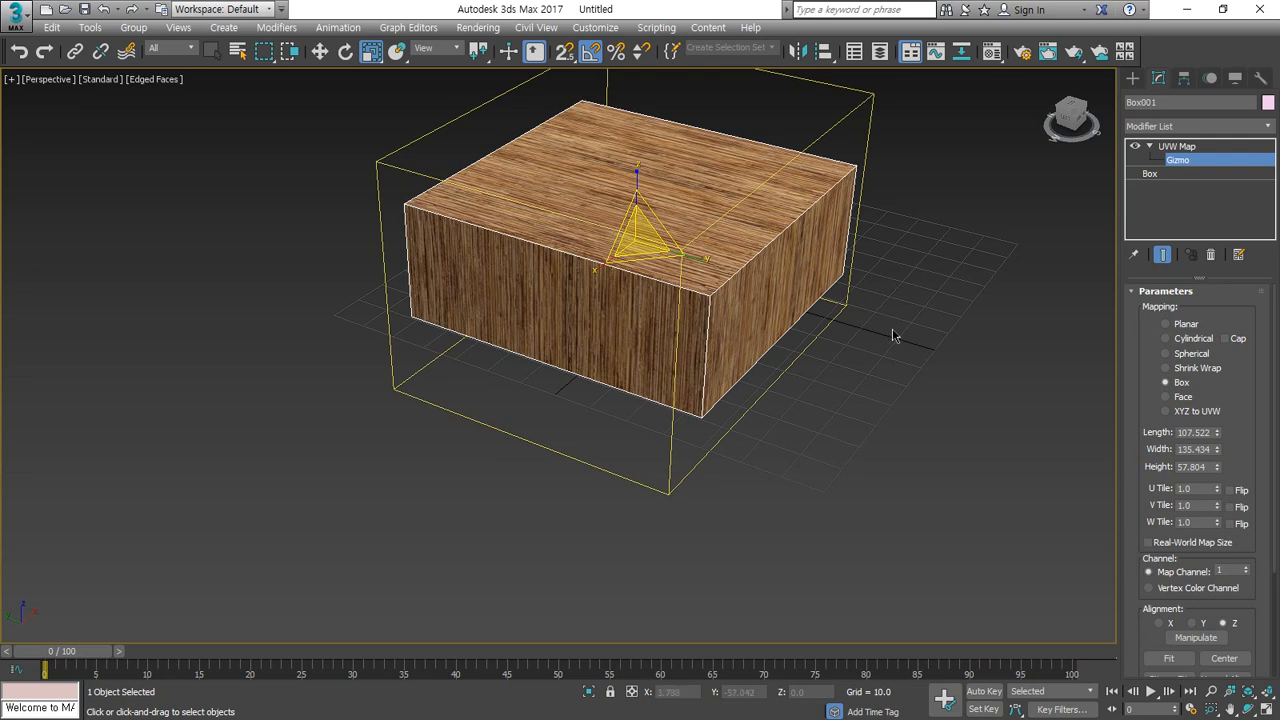
{"action": "mouse_move", "coordinate": [1196, 488]}
{"action": "left_mouse_down"}
{"action": "mouse_move", "coordinate": [1105, 458]}
{"action": "mouse_move", "coordinate": [1270, 450]}
{"action": "mouse_move", "coordinate": [1180, 484]}
{"action": "left_mouse_up"}
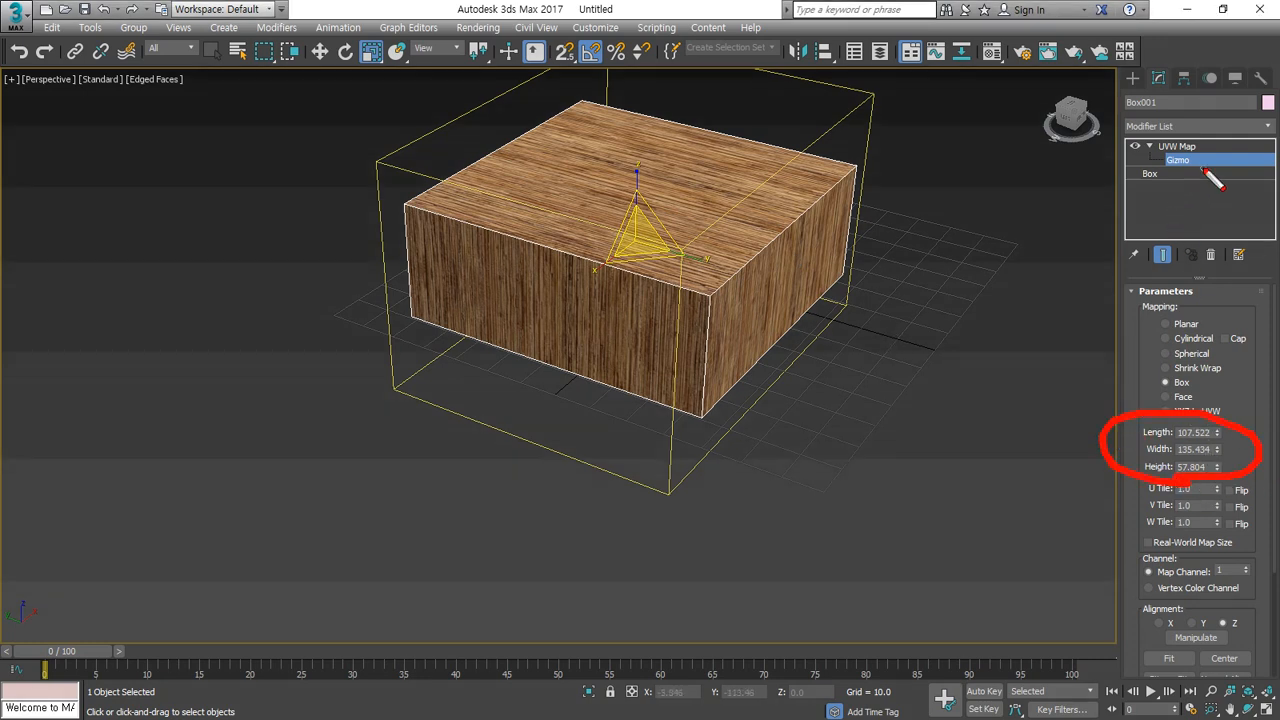
{"action": "mouse_move", "coordinate": [1212, 178]}
{"action": "left_mouse_down"}
{"action": "mouse_move", "coordinate": [1150, 148]}
{"action": "mouse_move", "coordinate": [1208, 182]}
{"action": "left_mouse_up"}
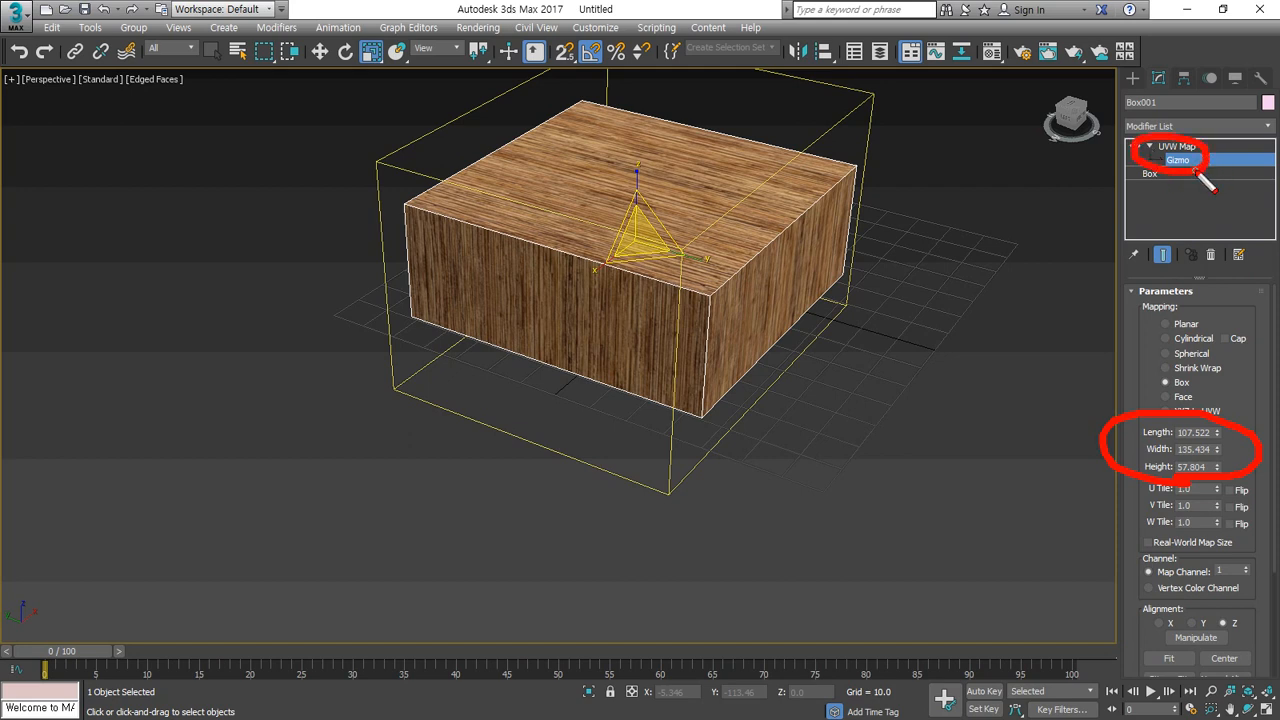
{"action": "key", "text": "Escape"}
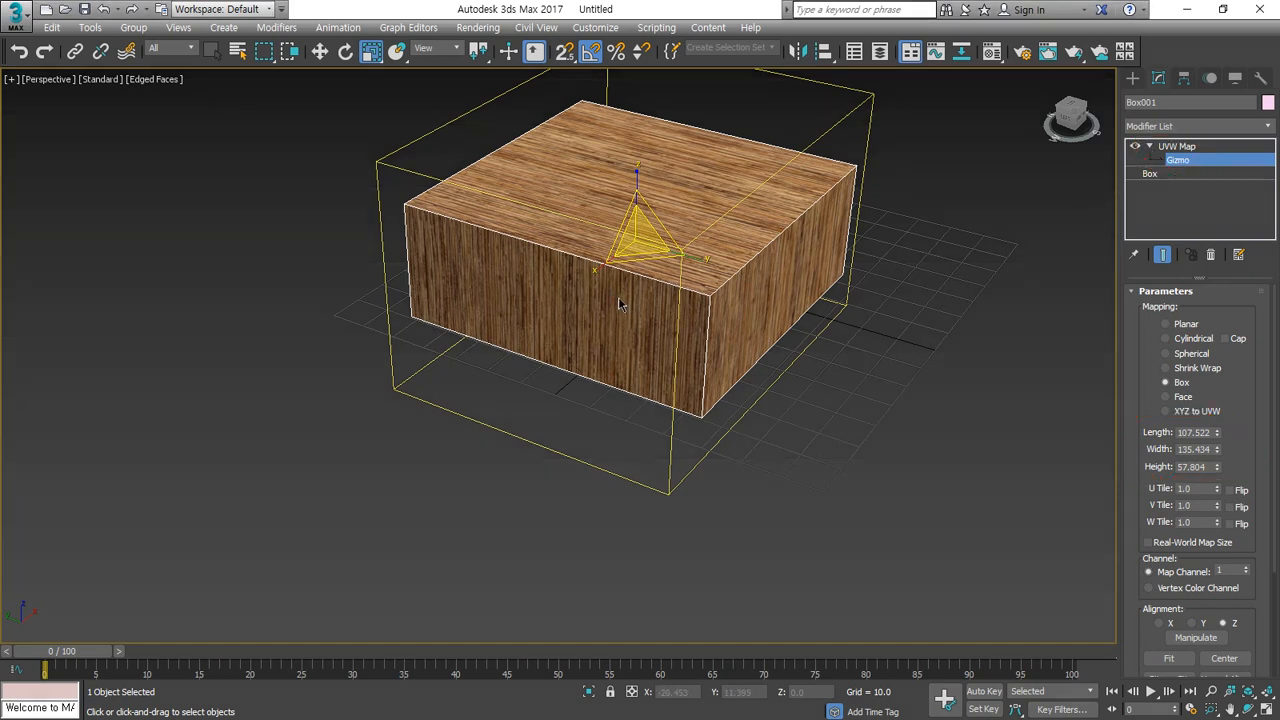
{"action": "key", "text": "ctrl+2"}
{"action": "mouse_move", "coordinate": [1126, 162]}
{"action": "left_mouse_down"}
{"action": "mouse_move", "coordinate": [1025, 390]}
{"action": "mouse_move", "coordinate": [1110, 462]}
{"action": "mouse_move", "coordinate": [1124, 452]}
{"action": "mouse_move", "coordinate": [1110, 472]}
{"action": "left_mouse_up"}
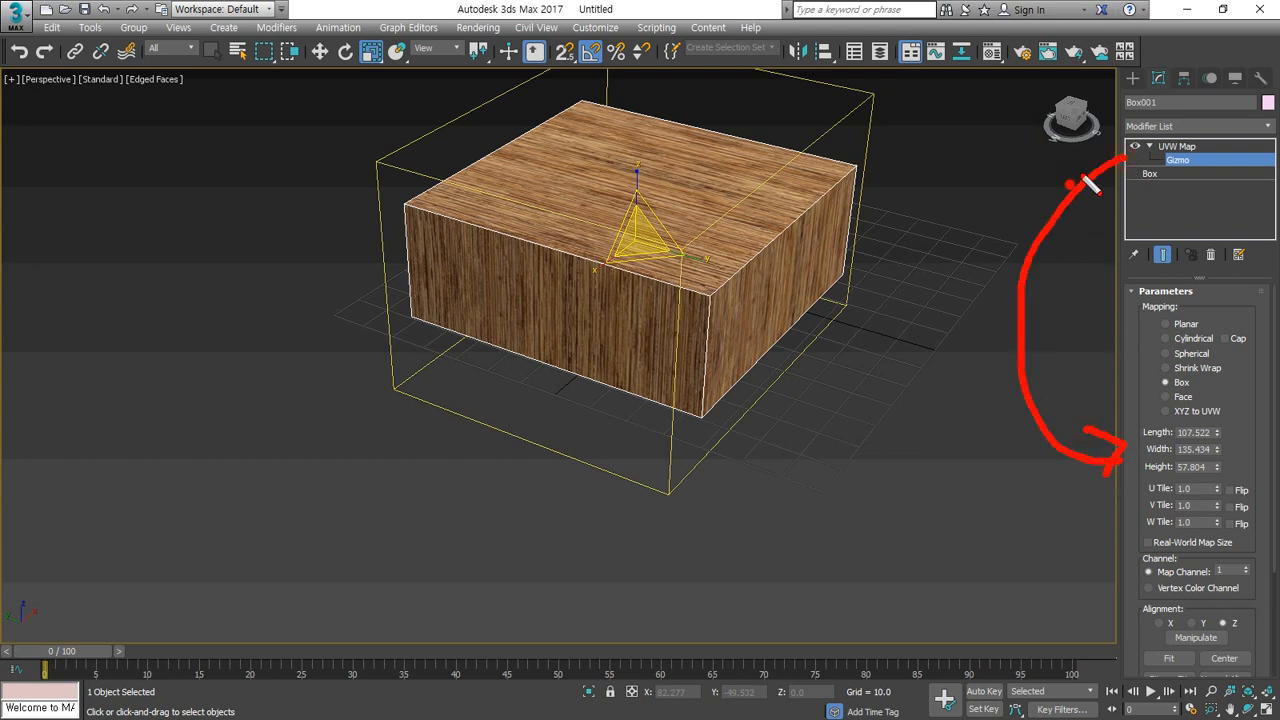
{"action": "left_click_drag", "start_coordinate": [1070, 186], "coordinate": [1112, 196]}
{"action": "key", "text": "Escape"}
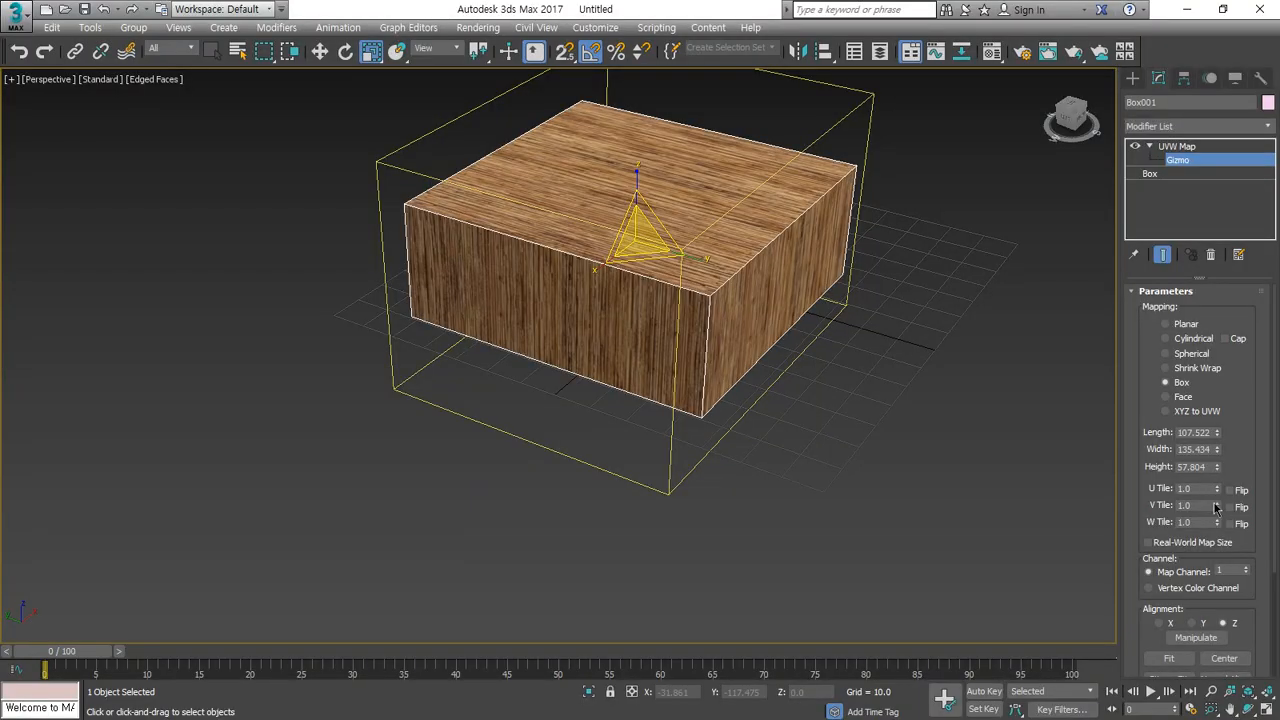
Step: Set the UVW Map modifier's U Tile, V Tile and W Tile to 2.0
{"action": "double_click", "coordinate": [1201, 489]}
{"action": "key", "text": "Return"}
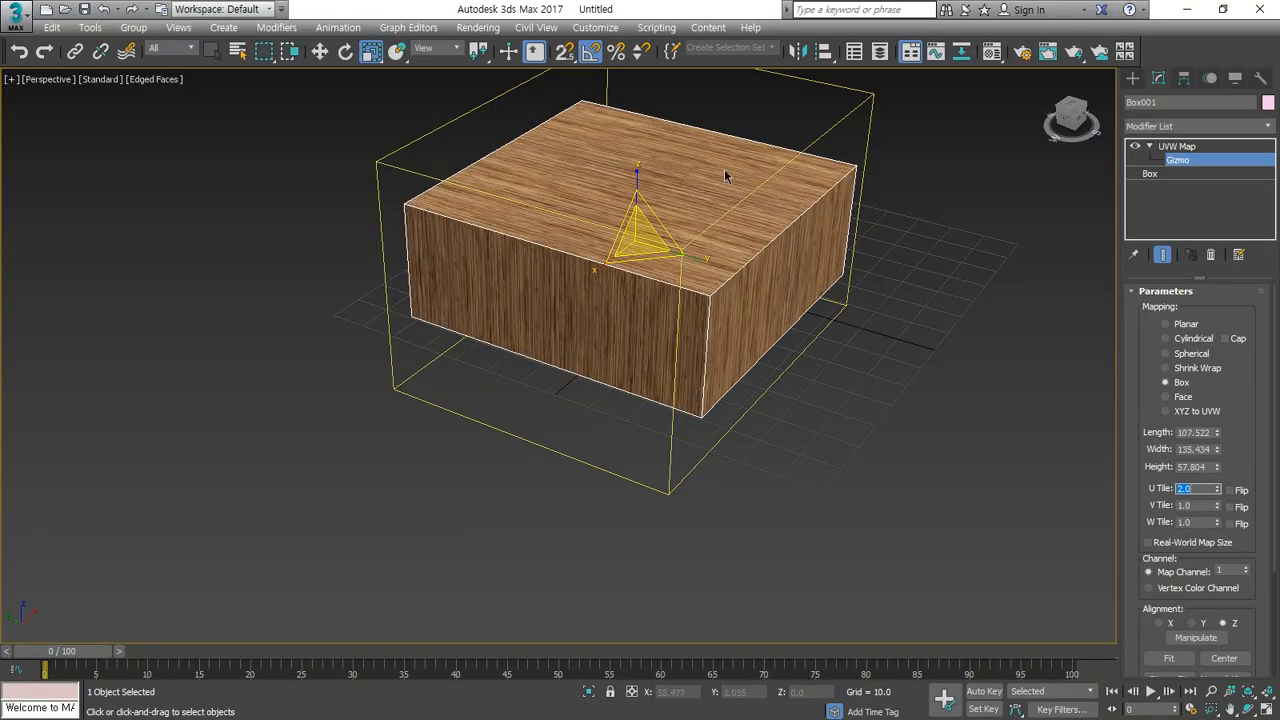
{"action": "double_click", "coordinate": [1192, 505]}
{"action": "type", "text": "2"}
{"action": "key", "text": "Return"}
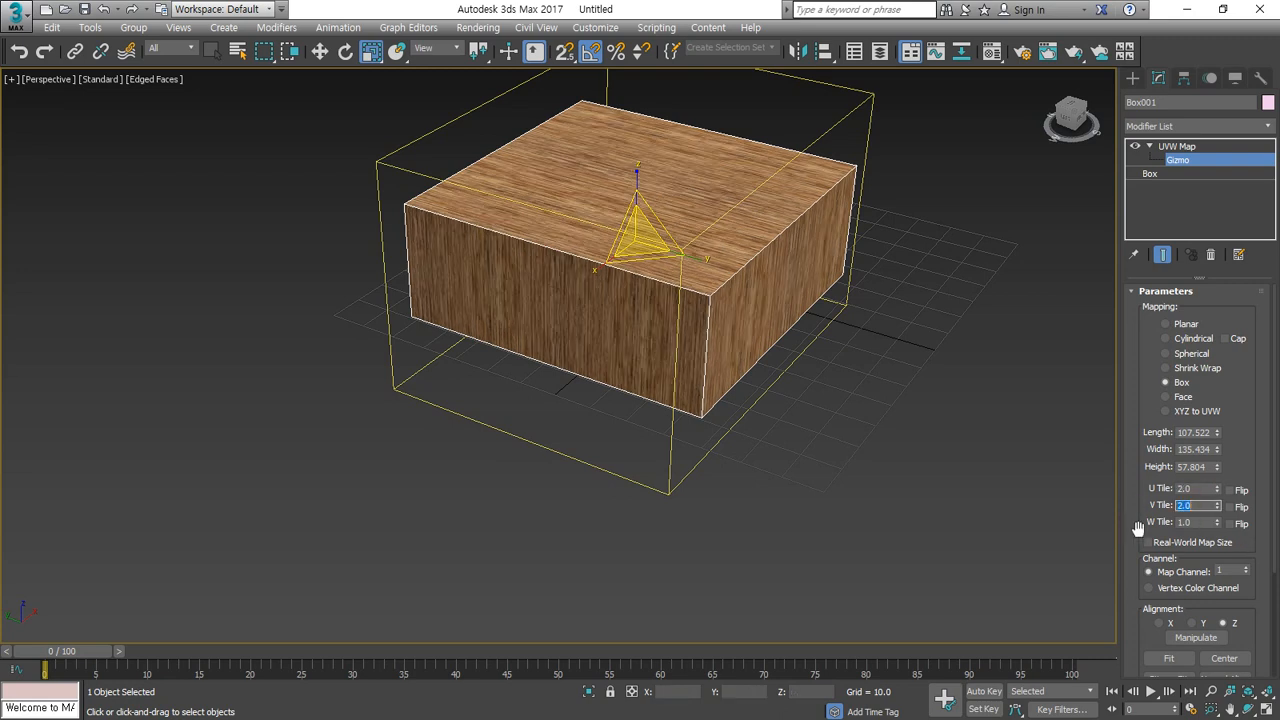
{"action": "double_click", "coordinate": [1185, 522]}
{"action": "scroll", "coordinate": [711, 284], "scroll_direction": "up", "scroll_amount": 5}
{"action": "scroll", "coordinate": [711, 284], "scroll_direction": "down", "scroll_amount": 5}
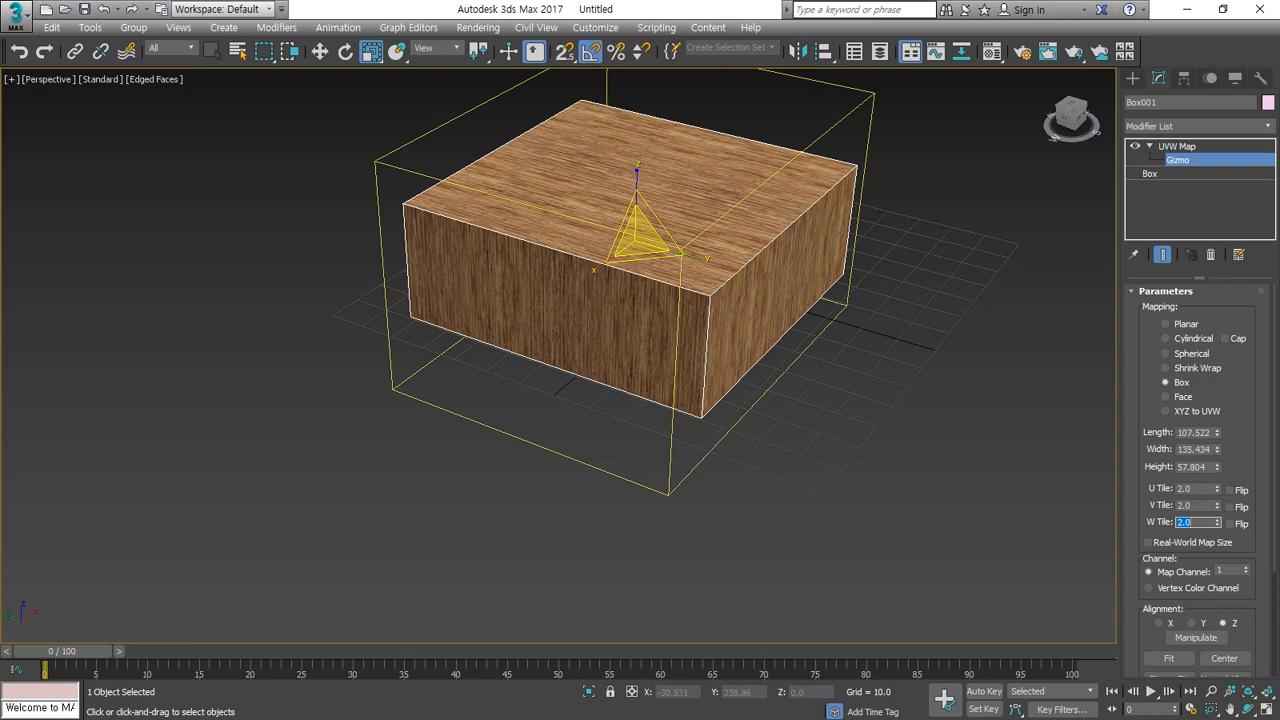
Step: Replace the 01 - Default material's diffuse bitmap with WallFloor_023.jpg from the 벽-마감 folder
{"action": "key", "text": "m"}
{"action": "left_click", "coordinate": [301, 490]}
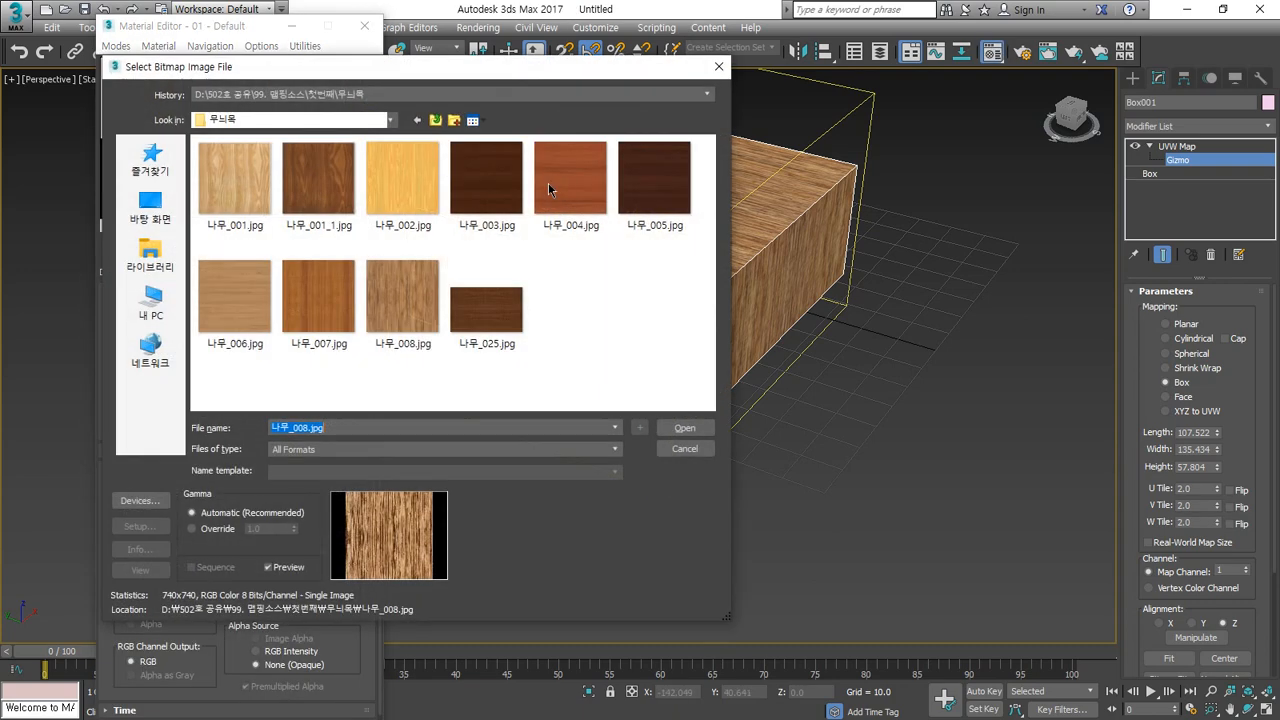
{"action": "key", "text": "BackSpace"}
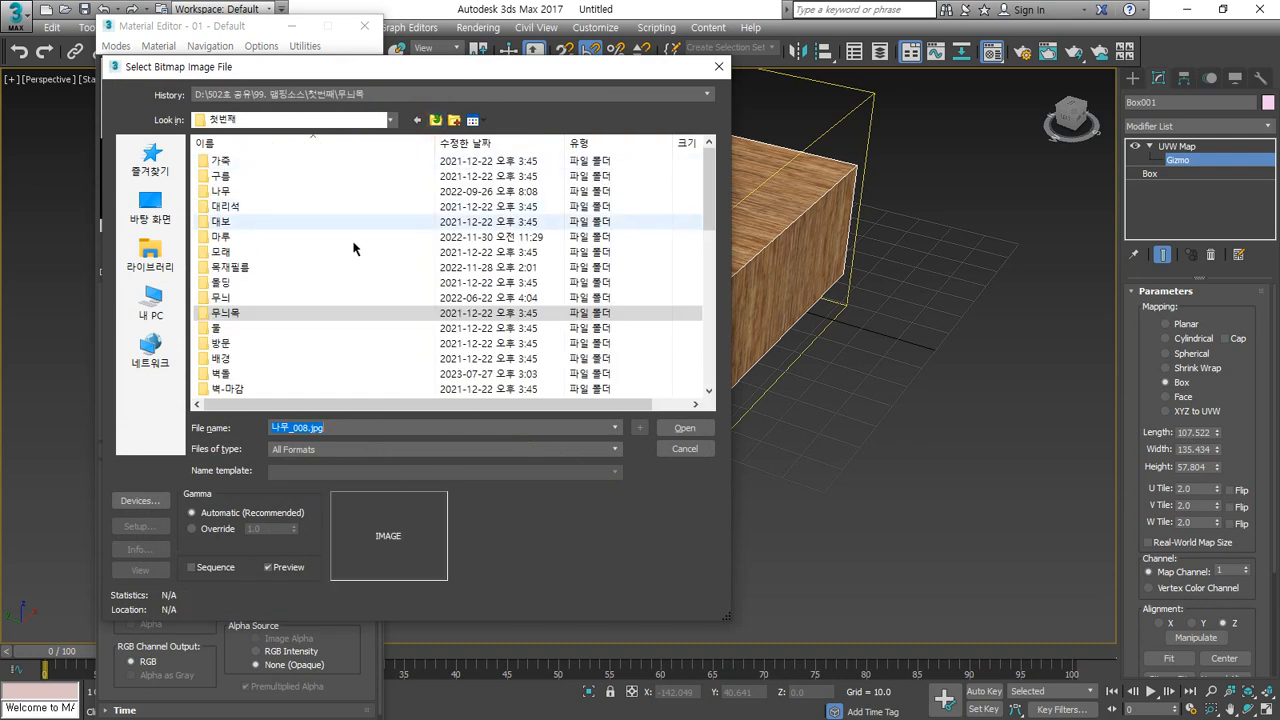
{"action": "double_click", "coordinate": [243, 206]}
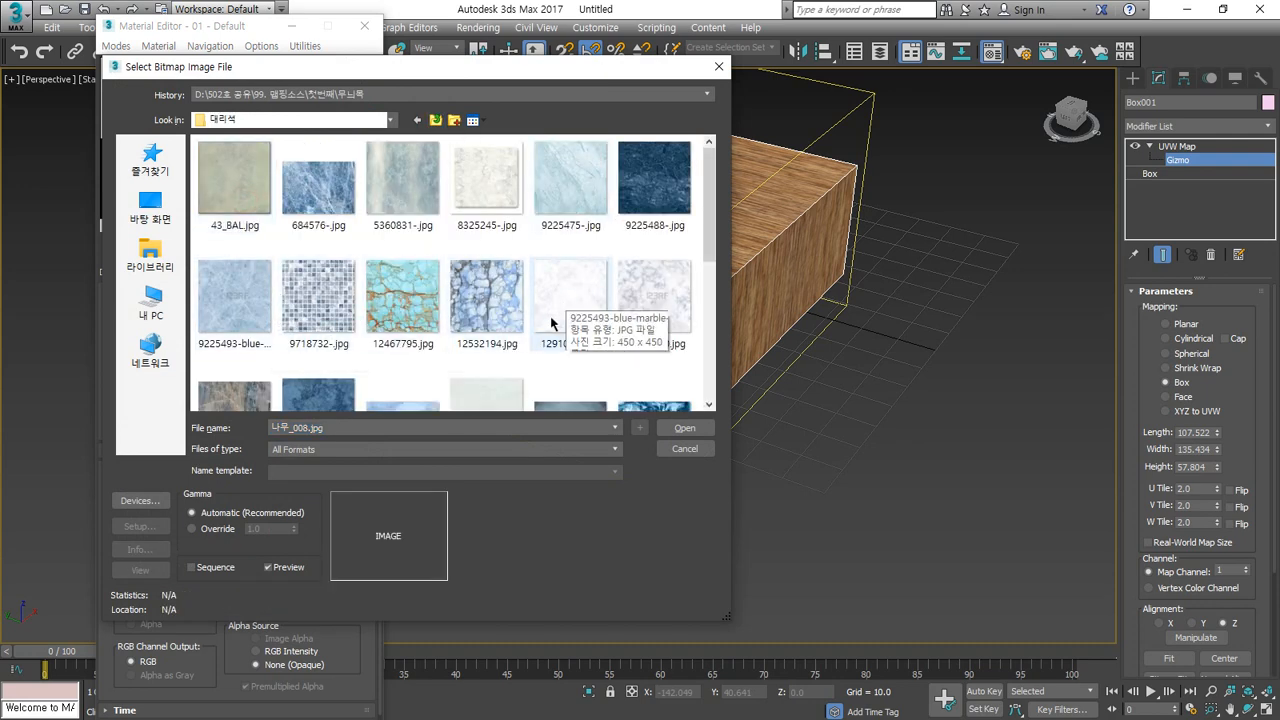
{"action": "scroll", "coordinate": [569, 294], "scroll_direction": "down", "scroll_amount": 5}
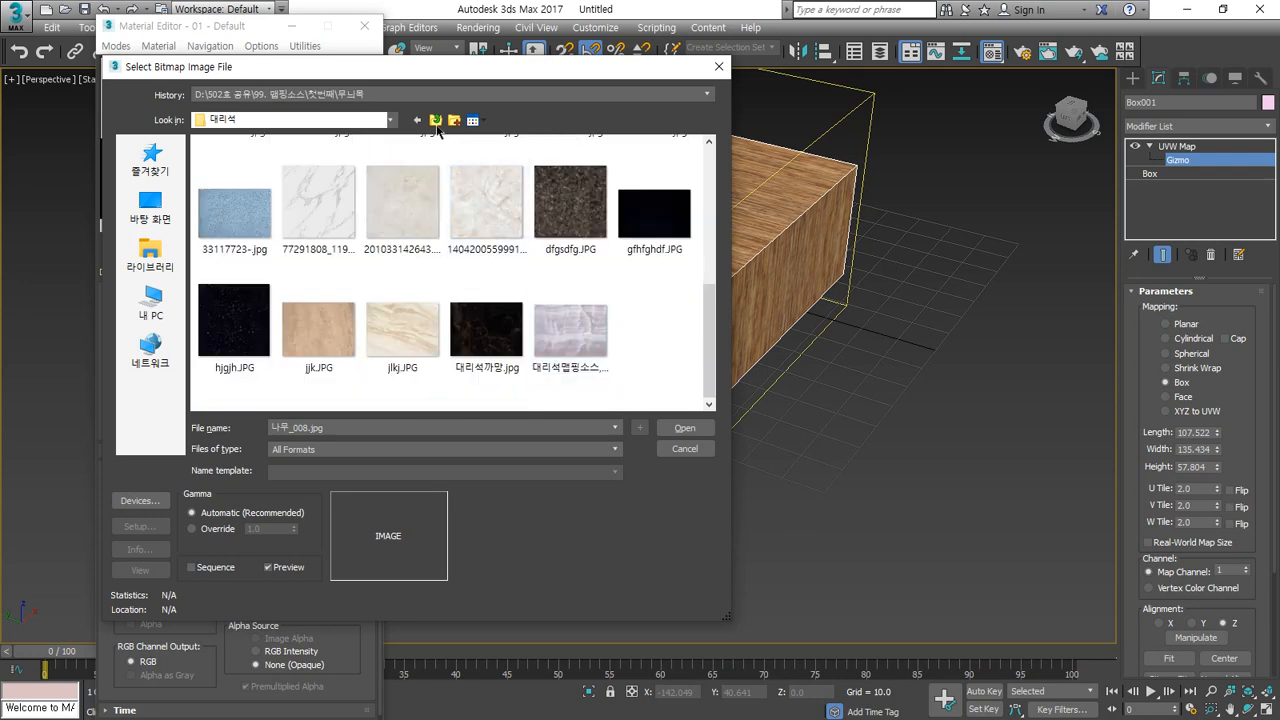
{"action": "left_click", "coordinate": [436, 121]}
{"action": "scroll", "coordinate": [343, 318], "scroll_direction": "down", "scroll_amount": 1}
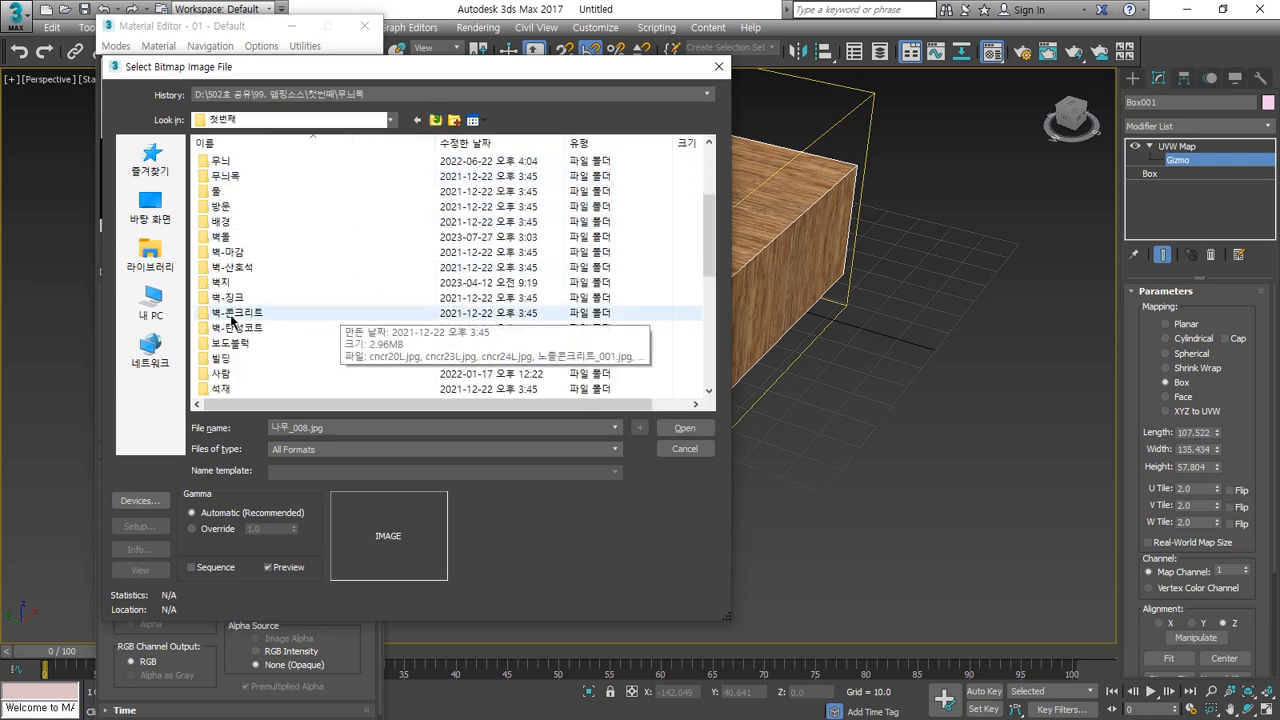
{"action": "double_click", "coordinate": [230, 252]}
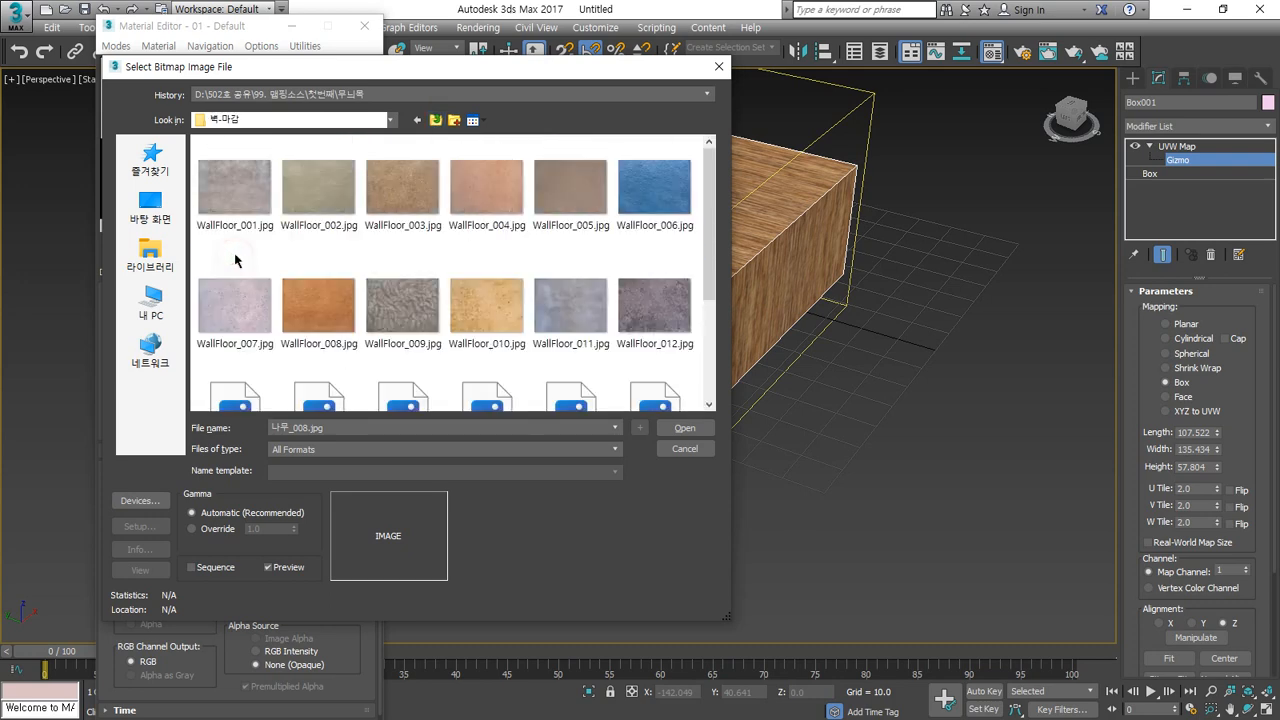
{"action": "scroll", "coordinate": [236, 262], "scroll_direction": "down", "scroll_amount": 3}
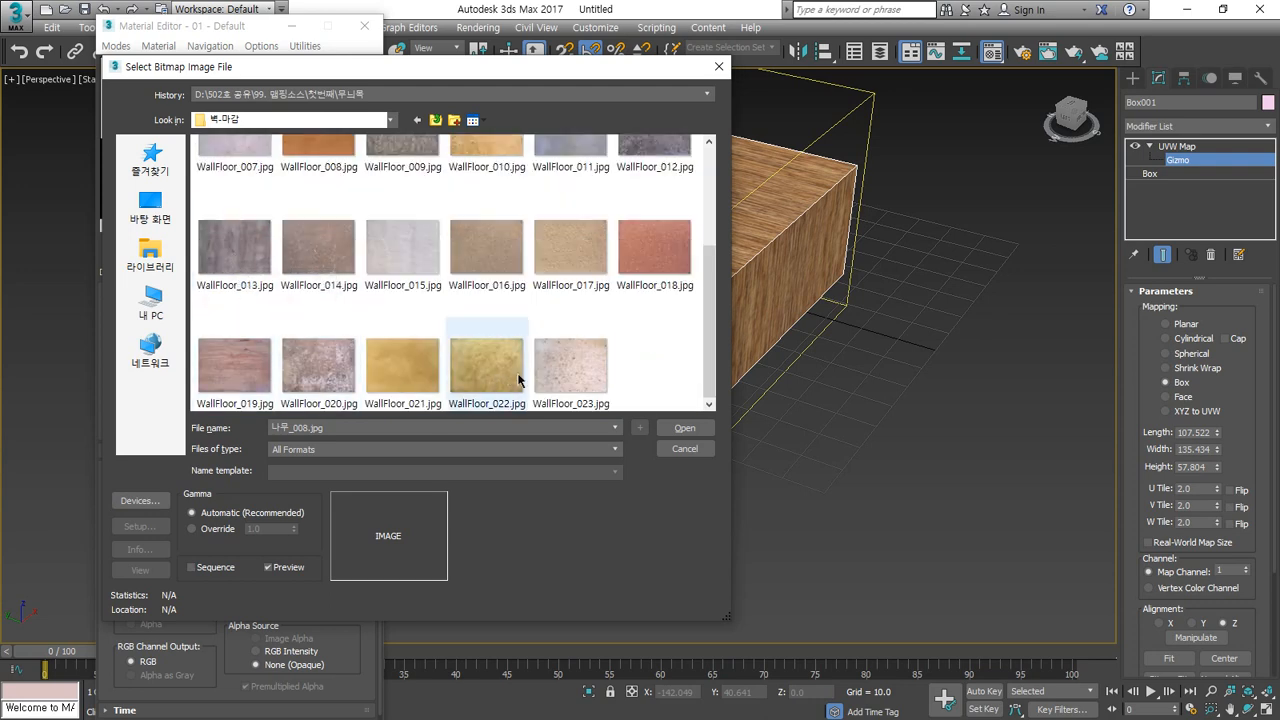
{"action": "left_click", "coordinate": [565, 368]}
{"action": "left_click", "coordinate": [684, 428]}
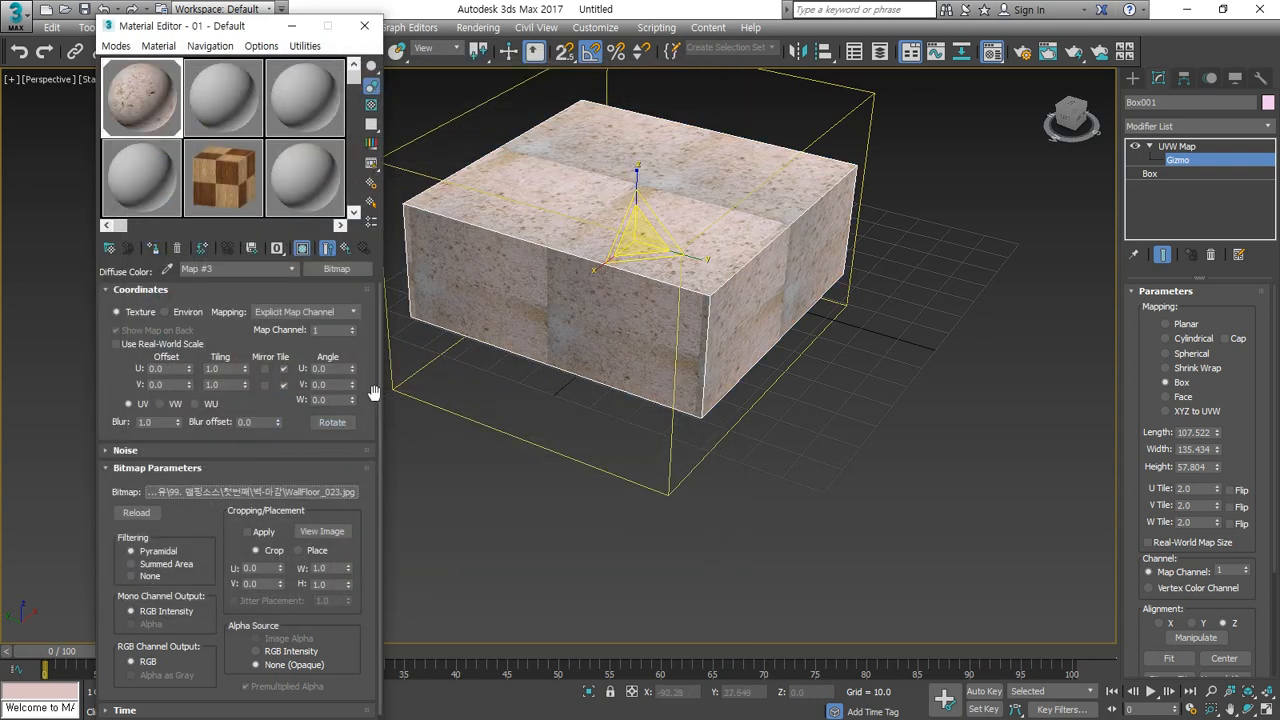
Step: Examine how the wall-finish texture repeats across the box's top and side faces
{"action": "middle_click_drag", "start_coordinate": [664, 192], "coordinate": [630, 283], "text": "alt"}
{"action": "middle_click_drag", "start_coordinate": [672, 363], "coordinate": [622, 346], "text": "alt"}
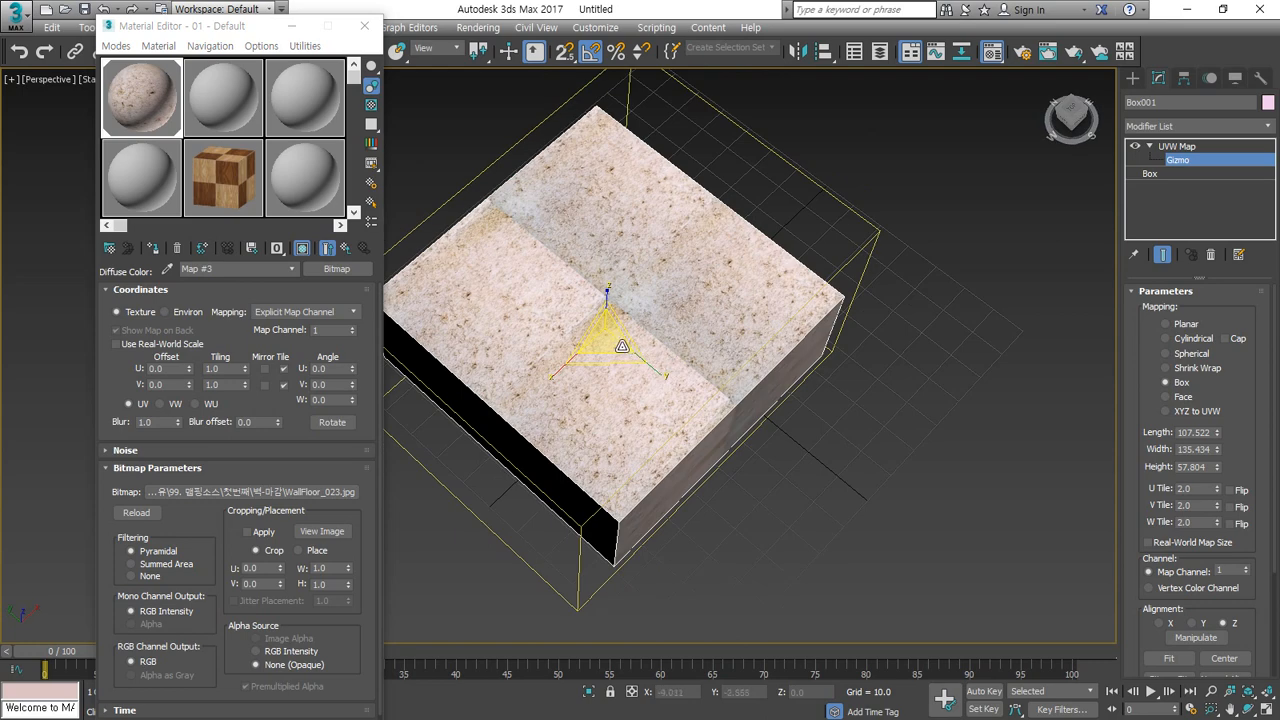
{"action": "key", "text": "ctrl+shift+d"}
{"action": "mouse_move", "coordinate": [527, 378]}
{"action": "left_mouse_down"}
{"action": "mouse_move", "coordinate": [637, 340]}
{"action": "mouse_move", "coordinate": [693, 382]}
{"action": "left_mouse_up"}
{"action": "mouse_move", "coordinate": [708, 222]}
{"action": "left_mouse_down"}
{"action": "mouse_move", "coordinate": [612, 298]}
{"action": "mouse_move", "coordinate": [532, 232]}
{"action": "mouse_move", "coordinate": [595, 300]}
{"action": "mouse_move", "coordinate": [545, 378]}
{"action": "left_mouse_up"}
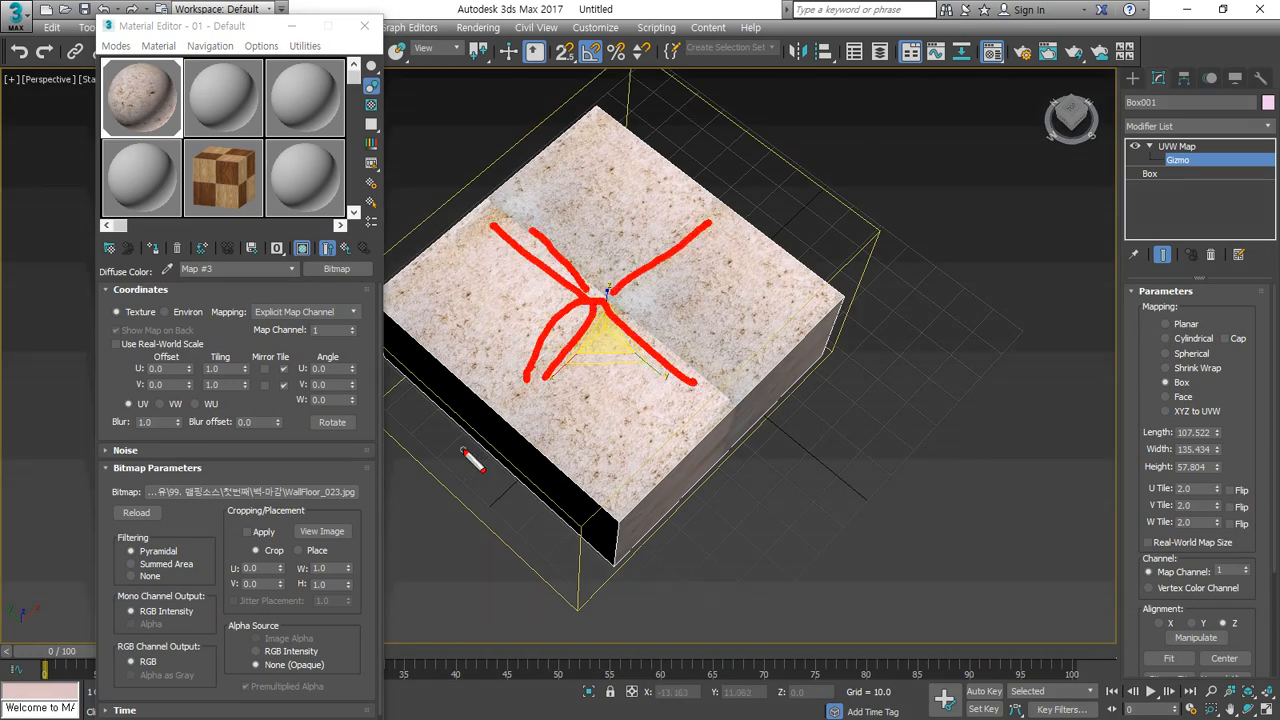
{"action": "key", "text": "Escape"}
{"action": "key", "text": "ctrl+alt+d"}
{"action": "left_click_drag", "start_coordinate": [527, 307], "coordinate": [502, 334]}
{"action": "mouse_move", "coordinate": [515, 300]}
{"action": "left_mouse_down"}
{"action": "mouse_move", "coordinate": [580, 301]}
{"action": "mouse_move", "coordinate": [664, 443]}
{"action": "left_mouse_up"}
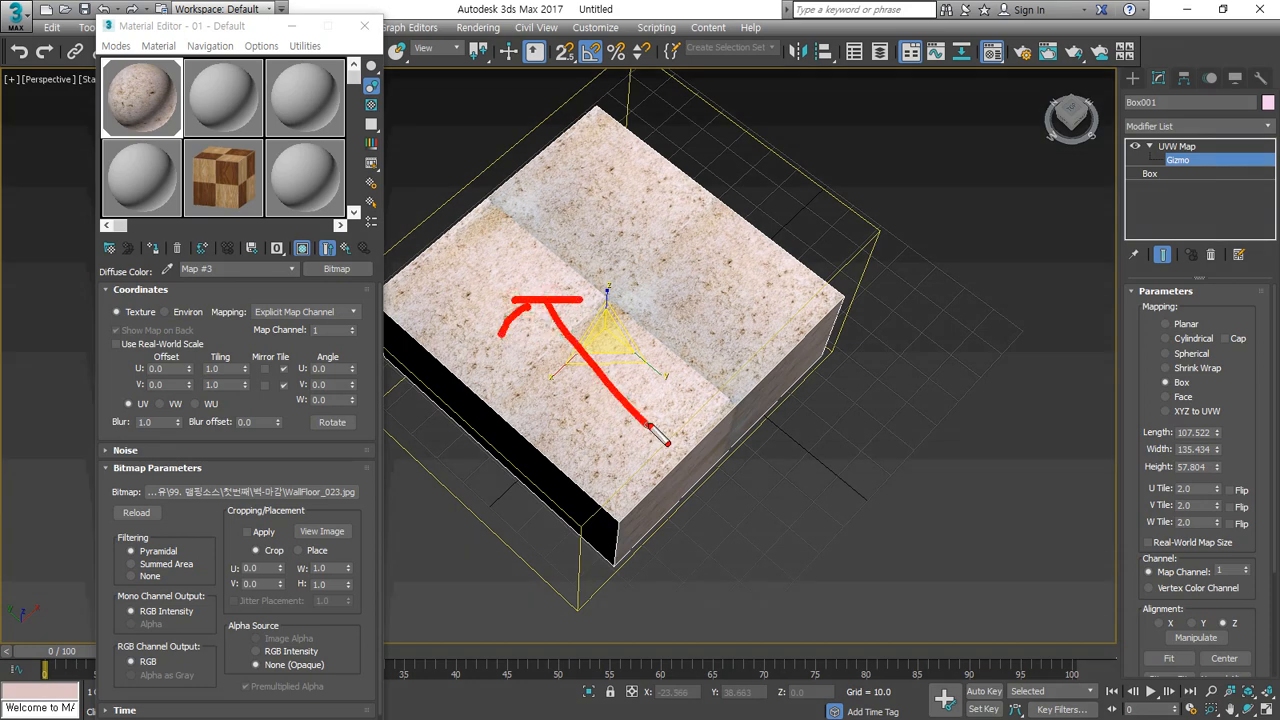
{"action": "left_click_drag", "start_coordinate": [648, 392], "coordinate": [606, 436]}
{"action": "mouse_move", "coordinate": [578, 390]}
{"action": "left_mouse_down"}
{"action": "mouse_move", "coordinate": [600, 438]}
{"action": "mouse_move", "coordinate": [692, 322]}
{"action": "mouse_move", "coordinate": [690, 348]}
{"action": "left_mouse_up"}
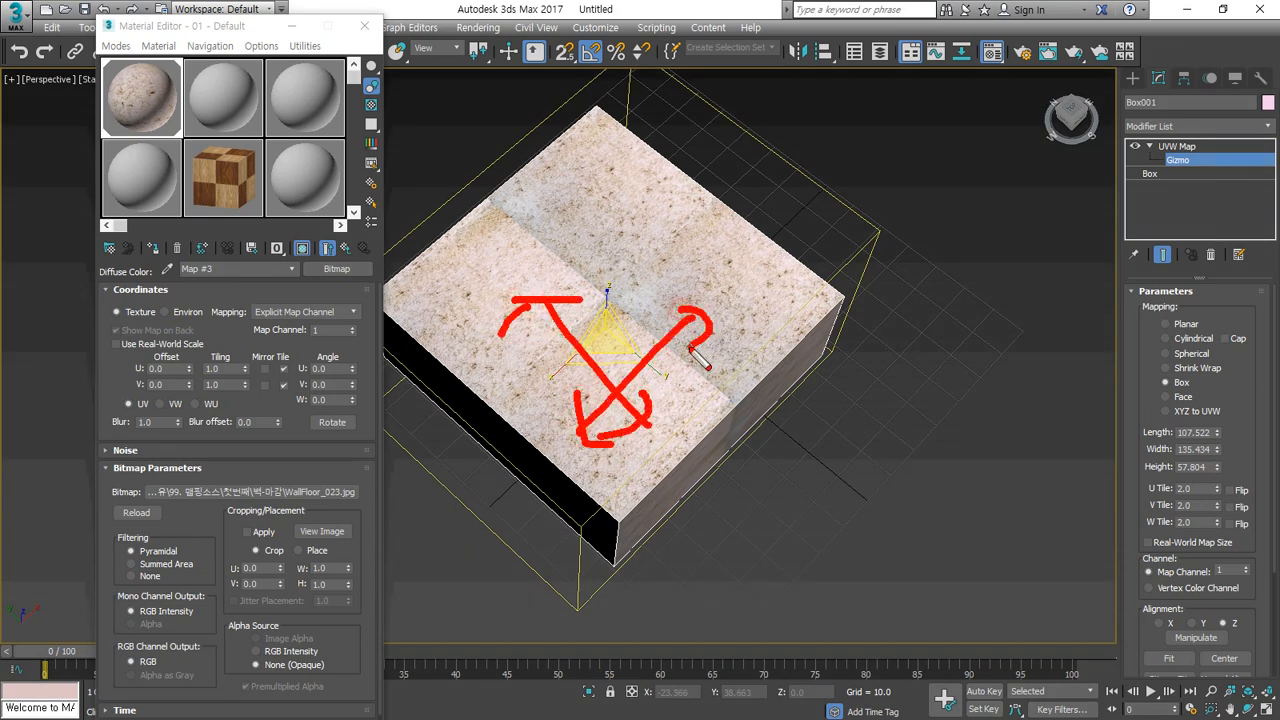
{"action": "mouse_move", "coordinate": [1222, 548]}
{"action": "left_mouse_down"}
{"action": "mouse_move", "coordinate": [1138, 545]}
{"action": "mouse_move", "coordinate": [1188, 553]}
{"action": "left_mouse_up"}
{"action": "key", "text": "Escape"}
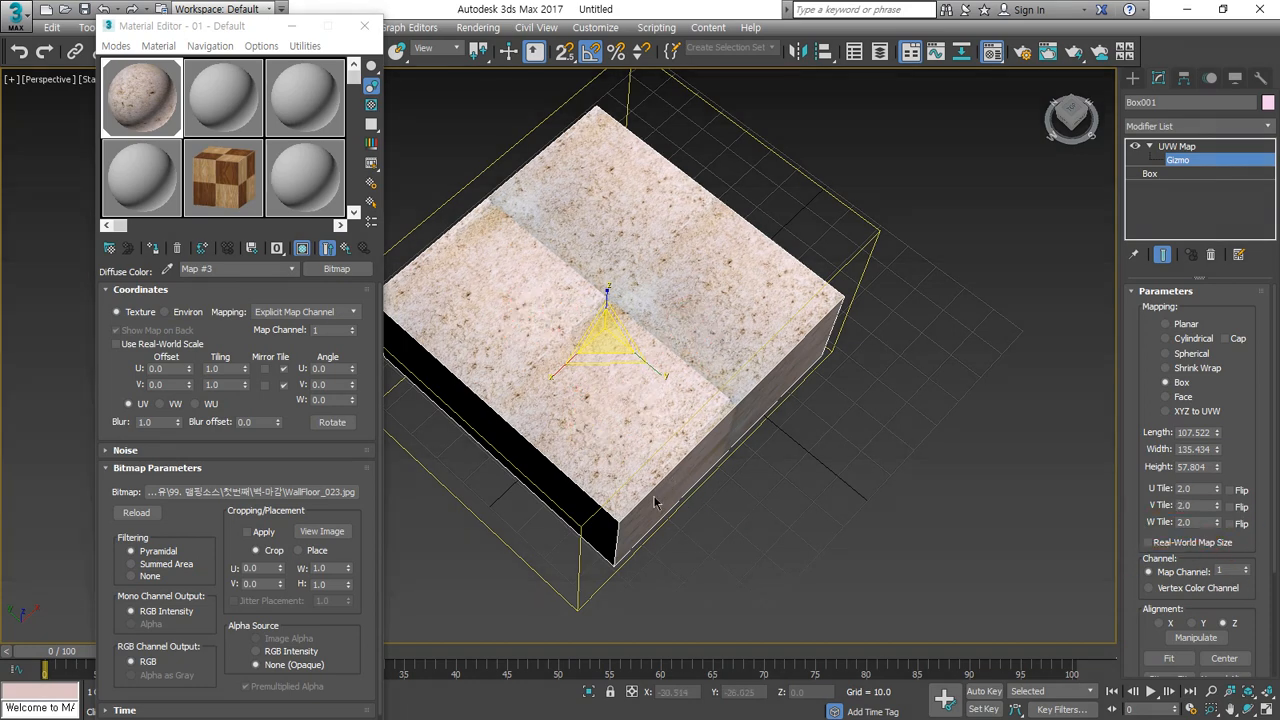
{"action": "mouse_move", "coordinate": [642, 484]}
{"action": "middle_mouse_down", "text": "alt"}
{"action": "mouse_move", "coordinate": [637, 407]}
{"action": "mouse_move", "coordinate": [699, 314]}
{"action": "middle_mouse_up", "text": "alt"}
{"action": "mouse_move", "coordinate": [662, 302]}
{"action": "left_mouse_down"}
{"action": "mouse_move", "coordinate": [712, 293]}
{"action": "mouse_move", "coordinate": [676, 416]}
{"action": "mouse_move", "coordinate": [712, 400]}
{"action": "left_mouse_up"}
{"action": "left_click_drag", "start_coordinate": [804, 326], "coordinate": [642, 340]}
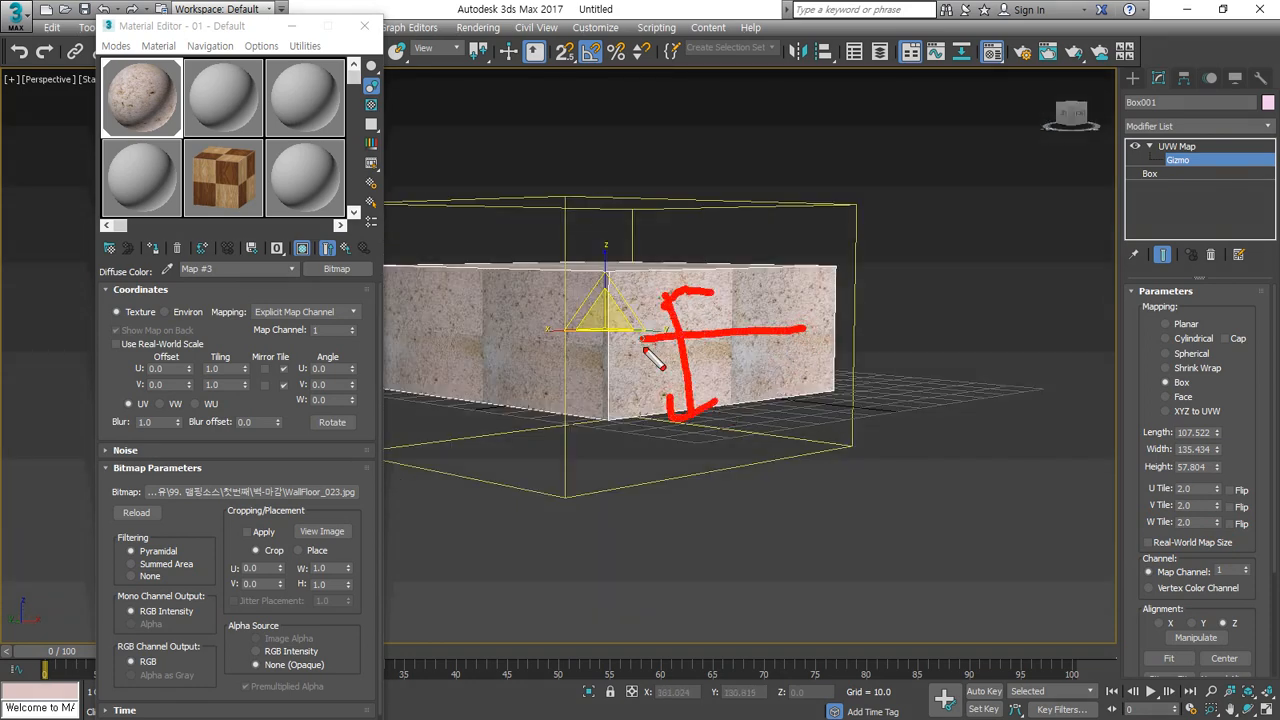
{"action": "key", "text": "Escape"}
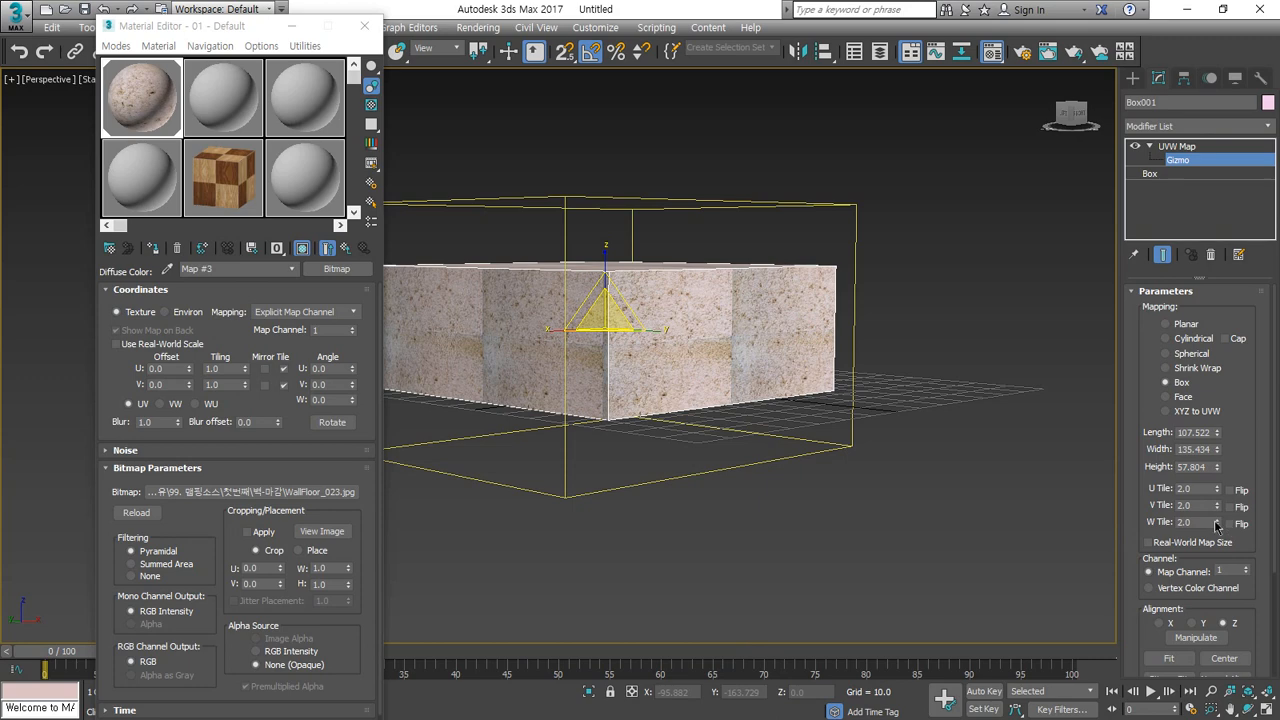
Step: Set the UVW Map's W Tile to 1.0, then try varying the V Tile and set it to 2.0
{"action": "left_click_drag", "start_coordinate": [1217, 527], "coordinate": [1207, 545]}
{"action": "double_click", "coordinate": [1190, 521]}
{"action": "type", "text": "1.0"}
{"action": "key", "text": "Return"}
{"action": "left_click_drag", "start_coordinate": [1217, 506], "coordinate": [1063, 504]}
{"action": "type", "text": "2"}
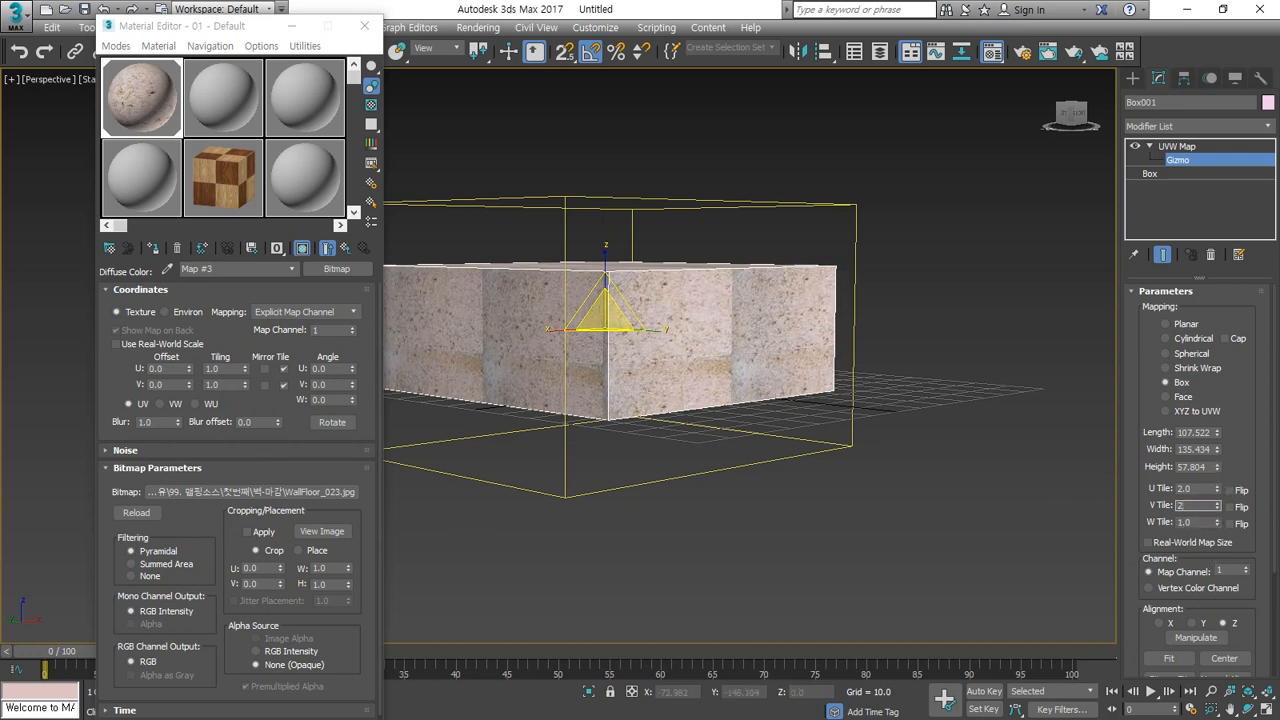
{"action": "key", "text": "Return"}
Step: Set the UVW Map modifier's length, width and height to 100 each and view the tiling on the box
{"action": "middle_click_drag", "start_coordinate": [620, 392], "coordinate": [1009, 376], "text": "alt"}
{"action": "middle_click_drag", "start_coordinate": [587, 366], "coordinate": [845, 467], "text": "alt"}
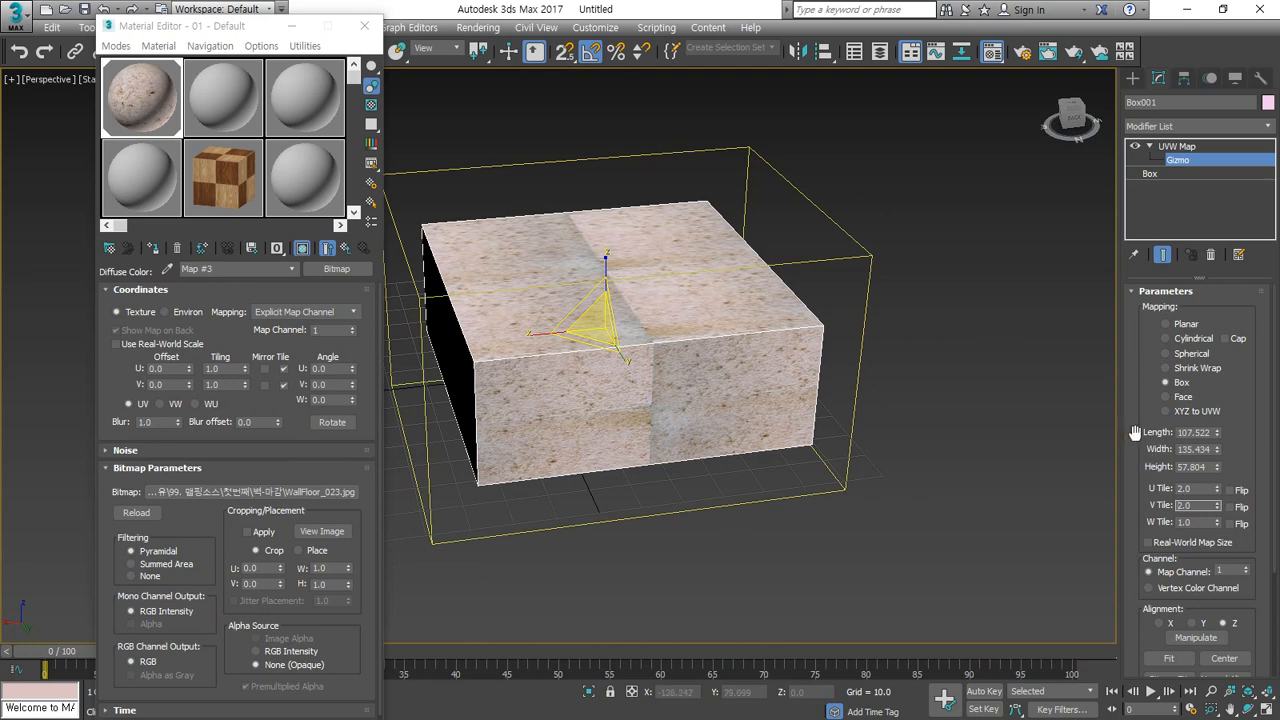
{"action": "double_click", "coordinate": [1190, 432]}
{"action": "type", "text": "100"}
{"action": "key", "text": "Return"}
{"action": "double_click", "coordinate": [1192, 449]}
{"action": "type", "text": "10"}
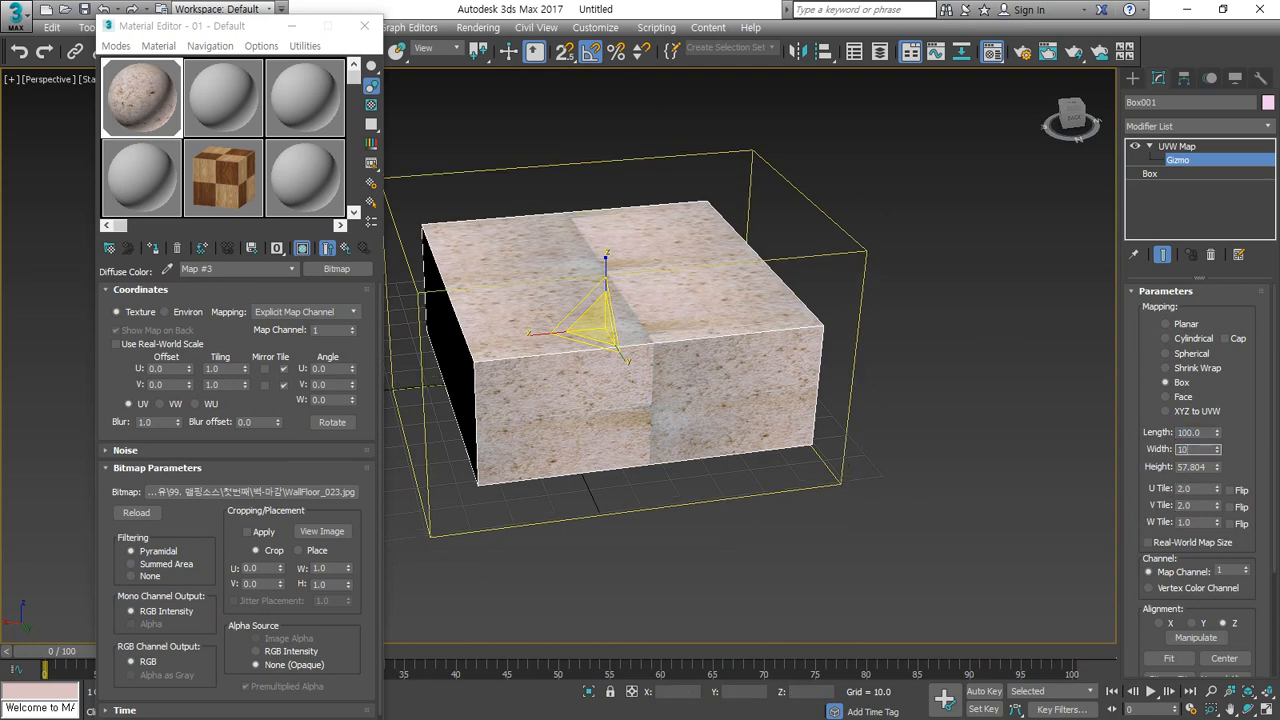
{"action": "type", "text": "0"}
{"action": "key", "text": "Return"}
{"action": "double_click", "coordinate": [1190, 467]}
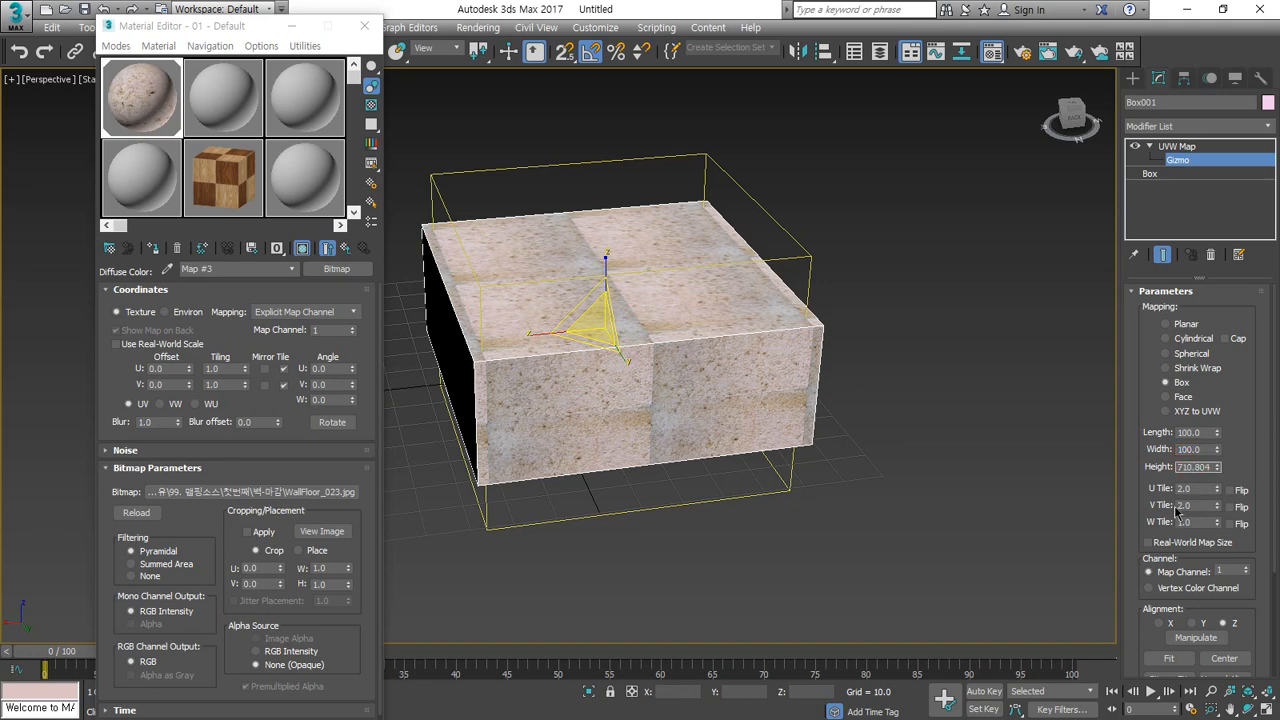
{"action": "type", "text": "100"}
{"action": "key", "text": "Return"}
{"action": "middle_click_drag", "start_coordinate": [733, 394], "coordinate": [598, 425], "text": "alt"}
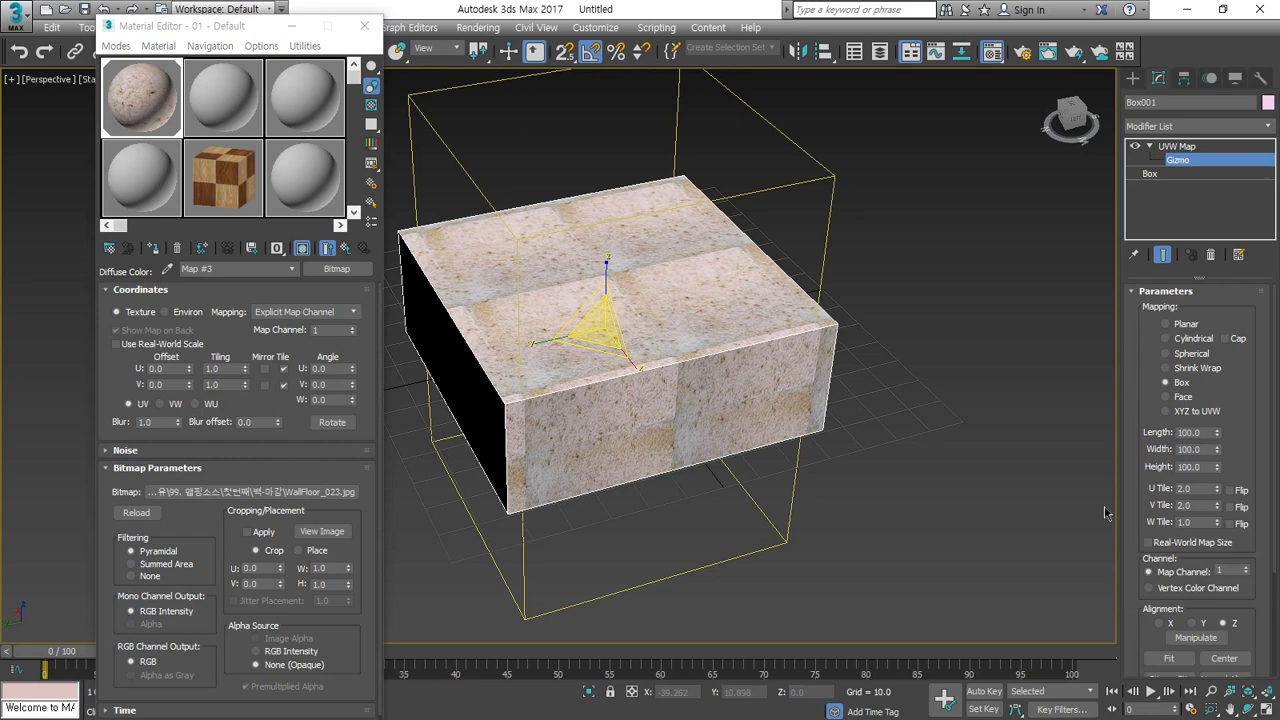
Step: Set the UVW Map modifier's W Tile to 2.0 and view the tiling on the box
{"action": "left_click", "coordinate": [1206, 523]}
{"action": "middle_click_drag", "start_coordinate": [686, 539], "coordinate": [808, 513], "text": "alt"}
{"action": "scroll", "coordinate": [1237, 352], "scroll_direction": "down", "scroll_amount": 3}
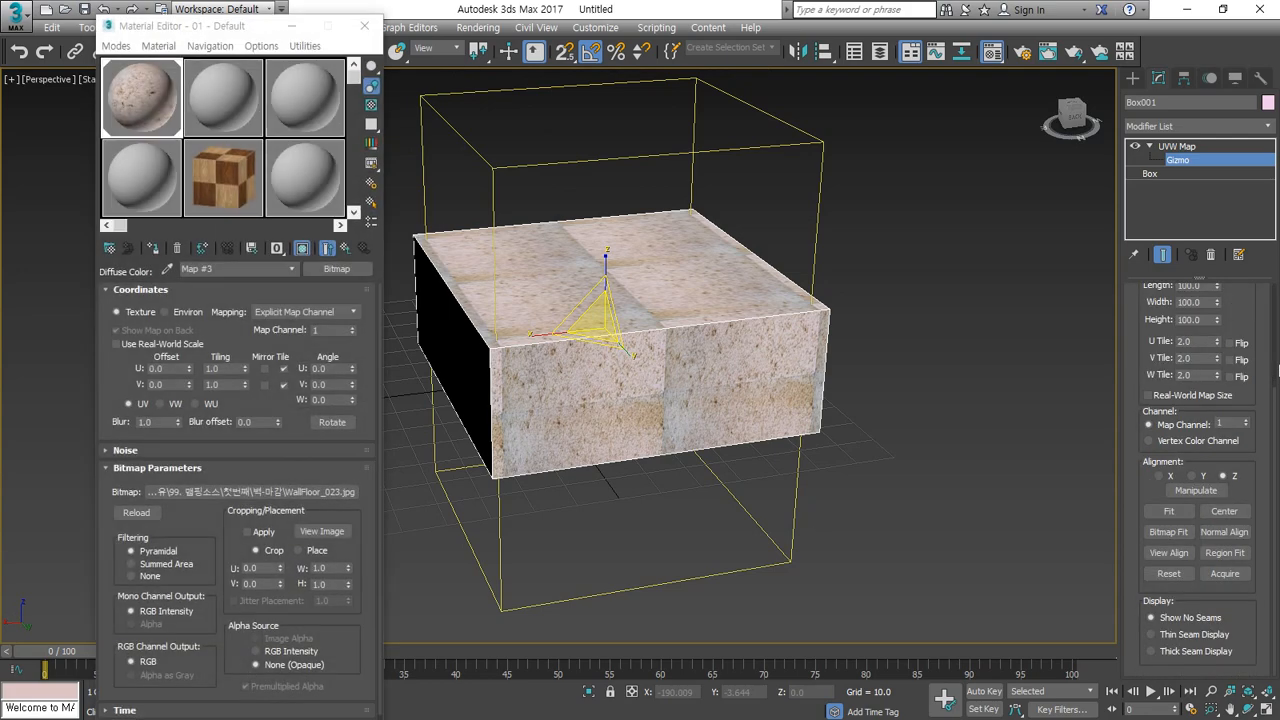
Step: Try the U Tile Flip option on and off, comparing the texture direction on the box's top face
{"action": "left_click", "coordinate": [1233, 344]}
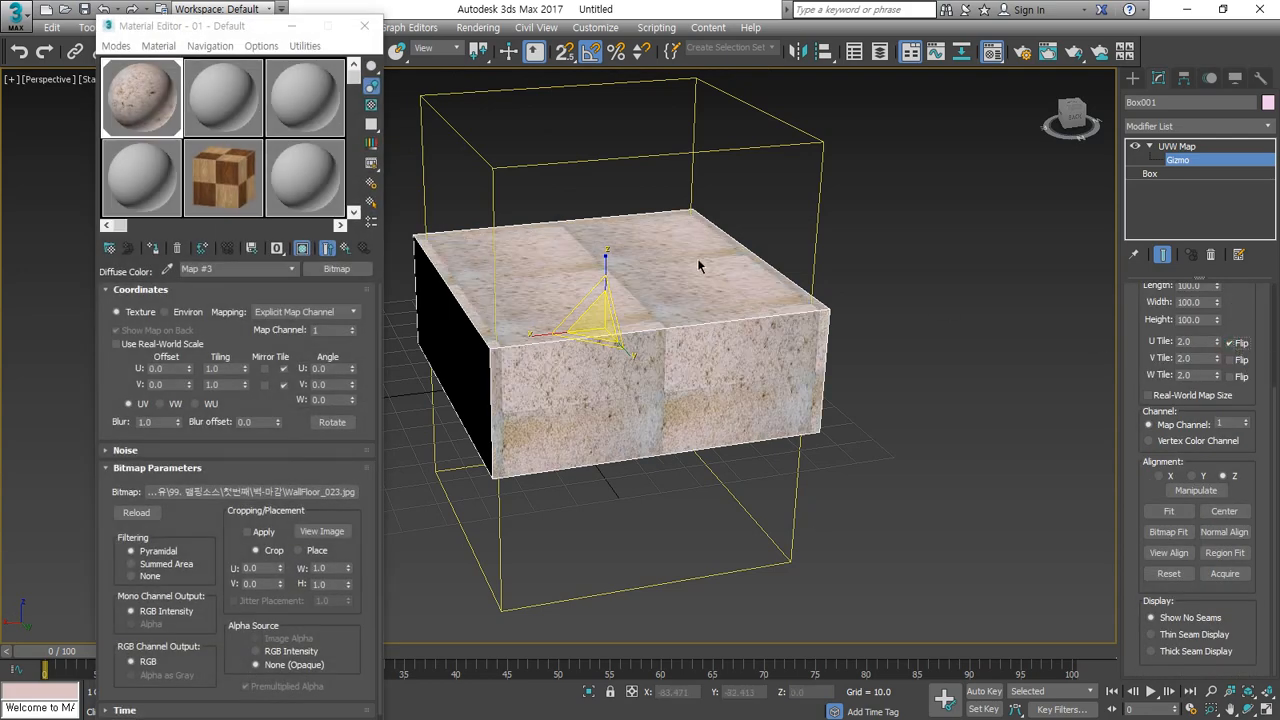
{"action": "middle_click_drag", "start_coordinate": [694, 271], "coordinate": [669, 388], "text": "alt"}
{"action": "scroll", "coordinate": [643, 350], "scroll_direction": "up", "scroll_amount": 4}
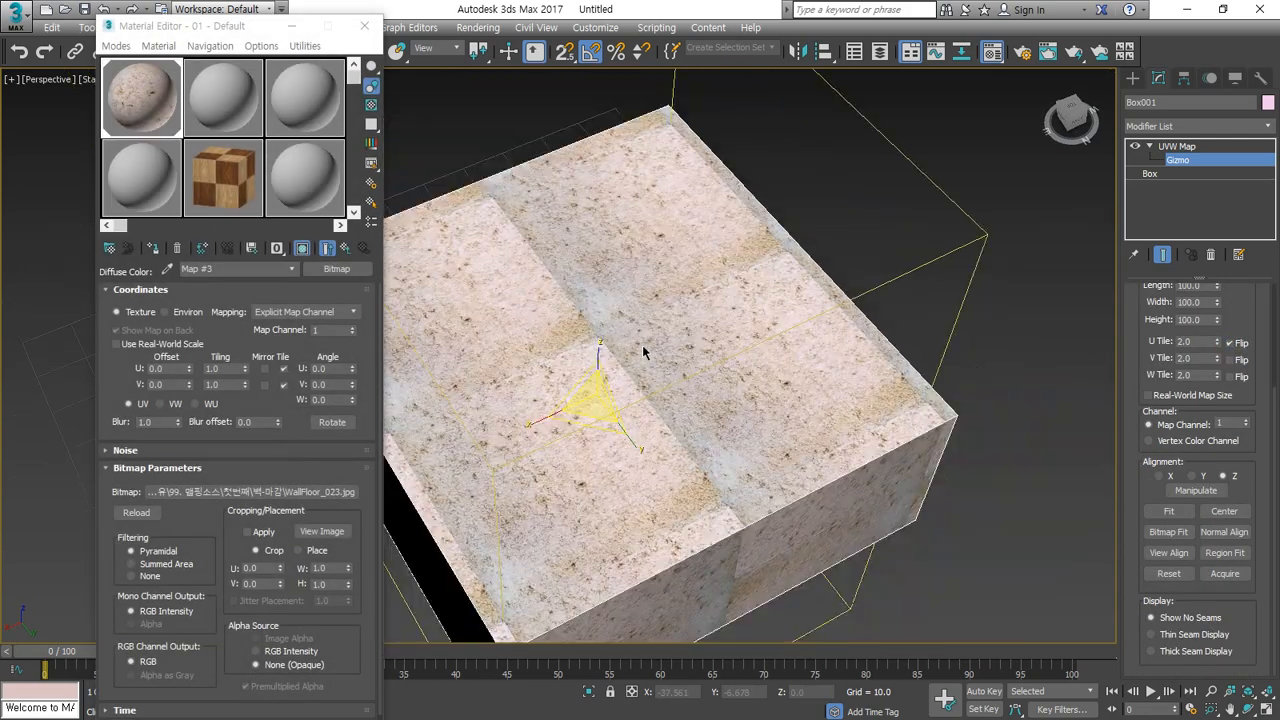
{"action": "left_click", "coordinate": [1233, 344]}
{"action": "left_click", "coordinate": [1238, 344]}
{"action": "left_click", "coordinate": [1238, 344]}
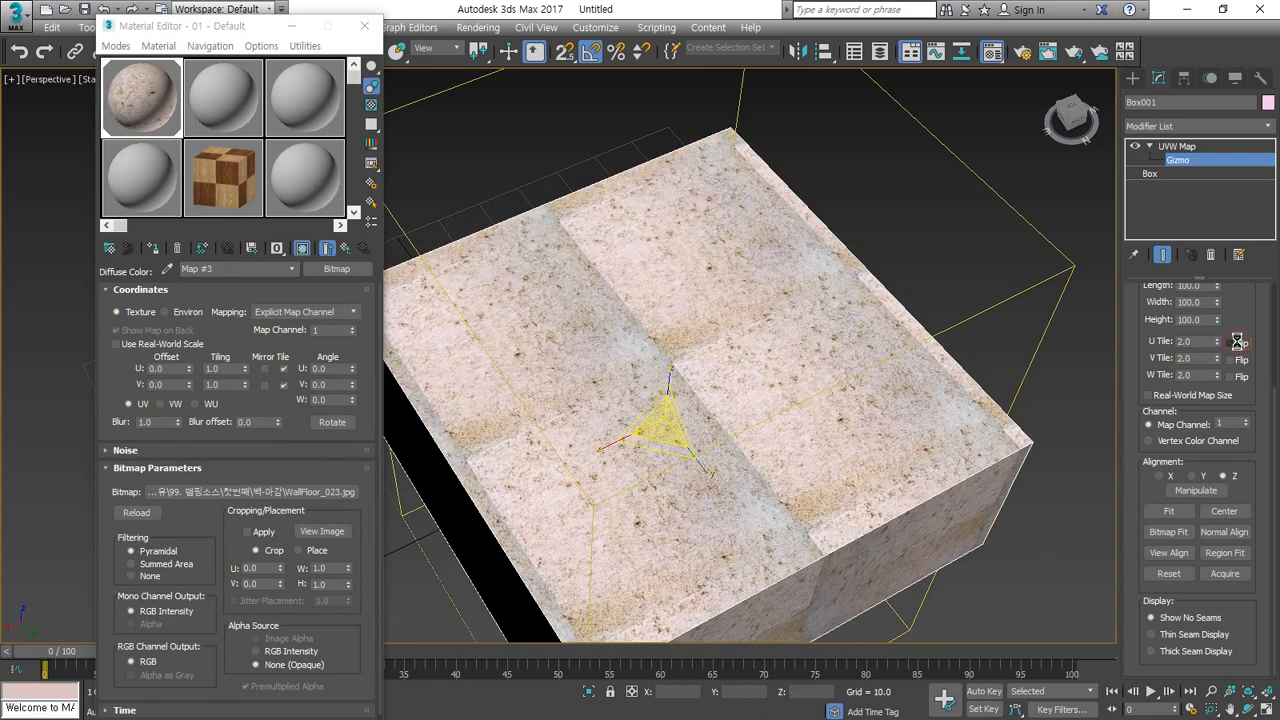
{"action": "left_click", "coordinate": [1238, 344]}
{"action": "left_click", "coordinate": [1238, 344]}
Step: Try the V Tile Flip option on and off, comparing the texture direction on the box
{"action": "left_click", "coordinate": [1244, 363]}
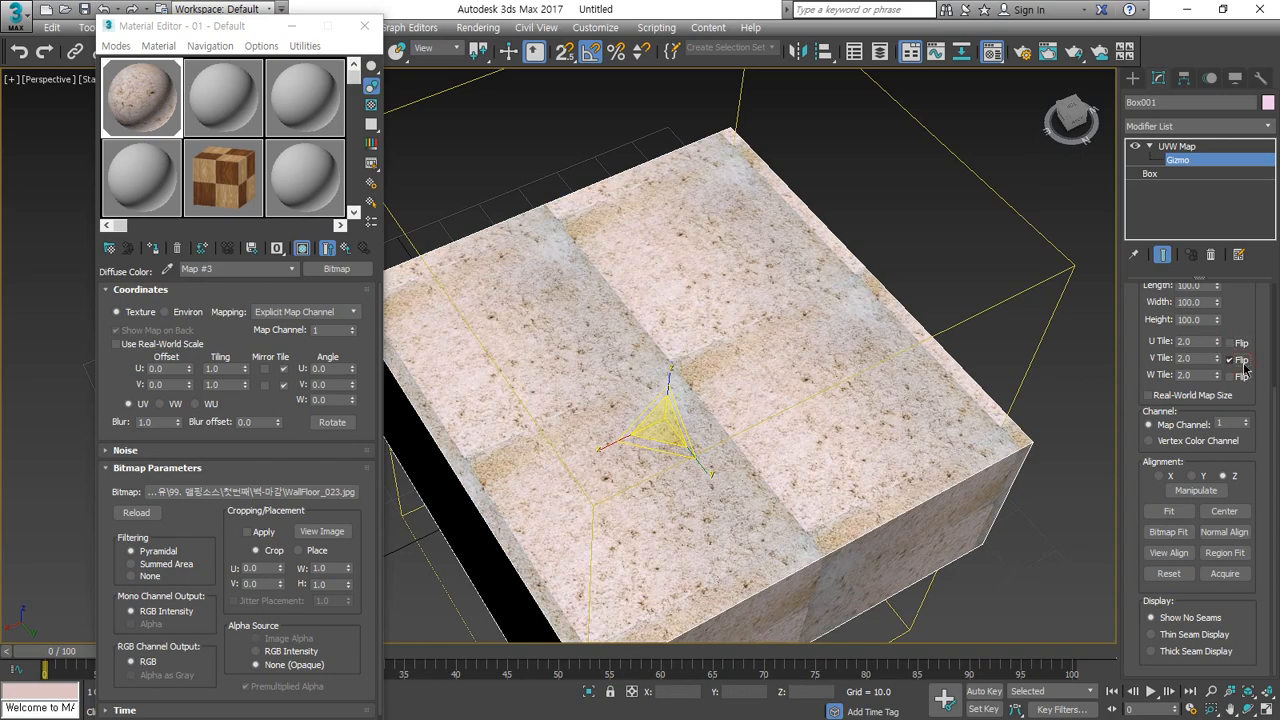
{"action": "left_click", "coordinate": [1245, 365]}
{"action": "left_click", "coordinate": [1244, 362]}
{"action": "left_click", "coordinate": [1244, 362]}
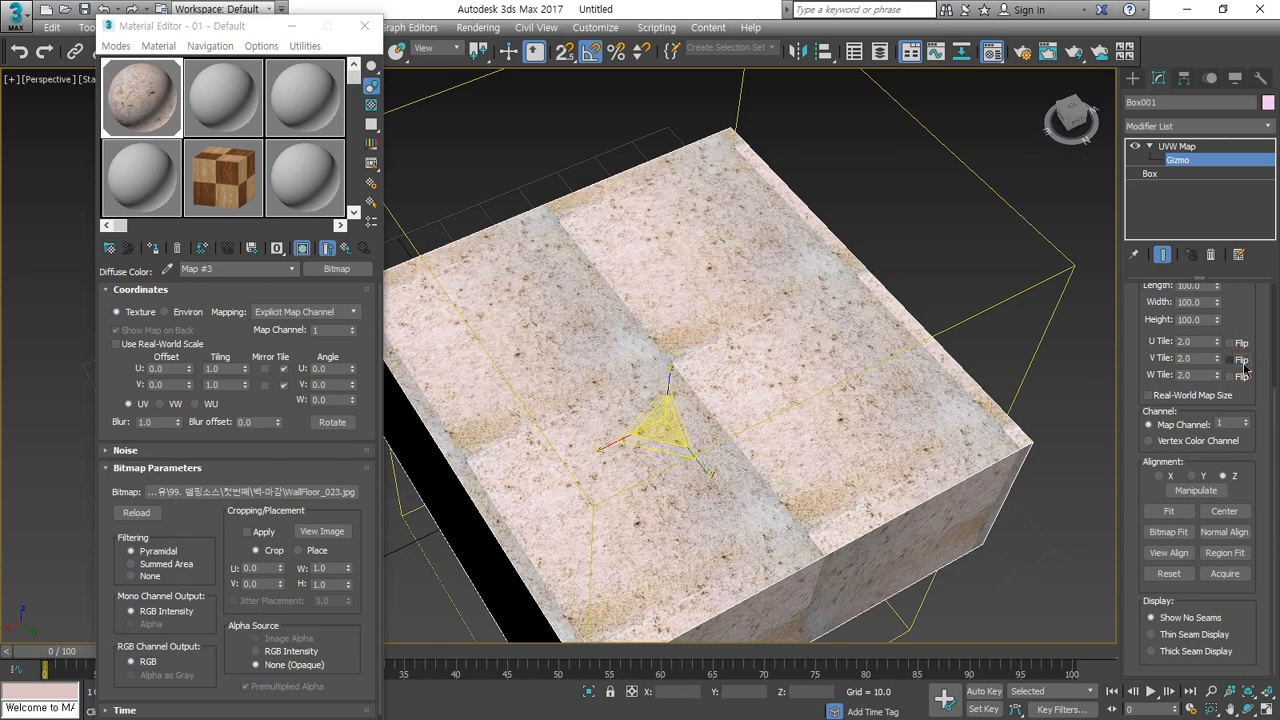
{"action": "left_click", "coordinate": [1244, 366]}
{"action": "left_click", "coordinate": [1244, 366]}
{"action": "left_click", "coordinate": [1244, 366]}
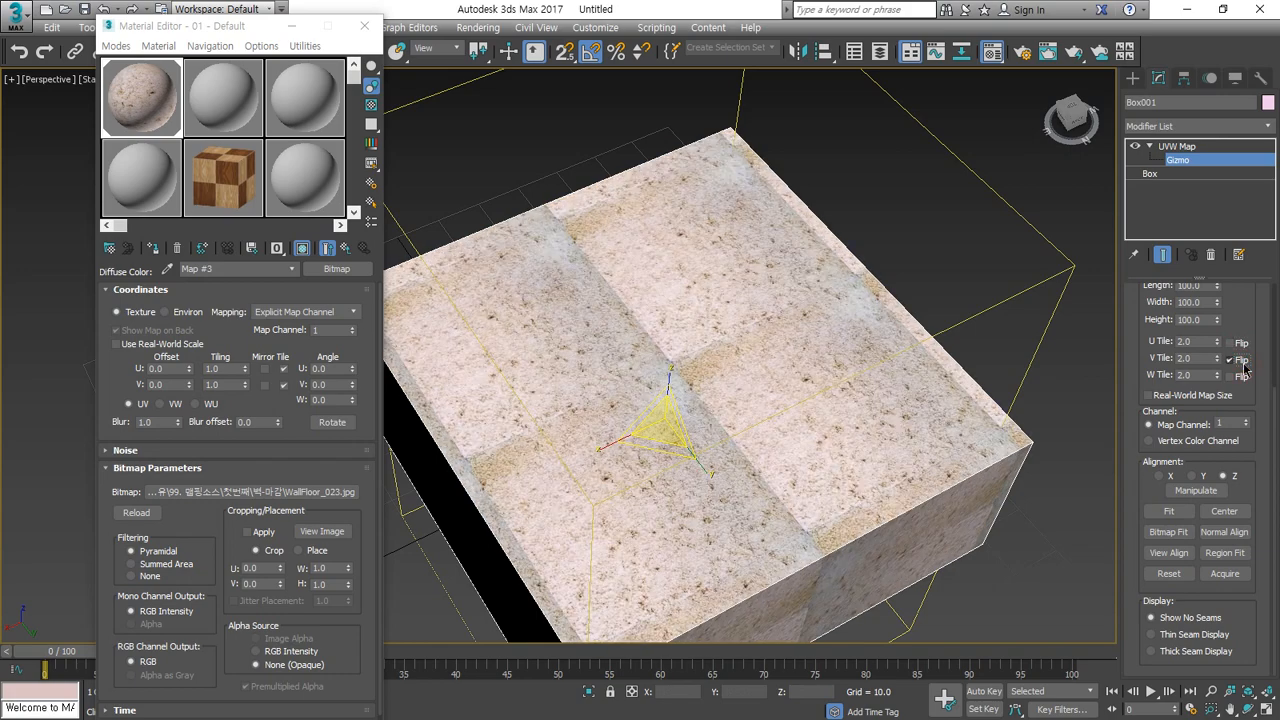
{"action": "left_click", "coordinate": [1244, 366]}
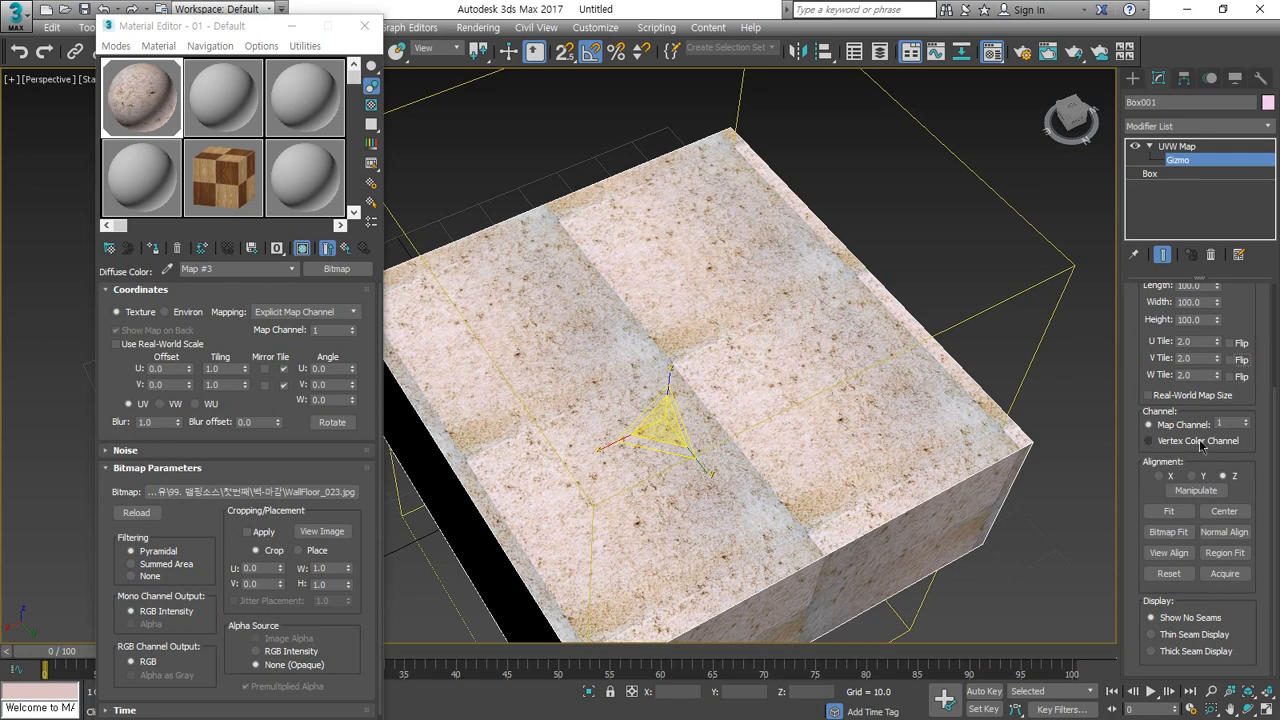
Step: Try fitting the UVW Map gizmo to the box, inspect the sides, and undo the fit
{"action": "mouse_move", "coordinate": [1208, 461]}
{"action": "left_mouse_down"}
{"action": "mouse_move", "coordinate": [1140, 425]}
{"action": "mouse_move", "coordinate": [1248, 401]}
{"action": "mouse_move", "coordinate": [1215, 462]}
{"action": "mouse_move", "coordinate": [1148, 428]}
{"action": "mouse_move", "coordinate": [1095, 376]}
{"action": "mouse_move", "coordinate": [1072, 401]}
{"action": "mouse_move", "coordinate": [1086, 379]}
{"action": "mouse_move", "coordinate": [1060, 376]}
{"action": "left_mouse_up"}
{"action": "key", "text": "Escape"}
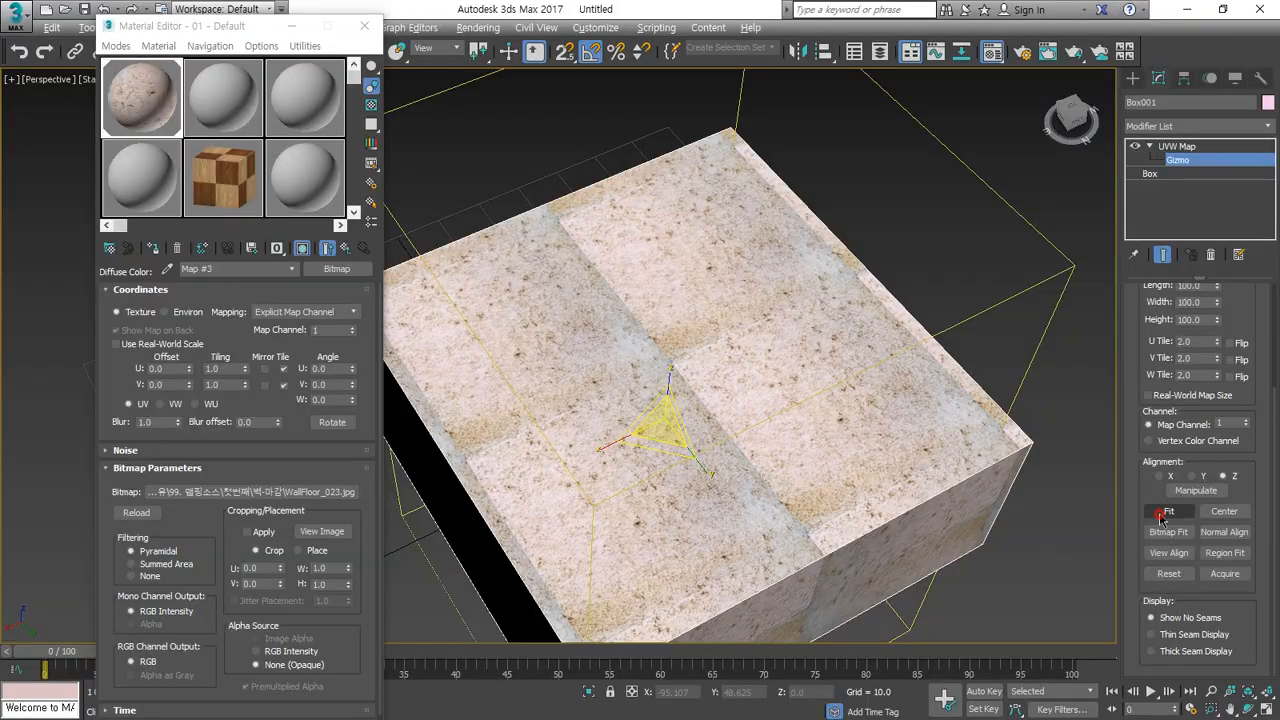
{"action": "left_click", "coordinate": [1160, 513]}
{"action": "middle_click_drag", "start_coordinate": [840, 440], "coordinate": [880, 458], "text": "alt"}
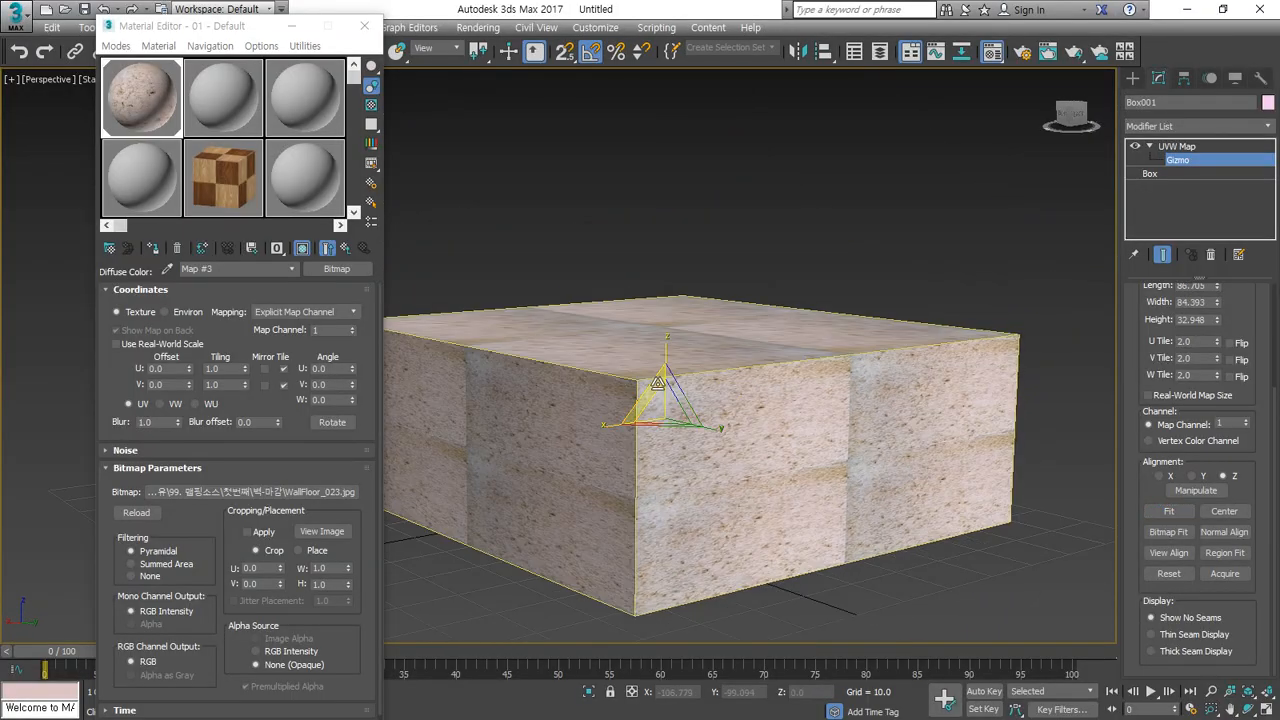
{"action": "key", "text": "ctrl+z"}
{"action": "scroll", "coordinate": [838, 474], "scroll_direction": "down", "scroll_amount": 4}
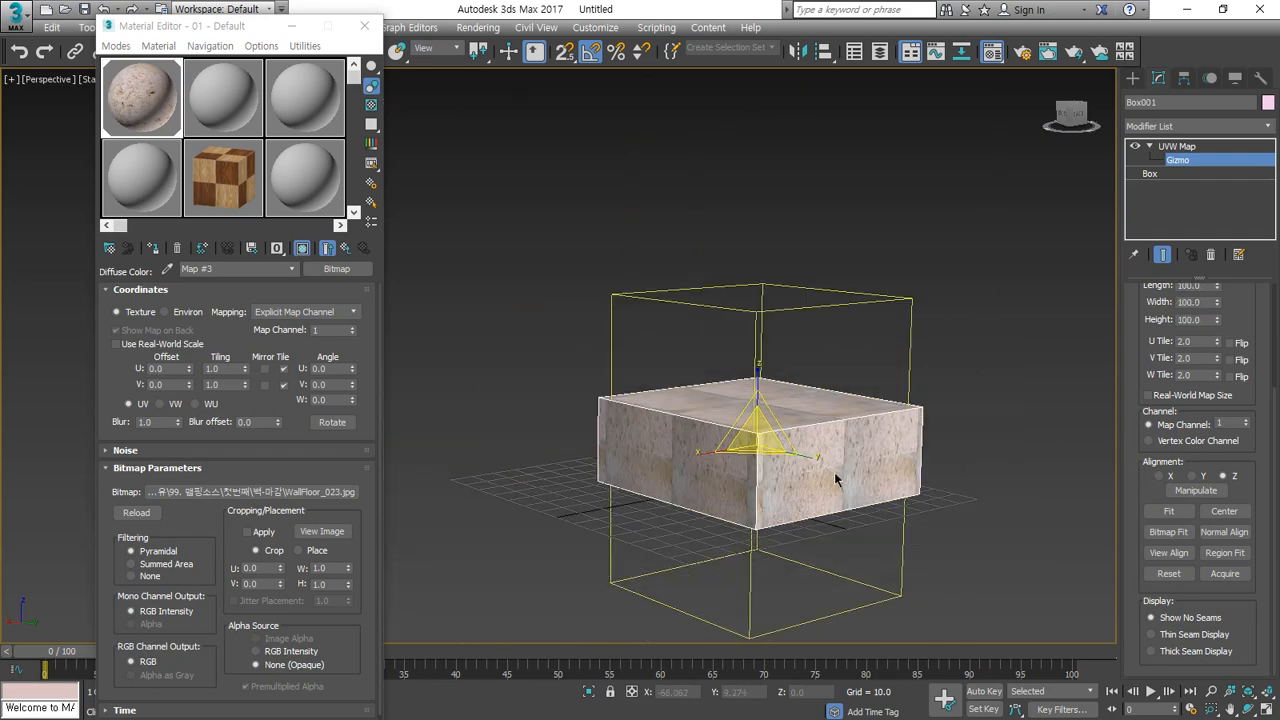
{"action": "middle_click_drag", "start_coordinate": [852, 474], "coordinate": [766, 488], "text": "alt"}
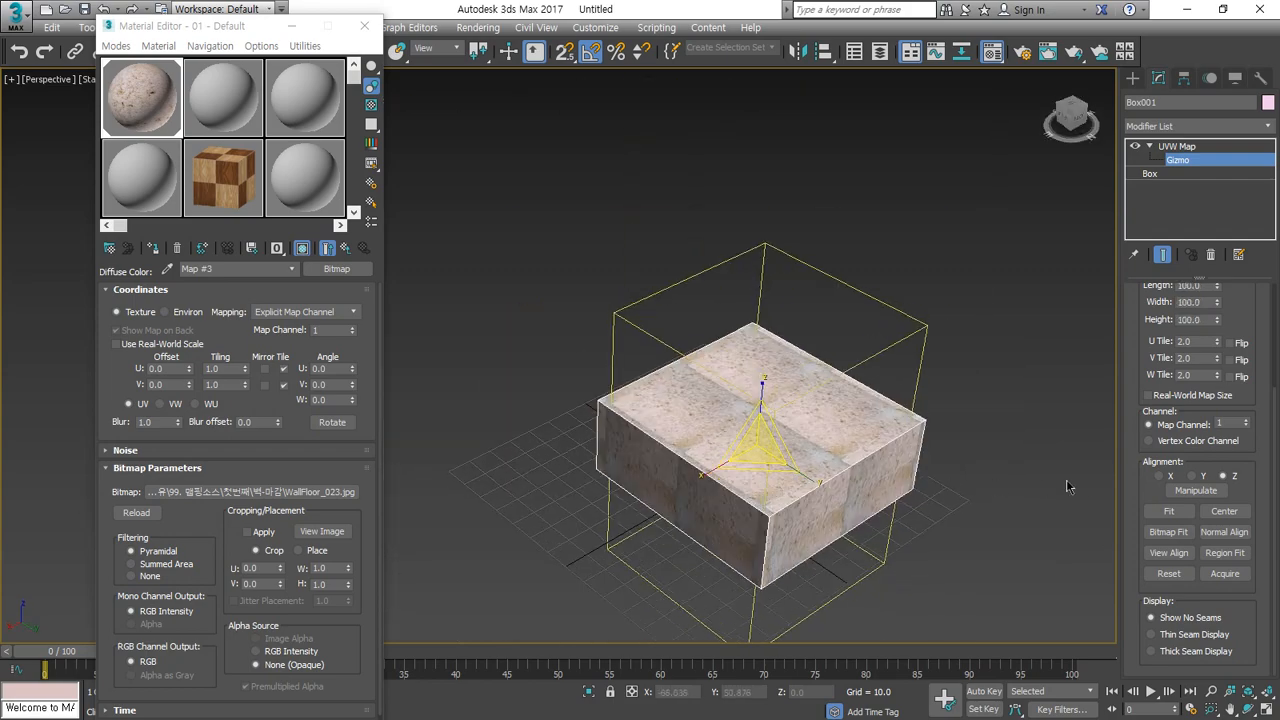
Step: Fit the UVW Map gizmo to the box, then scale it to about 224% along X and enlarge it along Y
{"action": "left_click", "coordinate": [1166, 511]}
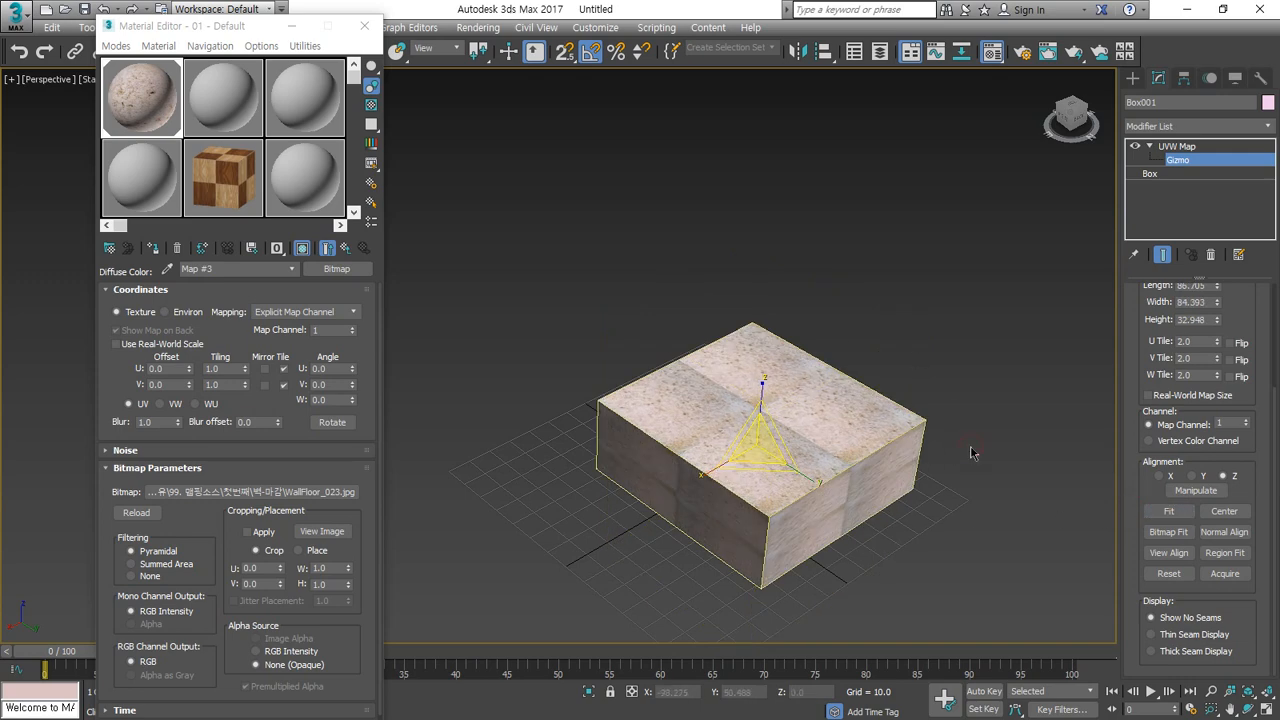
{"action": "key", "text": "m"}
{"action": "key", "text": "n"}
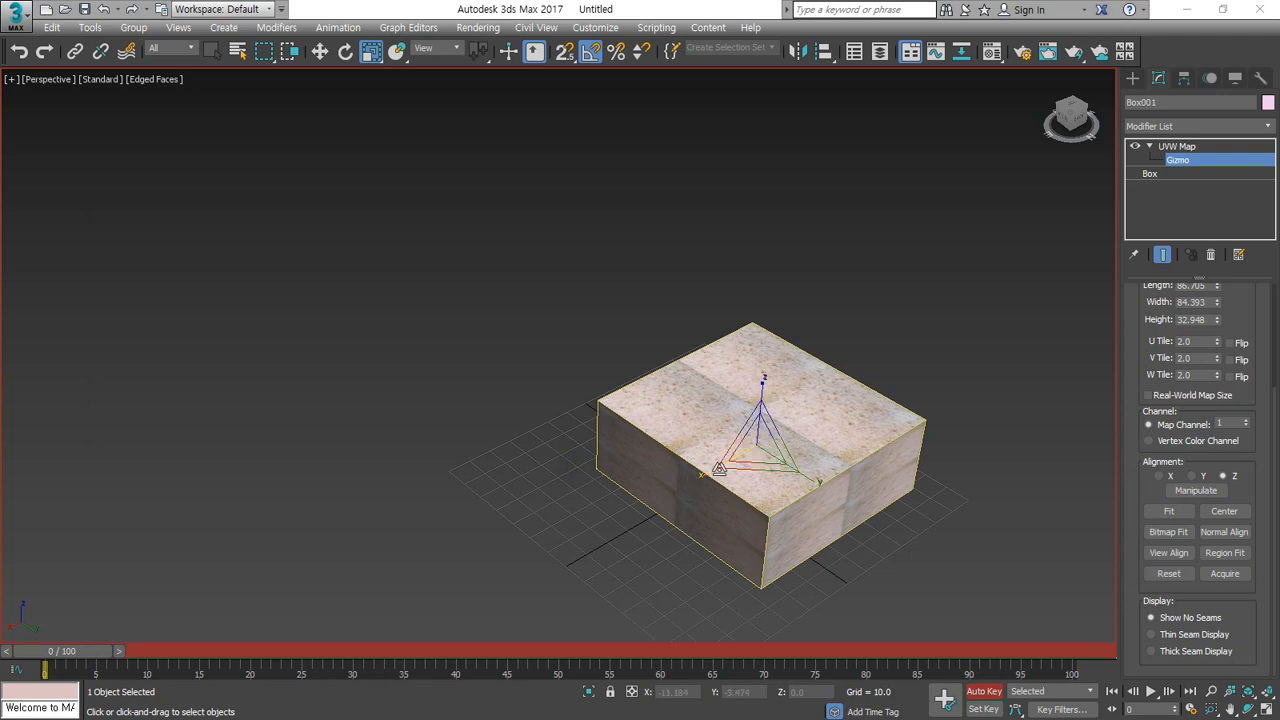
{"action": "left_click_drag", "start_coordinate": [719, 469], "coordinate": [657, 494]}
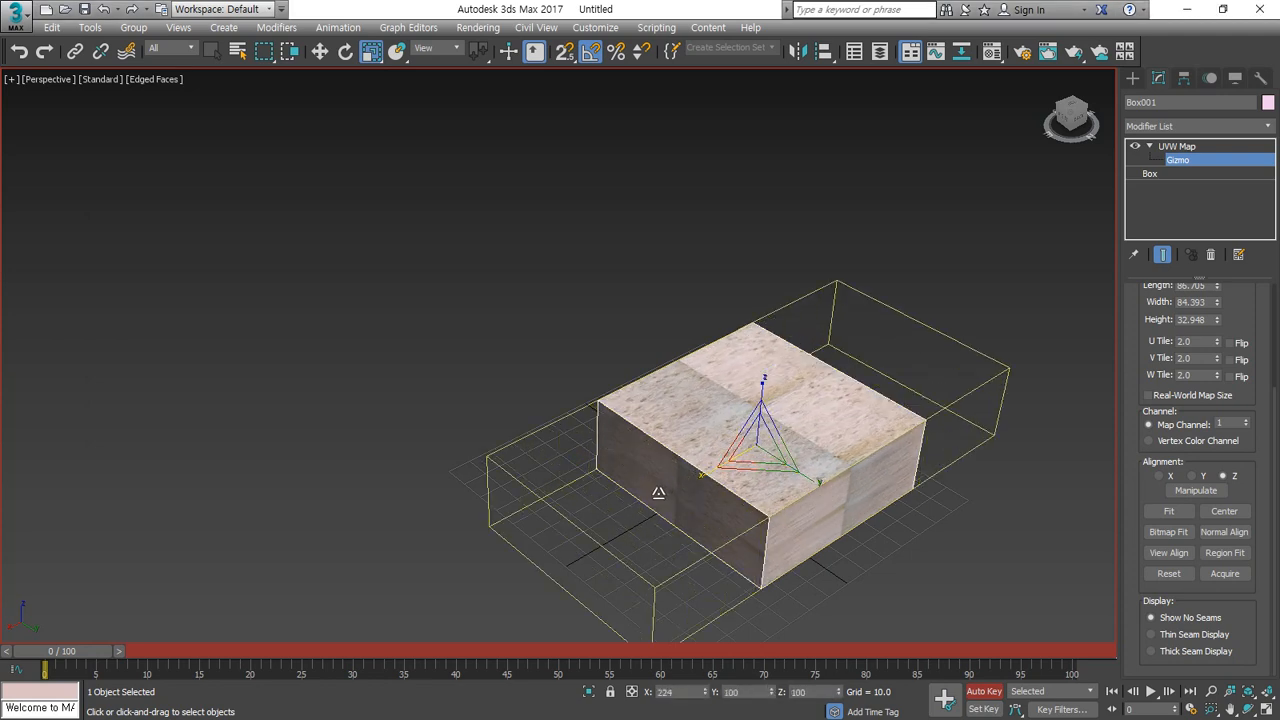
{"action": "left_click_drag", "start_coordinate": [805, 484], "coordinate": [830, 500]}
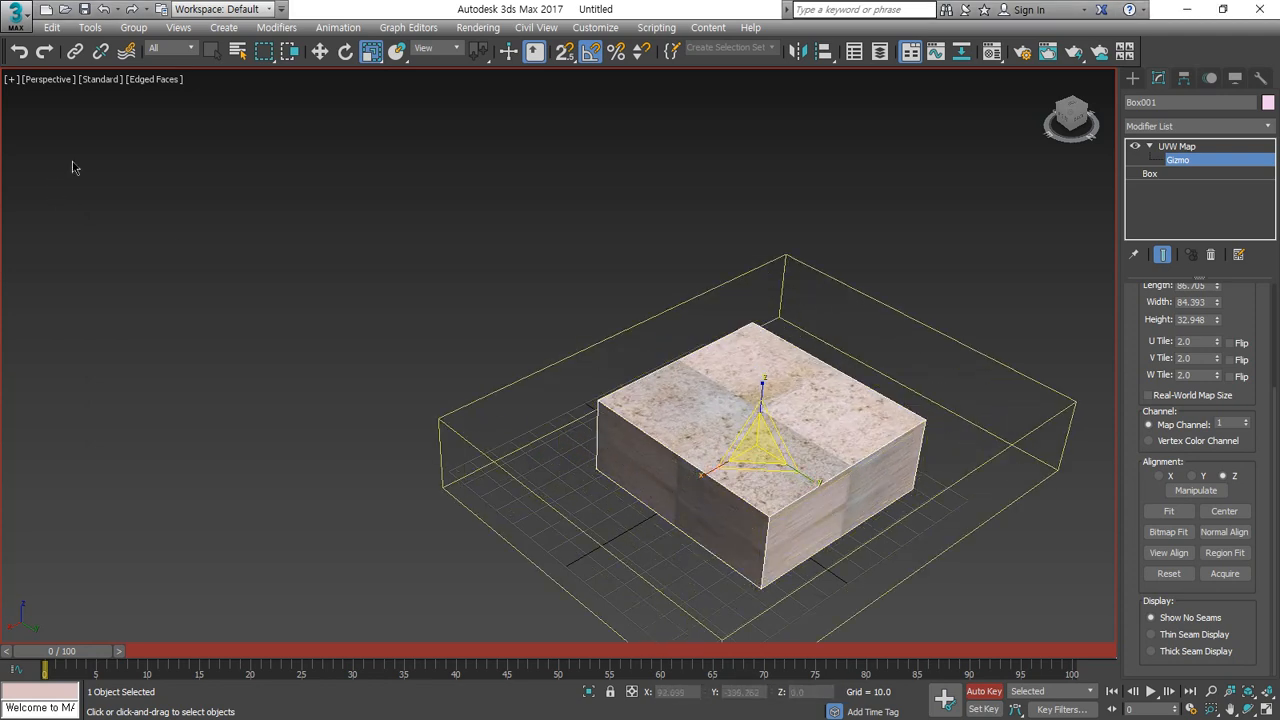
Step: Move the mapping gizmo away from the box's middle and realign it to the box with Center
{"action": "left_click", "coordinate": [320, 51]}
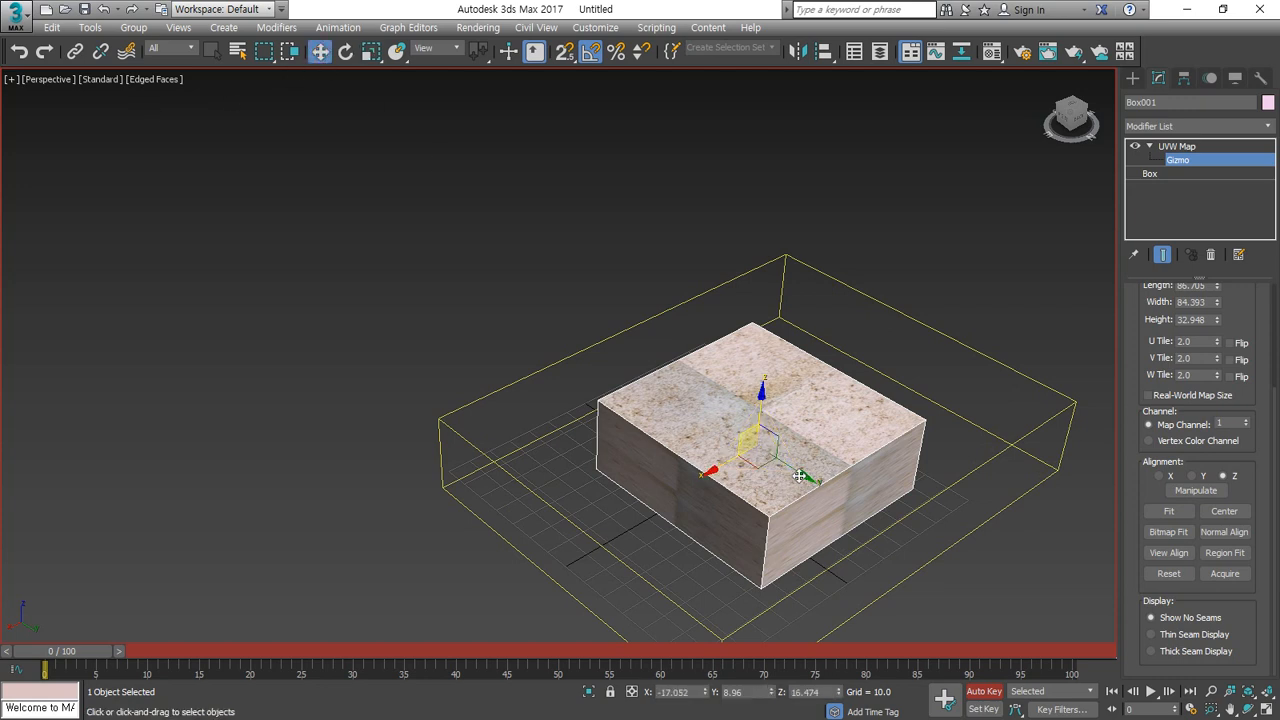
{"action": "left_click_drag", "start_coordinate": [746, 438], "coordinate": [677, 378]}
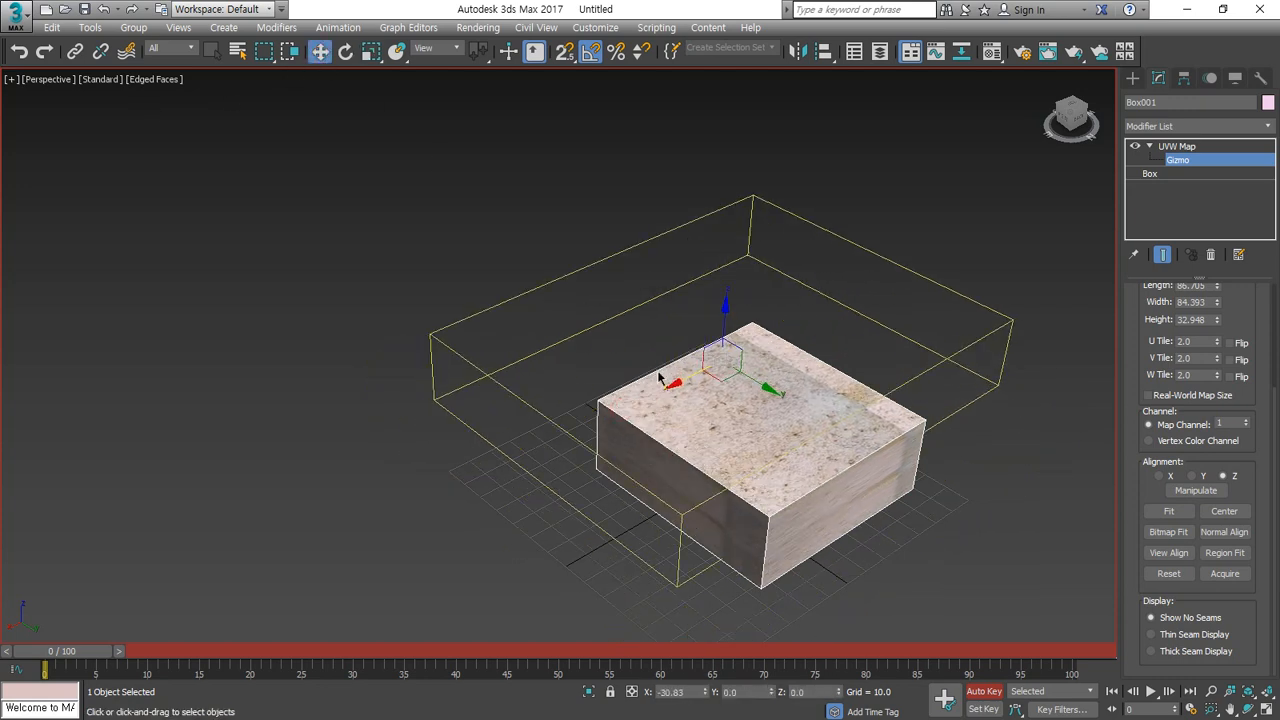
{"action": "left_click", "coordinate": [1232, 513]}
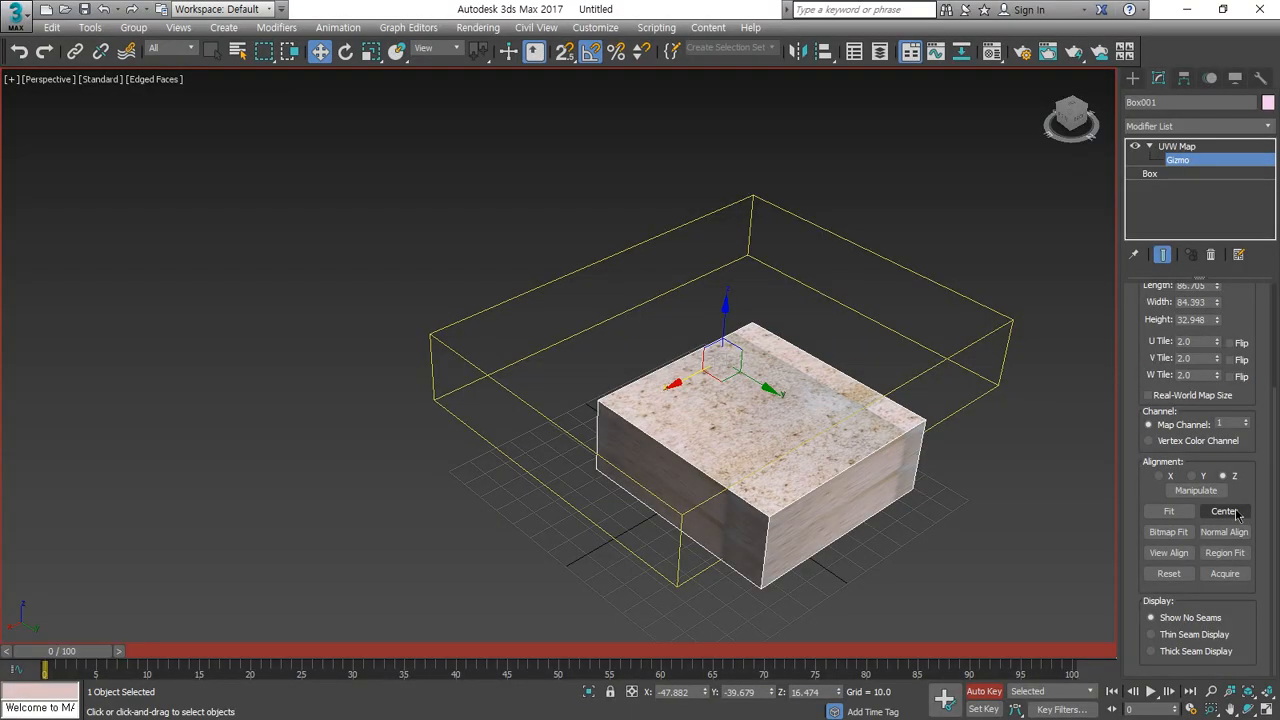
{"action": "left_click", "coordinate": [1237, 513]}
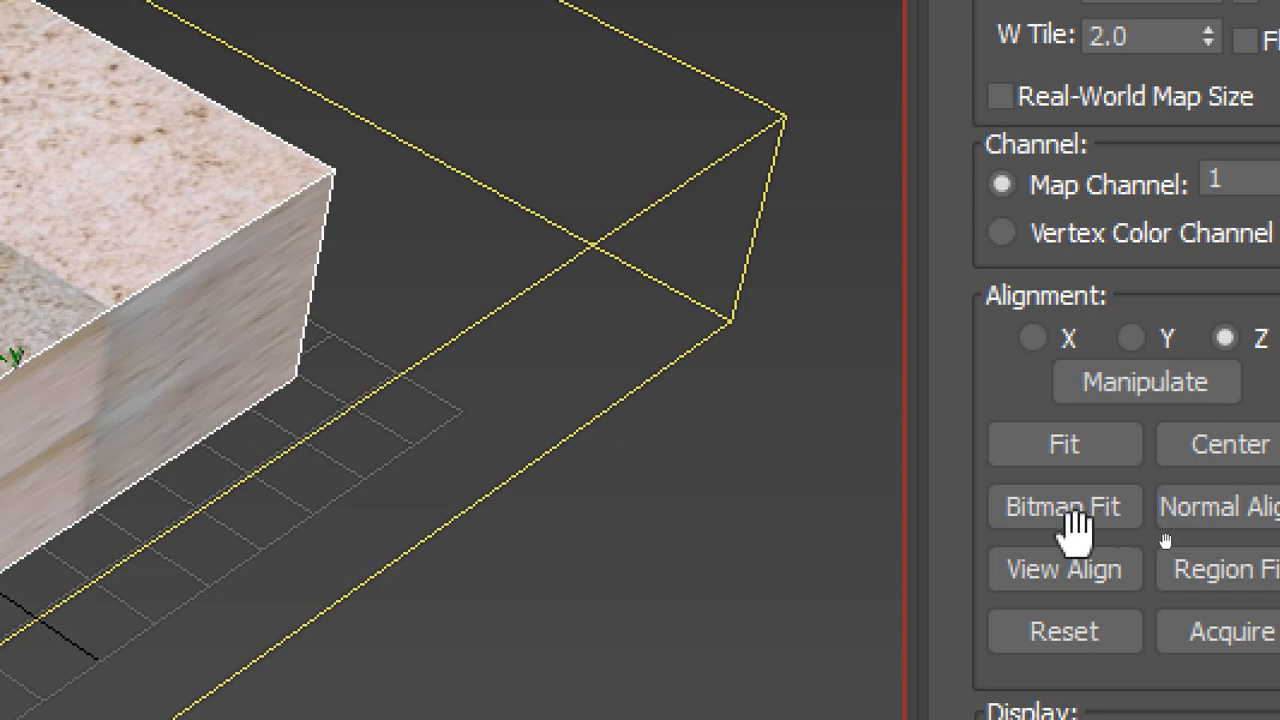
Step: Turn off Auto Key animation recording
{"action": "left_click", "coordinate": [1072, 515]}
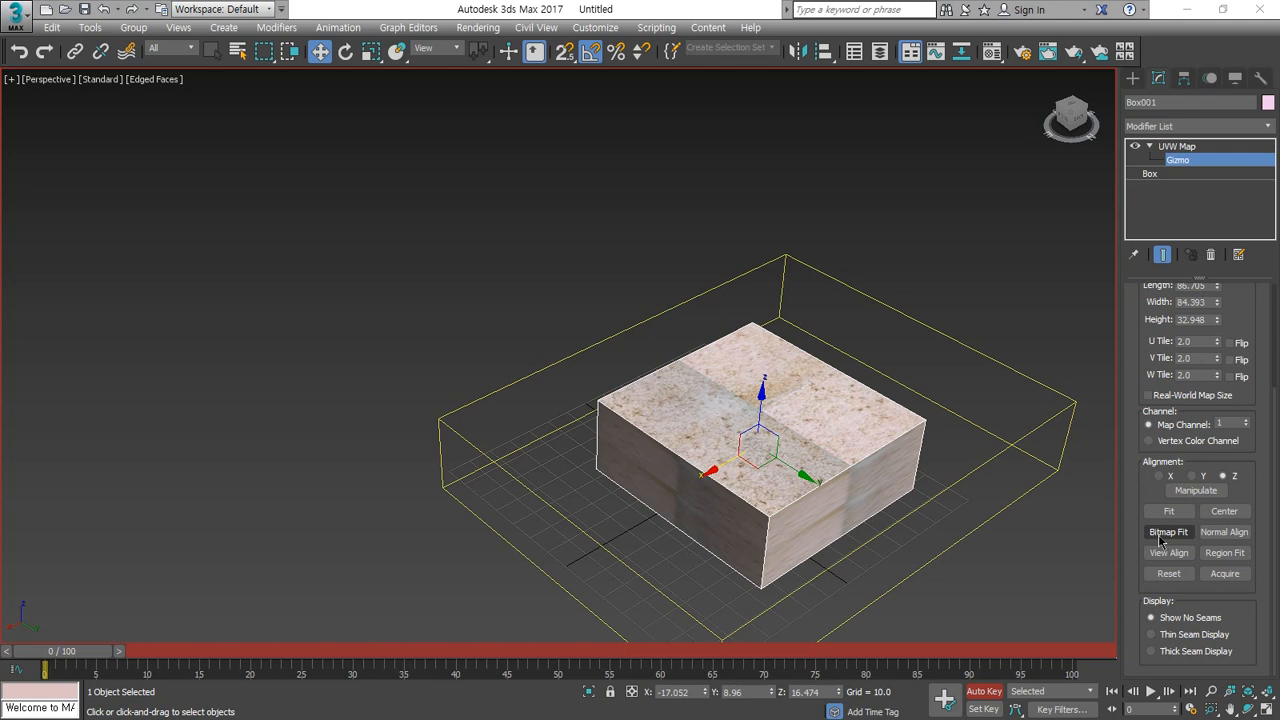
{"action": "left_click", "coordinate": [982, 690]}
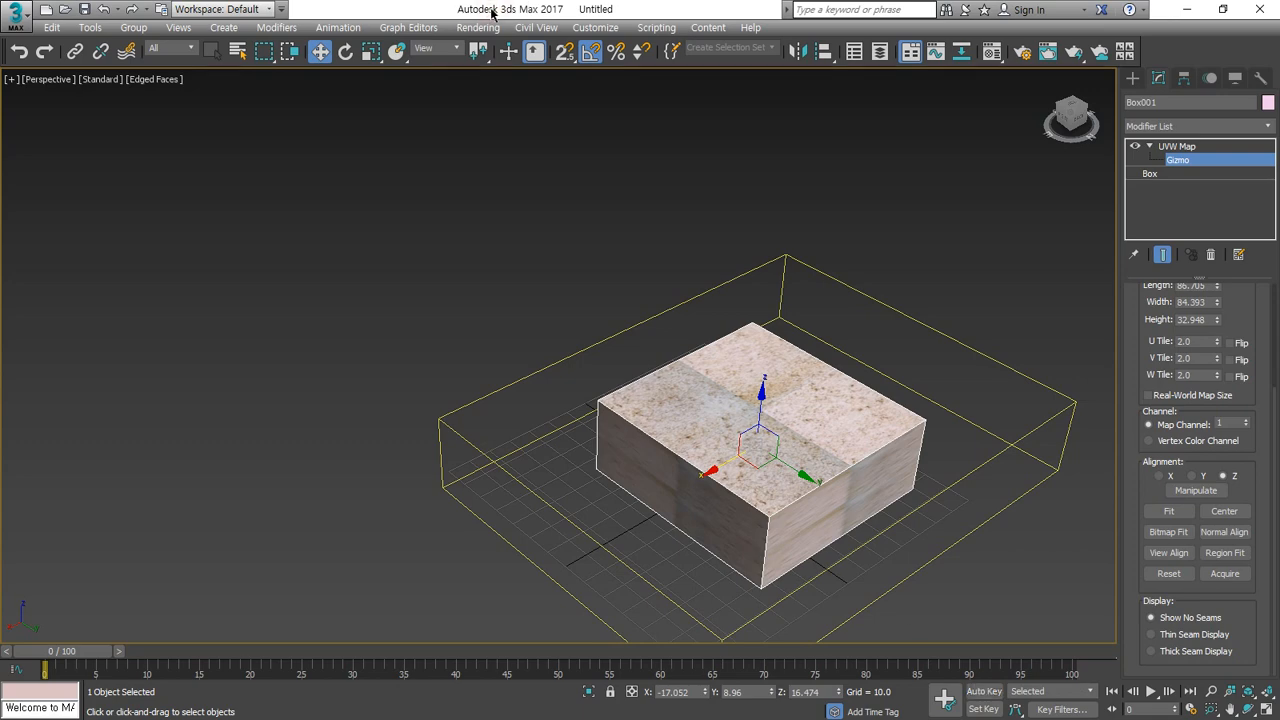
Step: Replace the 01 - Default material's diffuse bitmap with door_cgi_22_(1).jpg from the 방문 folder
{"action": "key", "text": "m"}
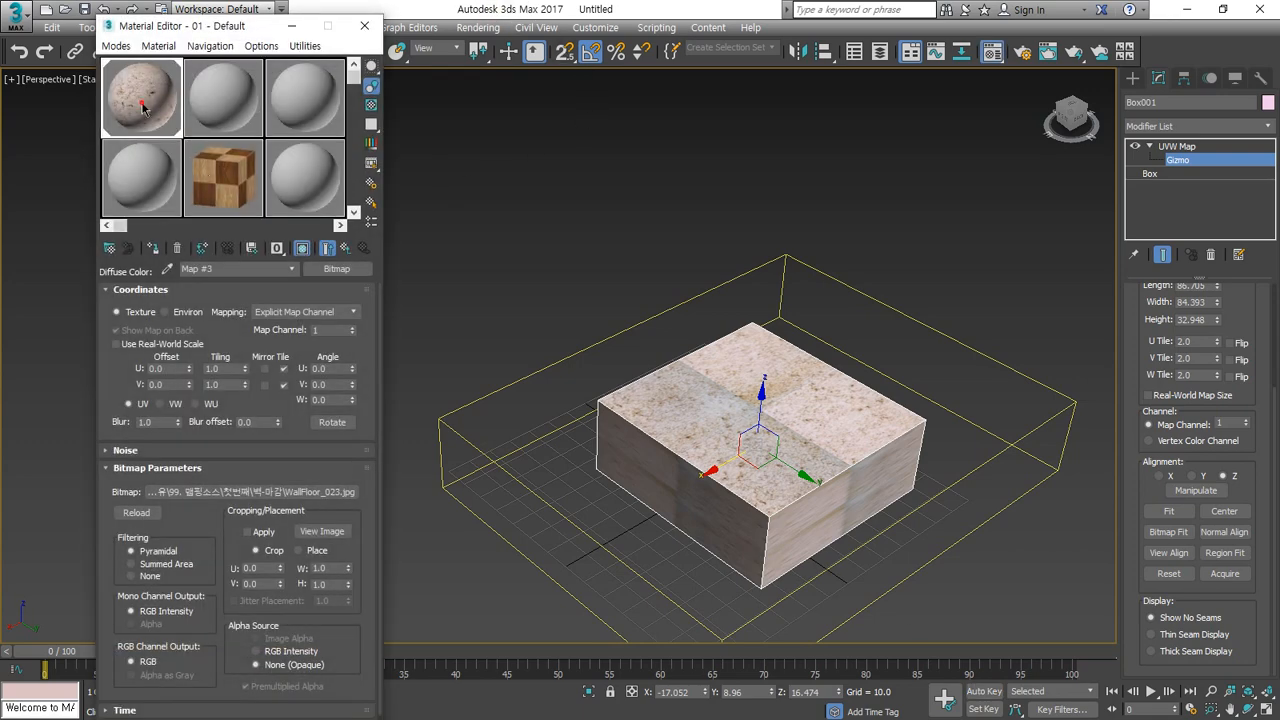
{"action": "left_click", "coordinate": [293, 492]}
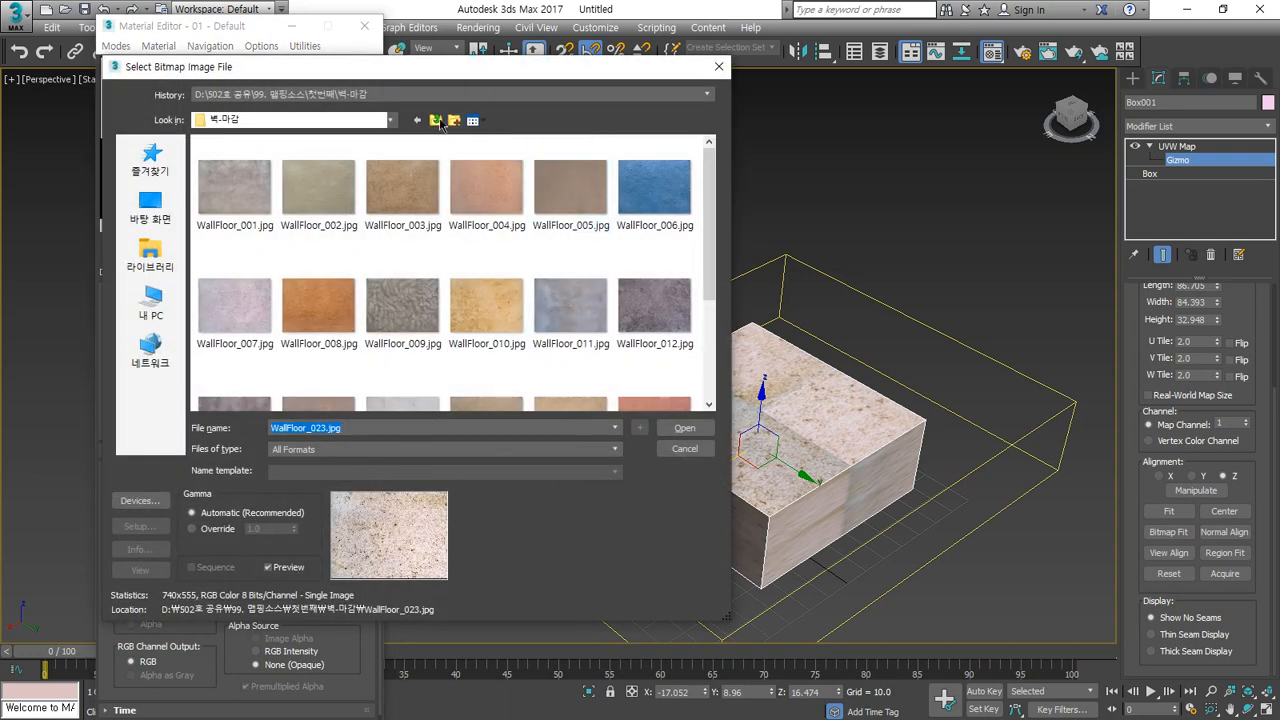
{"action": "left_click", "coordinate": [437, 120]}
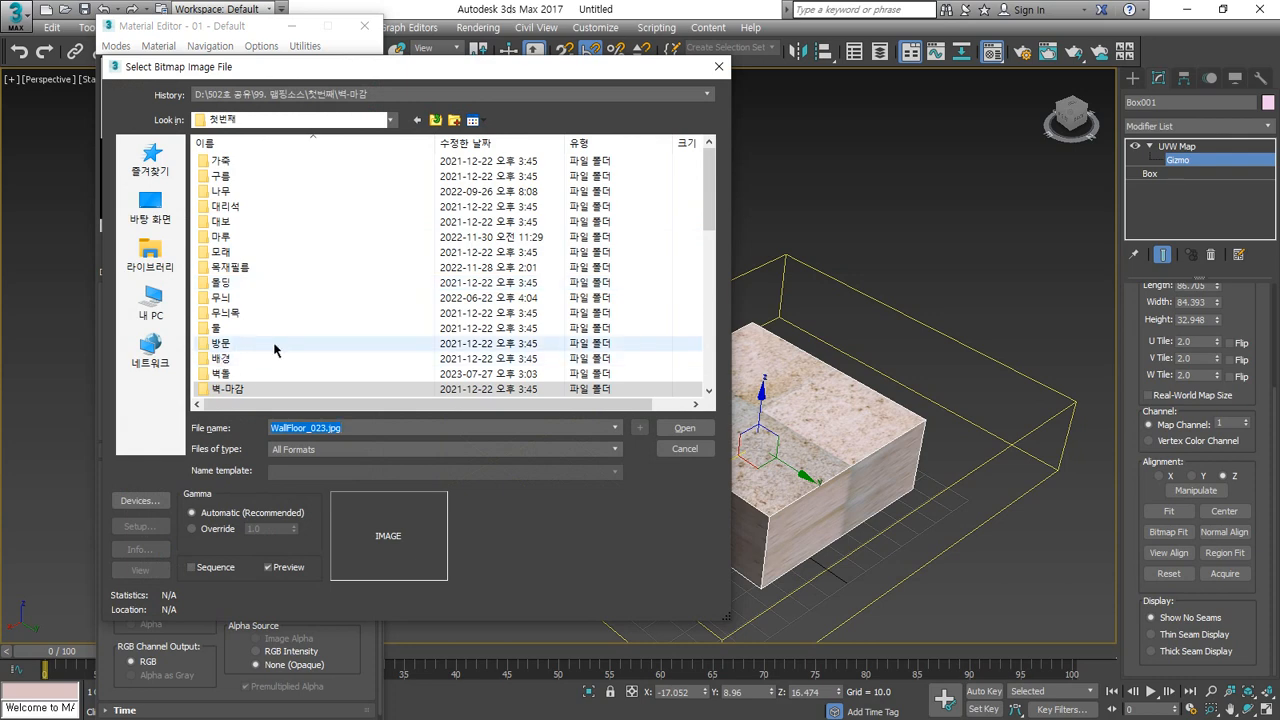
{"action": "scroll", "coordinate": [272, 348], "scroll_direction": "down", "scroll_amount": 3}
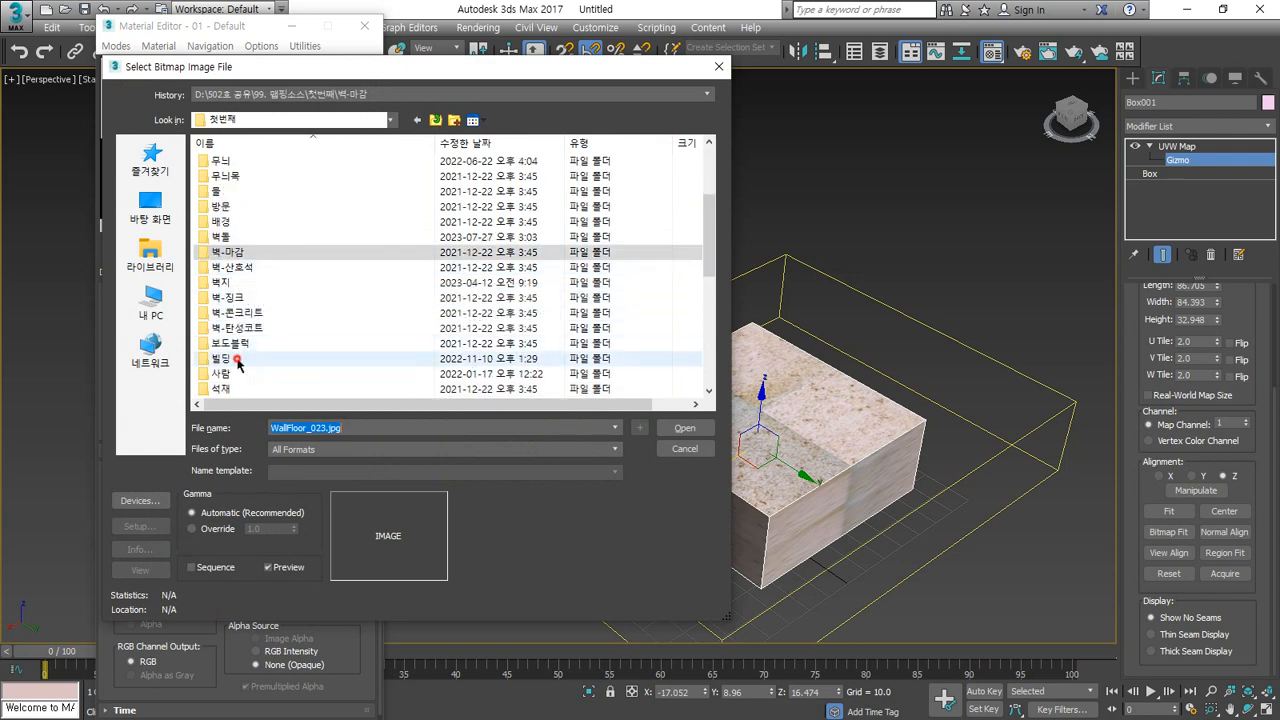
{"action": "double_click", "coordinate": [241, 205]}
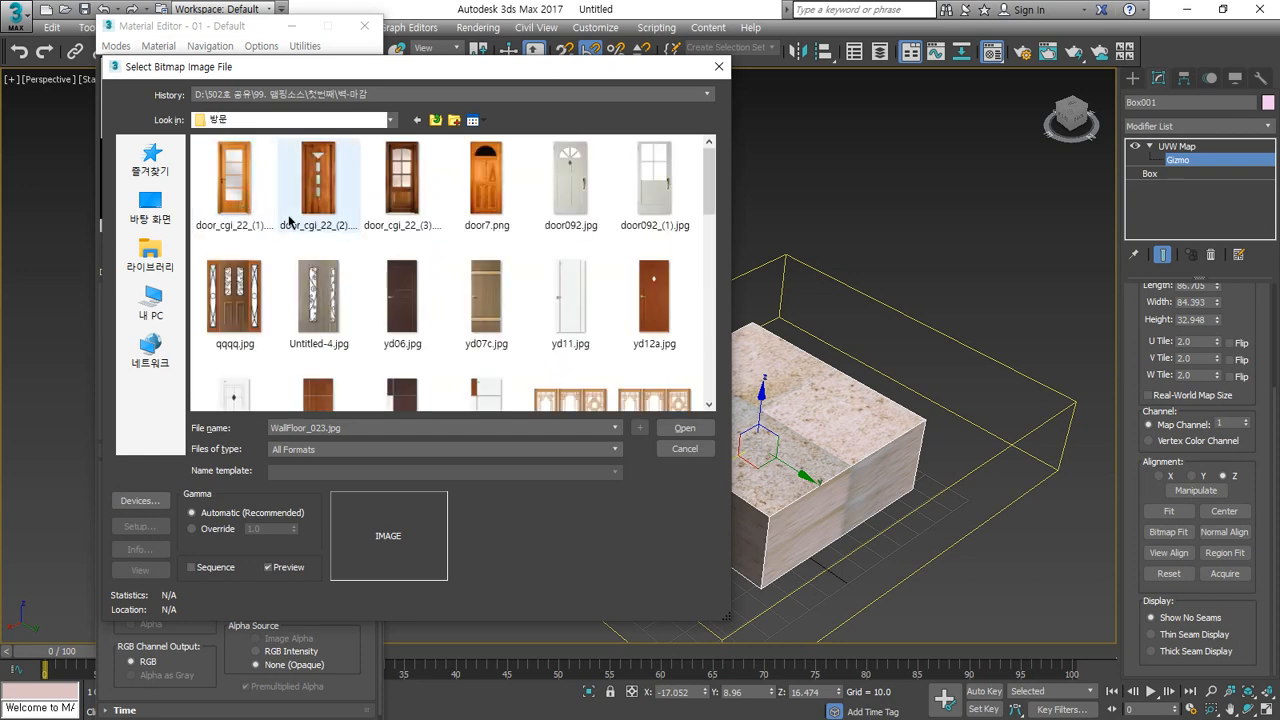
{"action": "left_click", "coordinate": [258, 198]}
{"action": "left_click", "coordinate": [685, 428]}
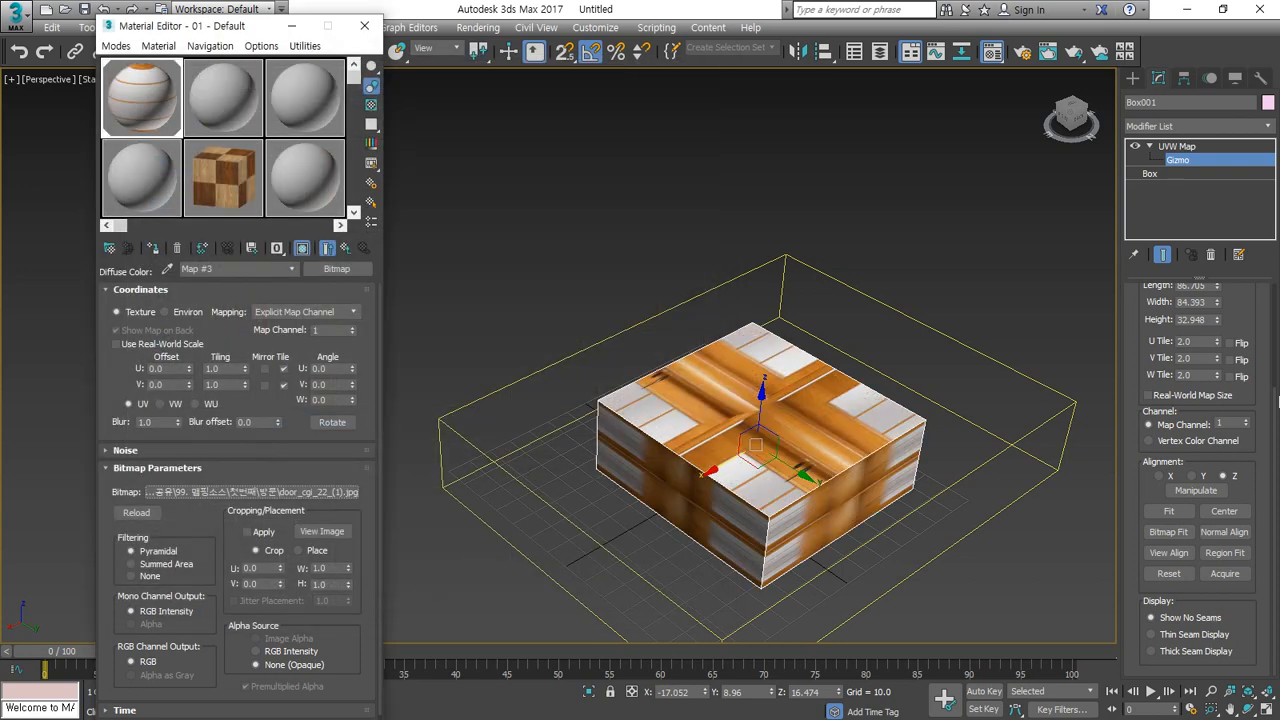
Step: Set the UVW Map modifier's U Tile and V Tile to 1.0 each
{"action": "left_click", "coordinate": [1200, 341]}
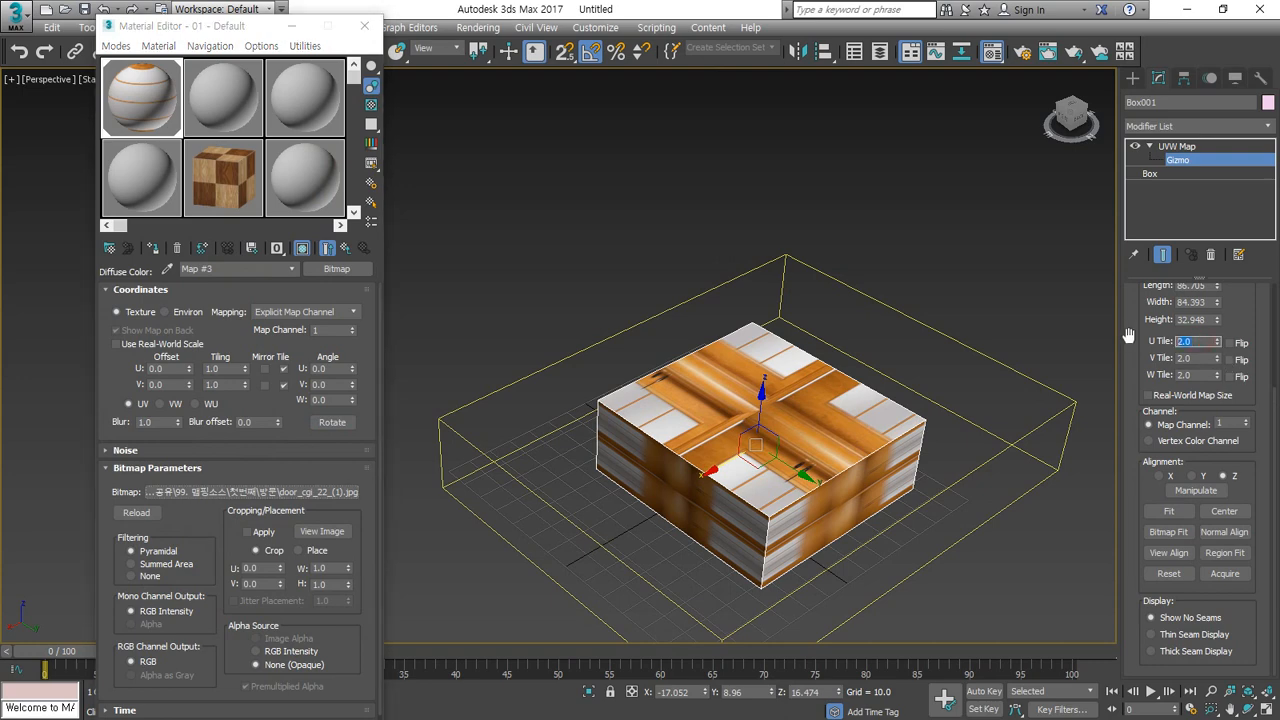
{"action": "type", "text": "1"}
{"action": "key", "text": "Return"}
{"action": "left_click_drag", "start_coordinate": [1201, 358], "coordinate": [1155, 375]}
{"action": "type", "text": "1"}
{"action": "key", "text": "Return"}
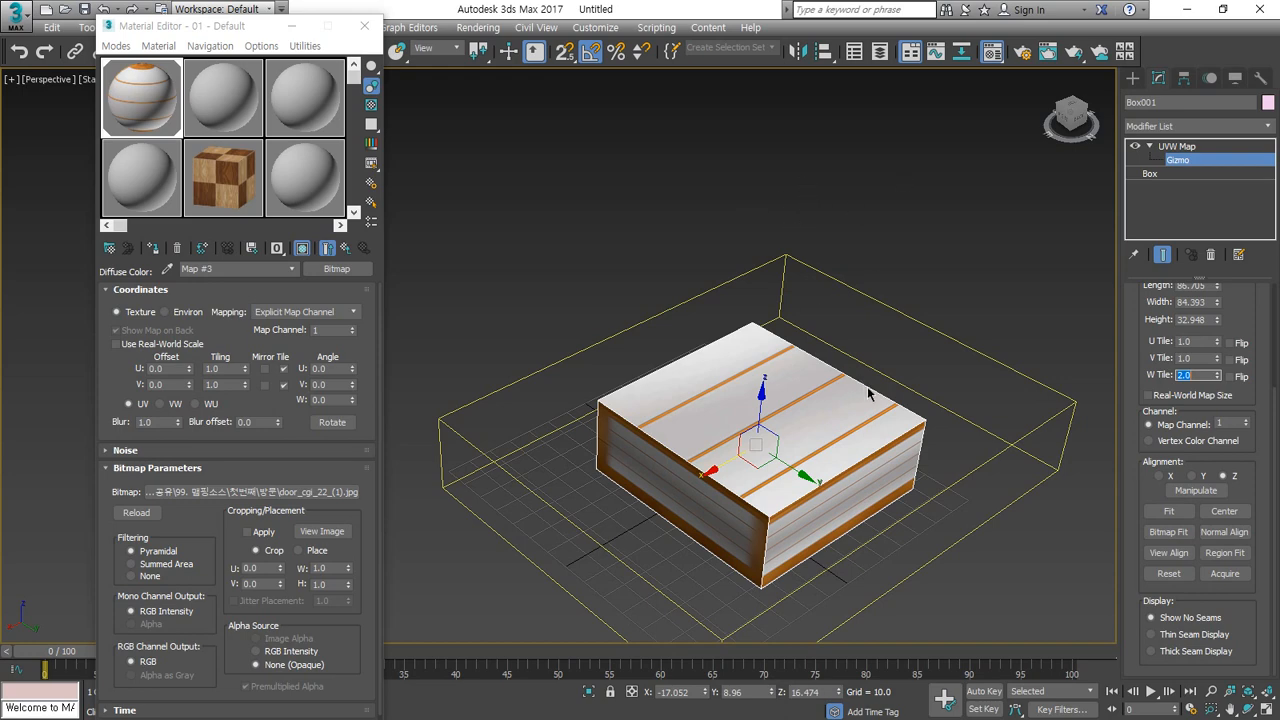
Step: Match the mapping gizmo's proportions to door_cgi_22_(1).jpg with Bitmap Fit and view the doors on the box
{"action": "left_click", "coordinate": [1146, 532]}
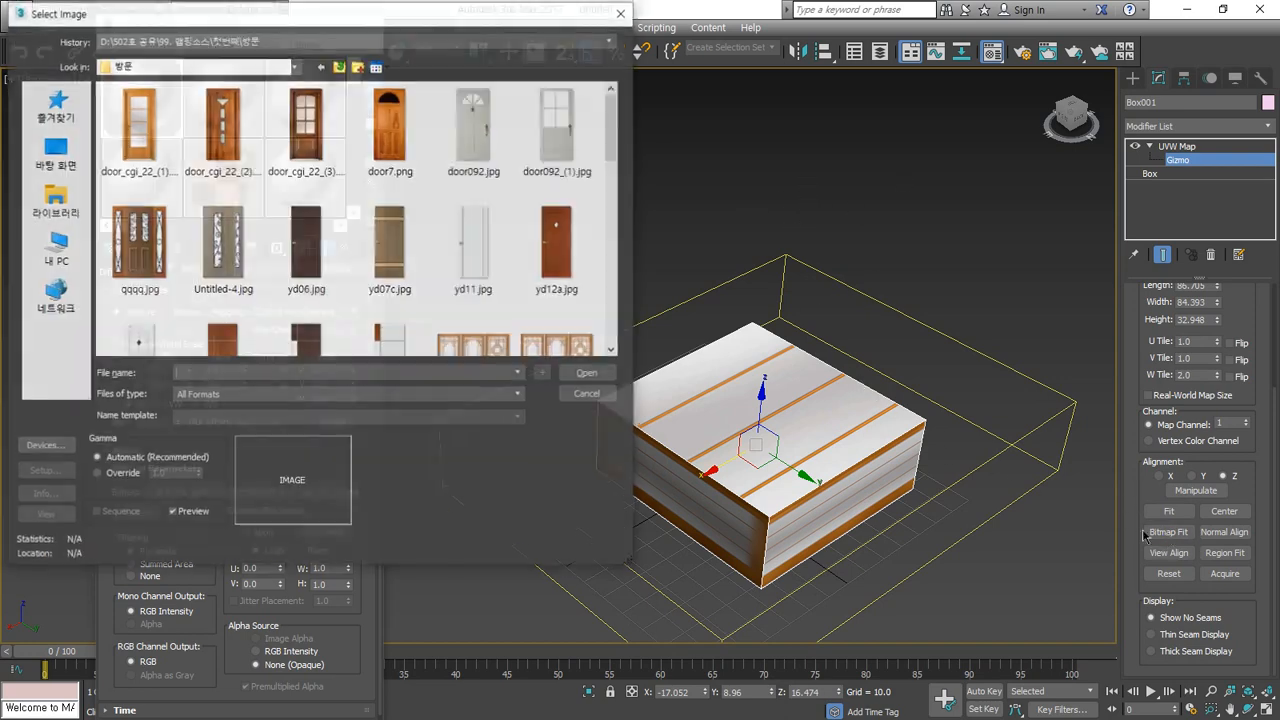
{"action": "left_click", "coordinate": [133, 124]}
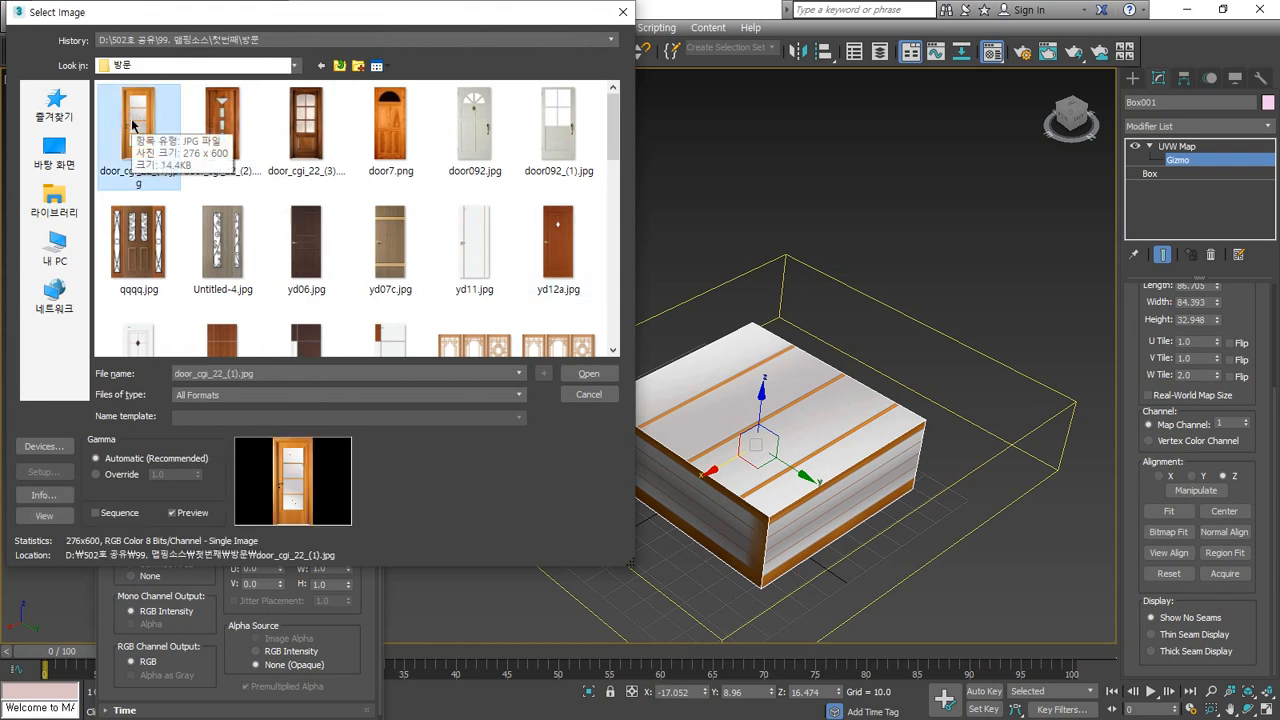
{"action": "left_click", "coordinate": [572, 374]}
{"action": "middle_click_drag", "start_coordinate": [793, 421], "coordinate": [710, 440], "text": "alt"}
{"action": "scroll", "coordinate": [798, 414], "scroll_direction": "up", "scroll_amount": 4}
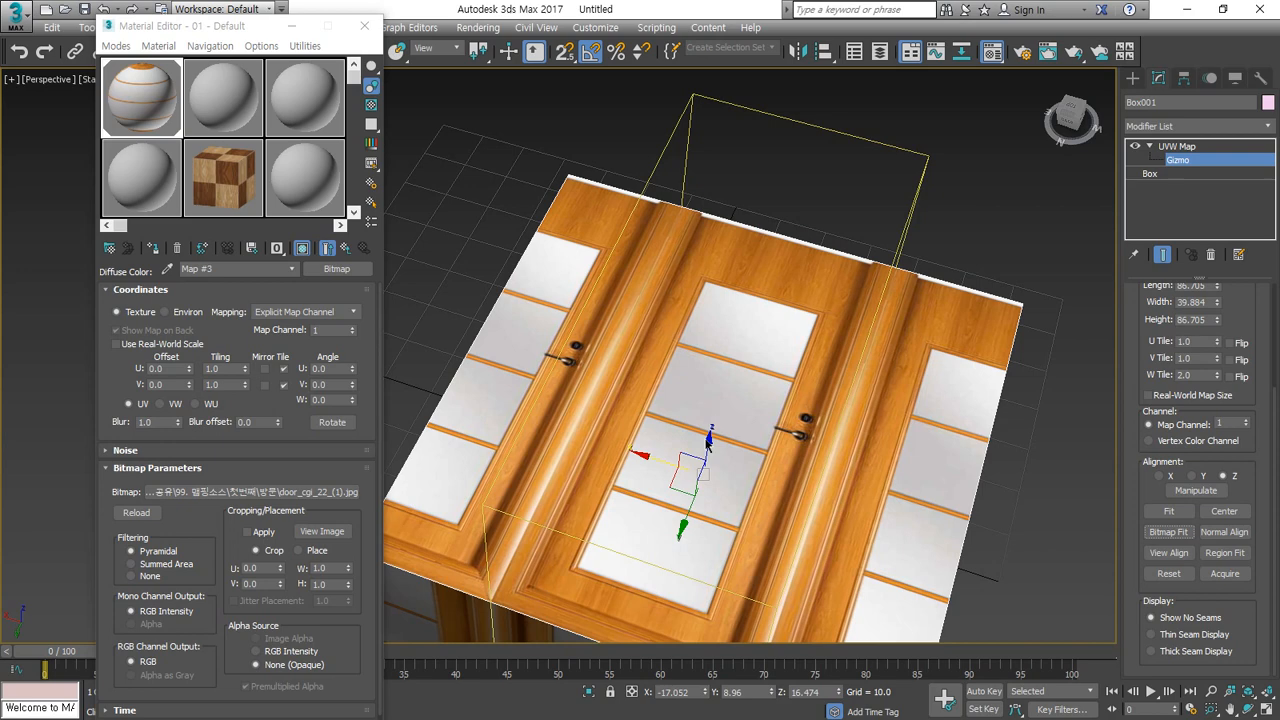
{"action": "left_click", "coordinate": [985, 521]}
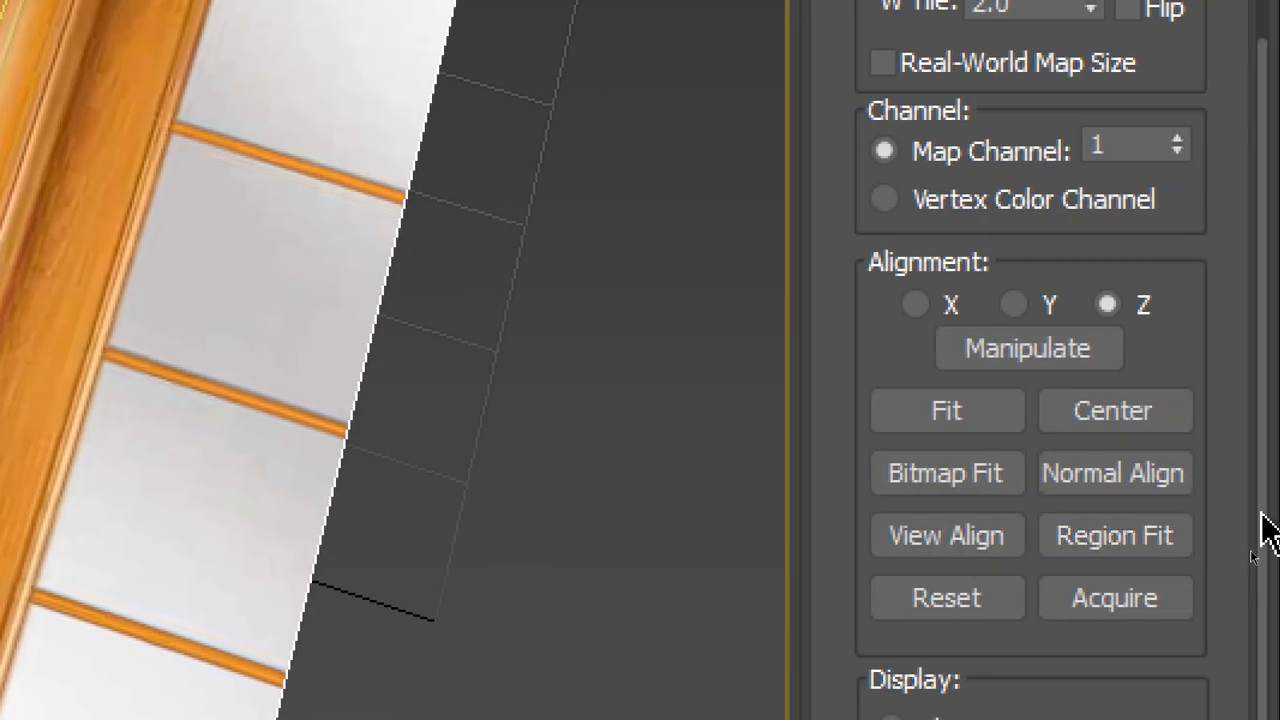
{"action": "left_click", "coordinate": [1090, 540]}
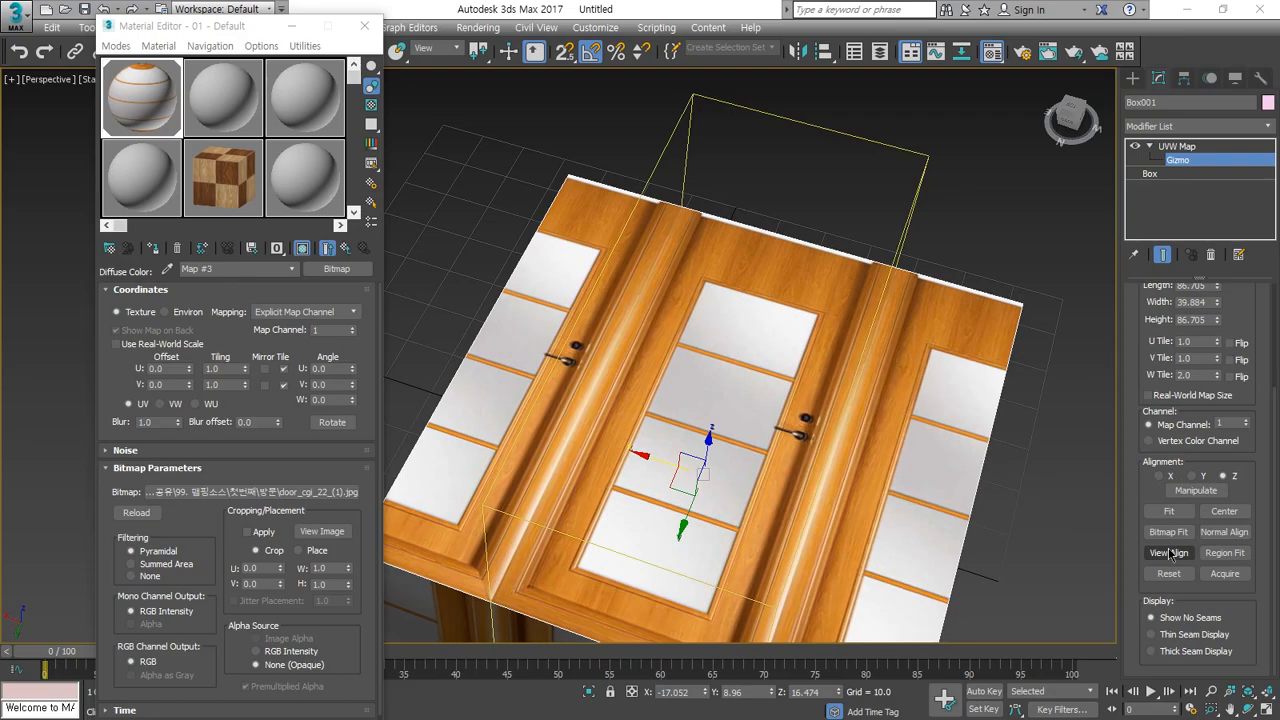
Step: Switch the UVW Map modifier to Planar mapping and show the selected box fitted in all four viewports, uncovered by the Material Editor
{"action": "scroll", "coordinate": [1176, 438], "scroll_direction": "up", "scroll_amount": 5}
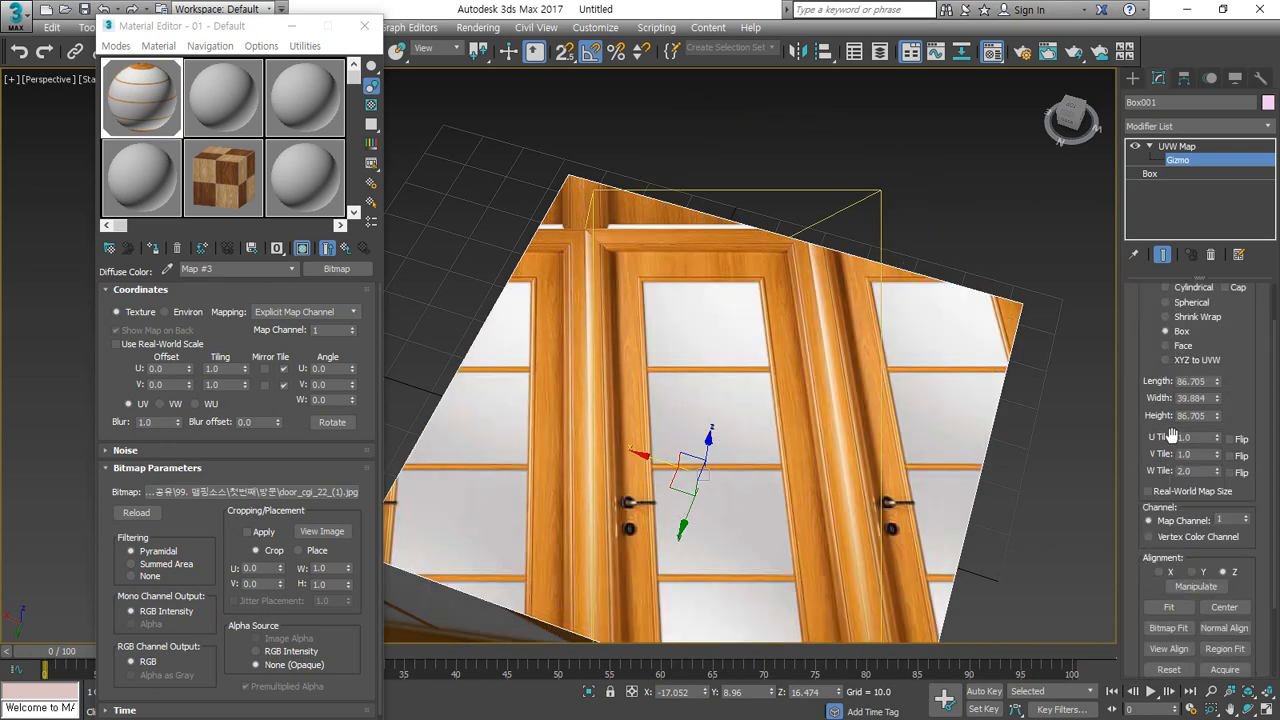
{"action": "left_click", "coordinate": [1204, 327]}
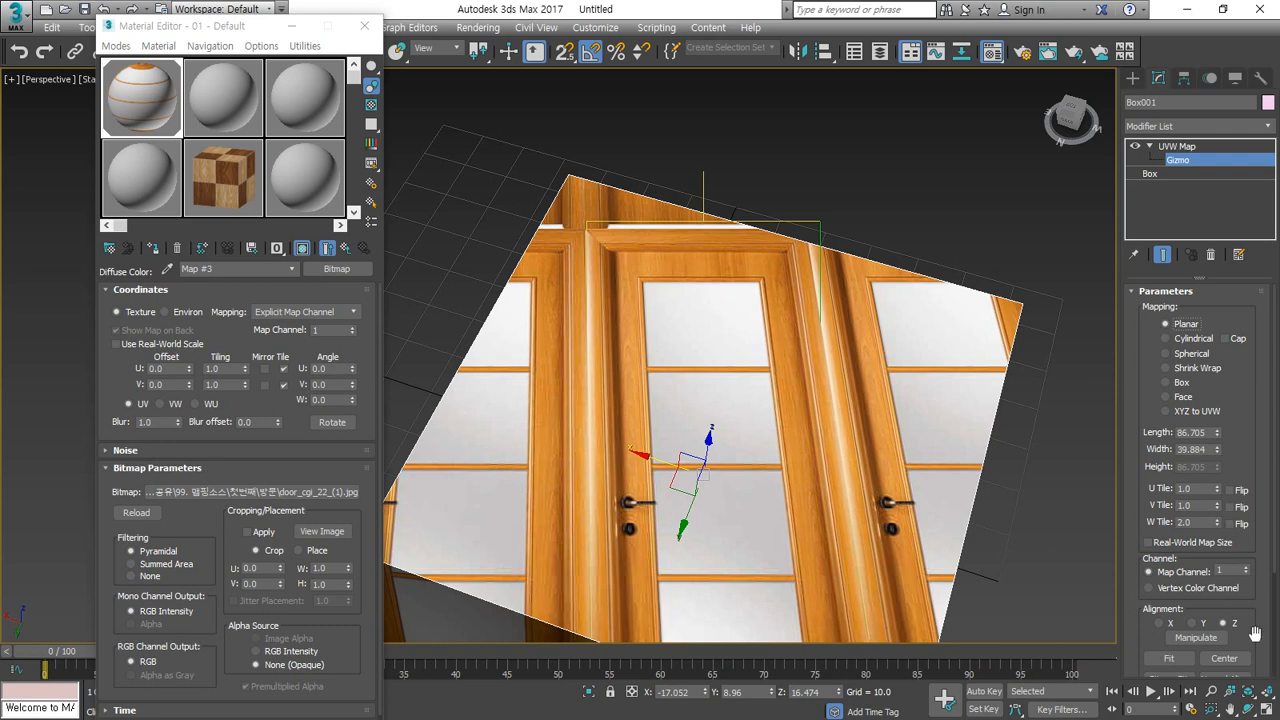
{"action": "left_click", "coordinate": [1267, 709]}
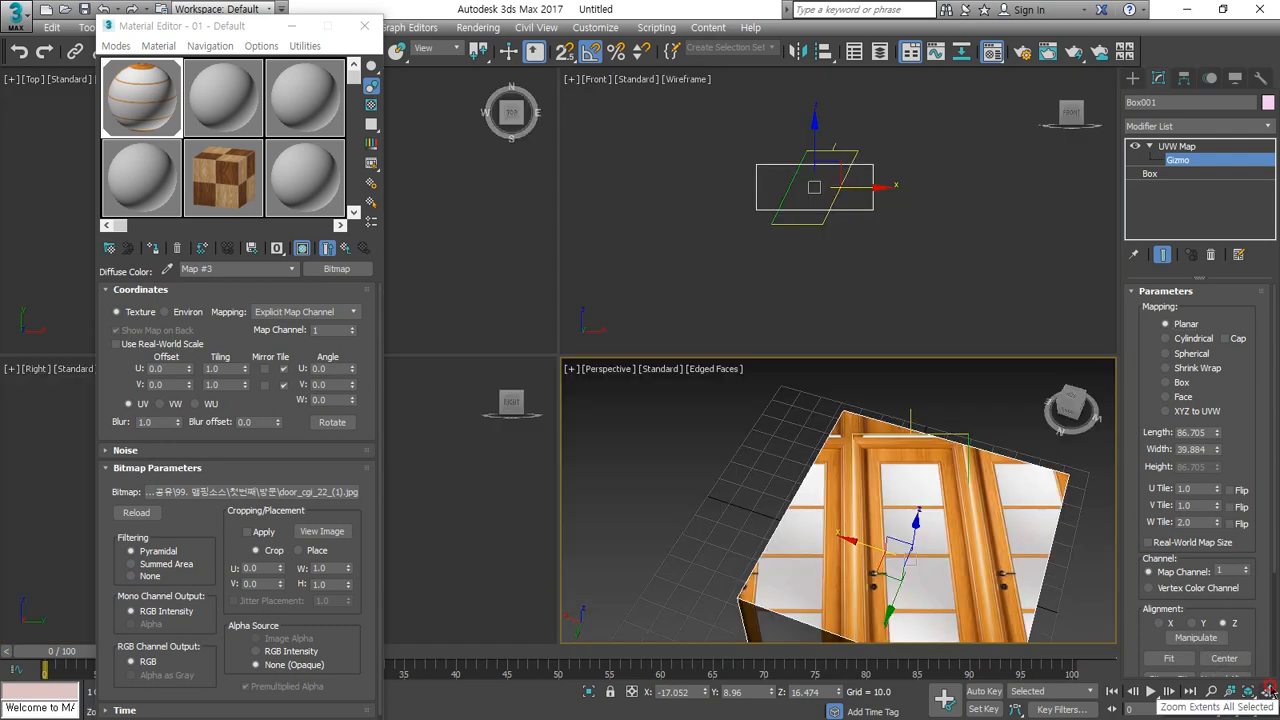
{"action": "left_click", "coordinate": [1267, 692]}
{"action": "left_click_drag", "start_coordinate": [241, 28], "coordinate": [0, 60]}
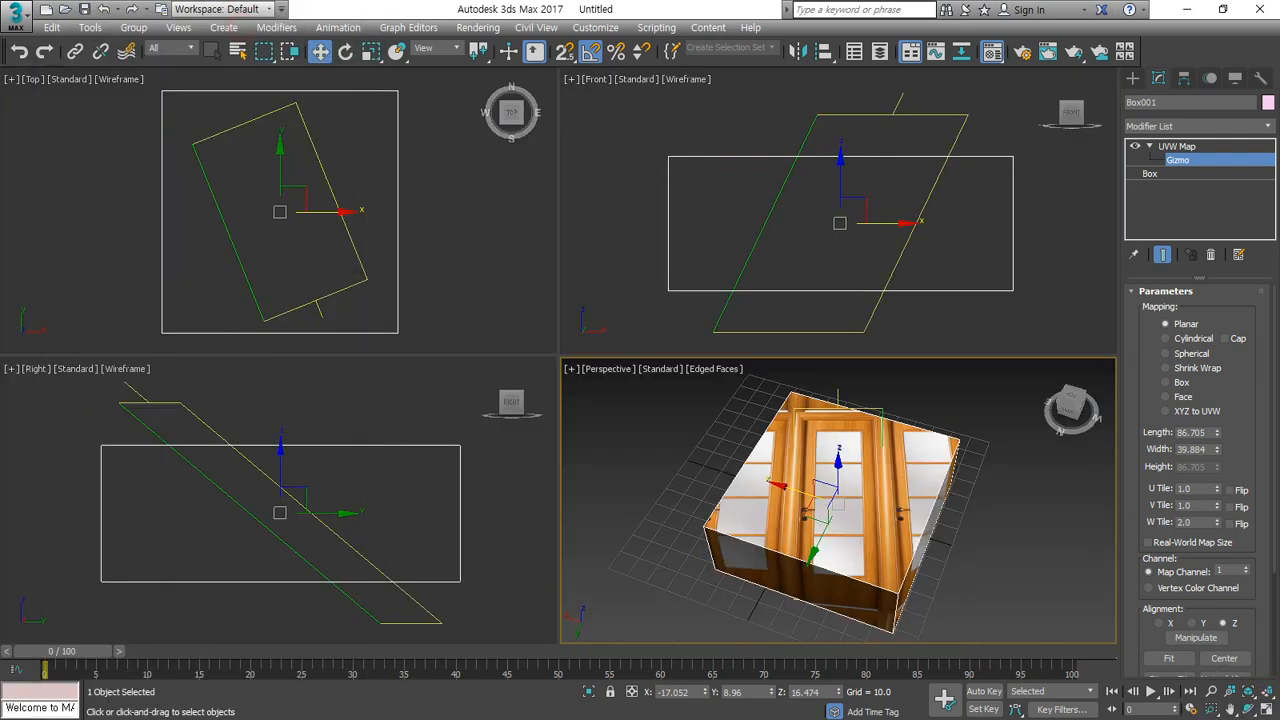
Step: Align the planar mapping gizmo to the Top, Front and Right views in turn with View Align
{"action": "right_click", "coordinate": [547, 262]}
{"action": "scroll", "coordinate": [1200, 578], "scroll_direction": "down", "scroll_amount": 3}
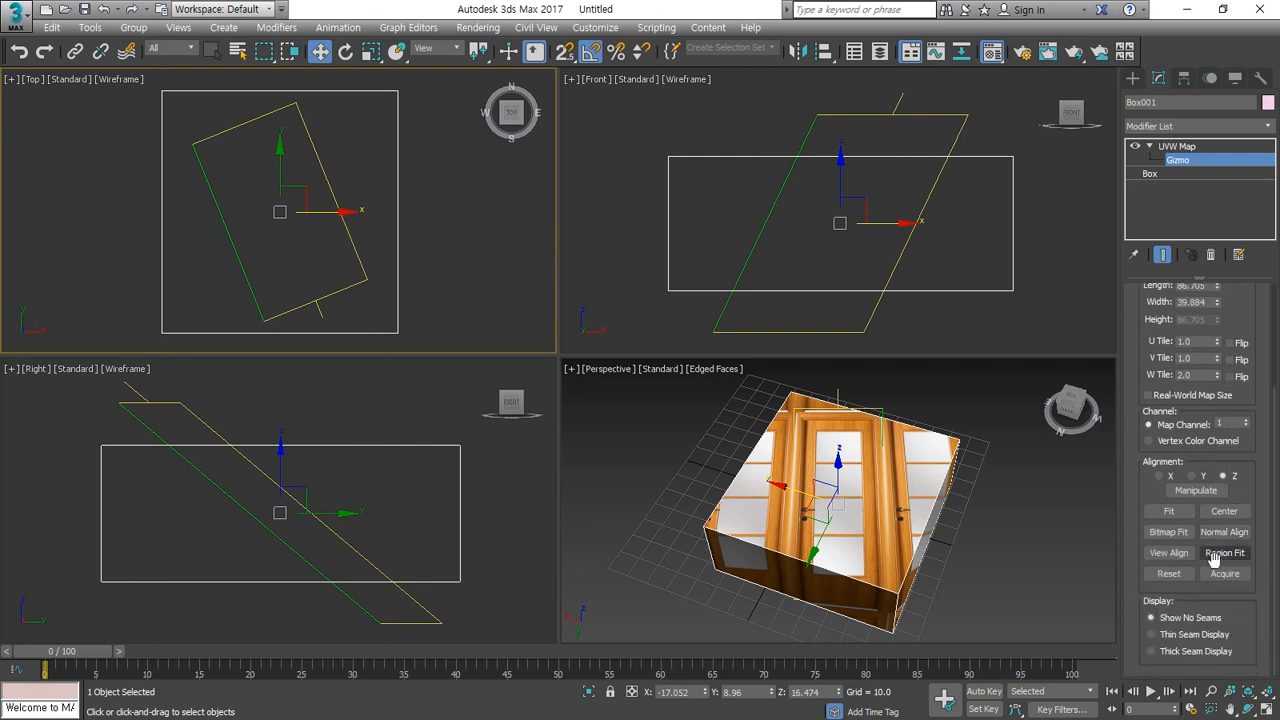
{"action": "left_click", "coordinate": [1168, 555]}
{"action": "right_click", "coordinate": [880, 250]}
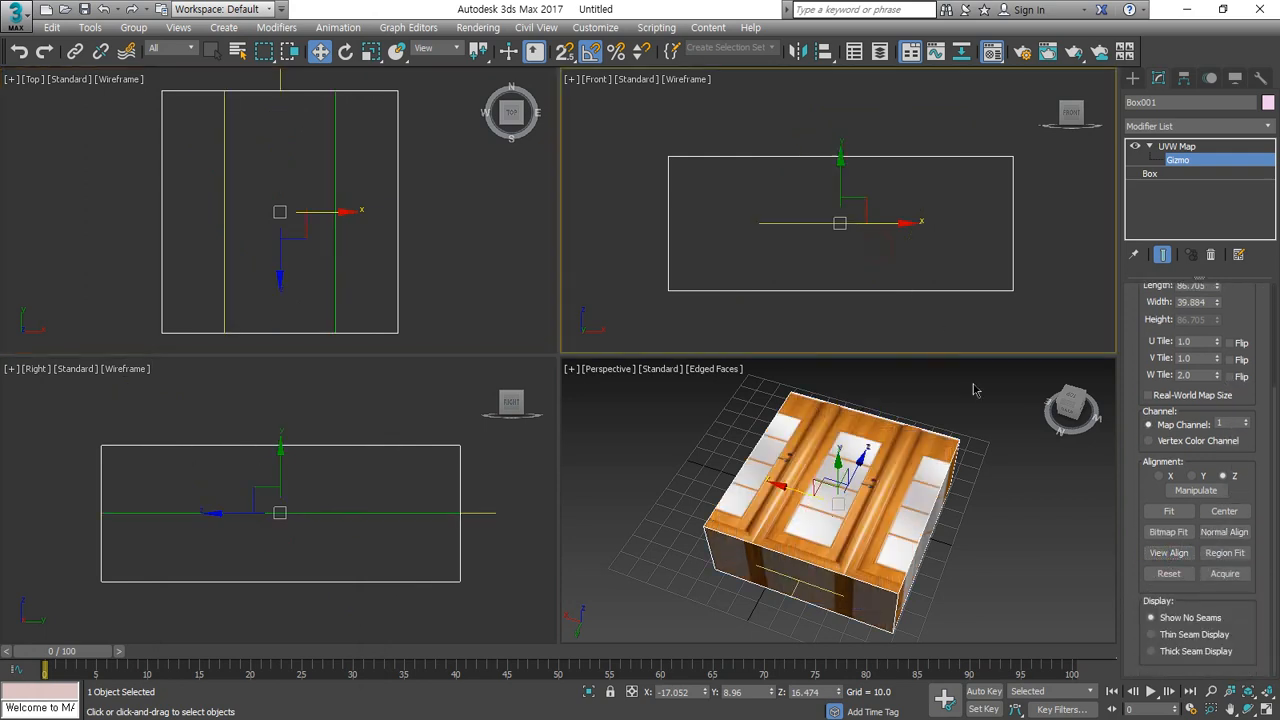
{"action": "left_click", "coordinate": [1162, 552]}
{"action": "right_click", "coordinate": [403, 493]}
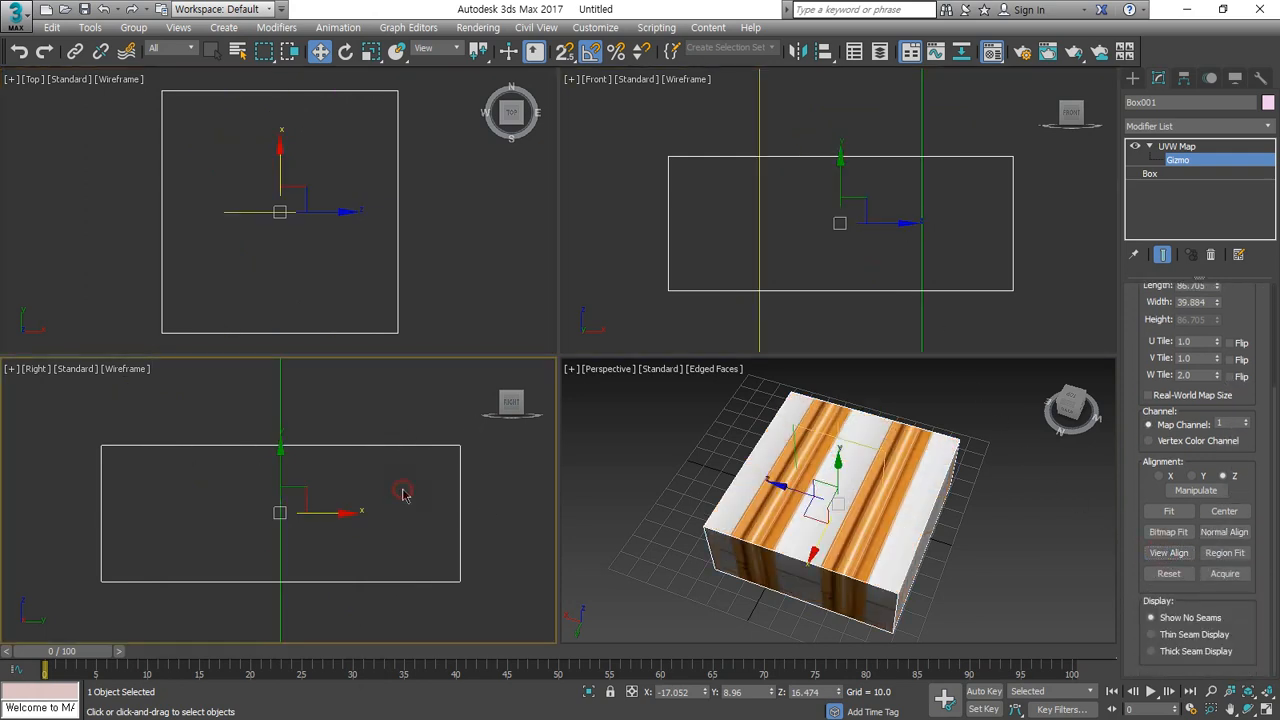
{"action": "left_click", "coordinate": [1168, 552]}
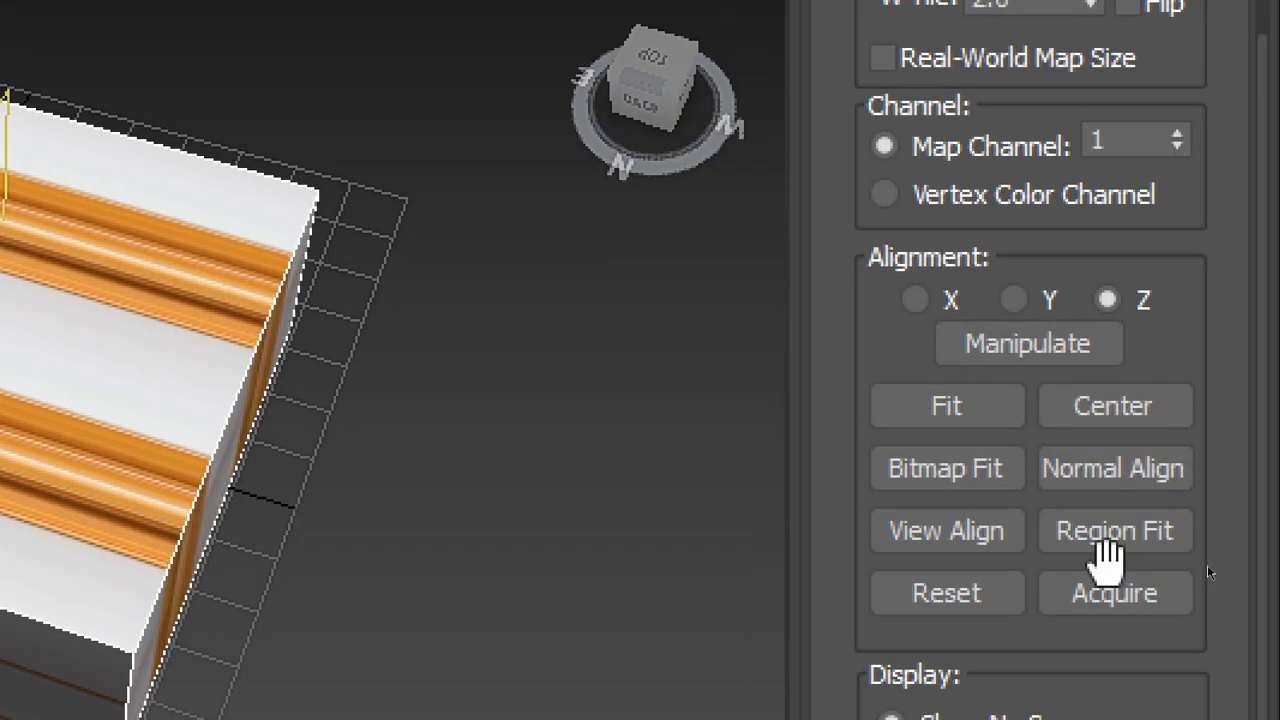
Step: Redraw the mapping gizmo in the Right view several times with Region Fit, ending about 53.2 long and 76.0 wide
{"action": "left_click", "coordinate": [1222, 558]}
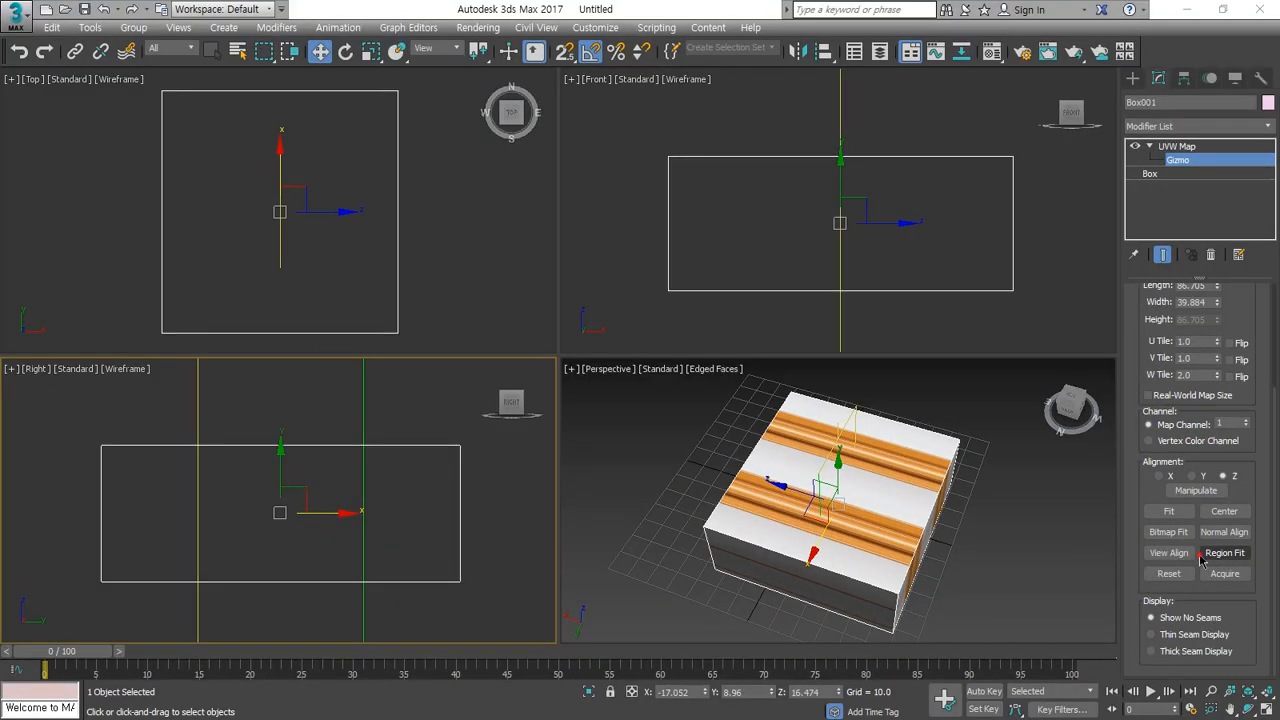
{"action": "left_click_drag", "start_coordinate": [197, 133], "coordinate": [222, 176]}
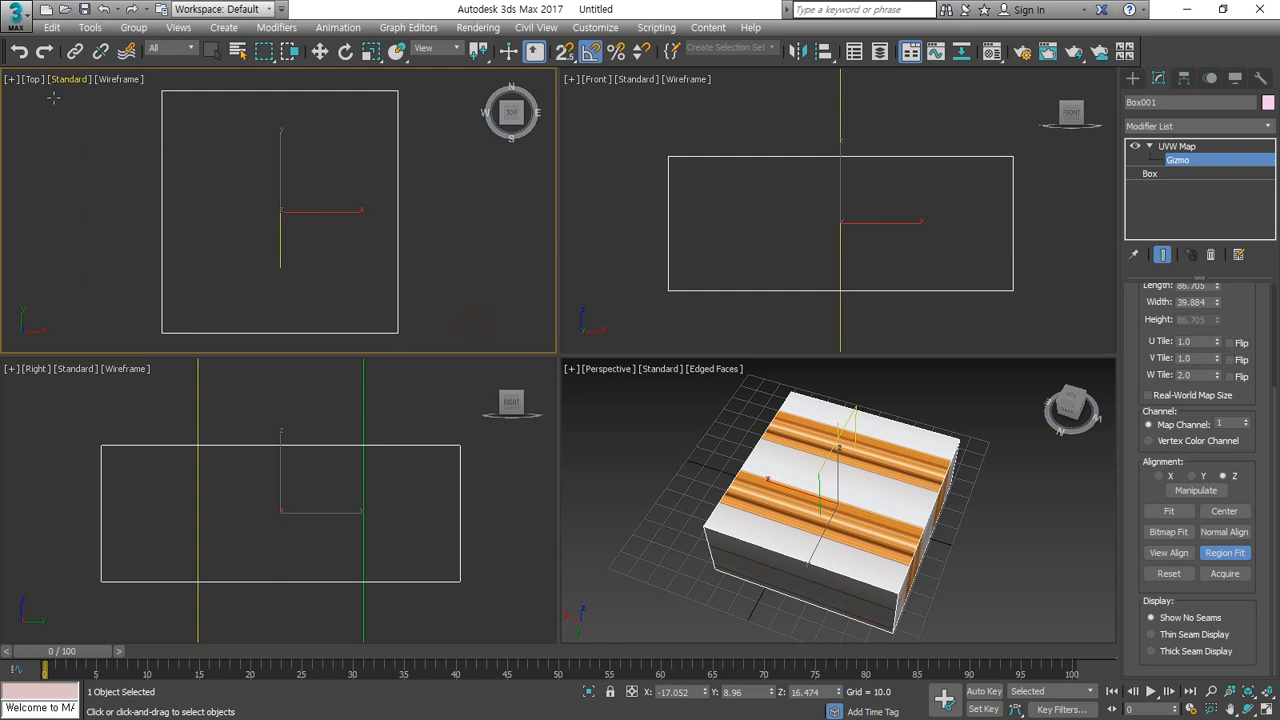
{"action": "right_click", "coordinate": [245, 177]}
{"action": "right_click", "coordinate": [447, 243]}
{"action": "left_click", "coordinate": [1214, 556]}
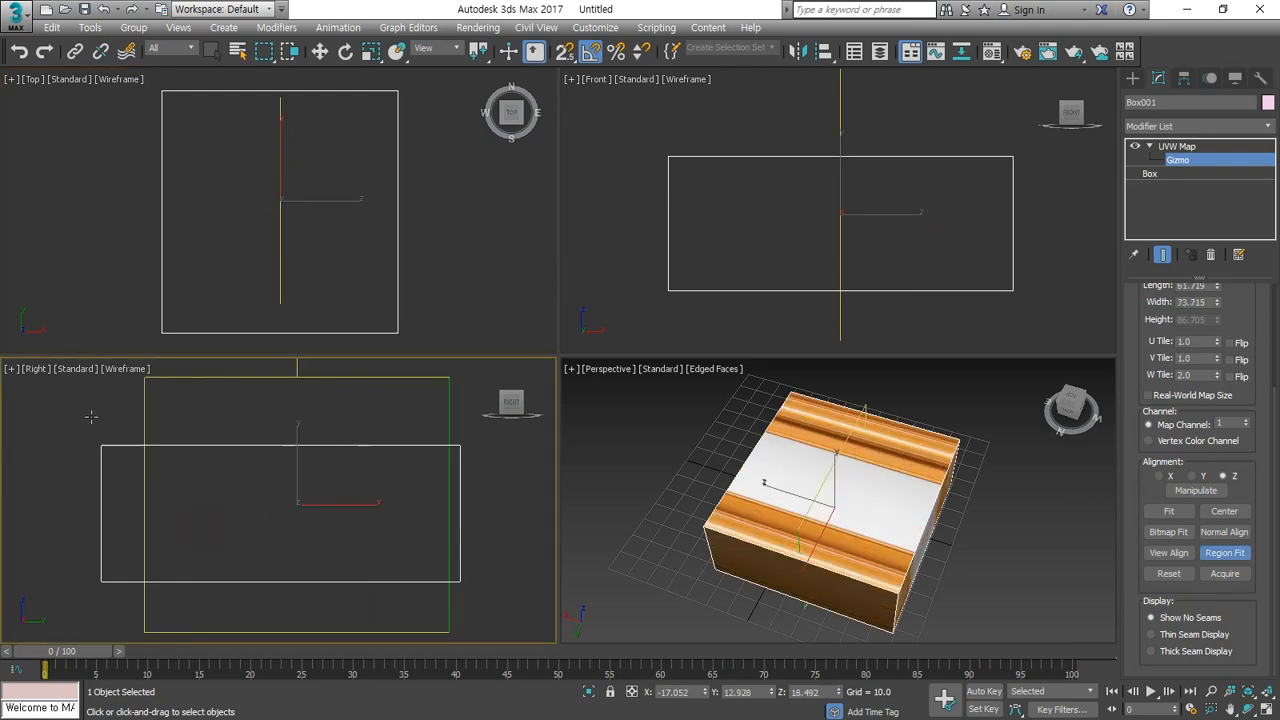
{"action": "left_click_drag", "start_coordinate": [146, 455], "coordinate": [190, 505]}
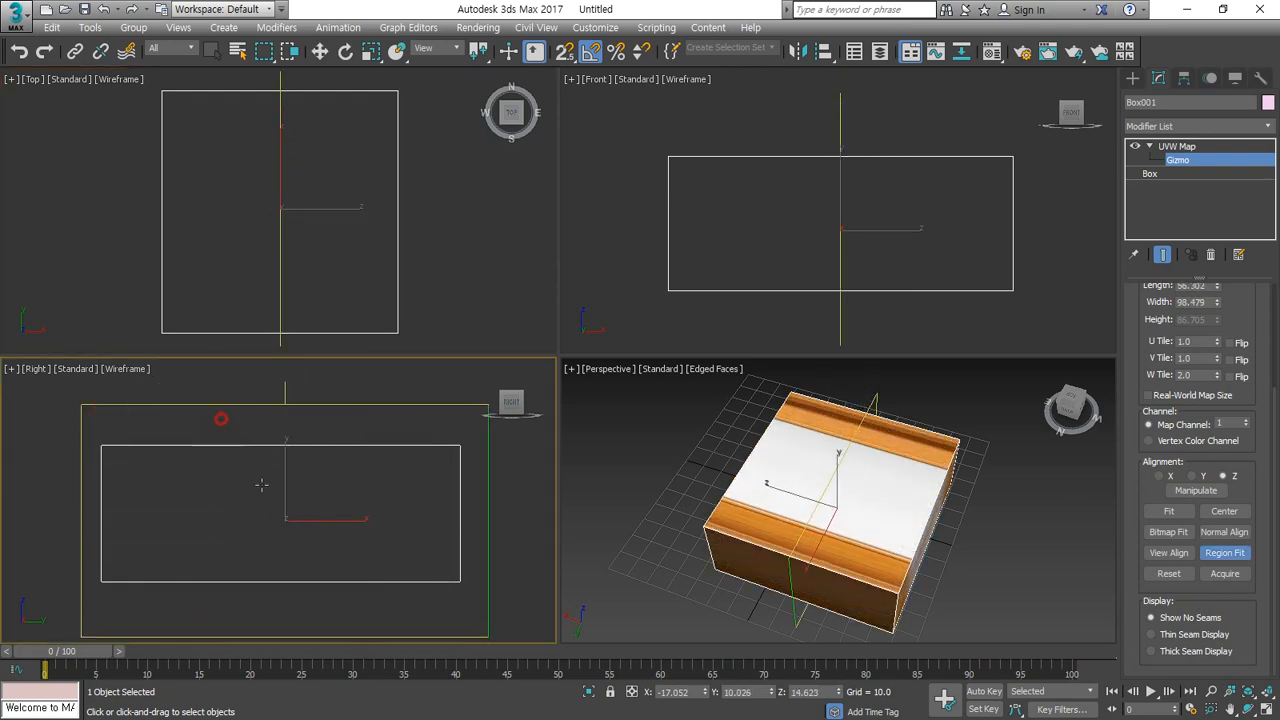
{"action": "left_click_drag", "start_coordinate": [221, 418], "coordinate": [370, 631]}
{"action": "left_click_drag", "start_coordinate": [117, 384], "coordinate": [432, 604]}
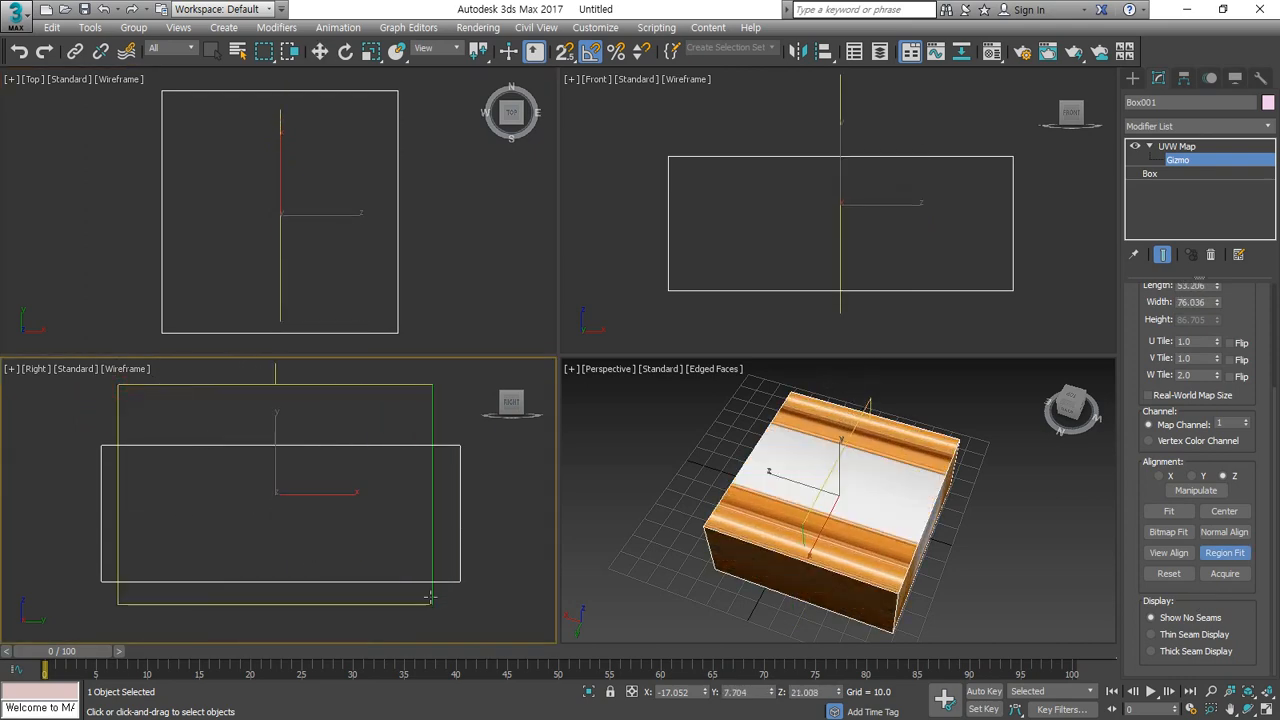
Step: Align the gizmo to the Top view and stretch it with Region Fit to about 54.7 long and 181.2 wide
{"action": "left_click", "coordinate": [211, 171]}
{"action": "left_click", "coordinate": [725, 181]}
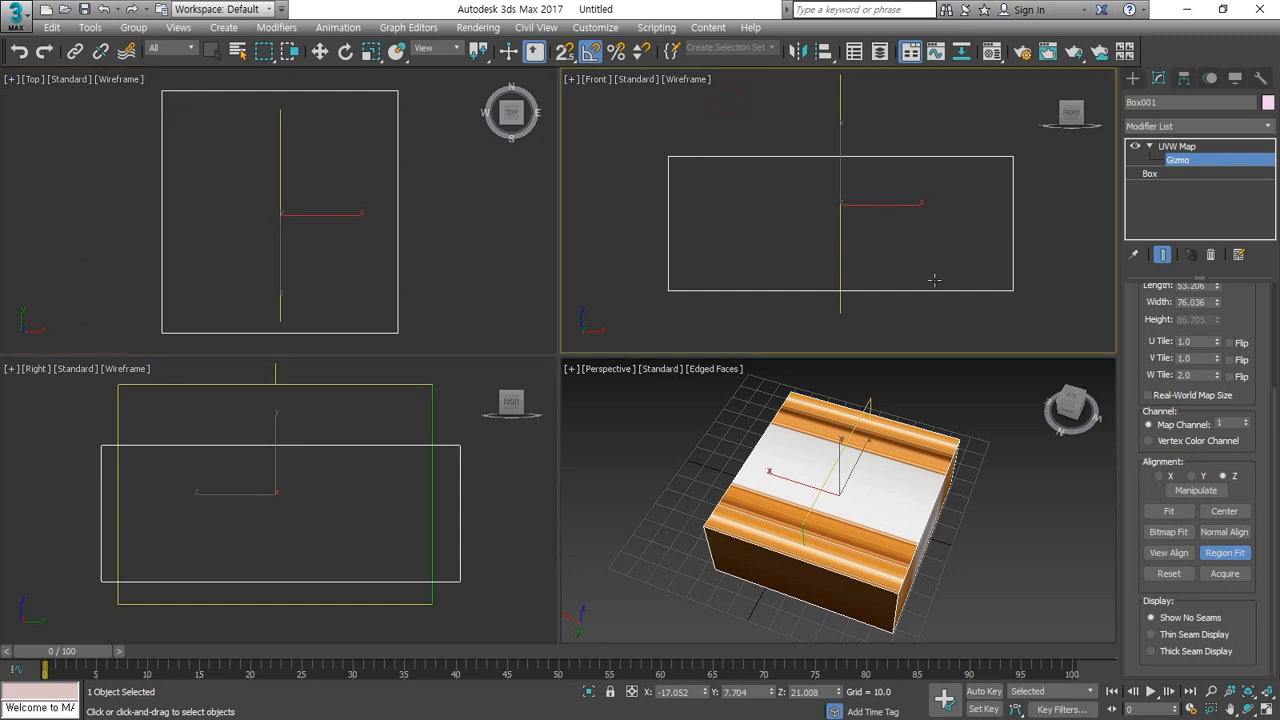
{"action": "left_click", "coordinate": [251, 167]}
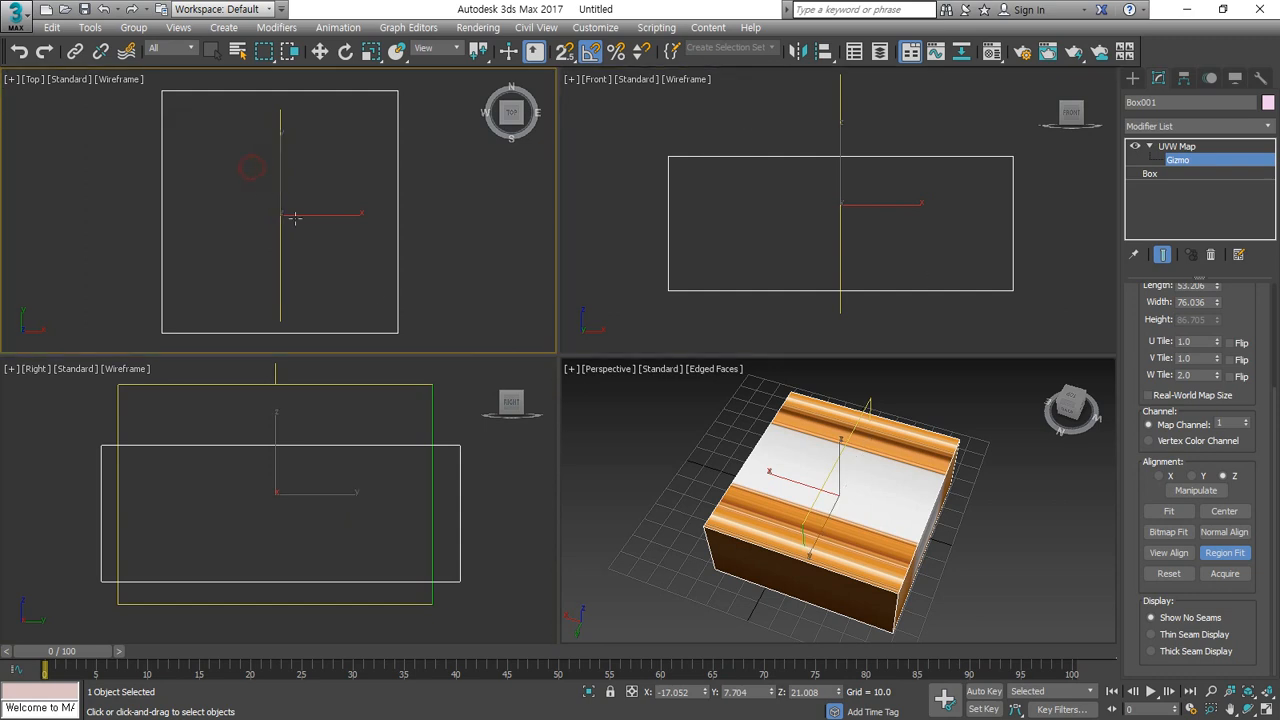
{"action": "left_click", "coordinate": [1168, 552]}
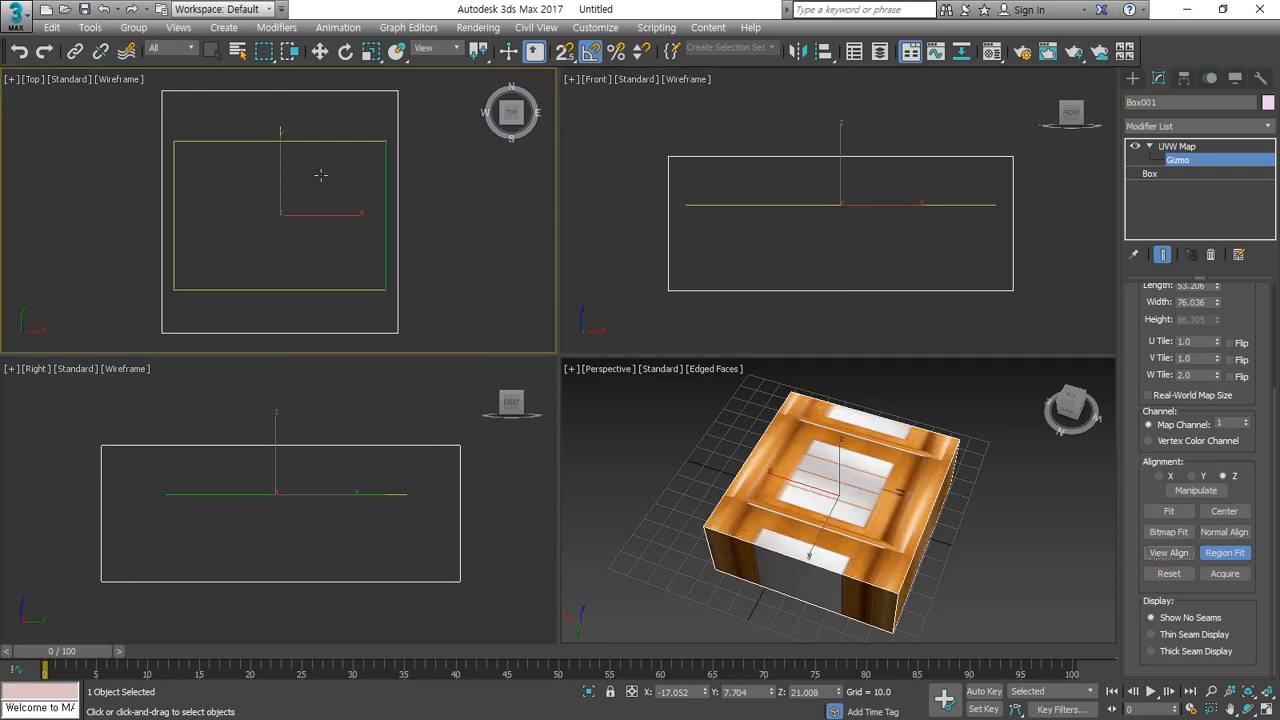
{"action": "left_click_drag", "start_coordinate": [103, 116], "coordinate": [544, 298]}
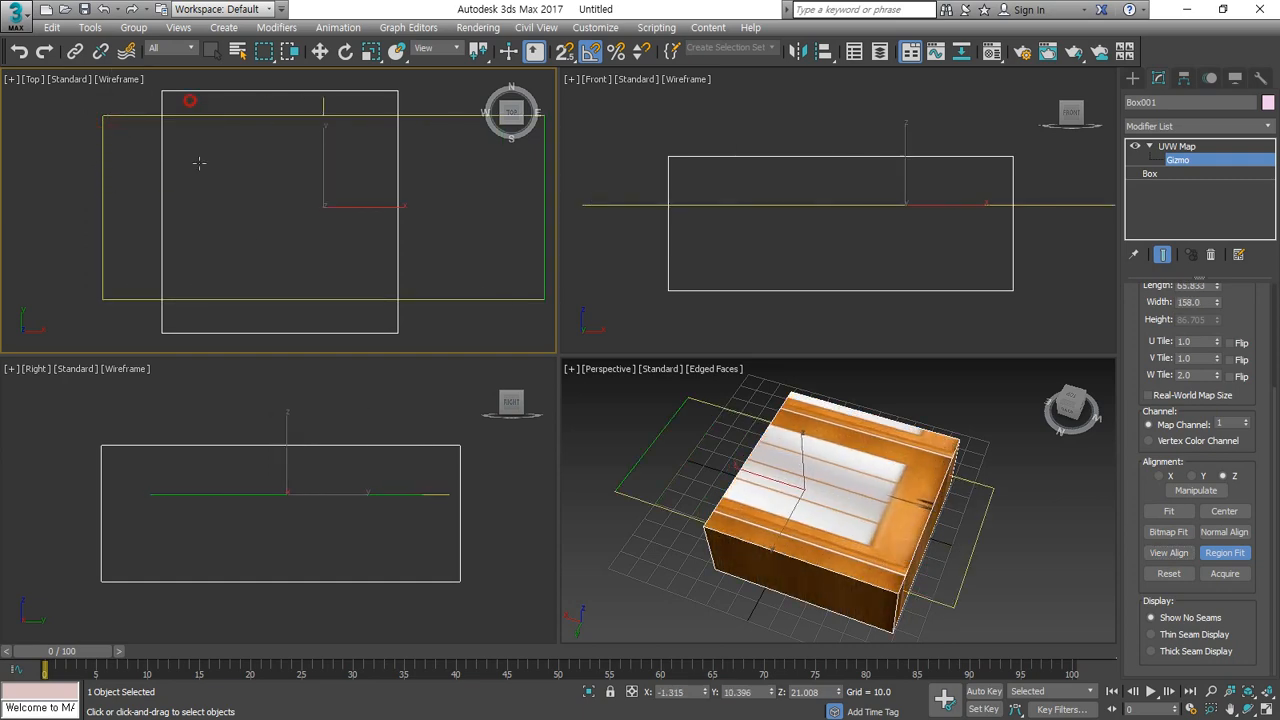
{"action": "left_click_drag", "start_coordinate": [188, 101], "coordinate": [332, 408]}
{"action": "left_click_drag", "start_coordinate": [14, 102], "coordinate": [520, 254]}
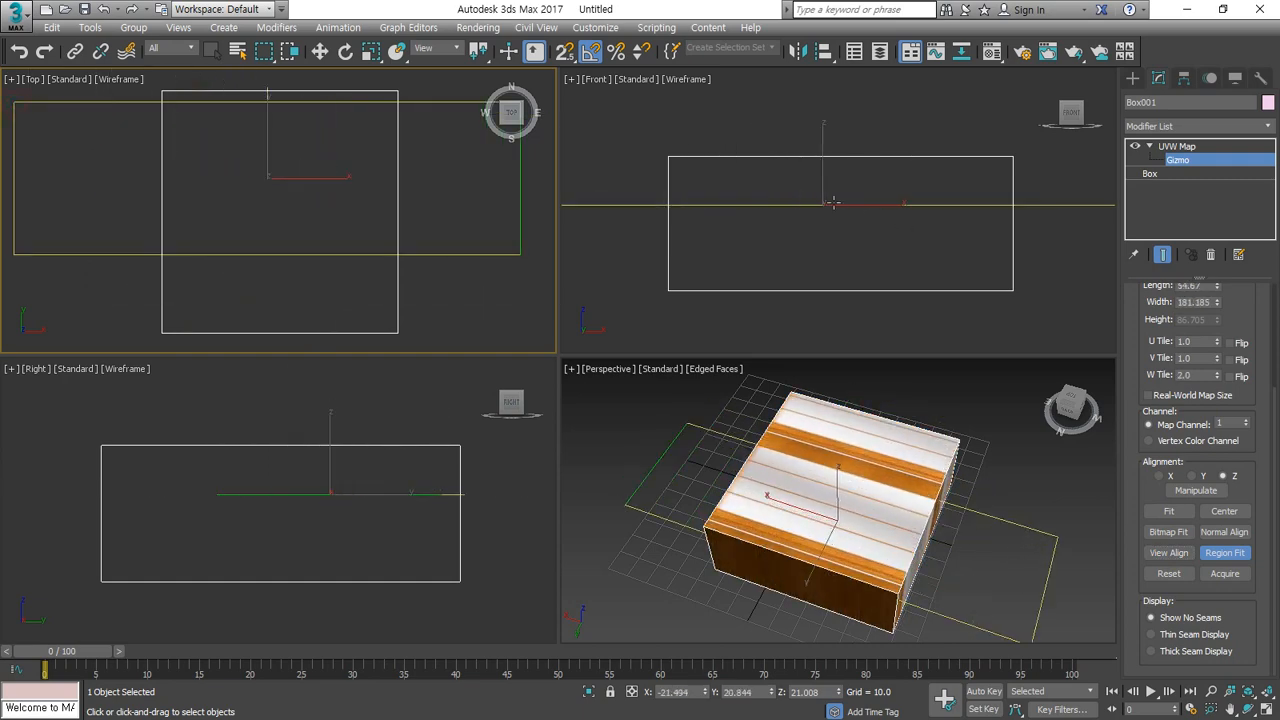
{"action": "left_click", "coordinate": [765, 113]}
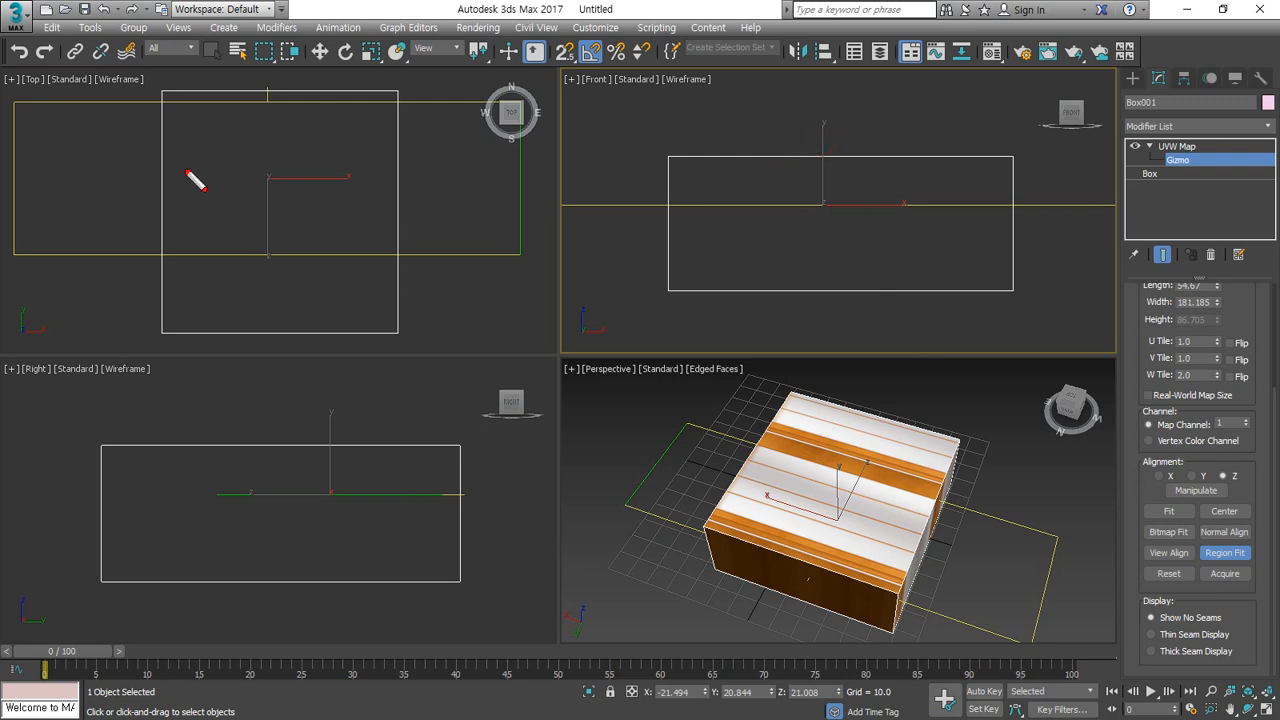
{"action": "mouse_move", "coordinate": [352, 288]}
{"action": "left_mouse_down"}
{"action": "mouse_move", "coordinate": [338, 312]}
{"action": "mouse_move", "coordinate": [320, 158]}
{"action": "mouse_move", "coordinate": [329, 286]}
{"action": "left_mouse_up"}
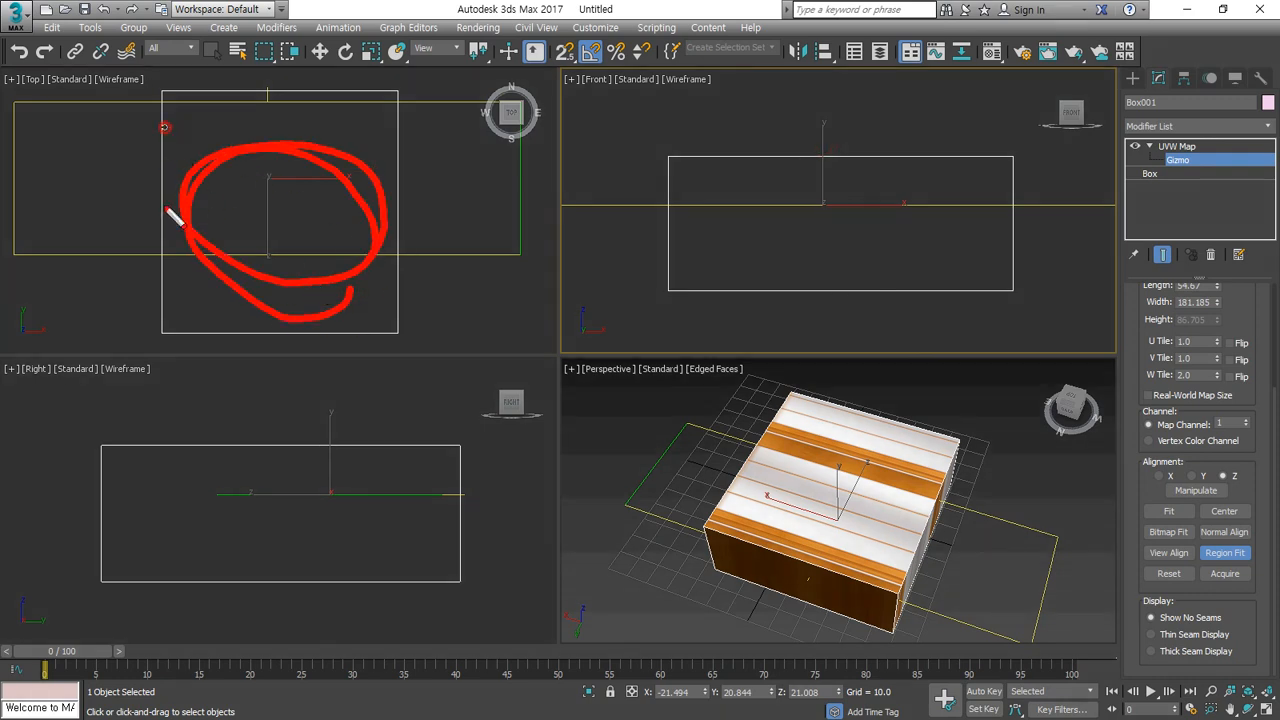
{"action": "mouse_move", "coordinate": [164, 127]}
{"action": "left_mouse_down"}
{"action": "mouse_move", "coordinate": [354, 263]}
{"action": "mouse_move", "coordinate": [122, 117]}
{"action": "left_mouse_up"}
{"action": "left_click_drag", "start_coordinate": [823, 251], "coordinate": [798, 256]}
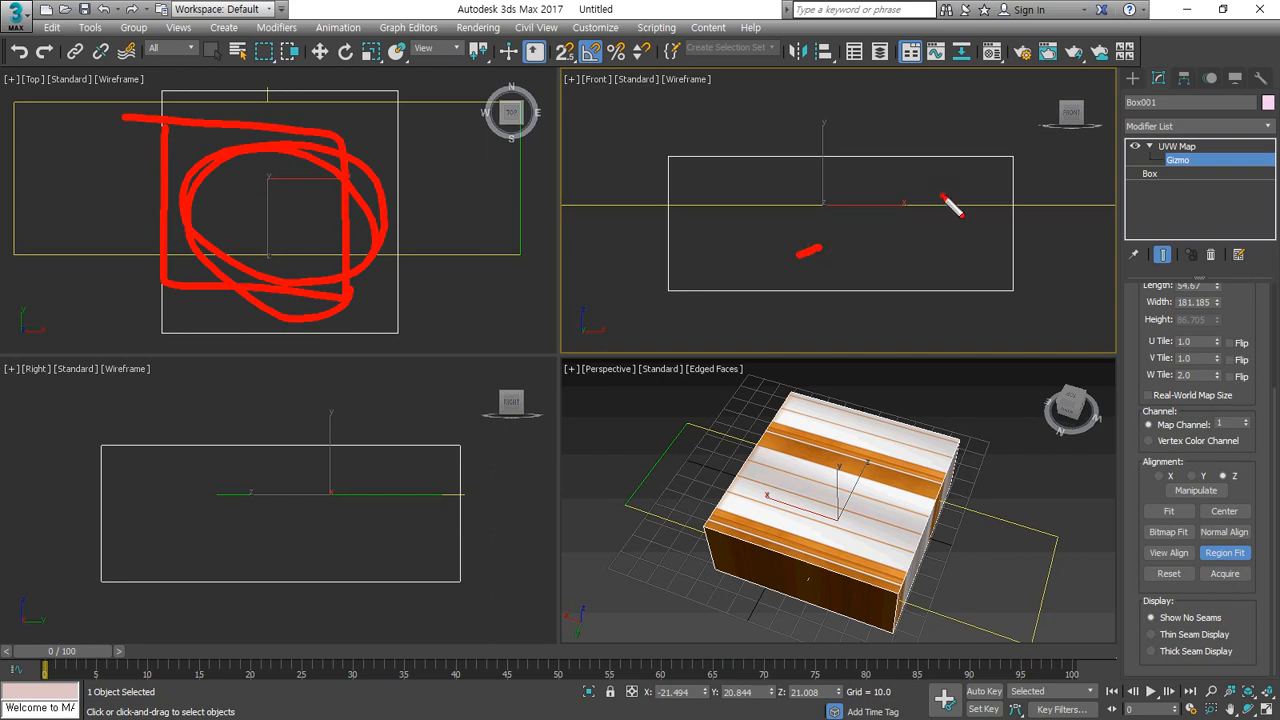
{"action": "left_click_drag", "start_coordinate": [942, 196], "coordinate": [797, 266]}
{"action": "left_click_drag", "start_coordinate": [790, 176], "coordinate": [992, 318]}
{"action": "left_click_drag", "start_coordinate": [380, 485], "coordinate": [207, 591]}
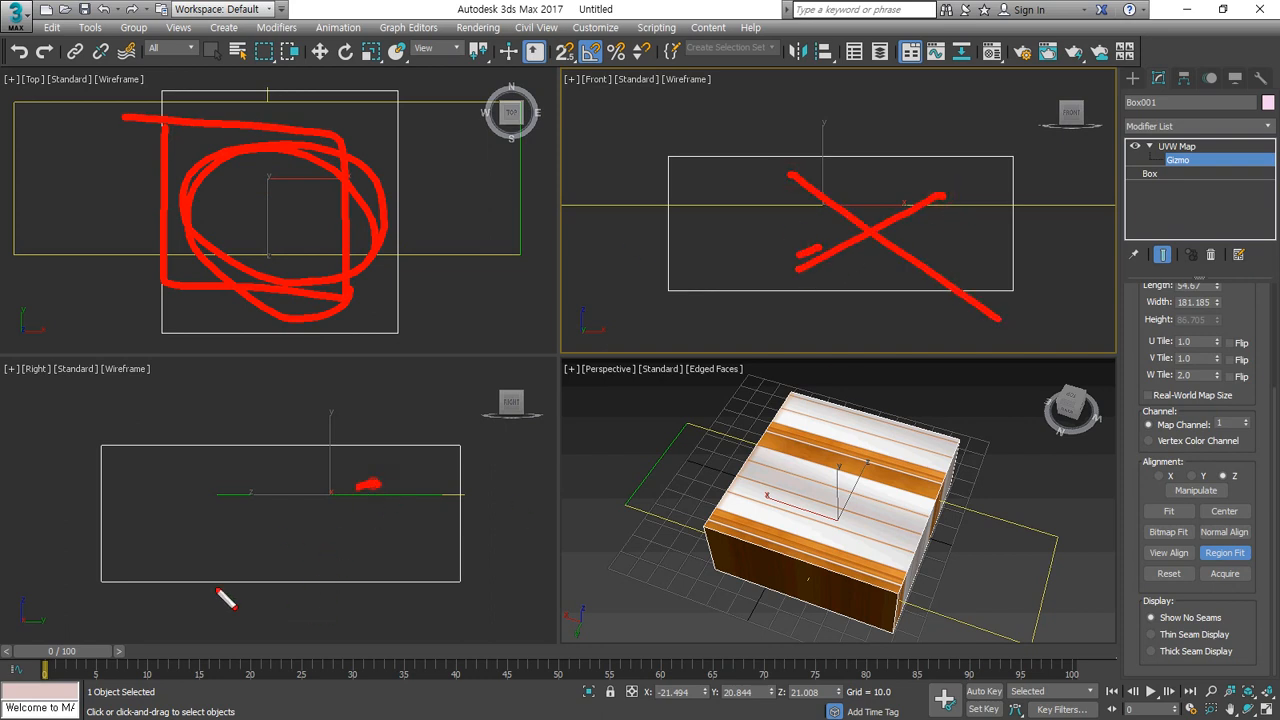
{"action": "left_click_drag", "start_coordinate": [230, 462], "coordinate": [374, 614]}
{"action": "key", "text": "e"}
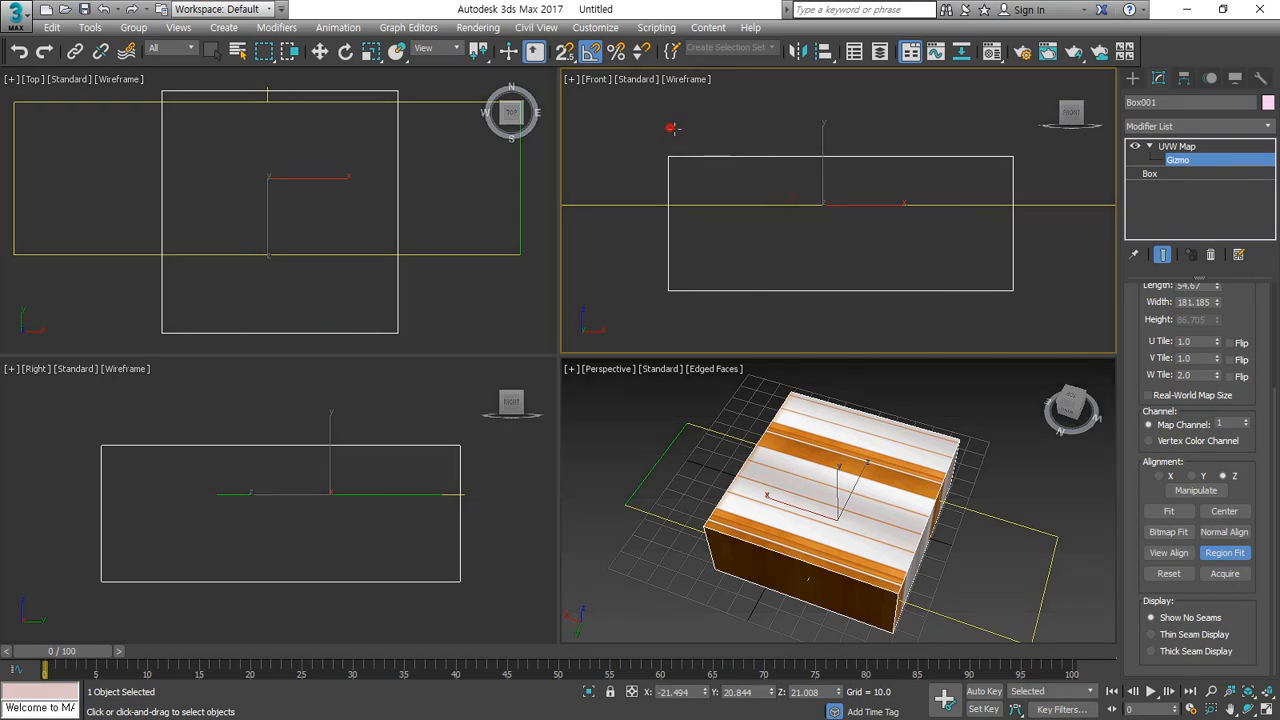
Step: Redraw the gizmo in the Top view with Region Fit as an upright area about 87.6 long and 43.5 wide
{"action": "left_click", "coordinate": [256, 459]}
{"action": "left_click_drag", "start_coordinate": [197, 104], "coordinate": [393, 291]}
{"action": "left_click_drag", "start_coordinate": [93, 104], "coordinate": [452, 278]}
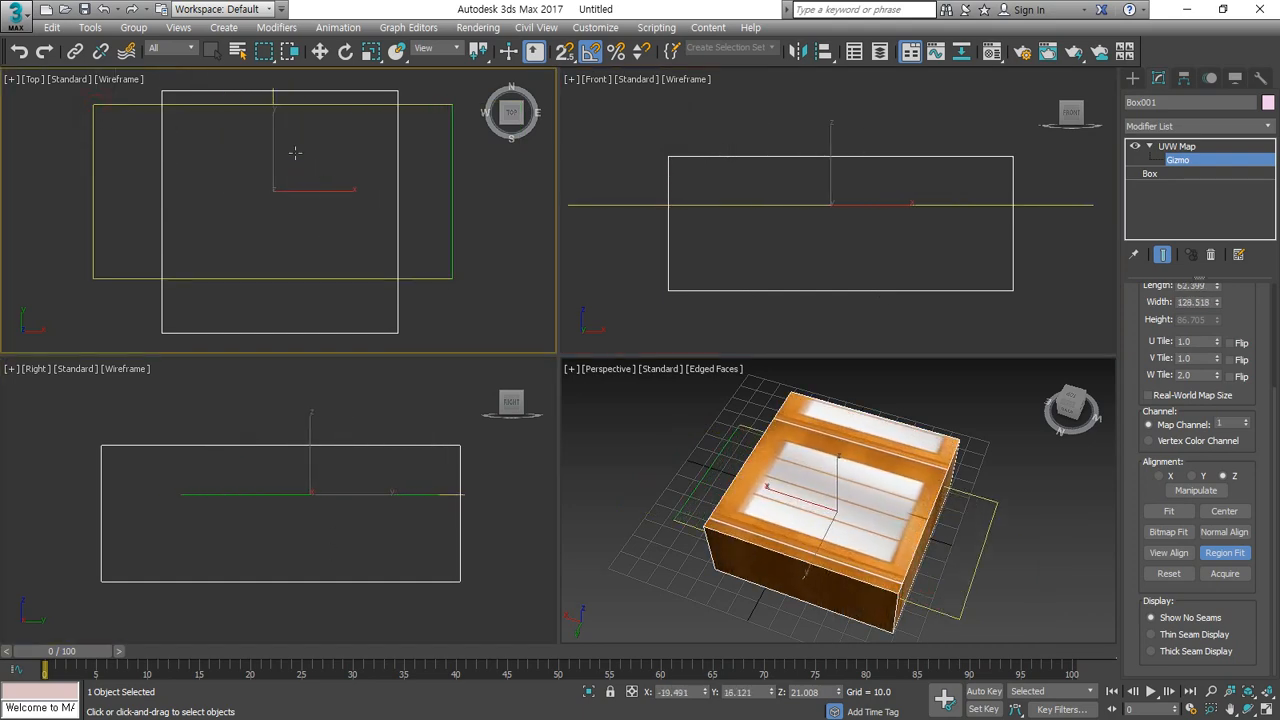
{"action": "left_click_drag", "start_coordinate": [220, 90], "coordinate": [342, 333]}
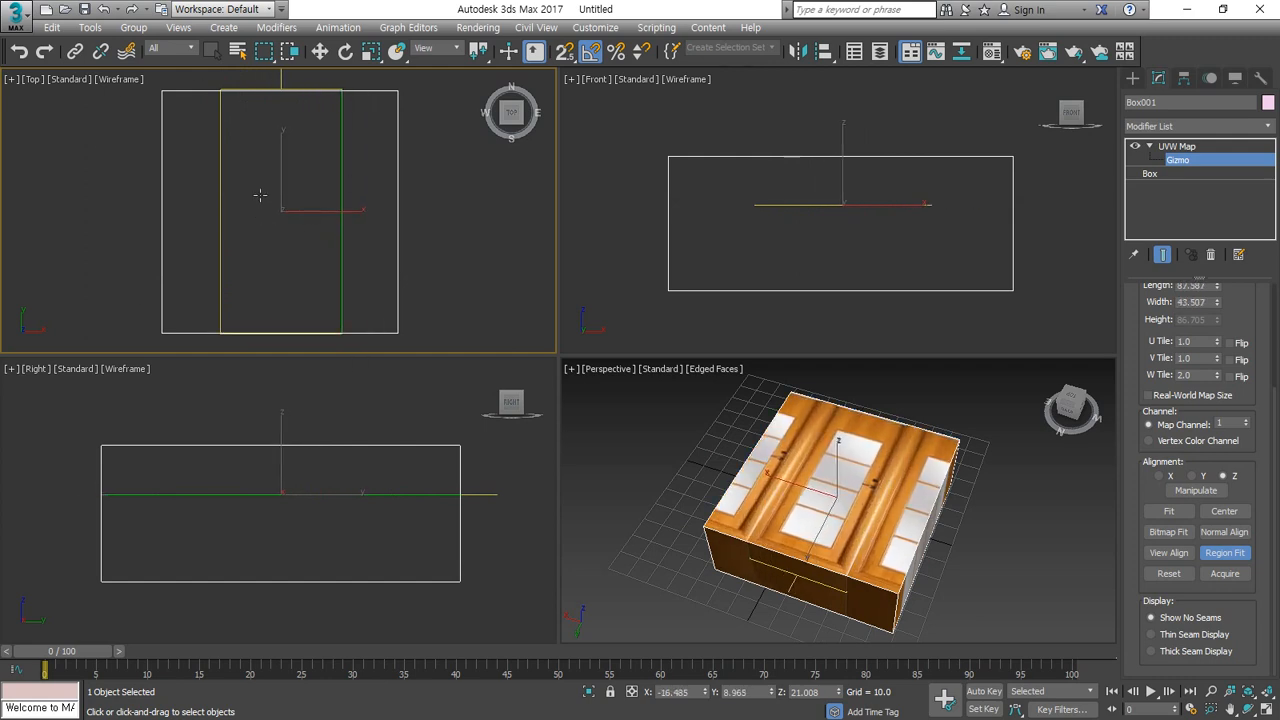
Step: Reset the UVW Map modifier's mapping gizmo so it fits the box again
{"action": "key", "text": "m"}
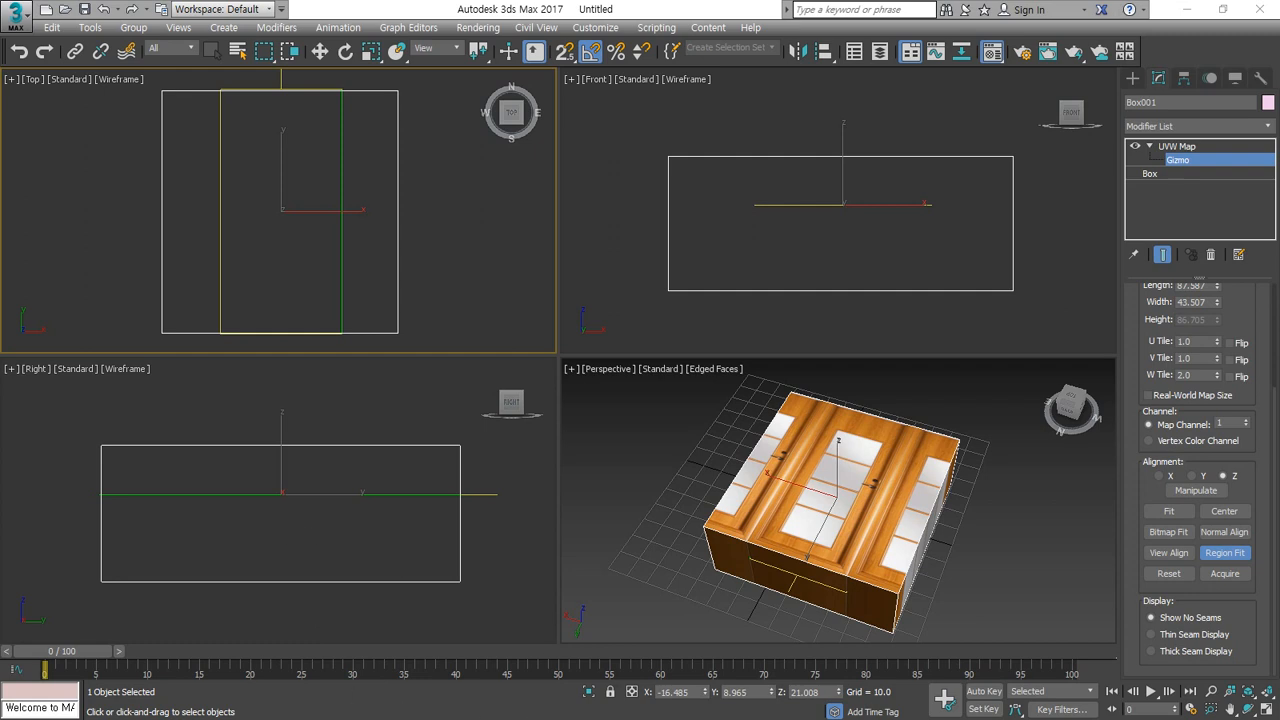
{"action": "right_click", "coordinate": [412, 277]}
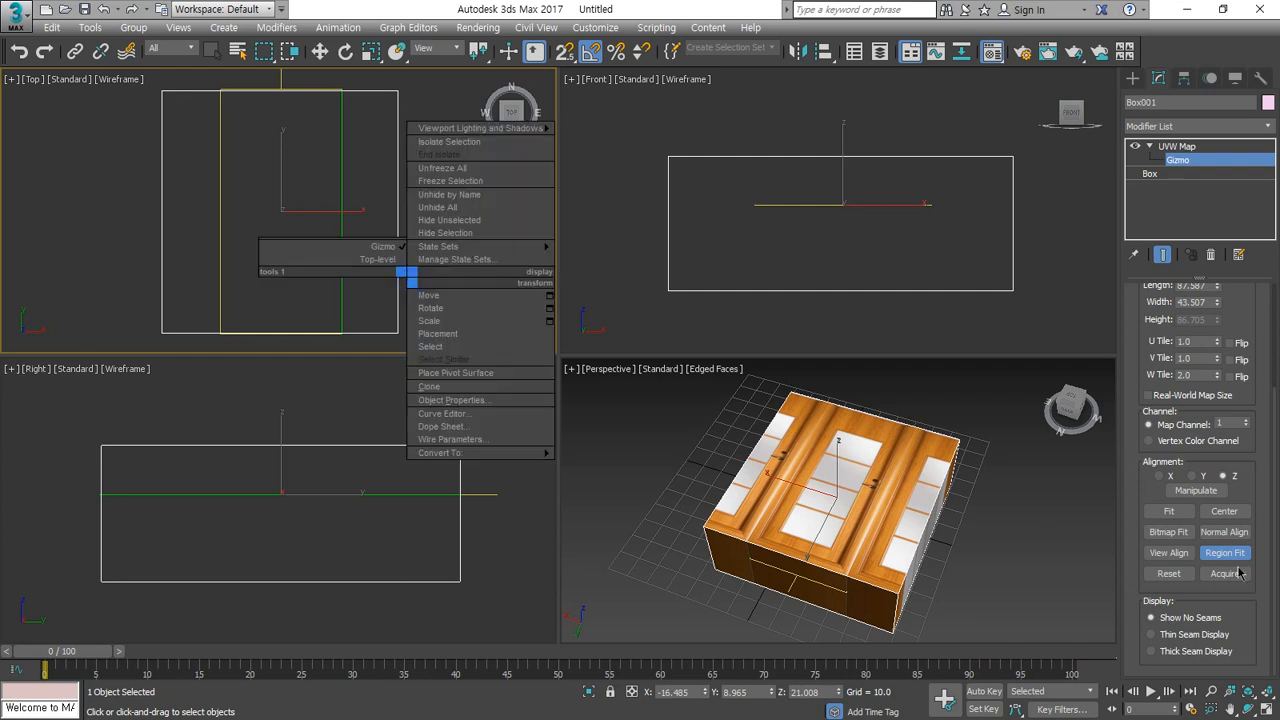
{"action": "left_click", "coordinate": [1166, 574]}
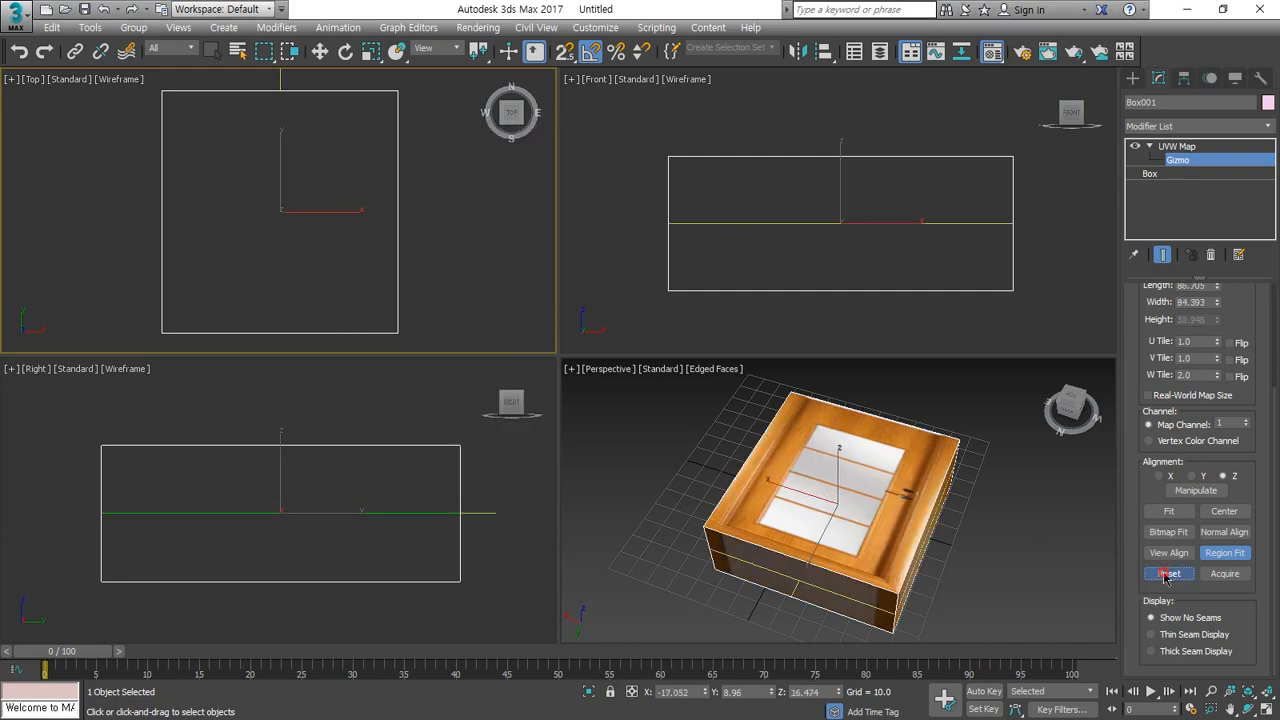
Step: Draw three more boxes of different sizes beside the door-textured box in the Top view
{"action": "scroll", "coordinate": [326, 262], "scroll_direction": "down", "scroll_amount": 3}
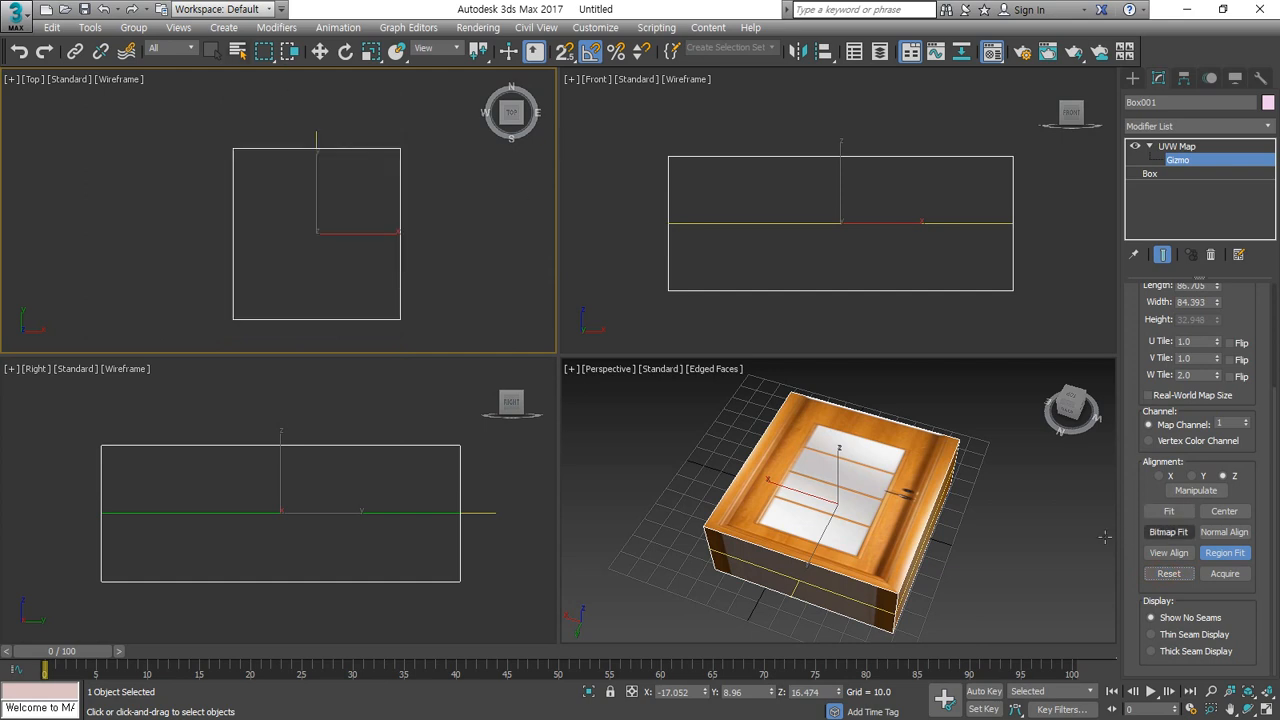
{"action": "right_click", "coordinate": [1056, 519]}
{"action": "right_click", "coordinate": [344, 214]}
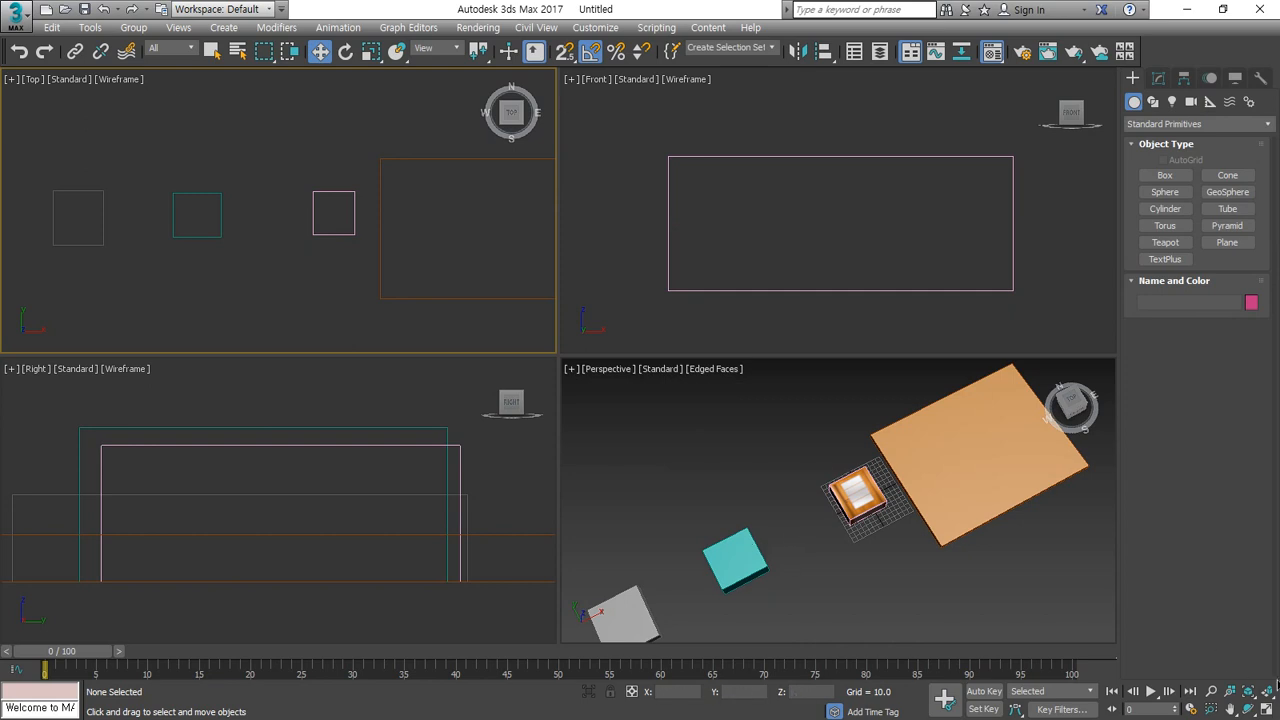
Step: Maximize the Perspective view and apply the door bitmap material to the grey box
{"action": "left_click", "coordinate": [1266, 708]}
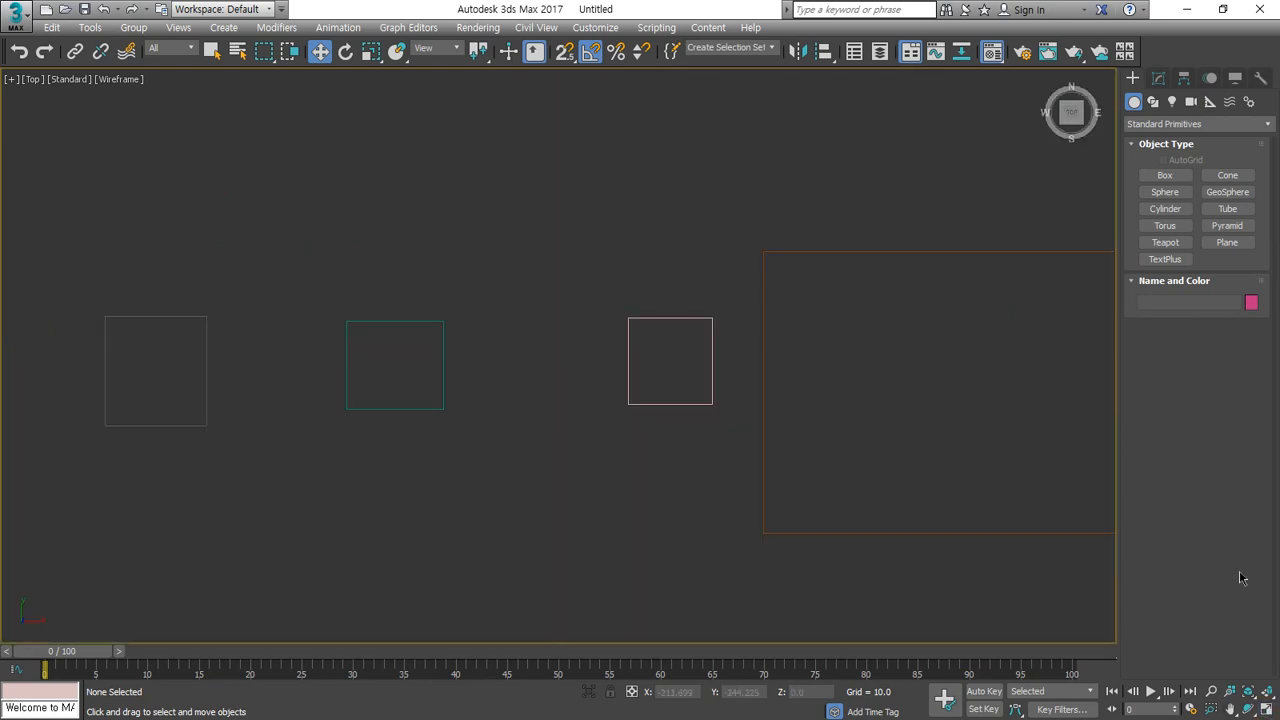
{"action": "key", "text": "alt+w"}
{"action": "left_click", "coordinate": [895, 538]}
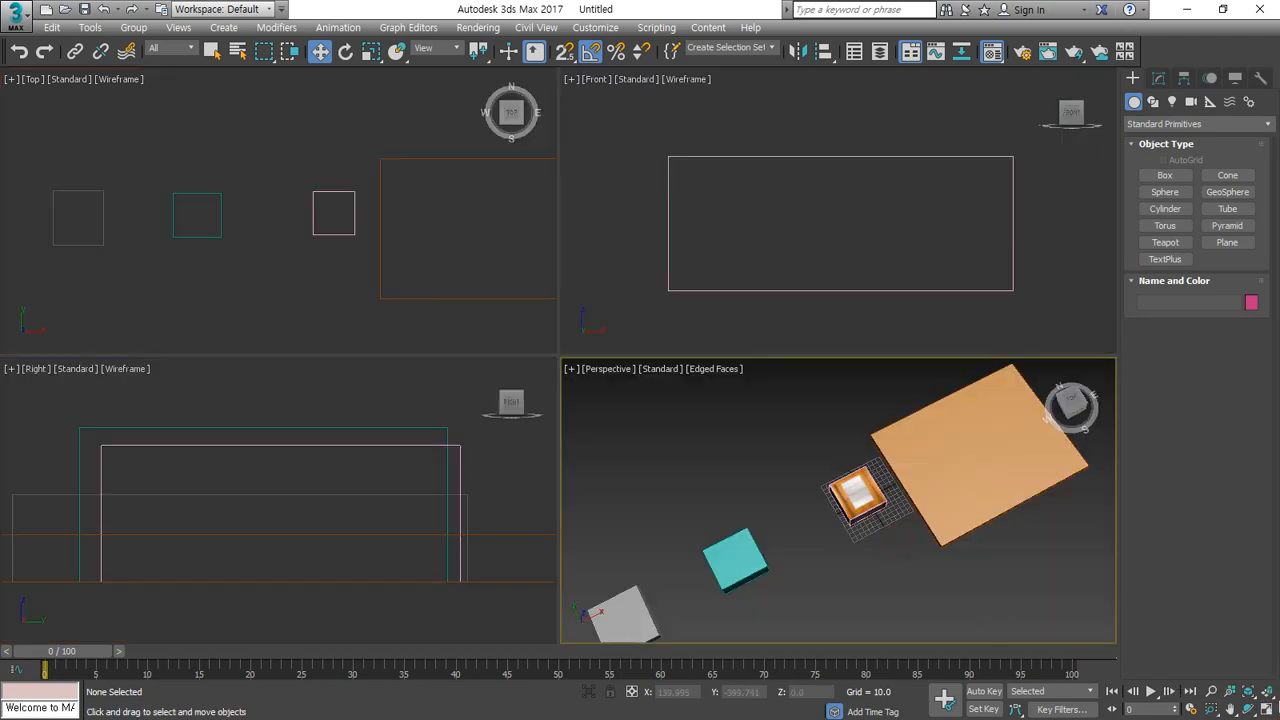
{"action": "left_click", "coordinate": [1266, 708]}
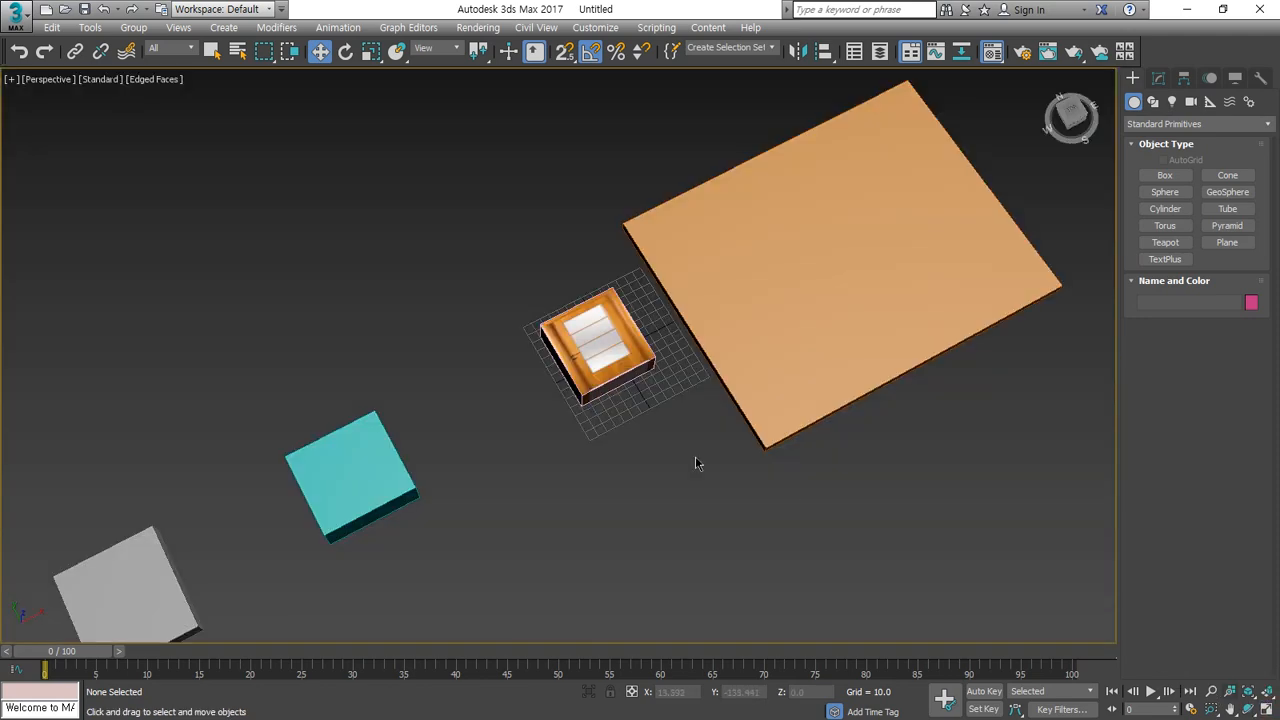
{"action": "scroll", "coordinate": [694, 460], "scroll_direction": "down", "scroll_amount": 2}
{"action": "scroll", "coordinate": [586, 437], "scroll_direction": "up", "scroll_amount": 3}
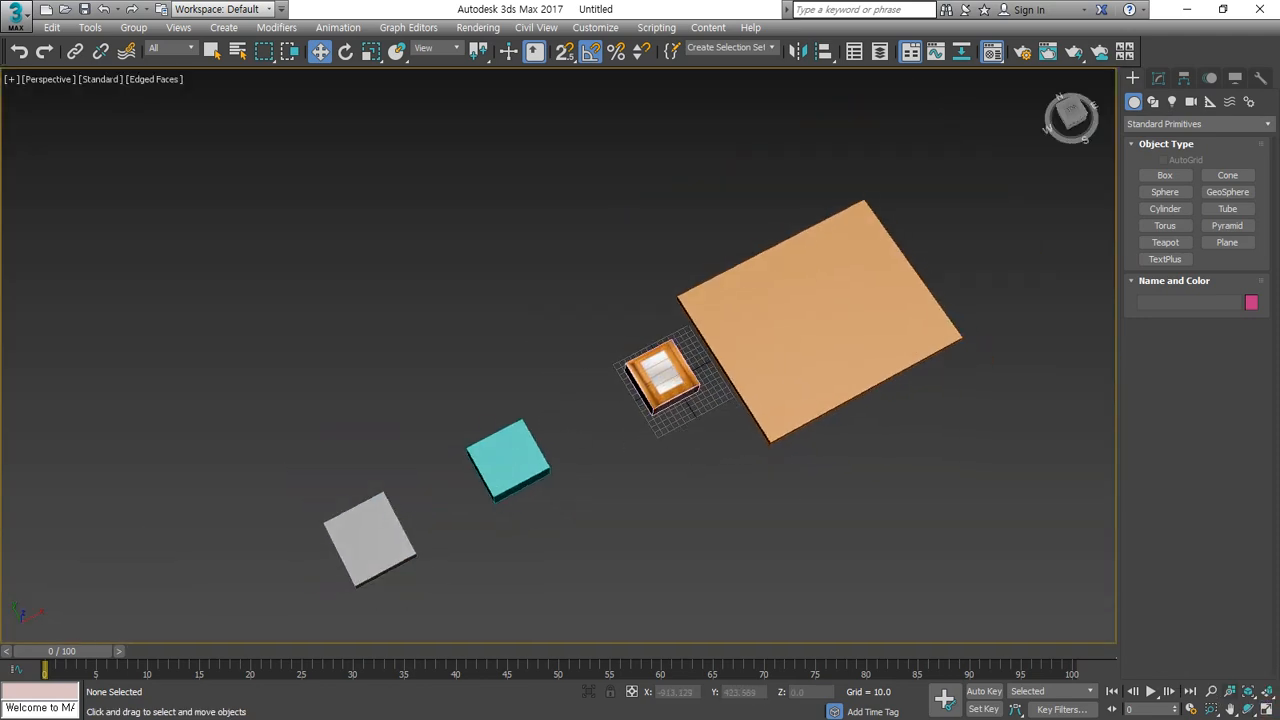
{"action": "left_click_drag", "start_coordinate": [72, 462], "coordinate": [381, 553]}
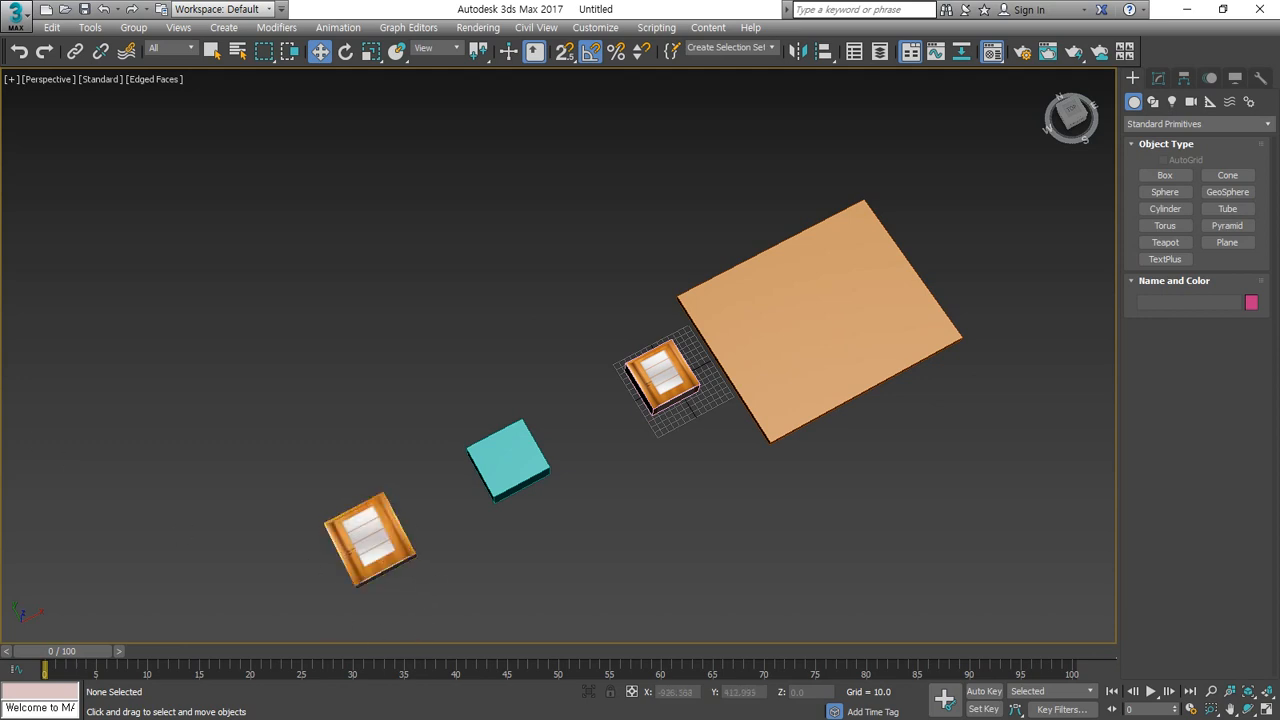
Step: Apply the door bitmap material to the turquoise box and to the large orange box
{"action": "left_click_drag", "start_coordinate": [297, 338], "coordinate": [505, 448]}
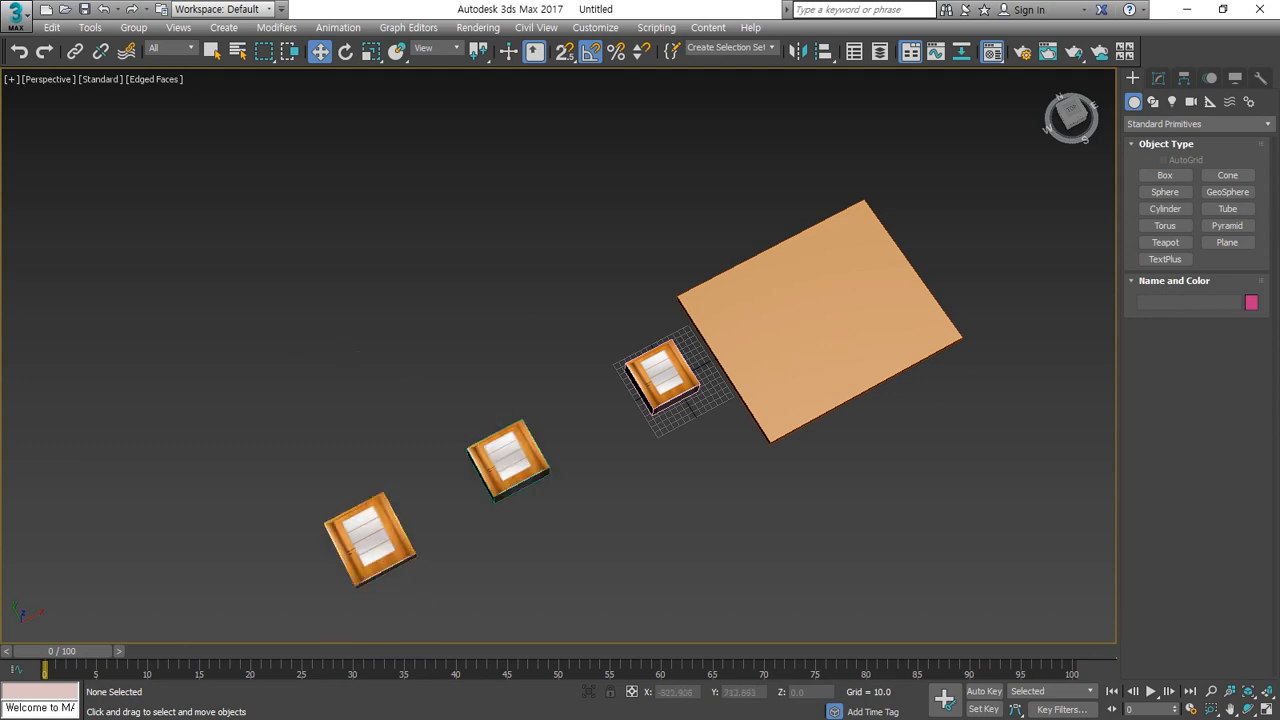
{"action": "left_click_drag", "start_coordinate": [675, 320], "coordinate": [827, 364]}
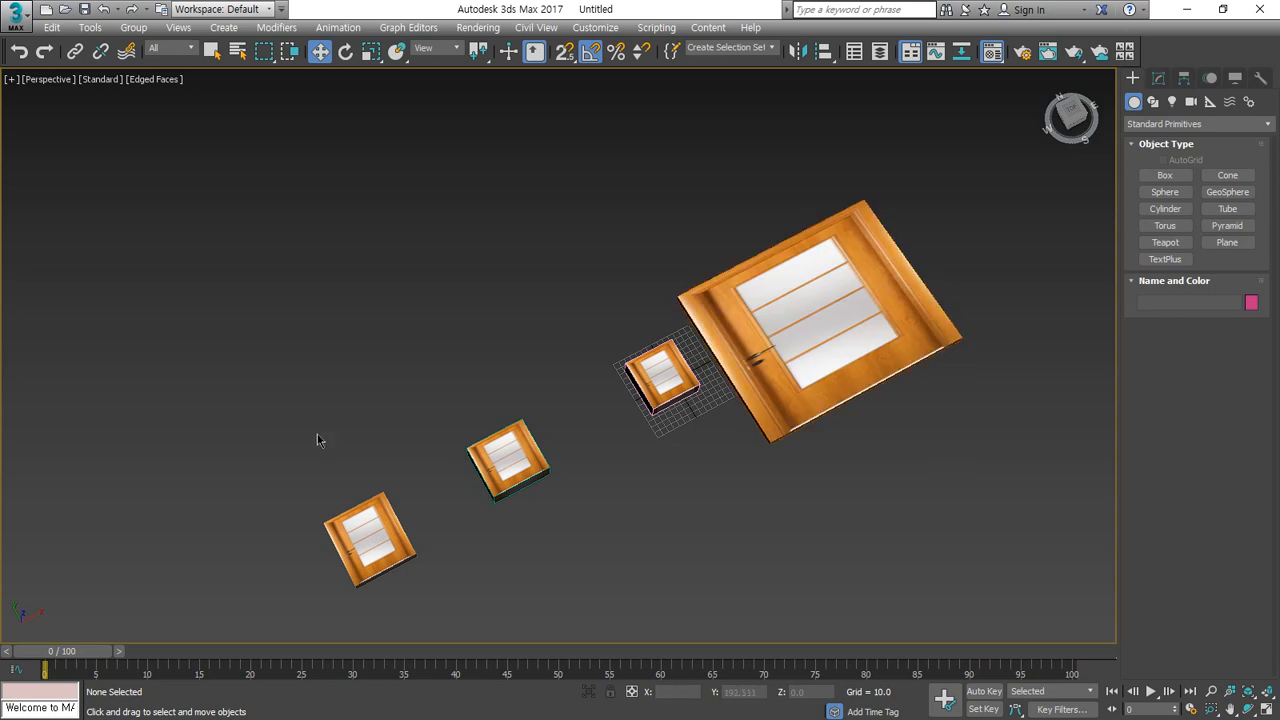
Step: Add a UVW Map modifier to the grey box at the far end of the row
{"action": "left_click", "coordinate": [357, 528]}
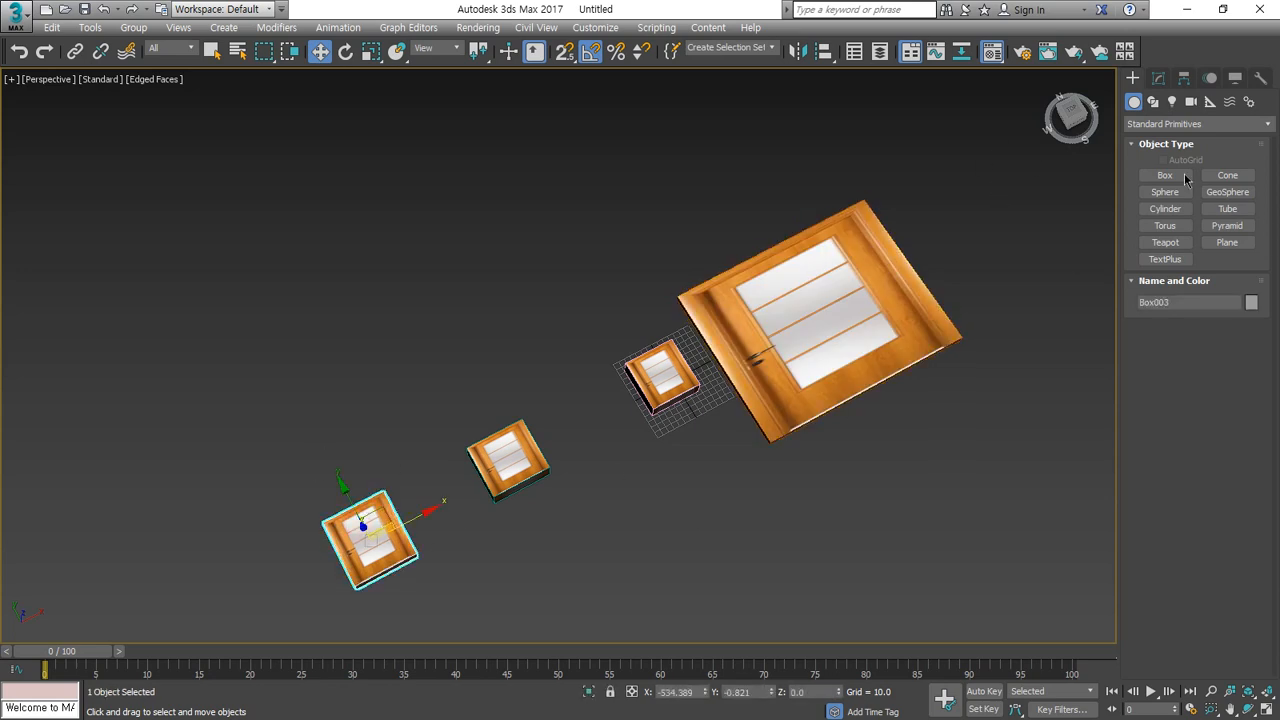
{"action": "left_click", "coordinate": [1158, 78]}
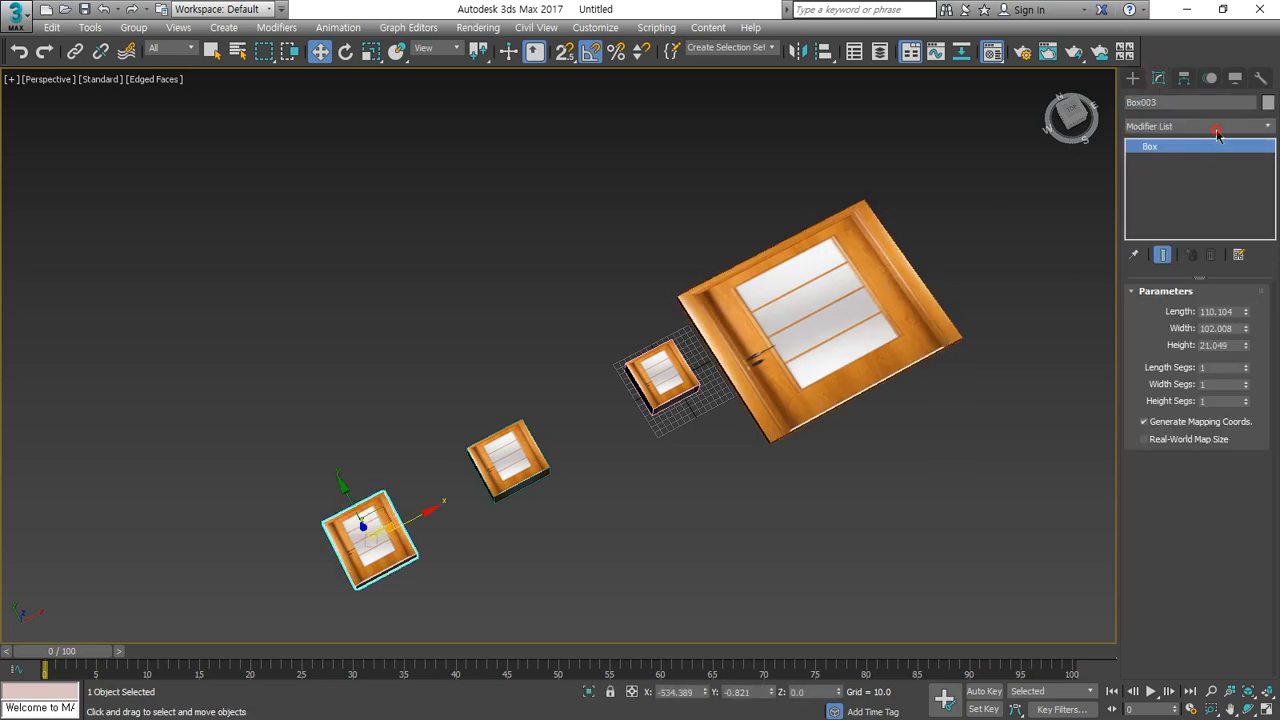
{"action": "left_click", "coordinate": [1217, 127]}
{"action": "key", "text": "u"}
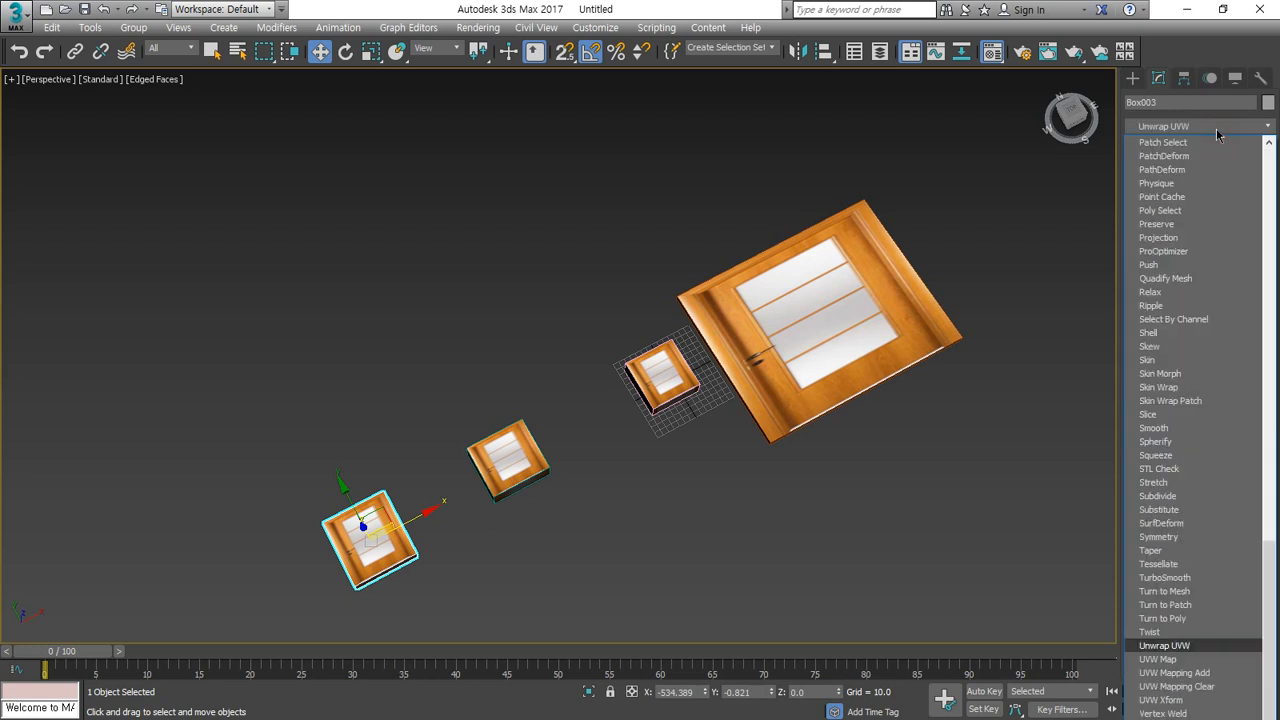
{"action": "left_click", "coordinate": [1157, 659]}
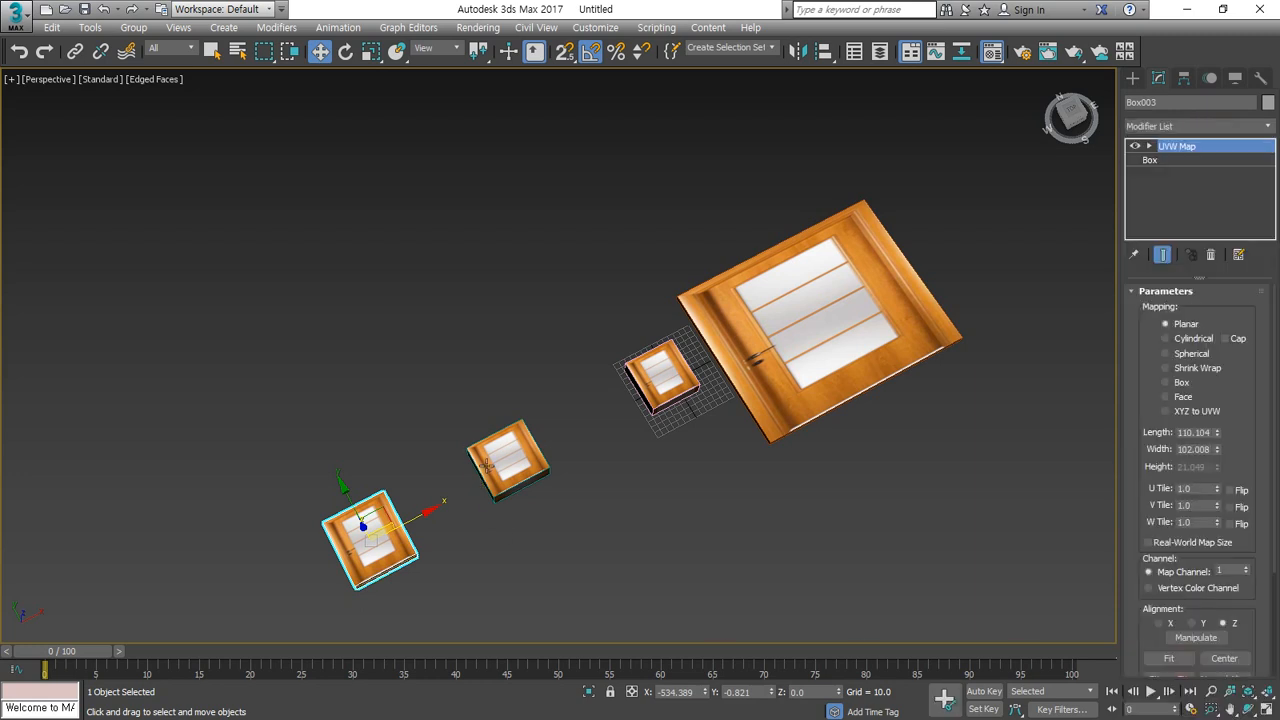
Step: Add a UVW Map modifier to the turquoise box
{"action": "left_click", "coordinate": [507, 458]}
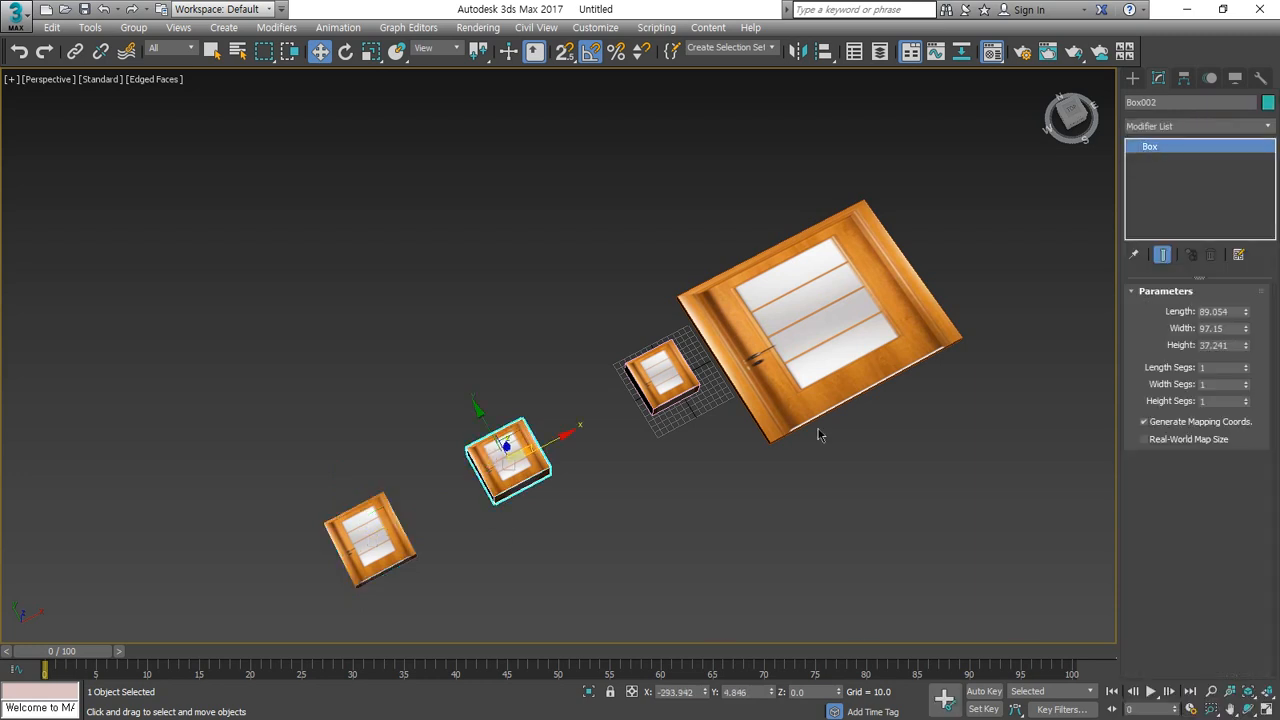
{"action": "left_click", "coordinate": [1219, 127]}
{"action": "key", "text": "u"}
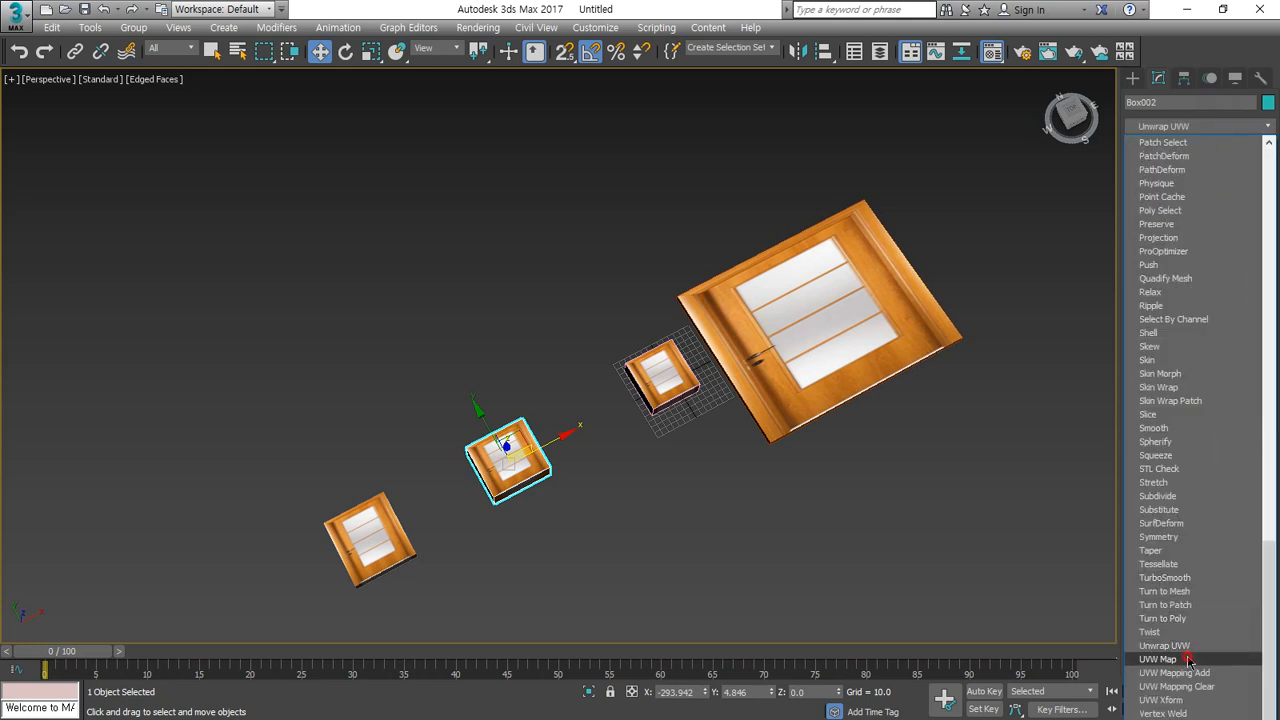
{"action": "left_click", "coordinate": [1157, 659]}
Step: Add a UVW Map modifier to the large box and resize its mapping to about 405.2 long and 326.4 wide
{"action": "left_click", "coordinate": [830, 320]}
{"action": "left_click", "coordinate": [1209, 127]}
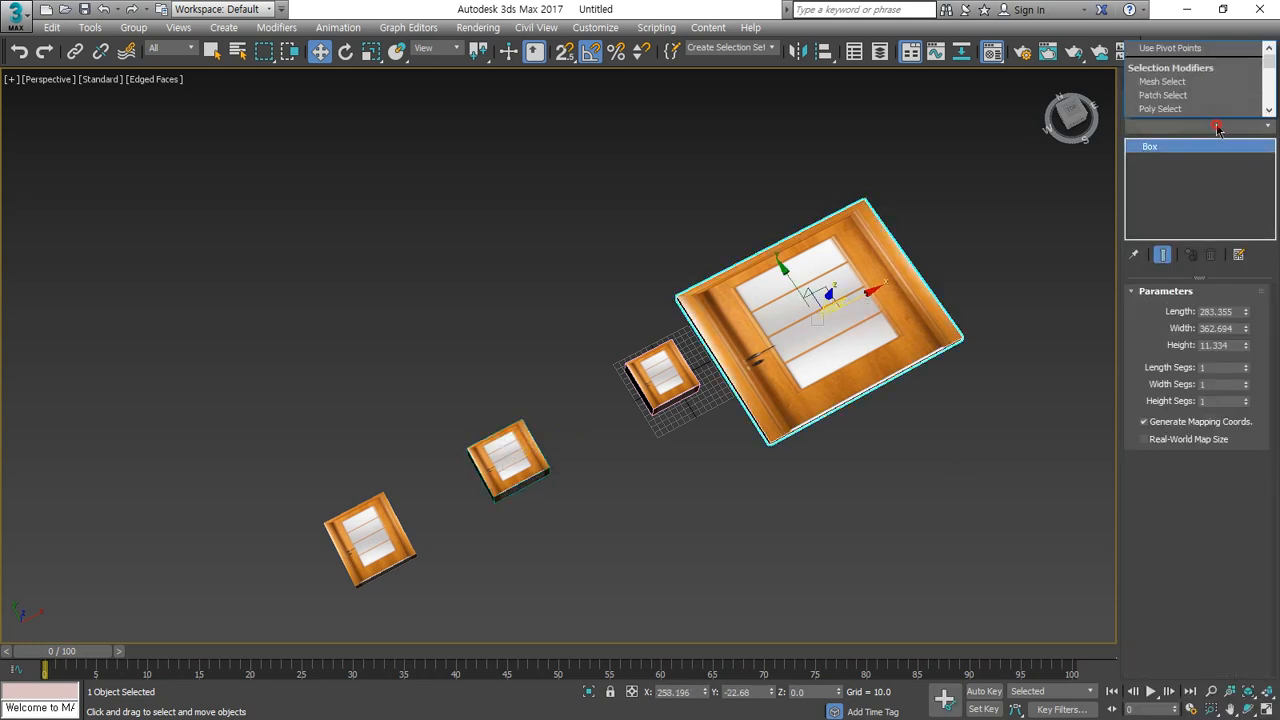
{"action": "key", "text": "u"}
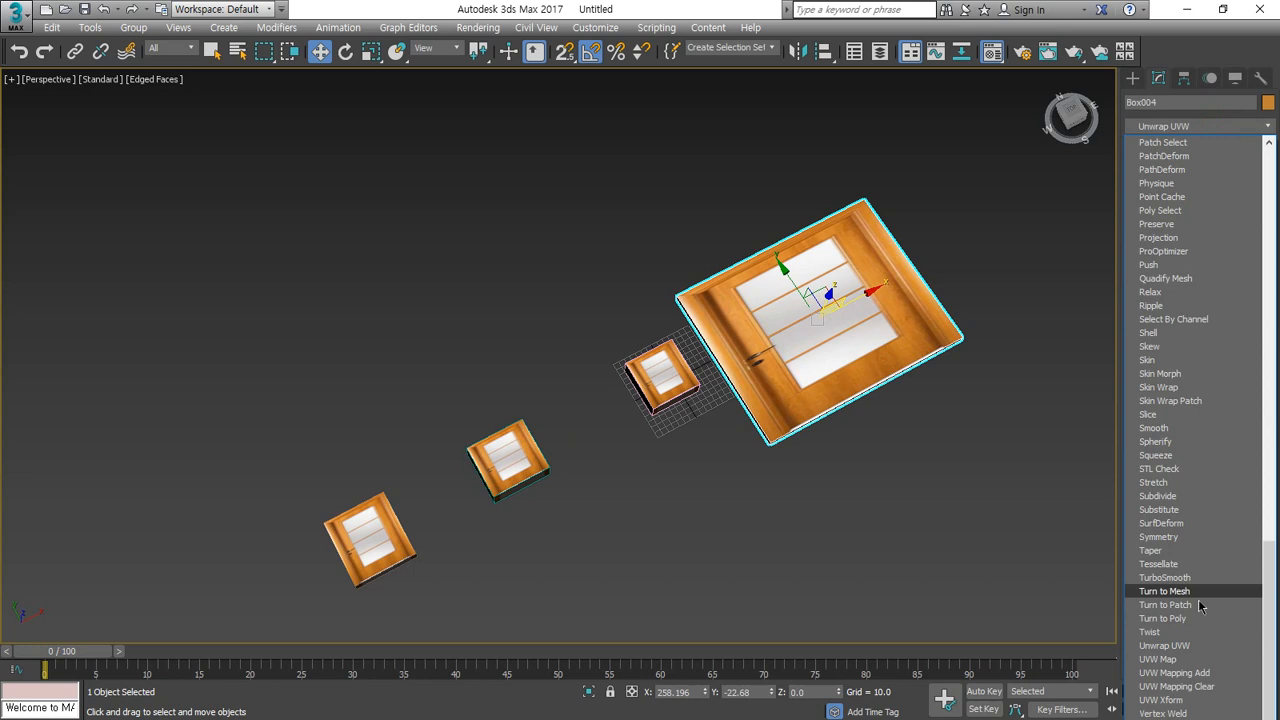
{"action": "left_click", "coordinate": [1158, 659]}
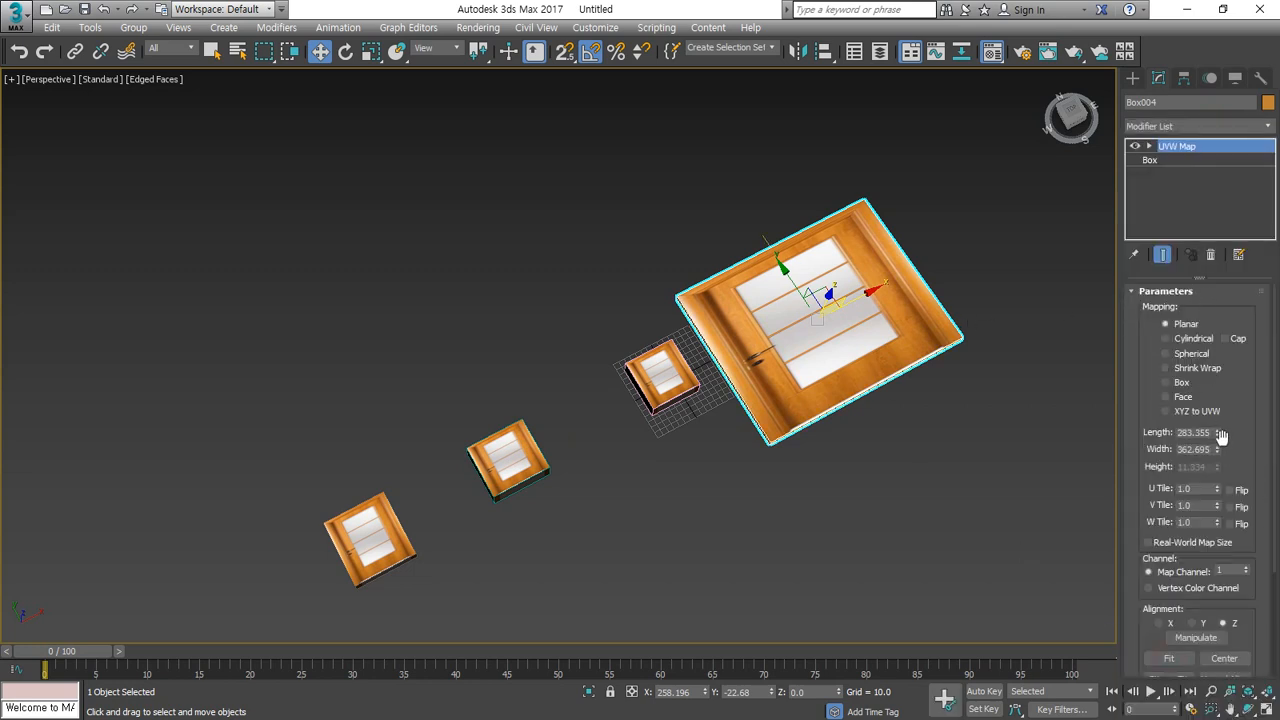
{"action": "mouse_move", "coordinate": [1221, 437]}
{"action": "left_mouse_down"}
{"action": "mouse_move", "coordinate": [1218, 426]}
{"action": "mouse_move", "coordinate": [1208, 436]}
{"action": "mouse_move", "coordinate": [1218, 480]}
{"action": "mouse_move", "coordinate": [1219, 414]}
{"action": "left_mouse_up"}
Step: Set the turquoise box's mapping length to about 265.4 and the grey box's mapping to about 163 long and 59.2 wide
{"action": "left_click", "coordinate": [528, 444]}
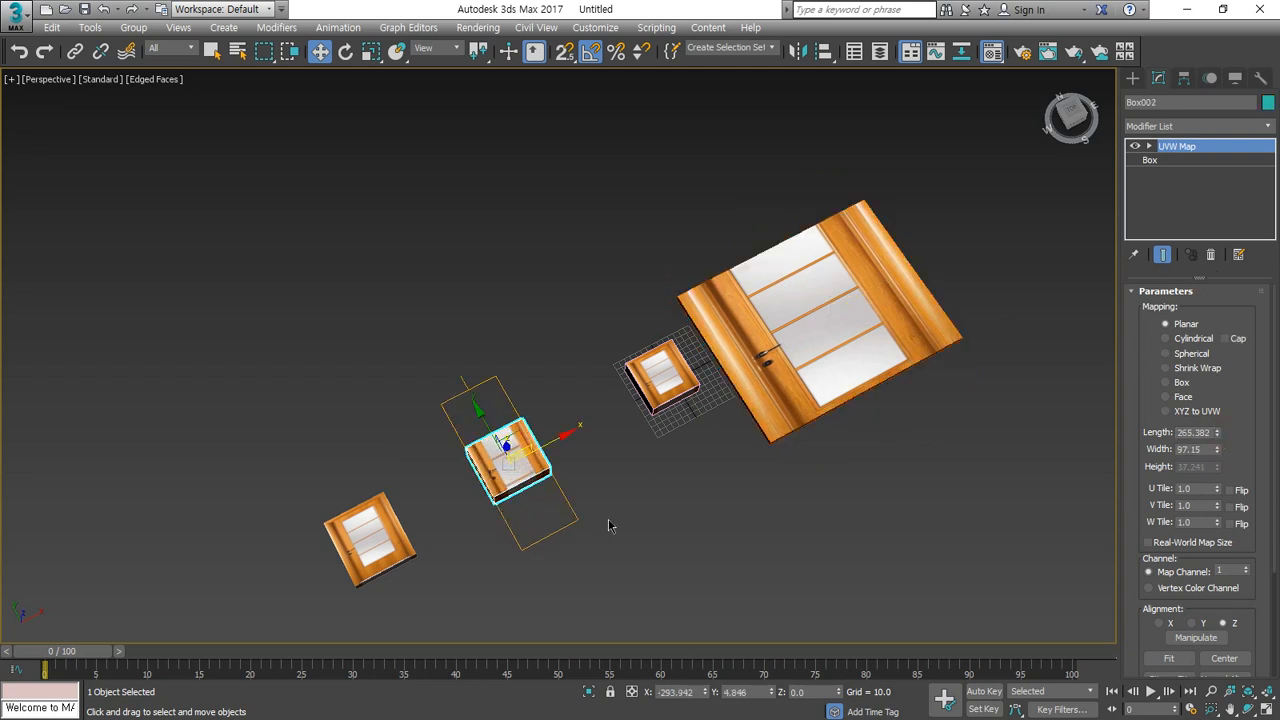
{"action": "left_click", "coordinate": [368, 537]}
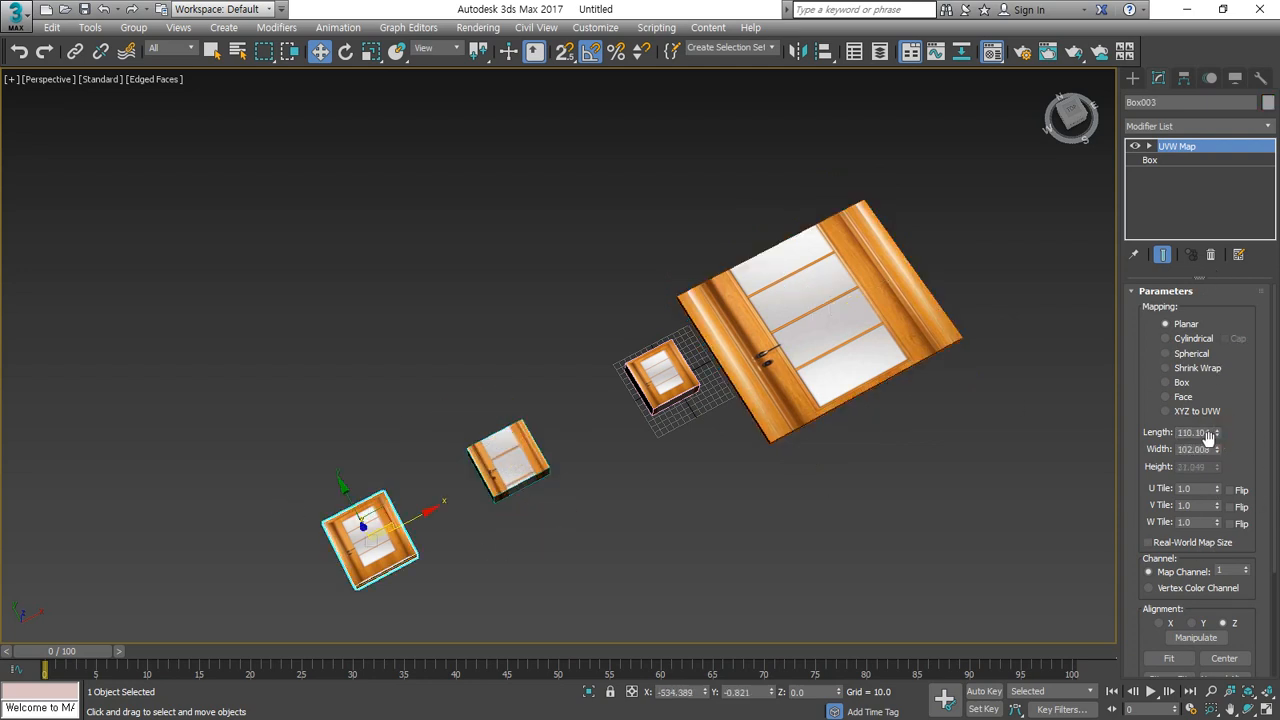
{"action": "left_click_drag", "start_coordinate": [1218, 413], "coordinate": [1219, 395]}
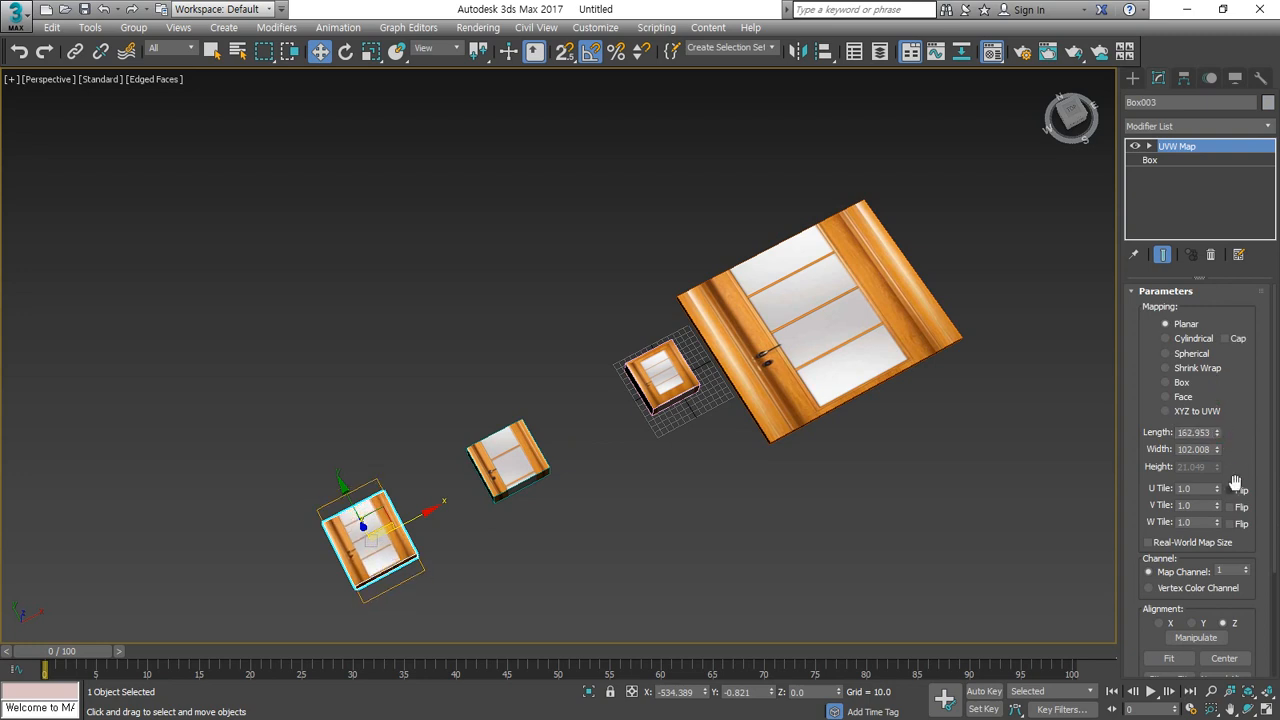
{"action": "left_click_drag", "start_coordinate": [1218, 454], "coordinate": [1220, 487]}
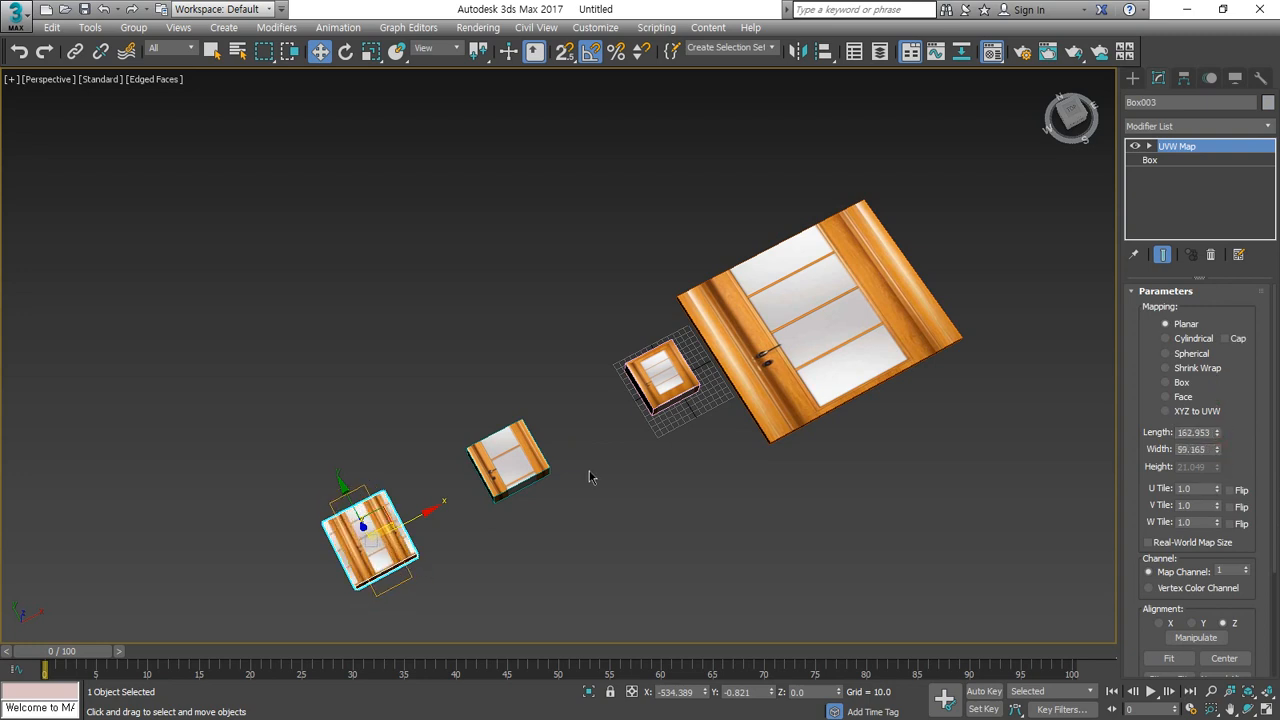
Step: Select the four boxes one after another to compare their UVW mapping gizmos, ending on the small first box
{"action": "left_click", "coordinate": [680, 516]}
{"action": "left_click", "coordinate": [497, 478]}
{"action": "left_click", "coordinate": [654, 400]}
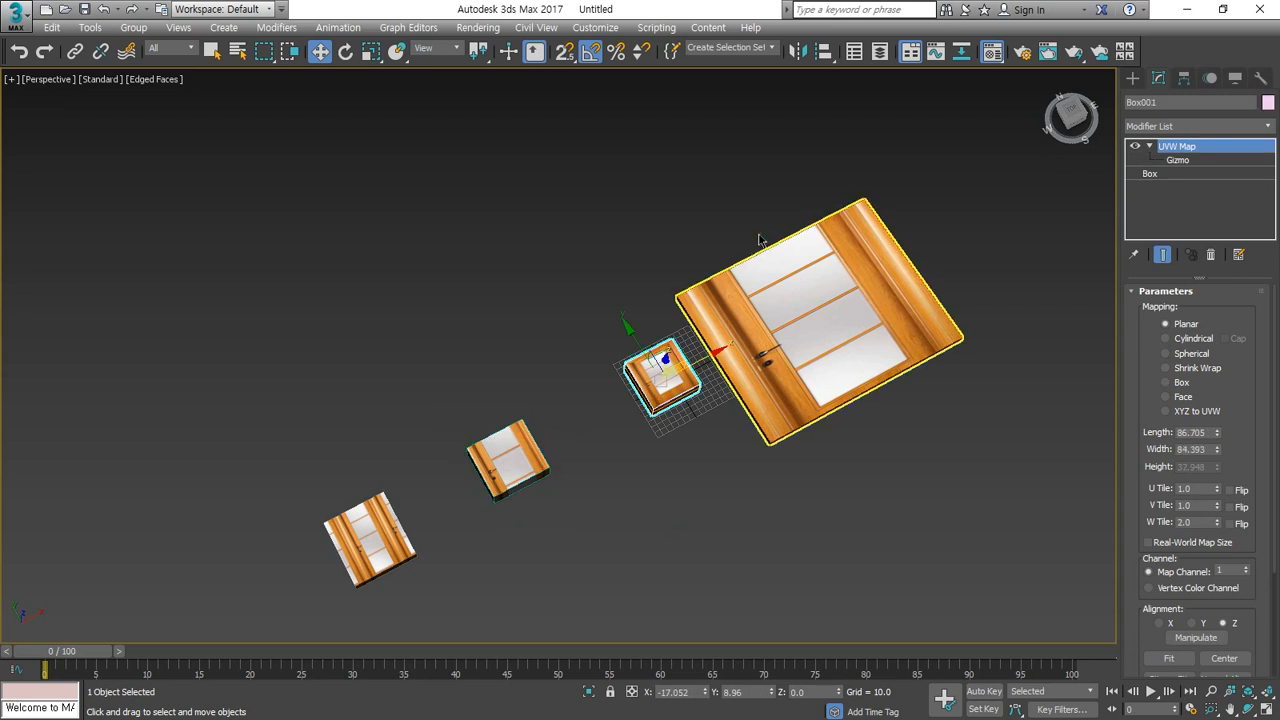
{"action": "left_click_drag", "start_coordinate": [757, 232], "coordinate": [334, 597]}
{"action": "left_click", "coordinate": [370, 540]}
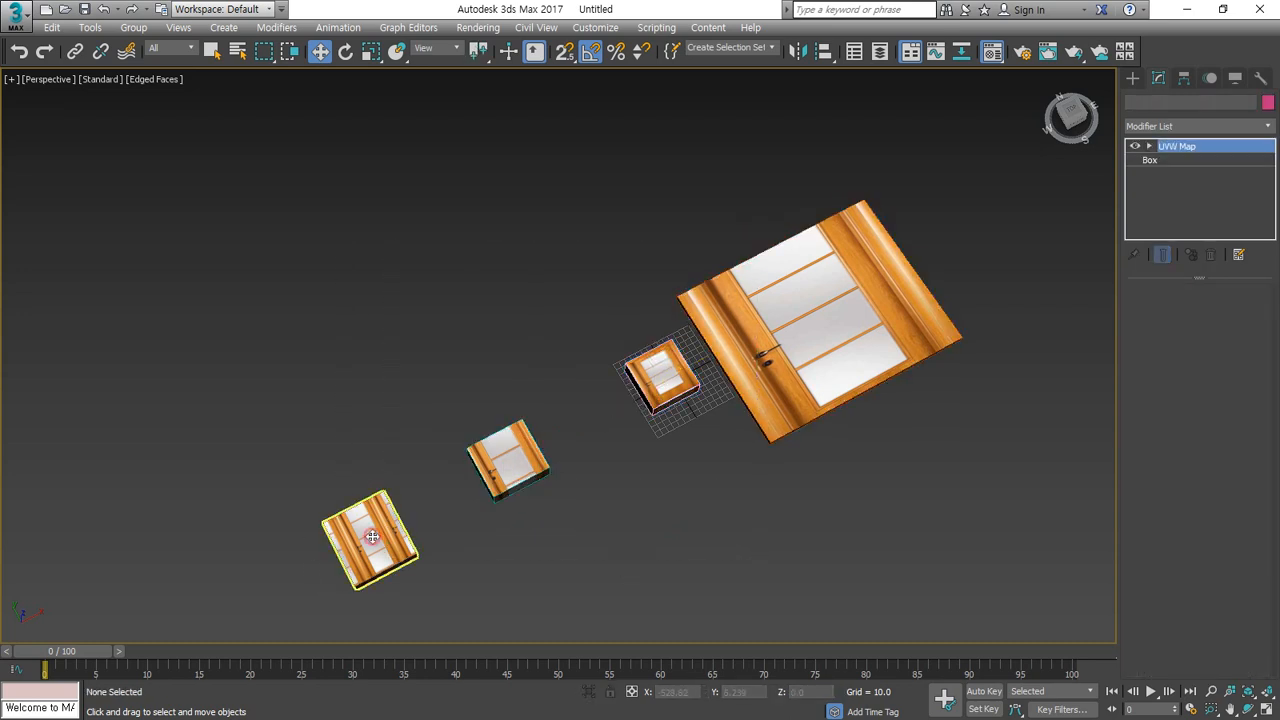
{"action": "left_click", "coordinate": [507, 460]}
{"action": "left_click", "coordinate": [662, 378]}
{"action": "left_click", "coordinate": [785, 417]}
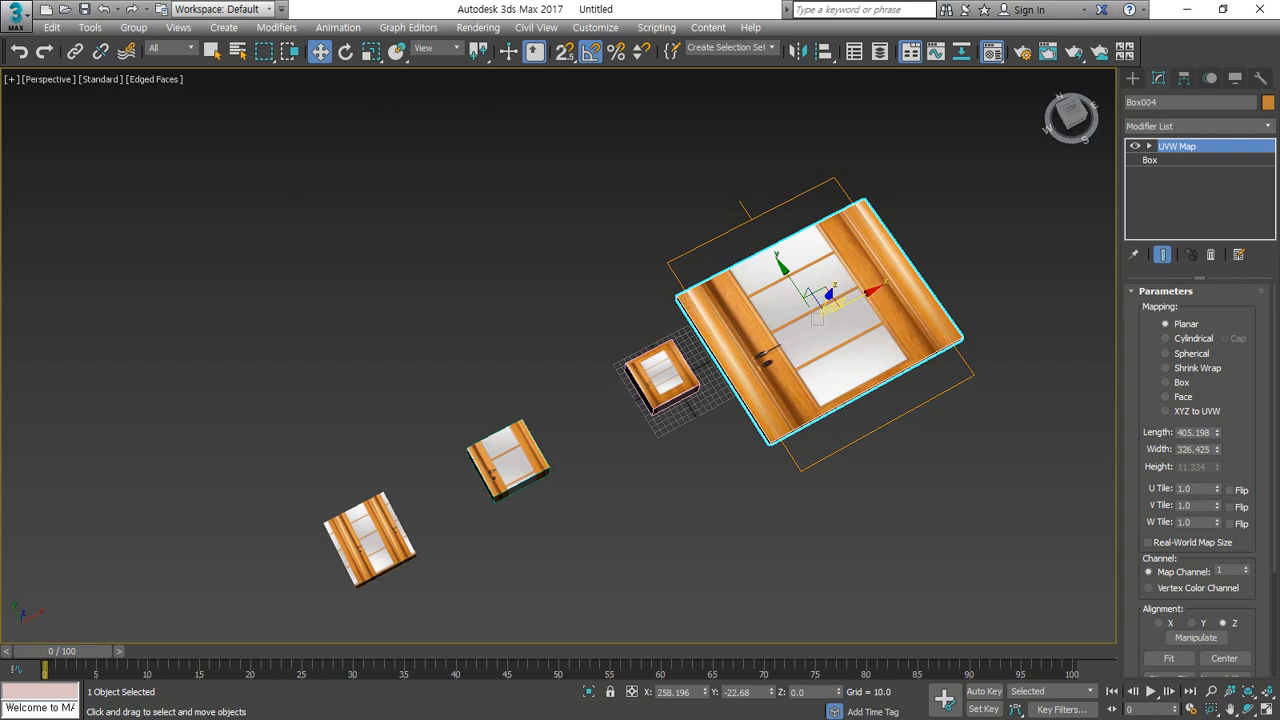
{"action": "left_click", "coordinate": [650, 388]}
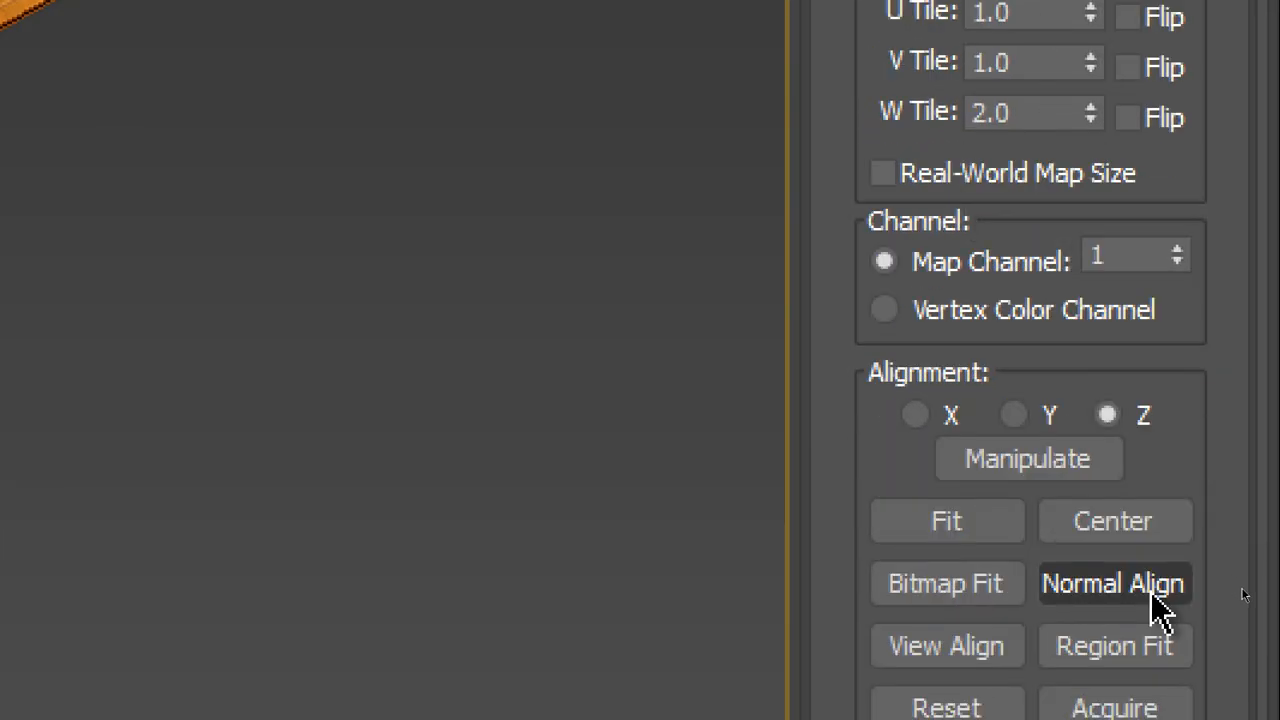
{"action": "left_click", "coordinate": [1137, 540]}
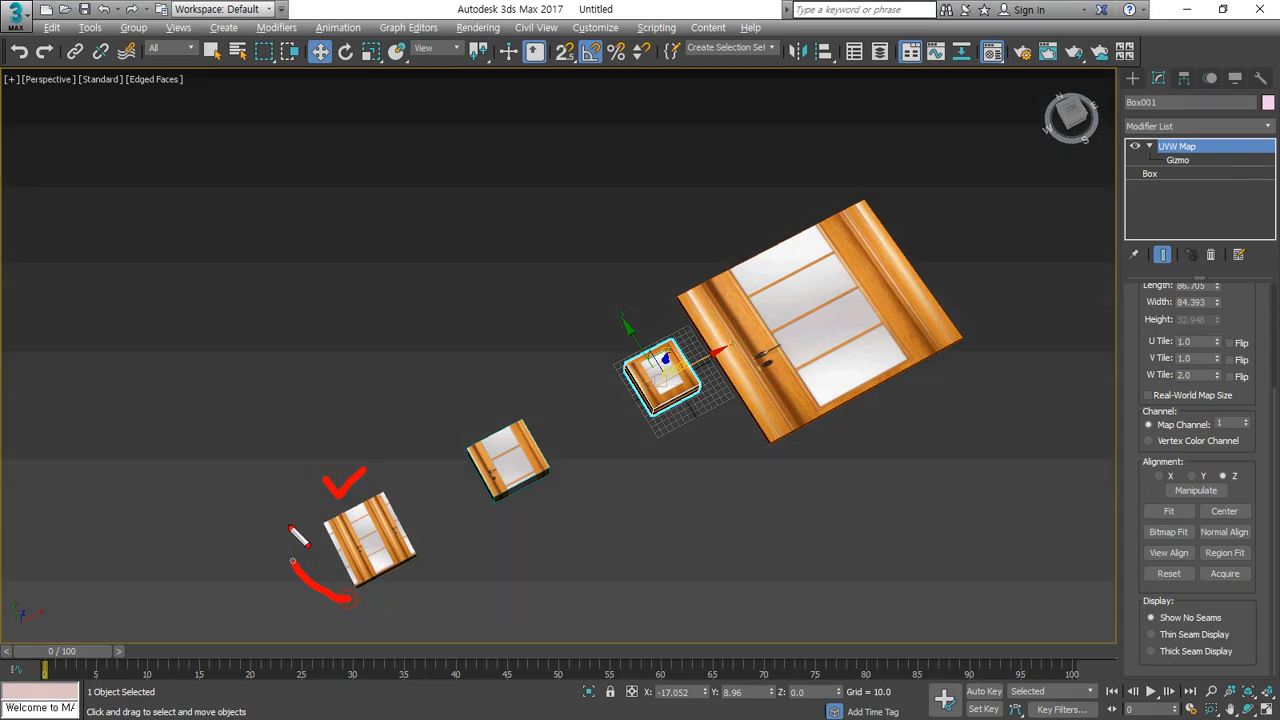
{"action": "mouse_move", "coordinate": [345, 482]}
{"action": "left_mouse_down"}
{"action": "mouse_move", "coordinate": [514, 324]}
{"action": "mouse_move", "coordinate": [600, 338]}
{"action": "mouse_move", "coordinate": [584, 338]}
{"action": "left_mouse_up"}
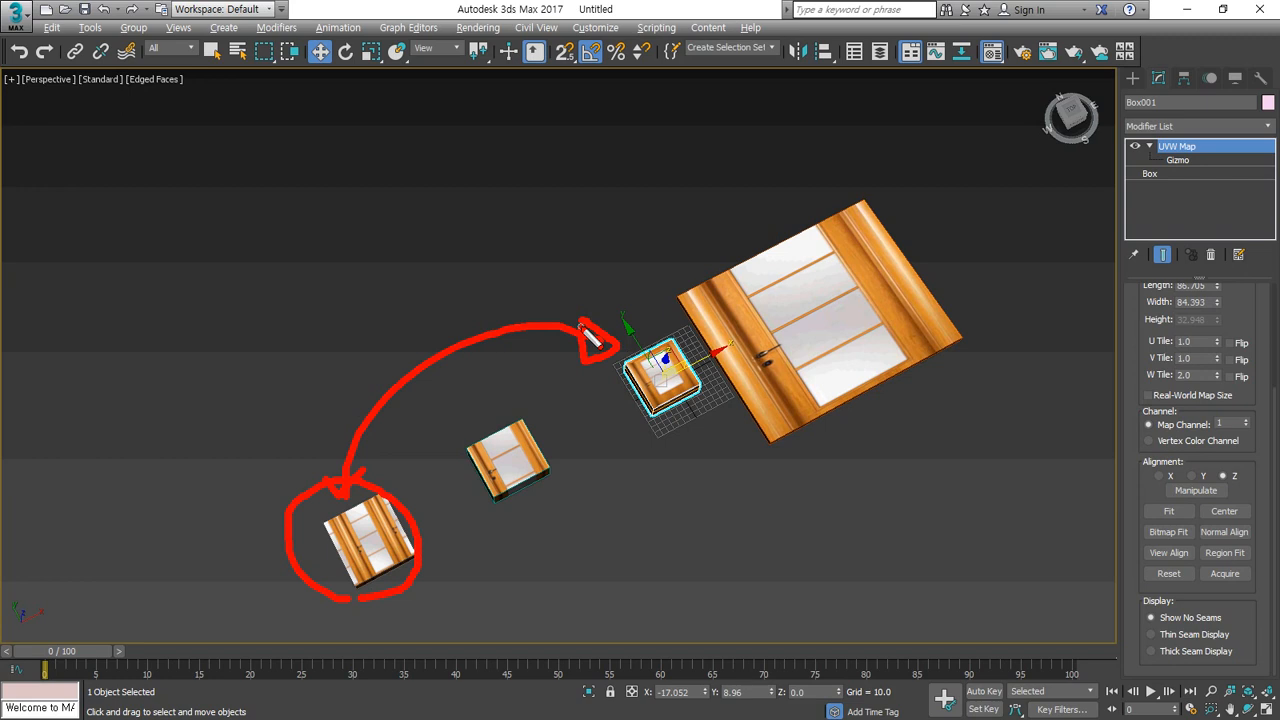
{"action": "key", "text": "Escape"}
{"action": "left_click", "coordinate": [378, 514]}
{"action": "key", "text": "ctrl+2"}
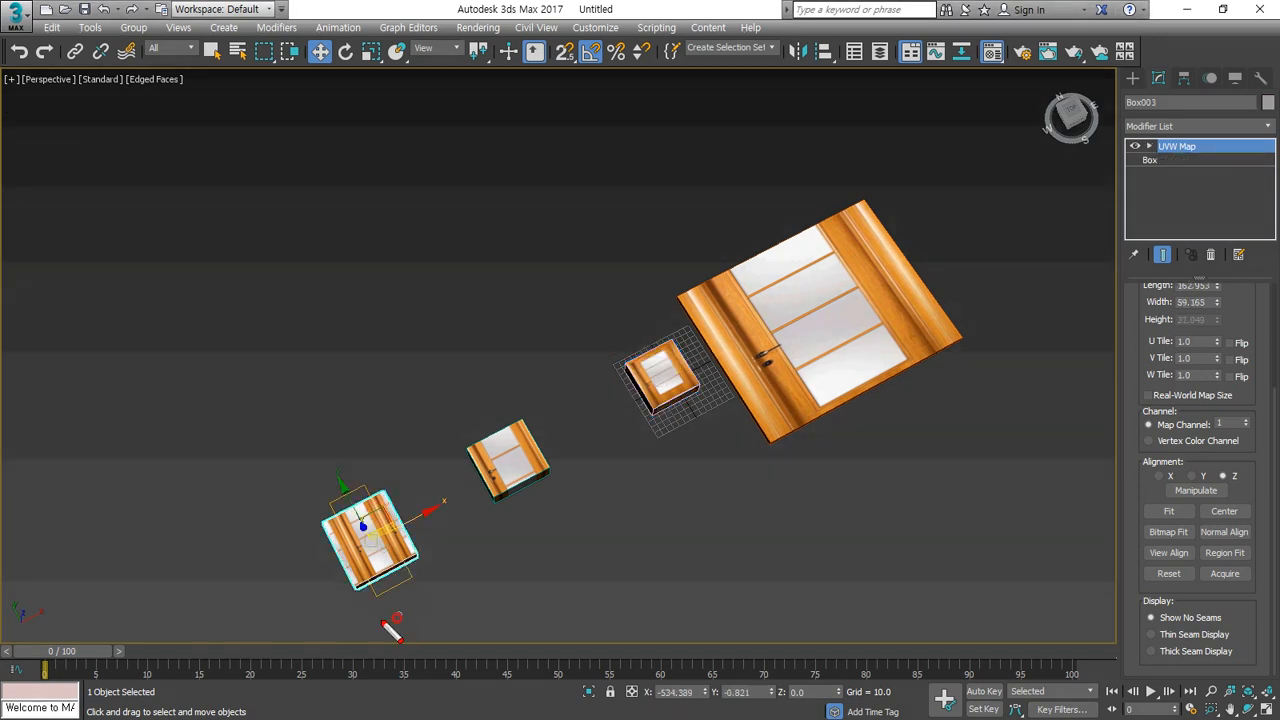
{"action": "mouse_move", "coordinate": [397, 618]}
{"action": "left_mouse_down"}
{"action": "mouse_move", "coordinate": [338, 468]}
{"action": "mouse_move", "coordinate": [402, 632]}
{"action": "left_mouse_up"}
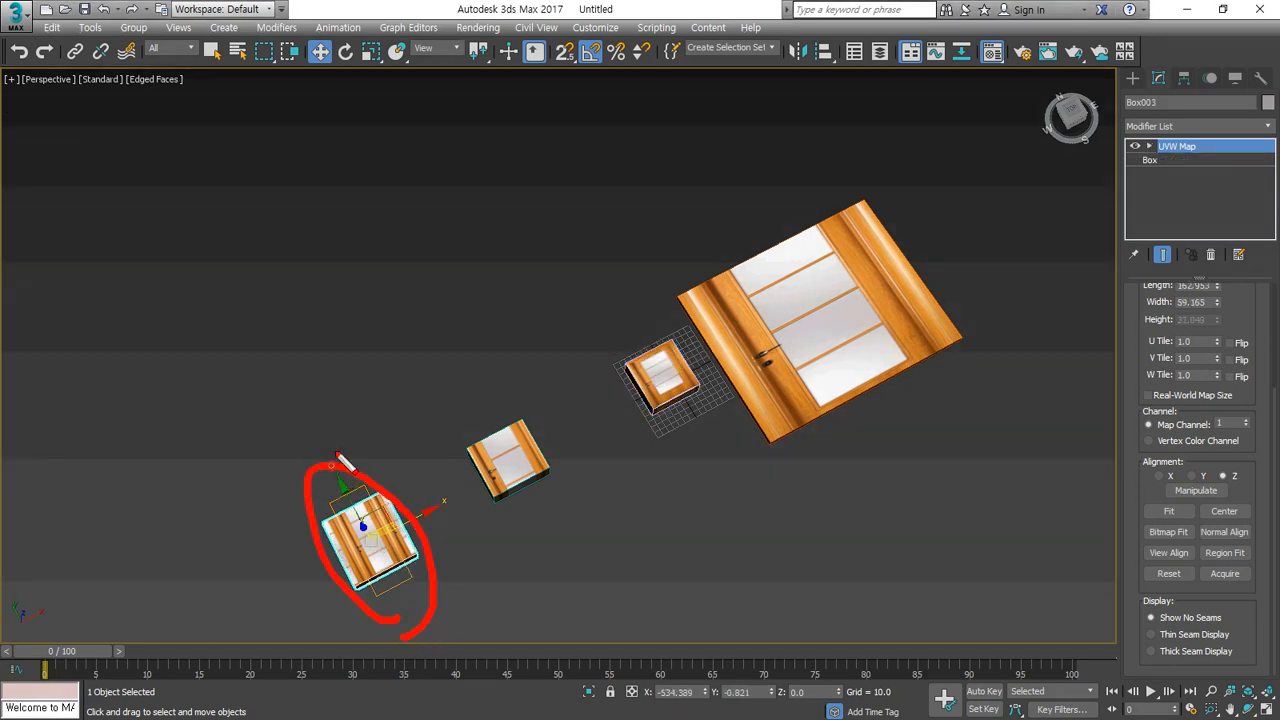
{"action": "mouse_move", "coordinate": [334, 460]}
{"action": "left_mouse_down"}
{"action": "mouse_move", "coordinate": [586, 347]}
{"action": "mouse_move", "coordinate": [608, 359]}
{"action": "mouse_move", "coordinate": [573, 313]}
{"action": "left_mouse_up"}
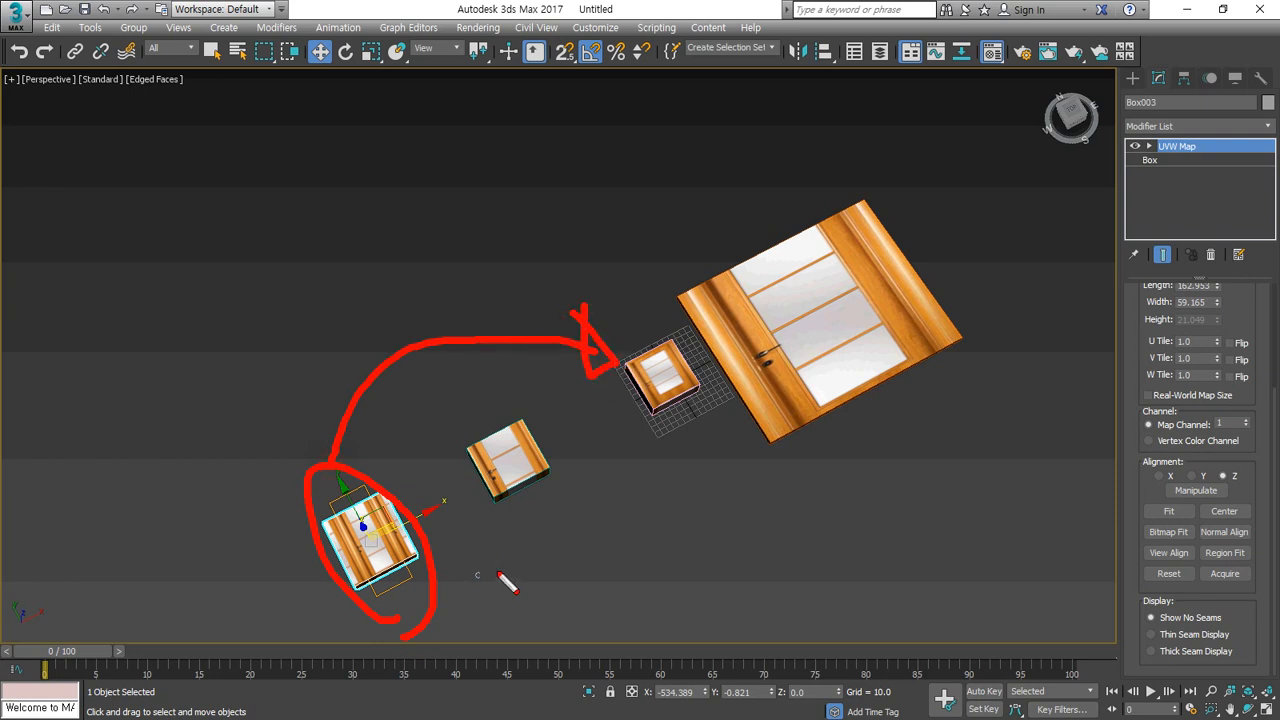
{"action": "key", "text": "Escape"}
Step: Acquire the grey box's UVW mapping for the small first box using the Acquire Relative option
{"action": "left_click", "coordinate": [654, 373]}
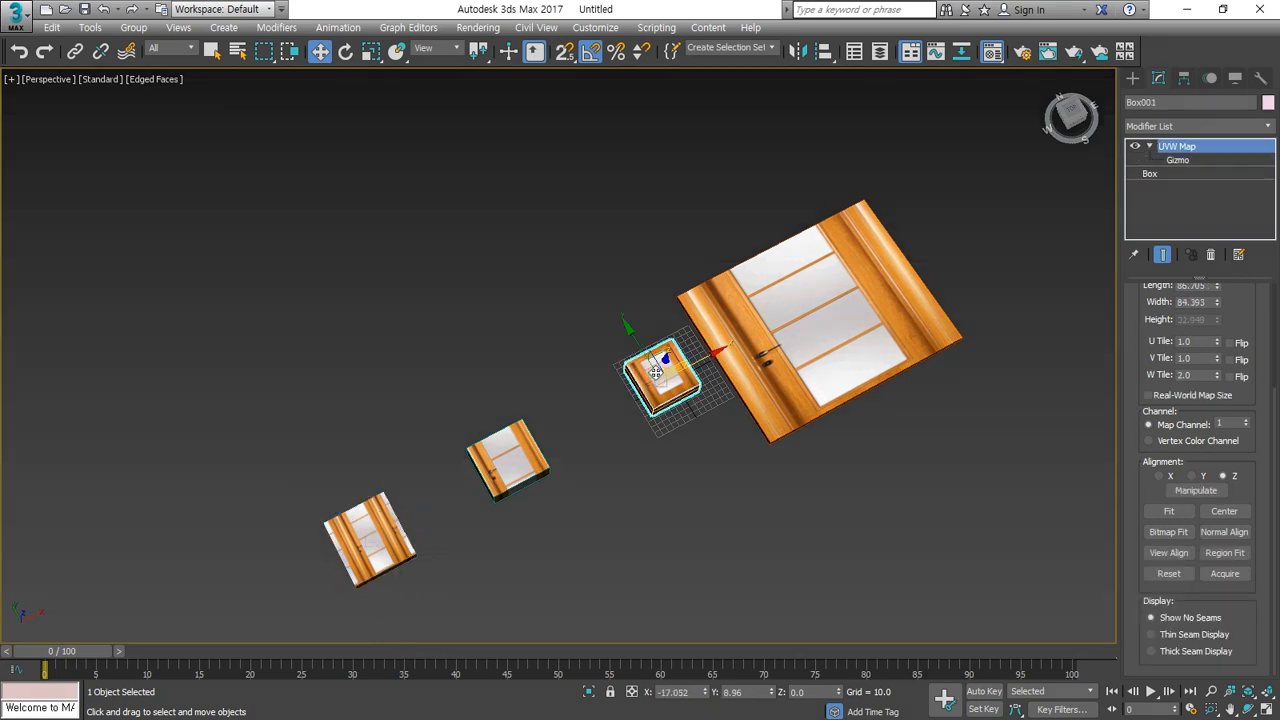
{"action": "left_click", "coordinate": [1225, 574]}
{"action": "left_click", "coordinate": [362, 514]}
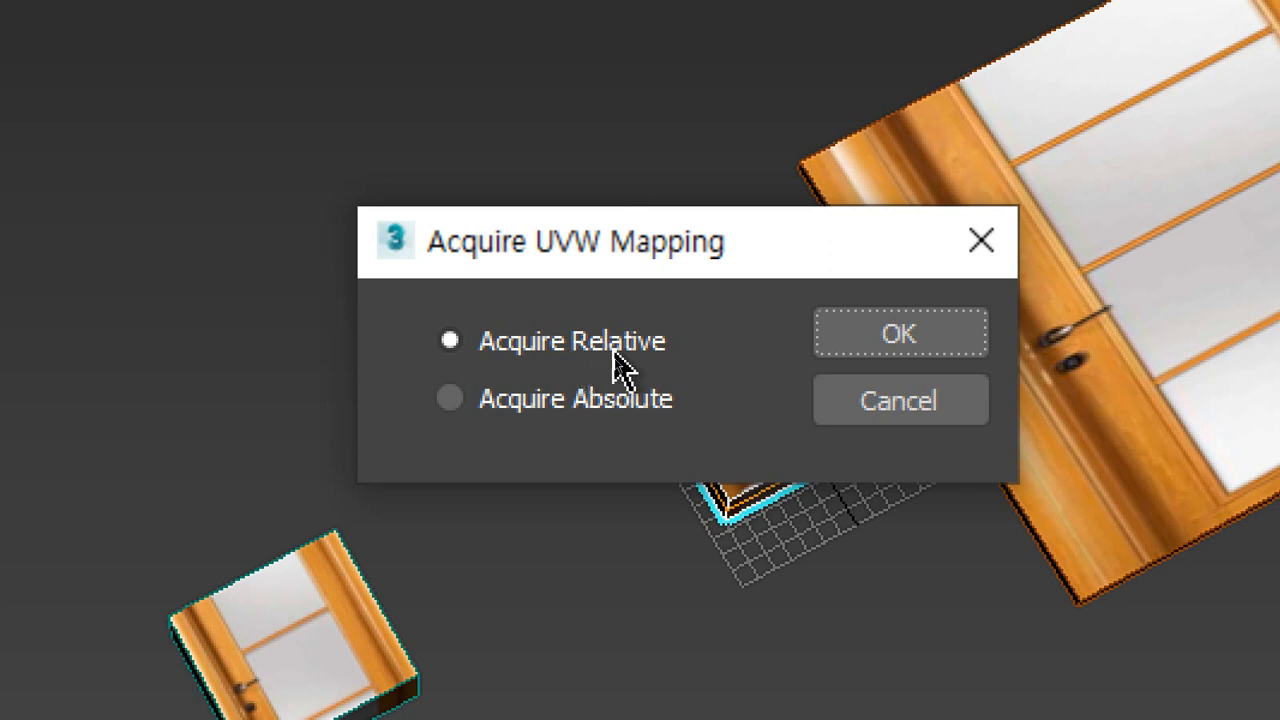
{"action": "left_click", "coordinate": [507, 412]}
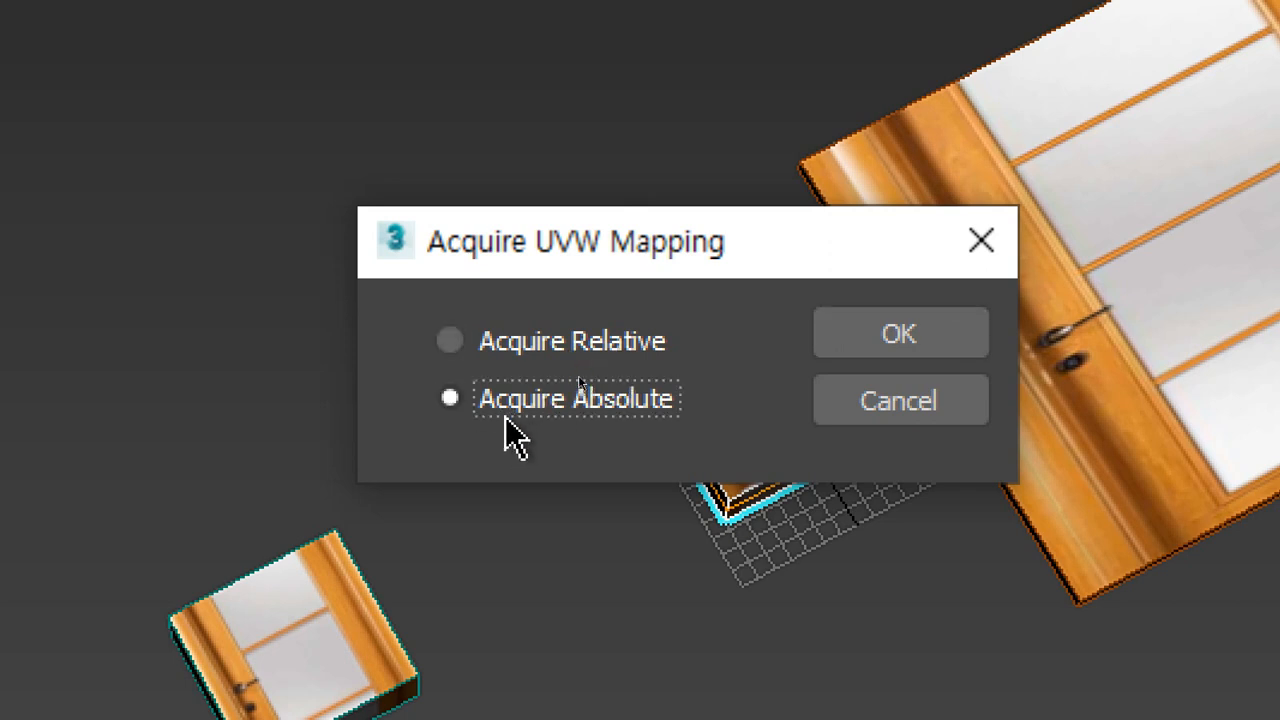
{"action": "left_click", "coordinate": [512, 346]}
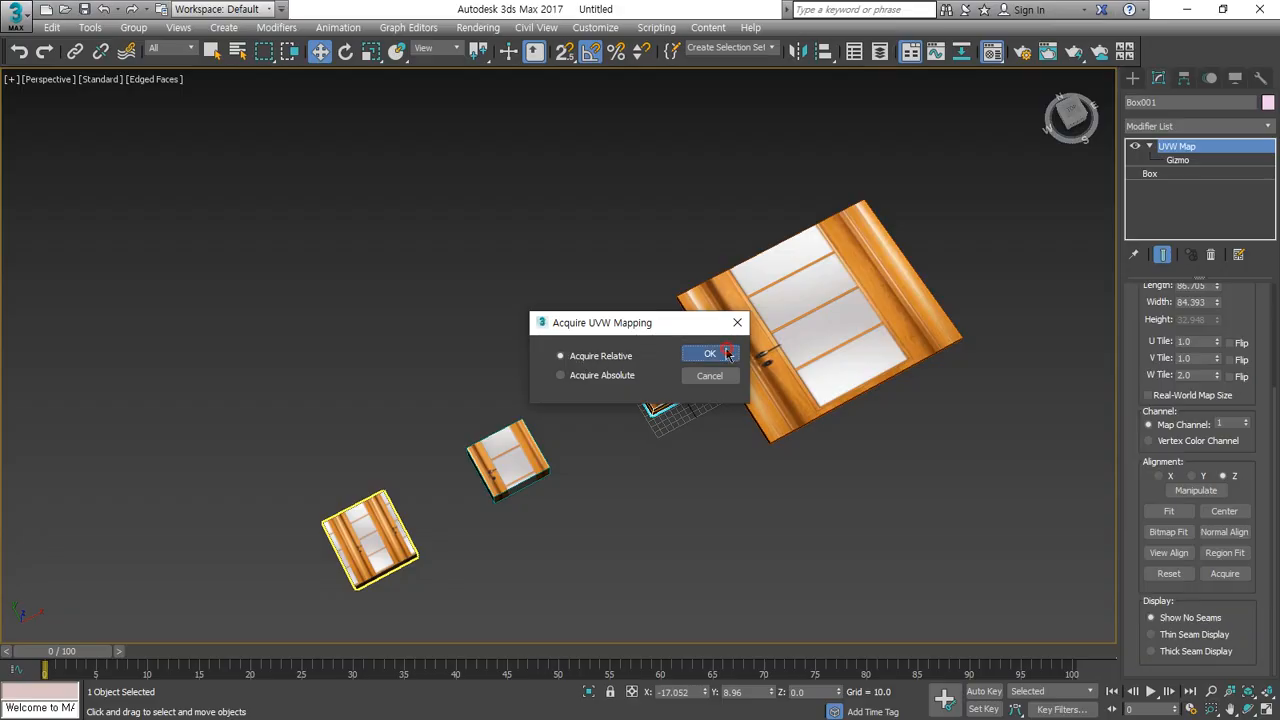
{"action": "left_click", "coordinate": [899, 333]}
Step: Select the grey box and the small first box in turn to compare their mapping gizmos
{"action": "key", "text": "ctrl+2"}
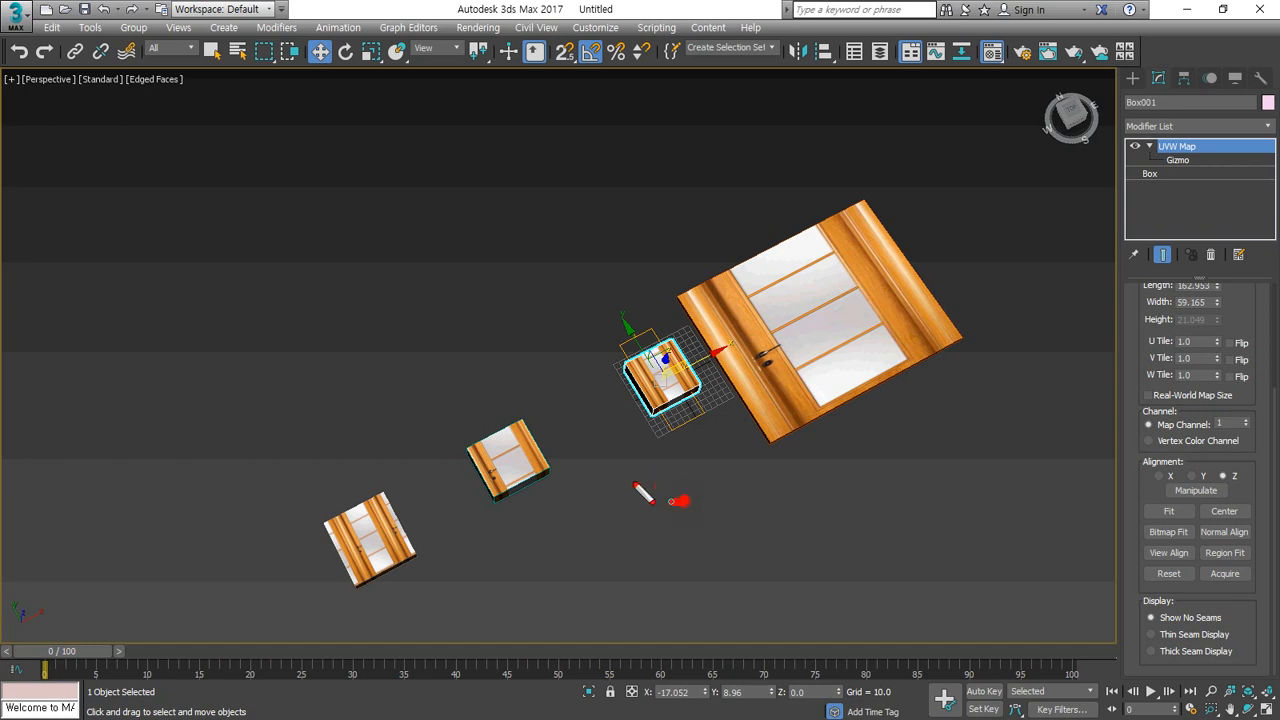
{"action": "left_click_drag", "start_coordinate": [686, 500], "coordinate": [766, 420]}
{"action": "left_click_drag", "start_coordinate": [743, 469], "coordinate": [726, 488]}
{"action": "key", "text": "Escape"}
{"action": "left_click", "coordinate": [350, 560]}
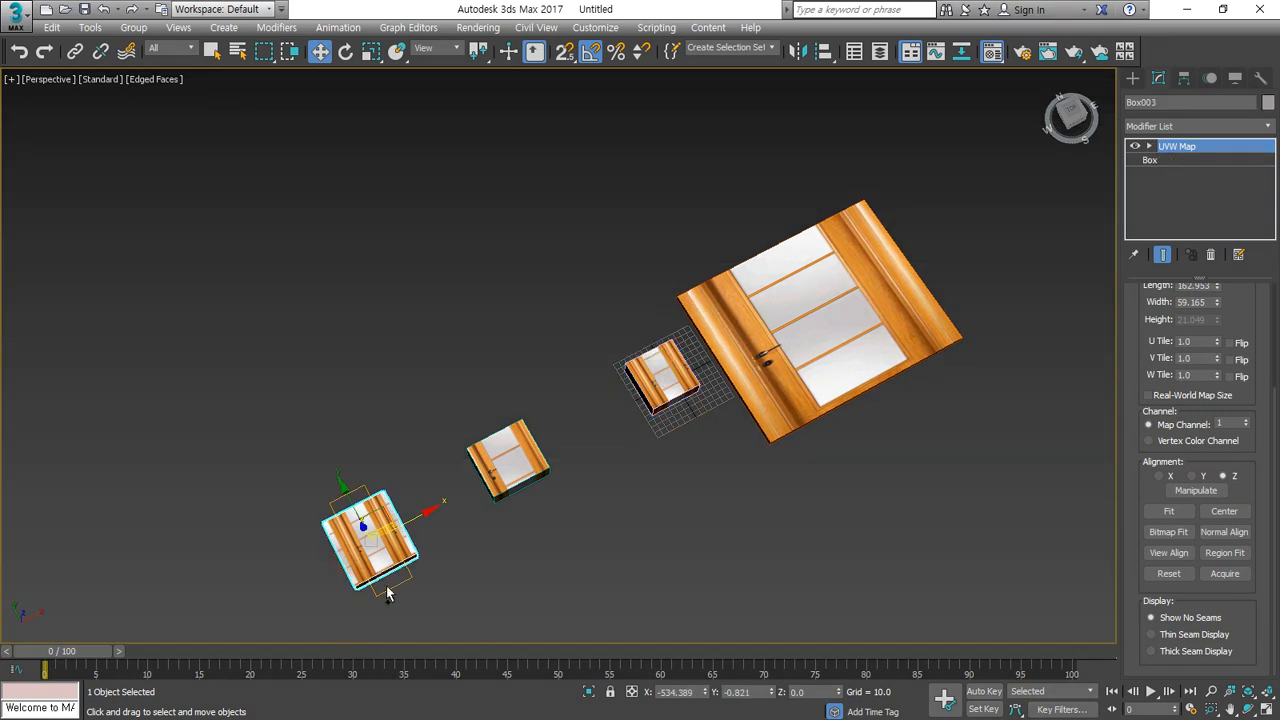
{"action": "key", "text": "ctrl+2"}
{"action": "mouse_move", "coordinate": [411, 613]}
{"action": "left_mouse_down"}
{"action": "mouse_move", "coordinate": [336, 568]}
{"action": "mouse_move", "coordinate": [418, 610]}
{"action": "left_mouse_up"}
{"action": "key", "text": "Escape"}
{"action": "left_click", "coordinate": [662, 378]}
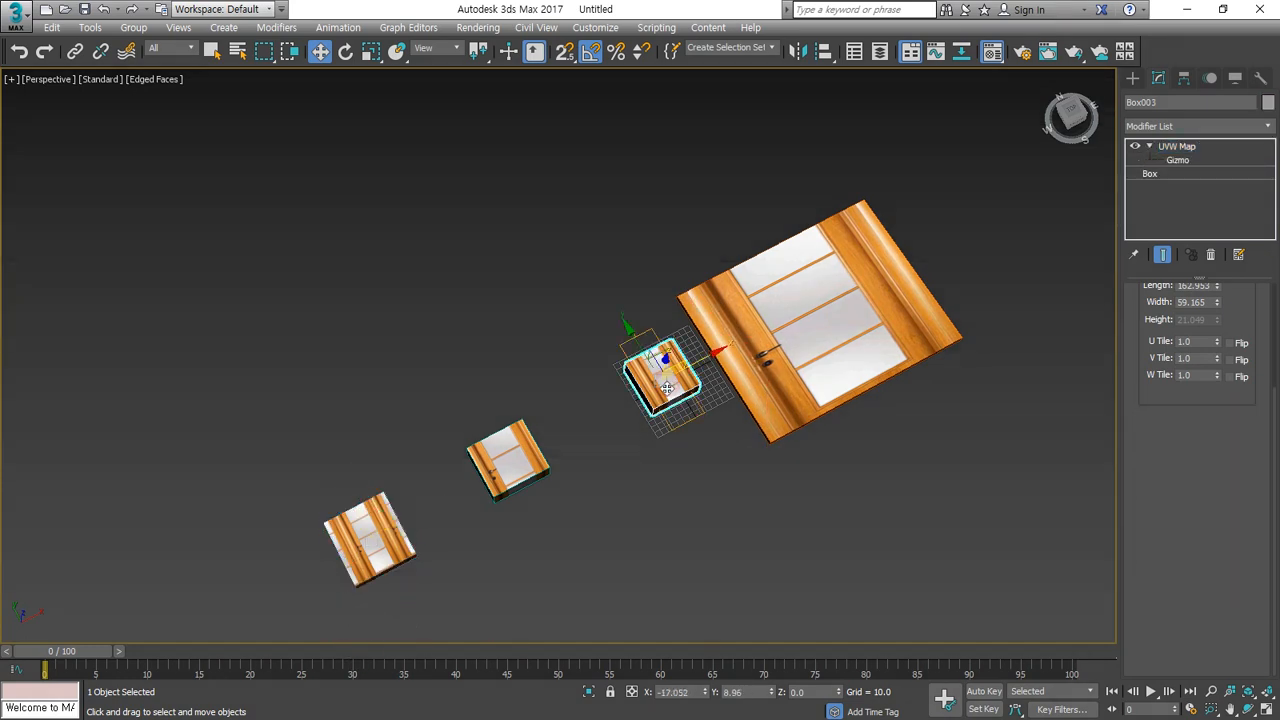
{"action": "key", "text": "ctrl+2"}
{"action": "mouse_move", "coordinate": [661, 456]}
{"action": "left_mouse_down"}
{"action": "mouse_move", "coordinate": [705, 312]}
{"action": "mouse_move", "coordinate": [711, 440]}
{"action": "left_mouse_up"}
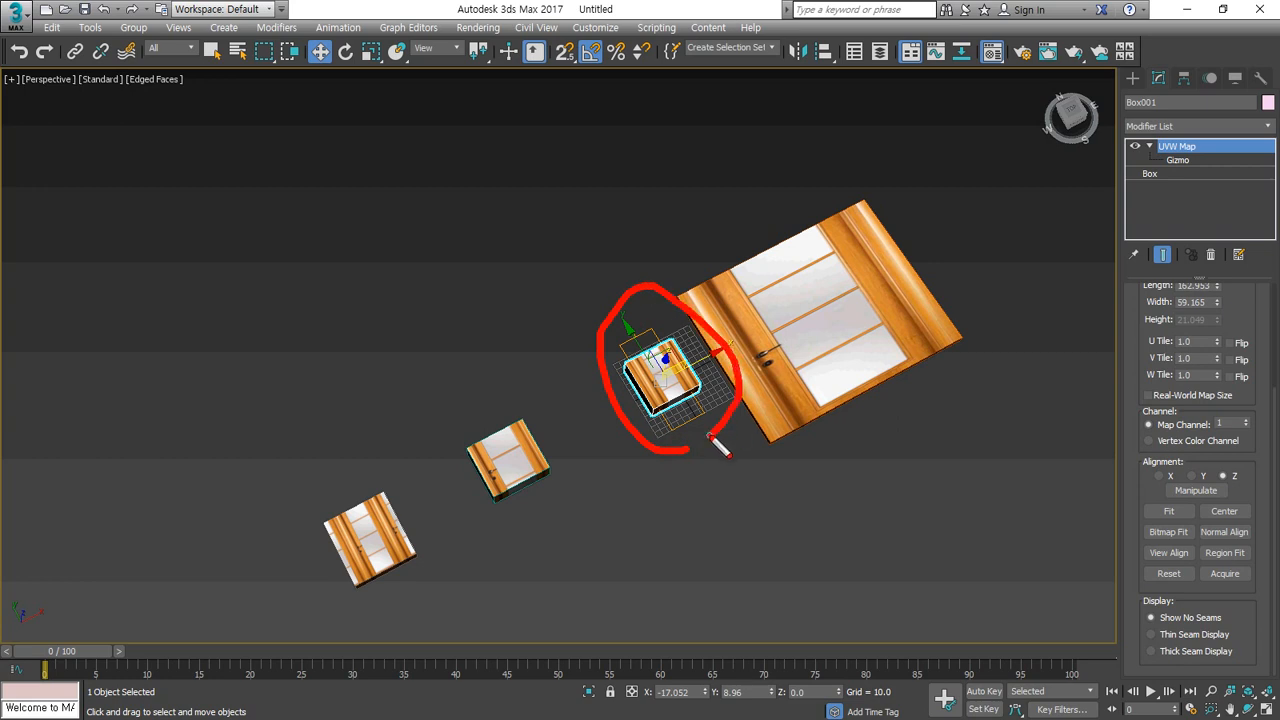
{"action": "key", "text": "Escape"}
{"action": "key", "text": "ctrl+2"}
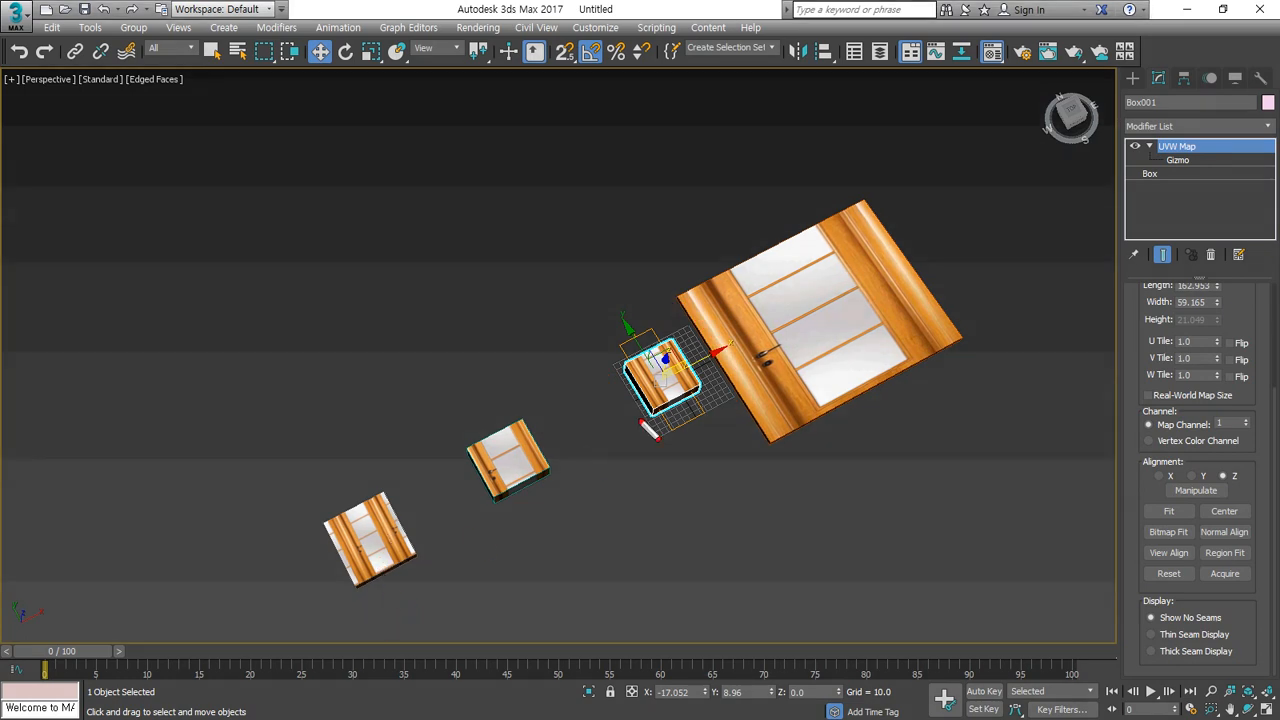
{"action": "mouse_move", "coordinate": [395, 605]}
{"action": "left_mouse_down"}
{"action": "mouse_move", "coordinate": [351, 463]}
{"action": "mouse_move", "coordinate": [406, 594]}
{"action": "left_mouse_up"}
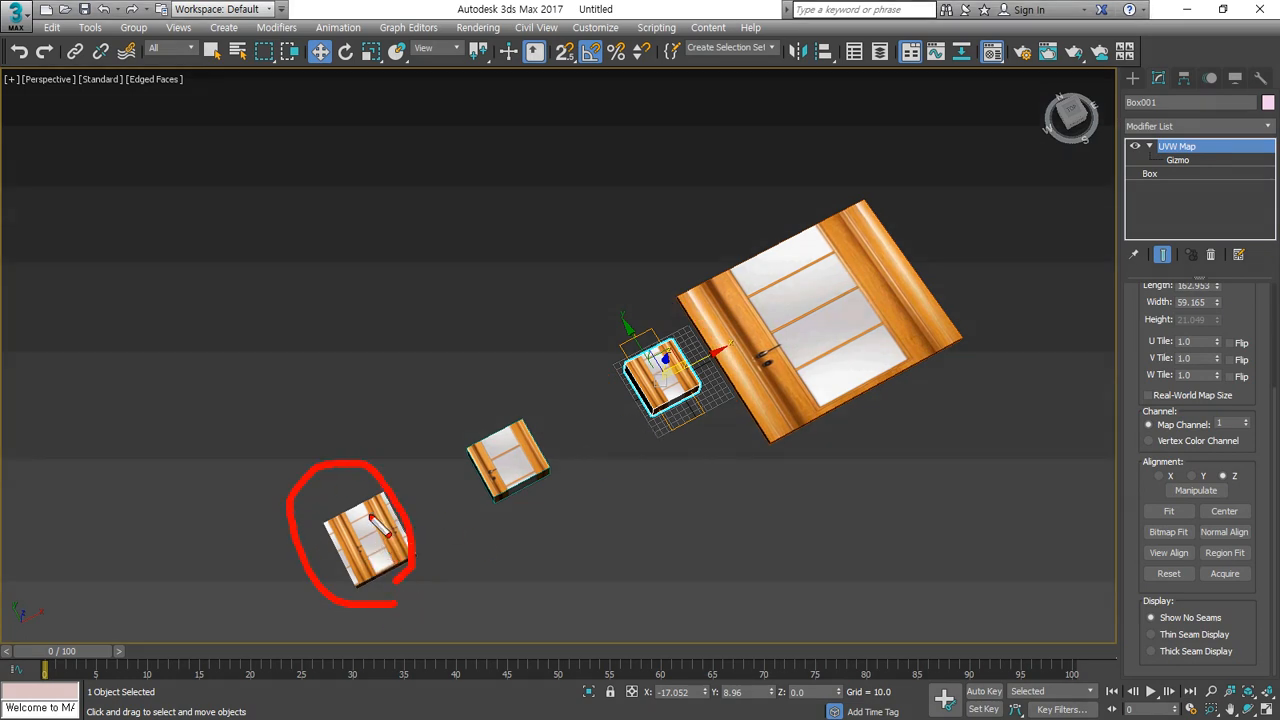
{"action": "left_click_drag", "start_coordinate": [325, 478], "coordinate": [363, 600]}
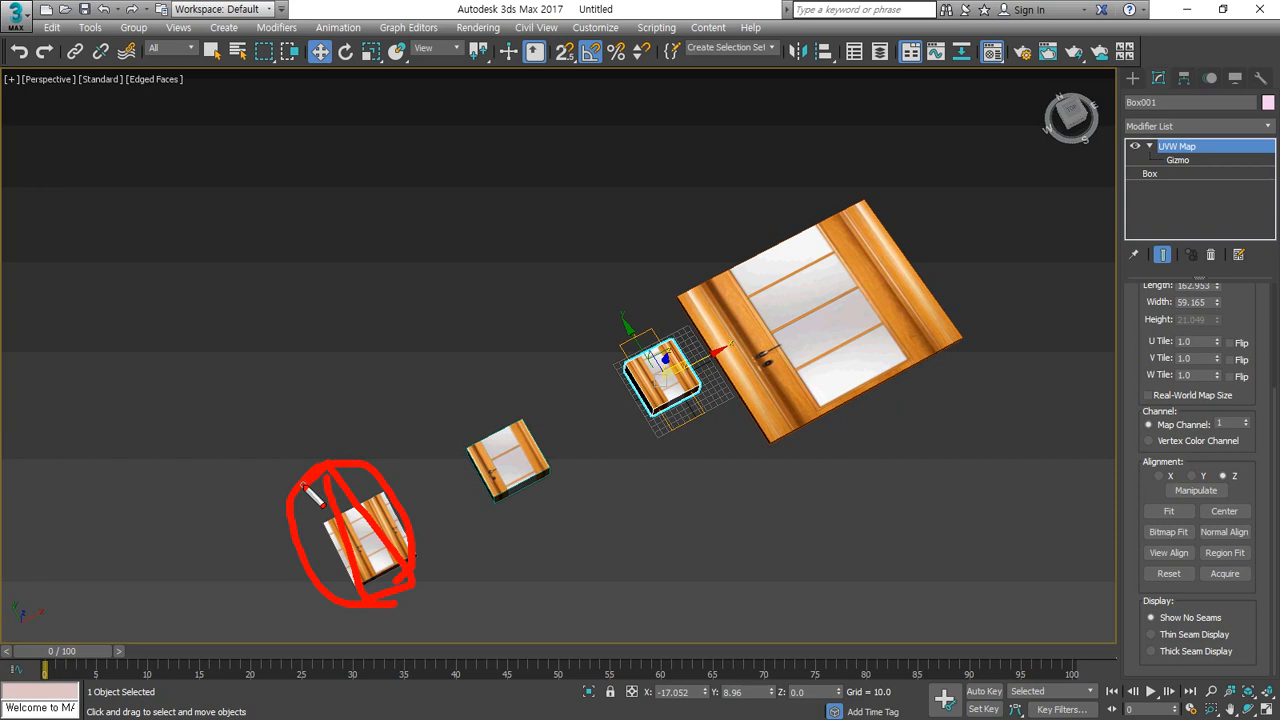
{"action": "key", "text": "Escape"}
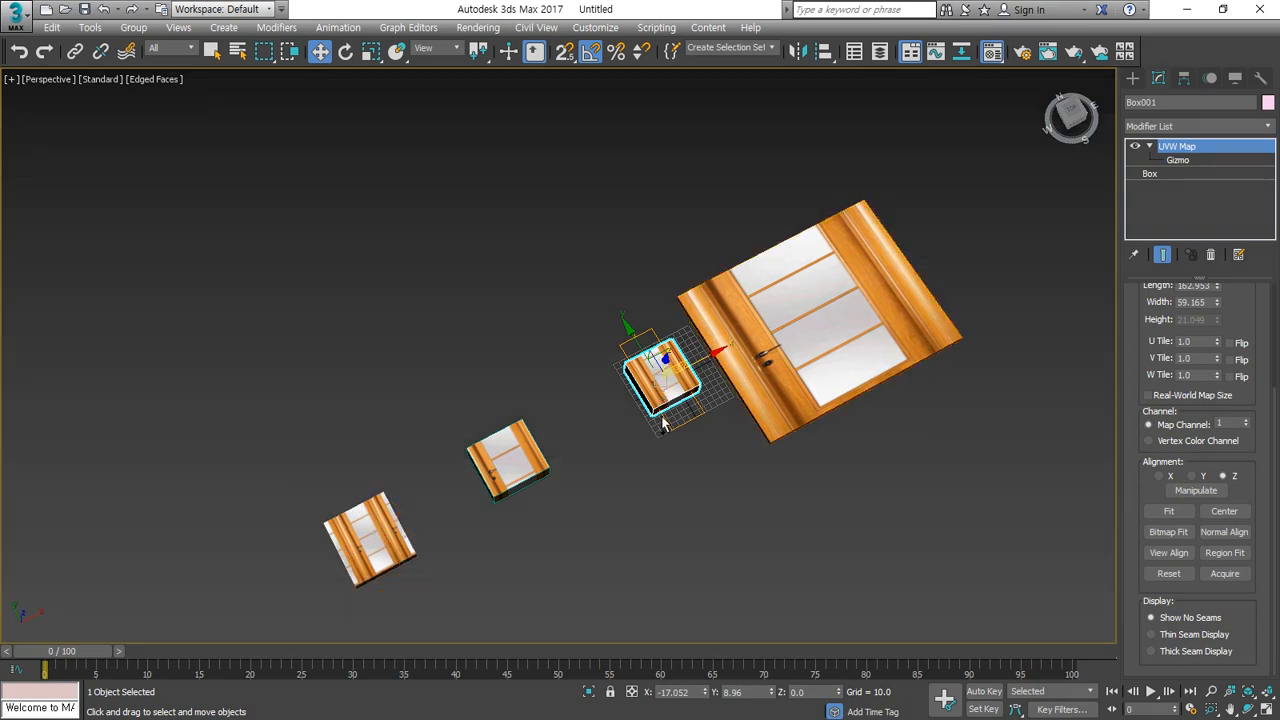
{"action": "mouse_move", "coordinate": [678, 462]}
{"action": "left_mouse_down"}
{"action": "mouse_move", "coordinate": [585, 335]}
{"action": "mouse_move", "coordinate": [712, 437]}
{"action": "mouse_move", "coordinate": [615, 460]}
{"action": "left_mouse_up"}
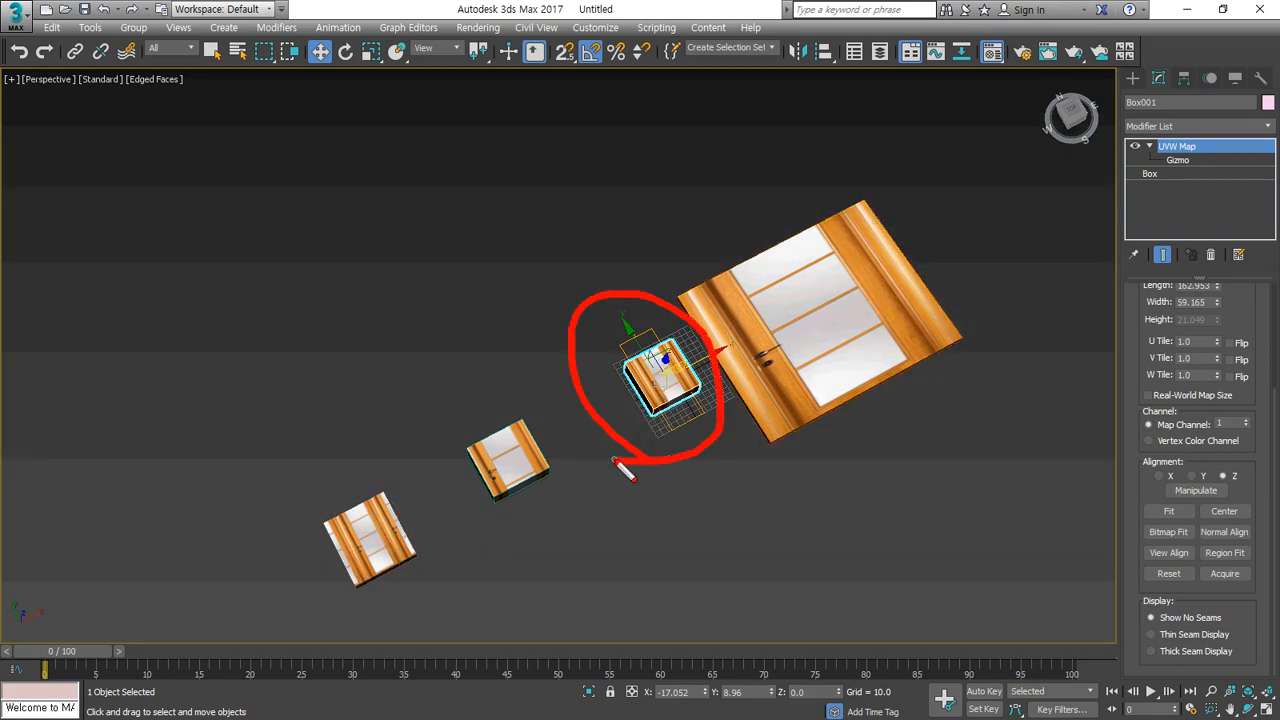
{"action": "scroll", "coordinate": [615, 360], "scroll_direction": "up", "scroll_amount": 10}
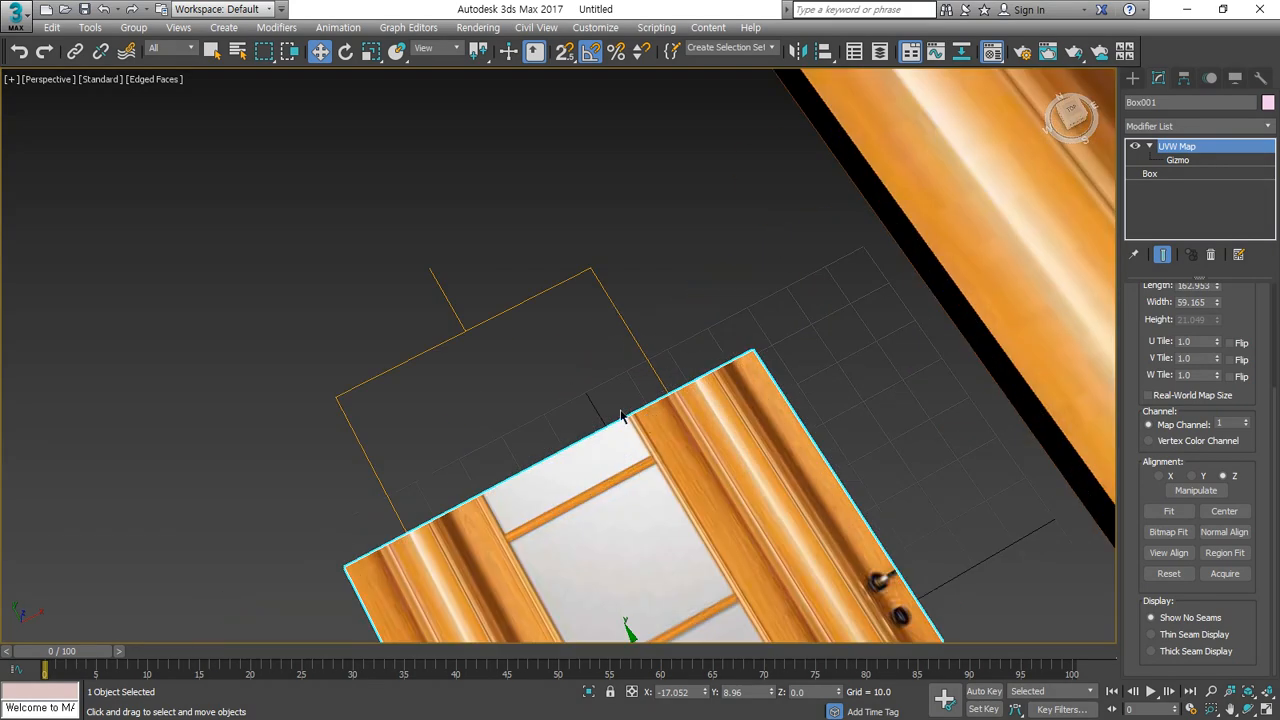
{"action": "mouse_move", "coordinate": [560, 337]}
{"action": "left_mouse_down"}
{"action": "mouse_move", "coordinate": [591, 437]}
{"action": "mouse_move", "coordinate": [606, 330]}
{"action": "left_mouse_up"}
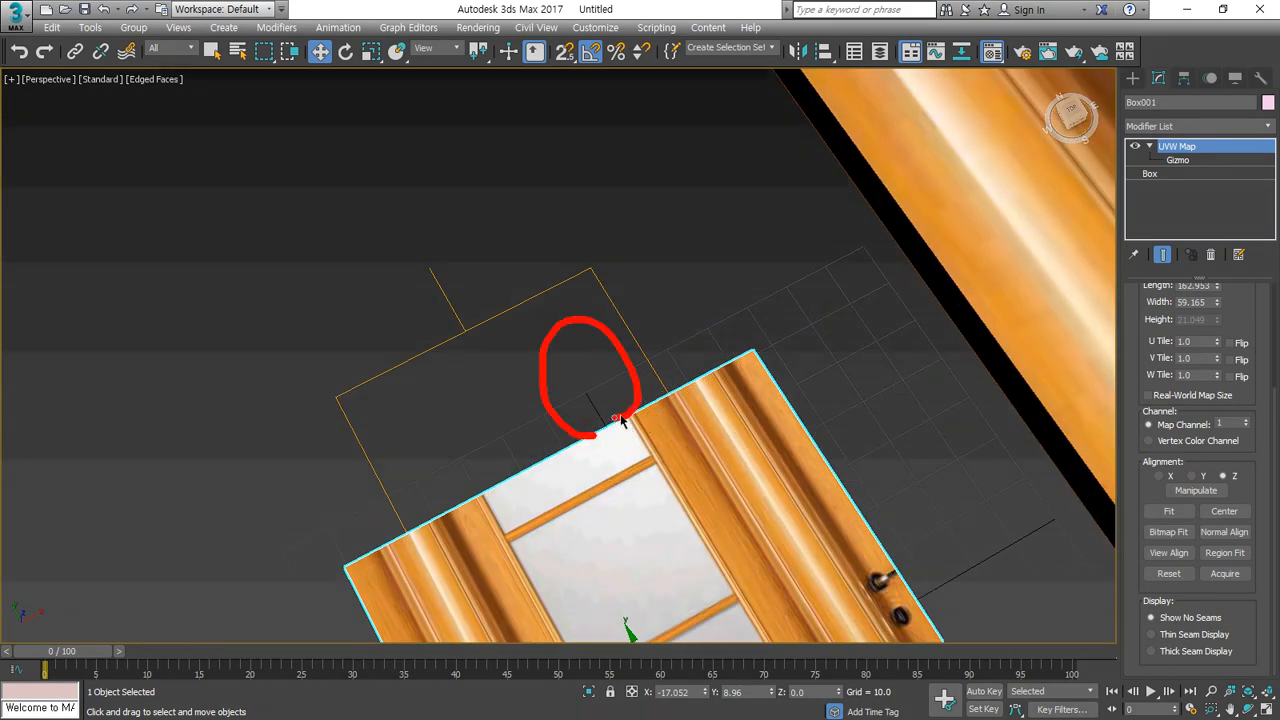
{"action": "scroll", "coordinate": [623, 418], "scroll_direction": "down", "scroll_amount": 10}
{"action": "scroll", "coordinate": [622, 418], "scroll_direction": "down", "scroll_amount": 5}
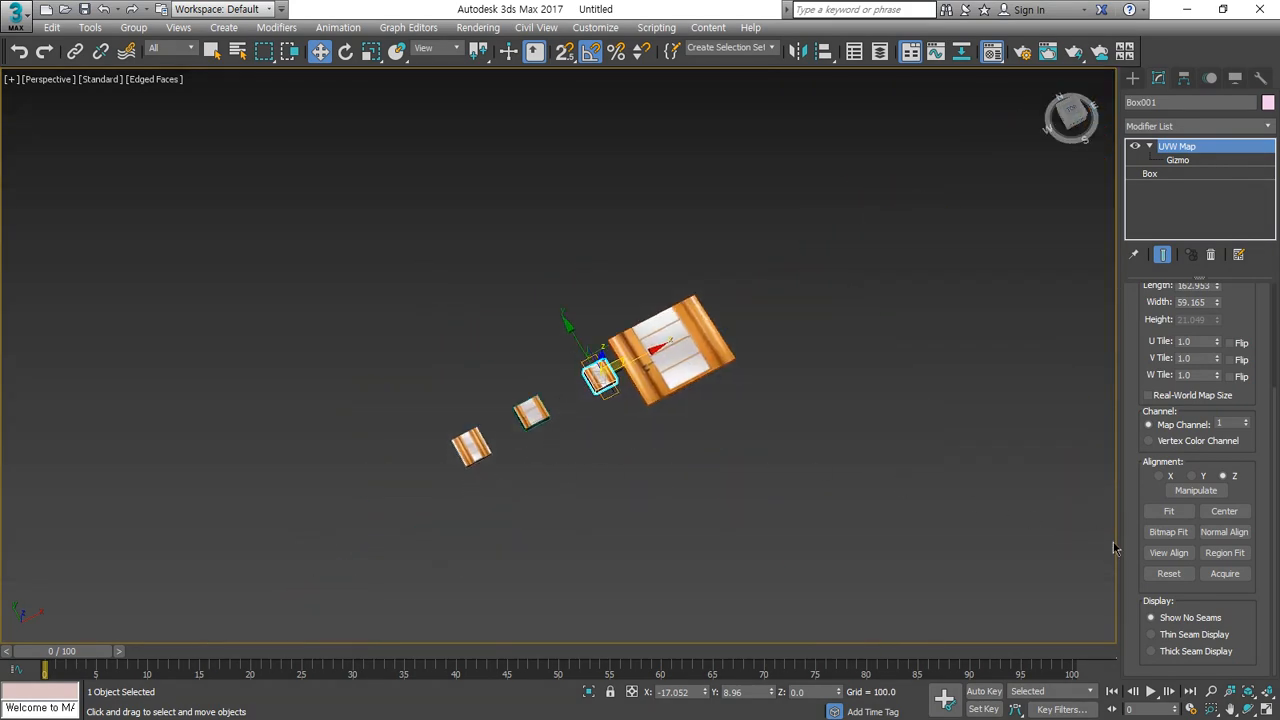
Step: Acquire the grey box's UVW mapping for the small first box using the Acquire Absolute option
{"action": "left_click", "coordinate": [1248, 573]}
{"action": "left_click", "coordinate": [476, 447]}
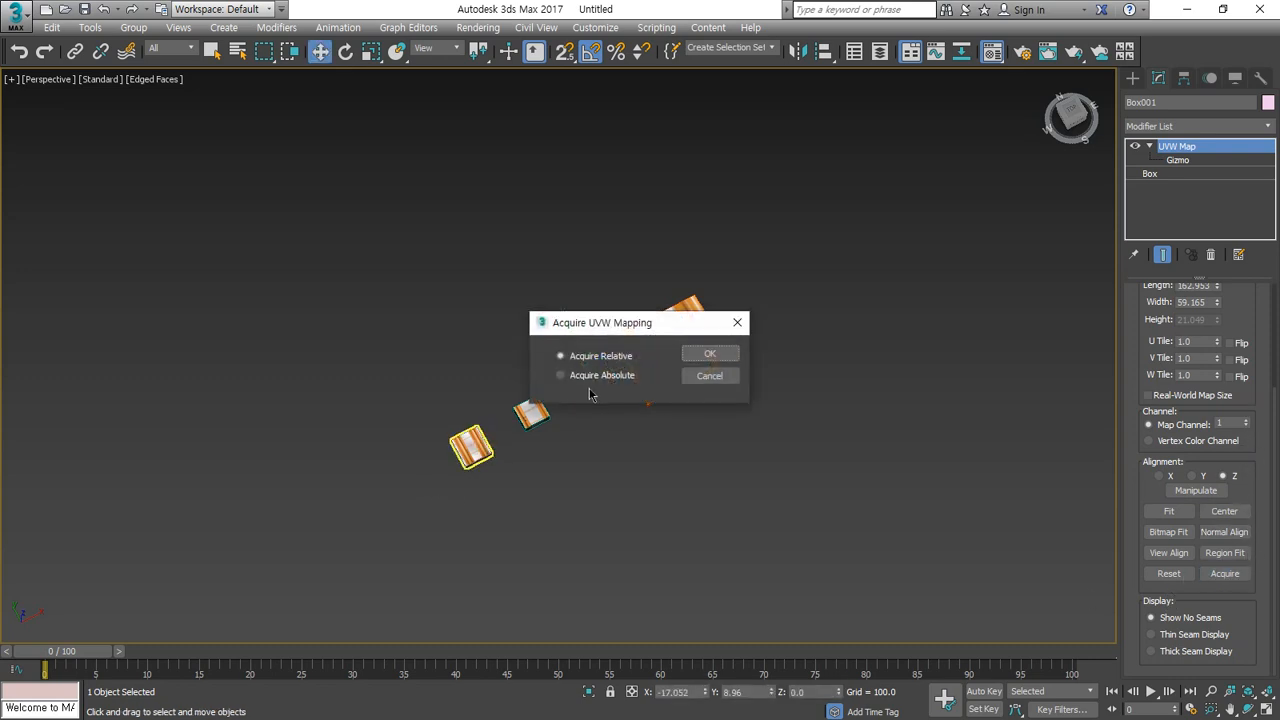
{"action": "left_click", "coordinate": [601, 375]}
{"action": "left_click", "coordinate": [709, 354]}
{"action": "scroll", "coordinate": [612, 414], "scroll_direction": "up", "scroll_amount": 5}
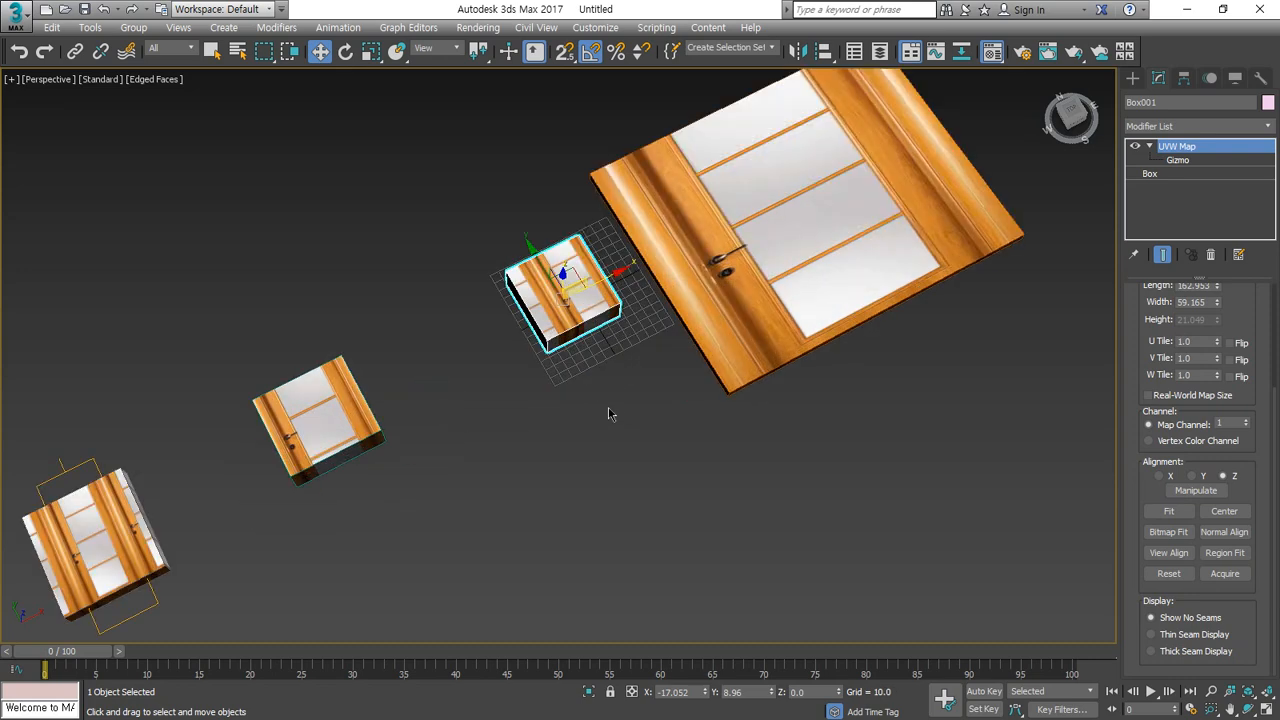
{"action": "middle_click_drag", "start_coordinate": [597, 391], "coordinate": [874, 383]}
{"action": "key", "text": "ctrl+2"}
{"action": "mouse_move", "coordinate": [440, 636]}
{"action": "left_mouse_down"}
{"action": "mouse_move", "coordinate": [320, 425]}
{"action": "mouse_move", "coordinate": [457, 636]}
{"action": "mouse_move", "coordinate": [434, 638]}
{"action": "left_mouse_up"}
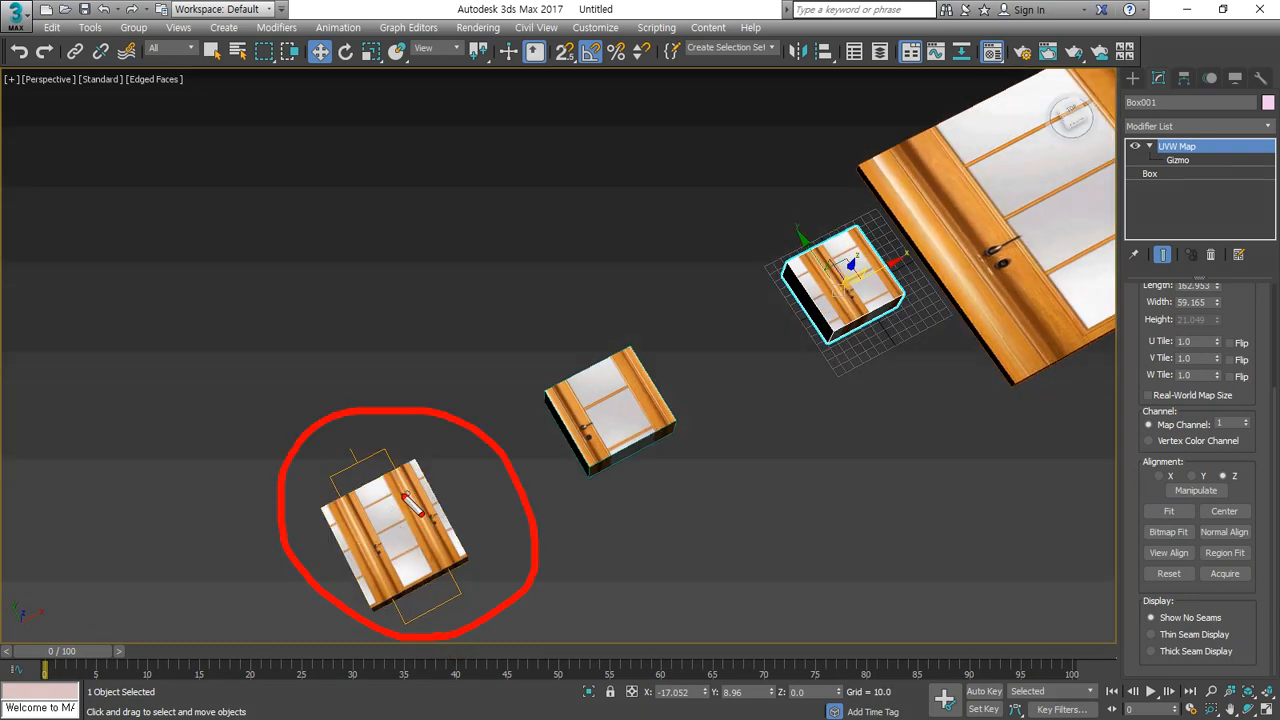
{"action": "mouse_move", "coordinate": [397, 470]}
{"action": "left_mouse_down"}
{"action": "mouse_move", "coordinate": [829, 271]}
{"action": "mouse_move", "coordinate": [958, 235]}
{"action": "mouse_move", "coordinate": [942, 277]}
{"action": "left_mouse_up"}
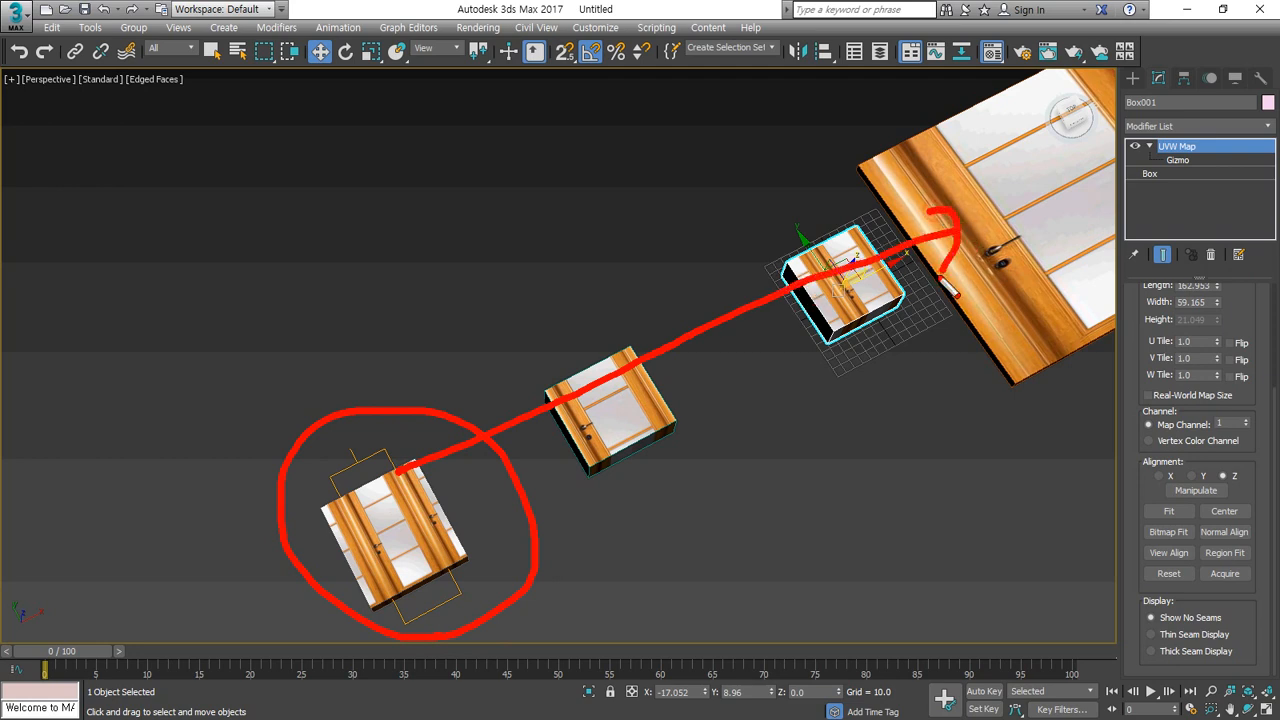
{"action": "key", "text": "Escape"}
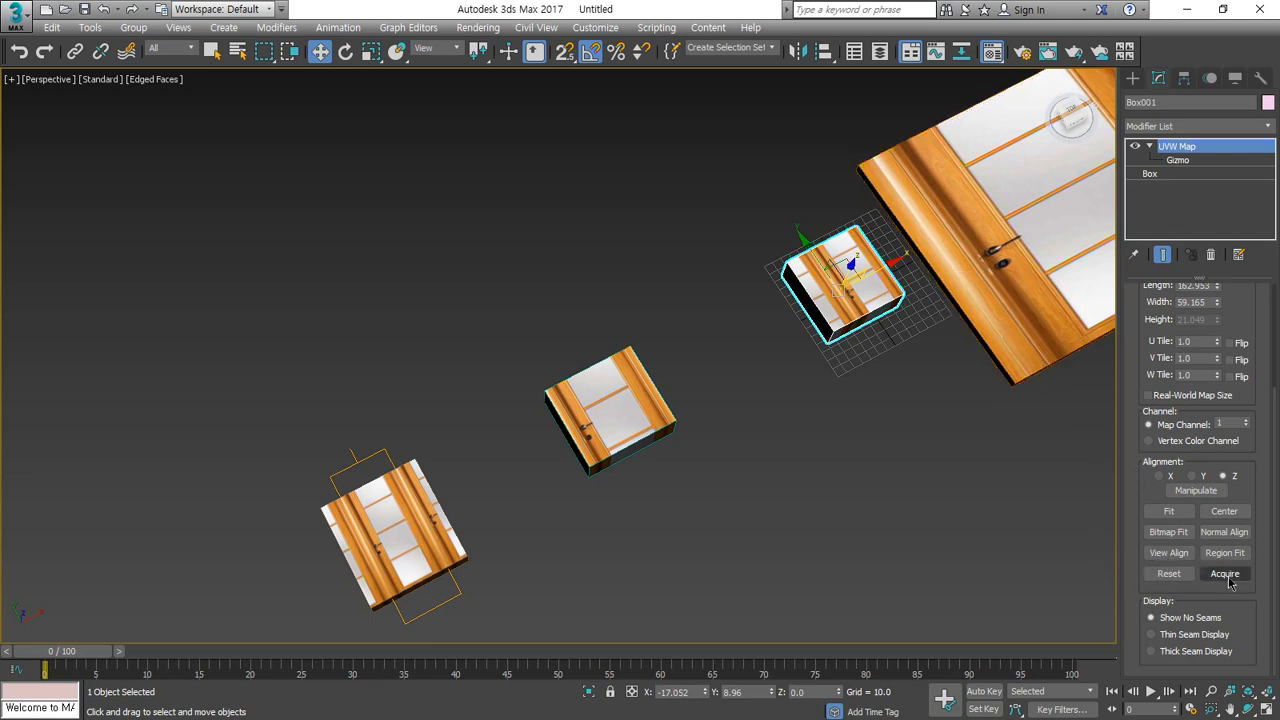
Step: Acquire the large door-textured box's UVW mapping for the small first box using the Acquire Relative option
{"action": "left_click", "coordinate": [1225, 573]}
{"action": "middle_click_drag", "start_coordinate": [902, 230], "coordinate": [846, 226]}
{"action": "left_click", "coordinate": [848, 228]}
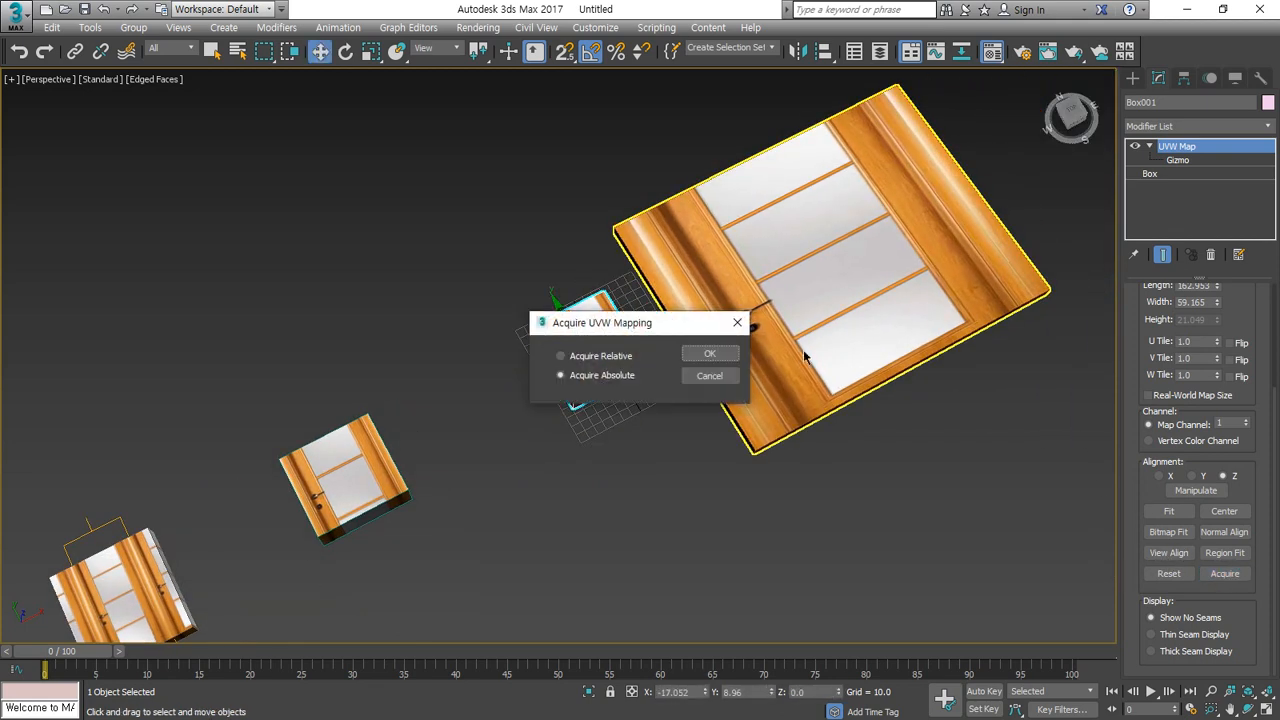
{"action": "left_click", "coordinate": [624, 357]}
{"action": "left_click", "coordinate": [710, 354]}
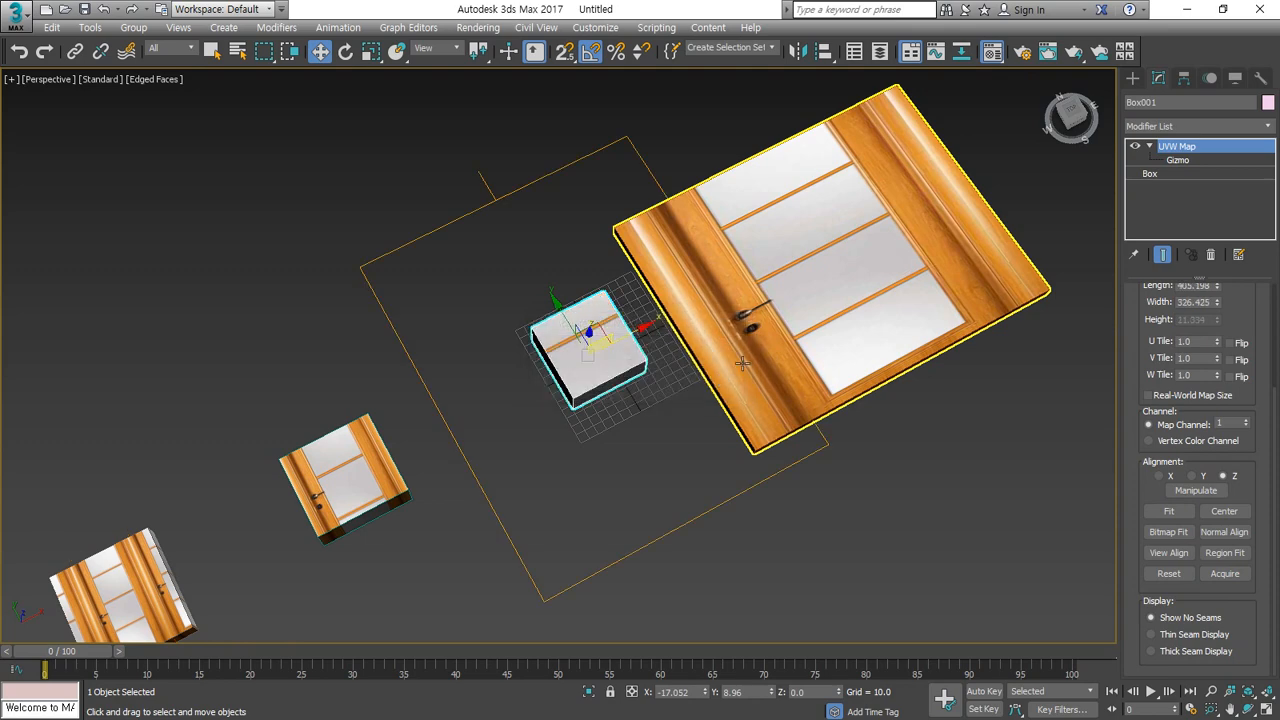
Step: Select the large box and the small first box in turn to compare the size and placement of their mapping gizmos
{"action": "left_click", "coordinate": [853, 250]}
{"action": "left_click", "coordinate": [623, 344]}
{"action": "middle_click_drag", "start_coordinate": [730, 254], "coordinate": [609, 329]}
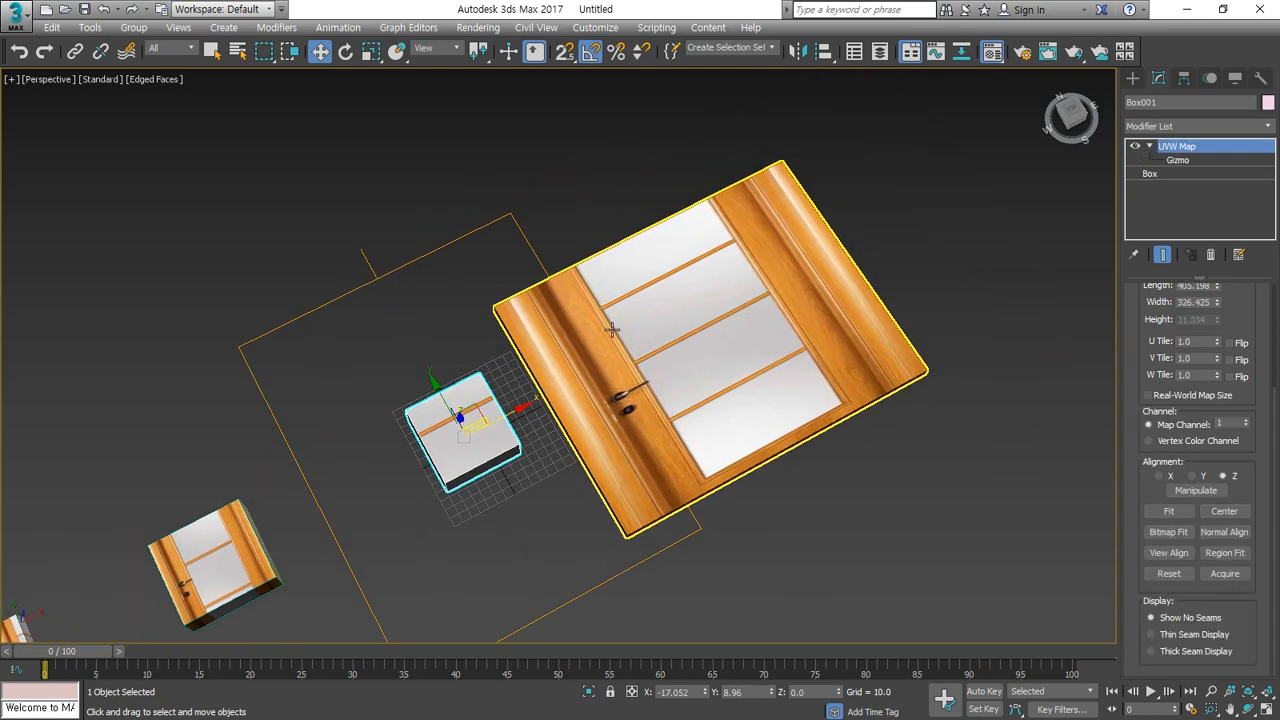
{"action": "scroll", "coordinate": [612, 329], "scroll_direction": "up", "scroll_amount": 3}
{"action": "left_click", "coordinate": [690, 329]}
{"action": "left_click", "coordinate": [383, 497]}
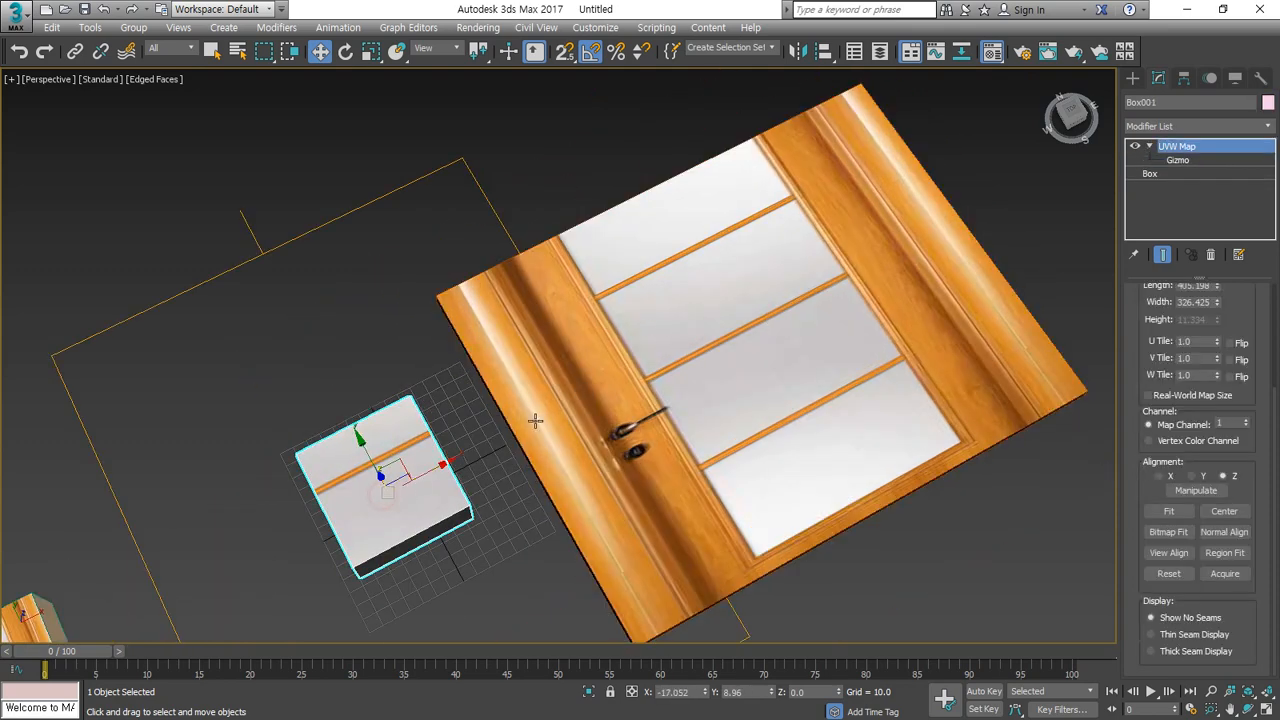
{"action": "left_click", "coordinate": [677, 329]}
{"action": "left_click", "coordinate": [434, 461]}
{"action": "left_click", "coordinate": [692, 340]}
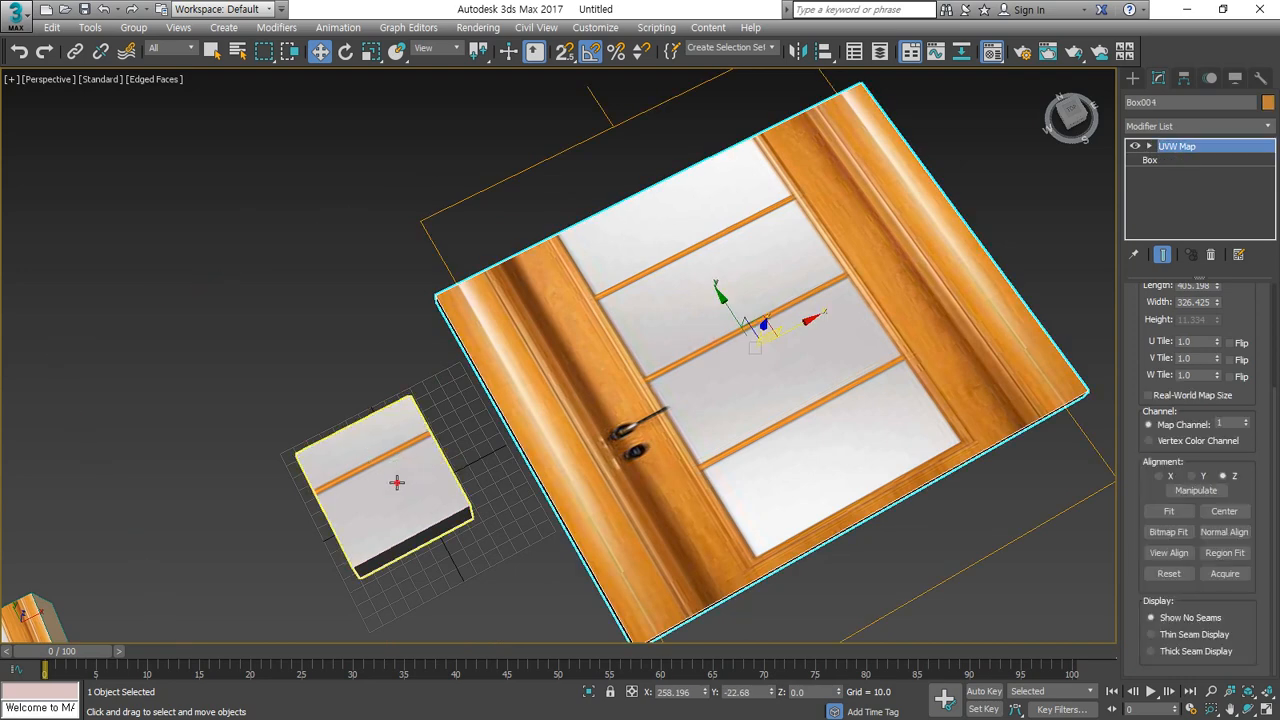
{"action": "left_click", "coordinate": [400, 469]}
{"action": "left_click", "coordinate": [695, 346]}
{"action": "mouse_move", "coordinate": [657, 101]}
{"action": "left_mouse_down"}
{"action": "mouse_move", "coordinate": [575, 120]}
{"action": "mouse_move", "coordinate": [446, 258]}
{"action": "mouse_move", "coordinate": [690, 645]}
{"action": "mouse_move", "coordinate": [1065, 455]}
{"action": "mouse_move", "coordinate": [800, 10]}
{"action": "mouse_move", "coordinate": [640, 80]}
{"action": "left_mouse_up"}
{"action": "key", "text": "Escape"}
{"action": "left_click", "coordinate": [367, 494]}
{"action": "mouse_move", "coordinate": [401, 204]}
{"action": "left_mouse_down"}
{"action": "mouse_move", "coordinate": [128, 590]}
{"action": "mouse_move", "coordinate": [218, 718]}
{"action": "left_mouse_up"}
{"action": "left_click_drag", "start_coordinate": [437, 140], "coordinate": [733, 708]}
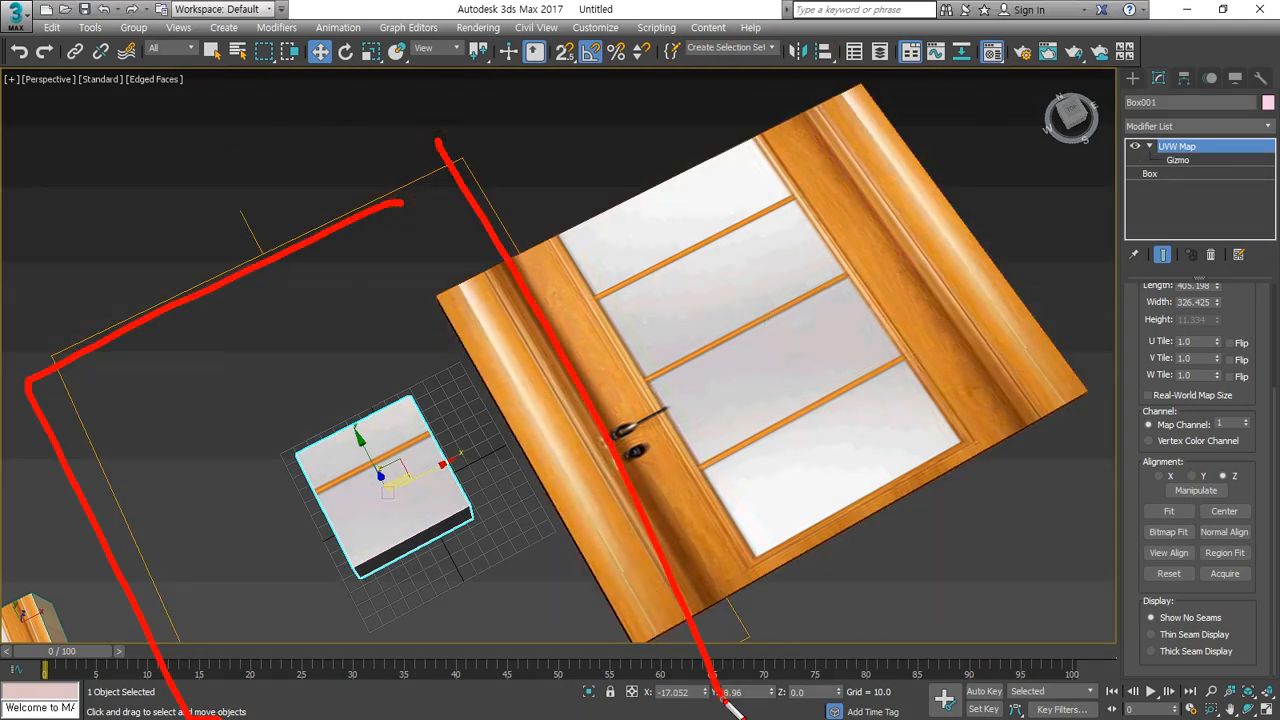
{"action": "key", "text": "Escape"}
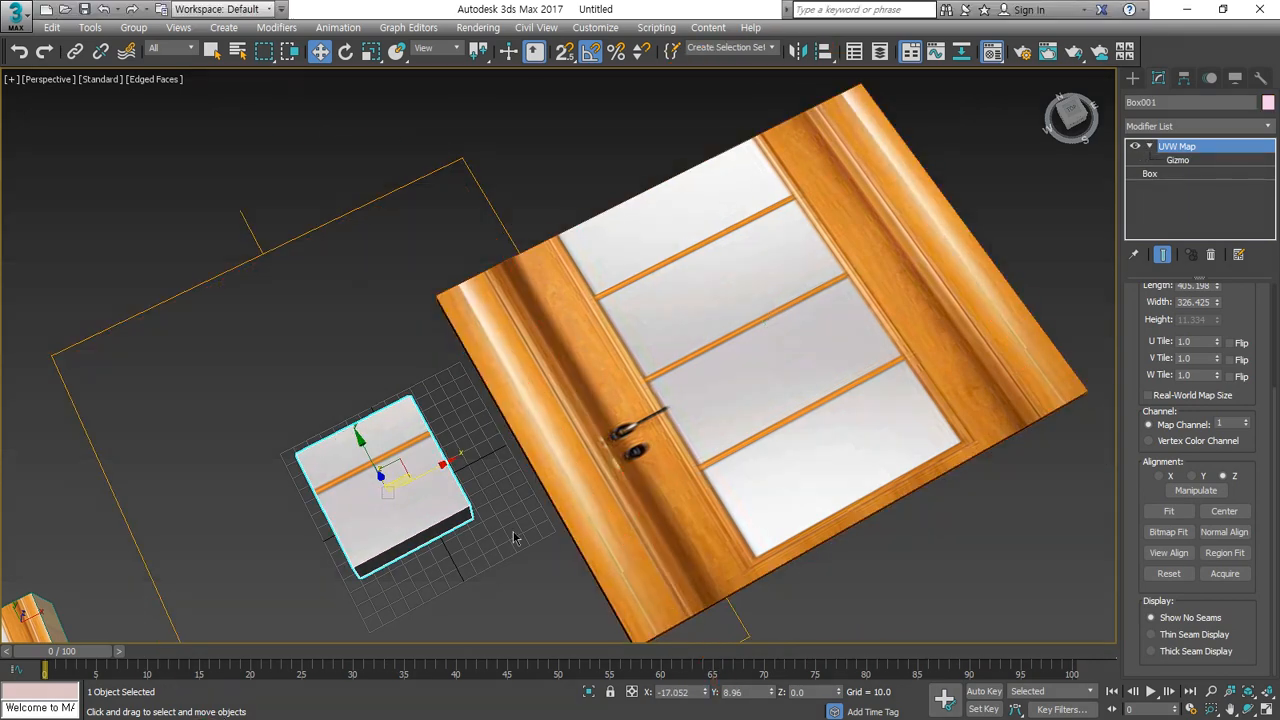
Step: Acquire the large box's UVW mapping for the small first box using the Acquire Absolute option
{"action": "left_click", "coordinate": [1214, 578]}
{"action": "left_click", "coordinate": [880, 358]}
{"action": "left_click", "coordinate": [612, 375]}
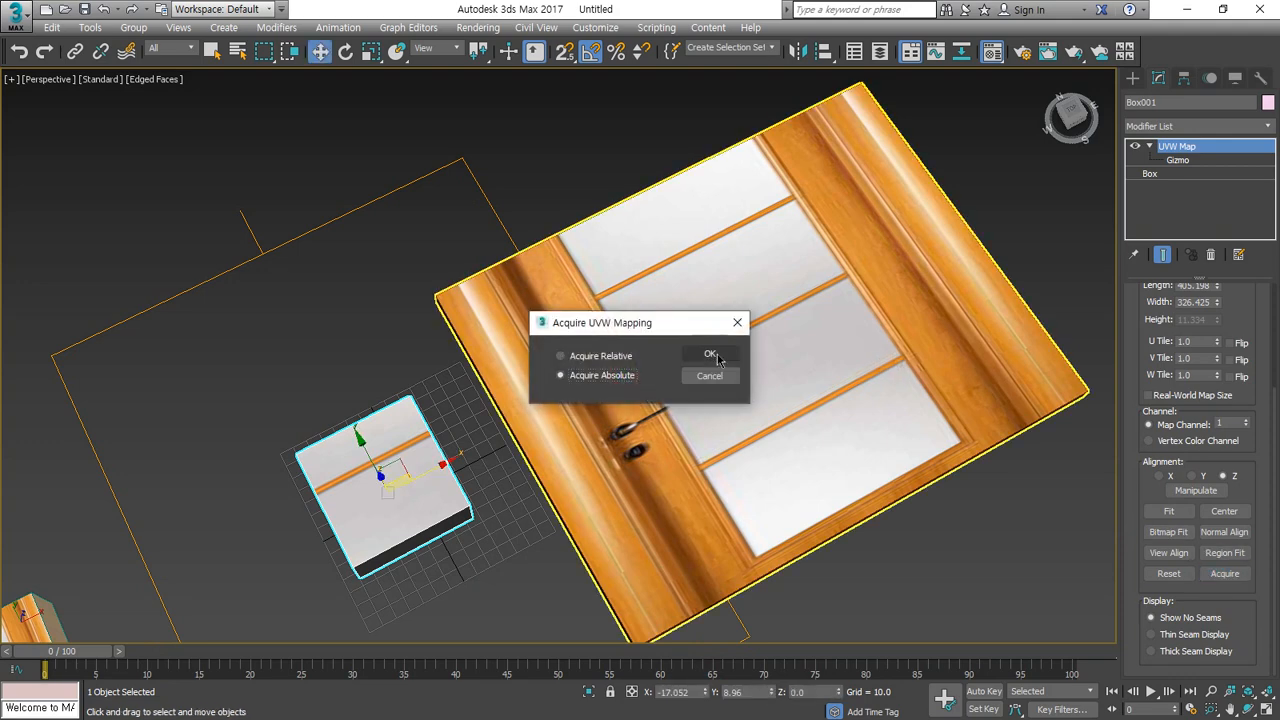
{"action": "left_click", "coordinate": [716, 357]}
{"action": "mouse_move", "coordinate": [737, 289]}
{"action": "left_mouse_down"}
{"action": "mouse_move", "coordinate": [770, 343]}
{"action": "mouse_move", "coordinate": [740, 320]}
{"action": "mouse_move", "coordinate": [266, 514]}
{"action": "mouse_move", "coordinate": [279, 563]}
{"action": "mouse_move", "coordinate": [263, 524]}
{"action": "left_mouse_up"}
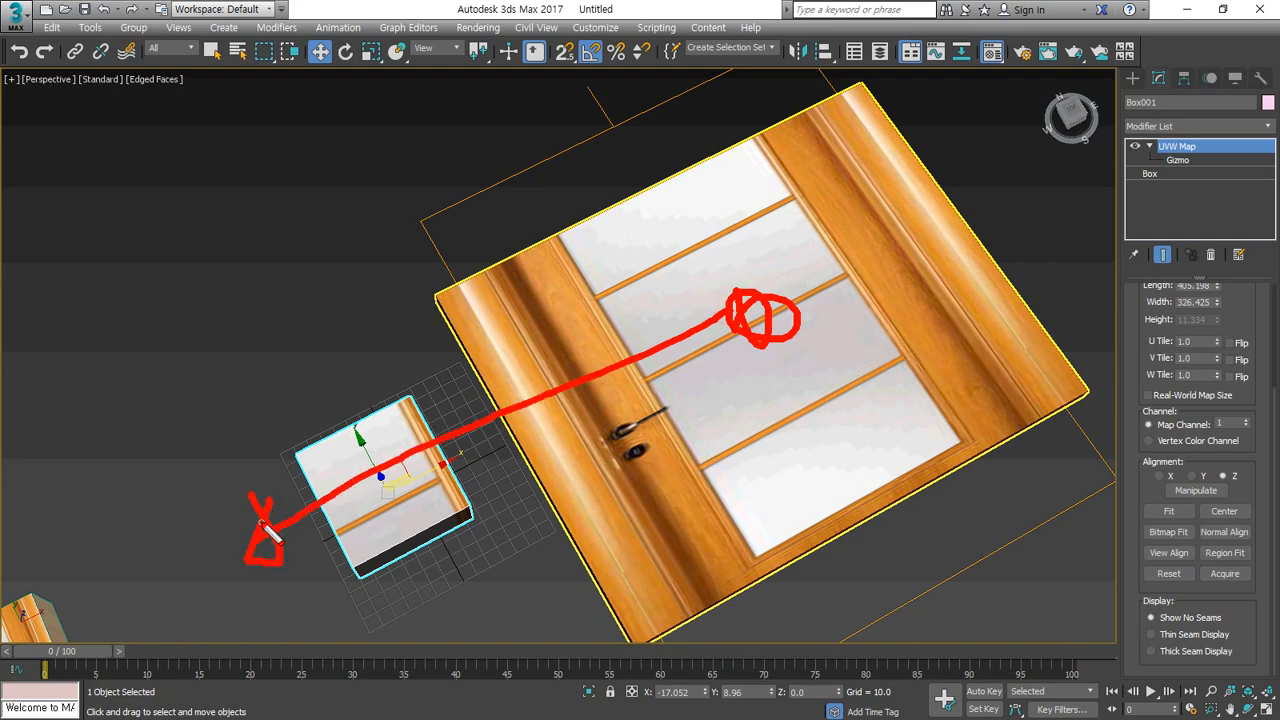
{"action": "key", "text": "Escape"}
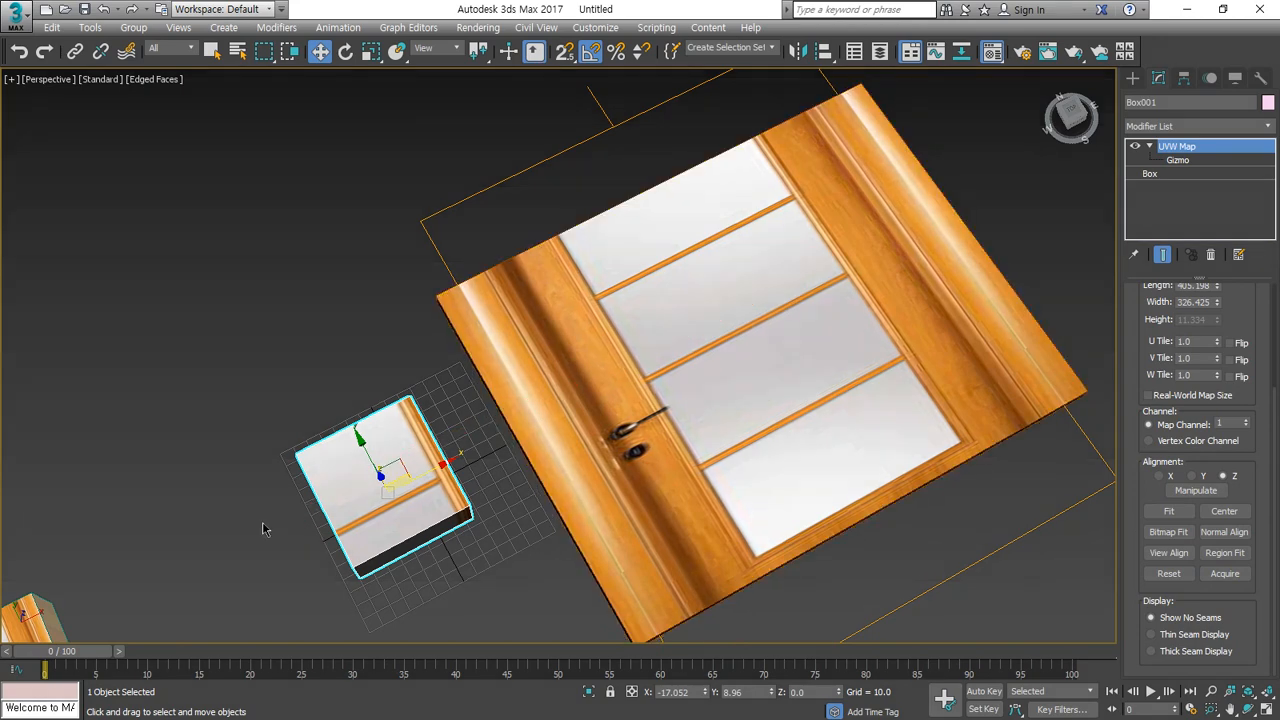
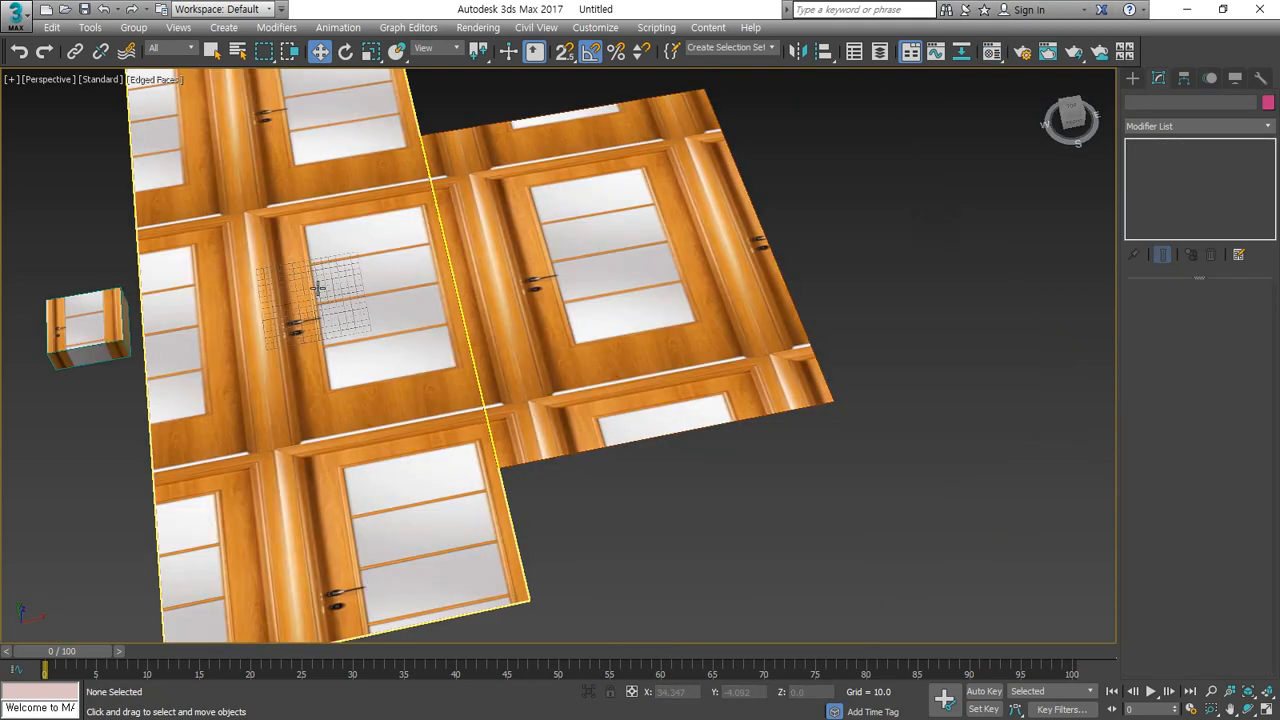
Step: Select the enlarged first box and acquire the adjoining Box004's UVW mapping with the Acquire Relative option
{"action": "left_click", "coordinate": [318, 288]}
{"action": "scroll", "coordinate": [1240, 465], "scroll_direction": "down", "scroll_amount": 3}
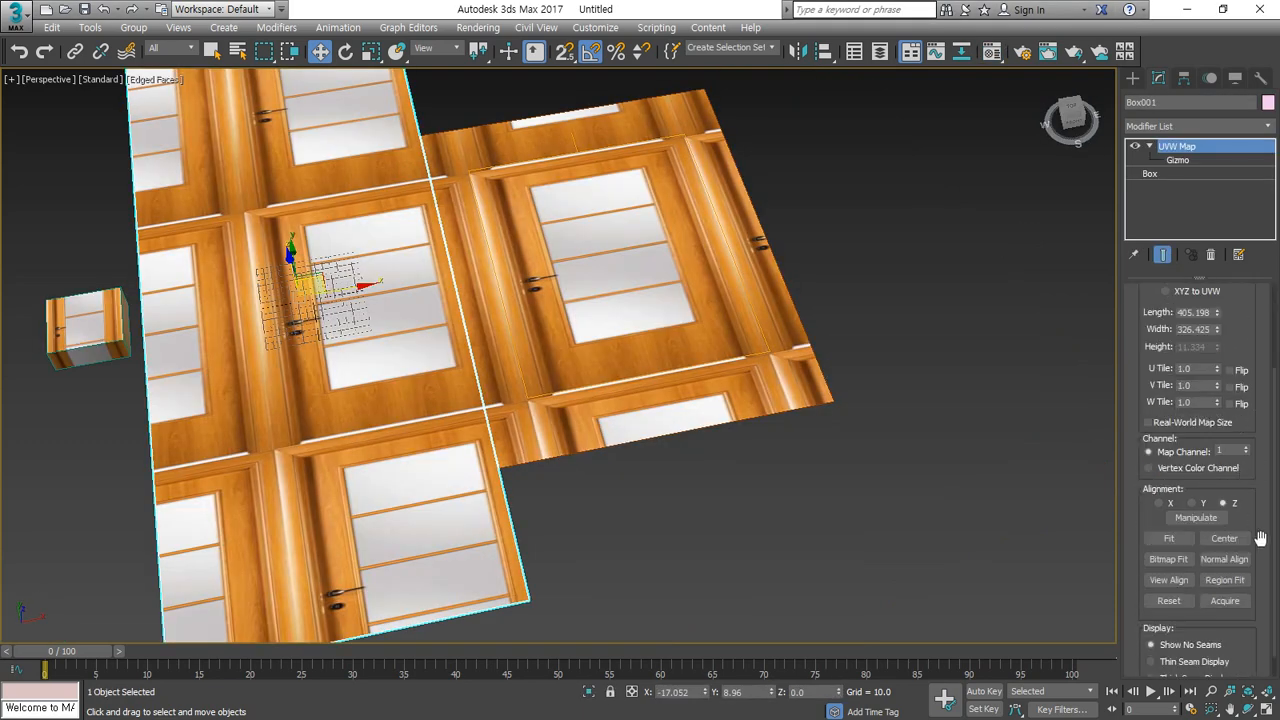
{"action": "left_click", "coordinate": [1225, 600]}
{"action": "left_click", "coordinate": [743, 300]}
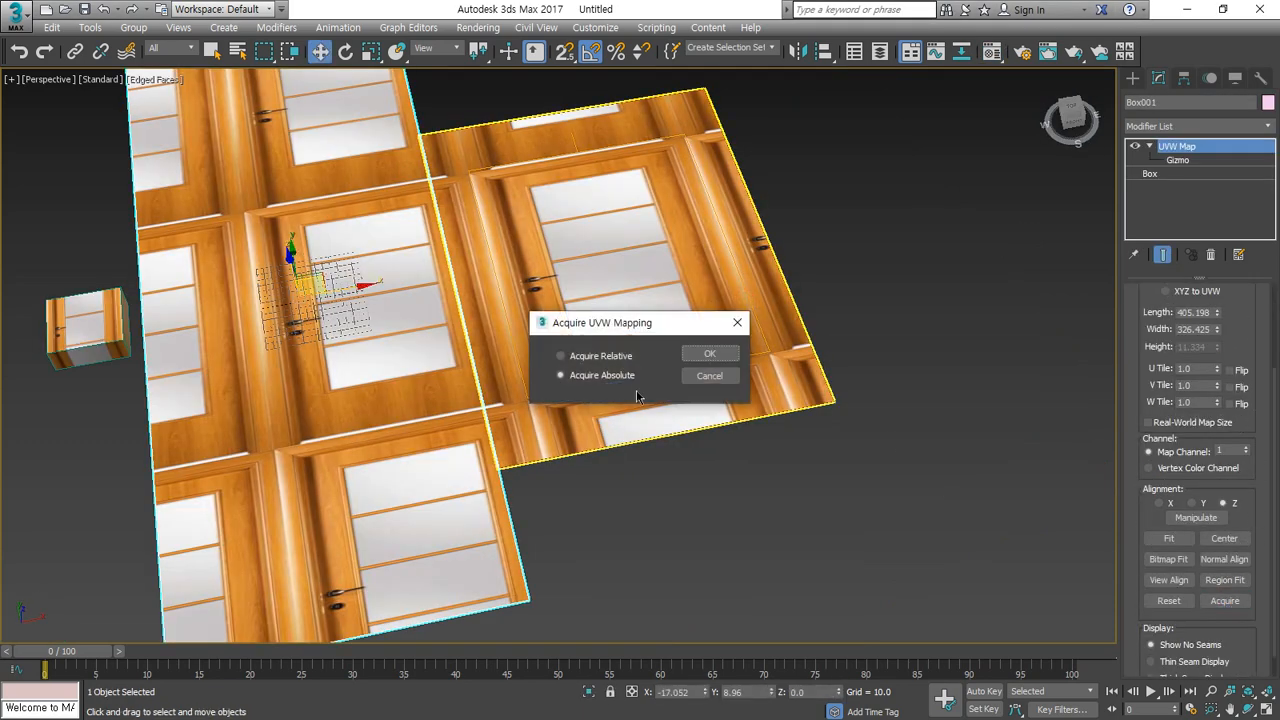
{"action": "left_click", "coordinate": [601, 356]}
{"action": "left_click", "coordinate": [709, 354]}
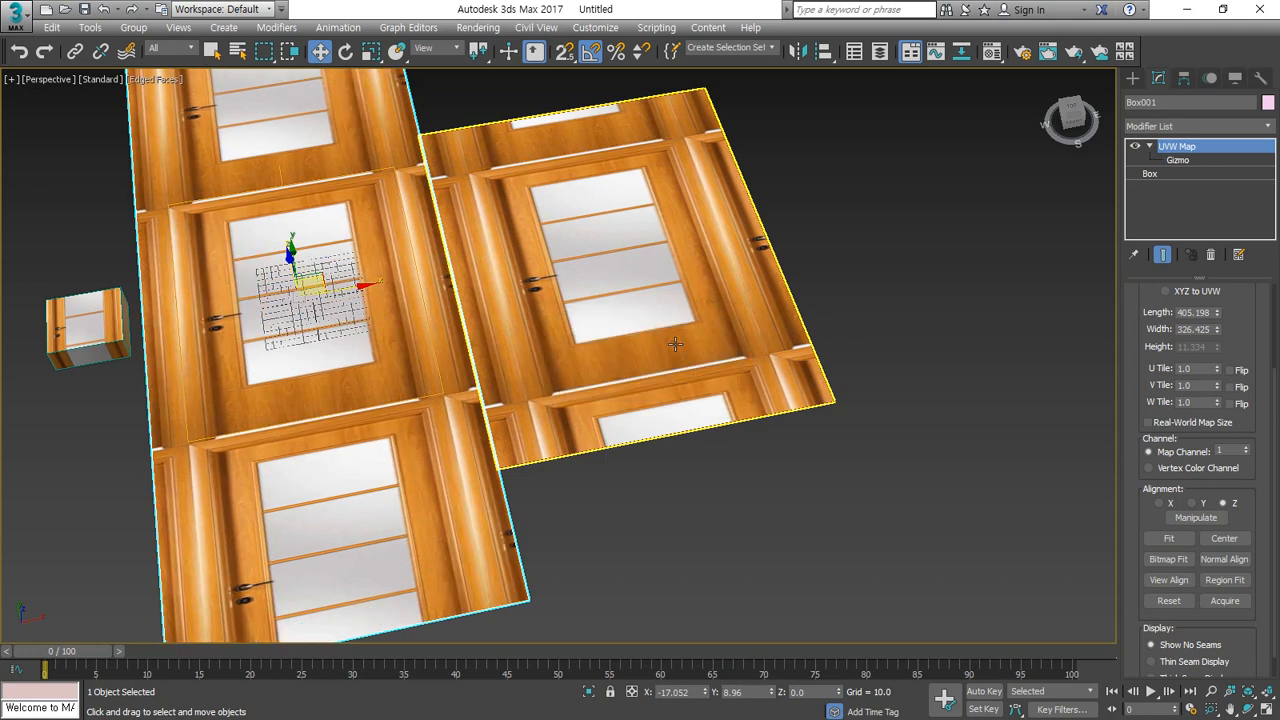
{"action": "left_click_drag", "start_coordinate": [554, 226], "coordinate": [614, 216]}
{"action": "mouse_move", "coordinate": [260, 268]}
{"action": "left_mouse_down"}
{"action": "mouse_move", "coordinate": [287, 290]}
{"action": "mouse_move", "coordinate": [316, 260]}
{"action": "left_mouse_up"}
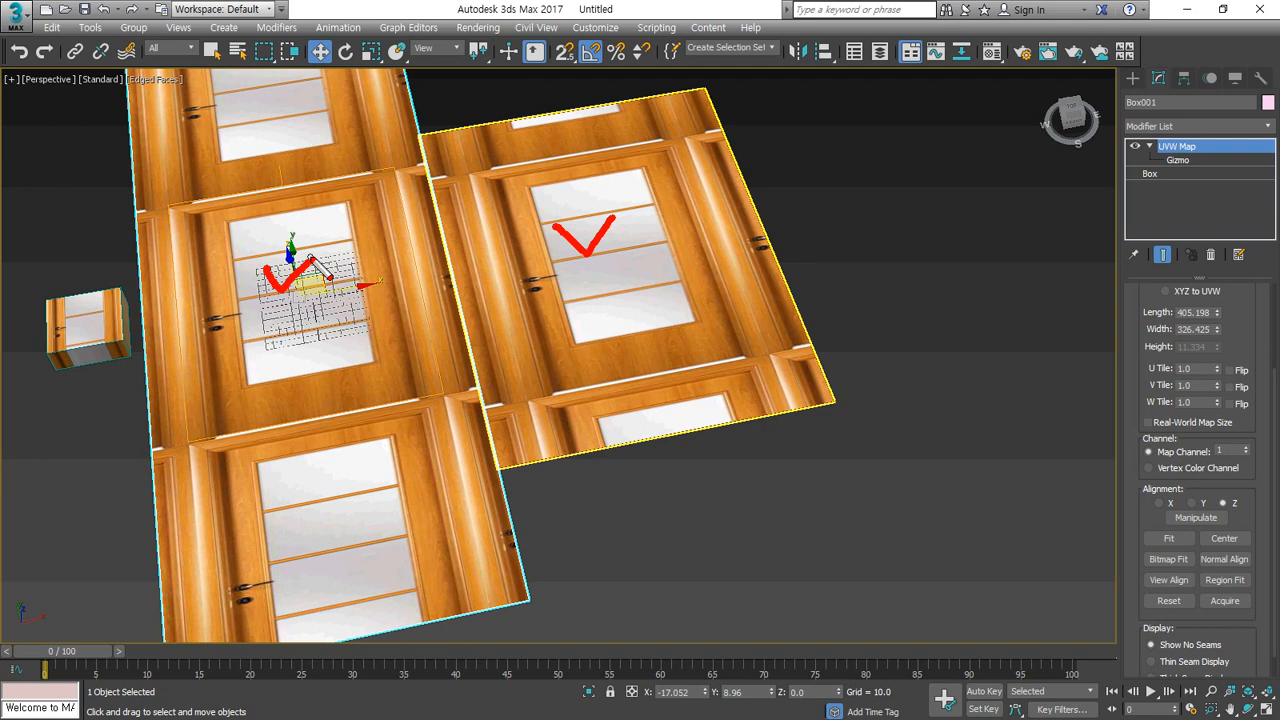
{"action": "key", "text": "Escape"}
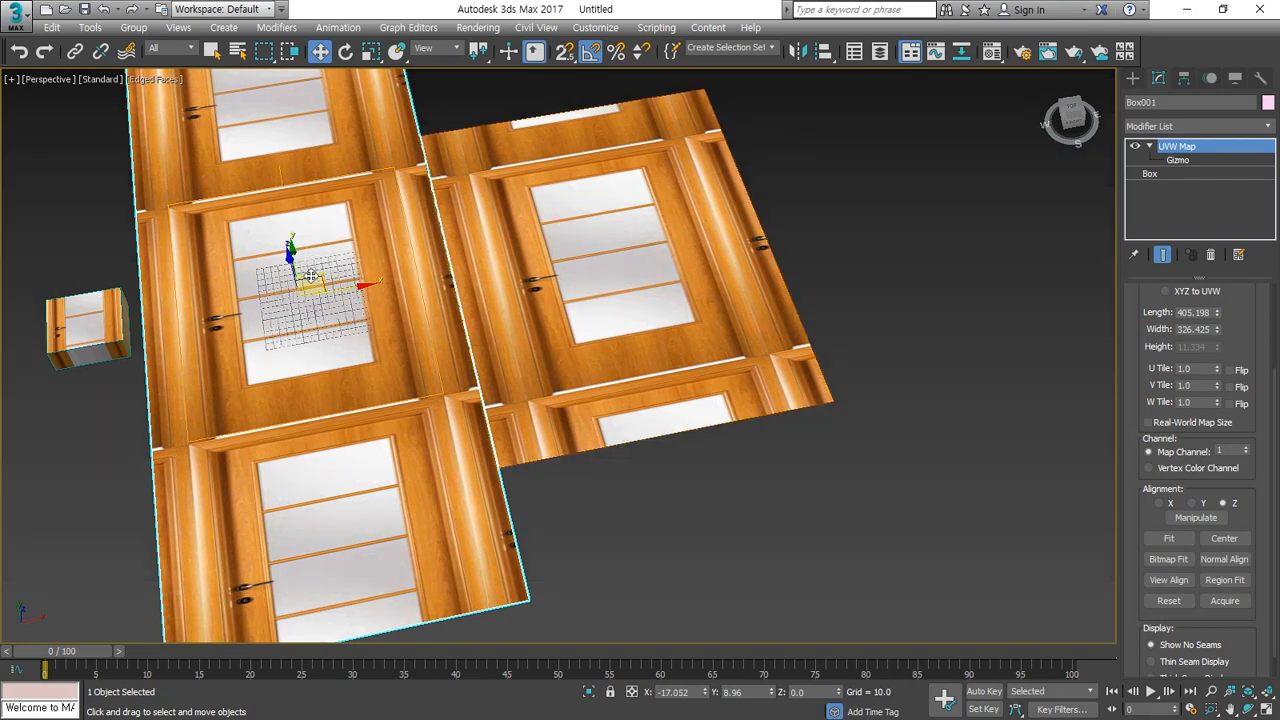
Step: Acquire Box004's UVW mapping for the enlarged first box with the Acquire Absolute option, then deselect it
{"action": "left_click", "coordinate": [1240, 607]}
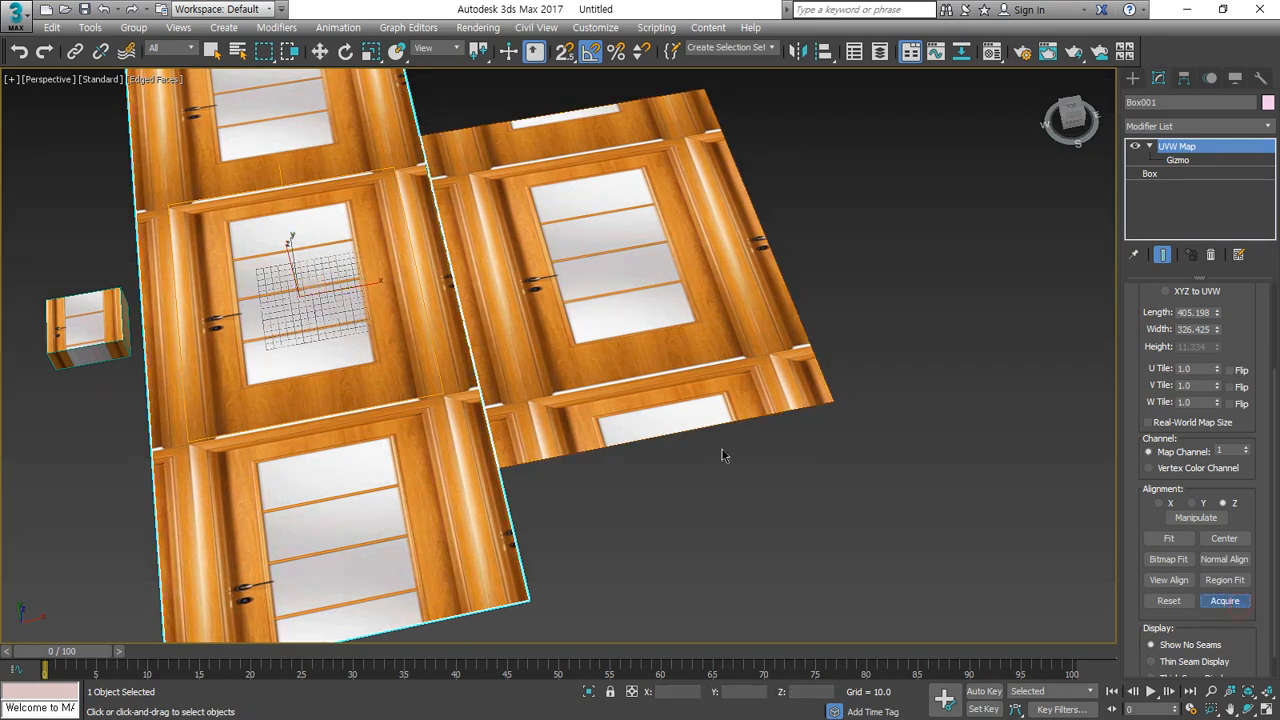
{"action": "left_click", "coordinate": [706, 332]}
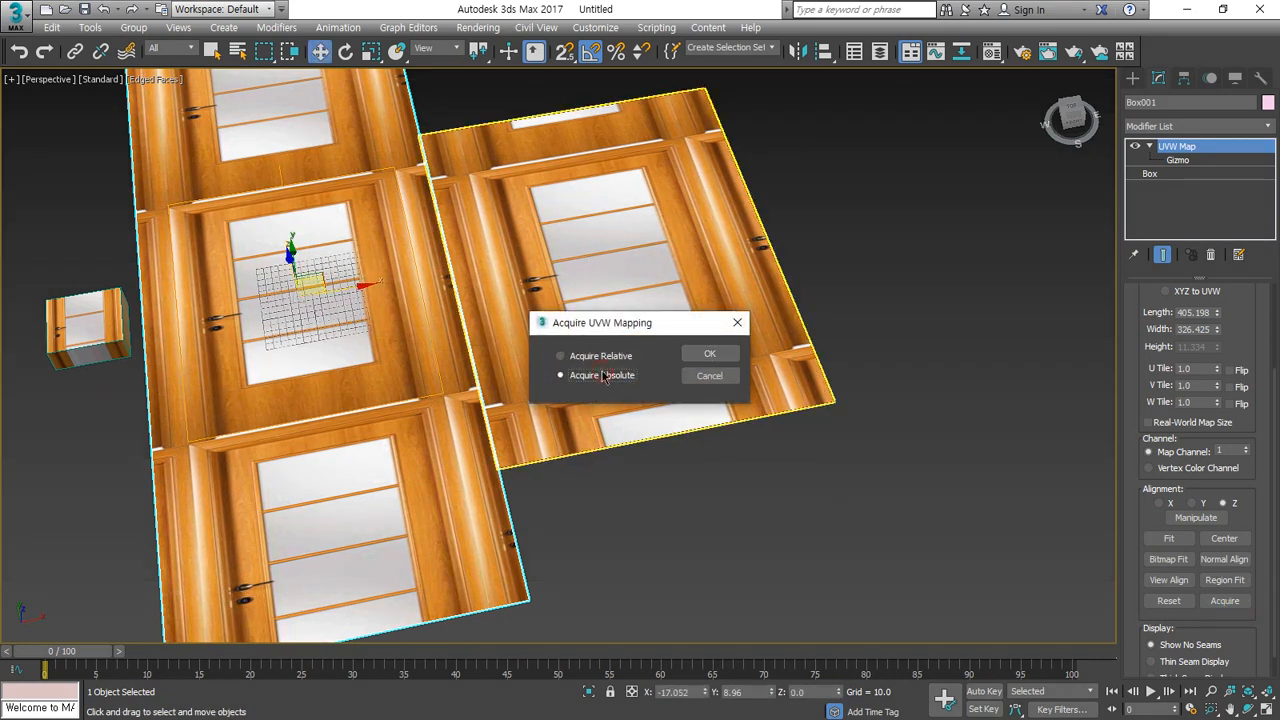
{"action": "left_click", "coordinate": [709, 353]}
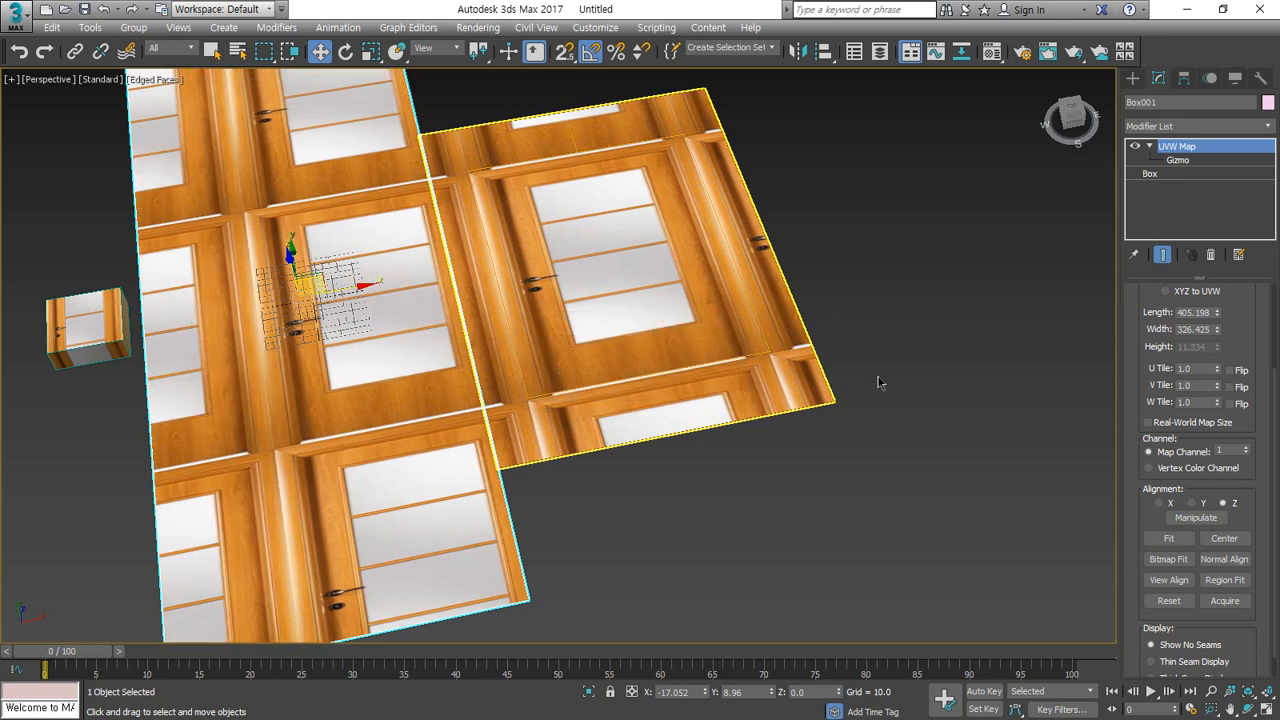
{"action": "left_click", "coordinate": [818, 430]}
{"action": "left_click_drag", "start_coordinate": [793, 232], "coordinate": [340, 285]}
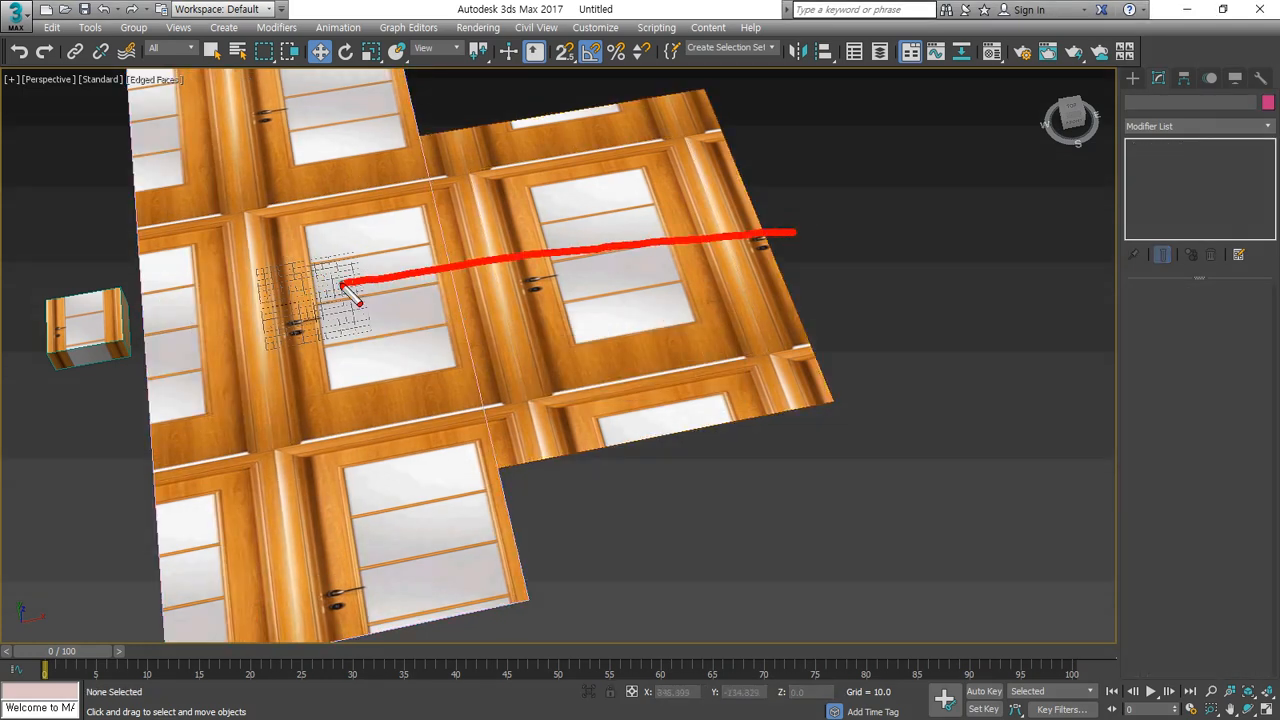
{"action": "mouse_move", "coordinate": [337, 238]}
{"action": "left_mouse_down"}
{"action": "mouse_move", "coordinate": [338, 303]}
{"action": "mouse_move", "coordinate": [418, 321]}
{"action": "left_mouse_up"}
{"action": "key", "text": "Escape"}
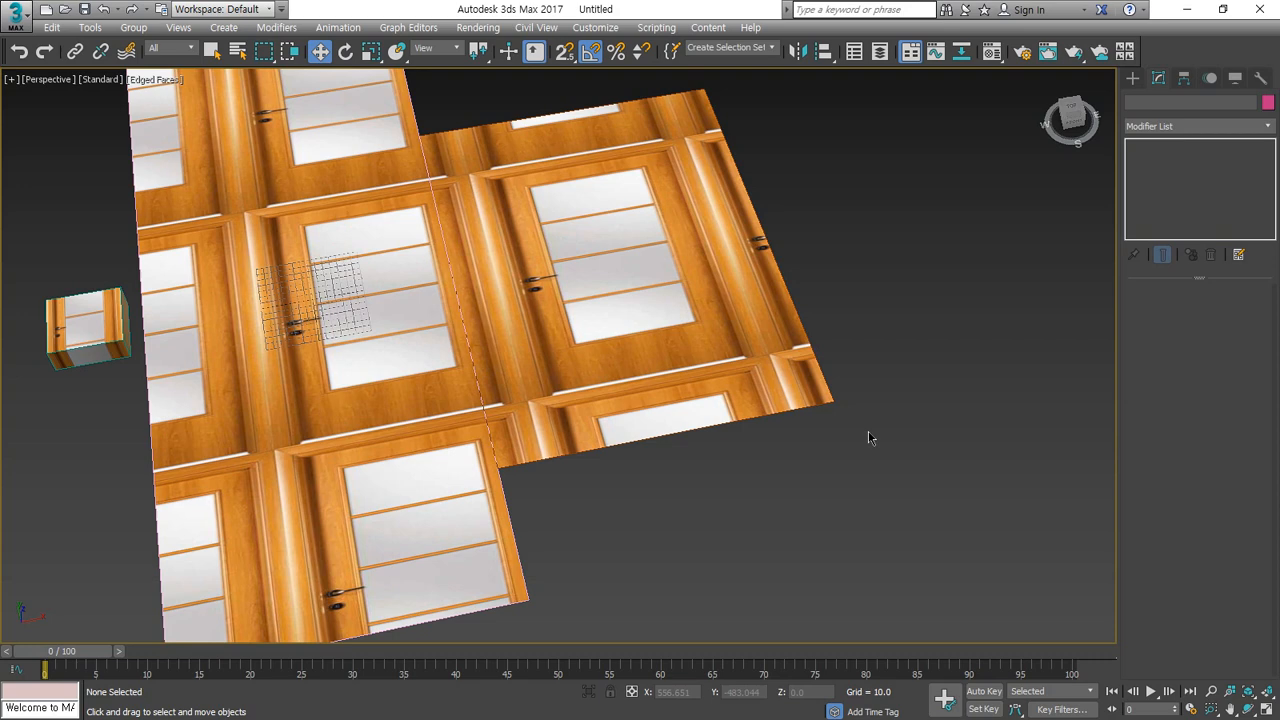
Step: Select Box004 and increase its base box length so the surface extends well beyond the adjoining box, then deselect it
{"action": "left_click", "coordinate": [798, 326]}
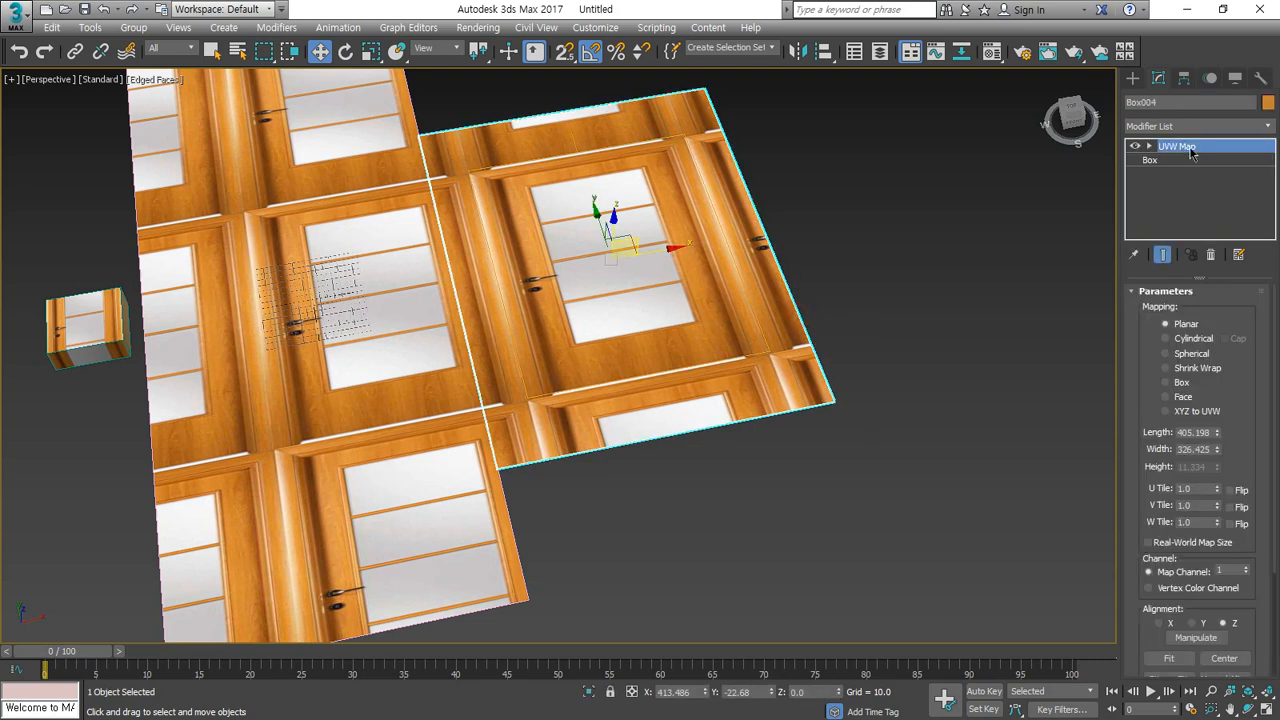
{"action": "left_click", "coordinate": [1150, 160]}
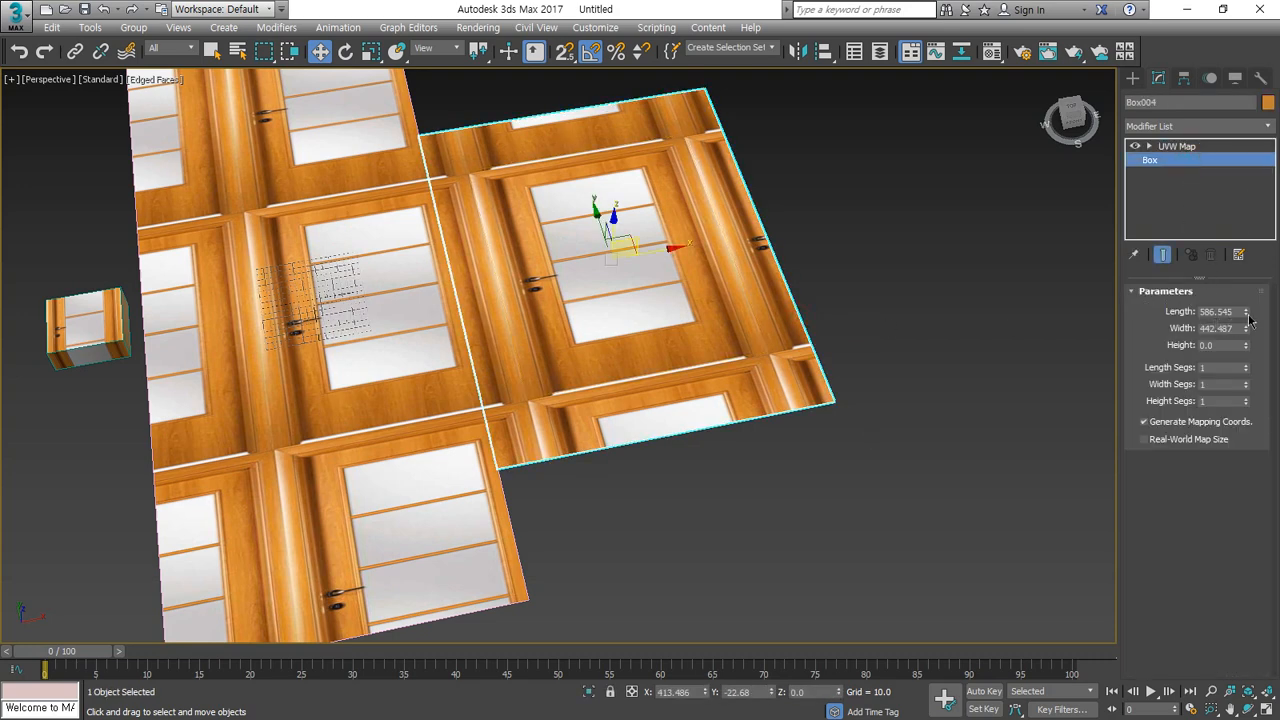
{"action": "left_click_drag", "start_coordinate": [1246, 311], "coordinate": [1245, 218]}
{"action": "left_click", "coordinate": [896, 314]}
{"action": "scroll", "coordinate": [896, 314], "scroll_direction": "down", "scroll_amount": 5}
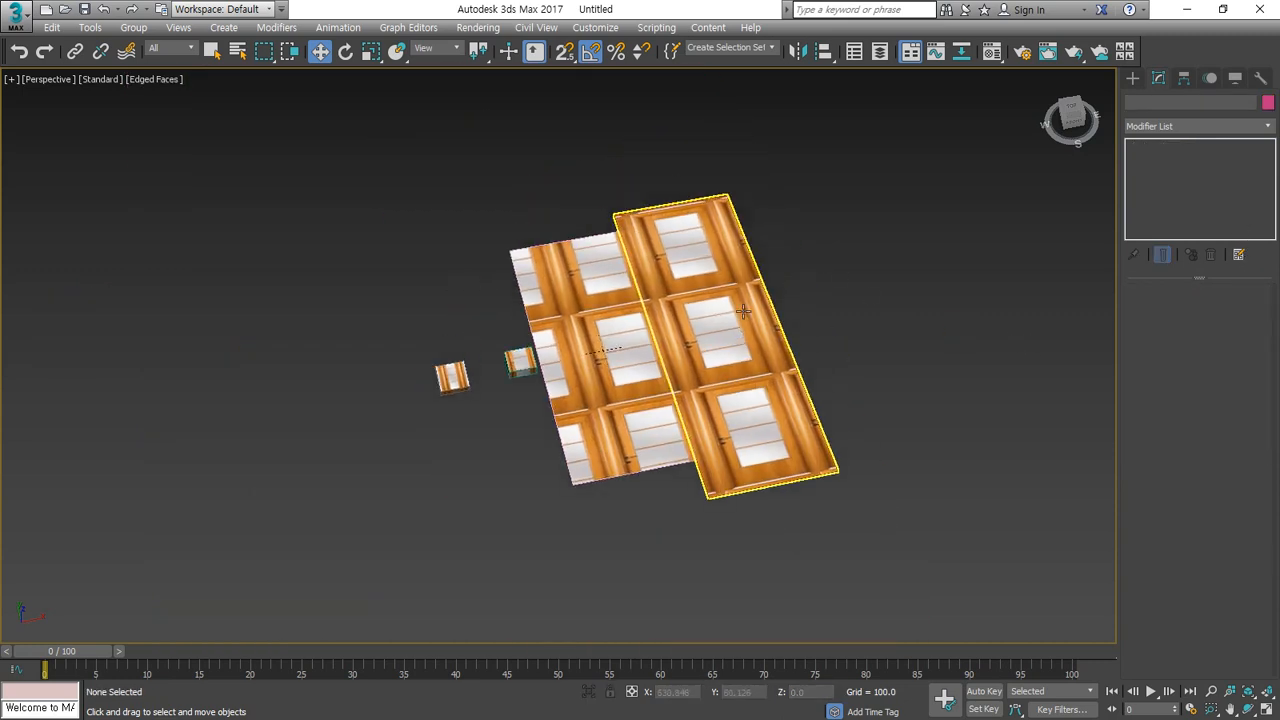
{"action": "scroll", "coordinate": [740, 348], "scroll_direction": "up", "scroll_amount": 5}
{"action": "mouse_move", "coordinate": [734, 340]}
{"action": "left_mouse_down"}
{"action": "mouse_move", "coordinate": [372, 386]}
{"action": "mouse_move", "coordinate": [430, 409]}
{"action": "left_mouse_up"}
{"action": "mouse_move", "coordinate": [595, 308]}
{"action": "left_mouse_down"}
{"action": "mouse_move", "coordinate": [575, 210]}
{"action": "mouse_move", "coordinate": [607, 212]}
{"action": "left_mouse_up"}
{"action": "mouse_move", "coordinate": [677, 437]}
{"action": "left_mouse_down"}
{"action": "mouse_move", "coordinate": [714, 534]}
{"action": "mouse_move", "coordinate": [686, 532]}
{"action": "left_mouse_up"}
{"action": "left_click_drag", "start_coordinate": [686, 532], "coordinate": [720, 508]}
{"action": "key", "text": "Escape"}
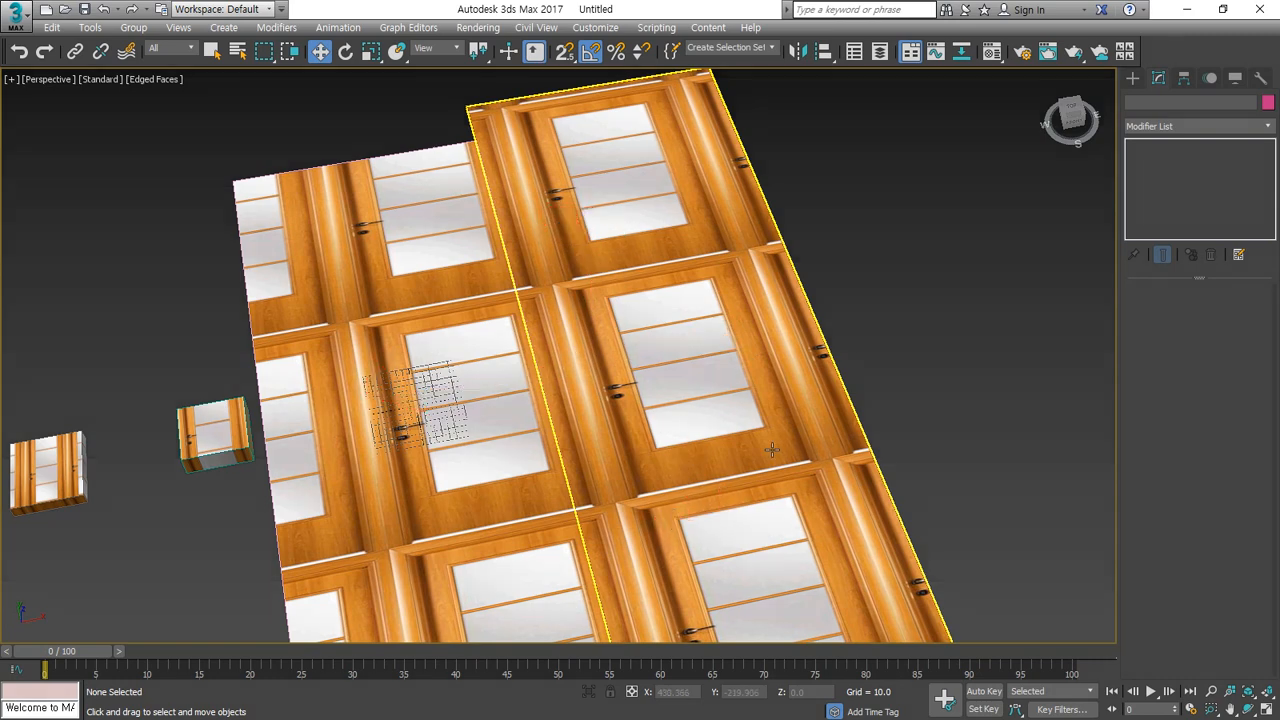
{"action": "scroll", "coordinate": [688, 424], "scroll_direction": "down", "scroll_amount": 3}
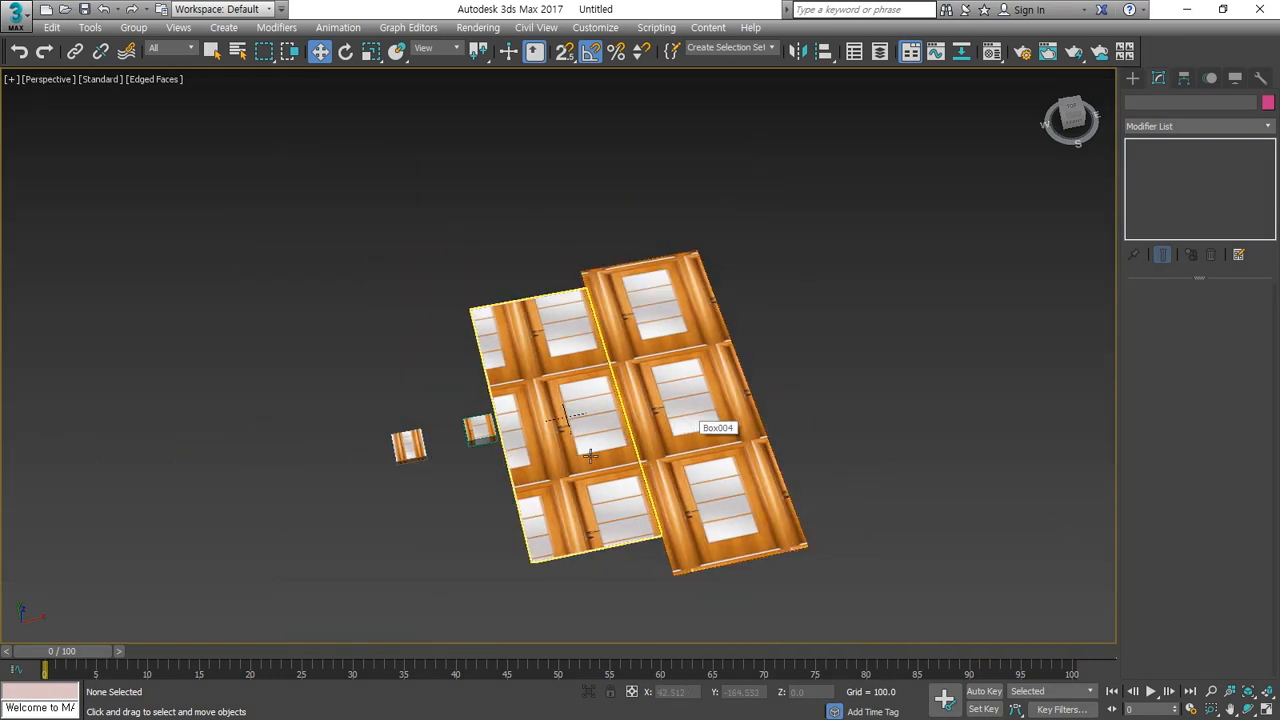
{"action": "left_click", "coordinate": [565, 428]}
{"action": "scroll", "coordinate": [1240, 519], "scroll_direction": "down", "scroll_amount": 3}
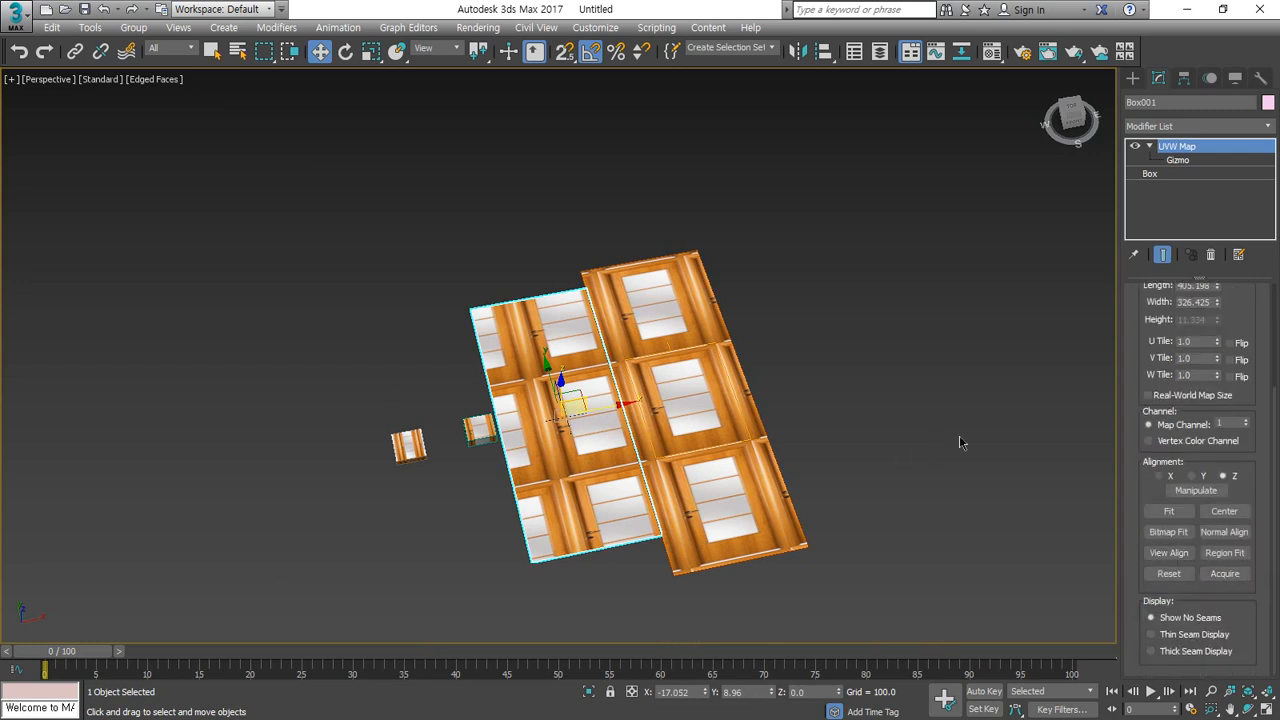
{"action": "left_click", "coordinate": [921, 460]}
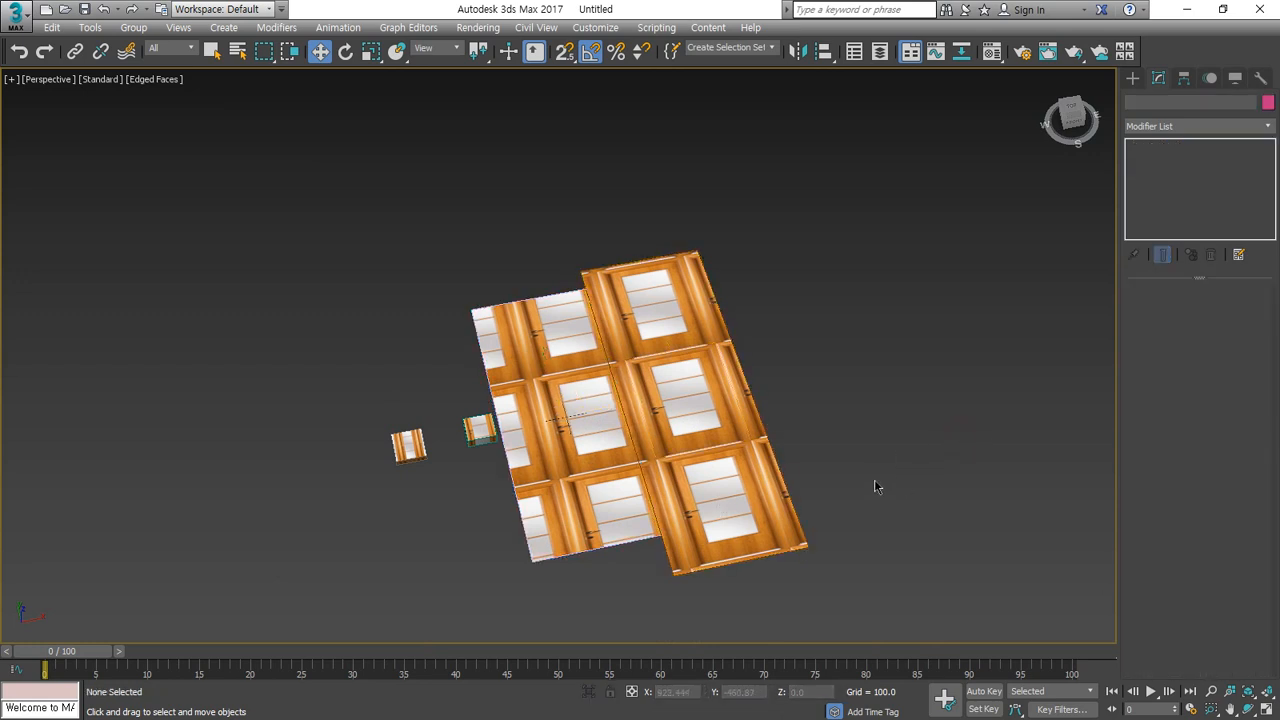
Step: Open the door material's diffuse bitmap in the Material Editor and try Use Real-World Scale before turning it off again
{"action": "key", "text": "F10"}
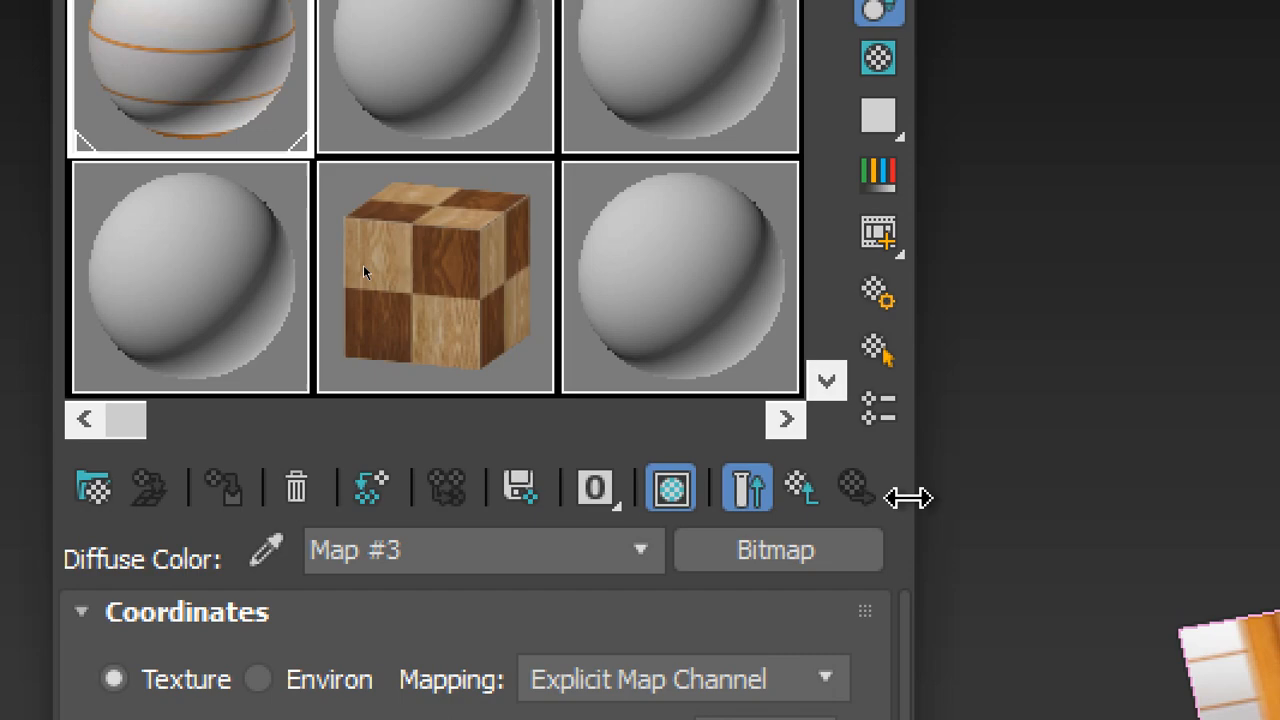
{"action": "left_click", "coordinate": [803, 490]}
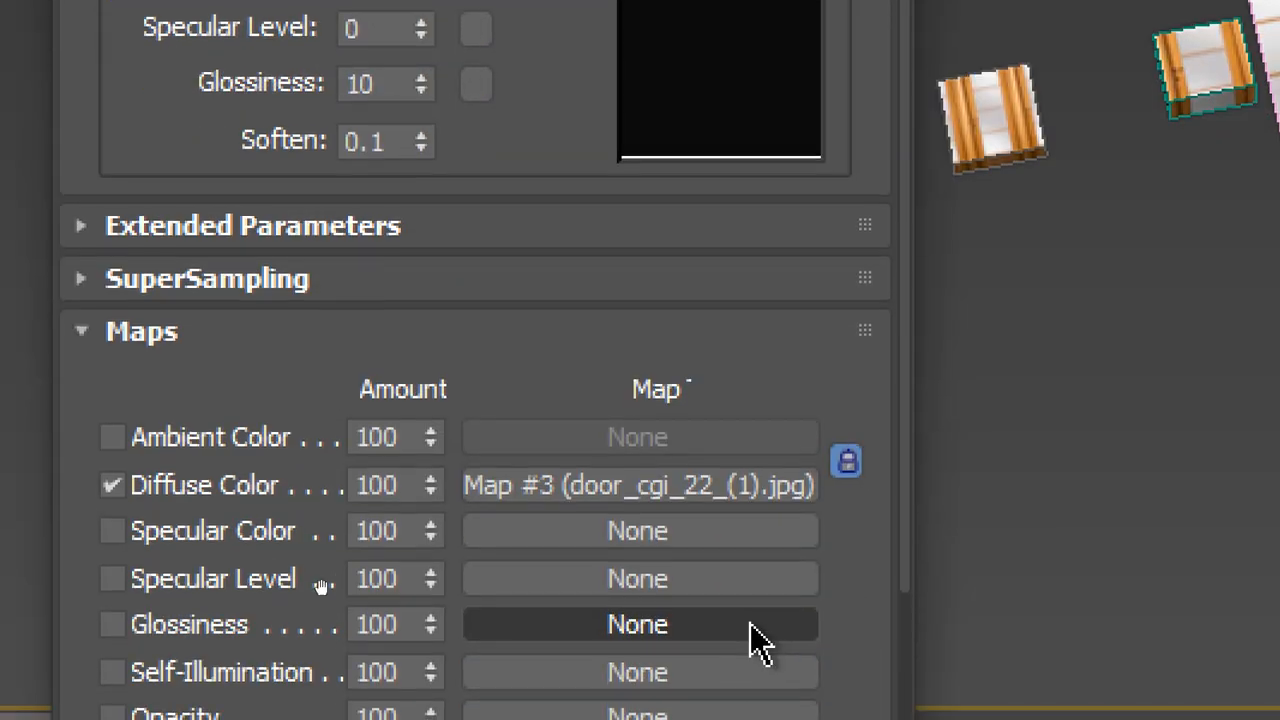
{"action": "left_click_drag", "start_coordinate": [694, 491], "coordinate": [693, 495]}
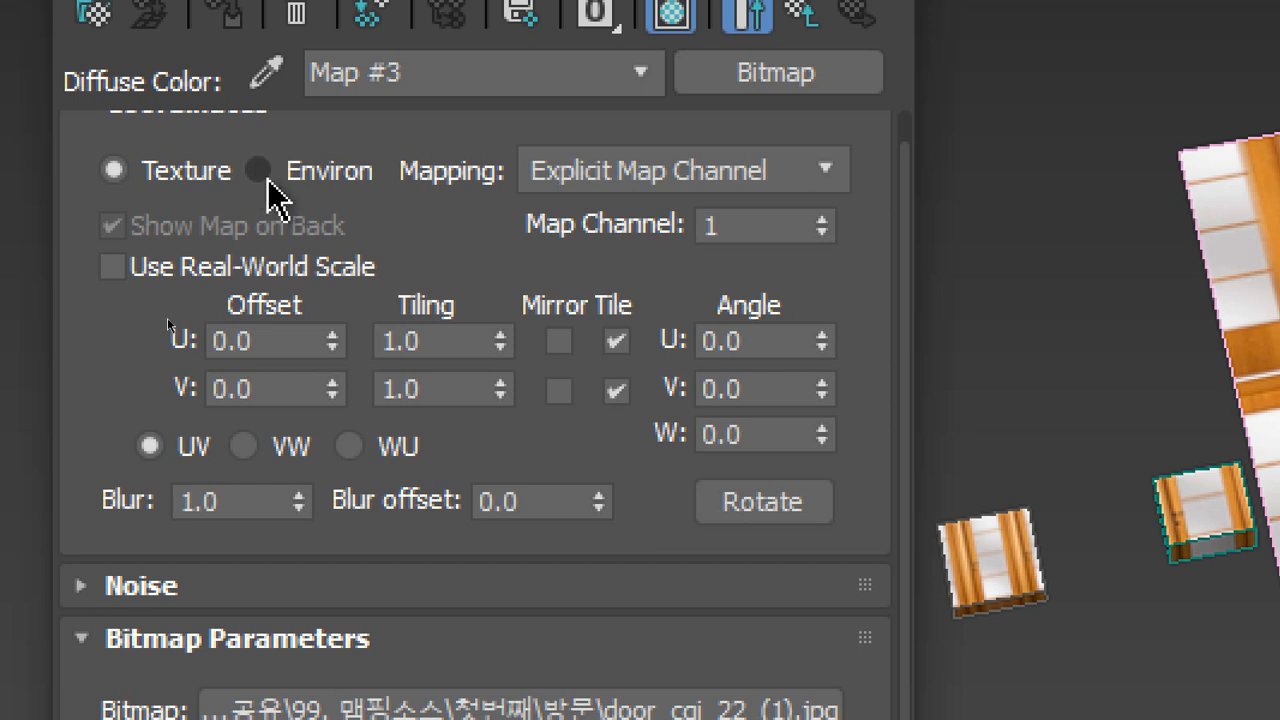
{"action": "left_click", "coordinate": [168, 283]}
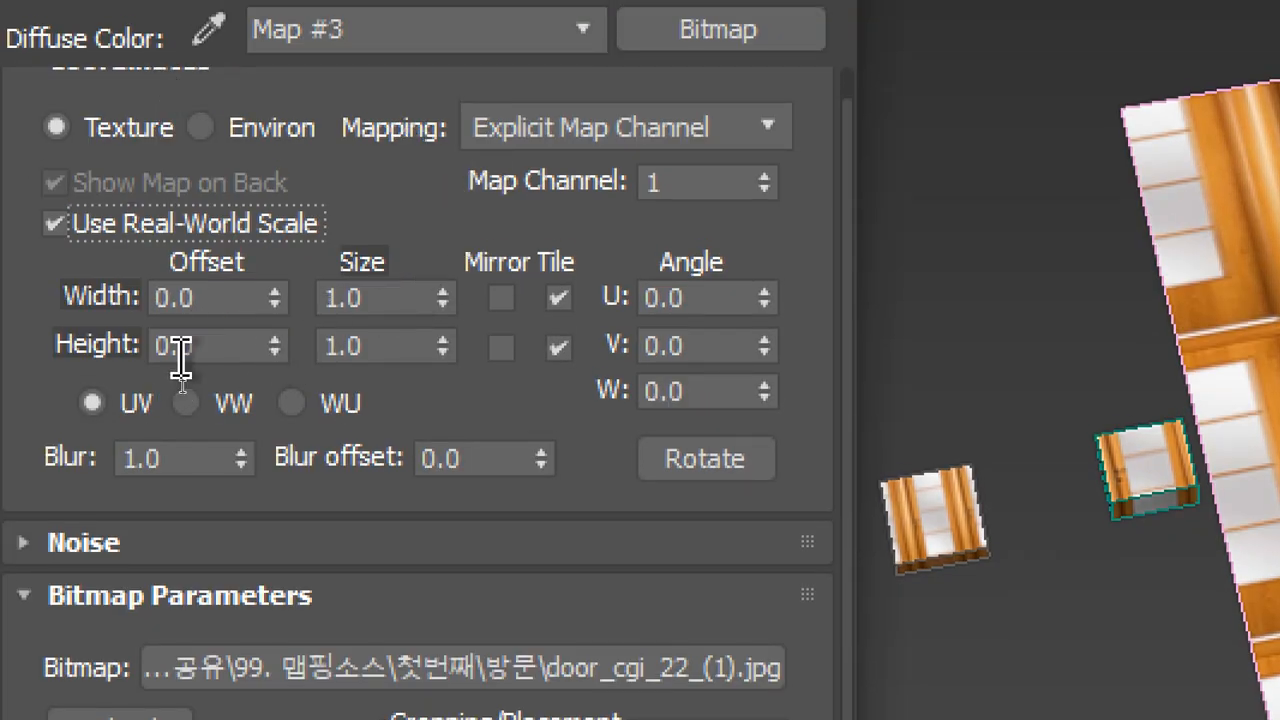
{"action": "left_click", "coordinate": [129, 226]}
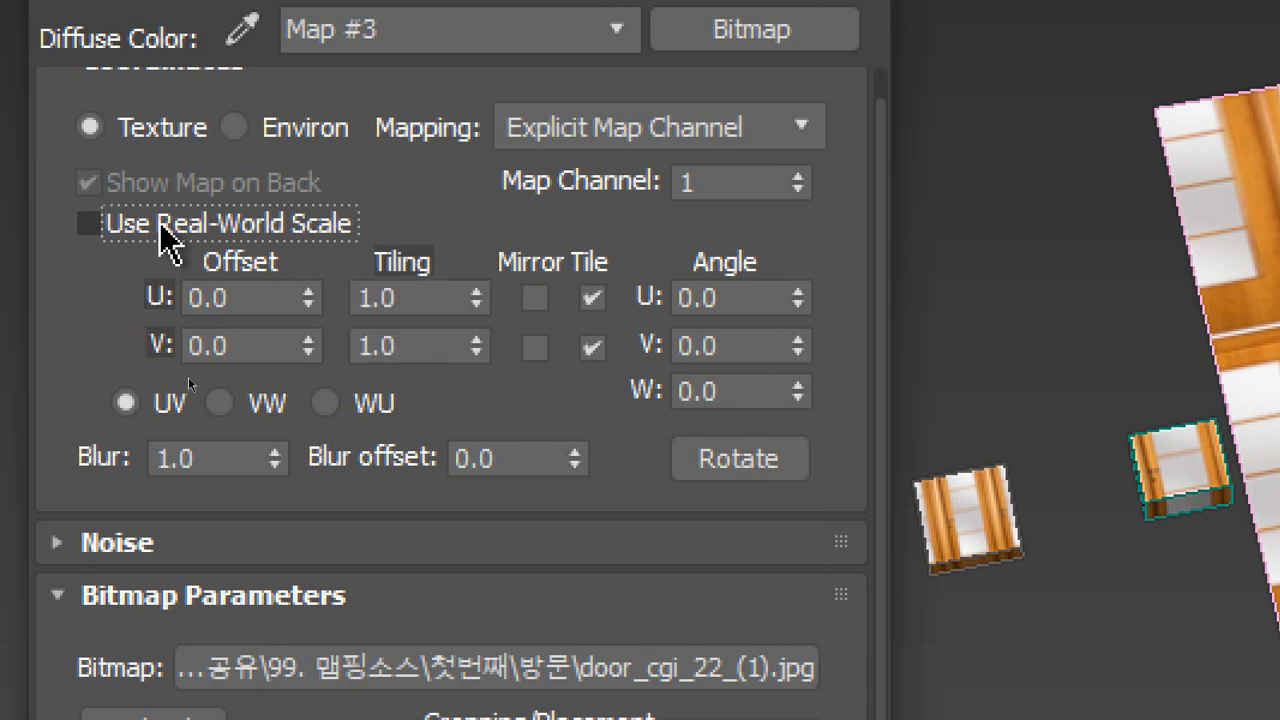
Step: Set the door bitmap's U and V tiling to 4
{"action": "left_click", "coordinate": [418, 300]}
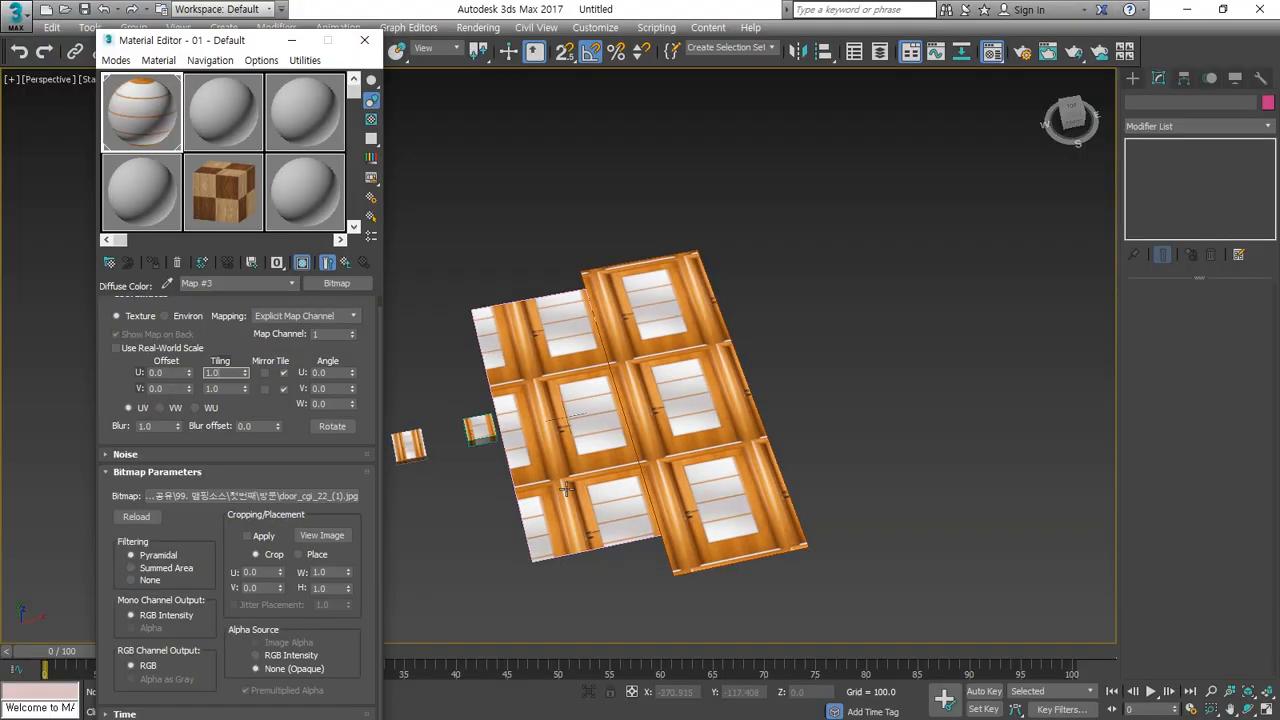
{"action": "double_click", "coordinate": [222, 374]}
{"action": "type", "text": "4"}
{"action": "key", "text": "Tab"}
{"action": "type", "text": "4"}
{"action": "key", "text": "Return"}
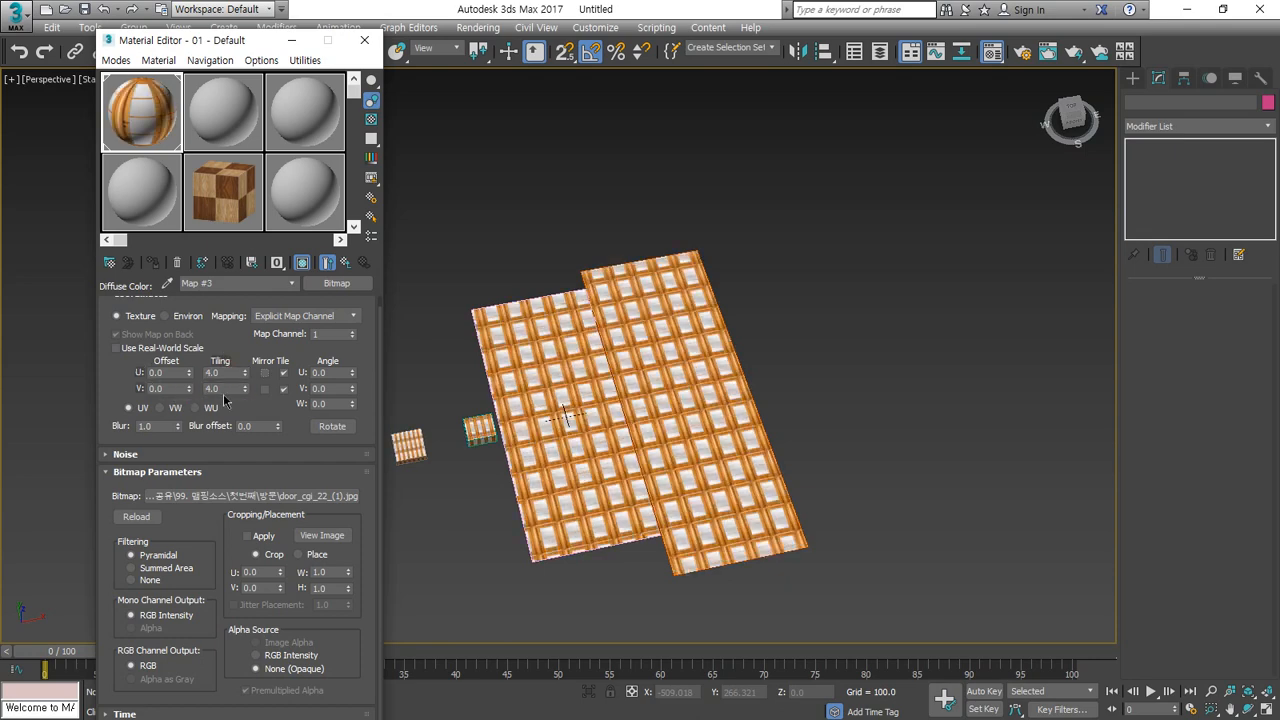
Step: Select Box001 and set the door bitmap's U and V tiling back to 1
{"action": "scroll", "coordinate": [565, 416], "scroll_direction": "up", "scroll_amount": 5}
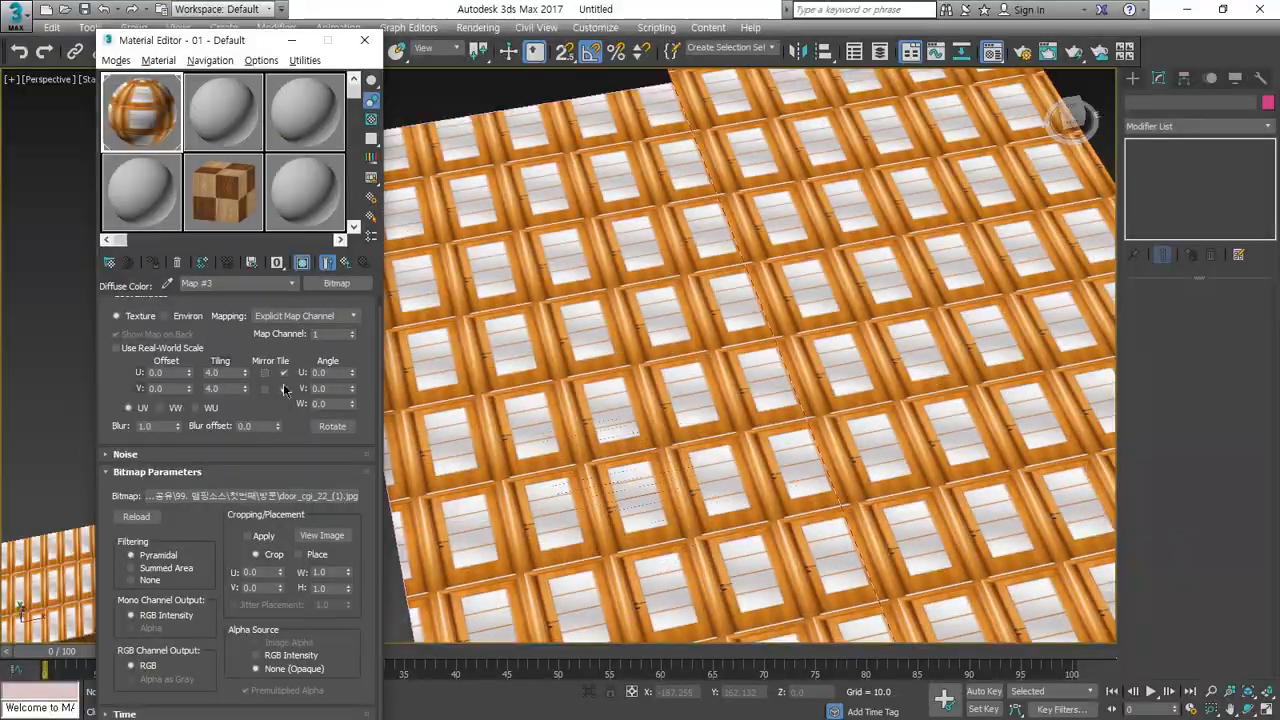
{"action": "left_click", "coordinate": [591, 370]}
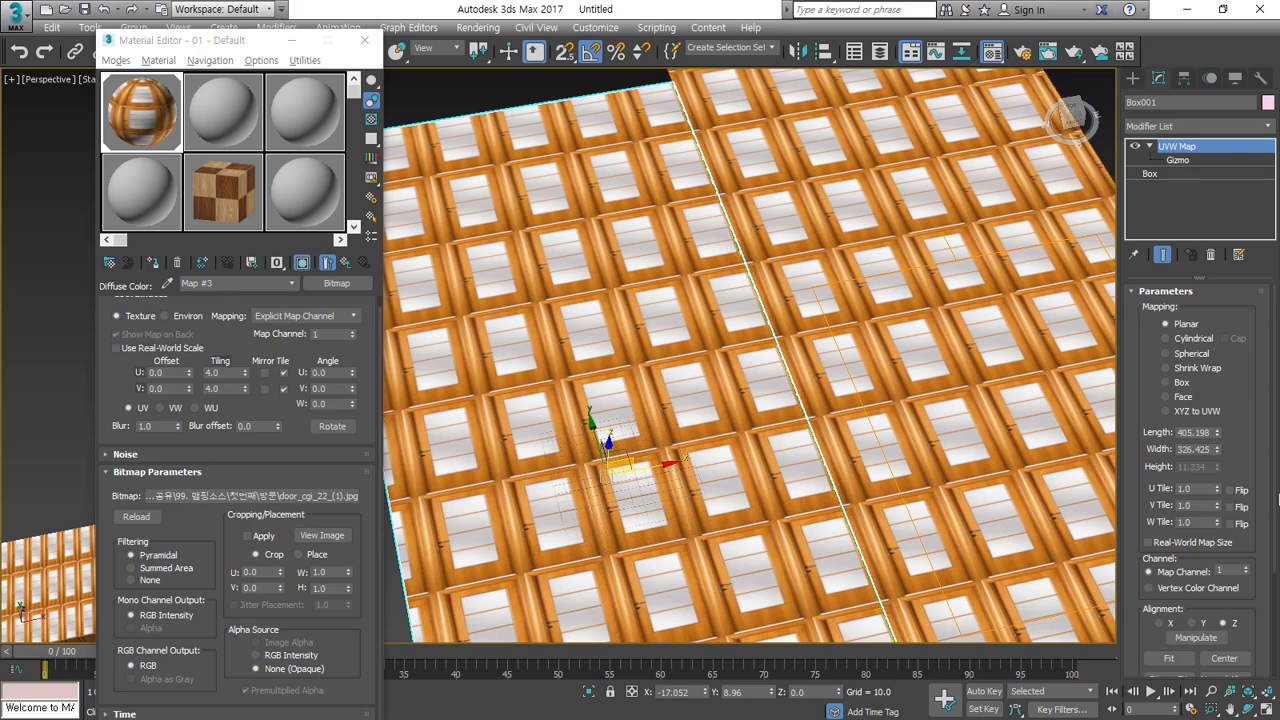
{"action": "double_click", "coordinate": [217, 372]}
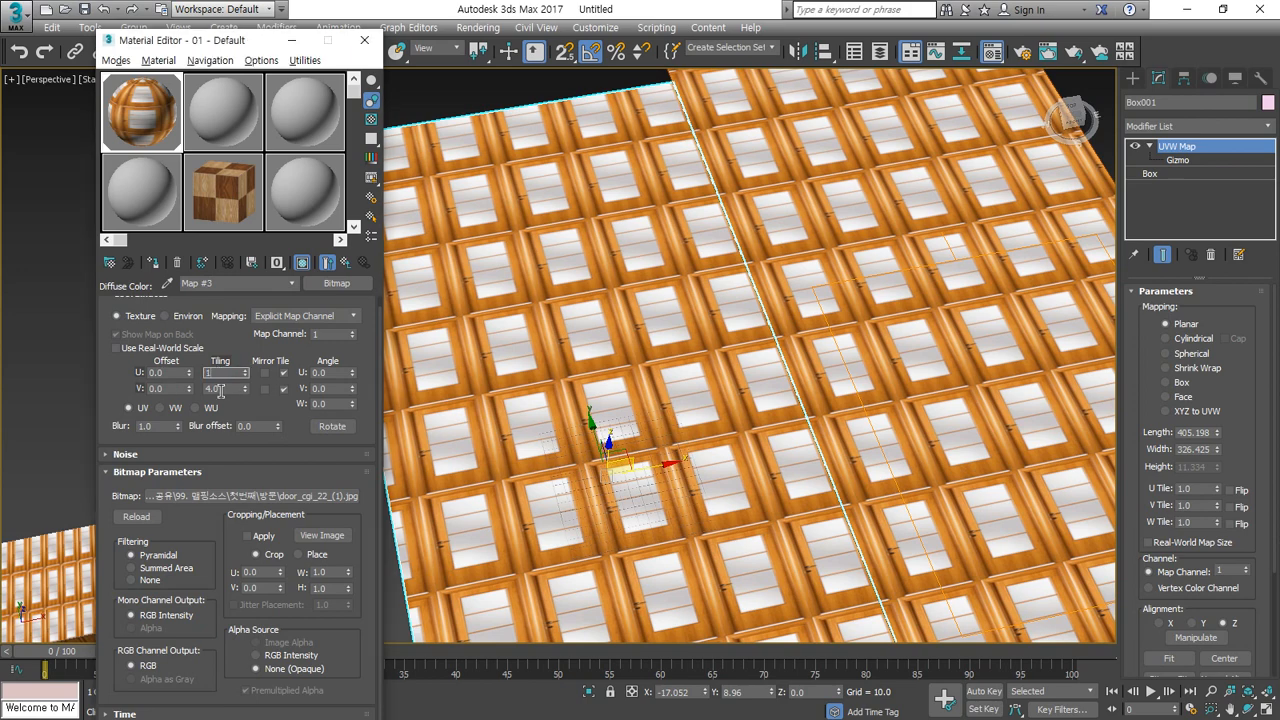
{"action": "left_click_drag", "start_coordinate": [221, 391], "coordinate": [190, 395]}
{"action": "type", "text": "1"}
{"action": "key", "text": "Return"}
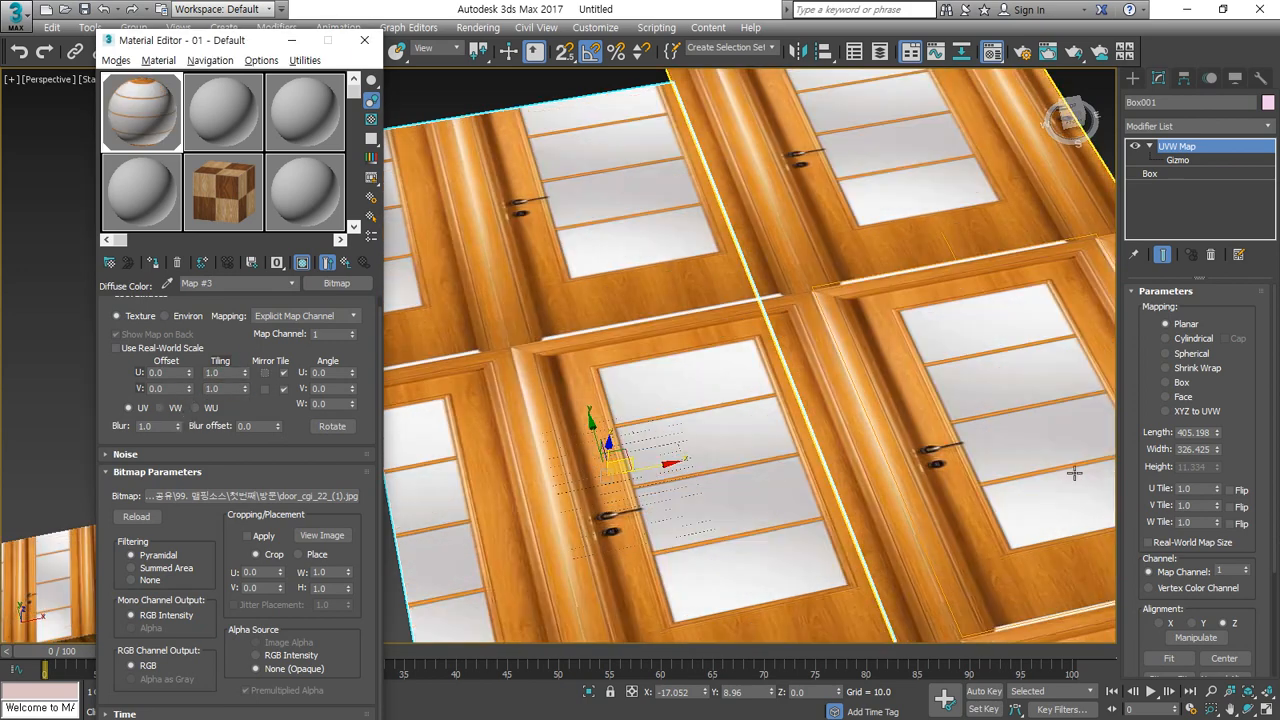
{"action": "key", "text": "ctrl+shift+d"}
{"action": "mouse_move", "coordinate": [205, 415]}
{"action": "left_mouse_down"}
{"action": "mouse_move", "coordinate": [194, 419]}
{"action": "mouse_move", "coordinate": [240, 385]}
{"action": "left_mouse_up"}
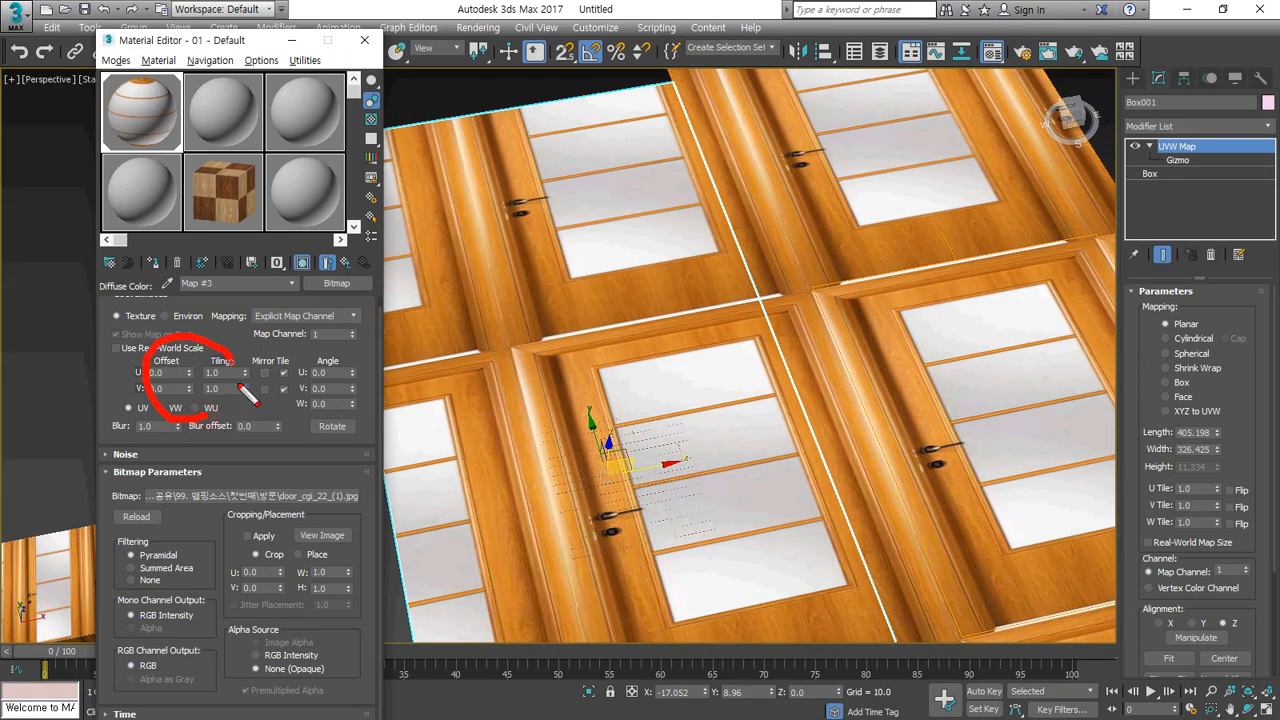
{"action": "left_click_drag", "start_coordinate": [1222, 516], "coordinate": [1094, 455]}
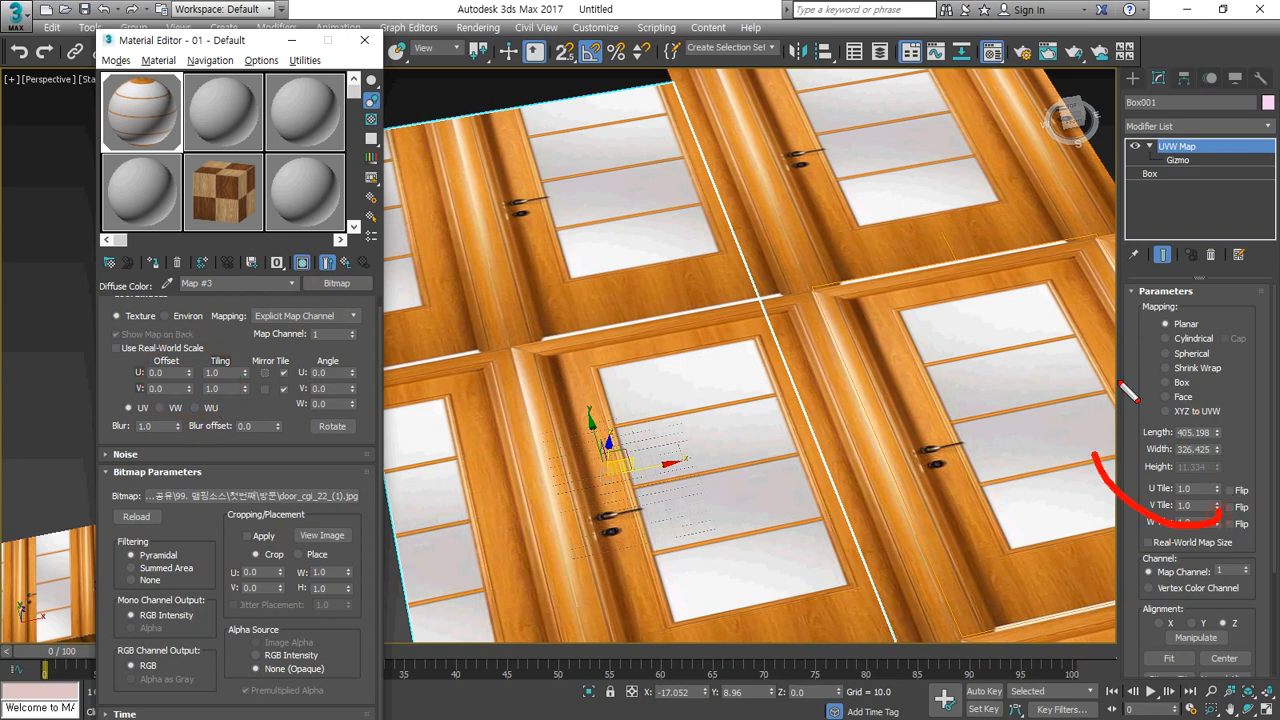
{"action": "left_click_drag", "start_coordinate": [1136, 400], "coordinate": [1222, 540]}
{"action": "key", "text": "Escape"}
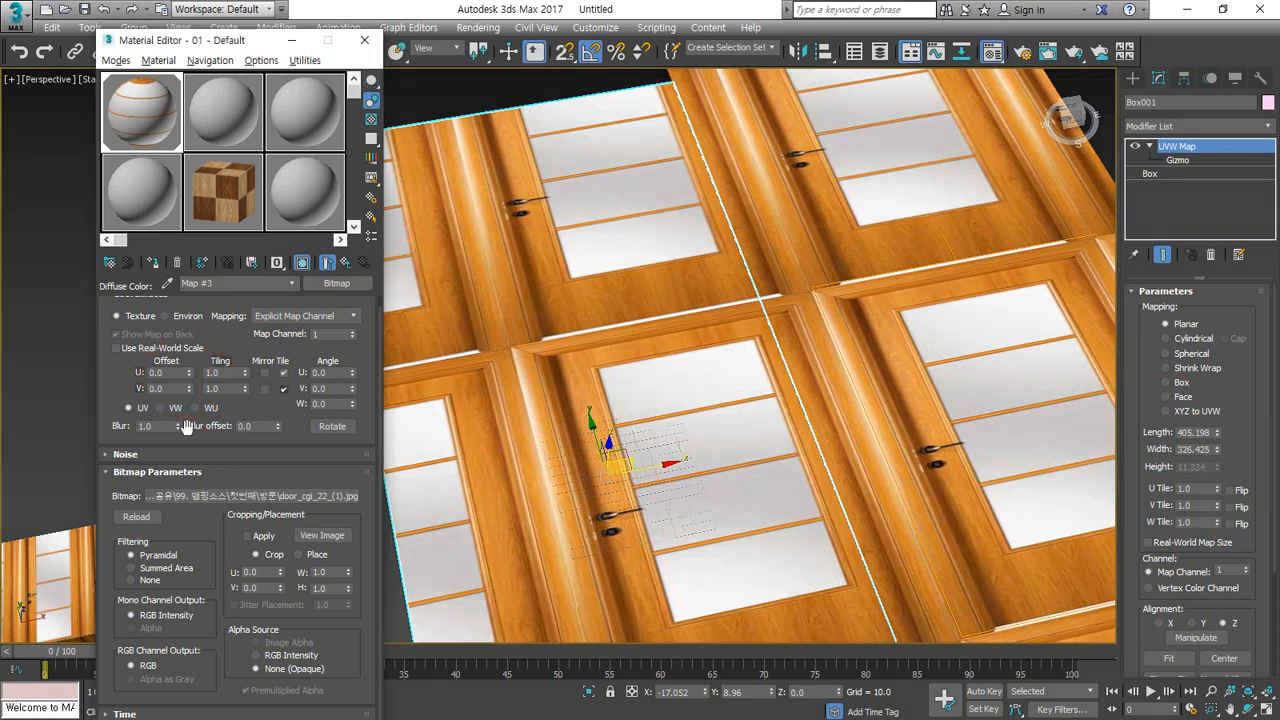
Step: Shift the door bitmap by varying its U and V offsets, and set both offsets to 5
{"action": "scroll", "coordinate": [205, 305], "scroll_direction": "up", "scroll_amount": 1}
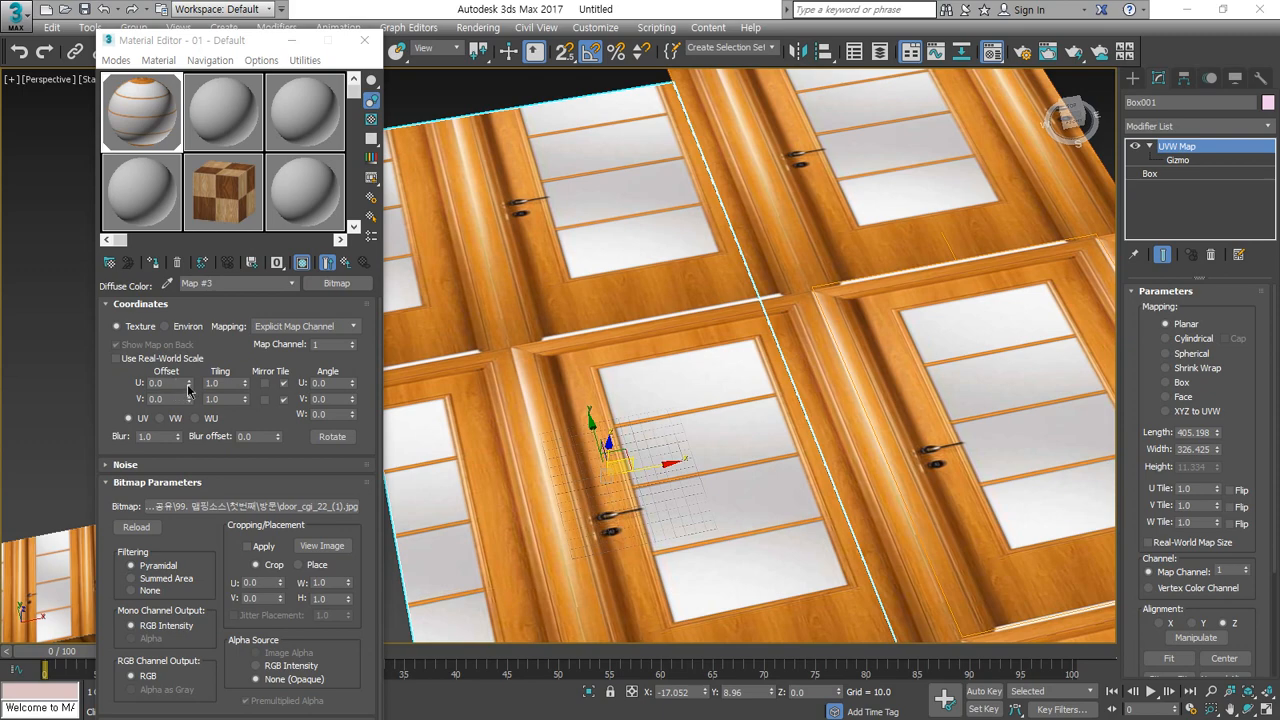
{"action": "left_click_drag", "start_coordinate": [188, 386], "coordinate": [190, 370]}
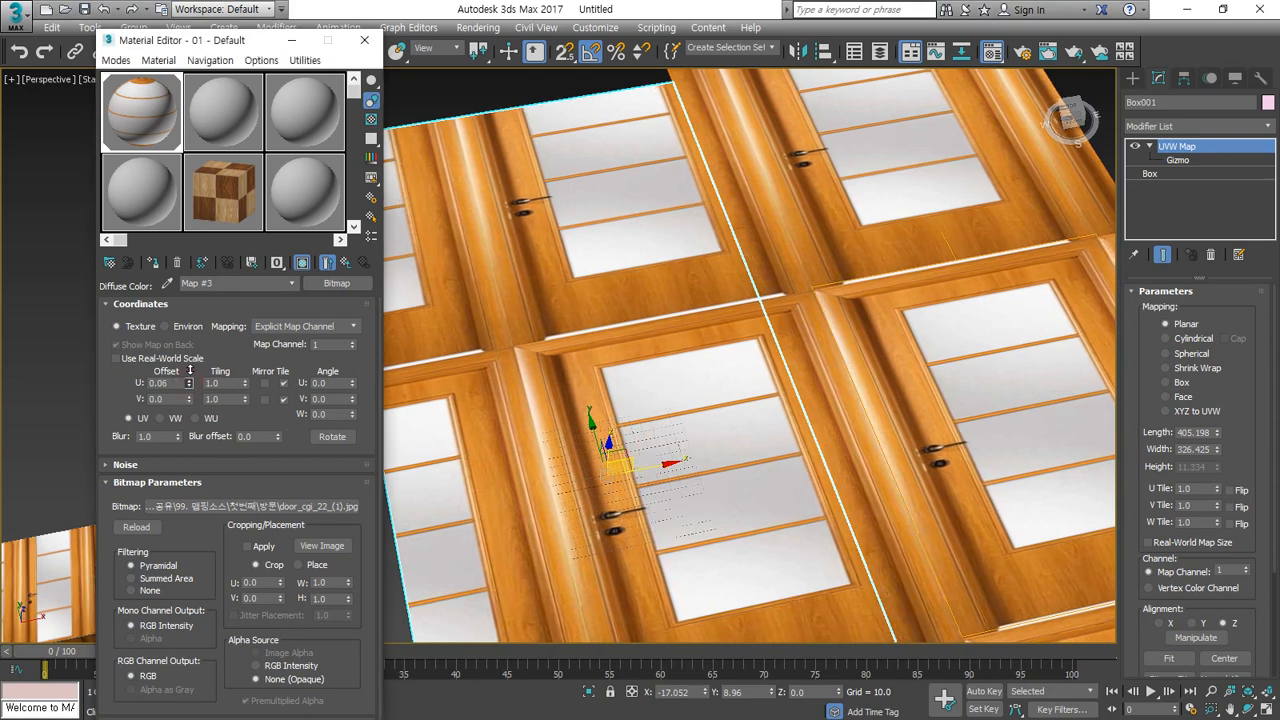
{"action": "left_click_drag", "start_coordinate": [201, 309], "coordinate": [111, 385]}
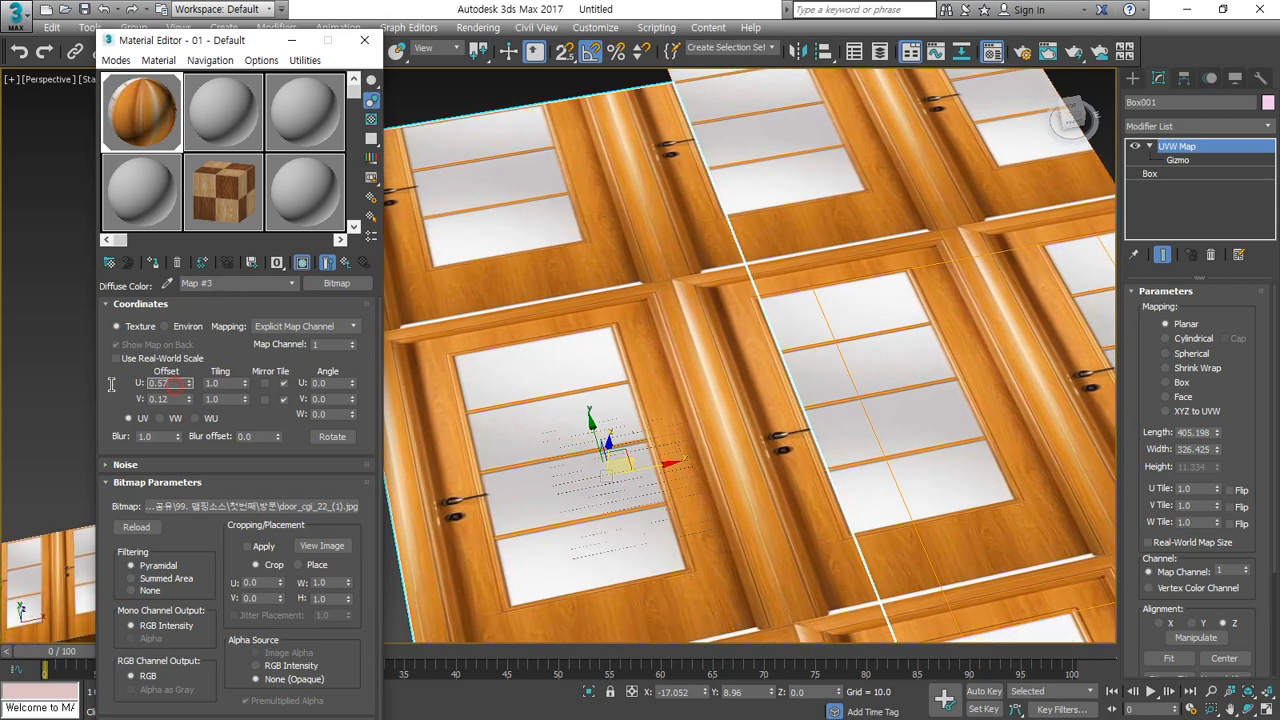
{"action": "type", "text": "5"}
{"action": "key", "text": "Return"}
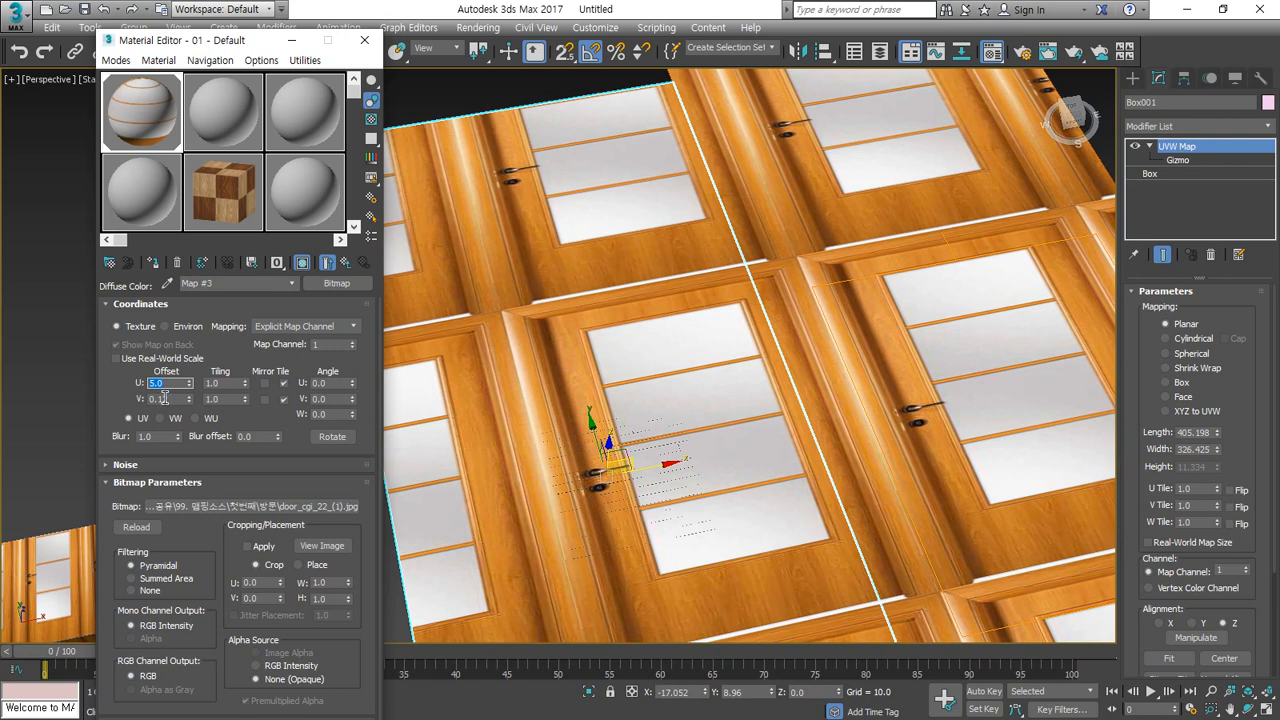
{"action": "left_click_drag", "start_coordinate": [173, 399], "coordinate": [64, 396]}
{"action": "type", "text": "5"}
{"action": "key", "text": "Return"}
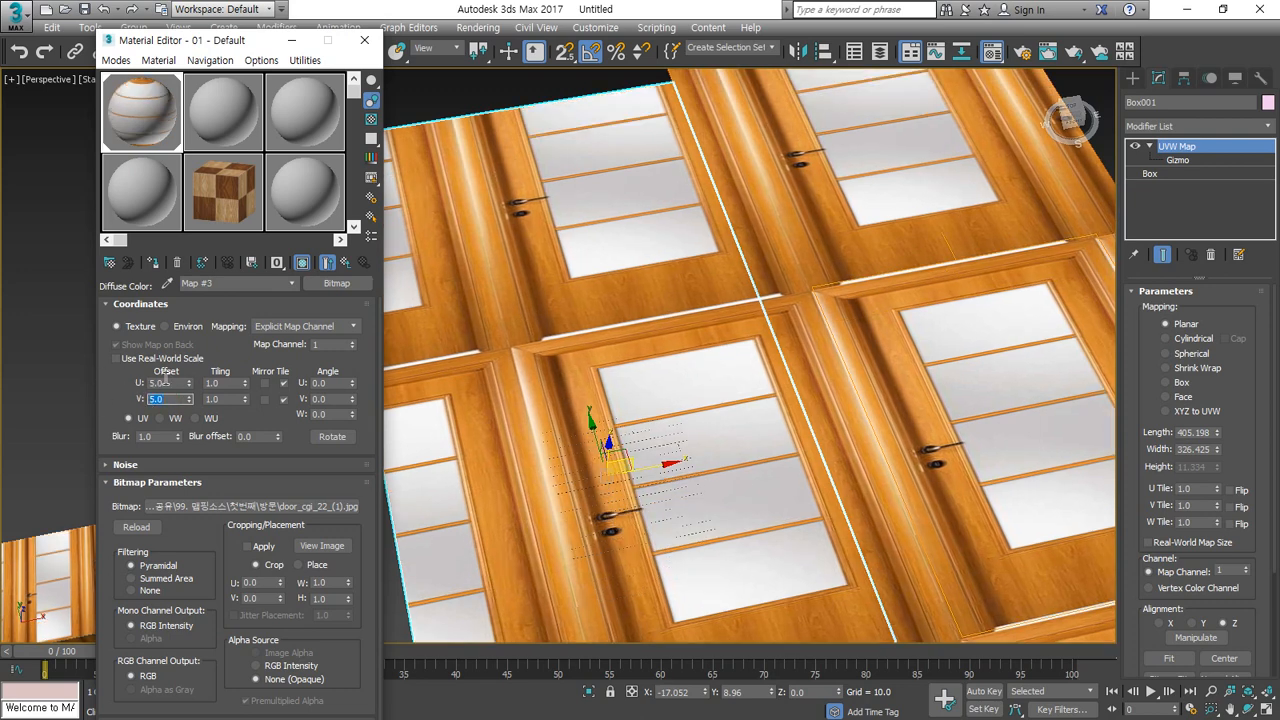
Step: Reset the door bitmap's U and V offsets to 0
{"action": "left_click_drag", "start_coordinate": [152, 386], "coordinate": [89, 385]}
{"action": "type", "text": "0"}
{"action": "key", "text": "Return"}
{"action": "left_click_drag", "start_coordinate": [168, 401], "coordinate": [100, 396]}
{"action": "type", "text": "0"}
{"action": "key", "text": "Return"}
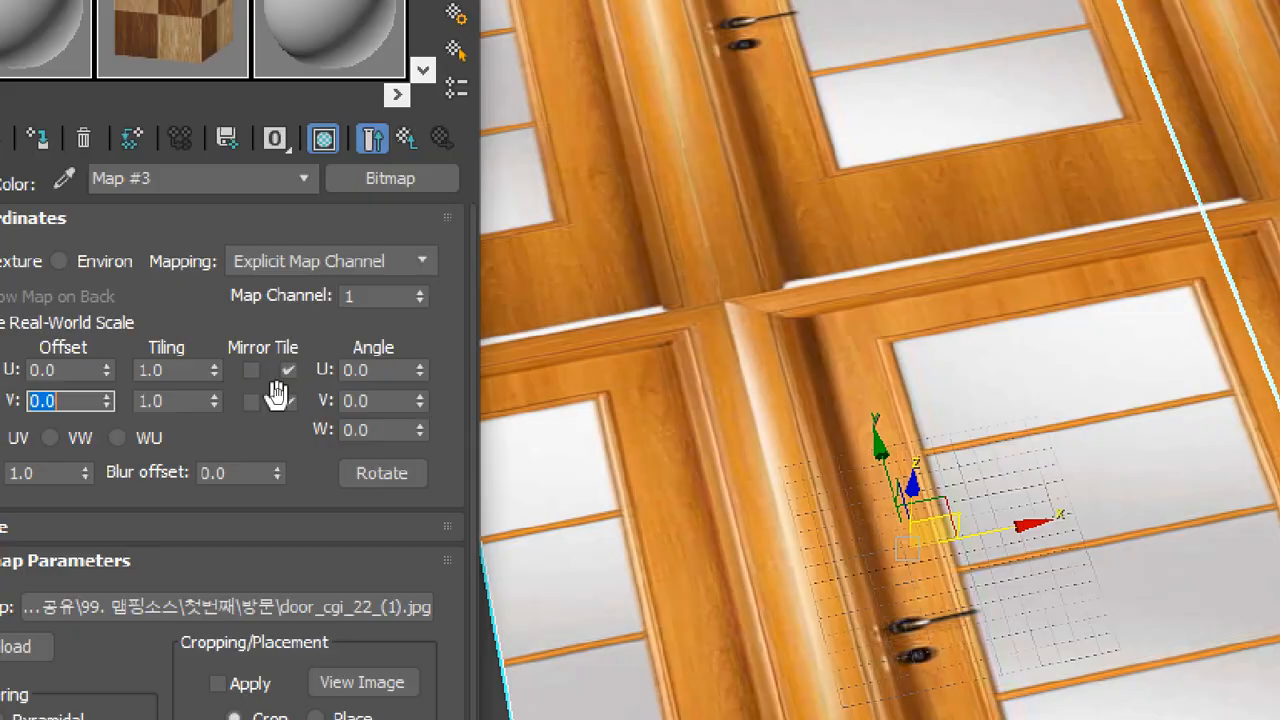
Step: Try Mirror for the door bitmap in the U and V directions, and restore Tile in both
{"action": "left_click", "coordinate": [252, 370]}
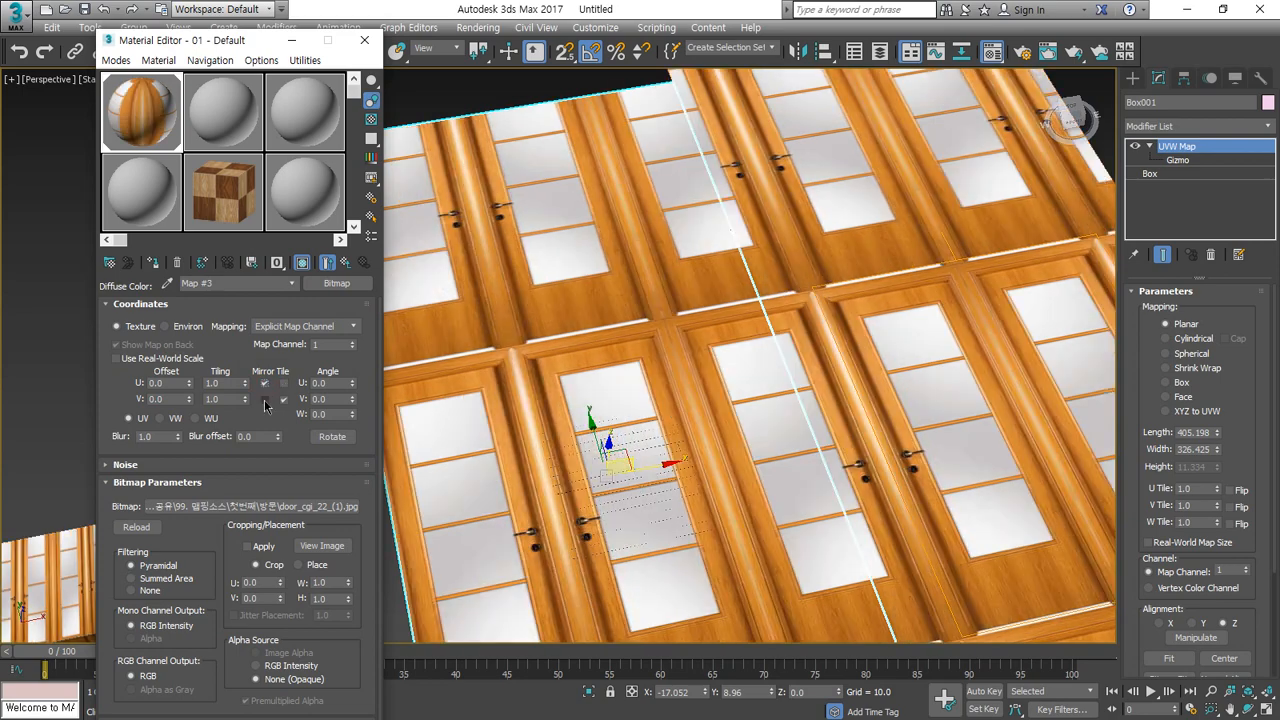
{"action": "left_click", "coordinate": [265, 400]}
{"action": "left_click", "coordinate": [264, 384]}
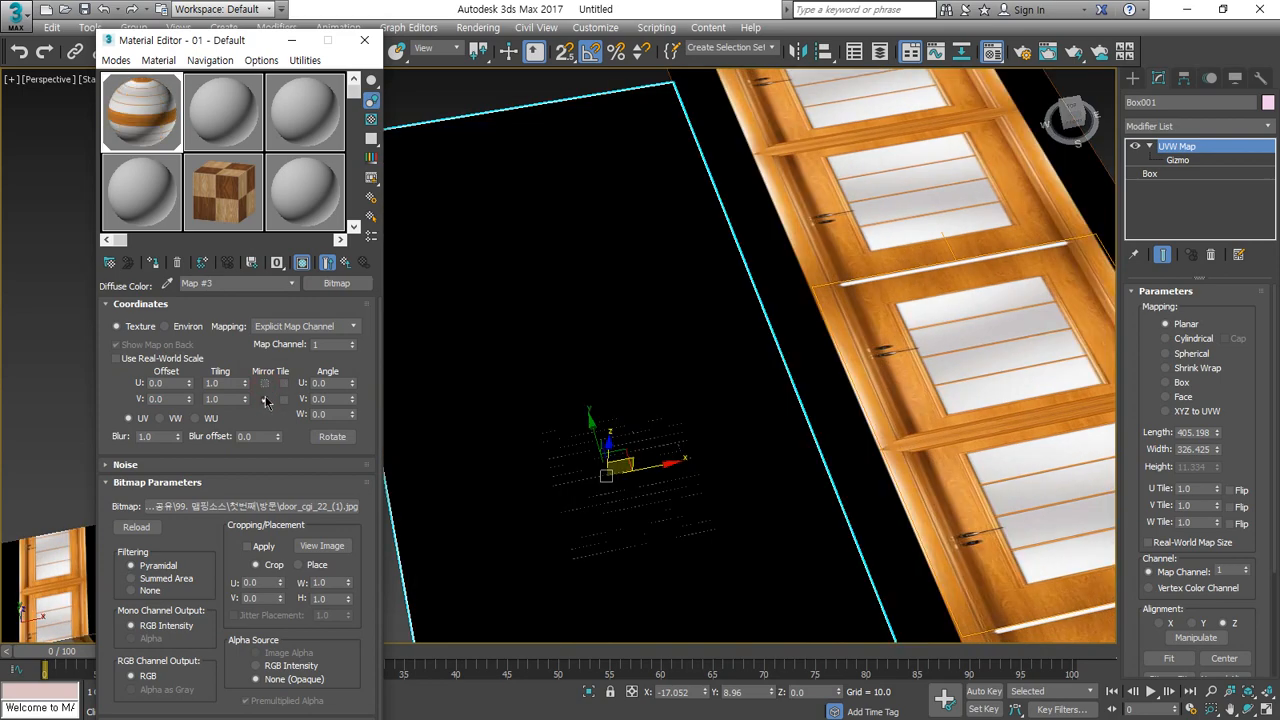
{"action": "left_click", "coordinate": [265, 400]}
{"action": "left_click", "coordinate": [284, 384]}
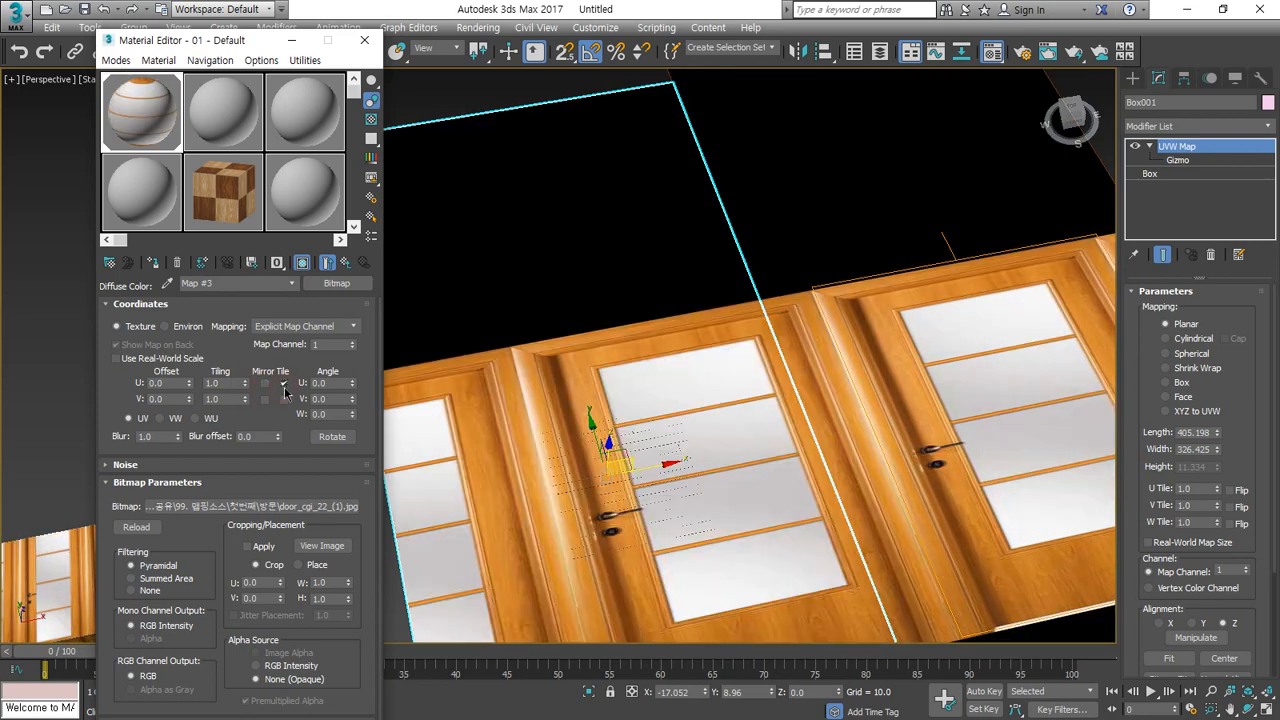
{"action": "left_click", "coordinate": [285, 400]}
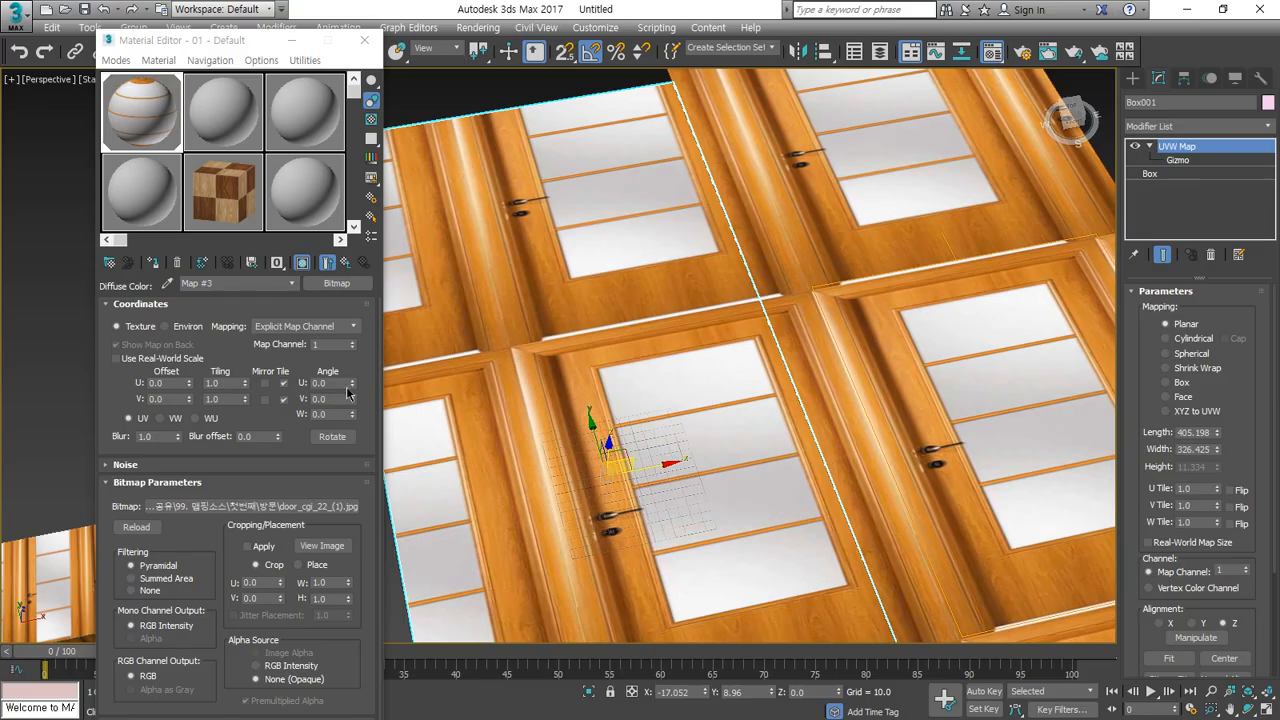
Step: Try door bitmap U angles of about 96 and exactly 45 degrees, and reset the U angle to 0
{"action": "left_click_drag", "start_coordinate": [352, 385], "coordinate": [357, 289]}
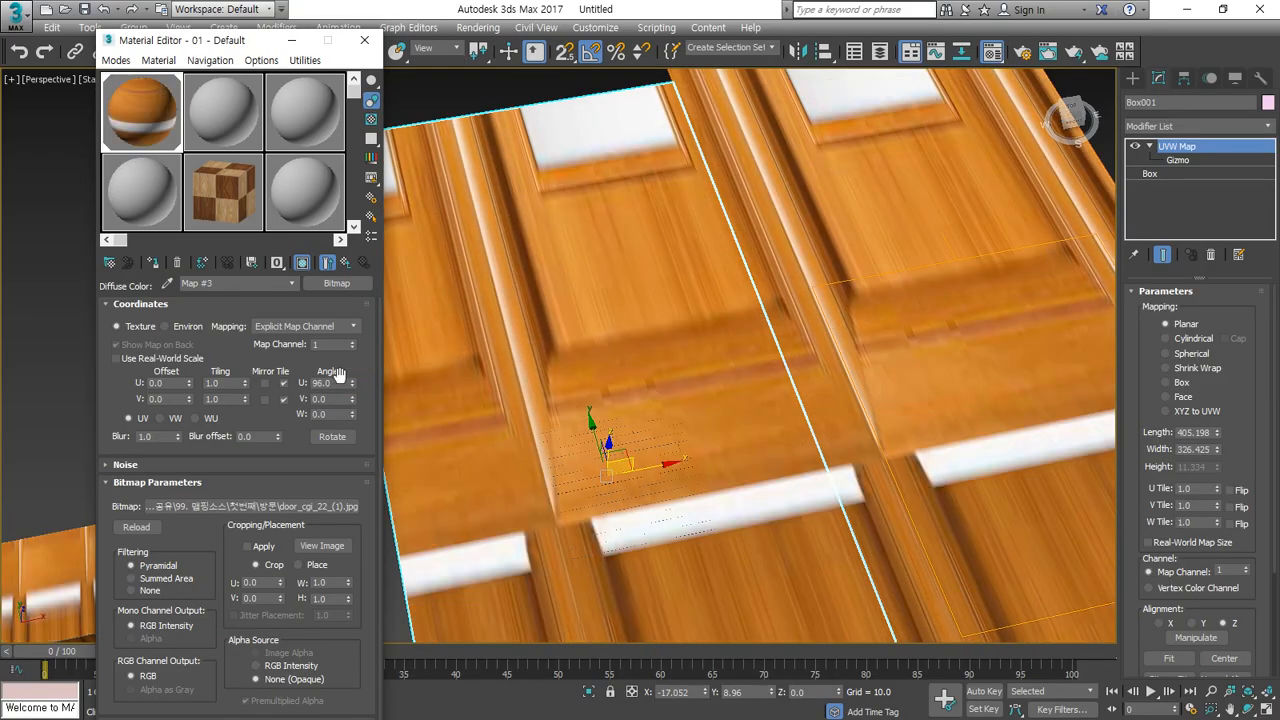
{"action": "left_click_drag", "start_coordinate": [341, 381], "coordinate": [252, 377]}
{"action": "type", "text": "5"}
{"action": "key", "text": "BackSpace"}
{"action": "type", "text": "45"}
{"action": "key", "text": "Return"}
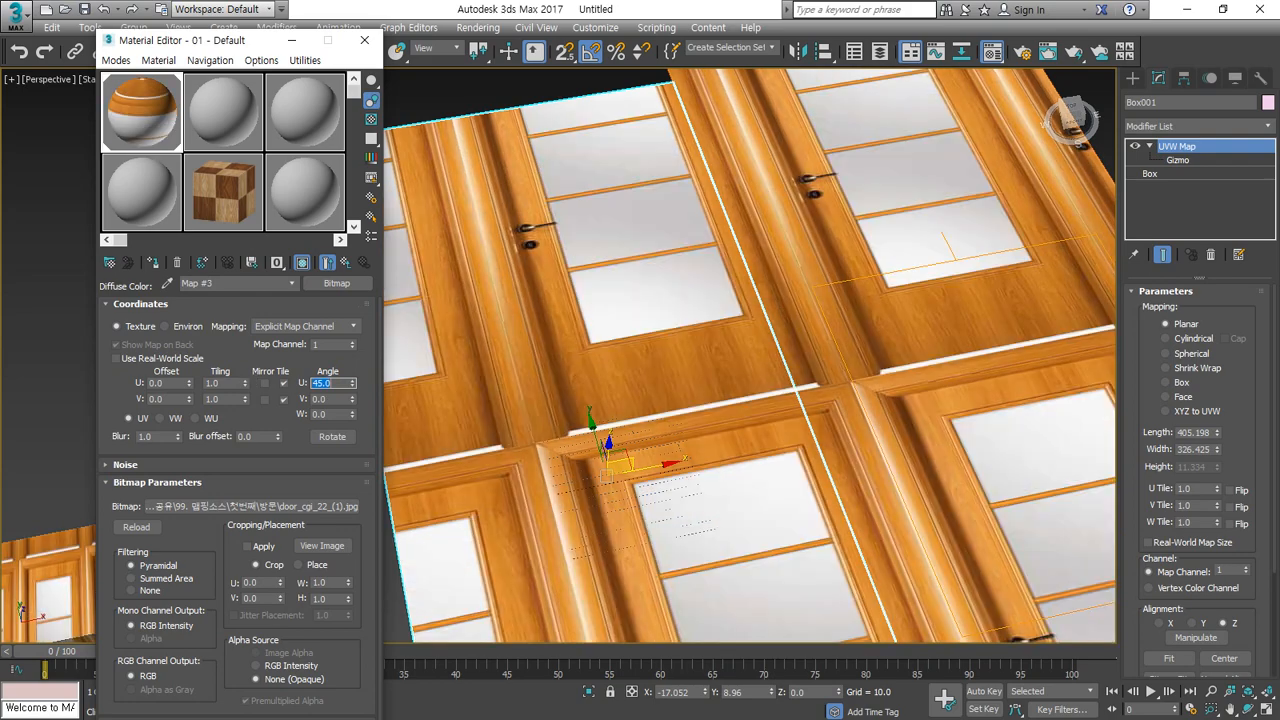
{"action": "right_click", "coordinate": [351, 386]}
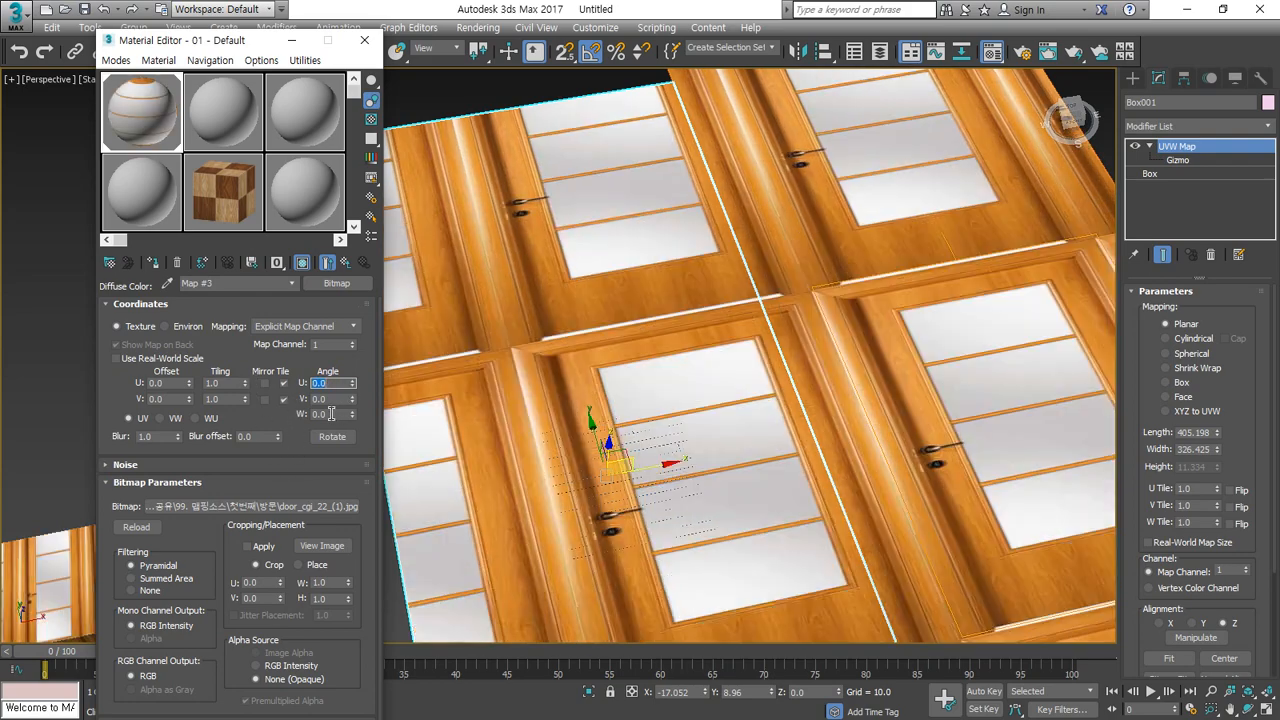
Step: Try door bitmap W angles of 45, 60 and 30 degrees, and reset the W angle to 0
{"action": "left_click", "coordinate": [333, 414]}
{"action": "key", "text": "Return"}
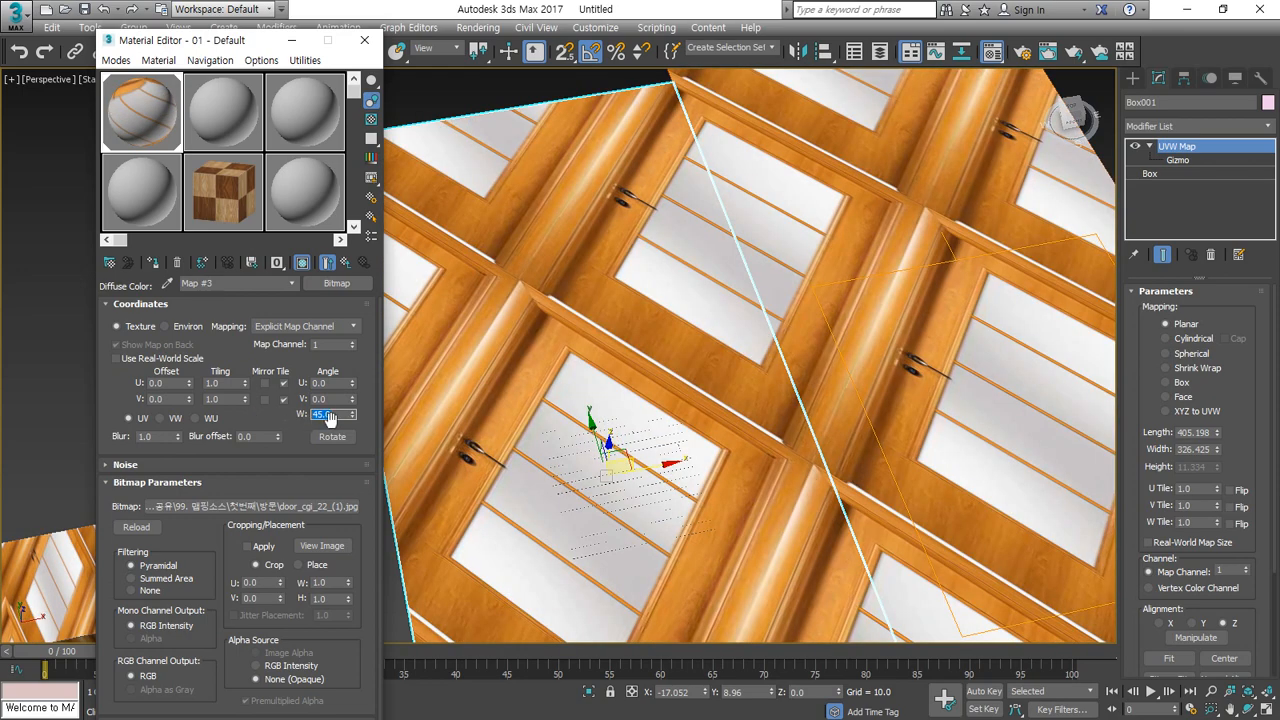
{"action": "type", "text": "60"}
{"action": "key", "text": "Return"}
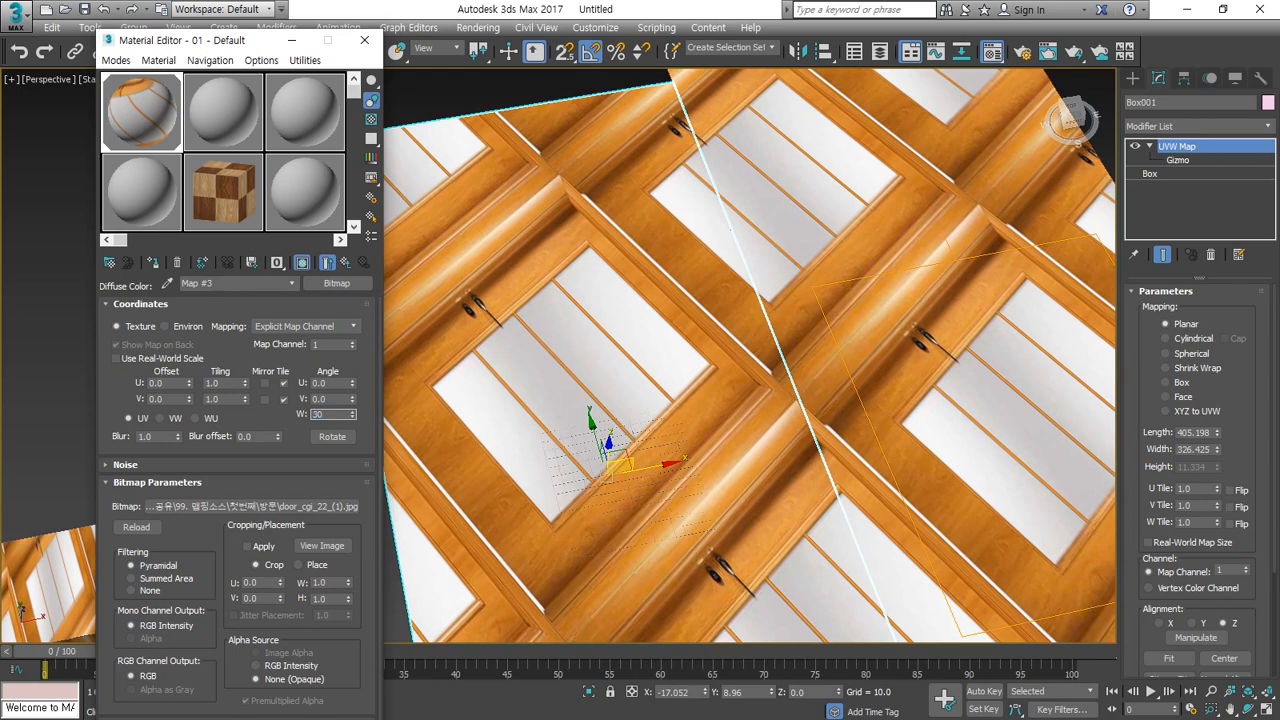
{"action": "key", "text": "Return"}
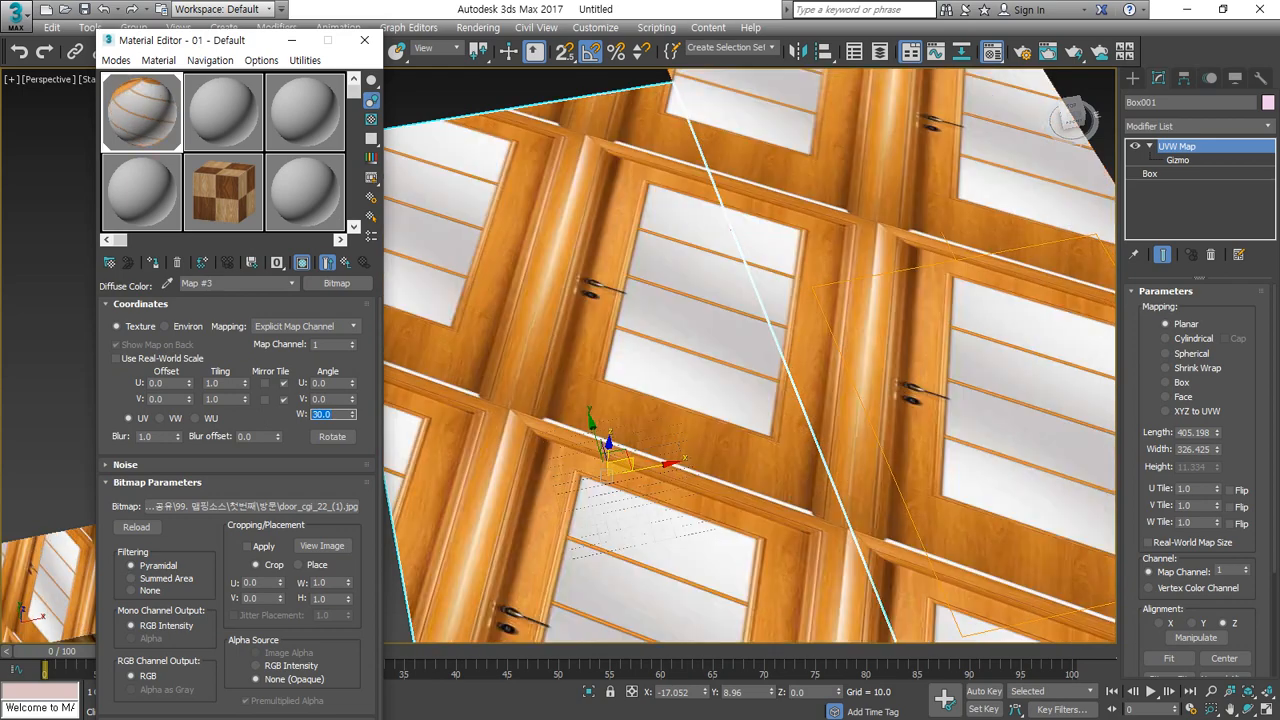
{"action": "type", "text": "0"}
{"action": "key", "text": "Return"}
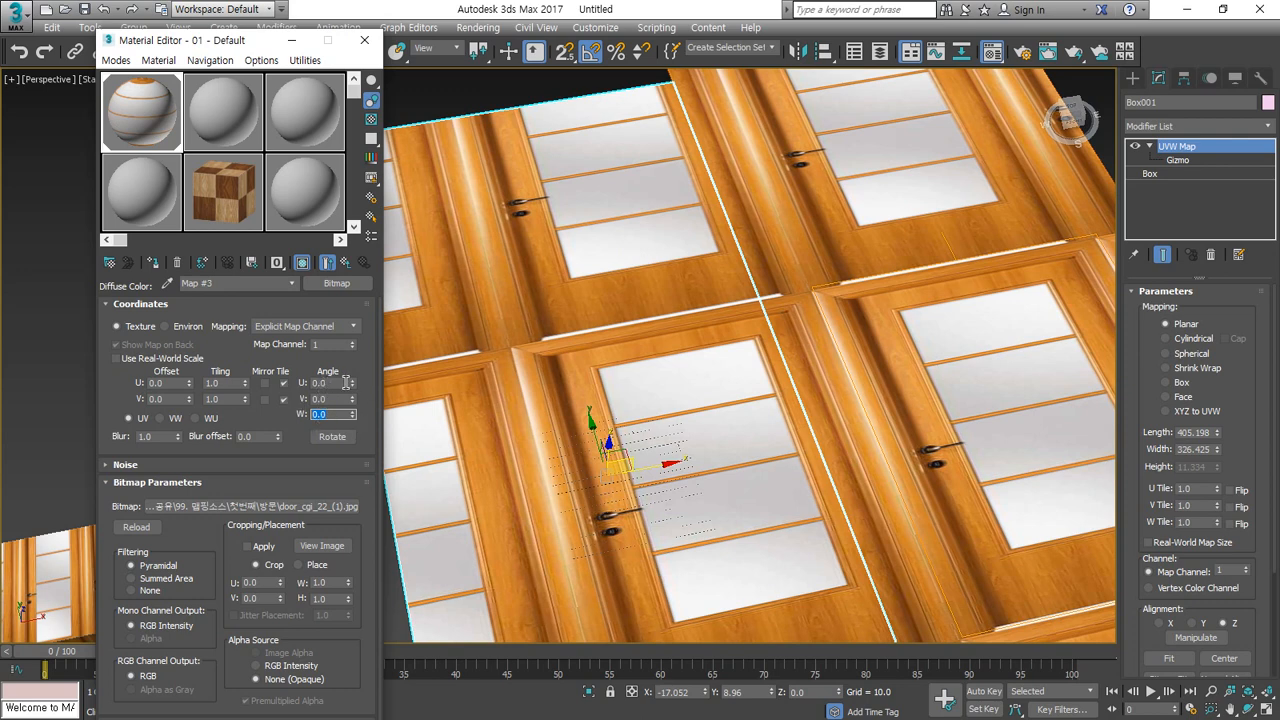
{"action": "left_click_drag", "start_coordinate": [1030, 257], "coordinate": [765, 296]}
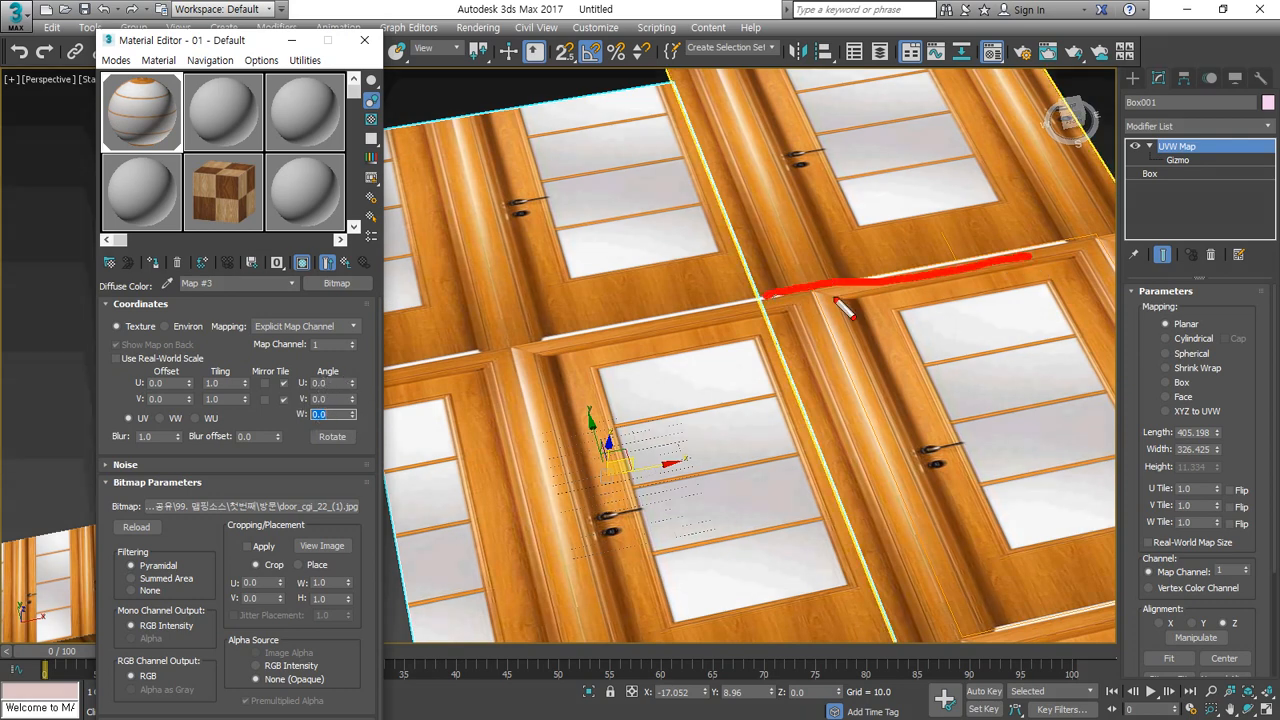
{"action": "mouse_move", "coordinate": [694, 229]}
{"action": "left_mouse_down"}
{"action": "mouse_move", "coordinate": [733, 155]}
{"action": "mouse_move", "coordinate": [737, 371]}
{"action": "mouse_move", "coordinate": [726, 394]}
{"action": "mouse_move", "coordinate": [786, 364]}
{"action": "left_mouse_up"}
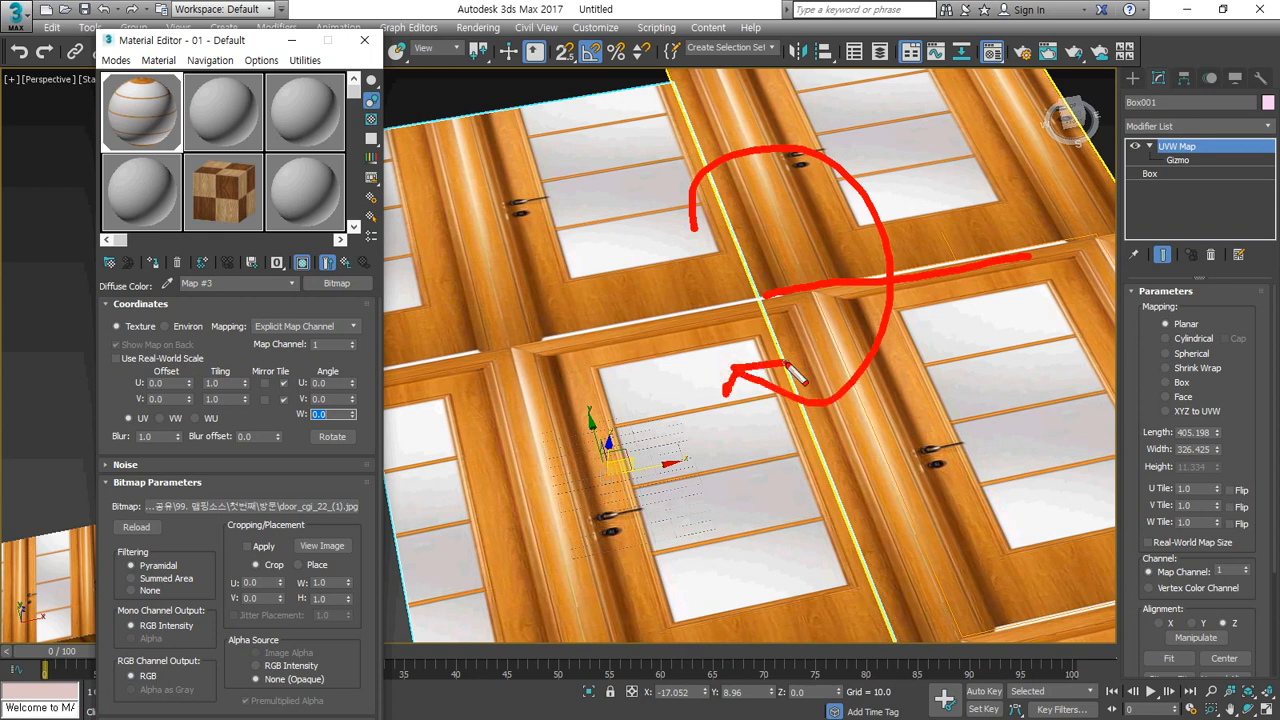
{"action": "key", "text": "e"}
{"action": "mouse_move", "coordinate": [659, 437]}
{"action": "left_mouse_down"}
{"action": "mouse_move", "coordinate": [622, 273]}
{"action": "mouse_move", "coordinate": [590, 305]}
{"action": "left_mouse_up"}
{"action": "left_click_drag", "start_coordinate": [604, 266], "coordinate": [680, 270]}
{"action": "mouse_move", "coordinate": [738, 505]}
{"action": "left_mouse_down"}
{"action": "mouse_move", "coordinate": [778, 492]}
{"action": "mouse_move", "coordinate": [800, 524]}
{"action": "left_mouse_up"}
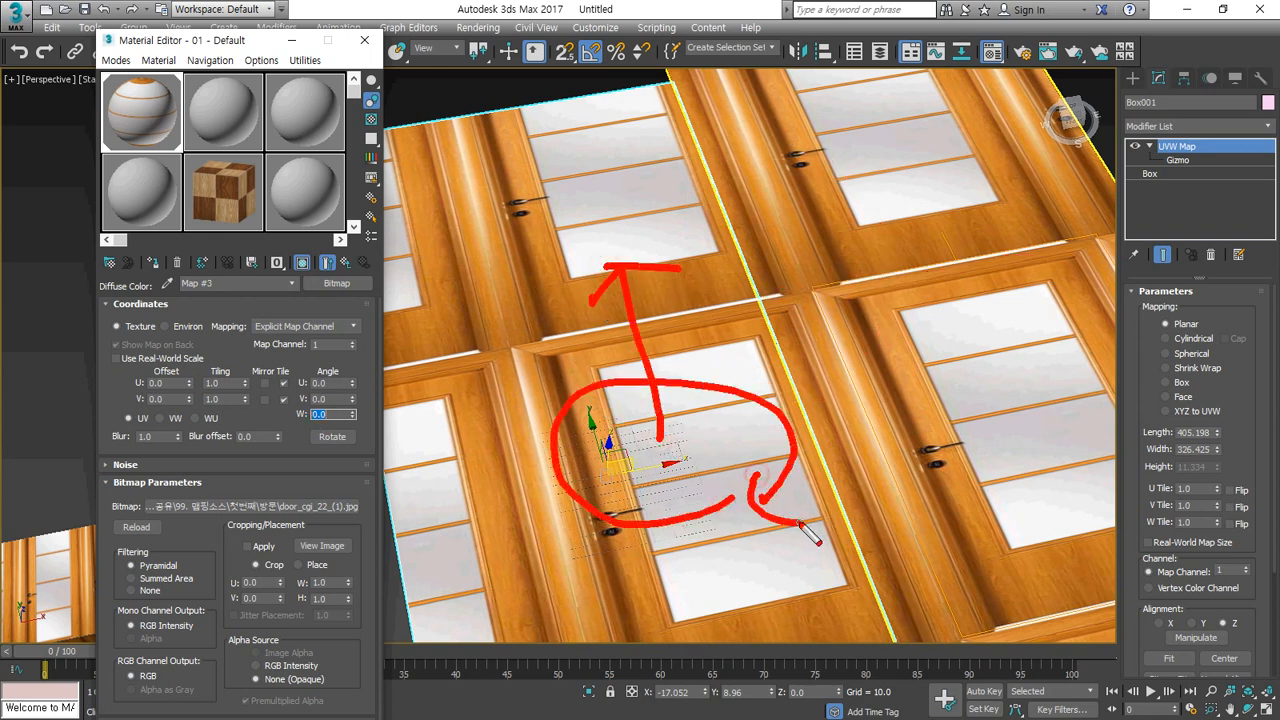
{"action": "key", "text": "e"}
{"action": "left_click_drag", "start_coordinate": [272, 428], "coordinate": [325, 432]}
{"action": "mouse_move", "coordinate": [637, 506]}
{"action": "left_mouse_down"}
{"action": "mouse_move", "coordinate": [669, 189]}
{"action": "mouse_move", "coordinate": [722, 218]}
{"action": "left_mouse_up"}
{"action": "mouse_move", "coordinate": [632, 376]}
{"action": "left_mouse_down"}
{"action": "mouse_move", "coordinate": [566, 468]}
{"action": "mouse_move", "coordinate": [805, 478]}
{"action": "mouse_move", "coordinate": [789, 477]}
{"action": "mouse_move", "coordinate": [855, 493]}
{"action": "left_mouse_up"}
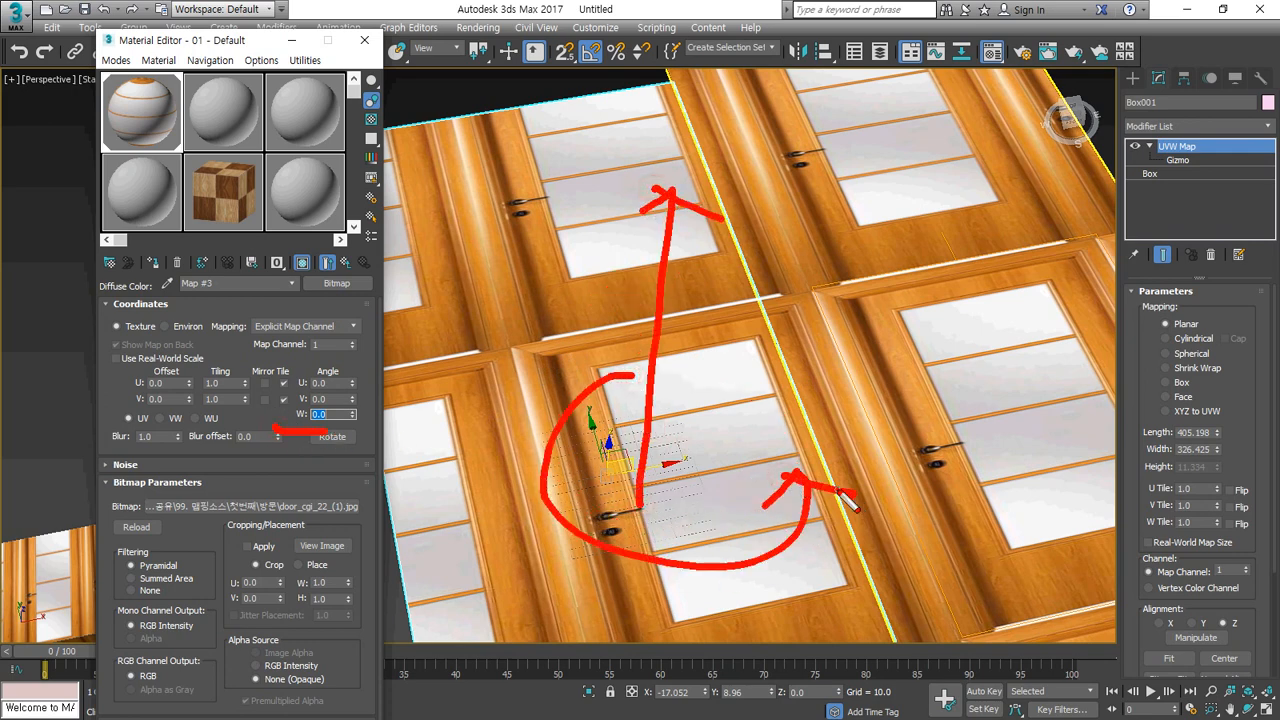
{"action": "key", "text": "Escape"}
Step: Open the interactive rotation control for the door bitmap's mapping
{"action": "left_click", "coordinate": [331, 437]}
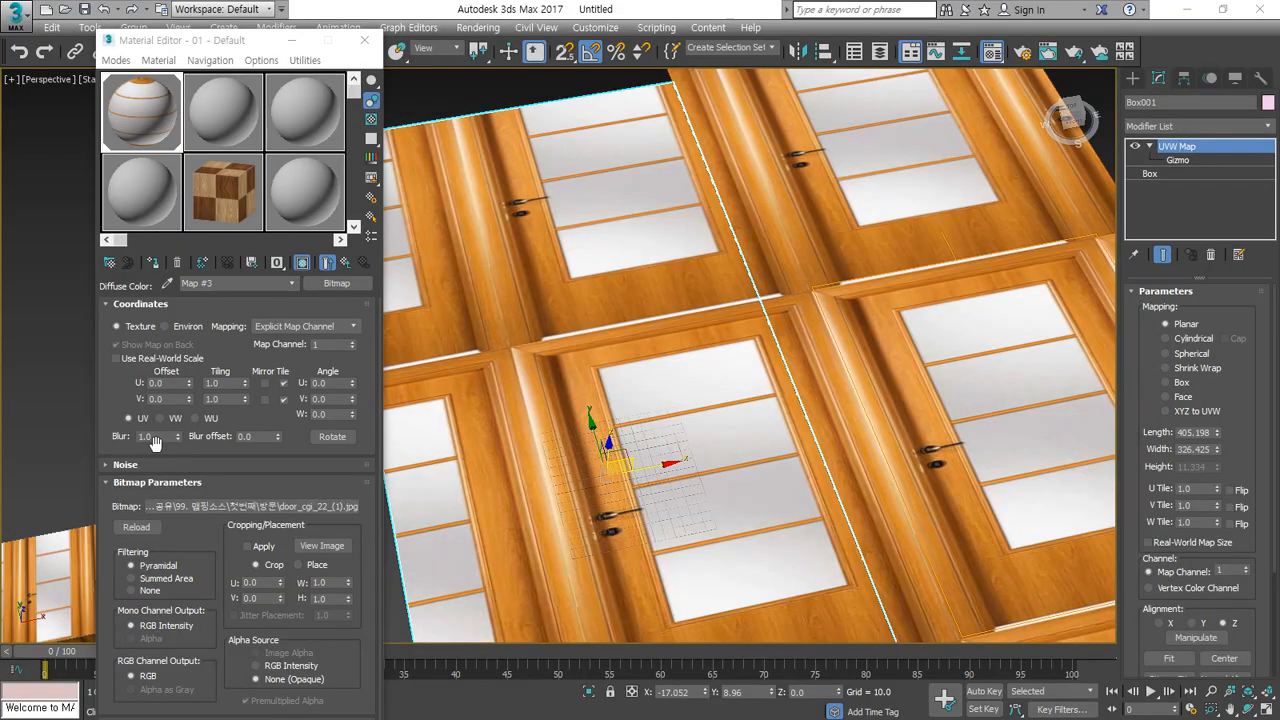
Step: Set the door bitmap's Blur to 90 and render the perspective view
{"action": "double_click", "coordinate": [185, 410]}
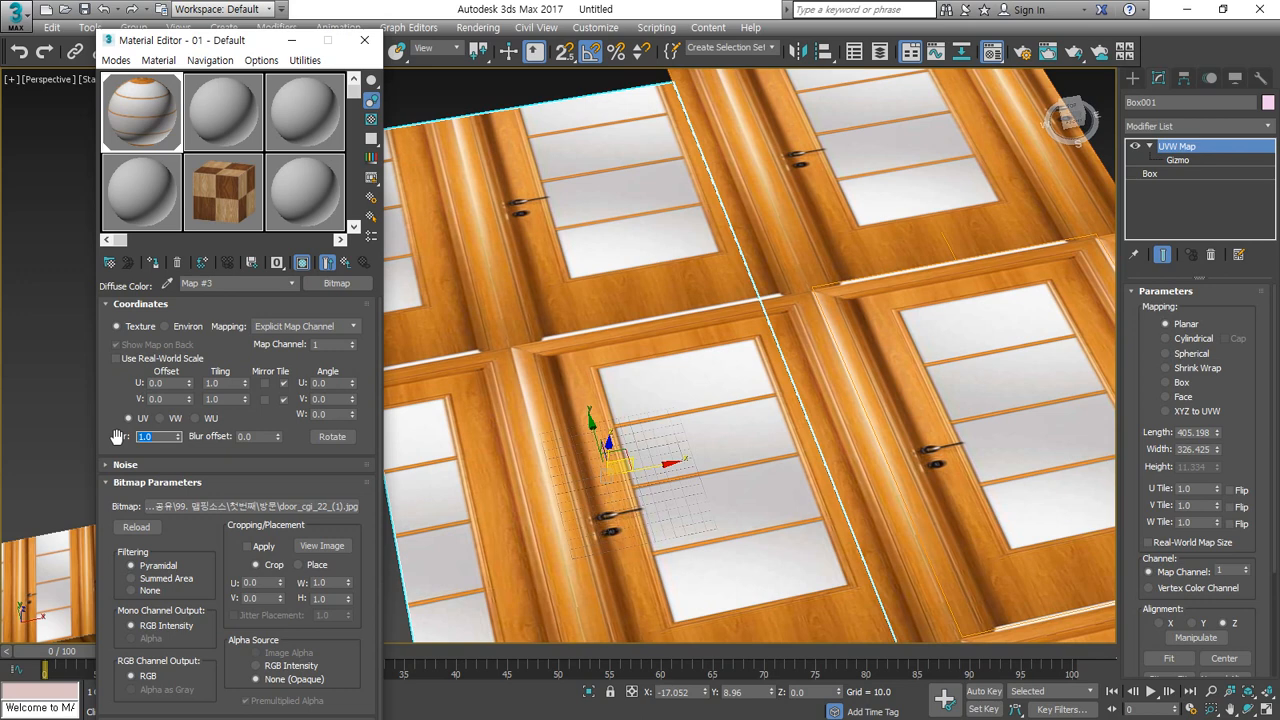
{"action": "key", "text": "Return"}
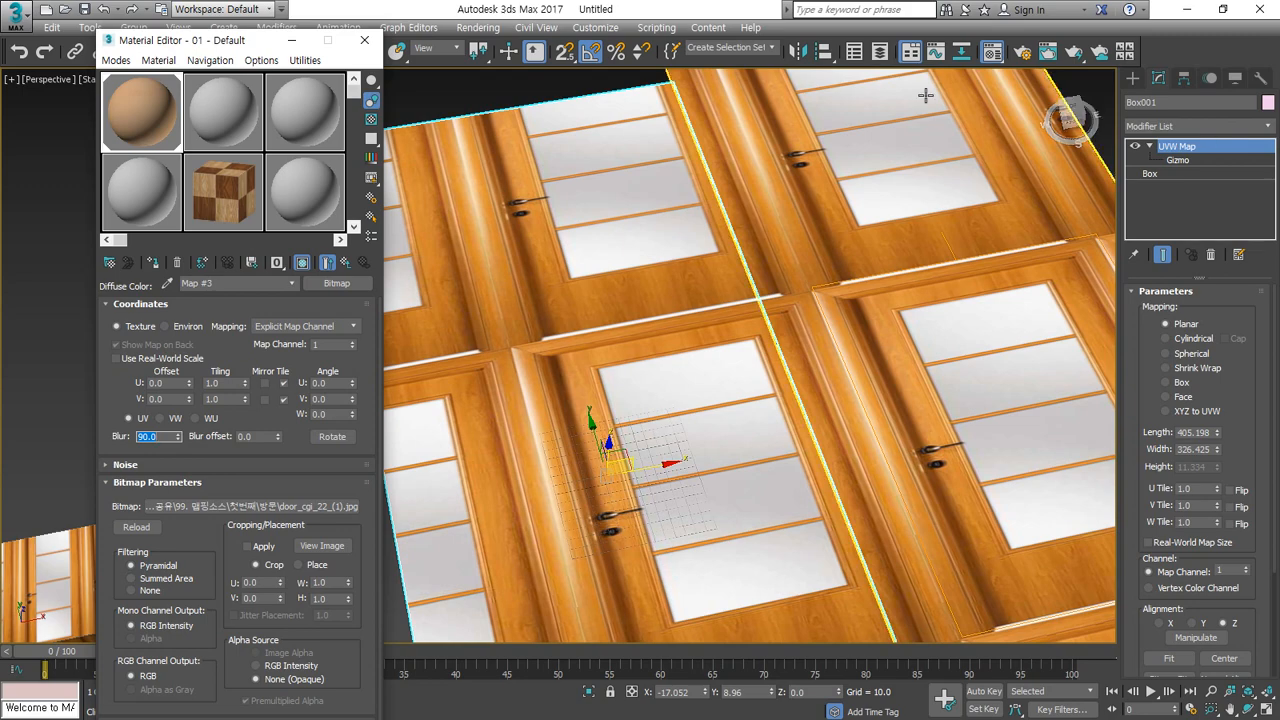
{"action": "left_click", "coordinate": [1046, 52]}
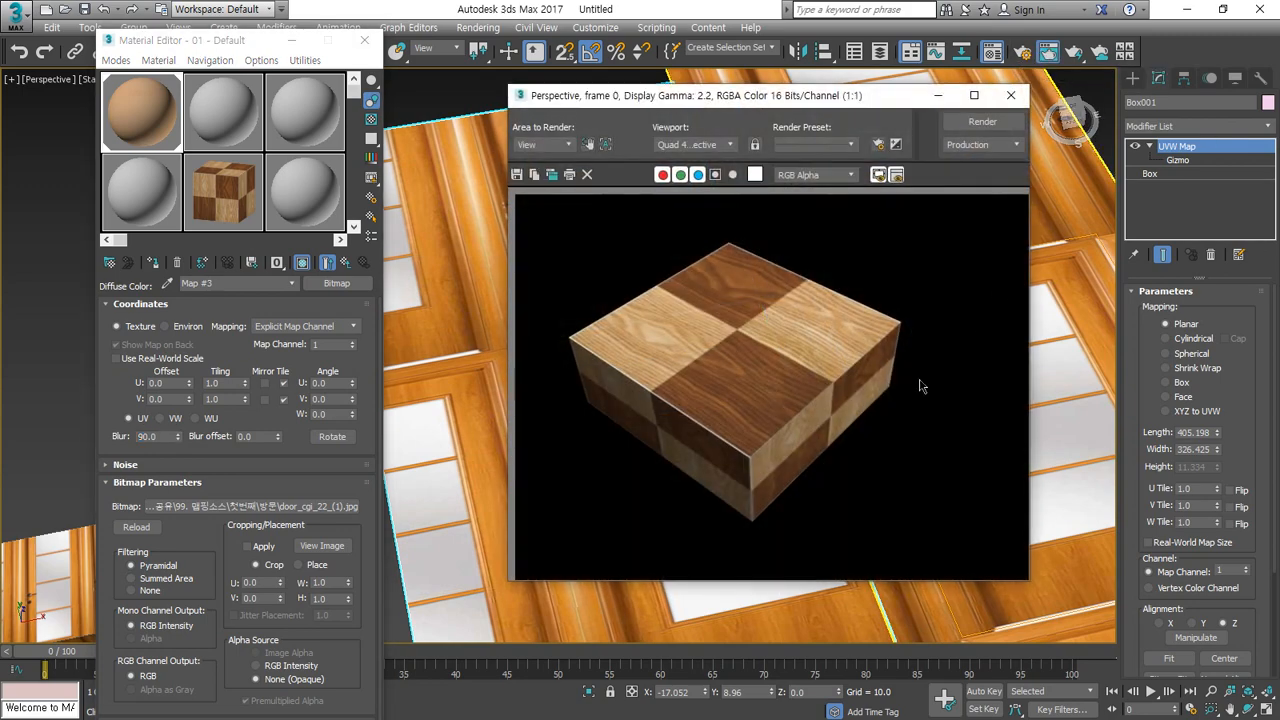
{"action": "left_click", "coordinate": [982, 122]}
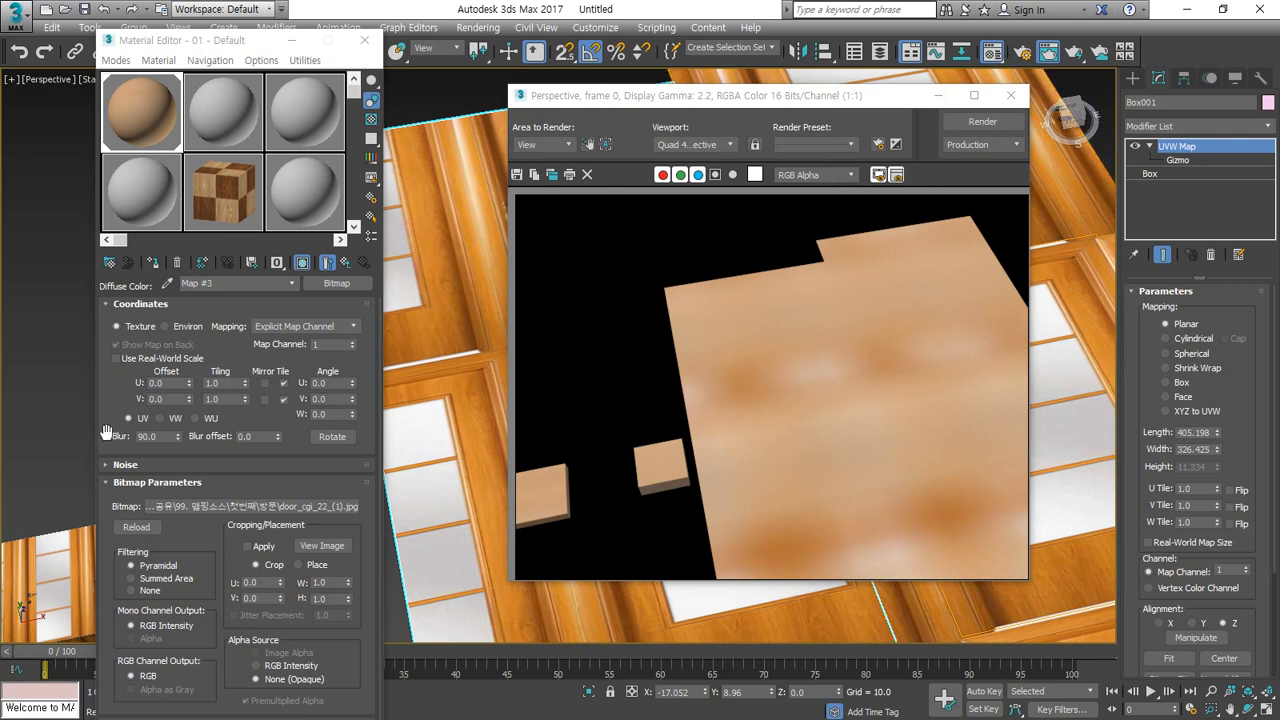
Step: Set the door bitmap's Blur to 3 and render again, examining the door texture up close
{"action": "left_click_drag", "start_coordinate": [158, 437], "coordinate": [104, 421]}
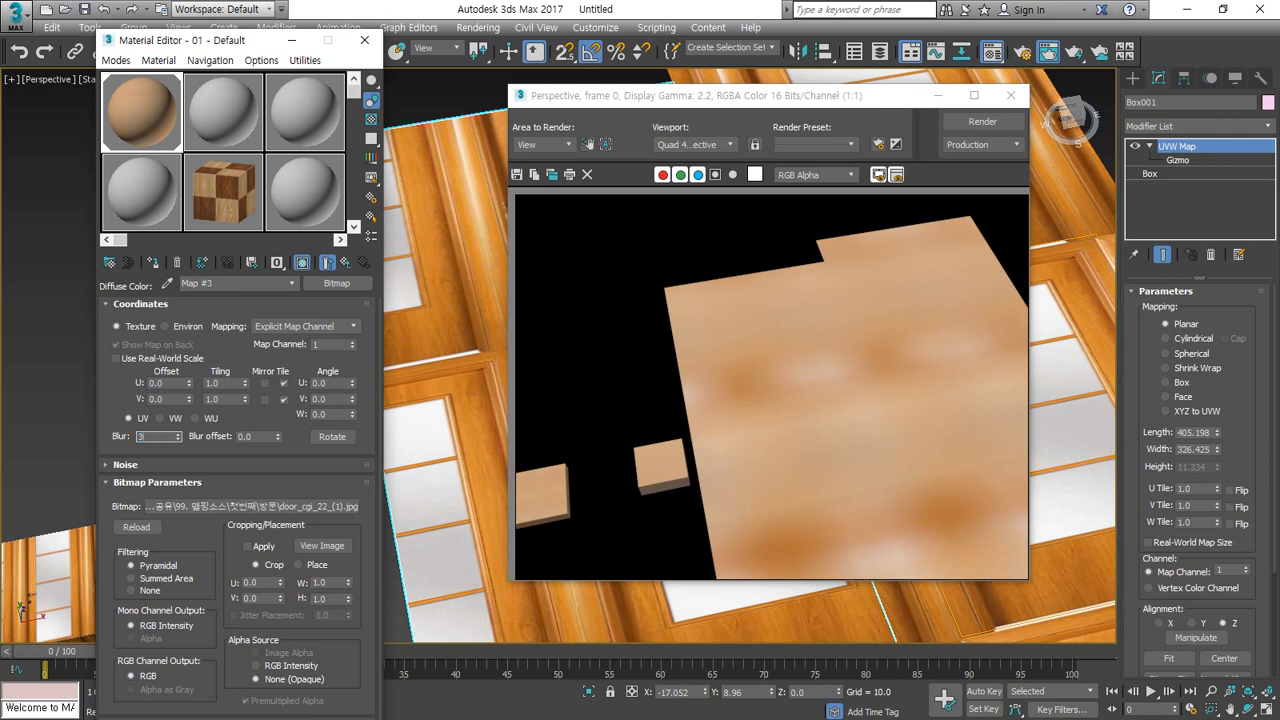
{"action": "key", "text": "Return"}
{"action": "left_click", "coordinate": [970, 120]}
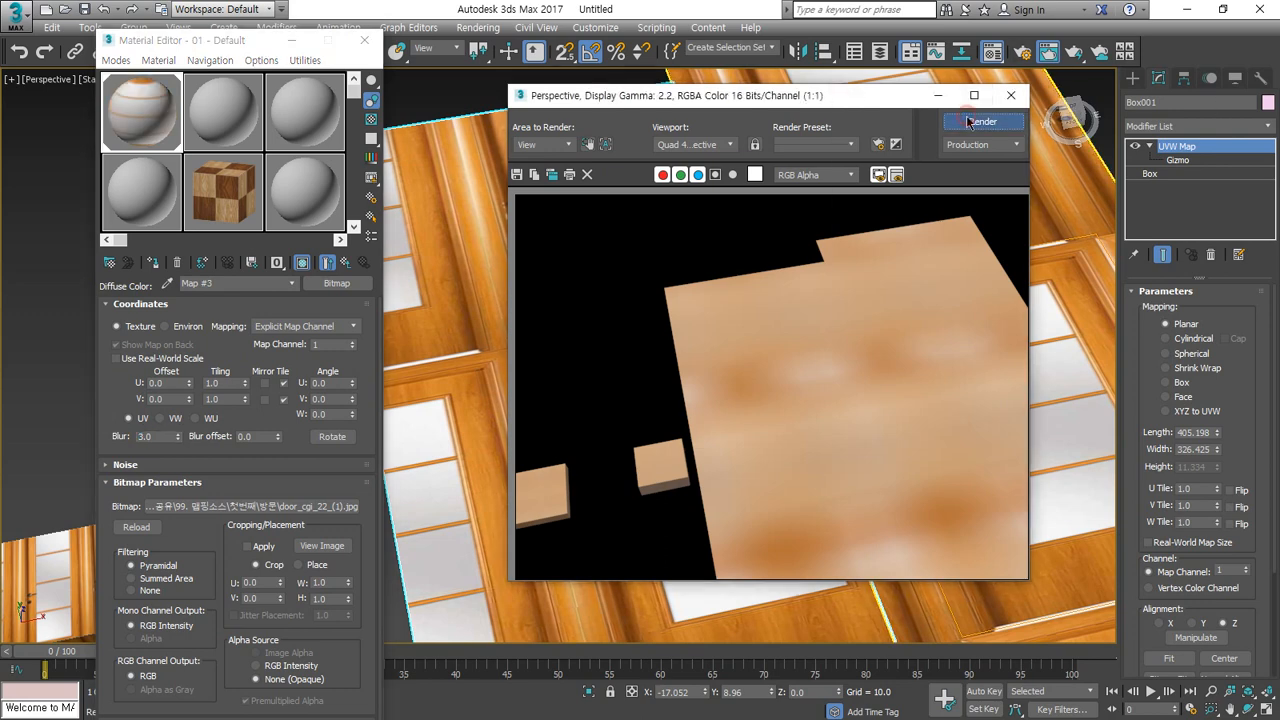
{"action": "scroll", "coordinate": [806, 420], "scroll_direction": "up", "scroll_amount": 1}
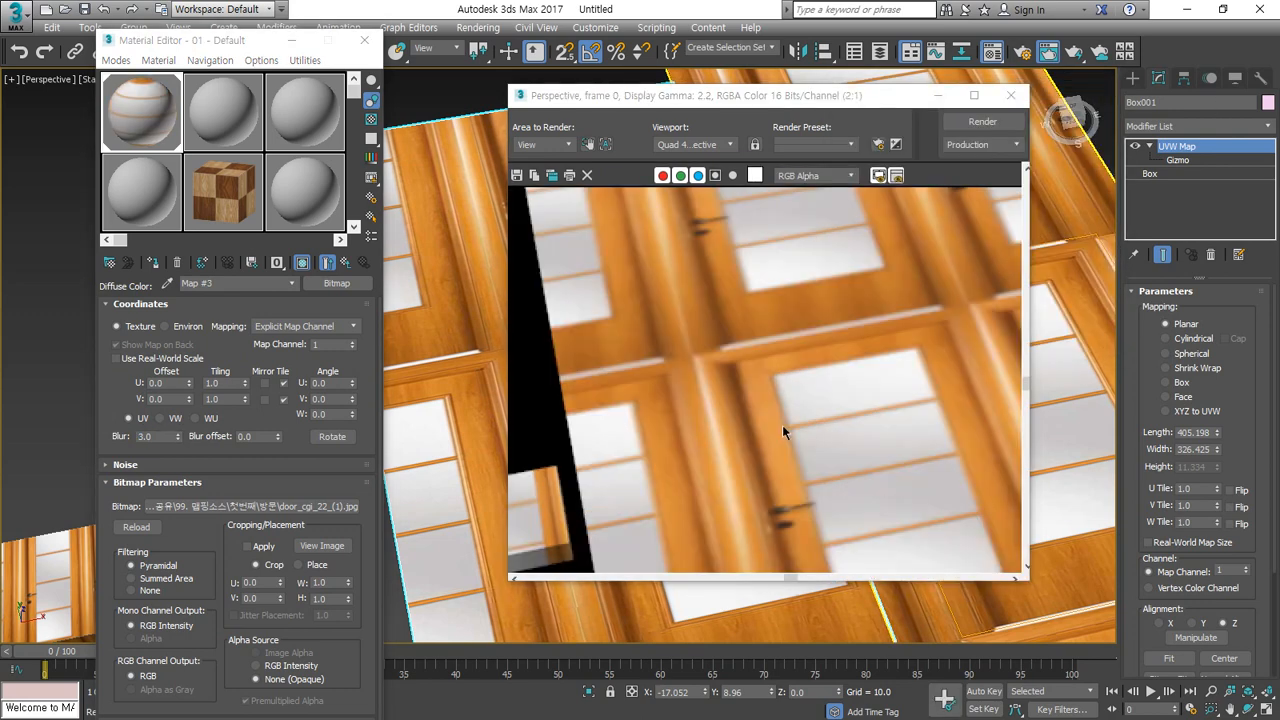
{"action": "scroll", "coordinate": [711, 386], "scroll_direction": "up", "scroll_amount": 1}
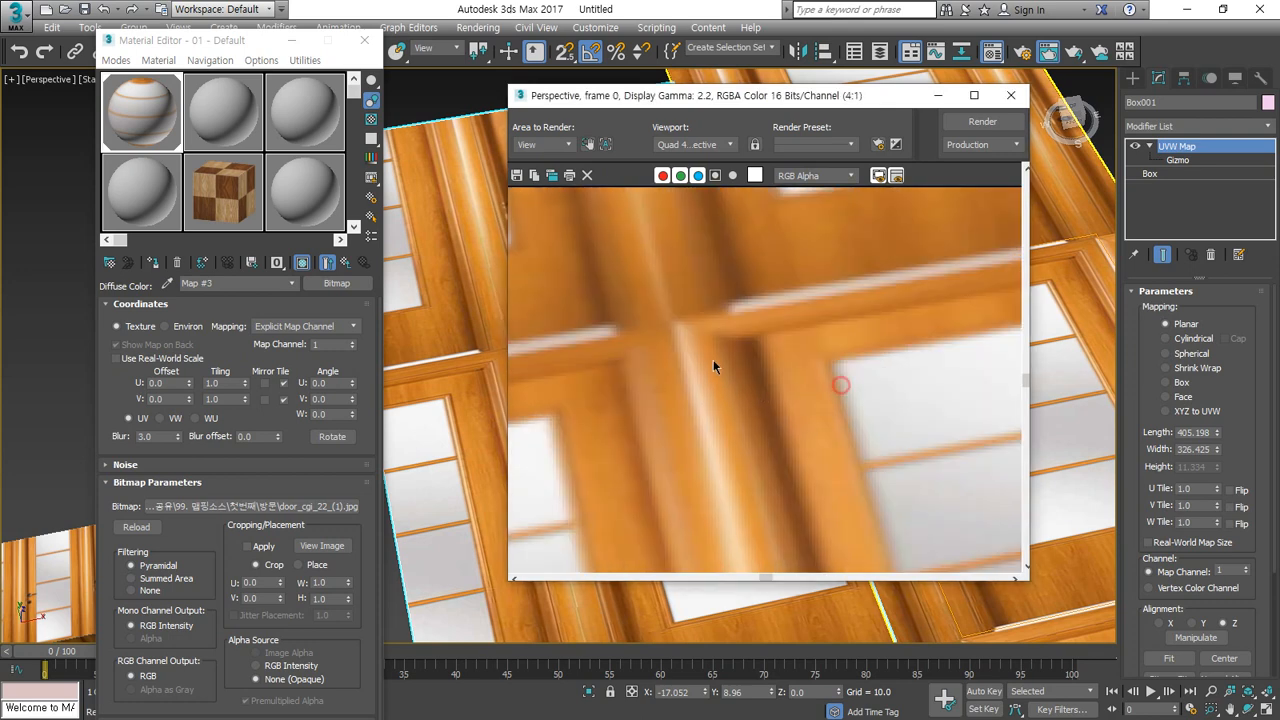
Step: Set the door bitmap's Blur to 1.0, re-render, and examine the door frames and glass panels
{"action": "left_click", "coordinate": [158, 437]}
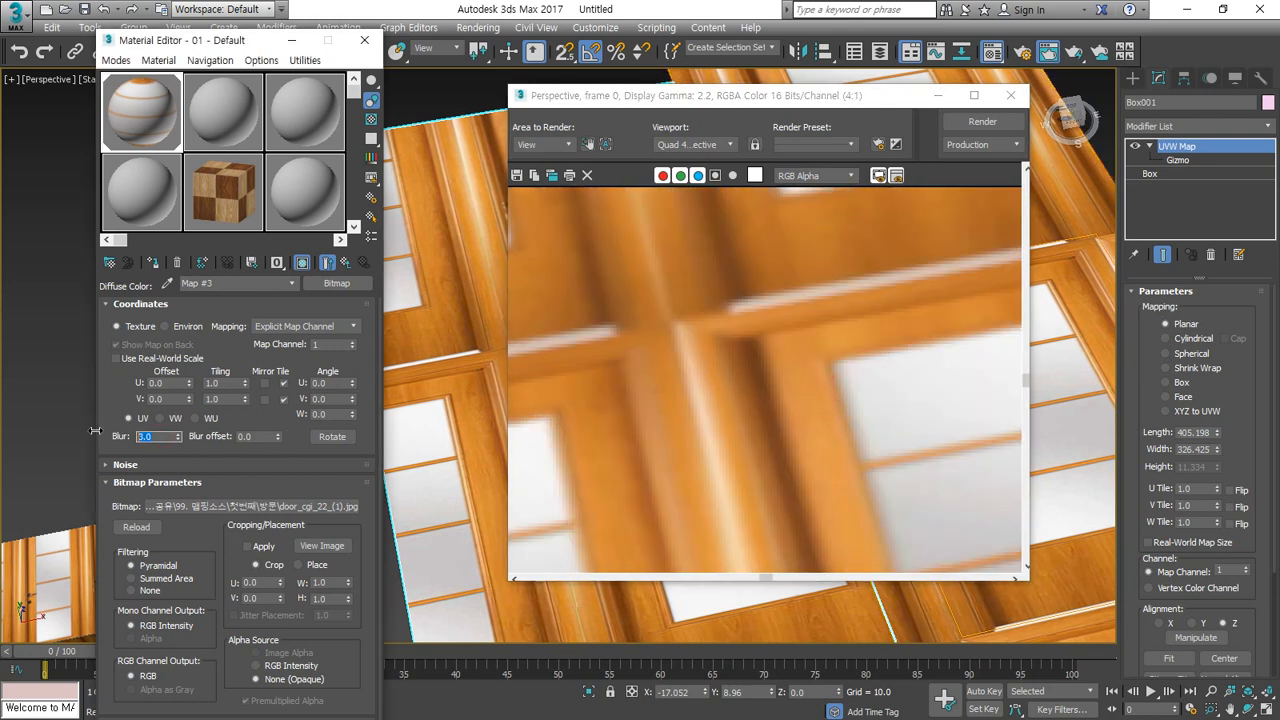
{"action": "type", "text": "1"}
{"action": "left_click", "coordinate": [979, 121]}
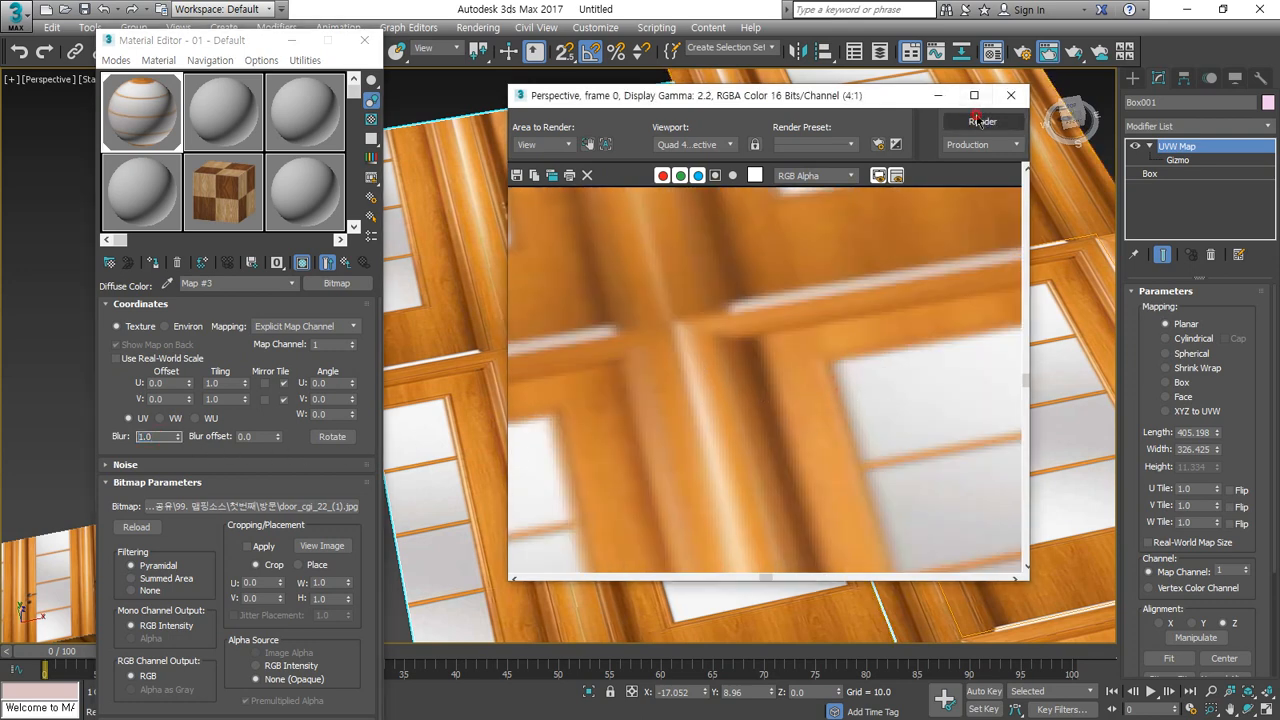
{"action": "scroll", "coordinate": [612, 328], "scroll_direction": "down", "scroll_amount": 2}
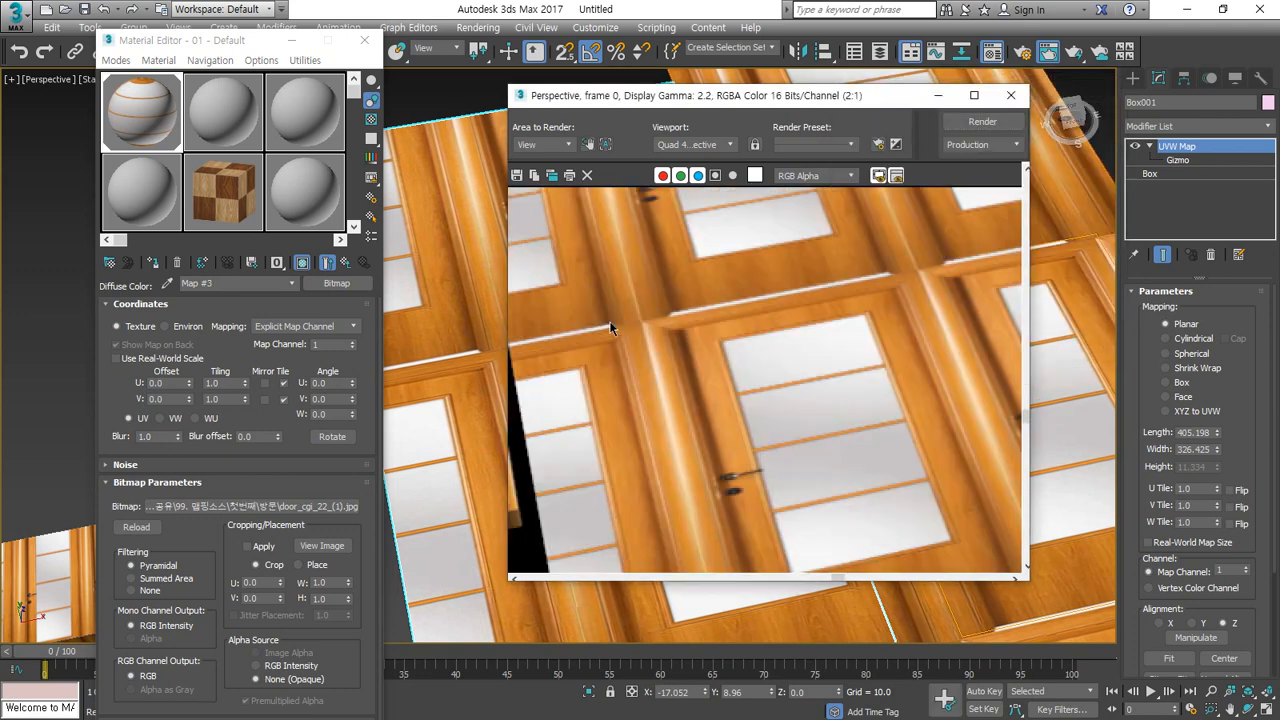
{"action": "middle_click_drag", "start_coordinate": [695, 372], "coordinate": [586, 320]}
{"action": "middle_click_drag", "start_coordinate": [710, 376], "coordinate": [758, 390]}
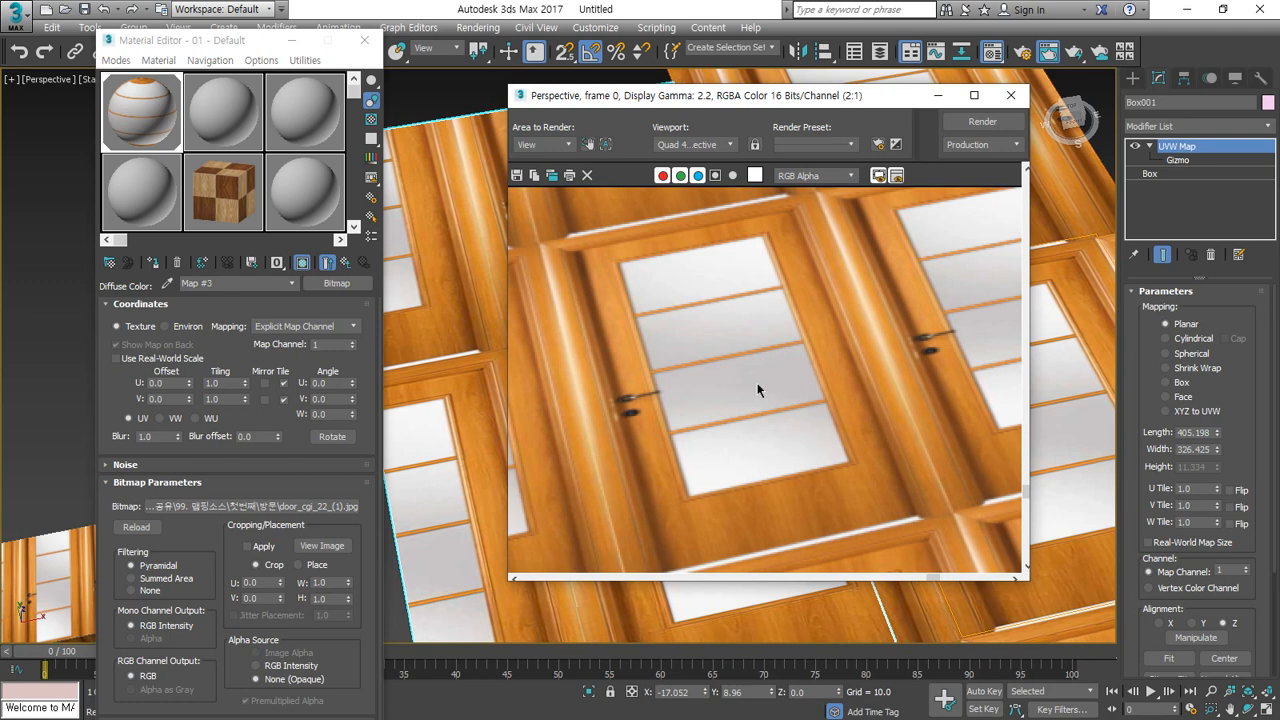
Step: Set the door bitmap's Blur to 5 and re-render the perspective view
{"action": "left_click", "coordinate": [145, 437]}
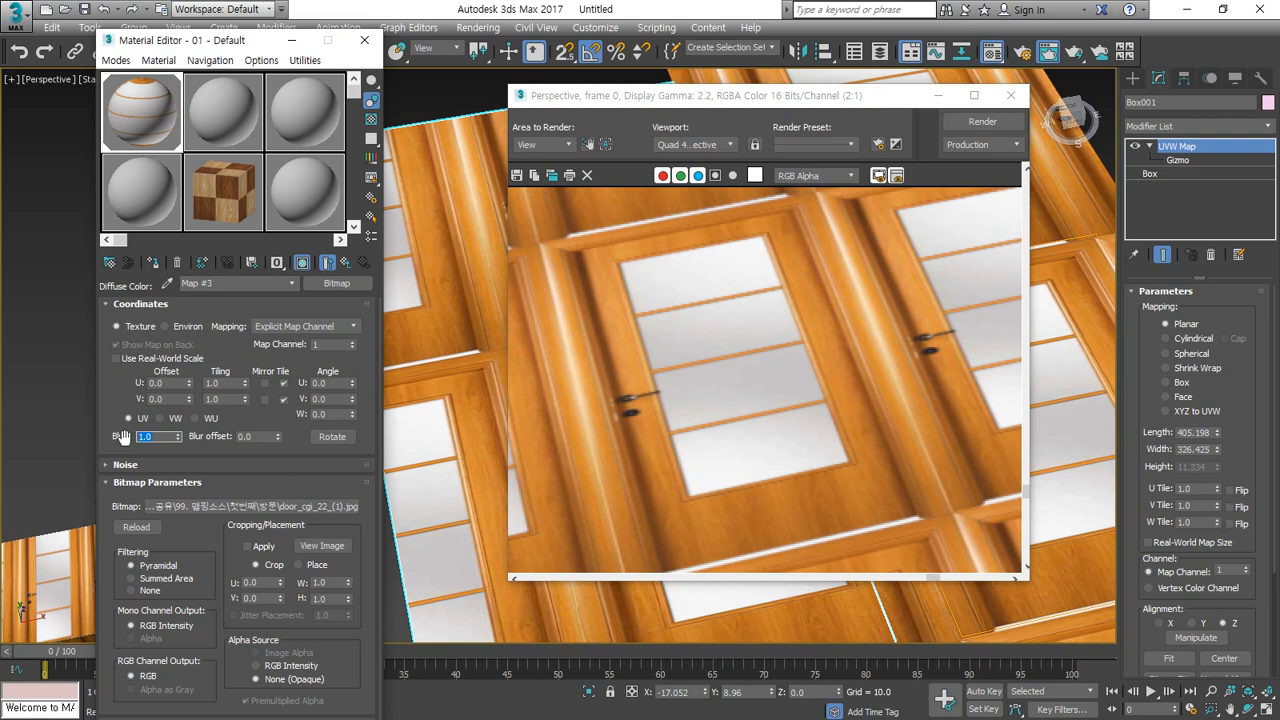
{"action": "type", "text": "5"}
{"action": "key", "text": "Return"}
{"action": "left_click", "coordinate": [982, 121]}
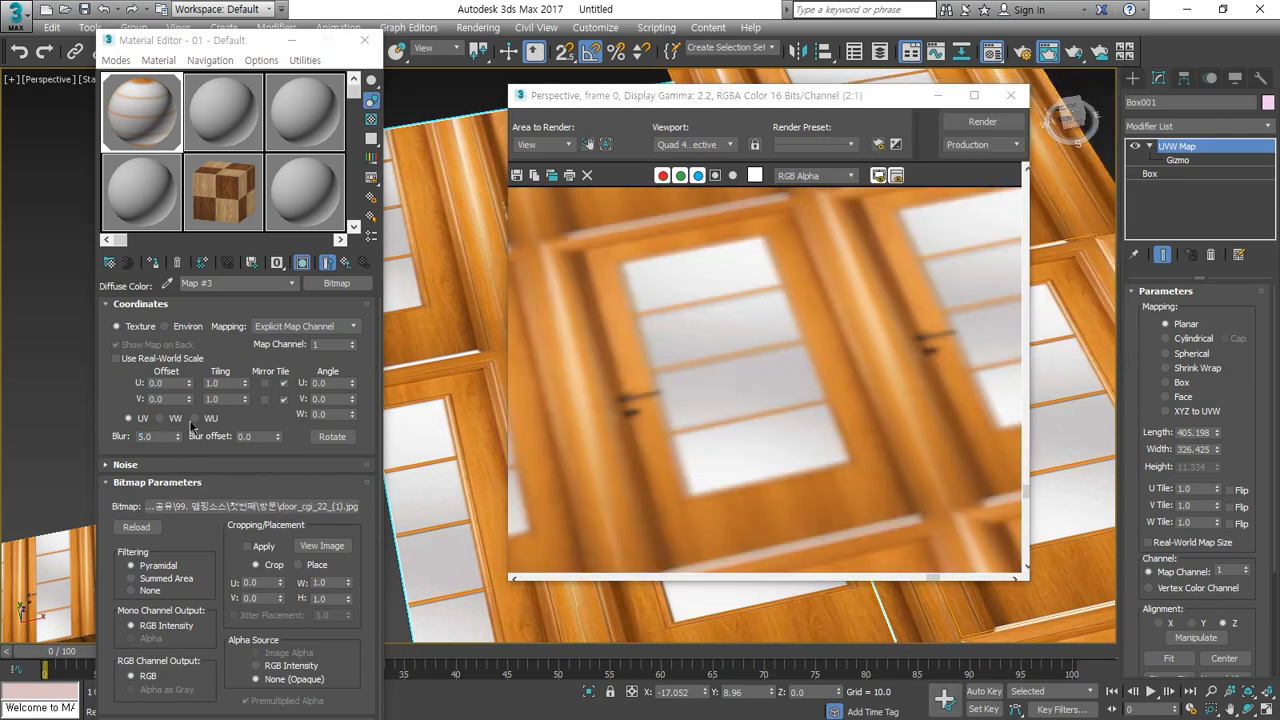
Step: Set the door bitmap's Blur to 0.01 and re-render, checking the texture's sharpness up close
{"action": "double_click", "coordinate": [150, 436]}
{"action": "type", "text": "0.01"}
{"action": "key", "text": "Return"}
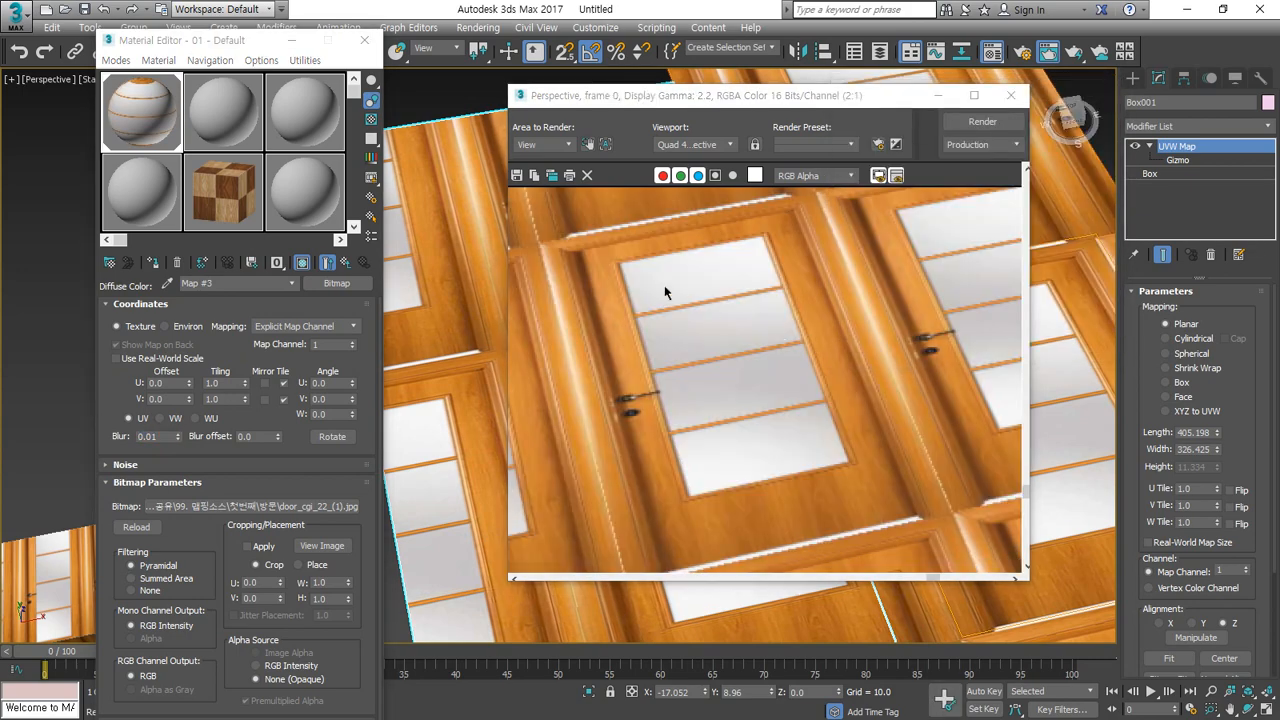
{"action": "scroll", "coordinate": [609, 254], "scroll_direction": "up", "scroll_amount": 2}
{"action": "scroll", "coordinate": [609, 258], "scroll_direction": "down", "scroll_amount": 1}
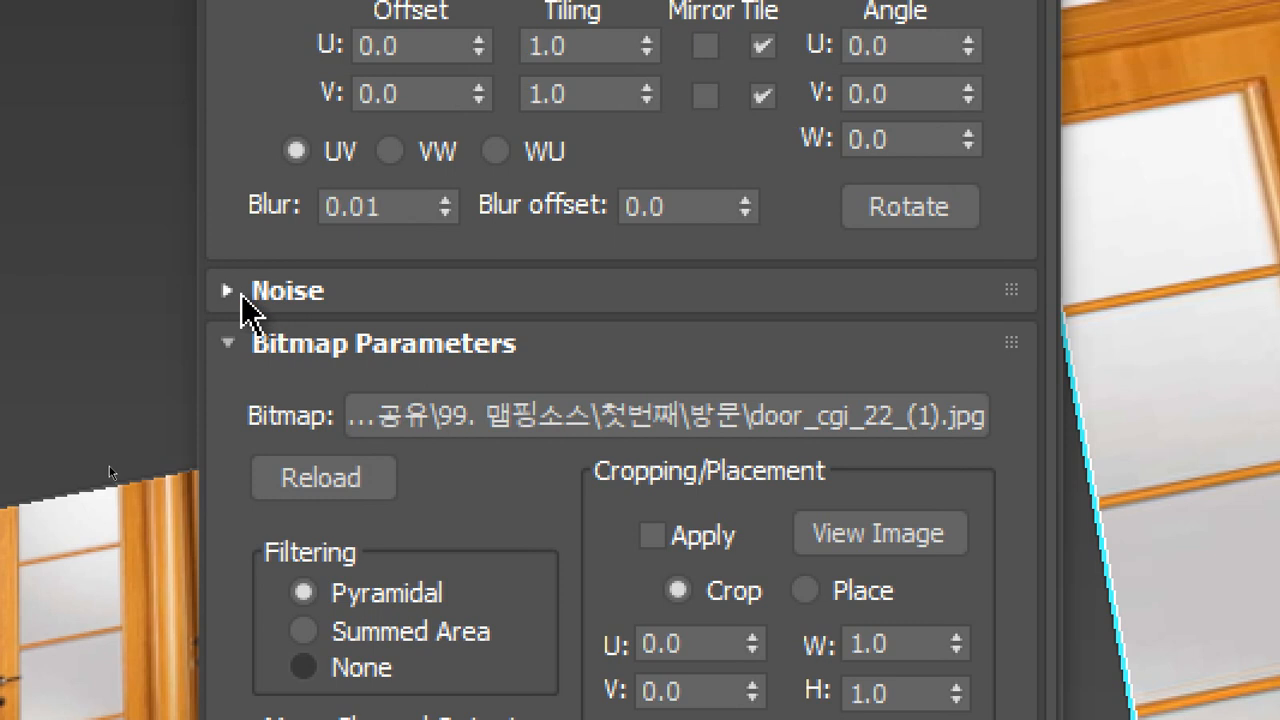
Step: Turn on Noise for the door bitmap, raise its Amount to 20.1, and render the distortion
{"action": "left_click", "coordinate": [245, 292]}
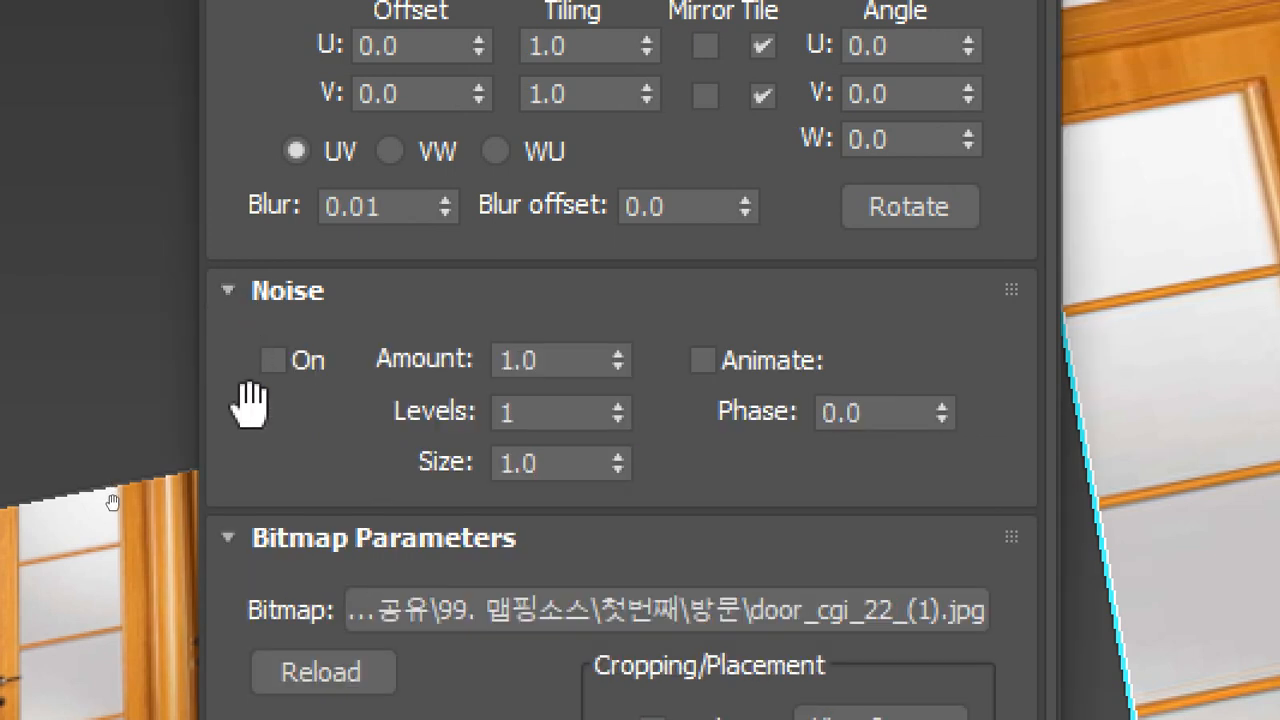
{"action": "left_click", "coordinate": [316, 362]}
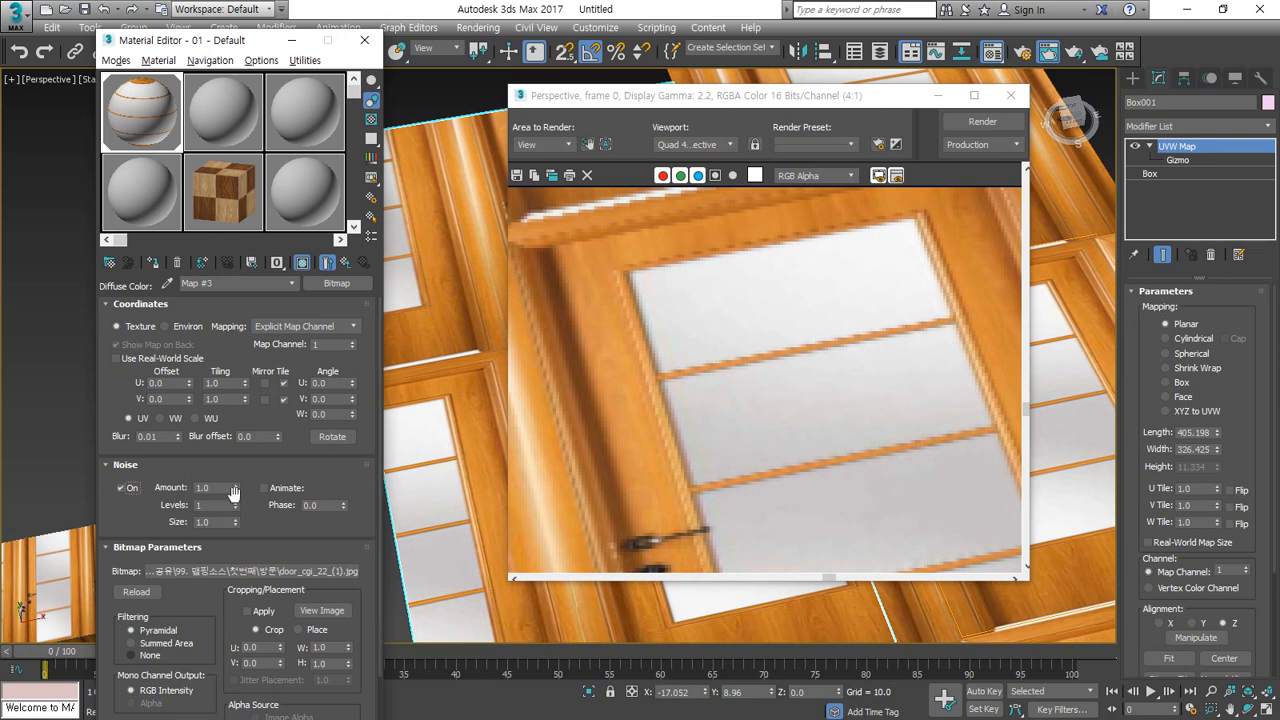
{"action": "left_click_drag", "start_coordinate": [237, 418], "coordinate": [236, 378]}
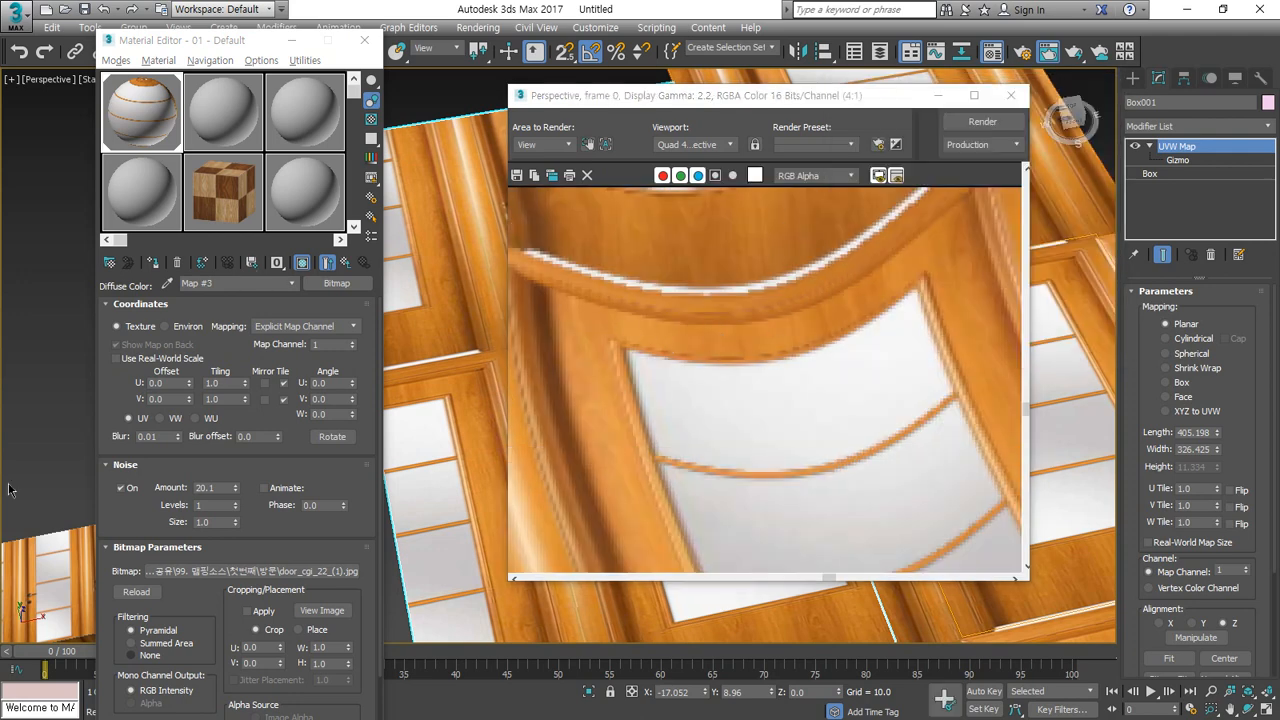
Step: Set the Noise Amount to 1.0, re-render for comparison, and turn the bitmap's Noise off
{"action": "double_click", "coordinate": [199, 487]}
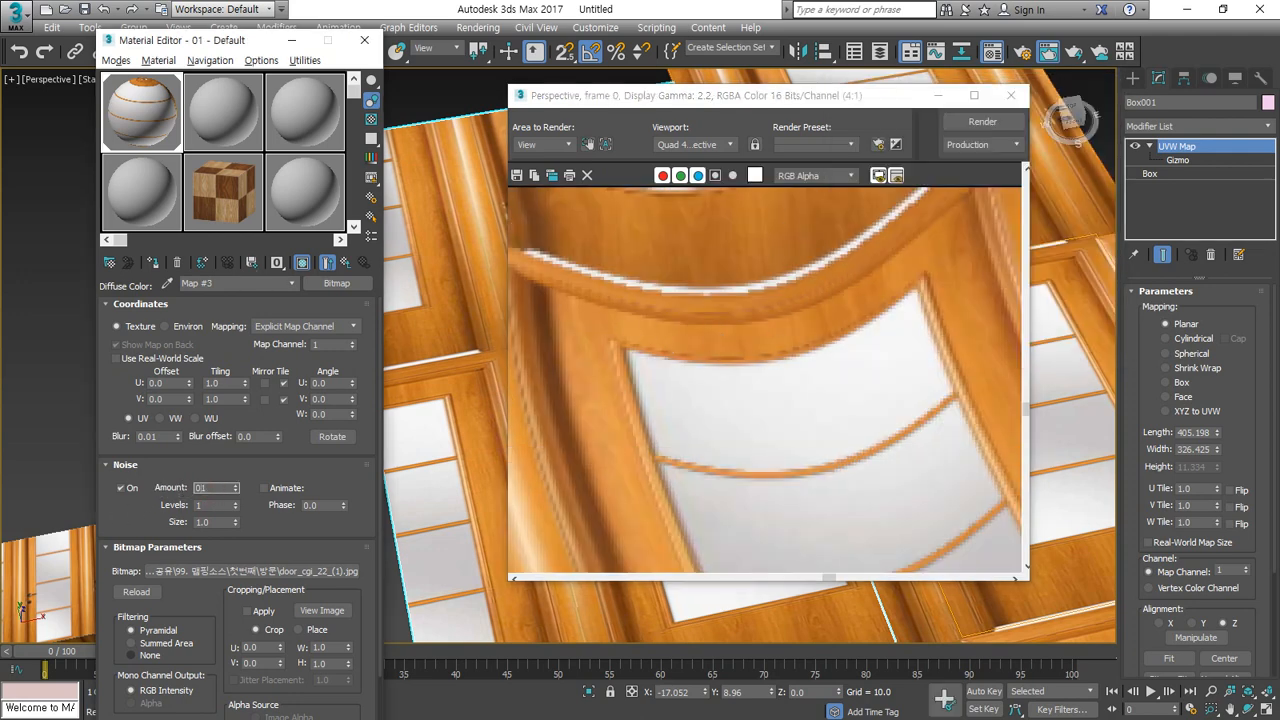
{"action": "key", "text": "Return"}
{"action": "left_click", "coordinate": [983, 122]}
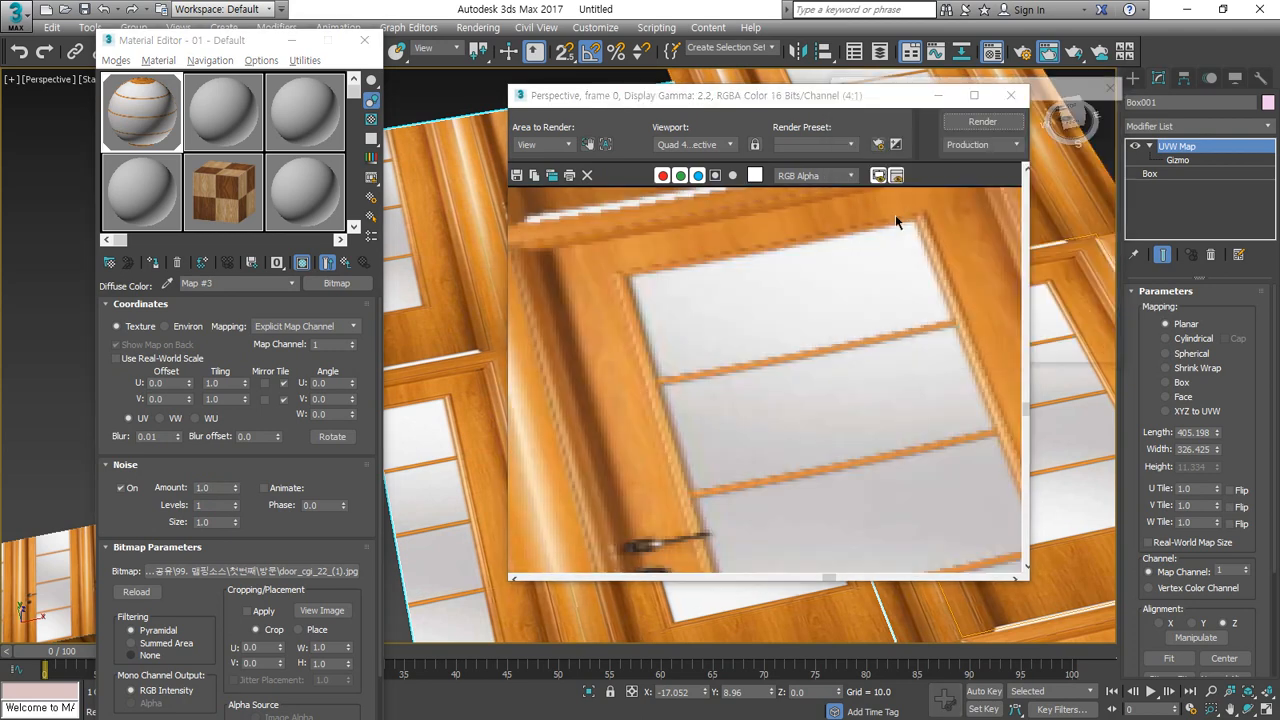
{"action": "left_click", "coordinate": [780, 312]}
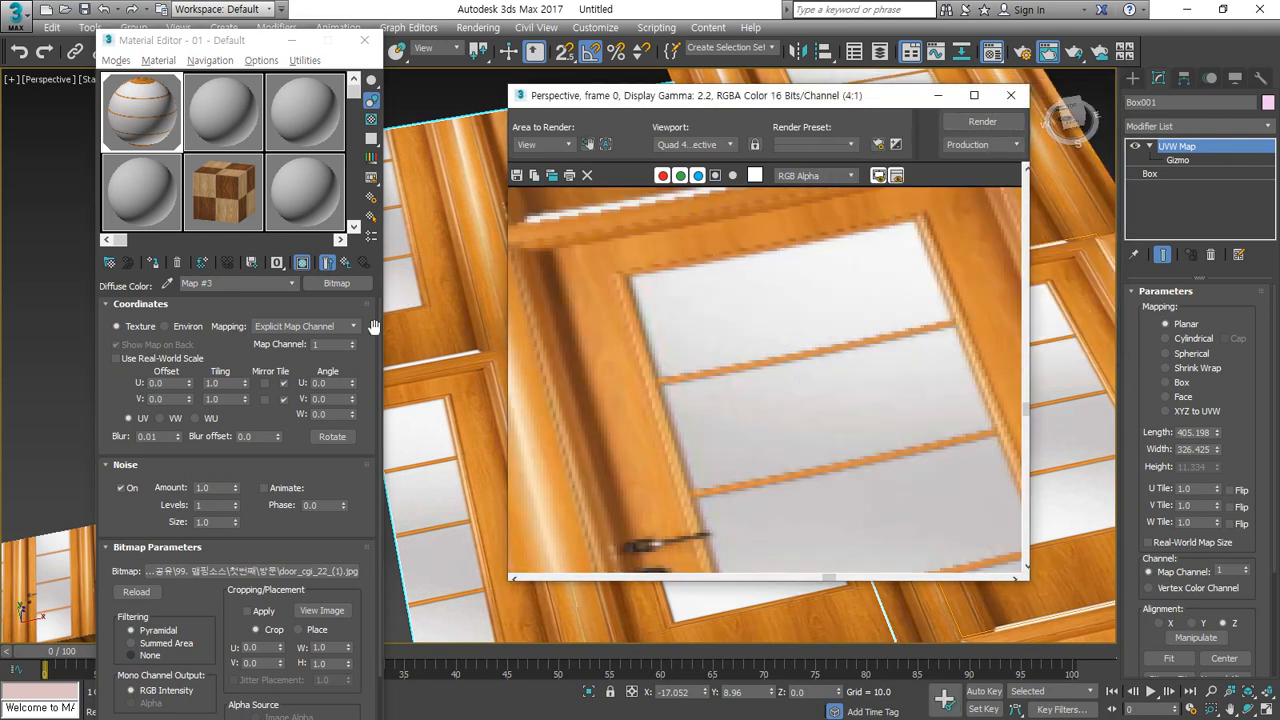
{"action": "left_click", "coordinate": [121, 489]}
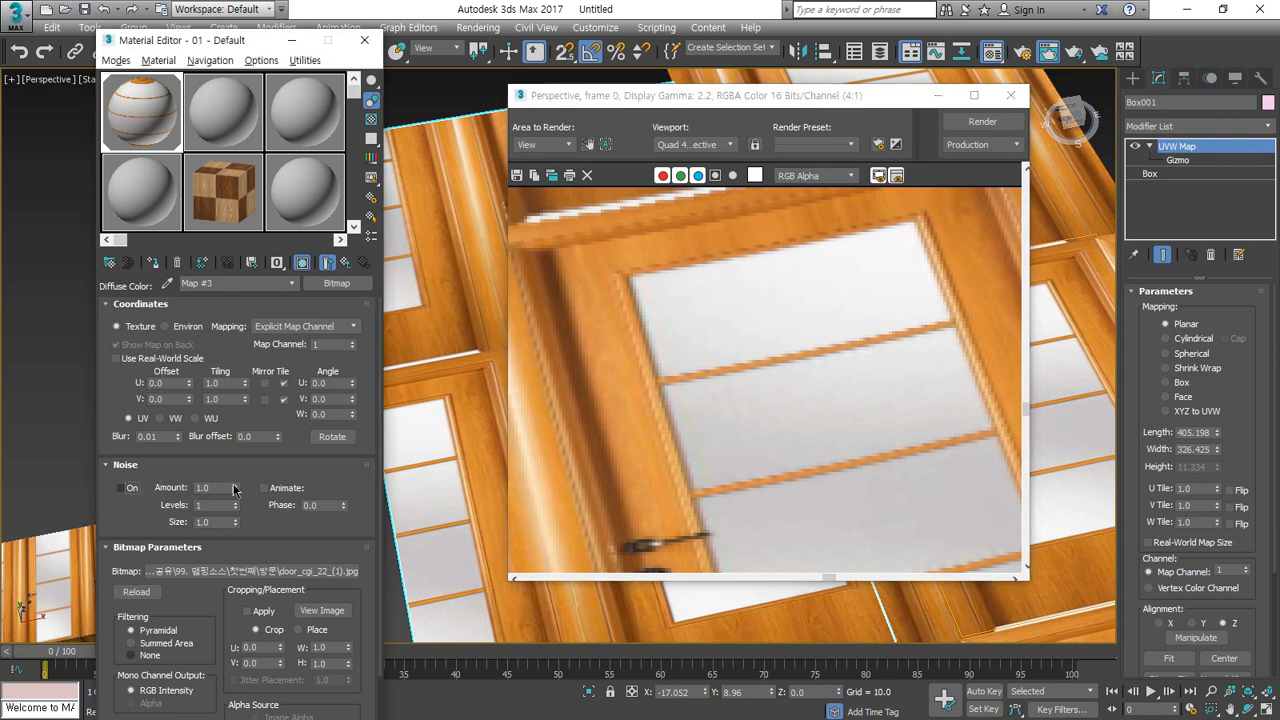
{"action": "left_click", "coordinate": [115, 468]}
Step: Try another filtering method in the Bitmap Parameters and set the filtering back to Pyramidal
{"action": "scroll", "coordinate": [202, 573], "scroll_direction": "down", "scroll_amount": 2}
{"action": "left_click_drag", "start_coordinate": [215, 538], "coordinate": [237, 305]}
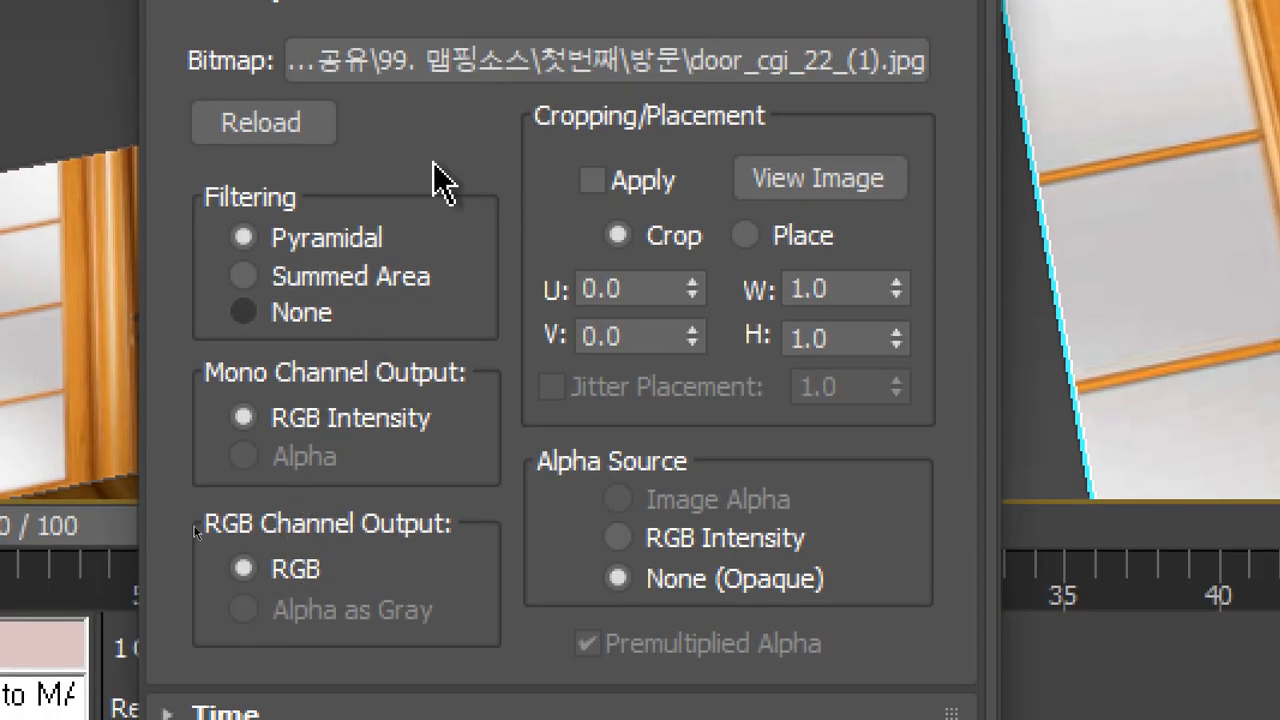
{"action": "left_click", "coordinate": [322, 282]}
{"action": "left_click", "coordinate": [305, 235]}
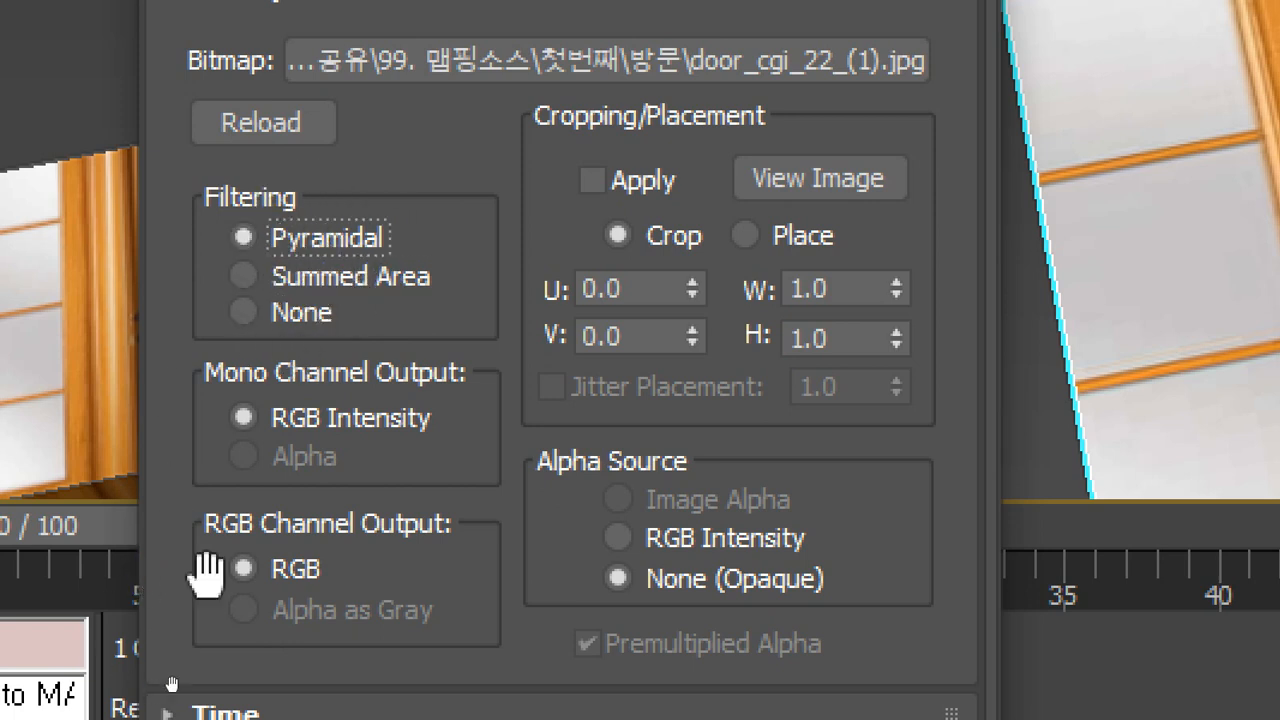
{"action": "scroll", "coordinate": [480, 171], "scroll_direction": "up", "scroll_amount": 1}
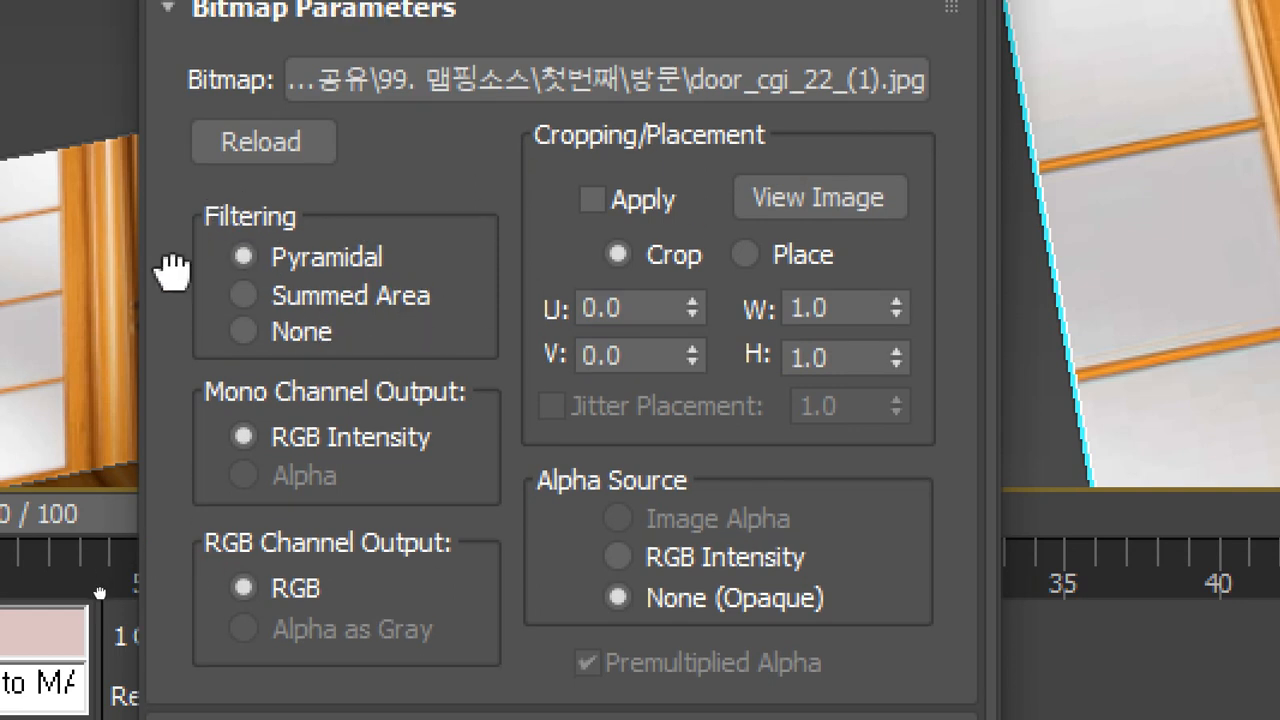
Step: Crop the door image to the full-width band around the handle at V 0.467, W 0.996, H 0.183, and apply the cropping
{"action": "left_click", "coordinate": [838, 218]}
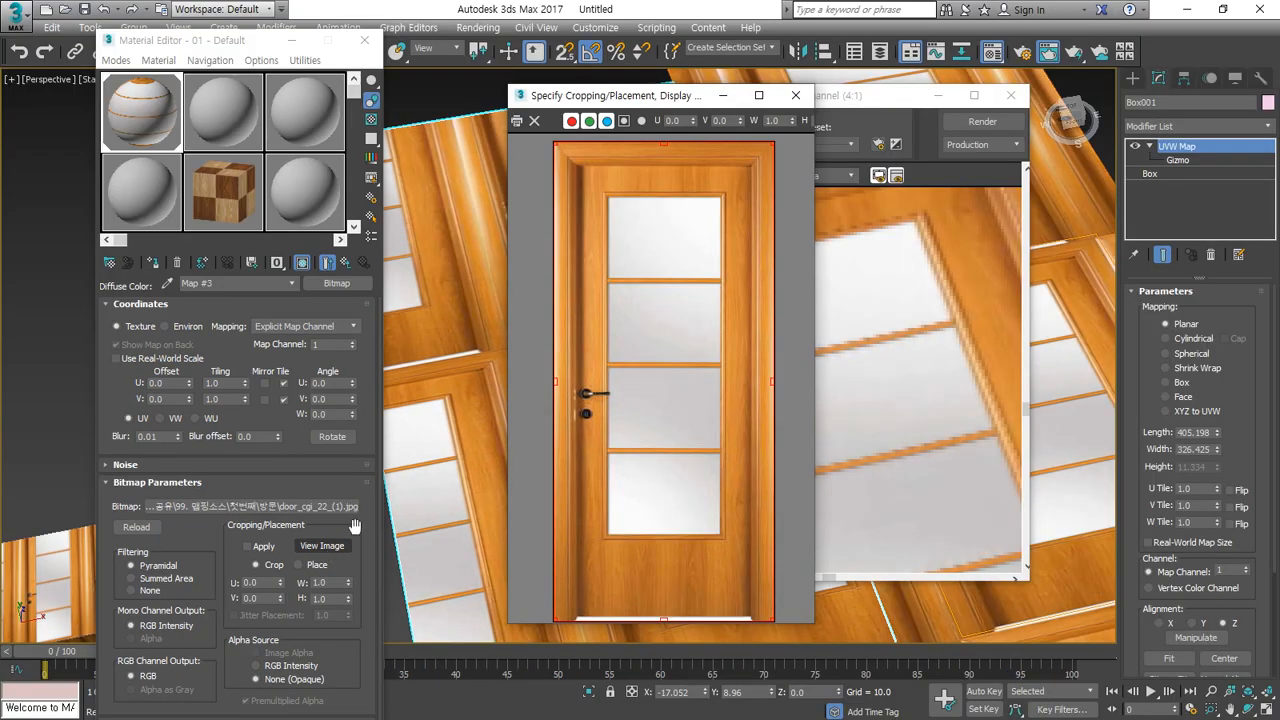
{"action": "left_click_drag", "start_coordinate": [647, 100], "coordinate": [719, 71]}
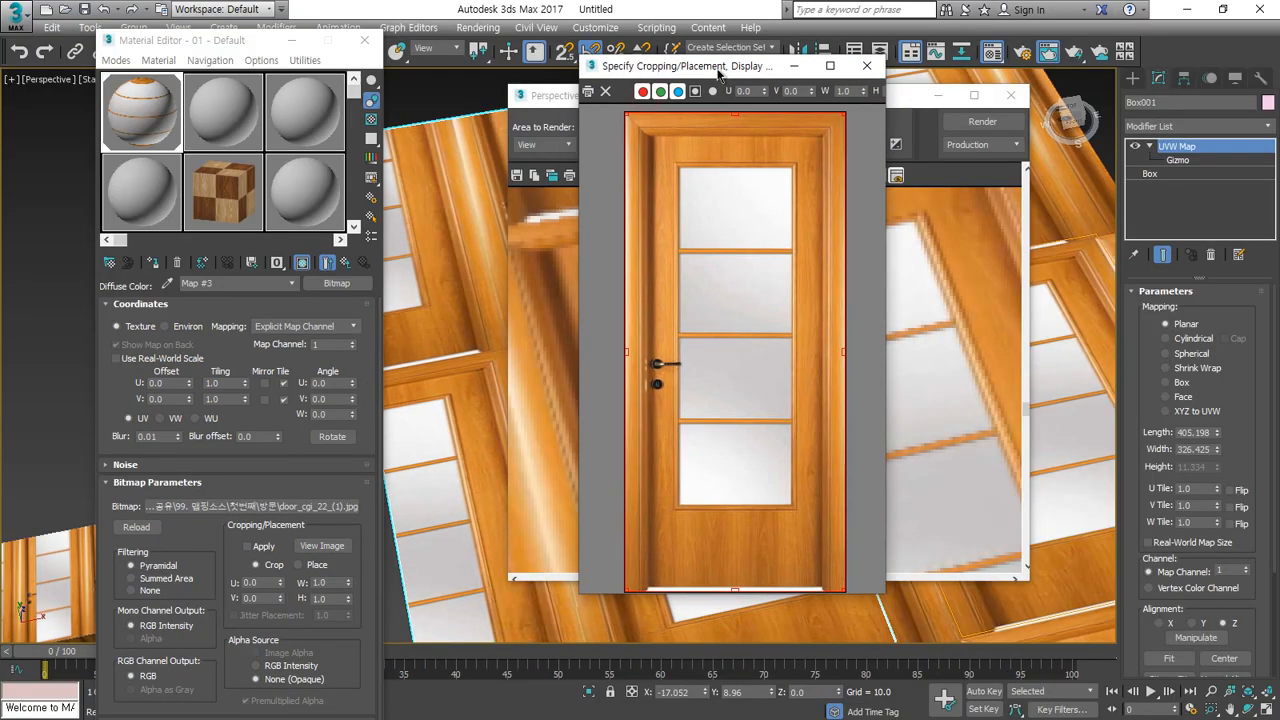
{"action": "left_click_drag", "start_coordinate": [629, 114], "coordinate": [625, 336]}
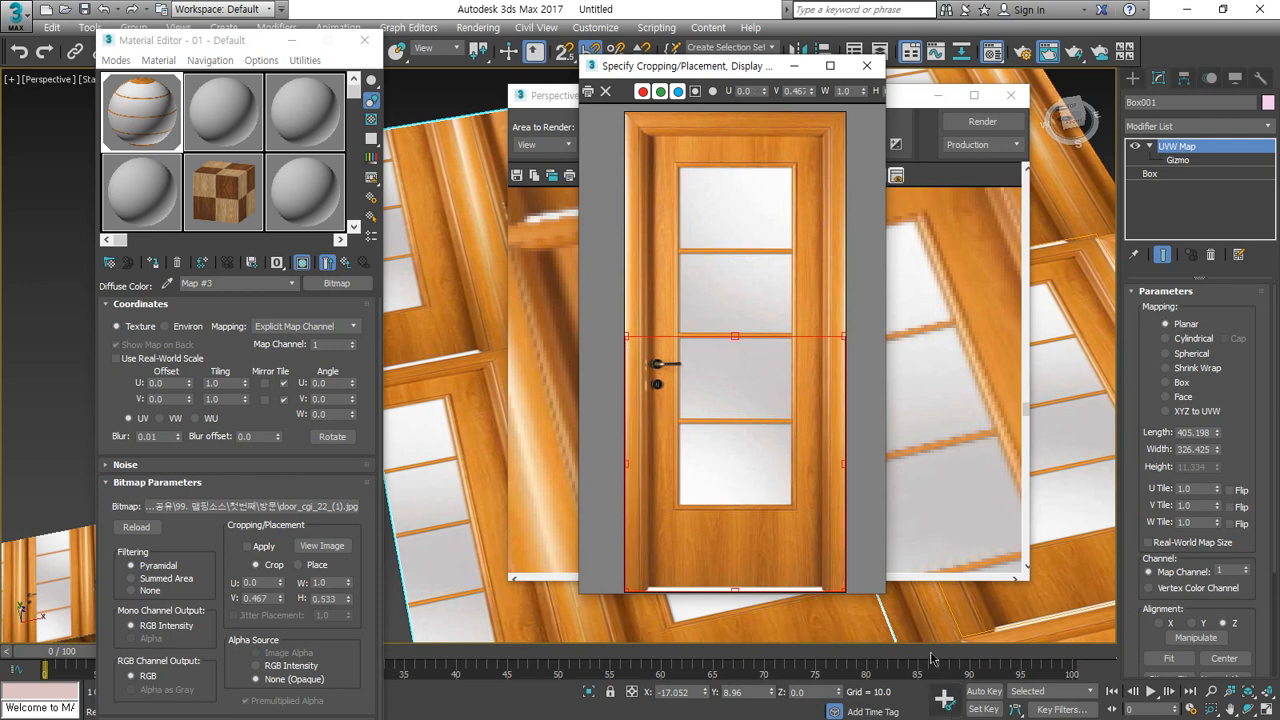
{"action": "left_click_drag", "start_coordinate": [840, 593], "coordinate": [830, 444]}
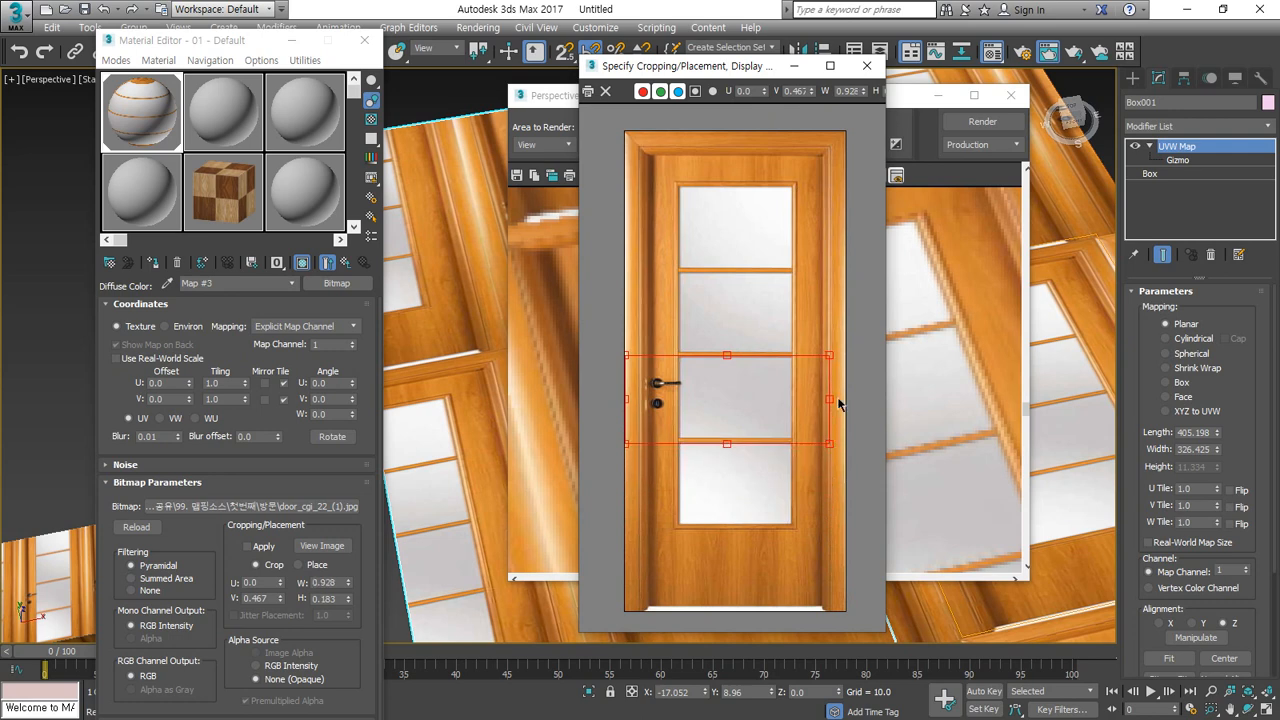
{"action": "left_click_drag", "start_coordinate": [826, 398], "coordinate": [846, 399]}
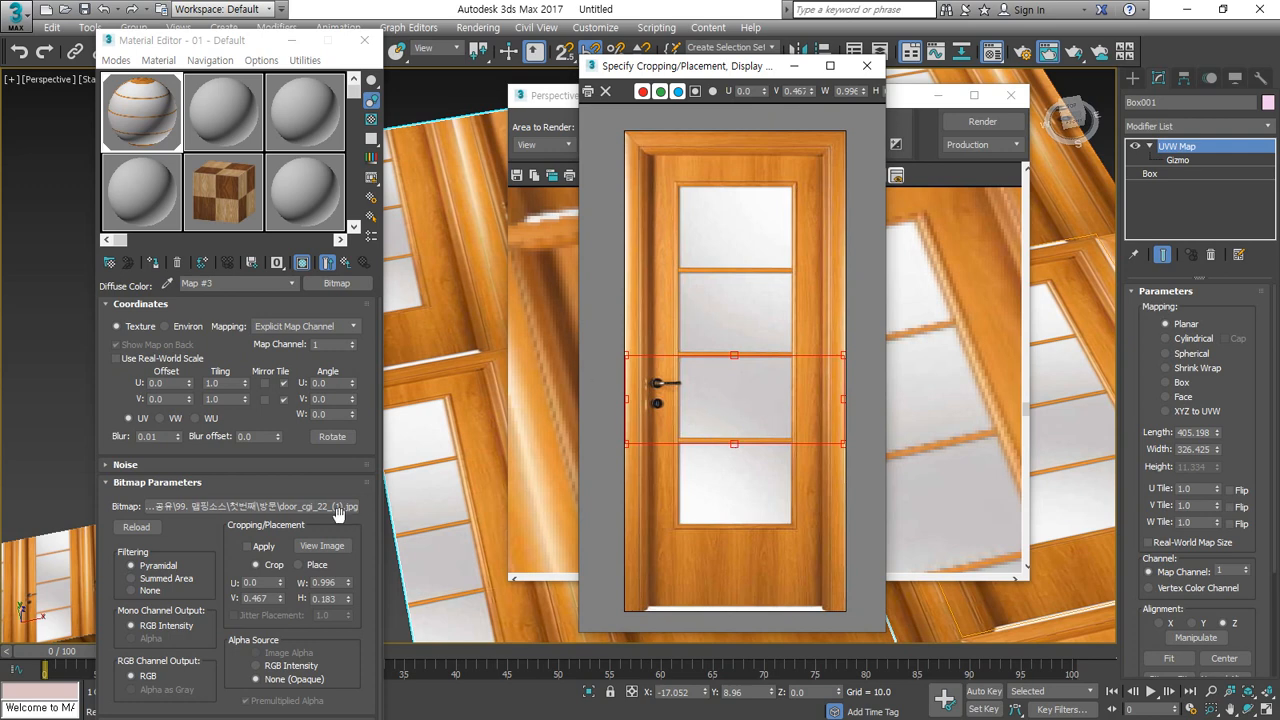
{"action": "left_click", "coordinate": [264, 550]}
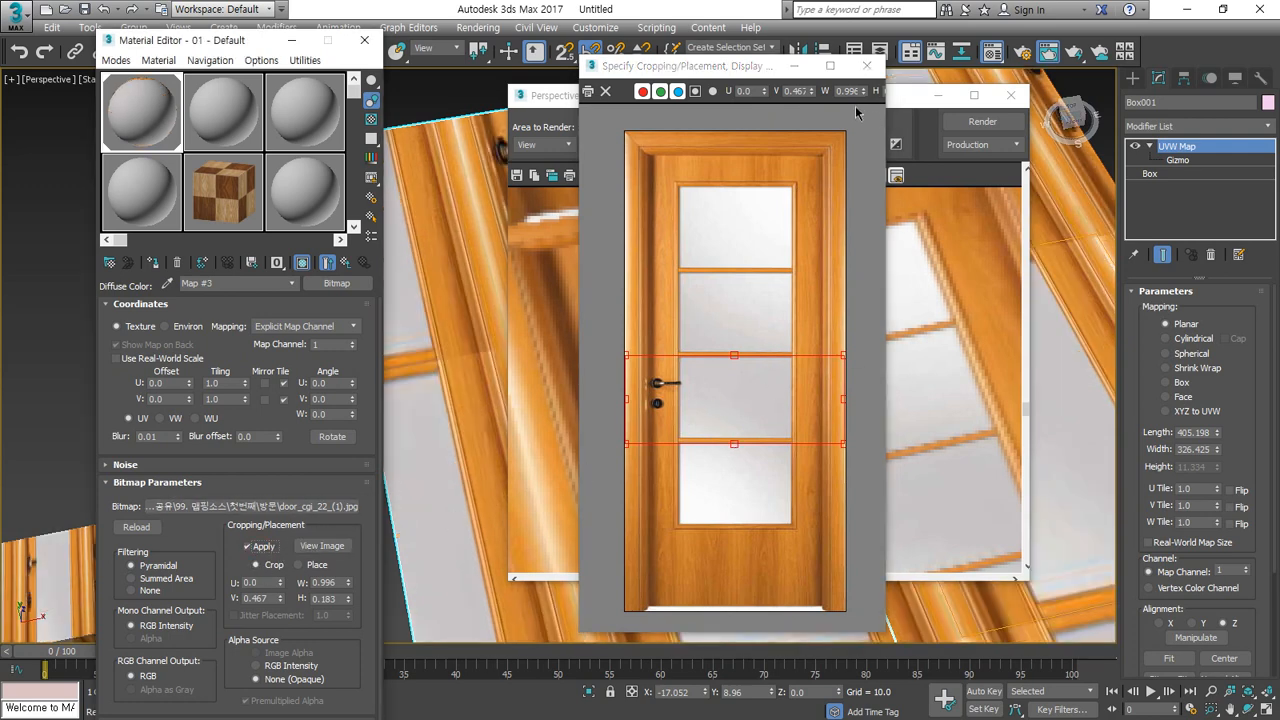
Step: Render the boxes to check the cropped door texture, close the render, and view all the boxes in the scene
{"action": "left_click_drag", "start_coordinate": [740, 66], "coordinate": [119, 86]}
{"action": "scroll", "coordinate": [829, 393], "scroll_direction": "down", "scroll_amount": 3}
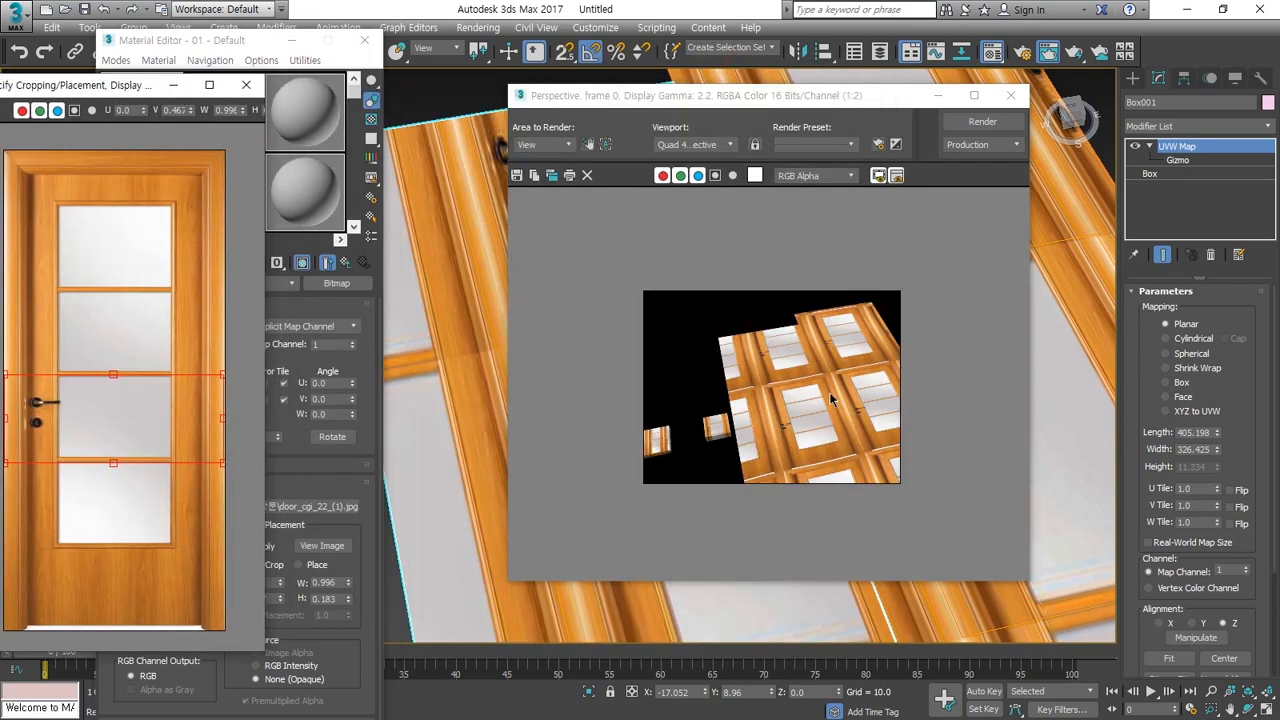
{"action": "scroll", "coordinate": [829, 392], "scroll_direction": "up", "scroll_amount": 2}
{"action": "left_click", "coordinate": [982, 121]}
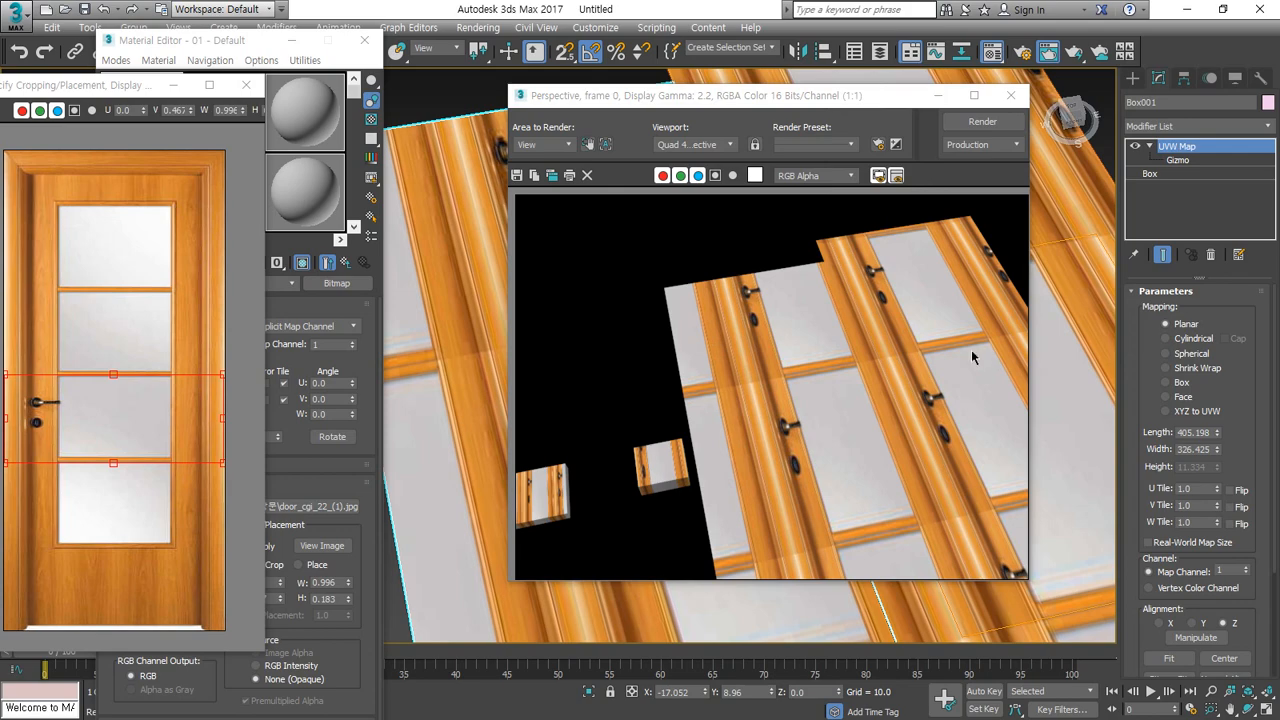
{"action": "left_click", "coordinate": [1010, 95]}
{"action": "scroll", "coordinate": [797, 348], "scroll_direction": "down", "scroll_amount": 5}
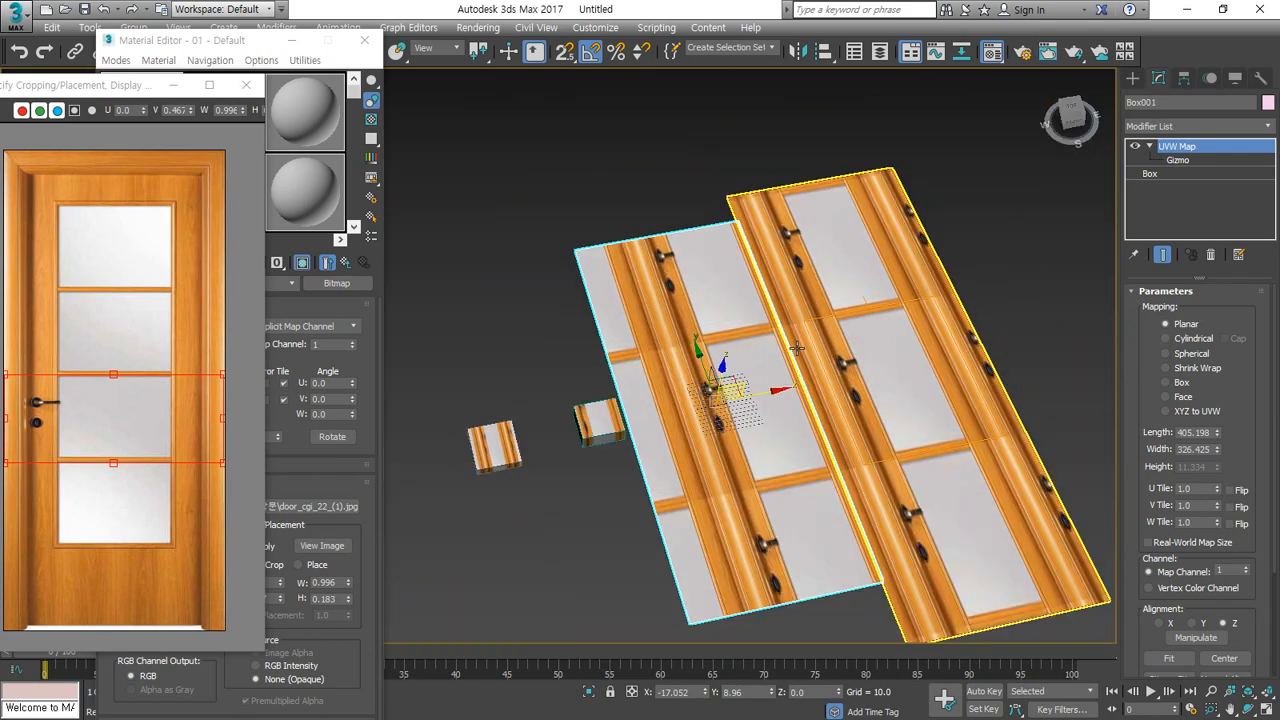
Step: Extend the door image's crop region to the full height, V 0.0 and H 1.0, and close the cropping view
{"action": "left_click_drag", "start_coordinate": [137, 87], "coordinate": [617, 111]}
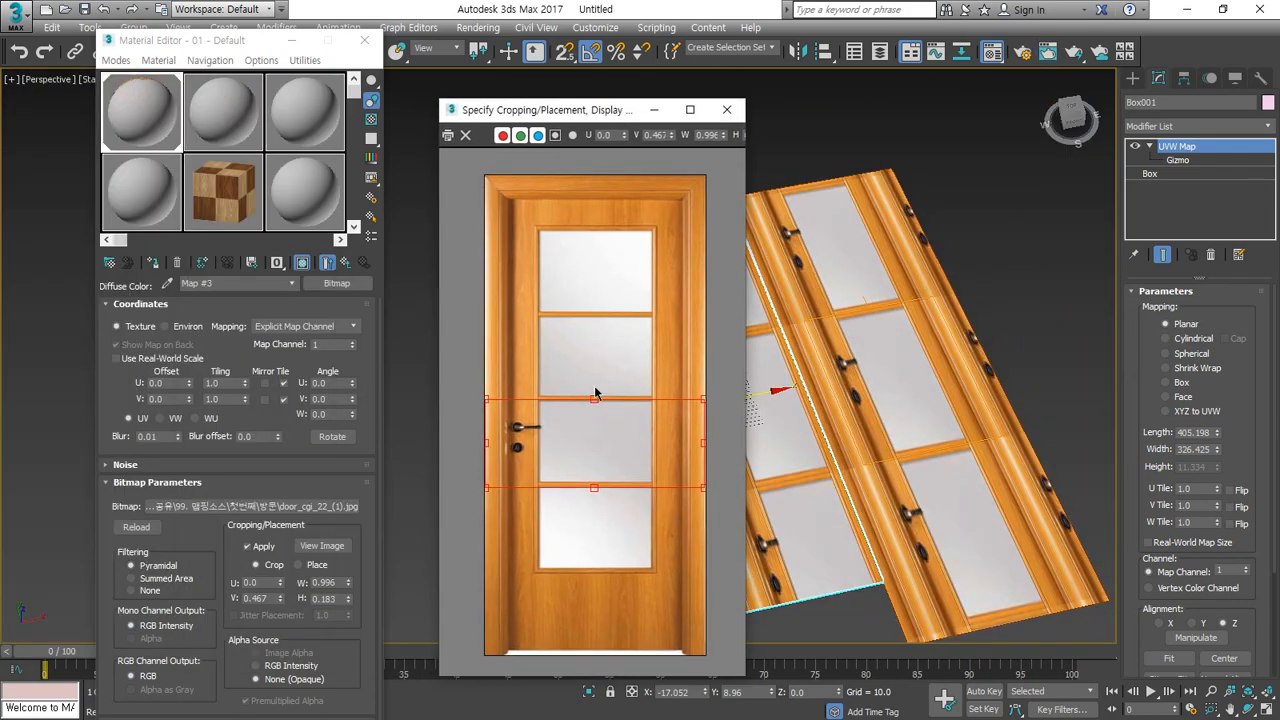
{"action": "left_click_drag", "start_coordinate": [593, 398], "coordinate": [594, 176]}
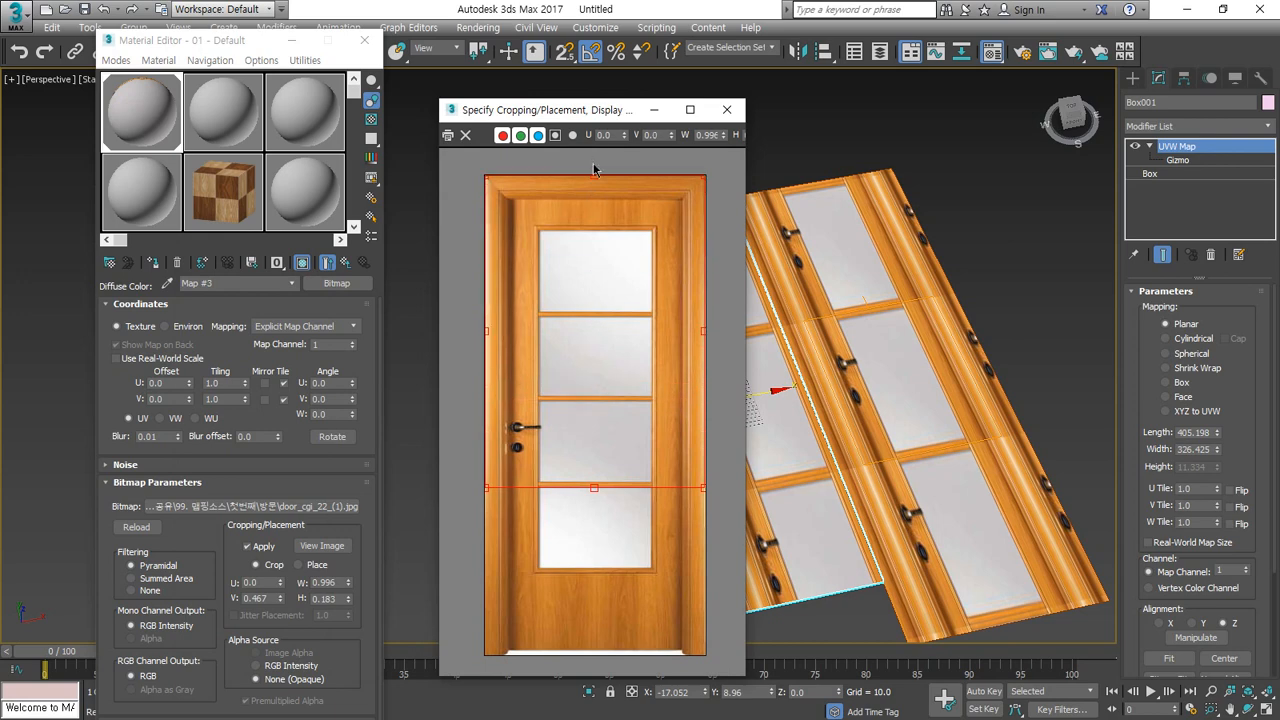
{"action": "left_click_drag", "start_coordinate": [593, 489], "coordinate": [596, 665]}
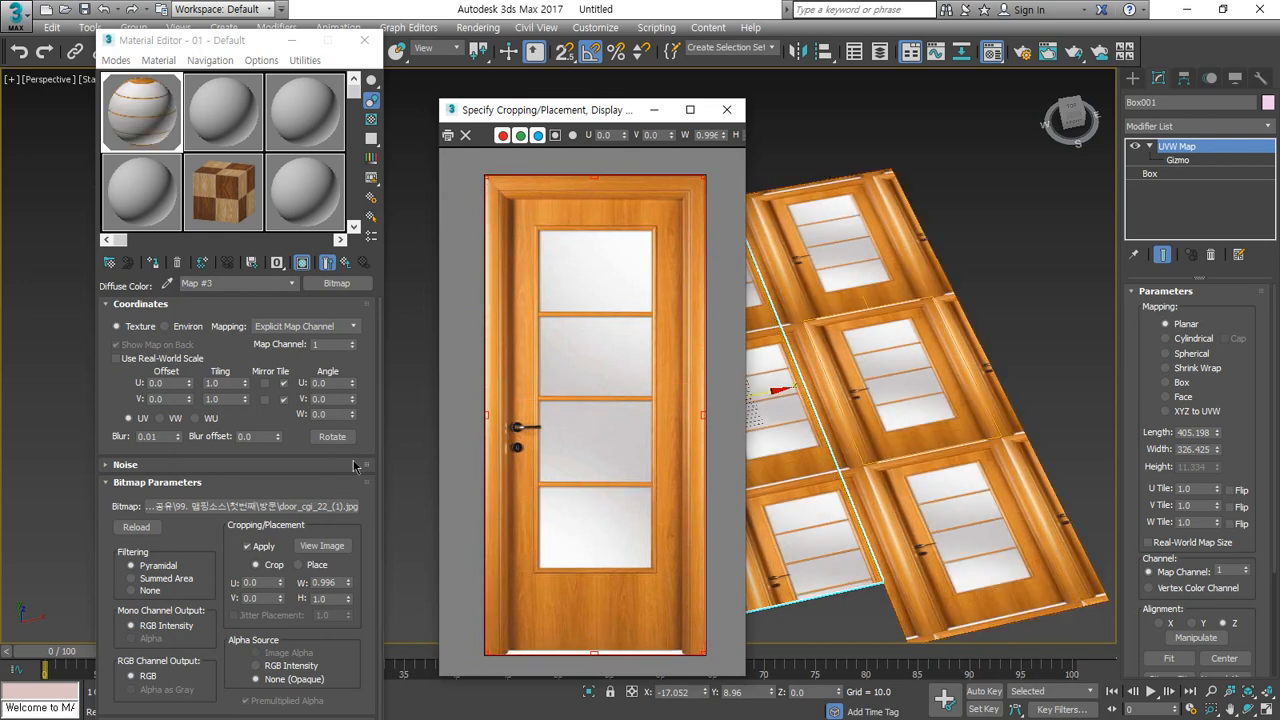
{"action": "mouse_move", "coordinate": [325, 528]}
{"action": "left_mouse_down"}
{"action": "mouse_move", "coordinate": [265, 585]}
{"action": "mouse_move", "coordinate": [348, 540]}
{"action": "mouse_move", "coordinate": [265, 521]}
{"action": "left_mouse_up"}
{"action": "key", "text": "Escape"}
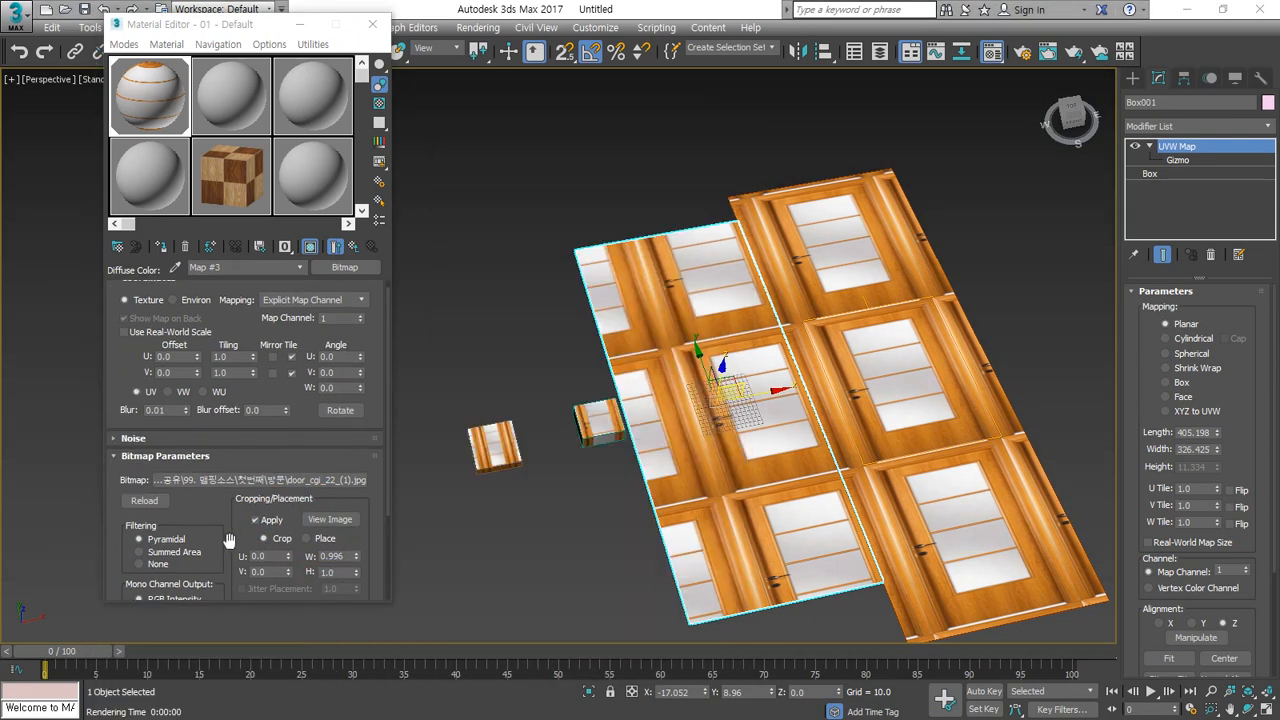
Step: Examine the bitmap's Time and Output settings, leaving Time collapsed and Output expanded
{"action": "scroll", "coordinate": [227, 538], "scroll_direction": "down", "scroll_amount": 3}
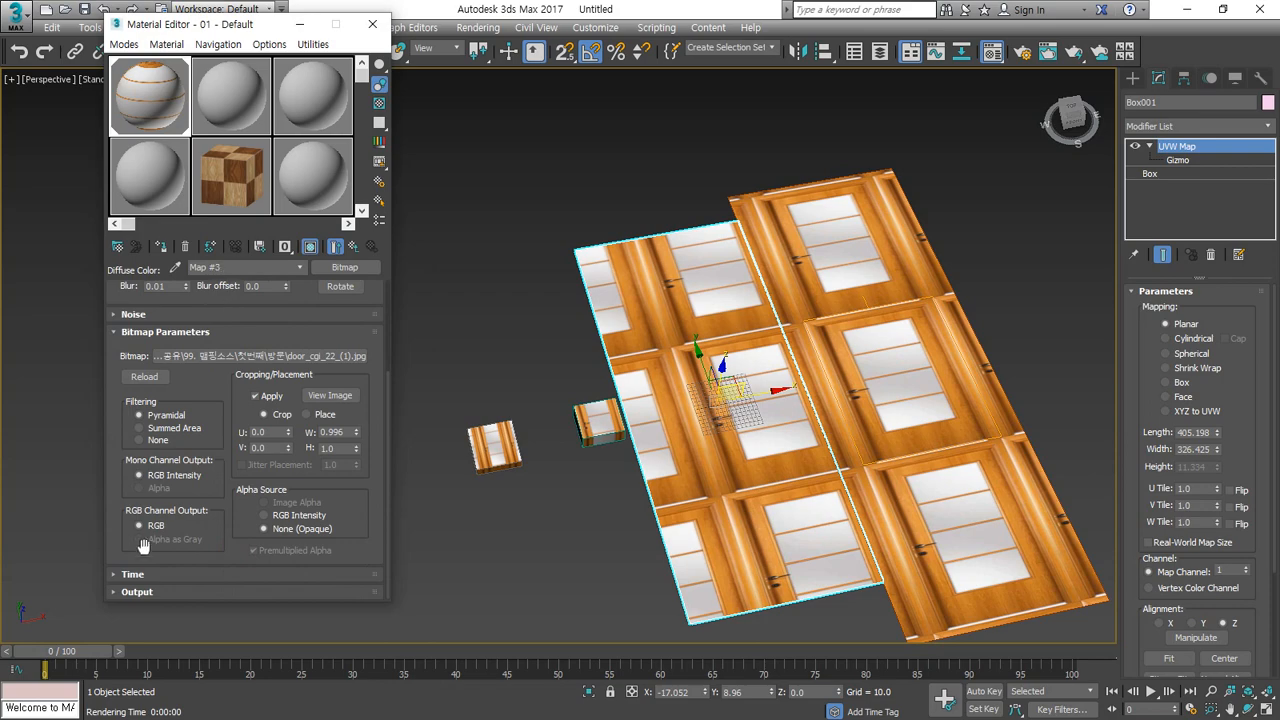
{"action": "left_click", "coordinate": [137, 591]}
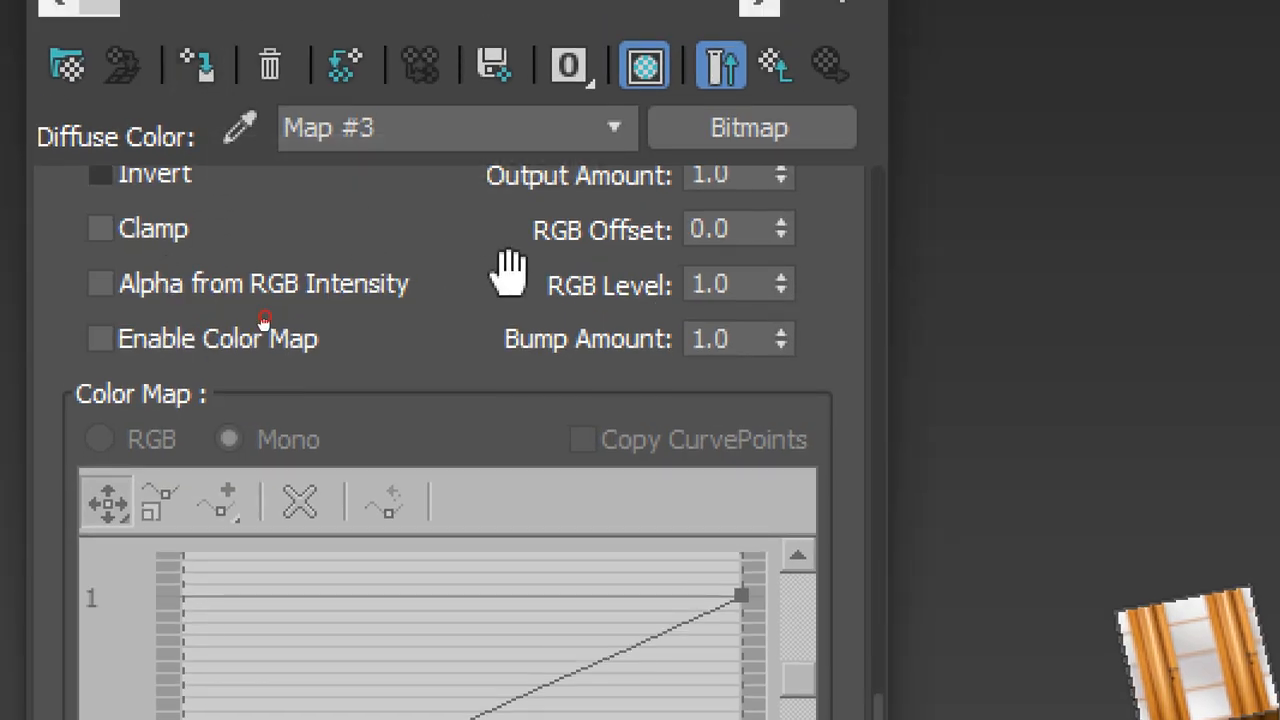
{"action": "left_click_drag", "start_coordinate": [510, 270], "coordinate": [503, 509]}
{"action": "left_click", "coordinate": [190, 287]}
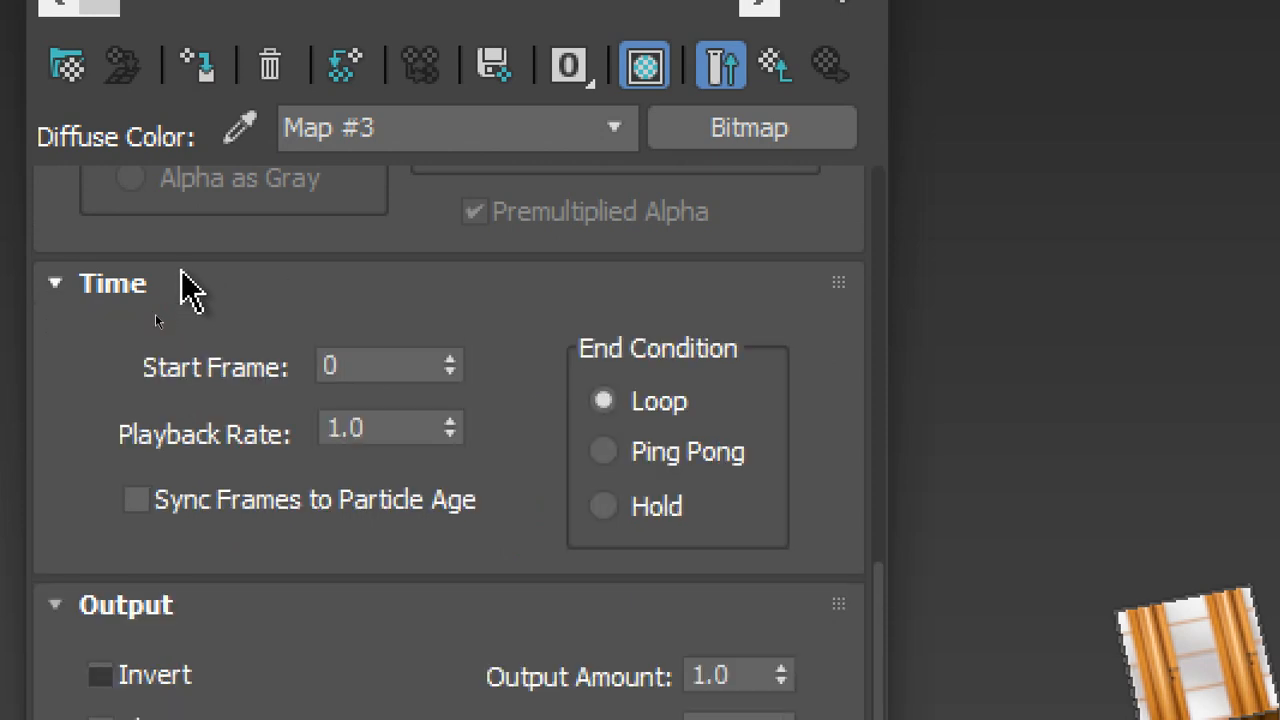
{"action": "left_click", "coordinate": [182, 280]}
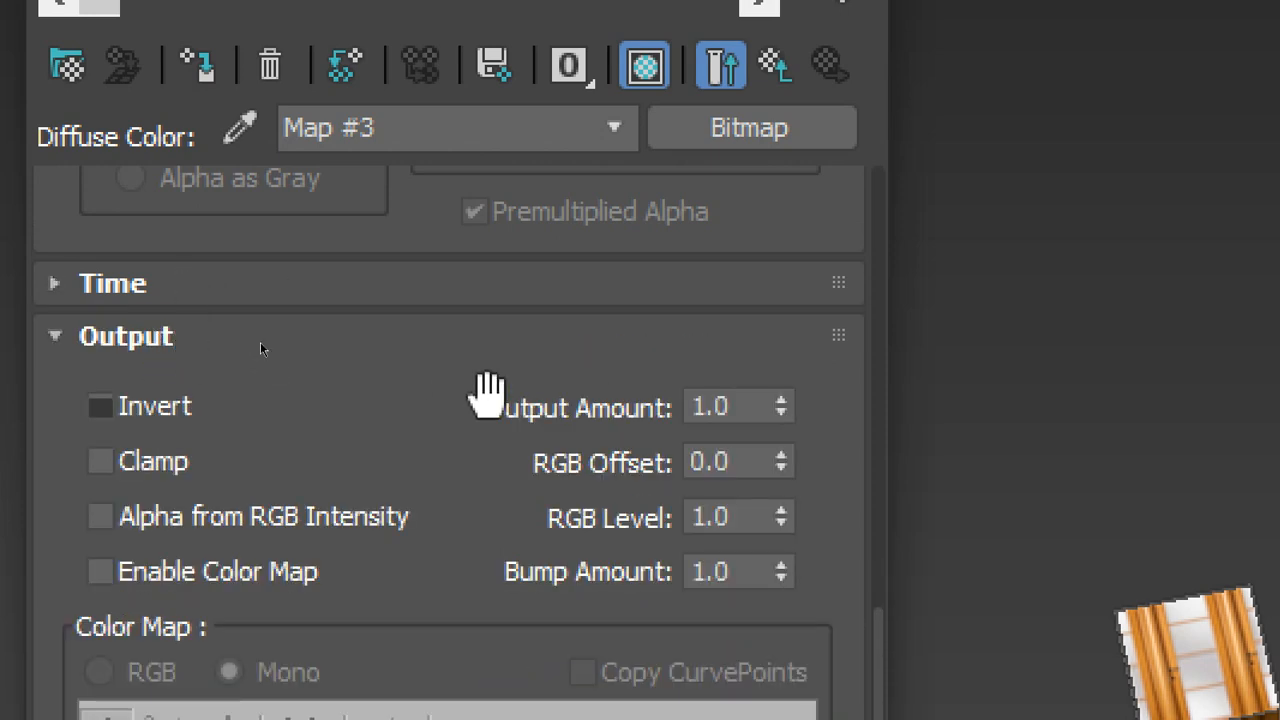
{"action": "left_click", "coordinate": [437, 289]}
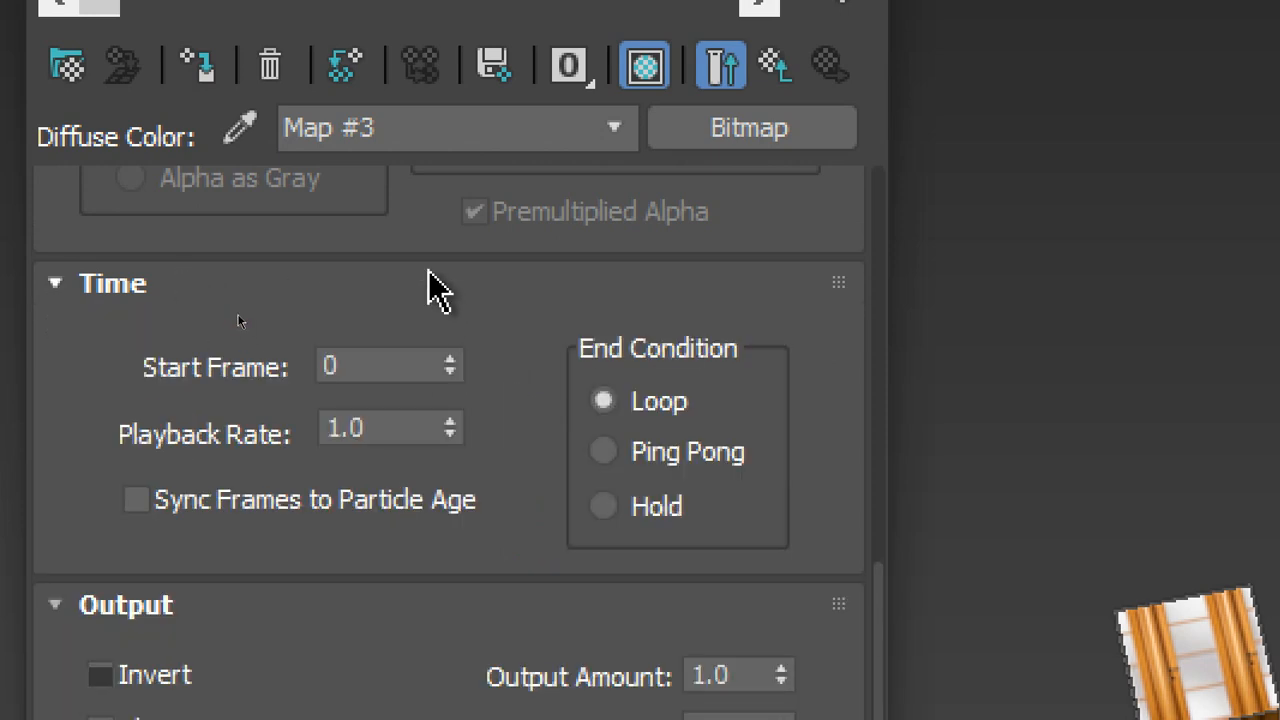
{"action": "left_click", "coordinate": [434, 287]}
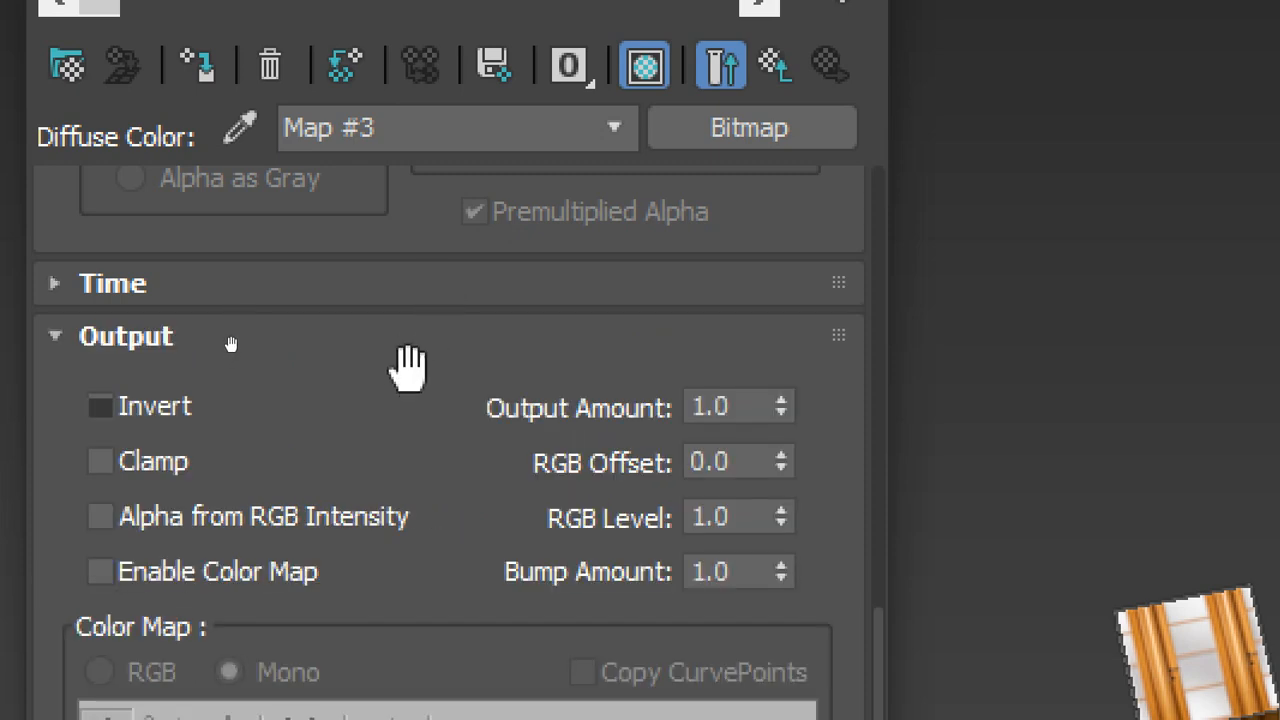
Step: Turn on Invert in the bitmap's Output settings and render the boxes to check the inverted colors
{"action": "left_click_drag", "start_coordinate": [408, 366], "coordinate": [405, 226]}
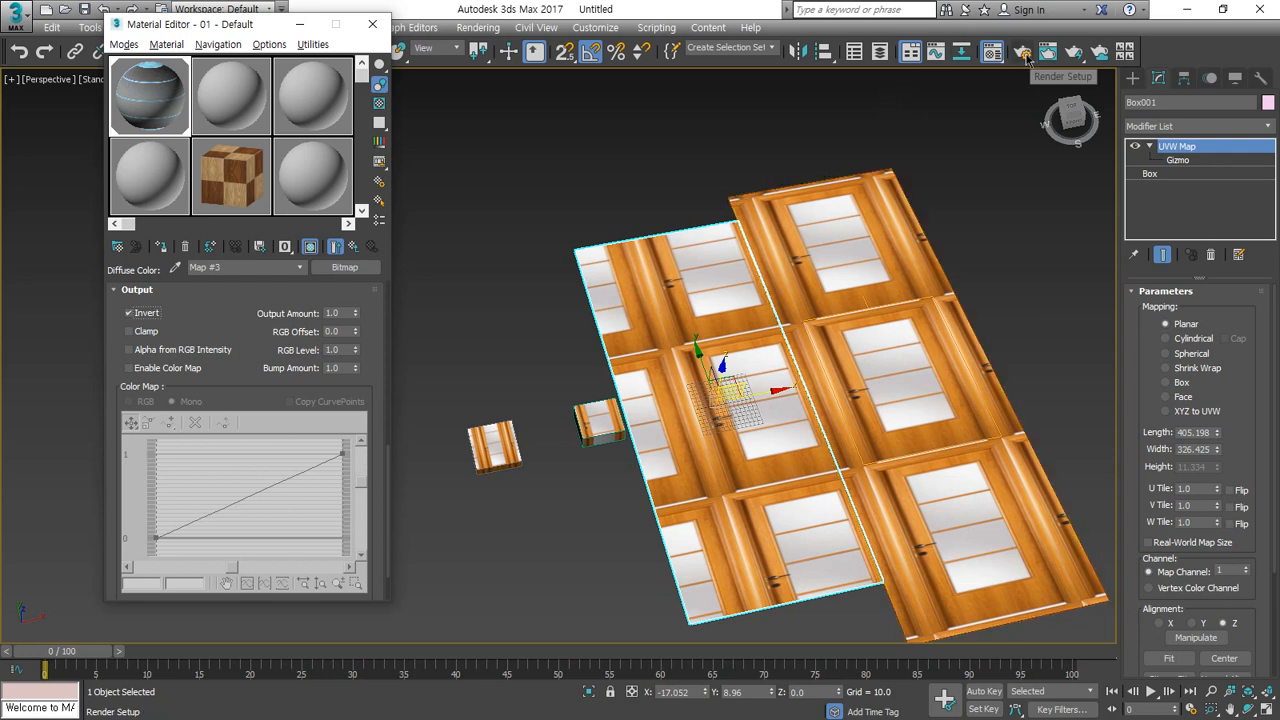
{"action": "key", "text": "F10"}
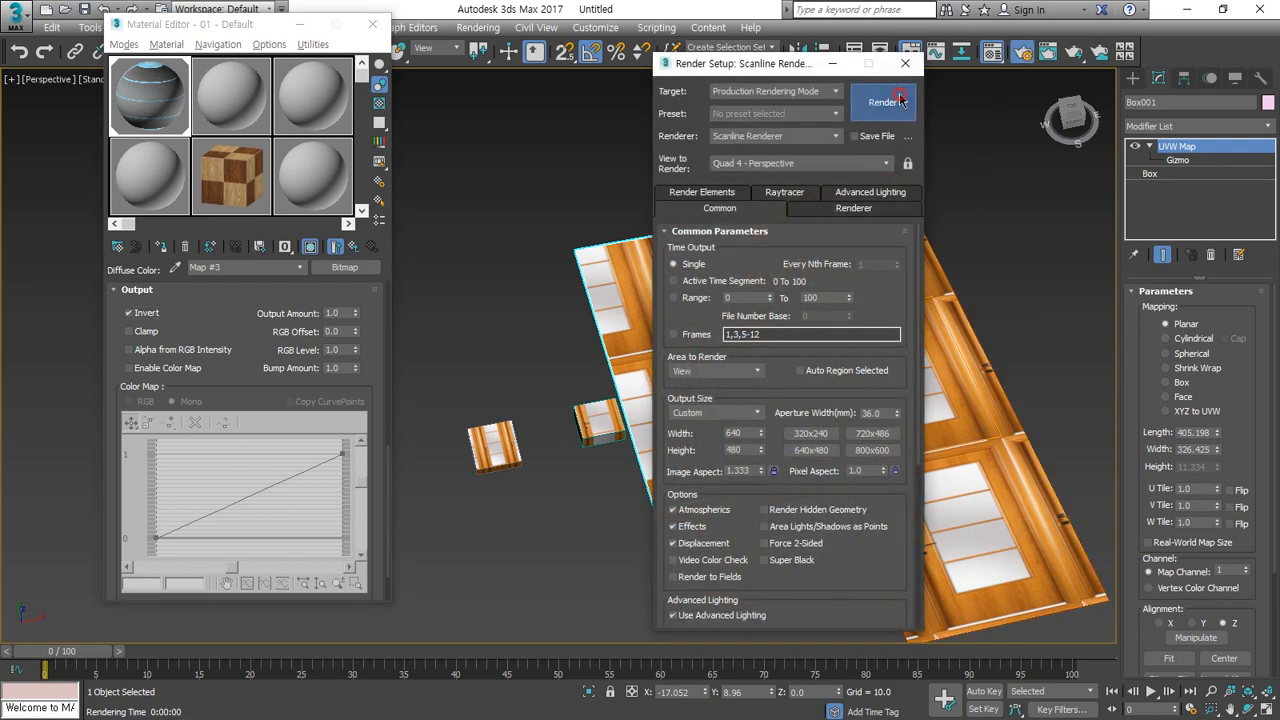
{"action": "left_click", "coordinate": [880, 102]}
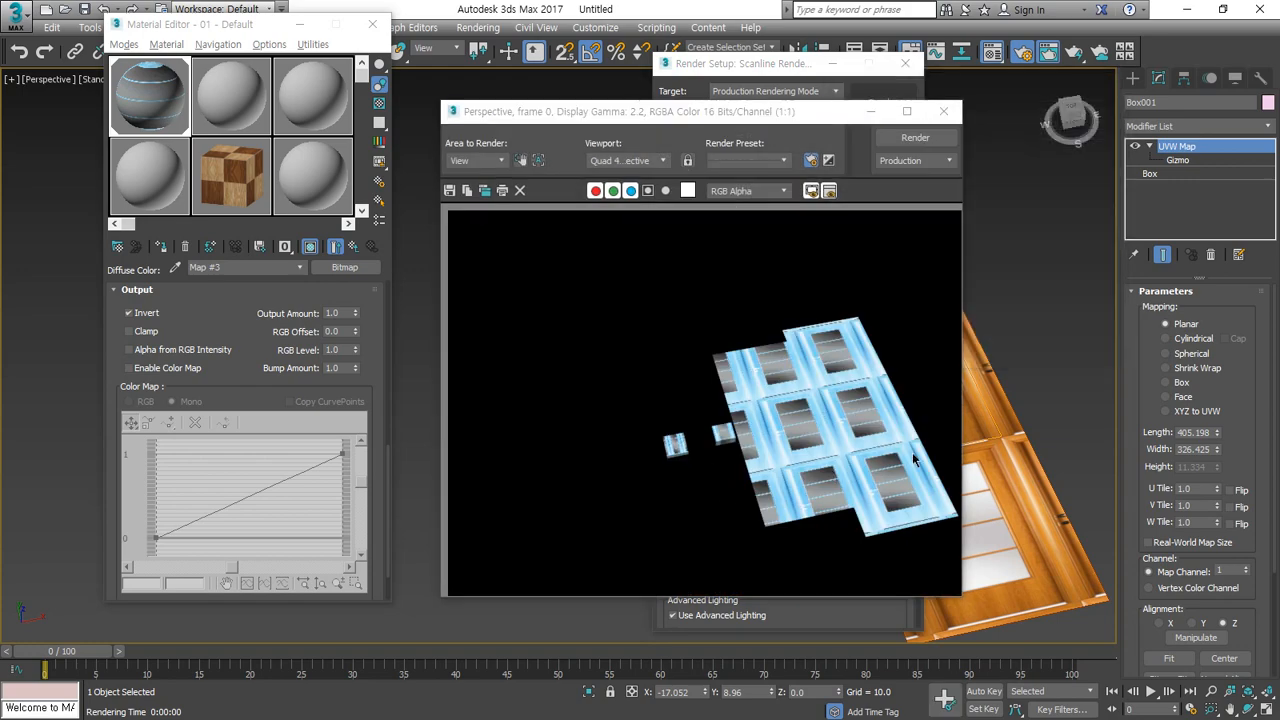
{"action": "scroll", "coordinate": [817, 478], "scroll_direction": "up", "scroll_amount": 1}
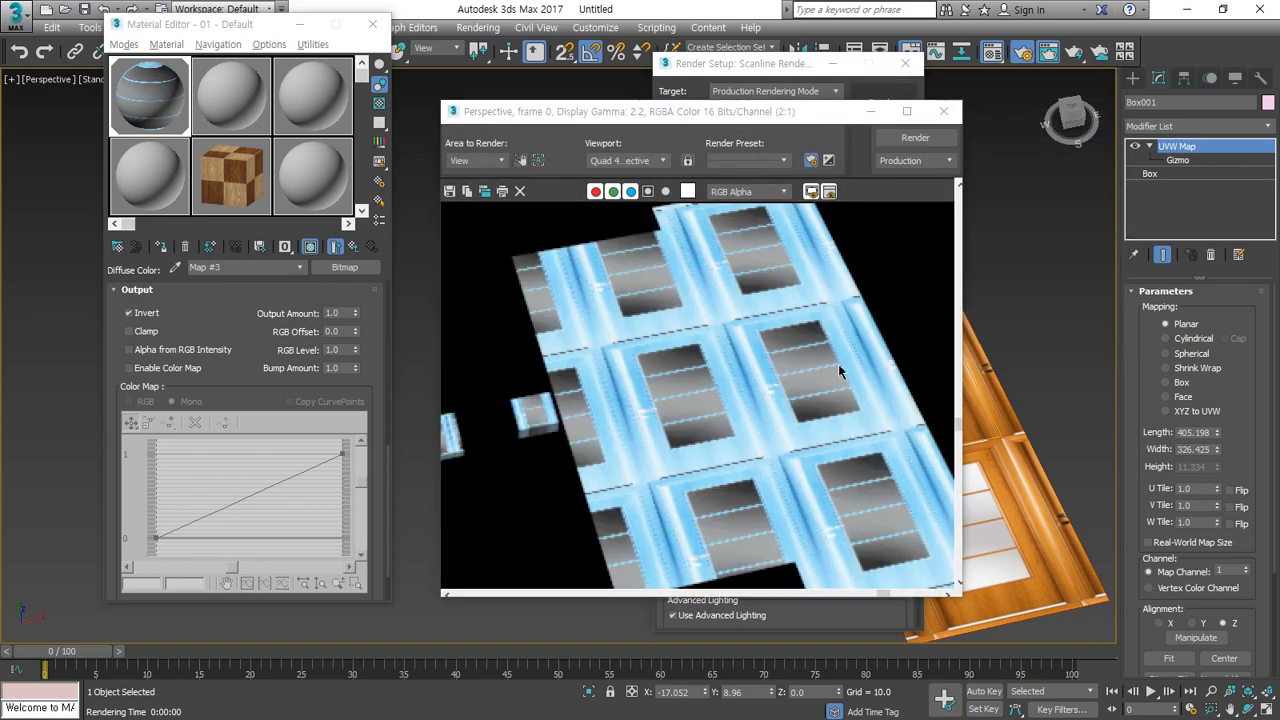
{"action": "left_click", "coordinate": [943, 111]}
{"action": "left_click", "coordinate": [905, 63]}
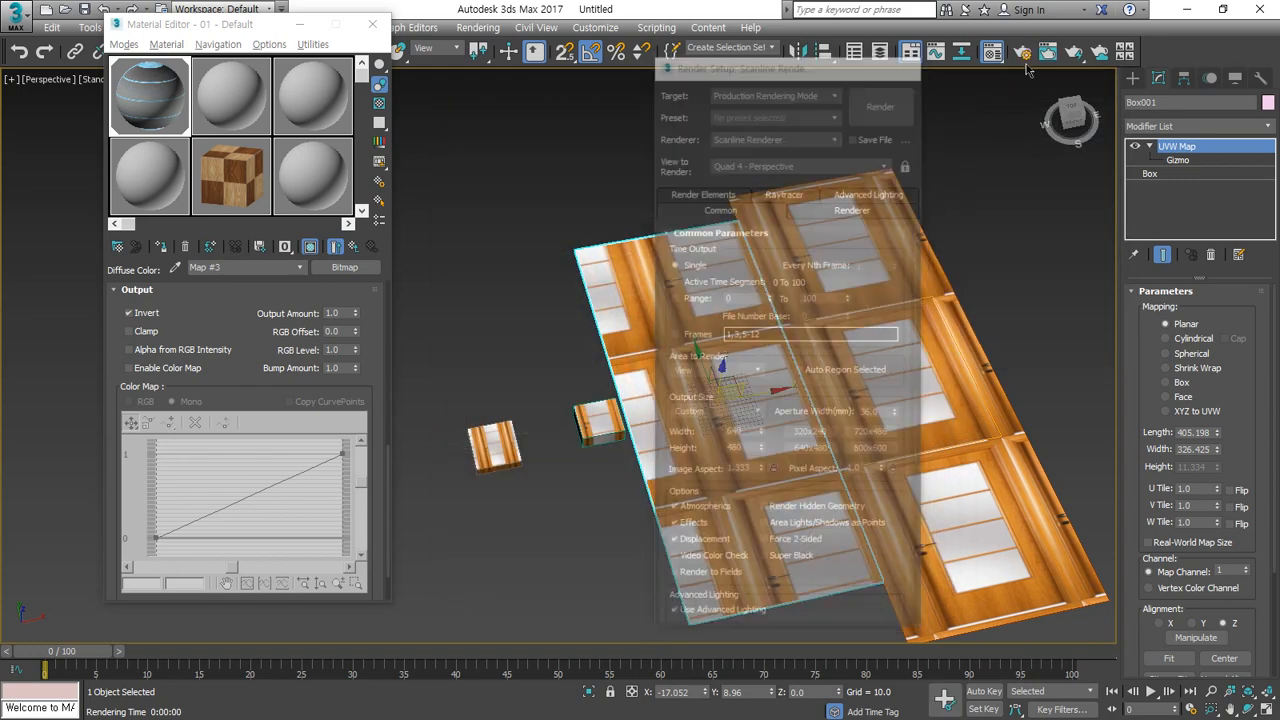
{"action": "left_click", "coordinate": [1073, 52]}
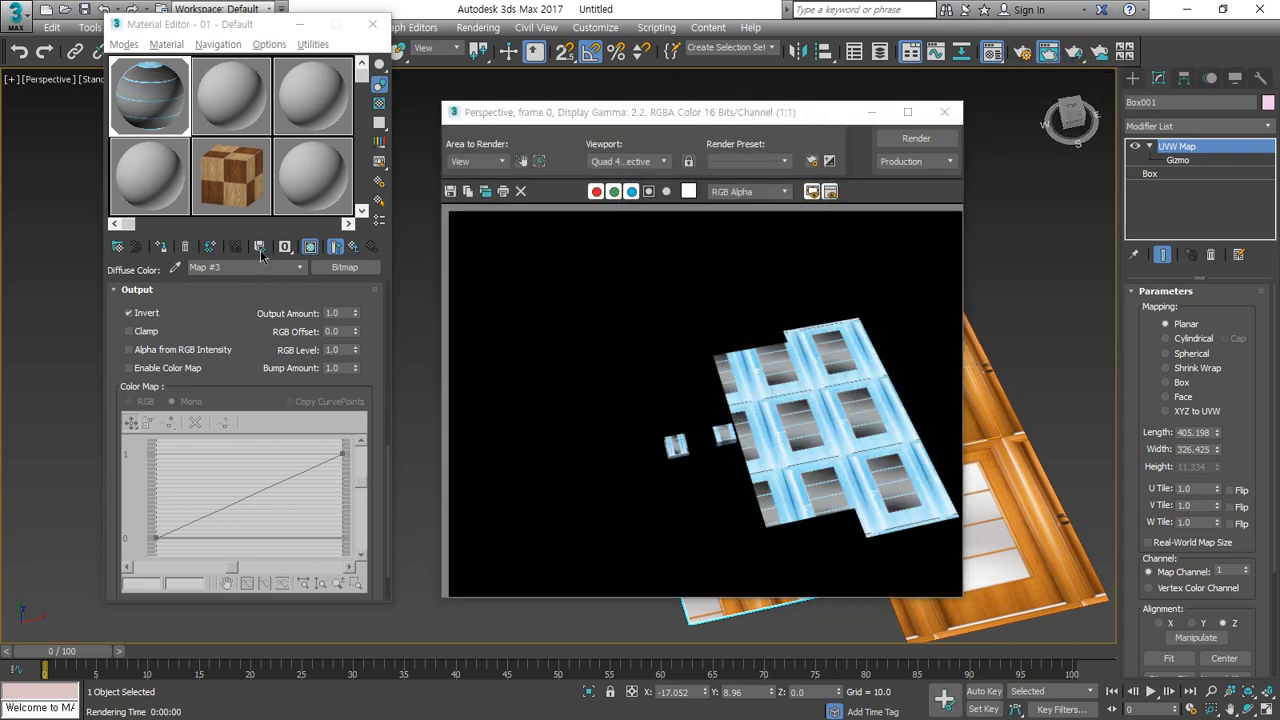
Step: Turn Invert off in the Output settings and re-render the boxes for a closer comparison
{"action": "left_click", "coordinate": [140, 314]}
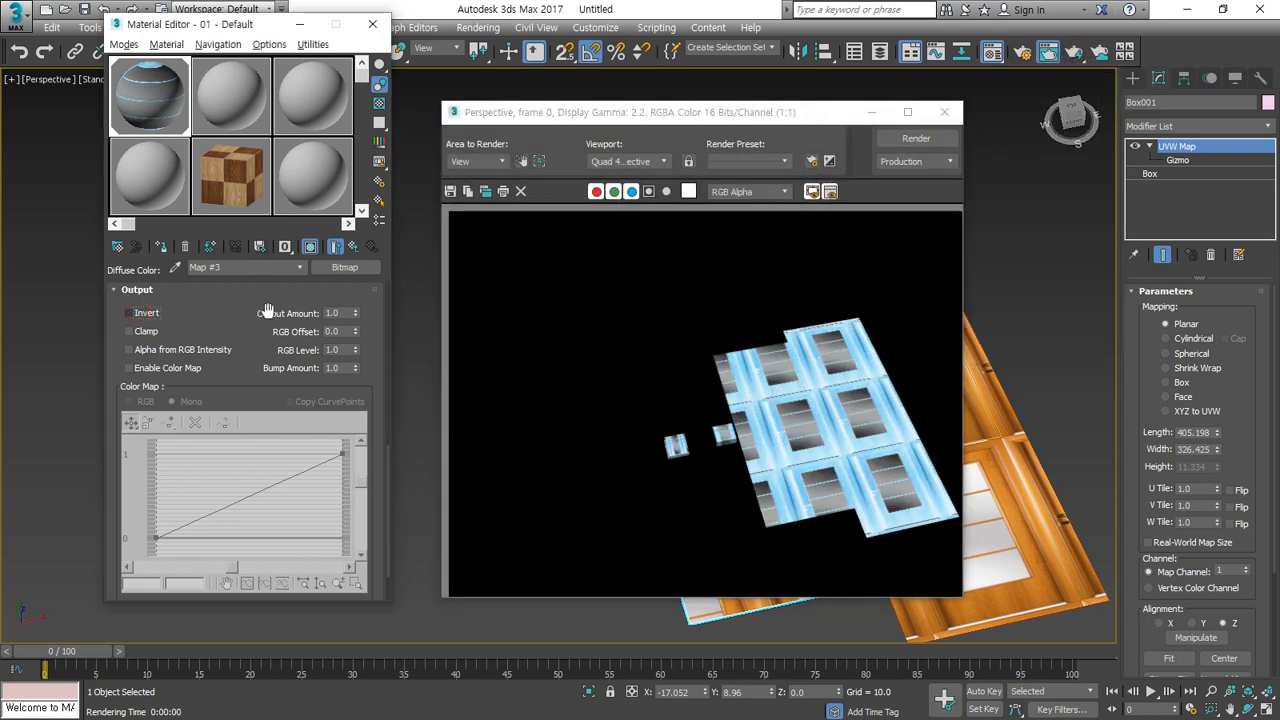
{"action": "left_click", "coordinate": [916, 138]}
{"action": "scroll", "coordinate": [948, 440], "scroll_direction": "up", "scroll_amount": 3}
{"action": "scroll", "coordinate": [948, 440], "scroll_direction": "down", "scroll_amount": 2}
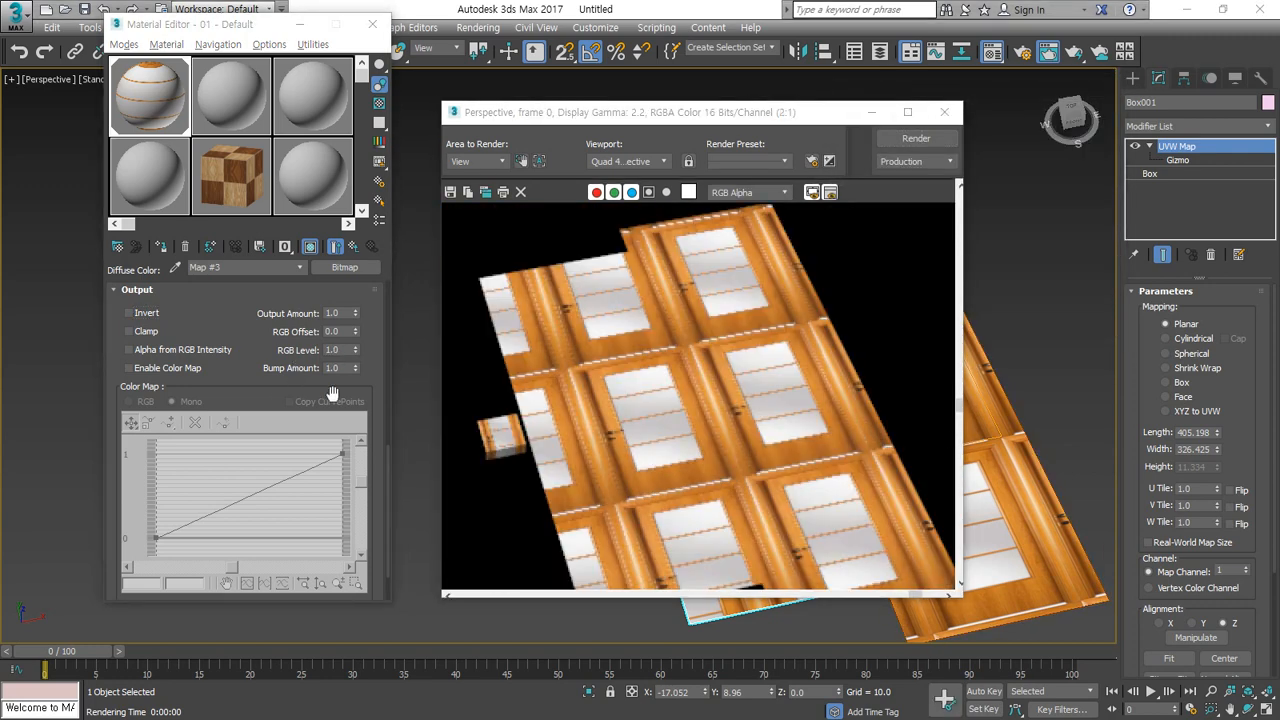
Step: Enable the Color Map in the Output settings and raise the curve's start point to about 0.338
{"action": "scroll", "coordinate": [199, 421], "scroll_direction": "down", "scroll_amount": 2}
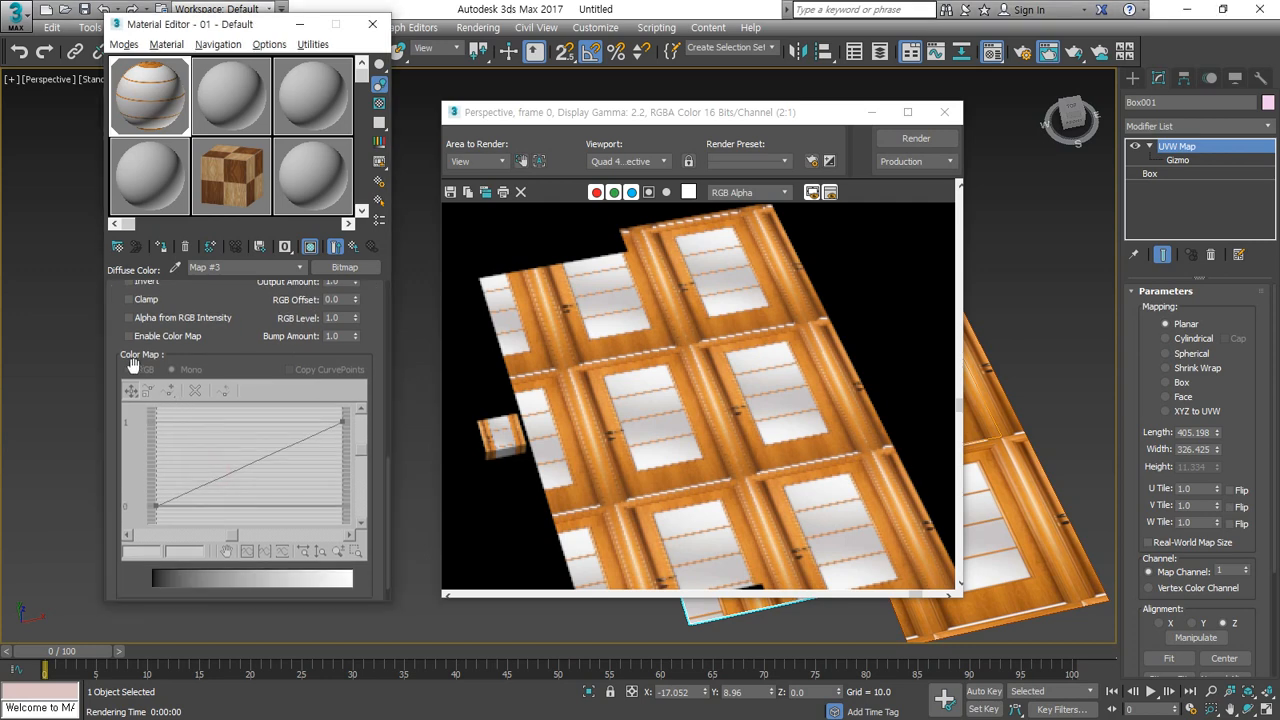
{"action": "scroll", "coordinate": [150, 455], "scroll_direction": "down", "scroll_amount": 1}
{"action": "scroll", "coordinate": [150, 452], "scroll_direction": "down", "scroll_amount": 2}
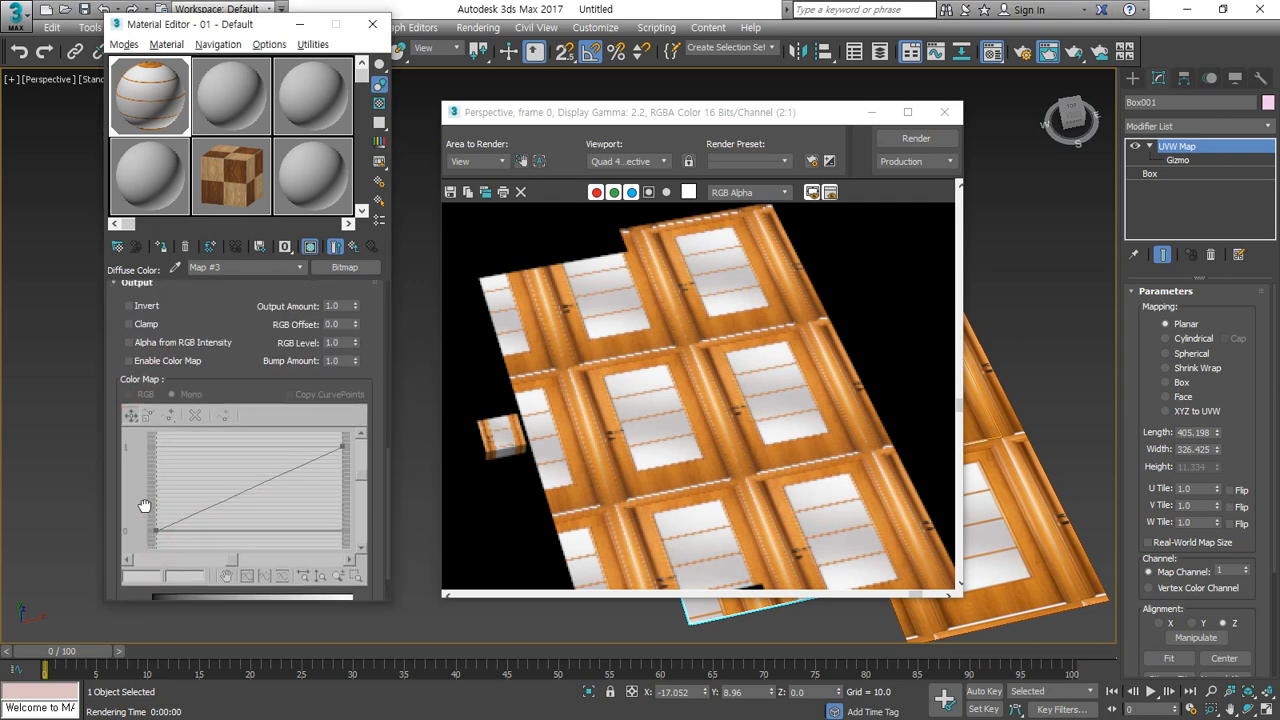
{"action": "scroll", "coordinate": [203, 311], "scroll_direction": "up", "scroll_amount": 4}
{"action": "scroll", "coordinate": [203, 311], "scroll_direction": "down", "scroll_amount": 1}
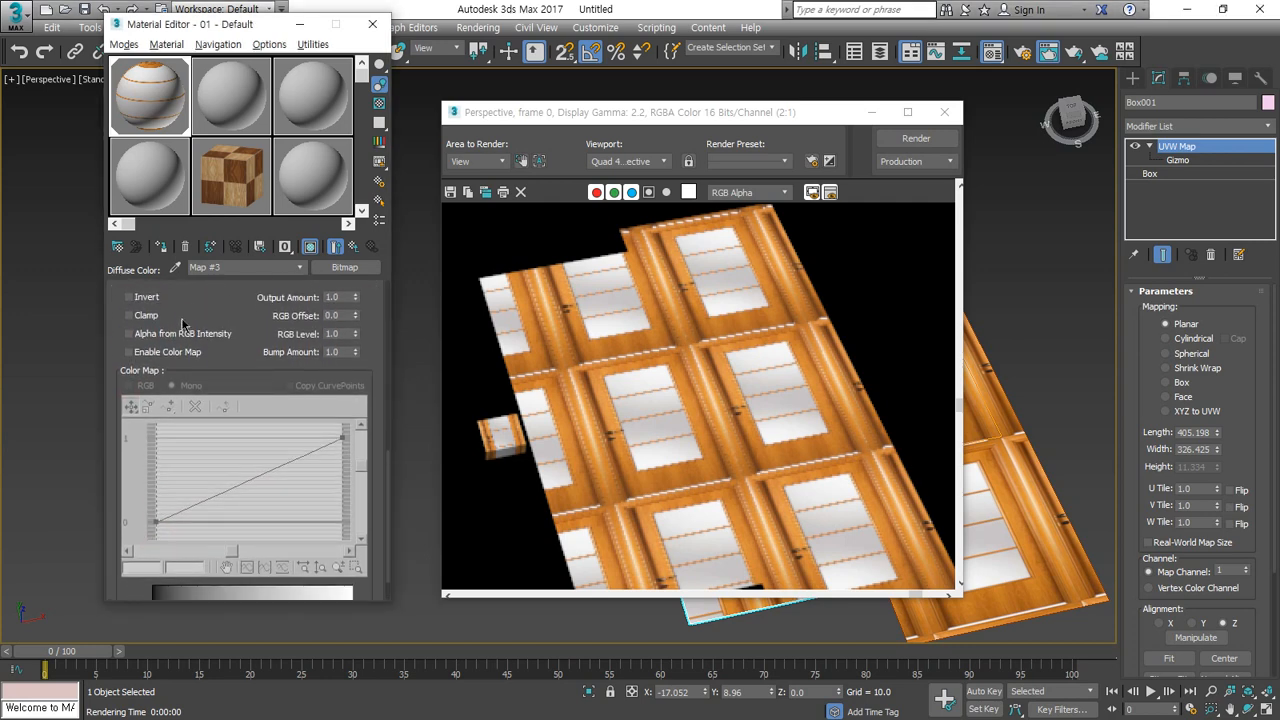
{"action": "left_click", "coordinate": [158, 352]}
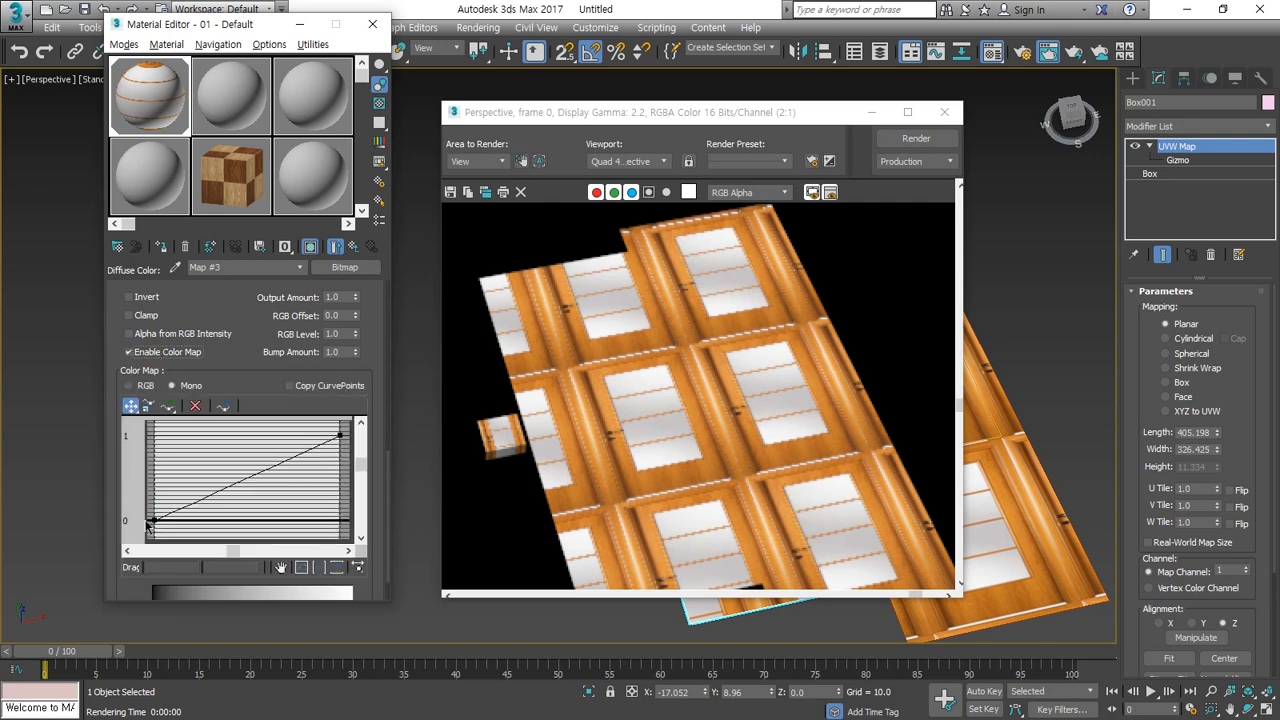
{"action": "left_click_drag", "start_coordinate": [152, 520], "coordinate": [149, 490]}
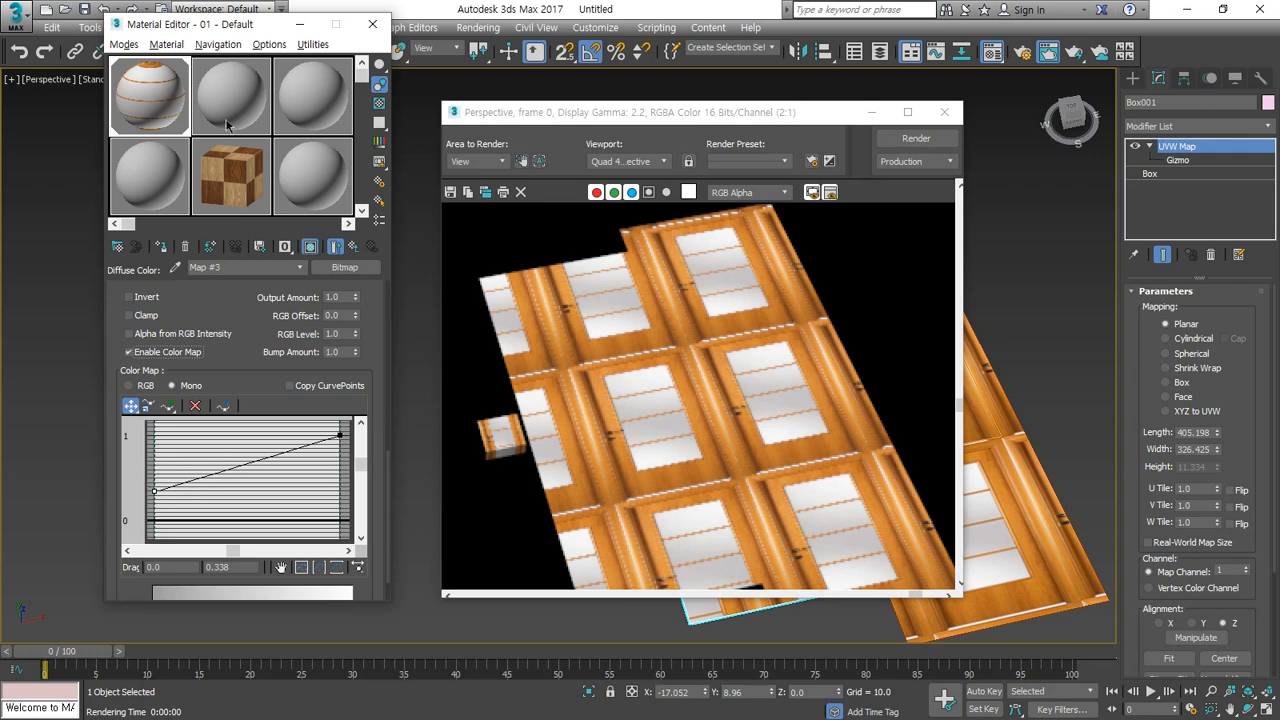
Step: Open an enlarged preview of the door map and switch its sample shape to a box
{"action": "double_click", "coordinate": [165, 90]}
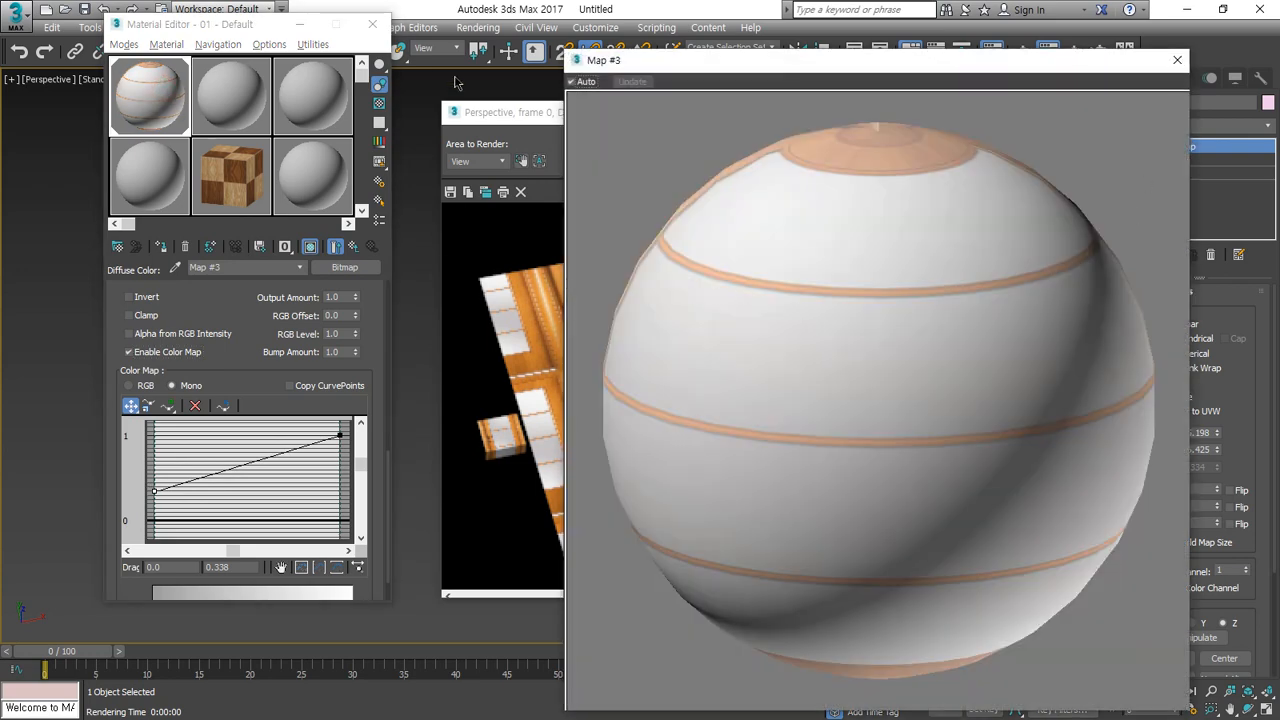
{"action": "left_click_drag", "start_coordinate": [378, 75], "coordinate": [379, 106]}
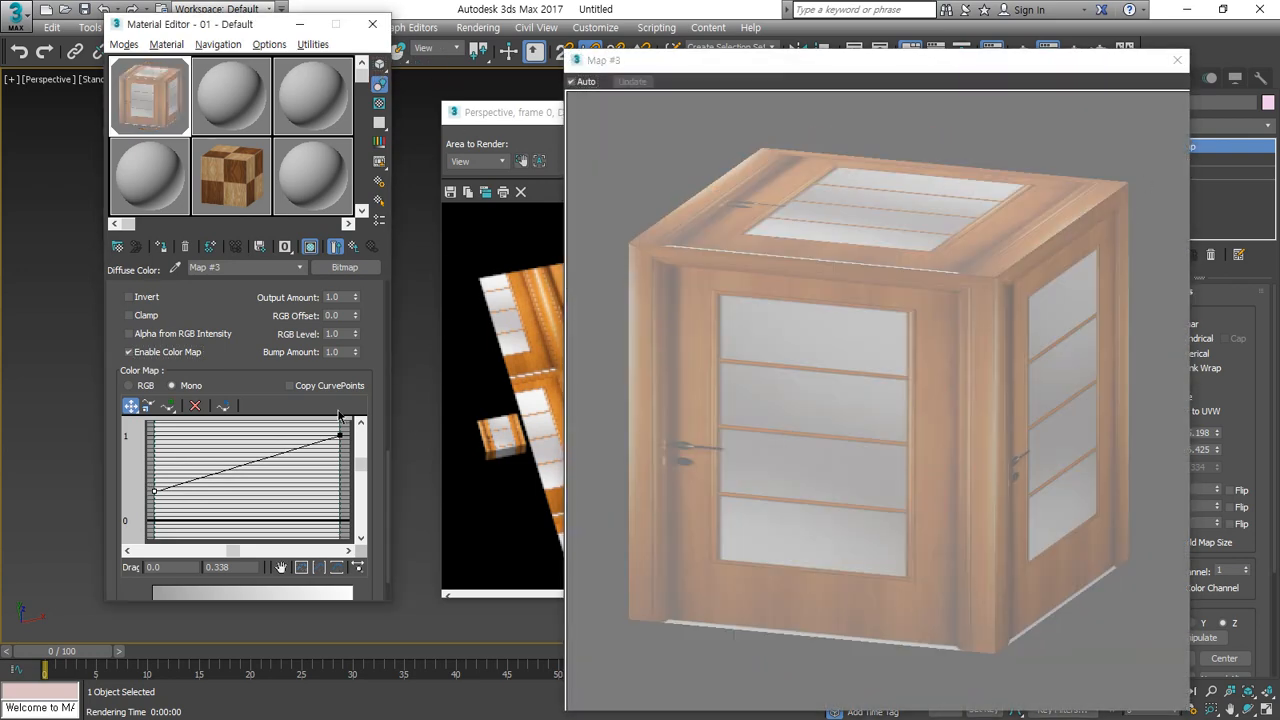
{"action": "left_click", "coordinate": [232, 492]}
Step: Lower the color curve's start point to about 0.066 and slightly adjust its end point
{"action": "mouse_move", "coordinate": [157, 493]}
{"action": "left_mouse_down"}
{"action": "mouse_move", "coordinate": [149, 530]}
{"action": "mouse_move", "coordinate": [153, 514]}
{"action": "left_mouse_up"}
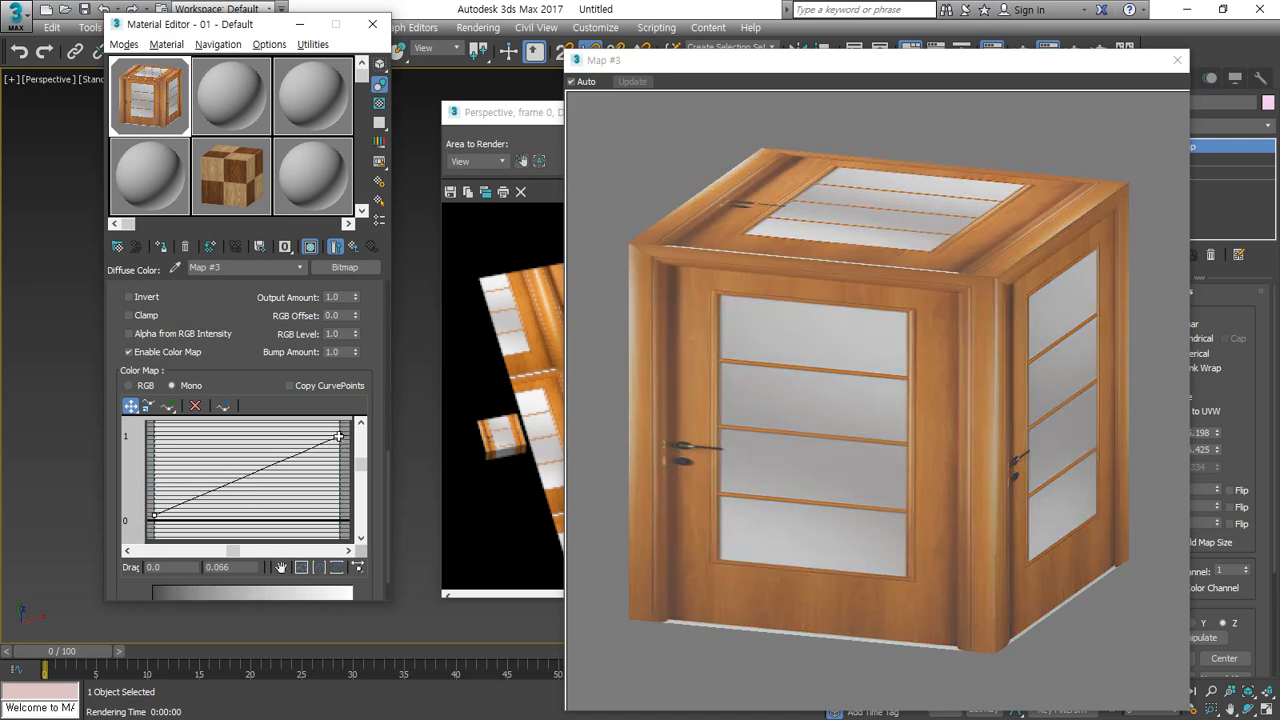
{"action": "mouse_move", "coordinate": [339, 436]}
{"action": "left_mouse_down"}
{"action": "mouse_move", "coordinate": [338, 498]}
{"action": "mouse_move", "coordinate": [341, 433]}
{"action": "left_mouse_up"}
{"action": "left_click", "coordinate": [239, 490]}
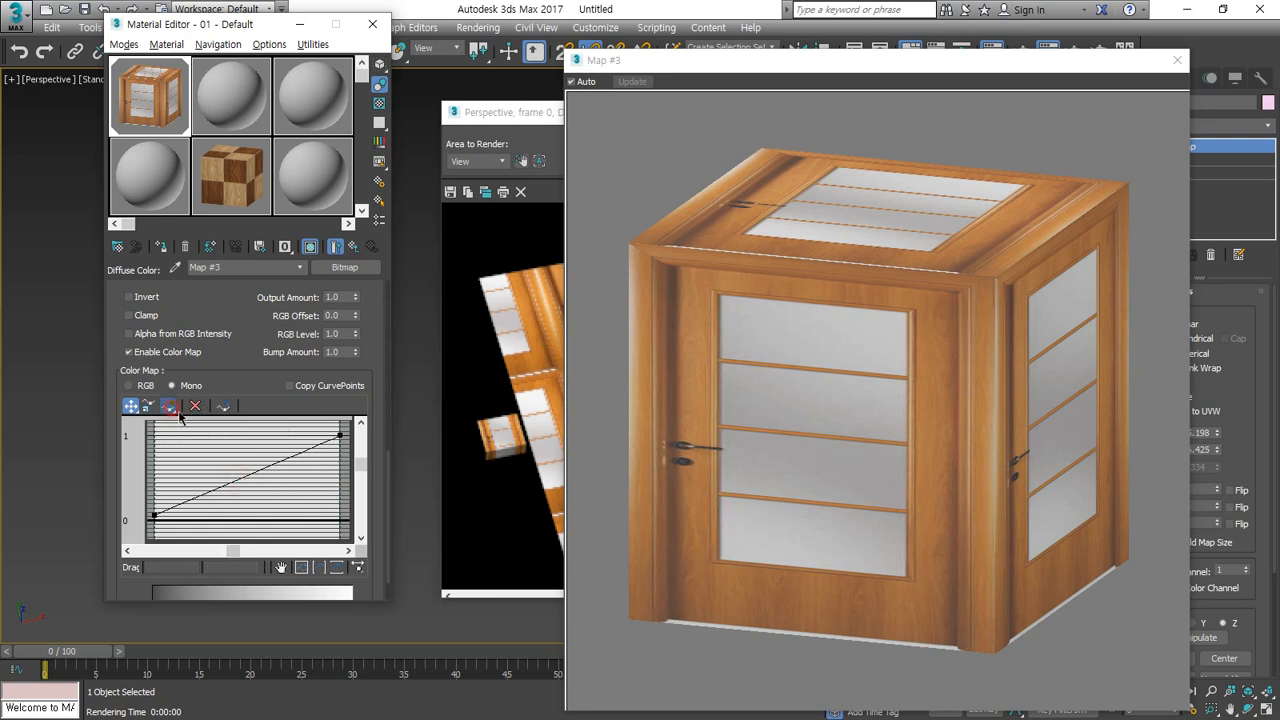
Step: Add a point mid-curve, raise it to about 0.753, and smooth the color curve using Bezier handles
{"action": "left_click", "coordinate": [169, 406]}
{"action": "left_click", "coordinate": [236, 484]}
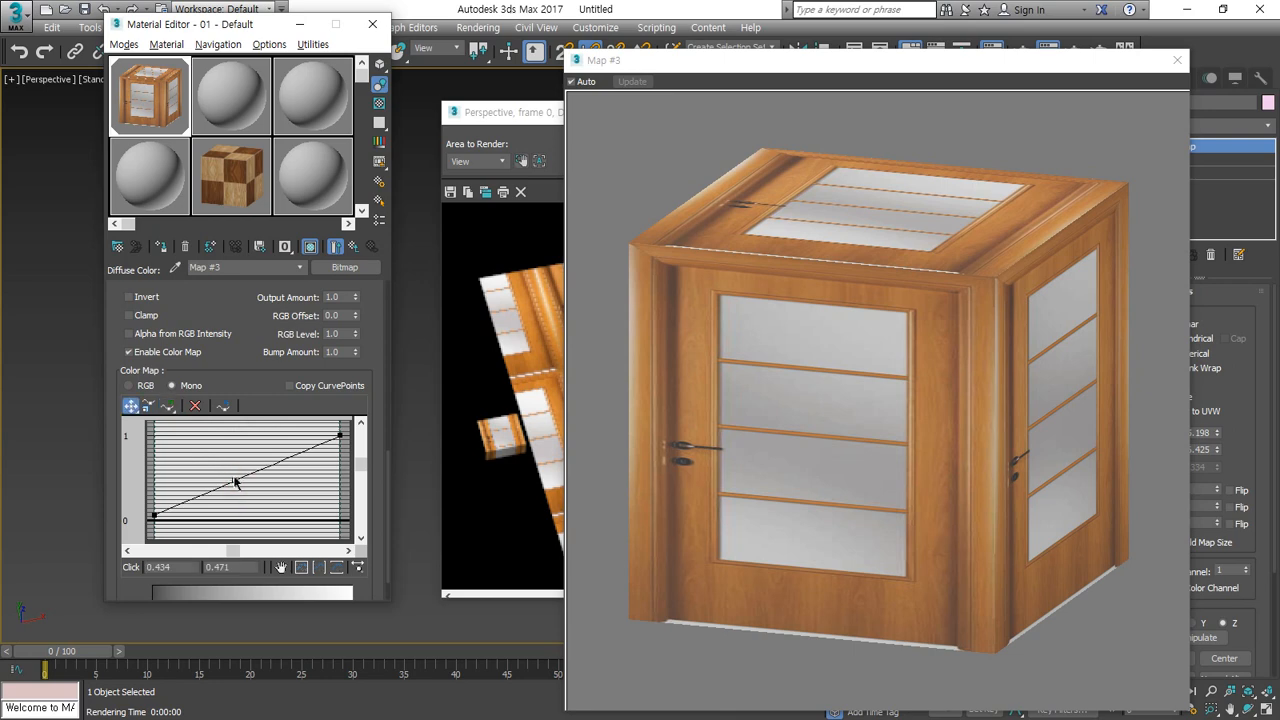
{"action": "left_click_drag", "start_coordinate": [236, 484], "coordinate": [235, 458]}
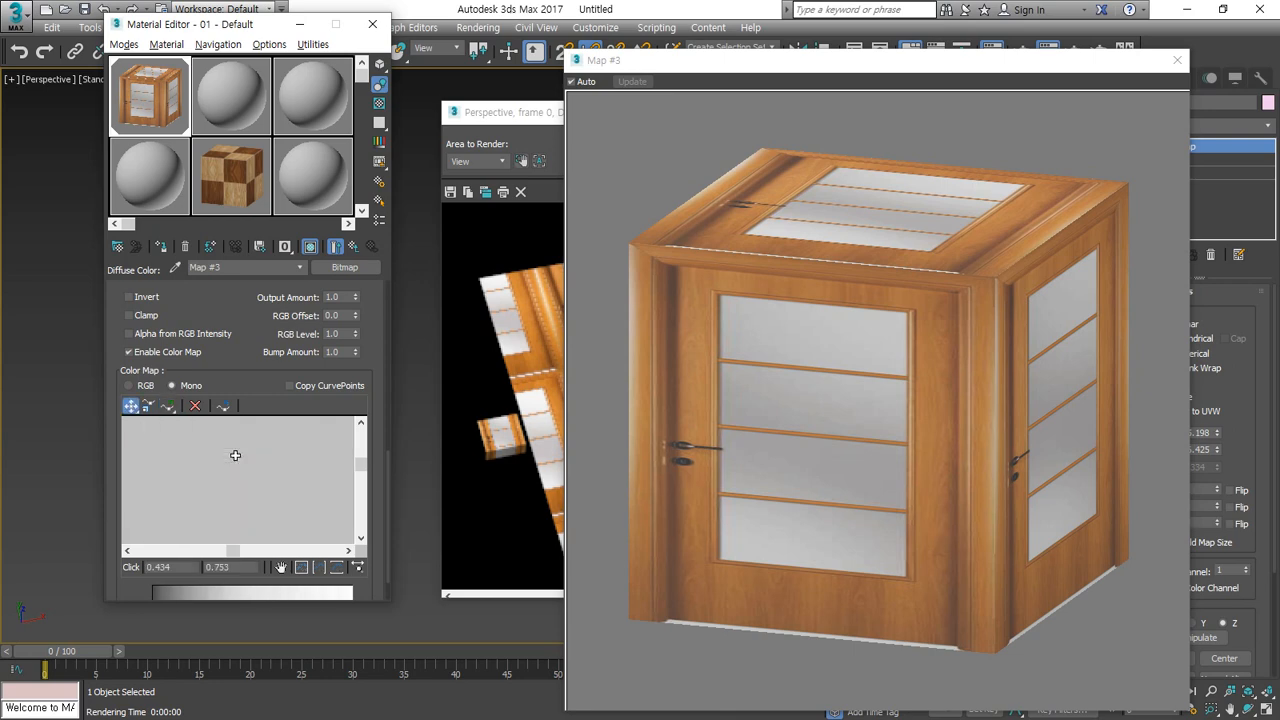
{"action": "right_click", "coordinate": [235, 458]}
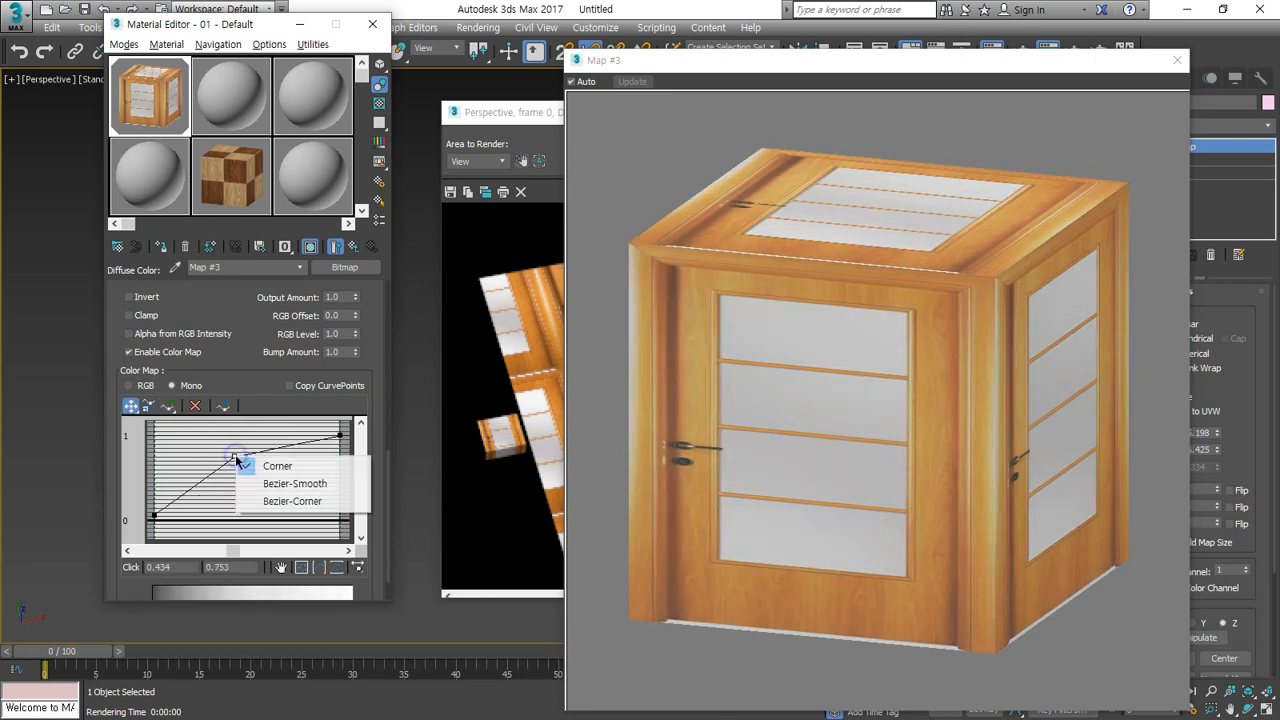
{"action": "left_click", "coordinate": [277, 500]}
{"action": "left_click_drag", "start_coordinate": [257, 458], "coordinate": [305, 428]}
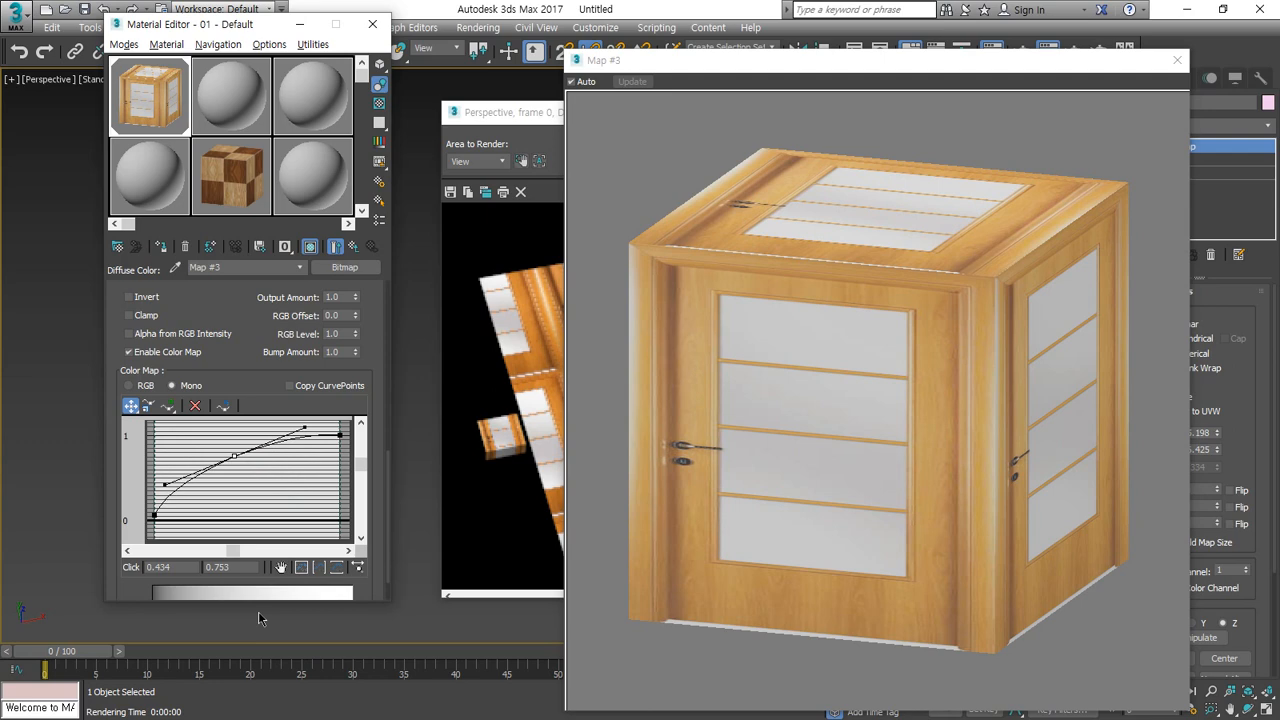
Step: Delete the middle point from the color curve and fine-tune the height of the start point
{"action": "left_click", "coordinate": [195, 406]}
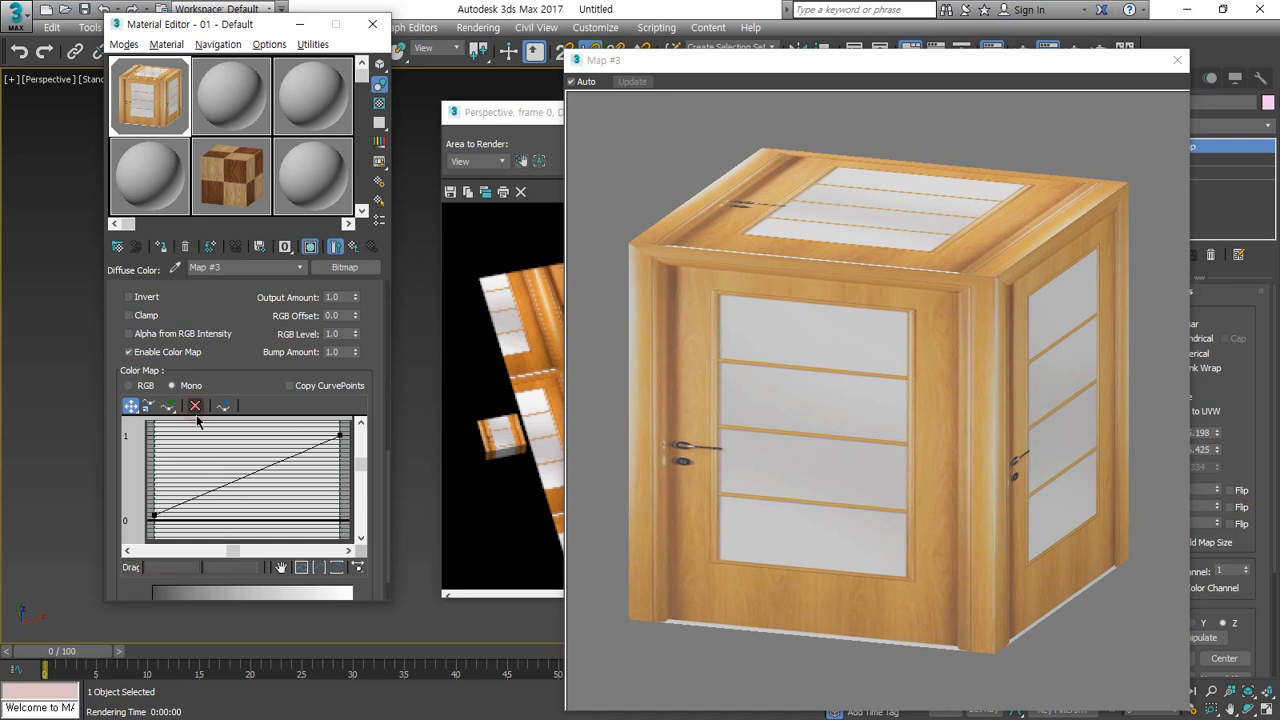
{"action": "left_click_drag", "start_coordinate": [153, 513], "coordinate": [154, 518]}
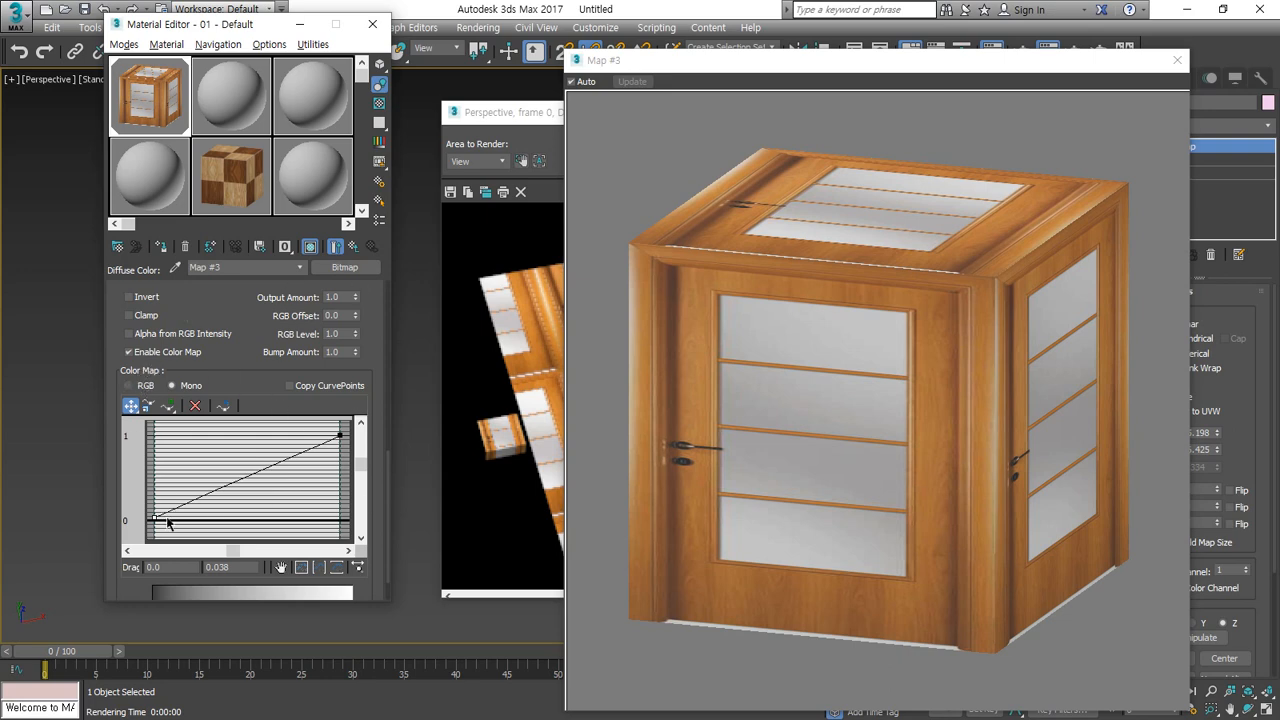
{"action": "mouse_move", "coordinate": [155, 518]}
{"action": "left_mouse_down"}
{"action": "mouse_move", "coordinate": [155, 492]}
{"action": "mouse_move", "coordinate": [153, 528]}
{"action": "mouse_move", "coordinate": [154, 511]}
{"action": "left_mouse_up"}
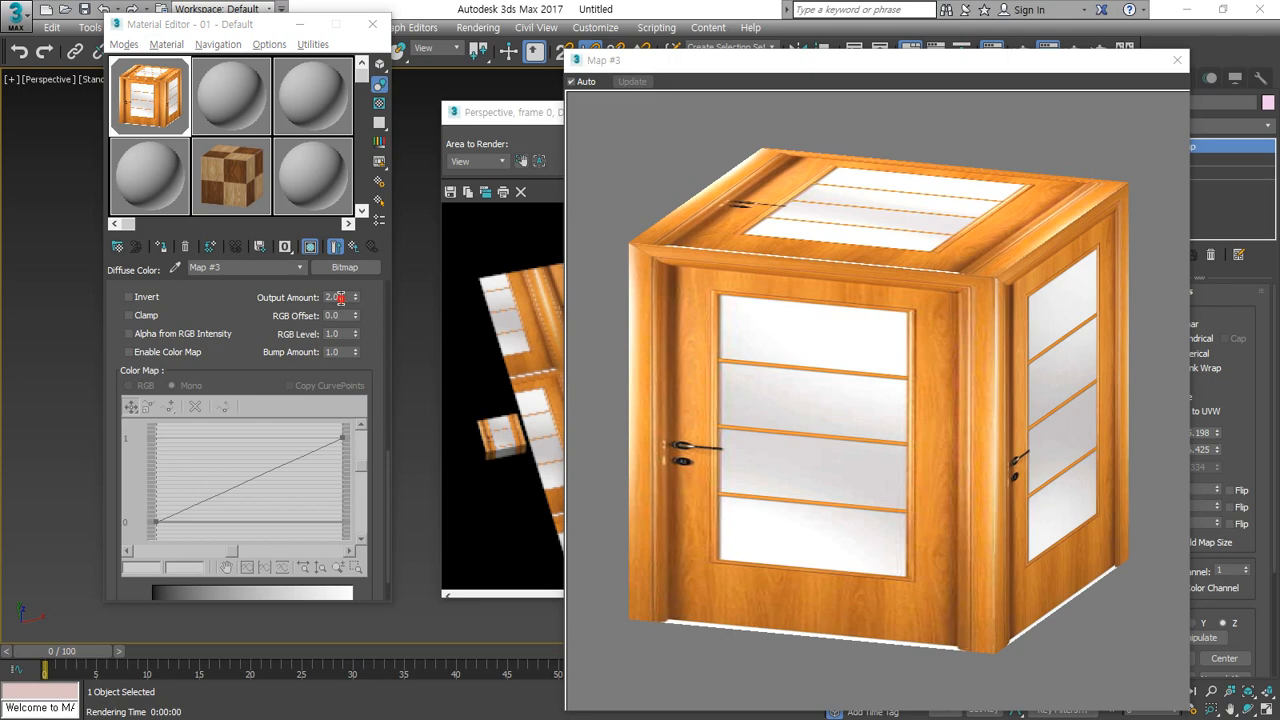
Step: Set the bitmap's Output Amount to 1
{"action": "left_click_drag", "start_coordinate": [340, 298], "coordinate": [315, 296]}
{"action": "type", "text": "1"}
{"action": "key", "text": "Return"}
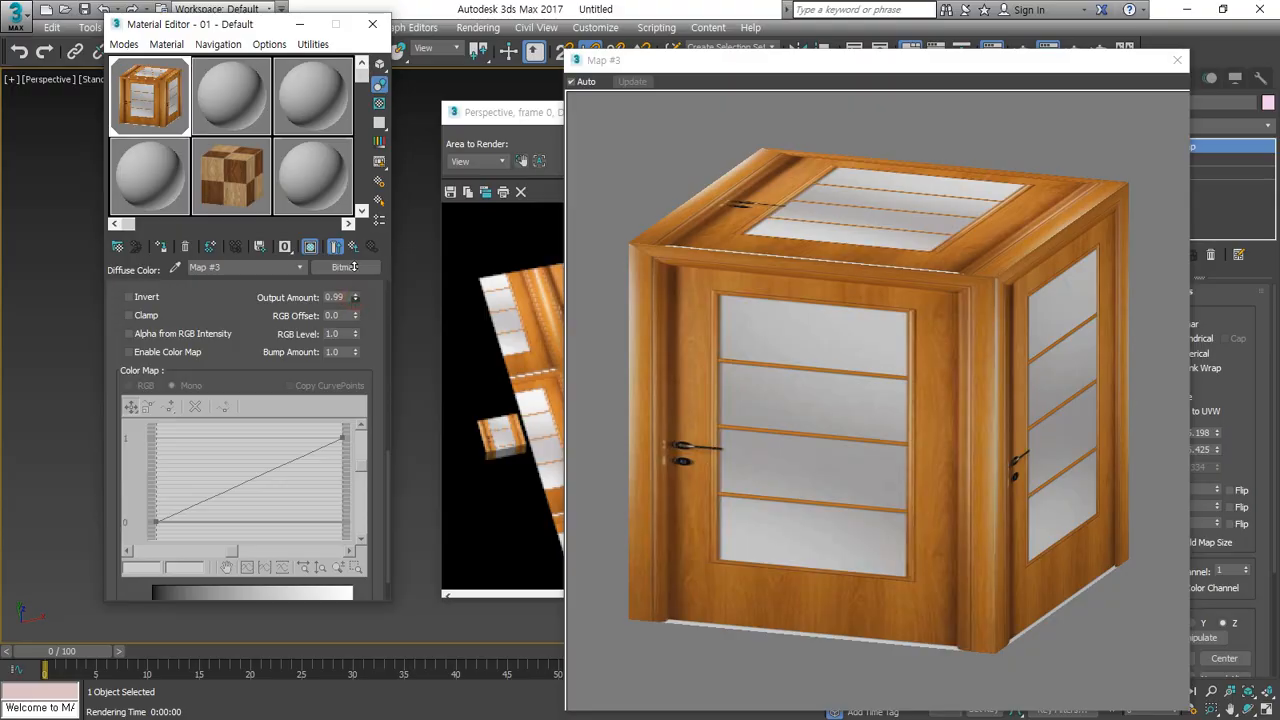
Step: Compare the bitmap's Output Amount at 2 and 0.5 in the map preview, and restore it to 1
{"action": "type", "text": "2"}
{"action": "key", "text": "Return"}
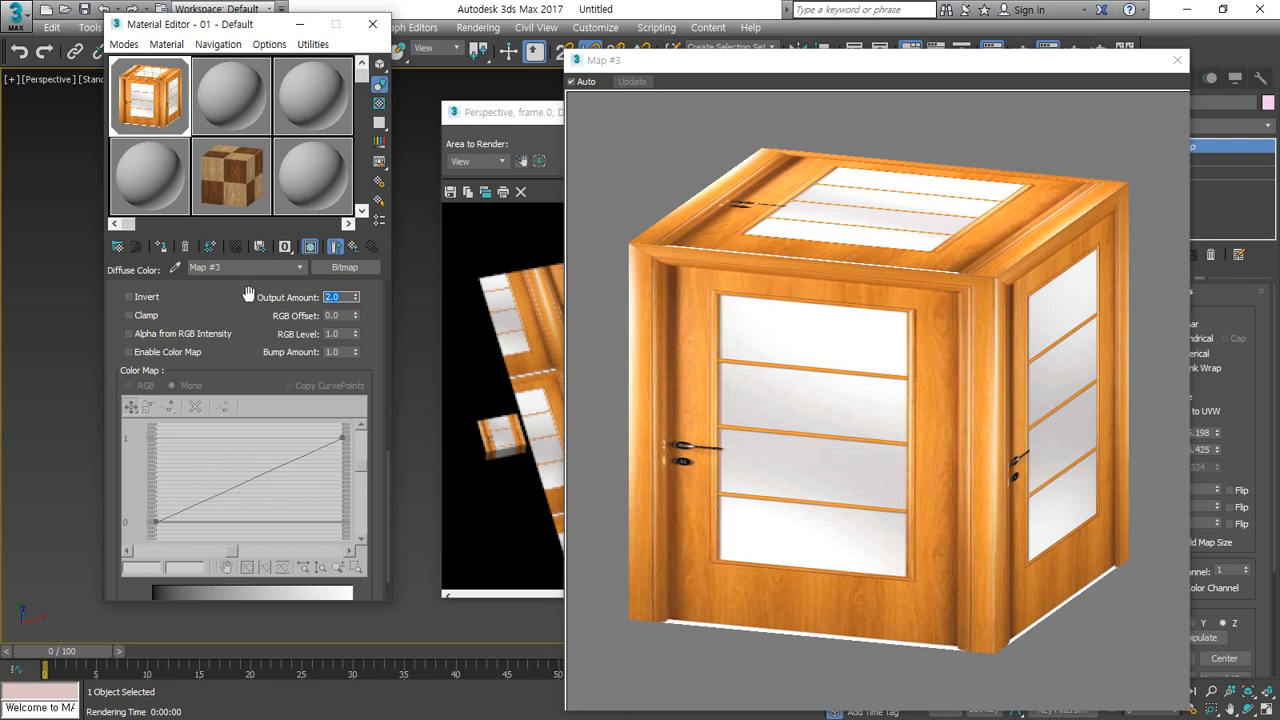
{"action": "type", "text": "1"}
{"action": "key", "text": "Return"}
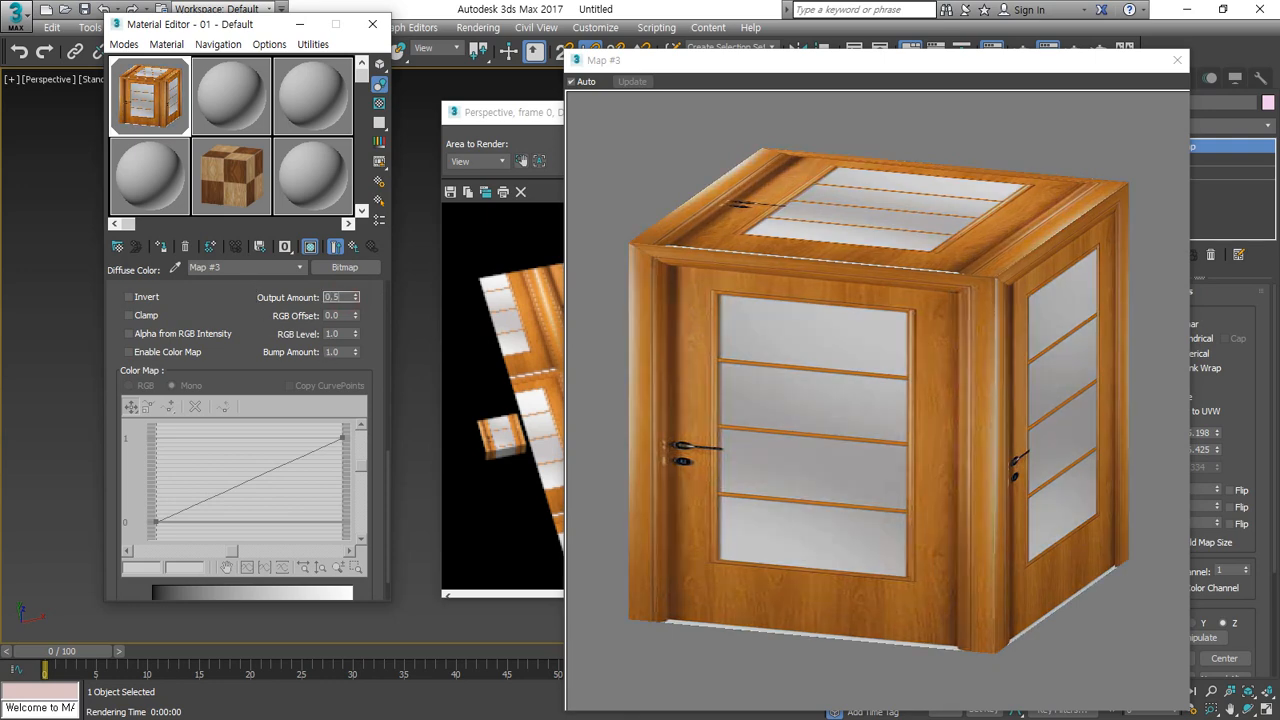
{"action": "key", "text": "Return"}
{"action": "key", "text": "Return"}
{"action": "type", "text": "1"}
{"action": "key", "text": "Return"}
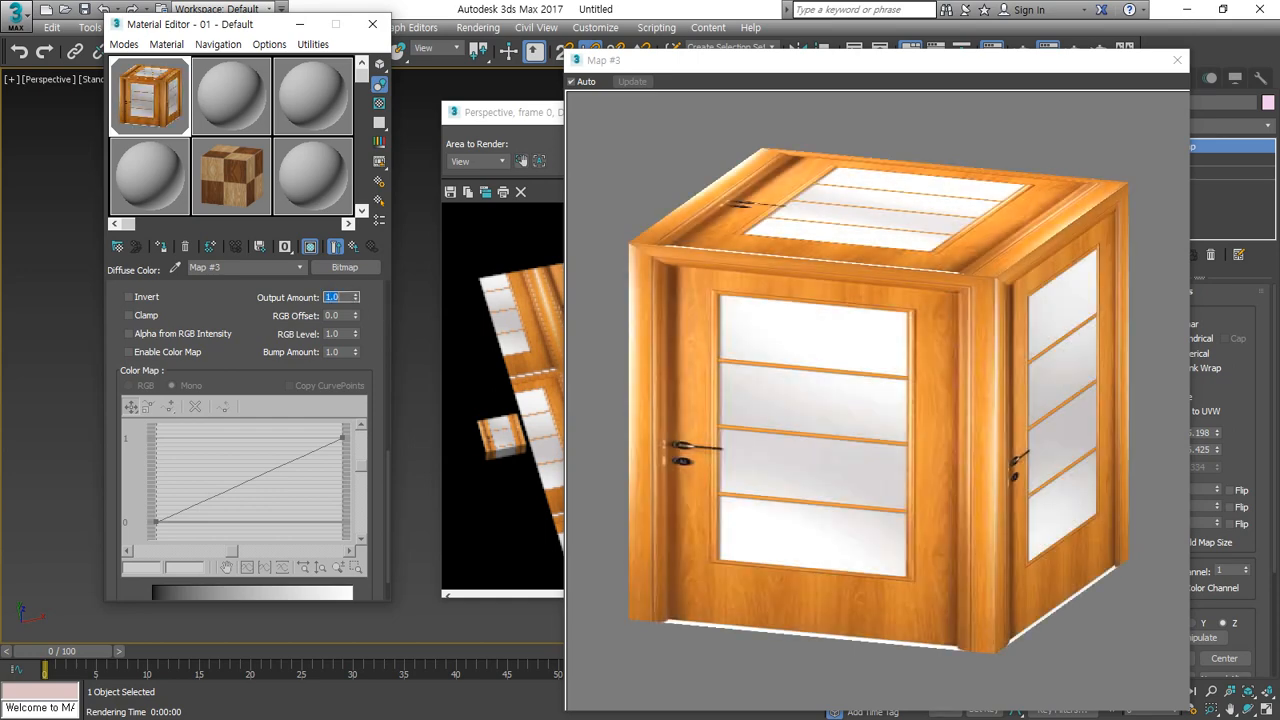
Step: Vary the bitmap's RGB Offset and RGB Level to compare their effect in the map preview
{"action": "mouse_move", "coordinate": [354, 318]}
{"action": "left_mouse_down"}
{"action": "mouse_move", "coordinate": [353, 289]}
{"action": "mouse_move", "coordinate": [354, 312]}
{"action": "left_mouse_up"}
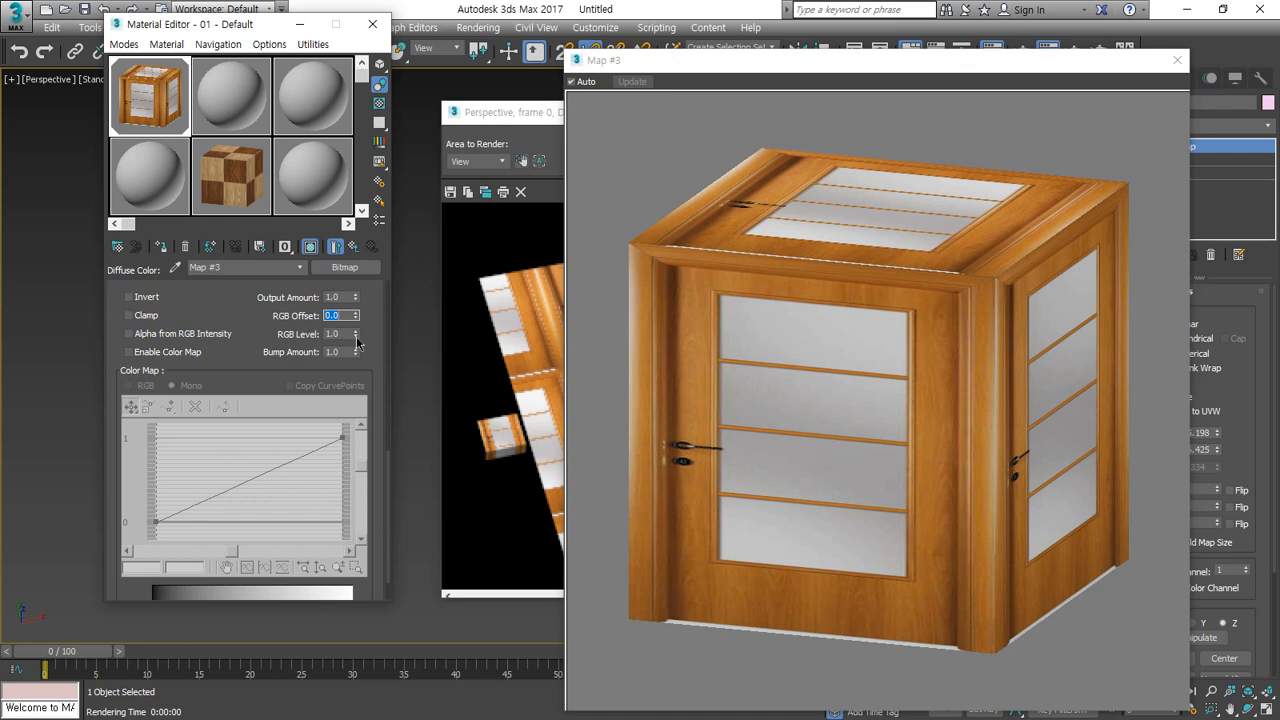
{"action": "left_click_drag", "start_coordinate": [357, 340], "coordinate": [357, 281]}
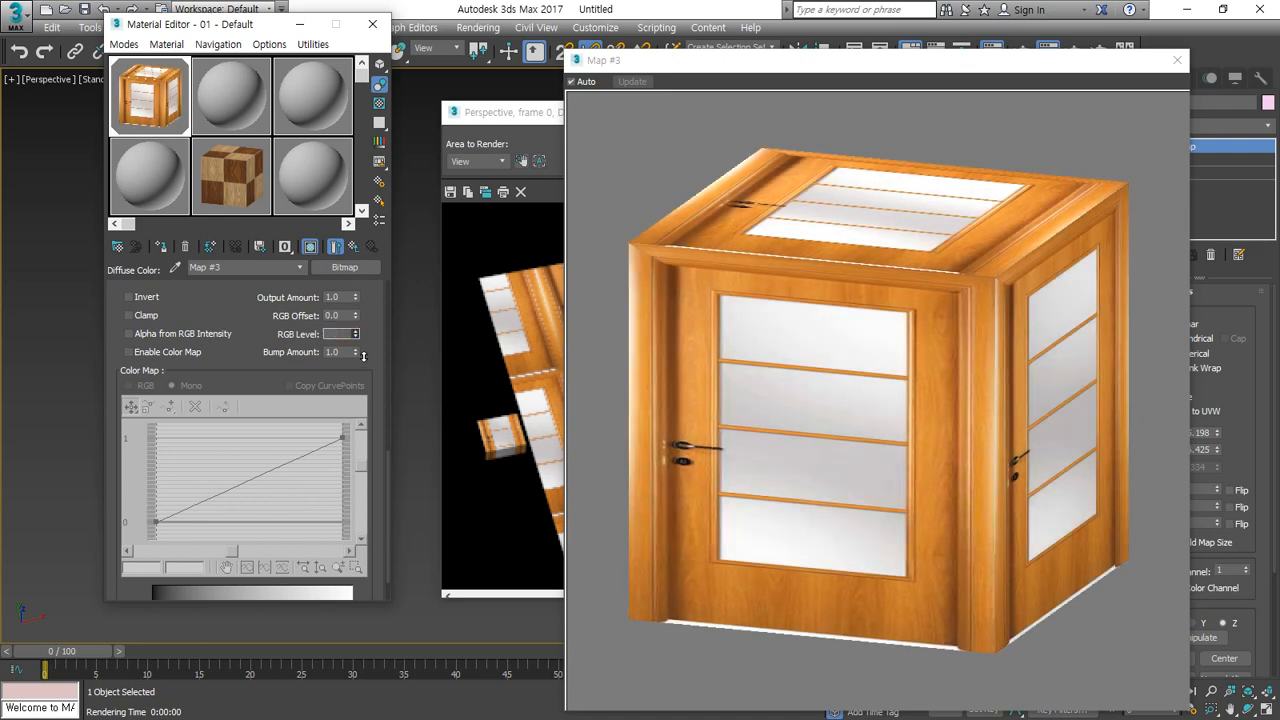
{"action": "left_click_drag", "start_coordinate": [364, 356], "coordinate": [369, 280]}
{"action": "left_click_drag", "start_coordinate": [370, 340], "coordinate": [366, 342]}
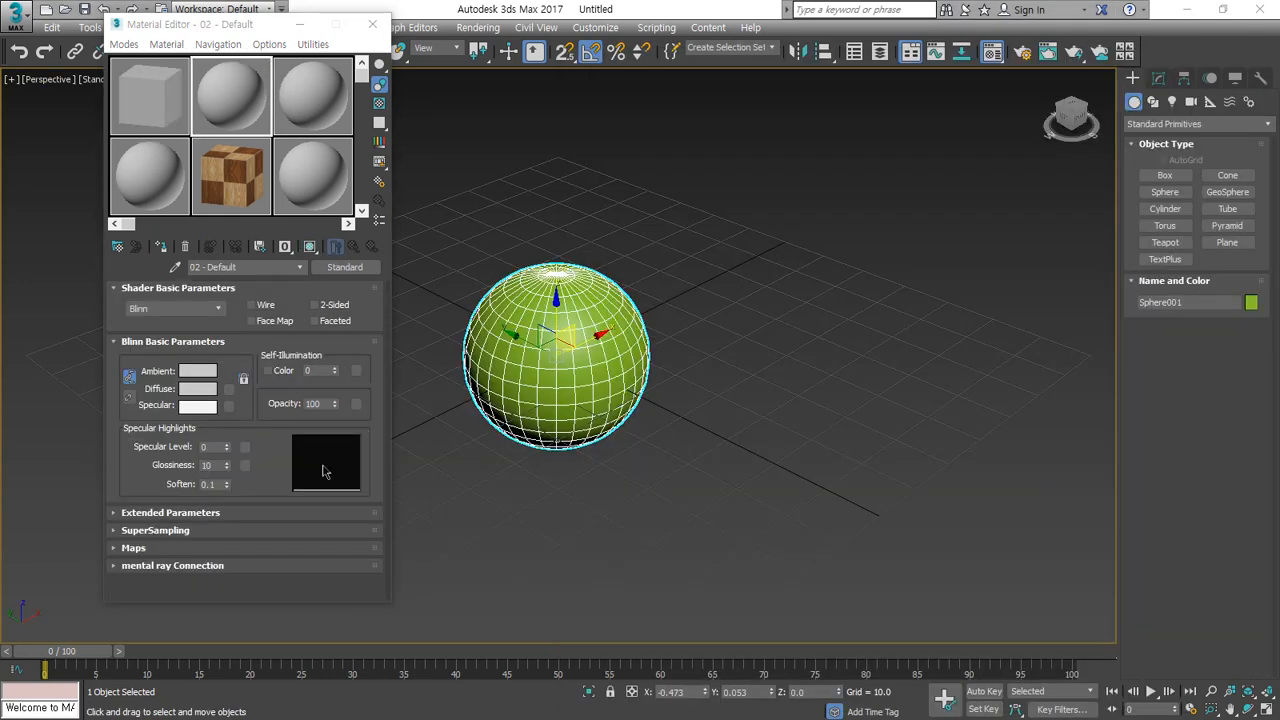
Step: Assign a Cellular map to the Diffuse Color of the 02 - Default material
{"action": "left_click", "coordinate": [206, 548]}
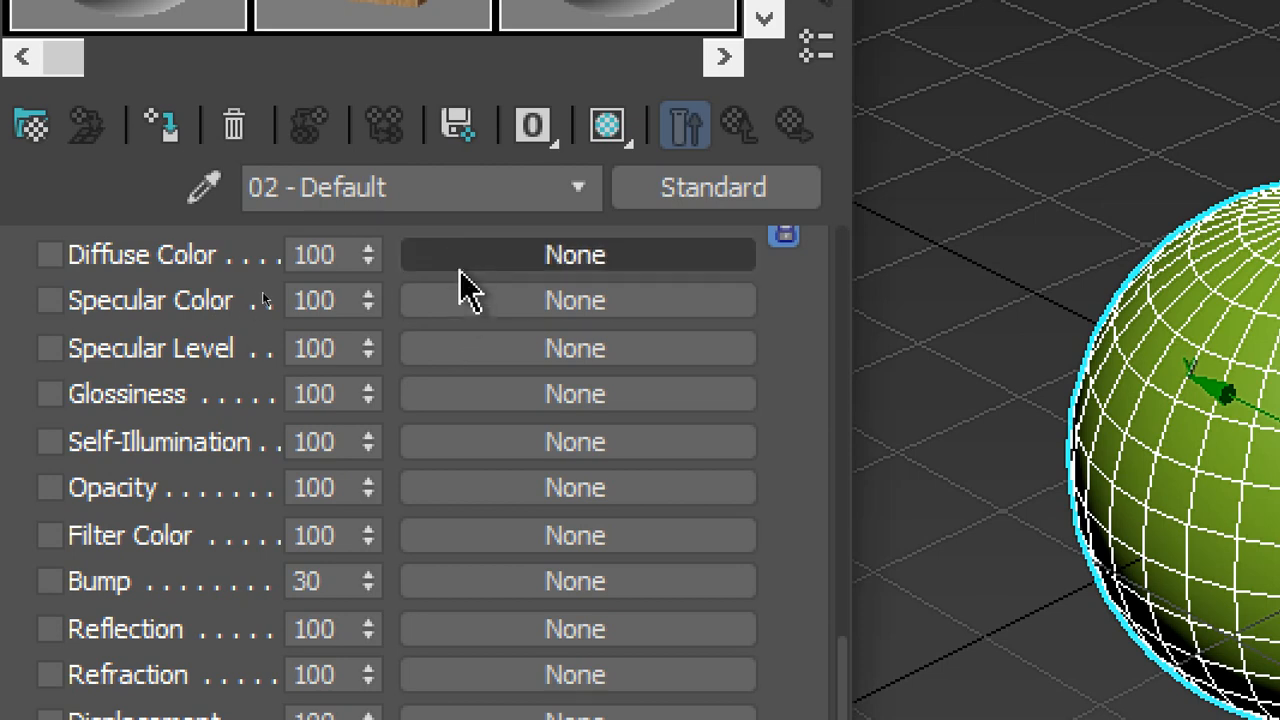
{"action": "left_click", "coordinate": [532, 258]}
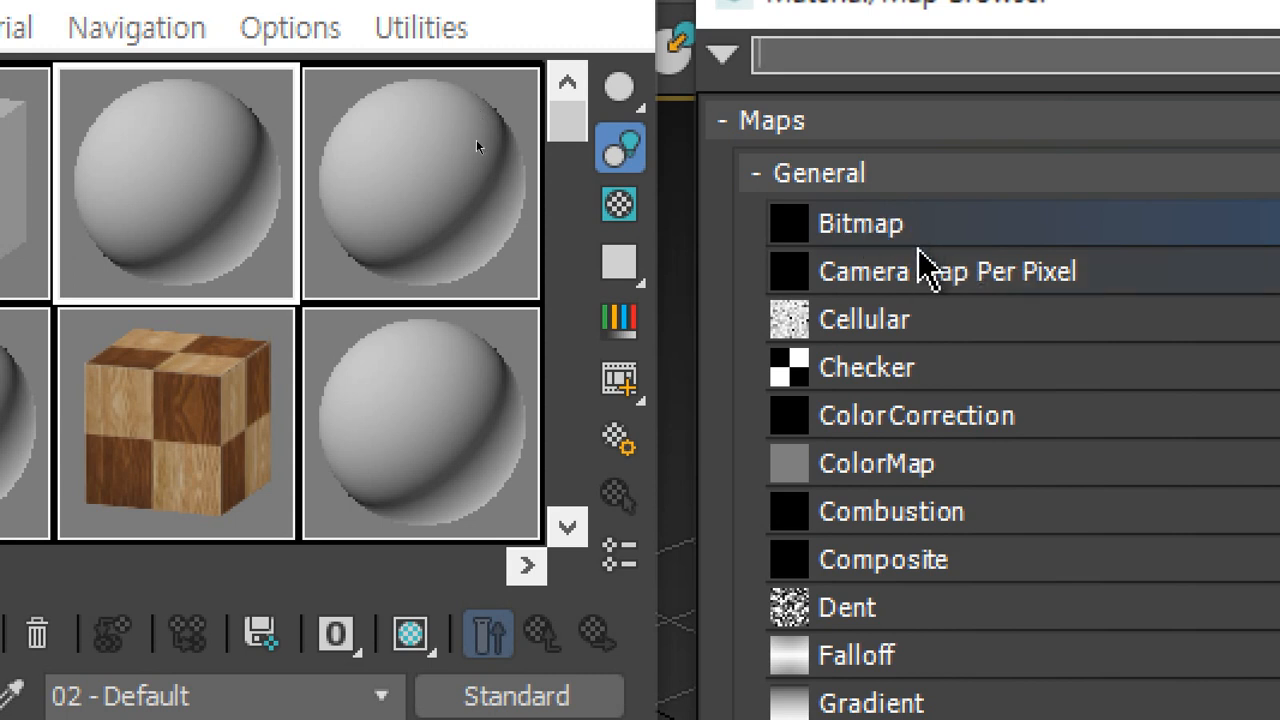
{"action": "left_click", "coordinate": [905, 322]}
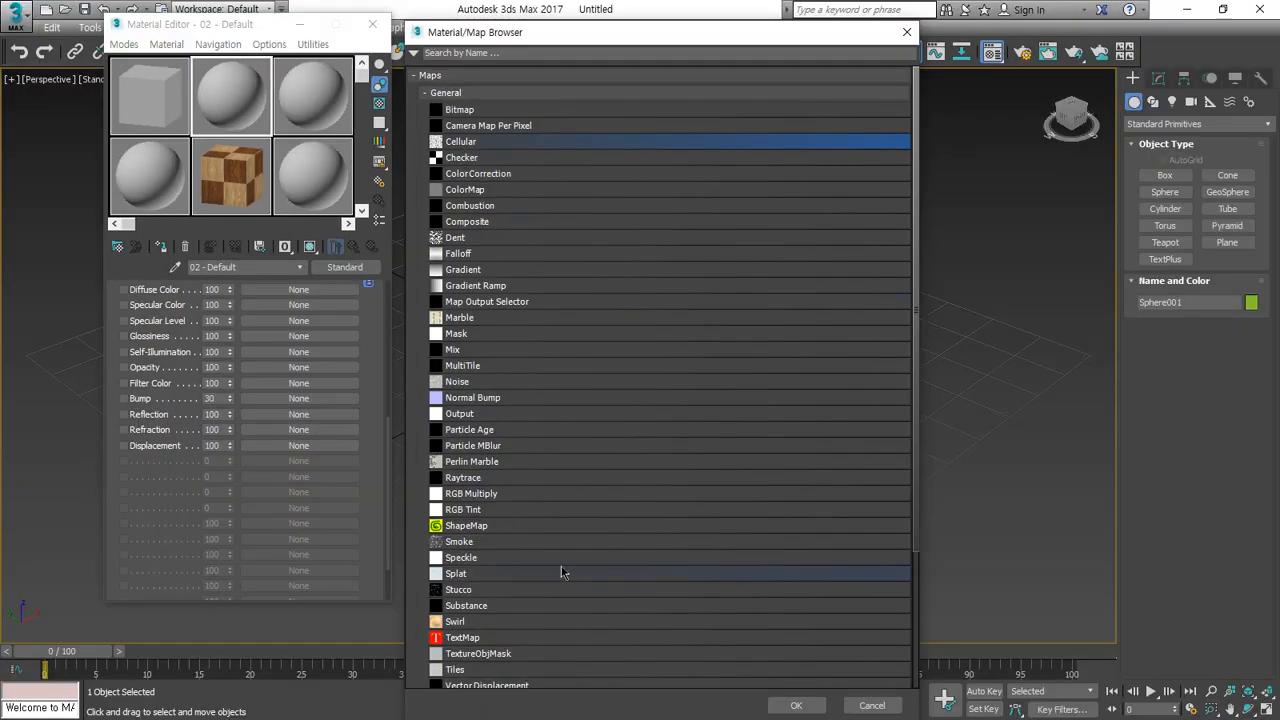
{"action": "left_click", "coordinate": [796, 705]}
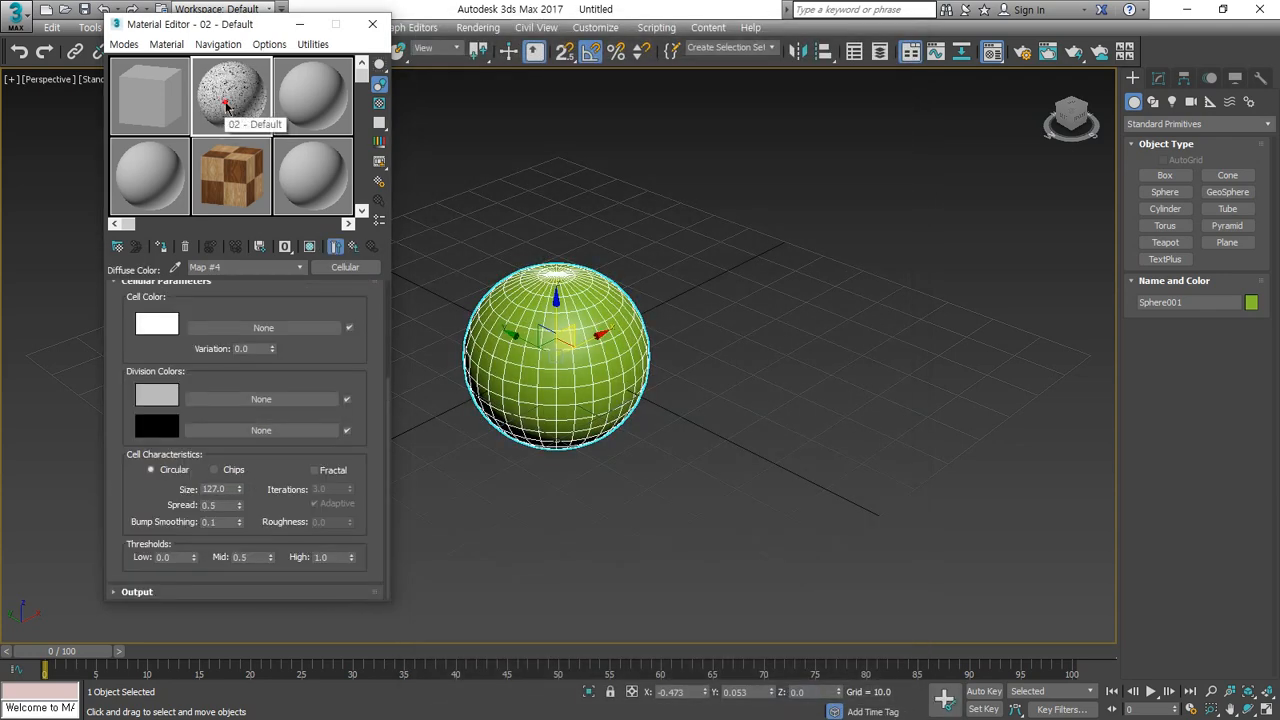
Step: Apply the cellular material to the sphere with its map shown in the viewport, and render the perspective view
{"action": "left_click_drag", "start_coordinate": [225, 100], "coordinate": [520, 325]}
{"action": "scroll", "coordinate": [545, 370], "scroll_direction": "up", "scroll_amount": 5}
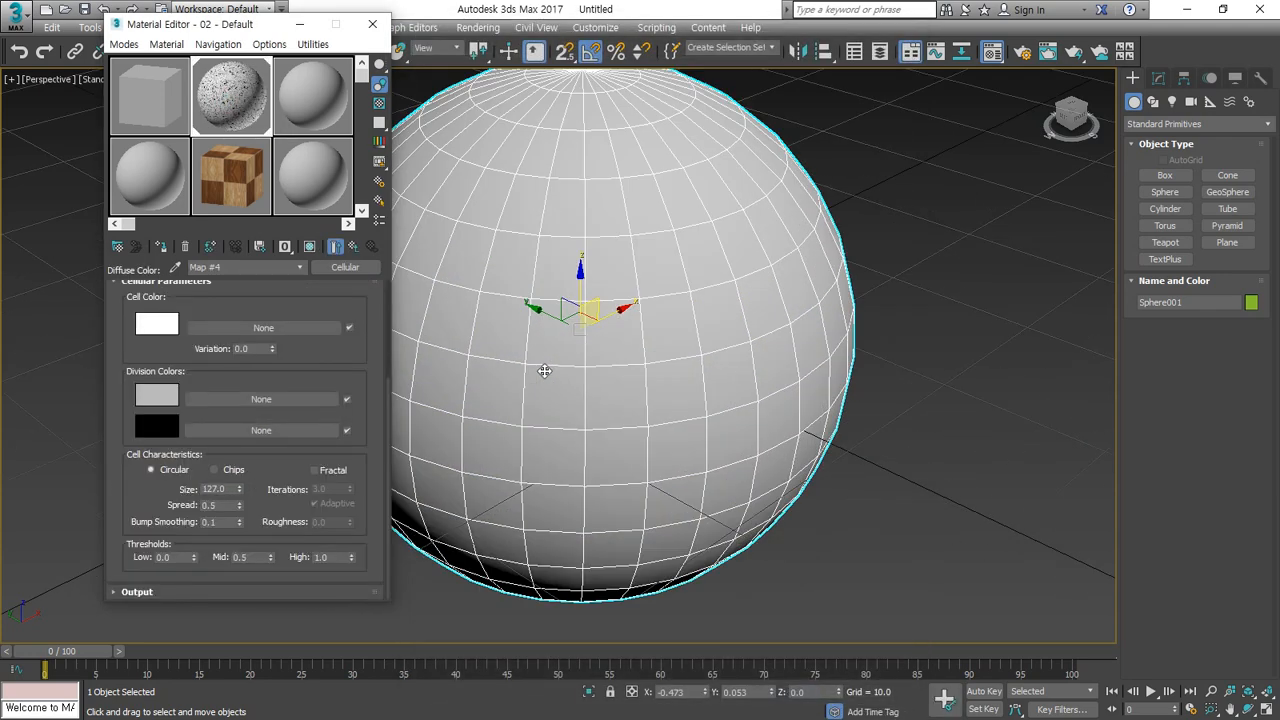
{"action": "left_click", "coordinate": [309, 247]}
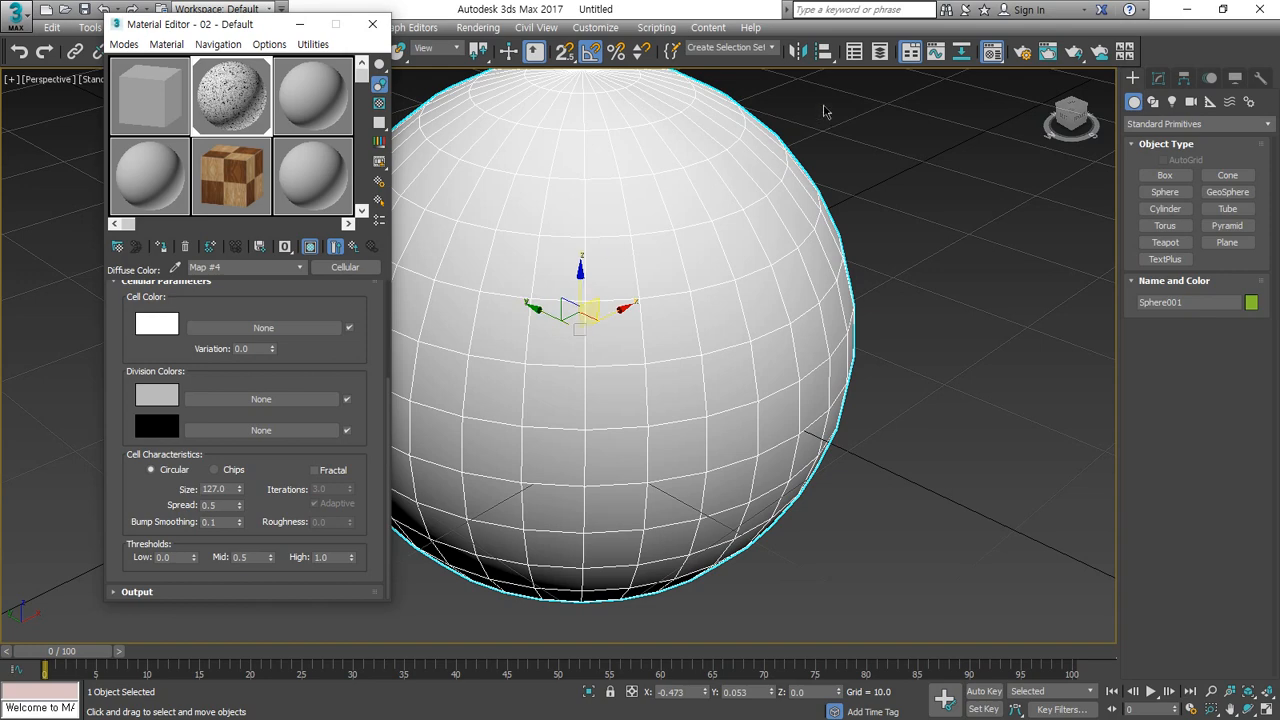
{"action": "left_click", "coordinate": [1072, 53]}
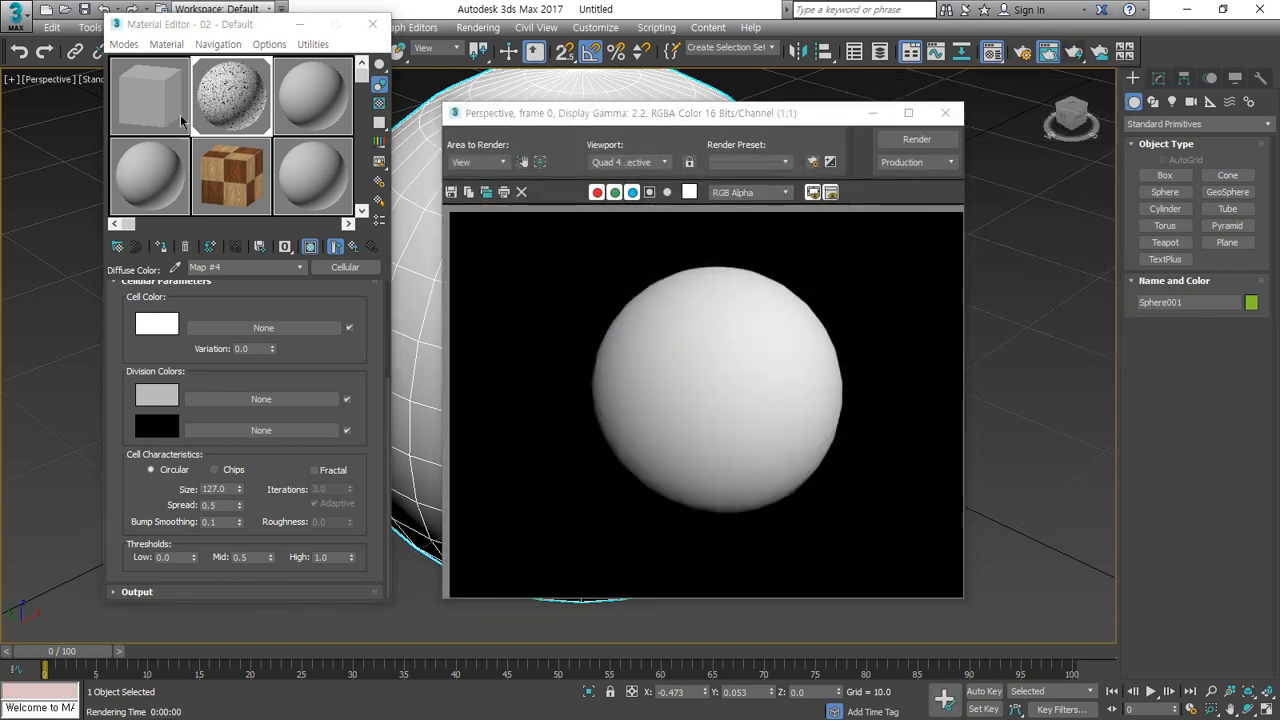
Step: Reopen the Cellular map from the material's diffuse slot and examine its coordinate settings and the sphere's parameters
{"action": "left_click", "coordinate": [224, 98]}
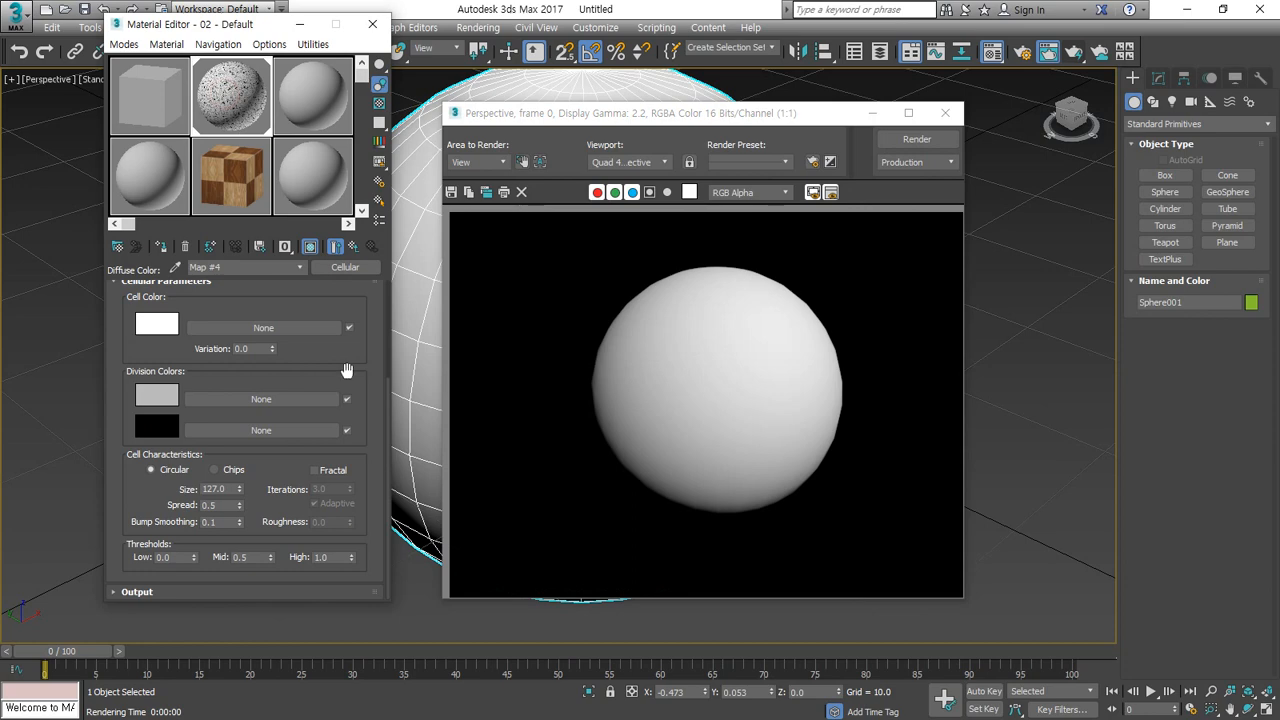
{"action": "left_click", "coordinate": [356, 250]}
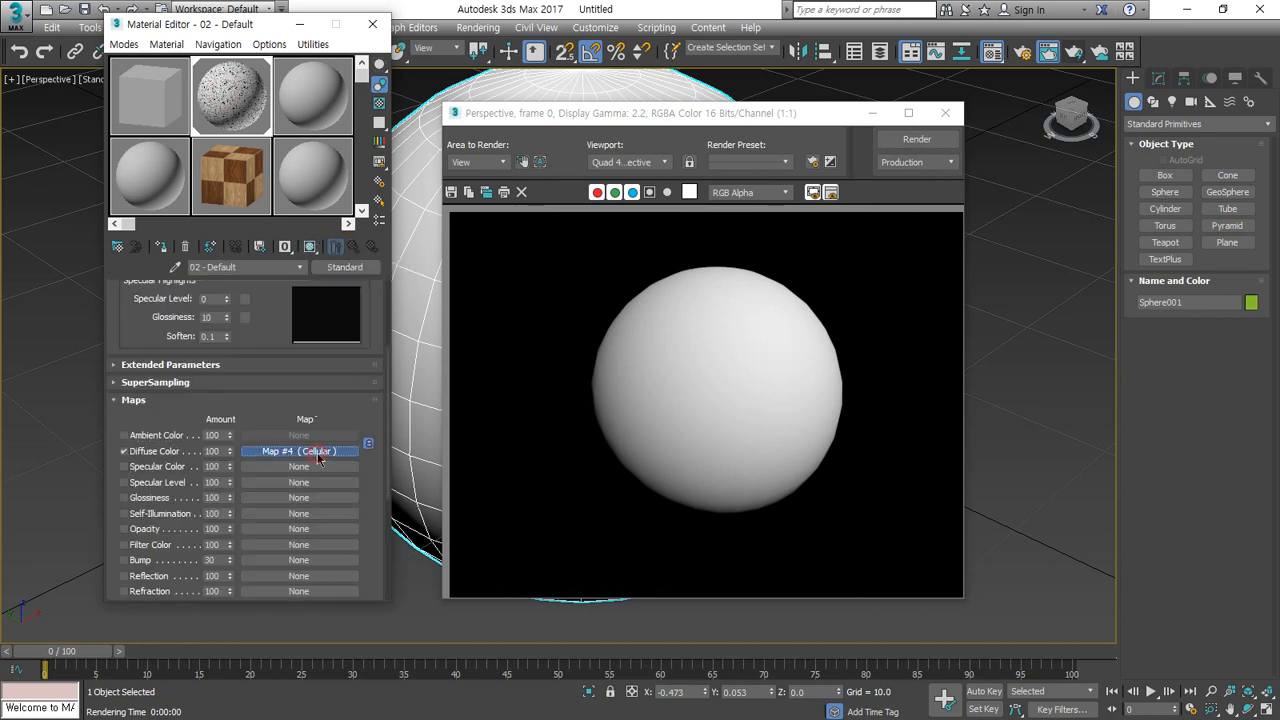
{"action": "left_click", "coordinate": [245, 457]}
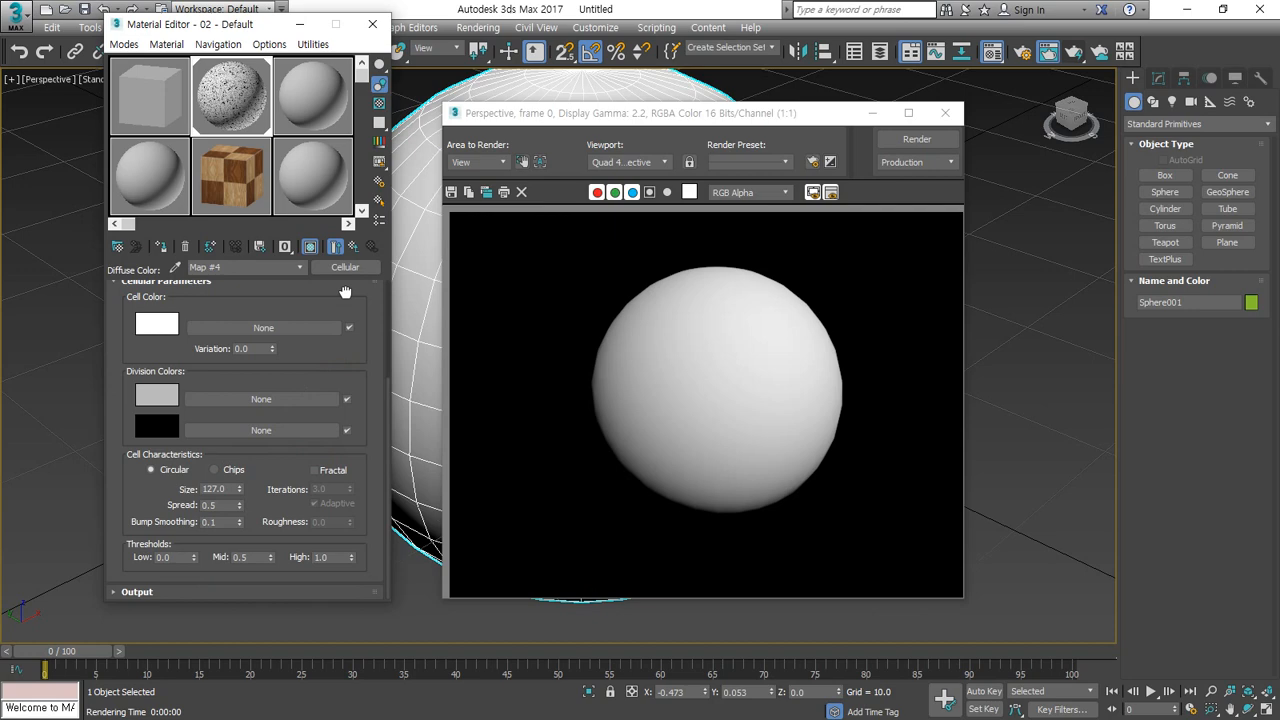
{"action": "left_click_drag", "start_coordinate": [345, 290], "coordinate": [349, 511]}
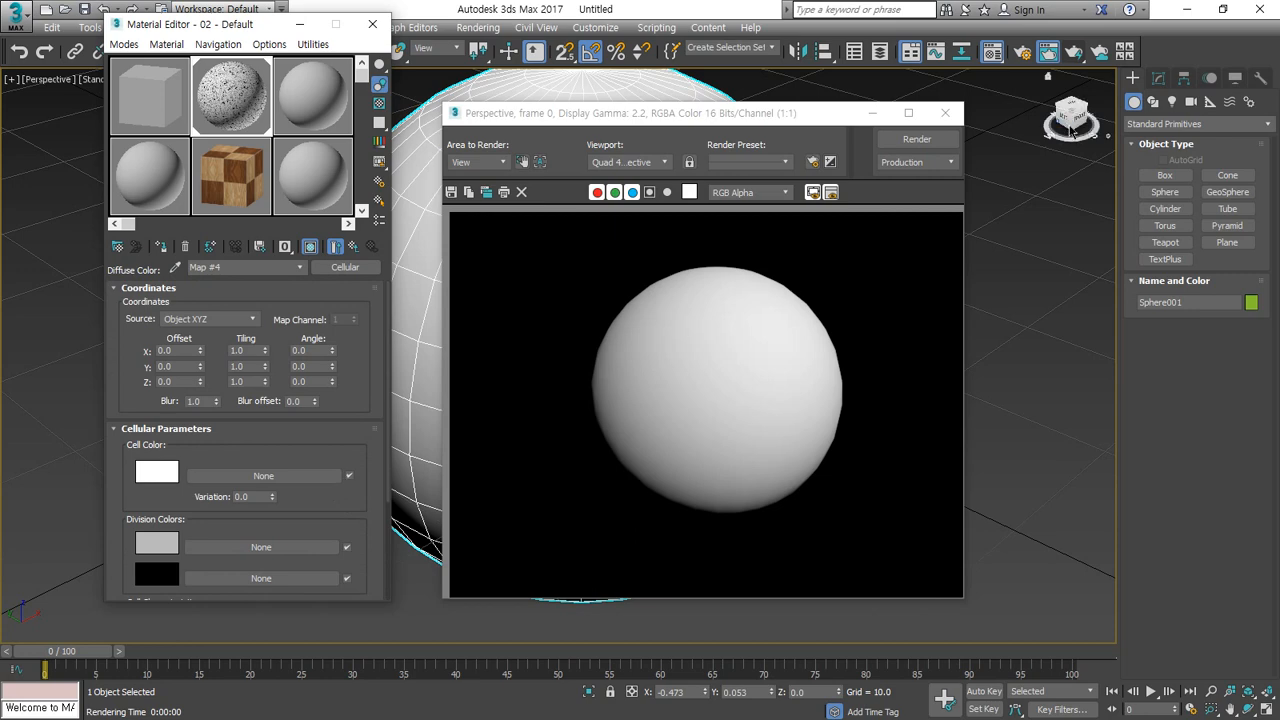
{"action": "left_click", "coordinate": [1167, 78]}
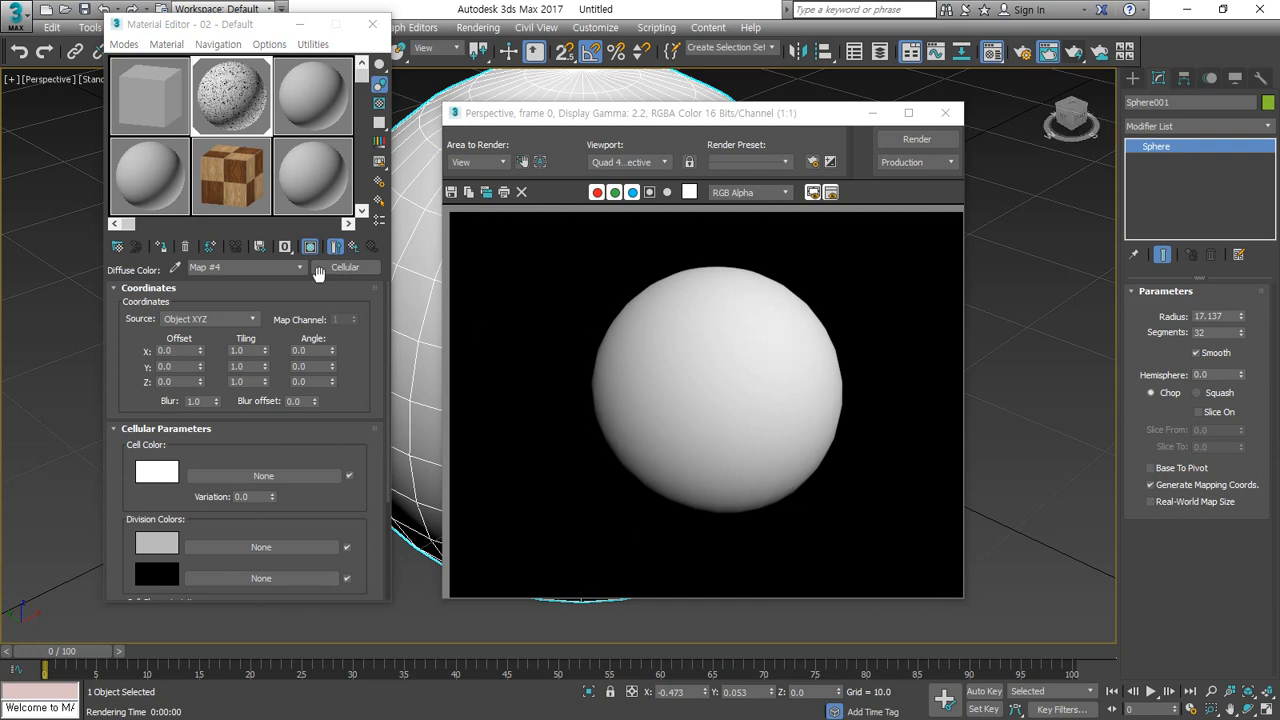
Step: Replace the Cellular map with a Dent map, discarding the old map, and render the sphere
{"action": "left_click", "coordinate": [350, 268]}
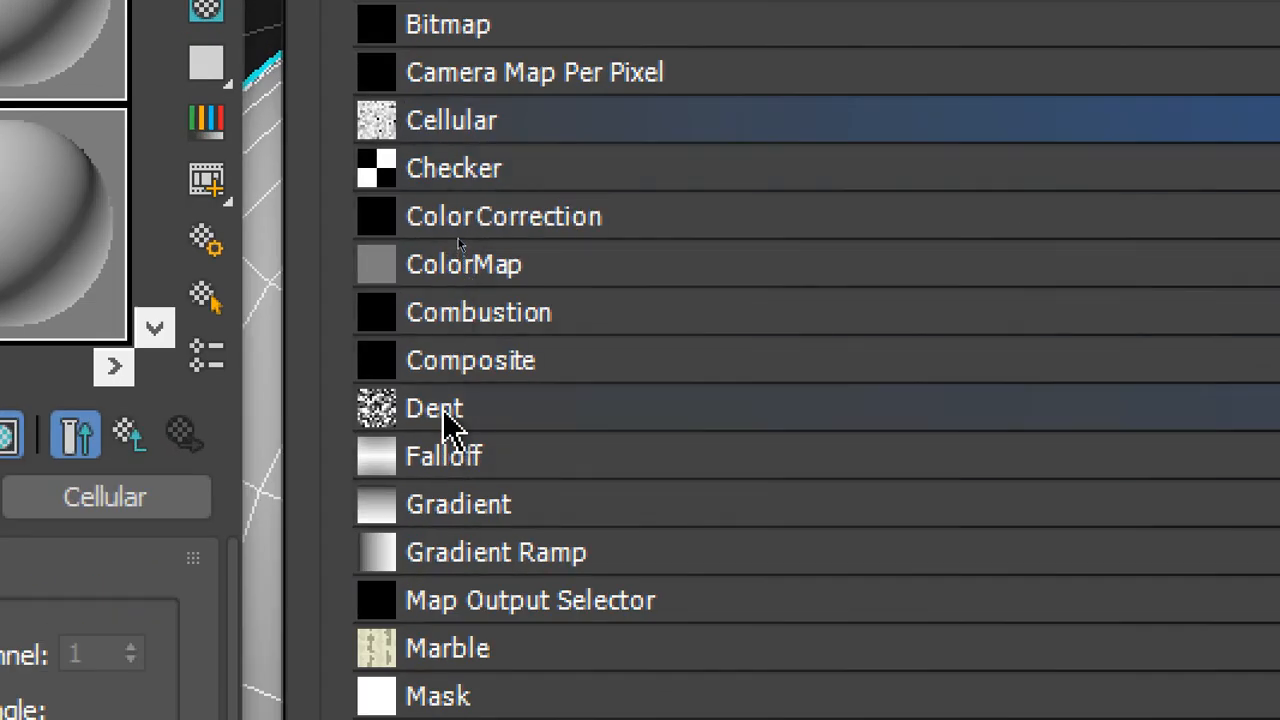
{"action": "double_click", "coordinate": [445, 412]}
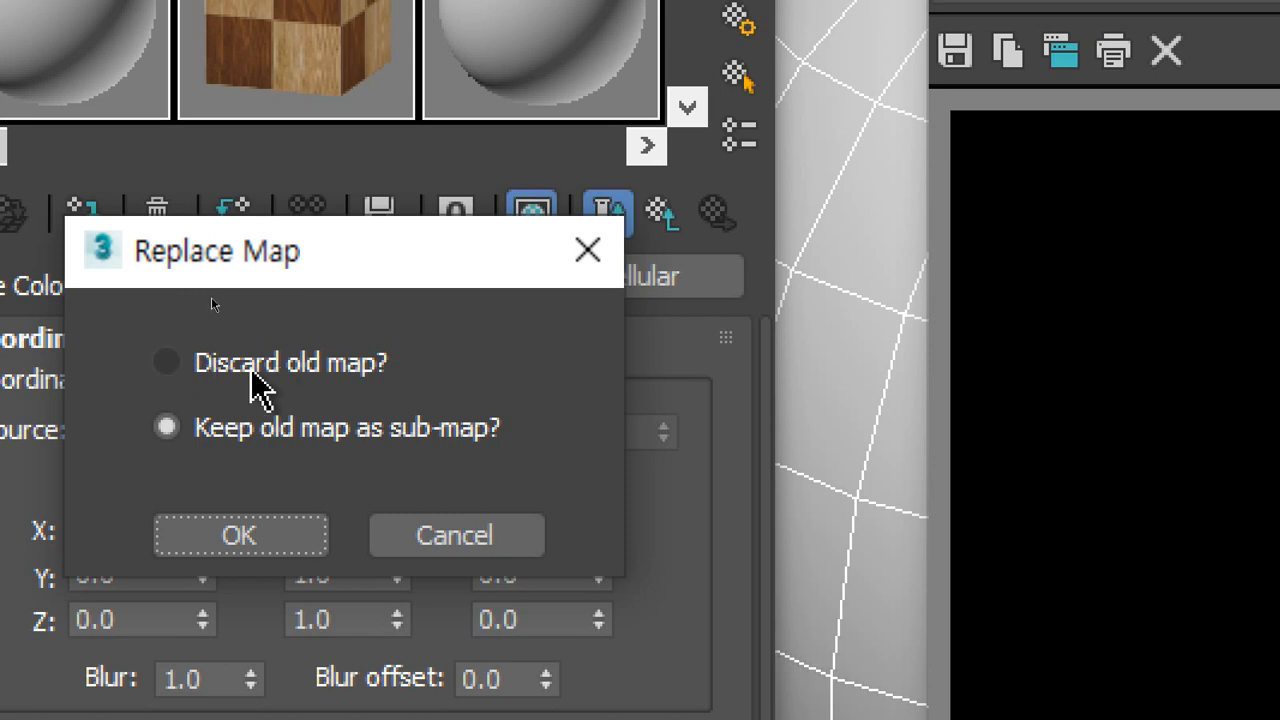
{"action": "left_click", "coordinate": [300, 365]}
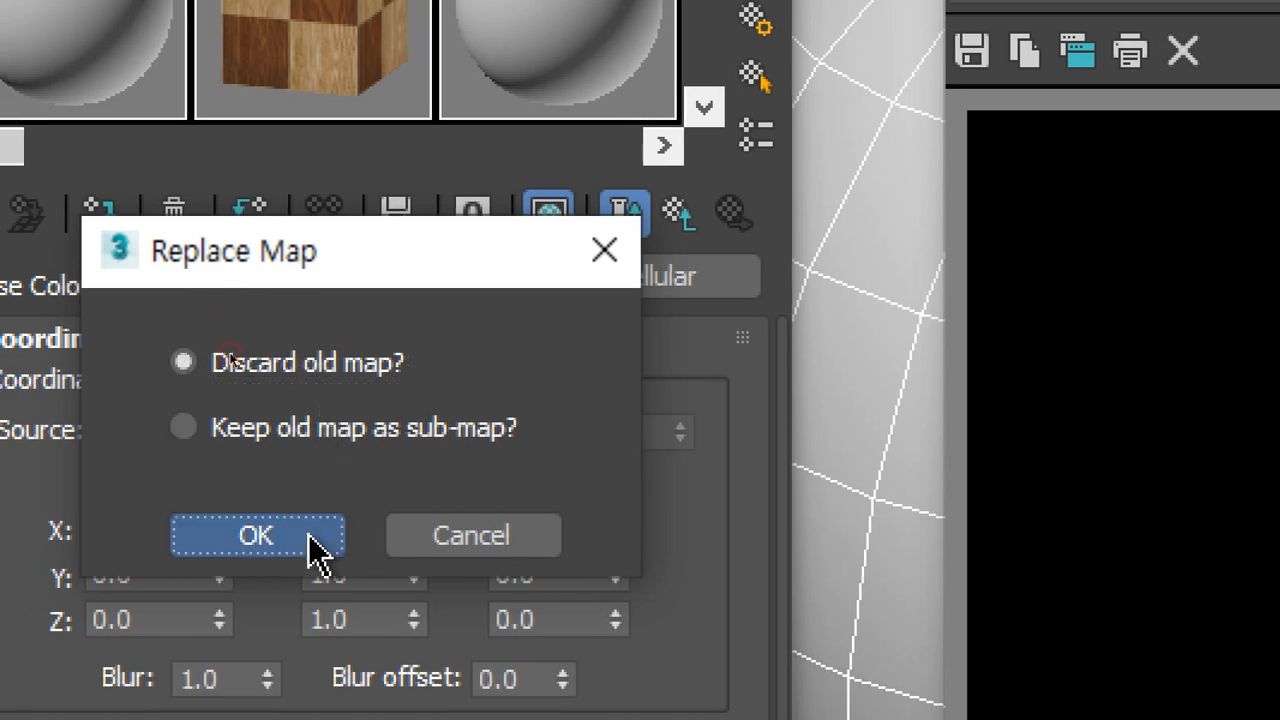
{"action": "left_click", "coordinate": [314, 540]}
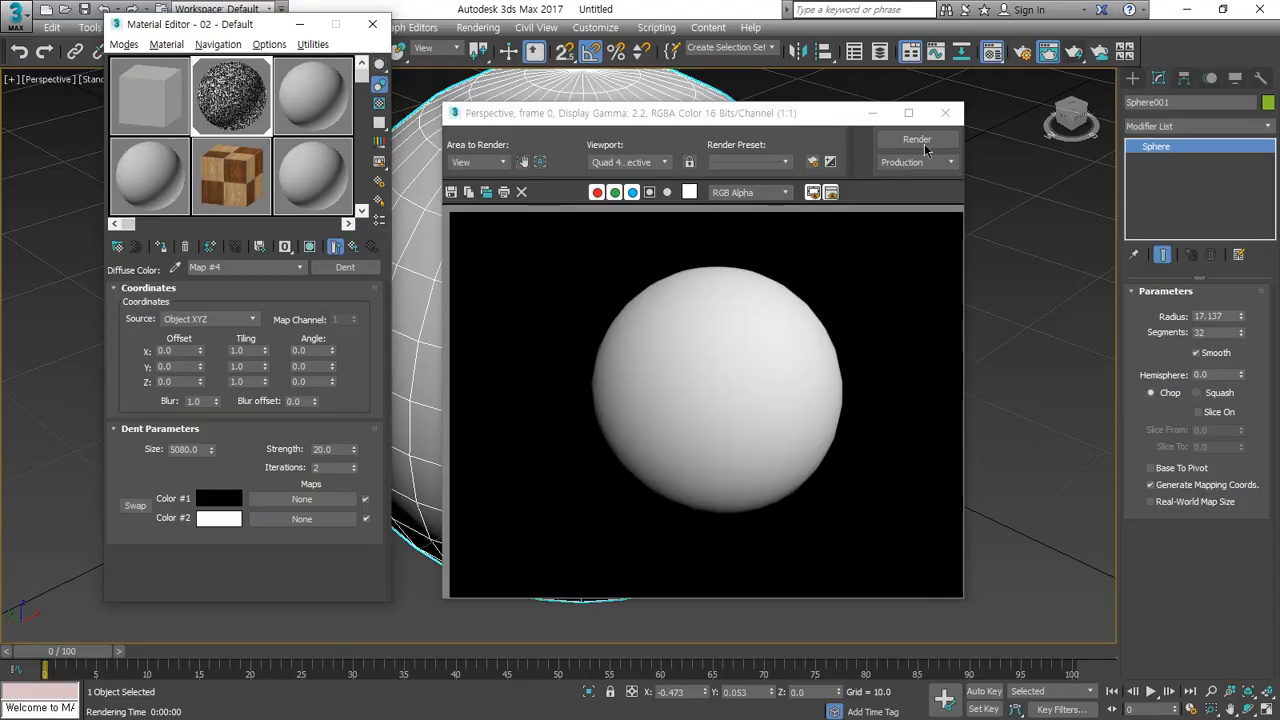
{"action": "left_click", "coordinate": [922, 144]}
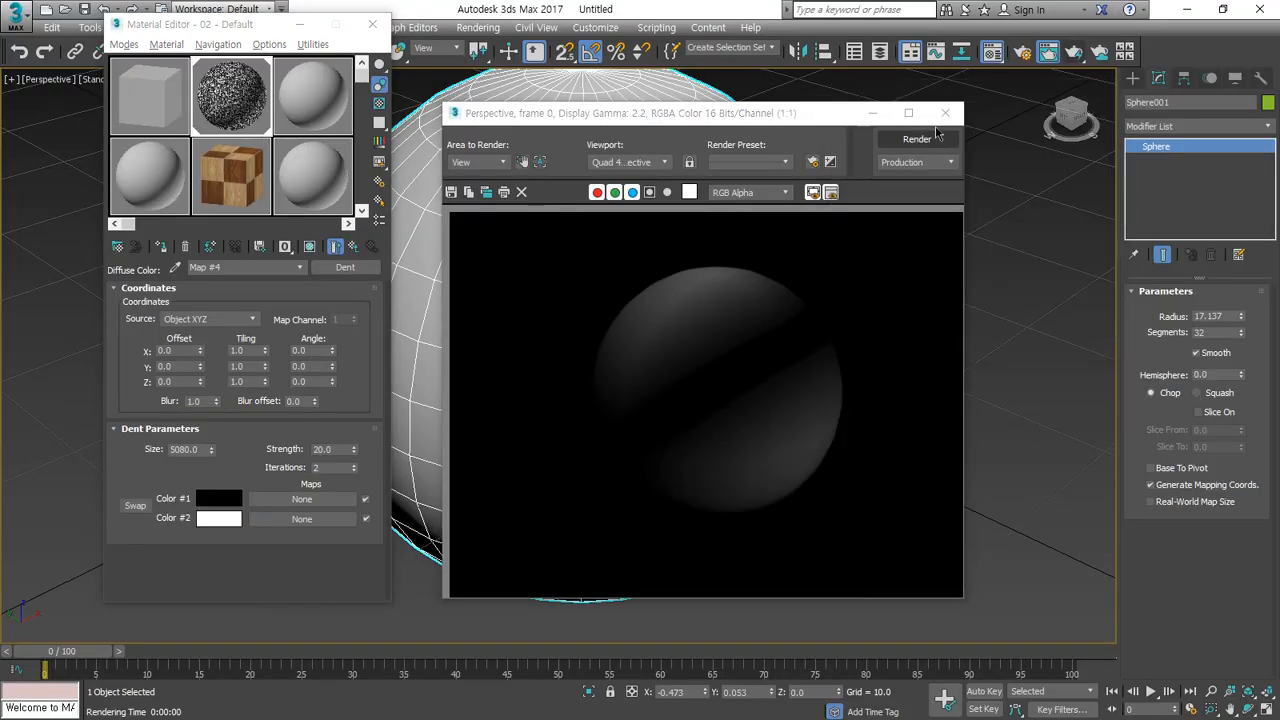
Step: Replace the Dent map with a Falloff map, discarding the old map
{"action": "left_click", "coordinate": [336, 268]}
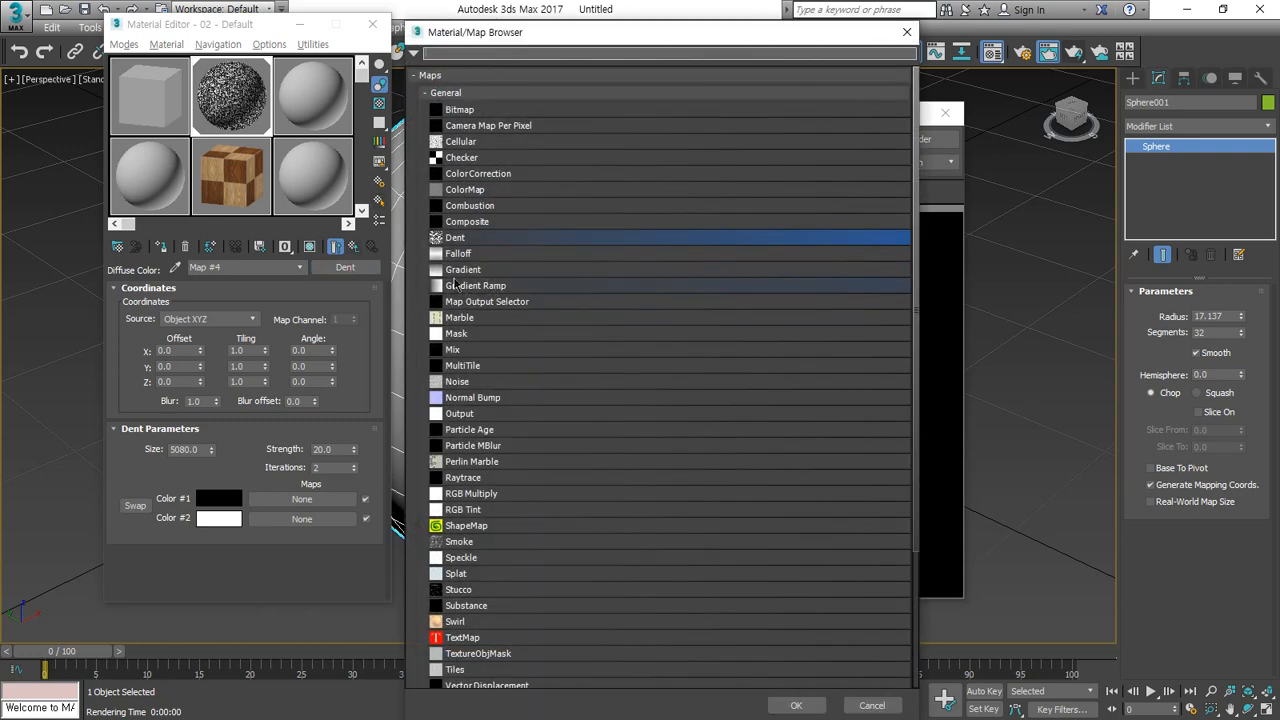
{"action": "left_click", "coordinate": [462, 254]}
{"action": "double_click", "coordinate": [462, 254]}
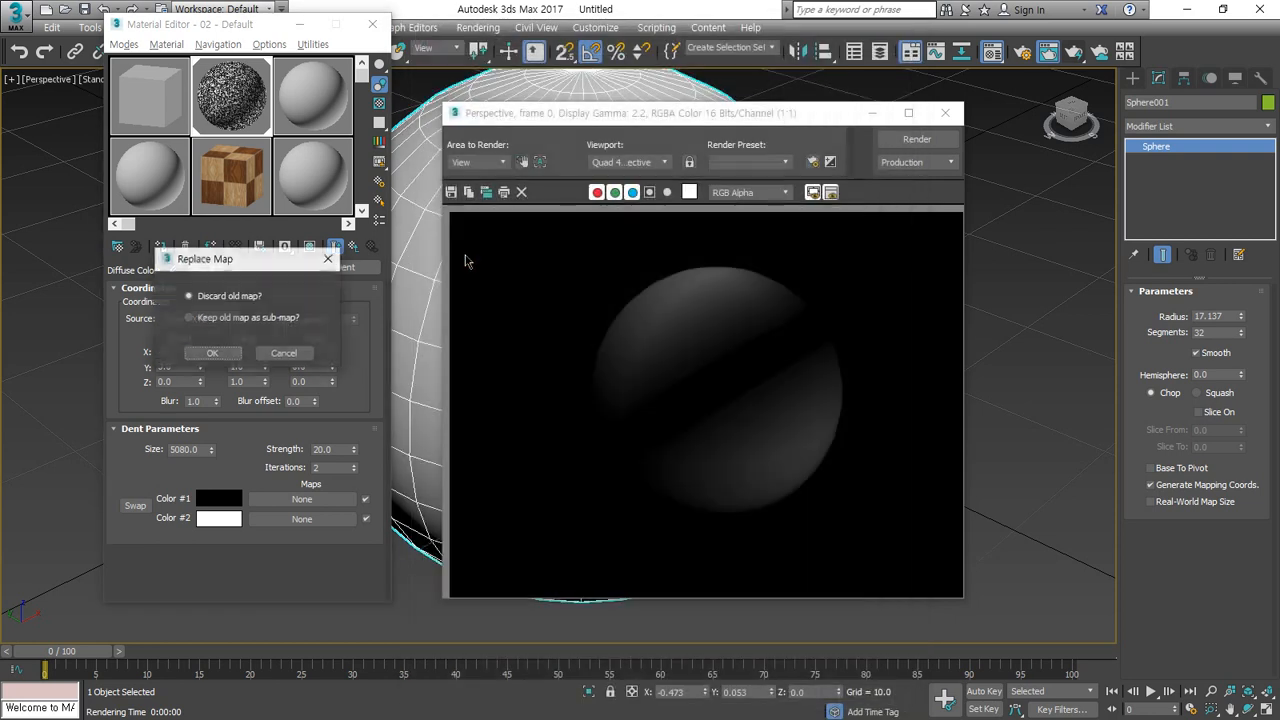
{"action": "left_click", "coordinate": [212, 352]}
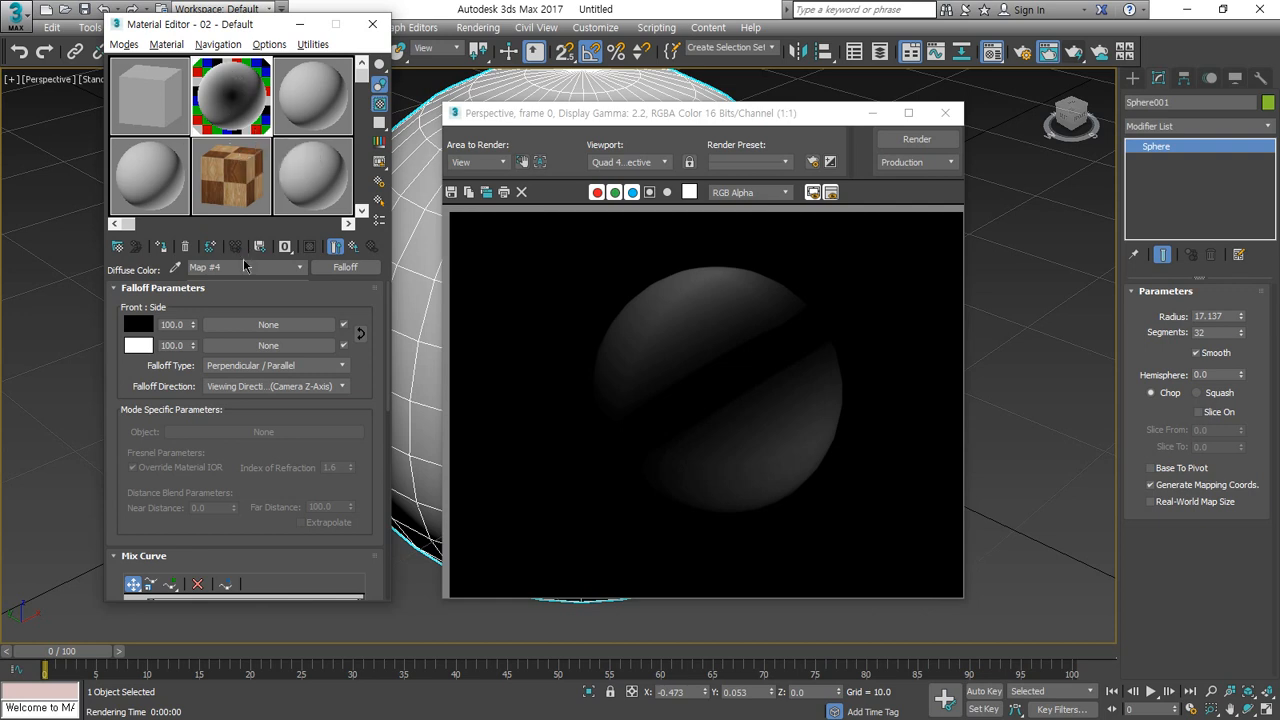
Step: Examine the available Falloff Direction and Falloff Type options without changing them
{"action": "left_click", "coordinate": [264, 388]}
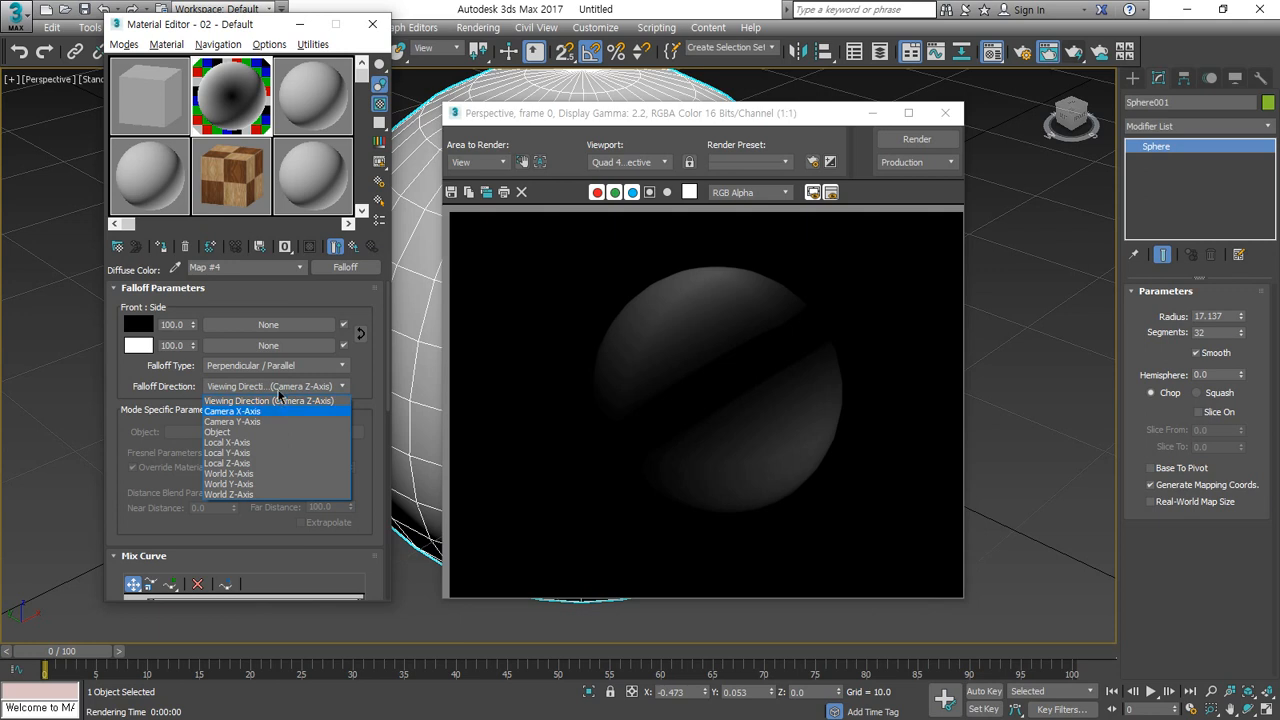
{"action": "left_click", "coordinate": [281, 394]}
{"action": "left_click", "coordinate": [286, 368]}
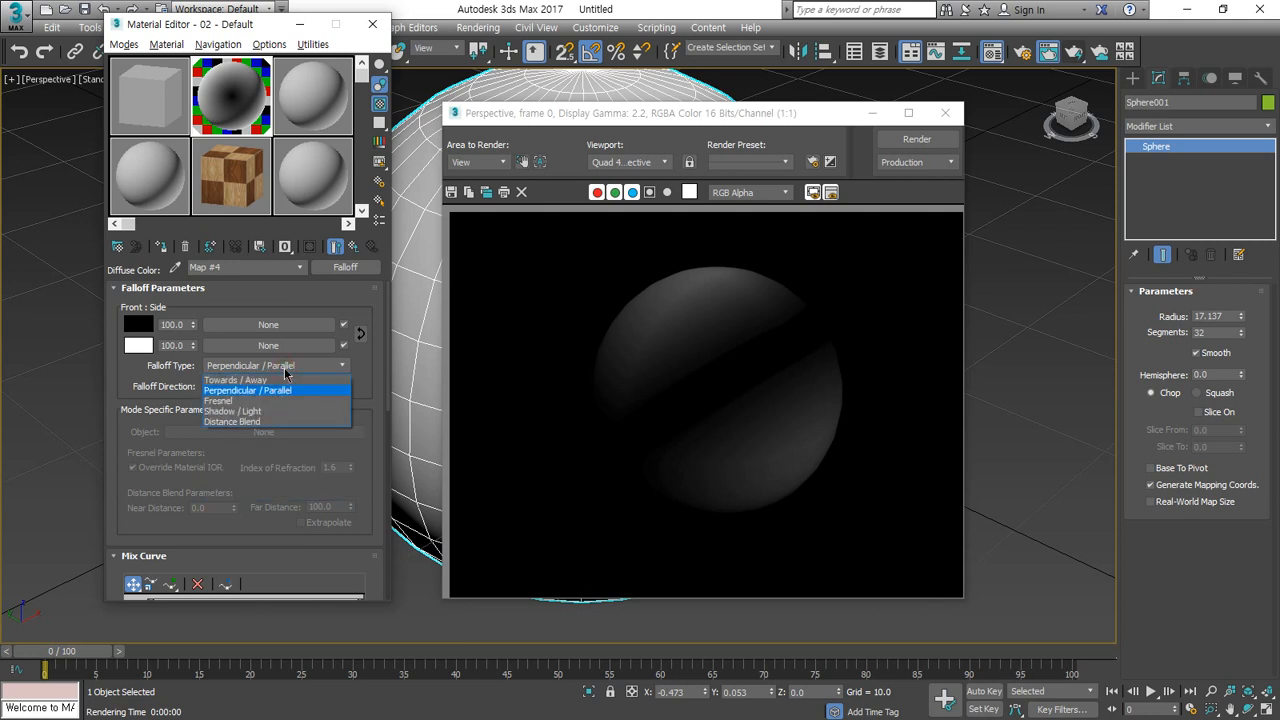
{"action": "left_click", "coordinate": [284, 366]}
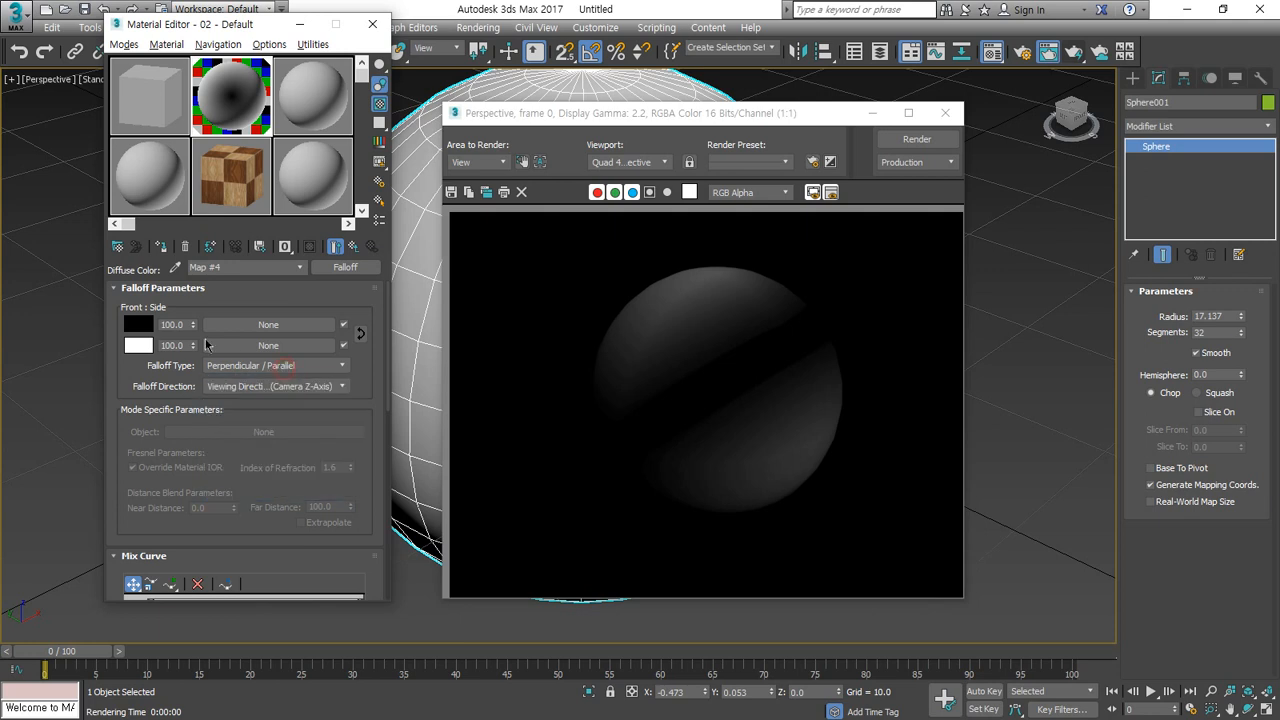
Step: Swap the Falloff colors to white for the front and black for the side, and render the sphere
{"action": "left_click", "coordinate": [137, 325]}
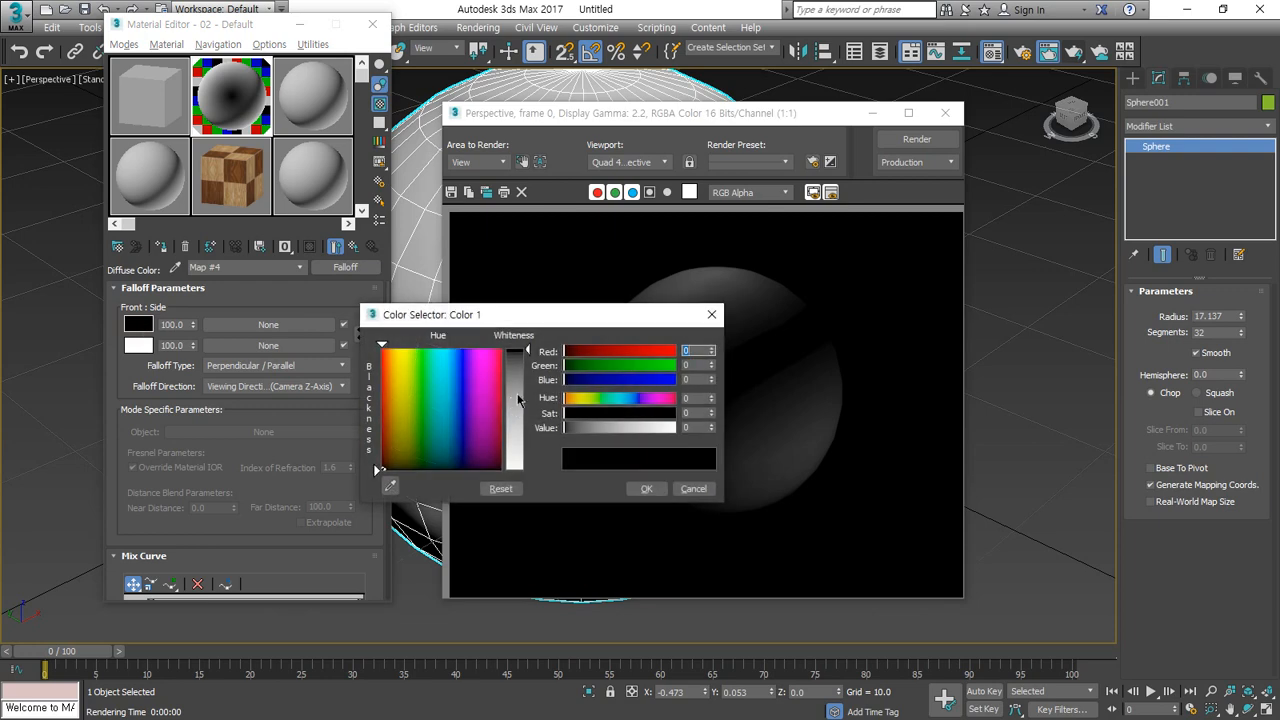
{"action": "left_click", "coordinate": [711, 314]}
{"action": "left_click", "coordinate": [360, 334]}
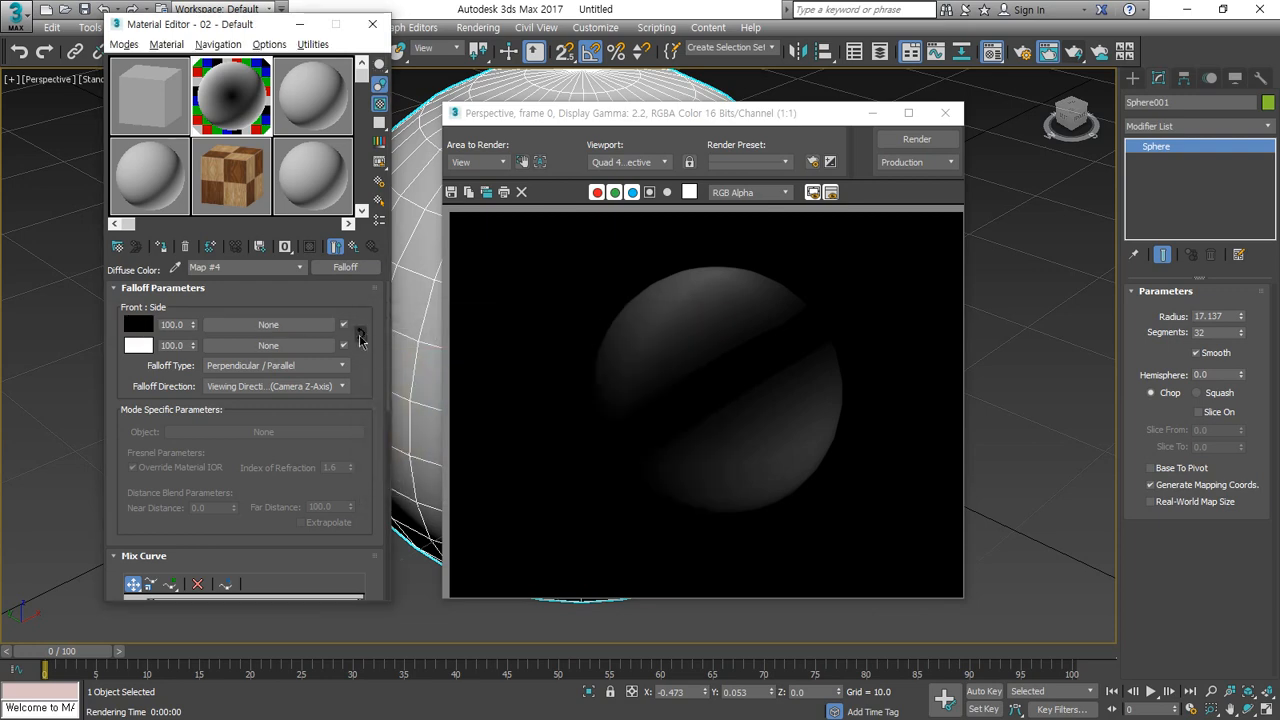
{"action": "left_click", "coordinate": [917, 139]}
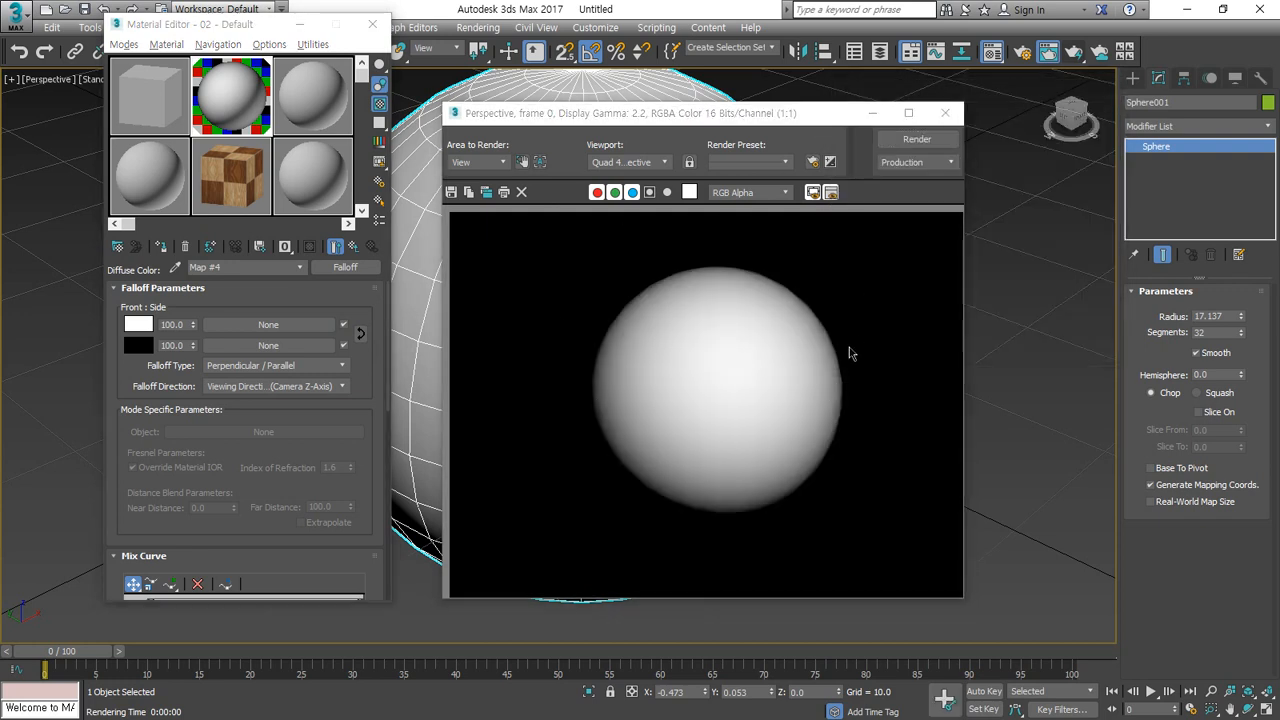
{"action": "key", "text": "ctrl+2"}
{"action": "mouse_move", "coordinate": [738, 344]}
{"action": "left_mouse_down"}
{"action": "mouse_move", "coordinate": [768, 308]}
{"action": "mouse_move", "coordinate": [774, 335]}
{"action": "left_mouse_up"}
{"action": "key", "text": "Escape"}
Step: Swap the Falloff colors back to black for the front and white for the side, and render the sphere again
{"action": "left_click", "coordinate": [360, 334]}
{"action": "left_click", "coordinate": [917, 139]}
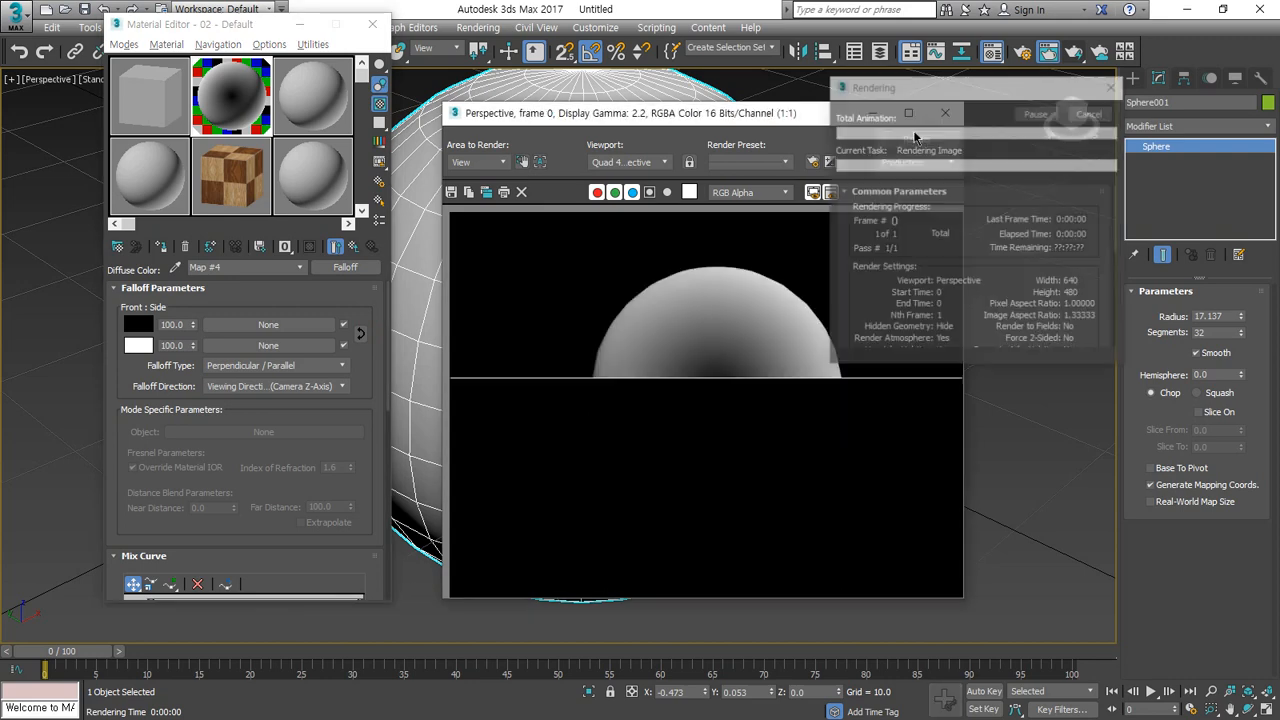
{"action": "key", "text": "ctrl+2"}
{"action": "mouse_move", "coordinate": [786, 306]}
{"action": "left_mouse_down"}
{"action": "mouse_move", "coordinate": [747, 364]}
{"action": "mouse_move", "coordinate": [790, 413]}
{"action": "left_mouse_up"}
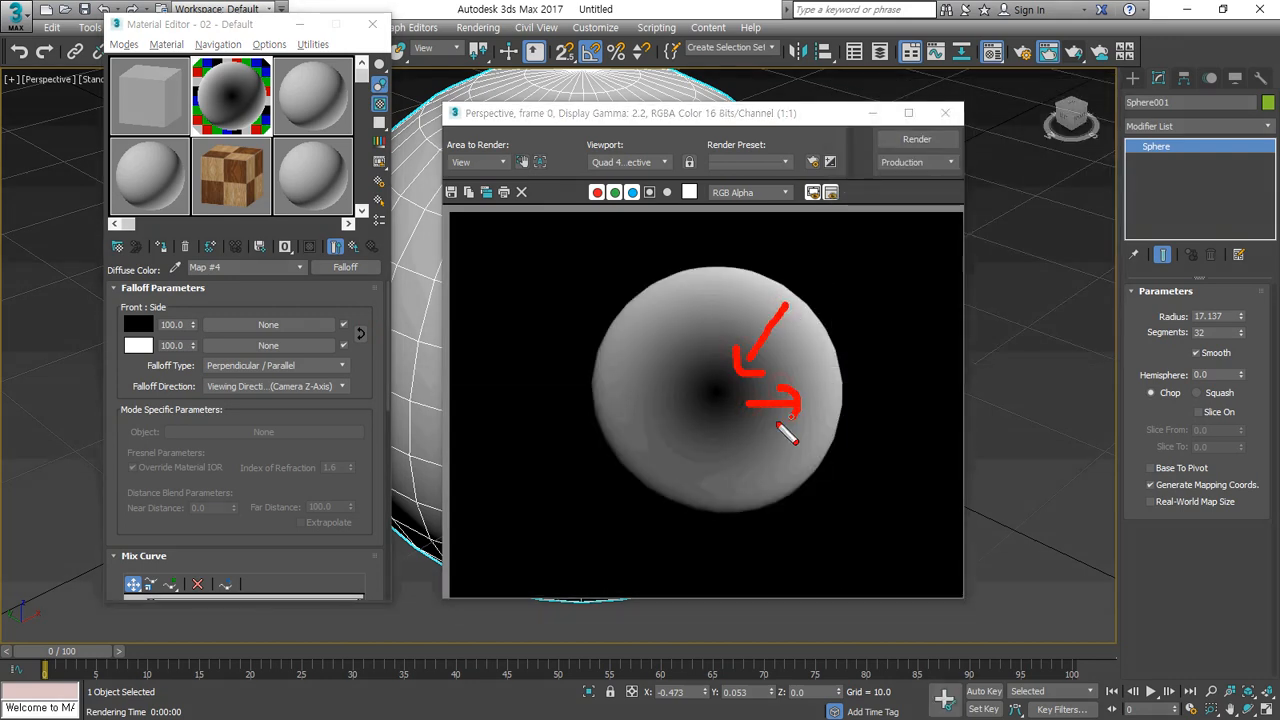
{"action": "key", "text": "Escape"}
Step: Set the Falloff map's front color to pure red (255, 0, 0)
{"action": "left_click", "coordinate": [138, 324]}
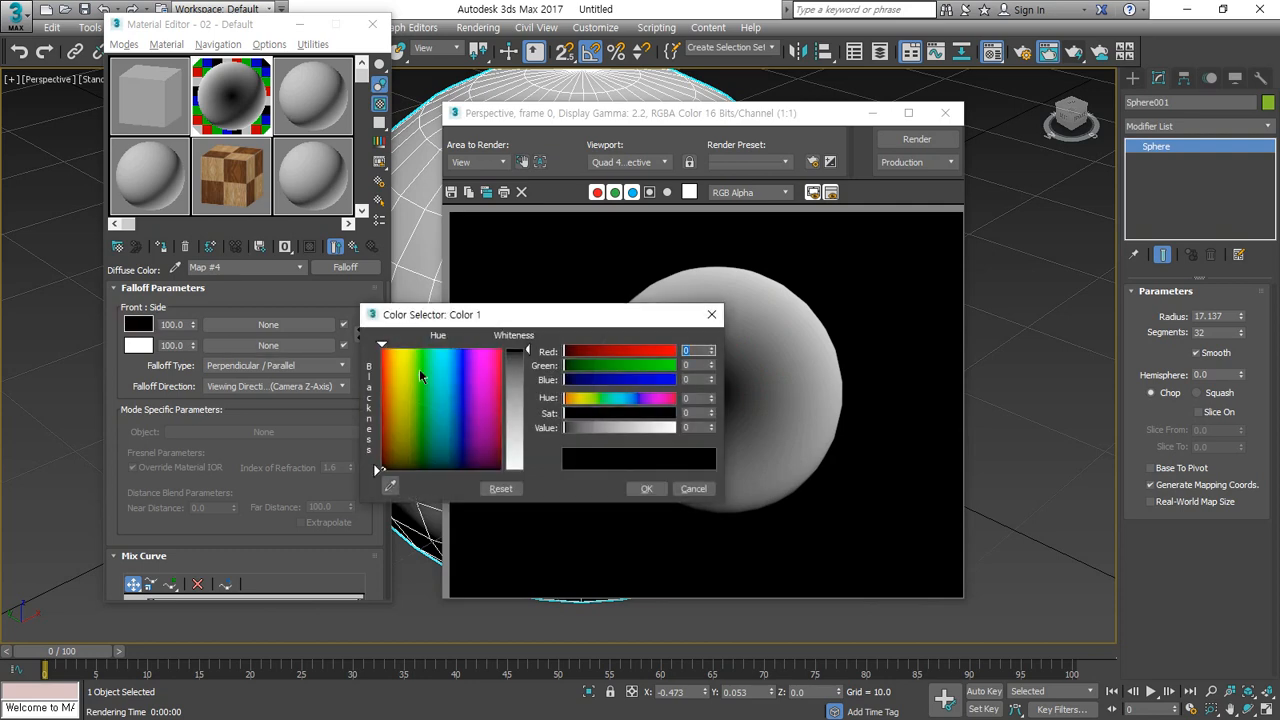
{"action": "left_click_drag", "start_coordinate": [419, 370], "coordinate": [382, 349]}
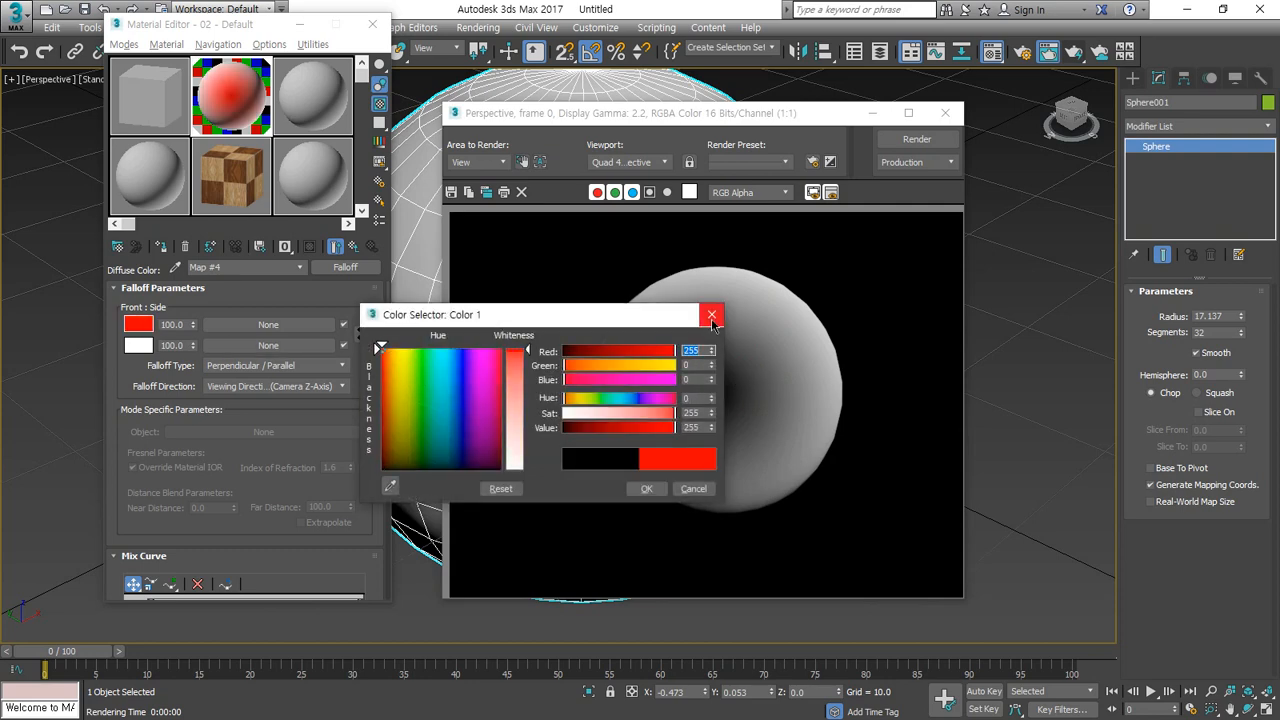
{"action": "left_click", "coordinate": [646, 488]}
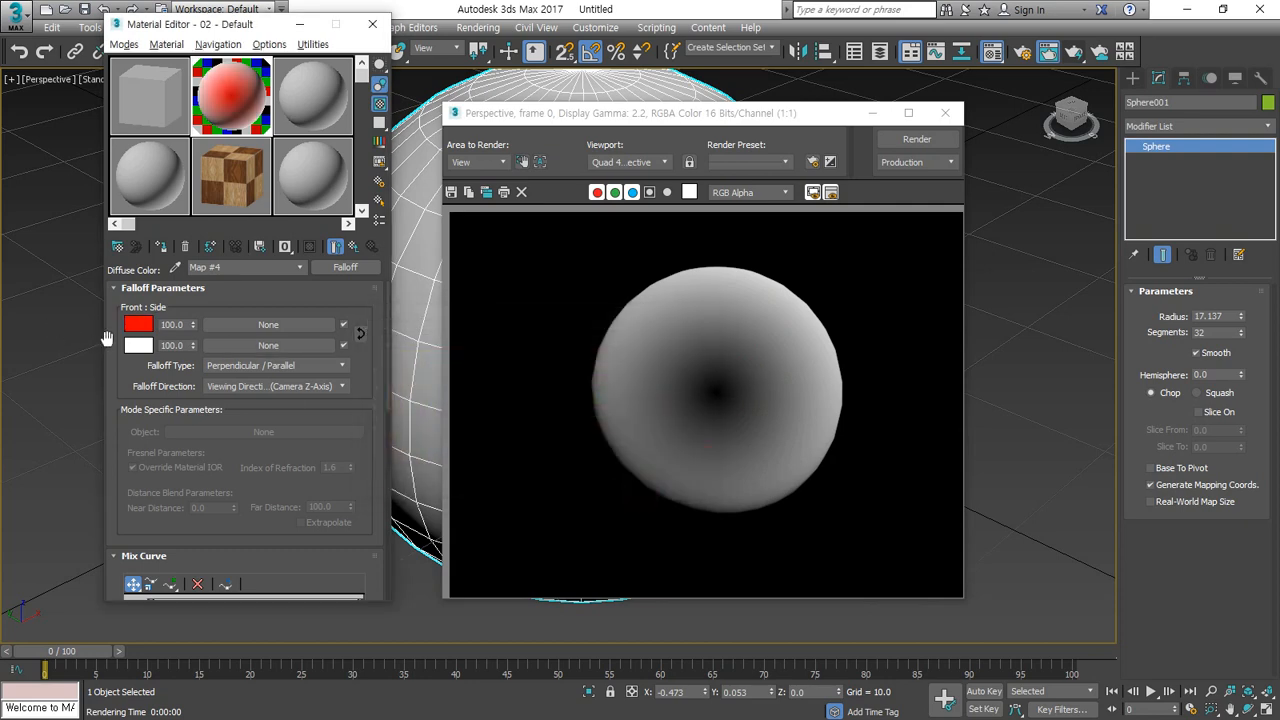
Step: Set the Falloff map's side color to yellow (234, 255, 0) and render the sphere
{"action": "left_click", "coordinate": [137, 345]}
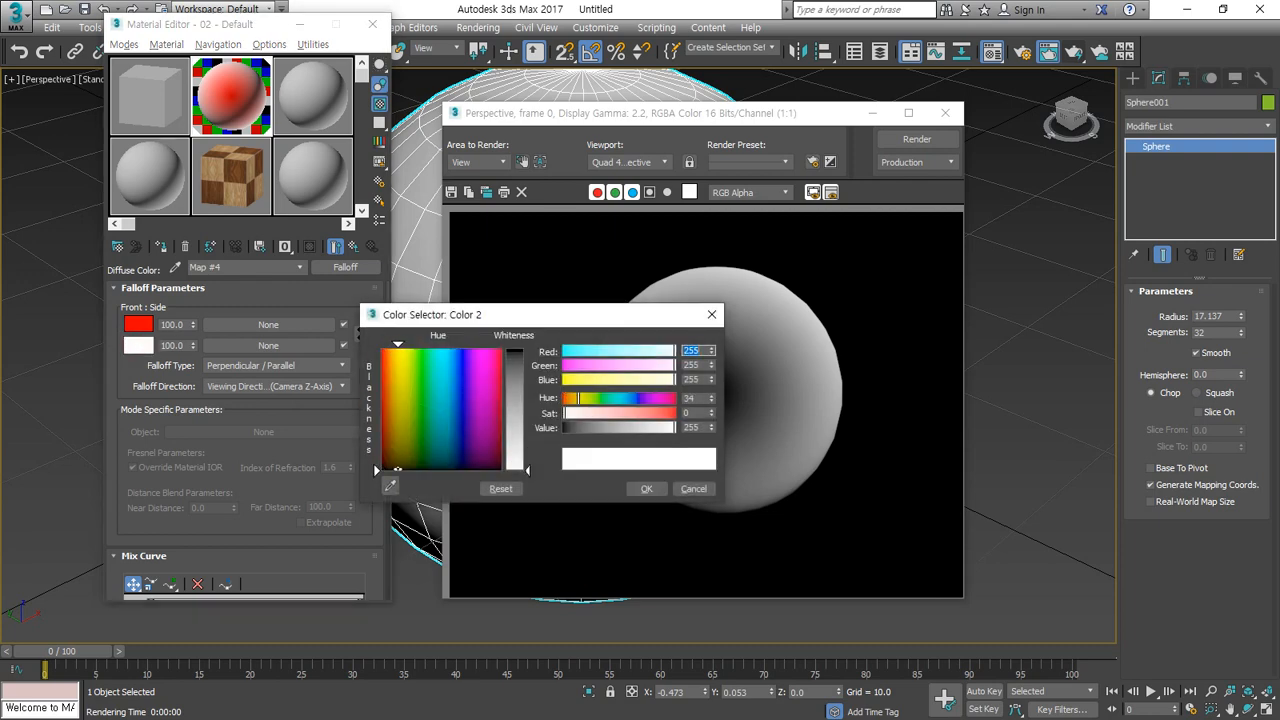
{"action": "left_click_drag", "start_coordinate": [398, 352], "coordinate": [404, 346]}
{"action": "left_click", "coordinate": [668, 414]}
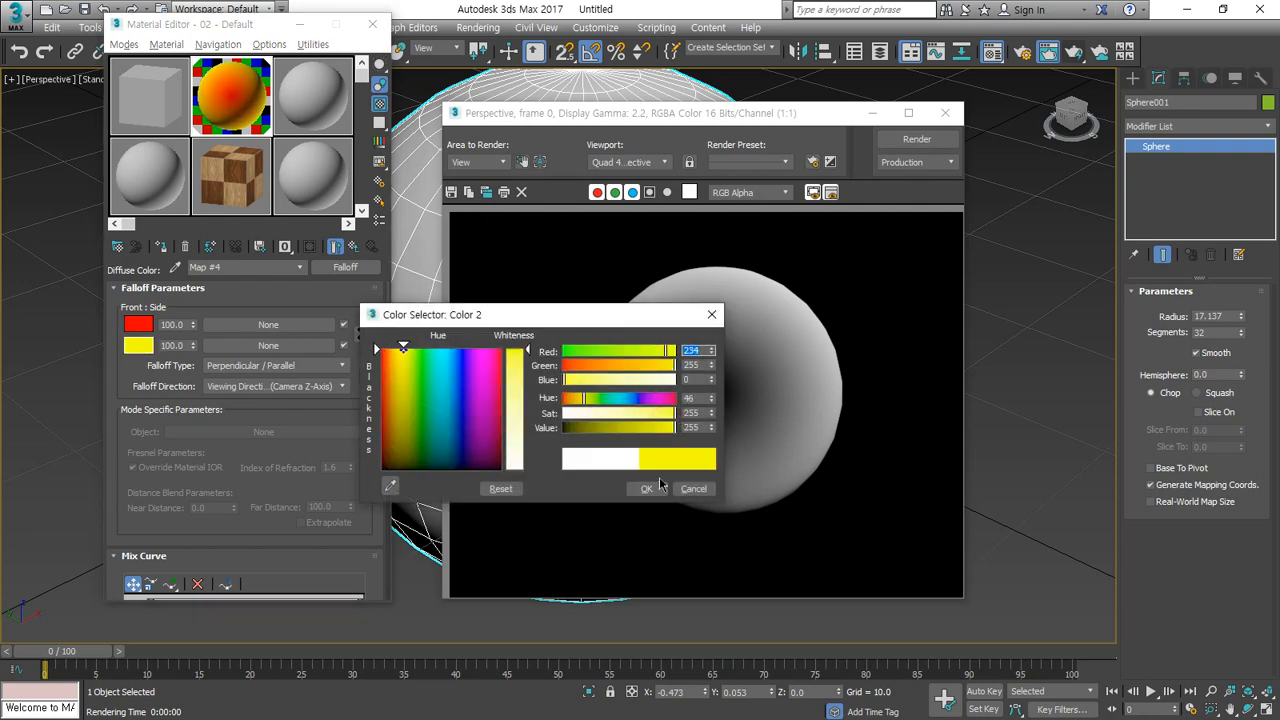
{"action": "left_click", "coordinate": [646, 488]}
{"action": "left_click", "coordinate": [906, 140]}
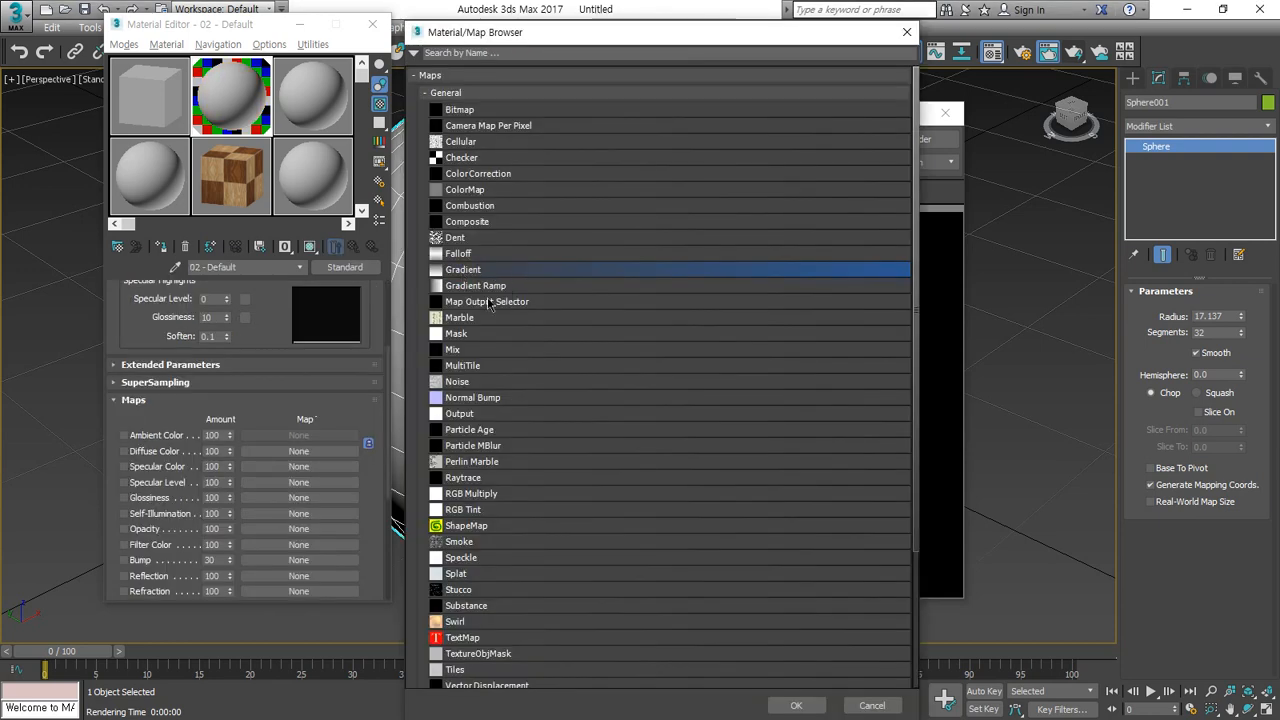
Step: Assign a Gradient map to the material's Diffuse Color slot and close the rendered frame
{"action": "left_click", "coordinate": [796, 705]}
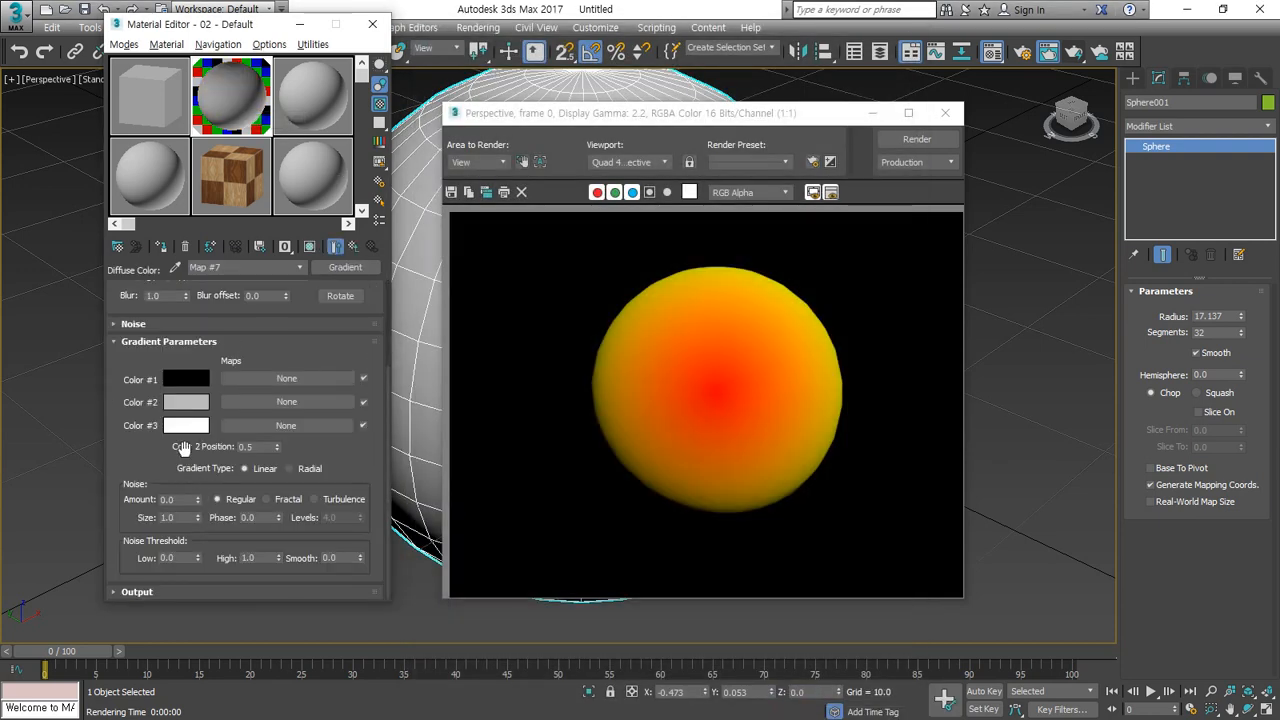
{"action": "mouse_move", "coordinate": [186, 452]}
{"action": "left_mouse_down"}
{"action": "mouse_move", "coordinate": [130, 390]}
{"action": "mouse_move", "coordinate": [188, 384]}
{"action": "left_mouse_up"}
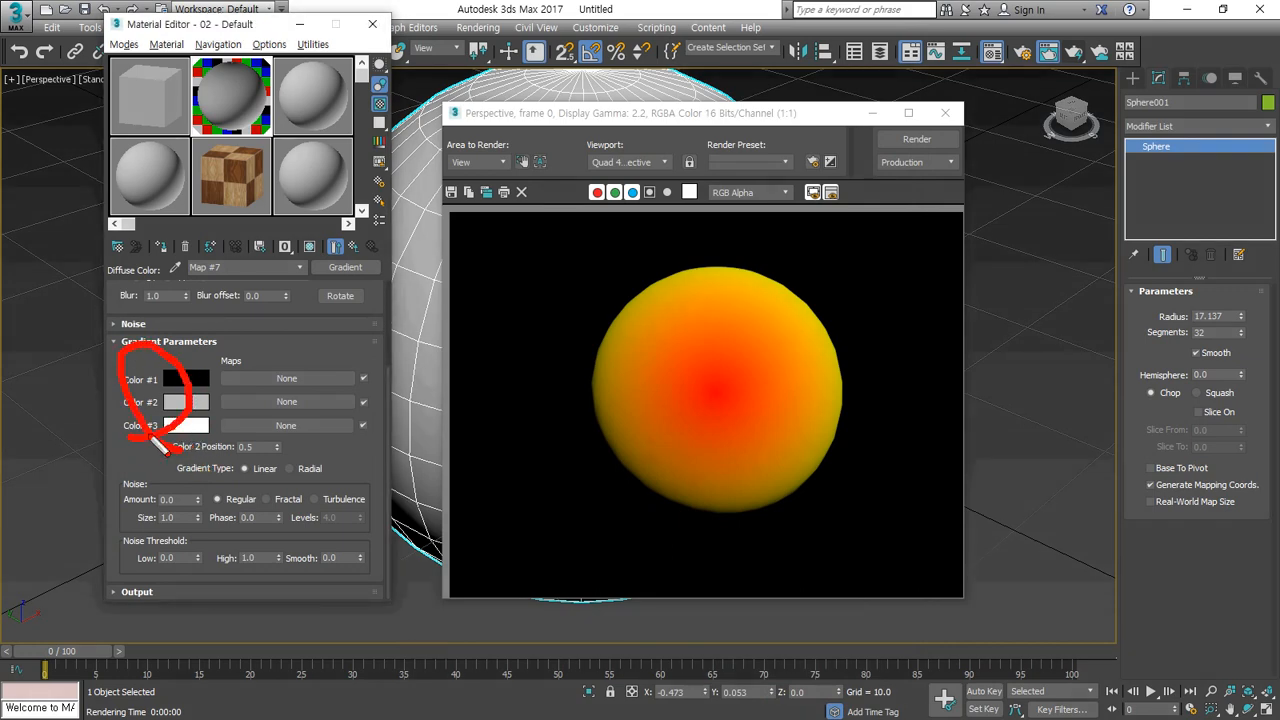
{"action": "left_click", "coordinate": [945, 112]}
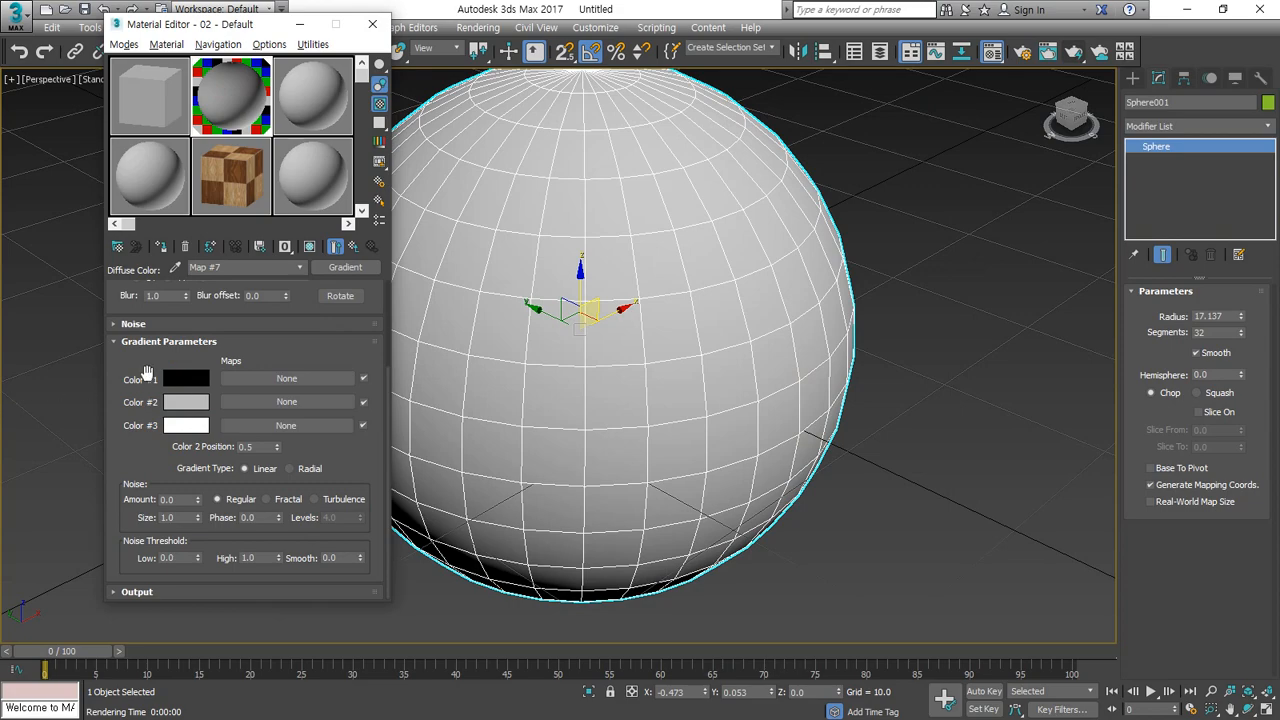
Step: Create a box beside the sphere in the Top view, about 32.5 long, 26.7 wide and 60.3 high
{"action": "middle_click_drag", "start_coordinate": [529, 443], "coordinate": [540, 500], "text": "alt"}
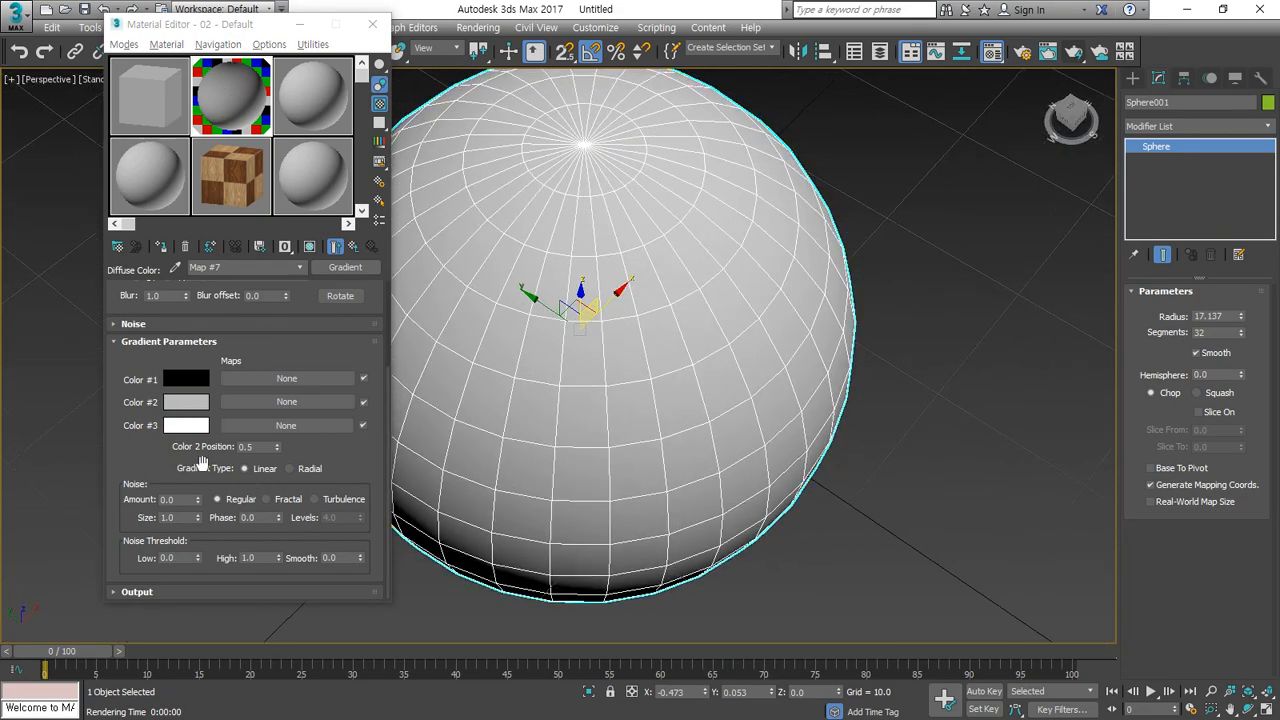
{"action": "scroll", "coordinate": [860, 480], "scroll_direction": "down", "scroll_amount": 5}
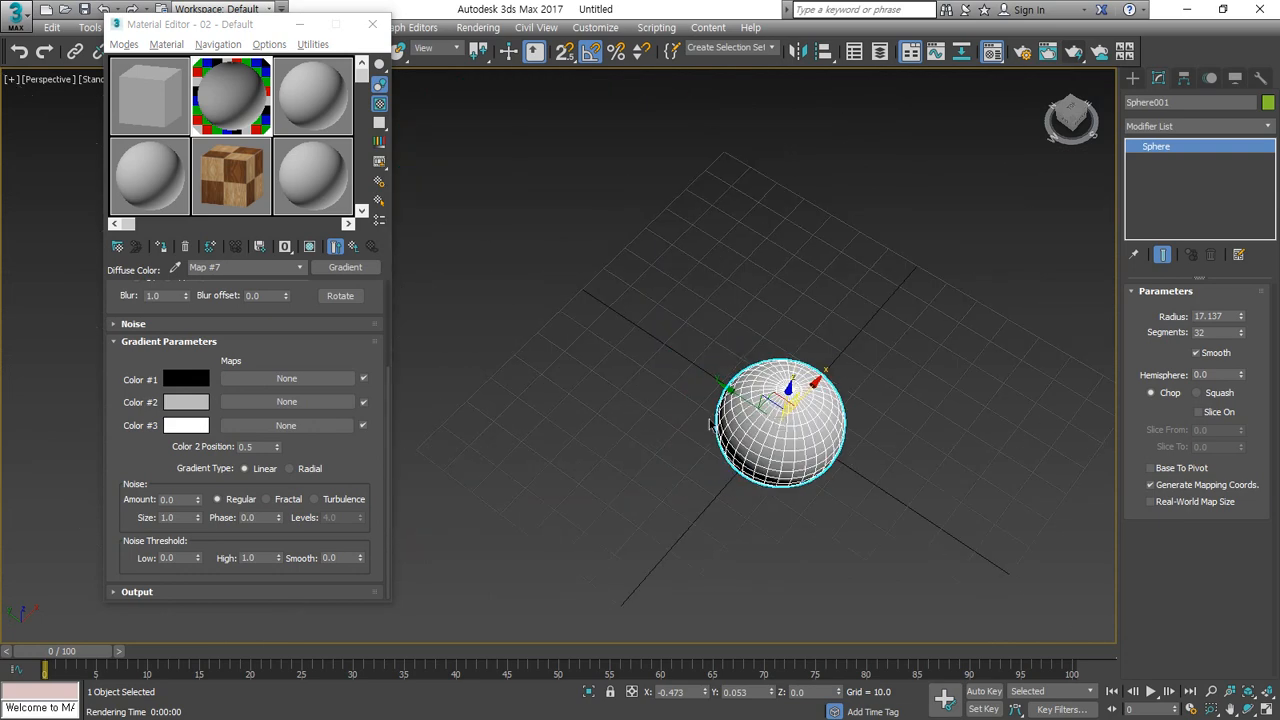
{"action": "left_click", "coordinate": [1267, 708]}
{"action": "left_click", "coordinate": [1267, 691]}
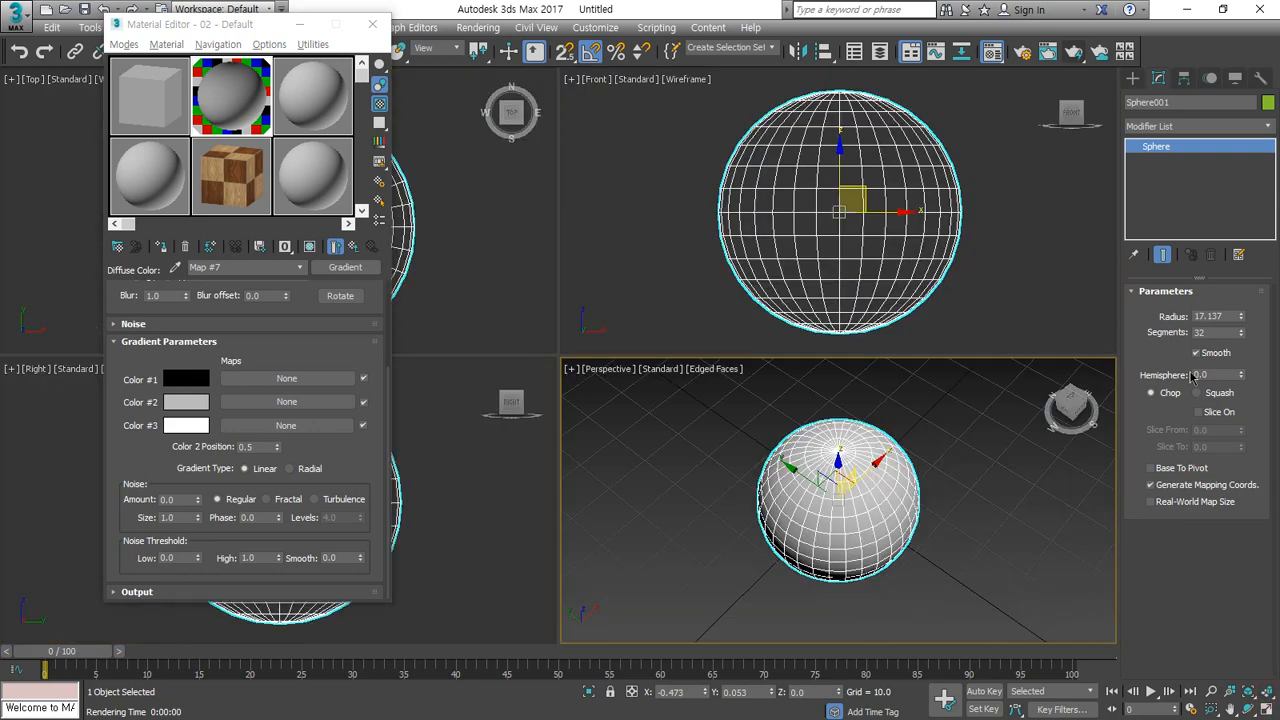
{"action": "left_click", "coordinate": [1133, 78]}
{"action": "left_click", "coordinate": [1165, 175]}
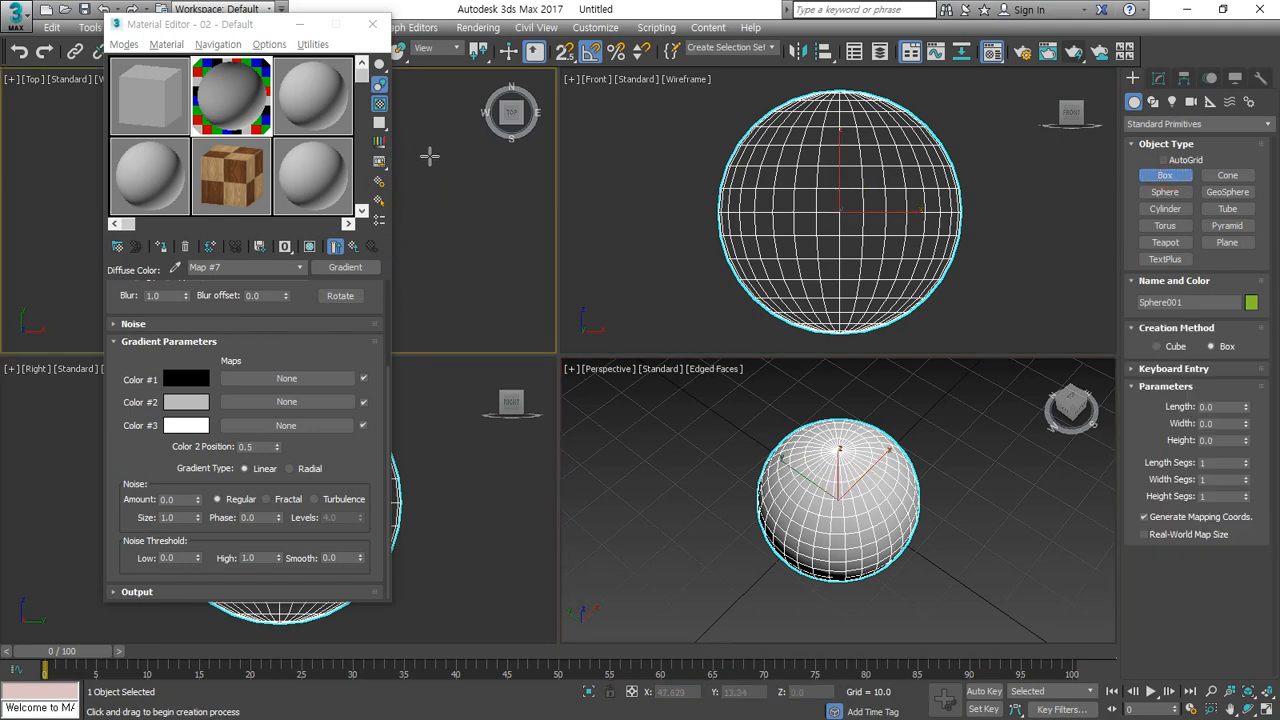
{"action": "left_click", "coordinate": [510, 258]}
{"action": "left_click_drag", "start_coordinate": [428, 156], "coordinate": [524, 271]}
{"action": "left_click", "coordinate": [508, 67]}
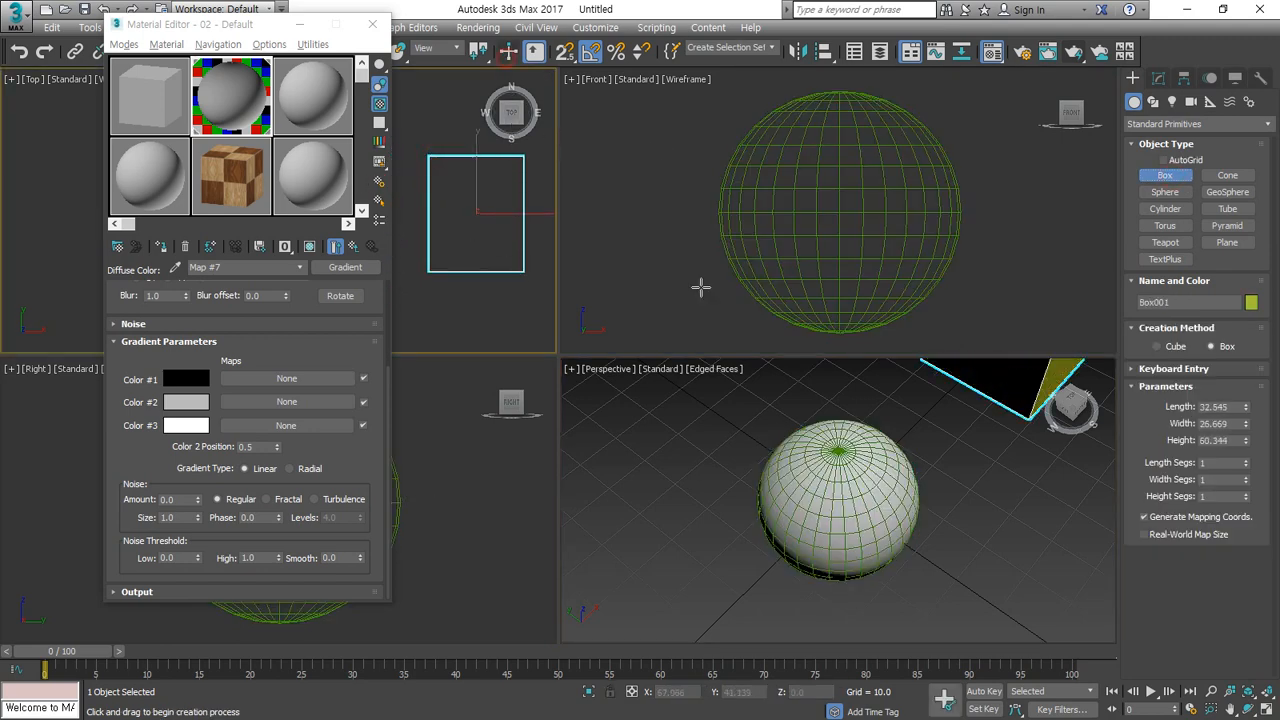
{"action": "scroll", "coordinate": [958, 436], "scroll_direction": "down", "scroll_amount": 5}
{"action": "middle_click_drag", "start_coordinate": [958, 436], "coordinate": [820, 530]}
{"action": "right_click", "coordinate": [827, 508]}
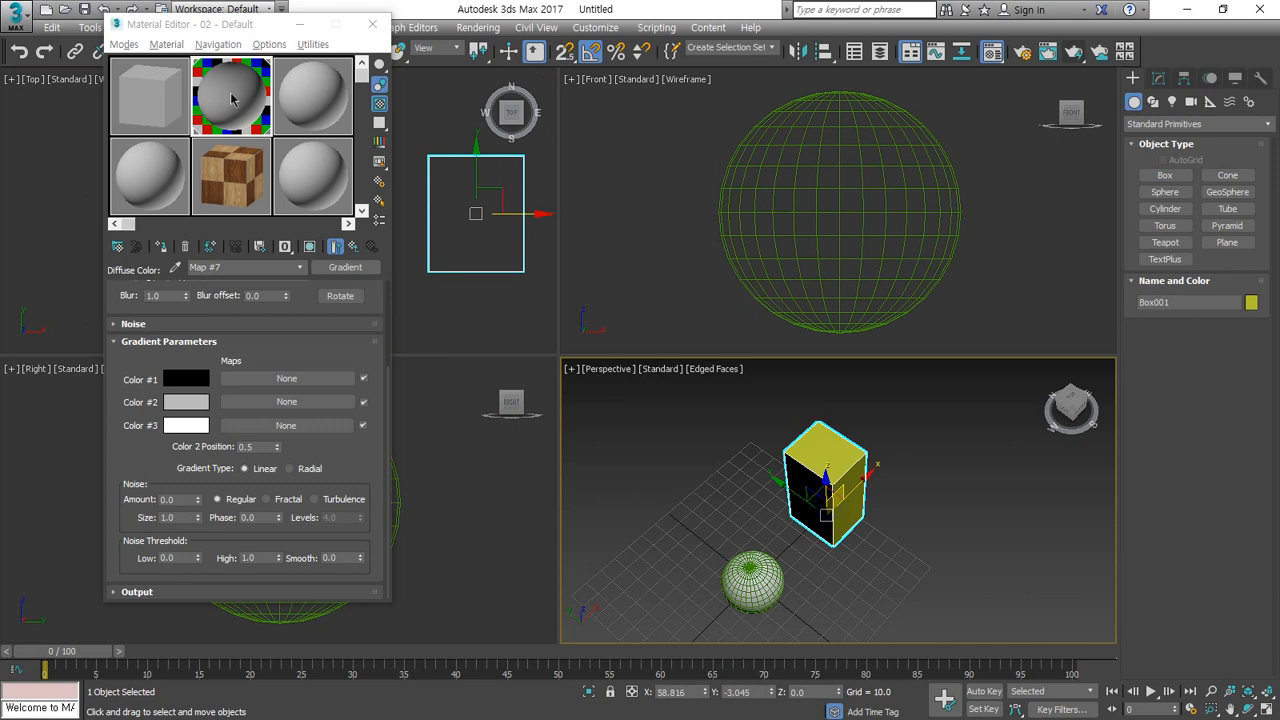
Step: Apply the Gradient material to the box and display it shaded in the viewport
{"action": "left_click", "coordinate": [352, 246]}
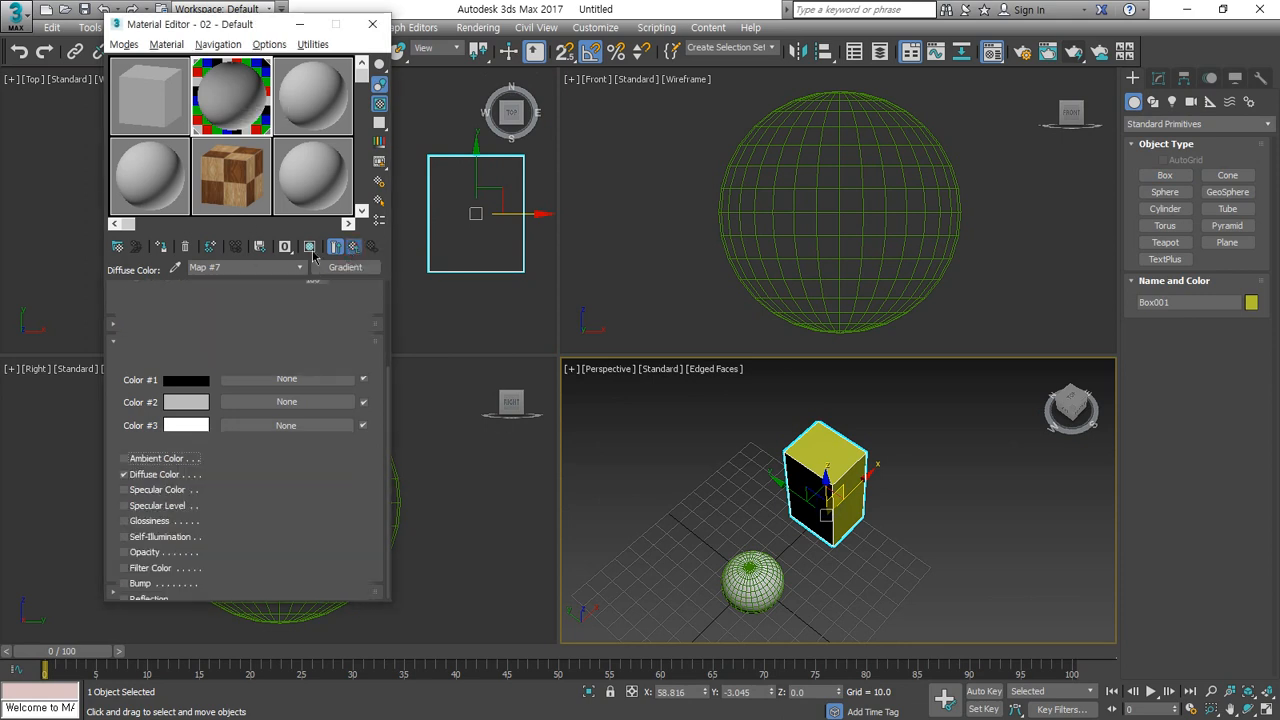
{"action": "left_click", "coordinate": [310, 247]}
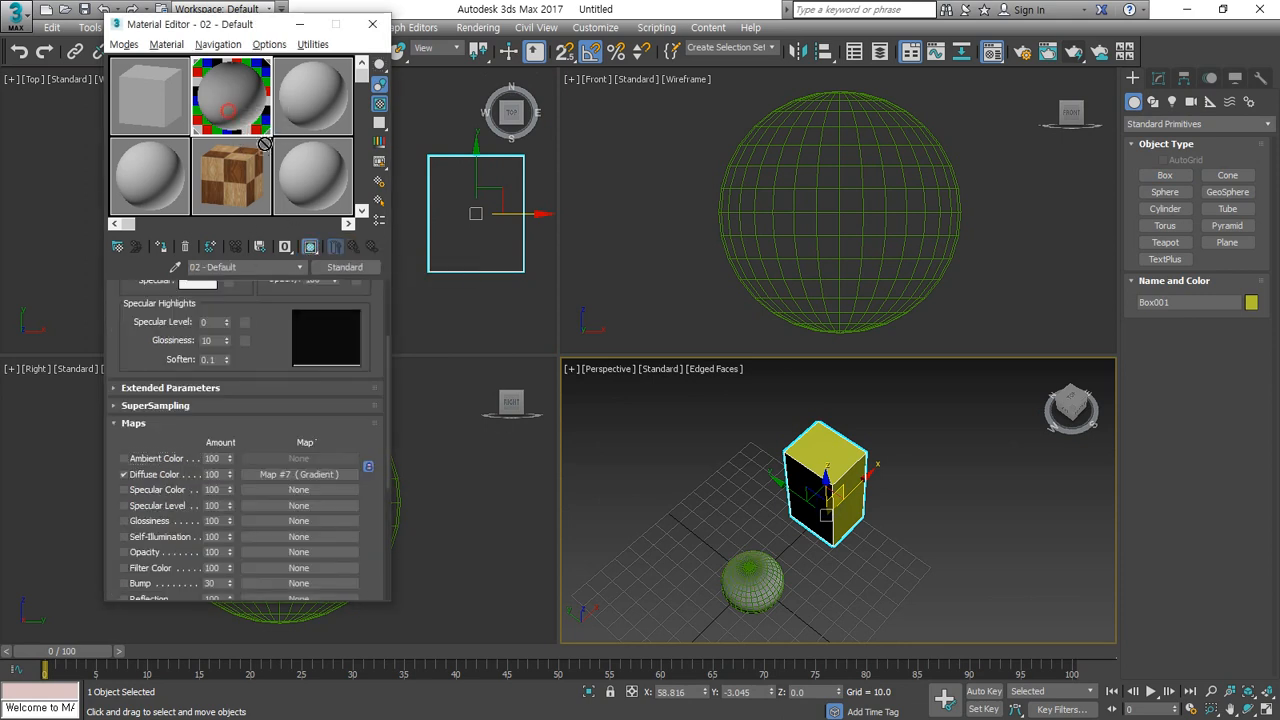
{"action": "mouse_move", "coordinate": [836, 484]}
{"action": "middle_mouse_down", "text": "alt"}
{"action": "mouse_move", "coordinate": [862, 562]}
{"action": "mouse_move", "coordinate": [758, 498]}
{"action": "mouse_move", "coordinate": [812, 465]}
{"action": "middle_mouse_up", "text": "alt"}
{"action": "key", "text": "ctrl+shift+d"}
{"action": "mouse_move", "coordinate": [812, 428]}
{"action": "left_mouse_down"}
{"action": "mouse_move", "coordinate": [843, 428]}
{"action": "mouse_move", "coordinate": [825, 562]}
{"action": "mouse_move", "coordinate": [826, 591]}
{"action": "mouse_move", "coordinate": [844, 594]}
{"action": "left_mouse_up"}
{"action": "key", "text": "Escape"}
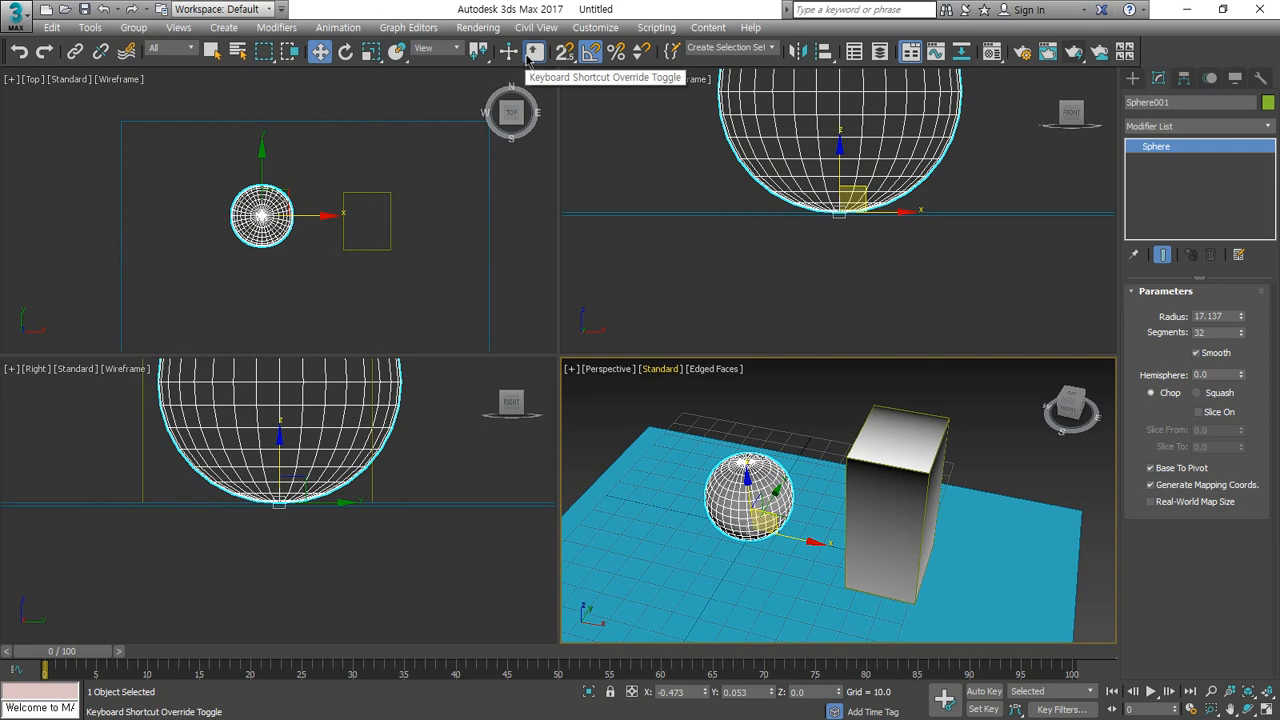
Step: Assign the bitmap 나무_001.jpg to Color #1 of the Gradient map
{"action": "key", "text": "m"}
{"action": "scroll", "coordinate": [343, 470], "scroll_direction": "down", "scroll_amount": 2}
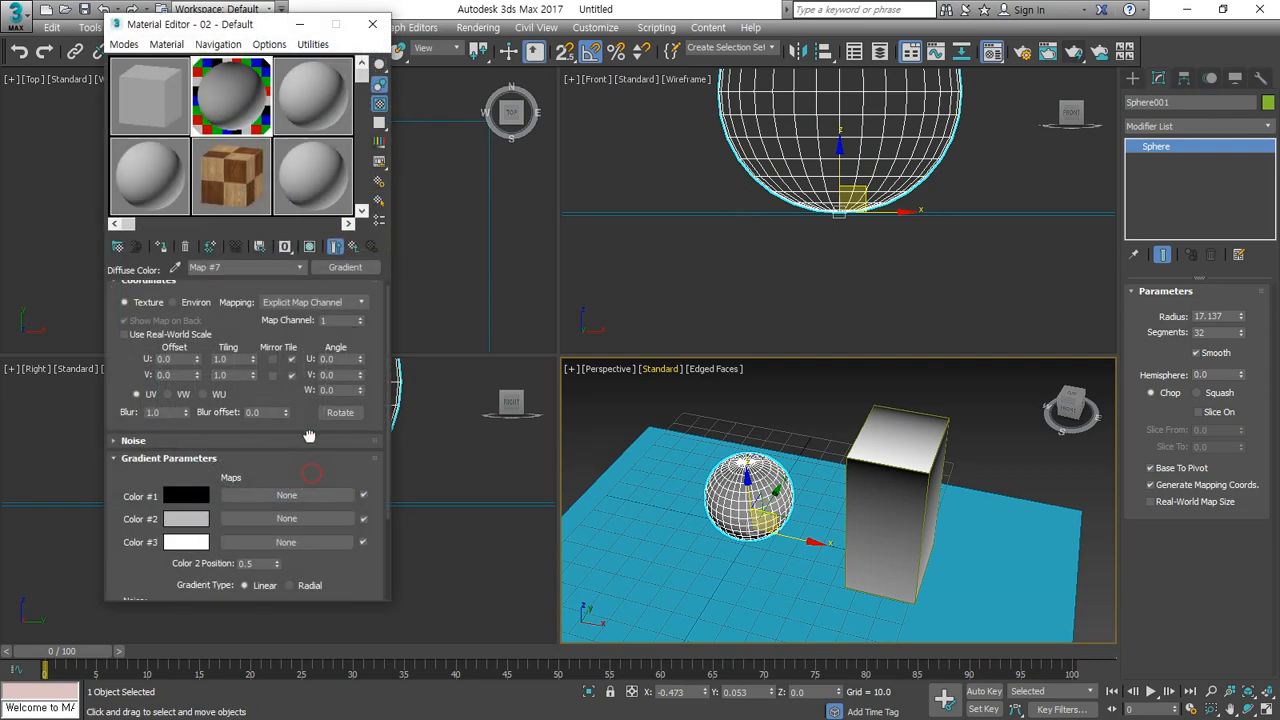
{"action": "left_click", "coordinate": [300, 462]}
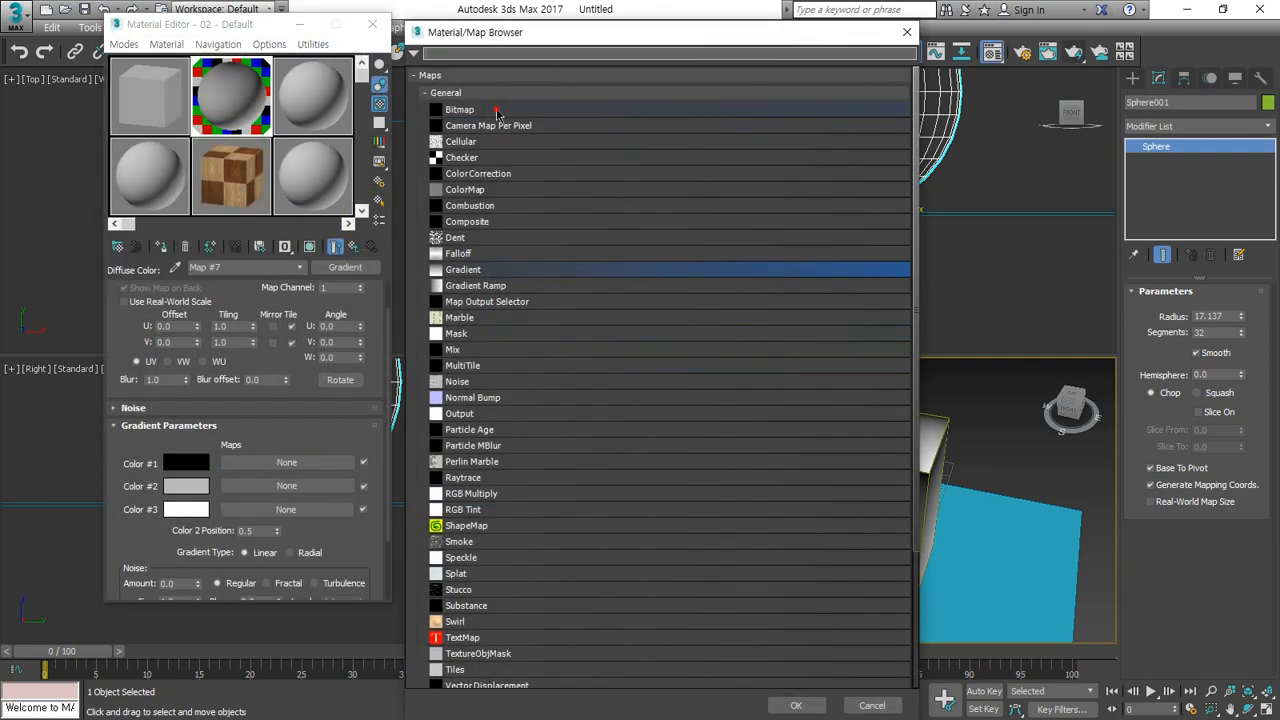
{"action": "double_click", "coordinate": [497, 110]}
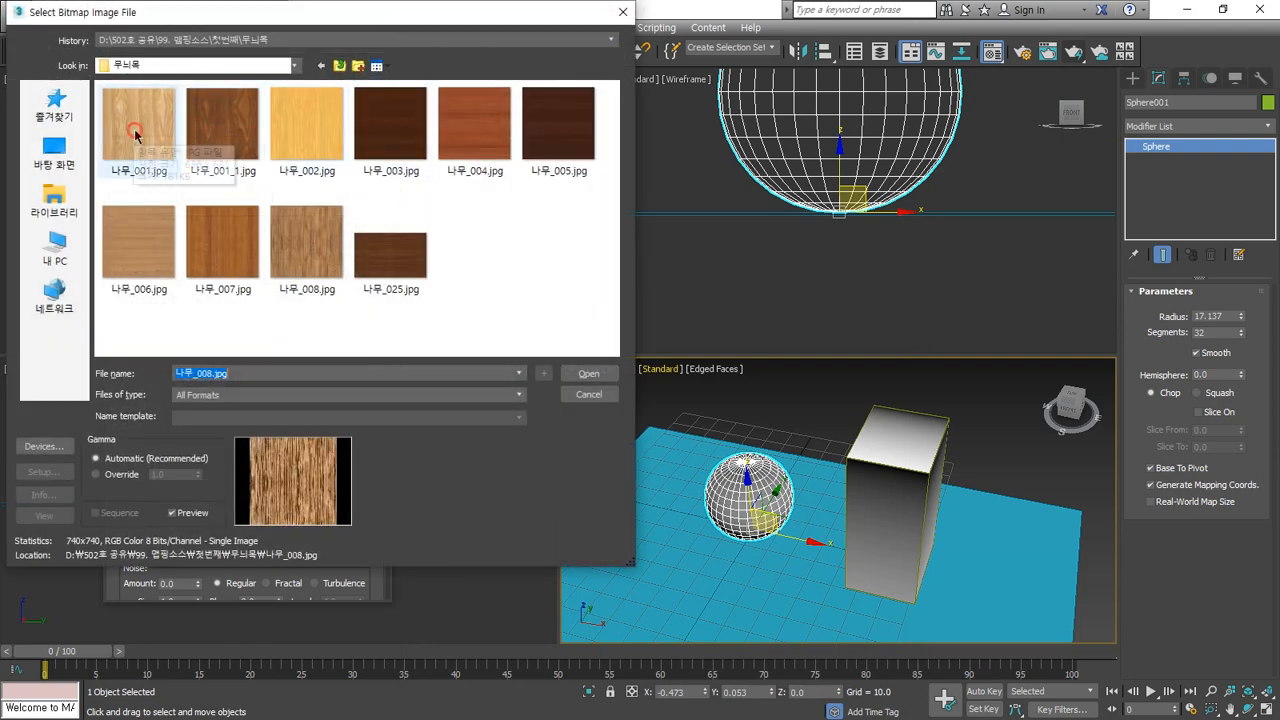
{"action": "double_click", "coordinate": [136, 133]}
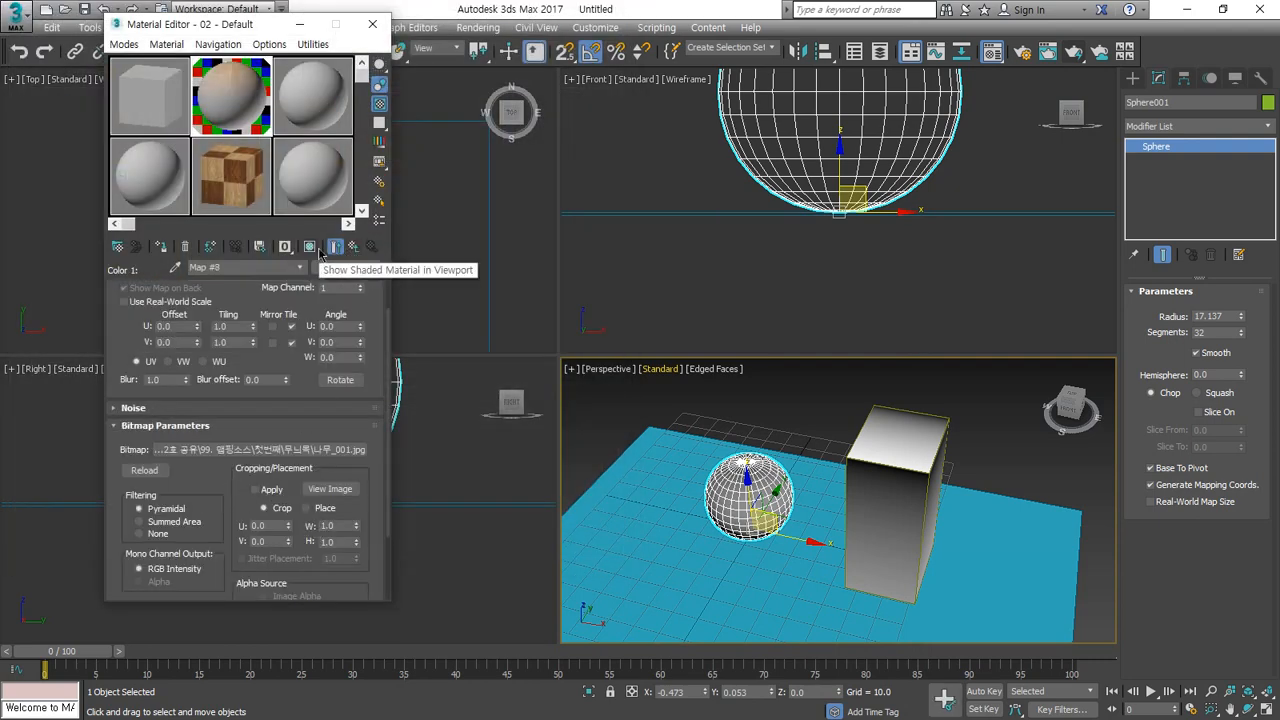
{"action": "left_click", "coordinate": [353, 246]}
Step: Assign the bitmap 나무_001_1.jpg to Color #2 of the Gradient map
{"action": "left_click", "coordinate": [262, 489]}
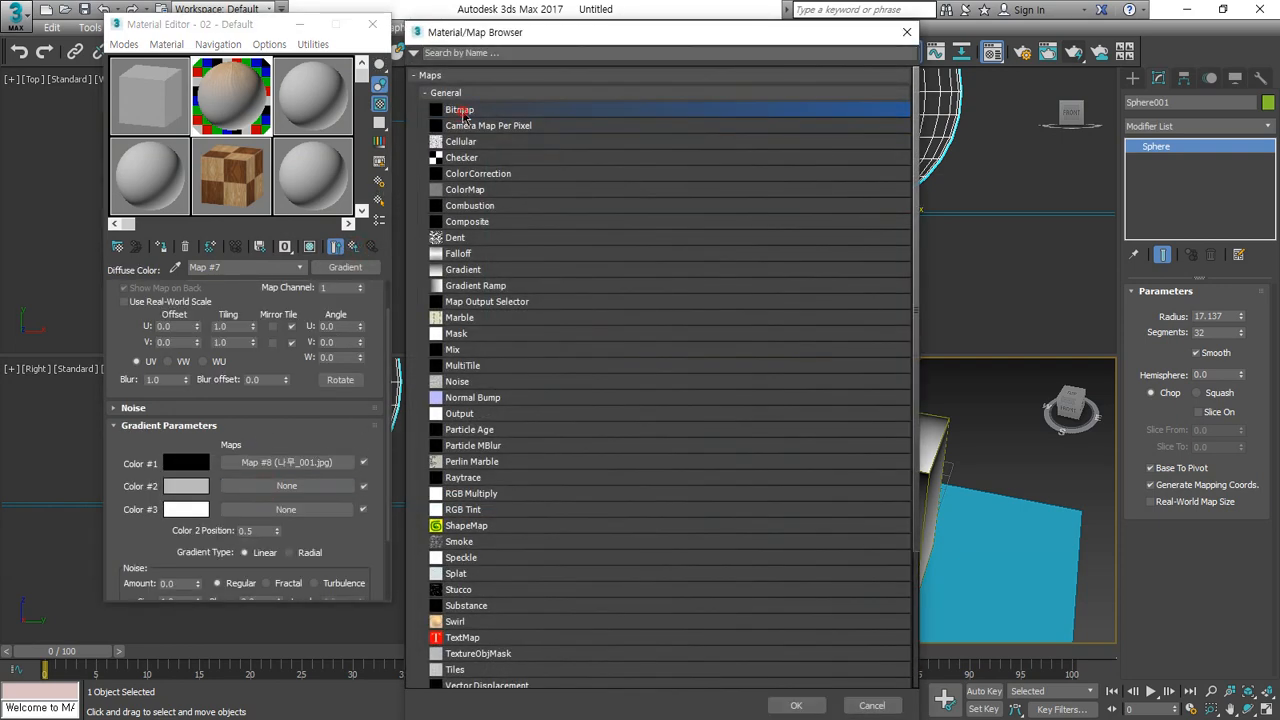
{"action": "double_click", "coordinate": [461, 110]}
{"action": "double_click", "coordinate": [250, 139]}
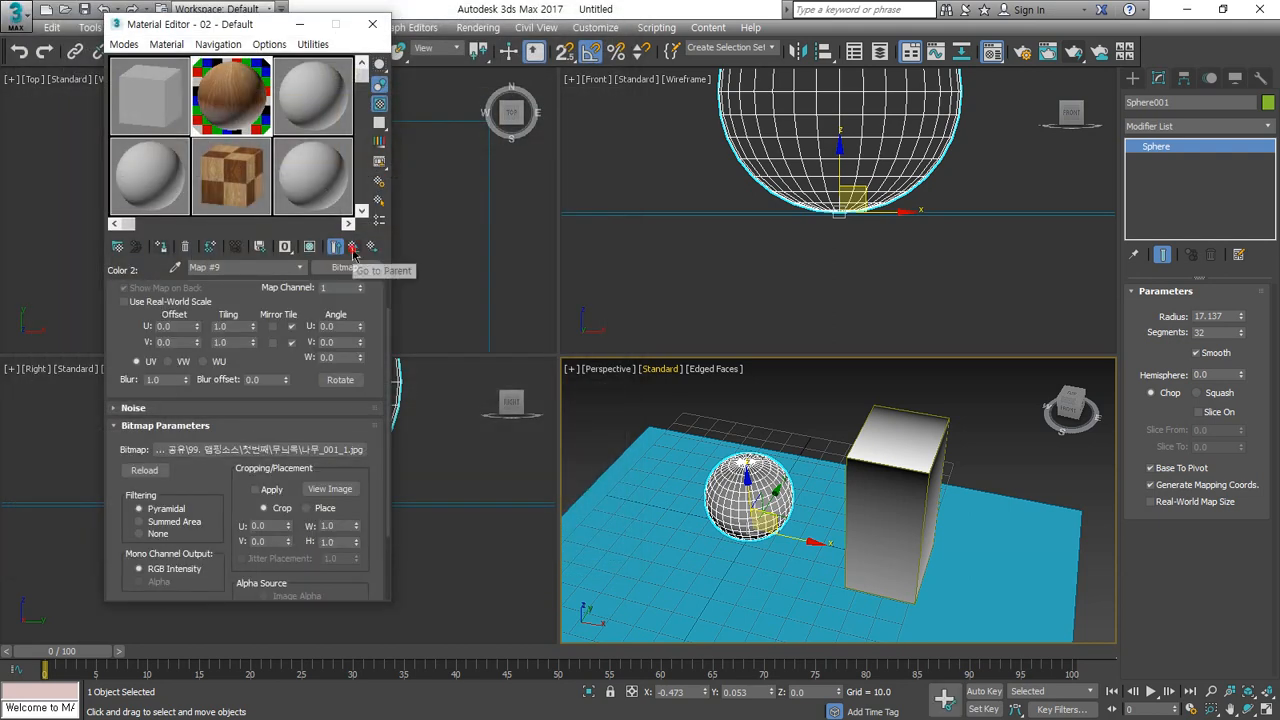
{"action": "left_click", "coordinate": [337, 248]}
Step: Assign the bitmap 나무_002.jpg to Color #3 of the Gradient map
{"action": "left_click", "coordinate": [286, 509]}
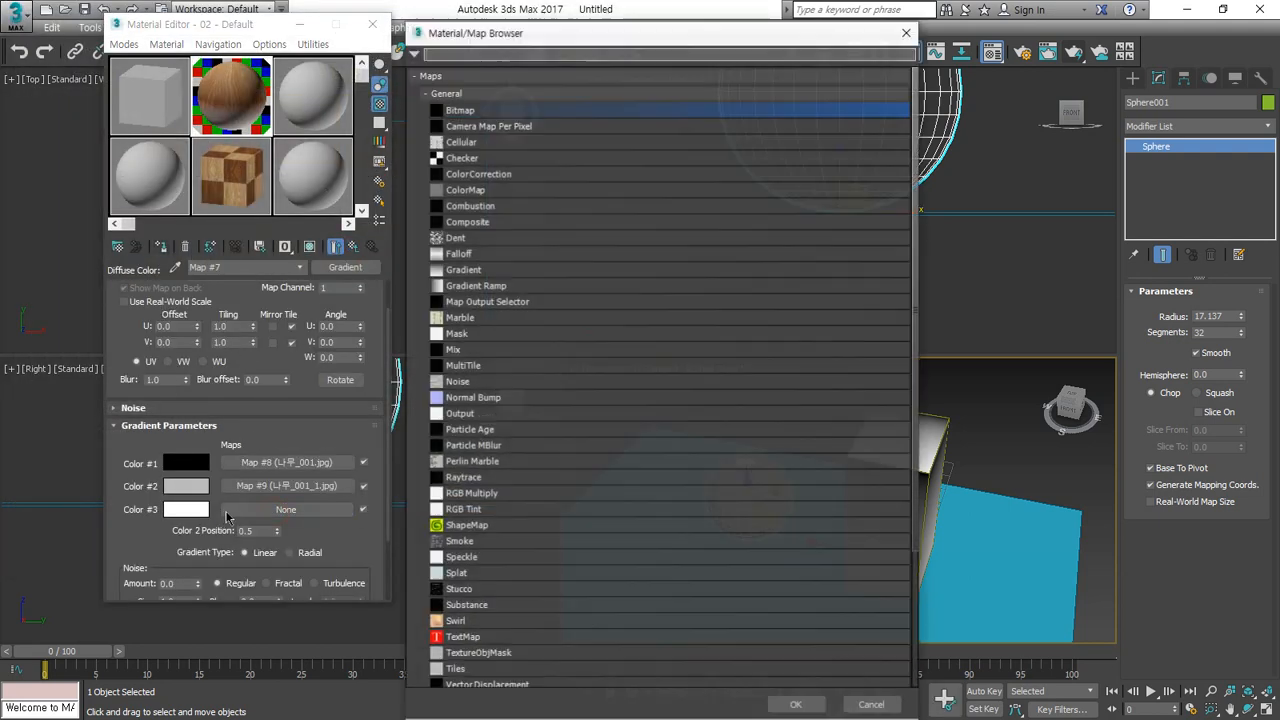
{"action": "double_click", "coordinate": [466, 112]}
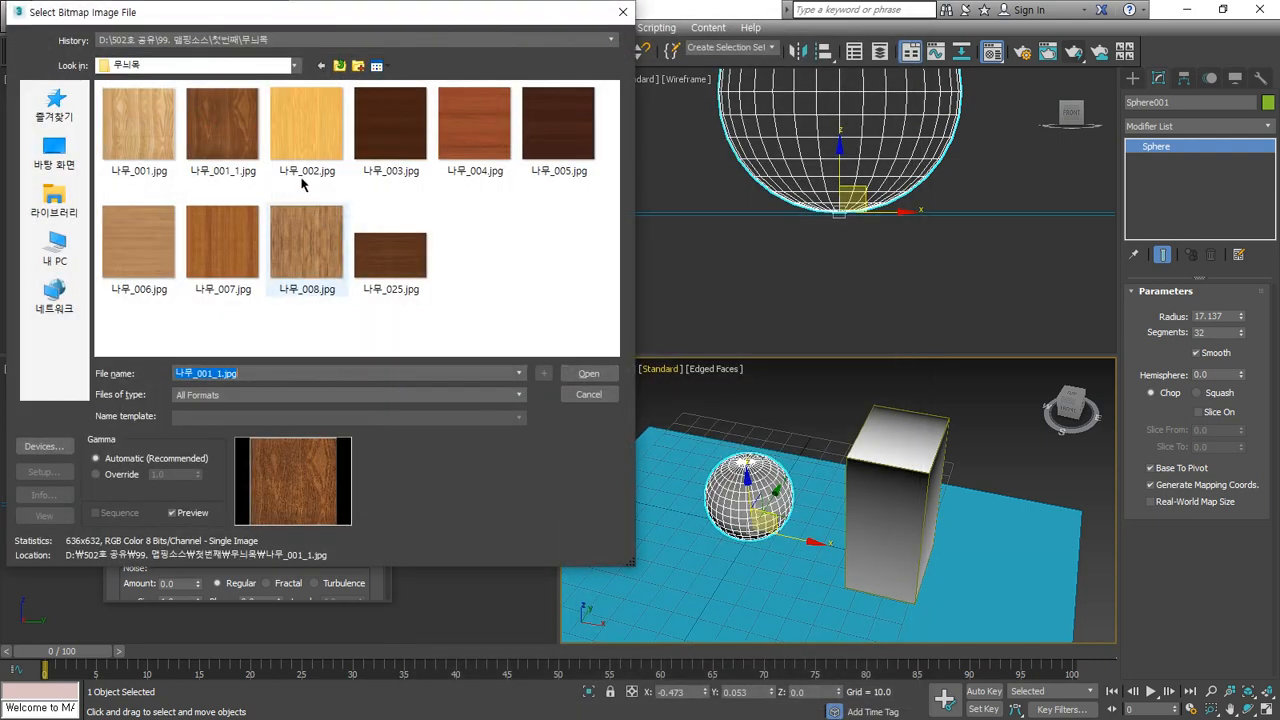
{"action": "left_click", "coordinate": [297, 122]}
{"action": "double_click", "coordinate": [297, 122]}
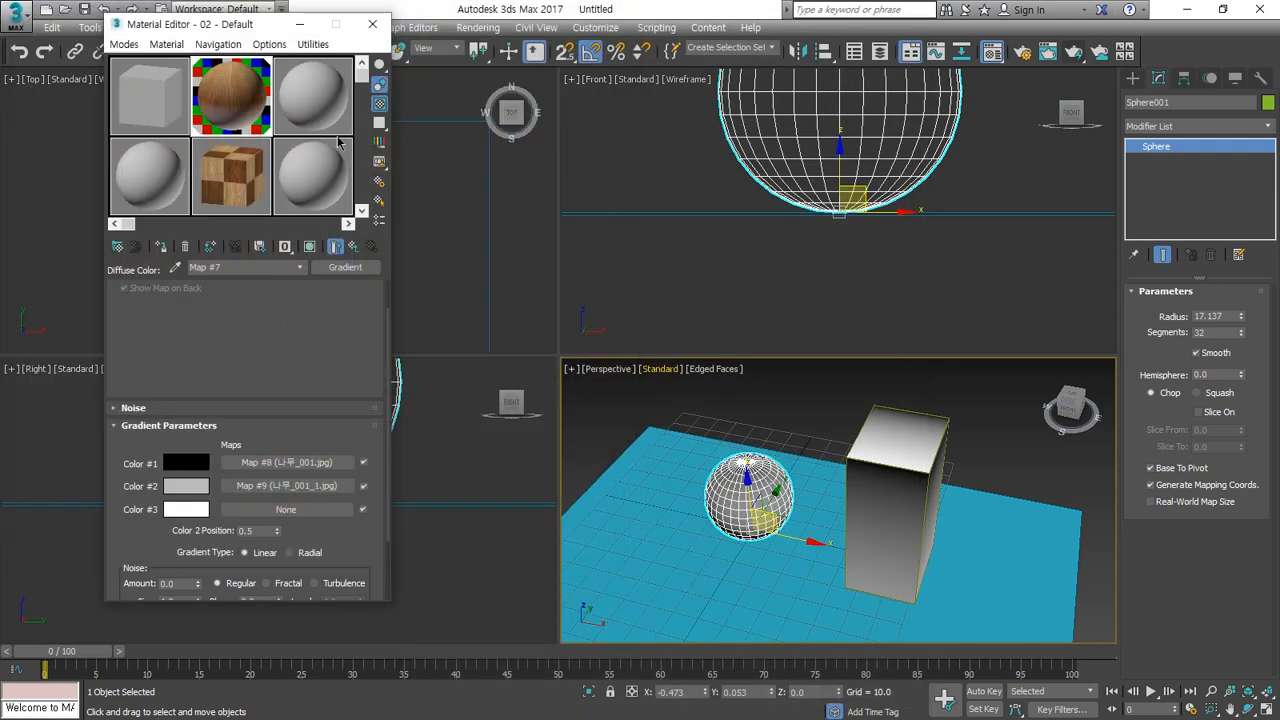
Step: Change the material sample shape to a cylinder and inspect the wood gradient in an enlarged preview
{"action": "double_click", "coordinate": [251, 100]}
{"action": "left_click", "coordinate": [378, 65]}
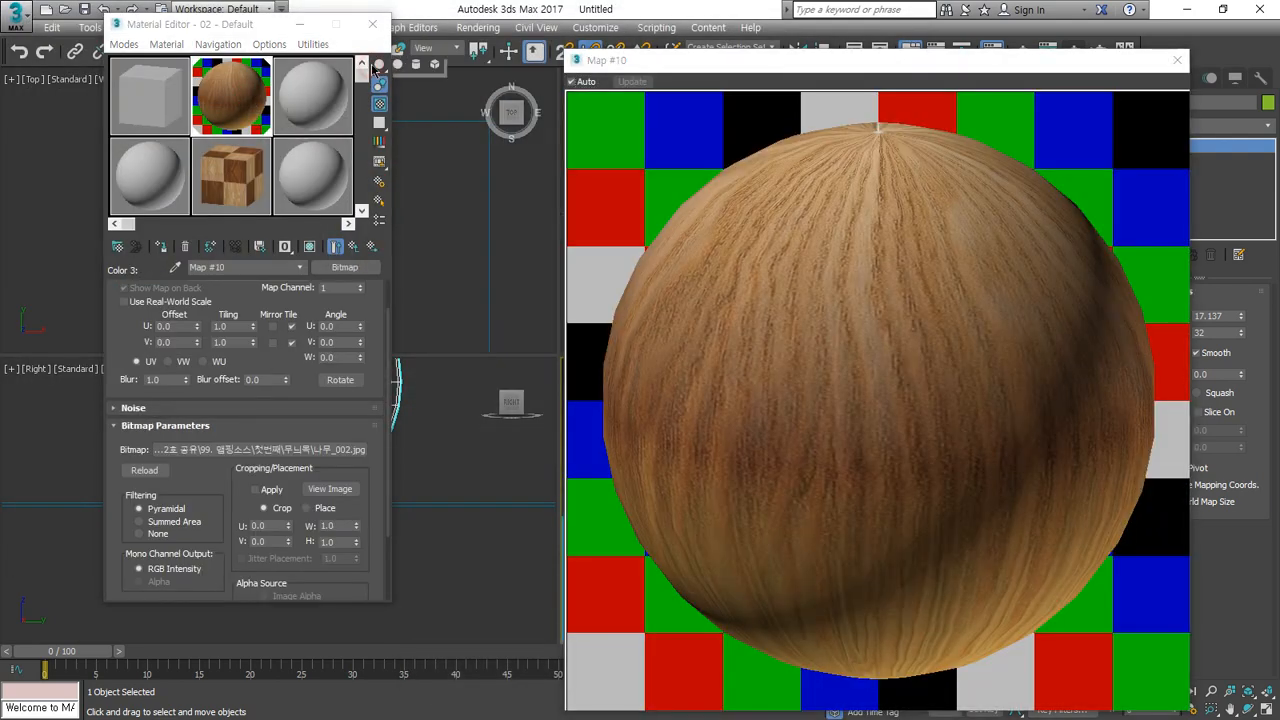
{"action": "left_click", "coordinate": [414, 66]}
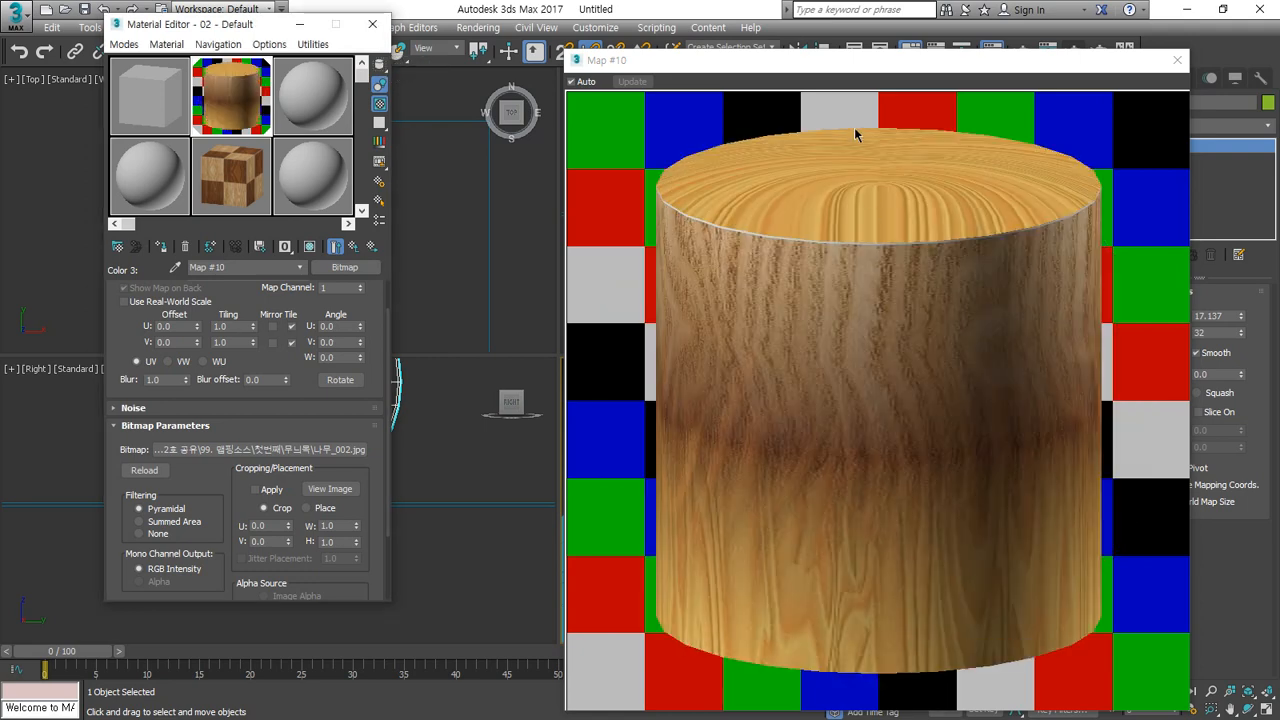
{"action": "left_click_drag", "start_coordinate": [951, 284], "coordinate": [953, 564]}
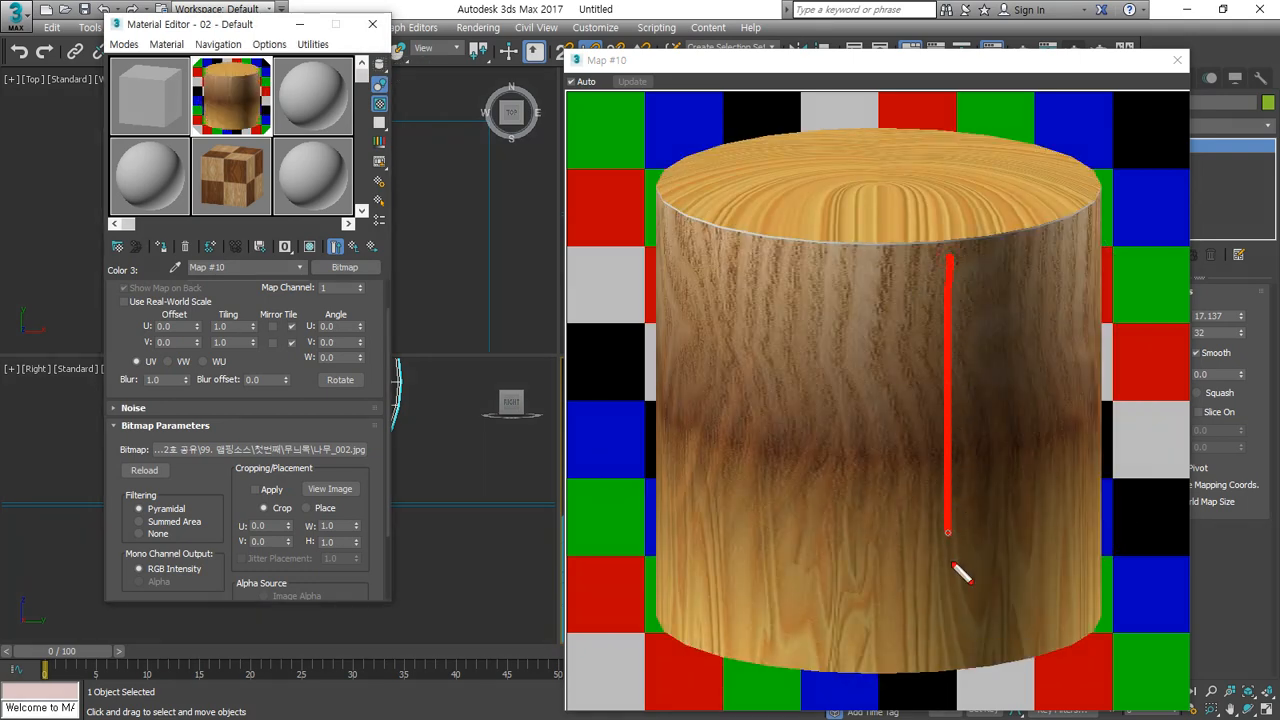
{"action": "key", "text": "Escape"}
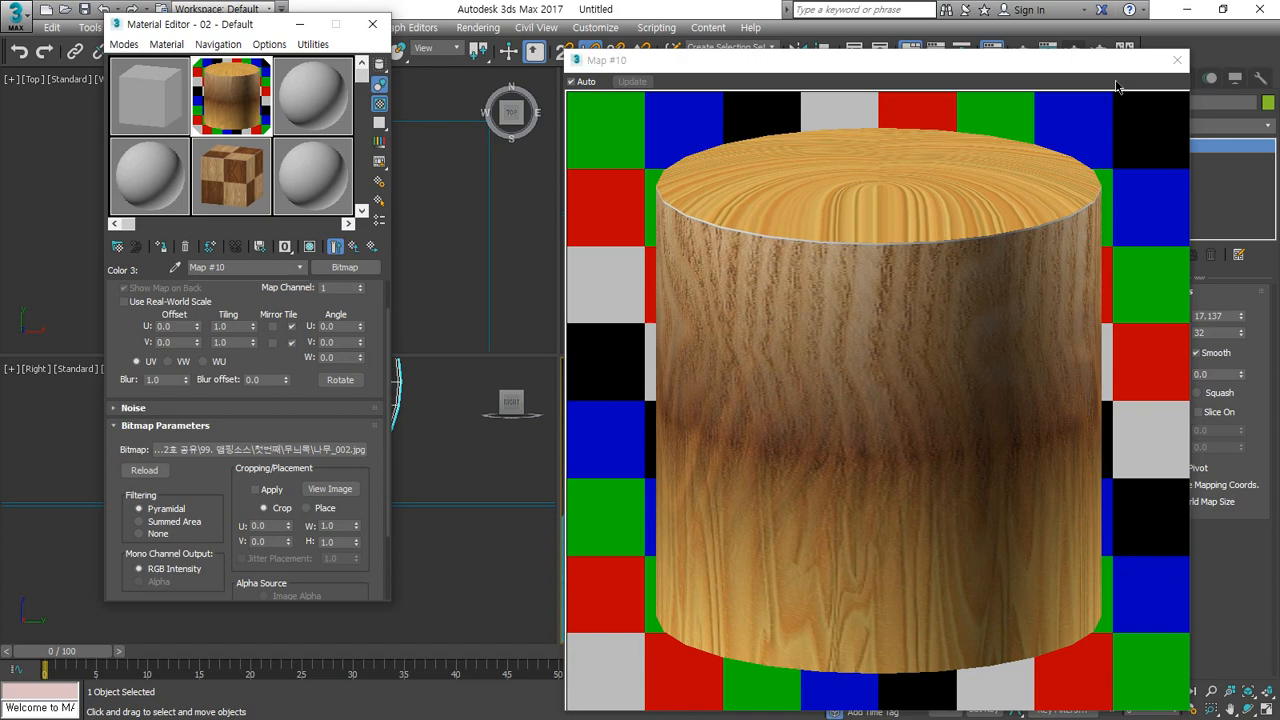
{"action": "left_click", "coordinate": [1172, 62]}
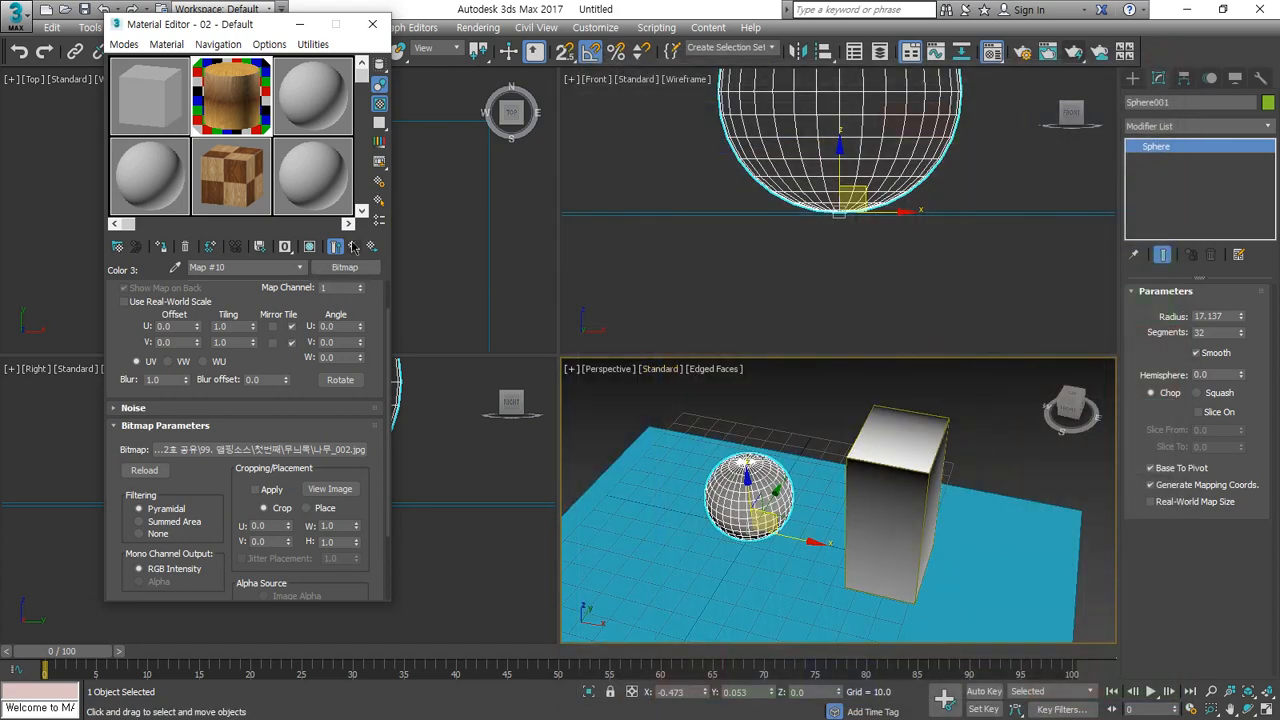
Step: Enable viewport display of the Gradient map and return to the top level of the material
{"action": "left_click", "coordinate": [354, 248]}
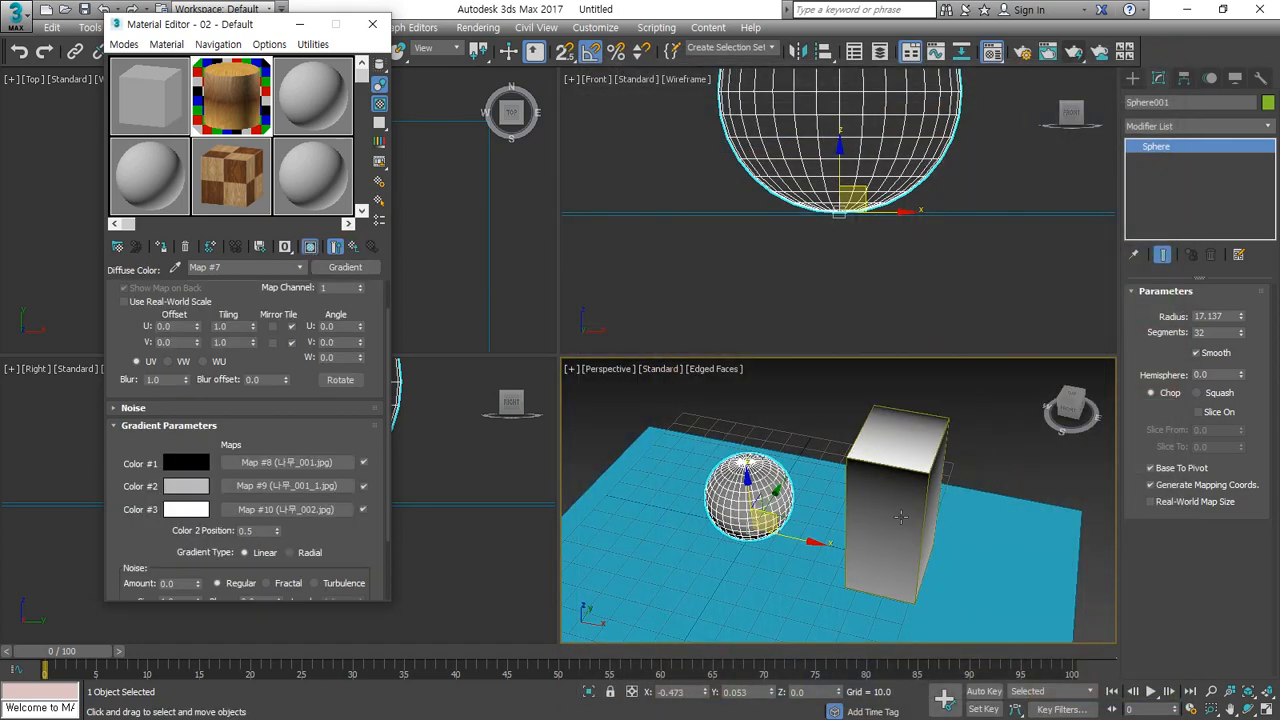
{"action": "middle_click_drag", "start_coordinate": [807, 522], "coordinate": [816, 511], "text": "alt"}
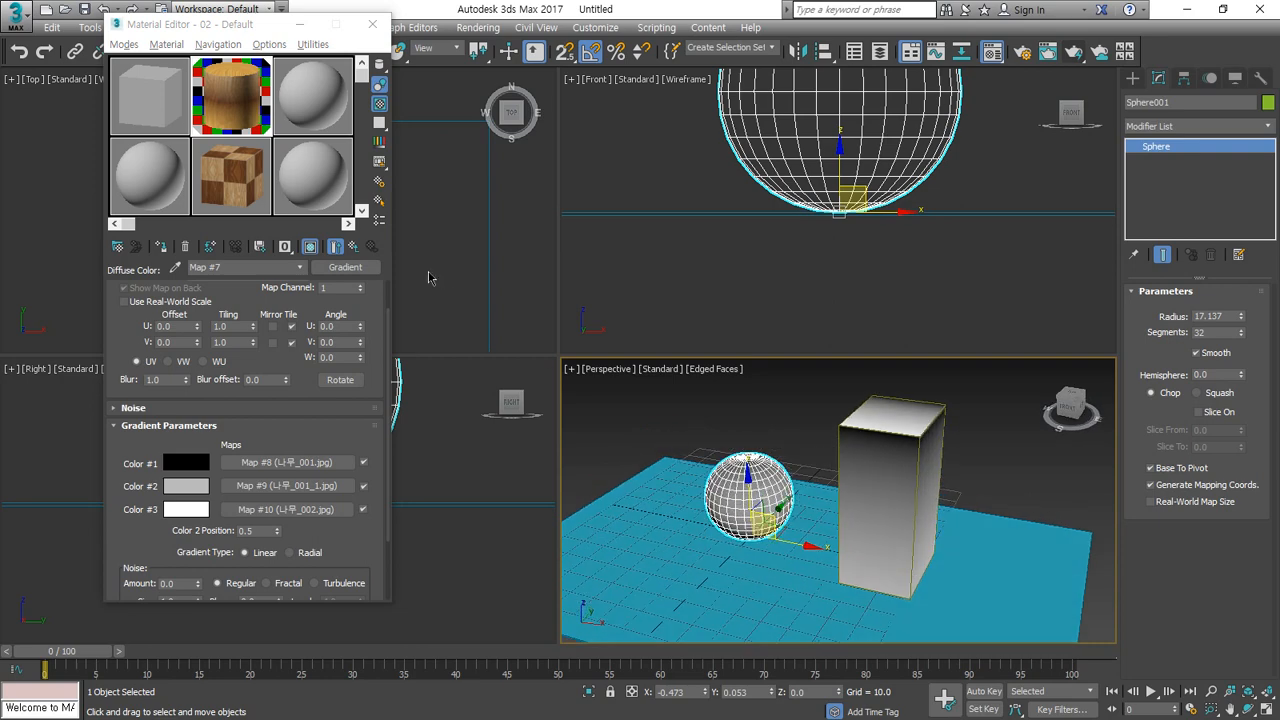
{"action": "left_click", "coordinate": [352, 249]}
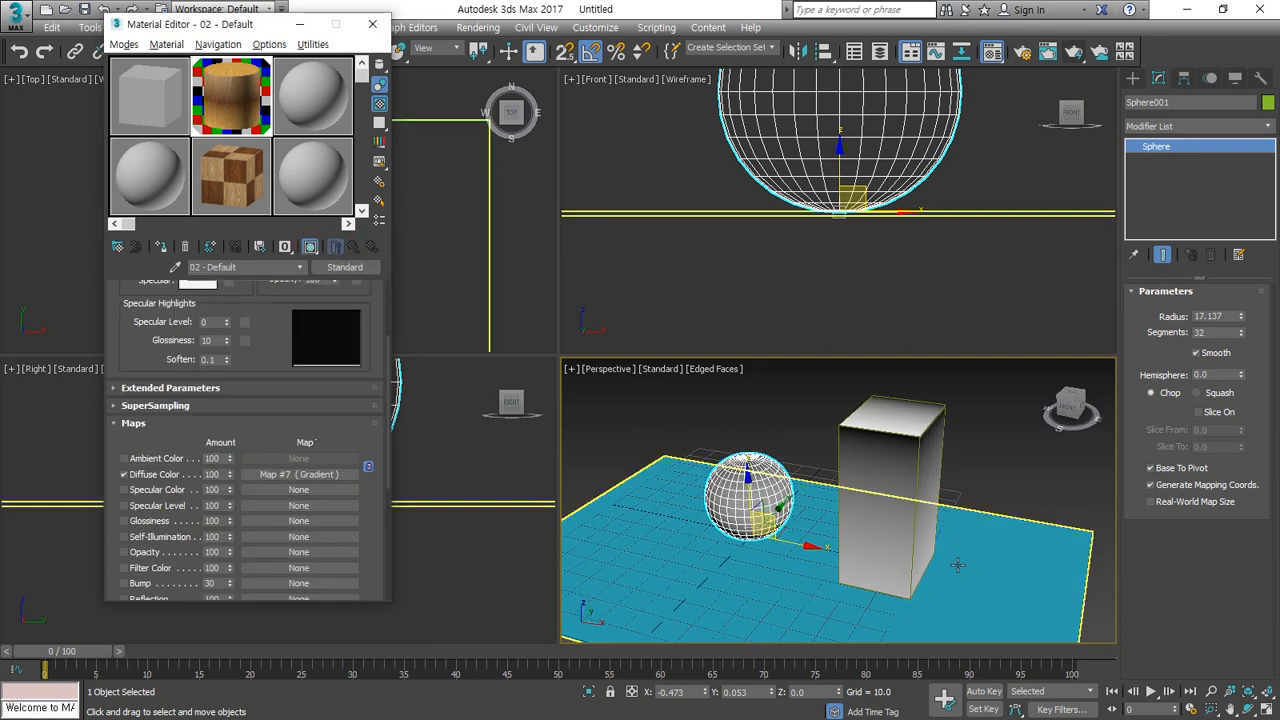
Step: Render the Perspective view closer to the box and examine how the wood textures blend at enlarged scale
{"action": "scroll", "coordinate": [957, 564], "scroll_direction": "up", "scroll_amount": 3}
{"action": "middle_click_drag", "start_coordinate": [896, 508], "coordinate": [910, 556]}
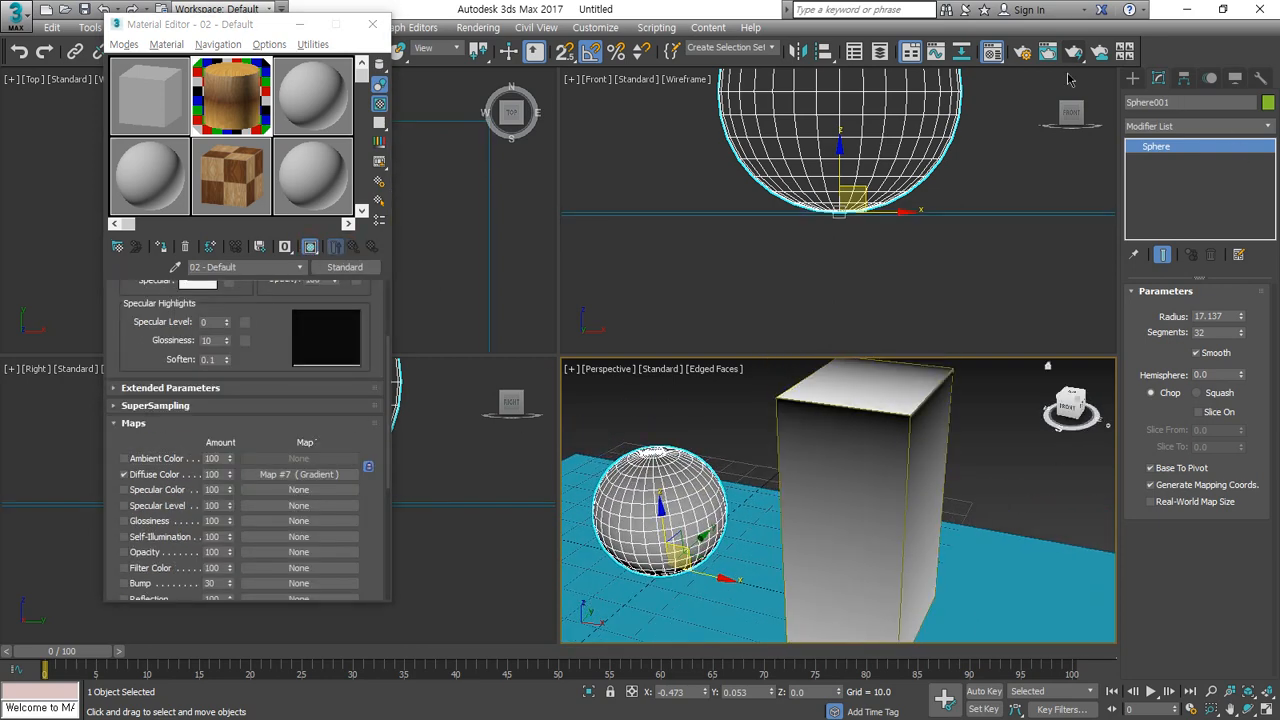
{"action": "left_click", "coordinate": [1074, 56]}
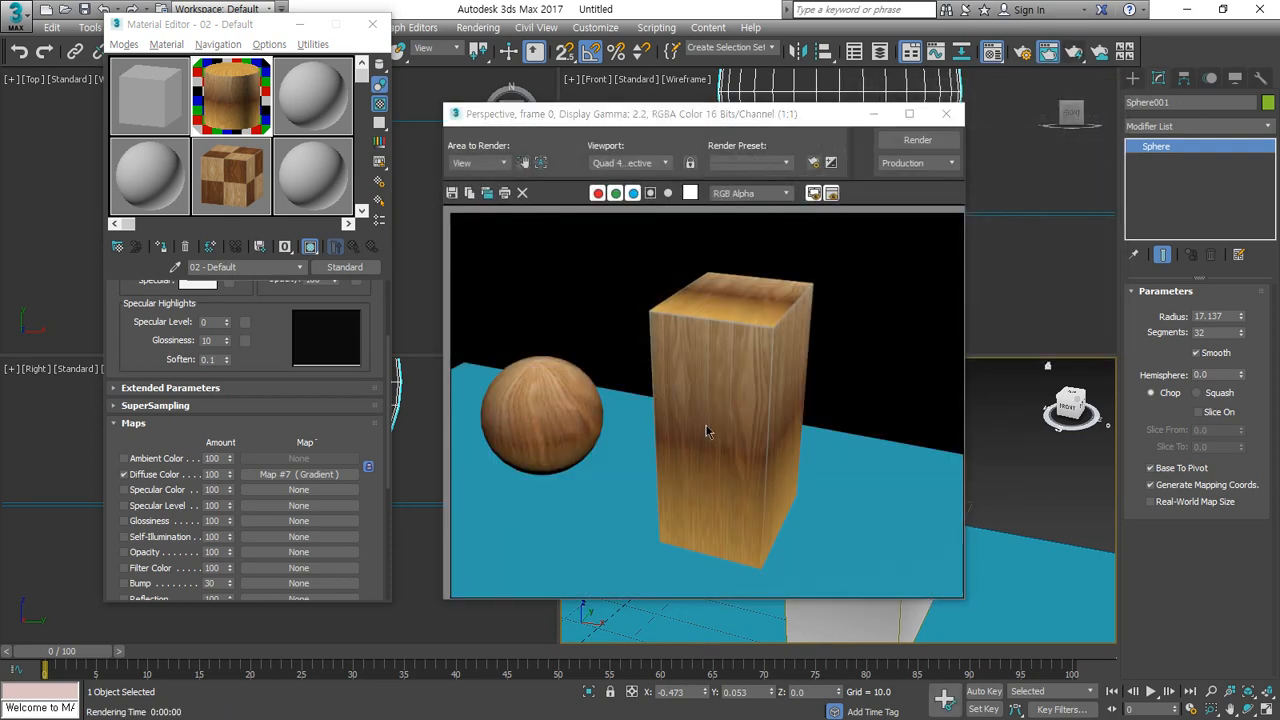
{"action": "middle_click_drag", "start_coordinate": [720, 407], "coordinate": [692, 369]}
{"action": "key", "text": "ctrl+2"}
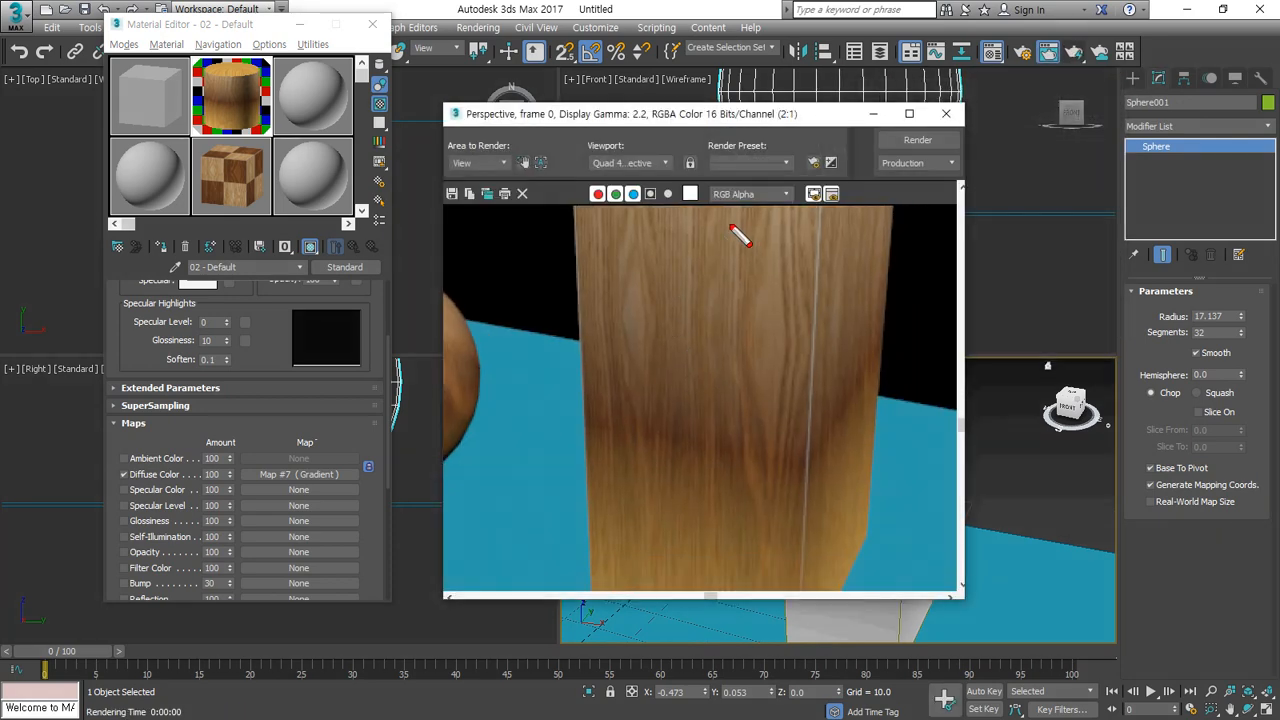
{"action": "left_click_drag", "start_coordinate": [730, 223], "coordinate": [780, 216]}
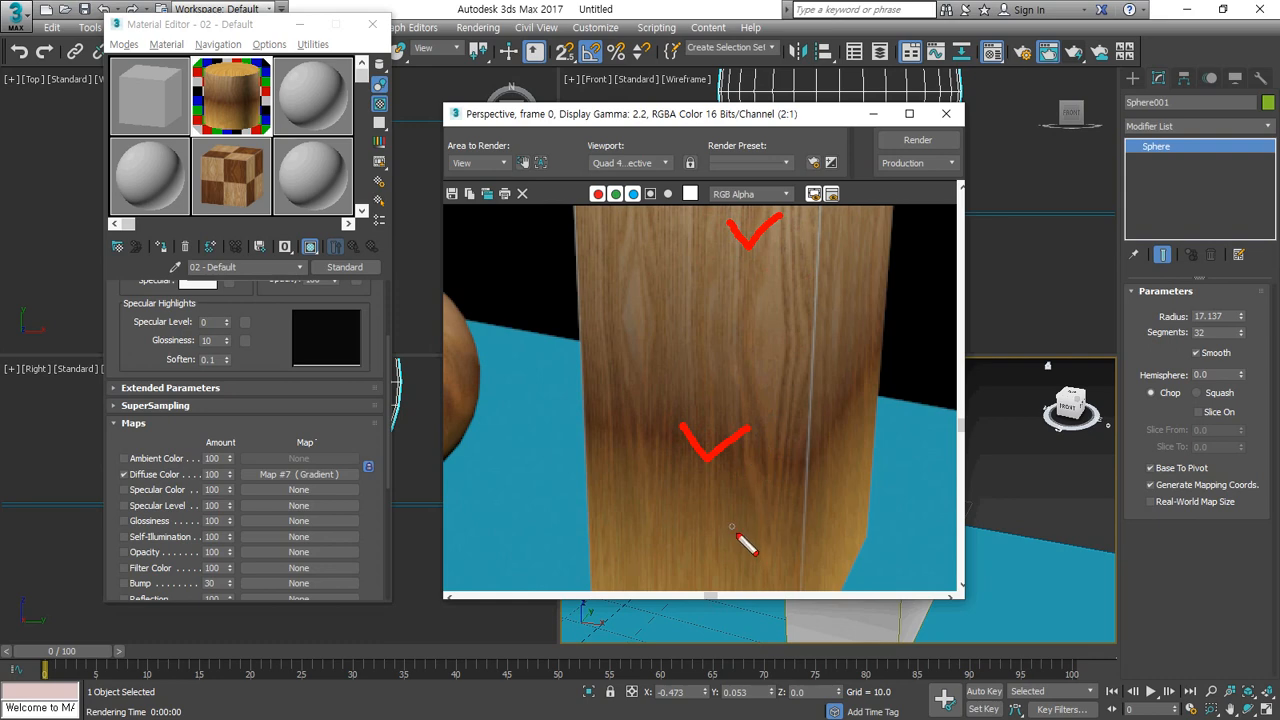
{"action": "left_click_drag", "start_coordinate": [737, 533], "coordinate": [801, 540]}
{"action": "key", "text": "Escape"}
{"action": "scroll", "coordinate": [768, 325], "scroll_direction": "down", "scroll_amount": 2}
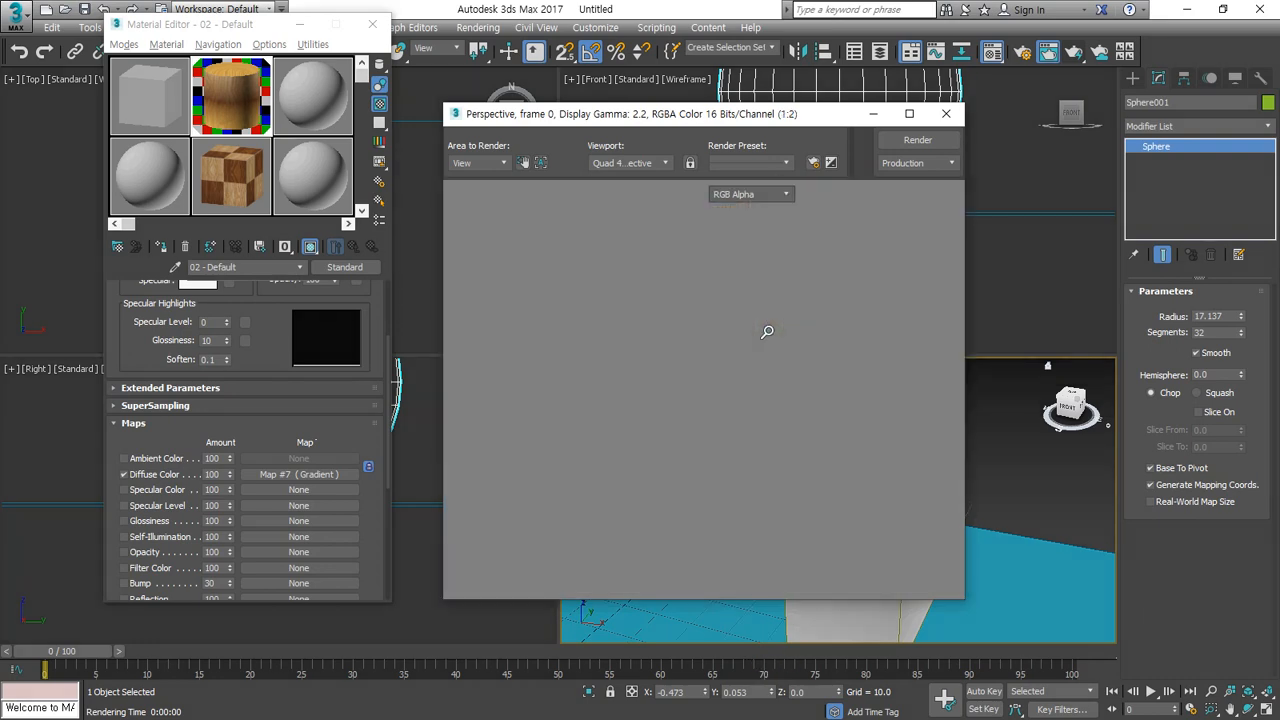
{"action": "scroll", "coordinate": [770, 349], "scroll_direction": "up", "scroll_amount": 1}
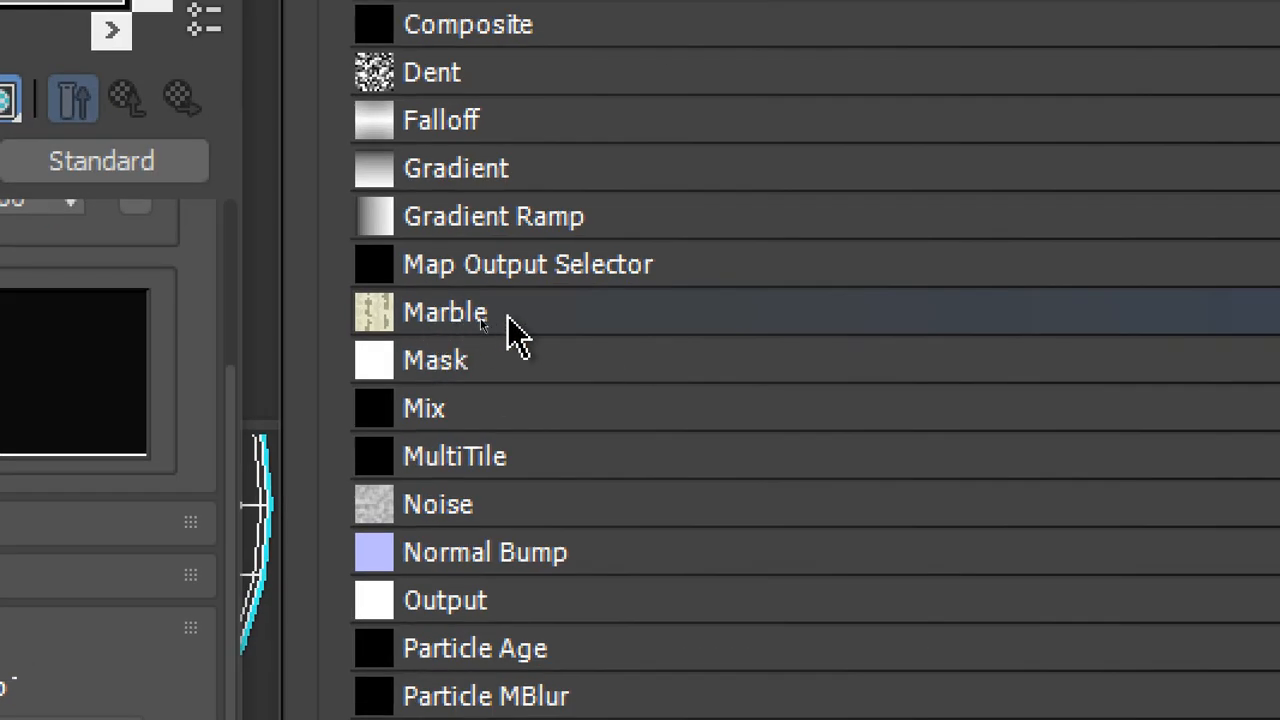
Step: Assign a Marble map to the material's Diffuse Color, show it in the viewport and close the old render
{"action": "left_click", "coordinate": [508, 330]}
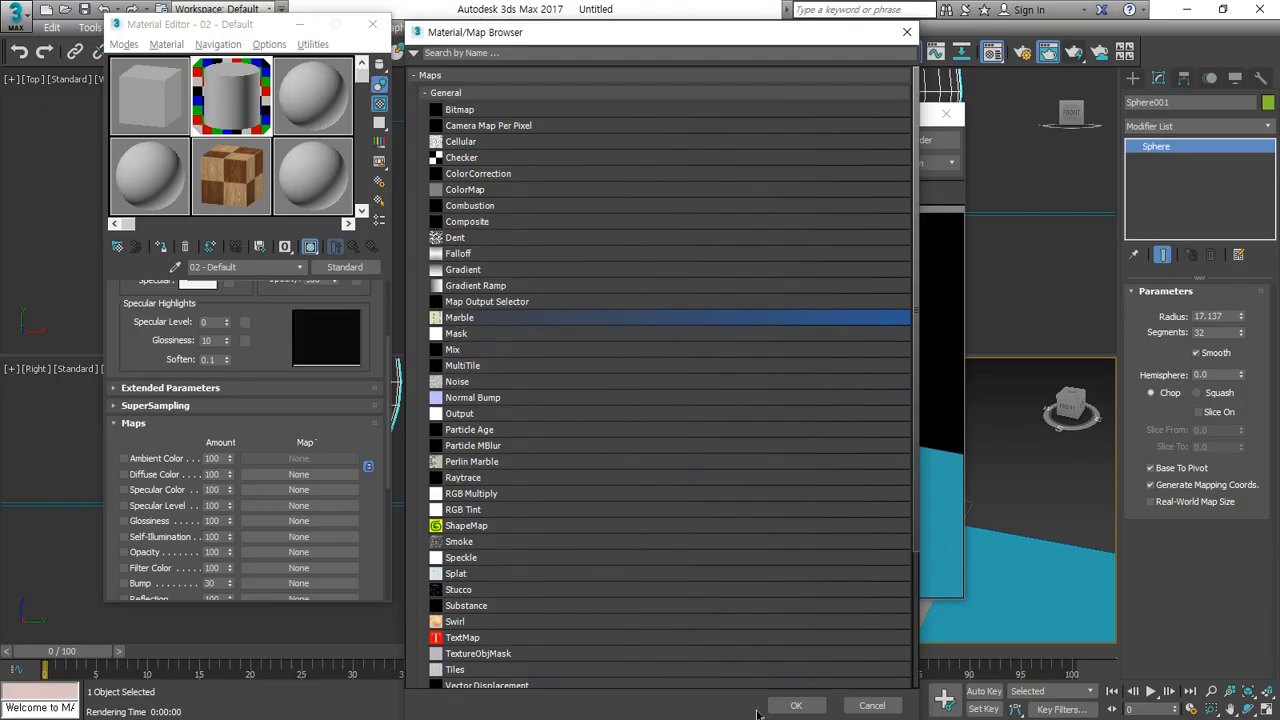
{"action": "left_click", "coordinate": [794, 705]}
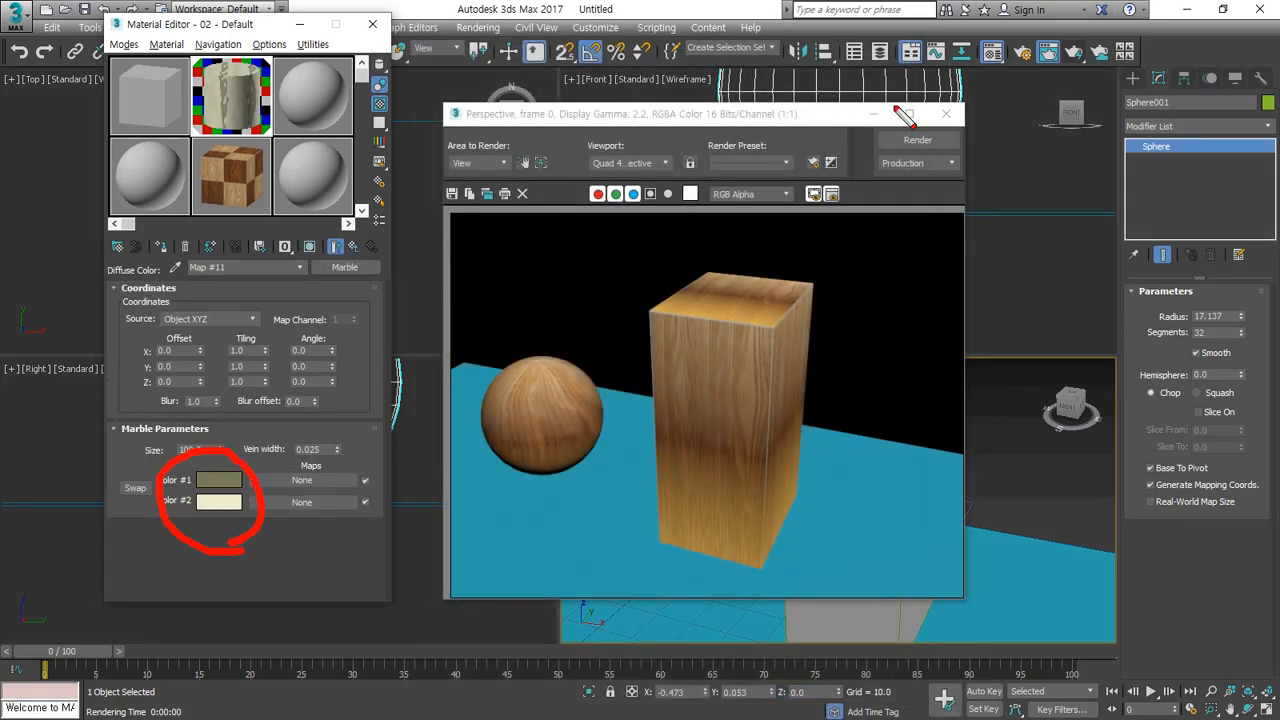
{"action": "left_click", "coordinate": [946, 113]}
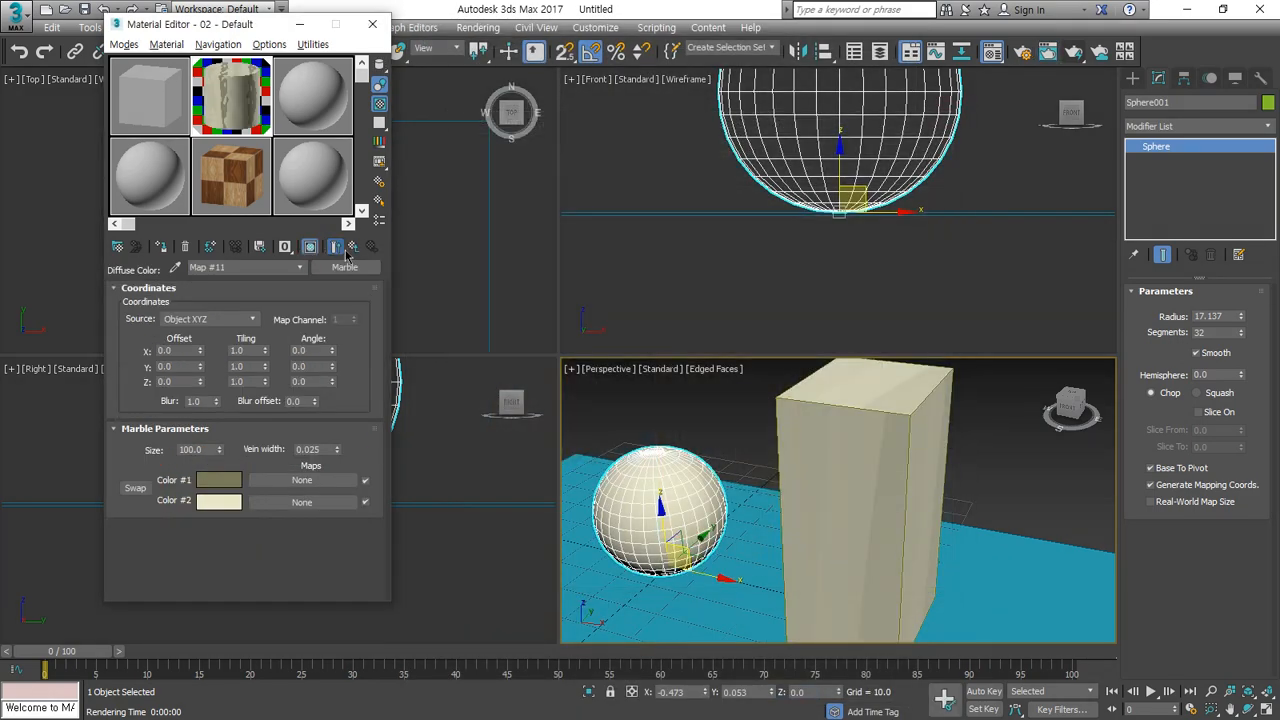
Step: Return to the top level of the material and render the Perspective view to check the default marble pattern
{"action": "left_click", "coordinate": [351, 248]}
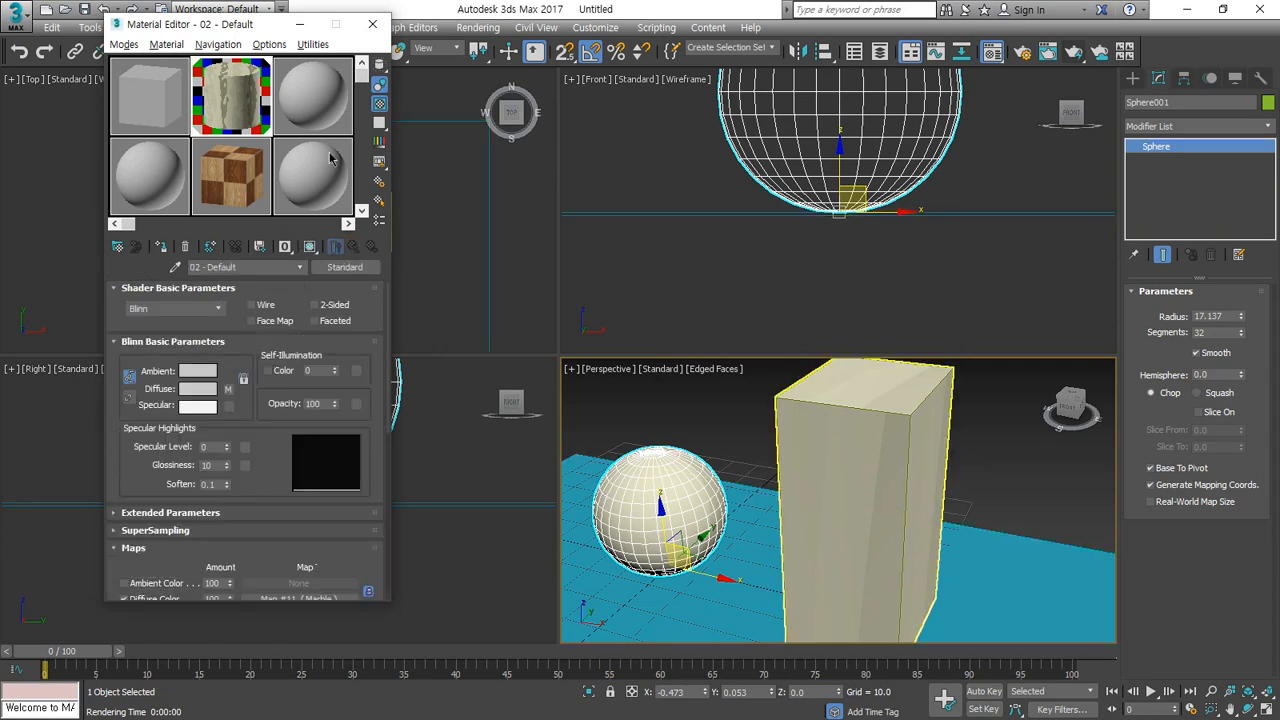
{"action": "left_click", "coordinate": [1072, 52]}
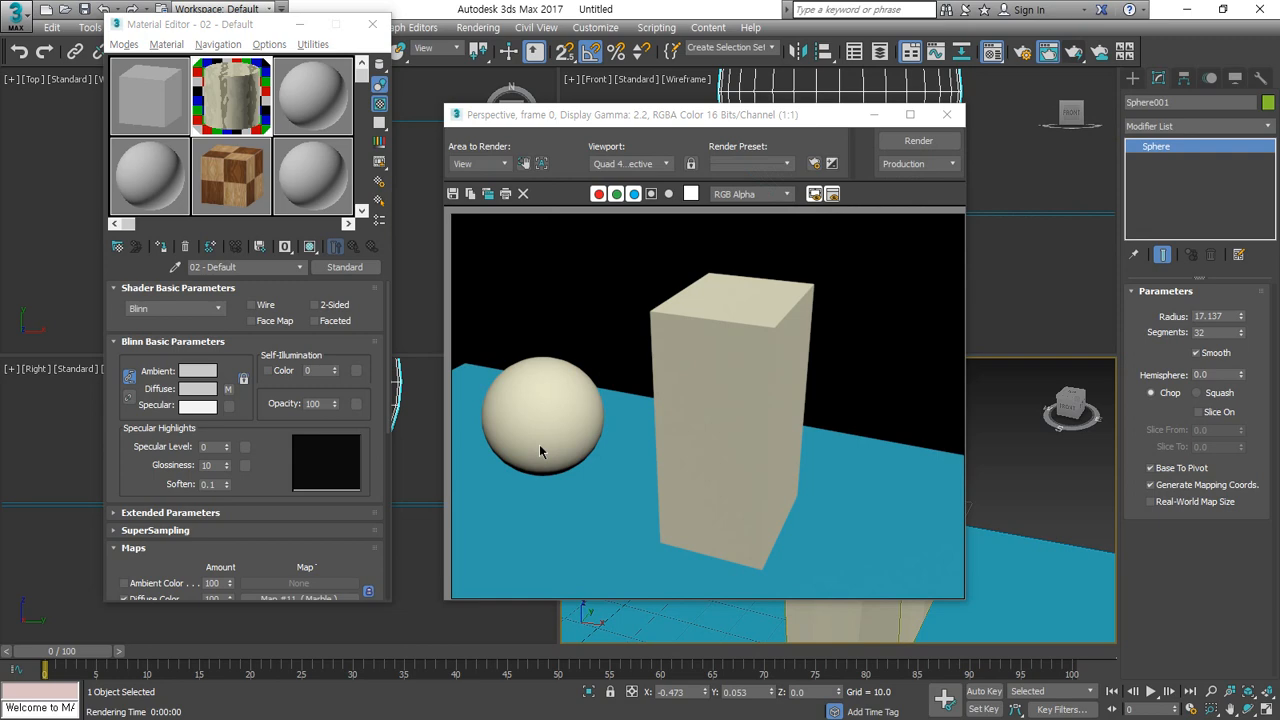
{"action": "left_click", "coordinate": [946, 114]}
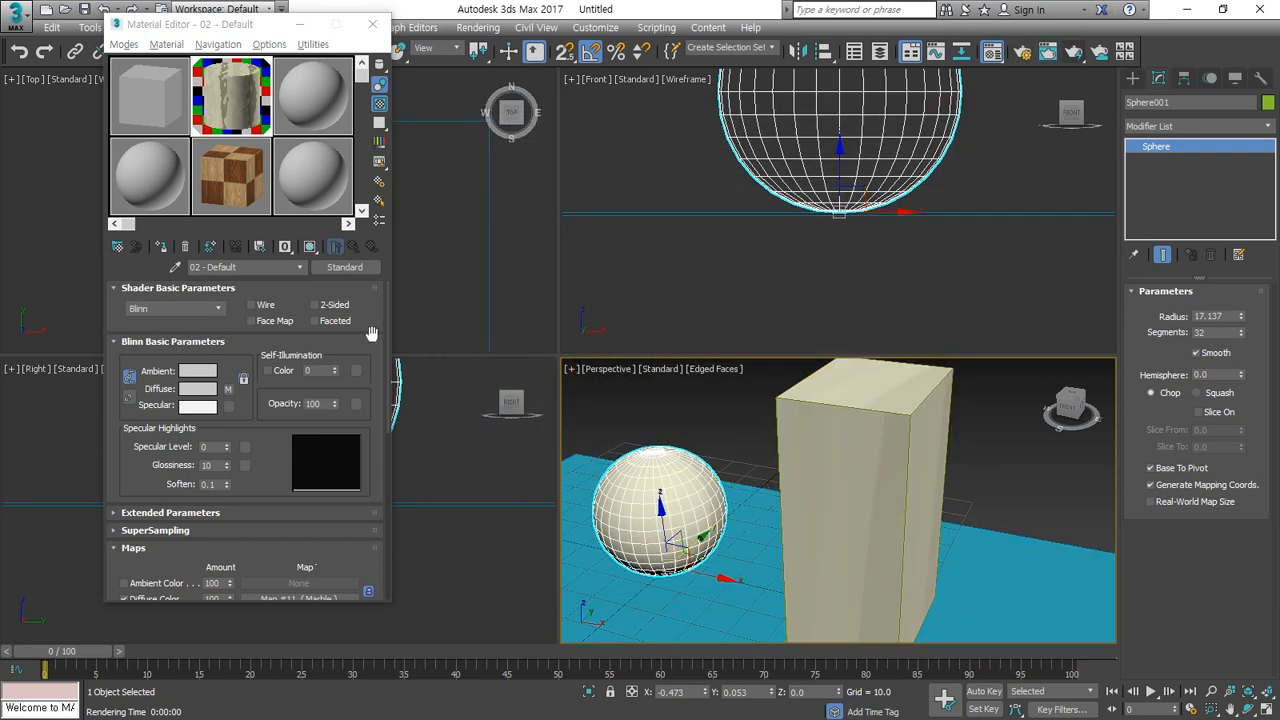
Step: Open the Marble map in Diffuse Color and set its X and Y tiling to 5.0
{"action": "left_click", "coordinate": [232, 105]}
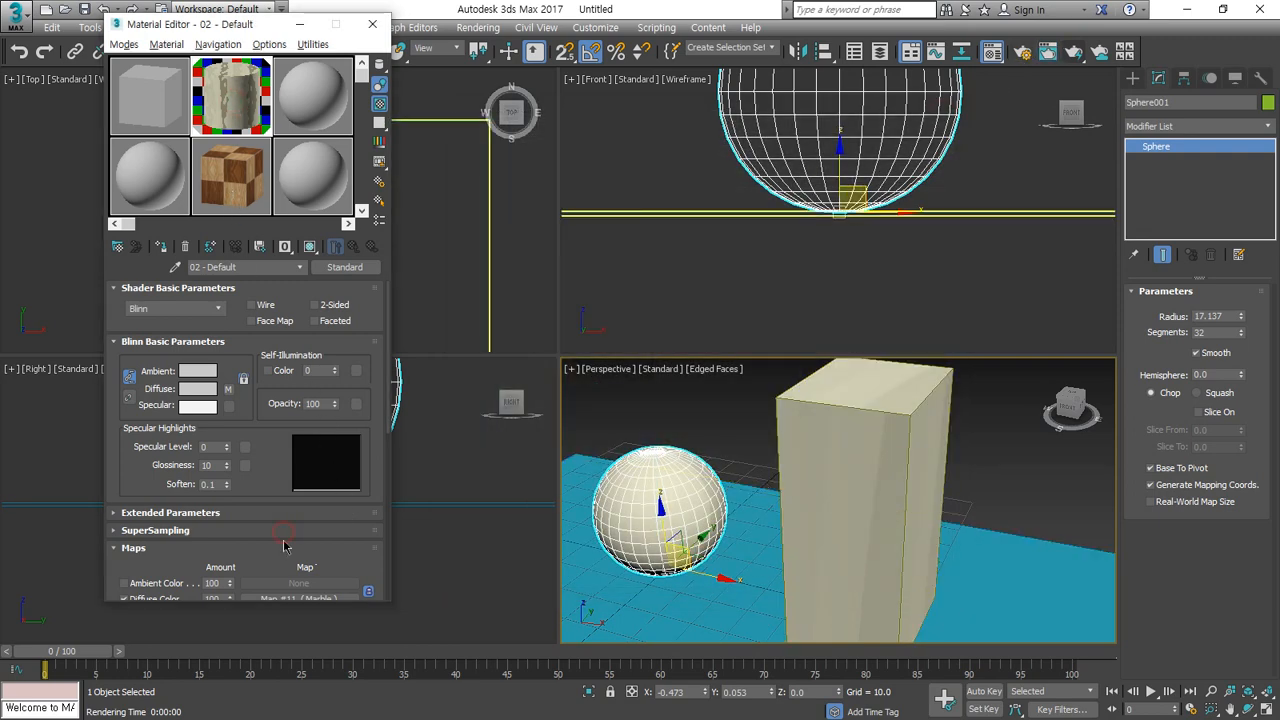
{"action": "left_click_drag", "start_coordinate": [284, 480], "coordinate": [284, 314]}
{"action": "left_click", "coordinate": [289, 428]}
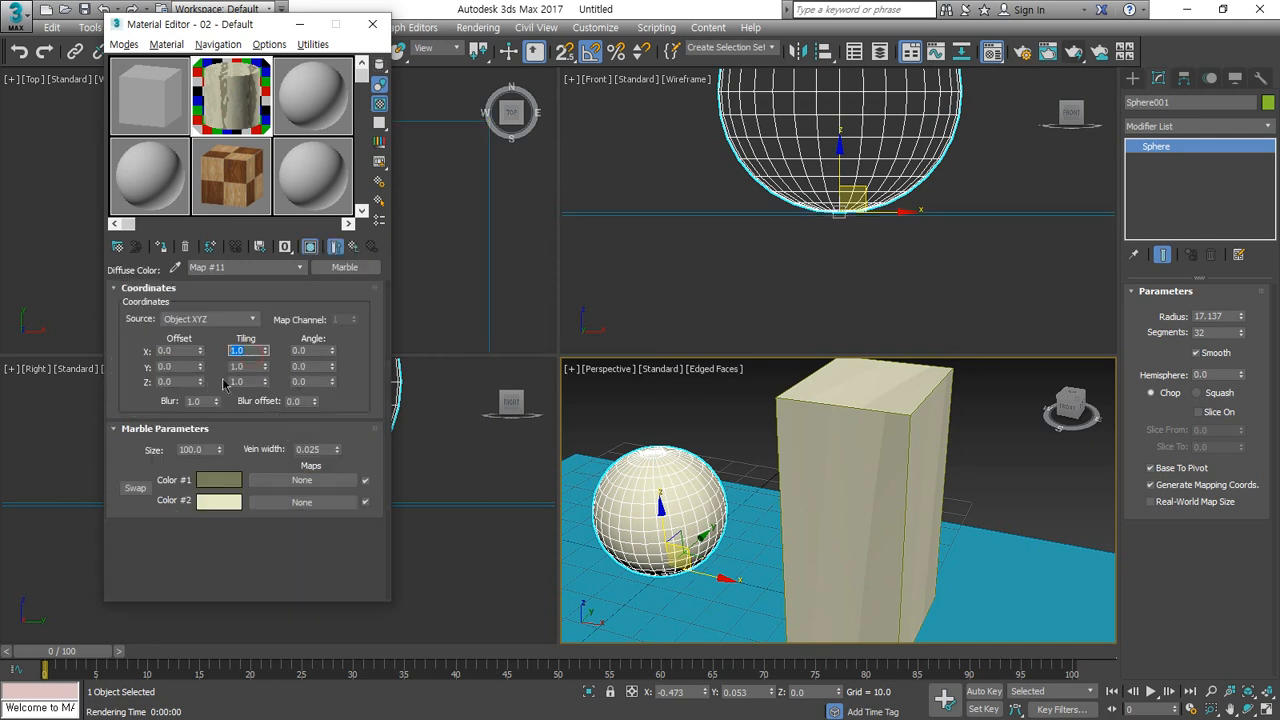
{"action": "left_click", "coordinate": [249, 367]}
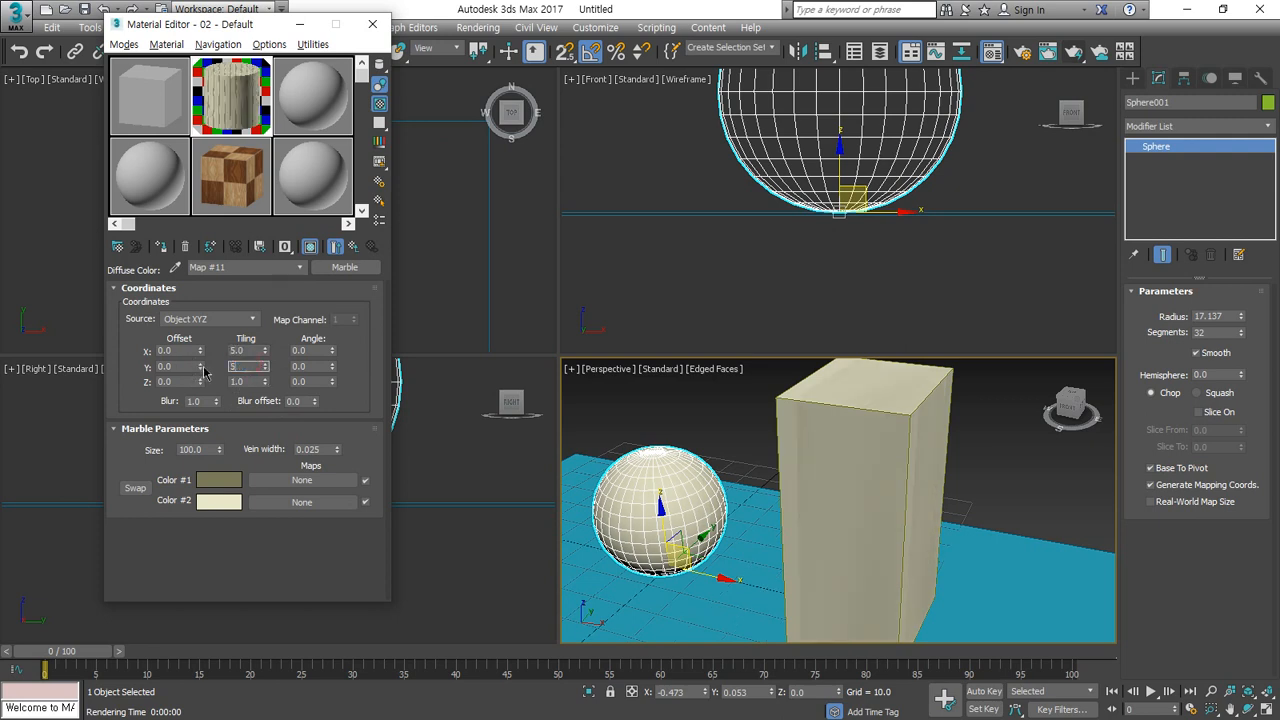
{"action": "key", "text": "Tab"}
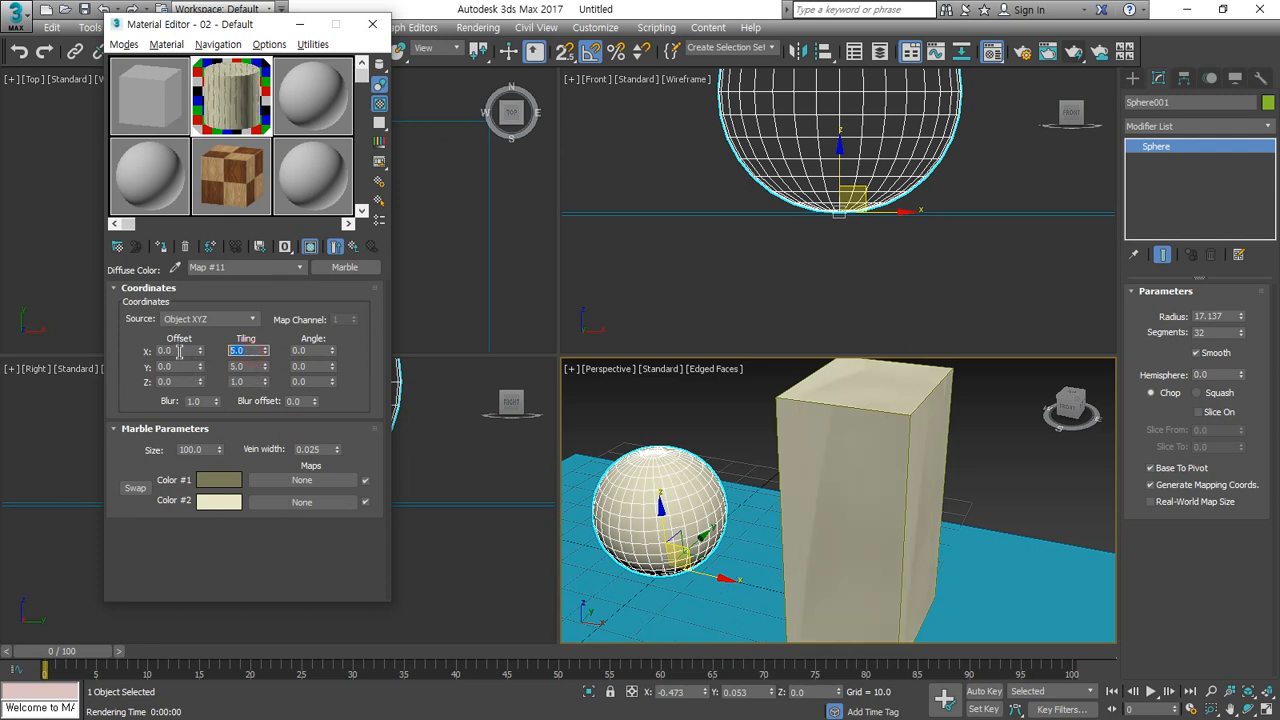
Step: Increase the Marble map's X and Y tiling to 10.0
{"action": "type", "text": "10"}
{"action": "key", "text": "Return"}
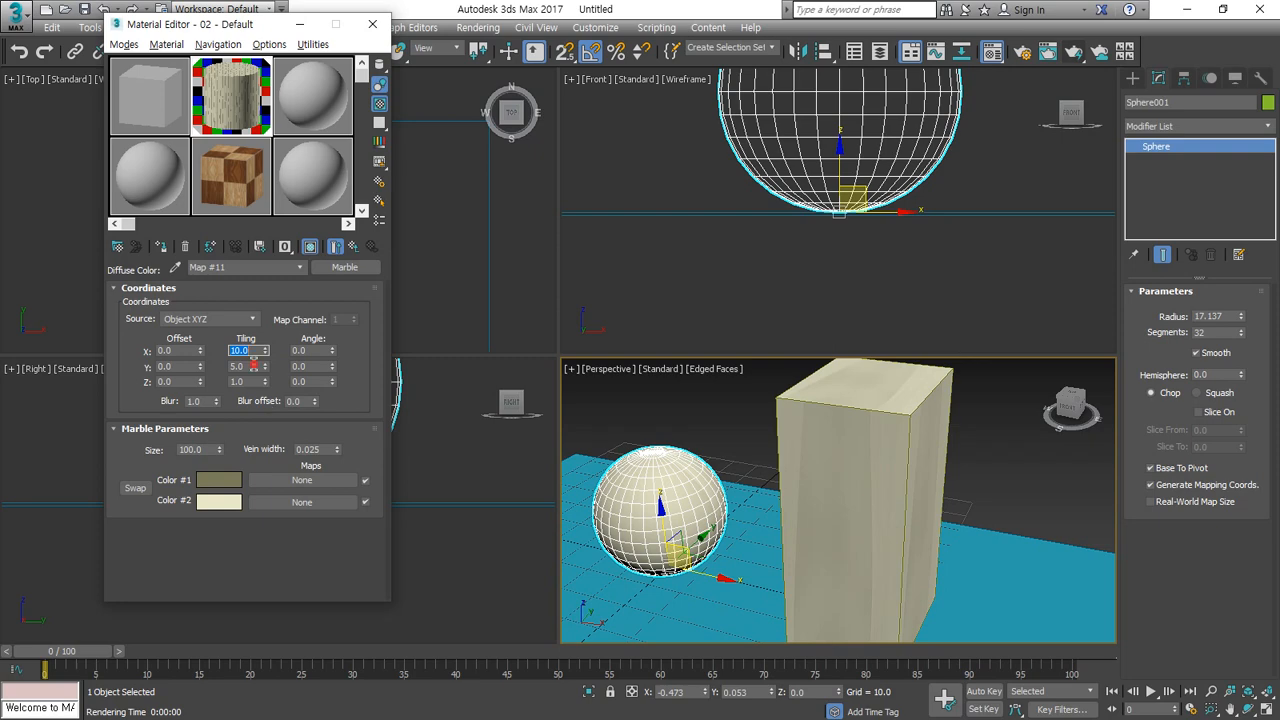
{"action": "type", "text": "10"}
{"action": "key", "text": "Return"}
Step: Render a close-up of the sphere and box to check the denser marble tiling
{"action": "scroll", "coordinate": [770, 510], "scroll_direction": "up", "scroll_amount": 4}
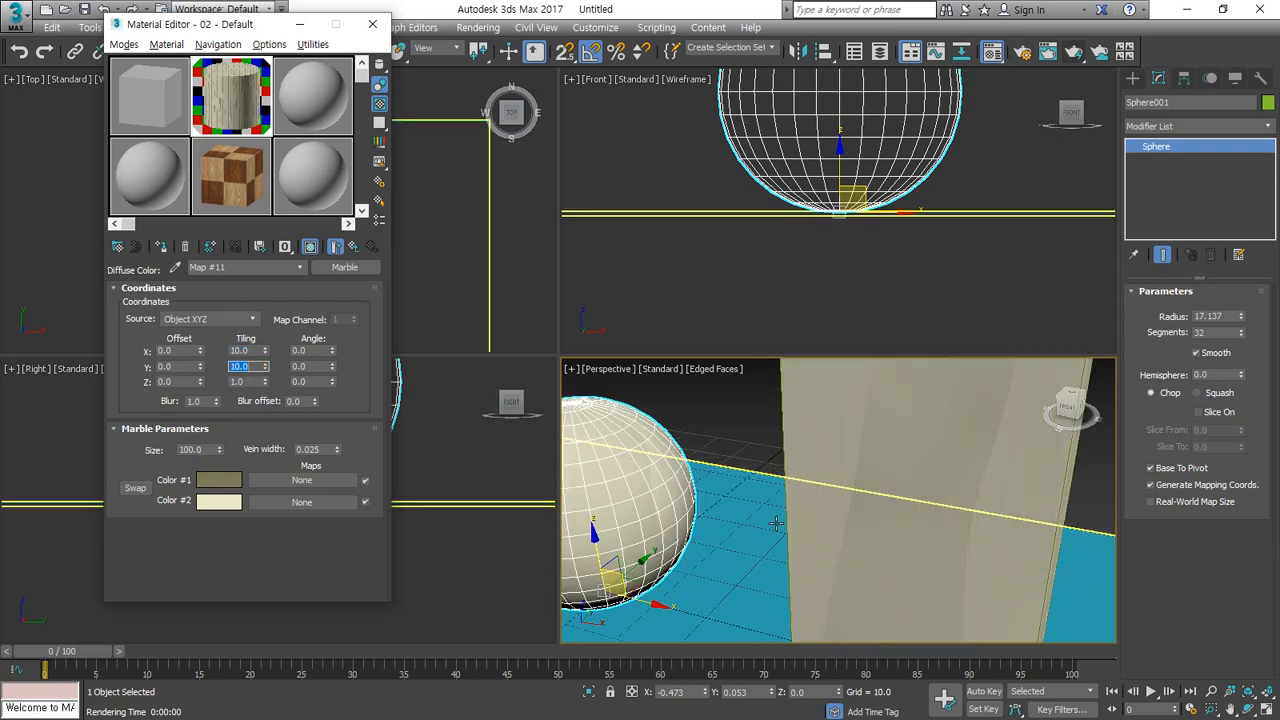
{"action": "left_click", "coordinate": [1074, 51]}
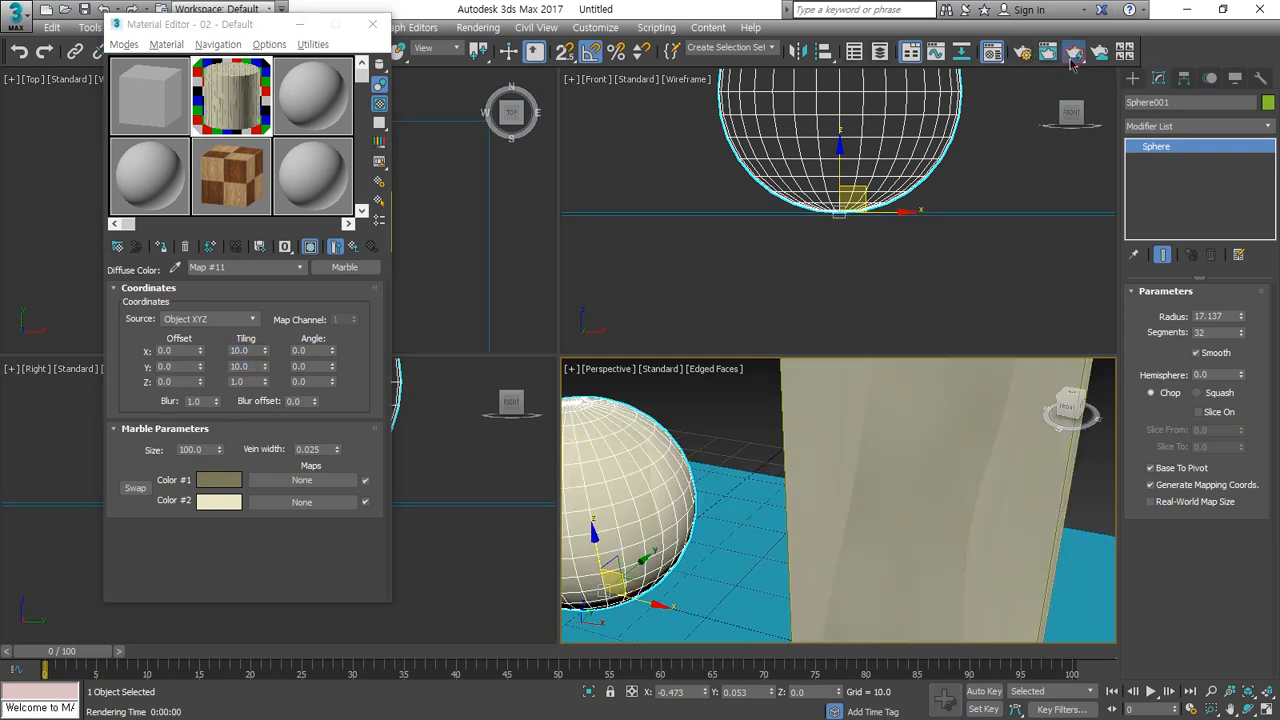
{"action": "scroll", "coordinate": [777, 309], "scroll_direction": "down", "scroll_amount": 1}
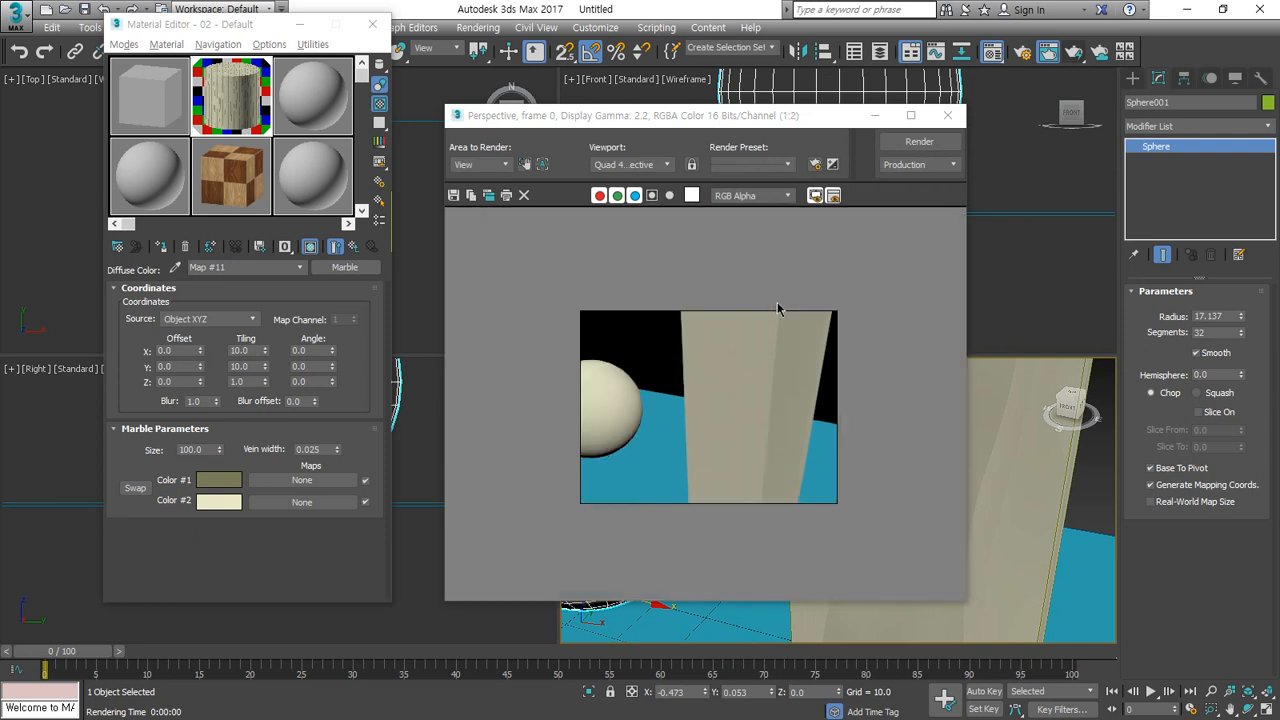
{"action": "left_click", "coordinate": [947, 115]}
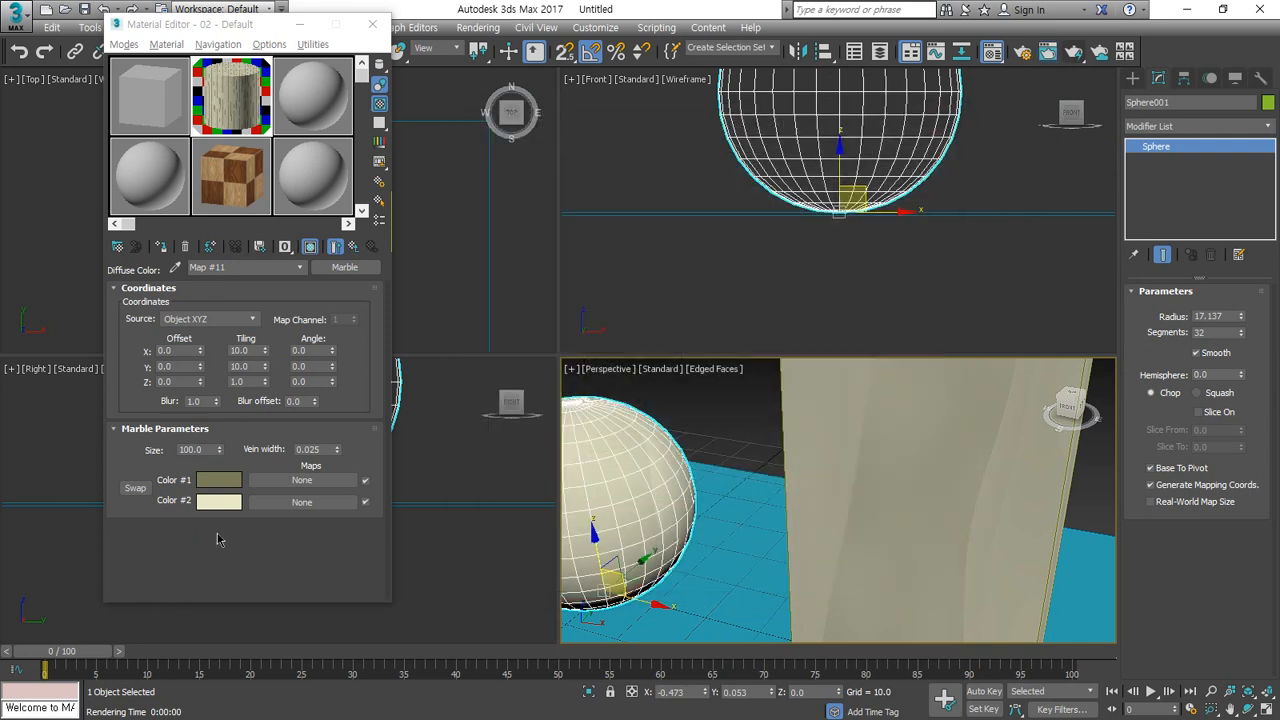
Step: Set Color #1 of the Marble map to dark green with RGB 5, 25, 0
{"action": "left_click", "coordinate": [220, 482]}
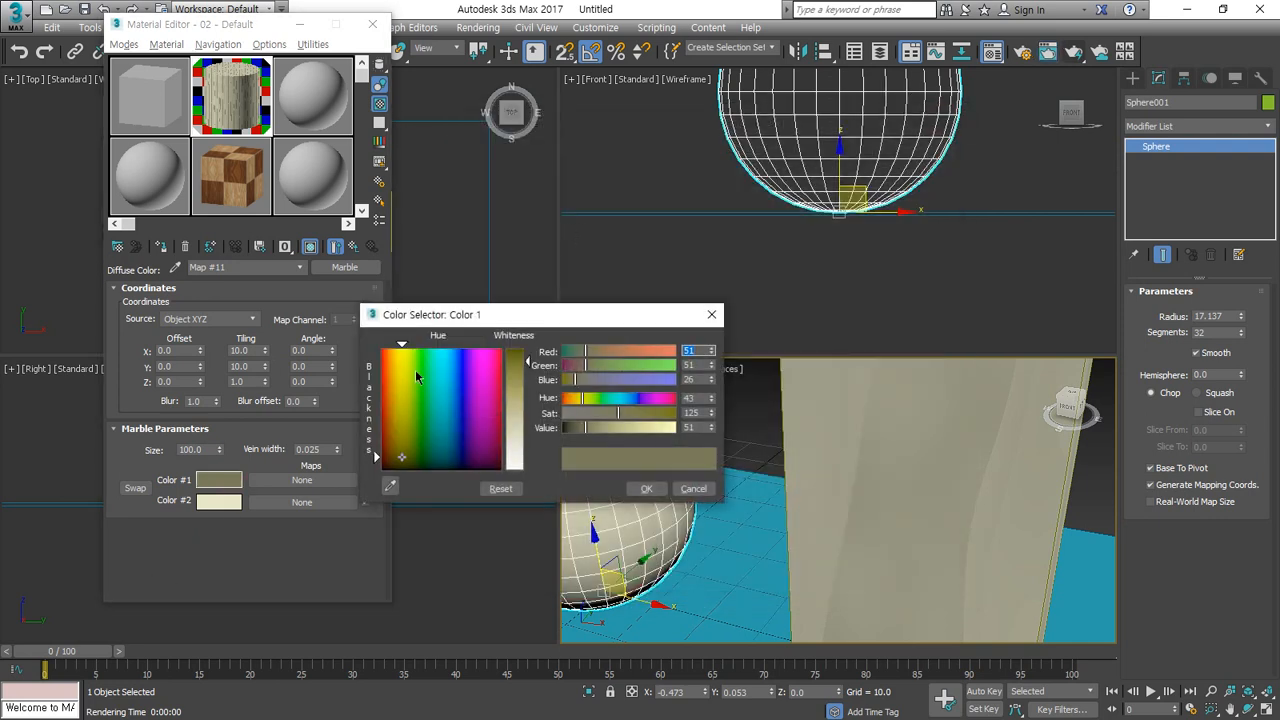
{"action": "left_click_drag", "start_coordinate": [417, 437], "coordinate": [417, 453]}
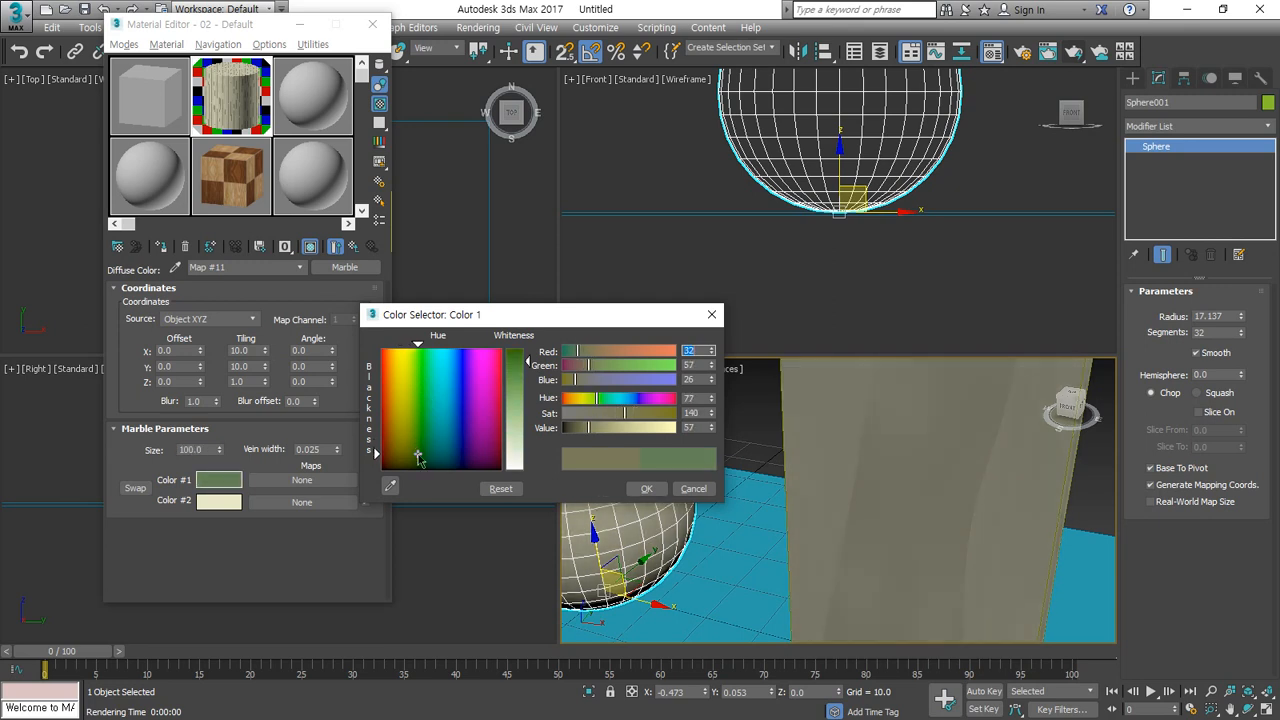
{"action": "left_click_drag", "start_coordinate": [505, 364], "coordinate": [512, 349]}
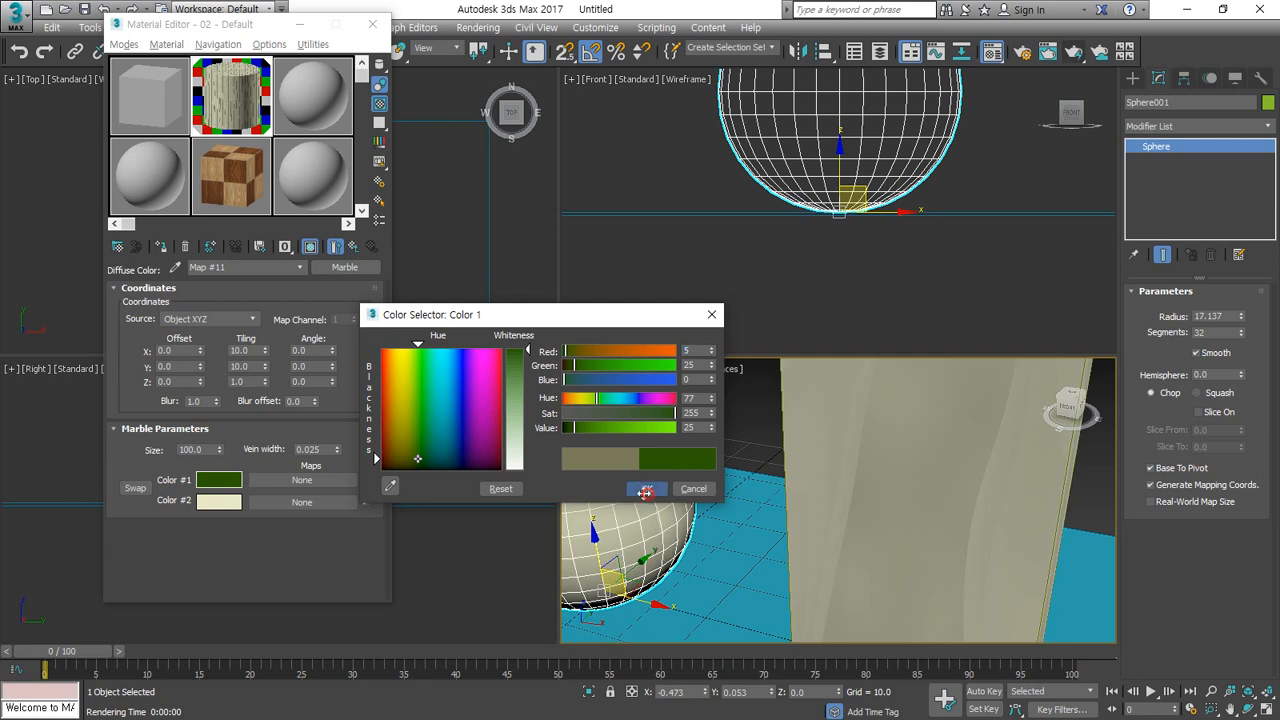
{"action": "left_click", "coordinate": [646, 488]}
Step: Change Color #2 of the Marble map to a muted light green with reduced value
{"action": "left_click", "coordinate": [228, 505]}
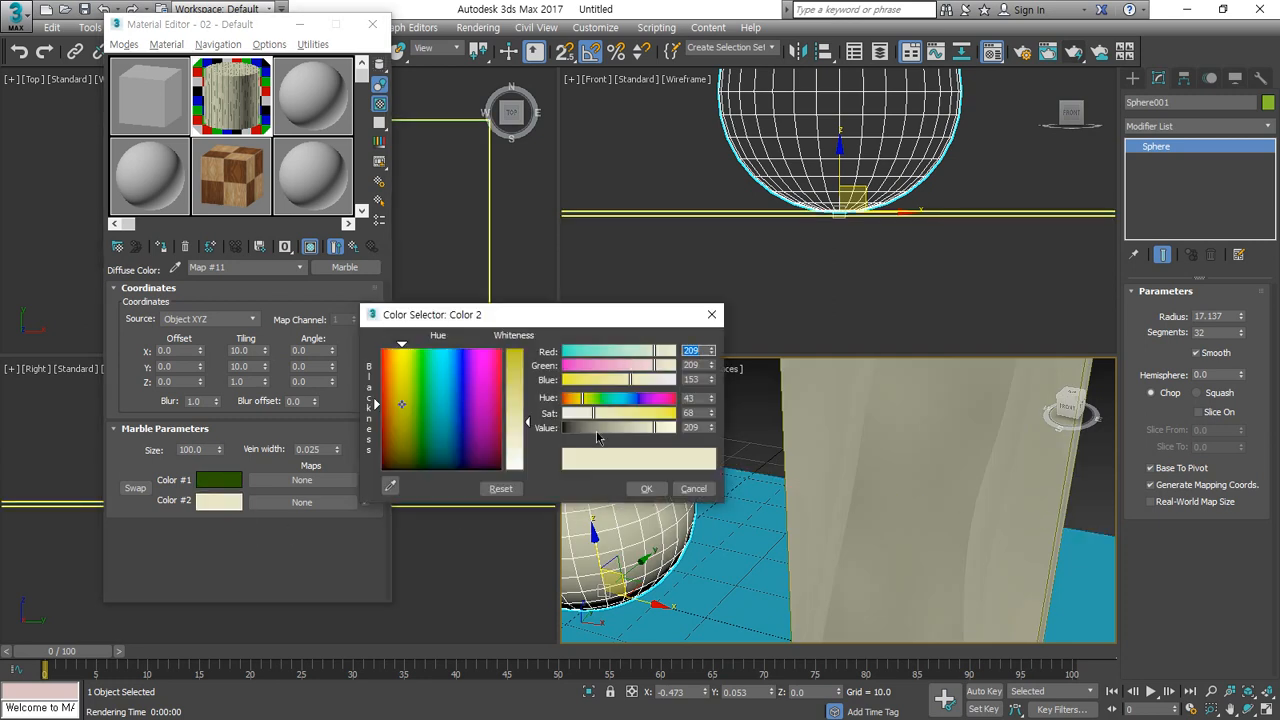
{"action": "left_click_drag", "start_coordinate": [420, 367], "coordinate": [424, 350]}
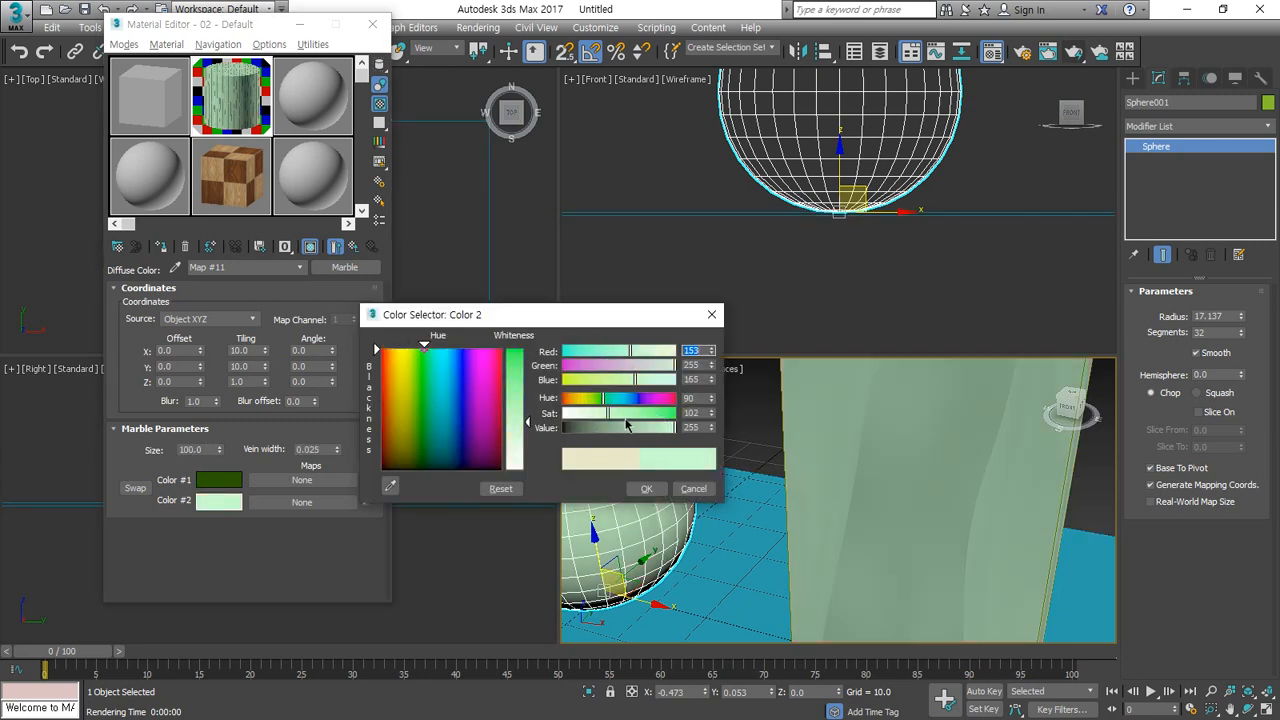
{"action": "left_click", "coordinate": [621, 427]}
{"action": "left_click", "coordinate": [646, 488]}
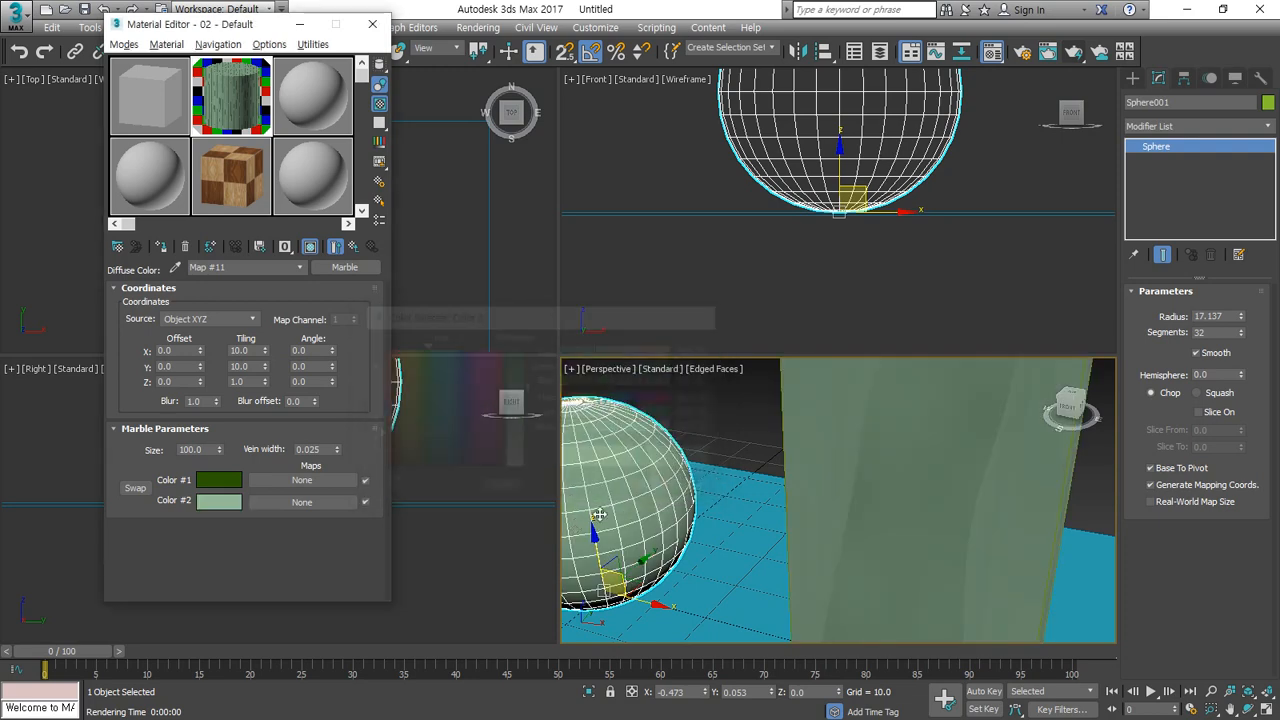
Step: Render the green marble on the sphere and box, and review both whole objects in the Perspective view
{"action": "left_click", "coordinate": [1075, 52]}
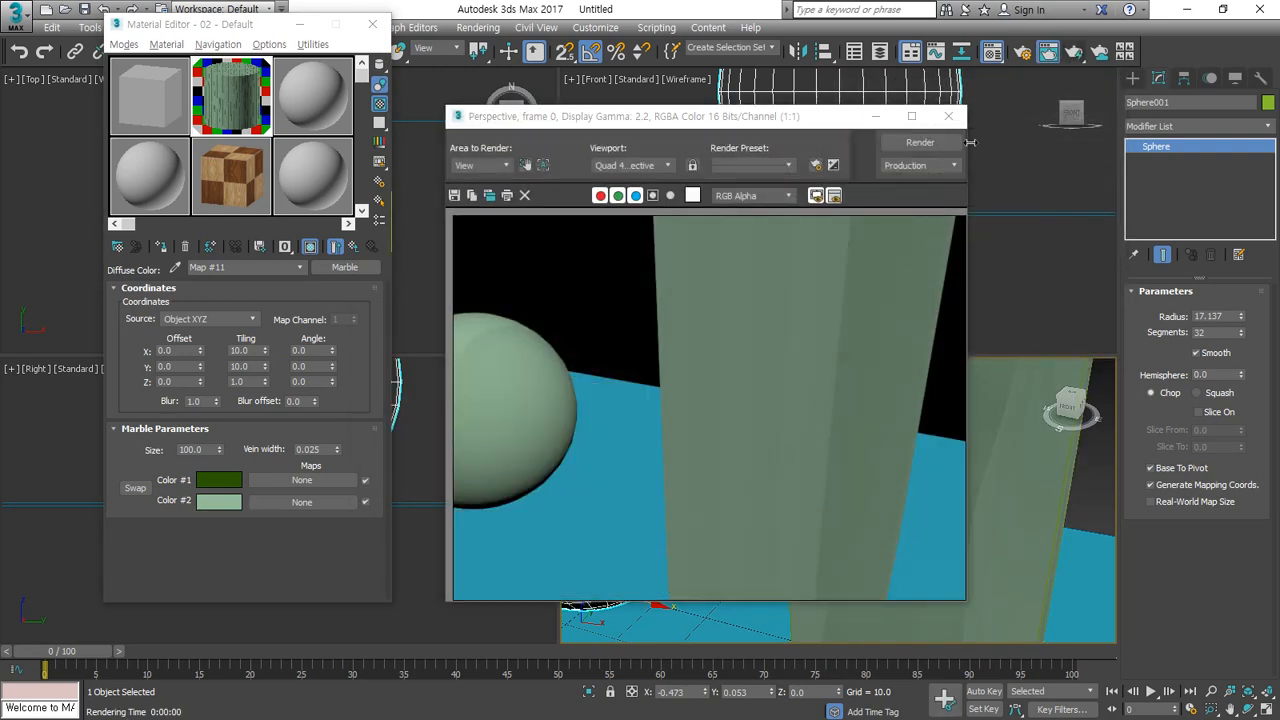
{"action": "left_click", "coordinate": [948, 116]}
{"action": "scroll", "coordinate": [802, 451], "scroll_direction": "down", "scroll_amount": 5}
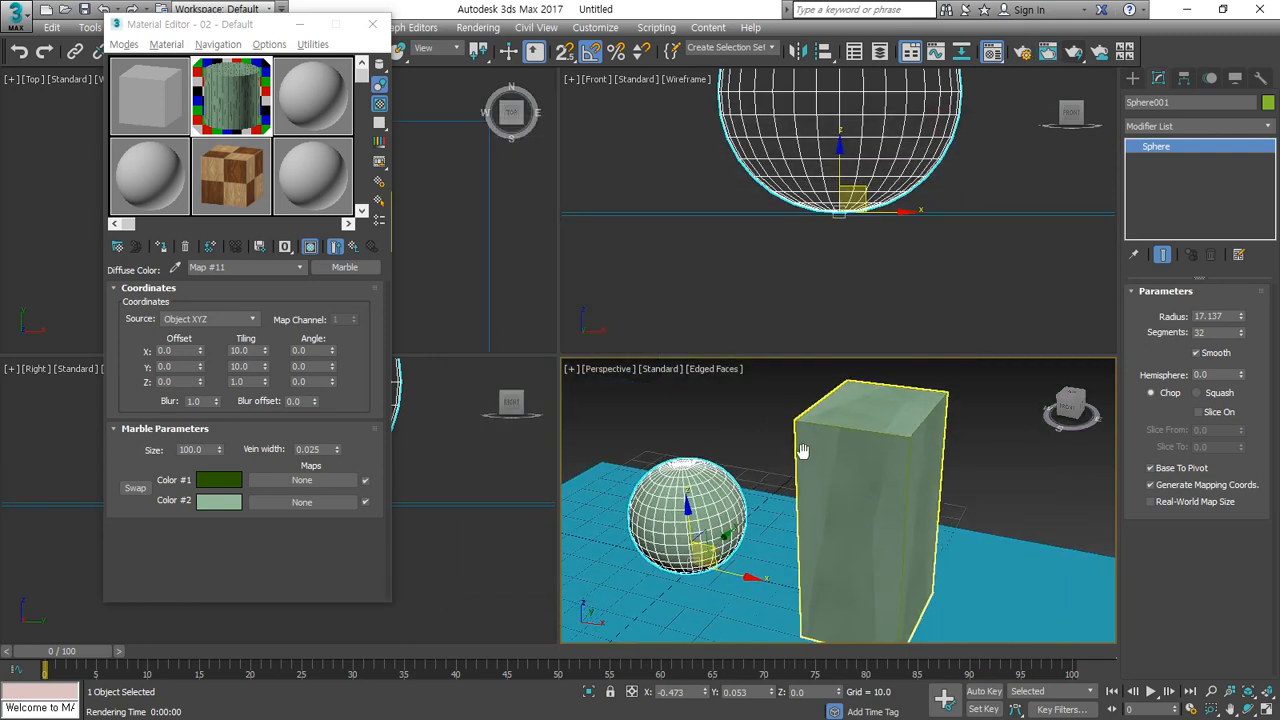
{"action": "middle_click_drag", "start_coordinate": [803, 451], "coordinate": [804, 438]}
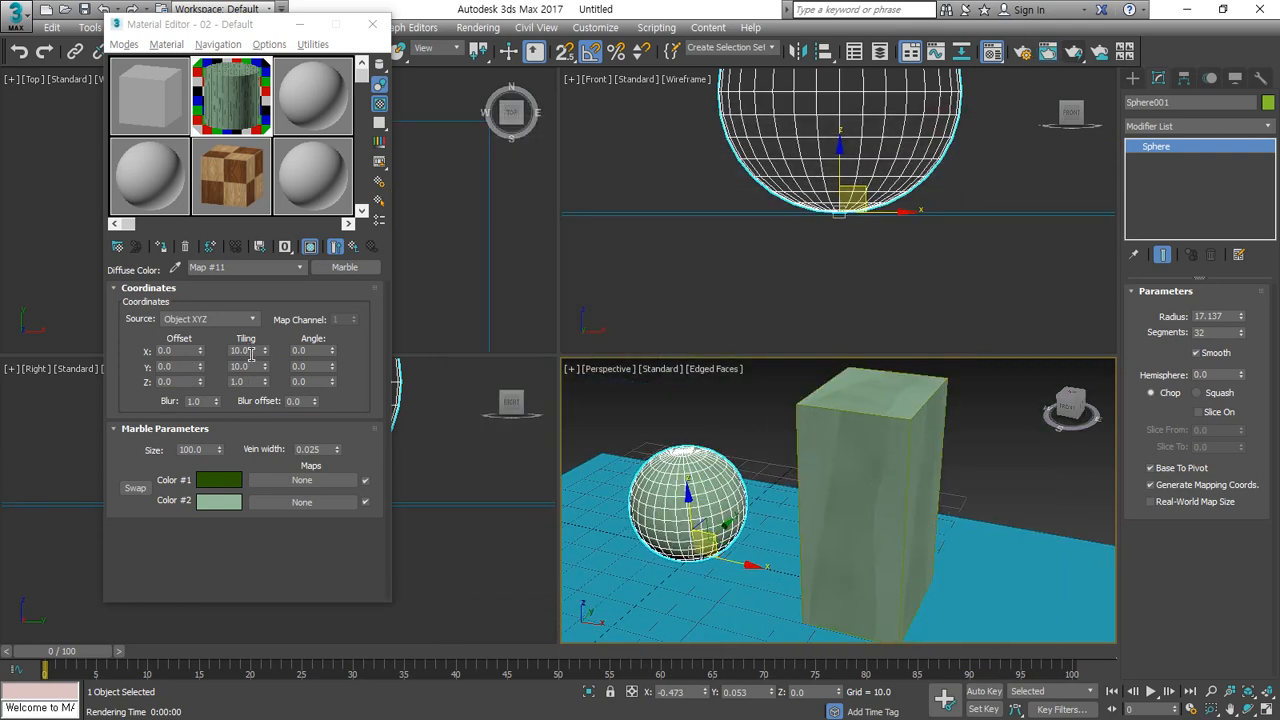
{"action": "left_click", "coordinate": [210, 362]}
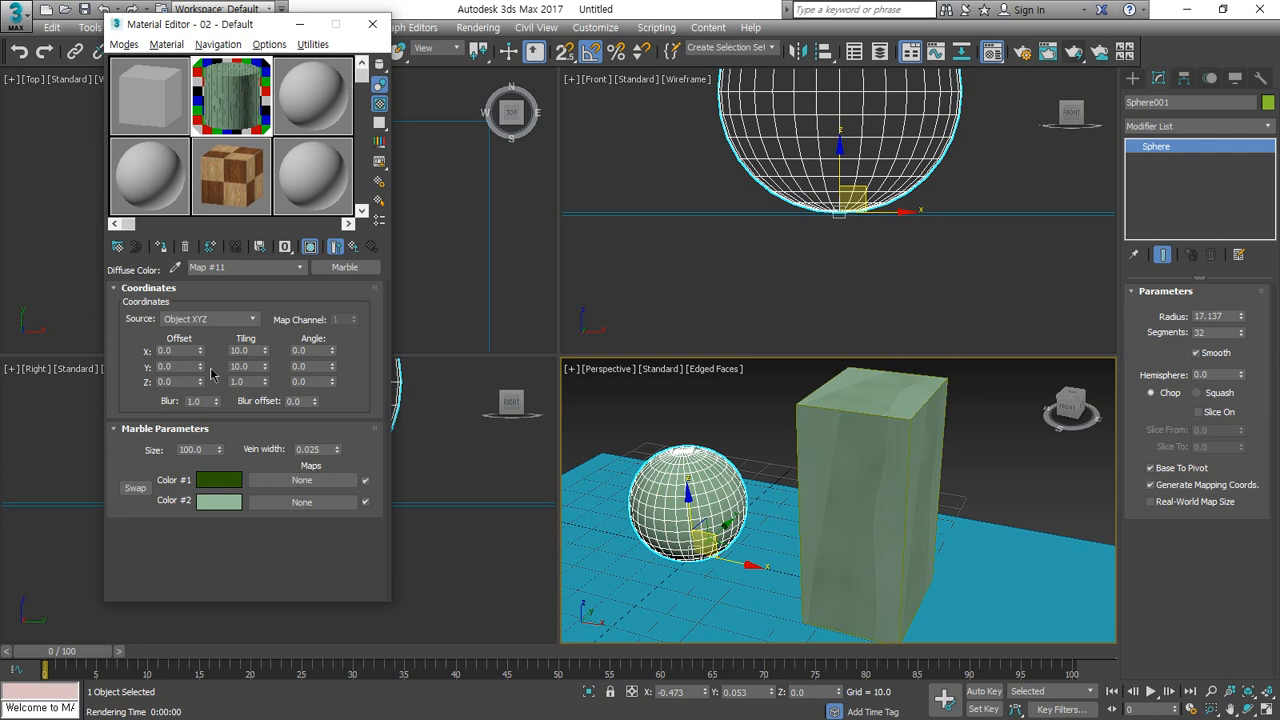
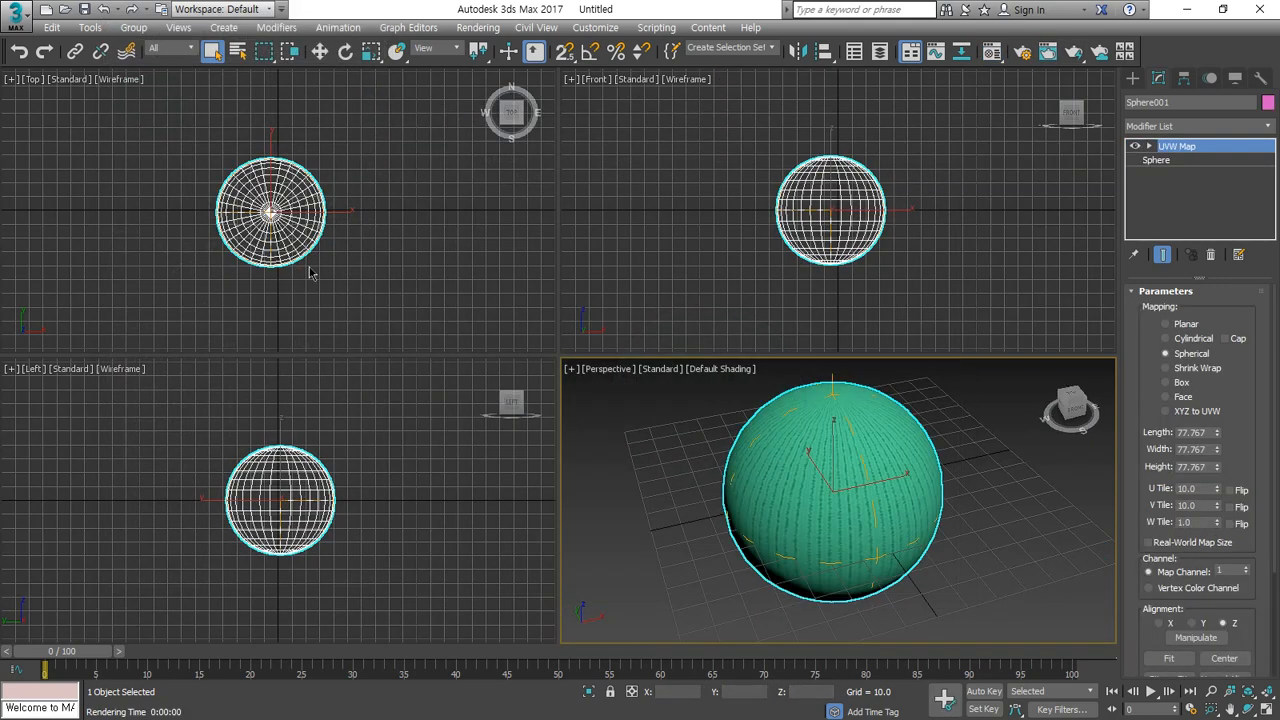
Step: In the scene with the single sphere, clear the Marble map from Diffuse Color of 01 - Default using the empty Specular Color slot
{"action": "right_click", "coordinate": [310, 273]}
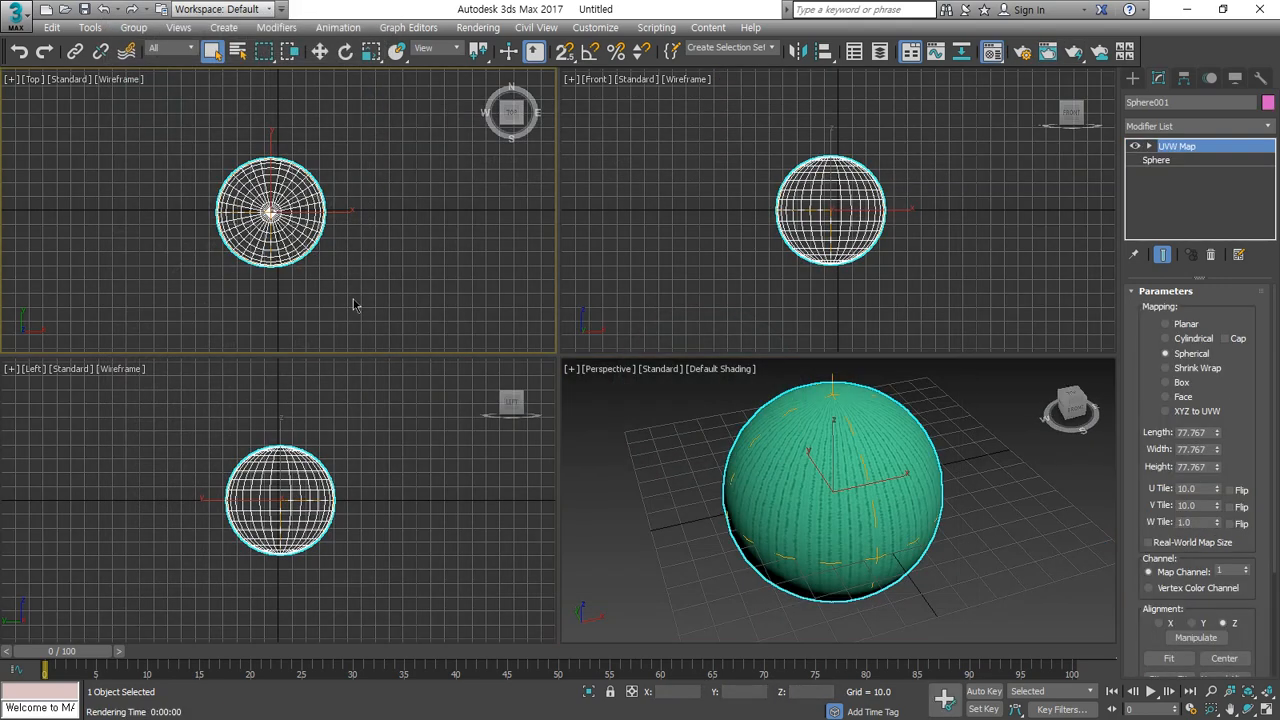
{"action": "key", "text": "m"}
{"action": "scroll", "coordinate": [270, 455], "scroll_direction": "down", "scroll_amount": 5}
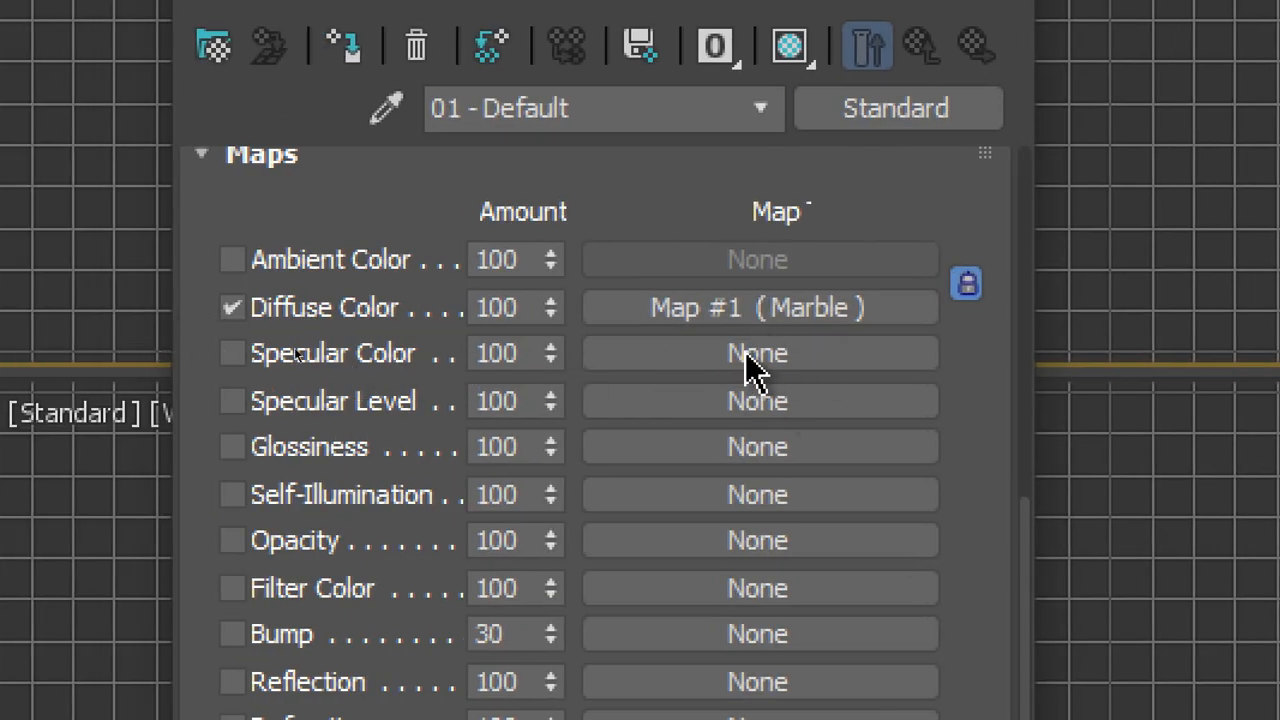
{"action": "left_click_drag", "start_coordinate": [748, 352], "coordinate": [764, 306]}
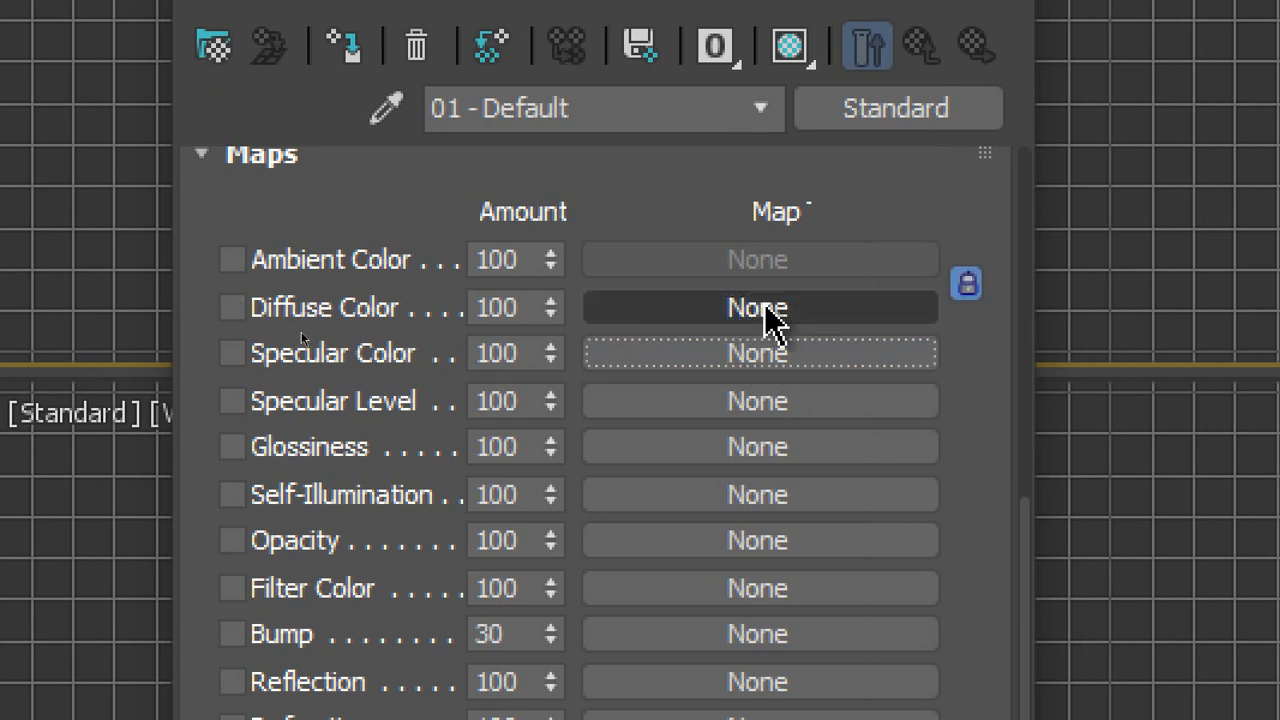
Step: Assign a Mix map to the Diffuse Color slot of 01 - Default
{"action": "left_click", "coordinate": [765, 308]}
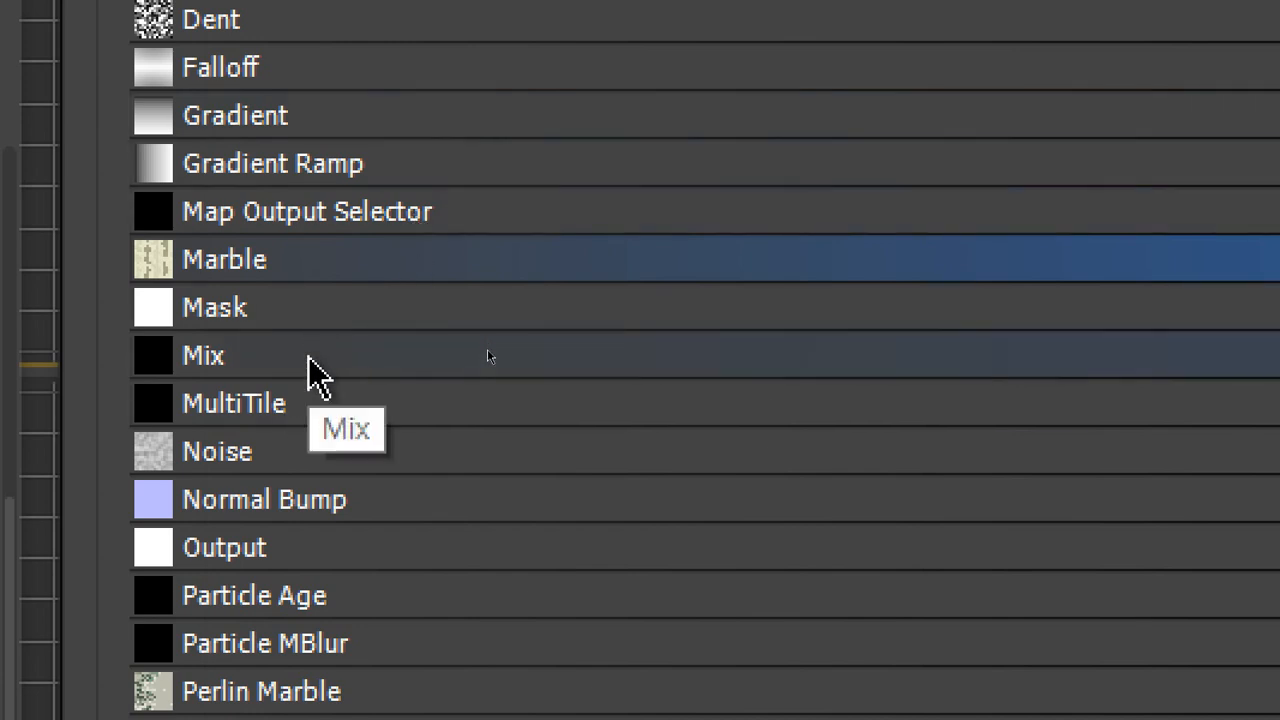
{"action": "left_click", "coordinate": [488, 352]}
{"action": "double_click", "coordinate": [488, 352]}
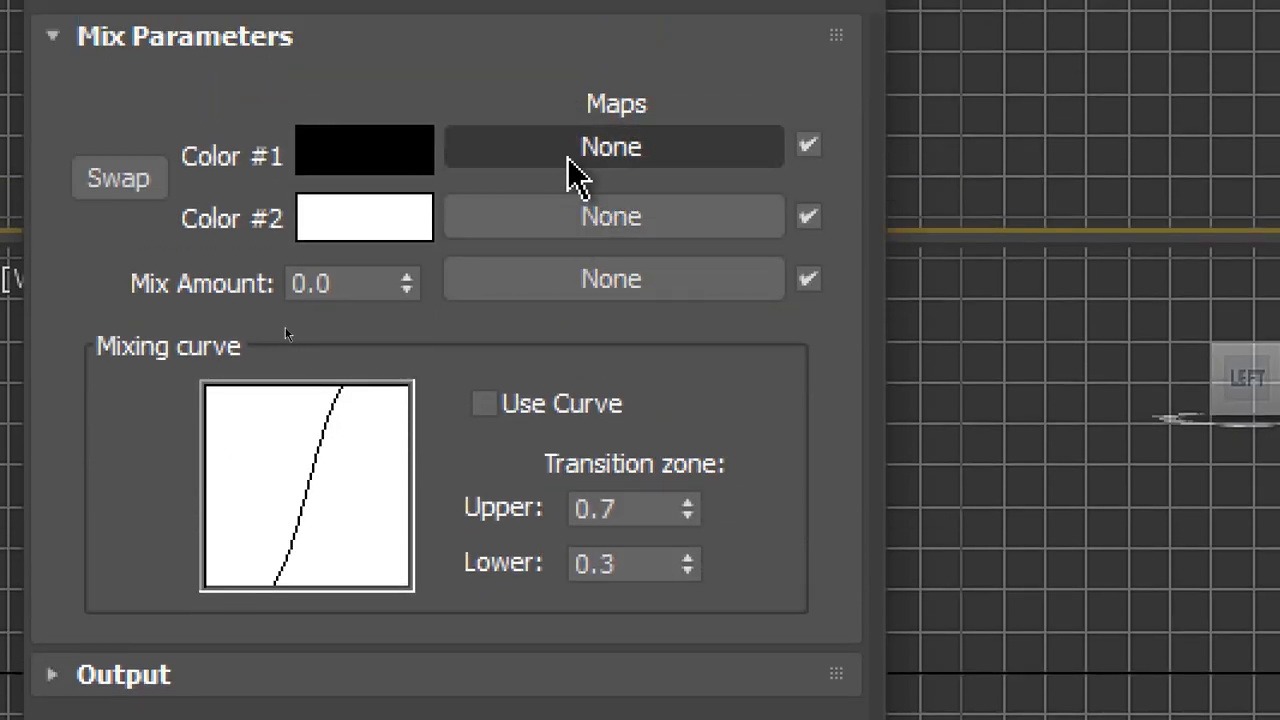
Step: Choose a Bitmap for the Mix map's Color #1 and browse drive D: to 502호 공유, 99. 맵핑소스, 첫번째
{"action": "left_click", "coordinate": [591, 157]}
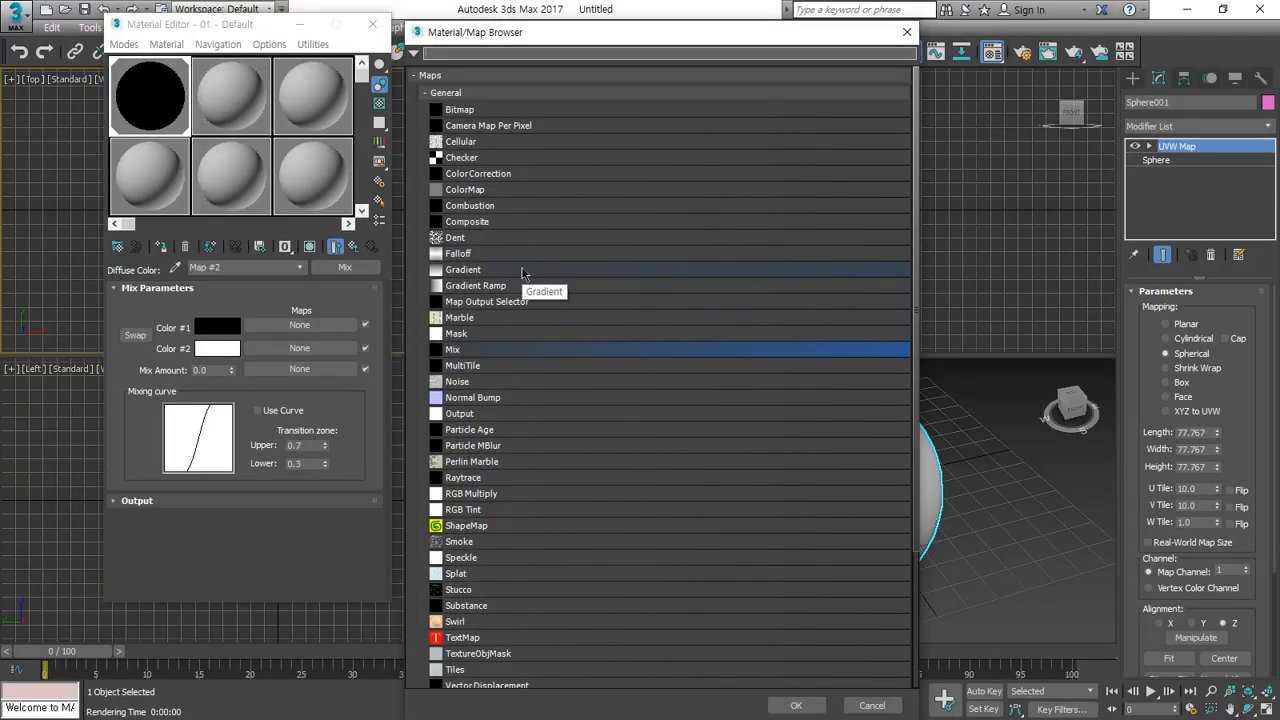
{"action": "double_click", "coordinate": [492, 110]}
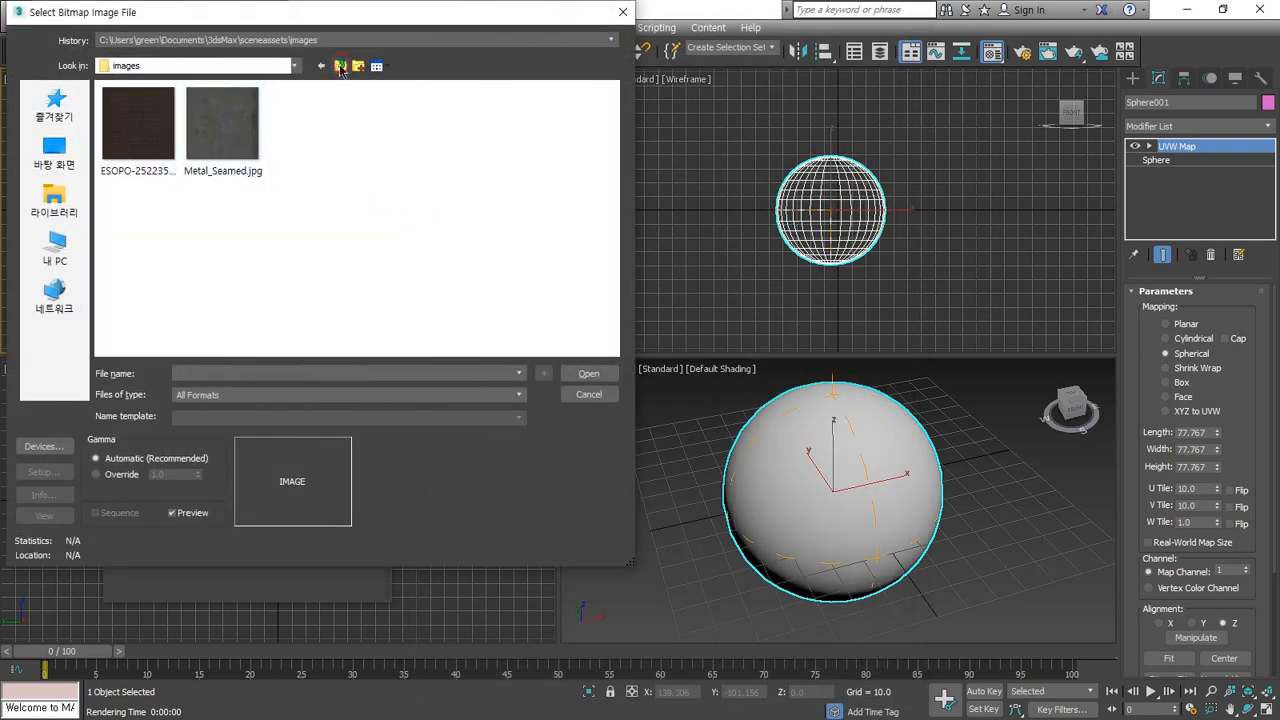
{"action": "left_click", "coordinate": [340, 66]}
{"action": "left_click", "coordinate": [213, 66]}
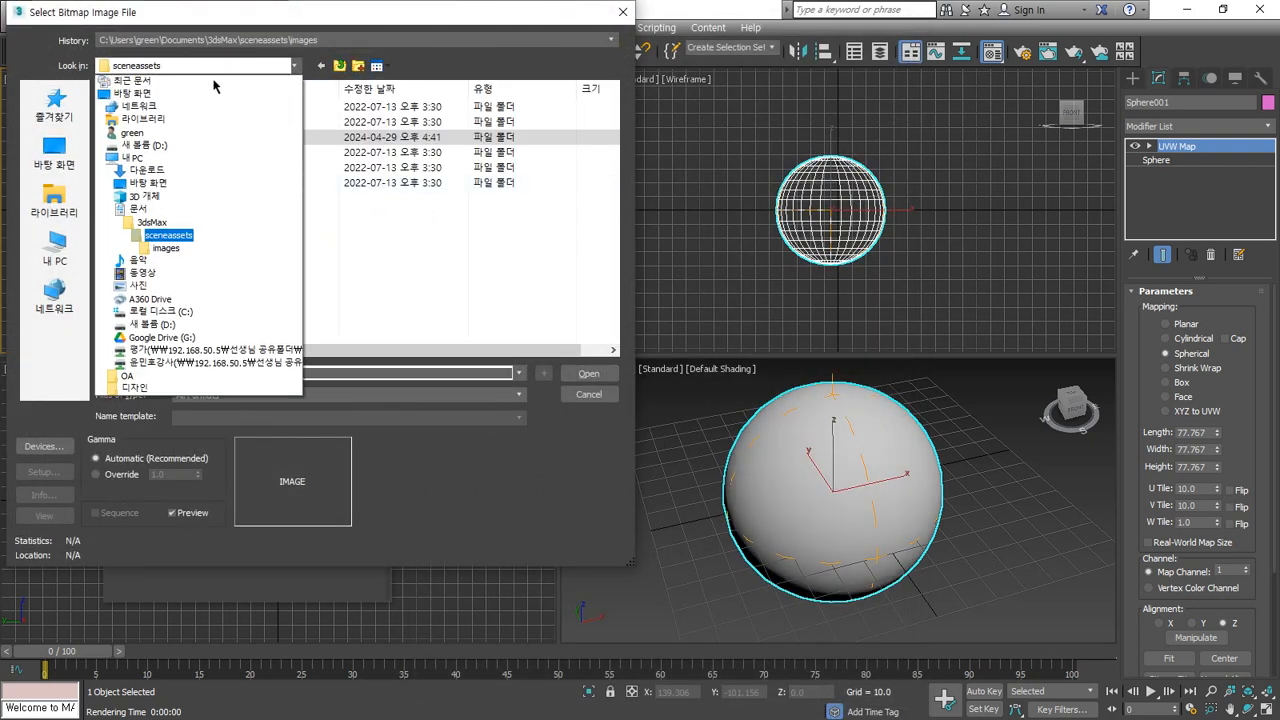
{"action": "left_click", "coordinate": [152, 324]}
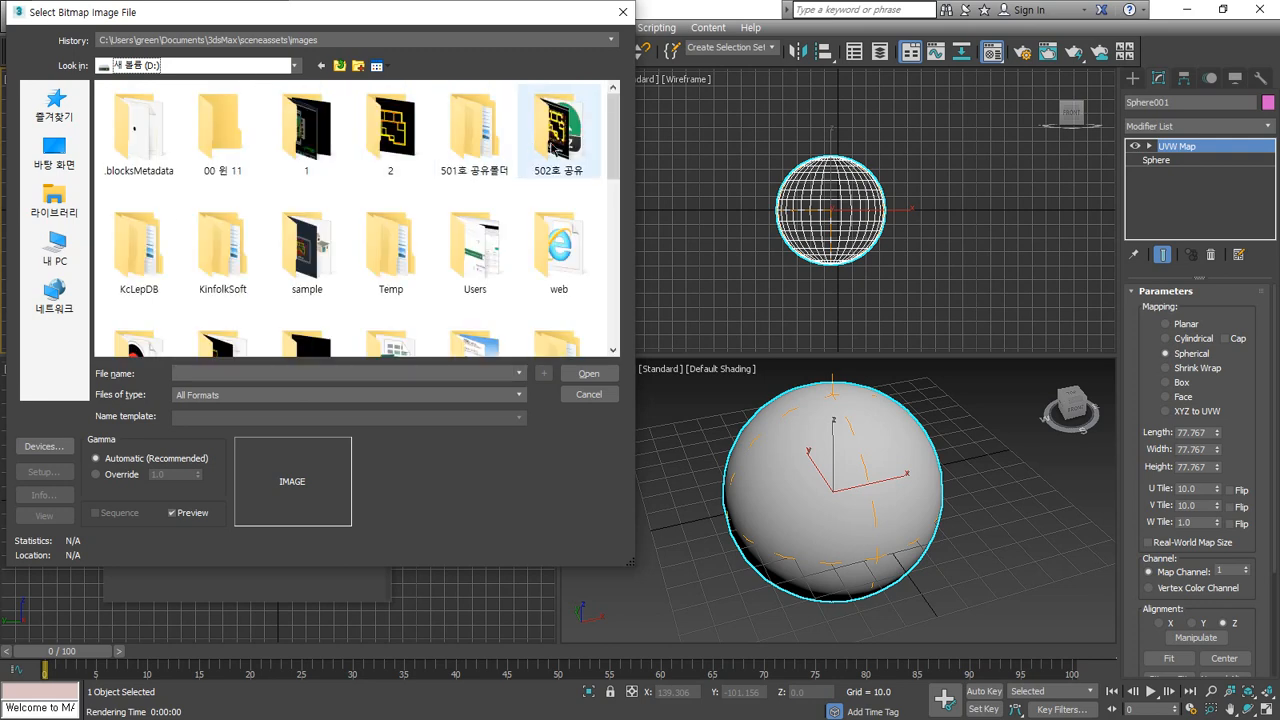
{"action": "double_click", "coordinate": [556, 148]}
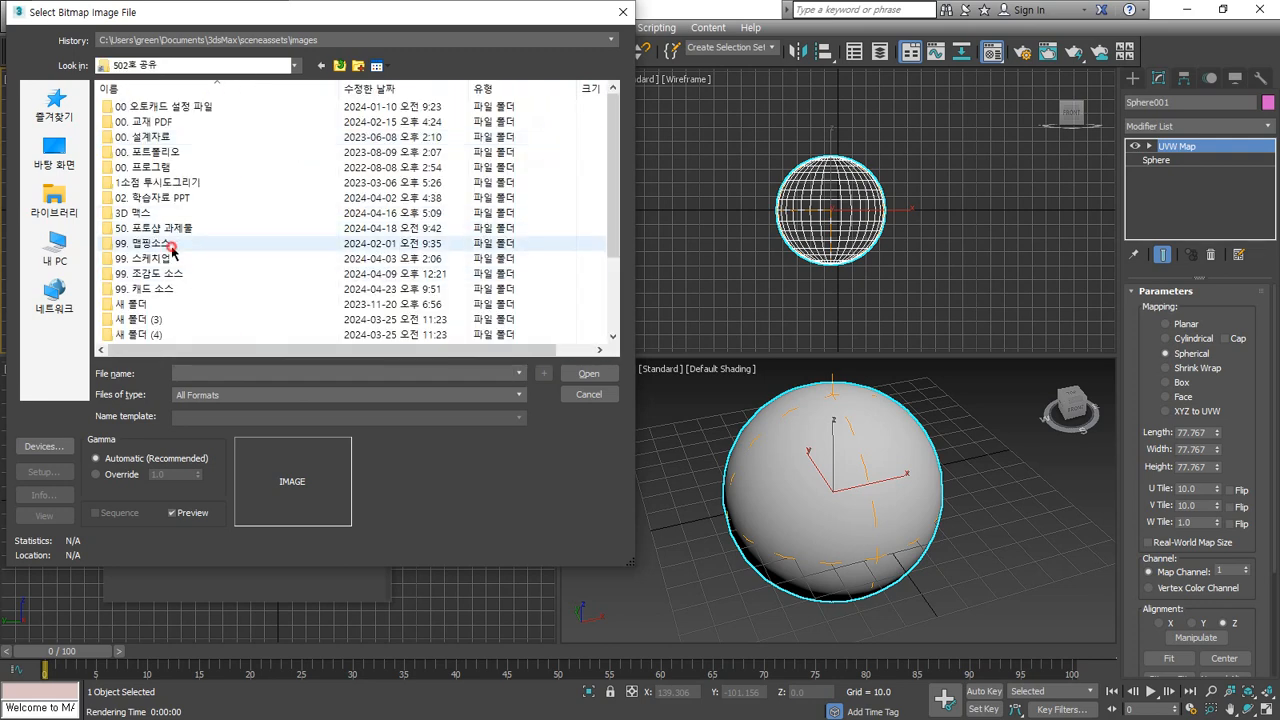
{"action": "double_click", "coordinate": [170, 246]}
{"action": "double_click", "coordinate": [249, 163]}
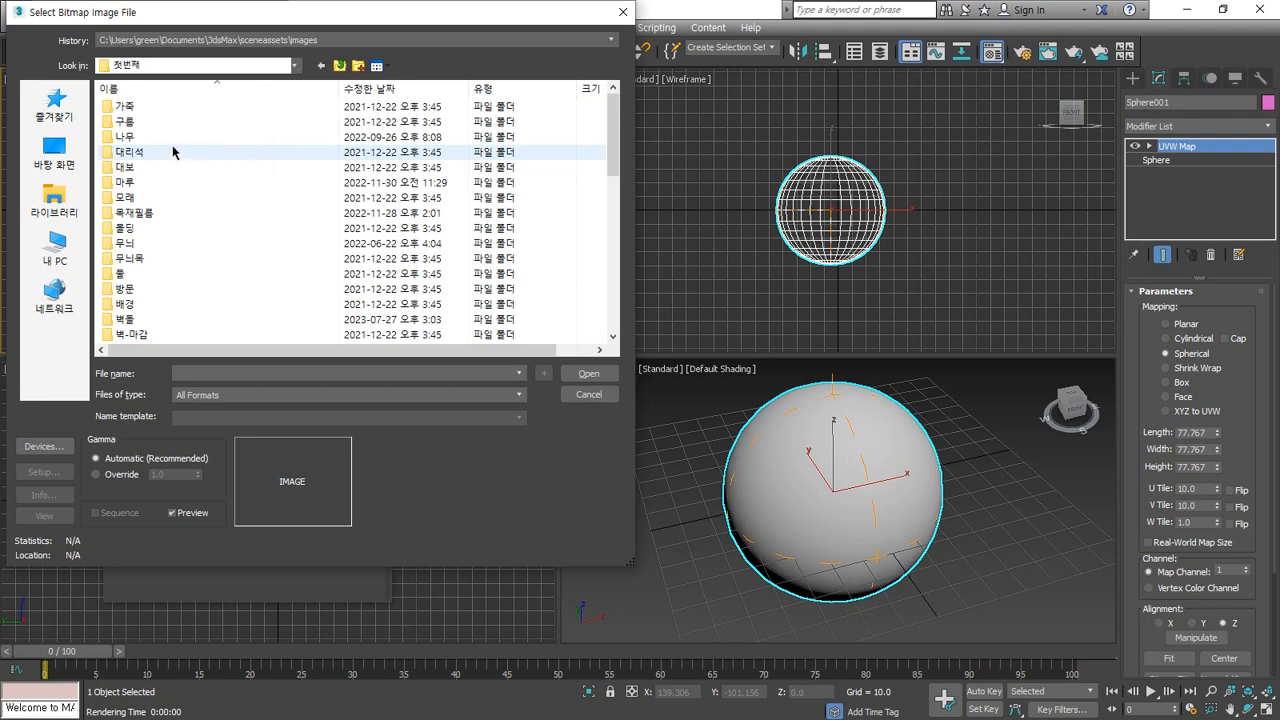
Step: Look through the texture folders in 첫번째 and check the wall-finish images in the 벽-마감 folder
{"action": "scroll", "coordinate": [146, 292], "scroll_direction": "down", "scroll_amount": 2}
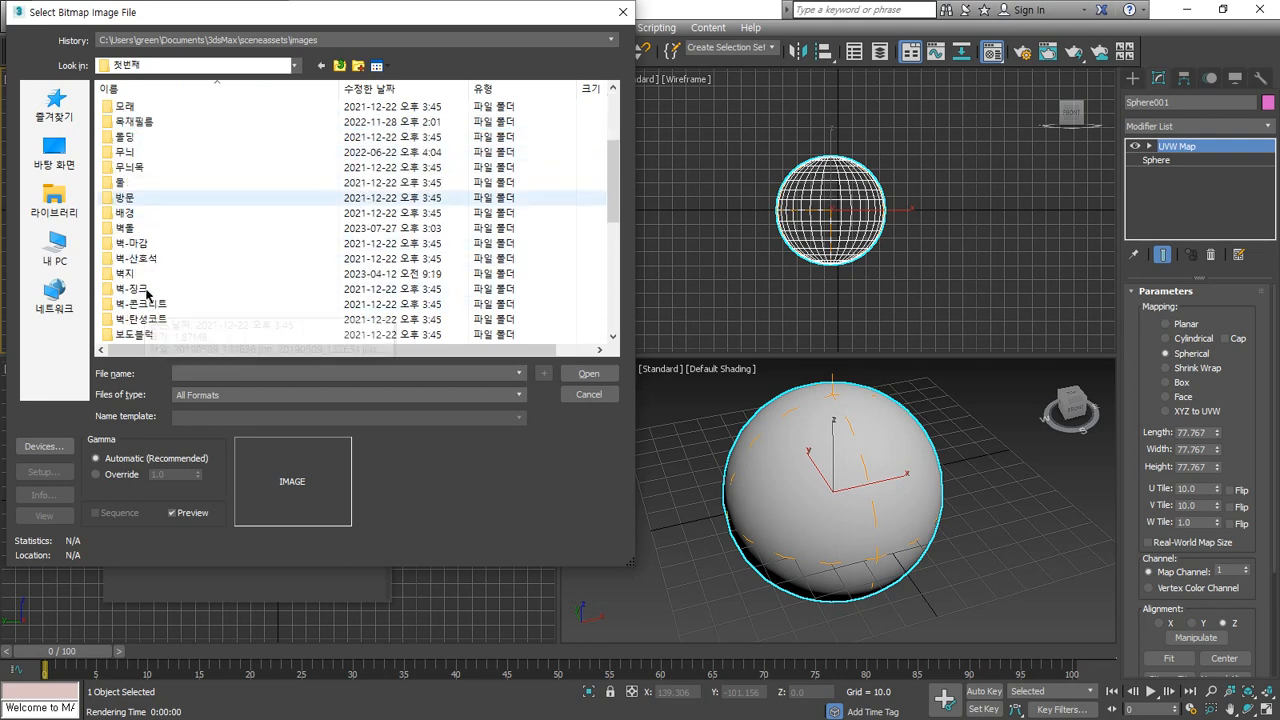
{"action": "scroll", "coordinate": [190, 285], "scroll_direction": "down", "scroll_amount": 4}
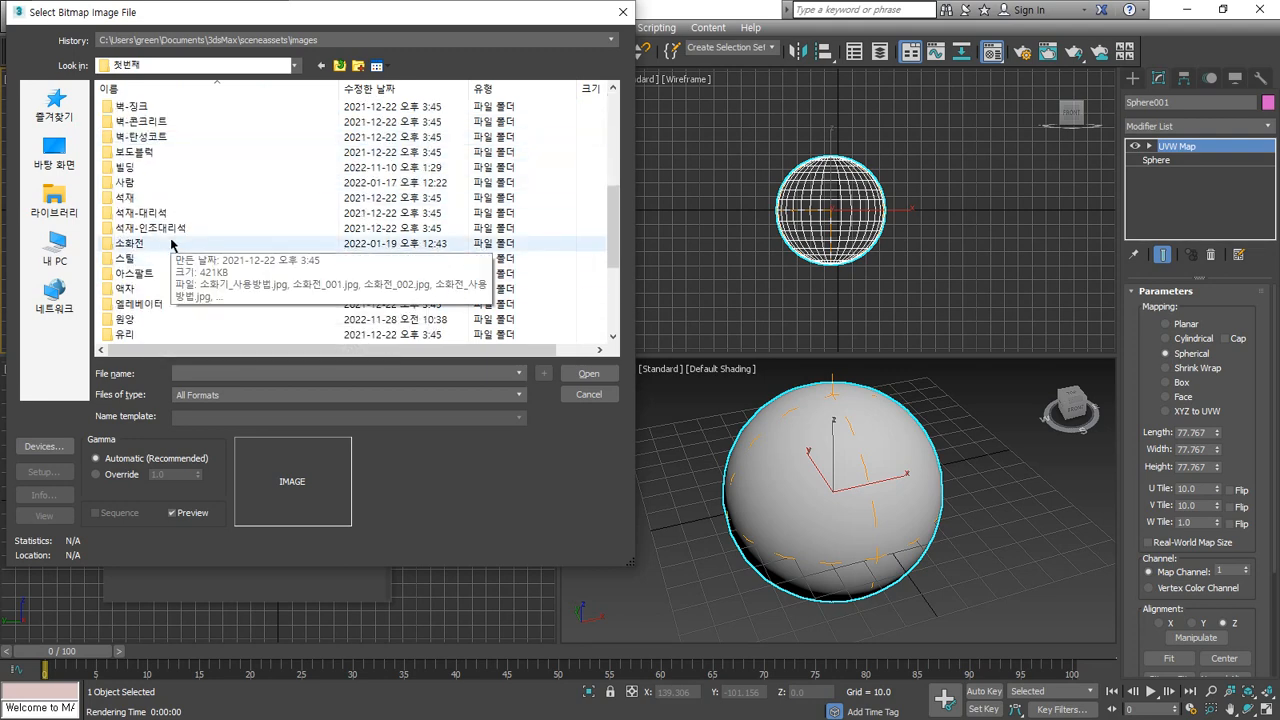
{"action": "scroll", "coordinate": [170, 244], "scroll_direction": "down", "scroll_amount": 2}
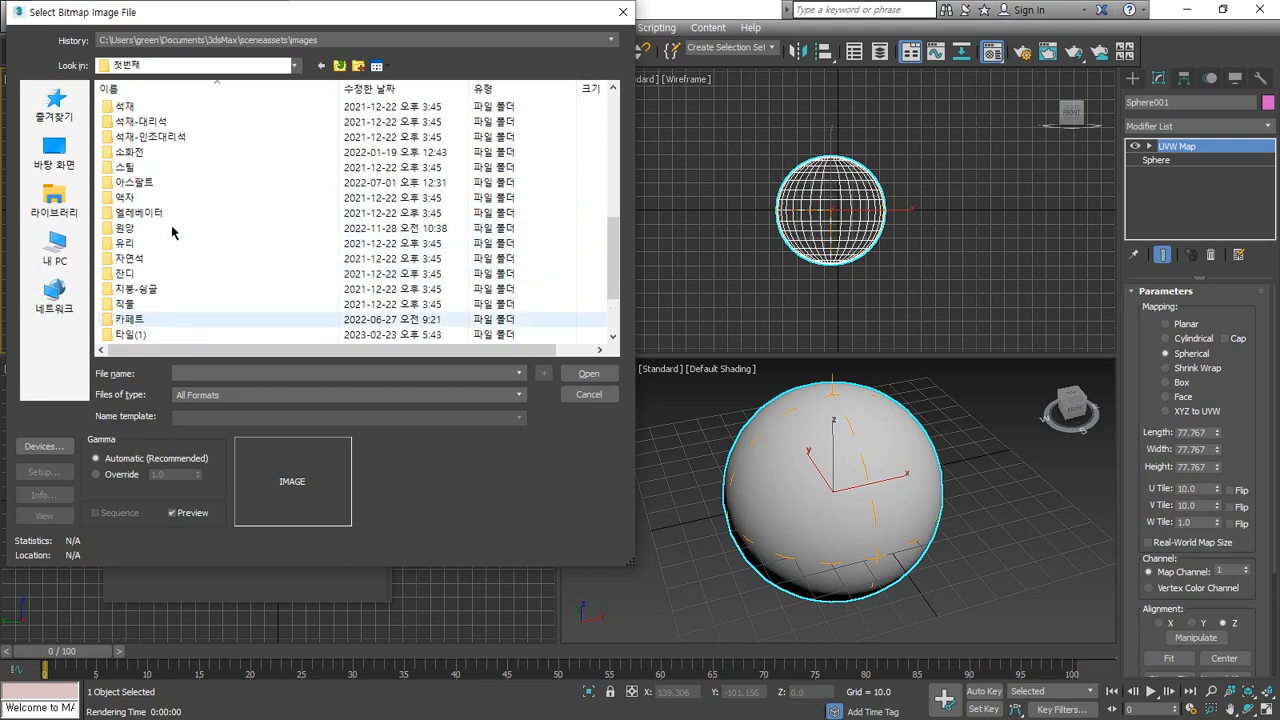
{"action": "scroll", "coordinate": [160, 165], "scroll_direction": "up", "scroll_amount": 3}
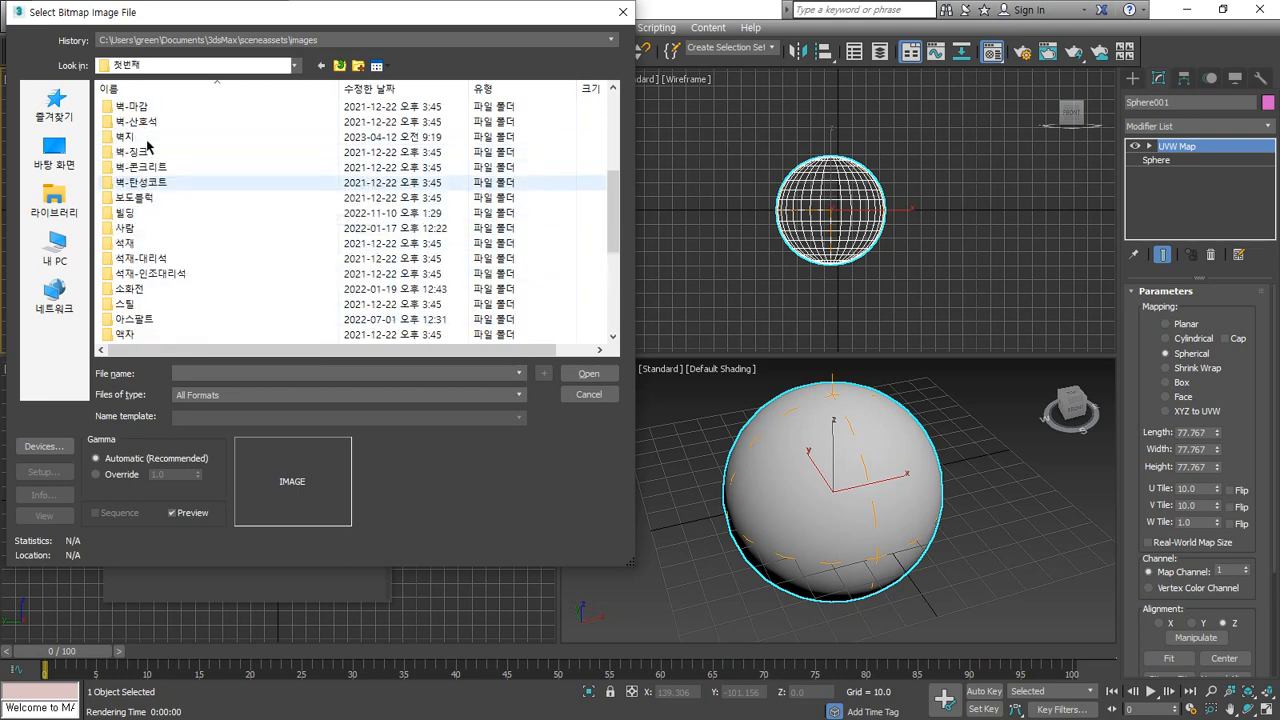
{"action": "scroll", "coordinate": [190, 187], "scroll_direction": "up", "scroll_amount": 2}
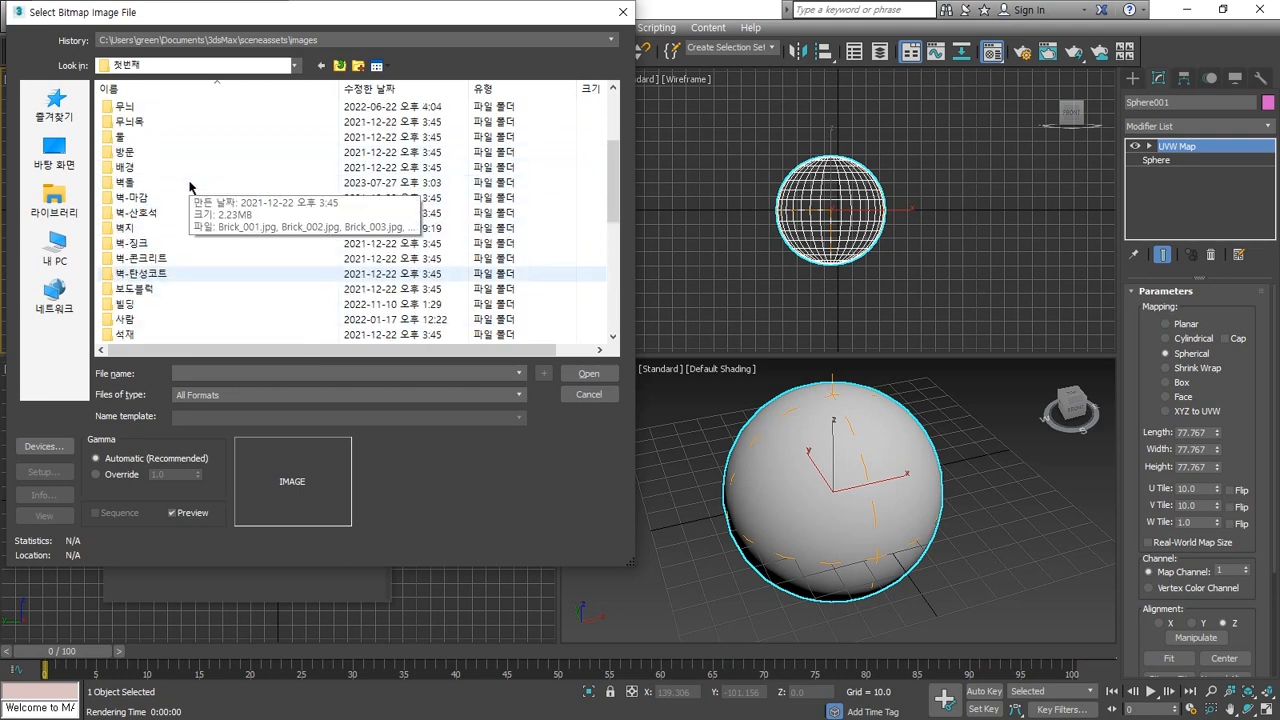
{"action": "double_click", "coordinate": [168, 197]}
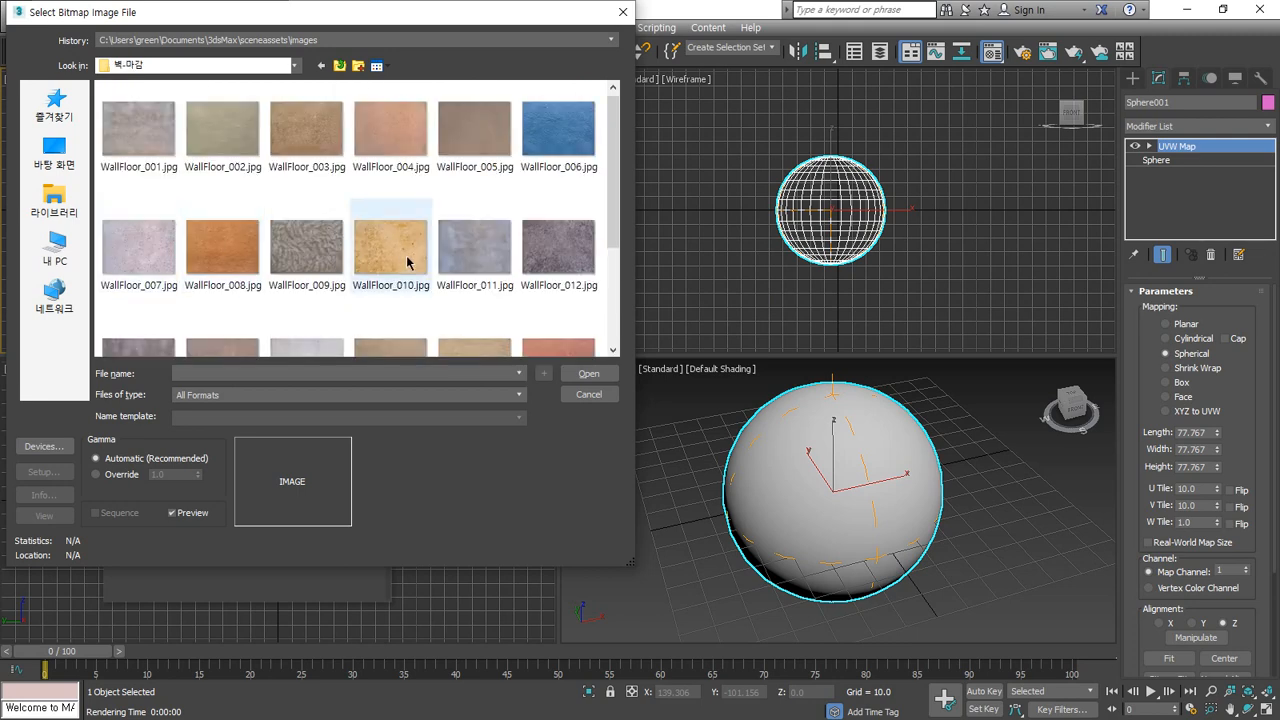
{"action": "left_click", "coordinate": [339, 66]}
Step: Load 나무_001.jpg from the 무늬목 folder as the Color #1 map and return to the Mix parameters
{"action": "scroll", "coordinate": [300, 275], "scroll_direction": "down", "scroll_amount": 5}
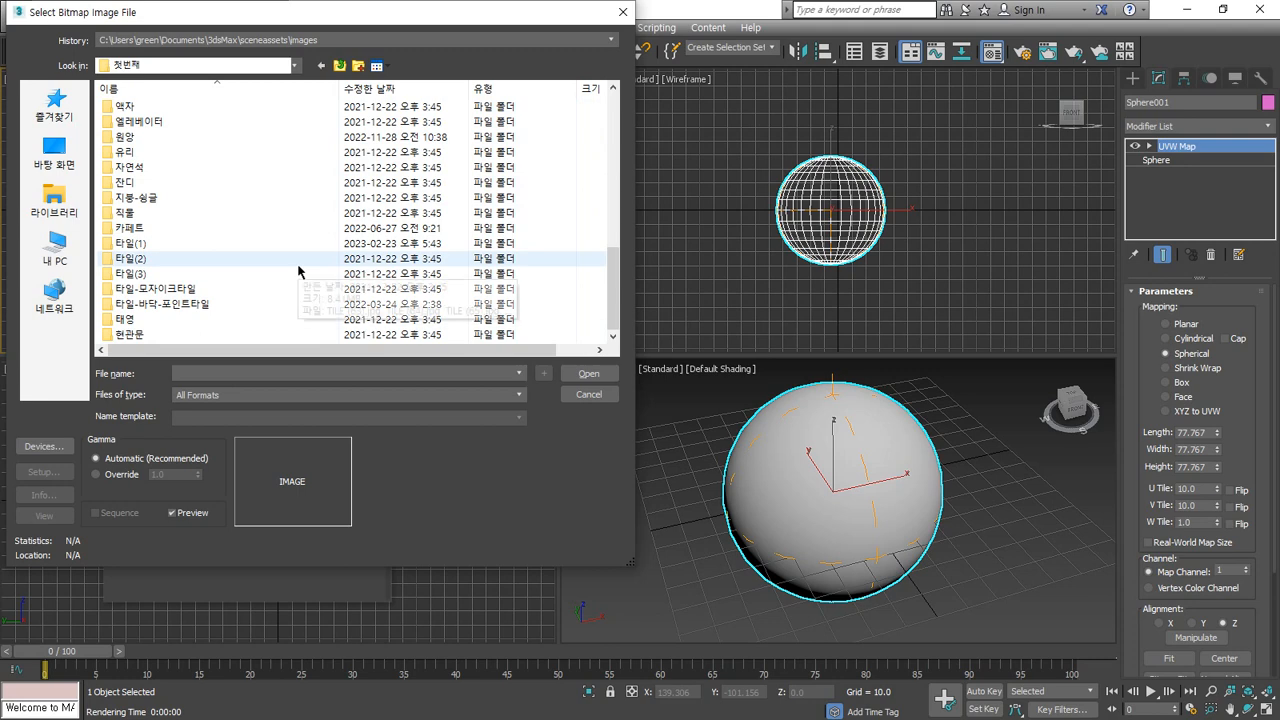
{"action": "scroll", "coordinate": [288, 266], "scroll_direction": "up", "scroll_amount": 1}
{"action": "scroll", "coordinate": [280, 262], "scroll_direction": "up", "scroll_amount": 5}
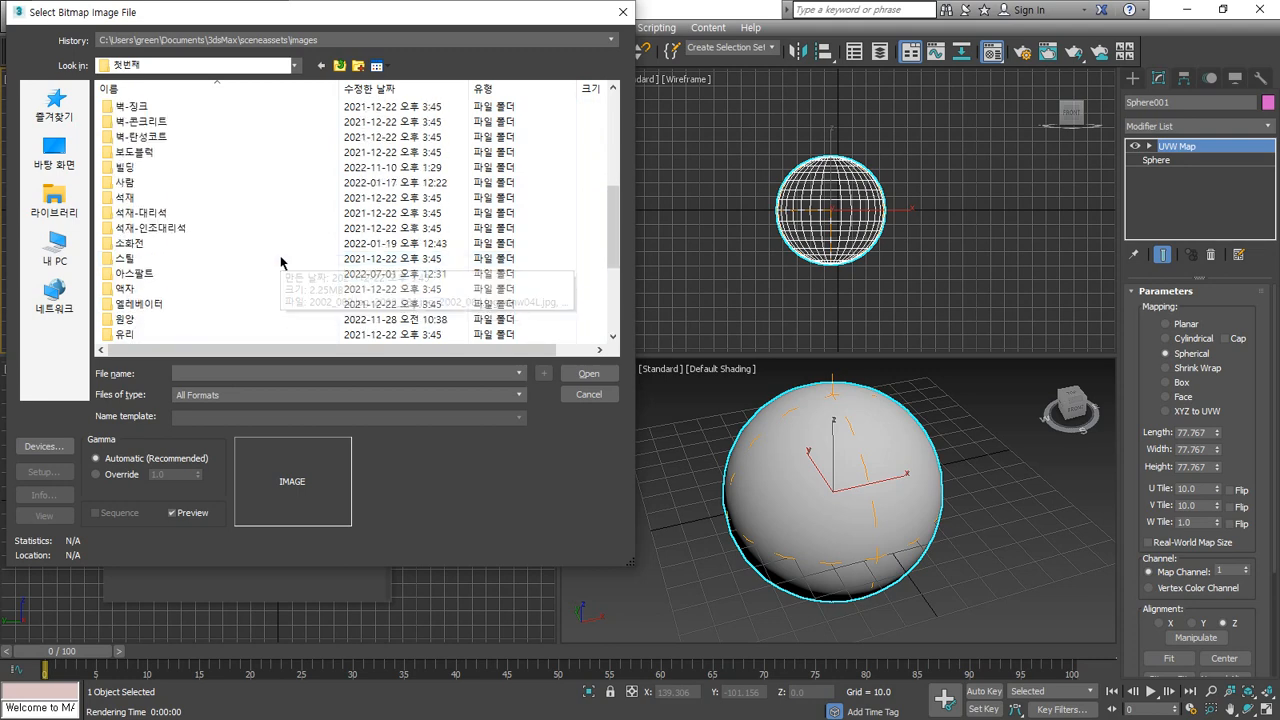
{"action": "double_click", "coordinate": [152, 167]}
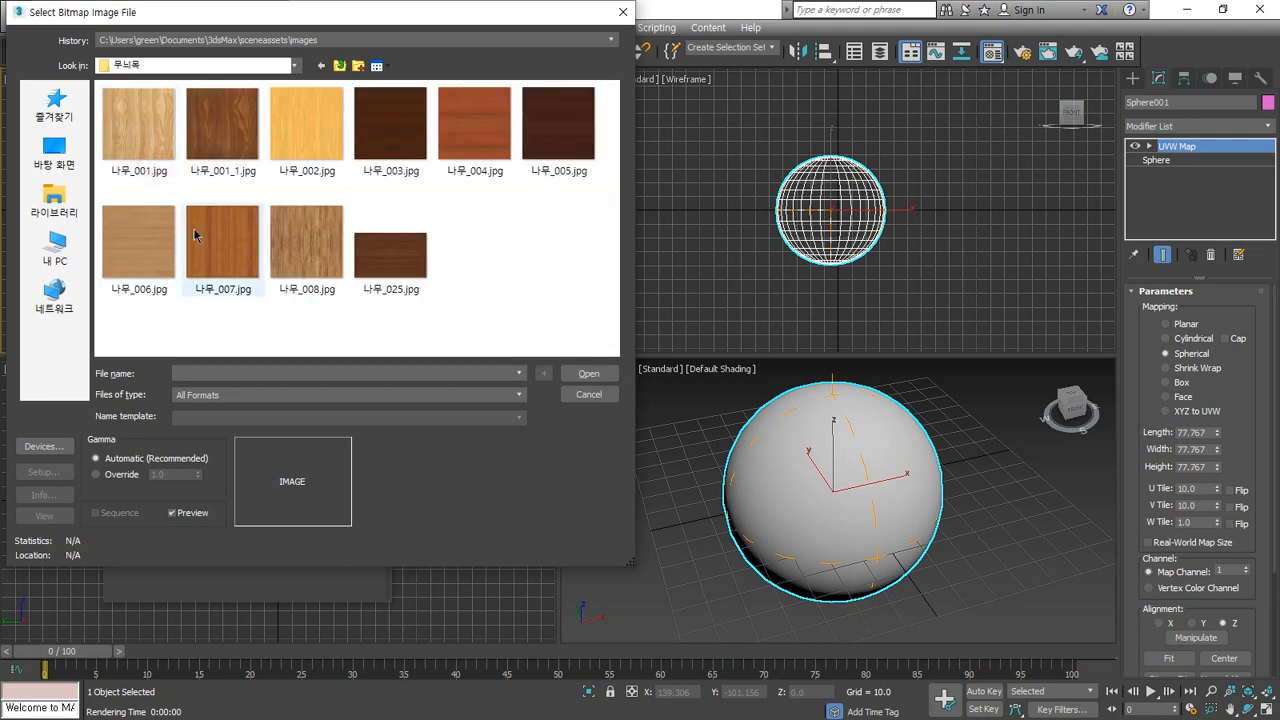
{"action": "left_click", "coordinate": [149, 123]}
{"action": "double_click", "coordinate": [149, 123]}
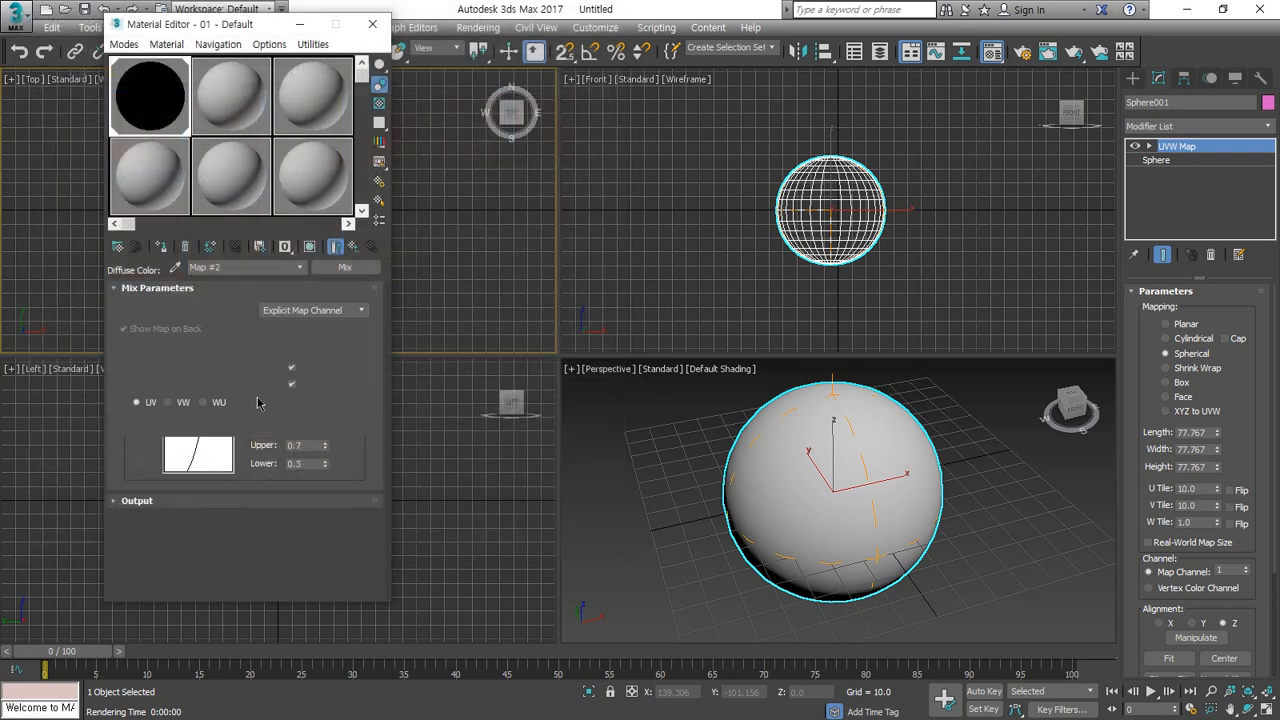
{"action": "left_click", "coordinate": [351, 249]}
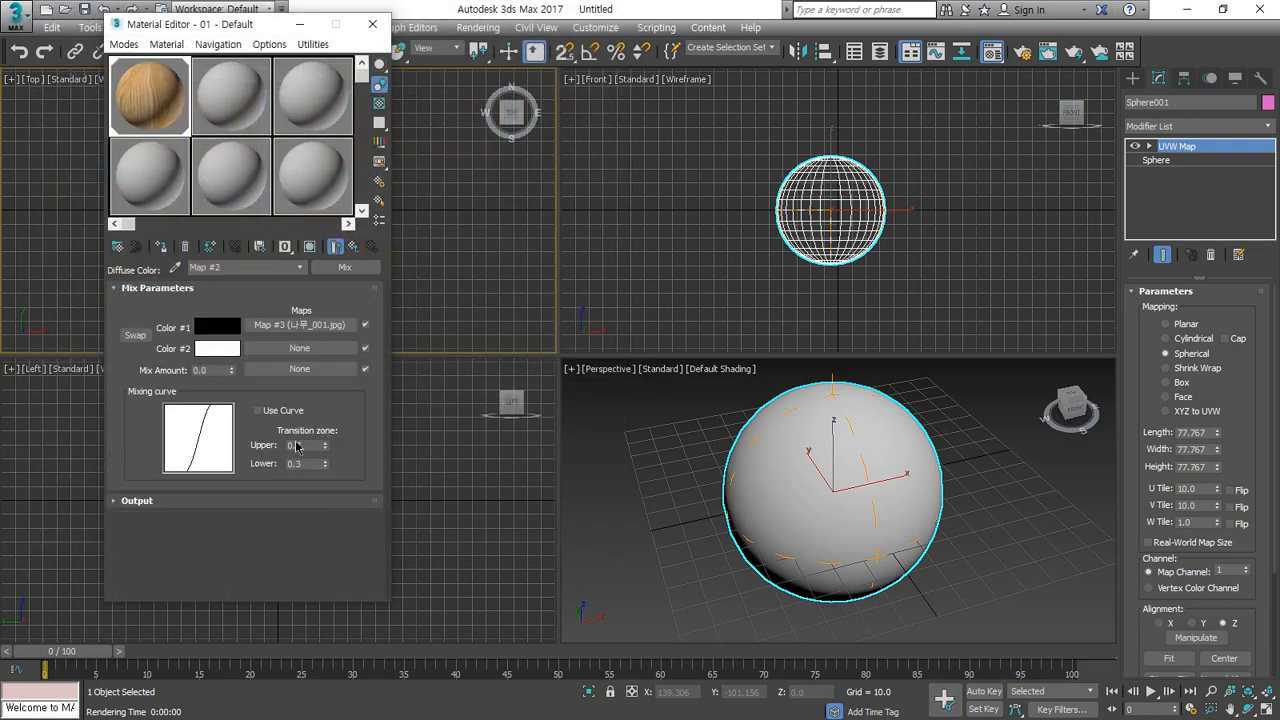
Step: Load the bitmap 나무_025.jpg as the Mix map's Color #2 and return to the Mix parameters
{"action": "left_click", "coordinate": [300, 348]}
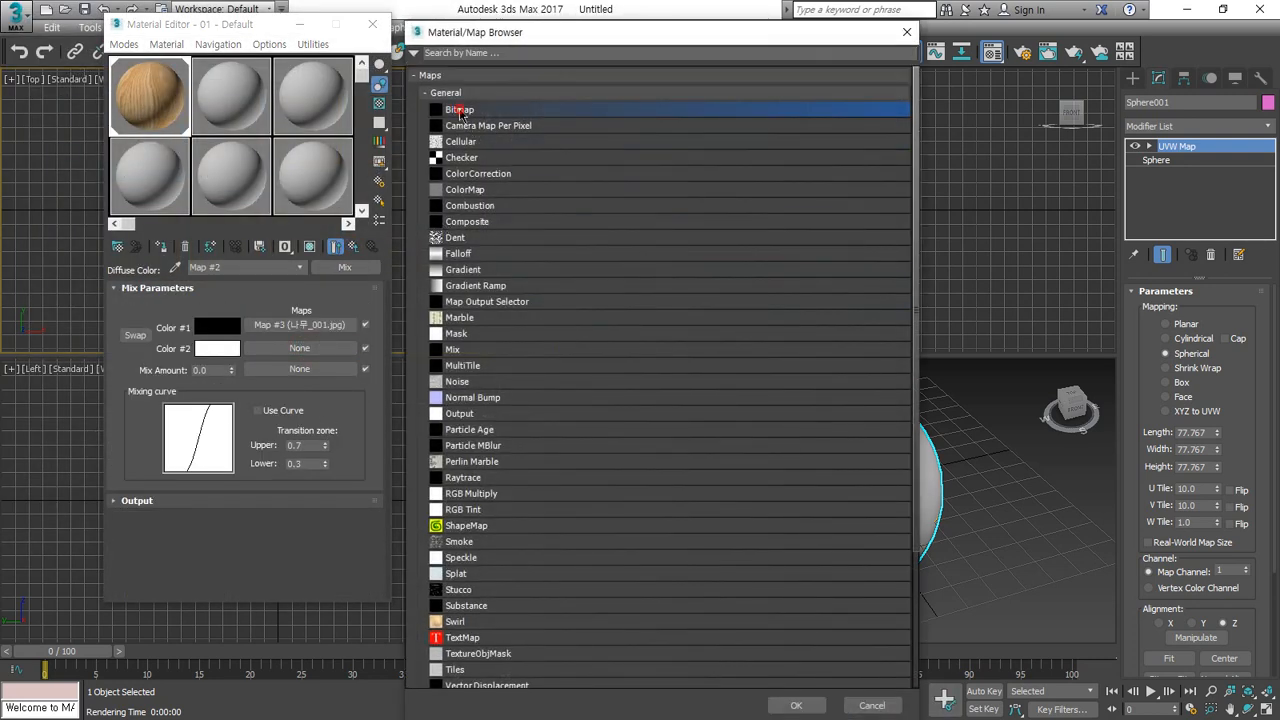
{"action": "double_click", "coordinate": [459, 110]}
{"action": "double_click", "coordinate": [388, 262]}
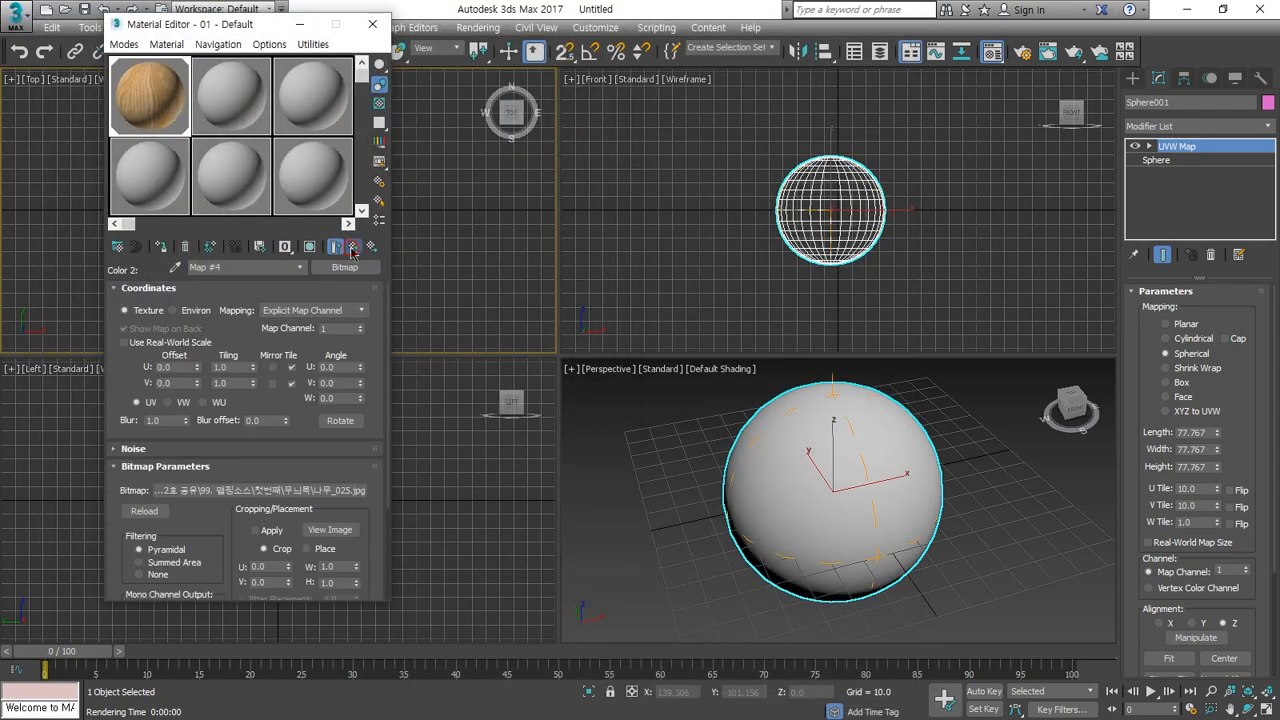
{"action": "left_click", "coordinate": [352, 248]}
{"action": "key", "text": "ctrl+2"}
{"action": "mouse_move", "coordinate": [222, 389]}
{"action": "left_mouse_down"}
{"action": "mouse_move", "coordinate": [166, 505]}
{"action": "mouse_move", "coordinate": [157, 288]}
{"action": "mouse_move", "coordinate": [243, 403]}
{"action": "left_mouse_up"}
{"action": "key", "text": "Escape"}
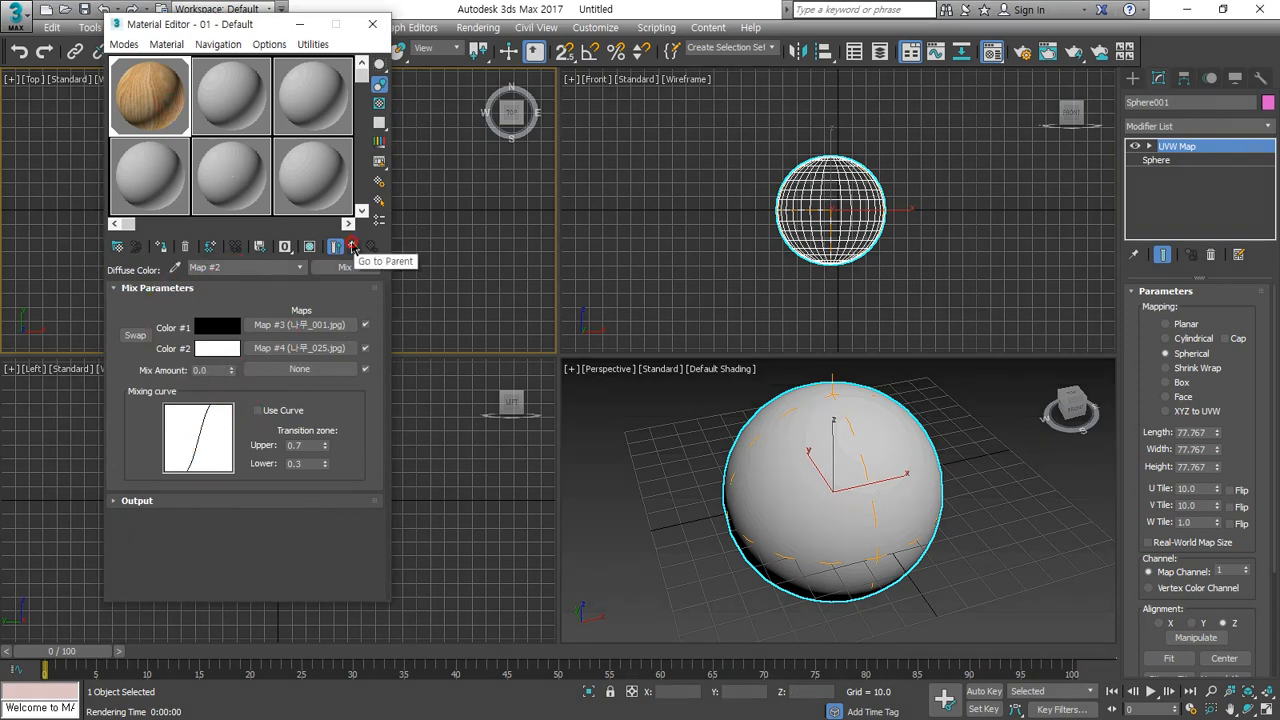
Step: Show the Mix material shaded on the sphere and inspect the wood grain up close in the Perspective view
{"action": "left_click", "coordinate": [355, 247]}
{"action": "left_click", "coordinate": [311, 248]}
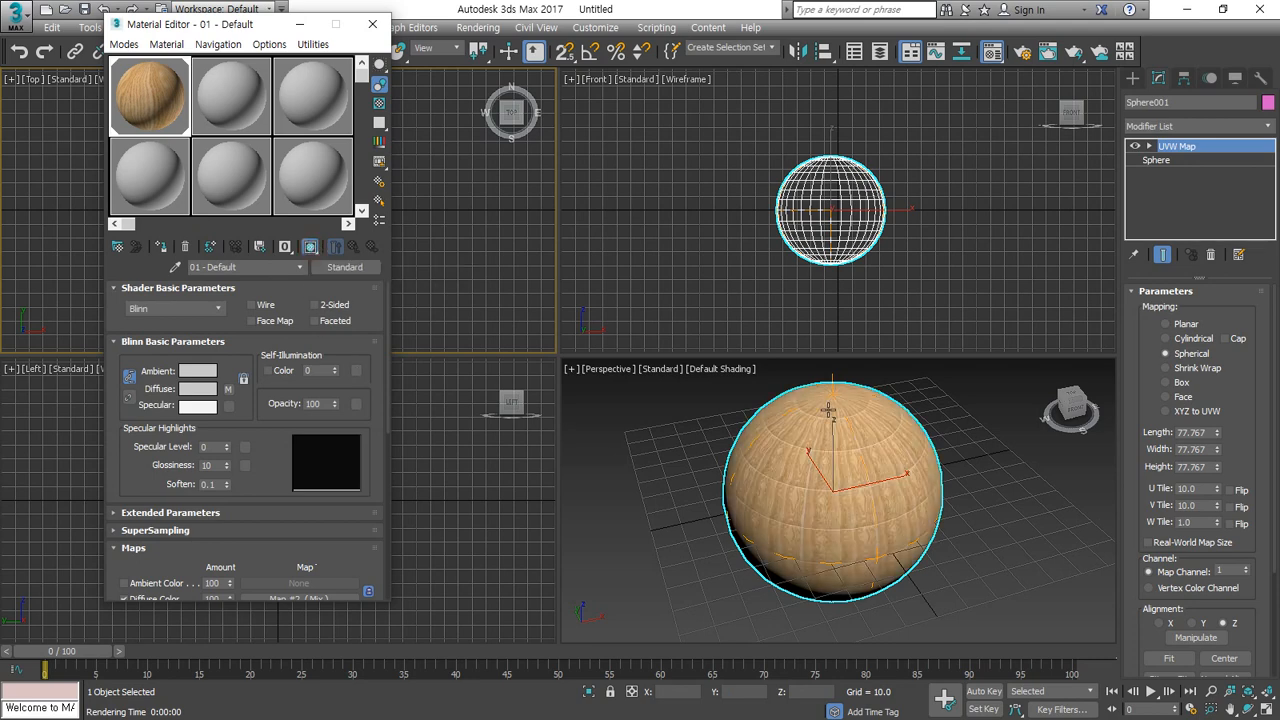
{"action": "scroll", "coordinate": [900, 563], "scroll_direction": "up", "scroll_amount": 5}
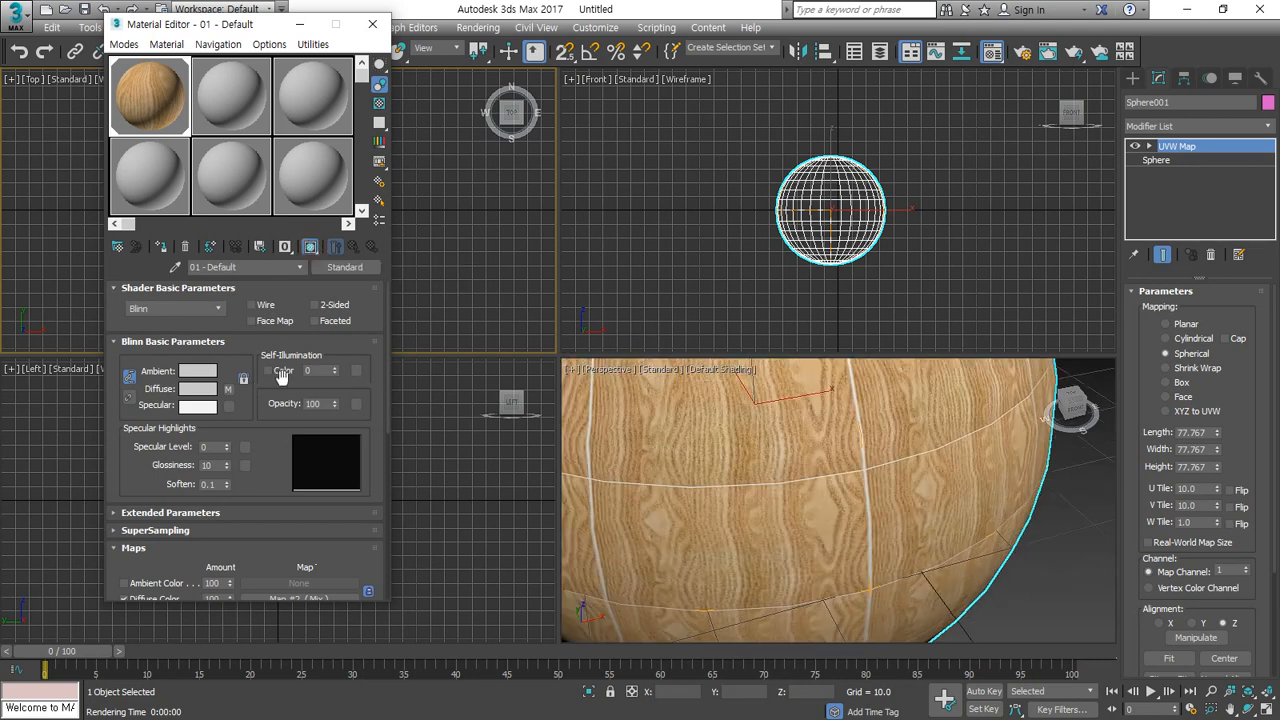
Step: Reopen the Diffuse Color Mix map and render the Perspective view before and after swapping Color #1 and Color #2
{"action": "scroll", "coordinate": [265, 479], "scroll_direction": "down", "scroll_amount": 5}
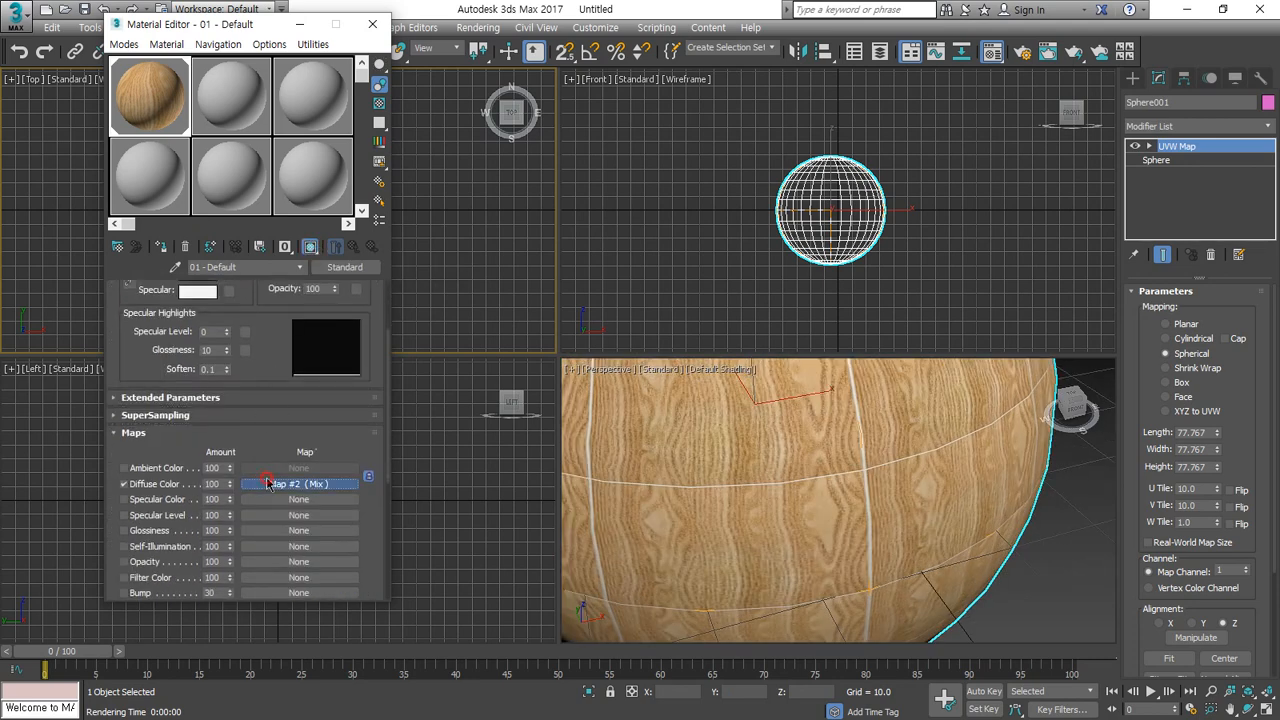
{"action": "left_click", "coordinate": [300, 418]}
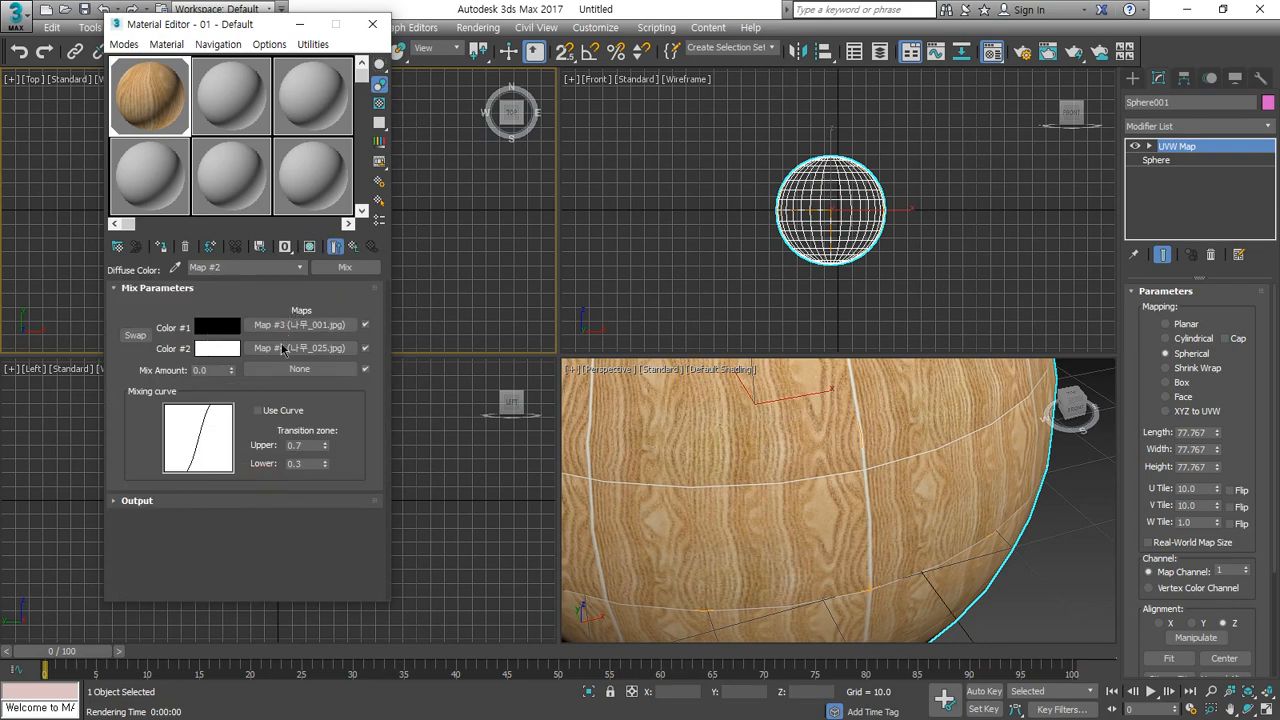
{"action": "left_click", "coordinate": [1074, 52]}
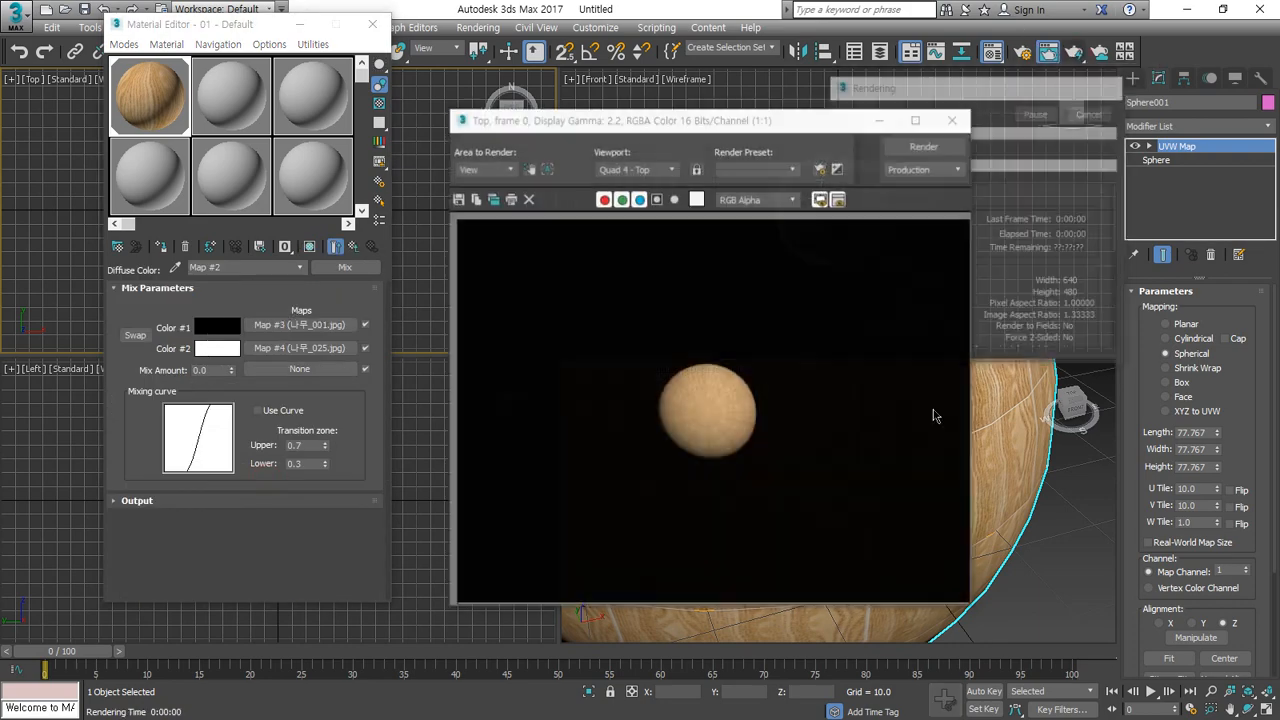
{"action": "left_click", "coordinate": [950, 122]}
{"action": "left_click", "coordinate": [1053, 598]}
{"action": "left_click", "coordinate": [1073, 55]}
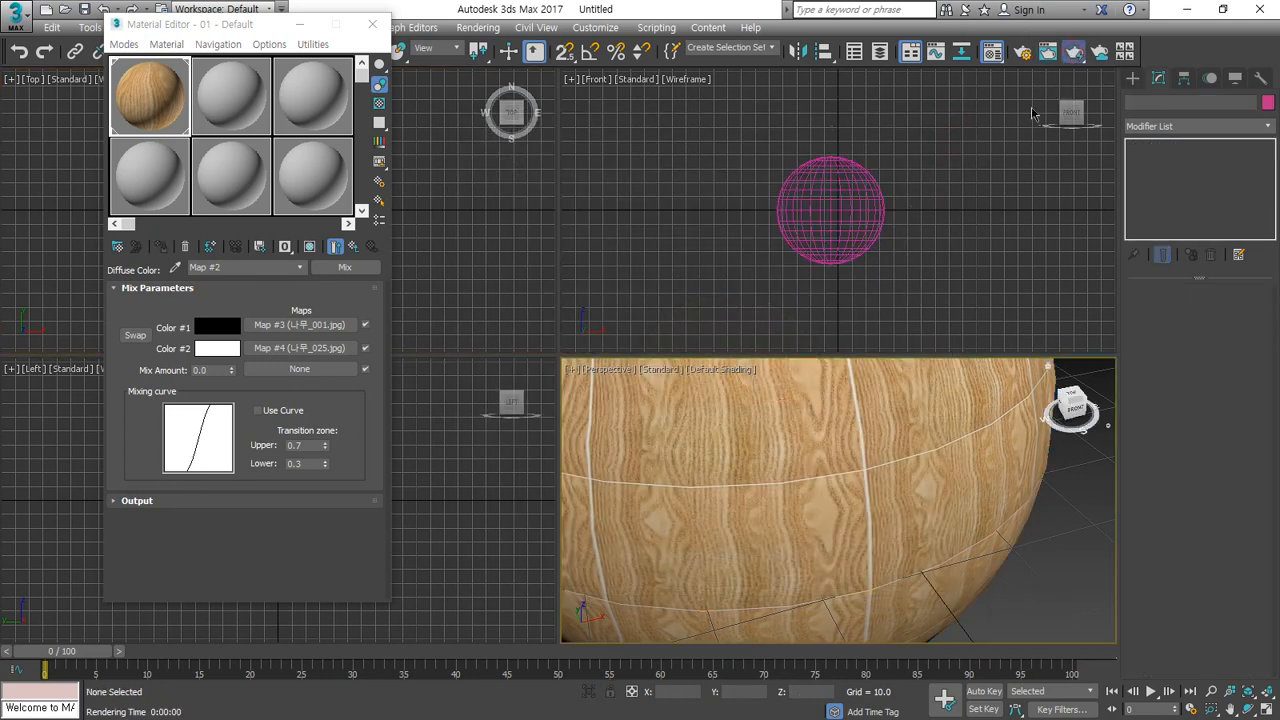
{"action": "left_click", "coordinate": [135, 336]}
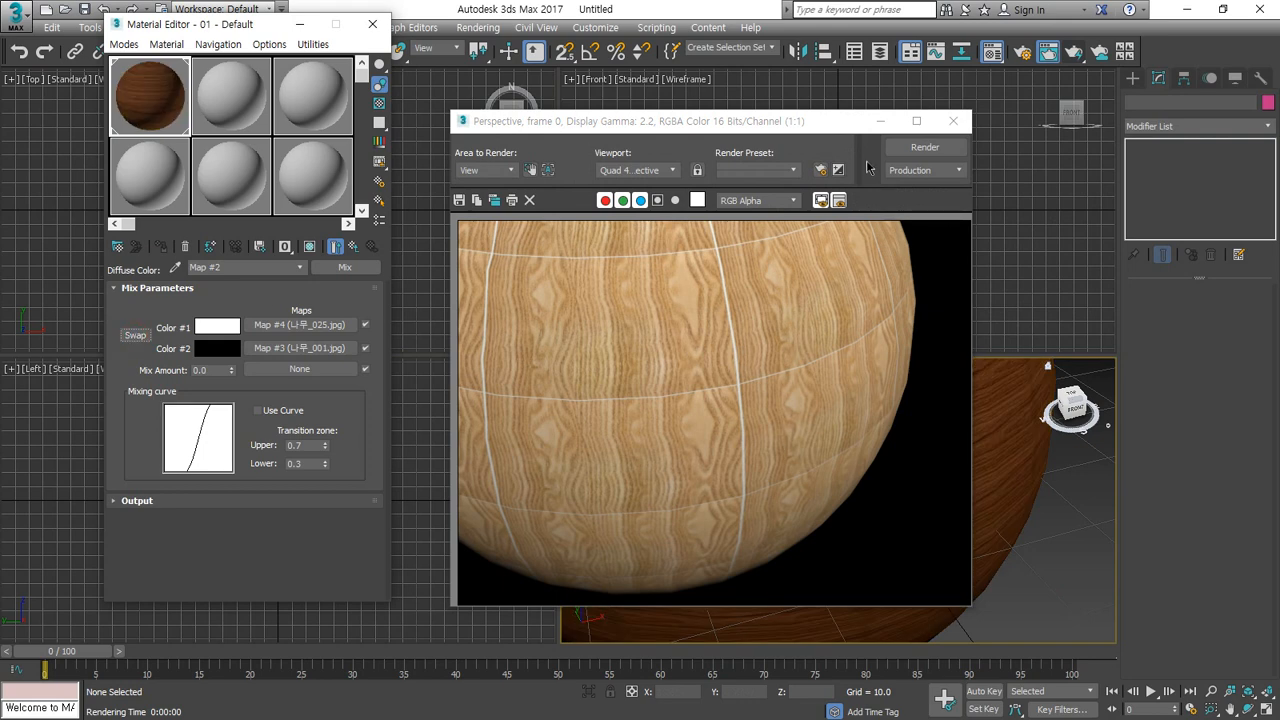
{"action": "left_click", "coordinate": [925, 147]}
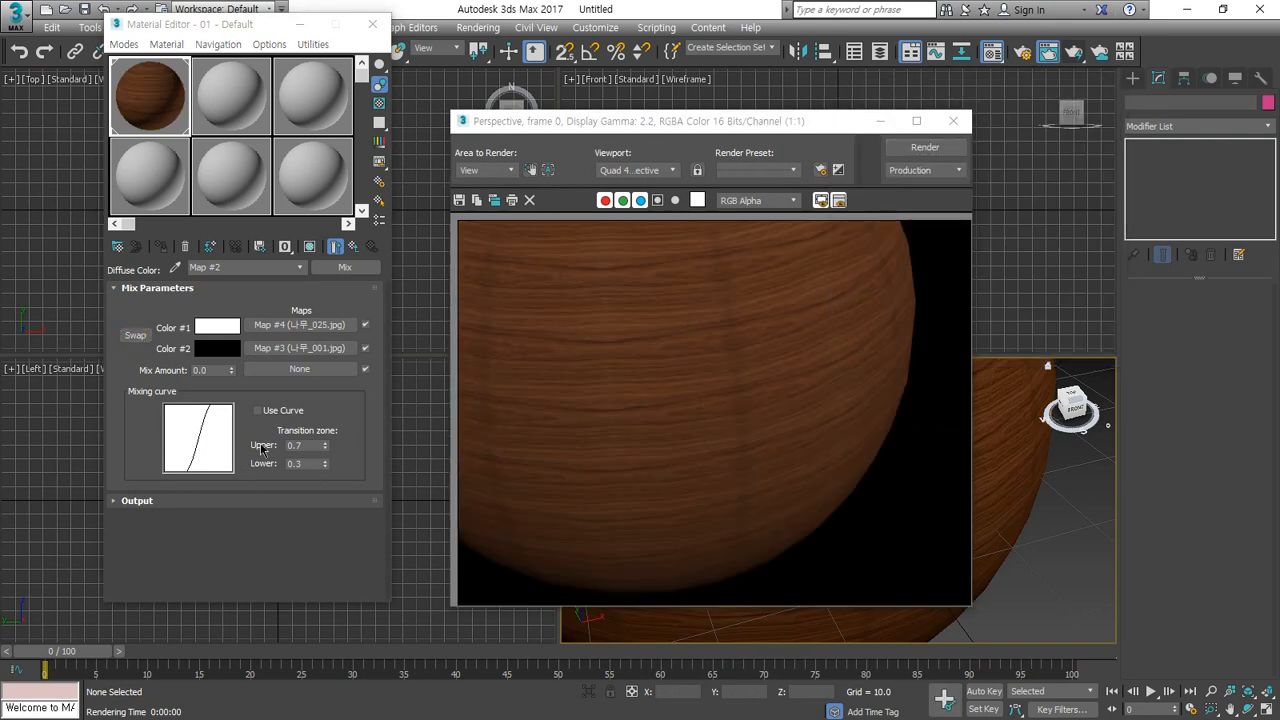
Step: Widen the mixing curve's transition zone to Upper 1.0 and Lower 0.0, and render the Perspective view again
{"action": "left_click_drag", "start_coordinate": [326, 450], "coordinate": [336, 517]}
{"action": "left_click", "coordinate": [326, 447]}
{"action": "left_click_drag", "start_coordinate": [325, 449], "coordinate": [329, 418]}
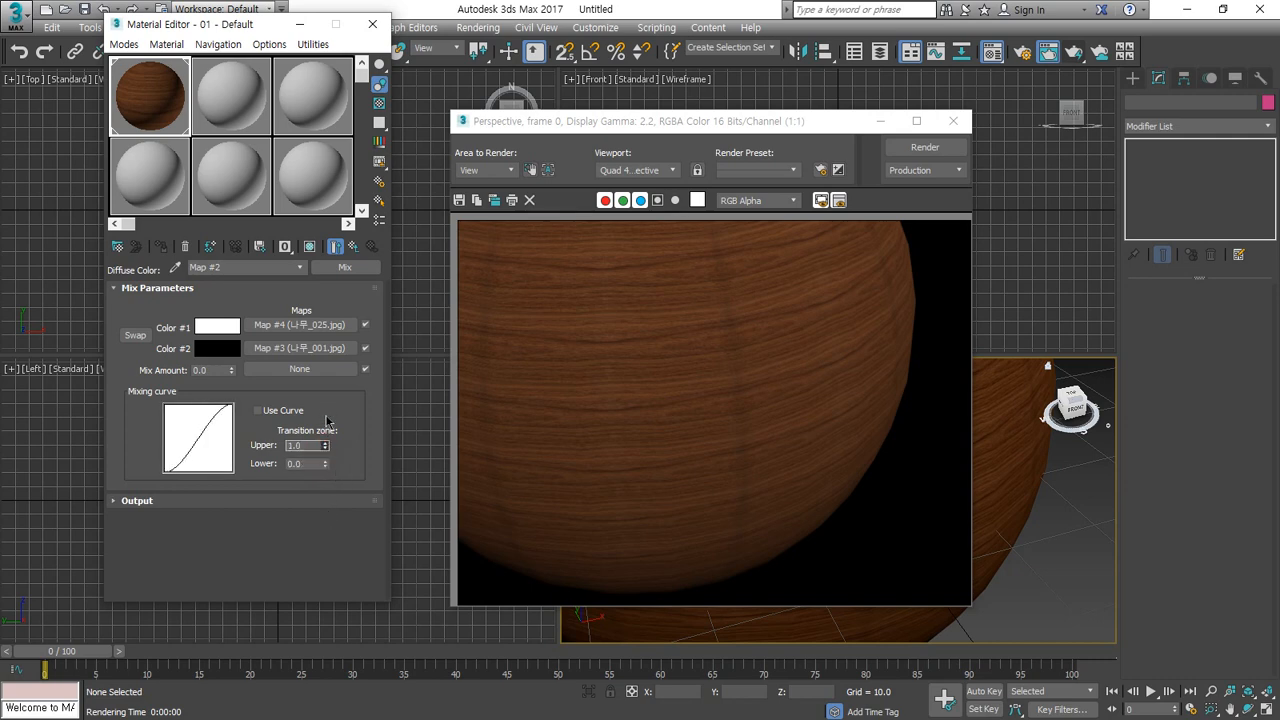
{"action": "left_click", "coordinate": [925, 147]}
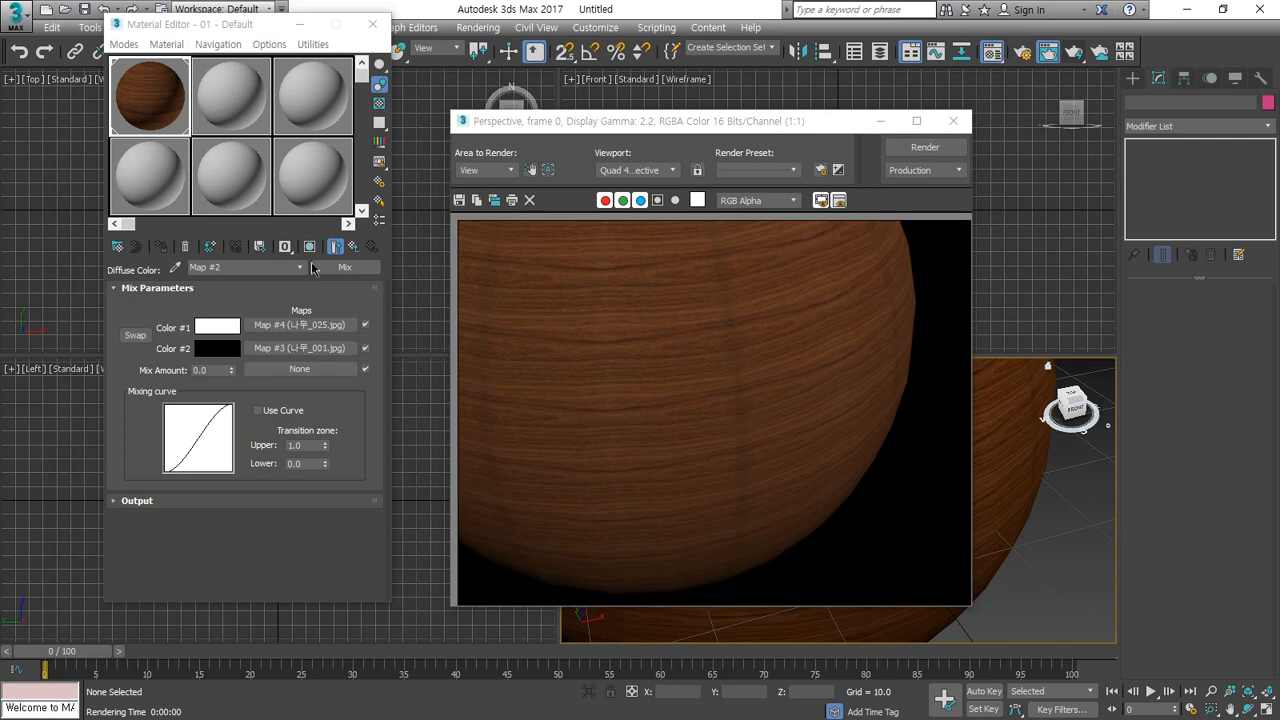
Step: Set the transition zone to Upper 0.65 and Lower 0.39 and swap the two wood maps back, rendering after each change
{"action": "left_click_drag", "start_coordinate": [326, 448], "coordinate": [382, 386]}
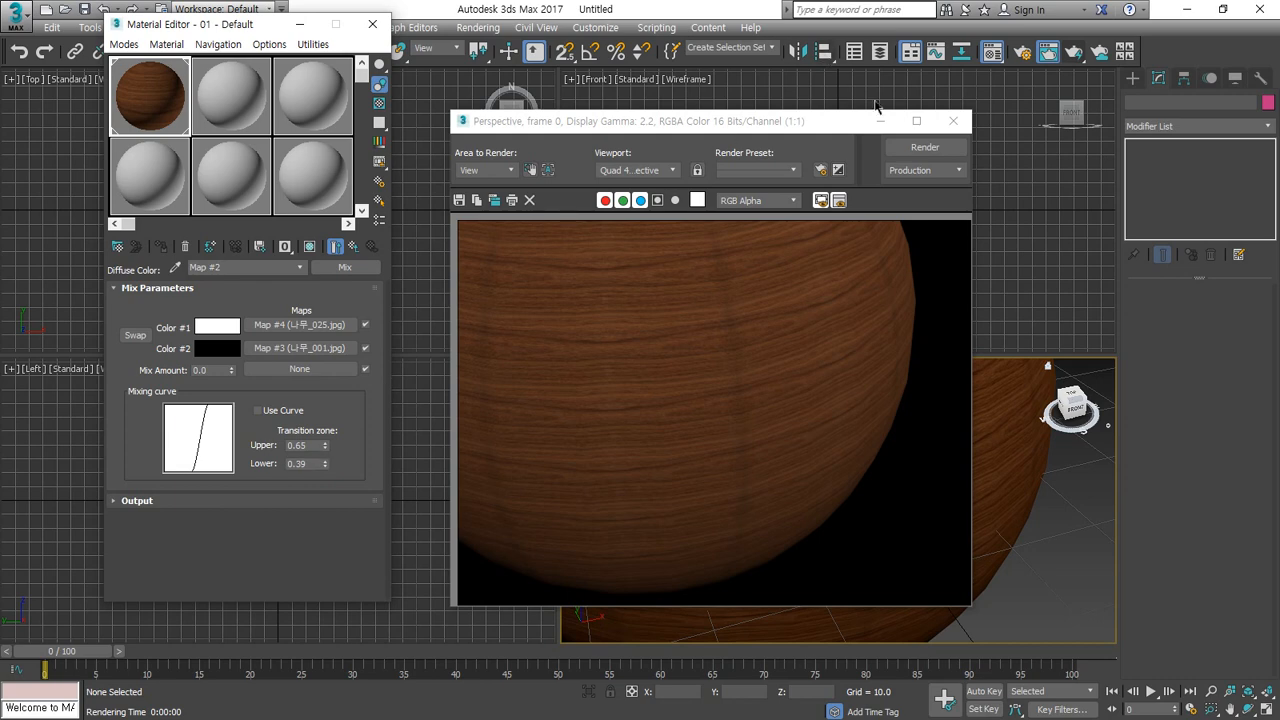
{"action": "left_click", "coordinate": [925, 147]}
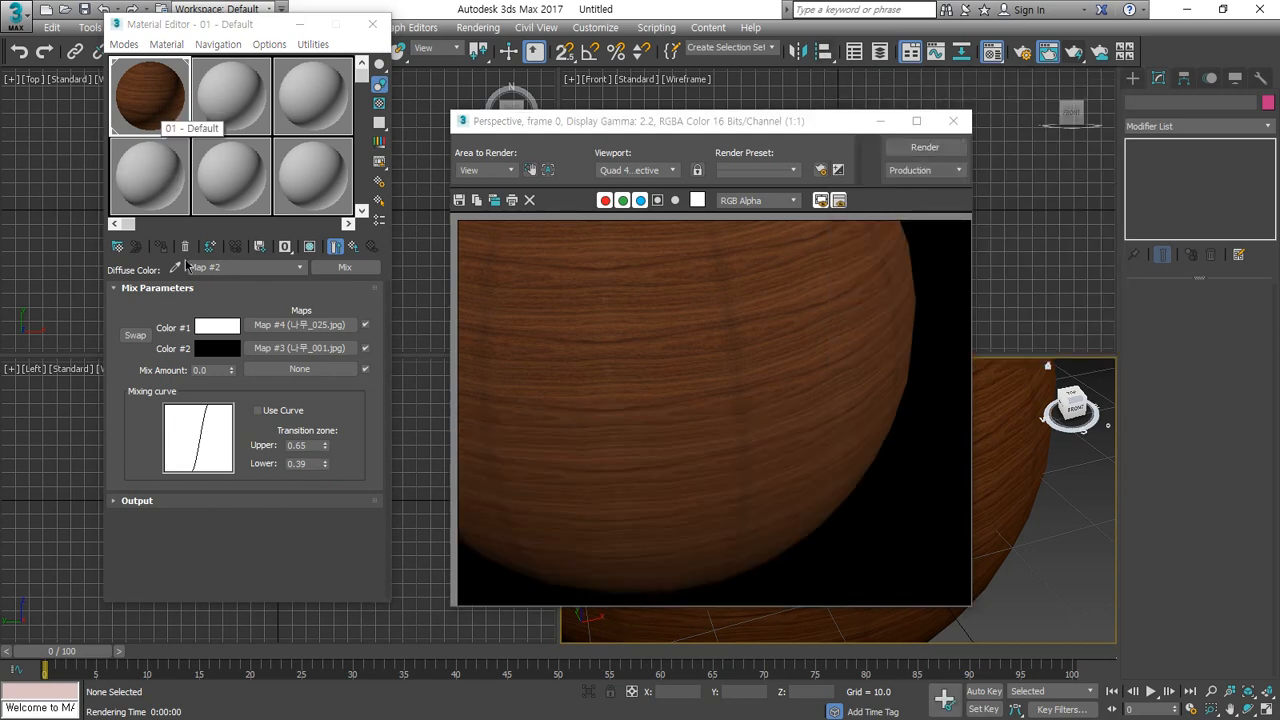
{"action": "left_click", "coordinate": [135, 335]}
{"action": "left_click", "coordinate": [925, 147]}
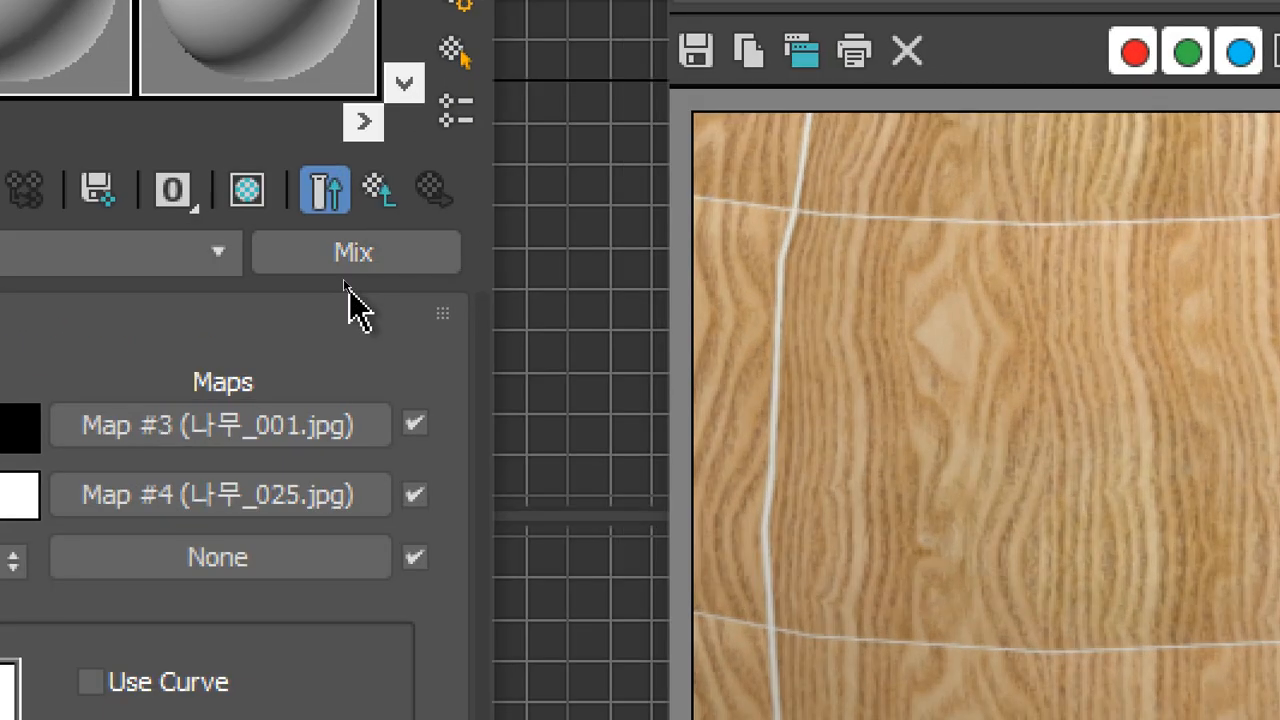
Step: Replace the Diffuse Color Mix map with a Smoke map, discarding the old map, and close the rendered frame
{"action": "left_click", "coordinate": [353, 254]}
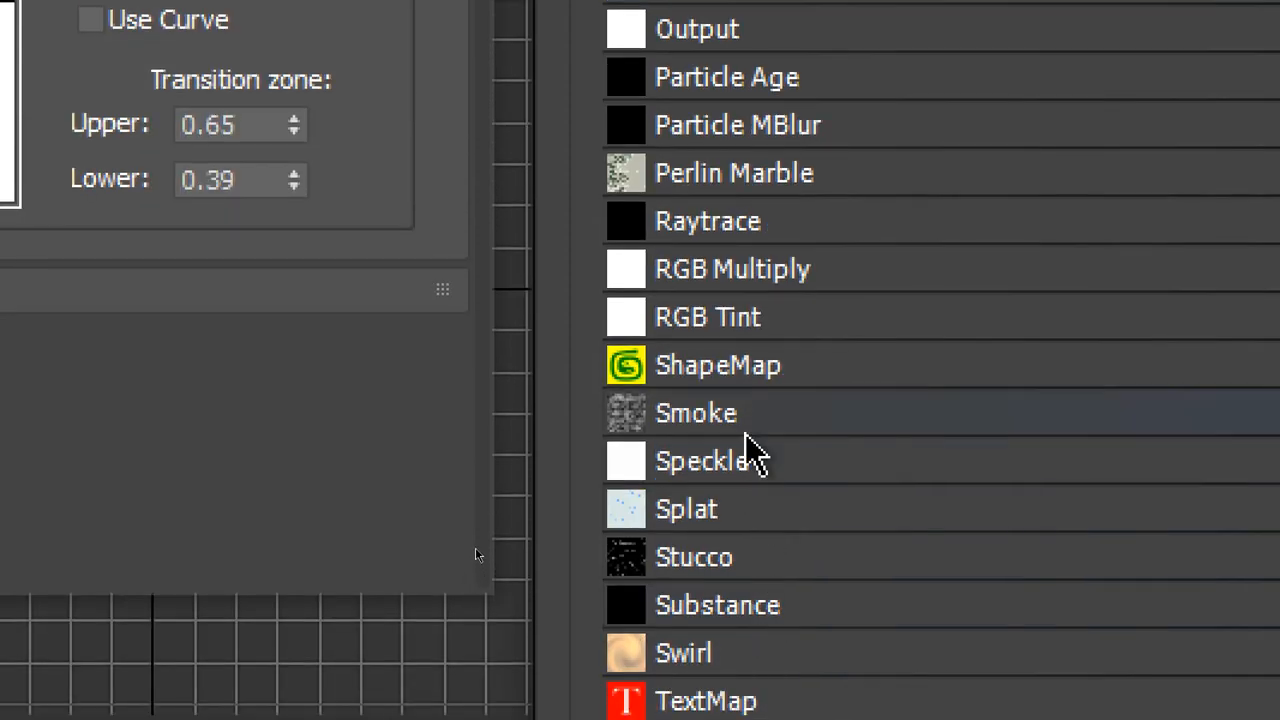
{"action": "double_click", "coordinate": [793, 428]}
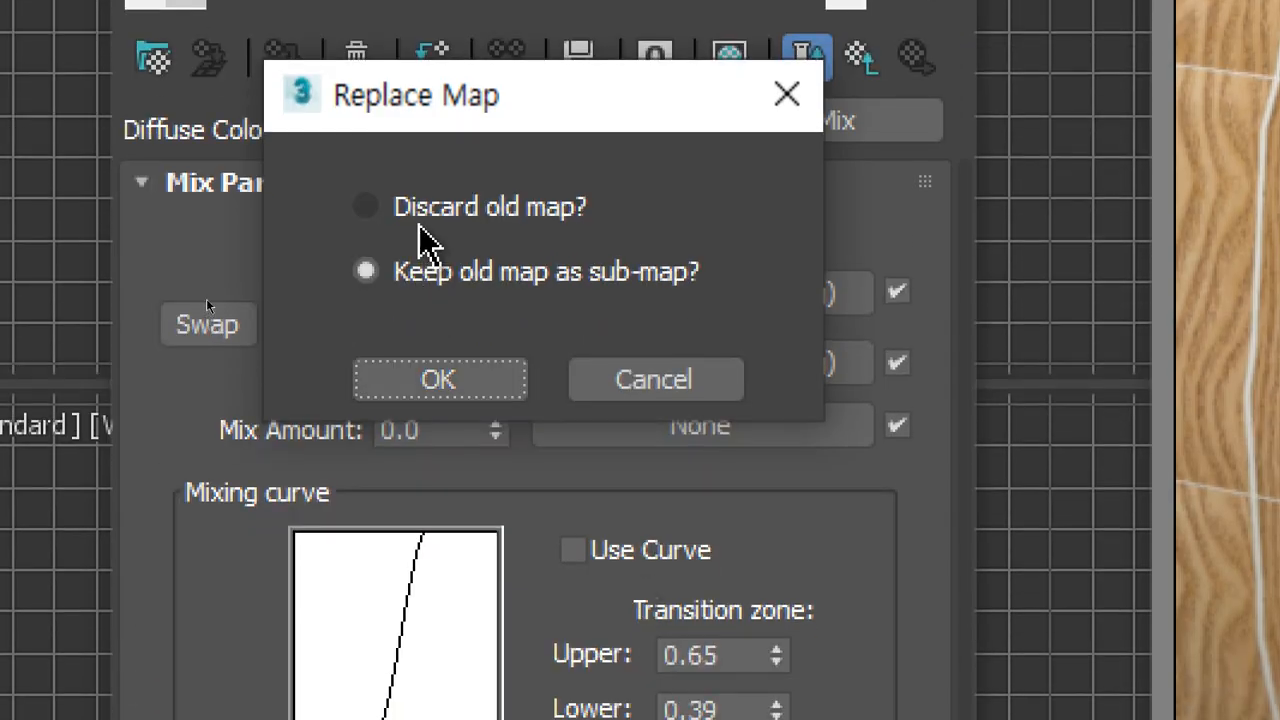
{"action": "left_click", "coordinate": [425, 652]}
{"action": "left_click", "coordinate": [430, 385]}
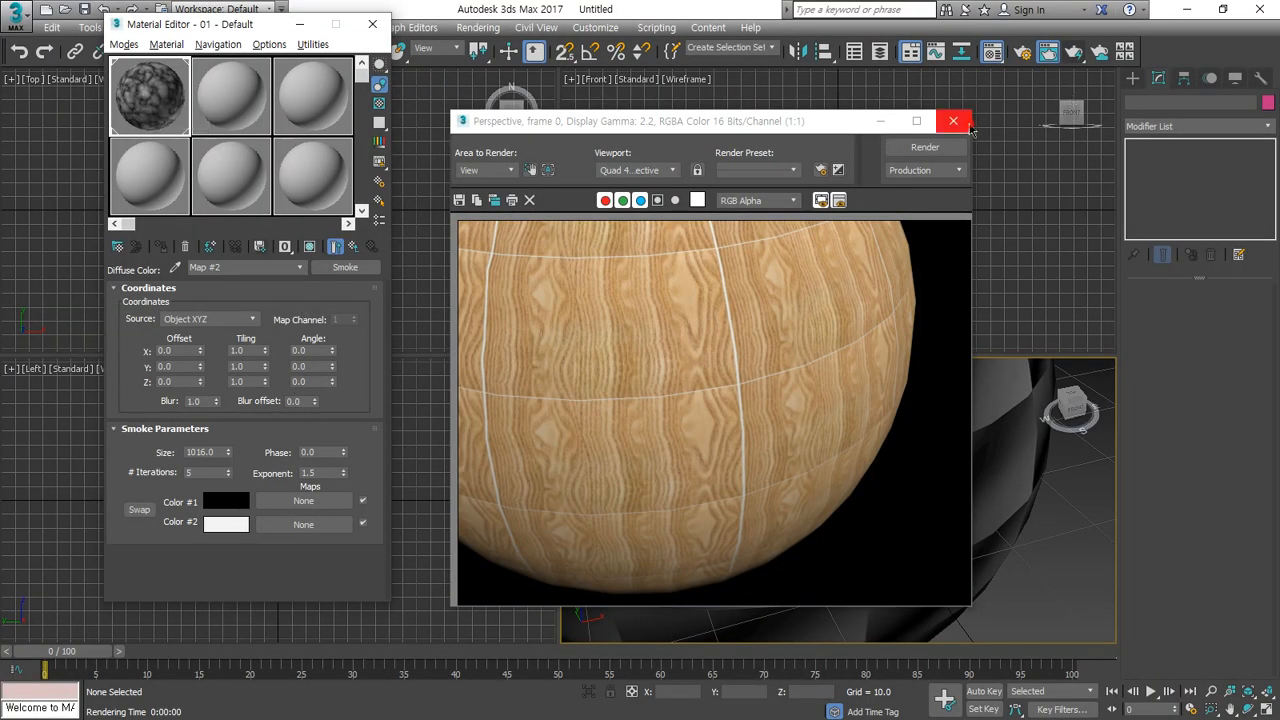
{"action": "left_click", "coordinate": [953, 121]}
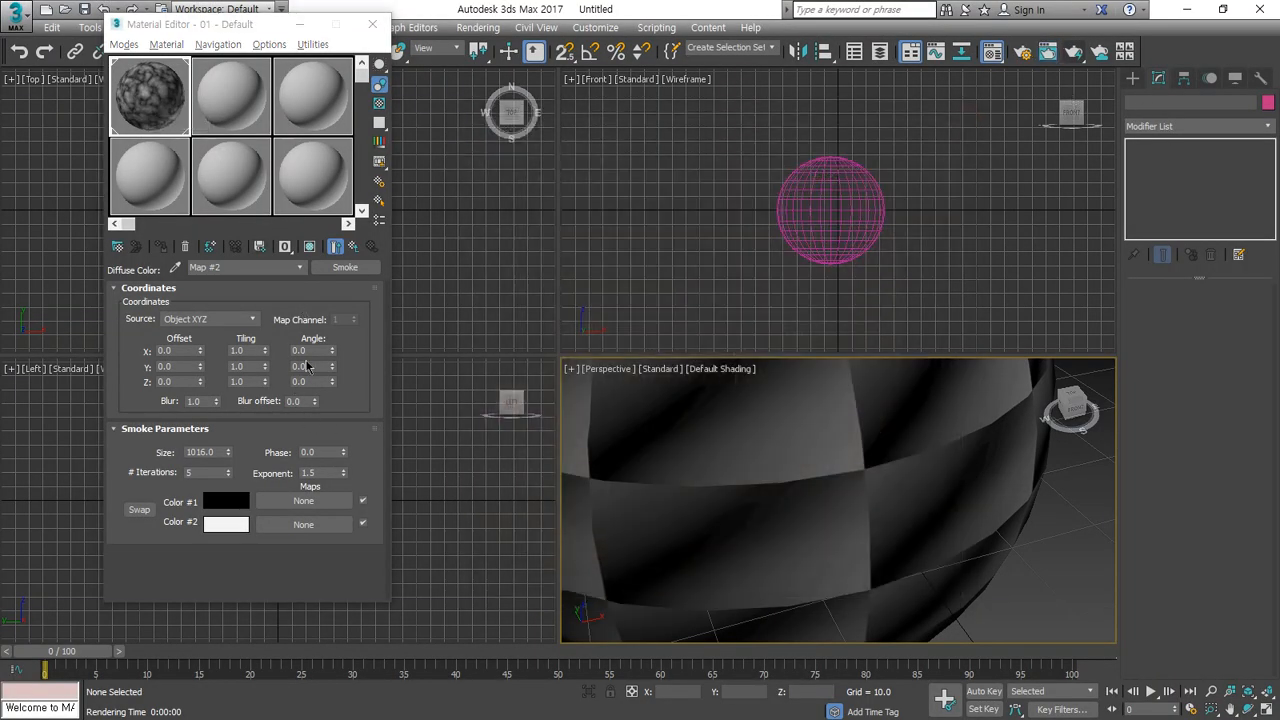
Step: Copy the Smoke map from Diffuse Color to the Opacity slot as an independent copy, and clear the Diffuse Color map
{"action": "left_click", "coordinate": [369, 247]}
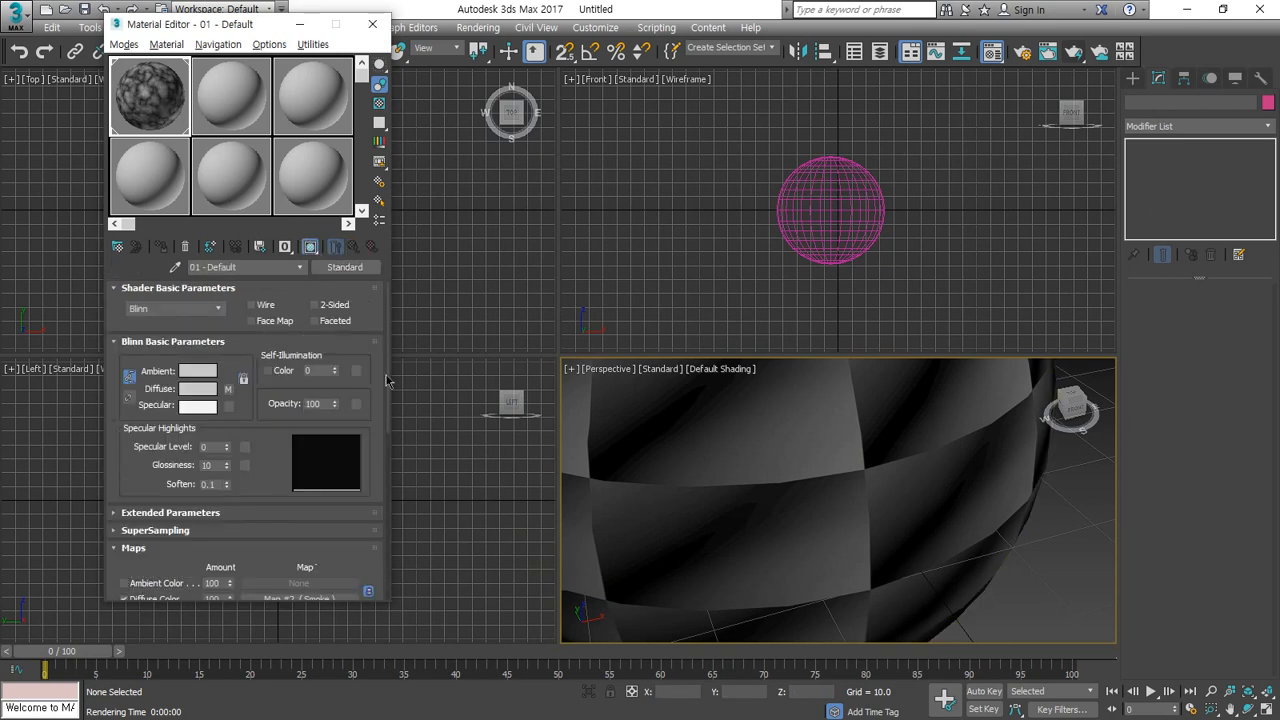
{"action": "scroll", "coordinate": [272, 465], "scroll_direction": "down", "scroll_amount": 5}
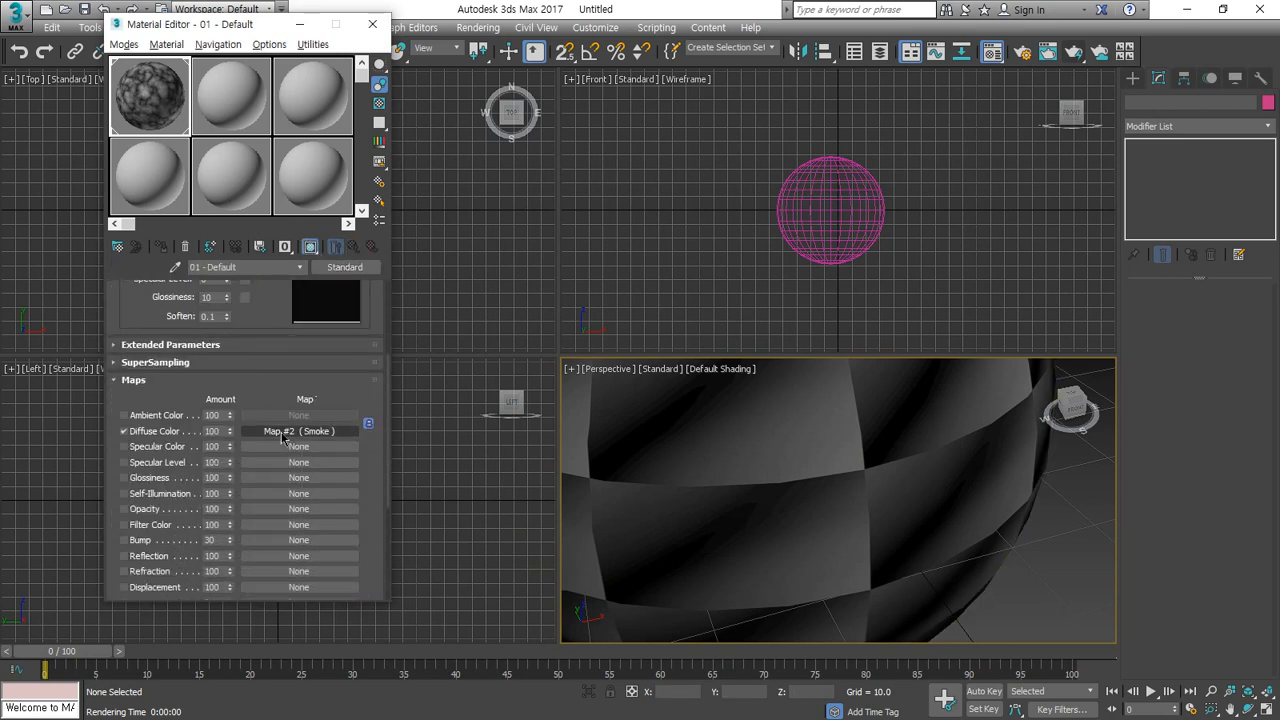
{"action": "left_click_drag", "start_coordinate": [283, 513], "coordinate": [284, 512]}
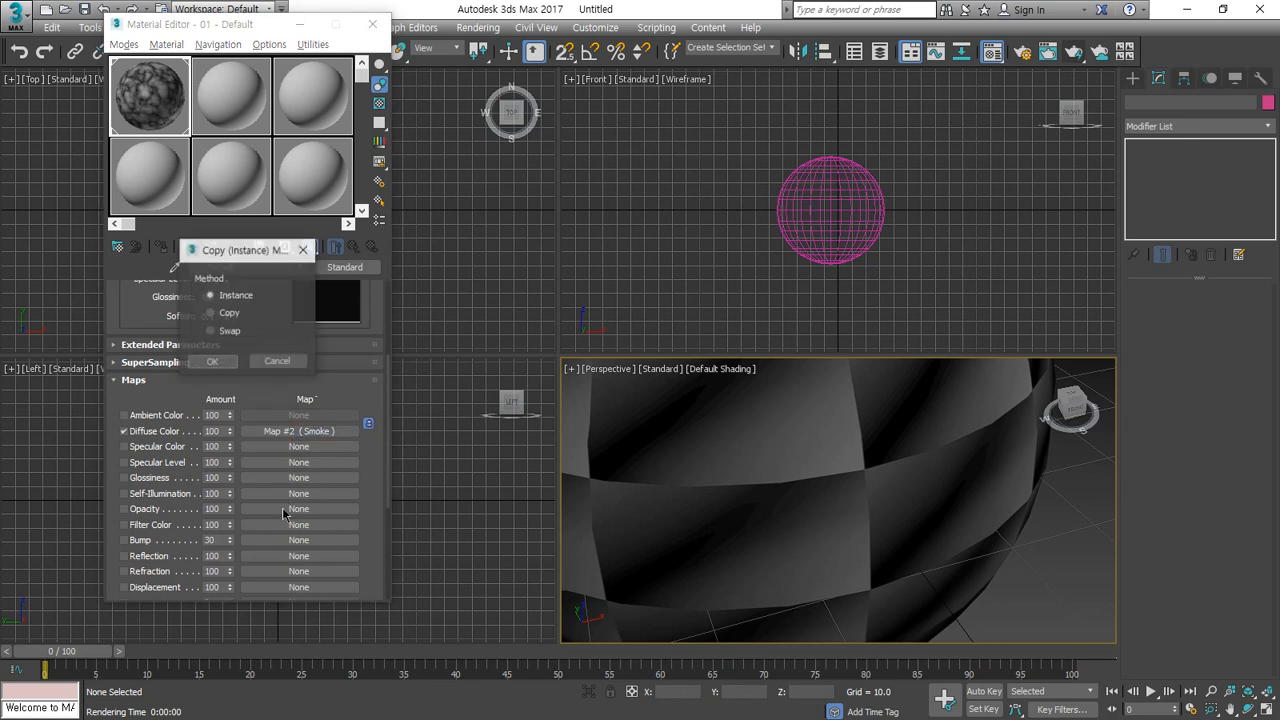
{"action": "left_click", "coordinate": [232, 318]}
{"action": "left_click", "coordinate": [212, 361]}
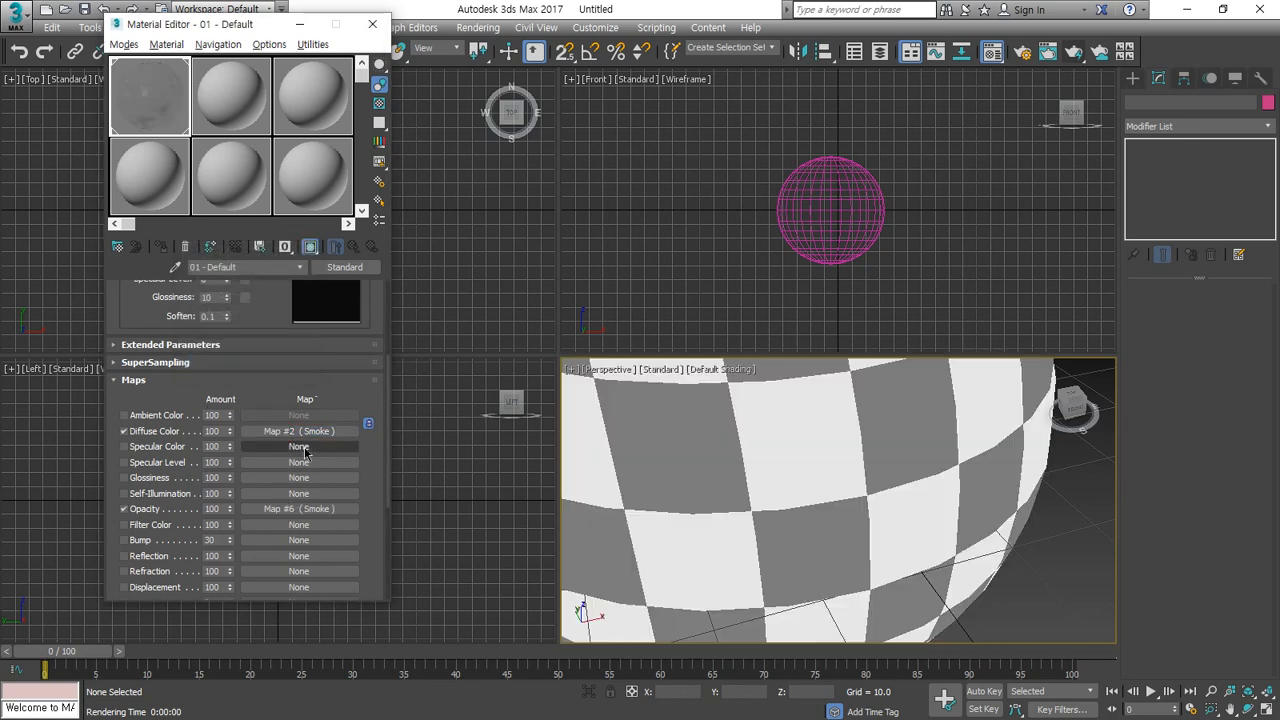
{"action": "left_click_drag", "start_coordinate": [302, 459], "coordinate": [301, 431]}
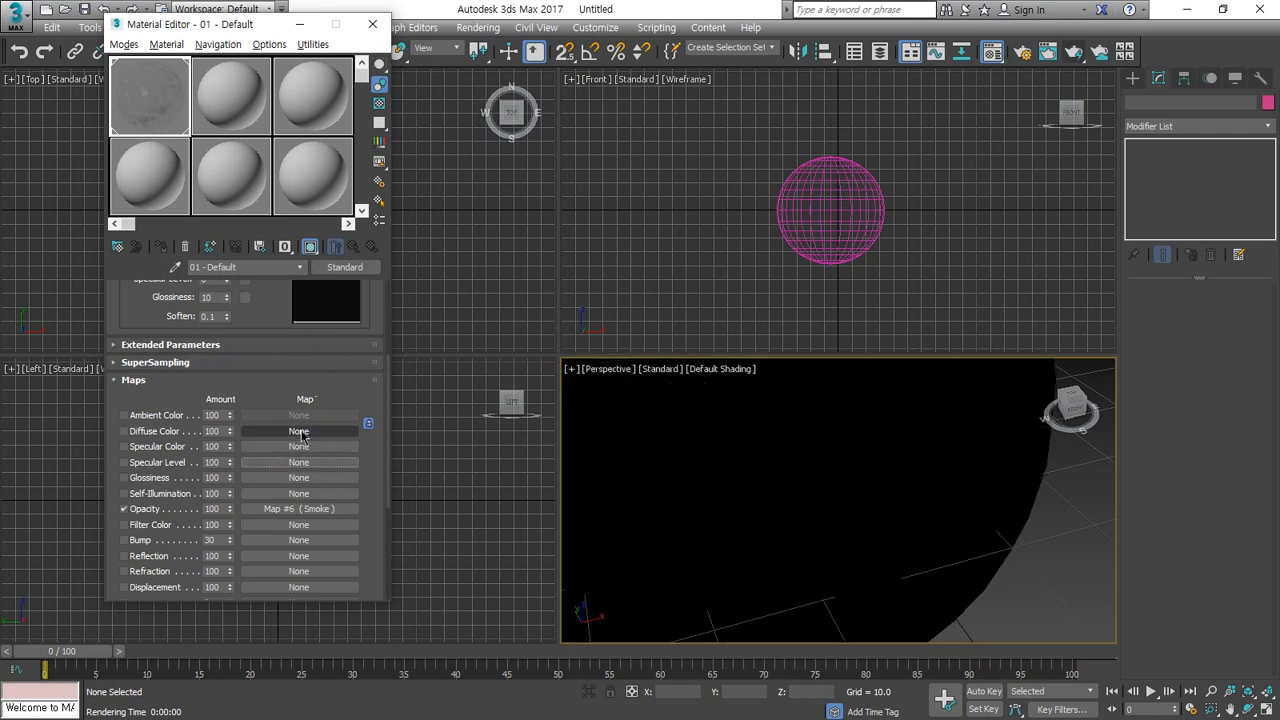
Step: Render the Perspective view, set the Opacity Smoke map's Size to 10.0, and render again
{"action": "left_click", "coordinate": [1073, 51]}
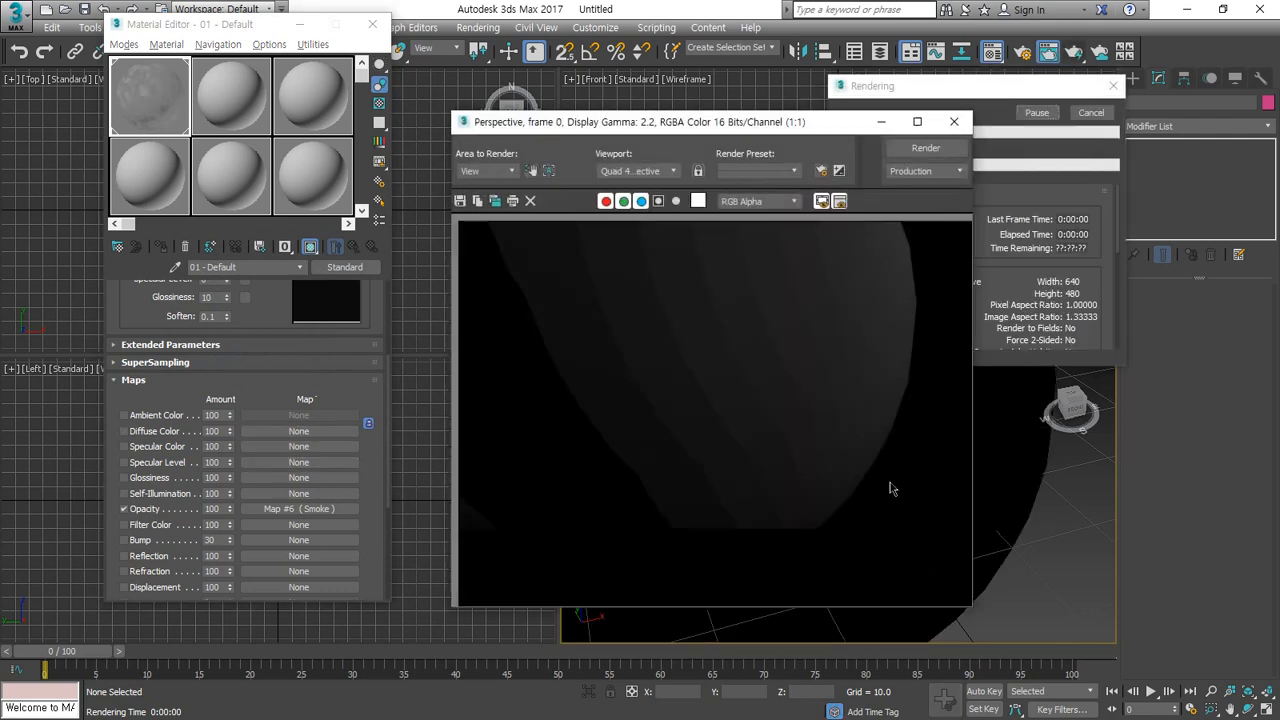
{"action": "scroll", "coordinate": [820, 351], "scroll_direction": "down", "scroll_amount": 1}
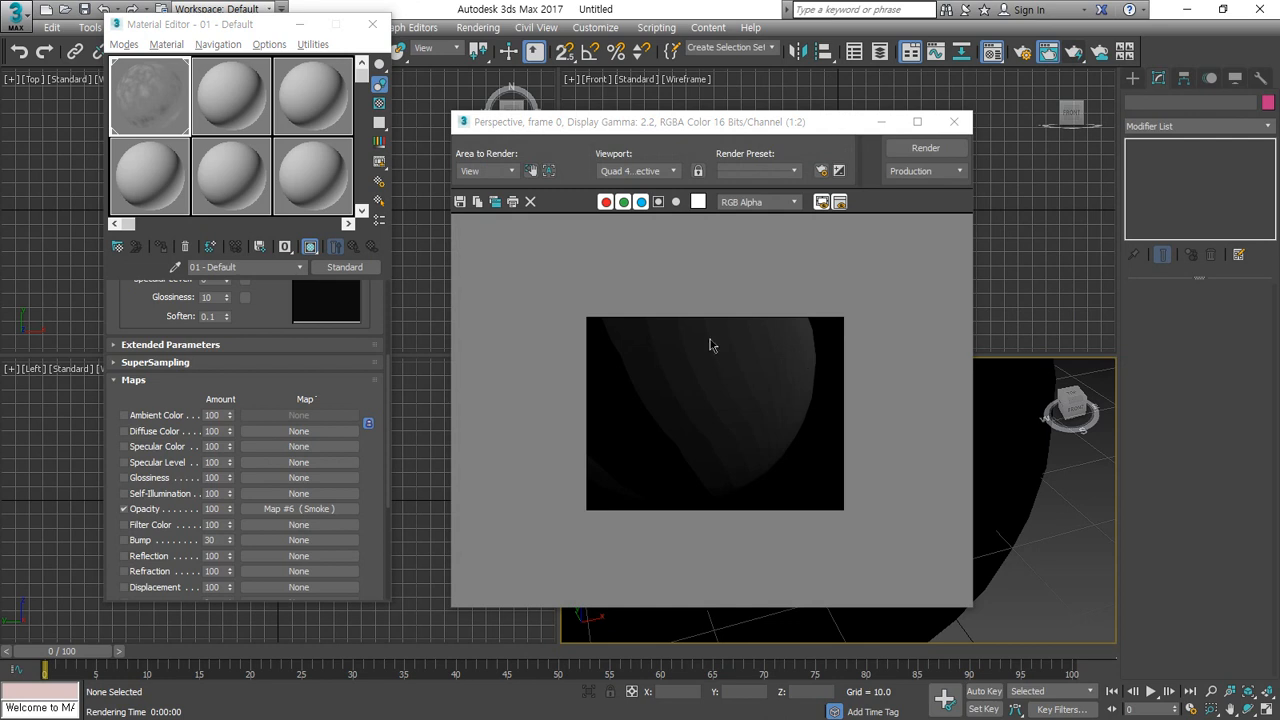
{"action": "left_click", "coordinate": [299, 508]}
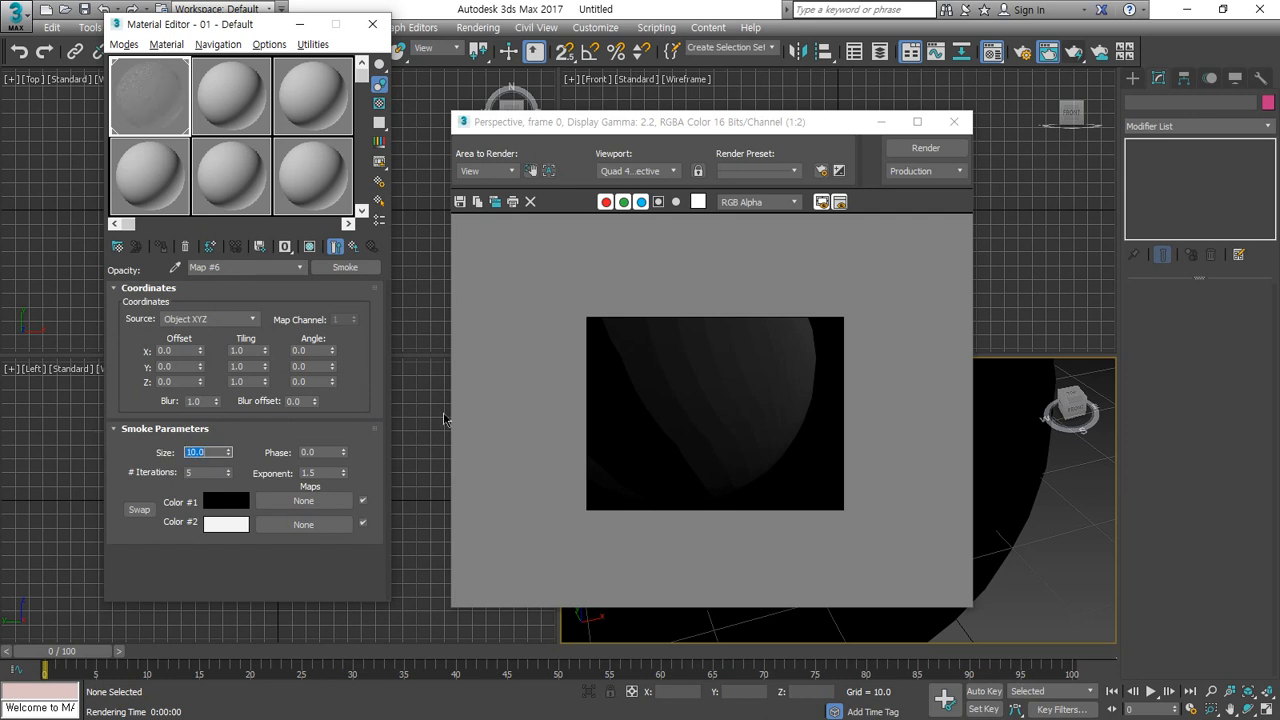
{"action": "left_click", "coordinate": [922, 148]}
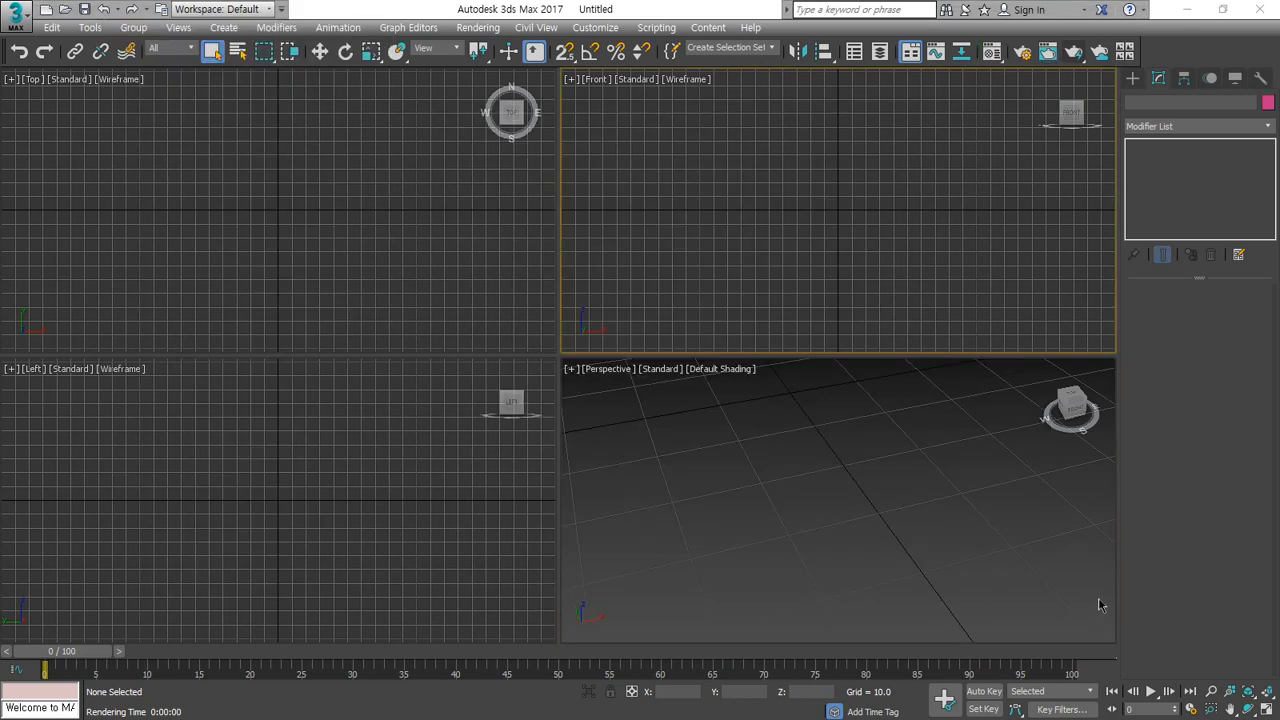
Step: Create an upright box with no thickness in the Front view, about 183 long and 94 wide
{"action": "left_click", "coordinate": [1268, 692]}
{"action": "left_click", "coordinate": [1133, 78]}
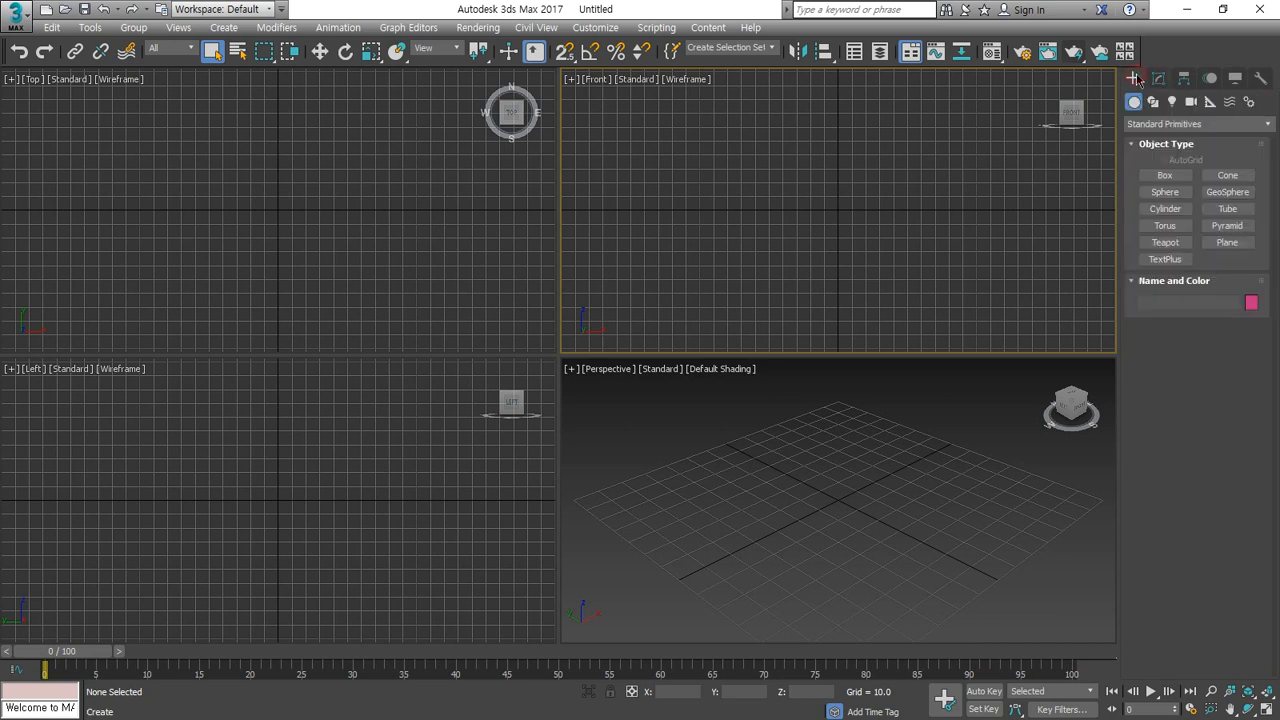
{"action": "left_click", "coordinate": [1165, 176]}
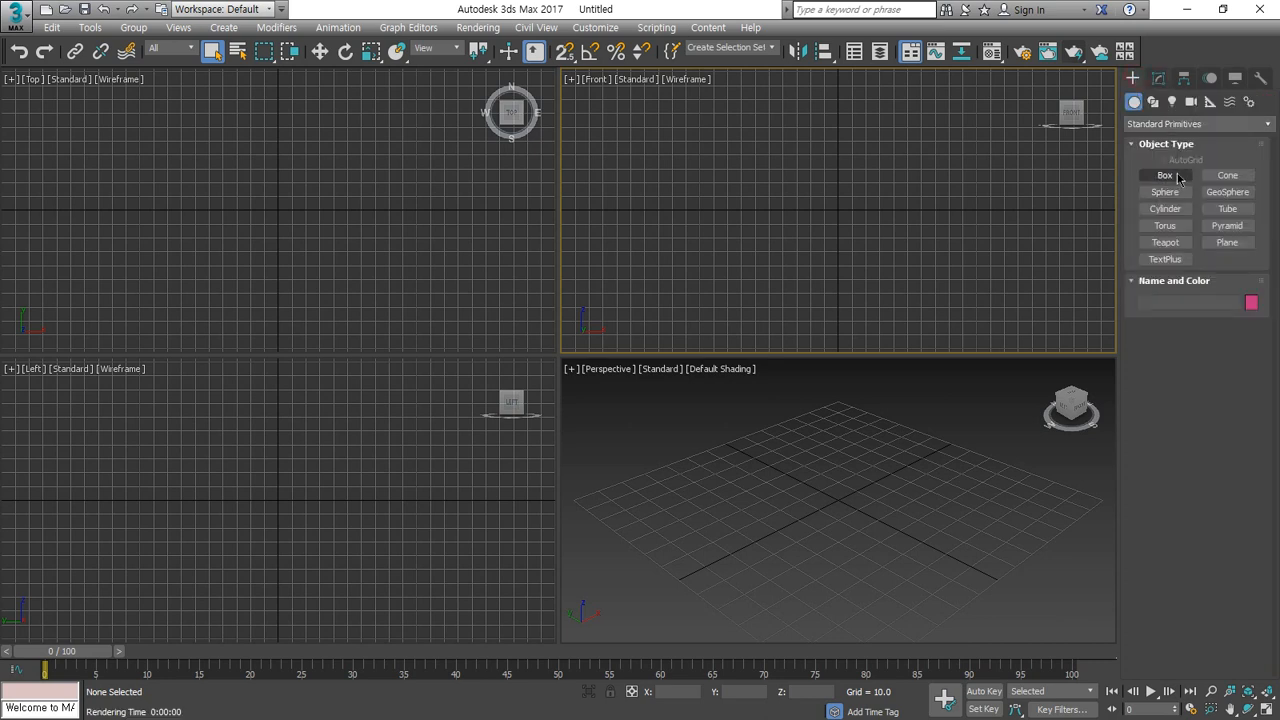
{"action": "left_click_drag", "start_coordinate": [773, 82], "coordinate": [903, 331]}
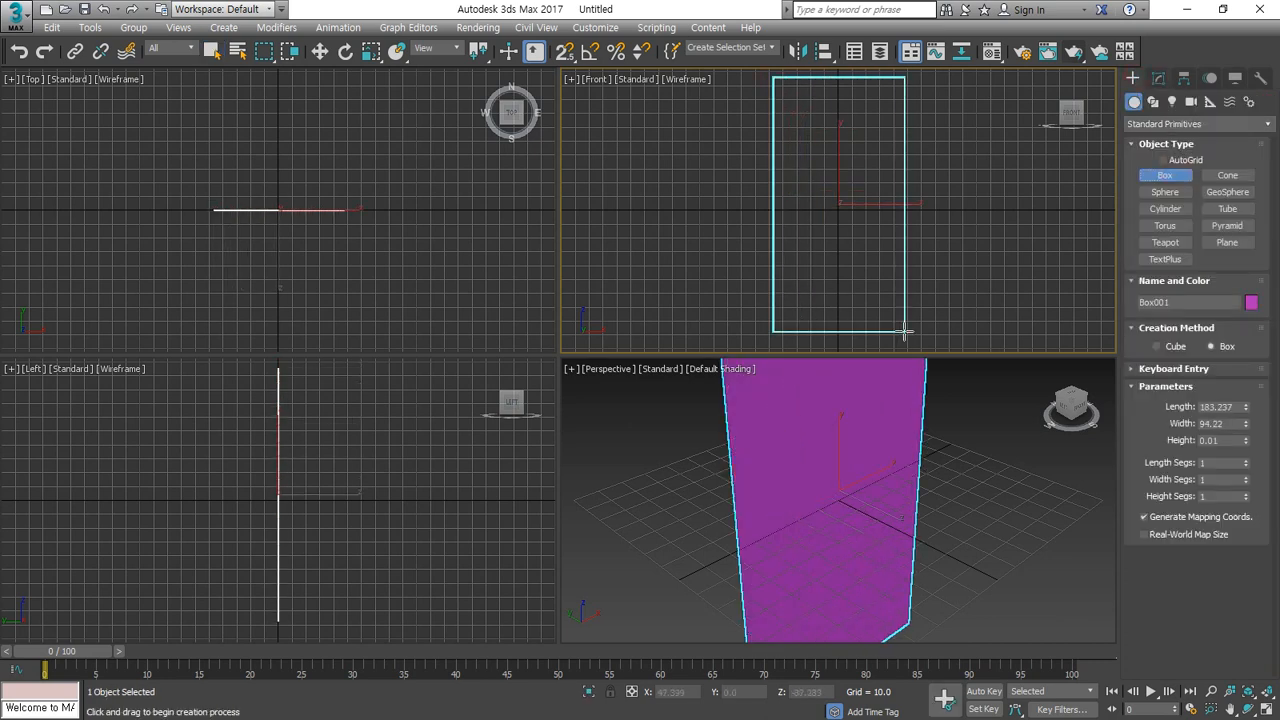
{"action": "left_click", "coordinate": [903, 331]}
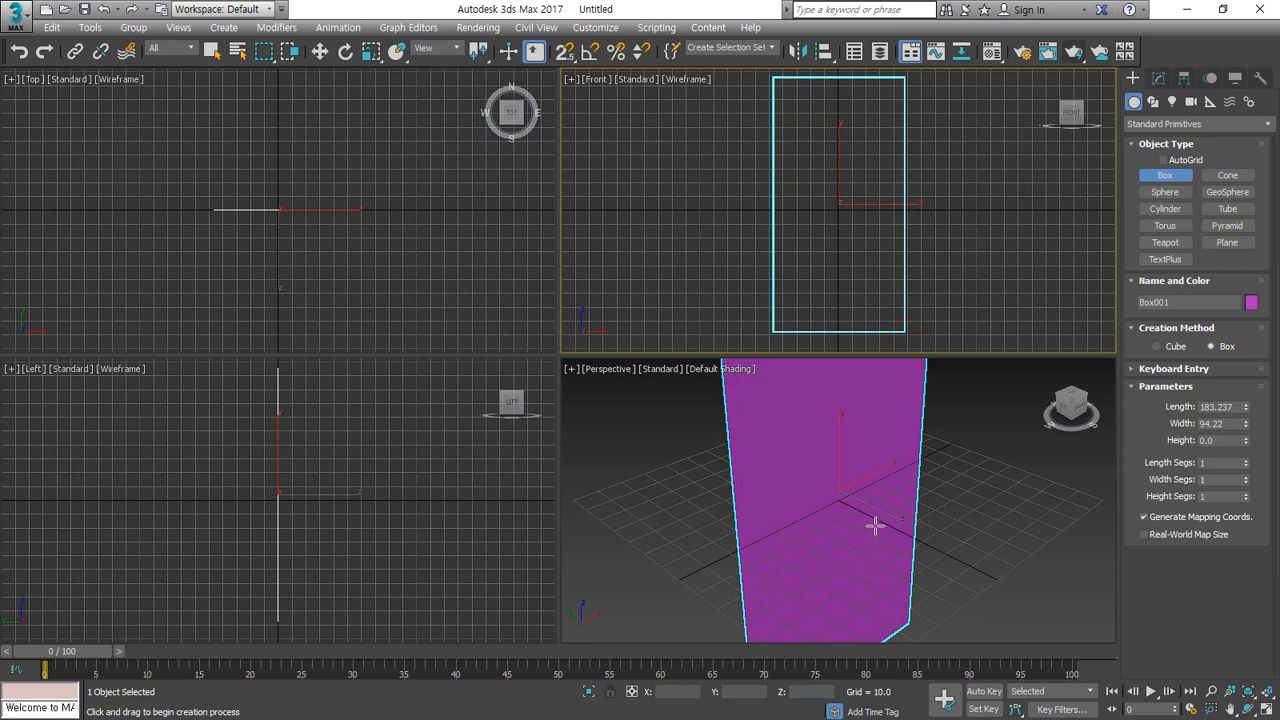
{"action": "scroll", "coordinate": [874, 525], "scroll_direction": "down", "scroll_amount": 5}
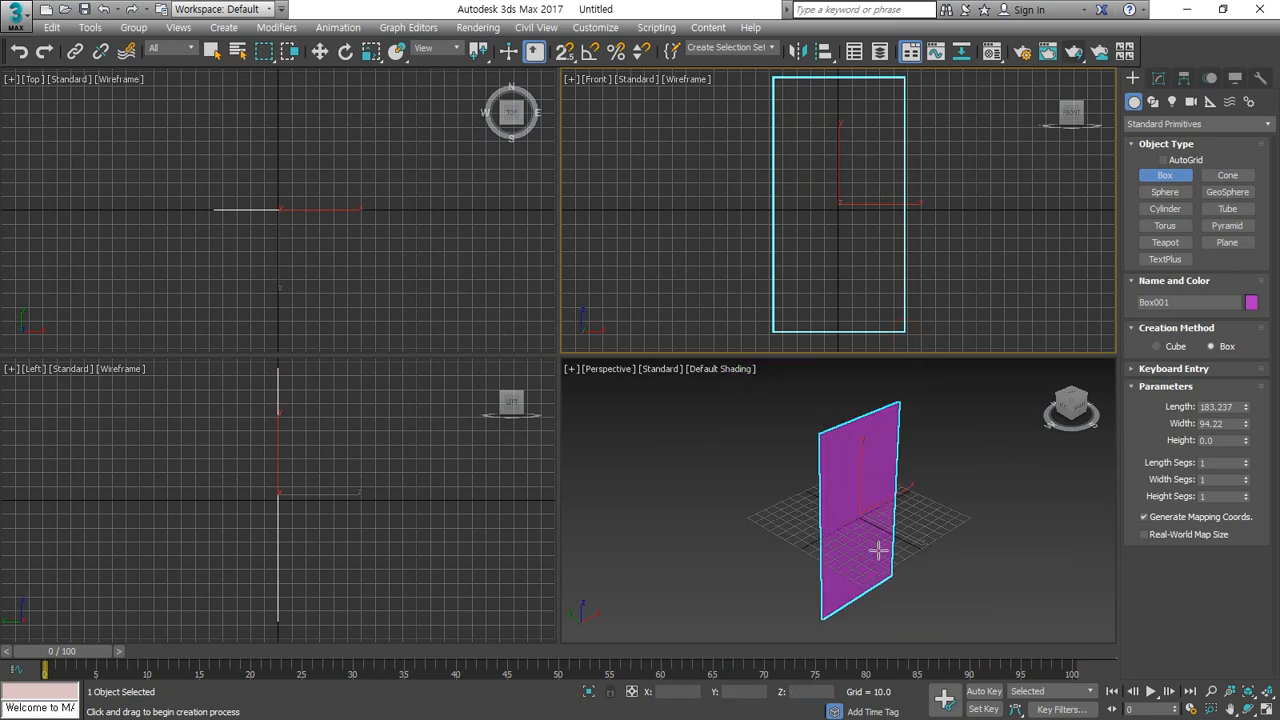
{"action": "middle_click_drag", "start_coordinate": [877, 549], "coordinate": [785, 543], "text": "alt"}
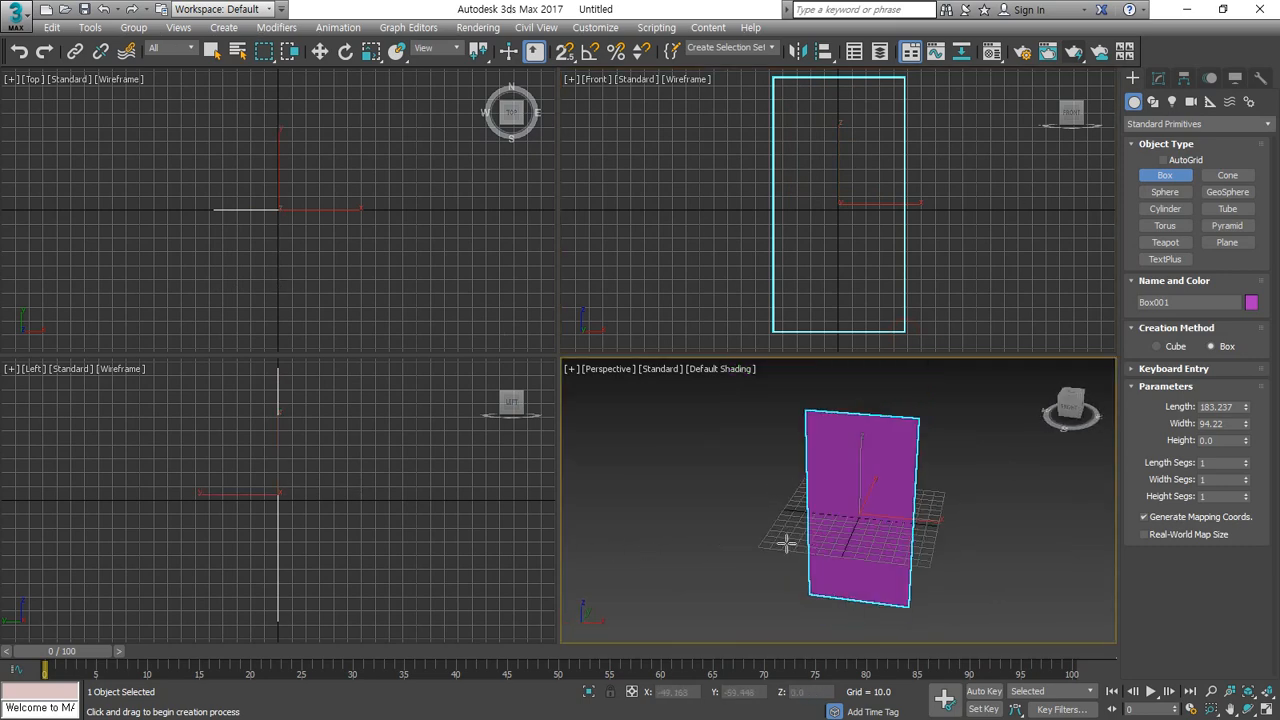
Step: Load Tree_B1.png from the 나무 folder as the Diffuse Color bitmap of the 02 - Default material
{"action": "left_click", "coordinate": [628, 112]}
{"action": "key", "text": "m"}
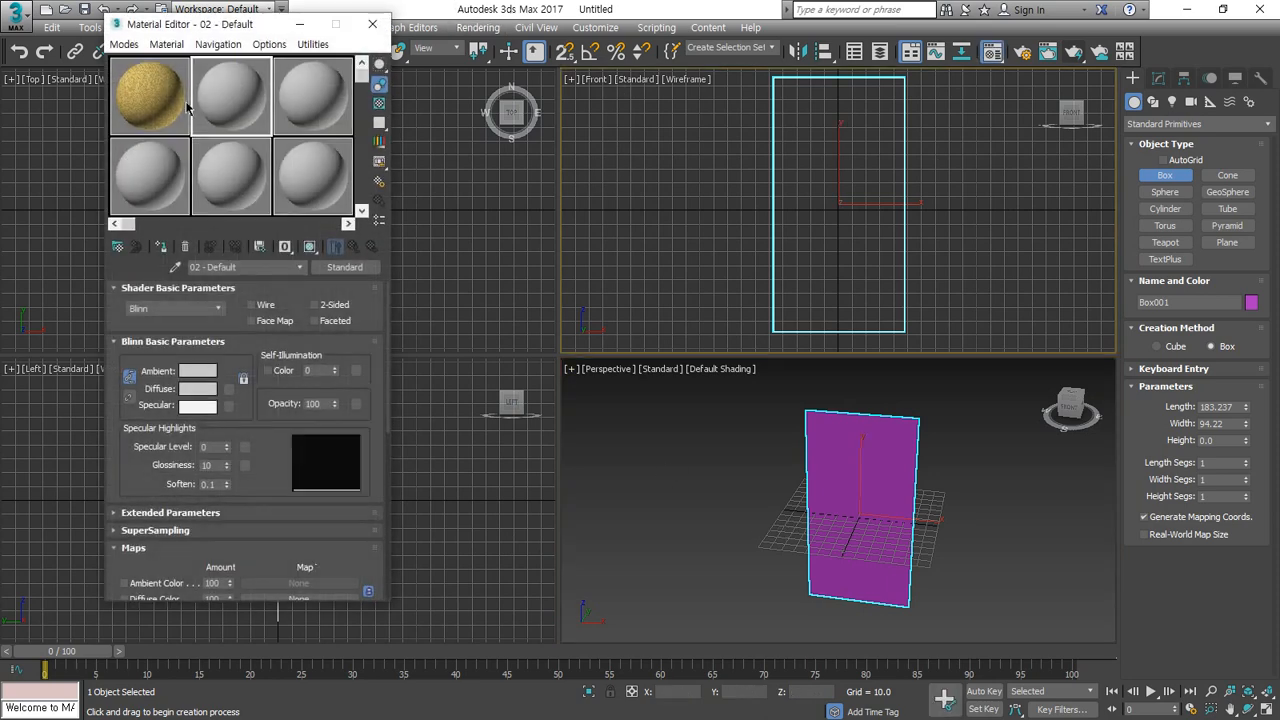
{"action": "scroll", "coordinate": [236, 415], "scroll_direction": "down", "scroll_amount": 4}
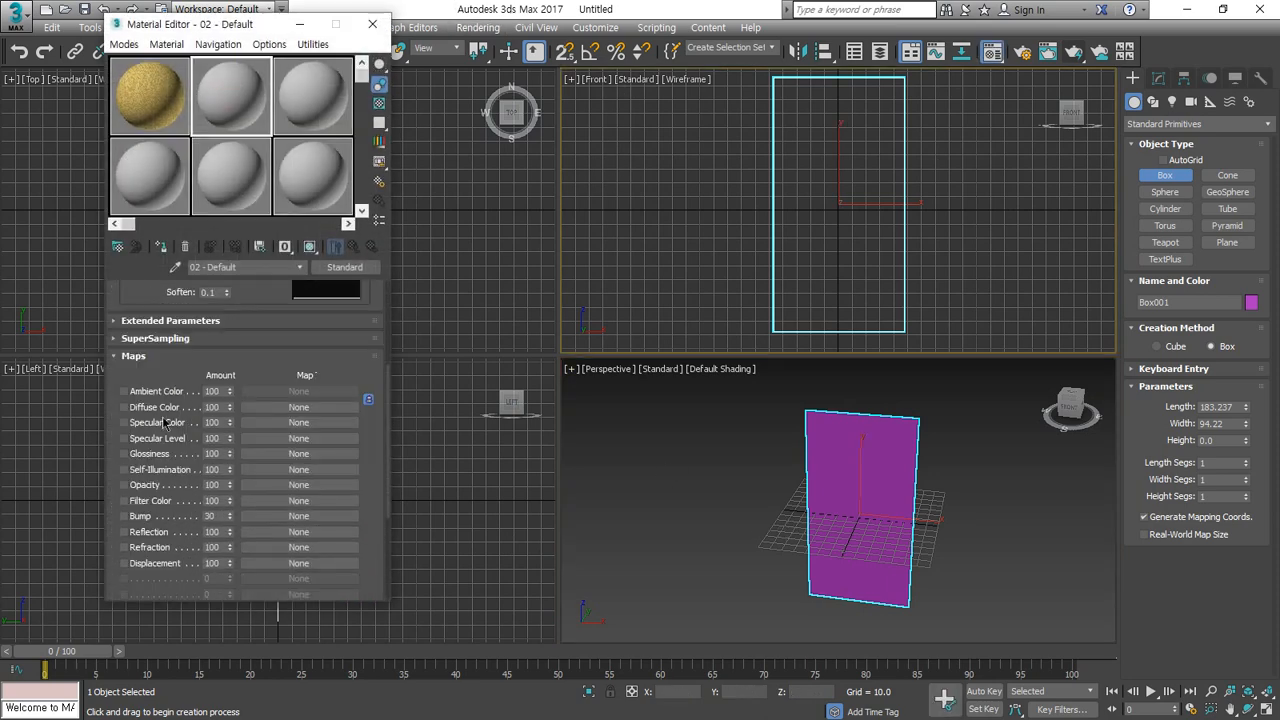
{"action": "left_click_drag", "start_coordinate": [117, 418], "coordinate": [312, 420]}
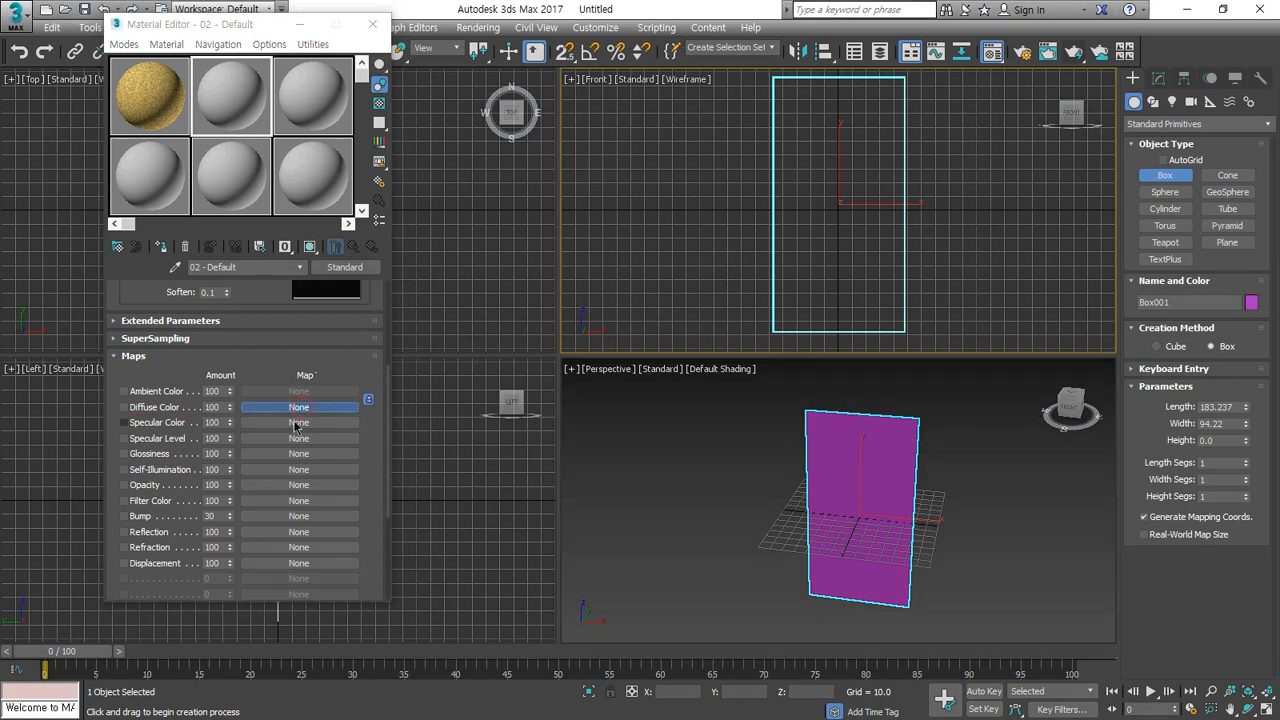
{"action": "left_click", "coordinate": [304, 407]}
{"action": "scroll", "coordinate": [460, 97], "scroll_direction": "up", "scroll_amount": 4}
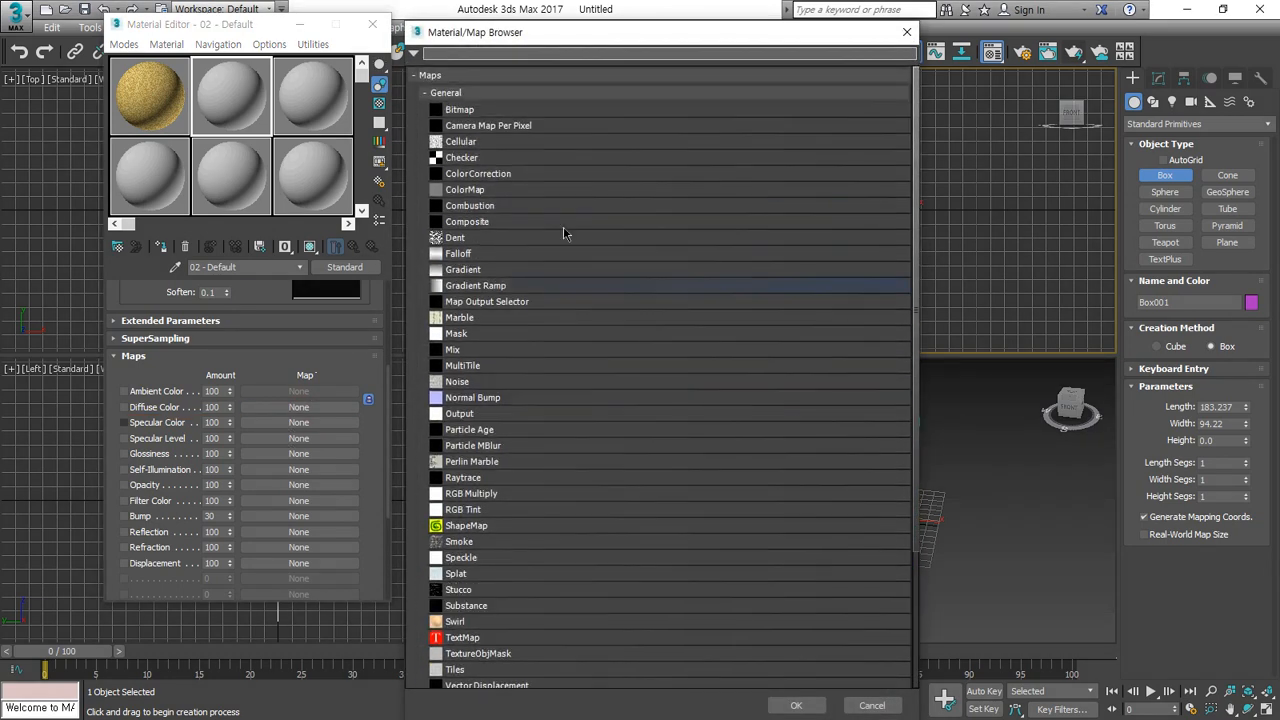
{"action": "double_click", "coordinate": [462, 110]}
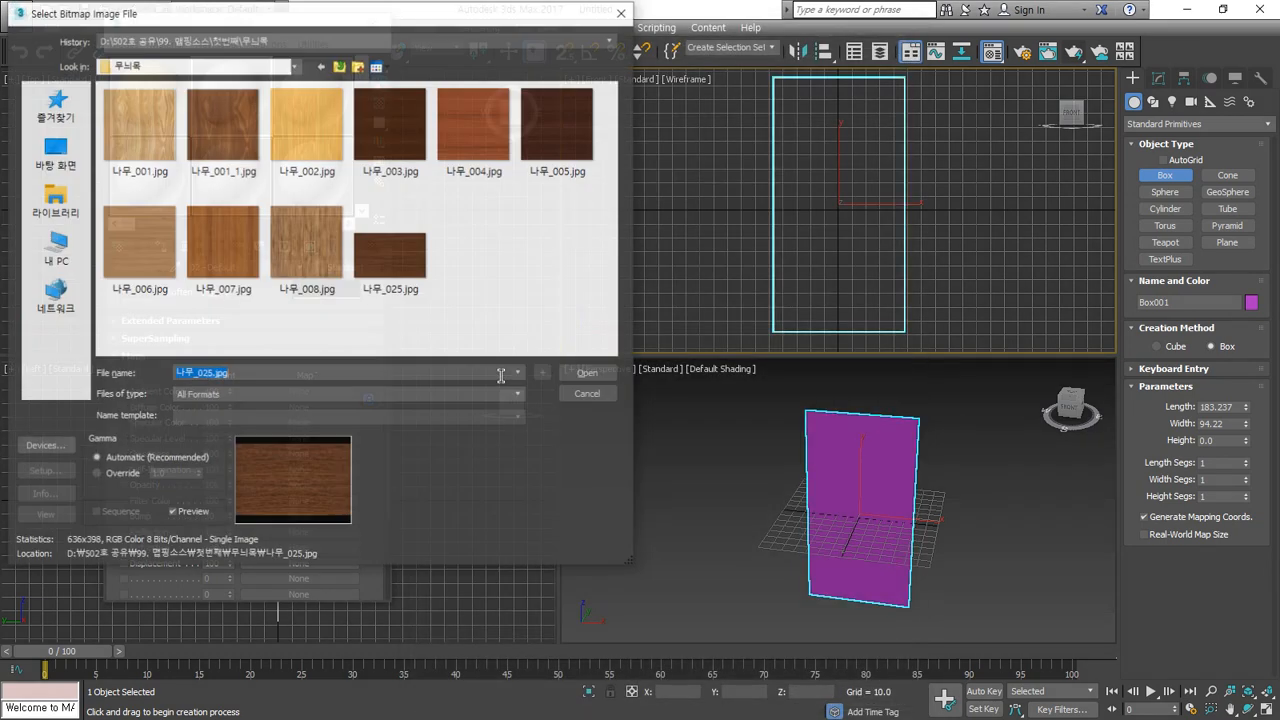
{"action": "left_click", "coordinate": [341, 66]}
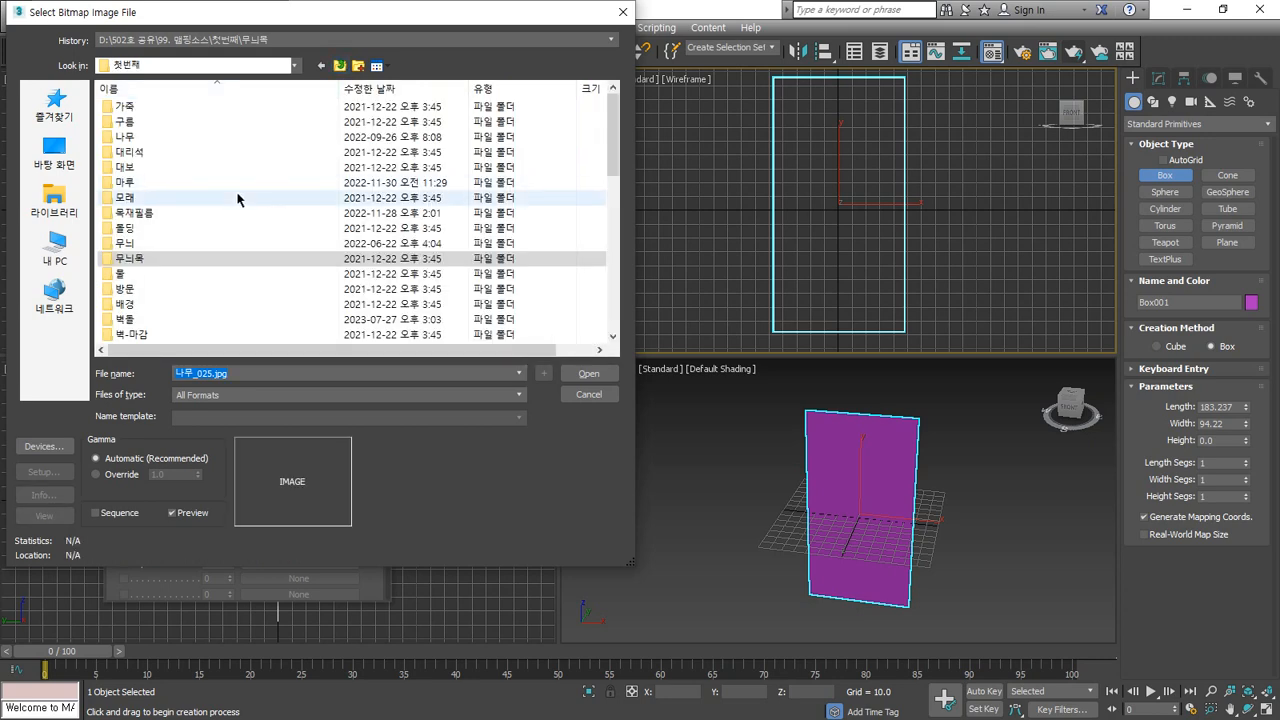
{"action": "double_click", "coordinate": [130, 138]}
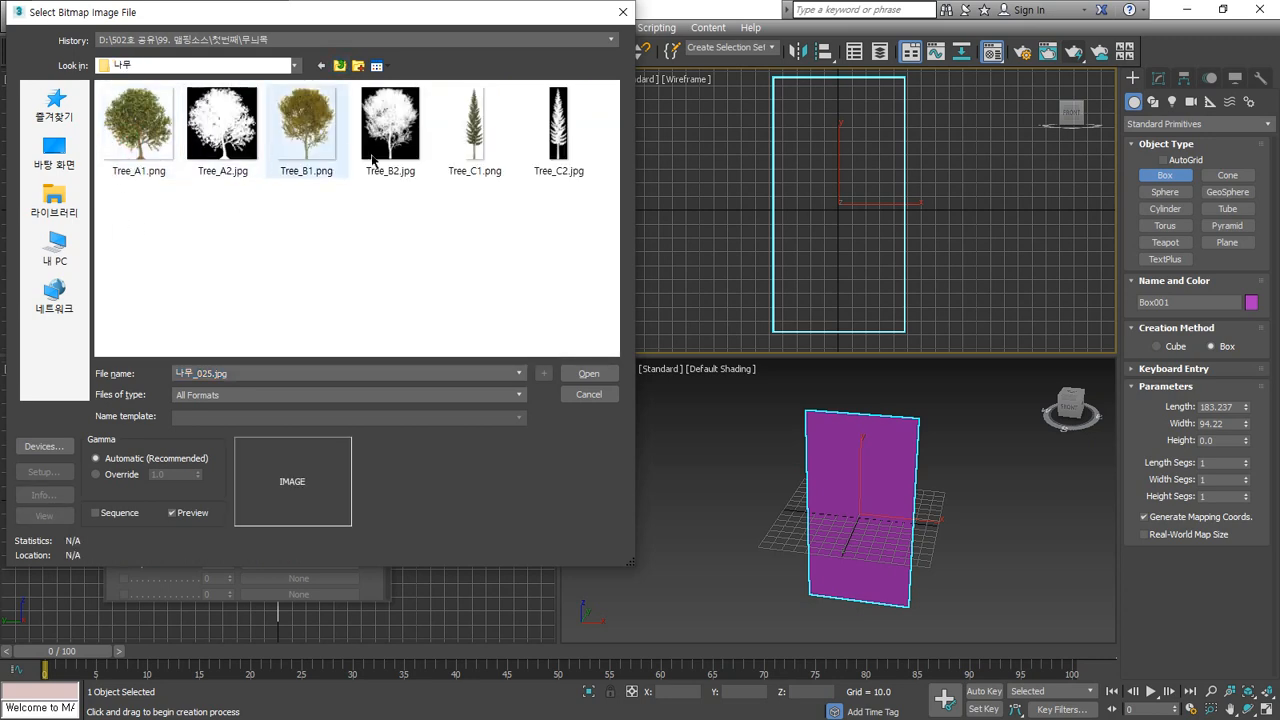
{"action": "left_click", "coordinate": [315, 126]}
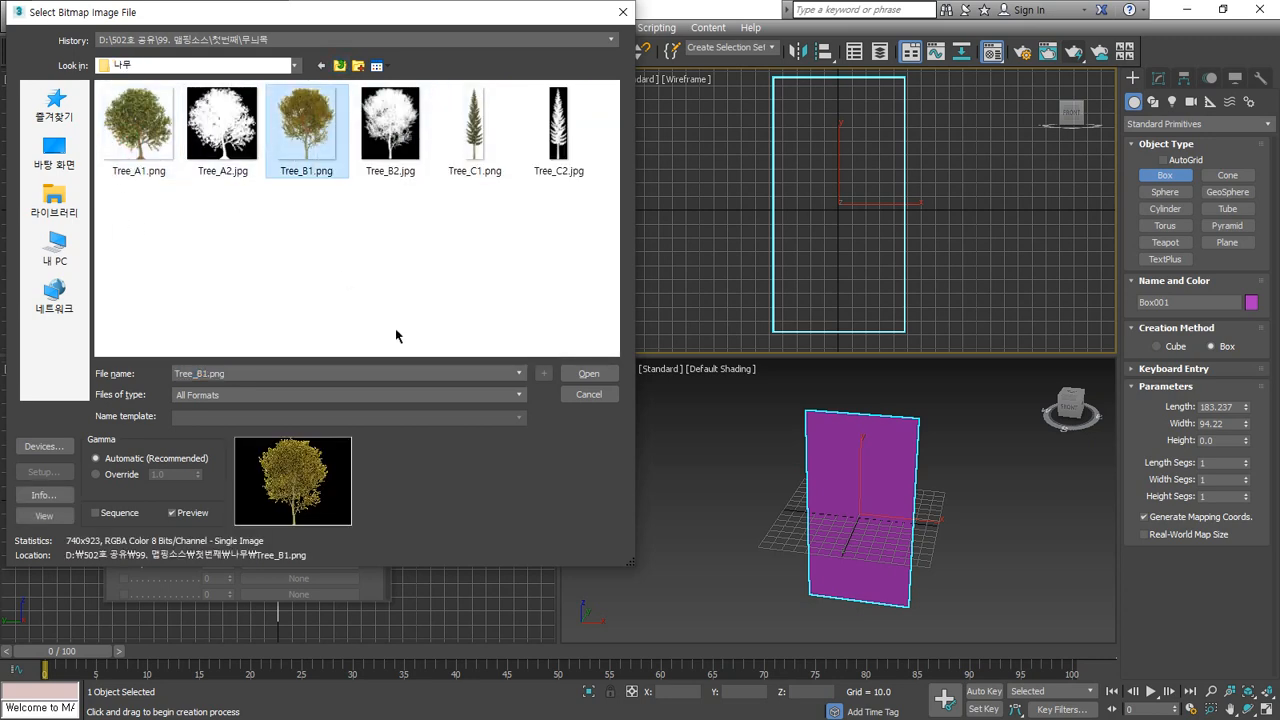
{"action": "left_click", "coordinate": [589, 373]}
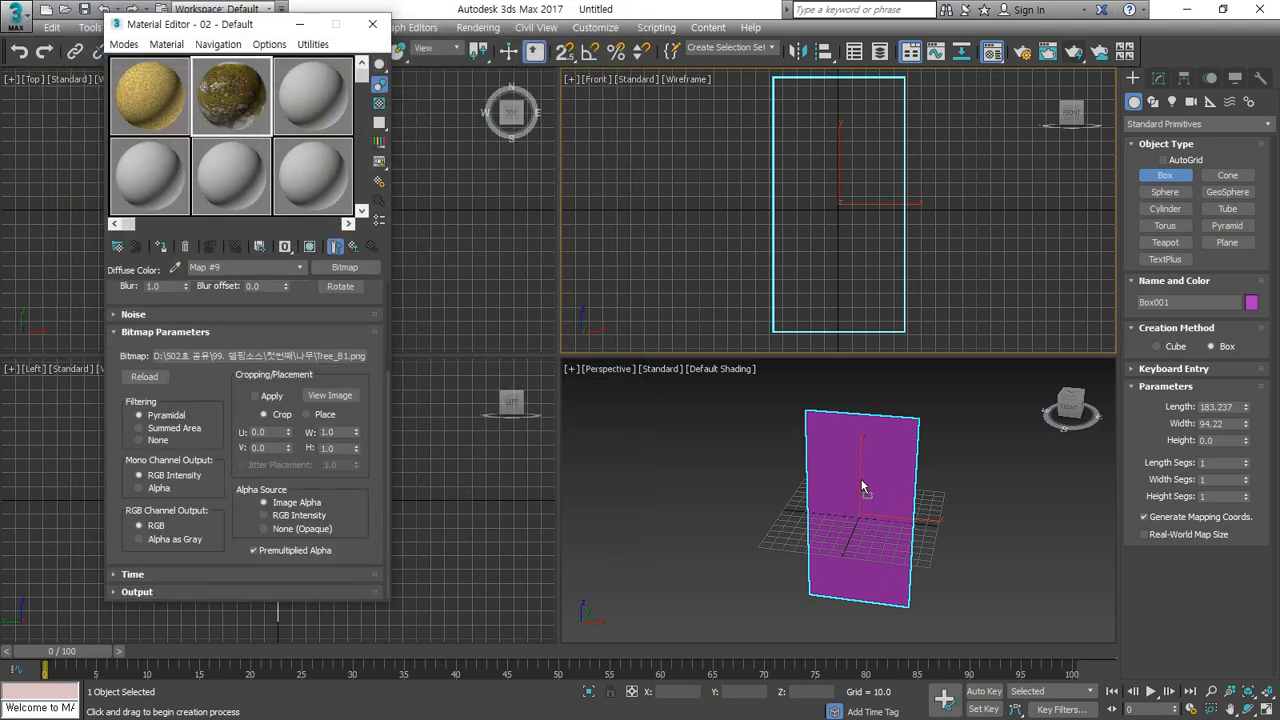
Step: Assign the tree material to the upright box and show its map shaded in the viewport
{"action": "left_click_drag", "start_coordinate": [862, 487], "coordinate": [862, 487]}
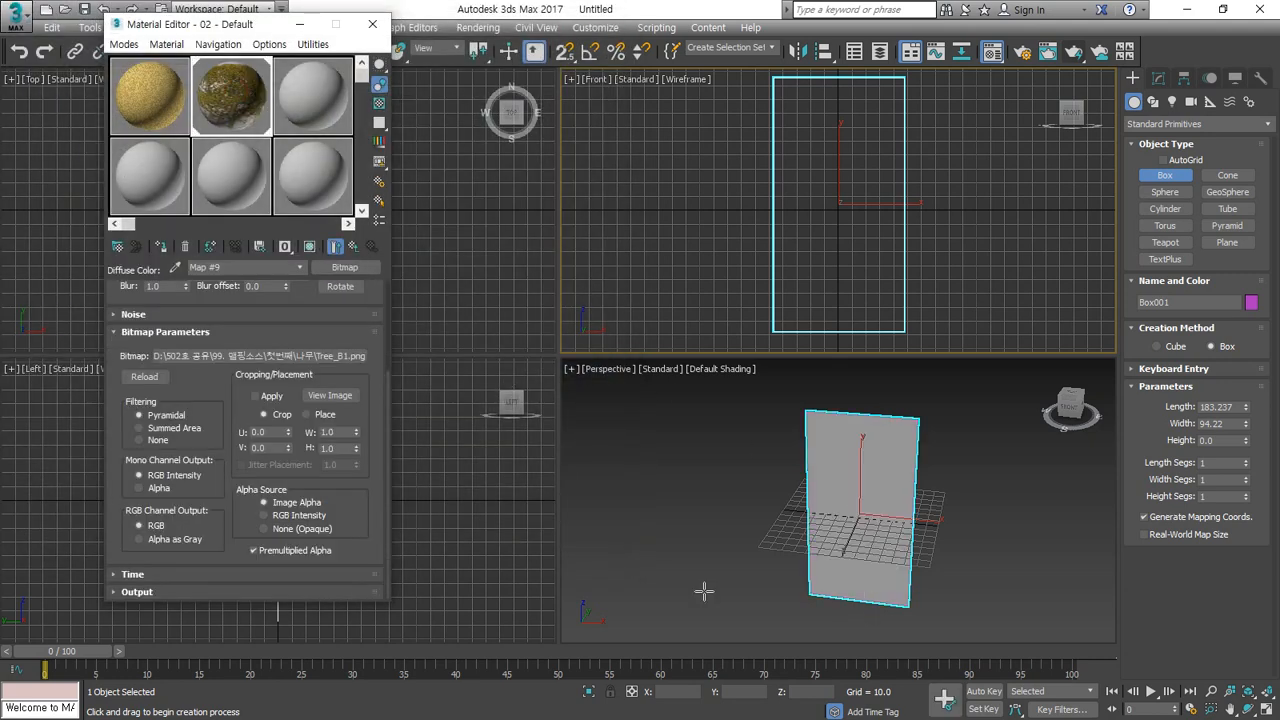
{"action": "left_click", "coordinate": [353, 246]}
{"action": "left_click", "coordinate": [309, 246]}
{"action": "scroll", "coordinate": [882, 580], "scroll_direction": "up", "scroll_amount": 3}
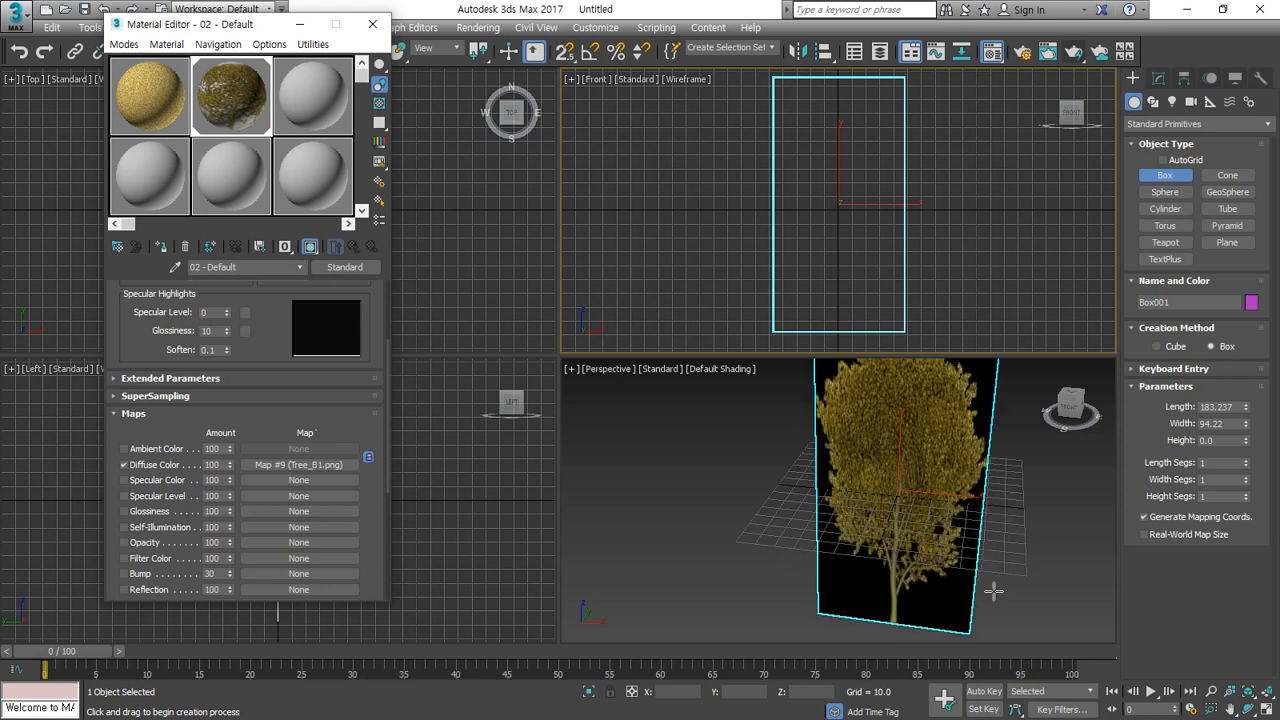
{"action": "middle_click_drag", "start_coordinate": [929, 513], "coordinate": [914, 526]}
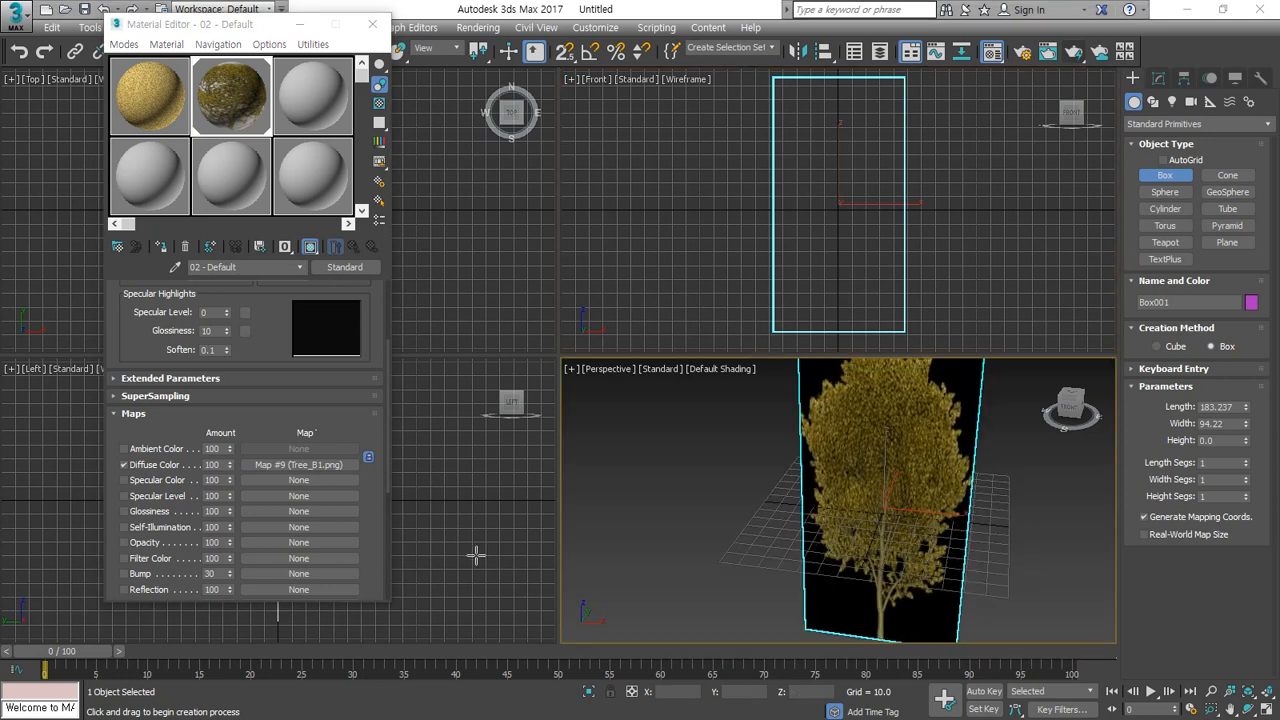
Step: Load Tree_B2.jpg as the Opacity bitmap of the 02 - Default tree material
{"action": "scroll", "coordinate": [275, 422], "scroll_direction": "down", "scroll_amount": 3}
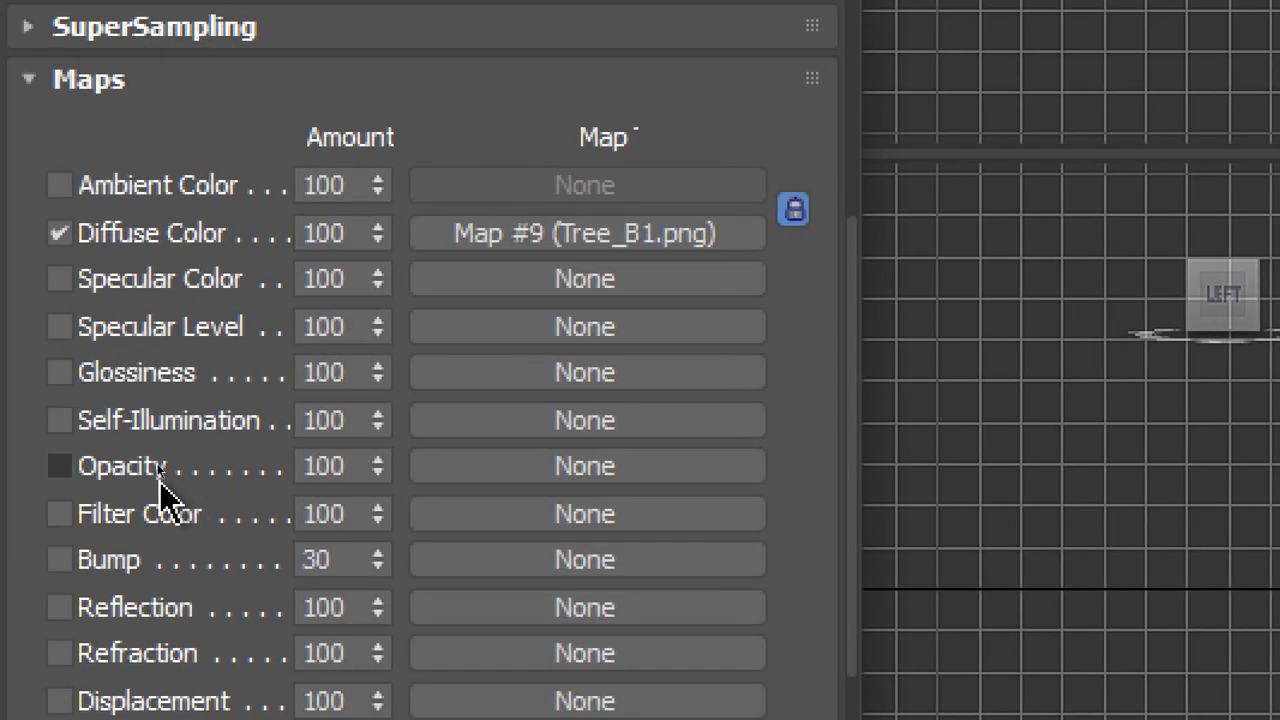
{"action": "left_click", "coordinate": [147, 459]}
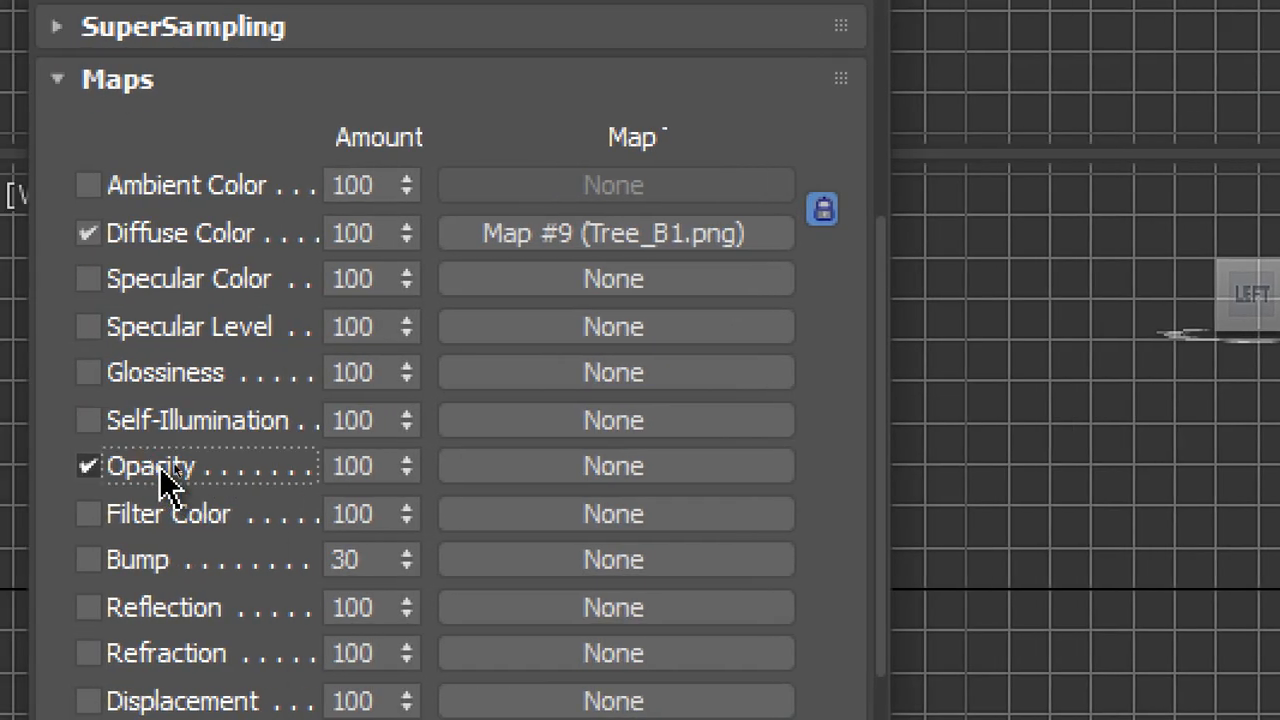
{"action": "left_click", "coordinate": [503, 488]}
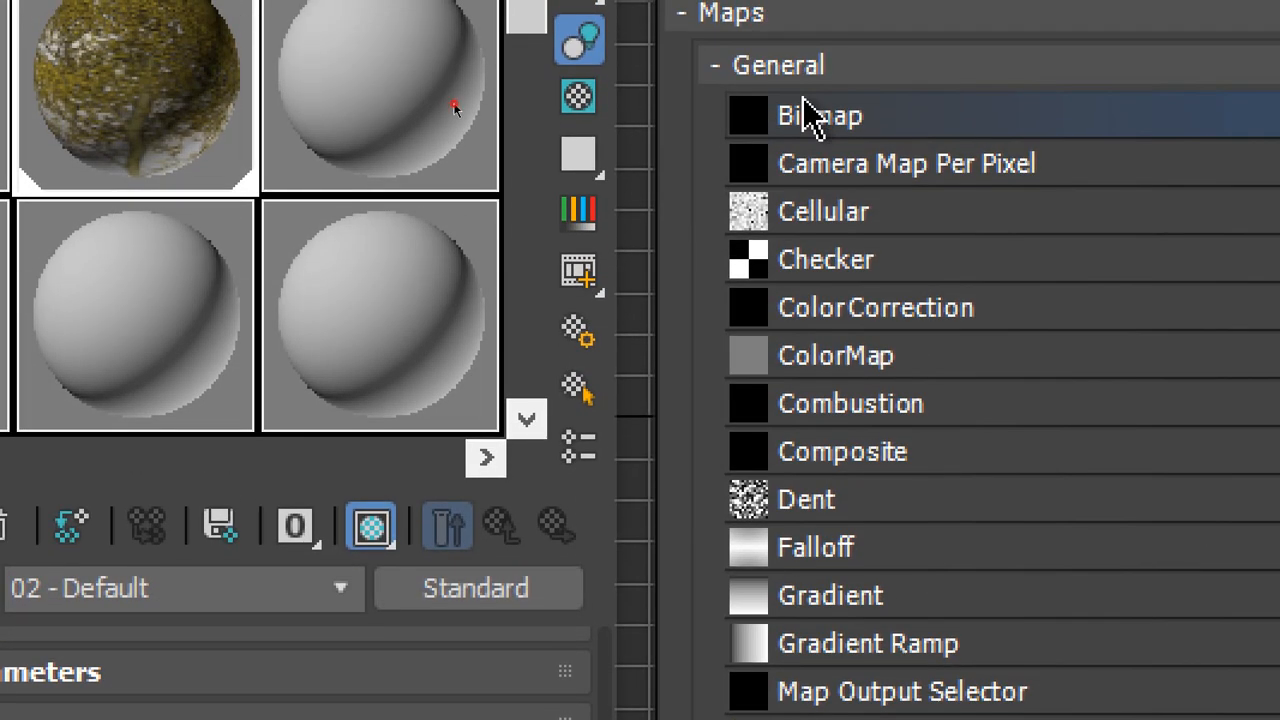
{"action": "double_click", "coordinate": [802, 3]}
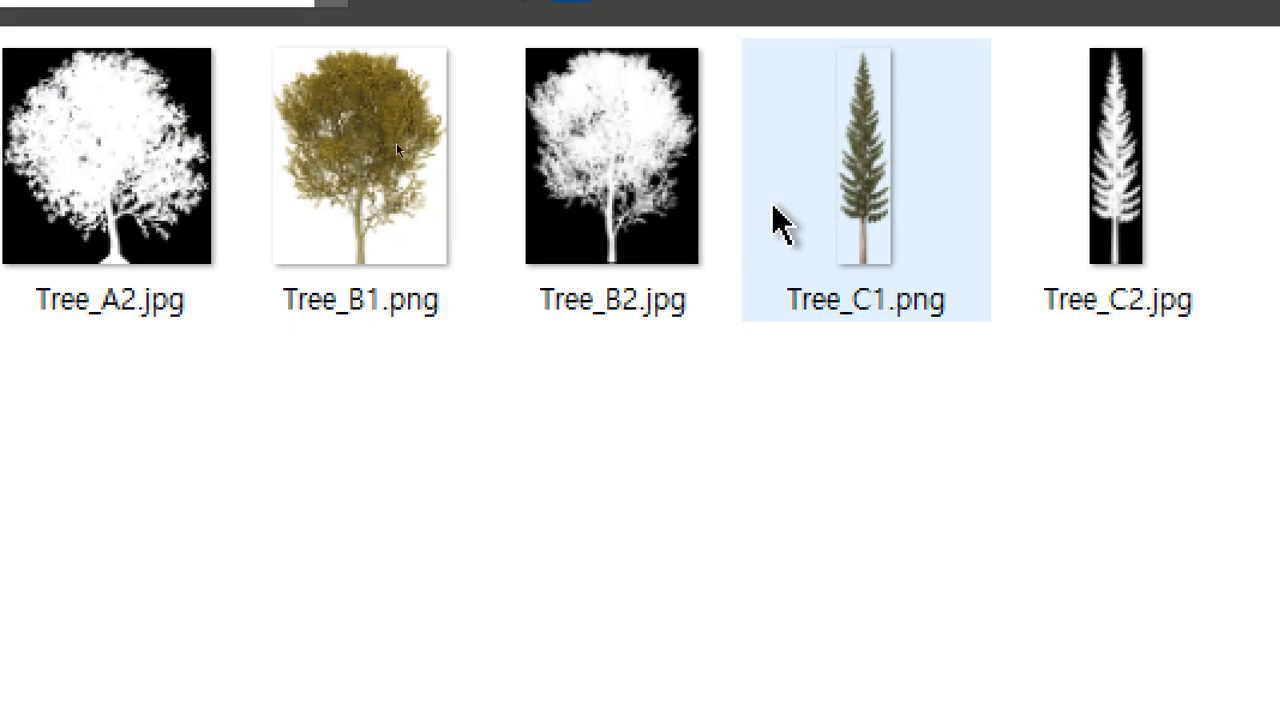
{"action": "left_click", "coordinate": [566, 140]}
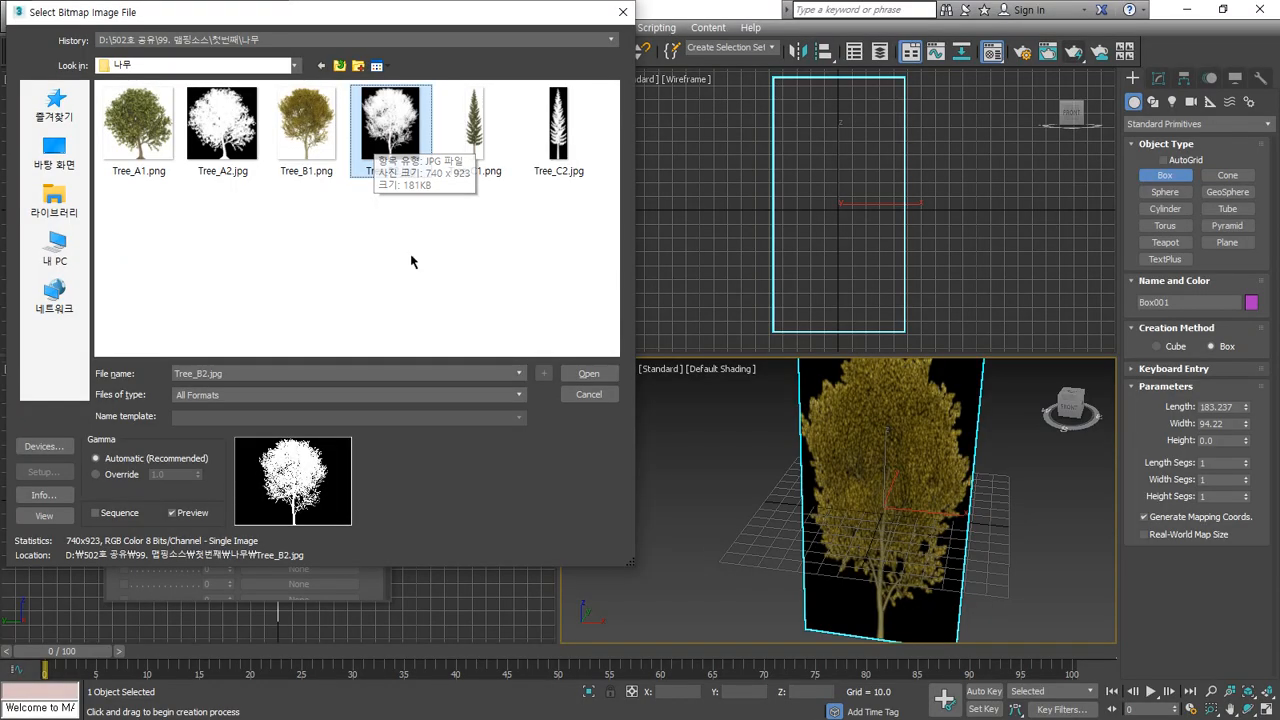
{"action": "left_click", "coordinate": [589, 373]}
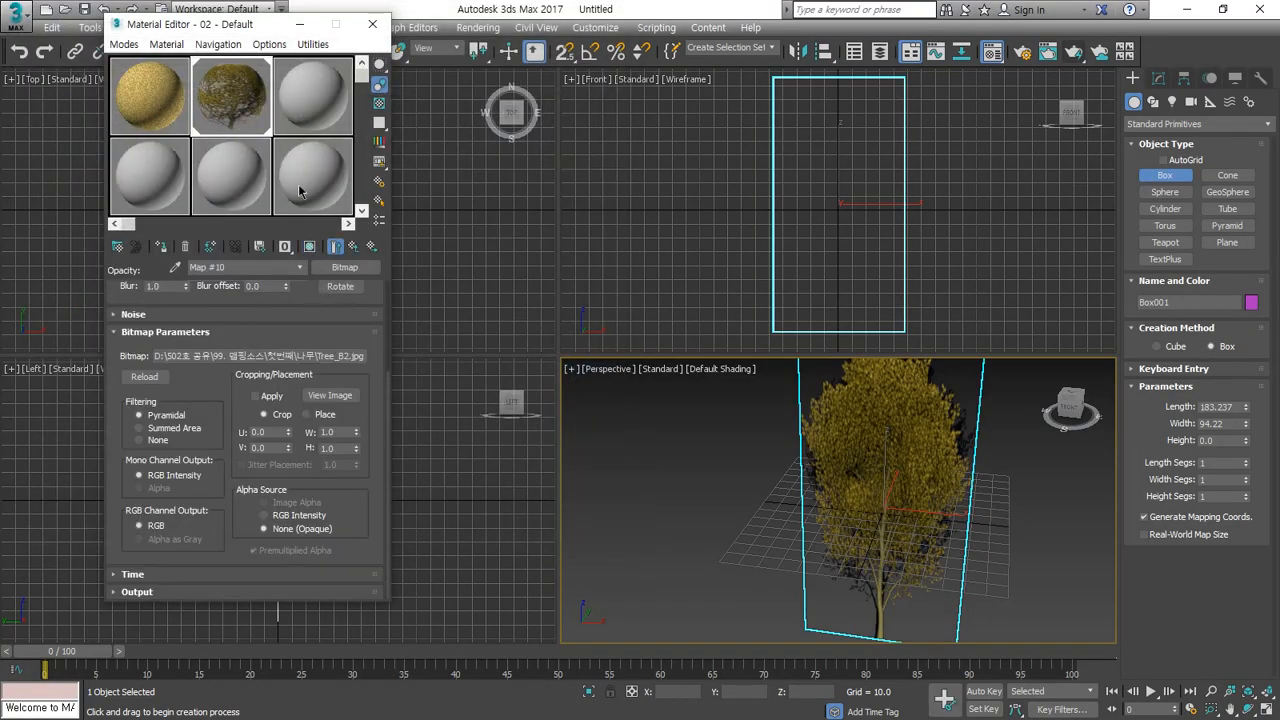
Step: Render the Perspective view to check the tree cutout from a slightly different angle
{"action": "mouse_move", "coordinate": [903, 463]}
{"action": "middle_mouse_down", "text": "alt"}
{"action": "mouse_move", "coordinate": [686, 451]}
{"action": "mouse_move", "coordinate": [891, 463]}
{"action": "middle_mouse_up", "text": "alt"}
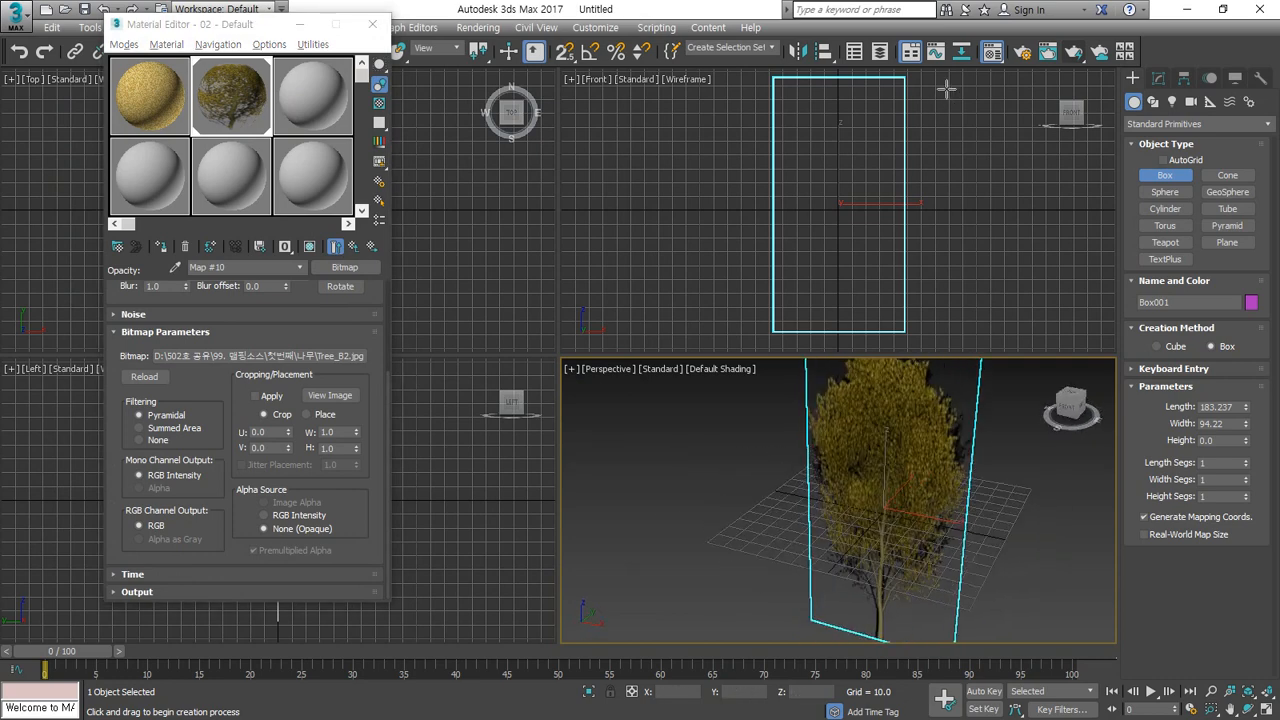
{"action": "left_click", "coordinate": [1073, 52]}
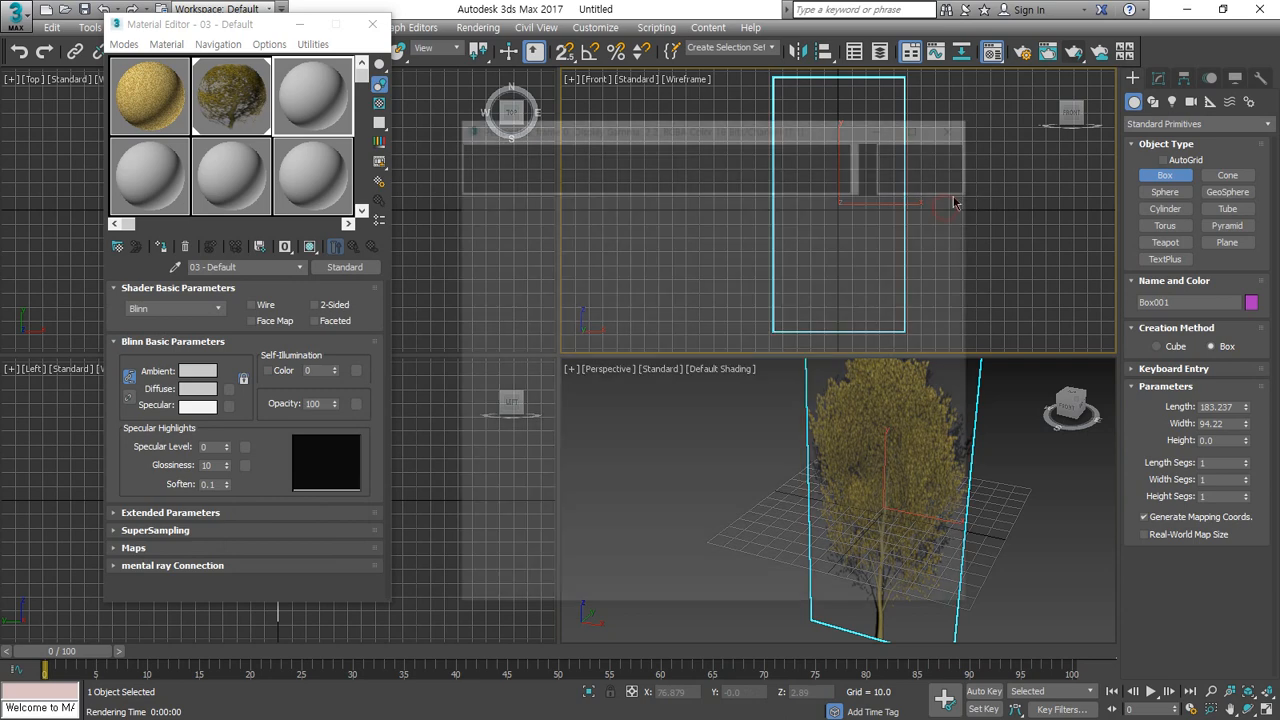
{"action": "left_click", "coordinate": [1047, 52]}
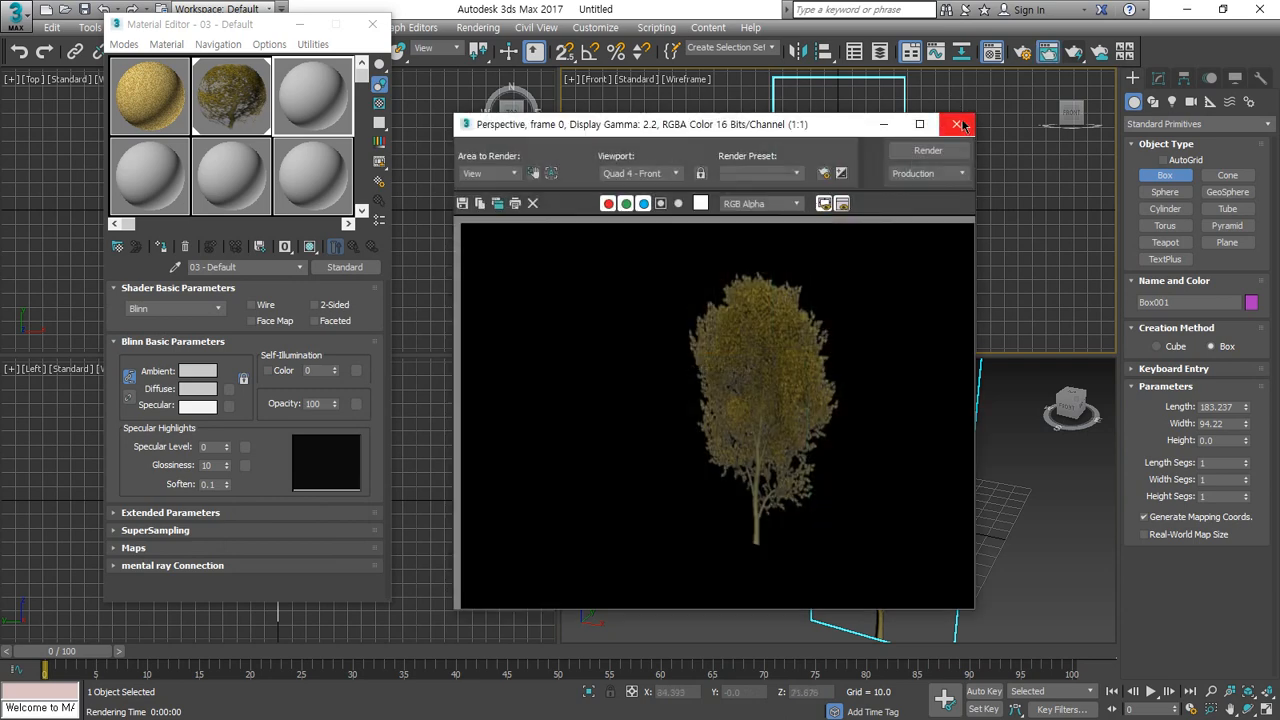
{"action": "left_click", "coordinate": [956, 123]}
Step: Create a box beside the tree in the Top view, about 58 long, 158 wide and 107 high
{"action": "middle_click_drag", "start_coordinate": [844, 178], "coordinate": [740, 166]}
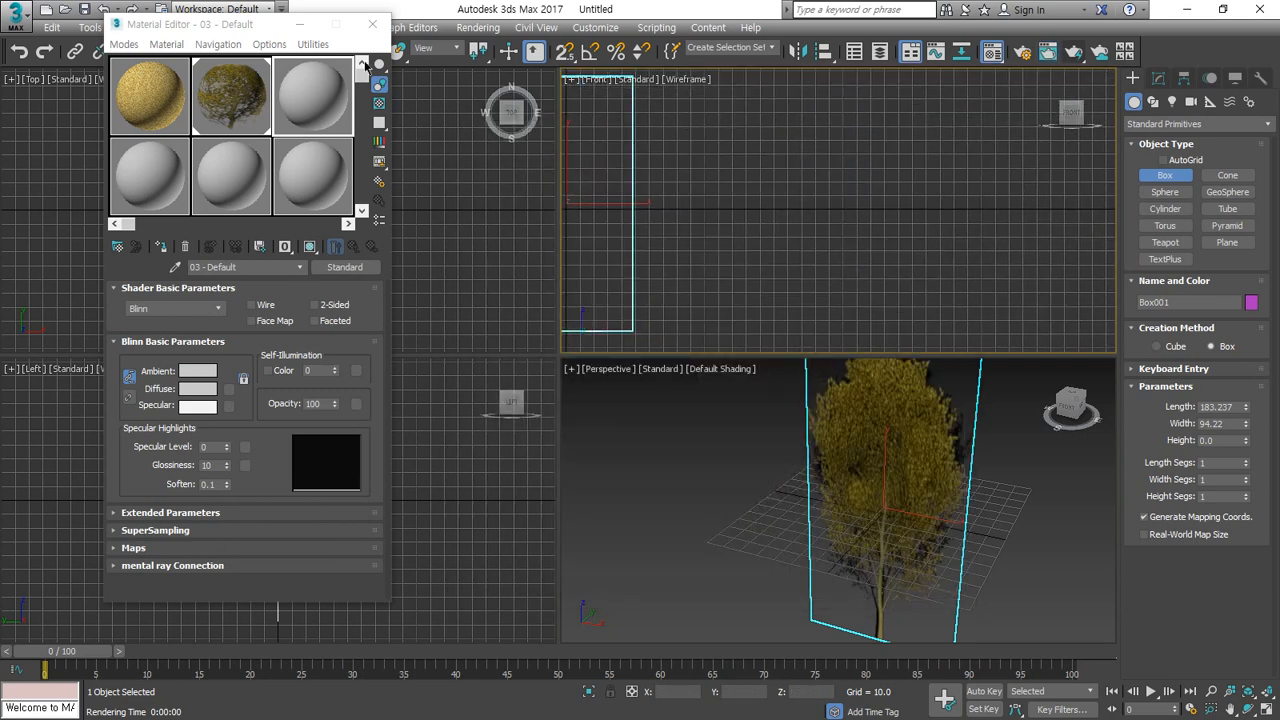
{"action": "left_click_drag", "start_coordinate": [249, 33], "coordinate": [125, 341]}
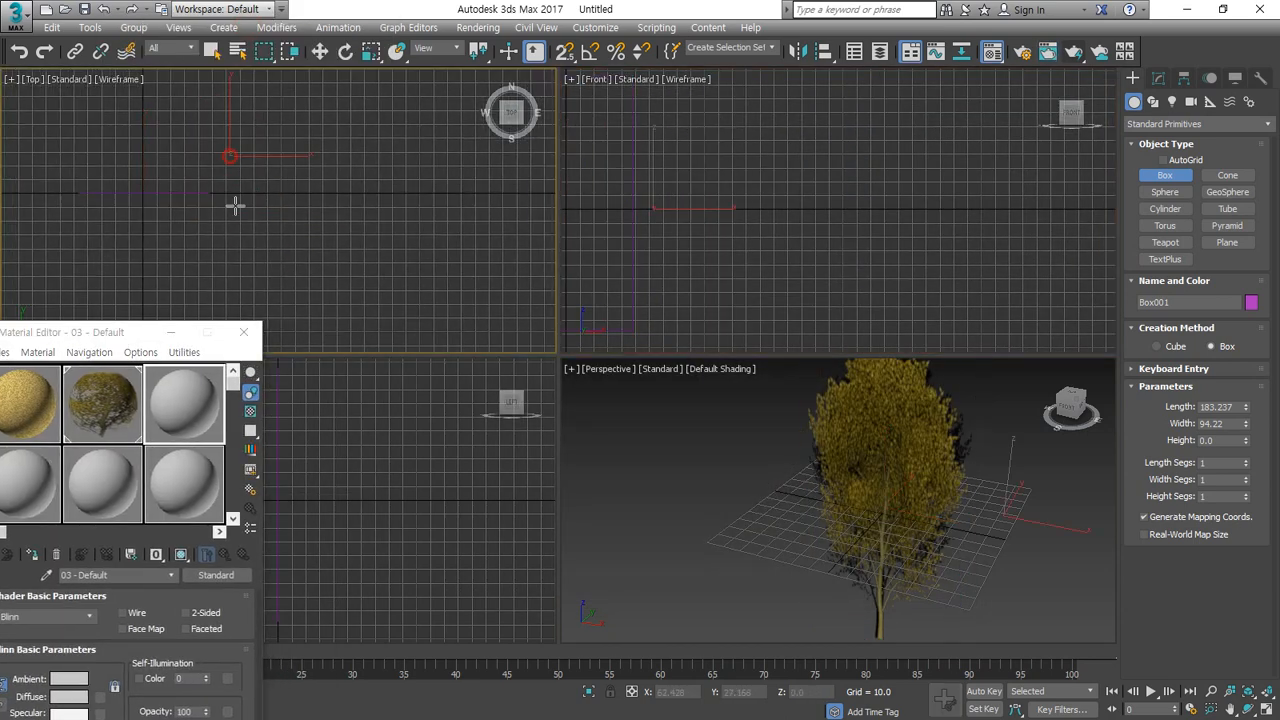
{"action": "left_click_drag", "start_coordinate": [229, 156], "coordinate": [447, 242]}
{"action": "left_click", "coordinate": [433, 91]}
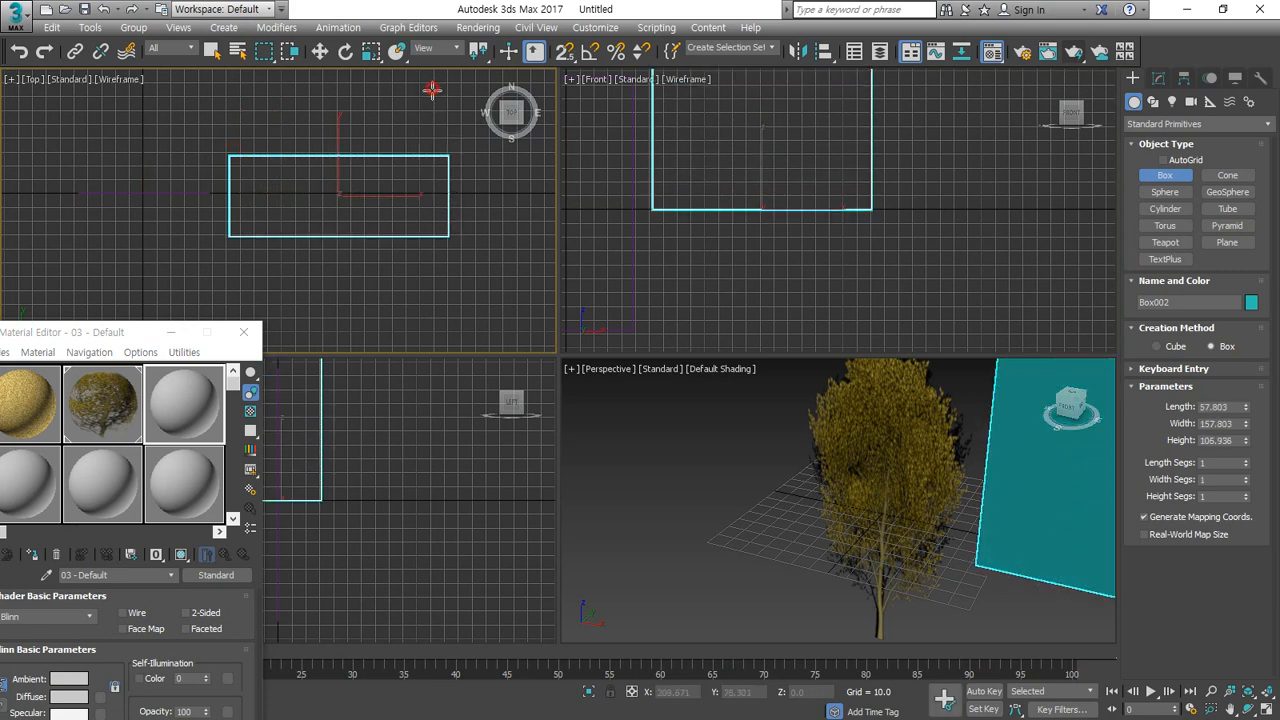
{"action": "scroll", "coordinate": [863, 524], "scroll_direction": "down", "scroll_amount": 2}
{"action": "middle_click_drag", "start_coordinate": [863, 525], "coordinate": [702, 530]}
{"action": "scroll", "coordinate": [762, 524], "scroll_direction": "up", "scroll_amount": 3}
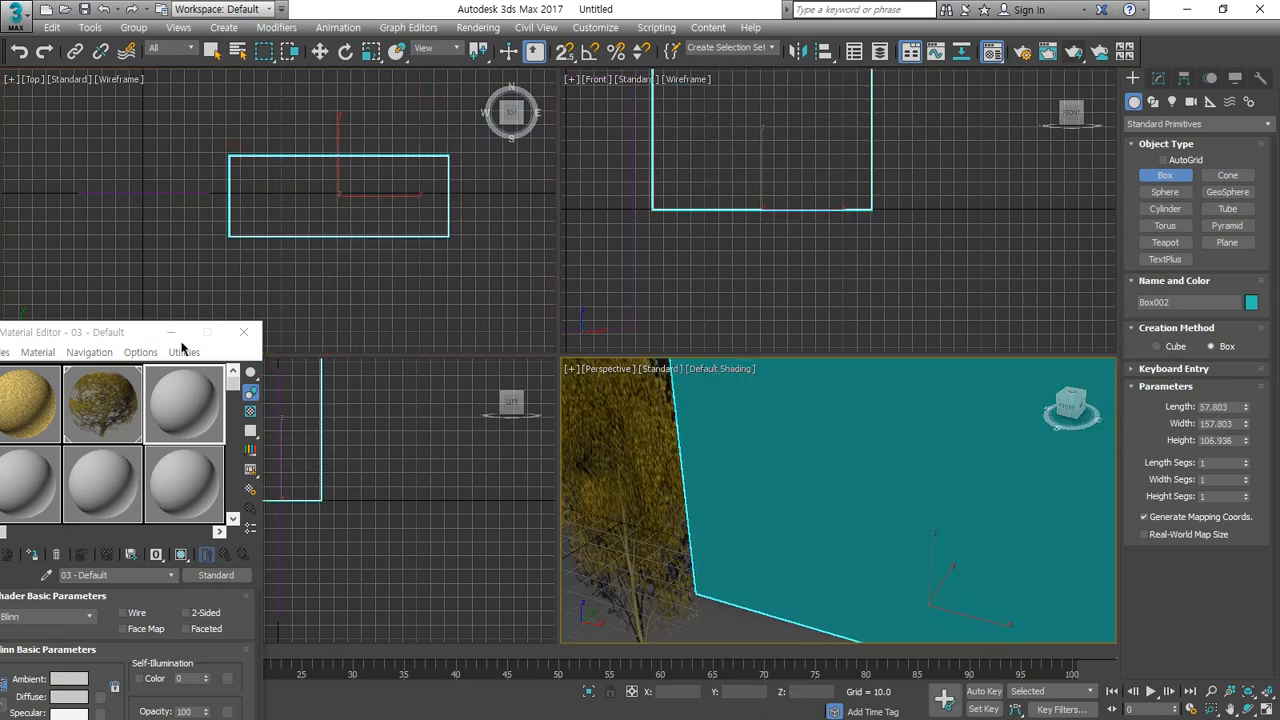
Step: Load Brick_003.jpg from the 벽돌 folder as the Diffuse Color bitmap of the 03 - Default material
{"action": "left_click_drag", "start_coordinate": [78, 332], "coordinate": [360, 84]}
{"action": "left_click", "coordinate": [488, 306]}
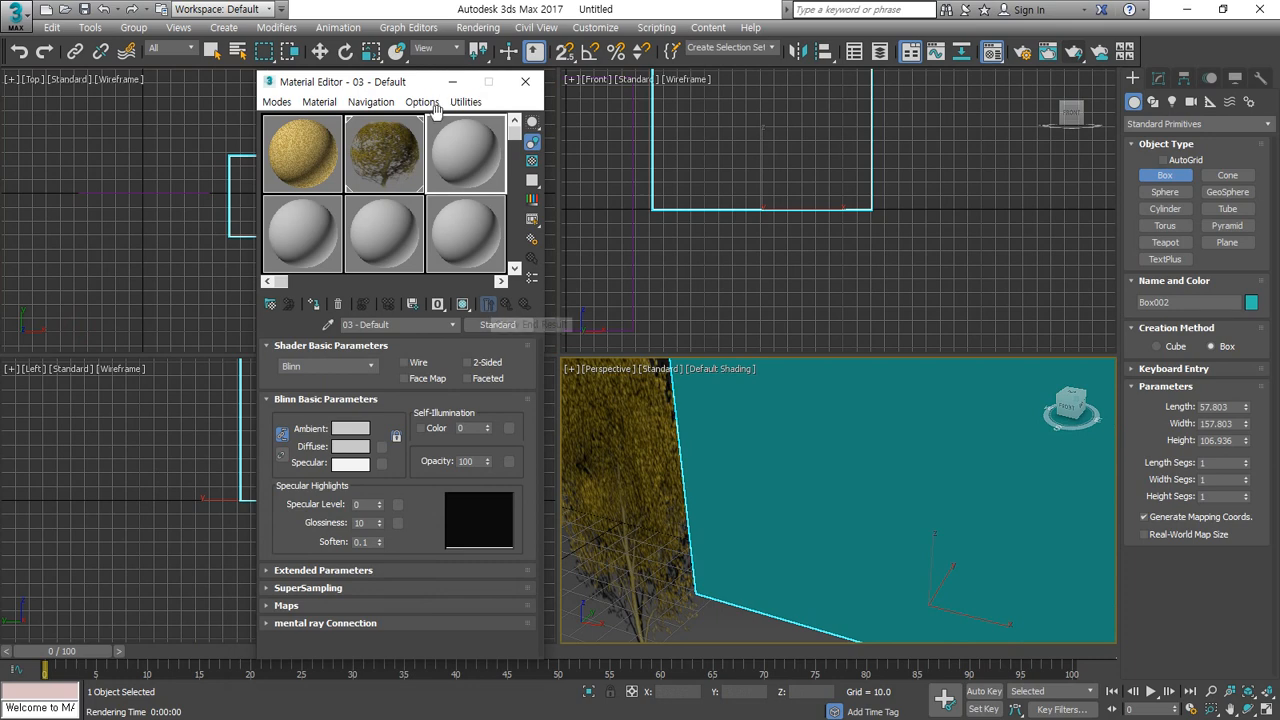
{"action": "left_click", "coordinate": [368, 607]}
{"action": "scroll", "coordinate": [445, 480], "scroll_direction": "up", "scroll_amount": 1}
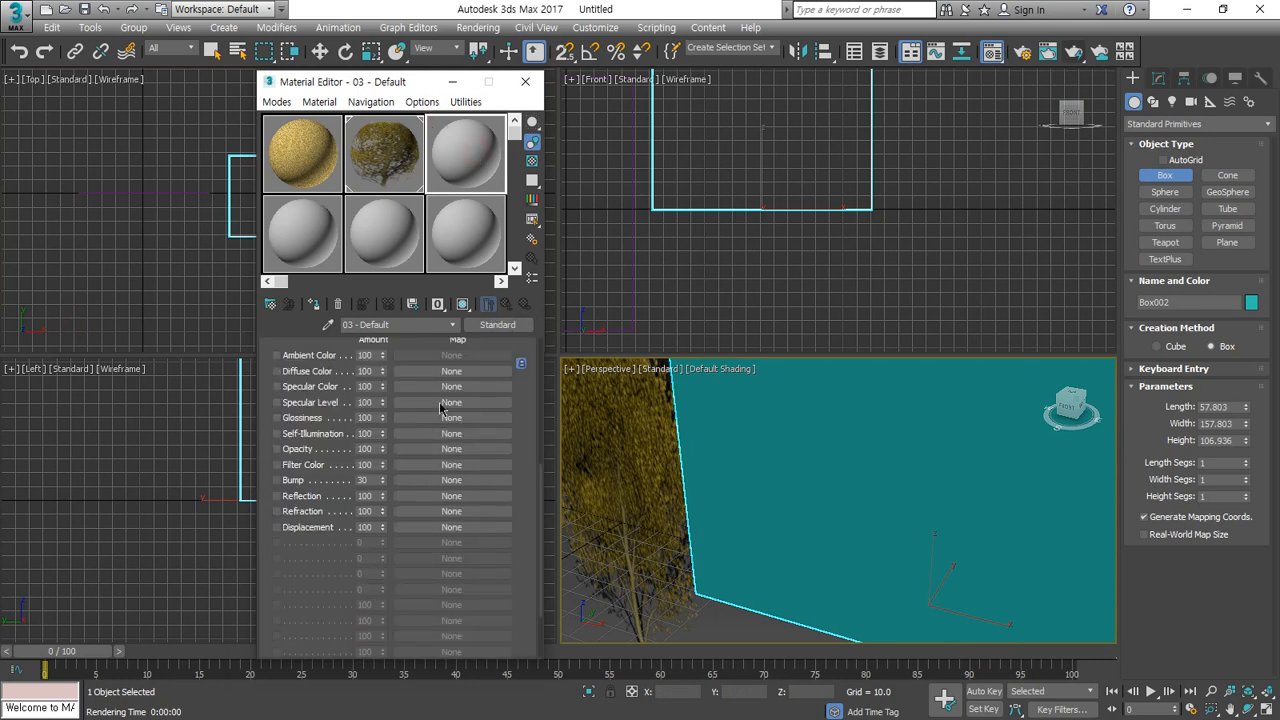
{"action": "left_click", "coordinate": [450, 372]}
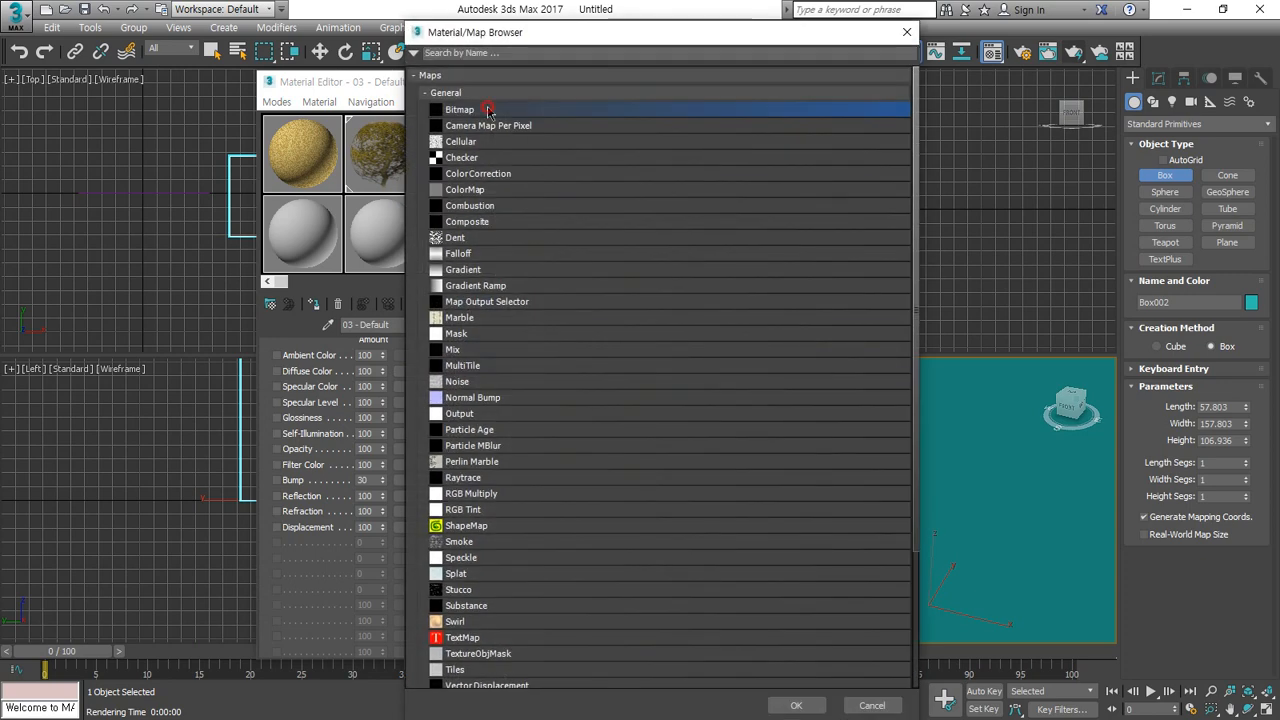
{"action": "double_click", "coordinate": [488, 110]}
{"action": "left_click", "coordinate": [340, 66]}
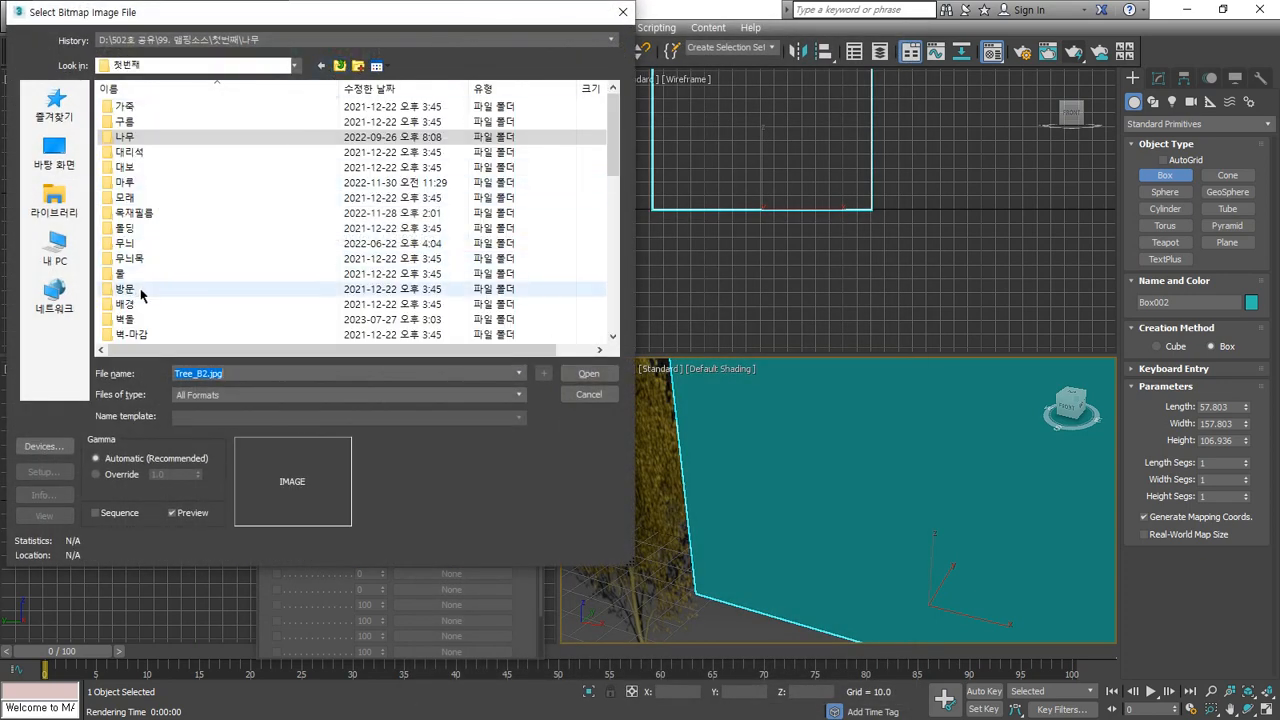
{"action": "left_click", "coordinate": [134, 320]}
{"action": "double_click", "coordinate": [134, 320]}
{"action": "left_click", "coordinate": [306, 125]}
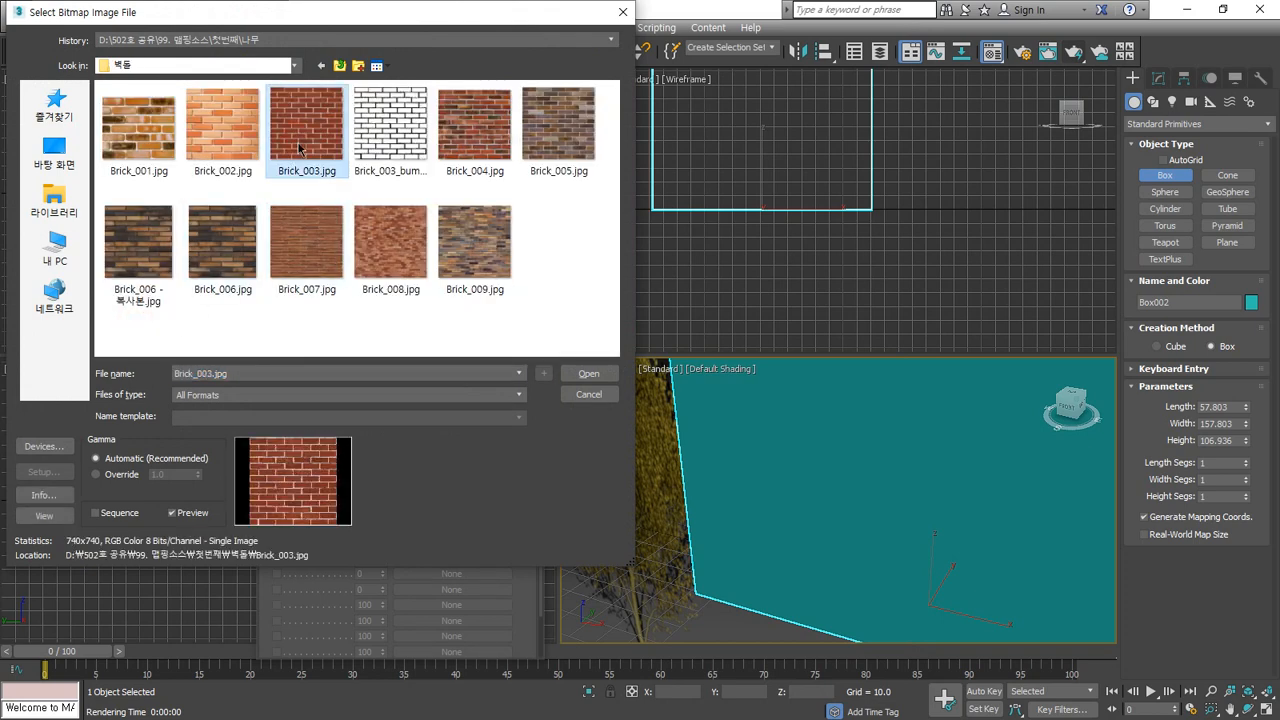
{"action": "left_click", "coordinate": [587, 376]}
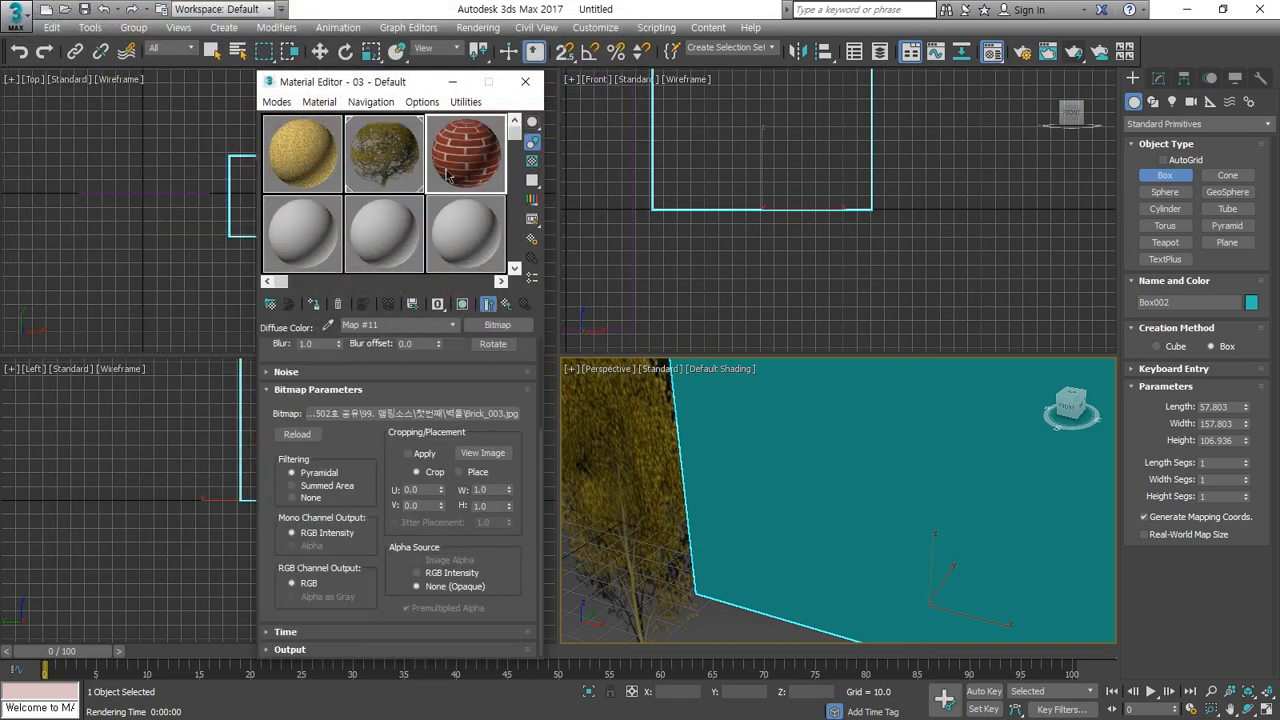
Step: Assign the brick material to the new box, show its map shaded in the viewport, and return to the parent material
{"action": "left_click_drag", "start_coordinate": [745, 424], "coordinate": [752, 428]}
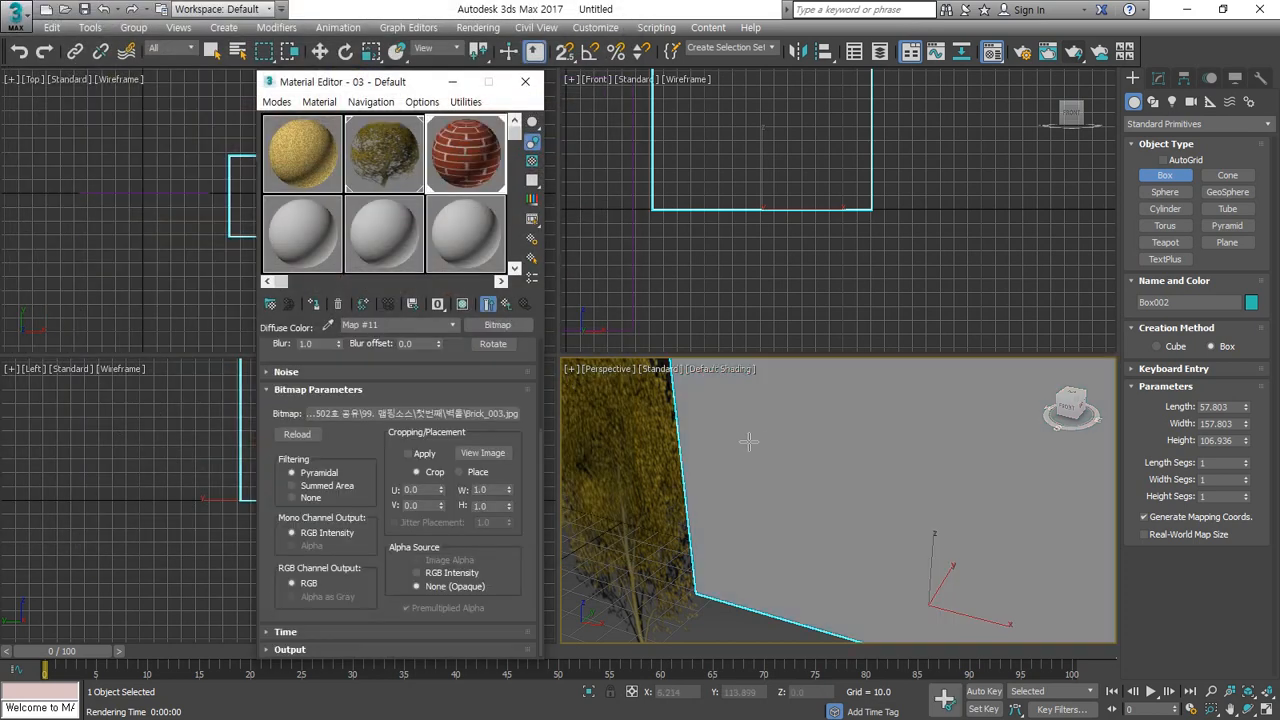
{"action": "left_click", "coordinate": [462, 304]}
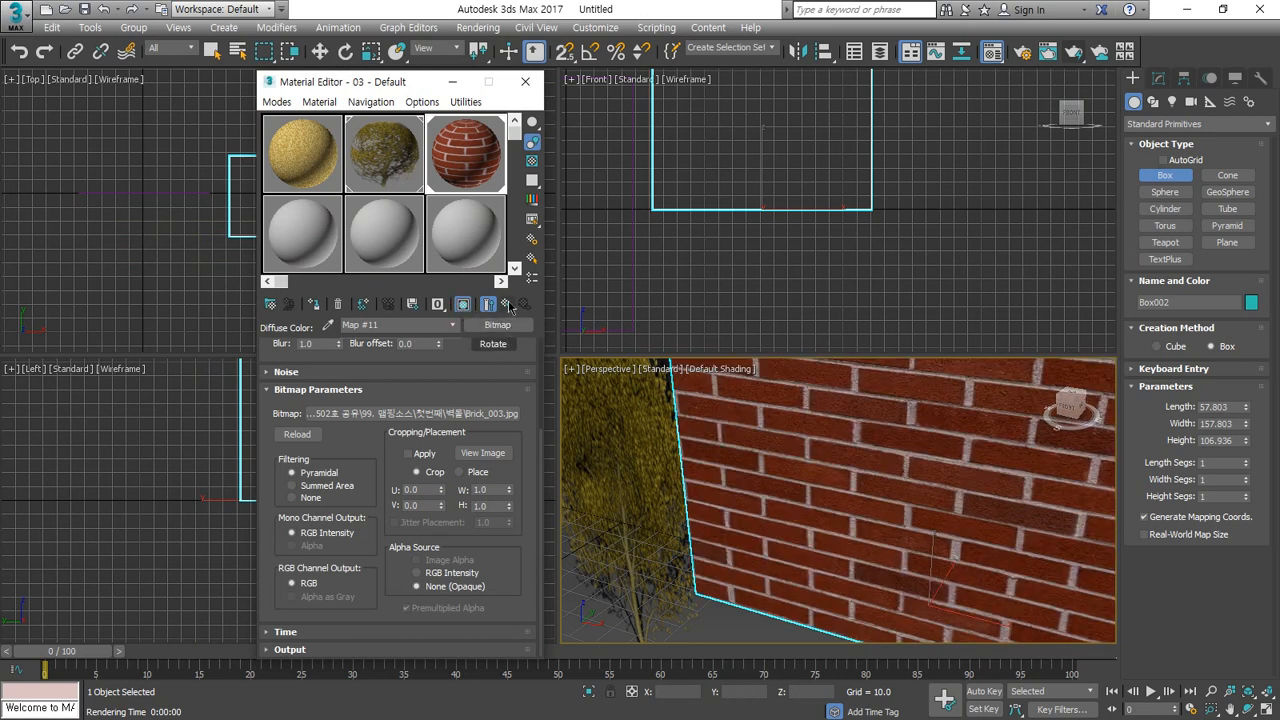
{"action": "left_click", "coordinate": [507, 304]}
Step: Load Brick_003_bump.jpg as the Bump bitmap of the brick material
{"action": "scroll", "coordinate": [290, 510], "scroll_direction": "down", "scroll_amount": 4}
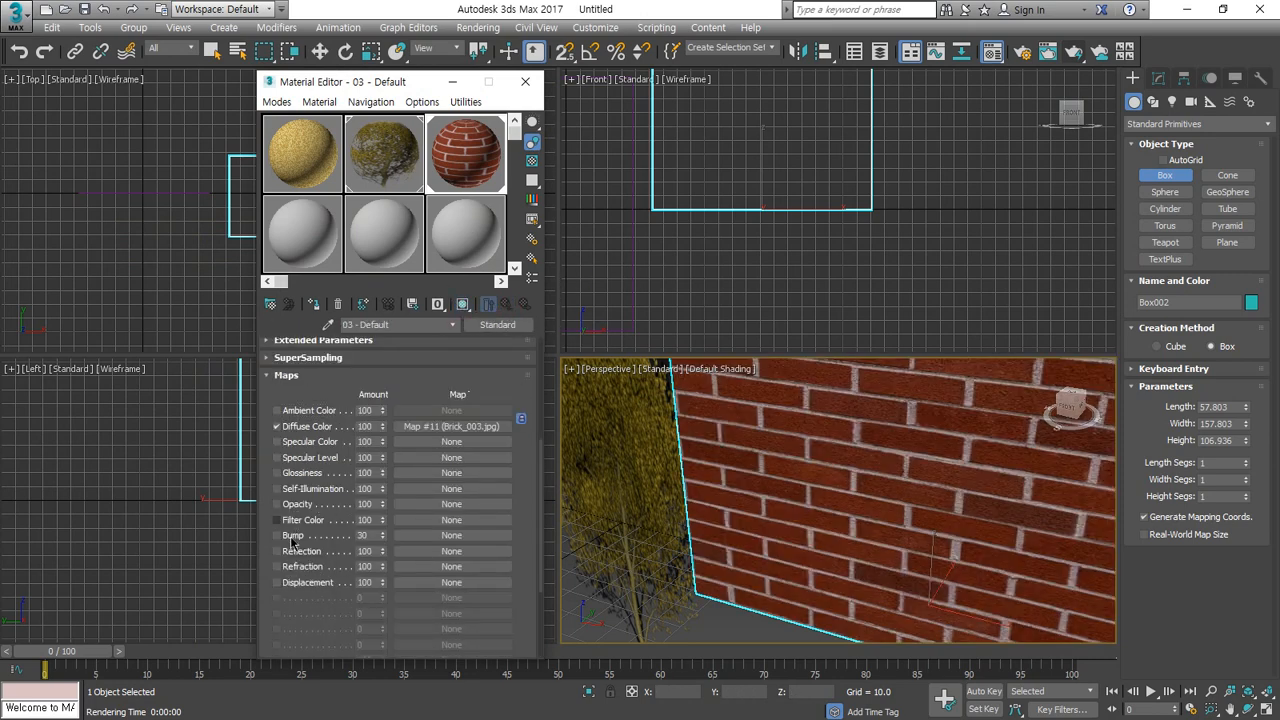
{"action": "left_click", "coordinate": [292, 536]}
{"action": "left_click", "coordinate": [444, 537]}
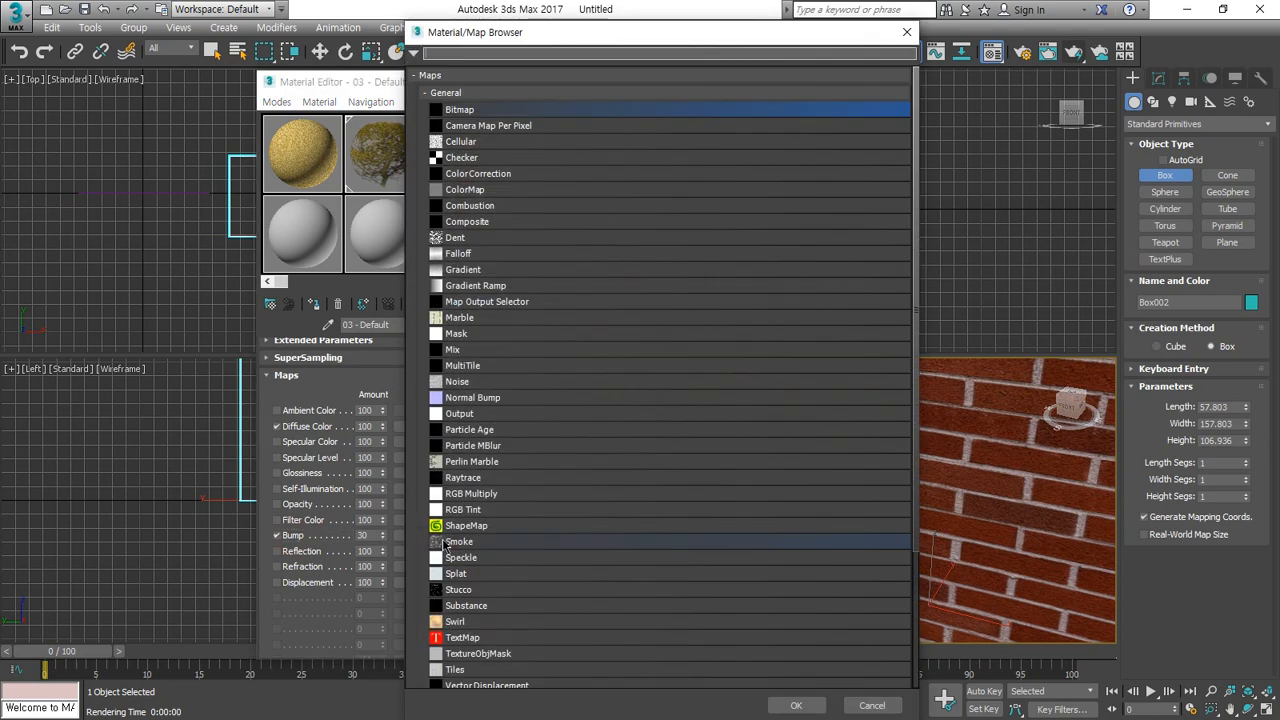
{"action": "double_click", "coordinate": [474, 110]}
{"action": "left_click", "coordinate": [403, 135]}
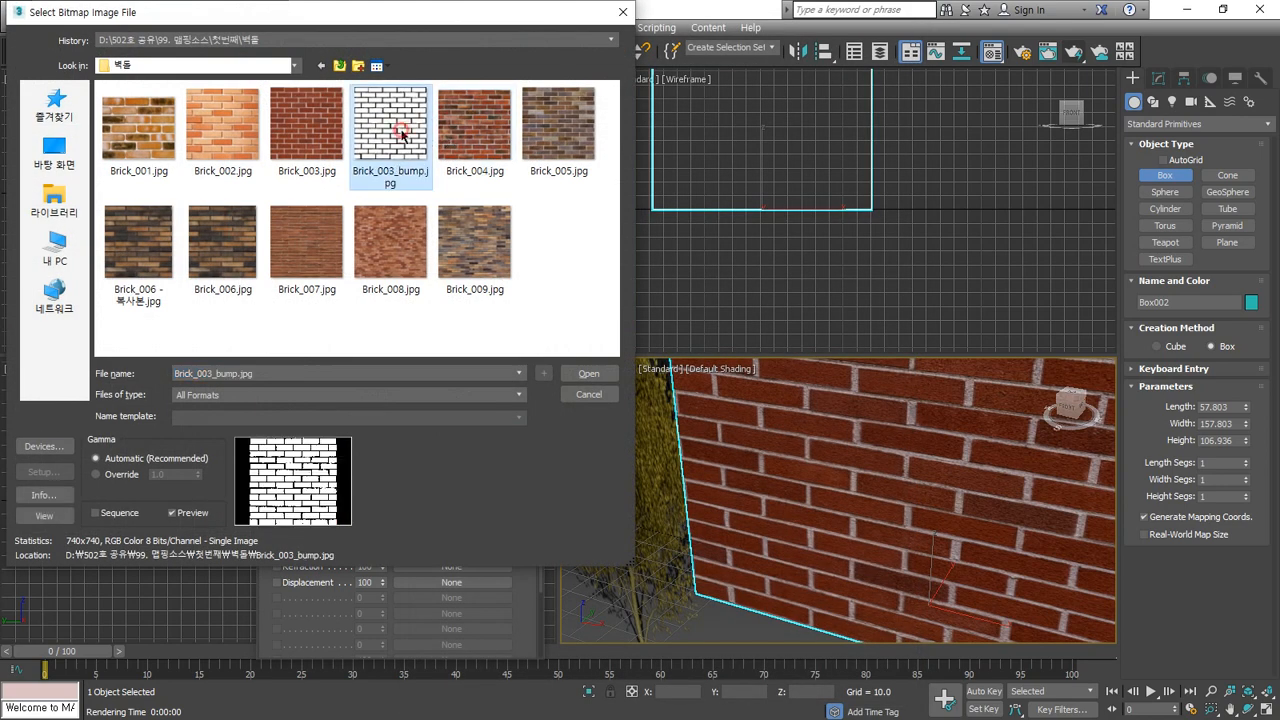
{"action": "double_click", "coordinate": [403, 135]}
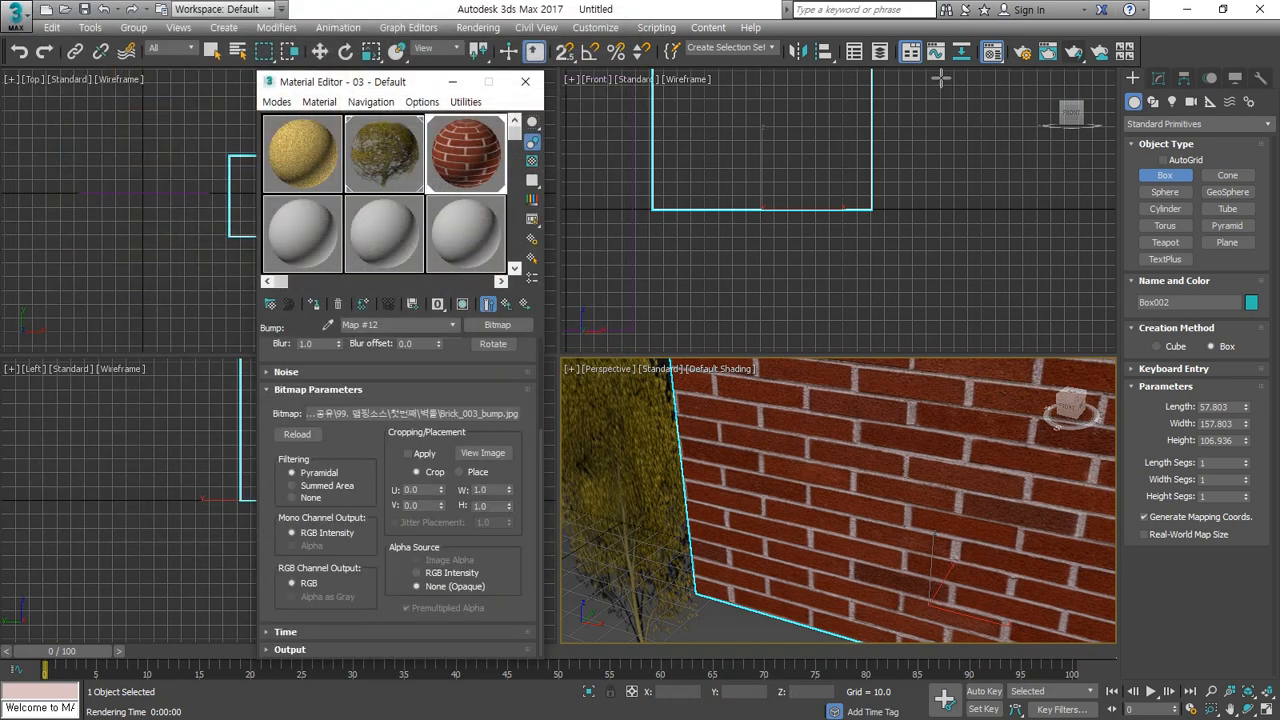
Step: Set the brick material's Bump amount to 100, rendering the Perspective view before and after the change
{"action": "left_click", "coordinate": [1072, 55]}
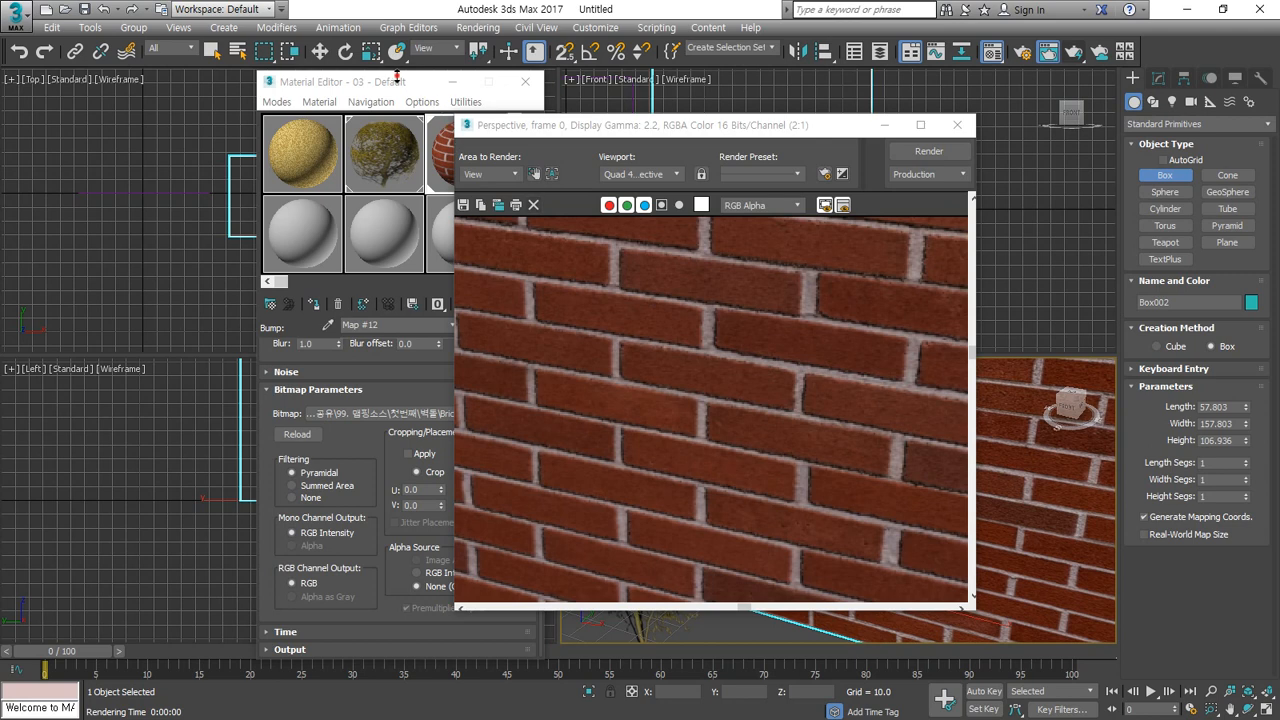
{"action": "left_click_drag", "start_coordinate": [397, 78], "coordinate": [397, 66]}
{"action": "left_click", "coordinate": [508, 290]}
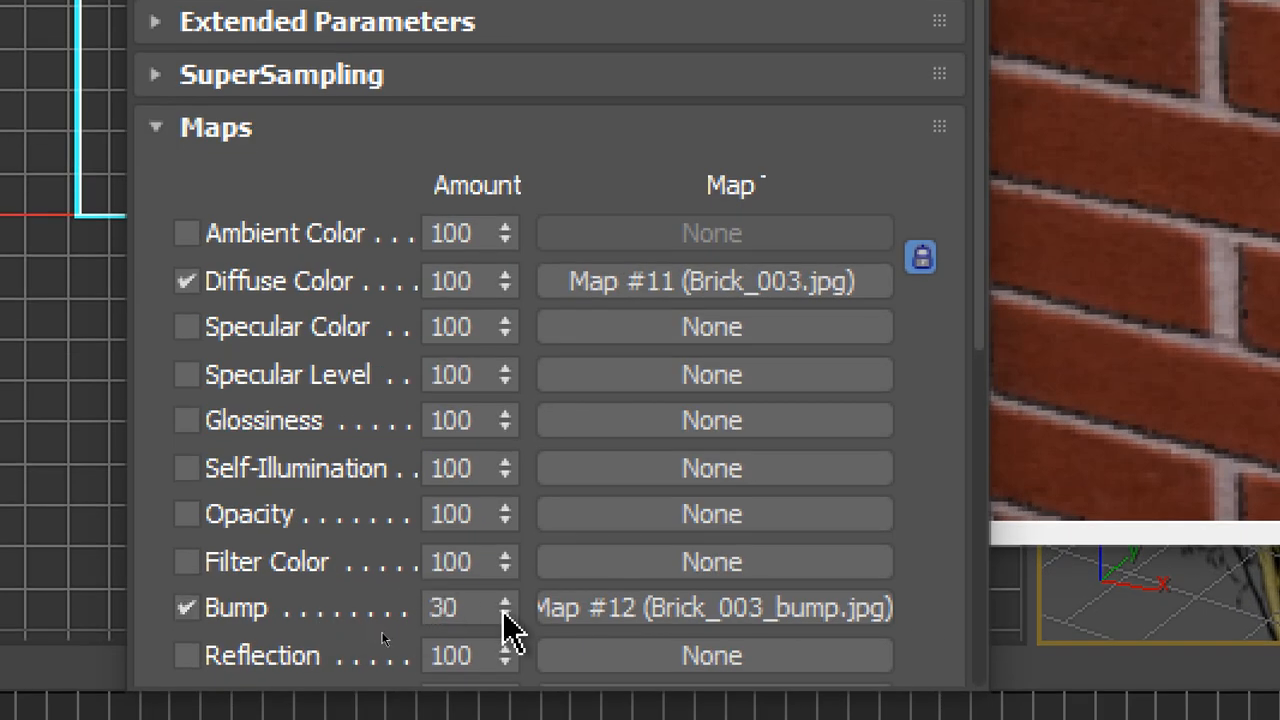
{"action": "double_click", "coordinate": [472, 607]}
{"action": "type", "text": "100"}
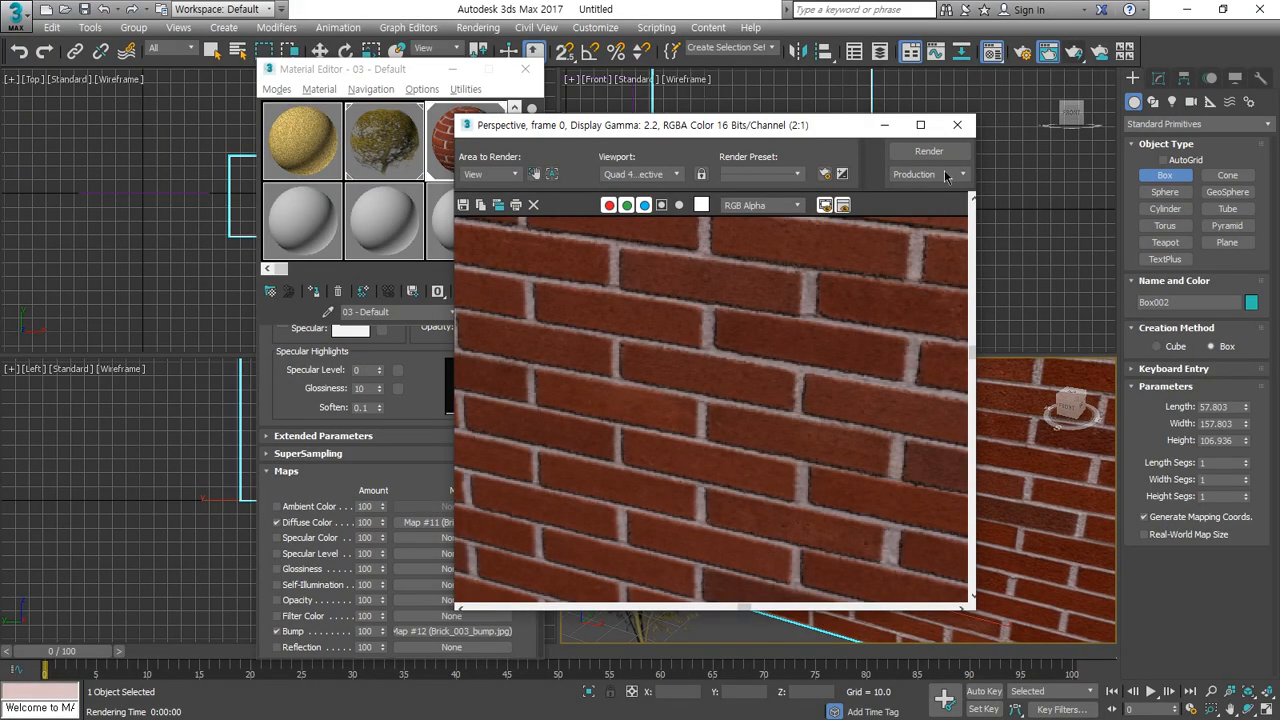
{"action": "left_click", "coordinate": [935, 150]}
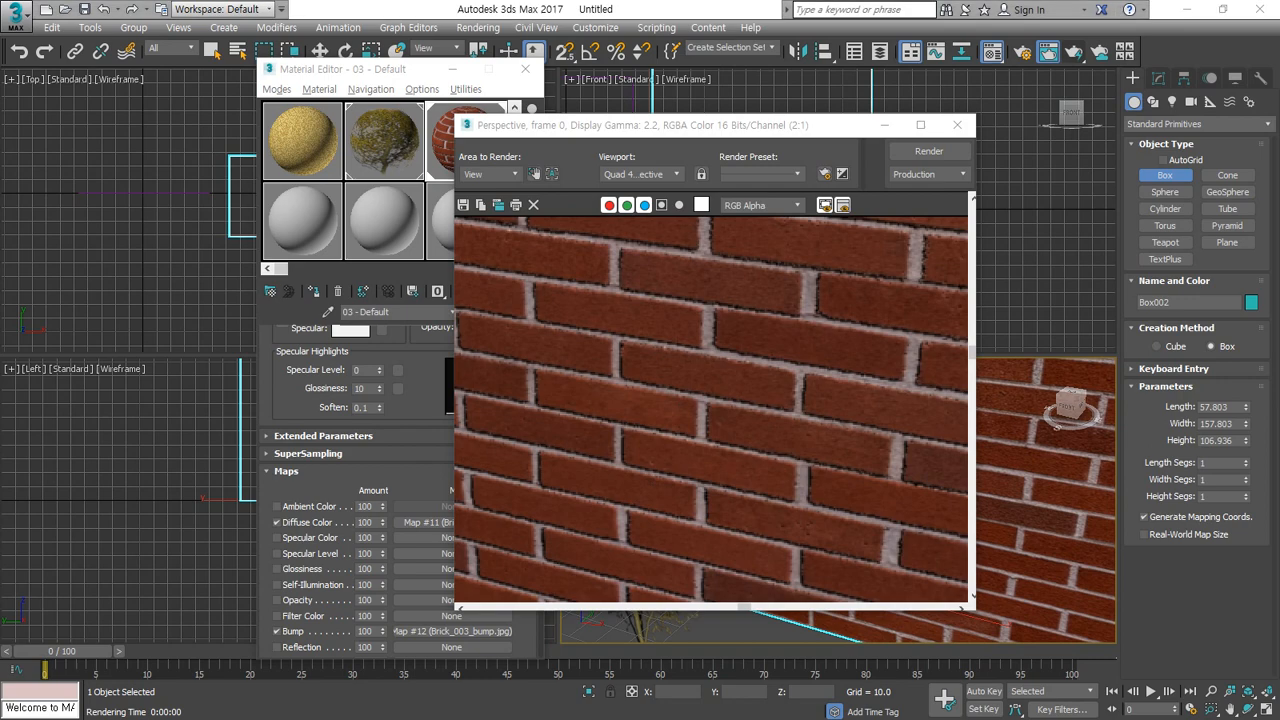
{"action": "left_click", "coordinate": [957, 125]}
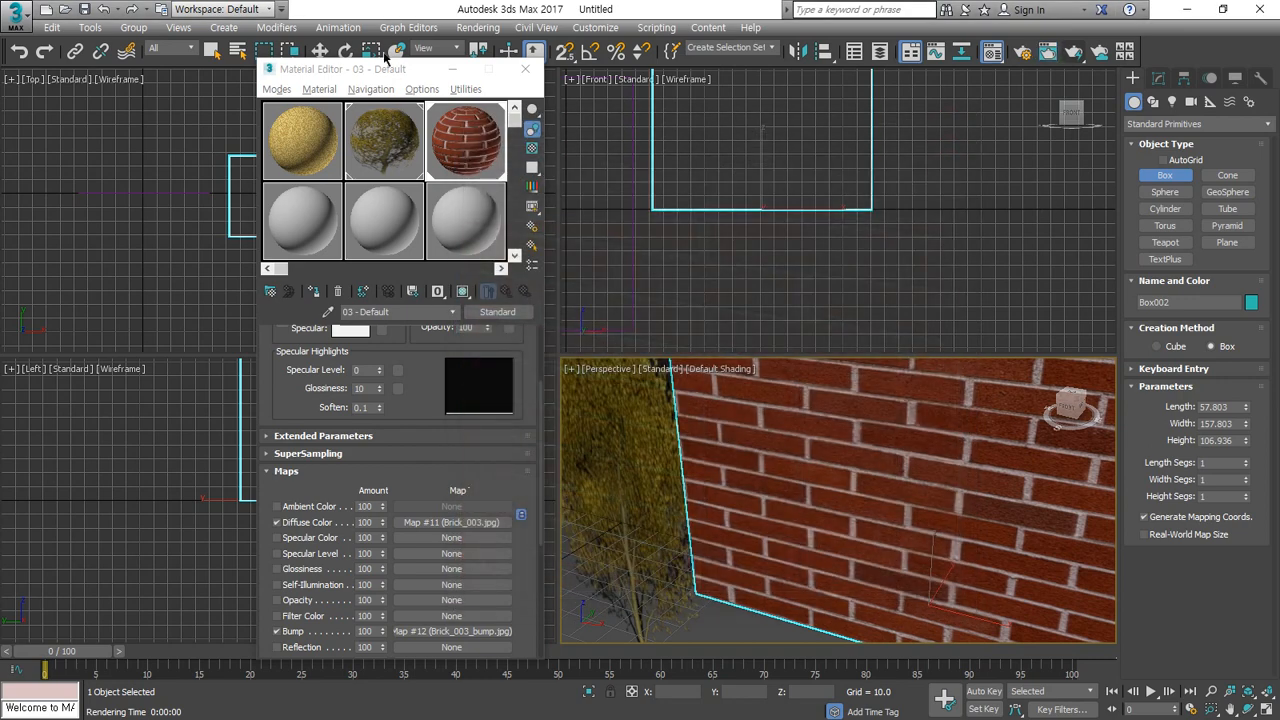
Step: Create another box beside the brick wall in the Top view, about 57 long, 243 wide and 69 high
{"action": "left_click_drag", "start_coordinate": [364, 78], "coordinate": [0, 269]}
{"action": "scroll", "coordinate": [517, 265], "scroll_direction": "down", "scroll_amount": 2}
{"action": "middle_click_drag", "start_coordinate": [517, 237], "coordinate": [188, 229]}
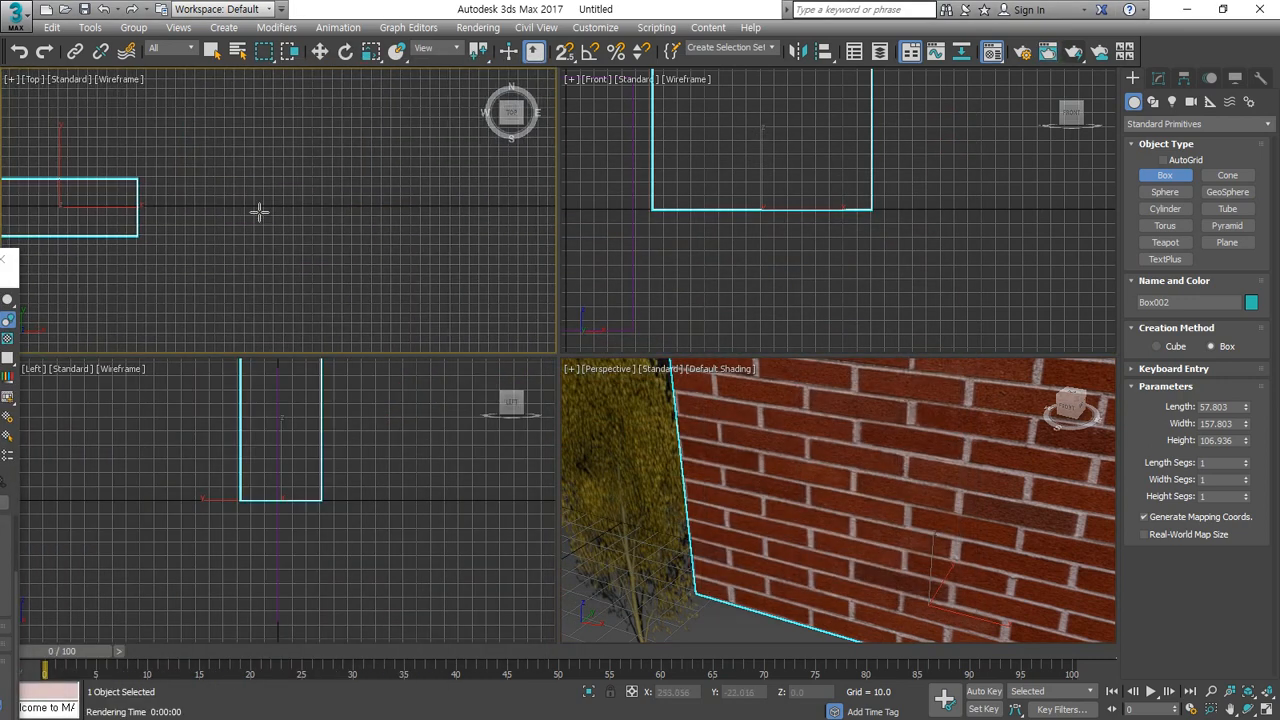
{"action": "mouse_move", "coordinate": [181, 180]}
{"action": "left_mouse_down"}
{"action": "mouse_move", "coordinate": [197, 231]}
{"action": "mouse_move", "coordinate": [421, 237]}
{"action": "left_mouse_up"}
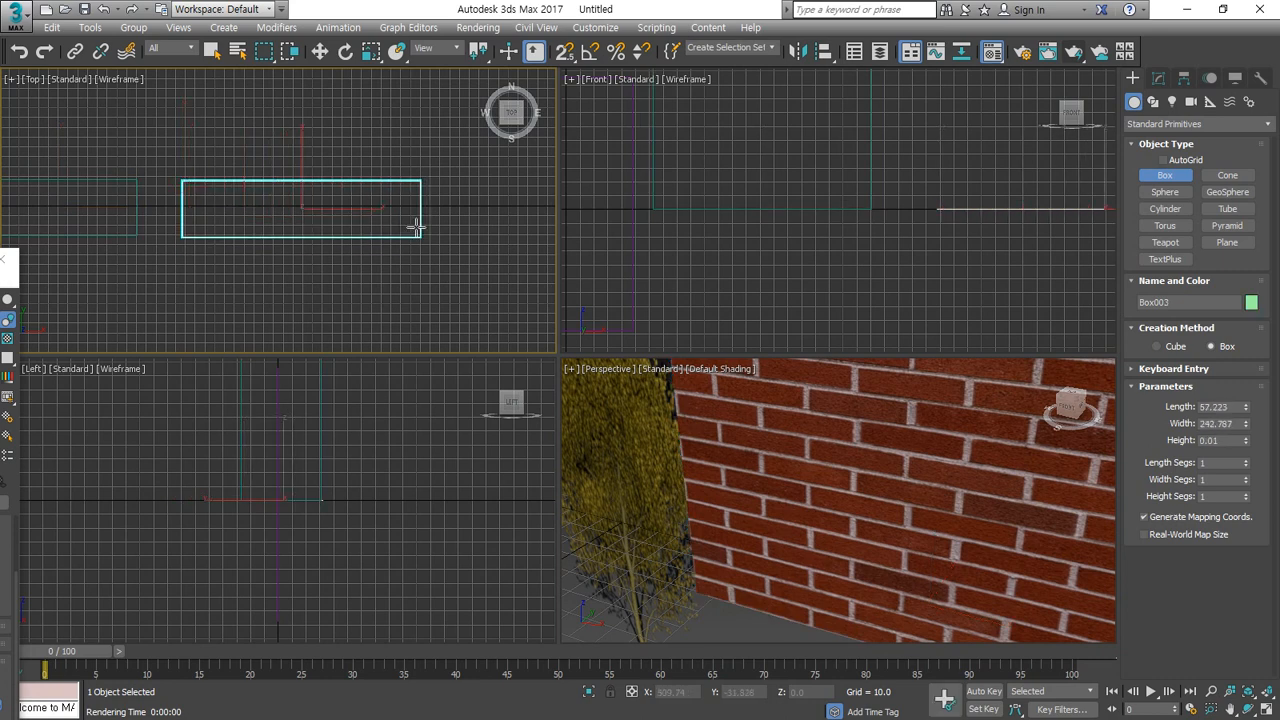
{"action": "left_click", "coordinate": [417, 169]}
{"action": "scroll", "coordinate": [850, 480], "scroll_direction": "down", "scroll_amount": 5}
{"action": "middle_click_drag", "start_coordinate": [914, 466], "coordinate": [655, 425]}
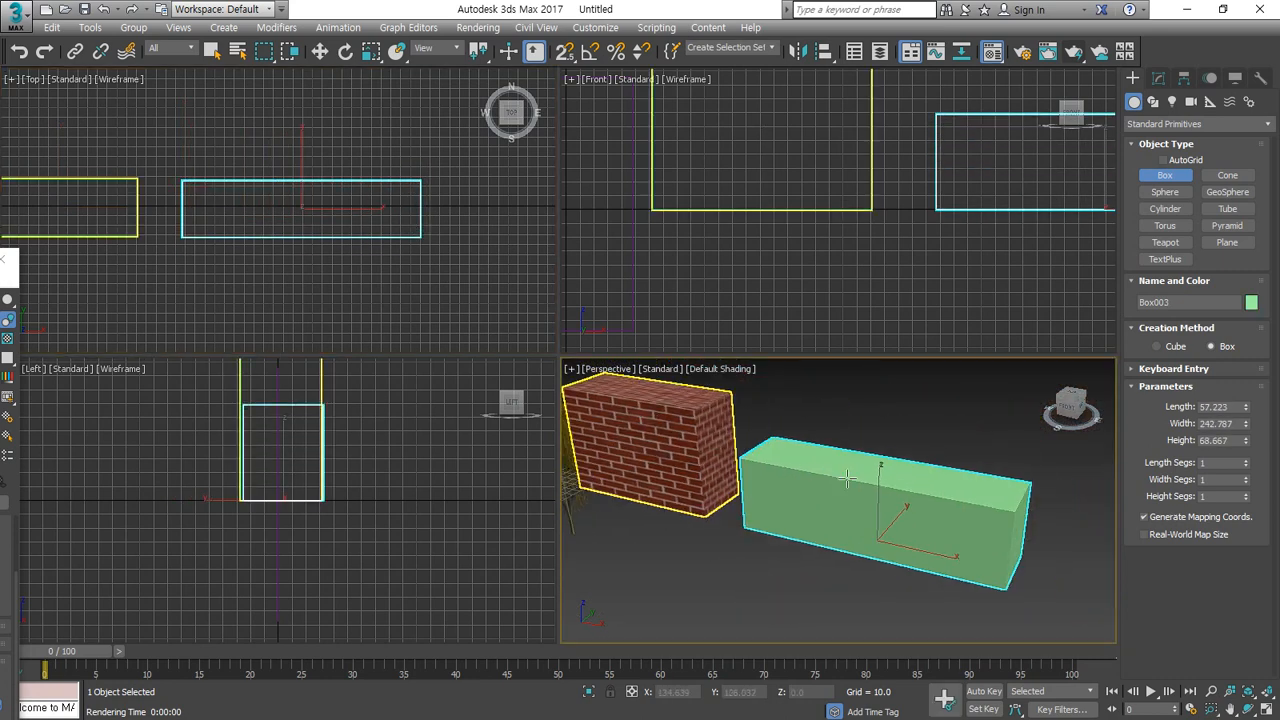
{"action": "scroll", "coordinate": [817, 487], "scroll_direction": "up", "scroll_amount": 3}
{"action": "right_click", "coordinate": [808, 437]}
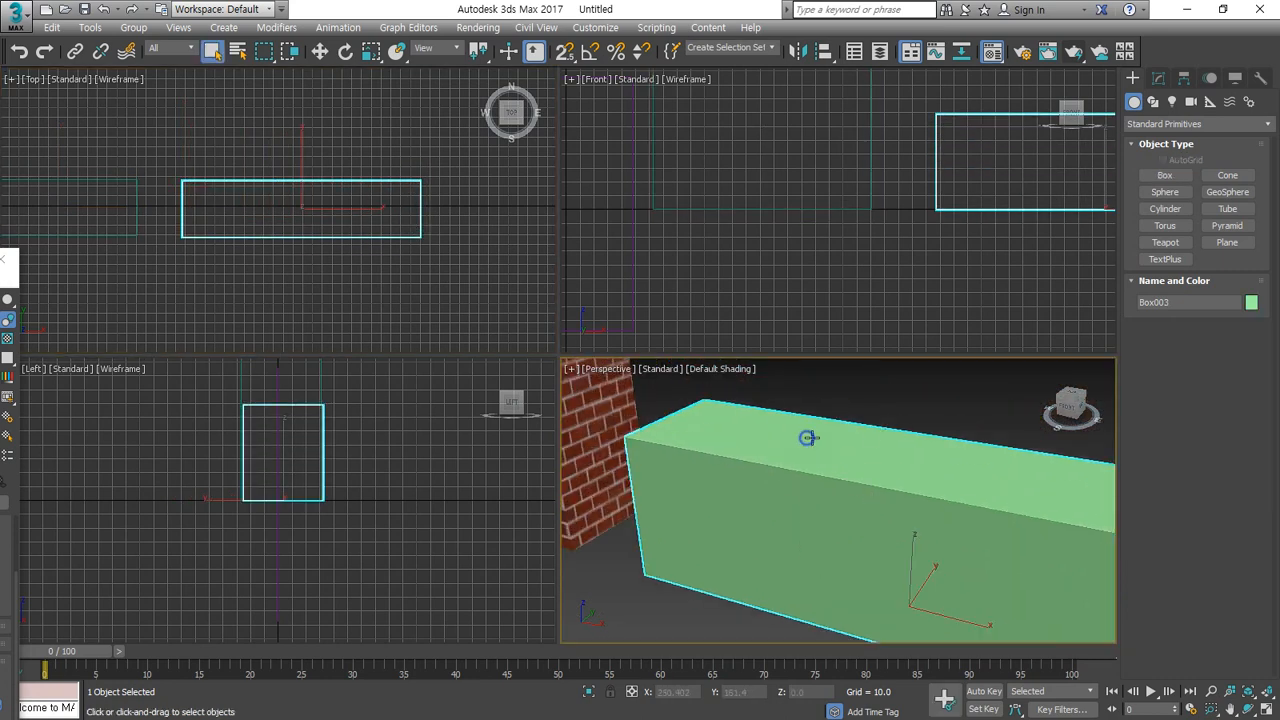
Step: Resize the newest box to a length of 0, a width of about 187 and a height of about 97
{"action": "left_click", "coordinate": [1161, 77]}
{"action": "mouse_move", "coordinate": [1245, 313]}
{"action": "left_mouse_down"}
{"action": "mouse_move", "coordinate": [1245, 345]}
{"action": "mouse_move", "coordinate": [1245, 322]}
{"action": "mouse_move", "coordinate": [1245, 333]}
{"action": "left_mouse_up"}
{"action": "type", "text": "0"}
{"action": "key", "text": "Return"}
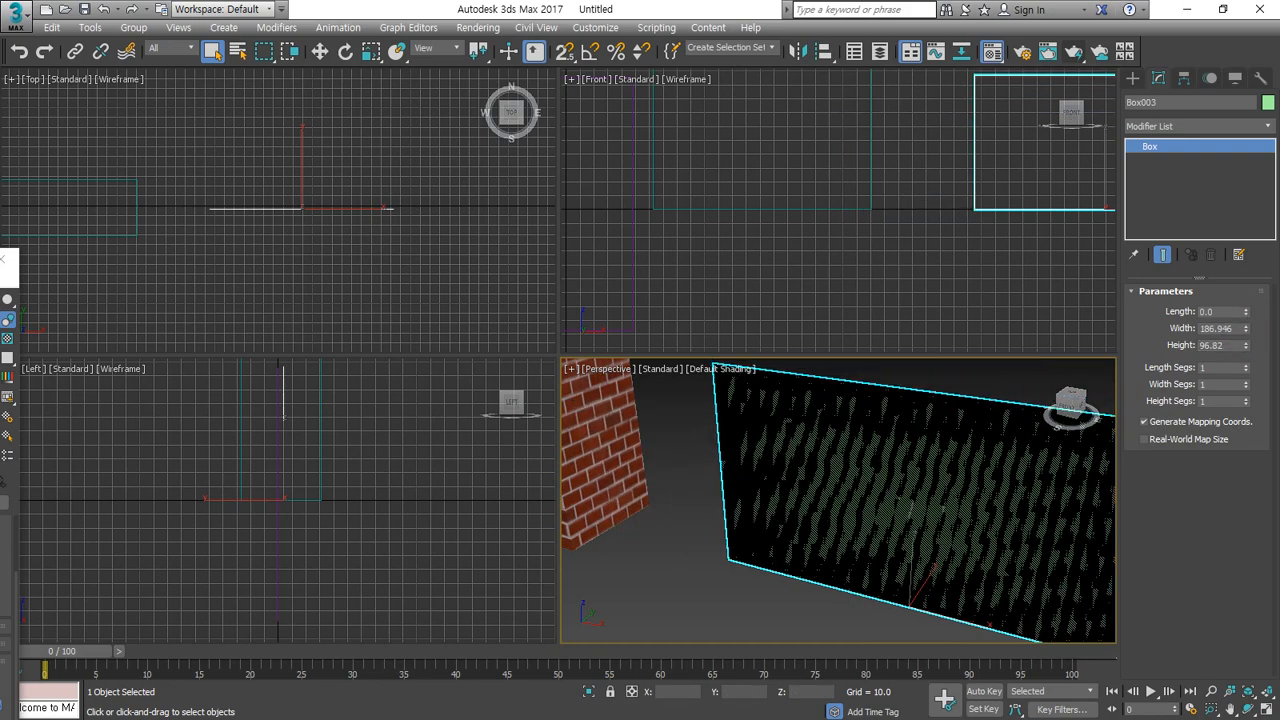
Step: Load Brick_003.jpg as the Diffuse Color bitmap of the unused material 07 - Default in the Material Editor
{"action": "key", "text": "m"}
{"action": "left_click", "coordinate": [451, 252]}
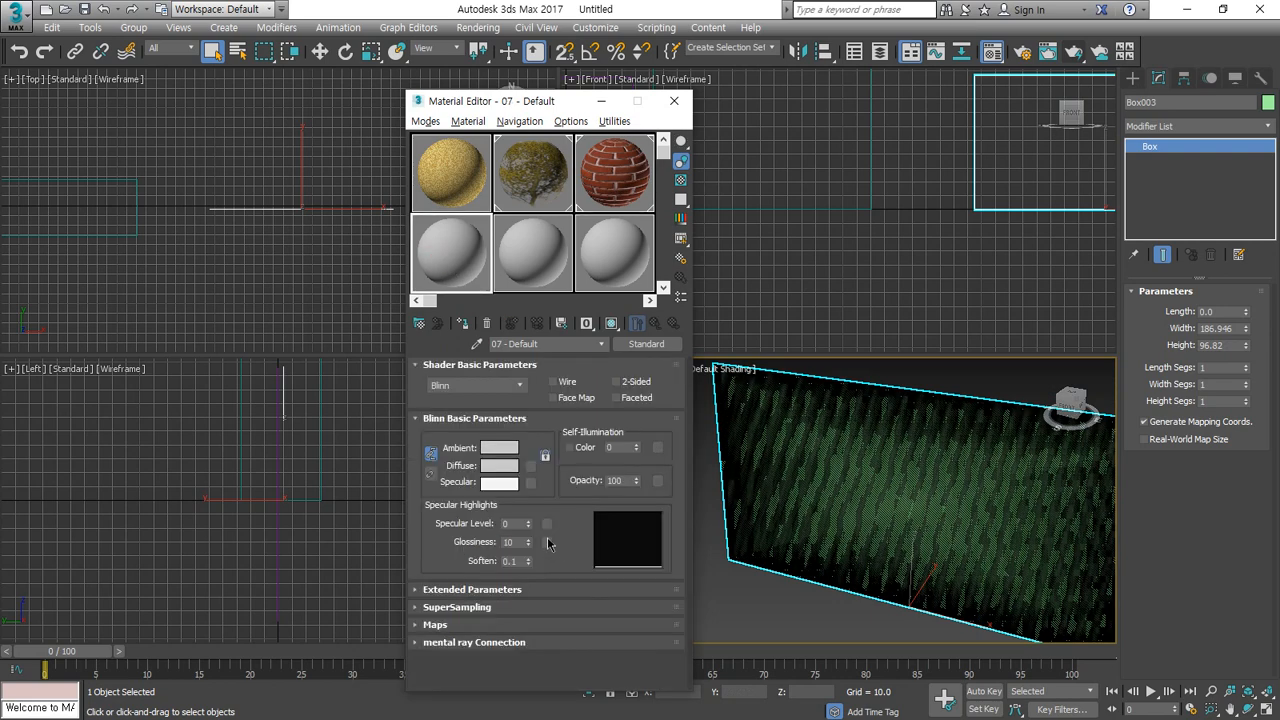
{"action": "left_click", "coordinate": [516, 625]}
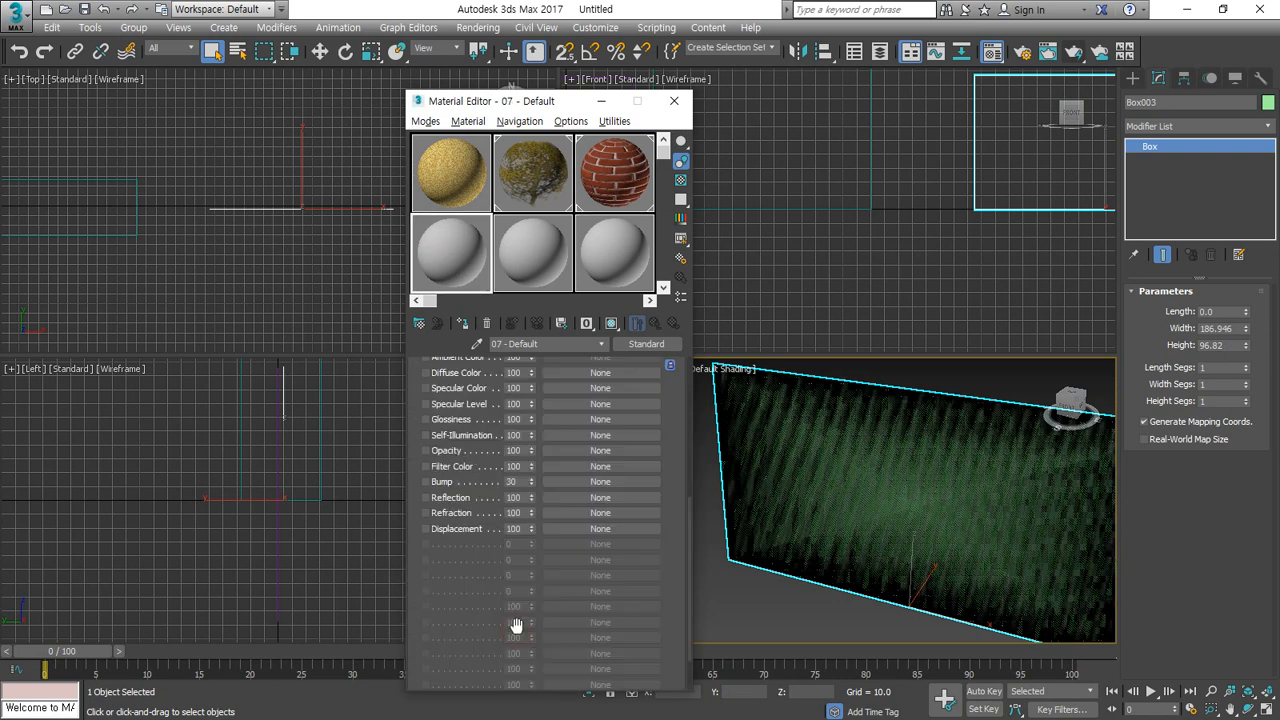
{"action": "left_click", "coordinate": [605, 372]}
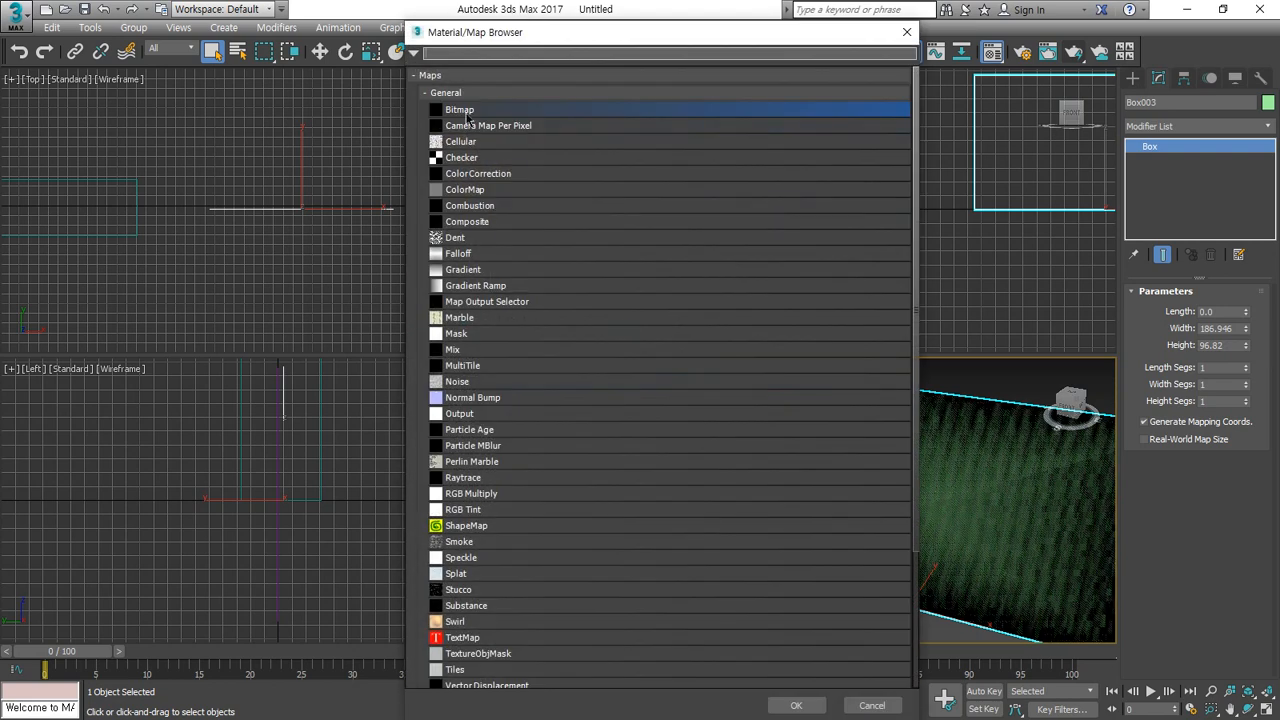
{"action": "double_click", "coordinate": [462, 110]}
{"action": "left_click", "coordinate": [285, 103]}
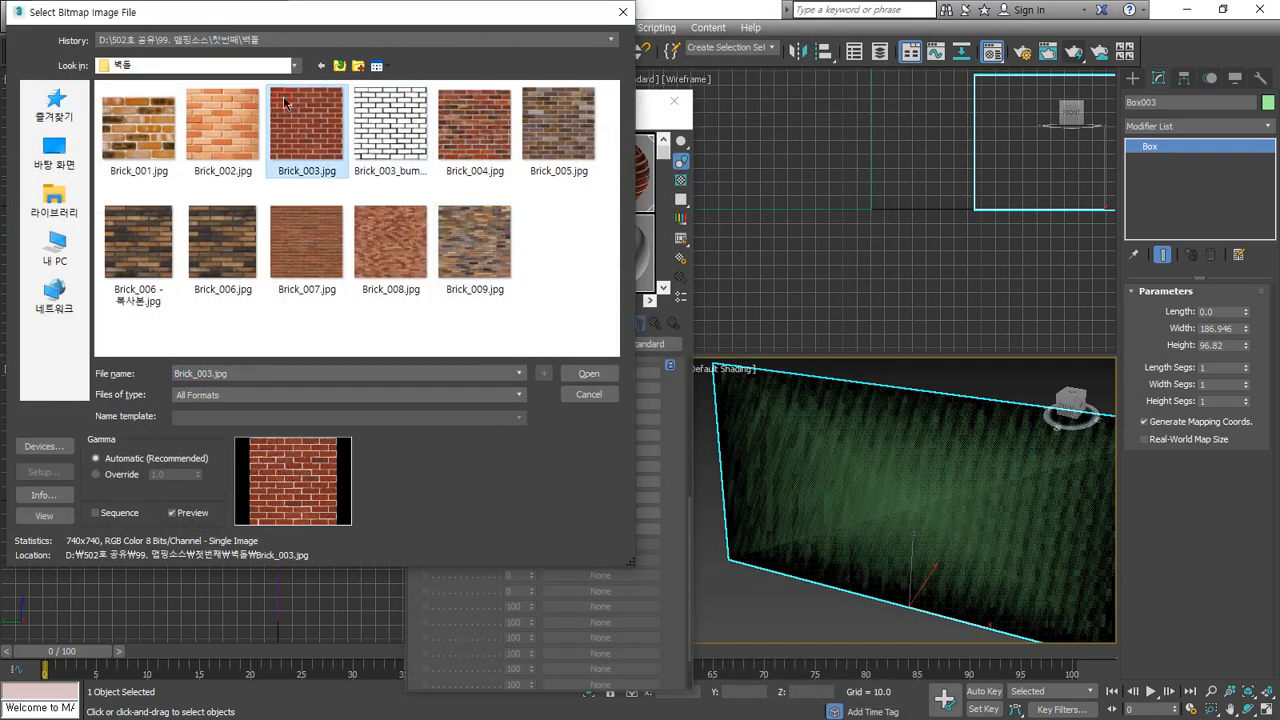
{"action": "double_click", "coordinate": [285, 103]}
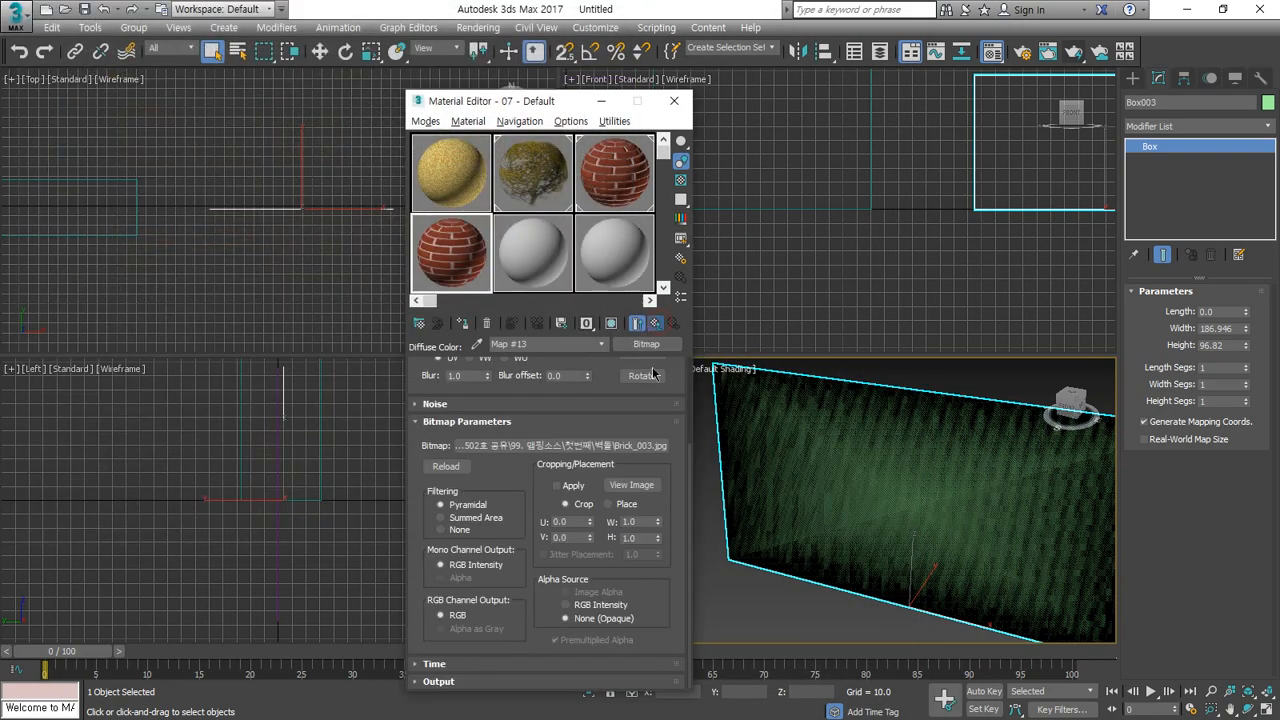
Step: Return to the new brick material's map channels and open the map choices for its Displacement channel
{"action": "left_click", "coordinate": [656, 324]}
{"action": "scroll", "coordinate": [533, 605], "scroll_direction": "down", "scroll_amount": 5}
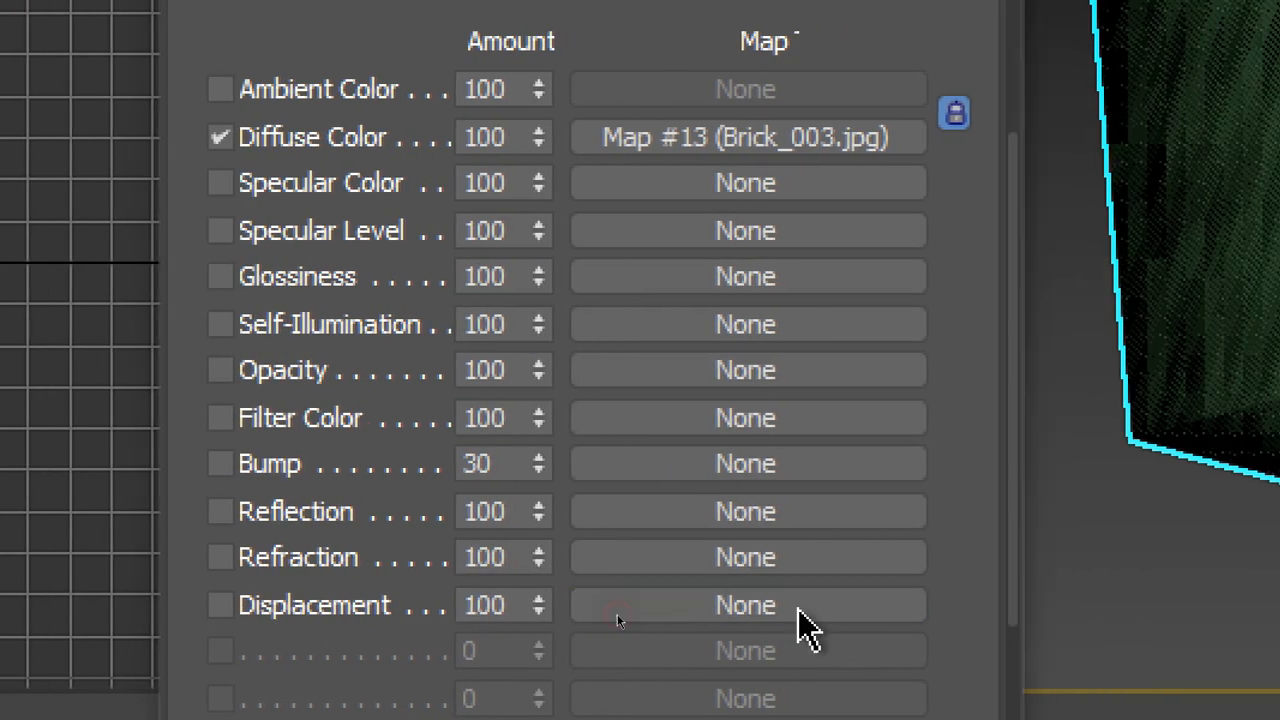
{"action": "left_click", "coordinate": [965, 607]}
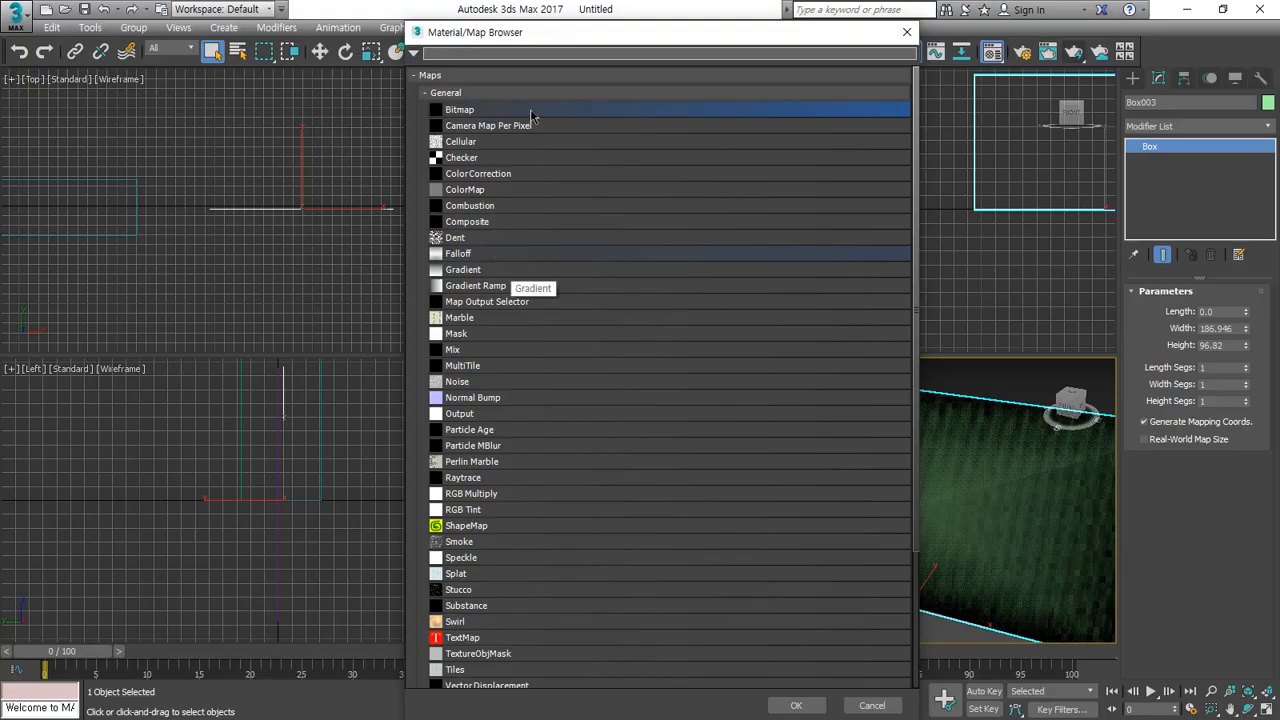
Step: Load Brick_003_bump.jpg as a Bitmap in the brick material's Displacement map slot and return to the parent material
{"action": "double_click", "coordinate": [531, 111]}
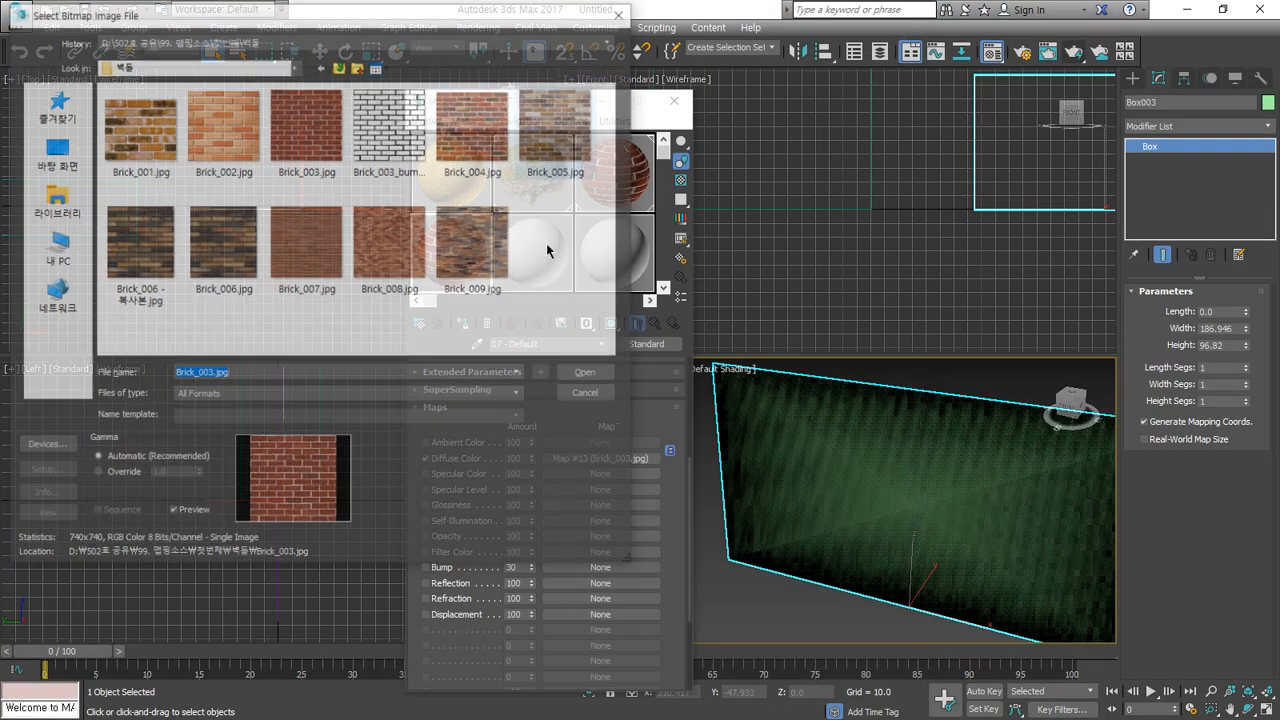
{"action": "left_click", "coordinate": [377, 128]}
{"action": "double_click", "coordinate": [377, 128]}
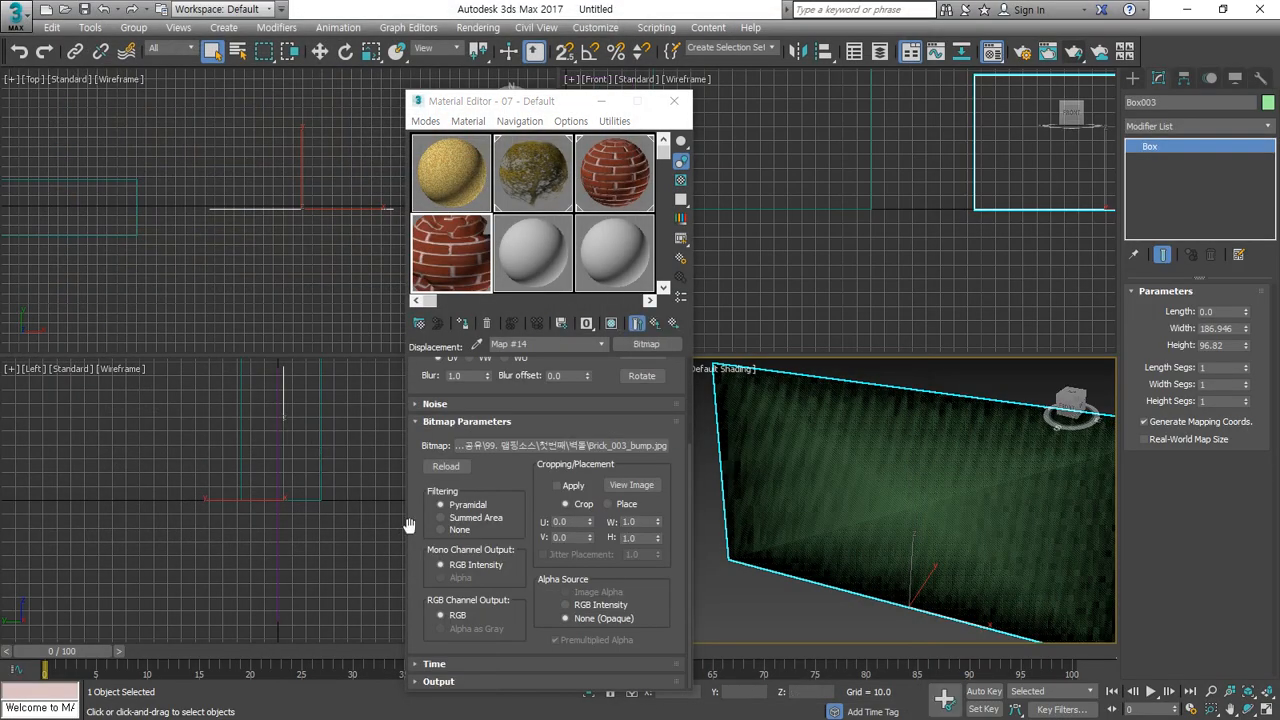
{"action": "left_click", "coordinate": [655, 324]}
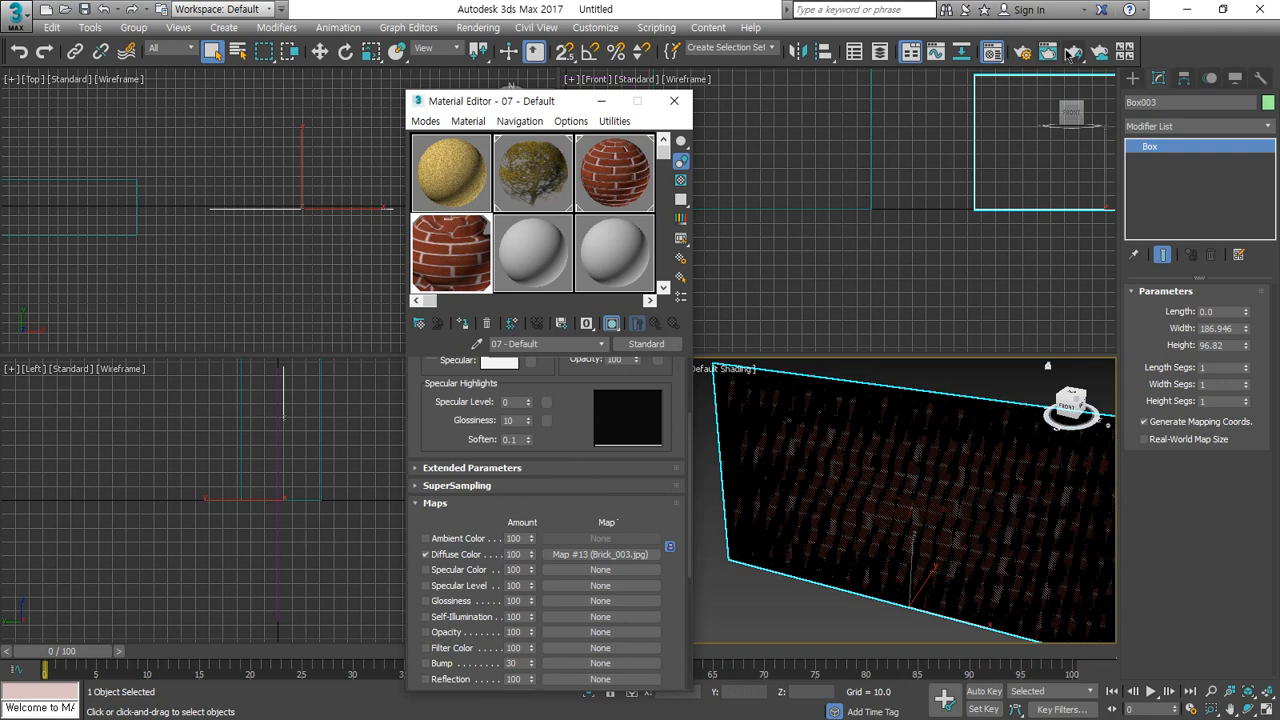
Step: Set the wall box's length to 10 and render the perspective view
{"action": "left_click", "coordinate": [1236, 312]}
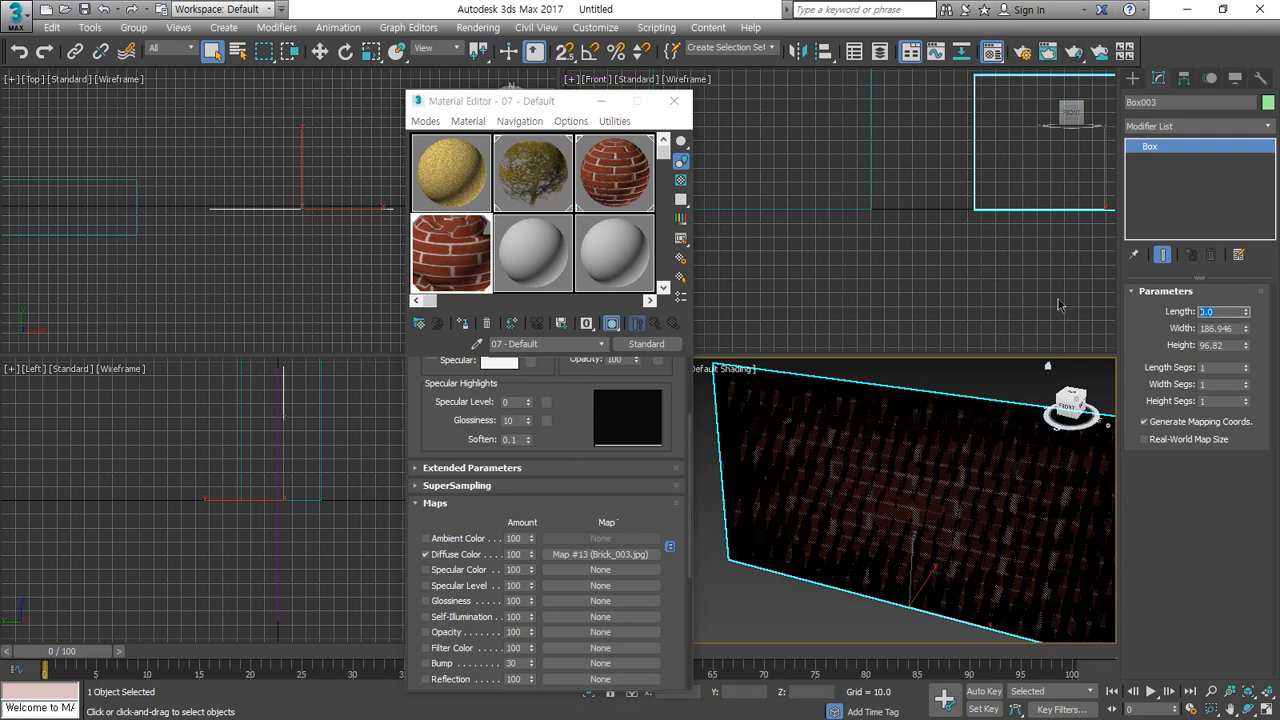
{"action": "type", "text": "10"}
{"action": "key", "text": "Return"}
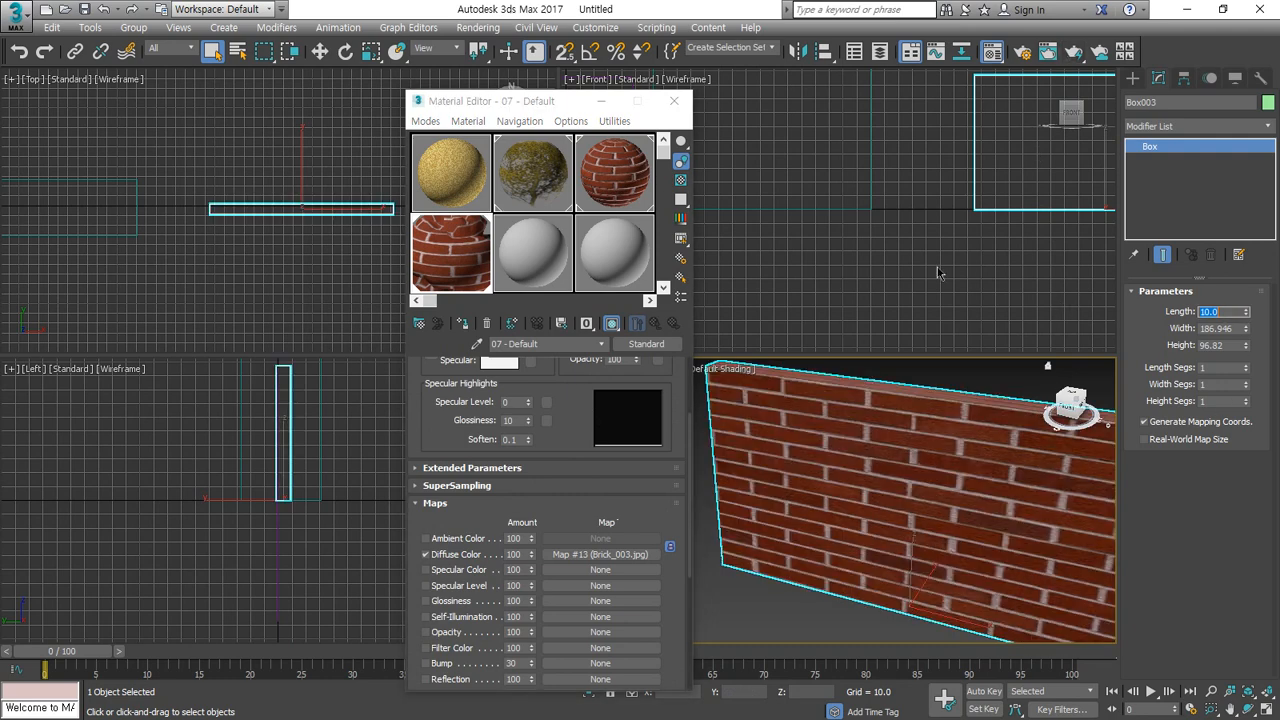
{"action": "left_click", "coordinate": [1073, 51]}
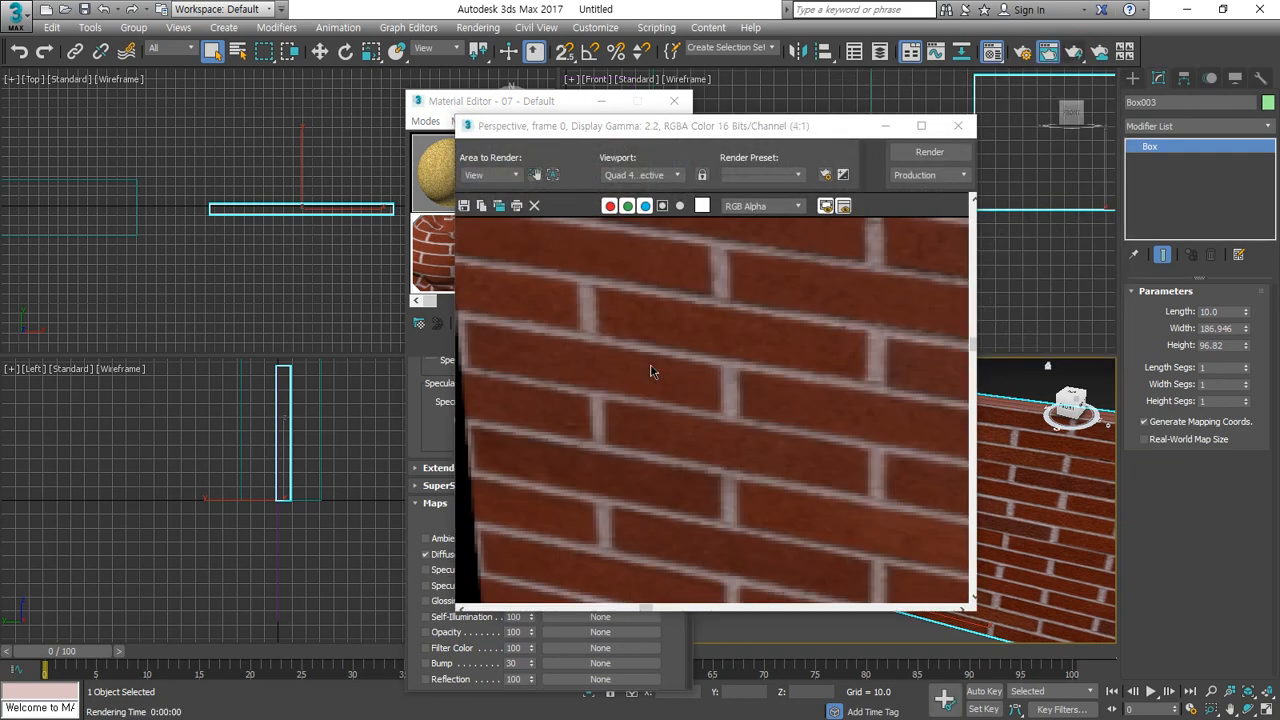
Step: Set the brick material's Displacement amount to 200 and render the perspective view again
{"action": "left_click_drag", "start_coordinate": [528, 94], "coordinate": [528, 39]}
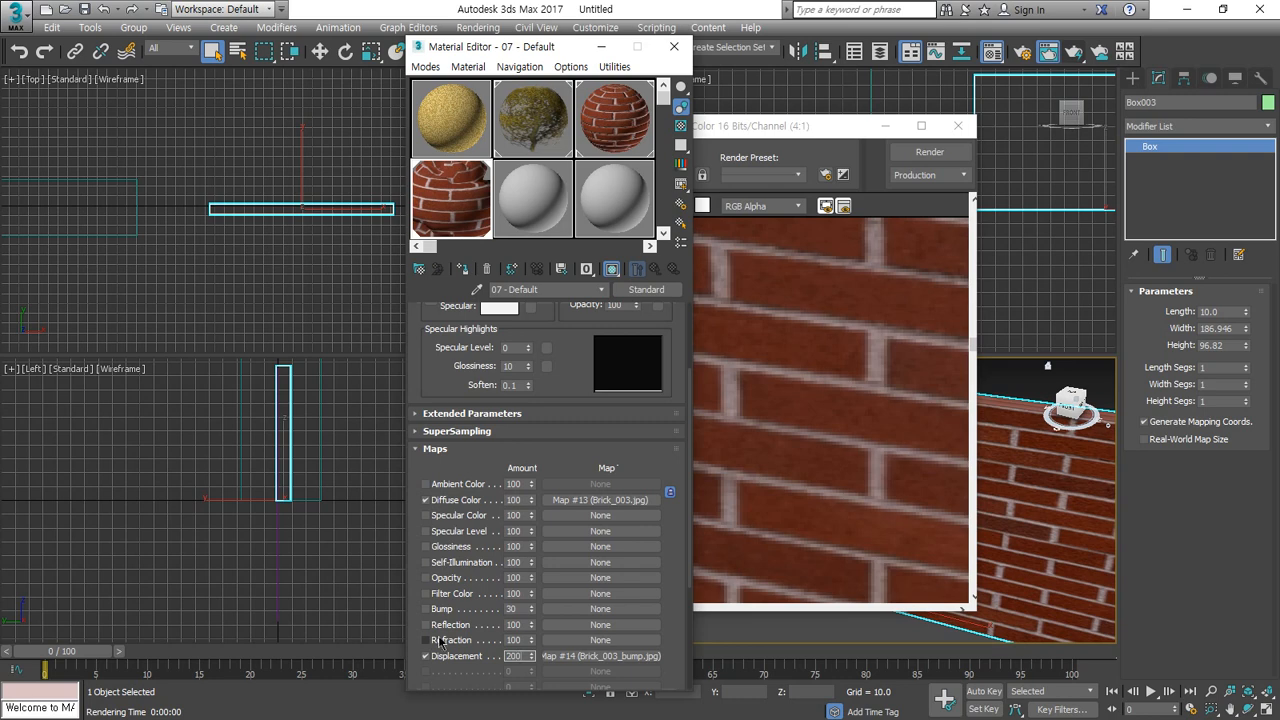
{"action": "key", "text": "Return"}
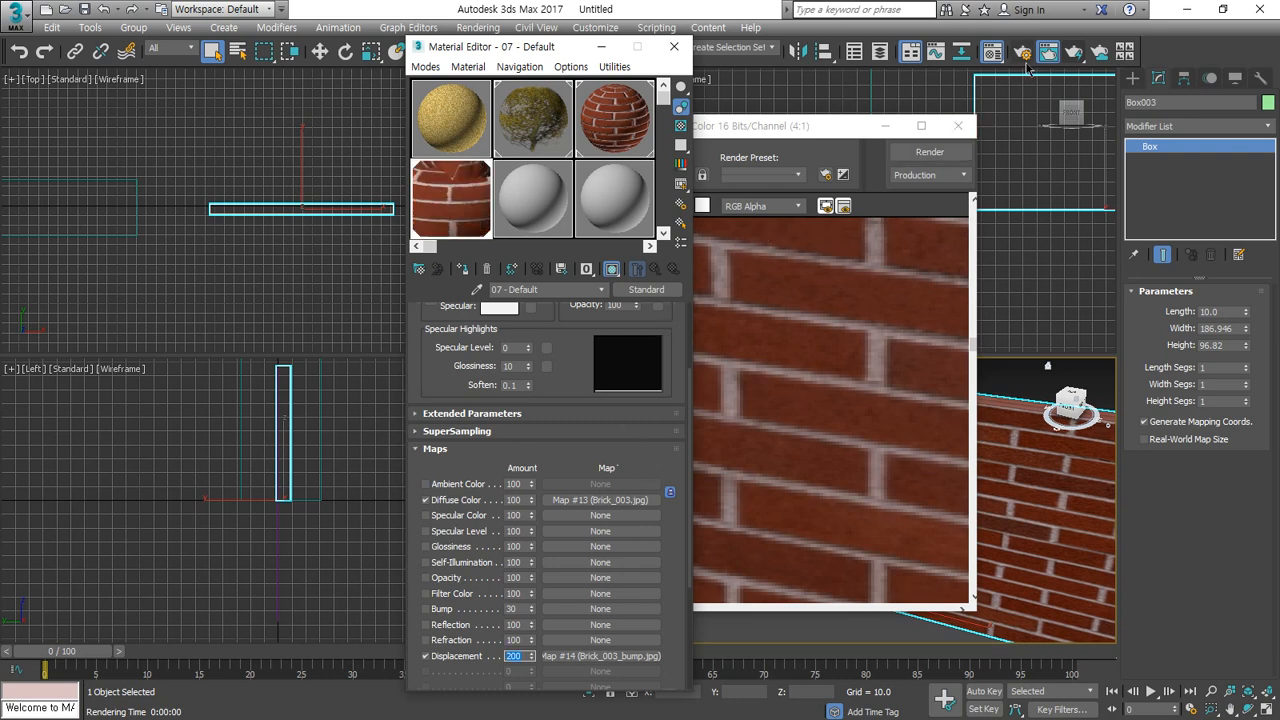
{"action": "scroll", "coordinate": [640, 580], "scroll_direction": "up", "scroll_amount": 1}
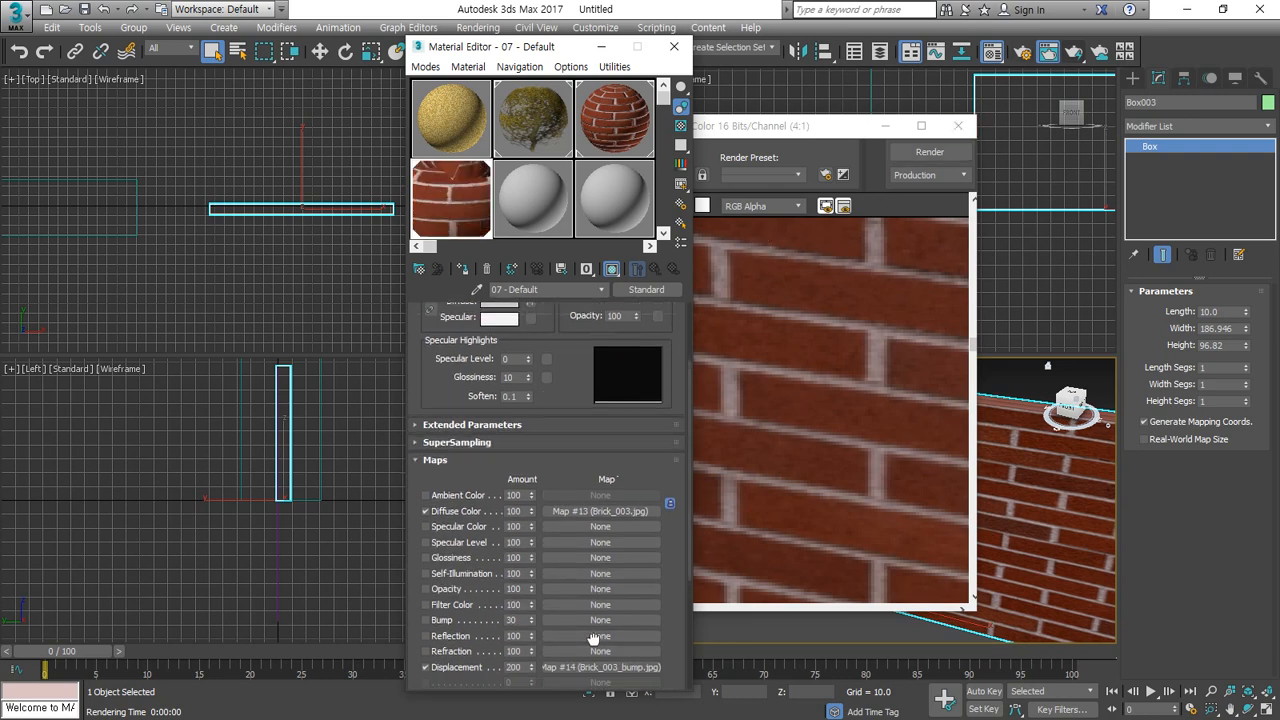
{"action": "scroll", "coordinate": [600, 550], "scroll_direction": "down", "scroll_amount": 3}
{"action": "scroll", "coordinate": [597, 547], "scroll_direction": "down", "scroll_amount": 3}
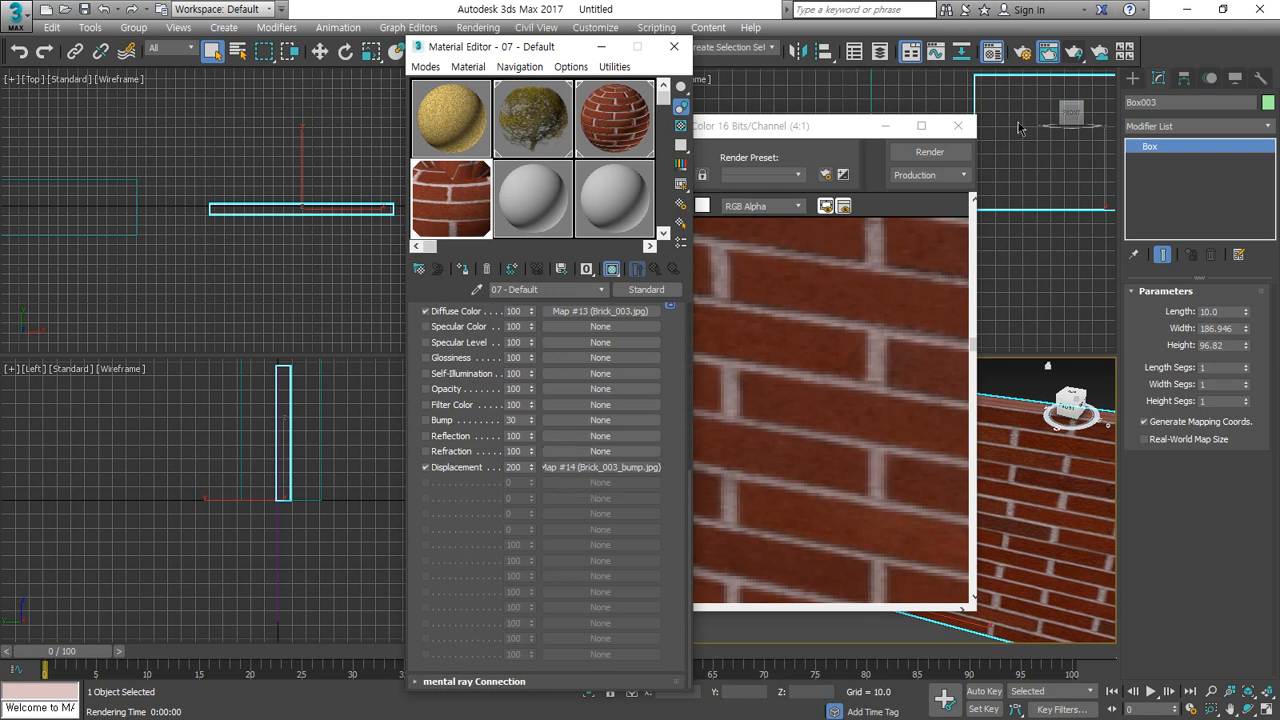
{"action": "left_click", "coordinate": [1072, 53]}
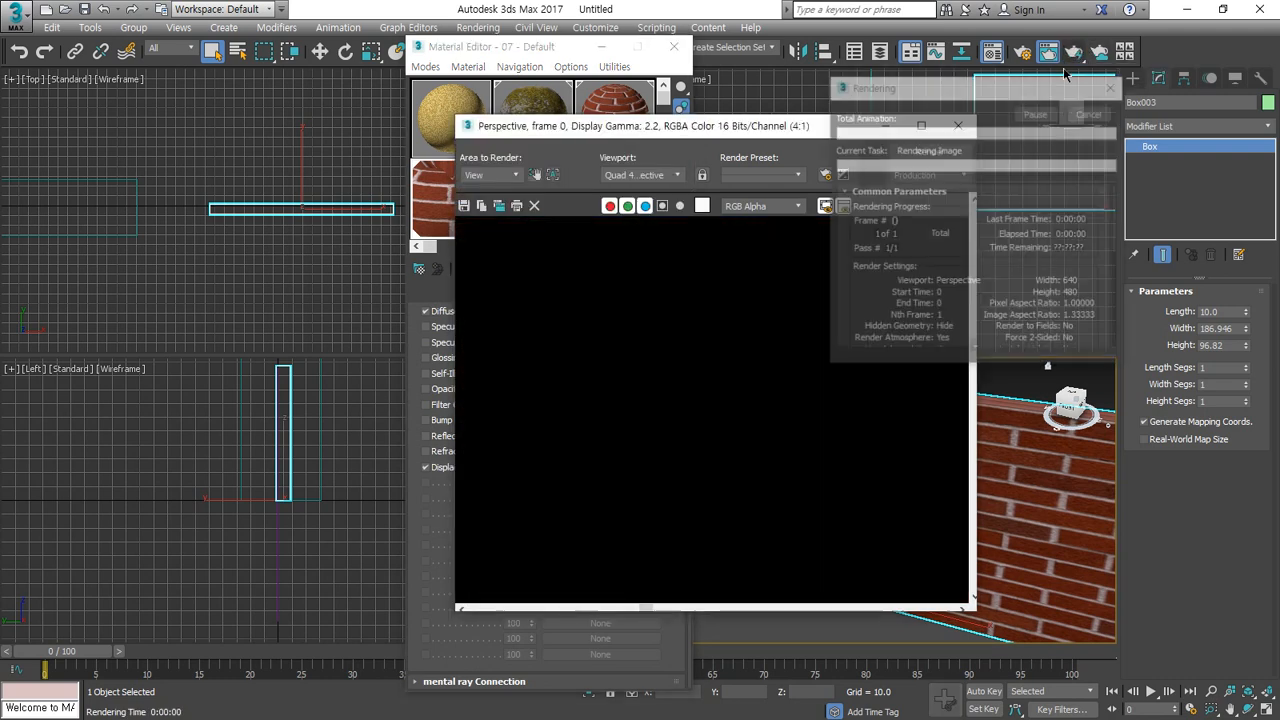
{"action": "scroll", "coordinate": [773, 418], "scroll_direction": "down", "scroll_amount": 4}
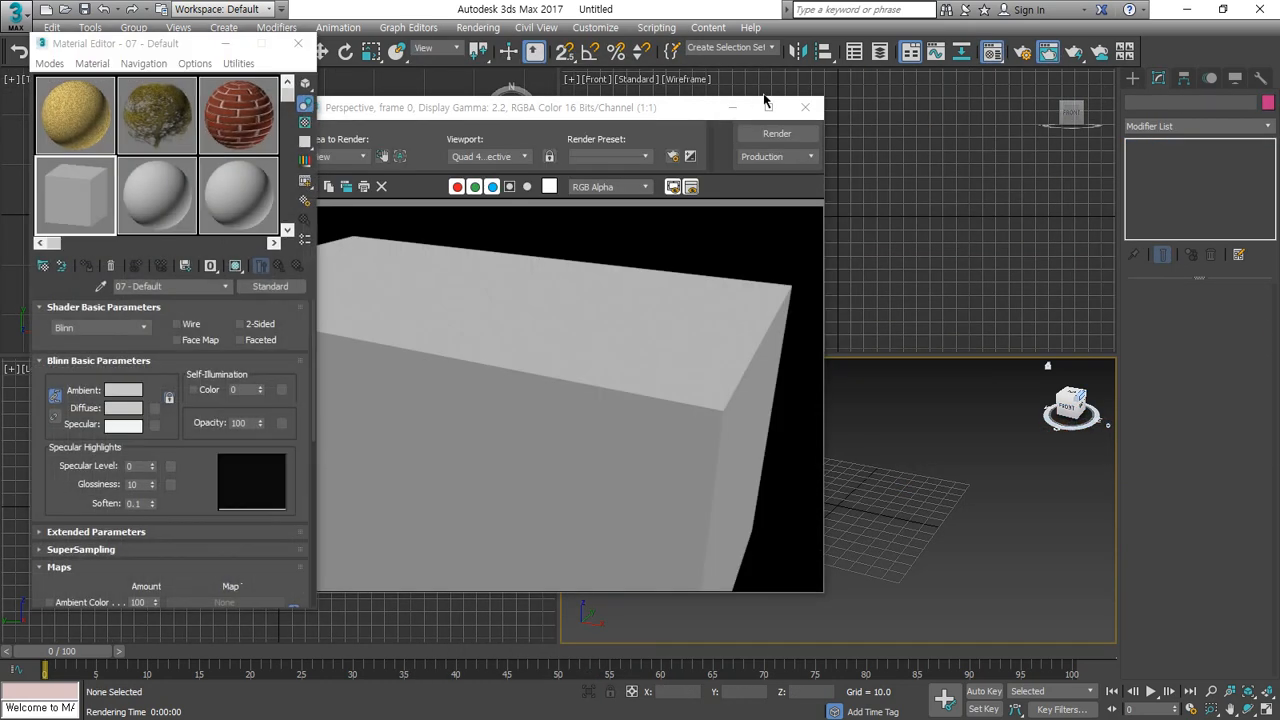
Step: Close the Material Editor and create a flat box about 77 wide, 48 long and -4.5 high in the Top viewport
{"action": "left_click", "coordinate": [301, 44]}
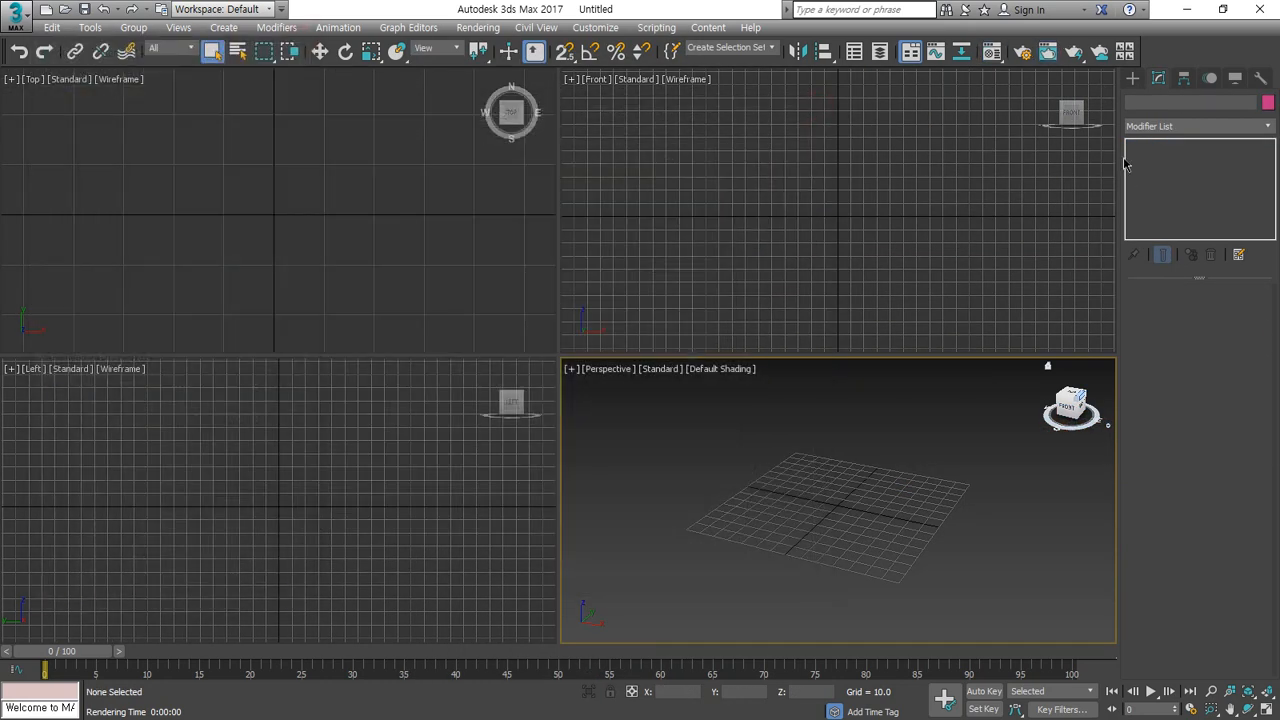
{"action": "left_click", "coordinate": [1133, 79]}
{"action": "left_click", "coordinate": [1170, 176]}
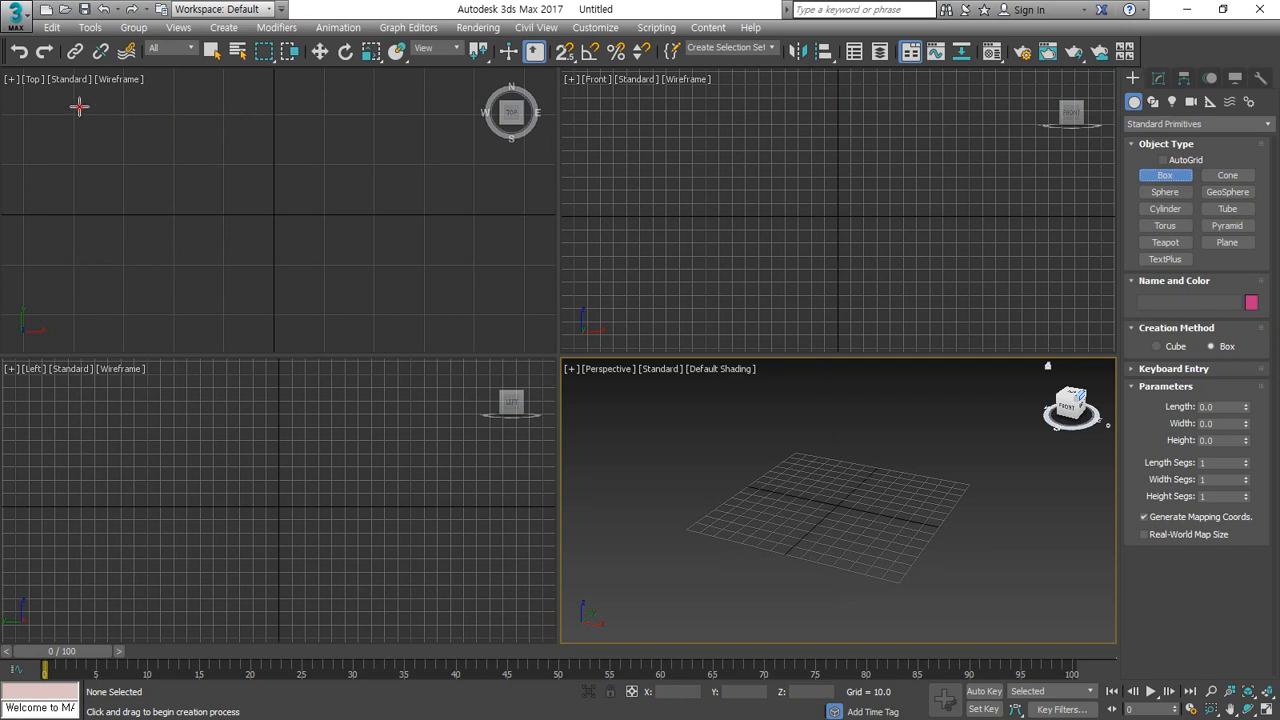
{"action": "left_click_drag", "start_coordinate": [79, 106], "coordinate": [466, 349]}
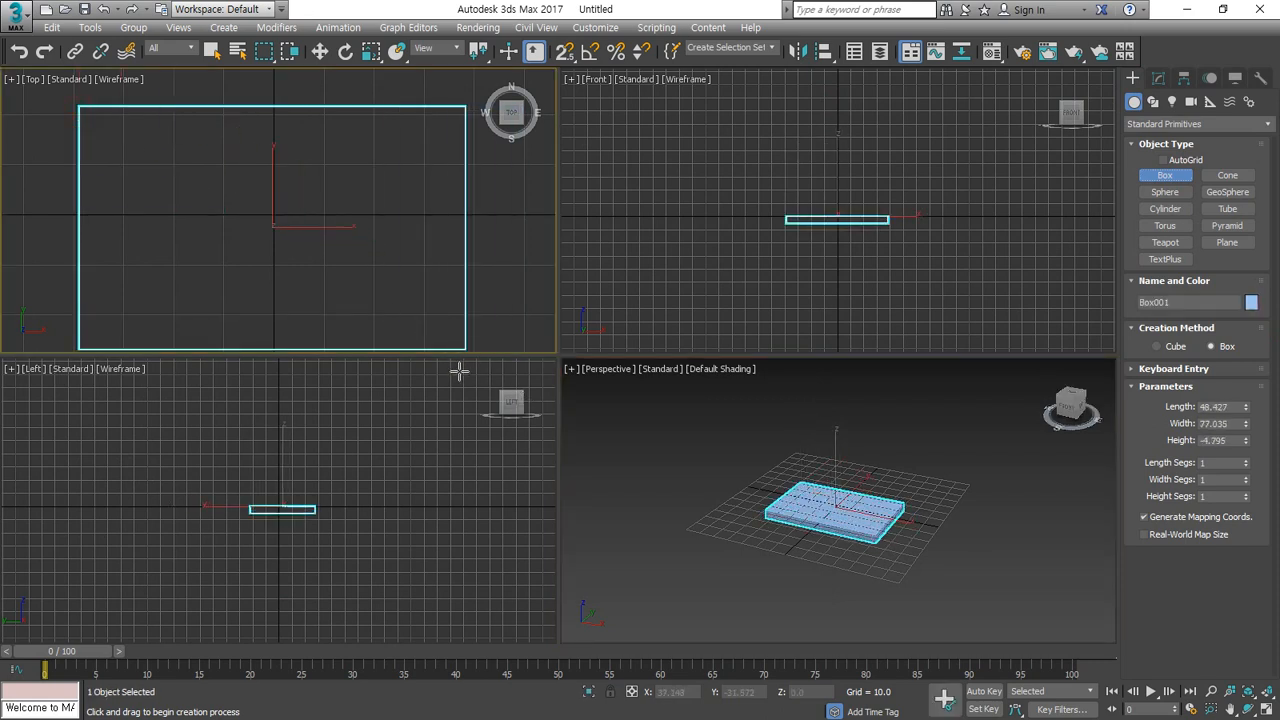
{"action": "left_click", "coordinate": [458, 370]}
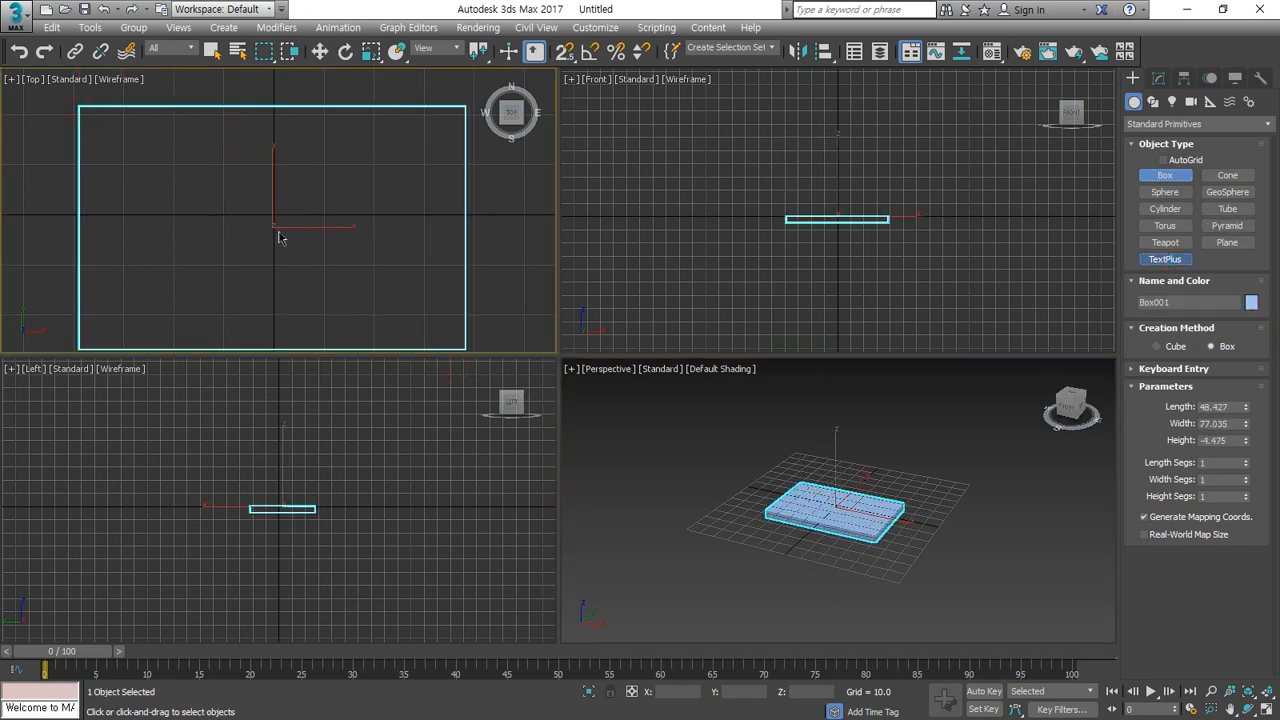
Step: Create three teapots spread over the box in the Top viewport, the last with a radius of about 8.7
{"action": "left_click", "coordinate": [1163, 259]}
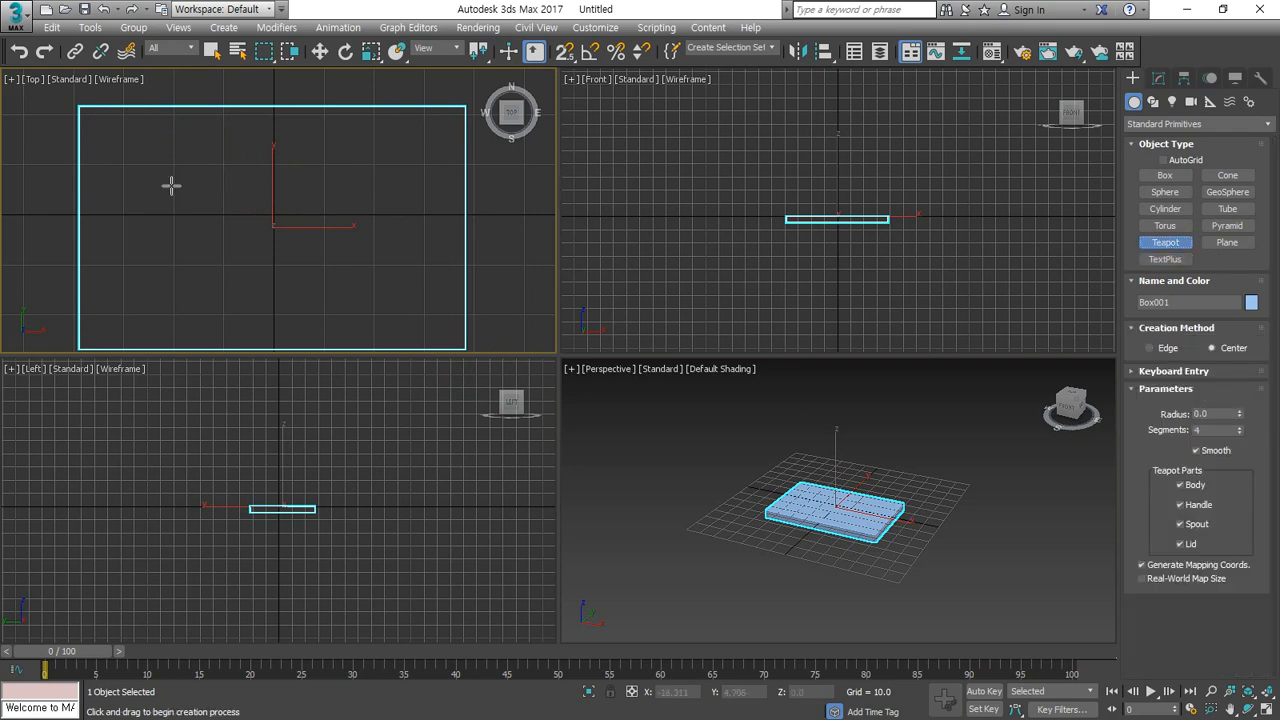
{"action": "left_click_drag", "start_coordinate": [150, 178], "coordinate": [165, 136]}
{"action": "left_click_drag", "start_coordinate": [254, 266], "coordinate": [363, 166]}
{"action": "right_click", "coordinate": [424, 258]}
{"action": "scroll", "coordinate": [896, 541], "scroll_direction": "up", "scroll_amount": 3}
{"action": "scroll", "coordinate": [767, 482], "scroll_direction": "up", "scroll_amount": 5}
{"action": "middle_click_drag", "start_coordinate": [767, 482], "coordinate": [814, 555], "text": "alt"}
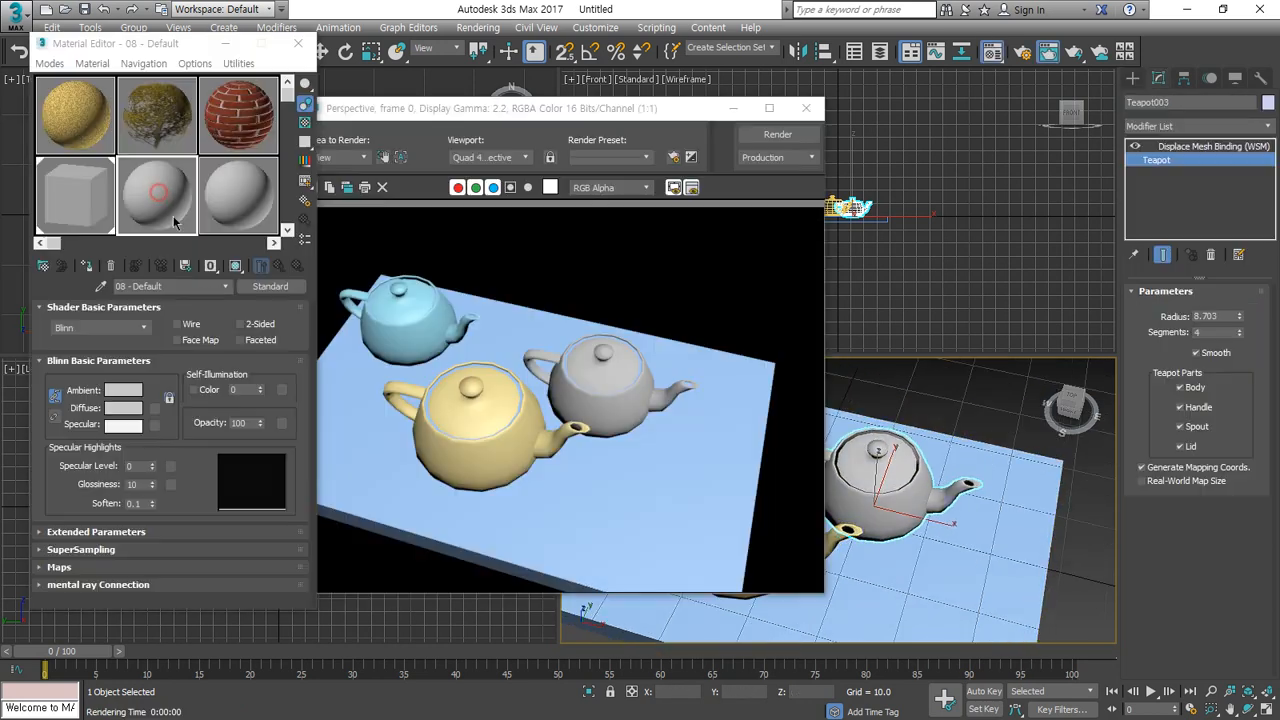
Step: Expand the maps of the 08 - Default material and enable Reflection, leaving Refraction off
{"action": "left_click", "coordinate": [131, 568]}
{"action": "scroll", "coordinate": [130, 570], "scroll_direction": "down", "scroll_amount": 5}
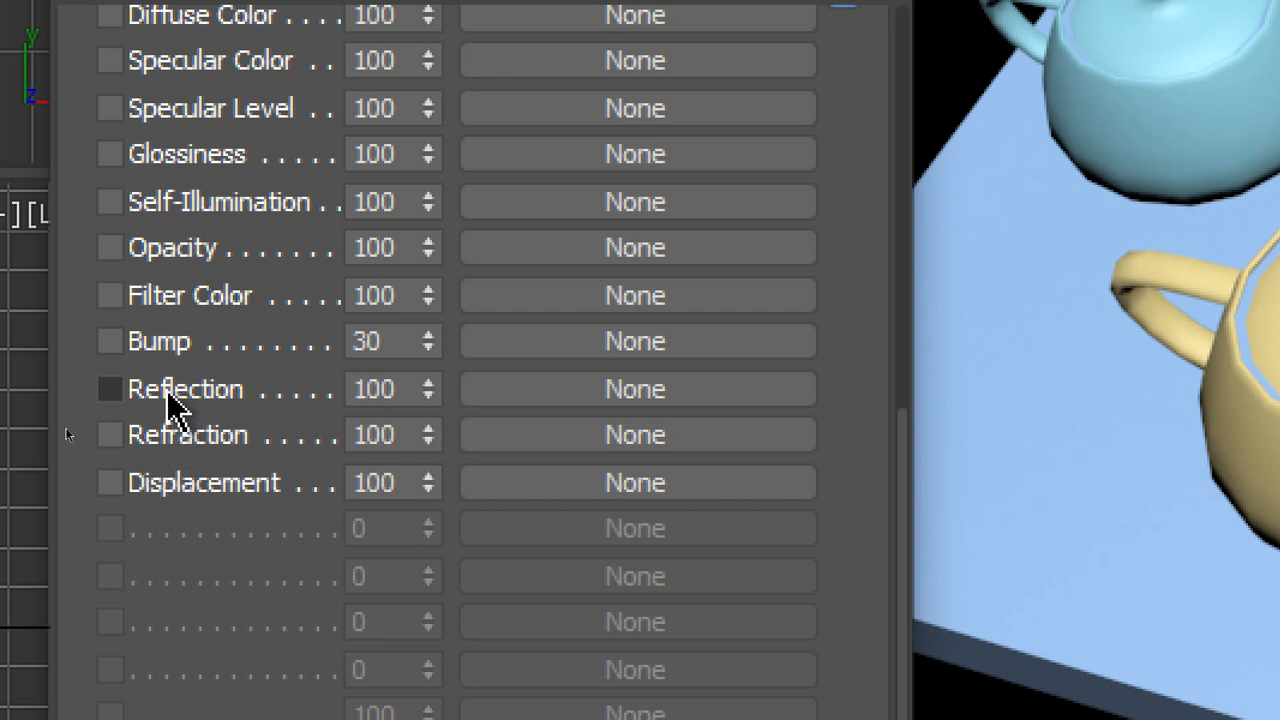
{"action": "left_click", "coordinate": [66, 428]}
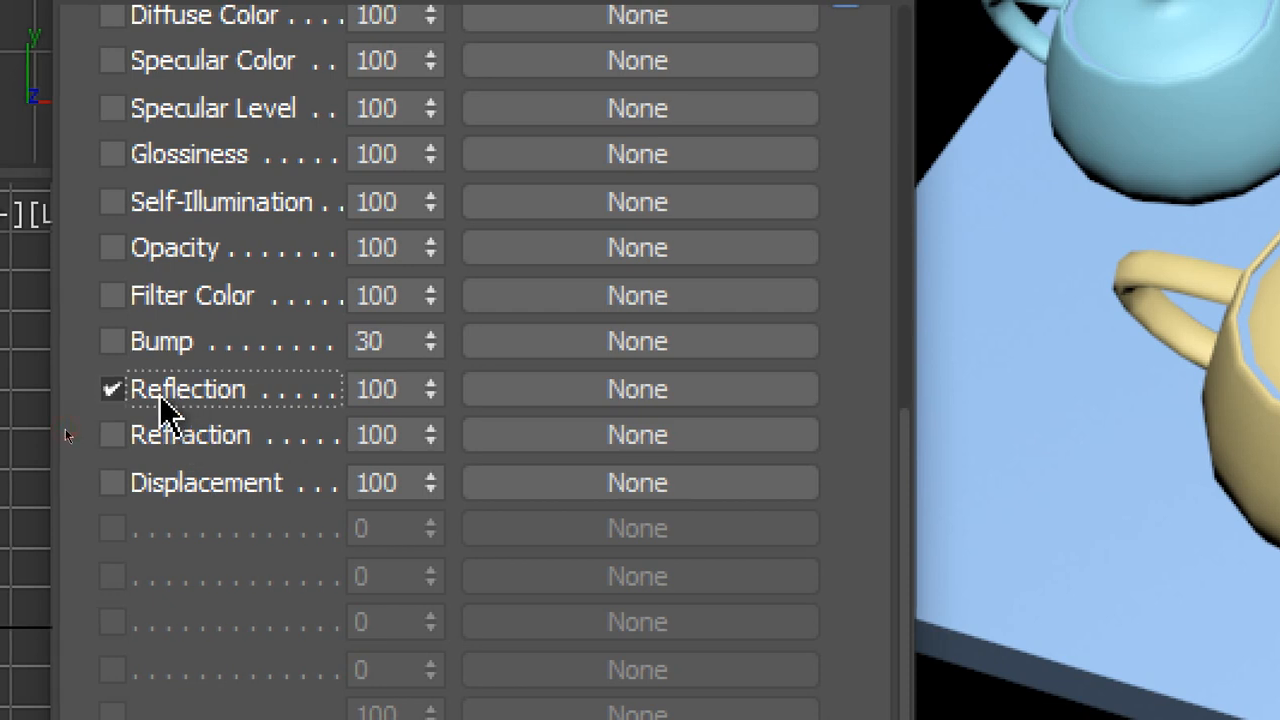
{"action": "left_click", "coordinate": [186, 446]}
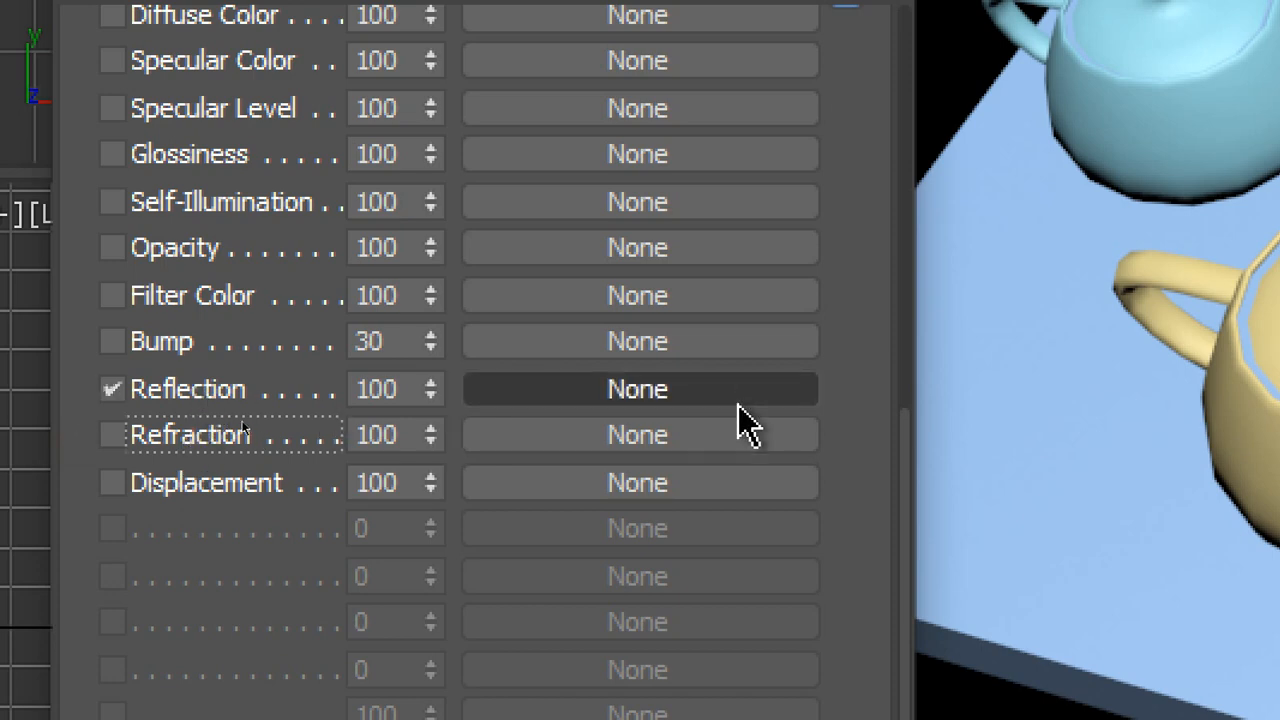
Step: Assign the Scanline Flat Mirror map to the material's Reflection slot
{"action": "left_click", "coordinate": [664, 389]}
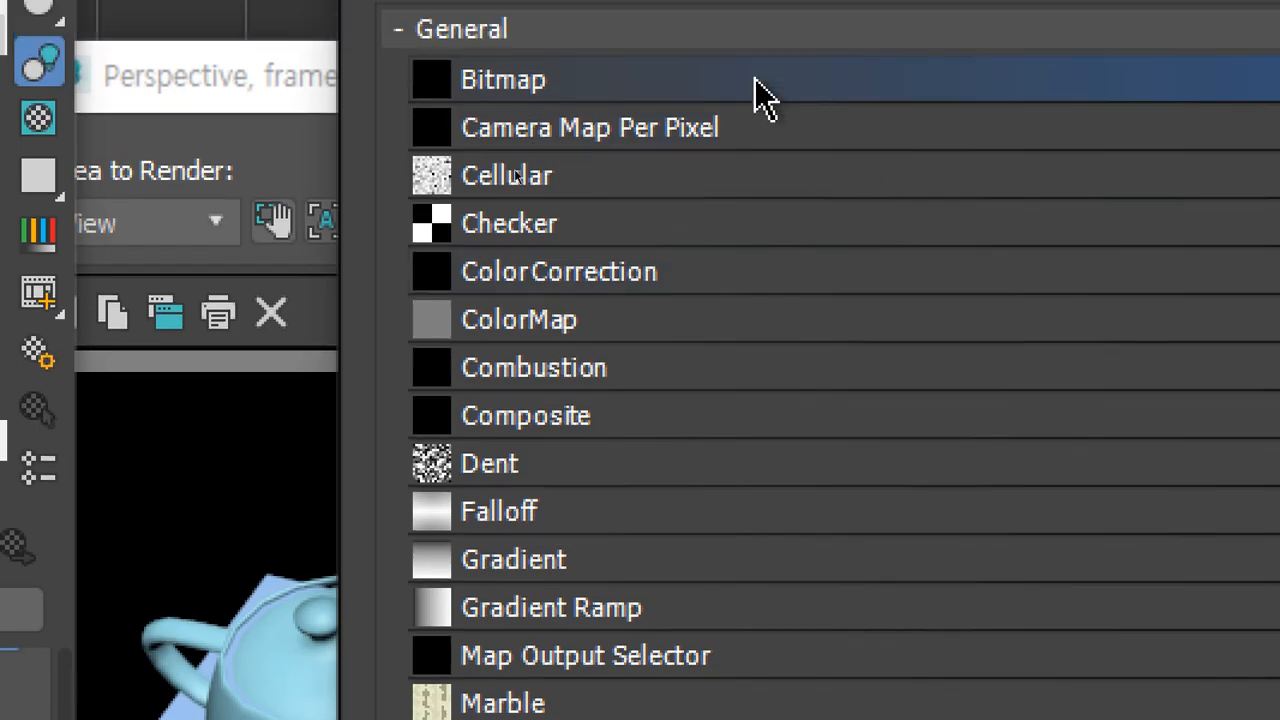
{"action": "scroll", "coordinate": [660, 400], "scroll_direction": "down", "scroll_amount": 3}
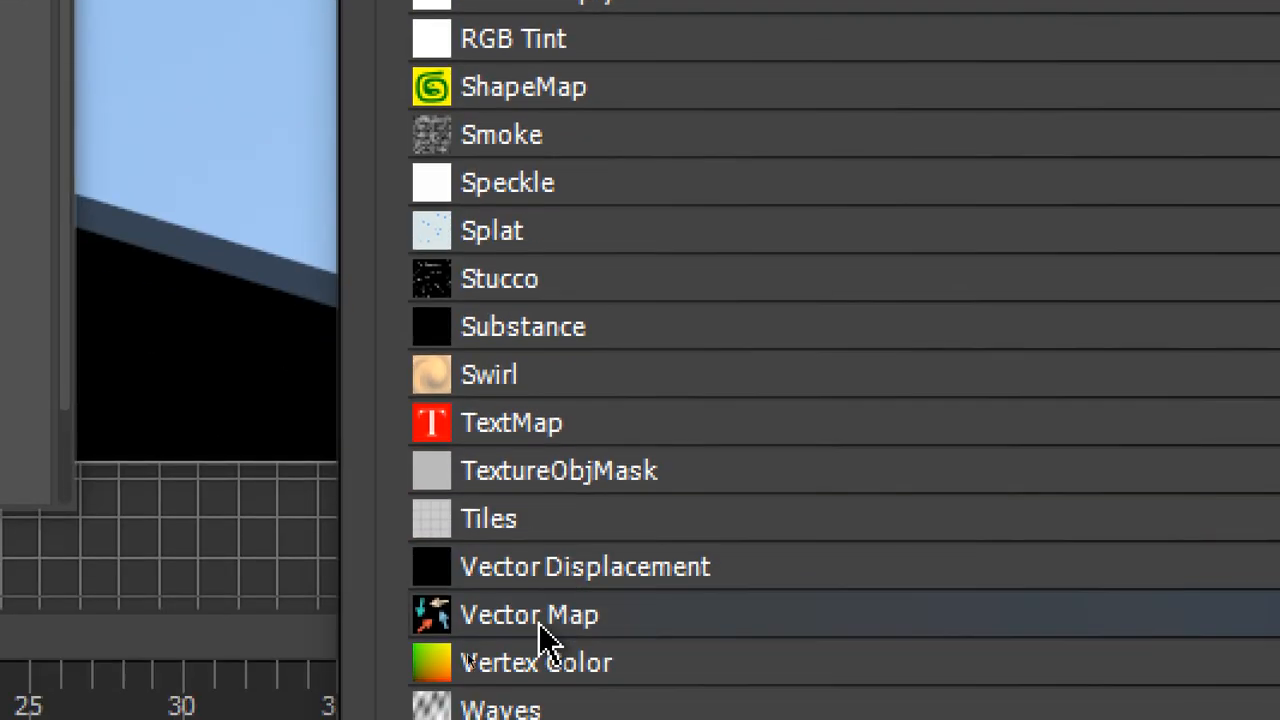
{"action": "scroll", "coordinate": [614, 514], "scroll_direction": "down", "scroll_amount": 3}
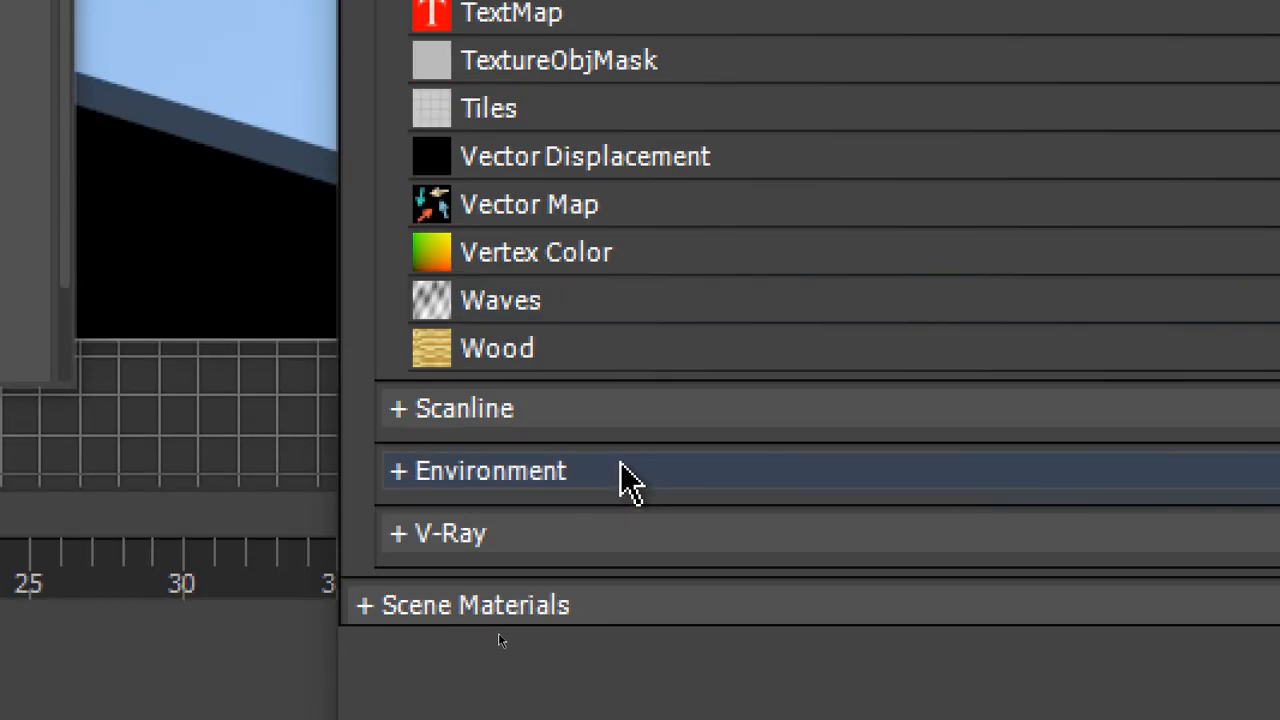
{"action": "scroll", "coordinate": [620, 470], "scroll_direction": "up", "scroll_amount": 2}
{"action": "scroll", "coordinate": [600, 330], "scroll_direction": "up", "scroll_amount": 5}
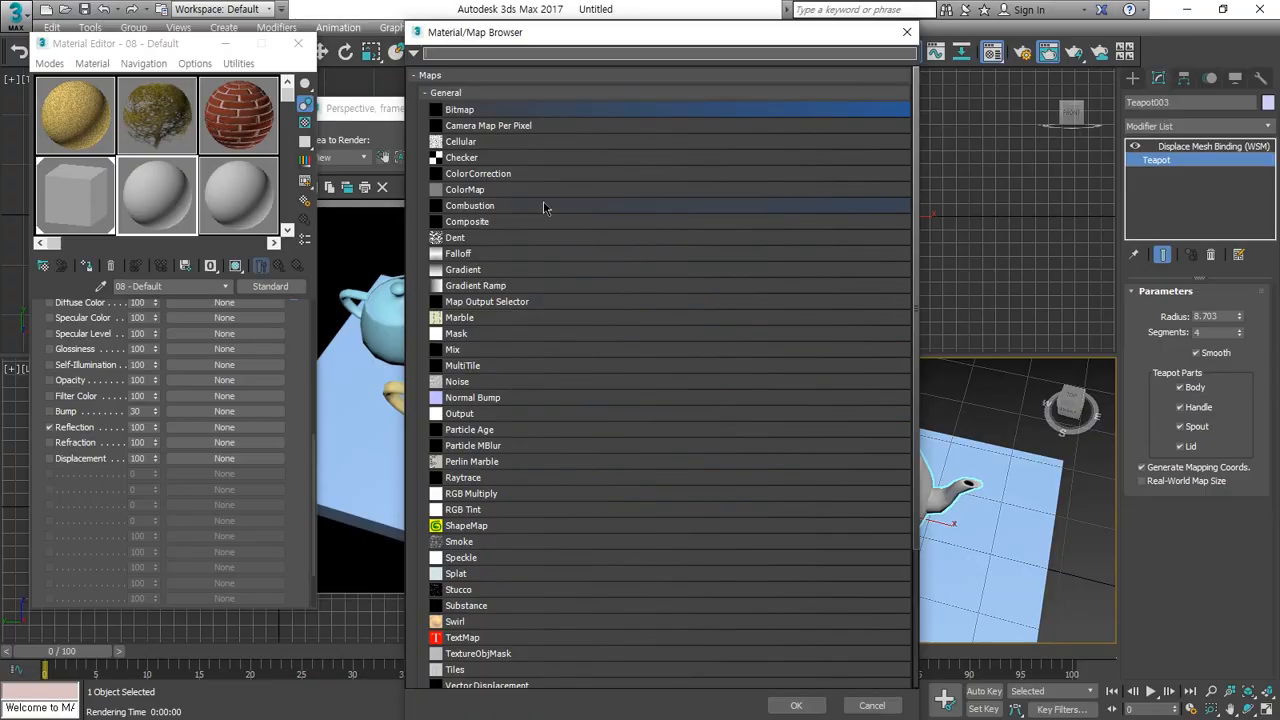
{"action": "left_click", "coordinate": [531, 254]}
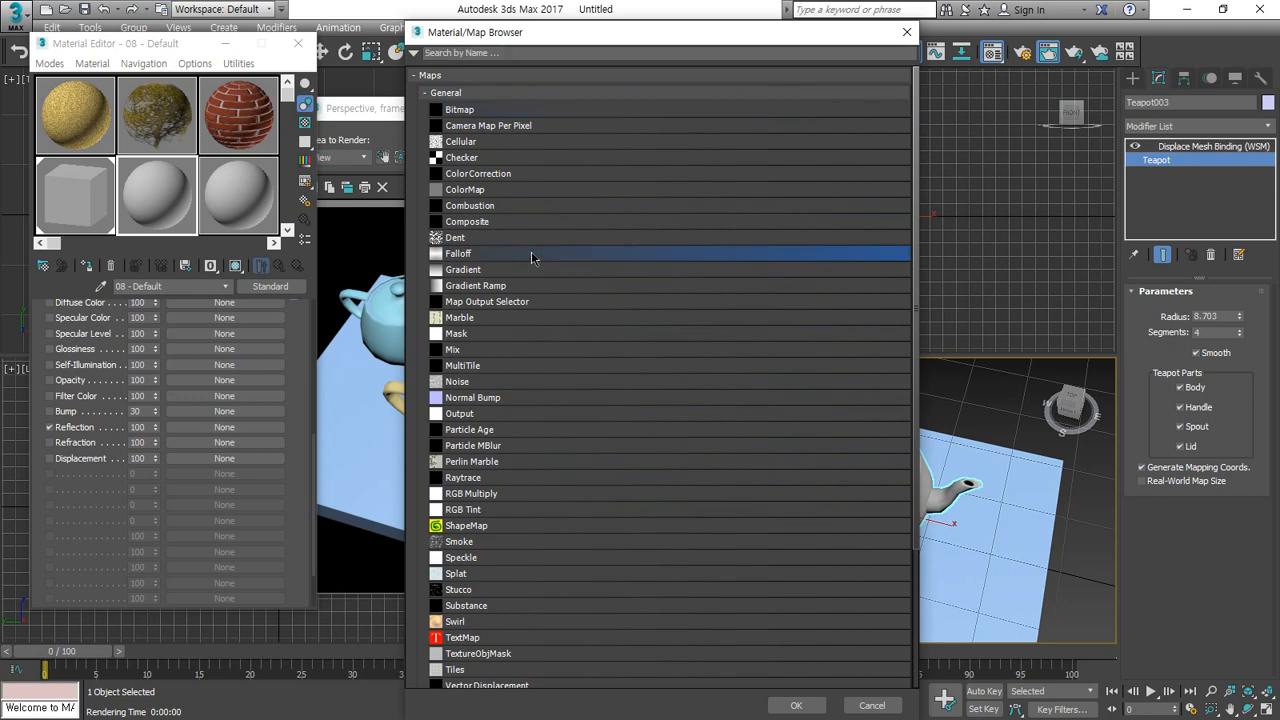
{"action": "scroll", "coordinate": [531, 258], "scroll_direction": "down", "scroll_amount": 5}
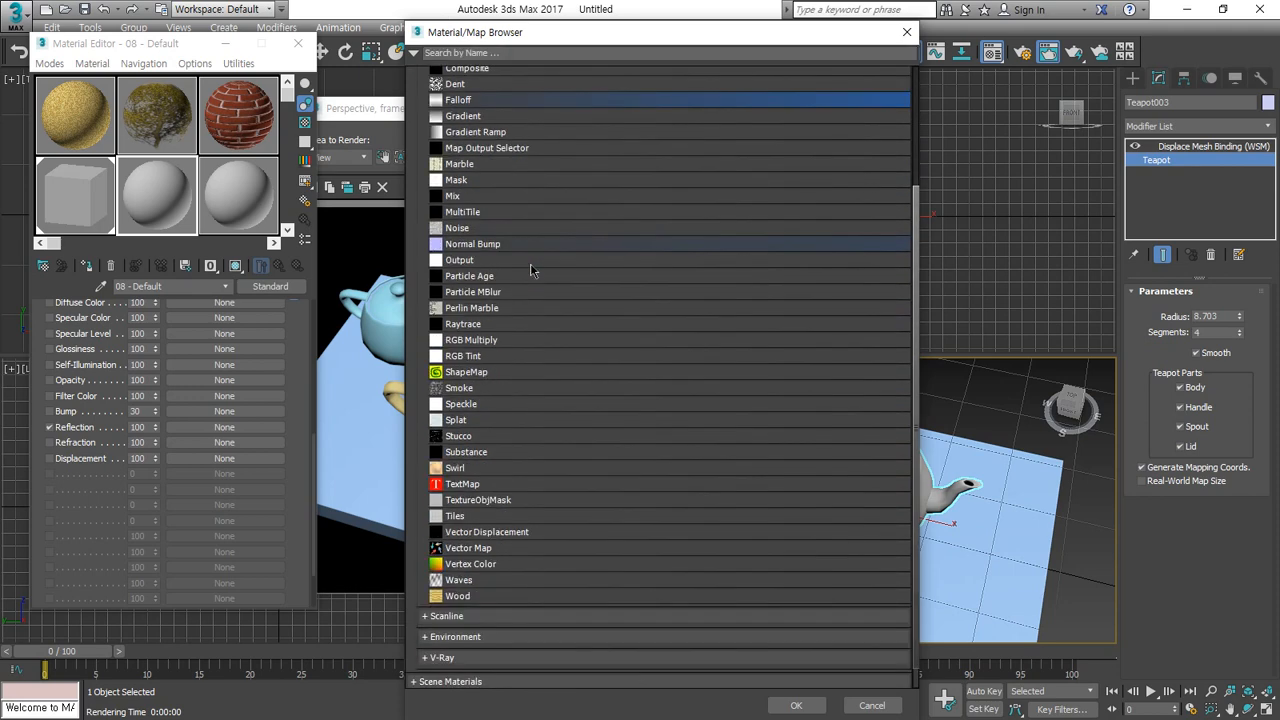
{"action": "left_click", "coordinate": [489, 616]}
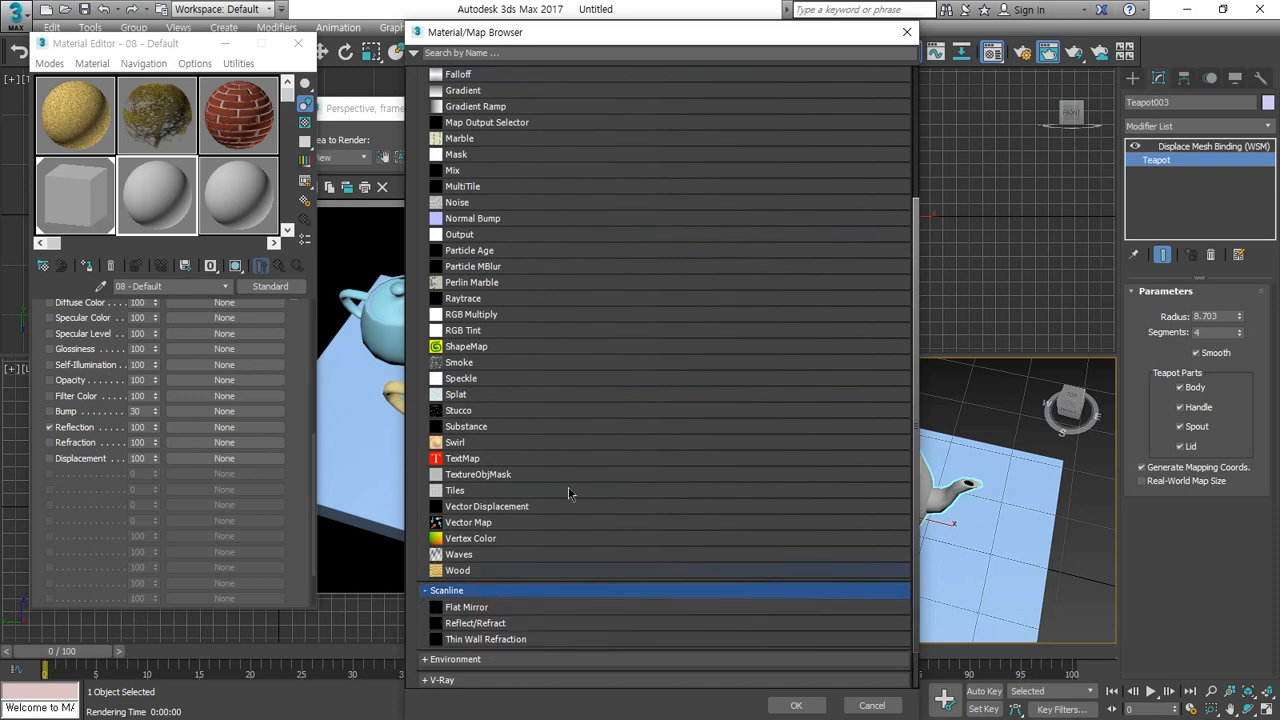
{"action": "scroll", "coordinate": [566, 470], "scroll_direction": "down", "scroll_amount": 2}
{"action": "left_click", "coordinate": [490, 569]}
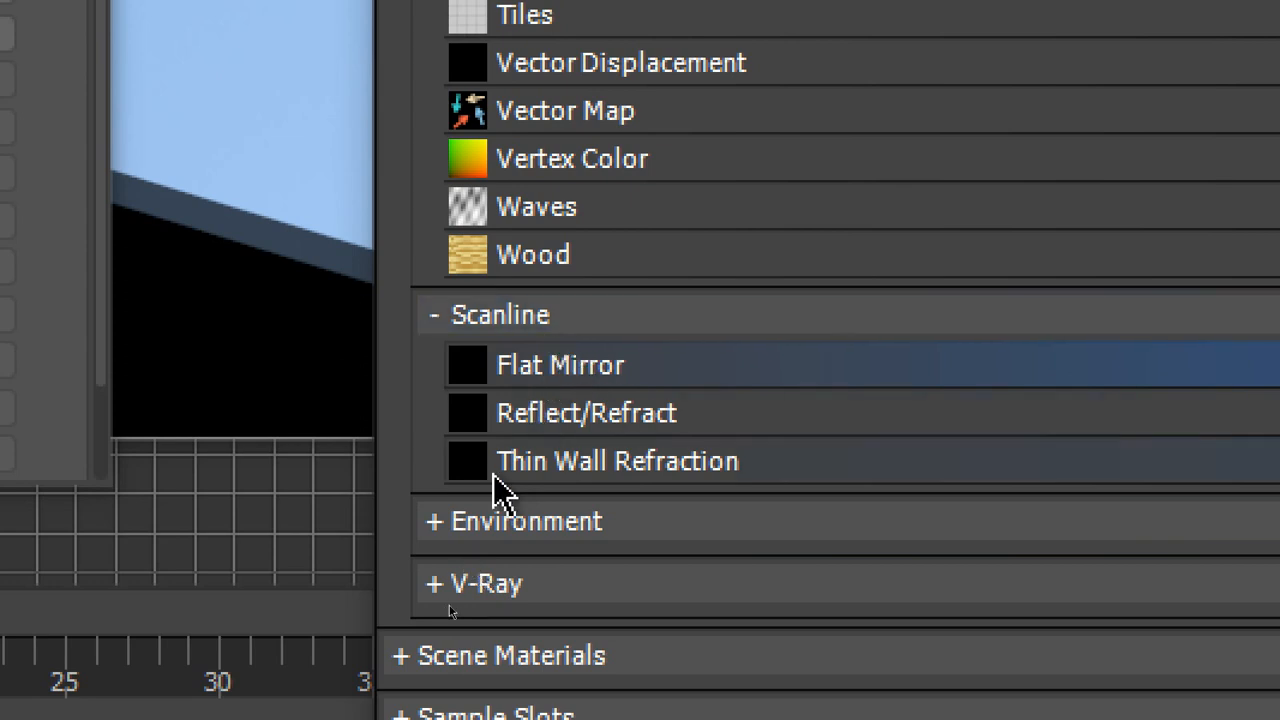
{"action": "left_click", "coordinate": [598, 428]}
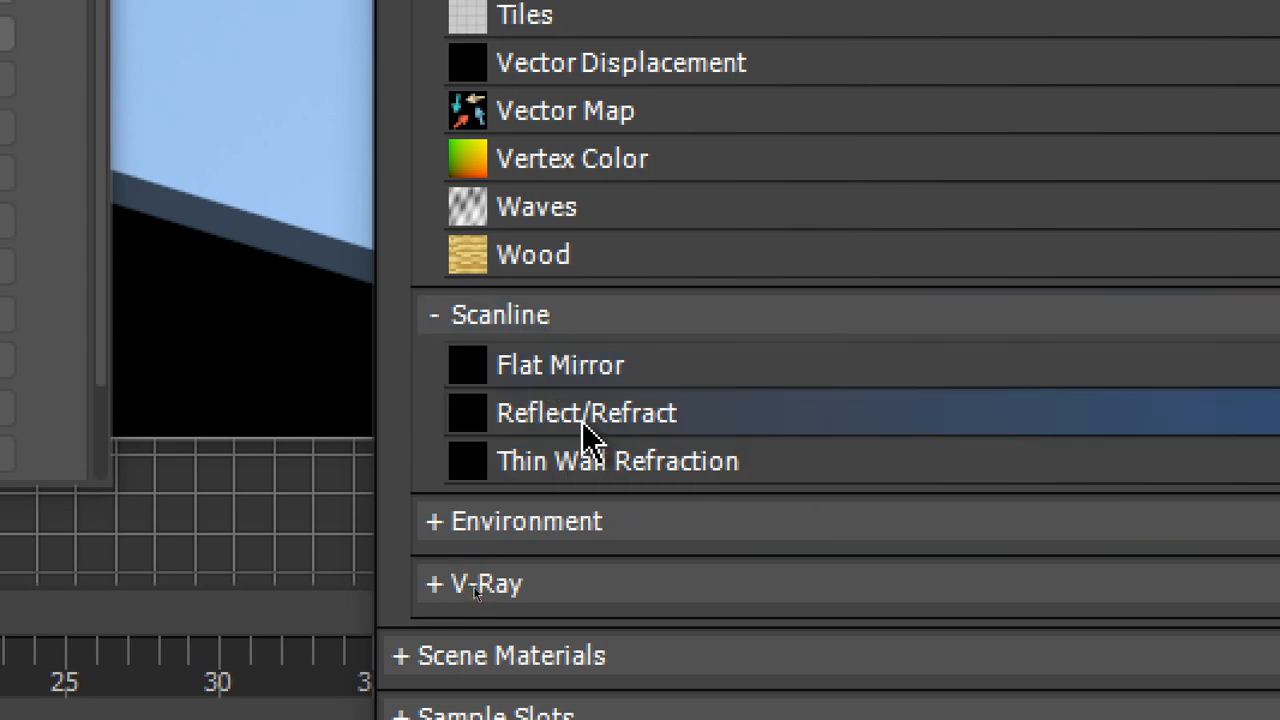
{"action": "left_click", "coordinate": [590, 368]}
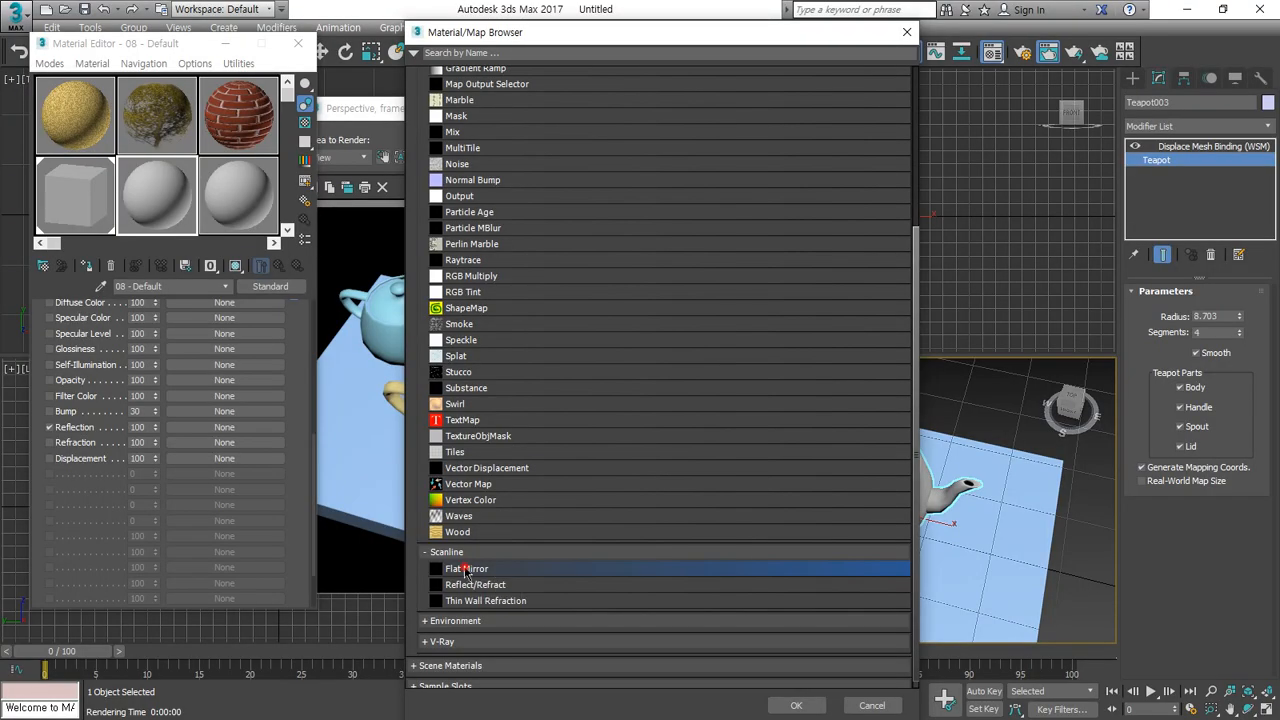
{"action": "double_click", "coordinate": [468, 570]}
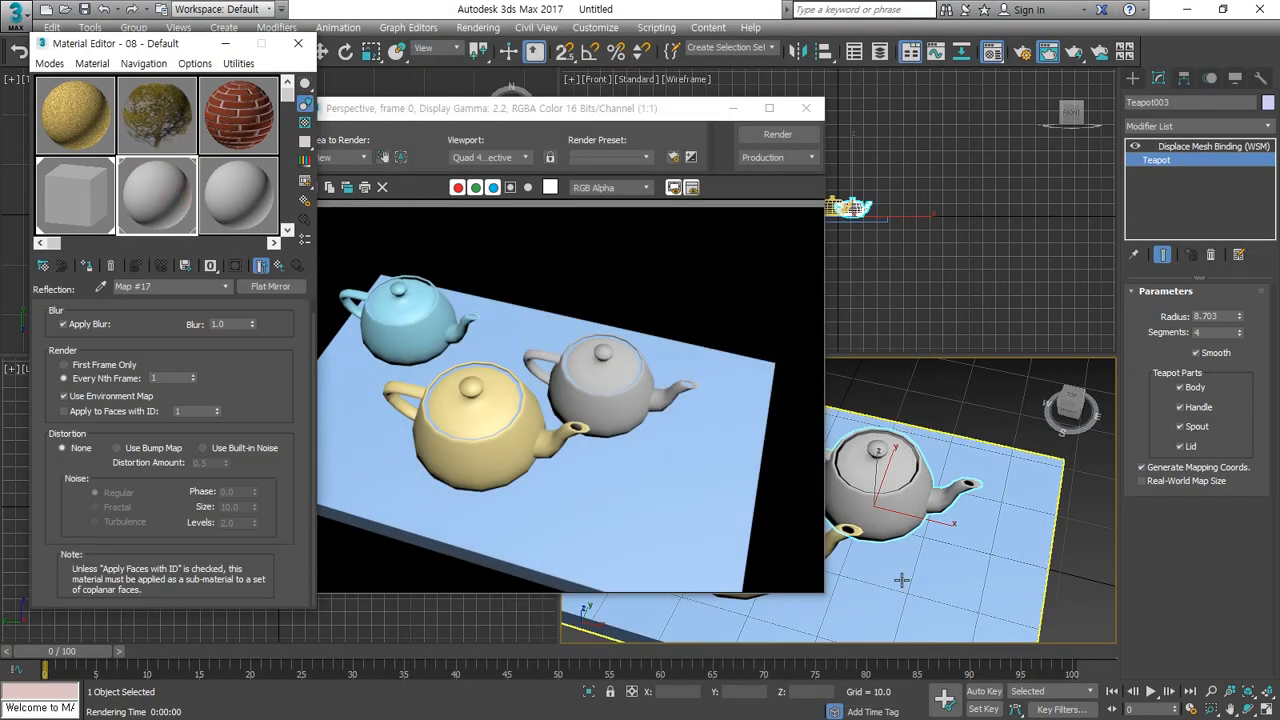
Step: Apply the Flat Mirror material to the box, render the perspective view, inspect the teapot reflections up close and close the render
{"action": "left_click", "coordinate": [780, 138]}
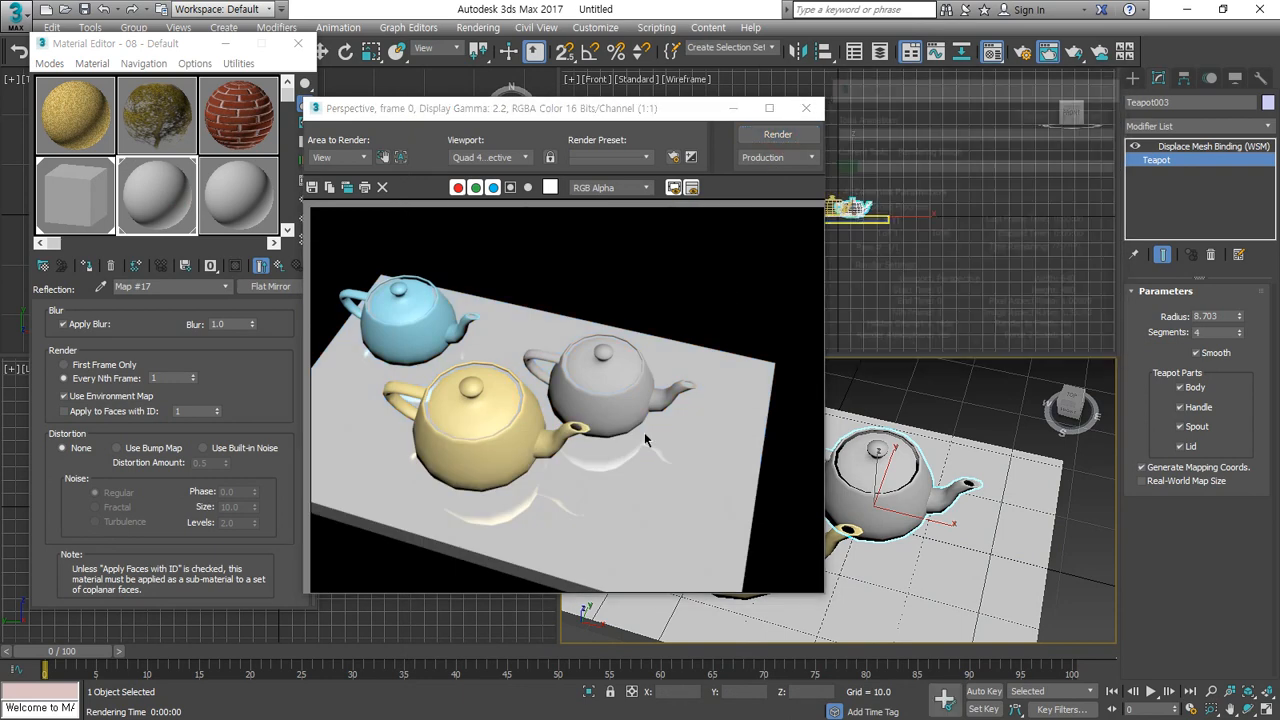
{"action": "scroll", "coordinate": [576, 502], "scroll_direction": "up", "scroll_amount": 2}
{"action": "middle_click_drag", "start_coordinate": [571, 414], "coordinate": [507, 456]}
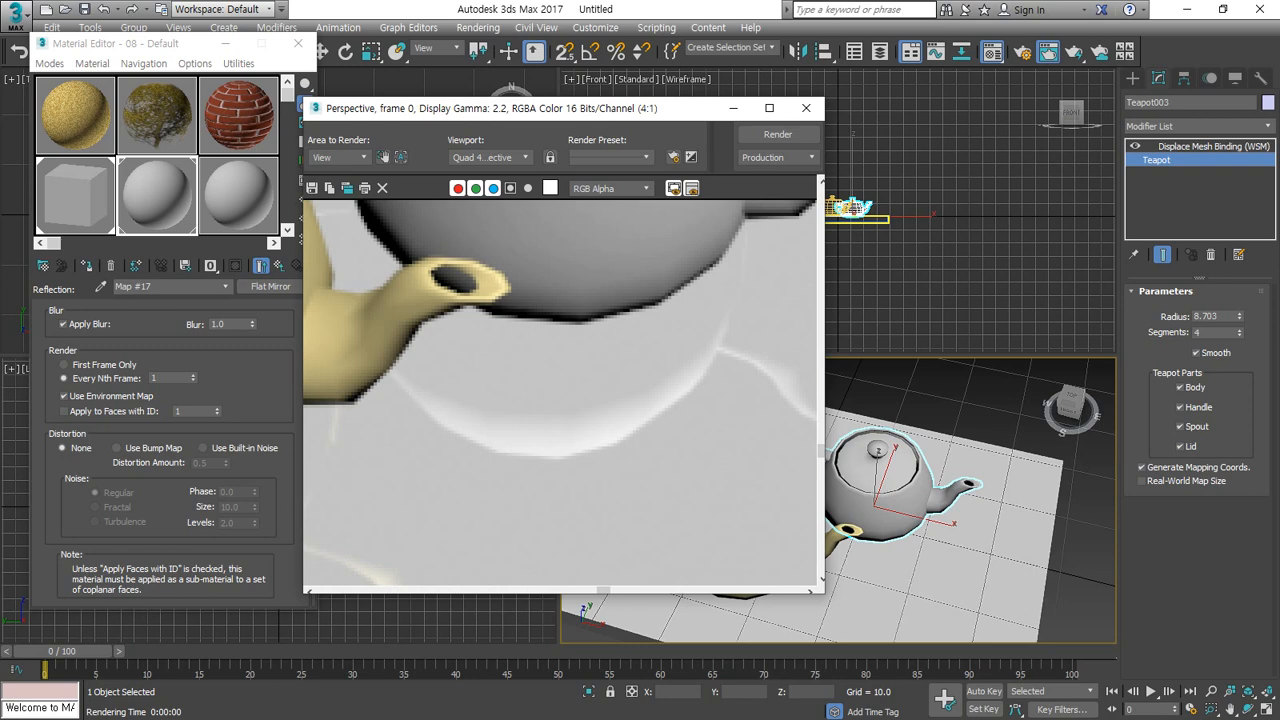
{"action": "left_click", "coordinate": [806, 108]}
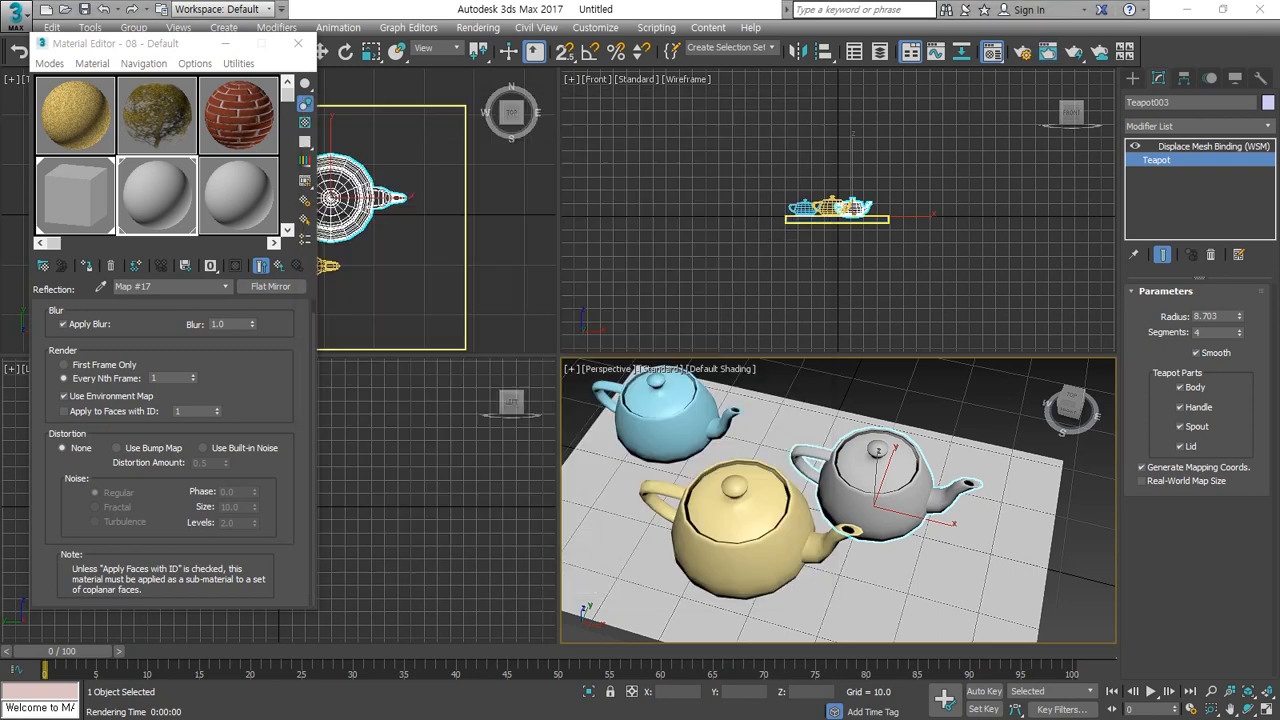
Step: Raise the base box's height to 0.85 and render the perspective view to check the teapot reflections
{"action": "left_click", "coordinate": [278, 267]}
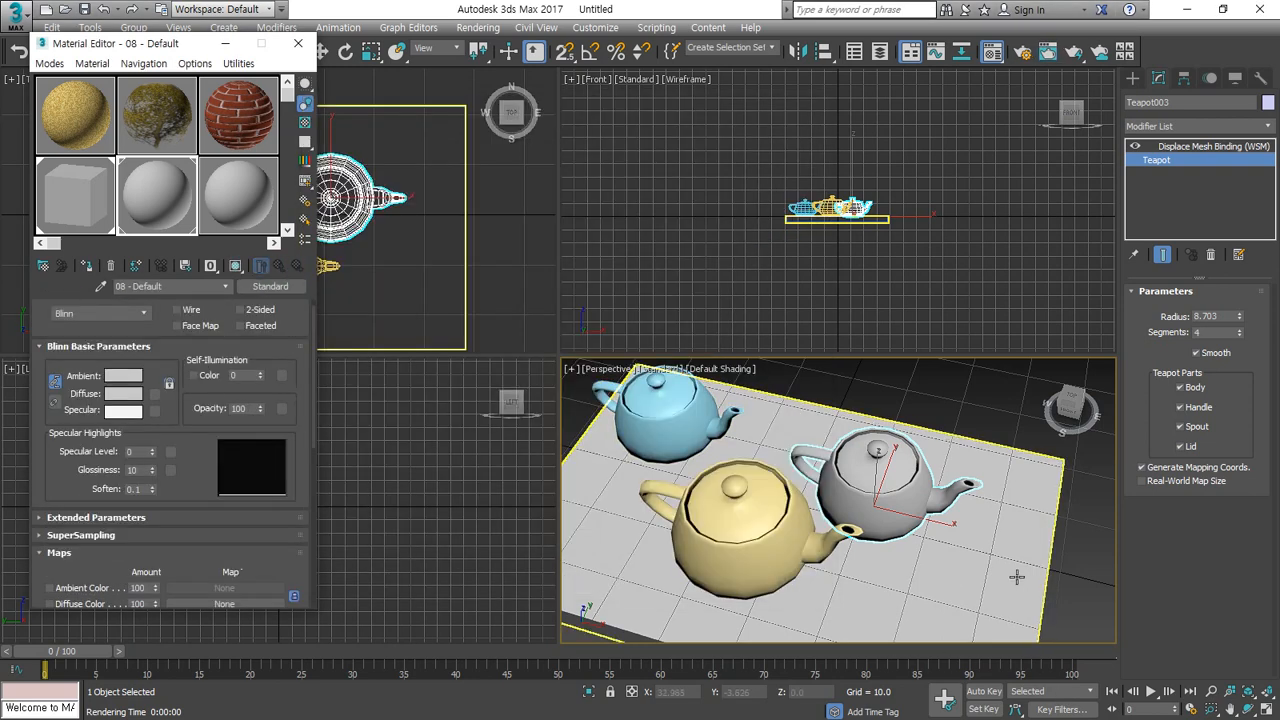
{"action": "left_click", "coordinate": [983, 578]}
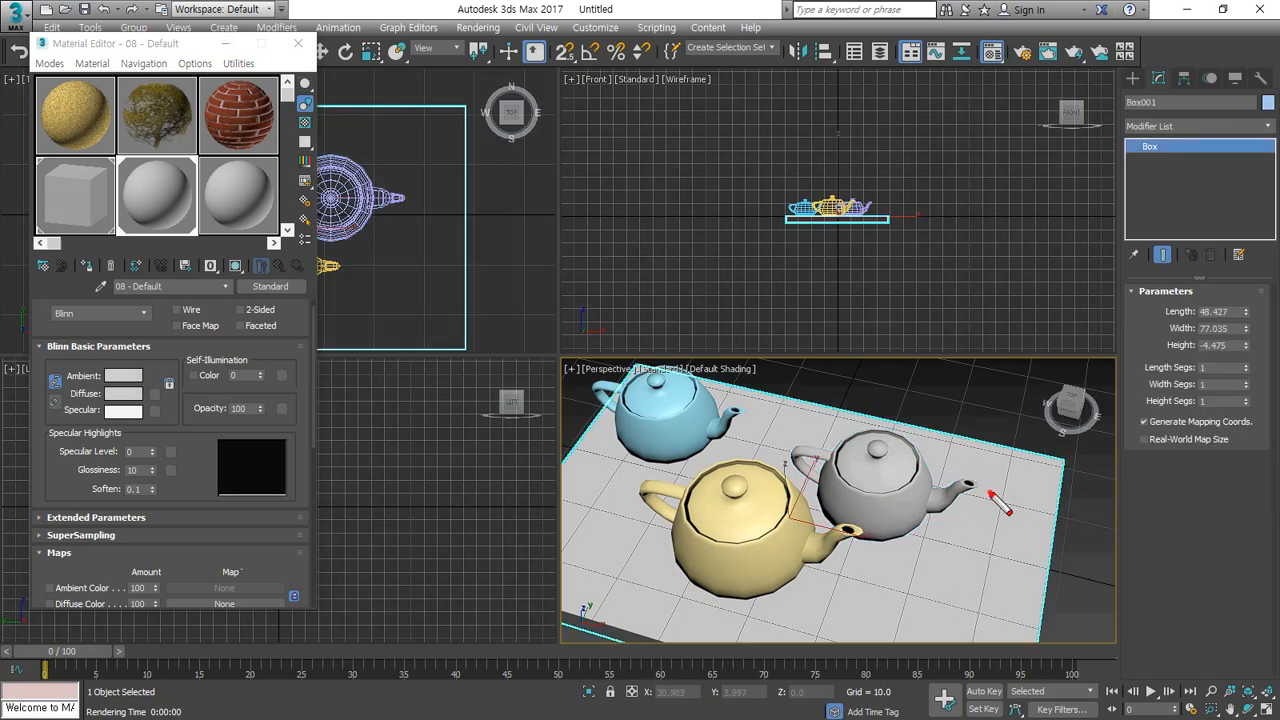
{"action": "mouse_move", "coordinate": [989, 491]}
{"action": "left_mouse_down"}
{"action": "mouse_move", "coordinate": [1032, 503]}
{"action": "mouse_move", "coordinate": [1003, 444]}
{"action": "mouse_move", "coordinate": [984, 447]}
{"action": "left_mouse_up"}
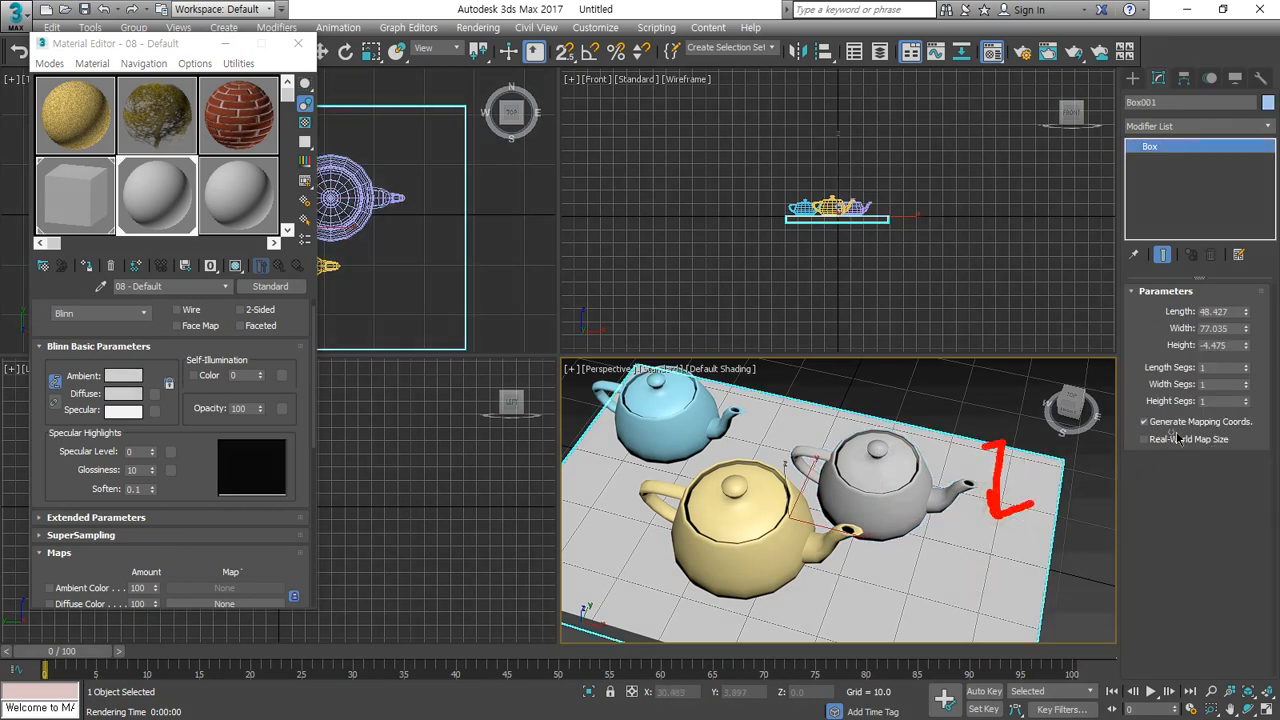
{"action": "key", "text": "Escape"}
{"action": "left_click_drag", "start_coordinate": [1245, 345], "coordinate": [1248, 252]}
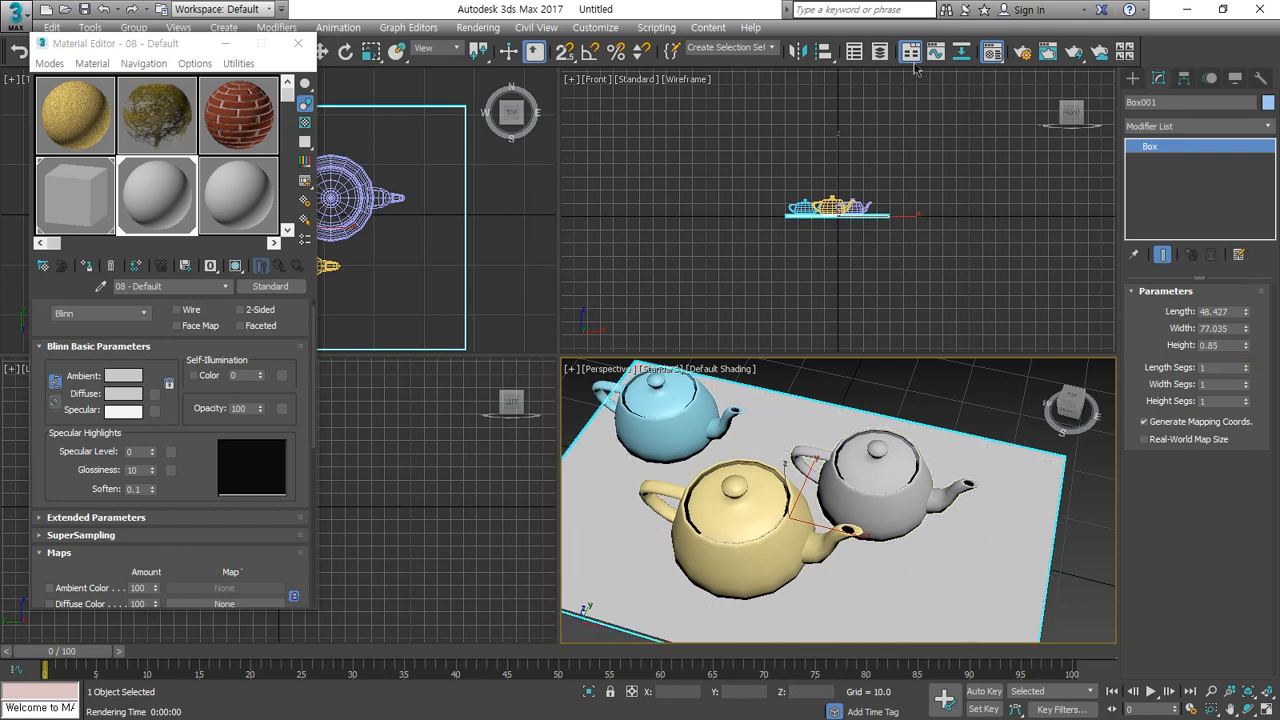
{"action": "left_click", "coordinate": [1073, 52]}
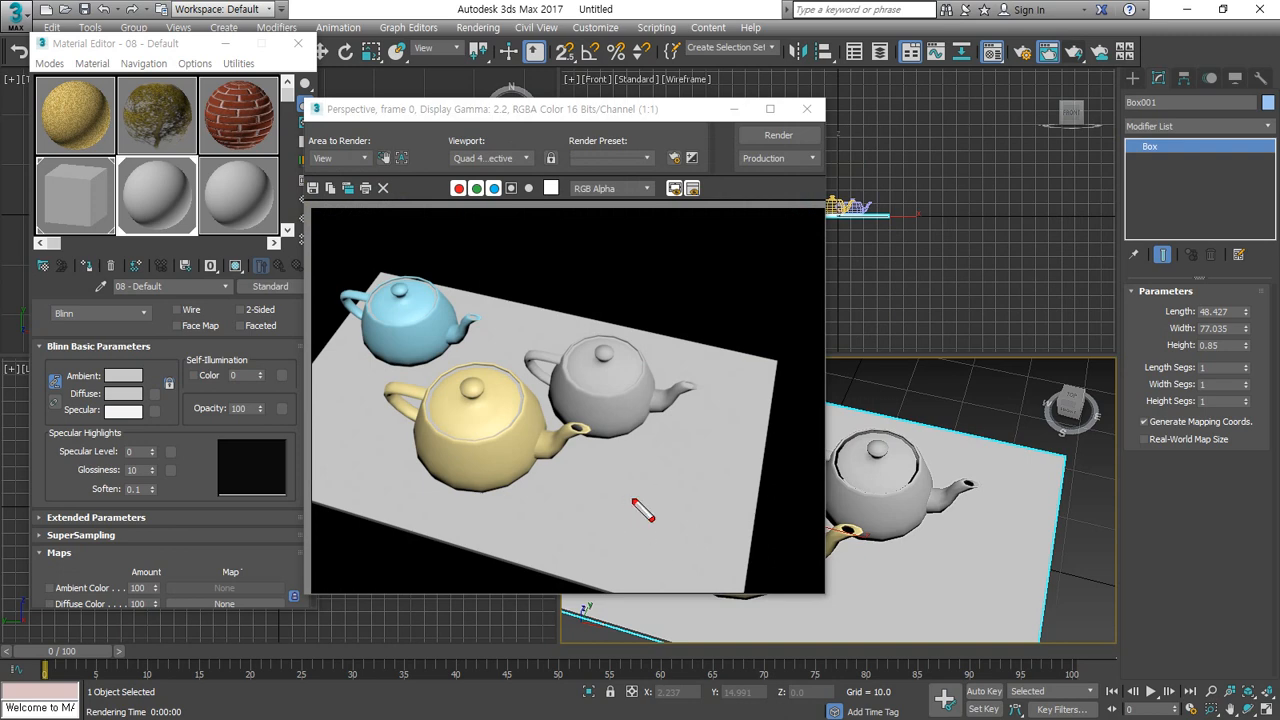
{"action": "mouse_move", "coordinate": [645, 537]}
{"action": "left_mouse_down"}
{"action": "mouse_move", "coordinate": [370, 412]}
{"action": "mouse_move", "coordinate": [630, 550]}
{"action": "left_mouse_up"}
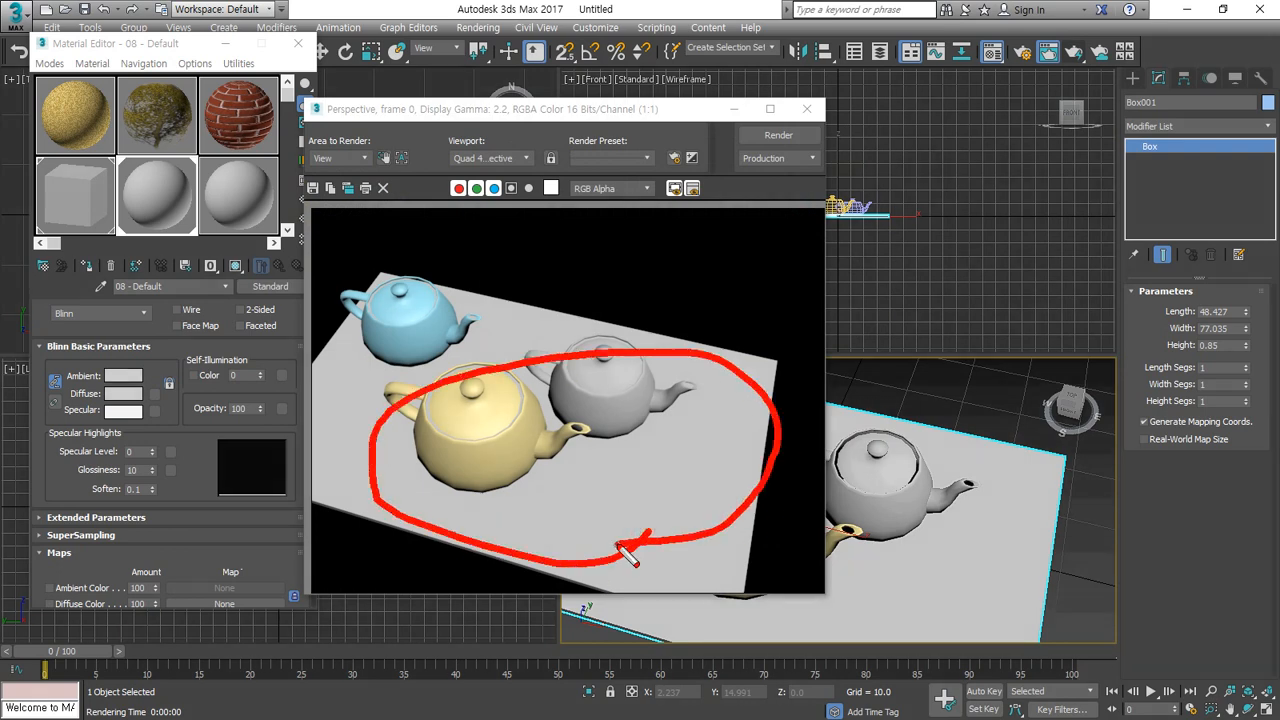
{"action": "key", "text": "Escape"}
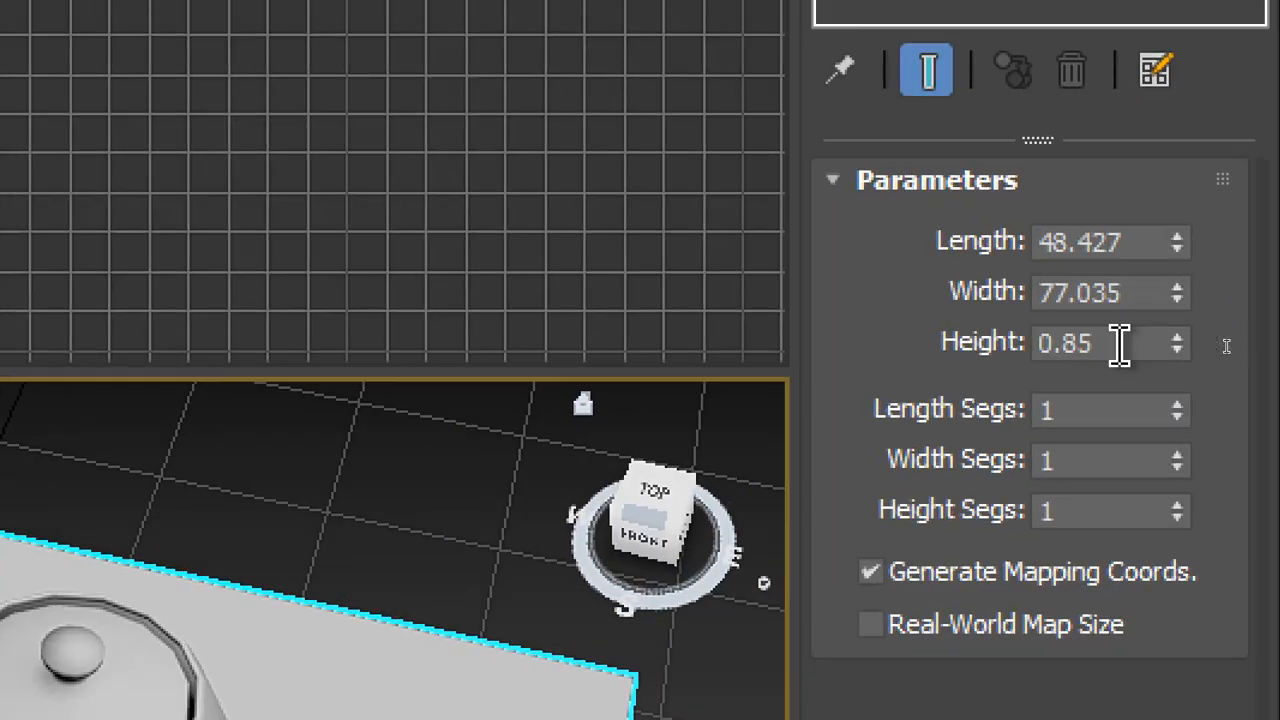
Step: Set the base box's height to -1 and render the perspective view again
{"action": "double_click", "coordinate": [1222, 345]}
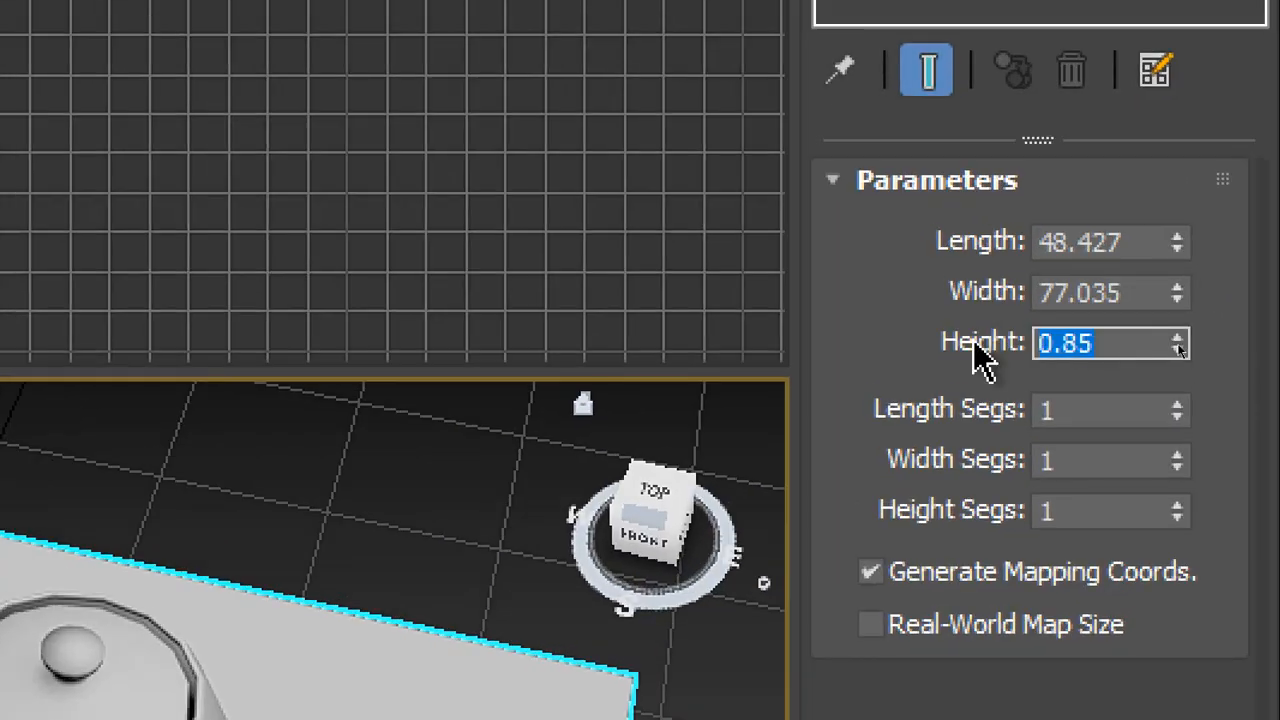
{"action": "type", "text": "-1"}
{"action": "key", "text": "Return"}
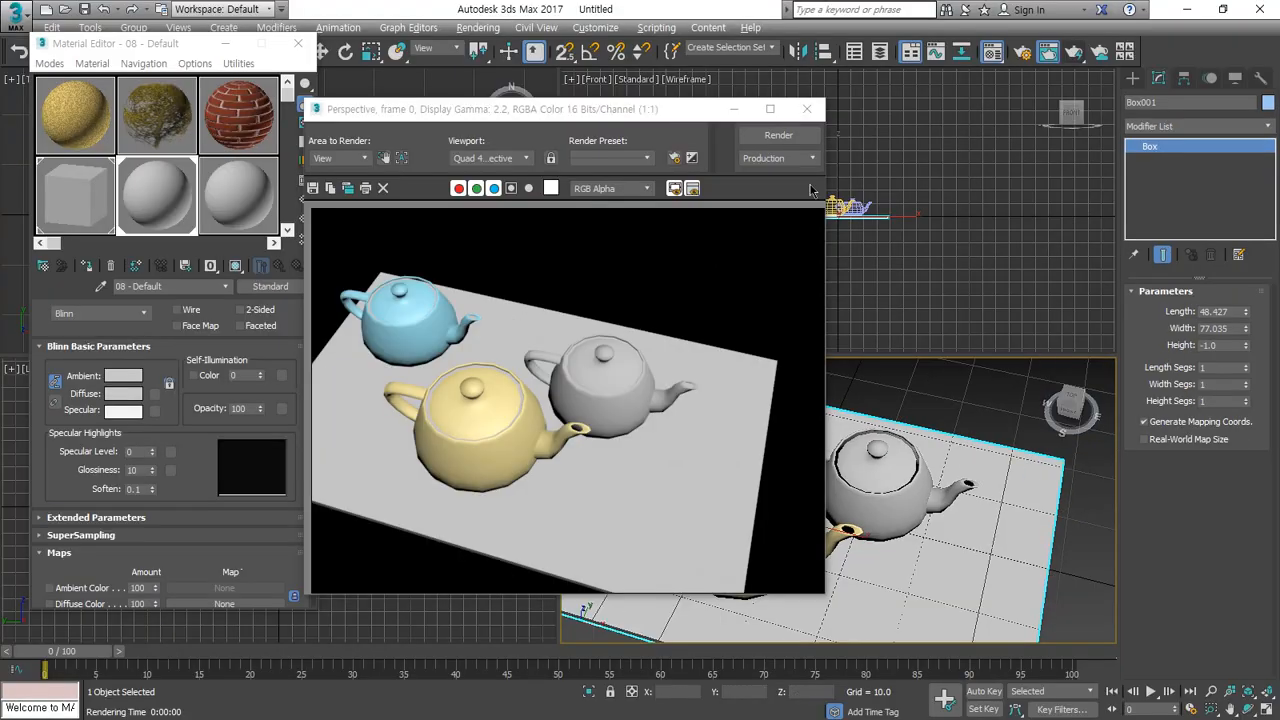
{"action": "left_click", "coordinate": [778, 135]}
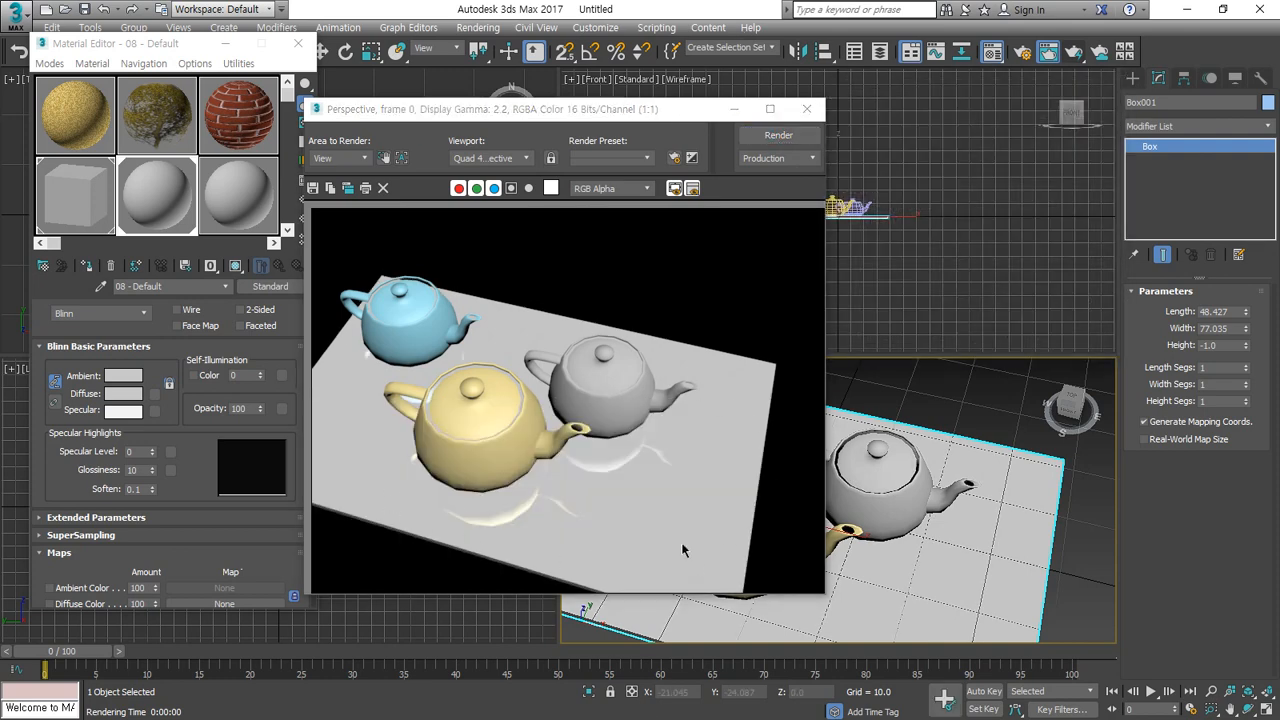
Step: Open the Flat Mirror map settings from the 08 - Default material's Reflection slot
{"action": "left_click", "coordinate": [207, 468]}
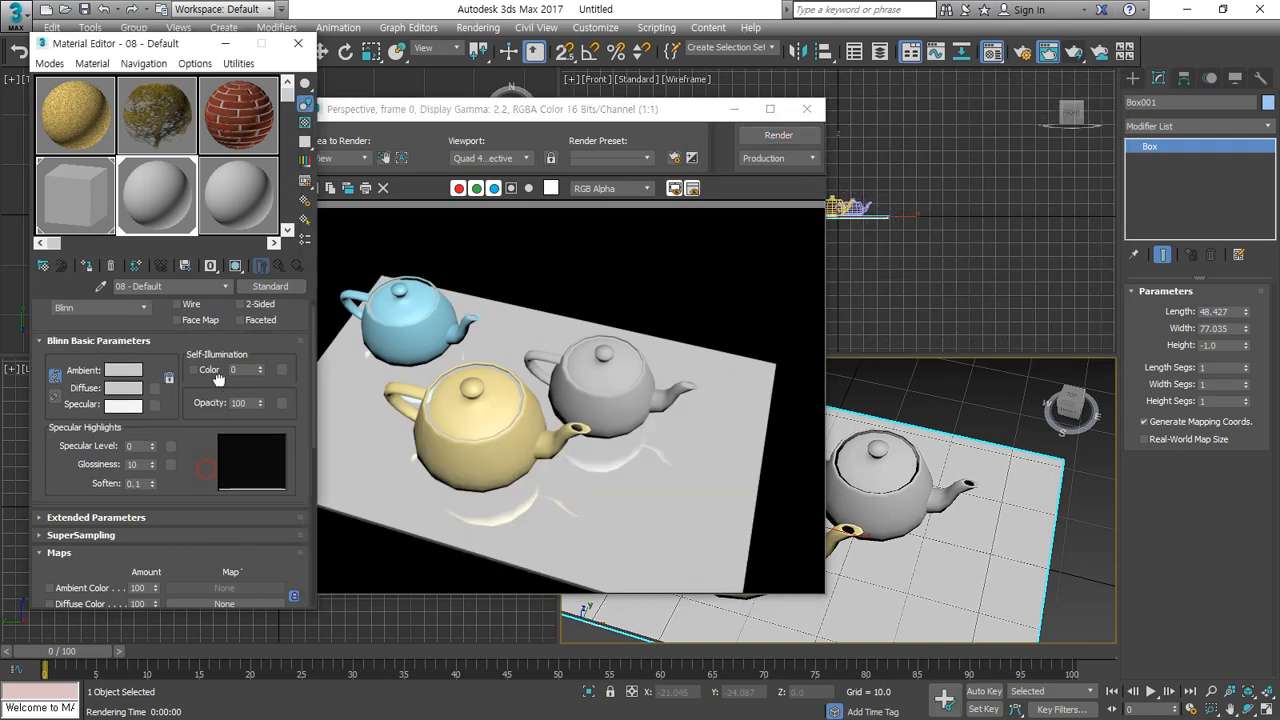
{"action": "scroll", "coordinate": [205, 480], "scroll_direction": "down", "scroll_amount": 5}
{"action": "left_click", "coordinate": [195, 539]}
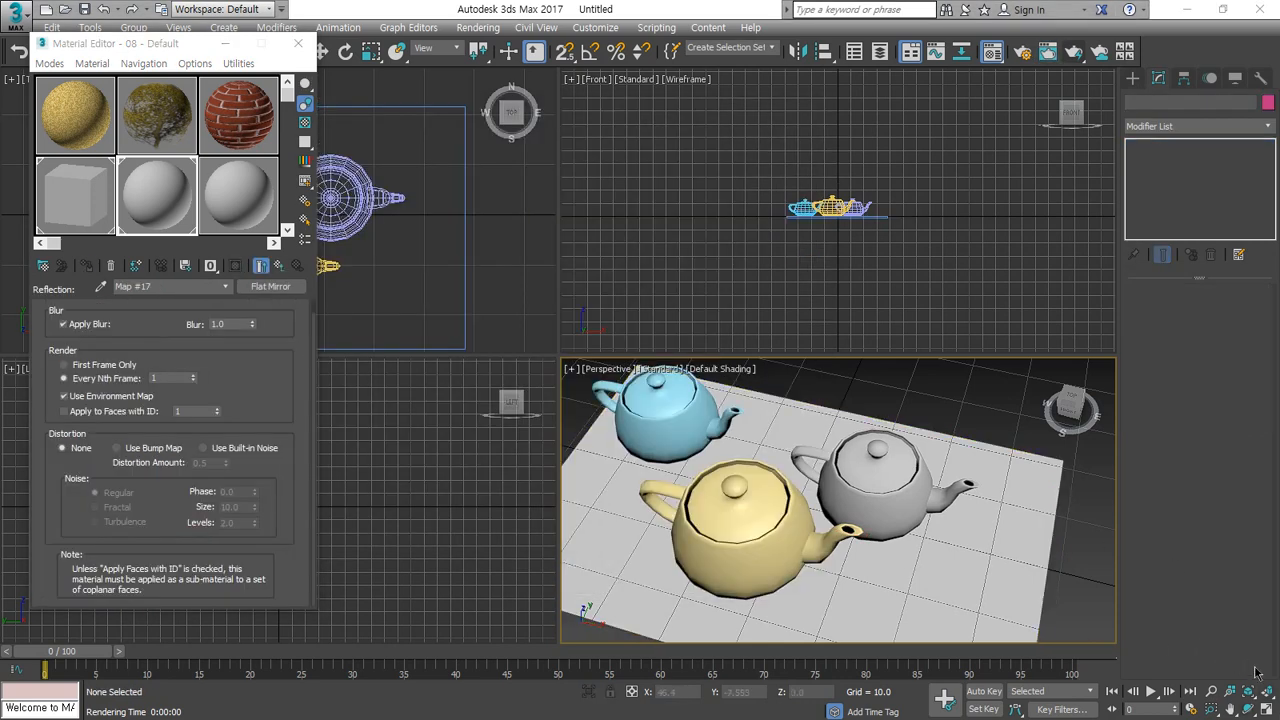
Step: Maximize the perspective view, add an Edit Poly modifier to the base box and select its top polygon
{"action": "left_click", "coordinate": [1267, 692]}
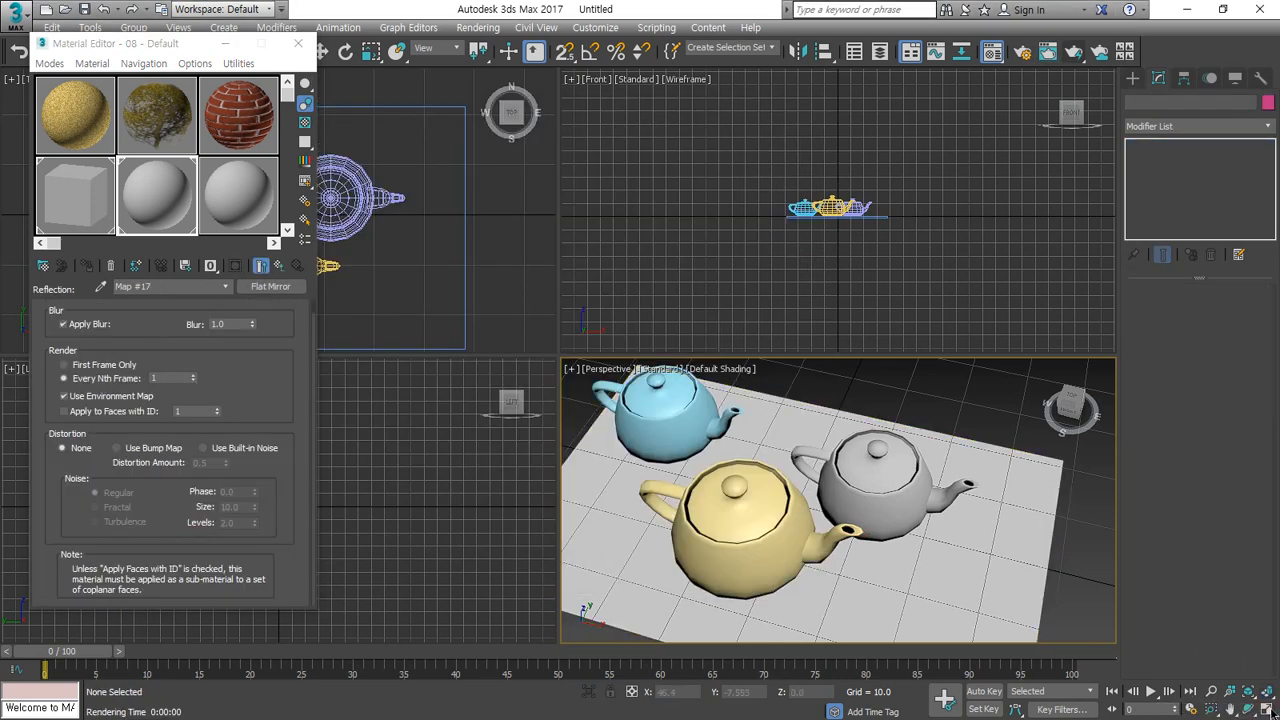
{"action": "left_click", "coordinate": [1267, 709]}
{"action": "left_click", "coordinate": [882, 404]}
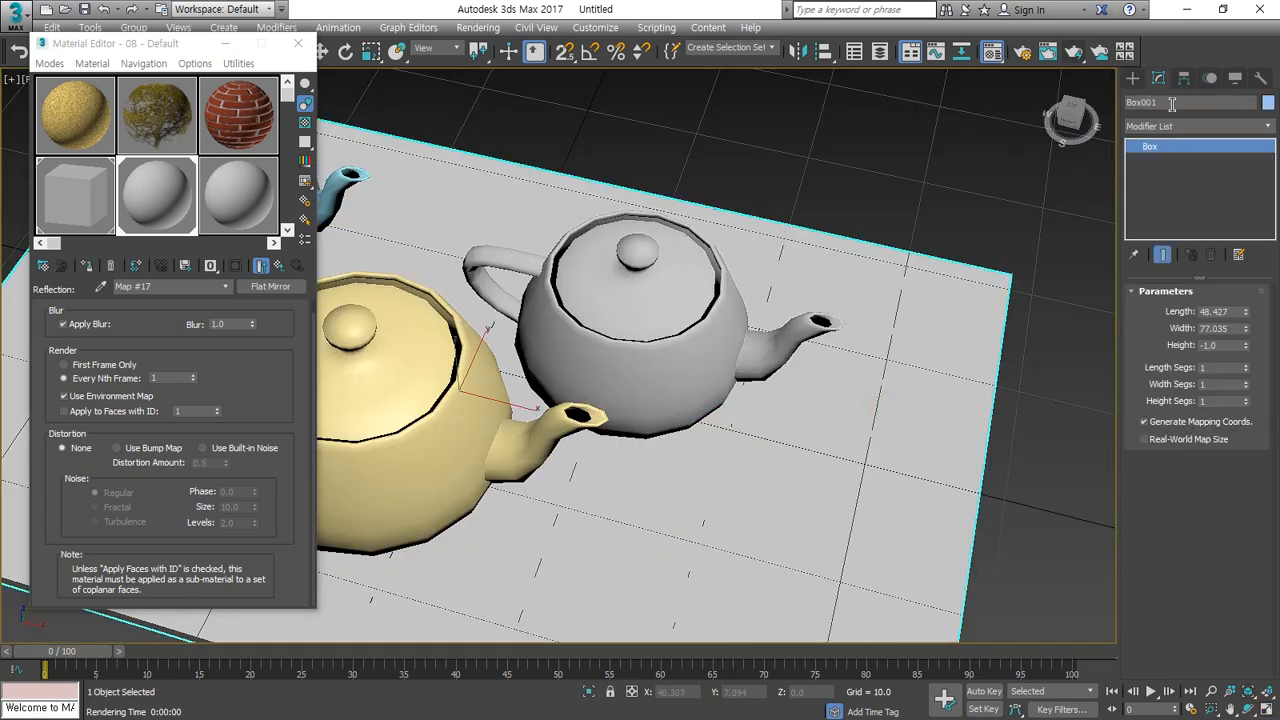
{"action": "left_click", "coordinate": [1218, 127]}
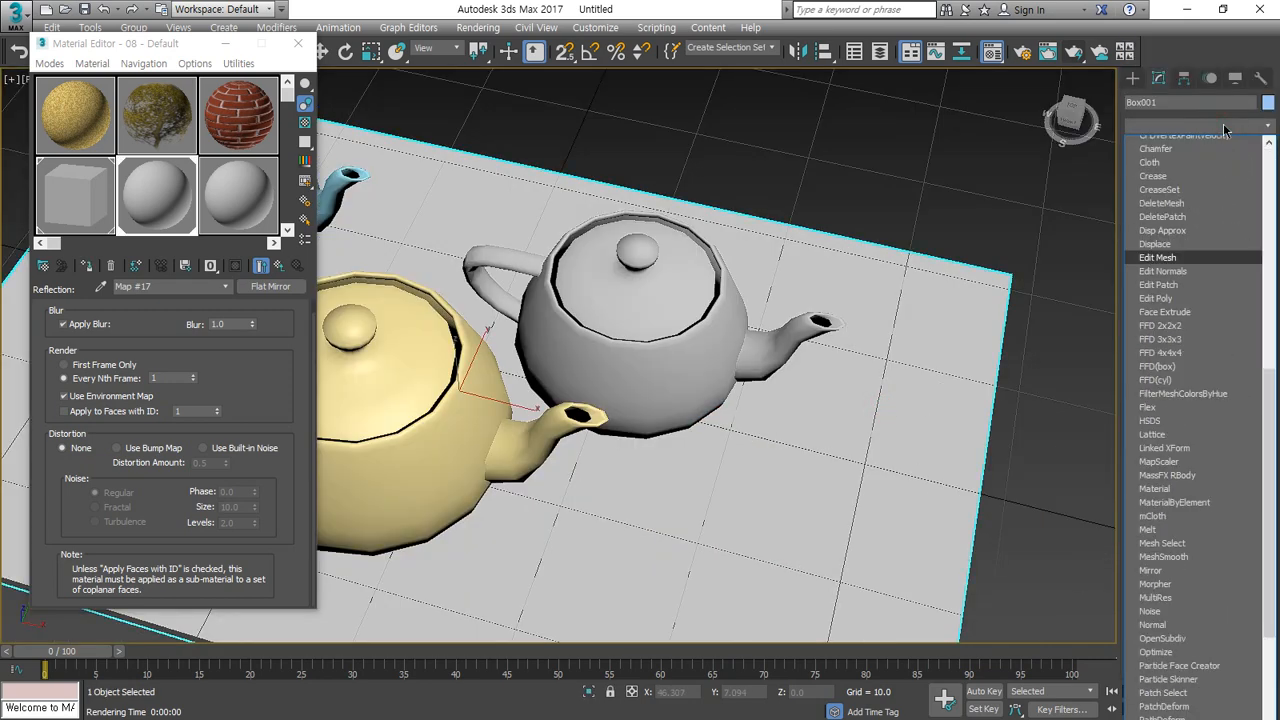
{"action": "scroll", "coordinate": [1224, 130], "scroll_direction": "down", "scroll_amount": 3}
{"action": "left_click", "coordinate": [1156, 183]}
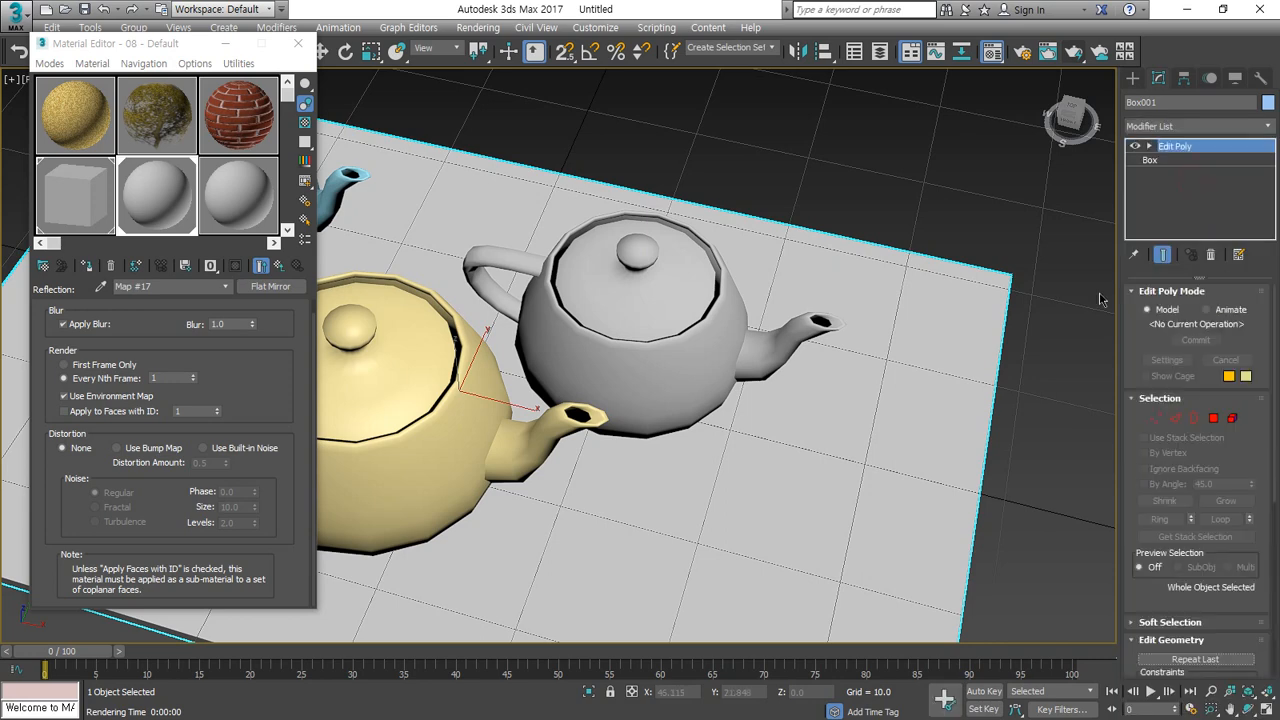
{"action": "left_click", "coordinate": [1213, 418]}
{"action": "left_click", "coordinate": [803, 418]}
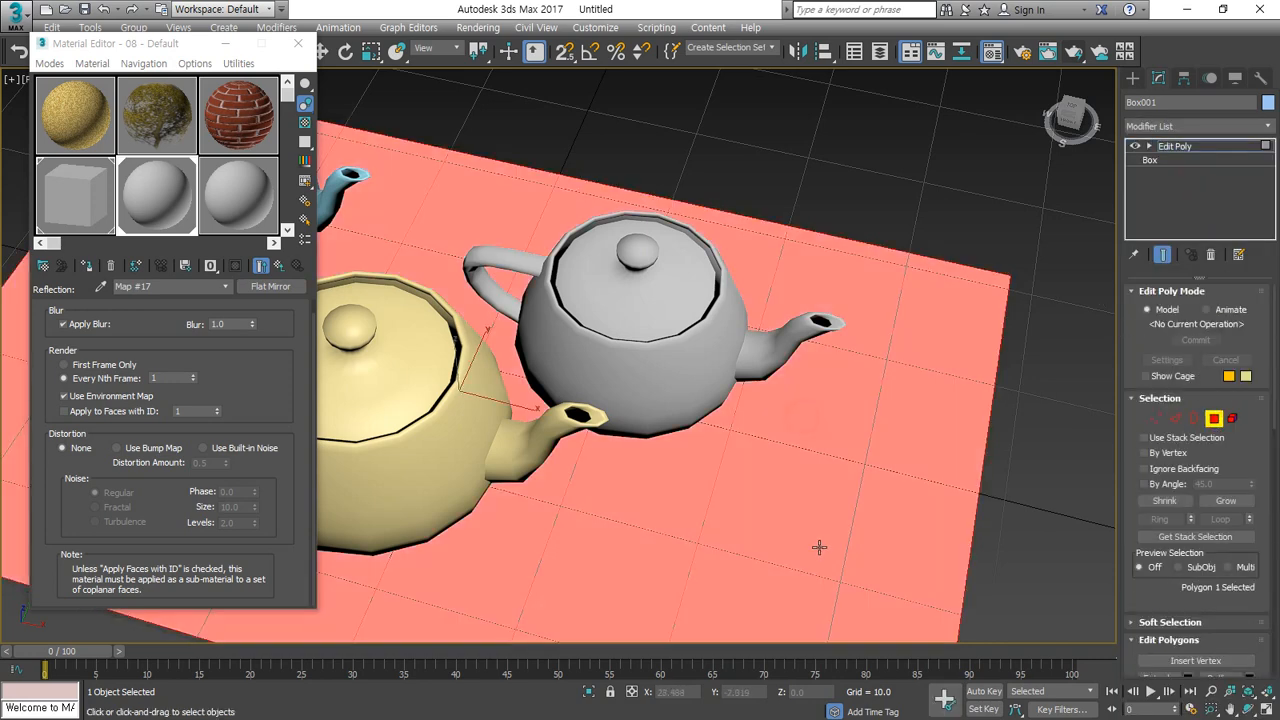
Step: Set the selected top polygon's material ID to 1 and return the Edit Poly modifier to object level
{"action": "middle_click_drag", "start_coordinate": [820, 543], "coordinate": [764, 464], "text": "alt"}
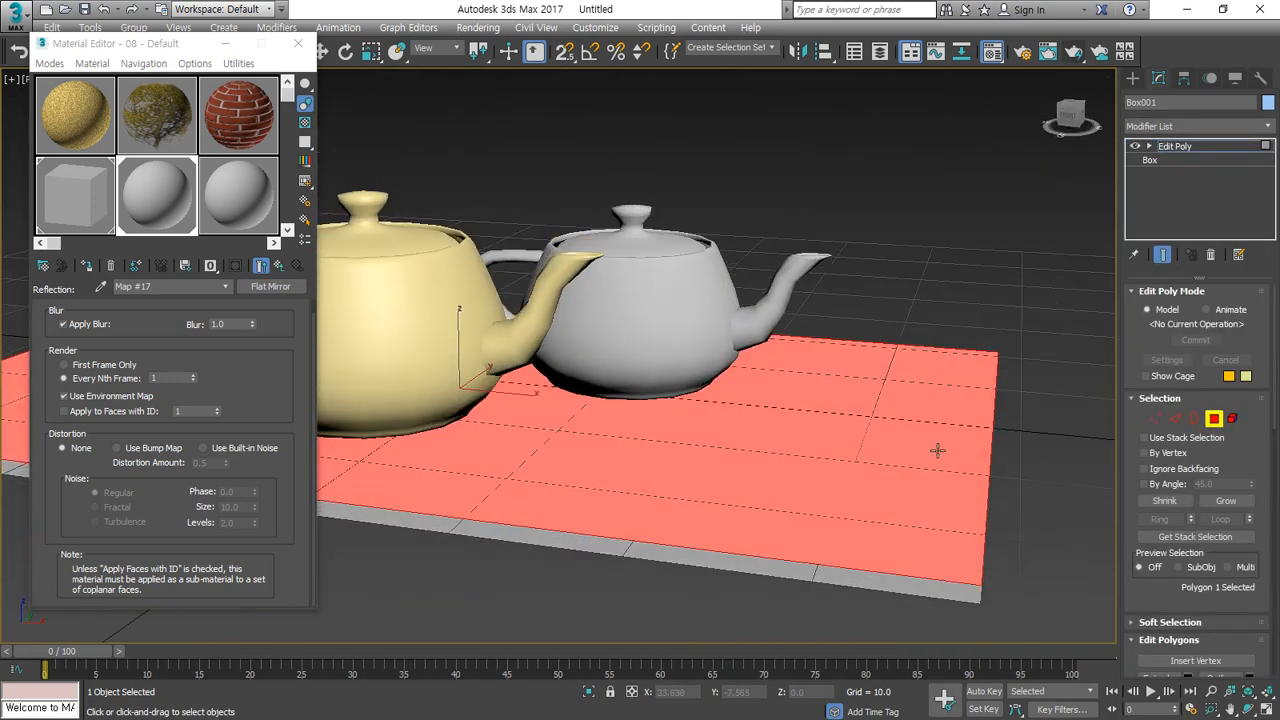
{"action": "scroll", "coordinate": [1174, 529], "scroll_direction": "down", "scroll_amount": 10}
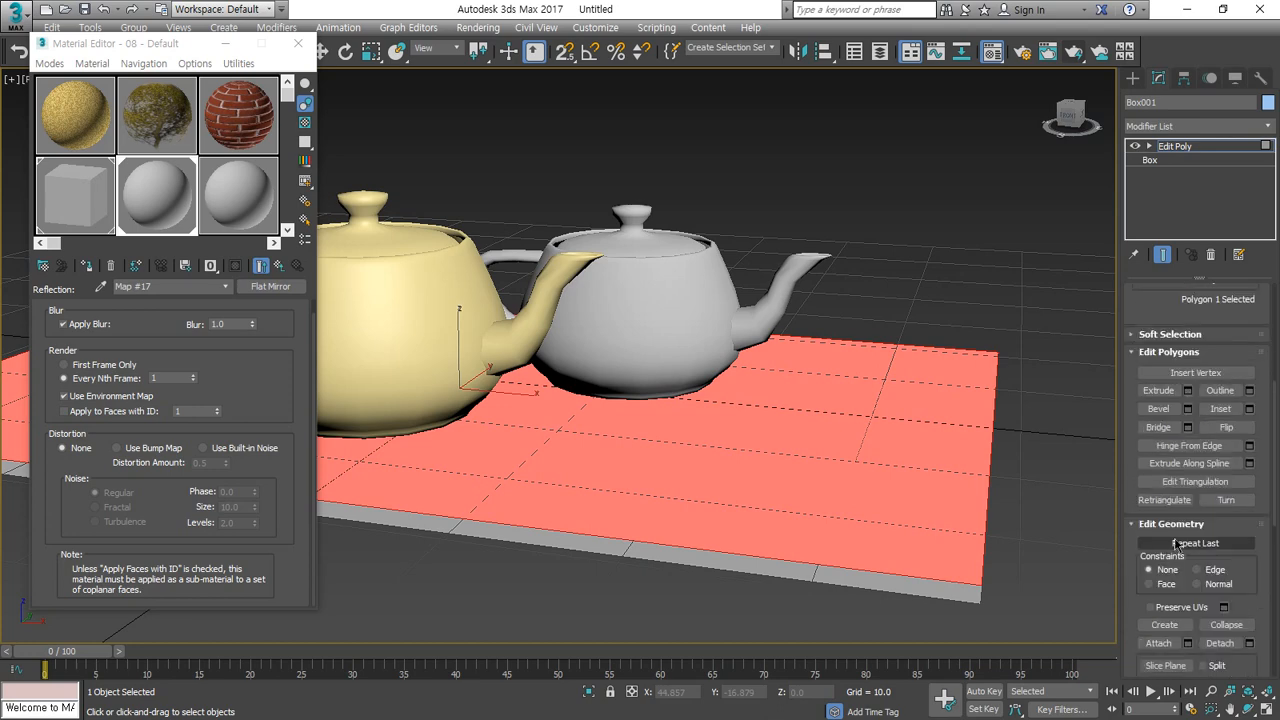
{"action": "scroll", "coordinate": [1174, 529], "scroll_direction": "down", "scroll_amount": 8}
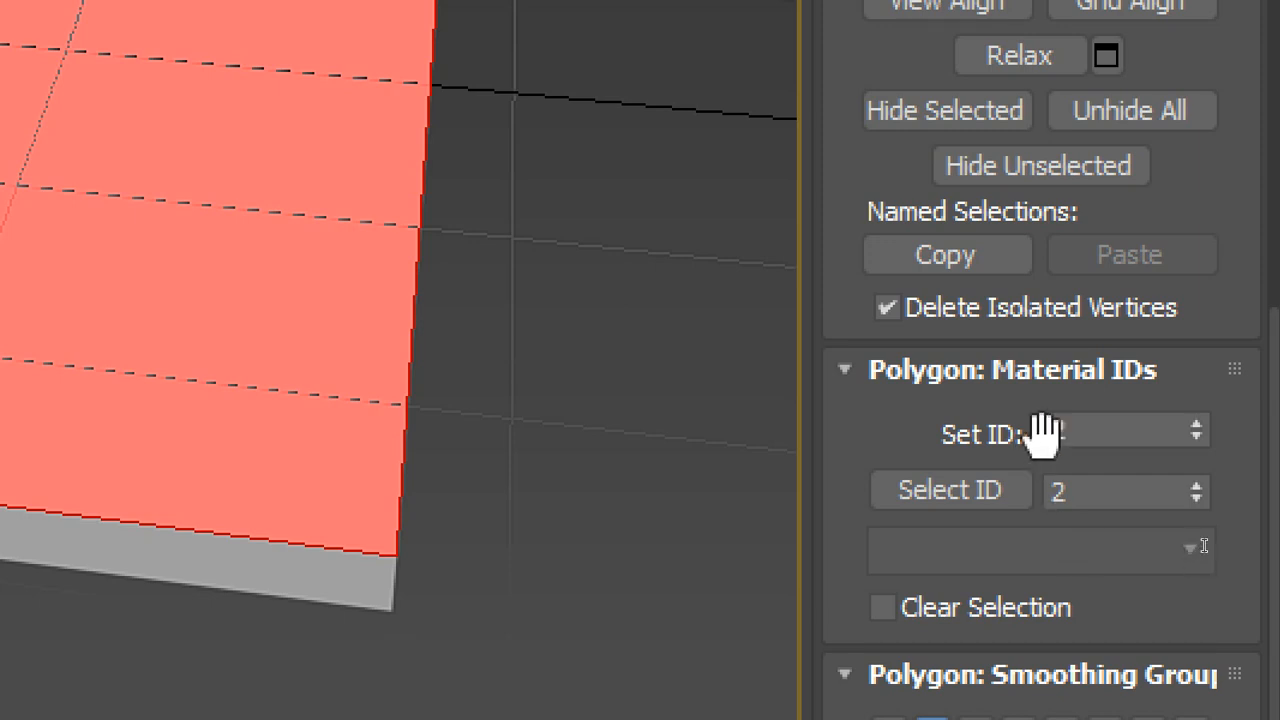
{"action": "double_click", "coordinate": [1074, 431]}
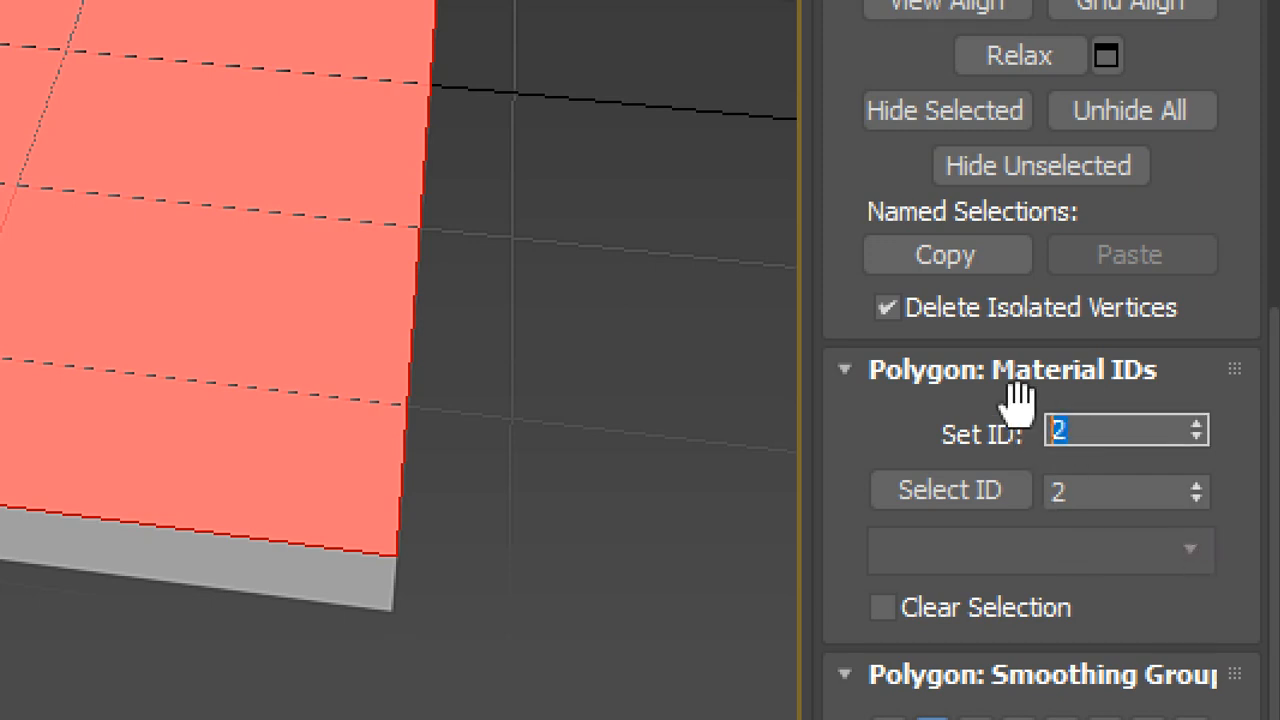
{"action": "type", "text": "1"}
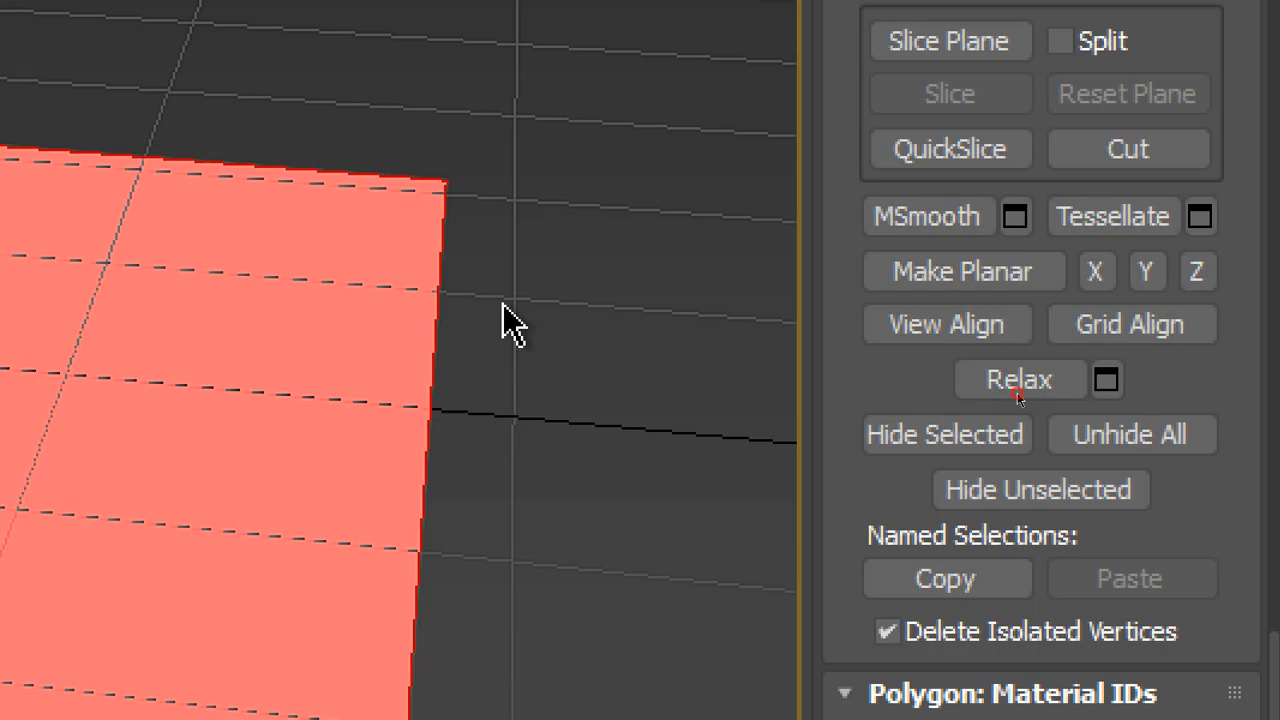
{"action": "left_click", "coordinate": [503, 303]}
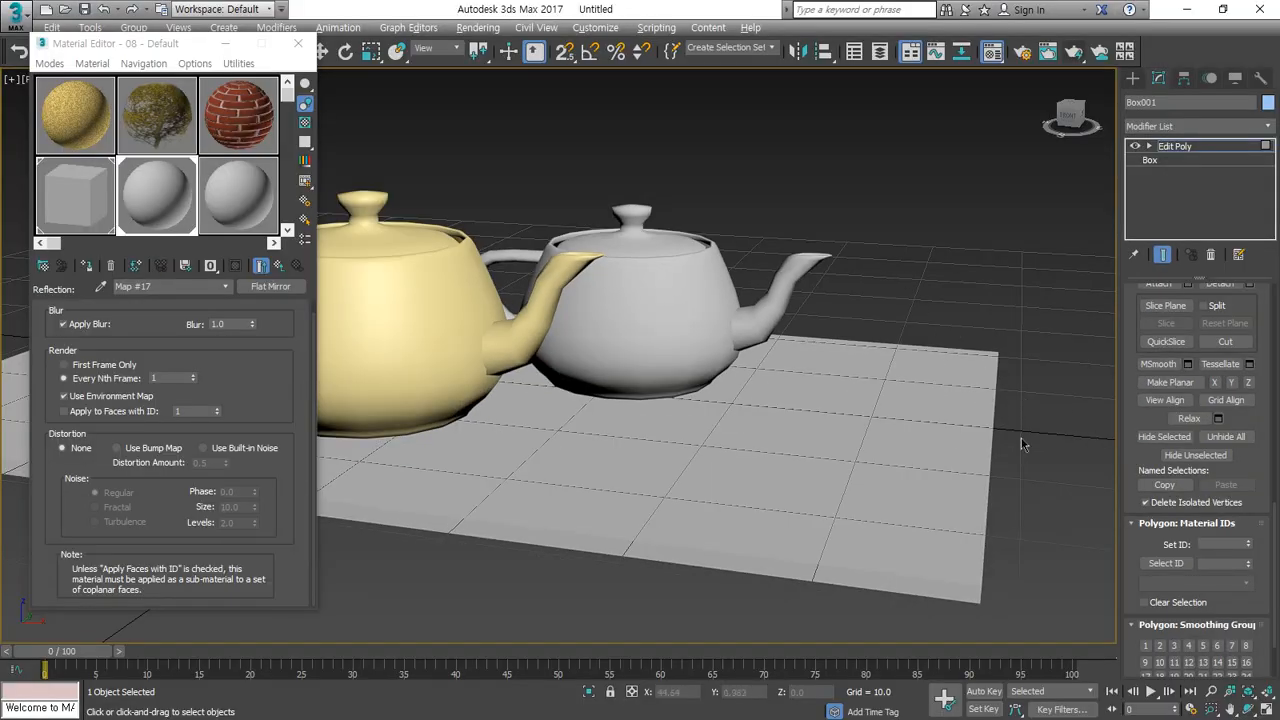
{"action": "middle_click_drag", "start_coordinate": [1022, 445], "coordinate": [991, 350], "text": "alt"}
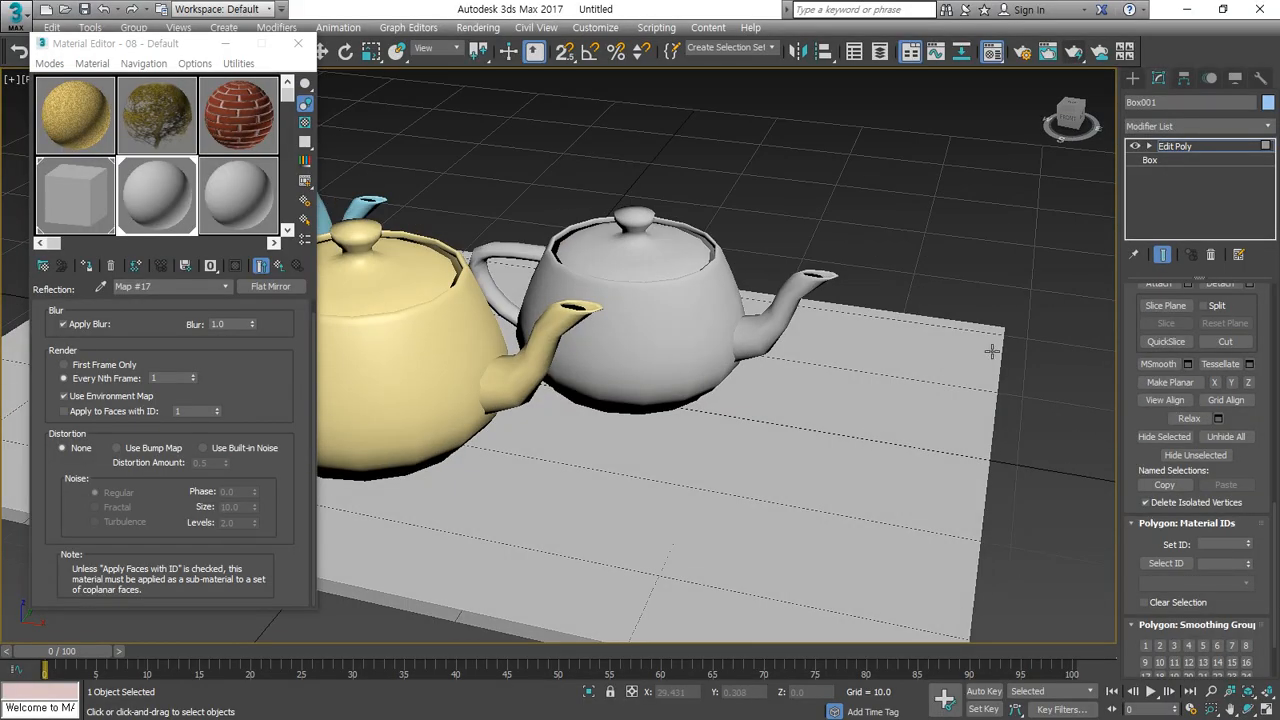
{"action": "left_click", "coordinate": [1177, 147]}
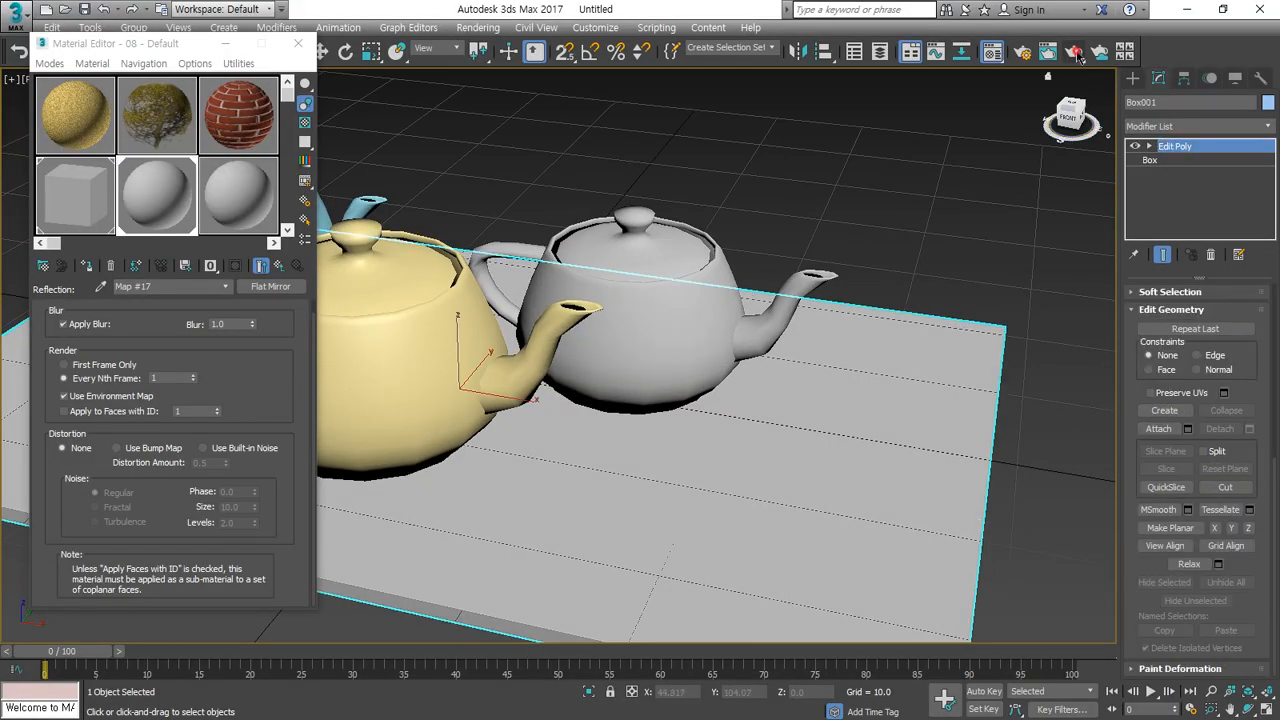
Step: Render the perspective view to check the reflections from the lower angle, and close the render and the Material Editor
{"action": "left_click", "coordinate": [1076, 53]}
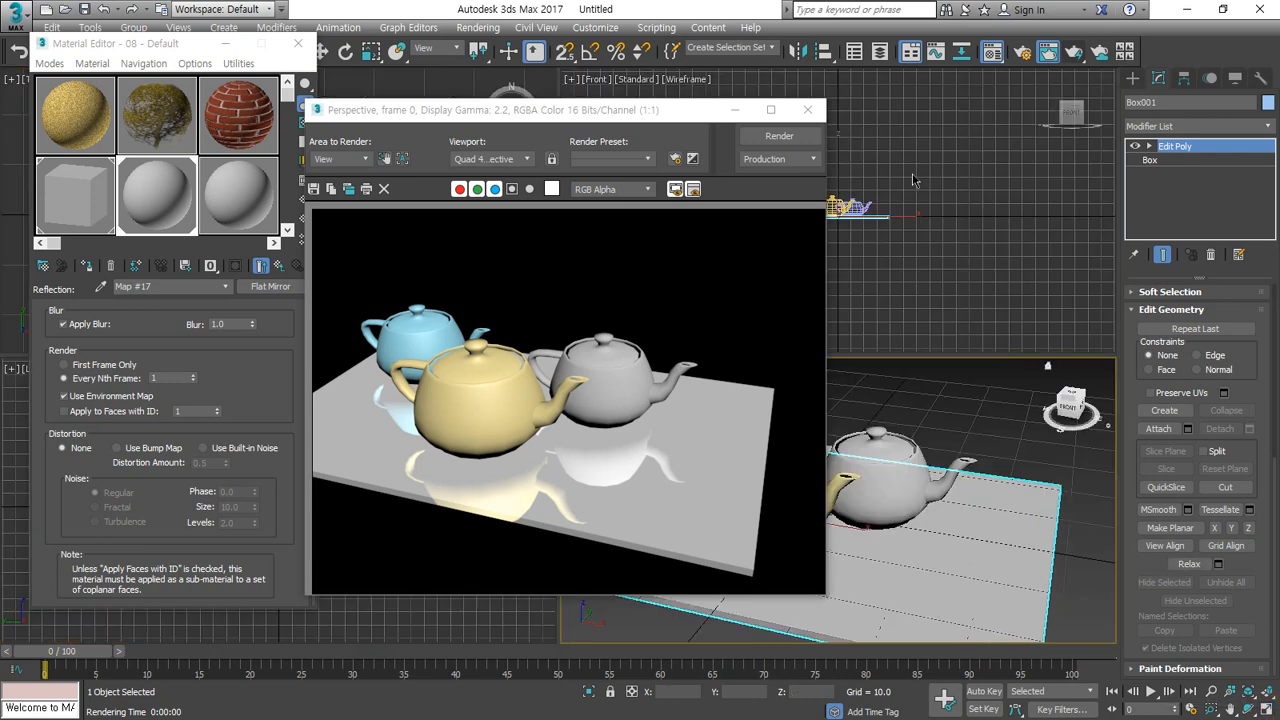
{"action": "left_click", "coordinate": [1267, 709]}
{"action": "left_click", "coordinate": [807, 109]}
{"action": "left_click", "coordinate": [298, 43]}
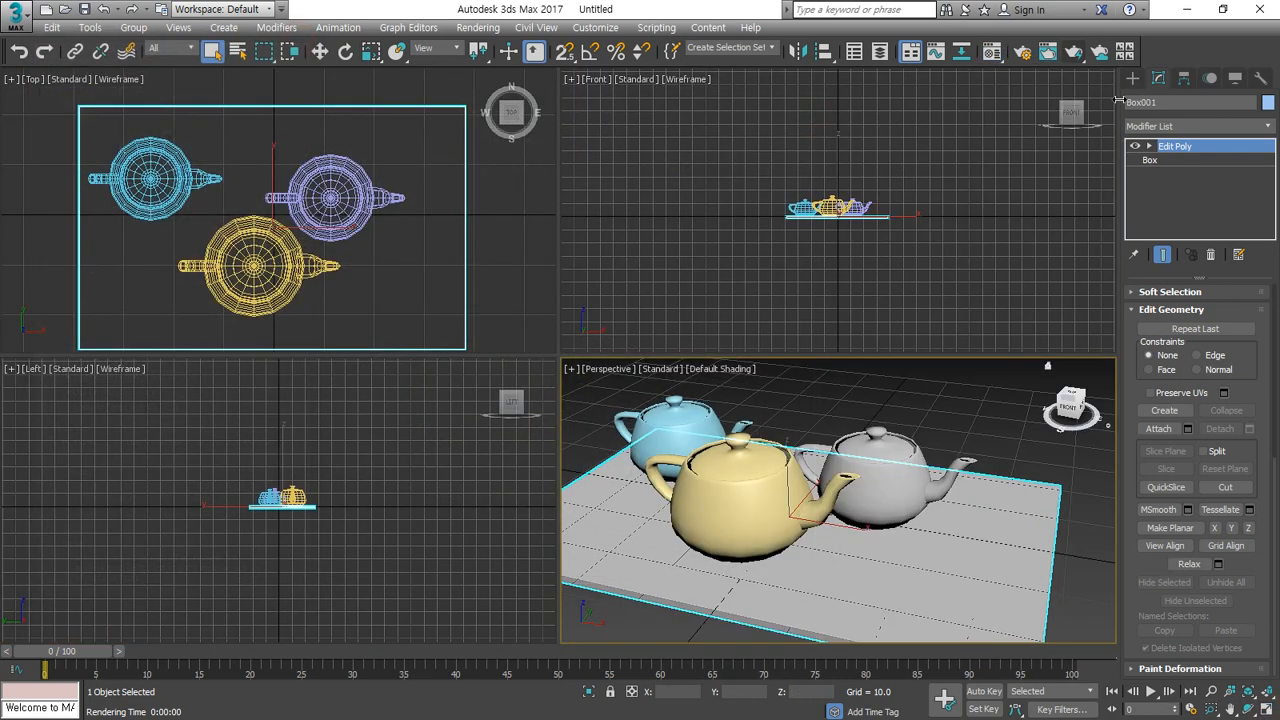
Step: Create a second box beside the teapot base in the Top viewport, about 44.4 long, 47.3 wide and -44.6 high
{"action": "left_click", "coordinate": [1133, 78]}
{"action": "left_click", "coordinate": [1164, 175]}
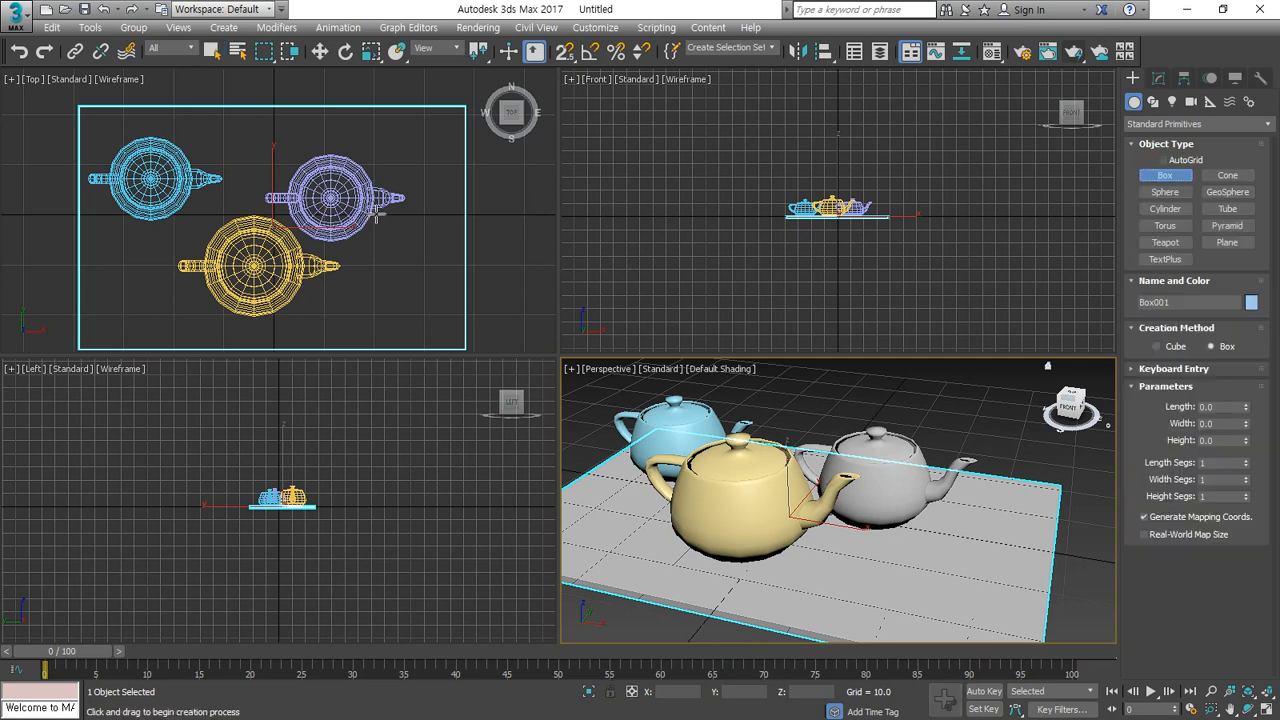
{"action": "middle_click_drag", "start_coordinate": [518, 138], "coordinate": [291, 130]}
{"action": "left_click_drag", "start_coordinate": [283, 114], "coordinate": [520, 337]}
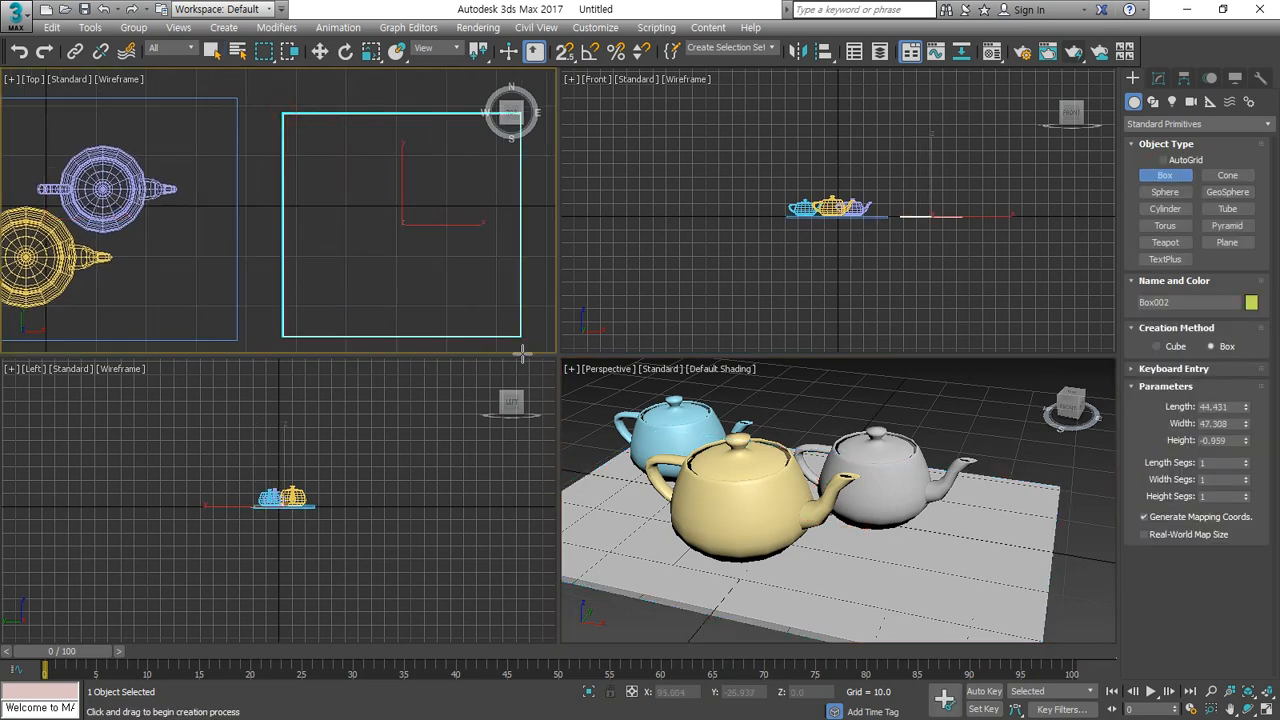
{"action": "left_click", "coordinate": [505, 556]}
{"action": "mouse_move", "coordinate": [931, 224]}
{"action": "left_mouse_down"}
{"action": "mouse_move", "coordinate": [892, 222]}
{"action": "mouse_move", "coordinate": [984, 214]}
{"action": "mouse_move", "coordinate": [908, 228]}
{"action": "left_mouse_up"}
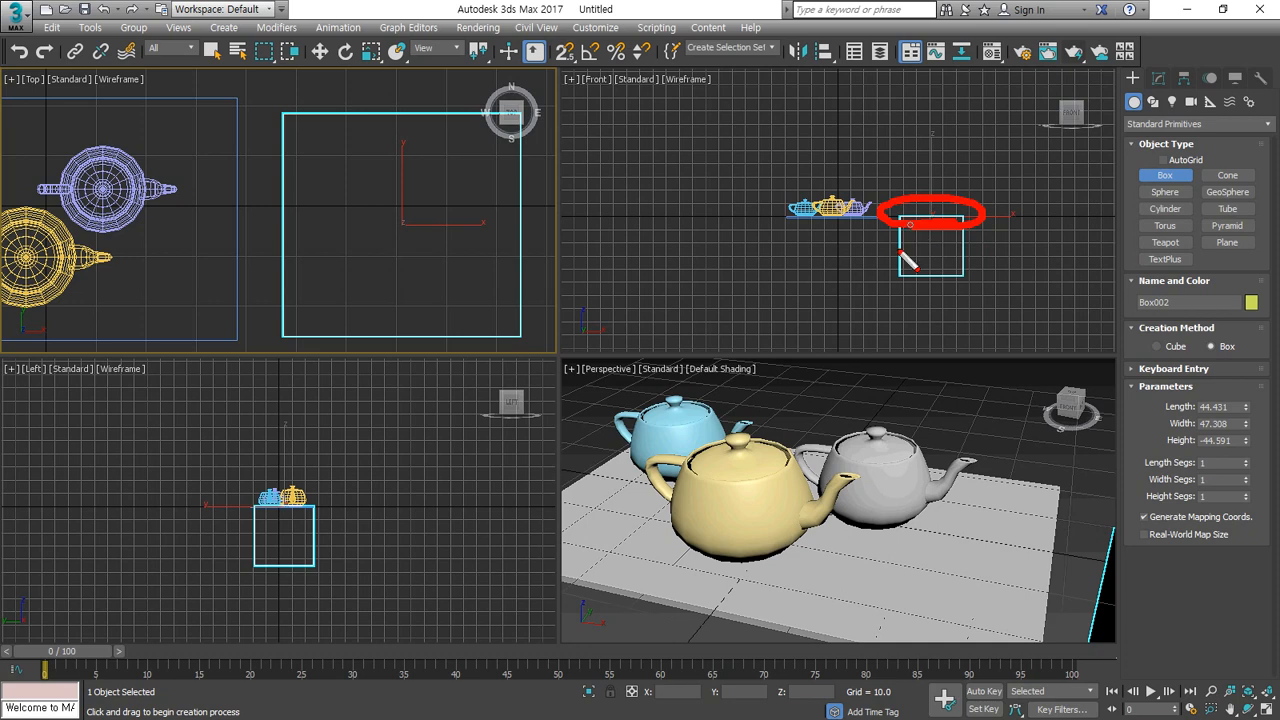
{"action": "key", "text": "Escape"}
{"action": "scroll", "coordinate": [886, 483], "scroll_direction": "down", "scroll_amount": 5}
{"action": "middle_click_drag", "start_coordinate": [1020, 491], "coordinate": [881, 467]}
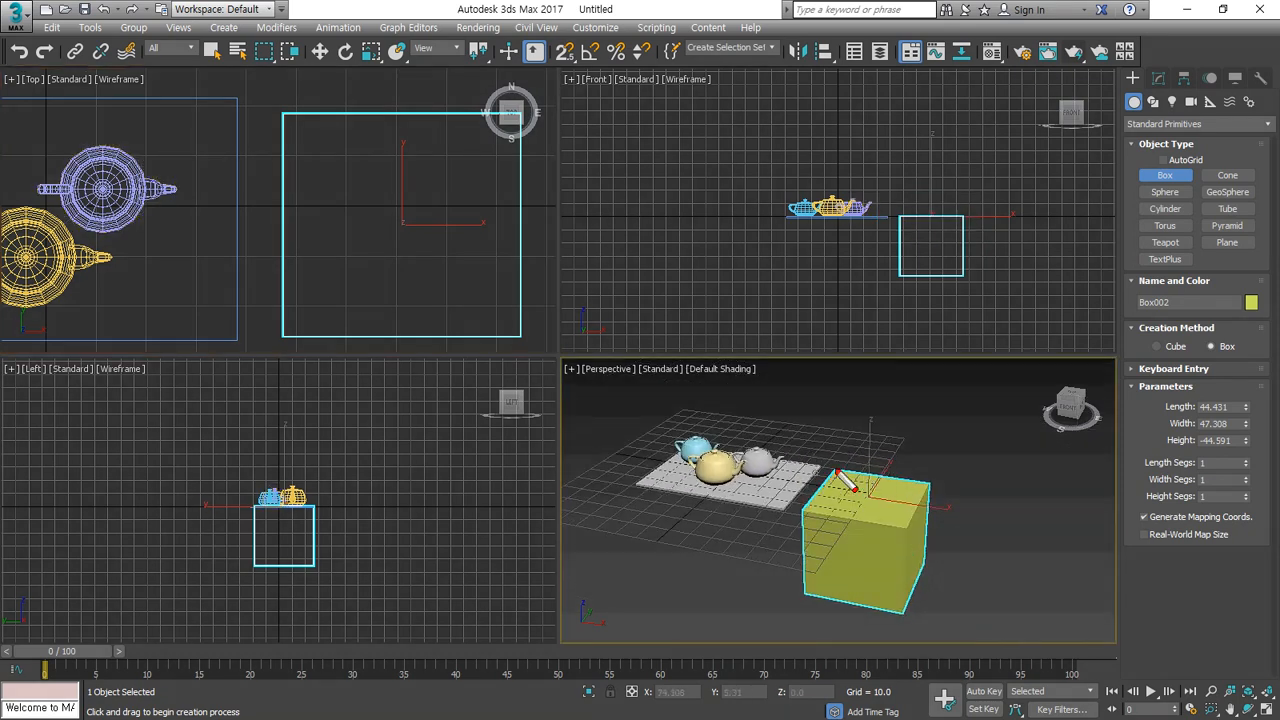
{"action": "mouse_move", "coordinate": [853, 489]}
{"action": "left_mouse_down"}
{"action": "mouse_move", "coordinate": [835, 495]}
{"action": "mouse_move", "coordinate": [890, 537]}
{"action": "left_mouse_up"}
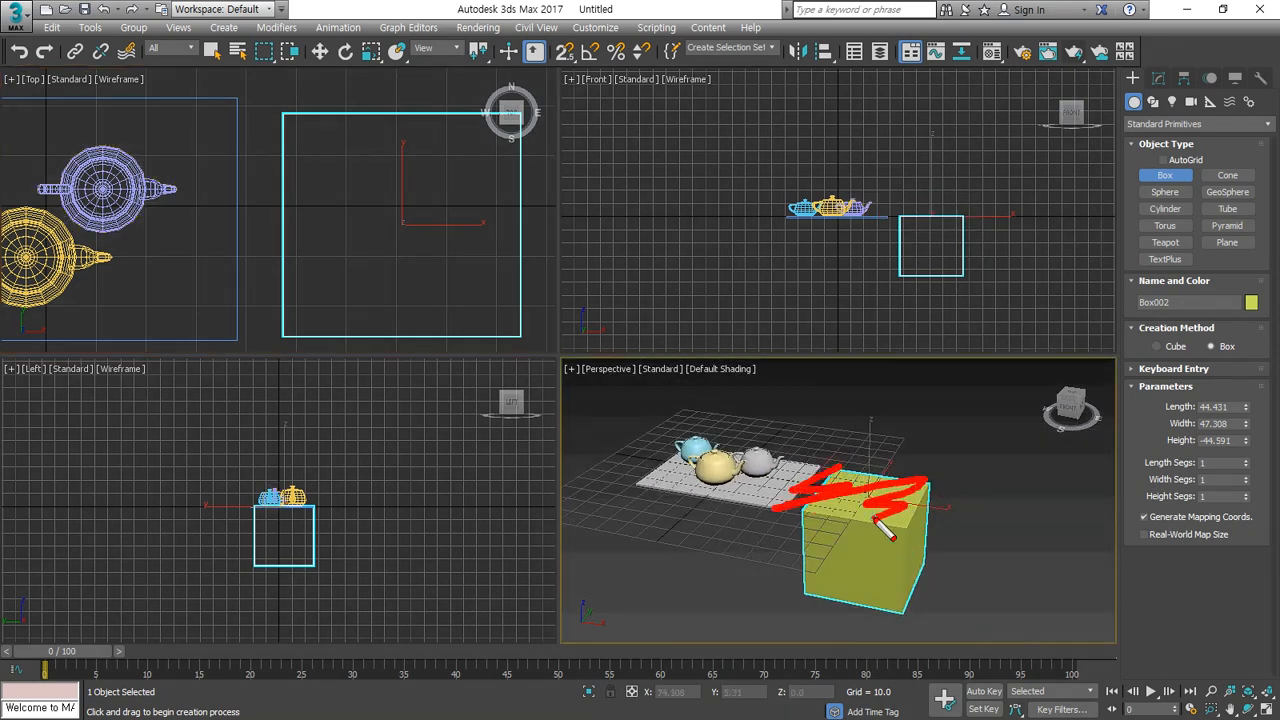
{"action": "mouse_move", "coordinate": [1026, 532]}
{"action": "left_mouse_down"}
{"action": "mouse_move", "coordinate": [1026, 430]}
{"action": "mouse_move", "coordinate": [1045, 445]}
{"action": "left_mouse_up"}
{"action": "mouse_move", "coordinate": [1096, 528]}
{"action": "left_mouse_down"}
{"action": "mouse_move", "coordinate": [975, 540]}
{"action": "mouse_move", "coordinate": [1135, 547]}
{"action": "left_mouse_up"}
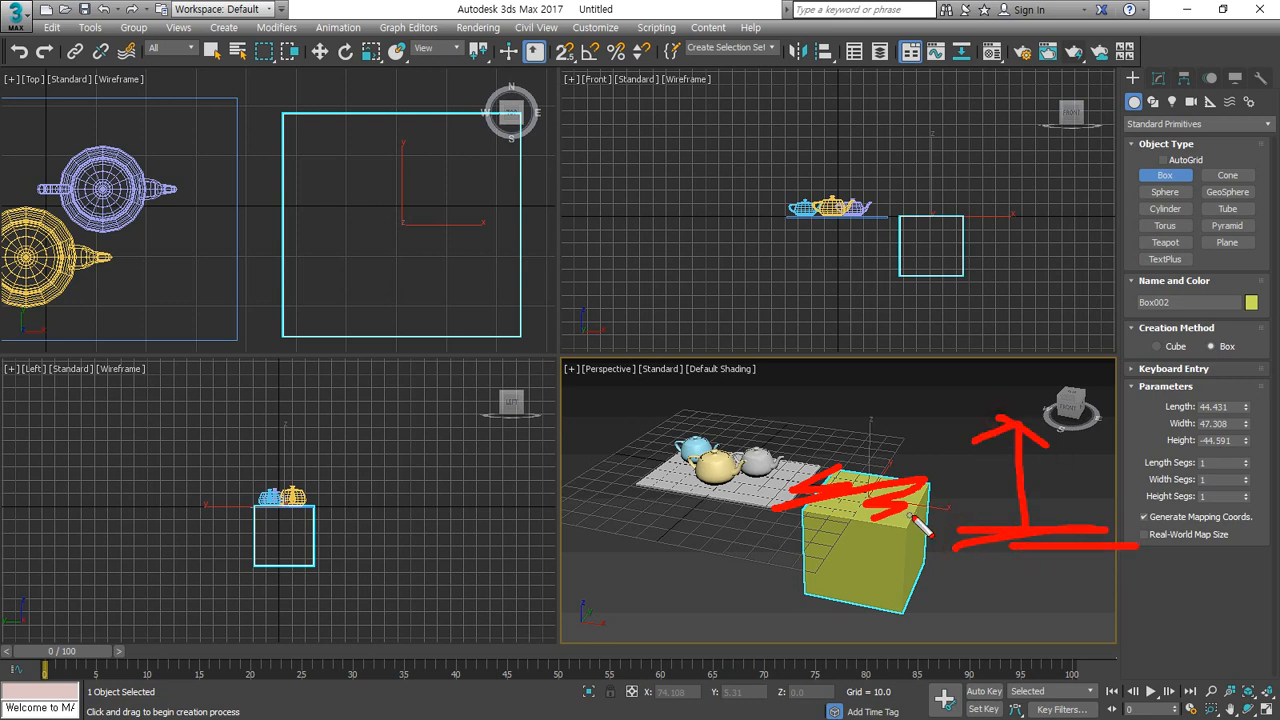
{"action": "left_click_drag", "start_coordinate": [817, 525], "coordinate": [816, 603]}
{"action": "mouse_move", "coordinate": [762, 572]}
{"action": "left_mouse_down"}
{"action": "mouse_move", "coordinate": [800, 633]}
{"action": "mouse_move", "coordinate": [853, 598]}
{"action": "left_mouse_up"}
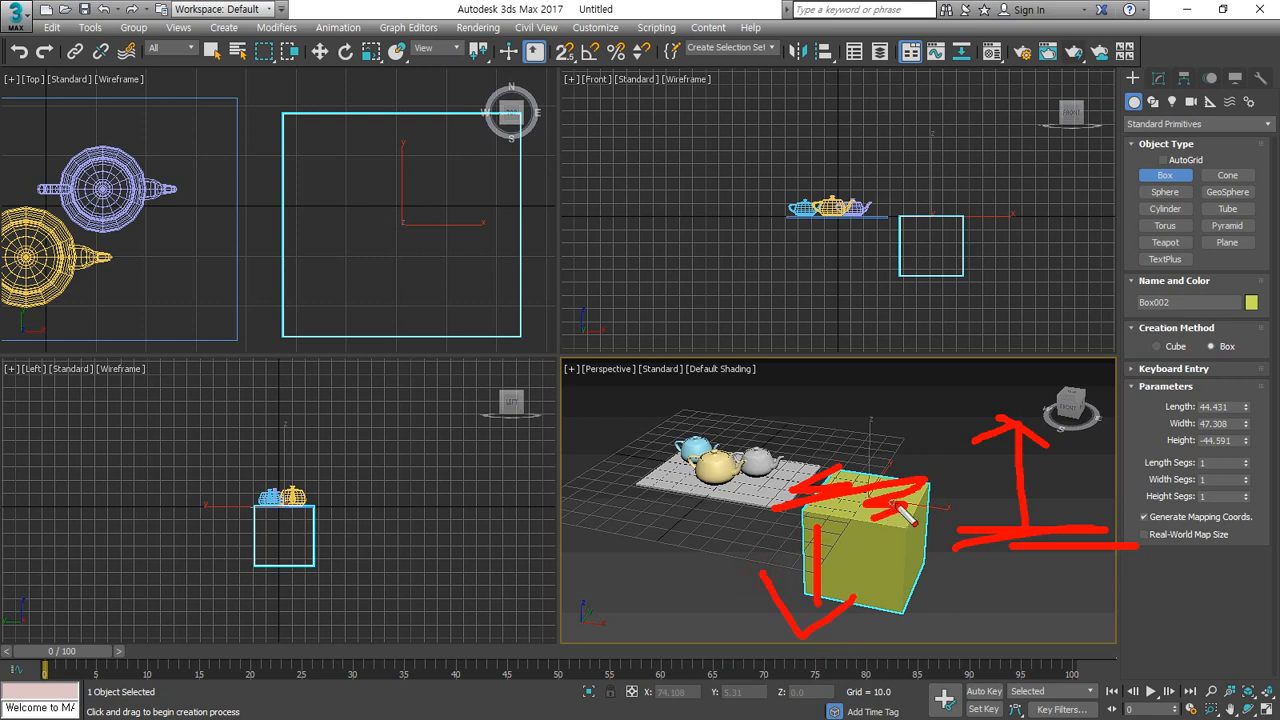
{"action": "mouse_move", "coordinate": [890, 500]}
{"action": "left_mouse_down"}
{"action": "mouse_move", "coordinate": [828, 505]}
{"action": "mouse_move", "coordinate": [853, 500]}
{"action": "left_mouse_up"}
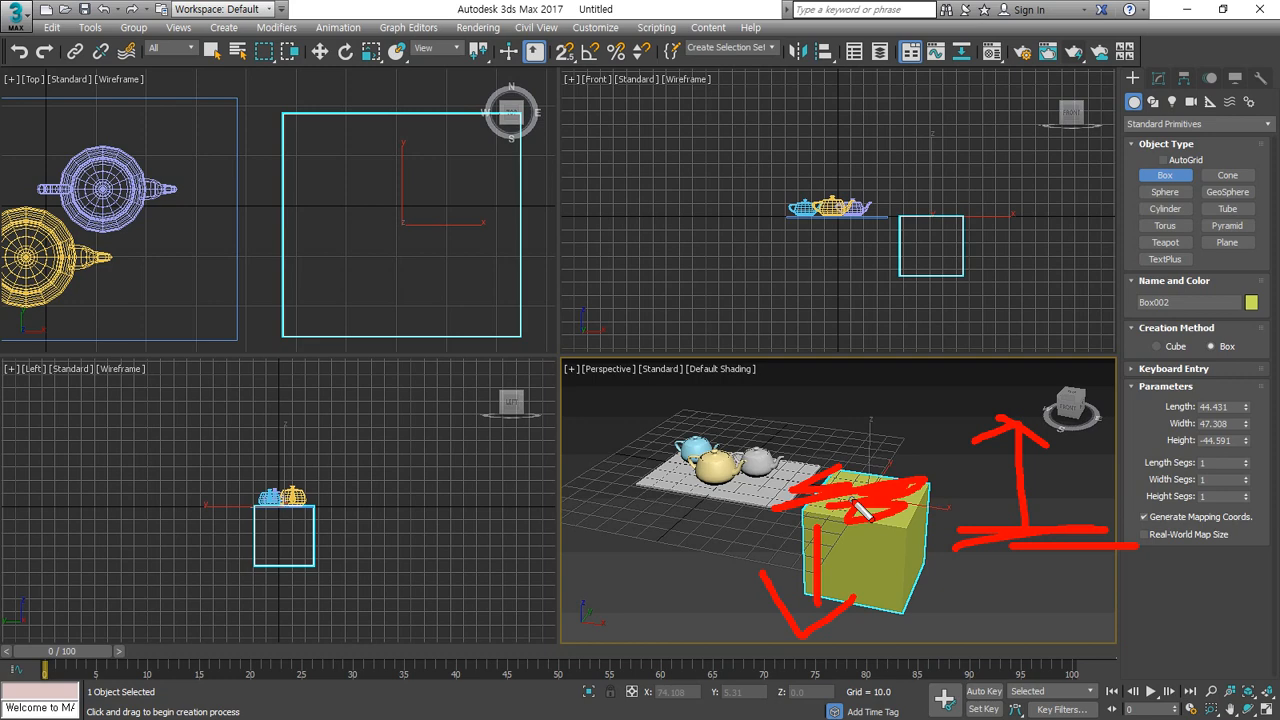
Step: Finish creating boxes, select the flat base box under the teapots and enter polygon level of its Edit Poly modifier
{"action": "key", "text": "Escape"}
{"action": "middle_click_drag", "start_coordinate": [780, 484], "coordinate": [808, 544]}
{"action": "middle_click_drag", "start_coordinate": [684, 522], "coordinate": [728, 600], "text": "alt"}
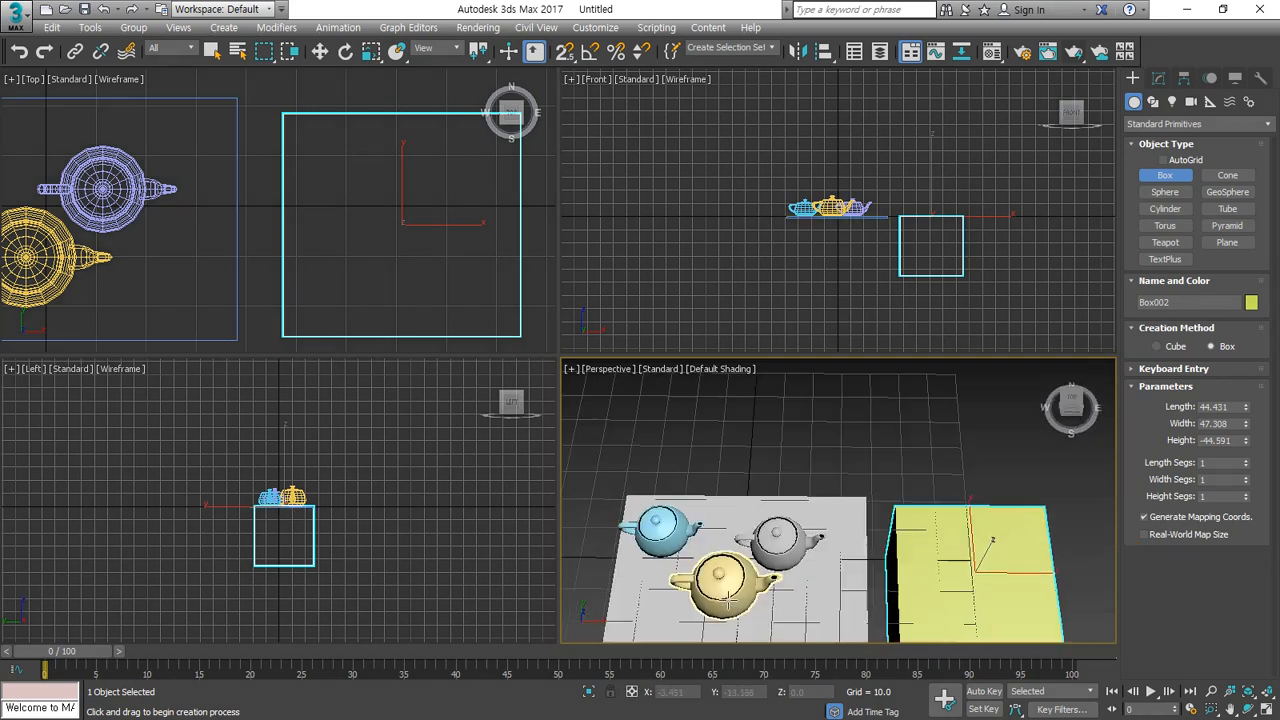
{"action": "scroll", "coordinate": [728, 600], "scroll_direction": "up", "scroll_amount": 4}
{"action": "middle_click_drag", "start_coordinate": [747, 493], "coordinate": [1063, 392], "text": "alt"}
{"action": "middle_click_drag", "start_coordinate": [956, 565], "coordinate": [980, 575], "text": "alt"}
{"action": "middle_click_drag", "start_coordinate": [911, 628], "coordinate": [857, 551]}
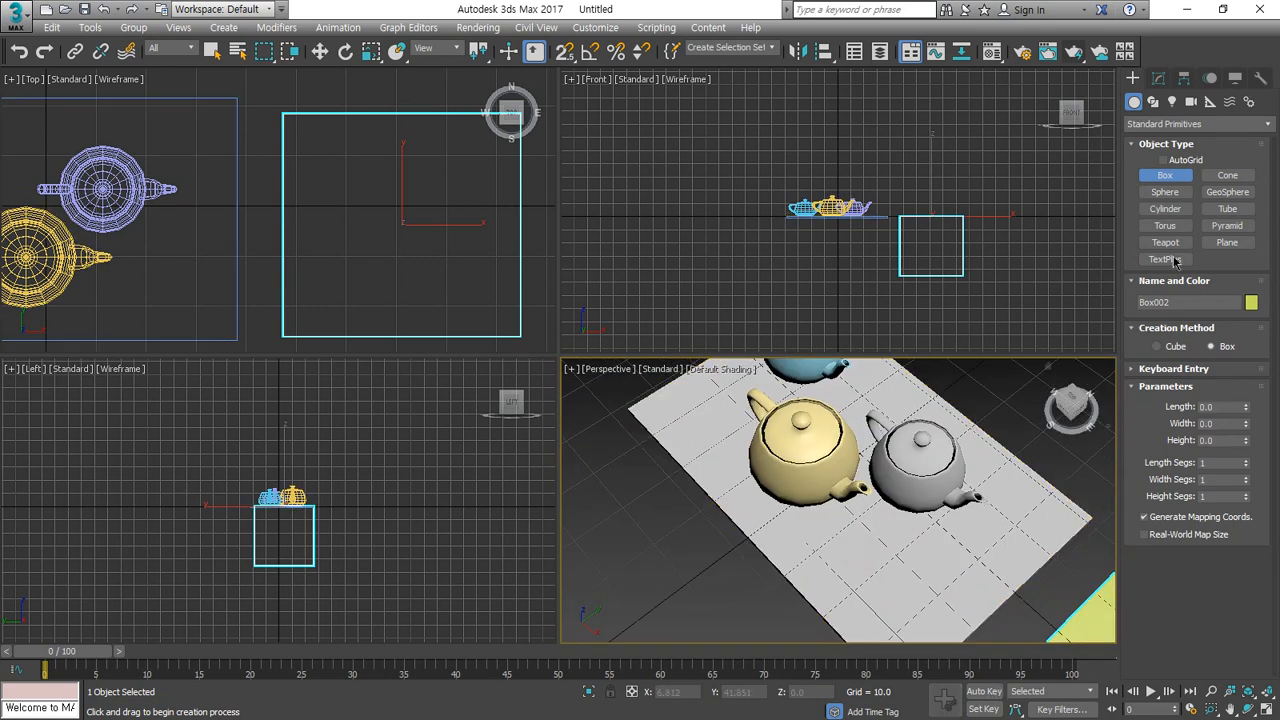
{"action": "left_click", "coordinate": [1159, 78]}
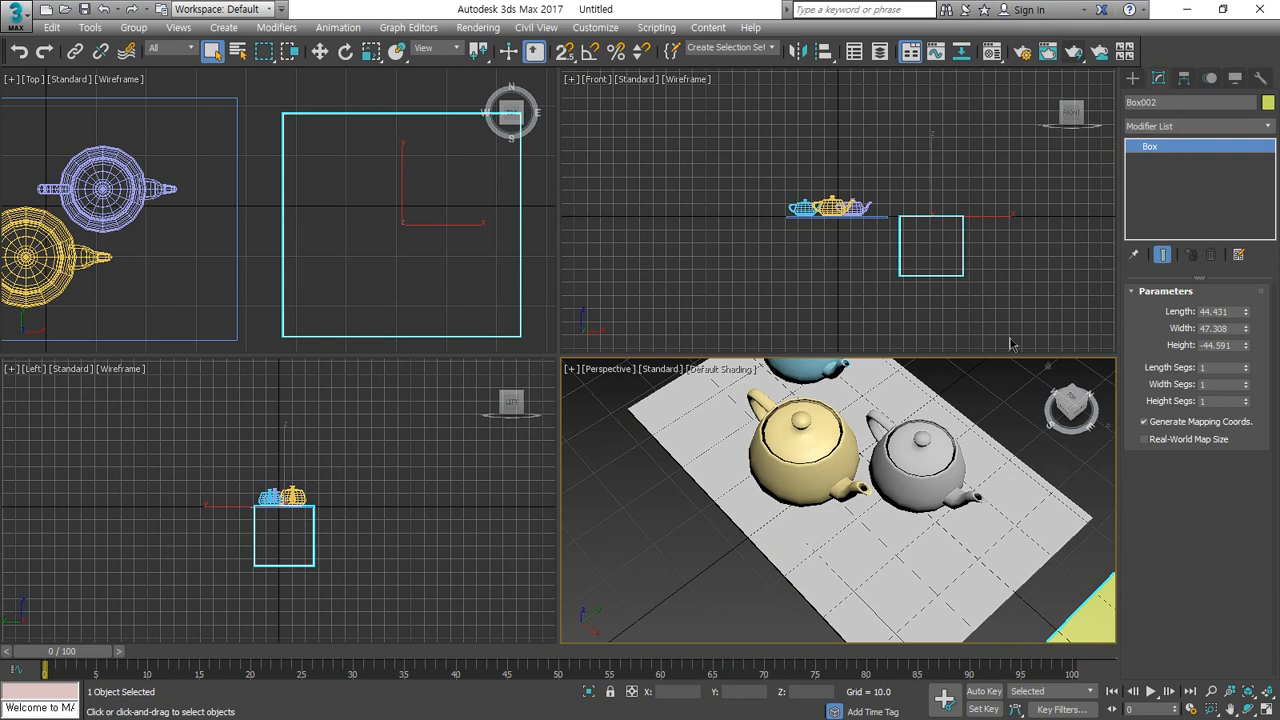
{"action": "right_click", "coordinate": [649, 598]}
{"action": "left_click", "coordinate": [849, 541]}
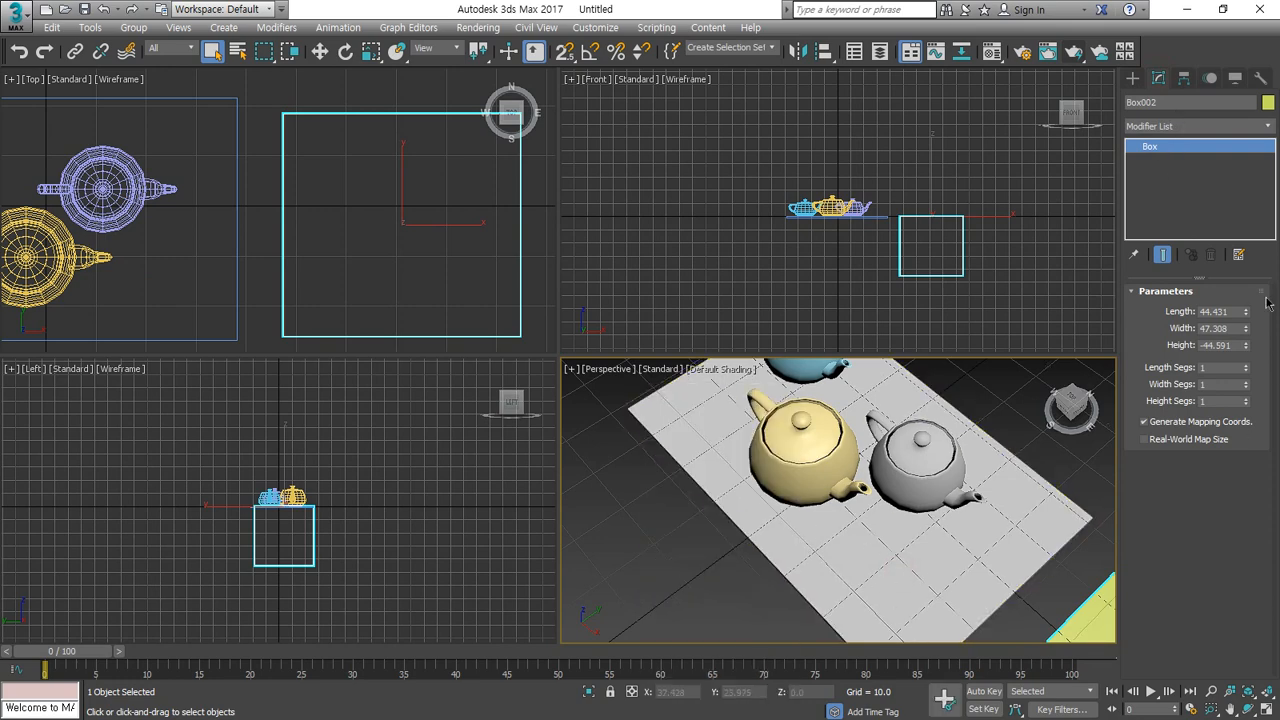
{"action": "right_click", "coordinate": [748, 531]}
{"action": "left_click", "coordinate": [772, 537]}
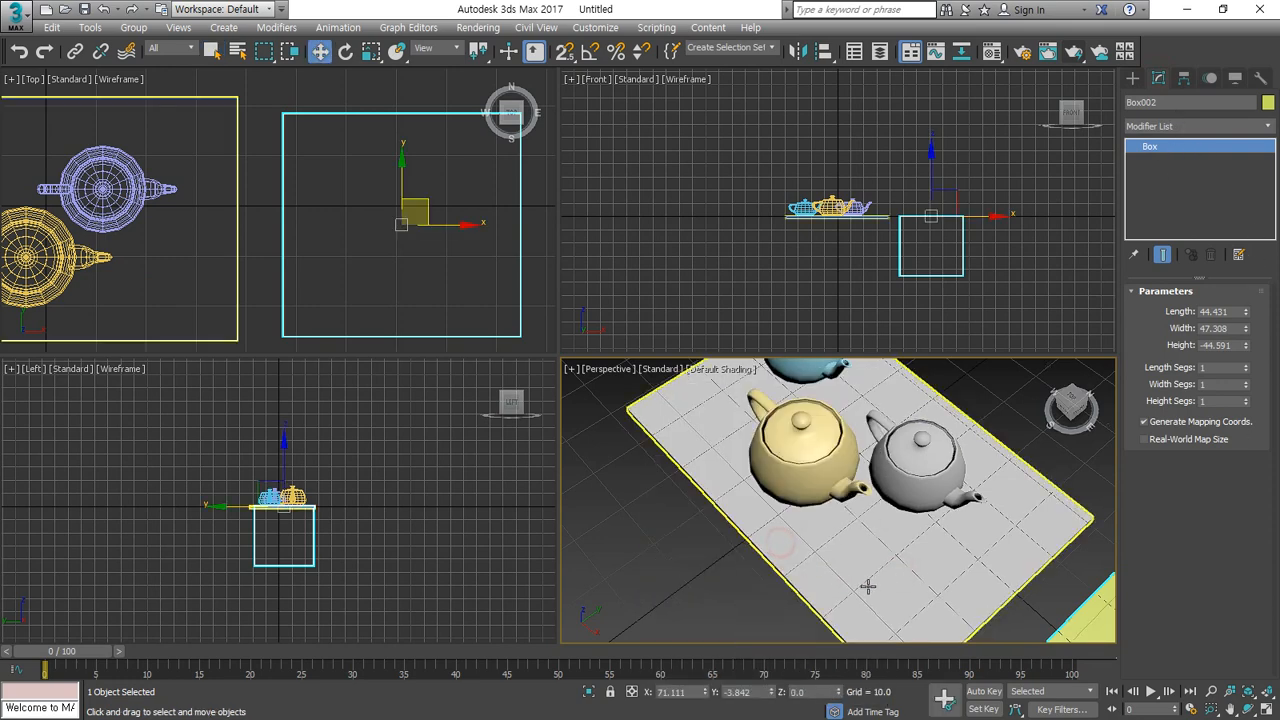
{"action": "left_click", "coordinate": [868, 558]}
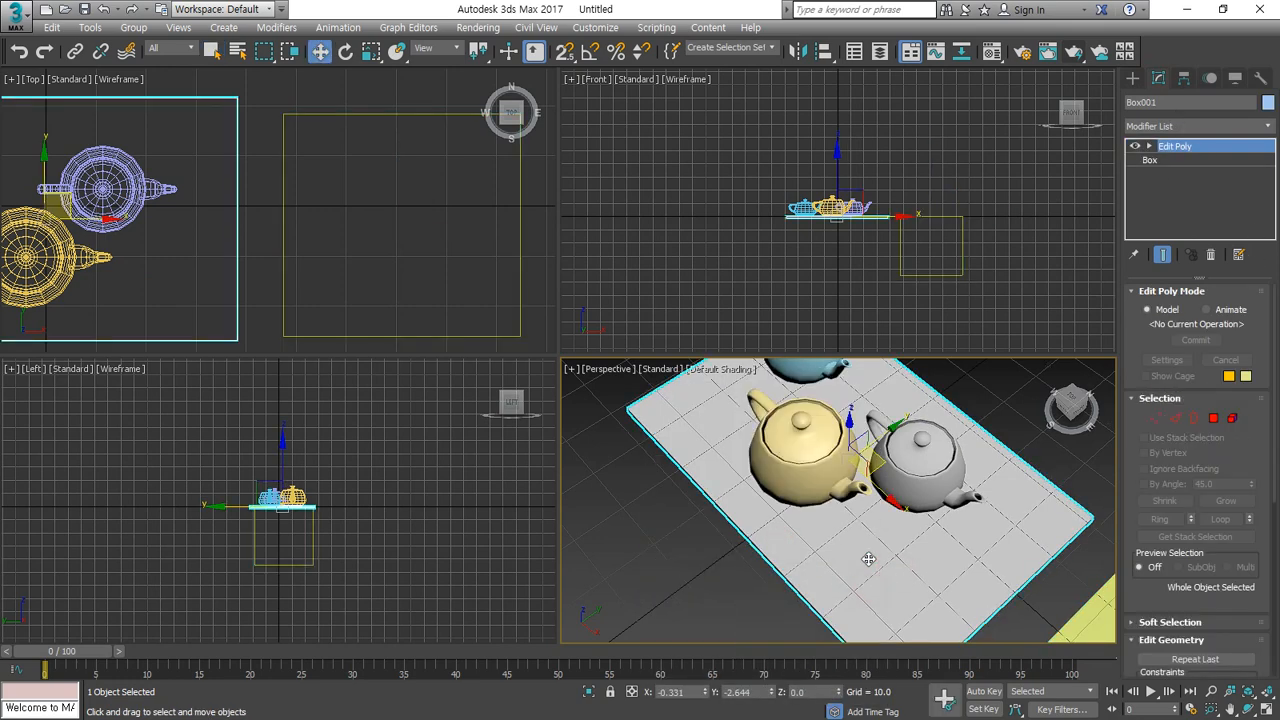
{"action": "left_click", "coordinate": [1216, 419]}
Step: Check the material IDs of the base box's top polygon and of one of its thin side polygons
{"action": "scroll", "coordinate": [1210, 500], "scroll_direction": "down", "scroll_amount": 5}
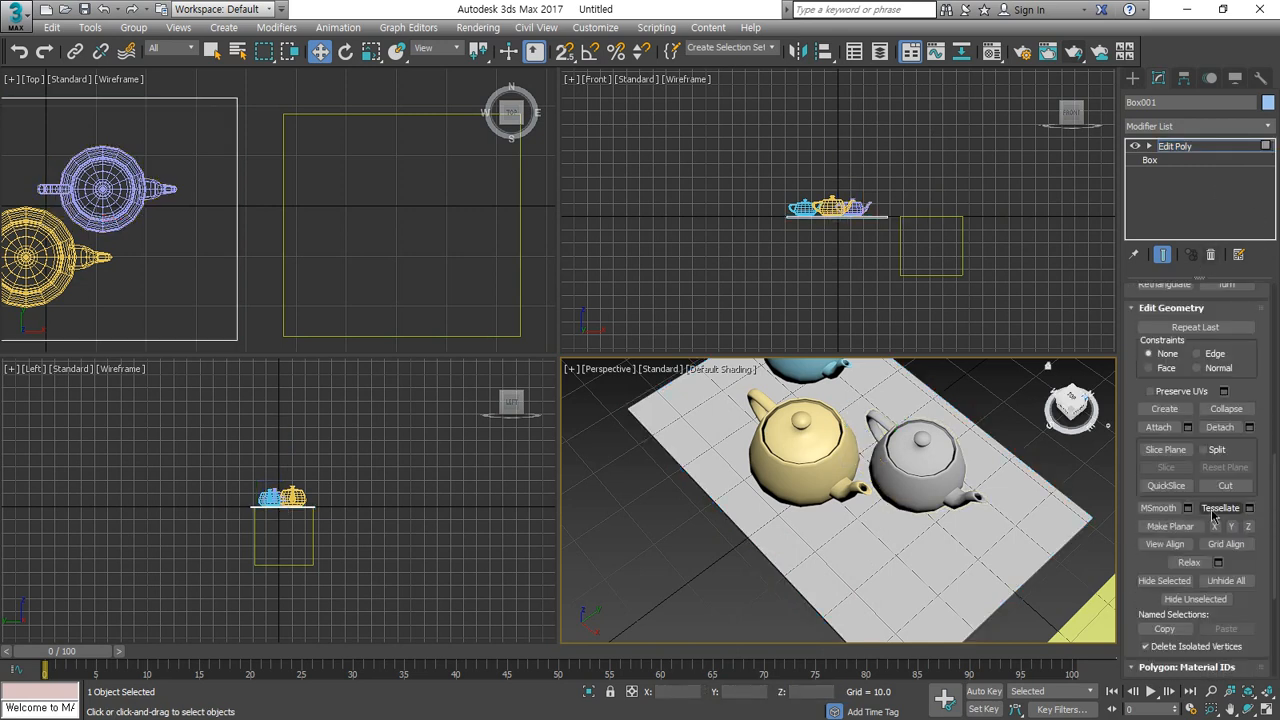
{"action": "scroll", "coordinate": [1214, 515], "scroll_direction": "down", "scroll_amount": 5}
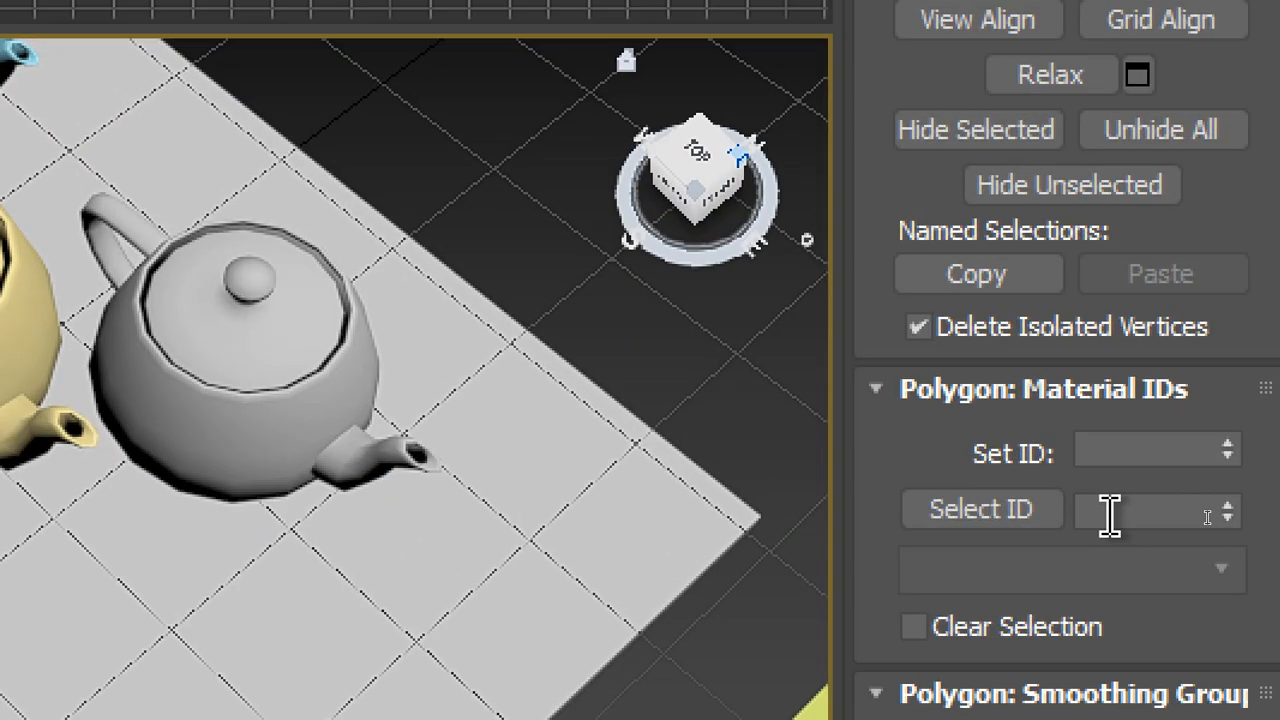
{"action": "left_click", "coordinate": [554, 506]}
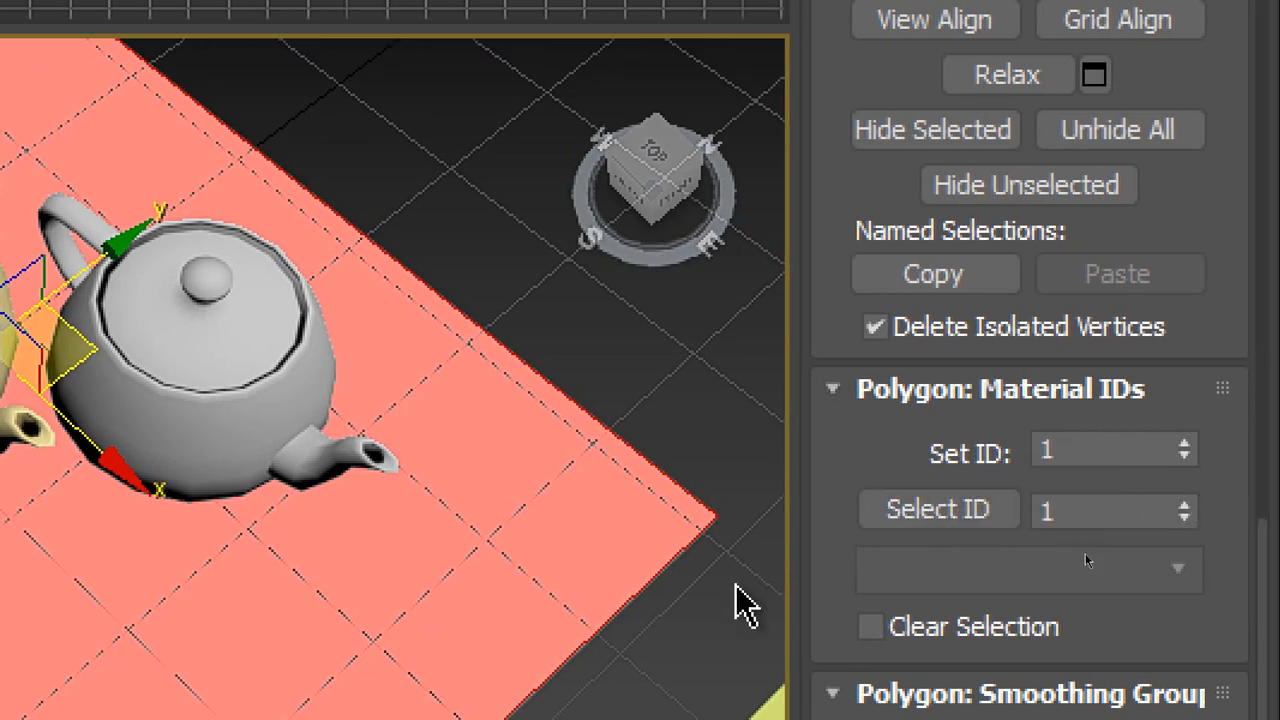
{"action": "middle_click_drag", "start_coordinate": [610, 612], "coordinate": [632, 406], "text": "alt"}
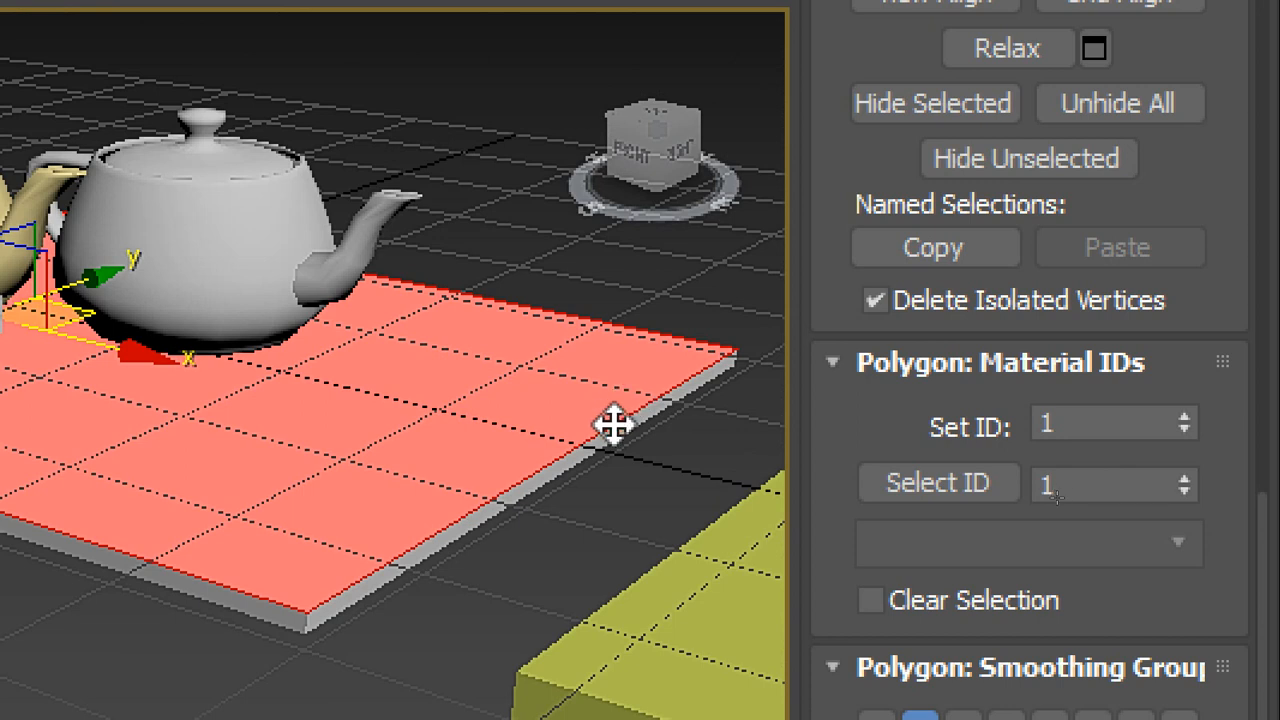
{"action": "left_click", "coordinate": [602, 440]}
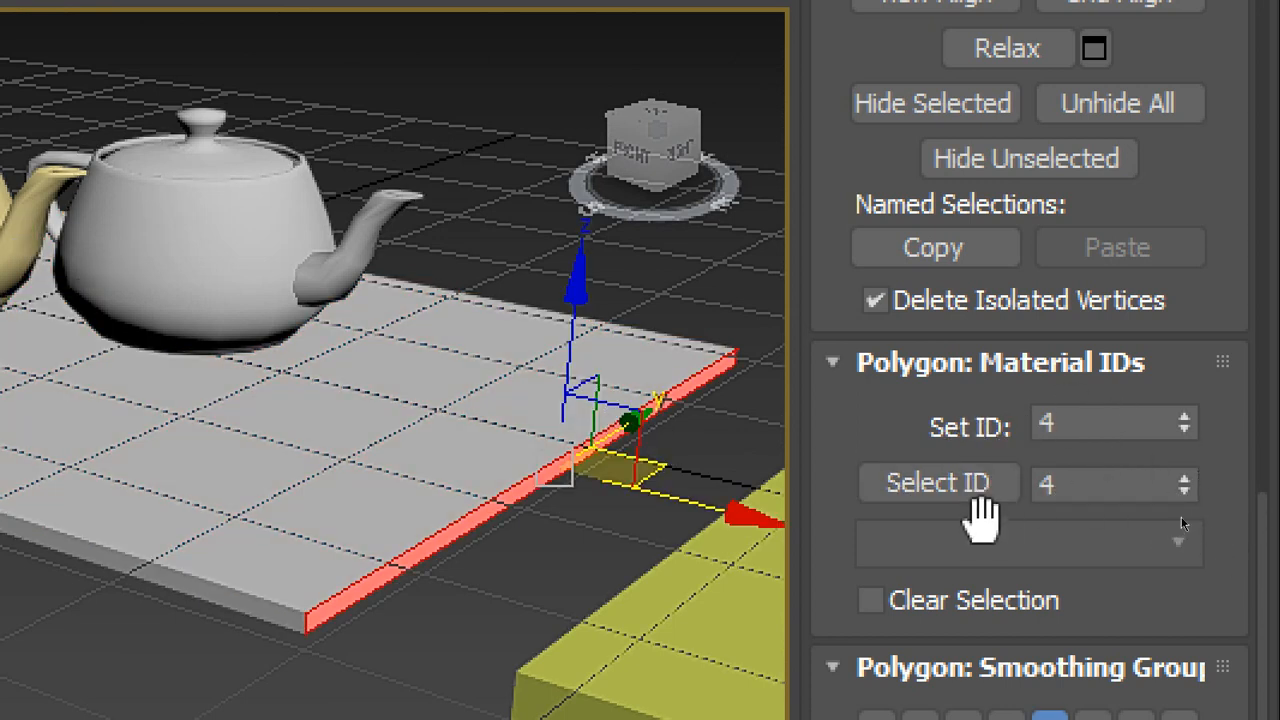
Step: Select all polygons of the base box, set their material ID to 1 and clear the polygon selection
{"action": "left_click", "coordinate": [470, 585]}
{"action": "key", "text": "ctrl+a"}
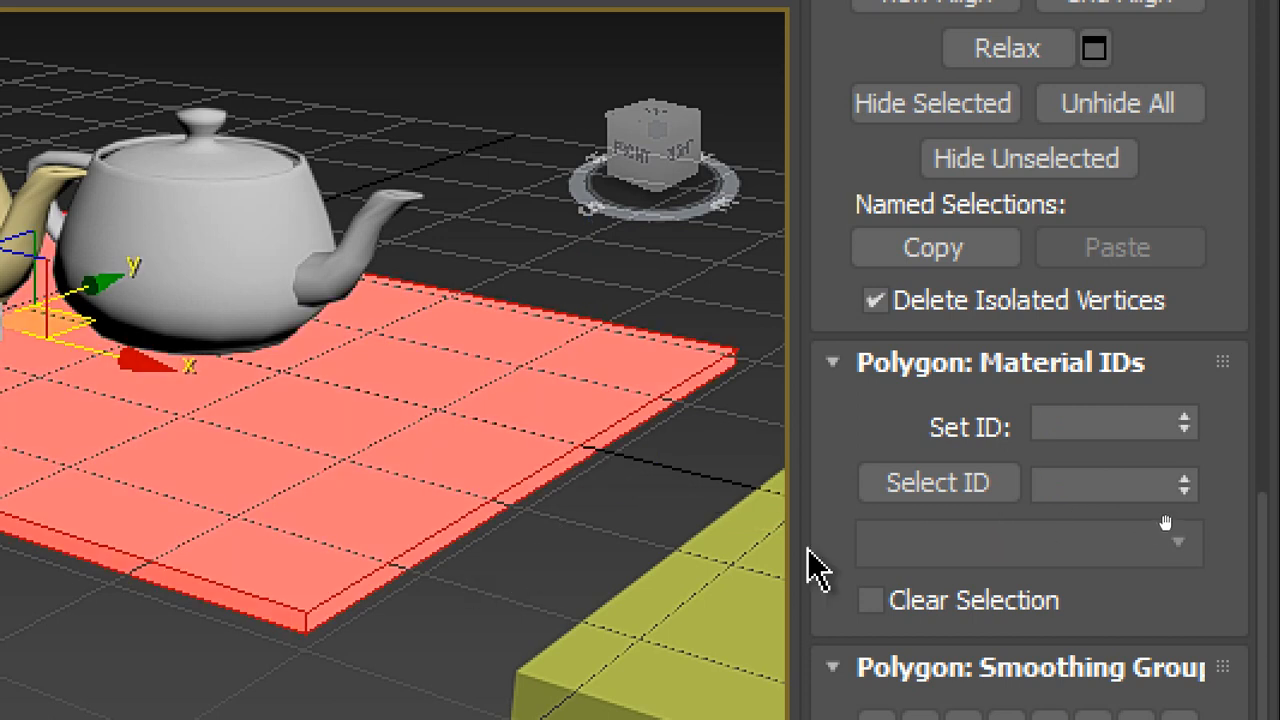
{"action": "left_click", "coordinate": [1110, 425]}
{"action": "type", "text": "1"}
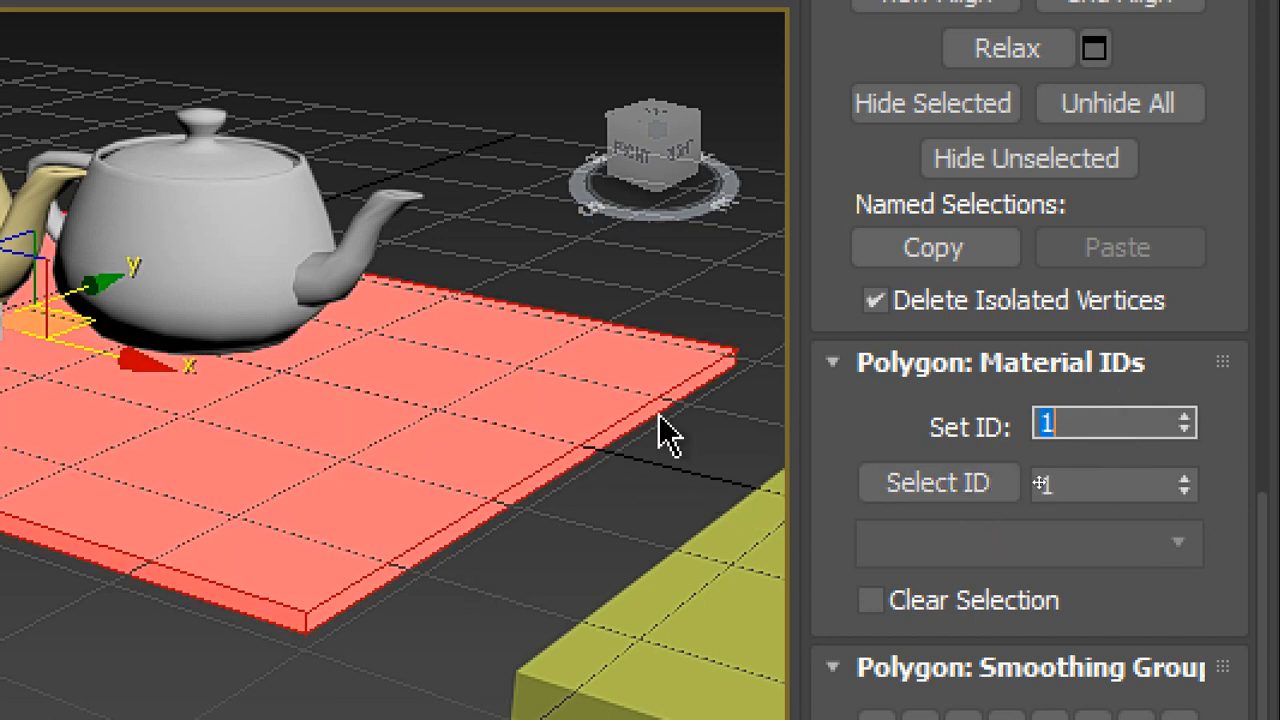
{"action": "left_click", "coordinate": [530, 215]}
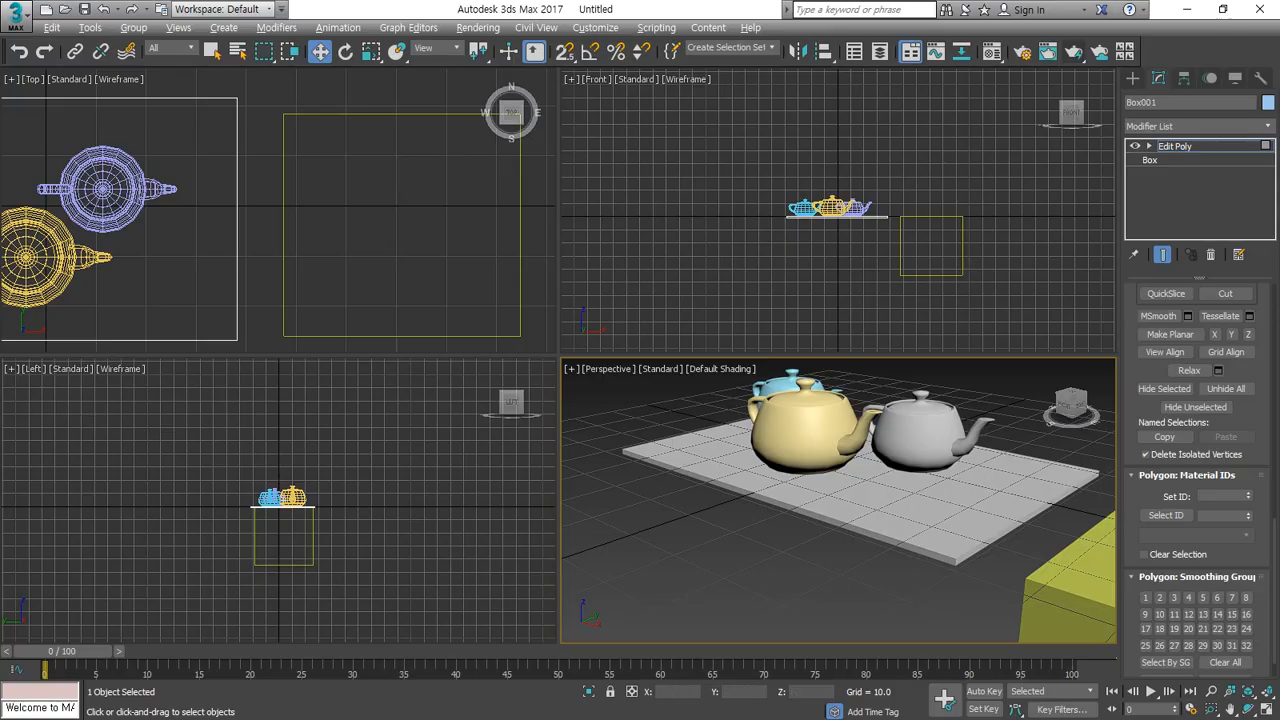
Step: Close the render window and assign a Reflect/Refract map to the Reflection slot of material 09 - Default
{"action": "scroll", "coordinate": [829, 462], "scroll_direction": "up", "scroll_amount": 3}
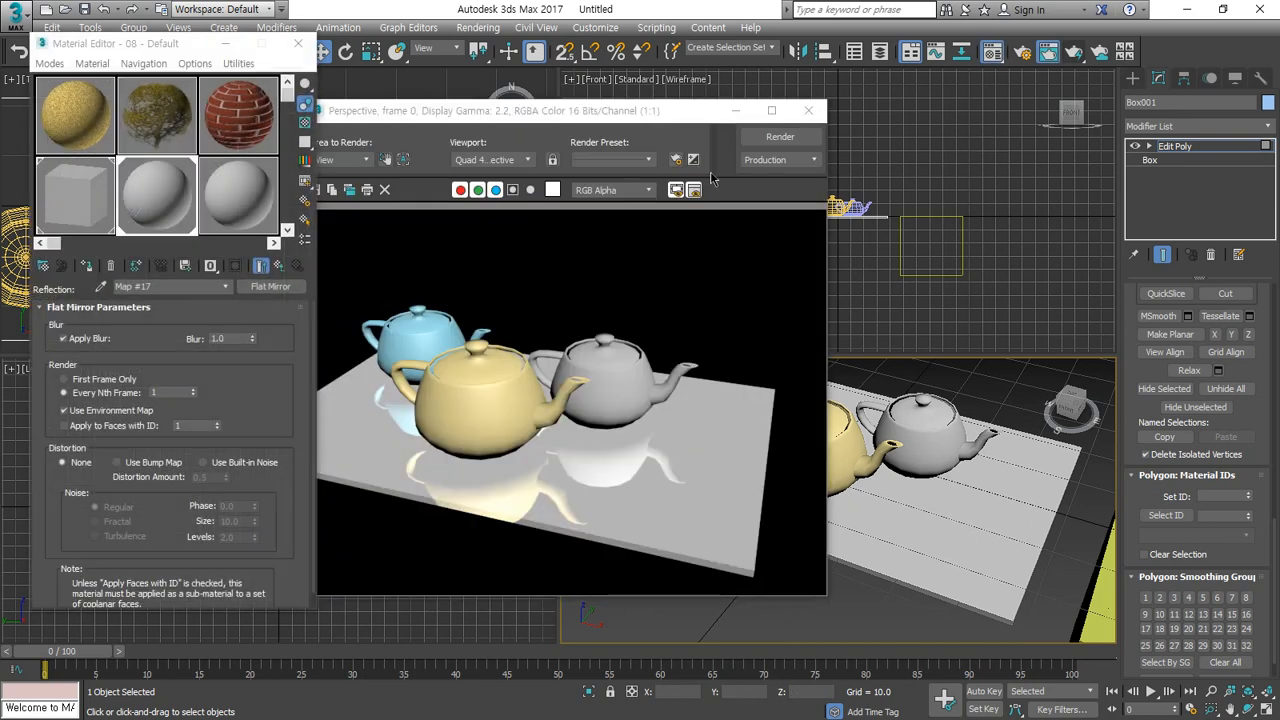
{"action": "left_click", "coordinate": [808, 111]}
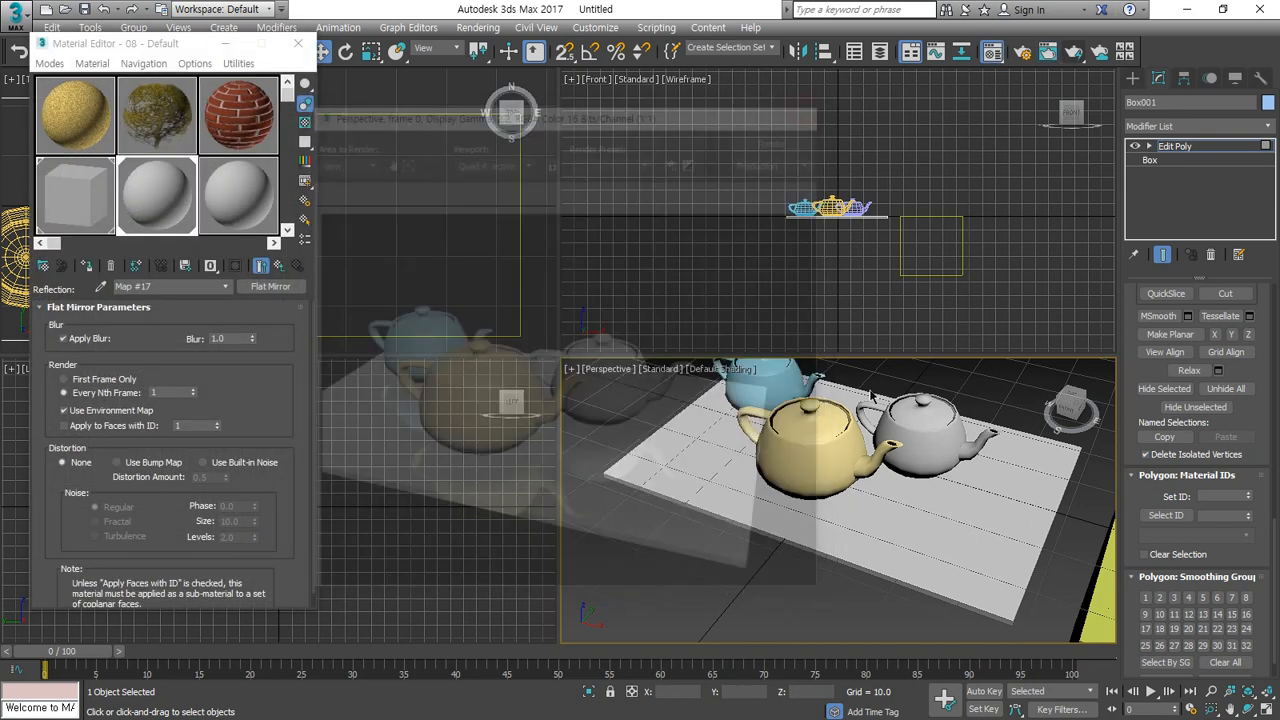
{"action": "scroll", "coordinate": [855, 483], "scroll_direction": "down", "scroll_amount": 2}
{"action": "scroll", "coordinate": [855, 483], "scroll_direction": "up", "scroll_amount": 4}
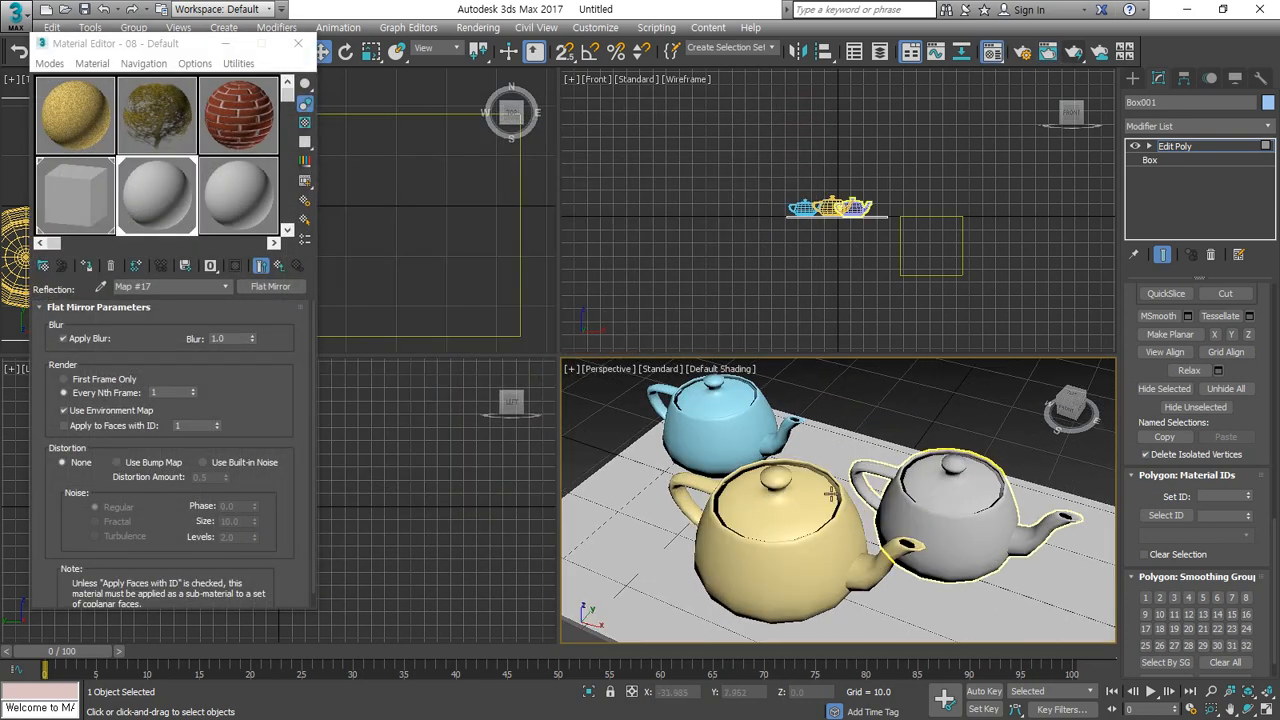
{"action": "left_click", "coordinate": [238, 192]}
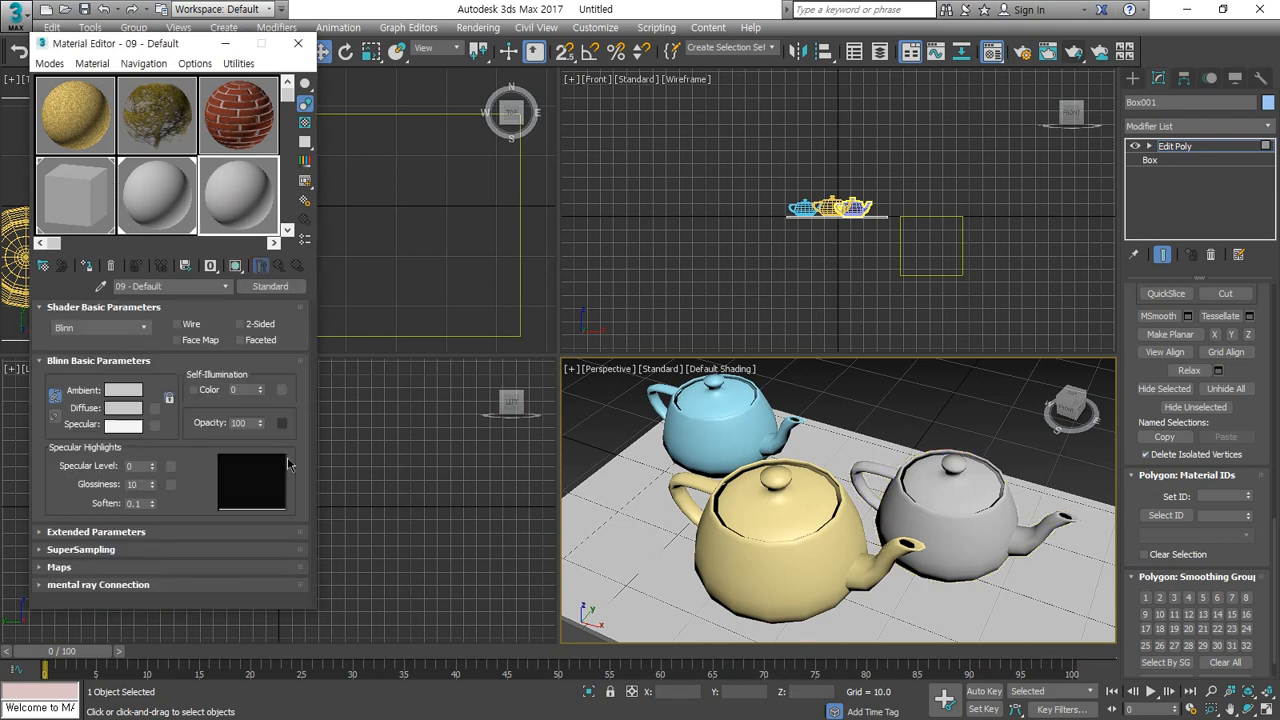
{"action": "left_click", "coordinate": [89, 568]}
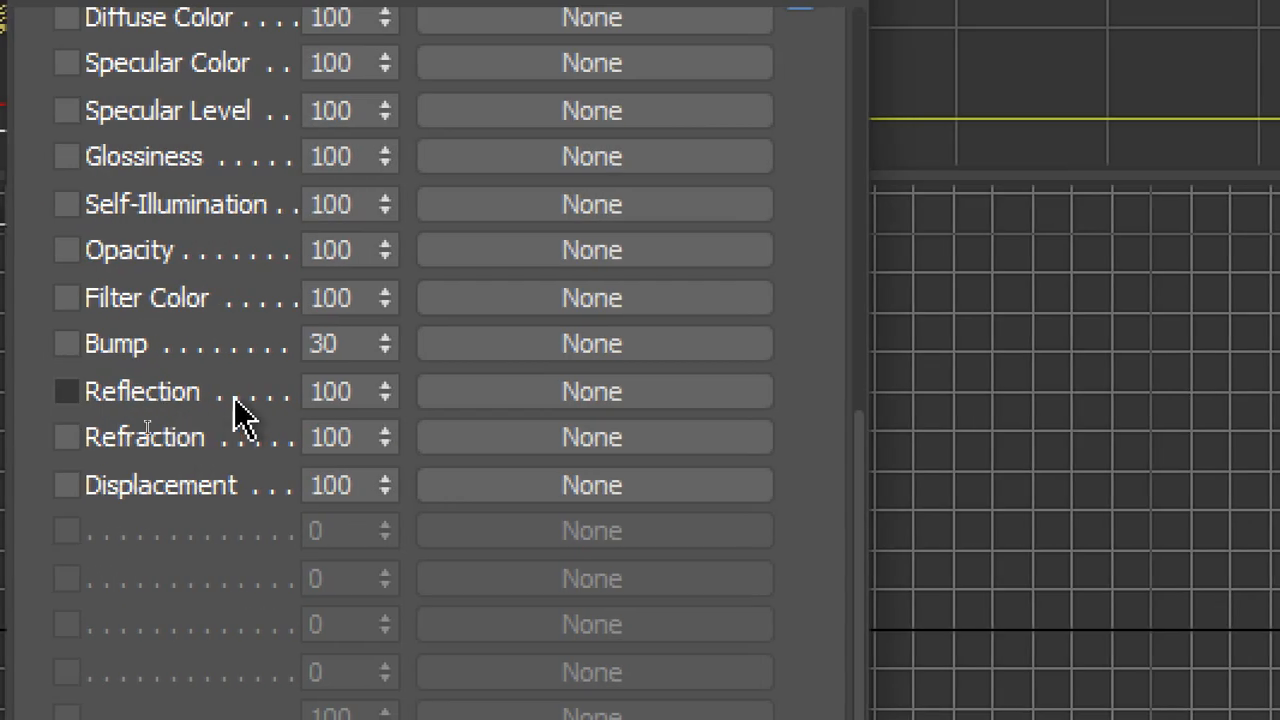
{"action": "left_click", "coordinate": [507, 392]}
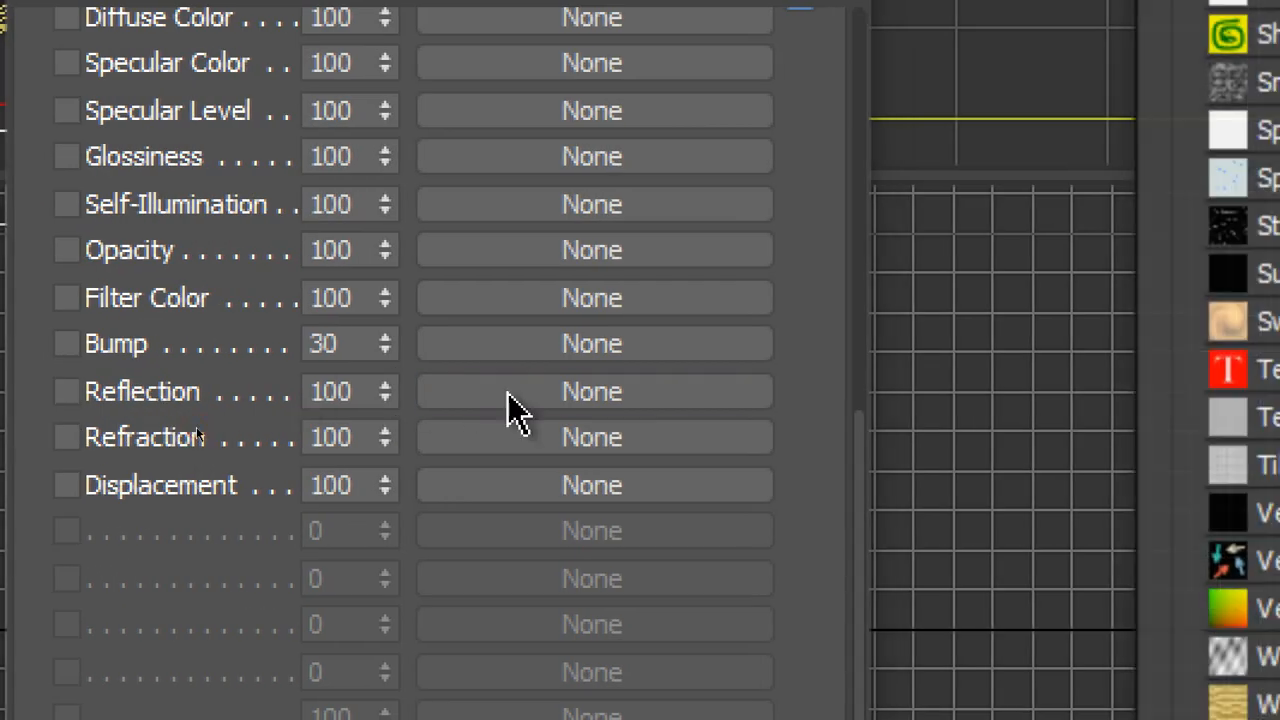
{"action": "scroll", "coordinate": [1110, 455], "scroll_direction": "down", "scroll_amount": 1}
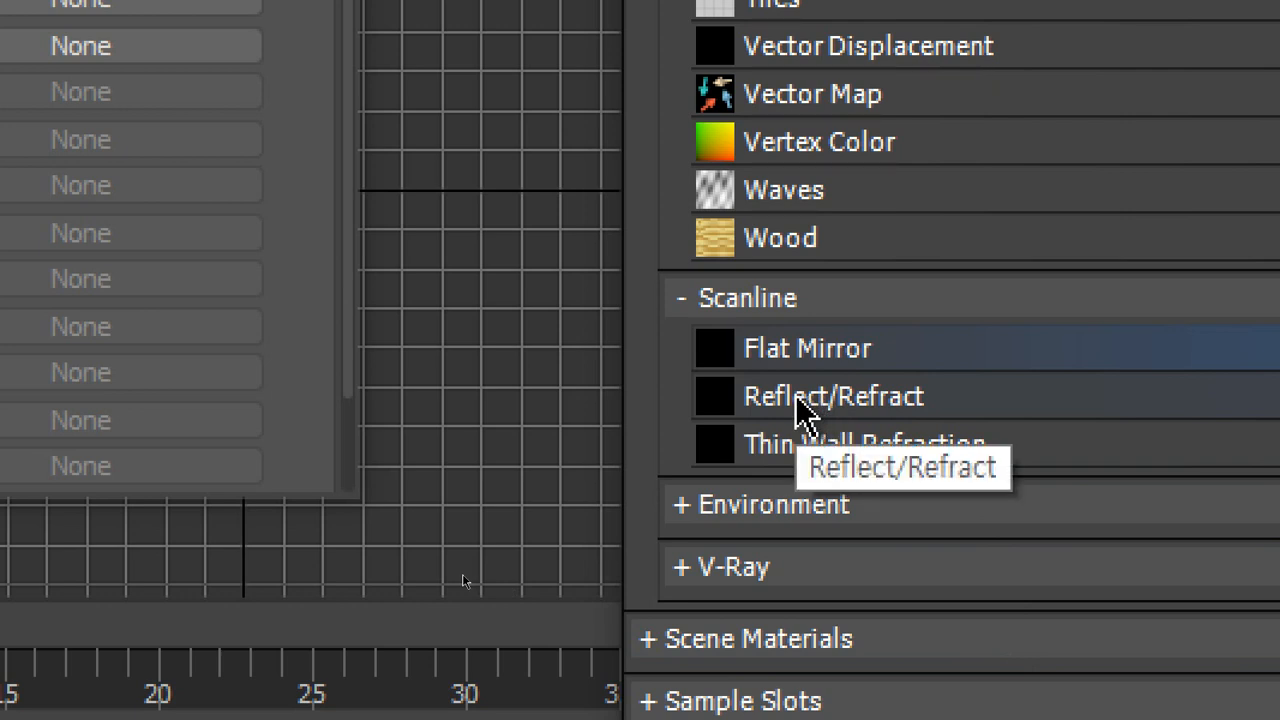
{"action": "left_click", "coordinate": [805, 405]}
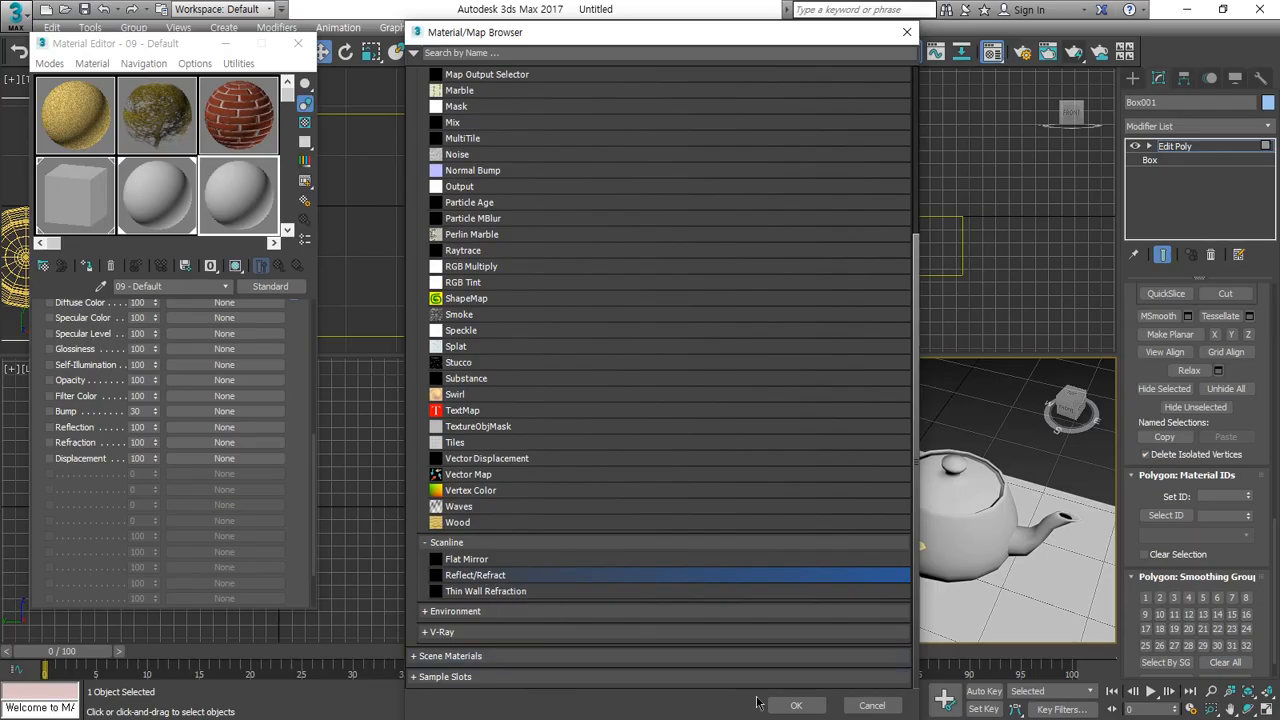
{"action": "left_click", "coordinate": [796, 705]}
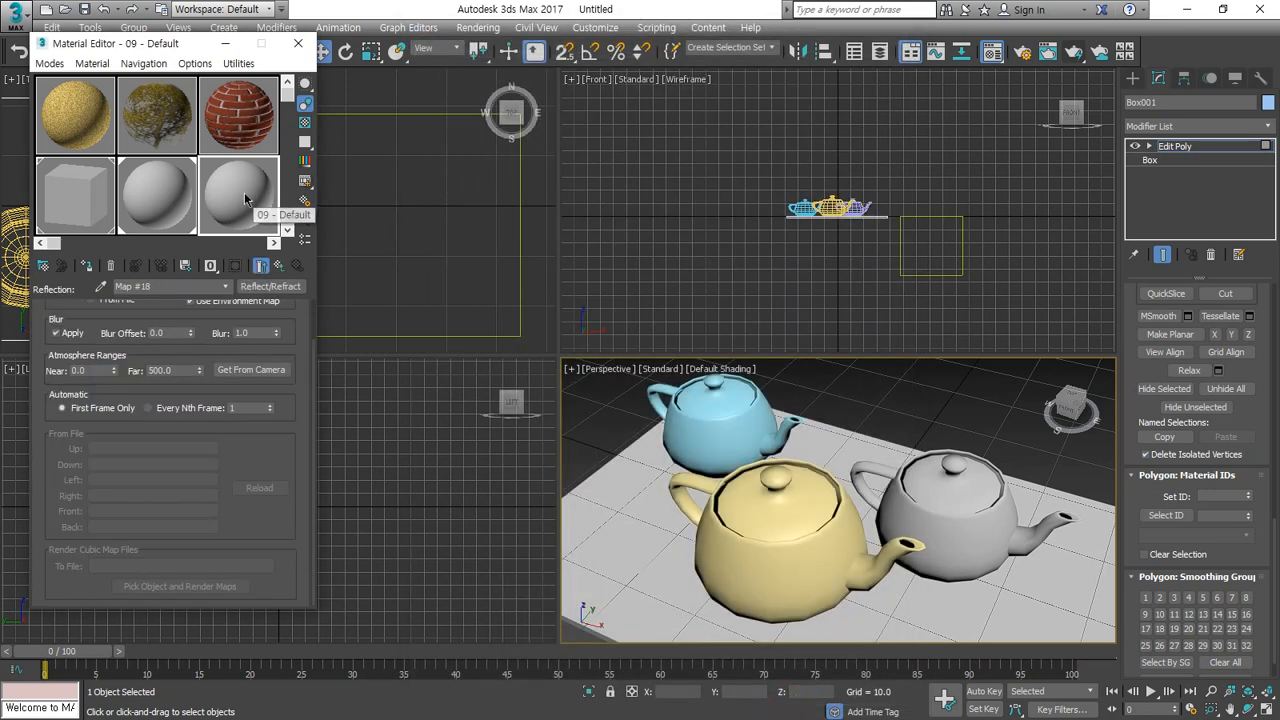
Step: Apply material 09 - Default to the yellow and blue teapots and render the perspective view
{"action": "left_click_drag", "start_coordinate": [263, 226], "coordinate": [462, 362]}
{"action": "left_click_drag", "start_coordinate": [785, 530], "coordinate": [785, 528]}
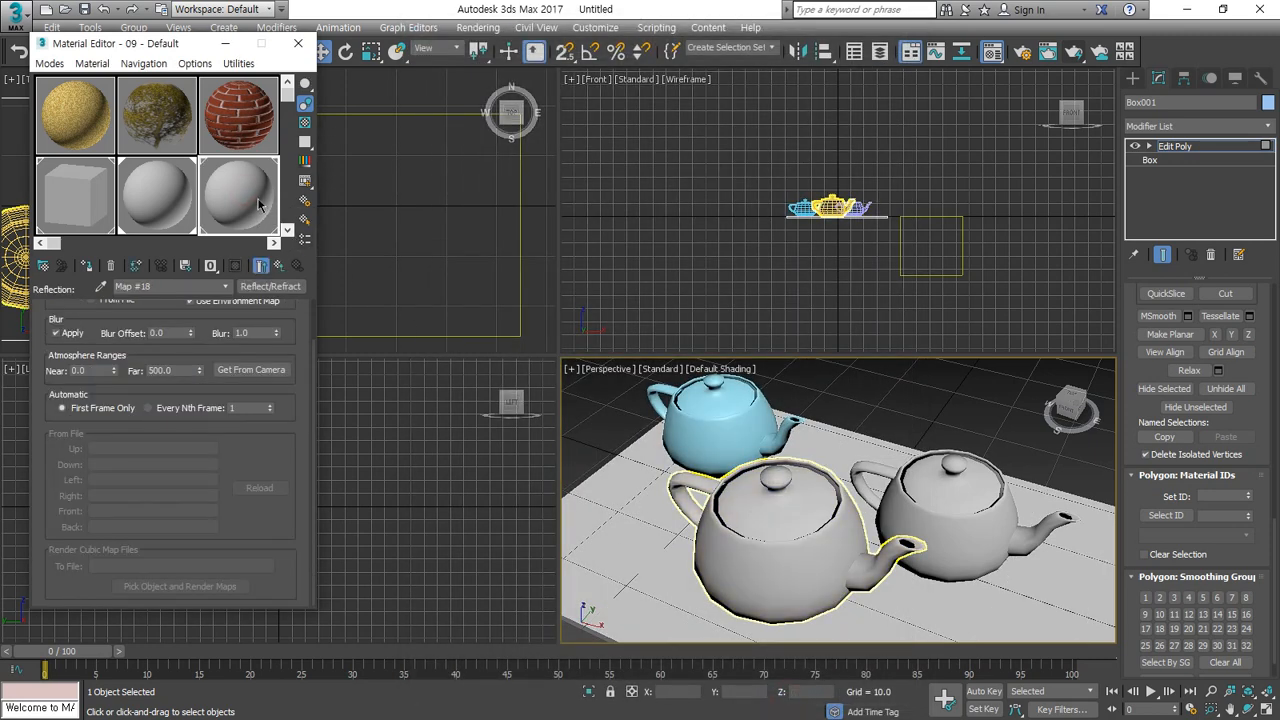
{"action": "left_click_drag", "start_coordinate": [240, 200], "coordinate": [725, 425]}
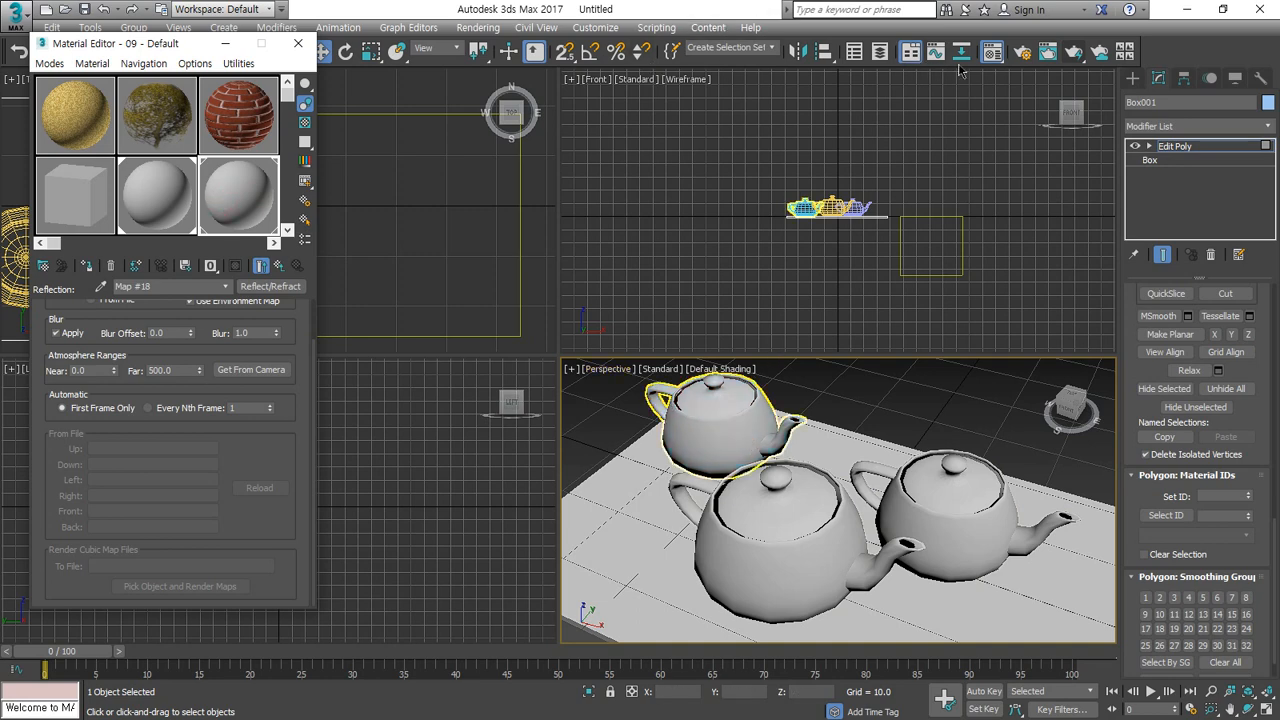
{"action": "left_click", "coordinate": [1047, 52]}
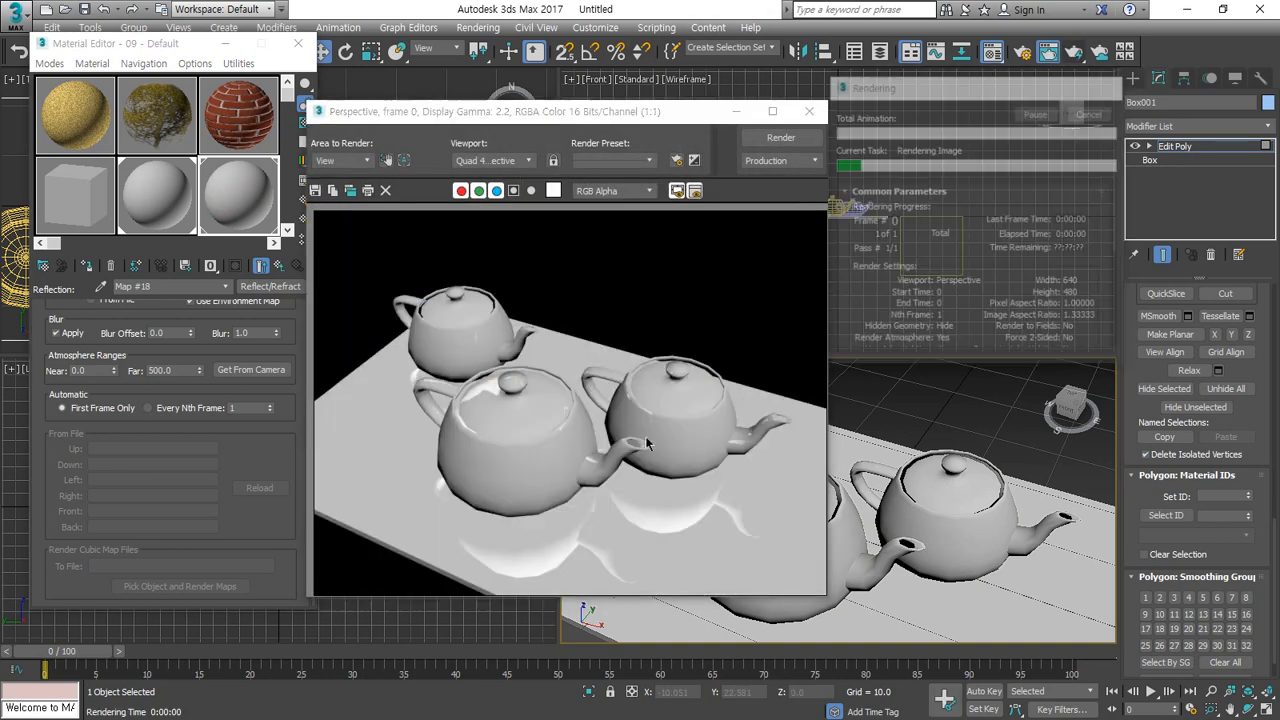
{"action": "key", "text": "ctrl+shift+d"}
{"action": "mouse_move", "coordinate": [509, 408]}
{"action": "left_mouse_down"}
{"action": "mouse_move", "coordinate": [466, 362]}
{"action": "mouse_move", "coordinate": [508, 430]}
{"action": "left_mouse_up"}
{"action": "key", "text": "Escape"}
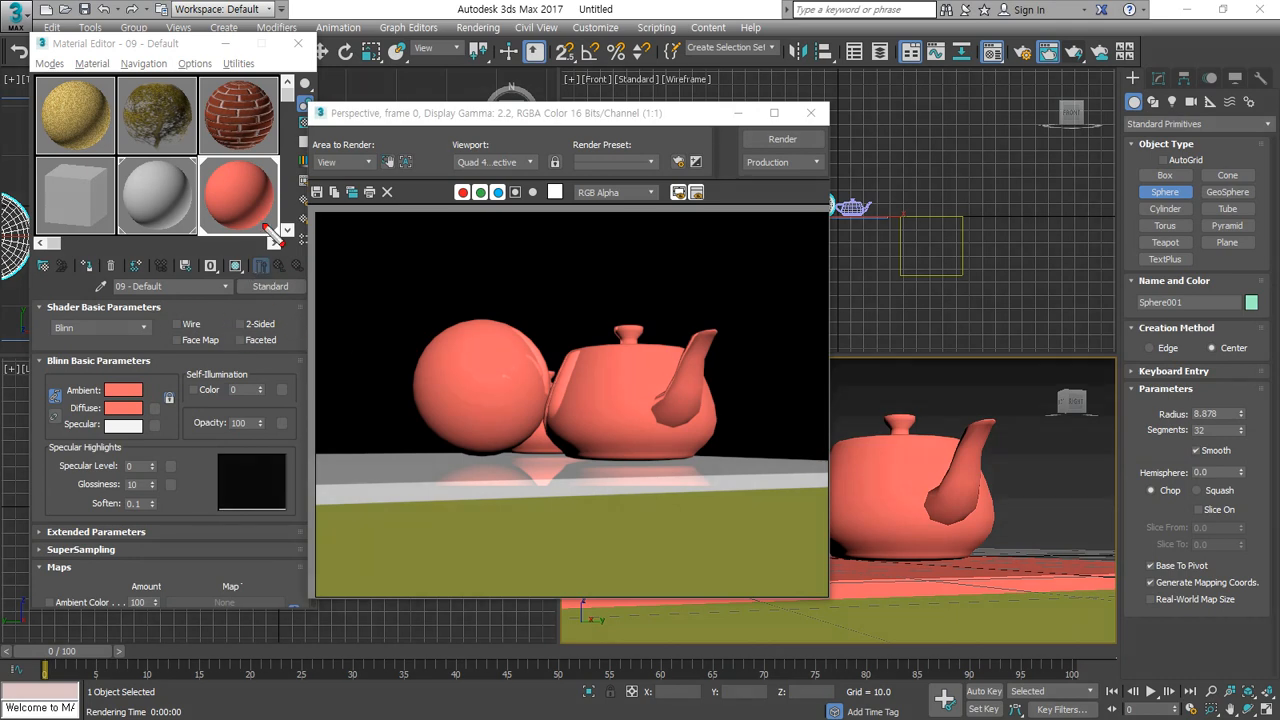
Step: Open the Reflect/Refract map in material 09 - Default's Reflection slot and examine its six directional file inputs
{"action": "mouse_move", "coordinate": [272, 240]}
{"action": "left_mouse_down"}
{"action": "mouse_move", "coordinate": [205, 215]}
{"action": "mouse_move", "coordinate": [300, 268]}
{"action": "left_mouse_up"}
{"action": "scroll", "coordinate": [262, 420], "scroll_direction": "down", "scroll_amount": 8}
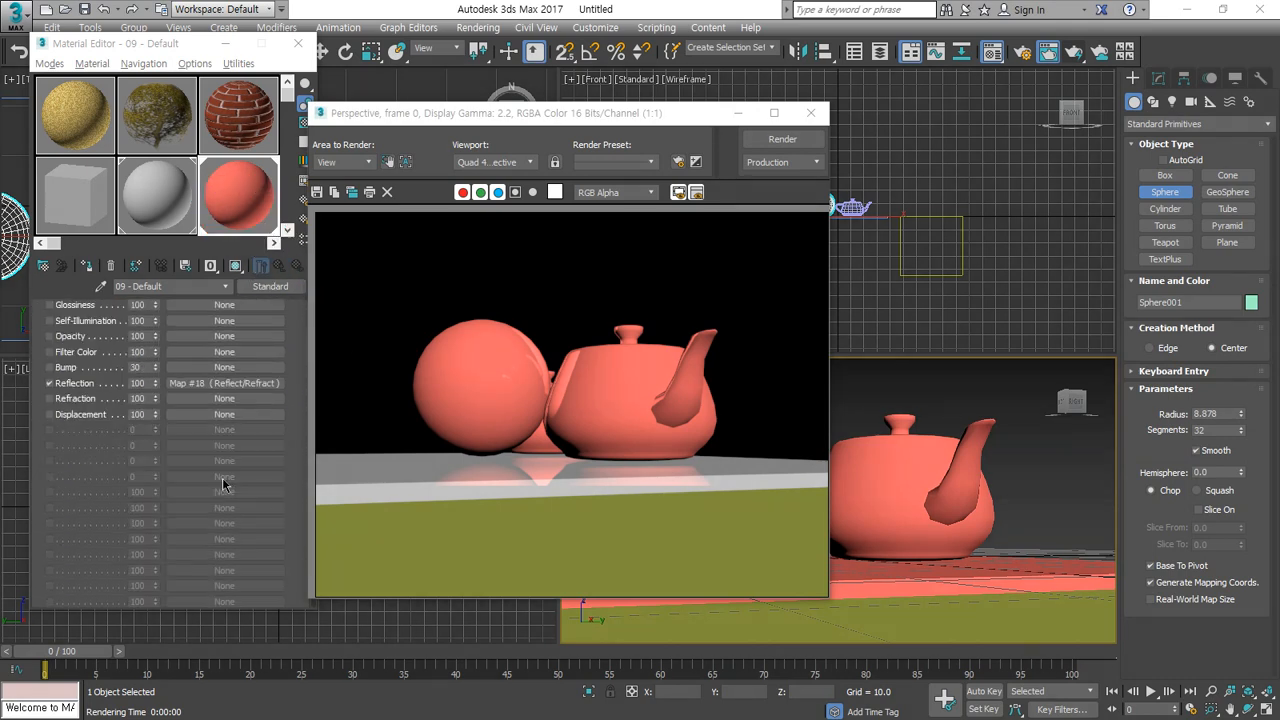
{"action": "left_click_drag", "start_coordinate": [297, 392], "coordinate": [293, 390]}
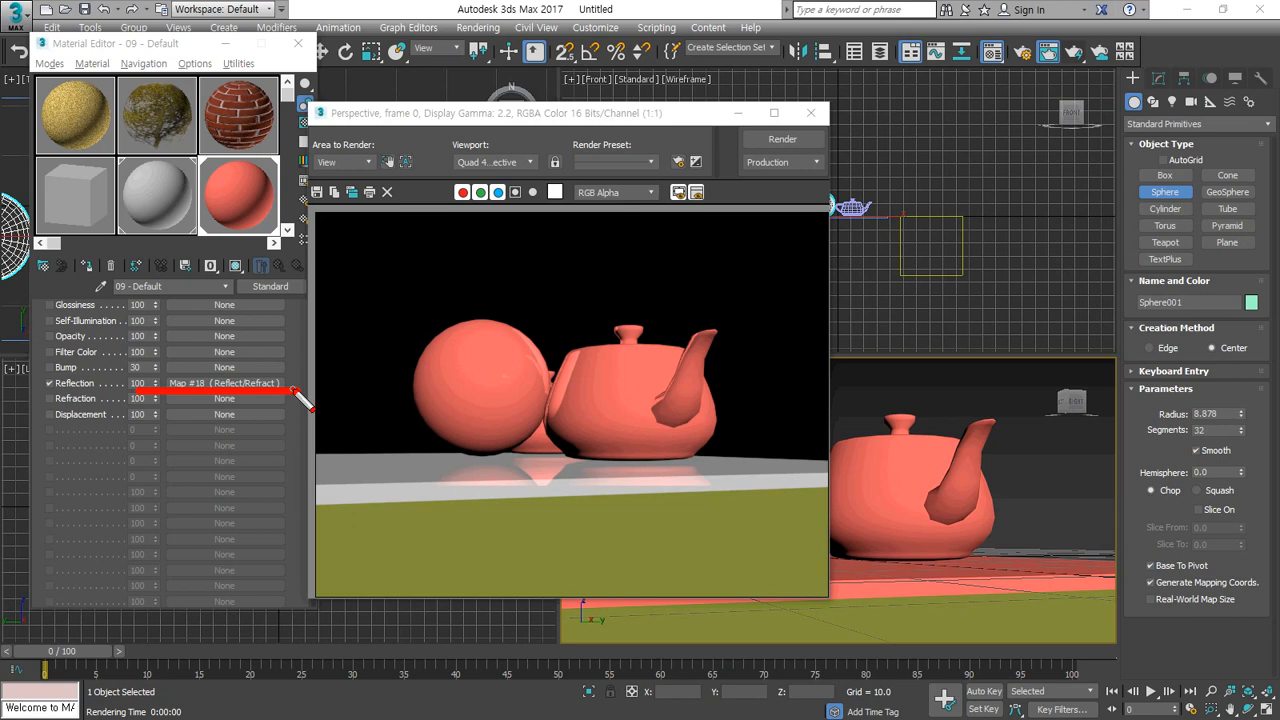
{"action": "left_click_drag", "start_coordinate": [296, 392], "coordinate": [294, 394]}
{"action": "left_click", "coordinate": [252, 383]}
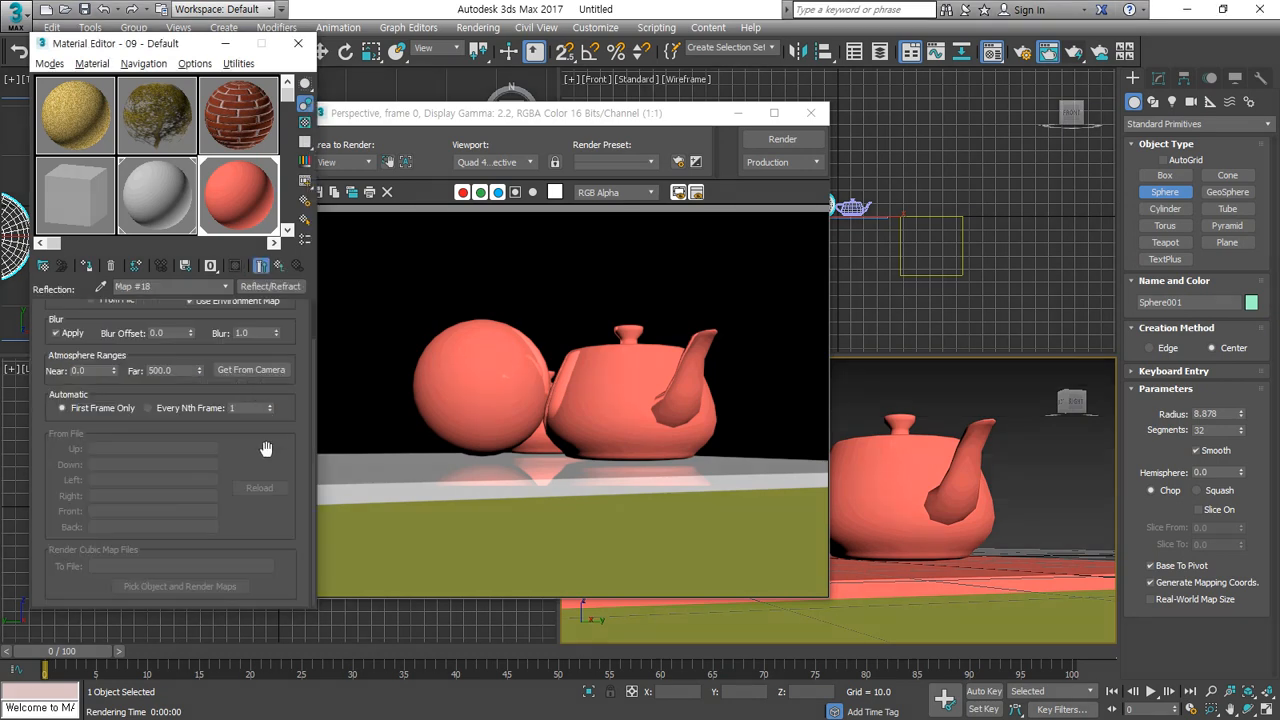
{"action": "mouse_move", "coordinate": [120, 550]}
{"action": "left_mouse_down"}
{"action": "mouse_move", "coordinate": [63, 552]}
{"action": "mouse_move", "coordinate": [84, 442]}
{"action": "mouse_move", "coordinate": [164, 508]}
{"action": "mouse_move", "coordinate": [109, 551]}
{"action": "left_mouse_up"}
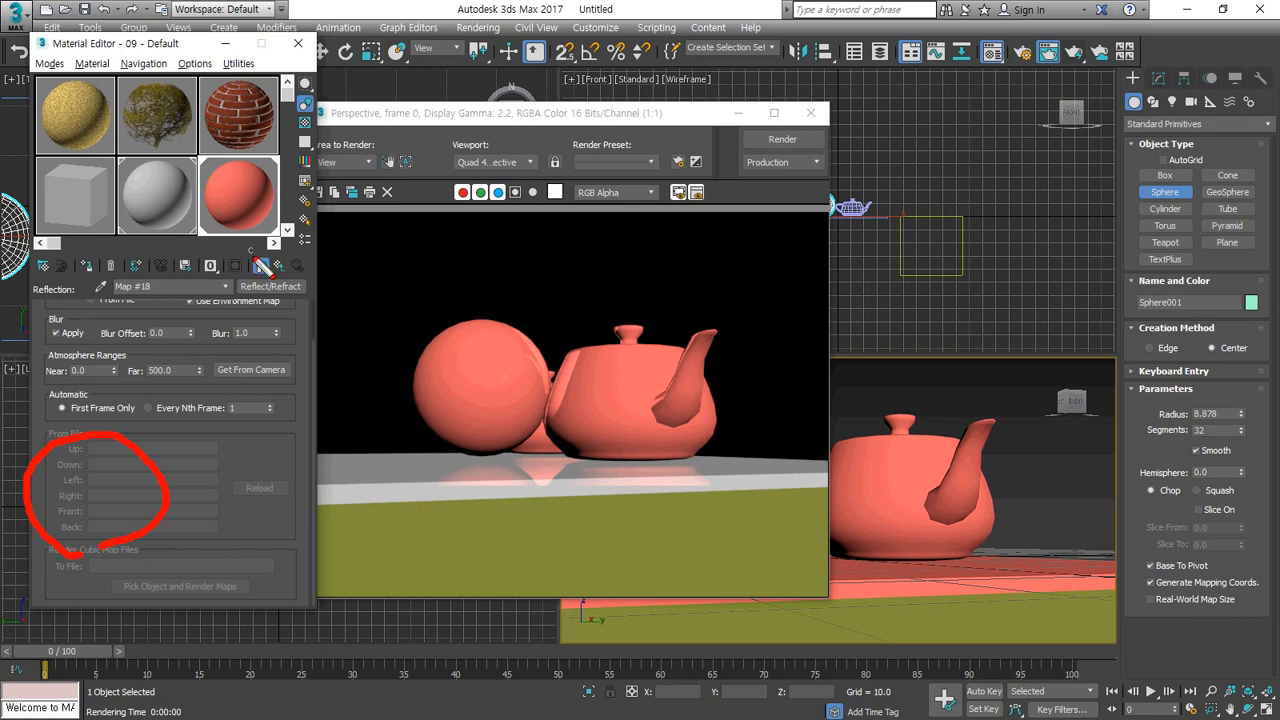
{"action": "mouse_move", "coordinate": [480, 464]}
{"action": "left_mouse_down"}
{"action": "mouse_move", "coordinate": [608, 434]}
{"action": "mouse_move", "coordinate": [488, 471]}
{"action": "left_mouse_up"}
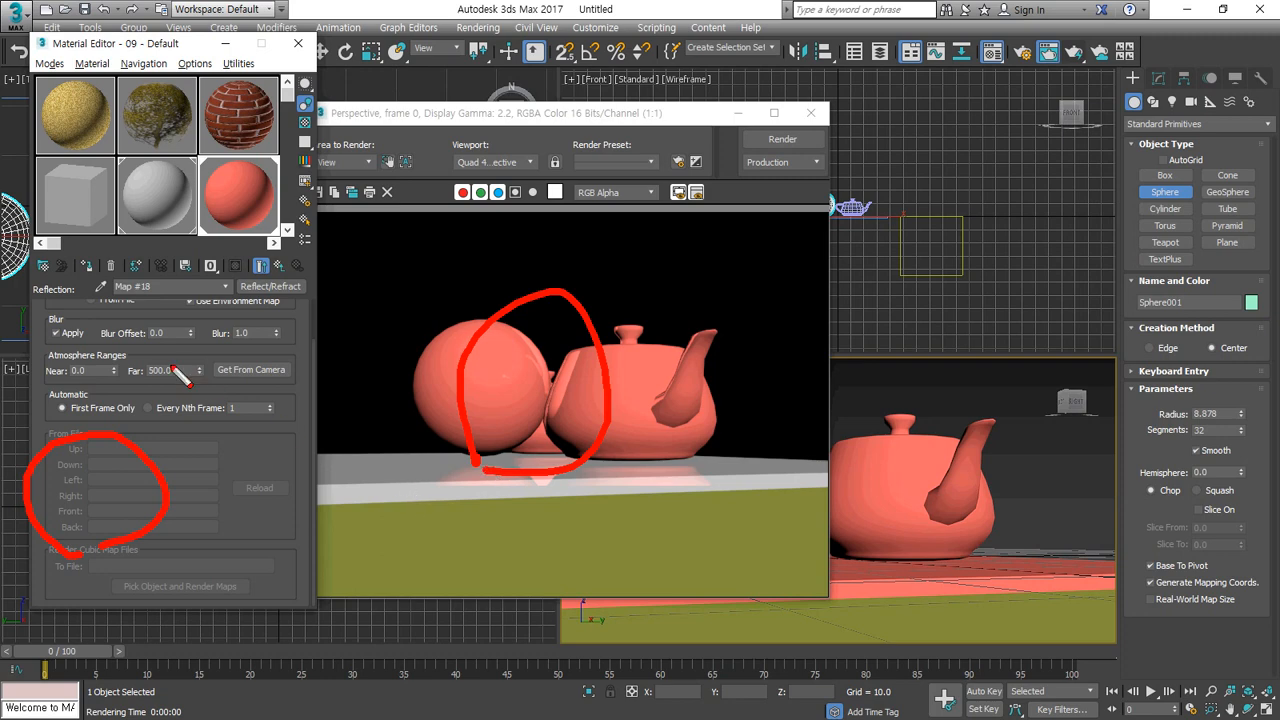
{"action": "mouse_move", "coordinate": [130, 556]}
{"action": "left_mouse_down"}
{"action": "mouse_move", "coordinate": [48, 445]}
{"action": "mouse_move", "coordinate": [185, 540]}
{"action": "mouse_move", "coordinate": [92, 466]}
{"action": "mouse_move", "coordinate": [165, 582]}
{"action": "left_mouse_up"}
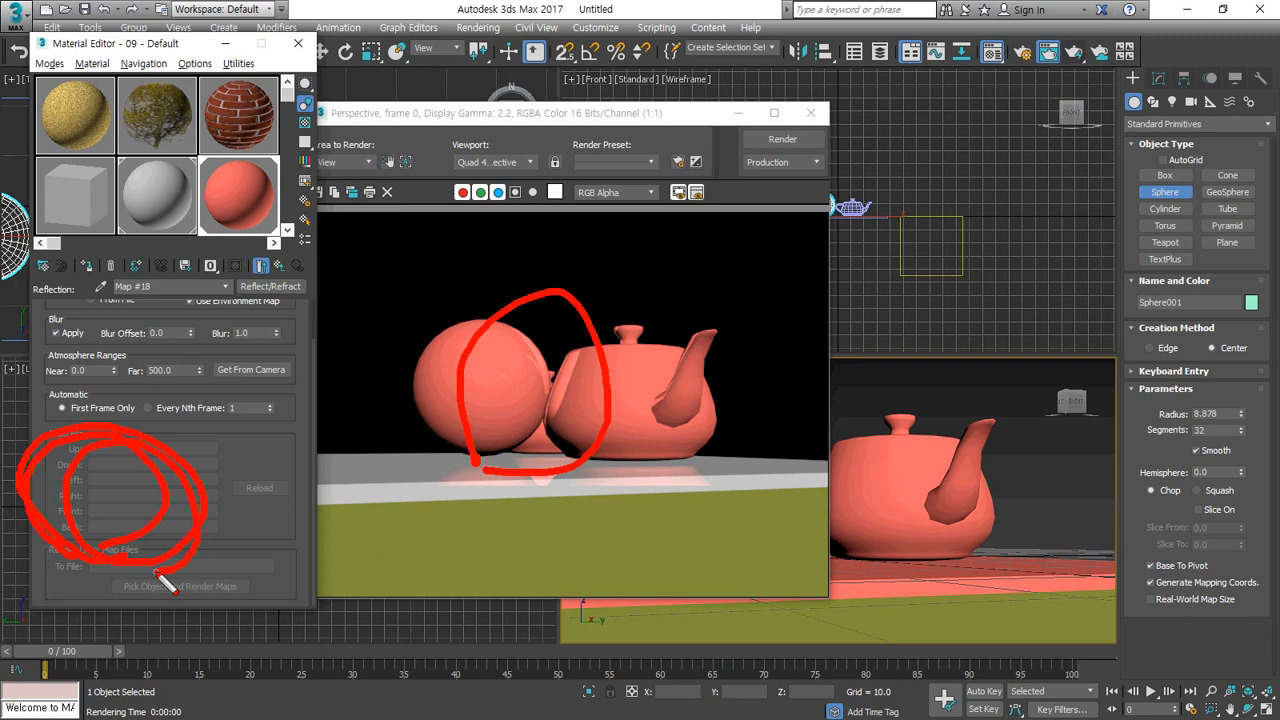
{"action": "key", "text": "Escape"}
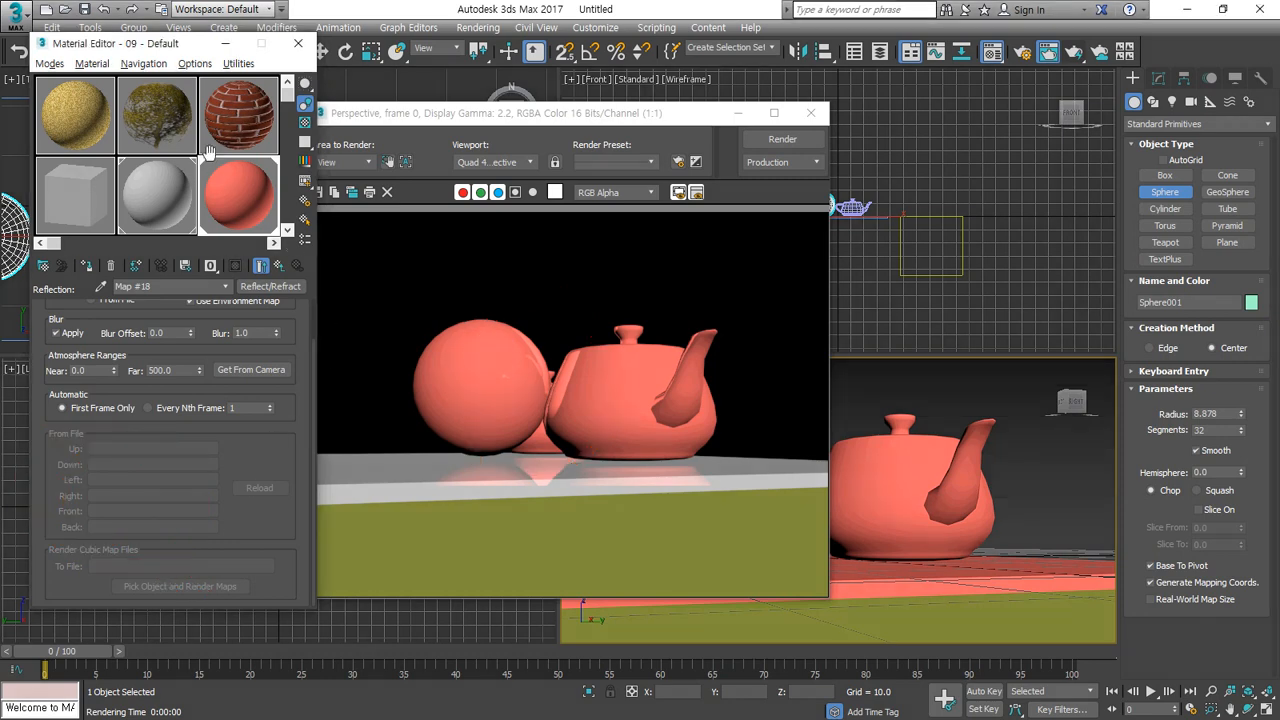
Step: Assign a Raytrace map to the Reflection slot of the unused material 13 - Default
{"action": "scroll", "coordinate": [208, 152], "scroll_direction": "down", "scroll_amount": 1}
{"action": "scroll", "coordinate": [100, 186], "scroll_direction": "down", "scroll_amount": 1}
{"action": "left_click", "coordinate": [65, 190]}
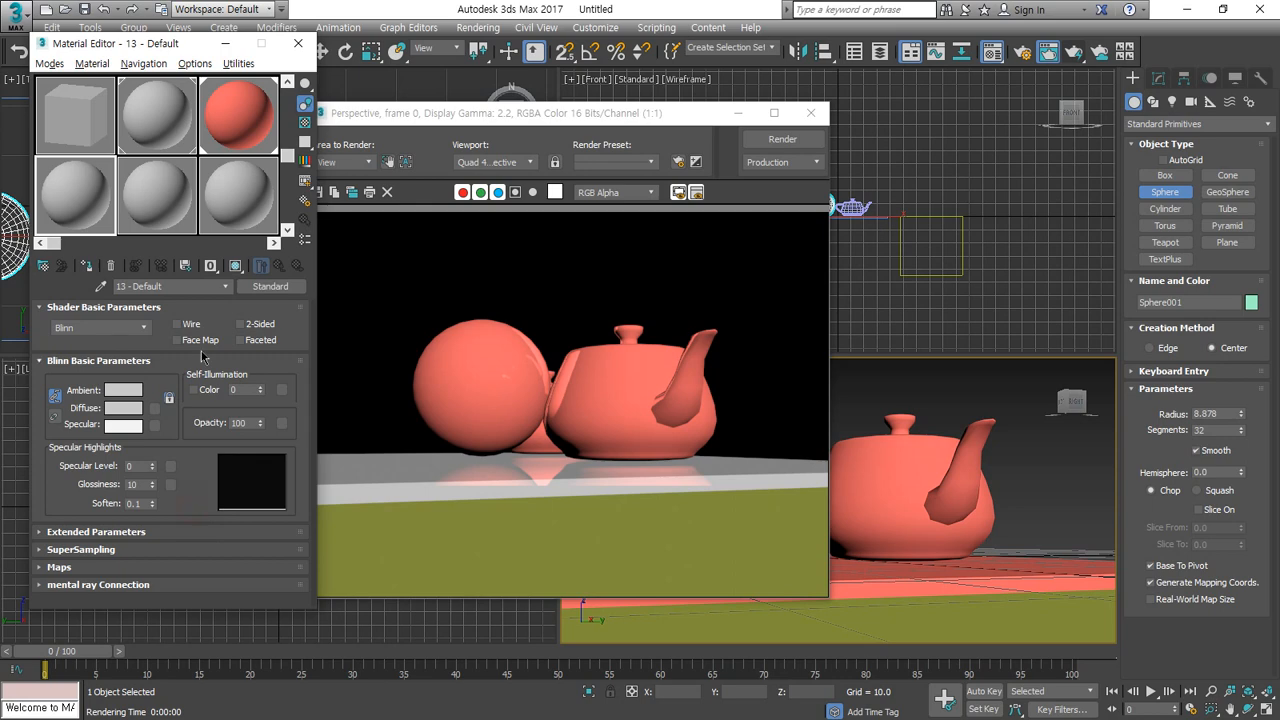
{"action": "left_click", "coordinate": [80, 566]}
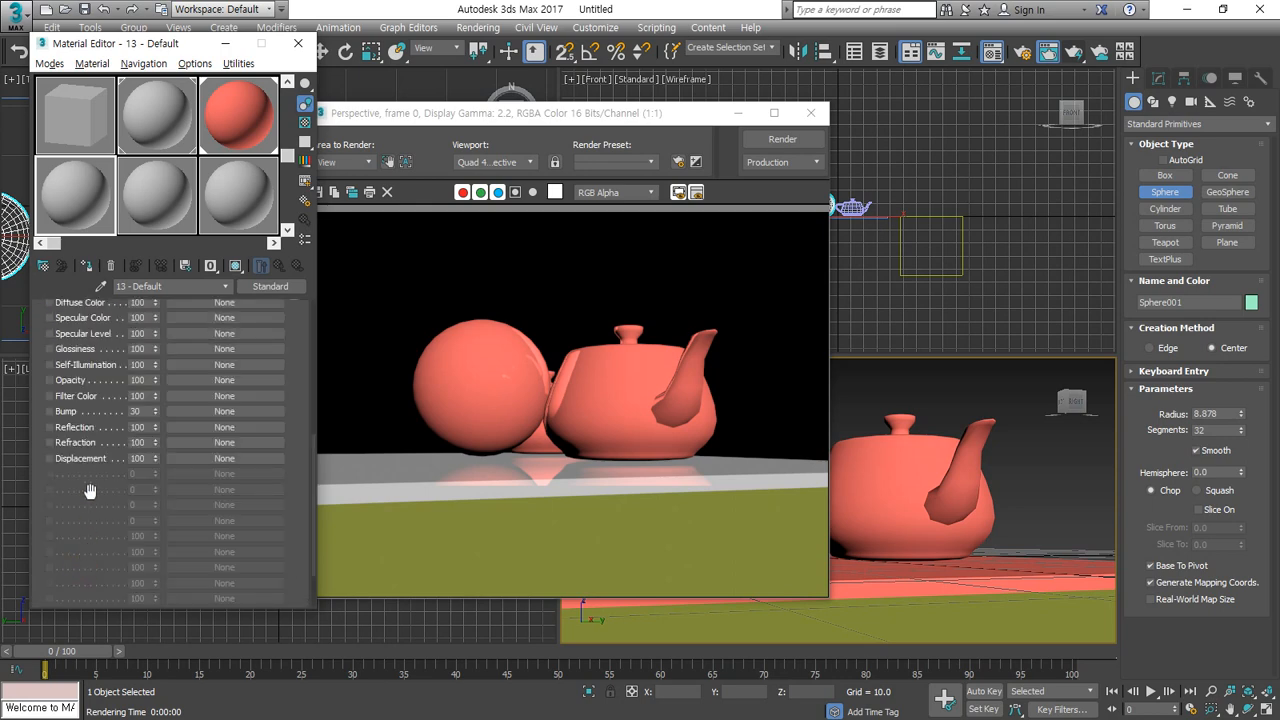
{"action": "left_click", "coordinate": [207, 432]}
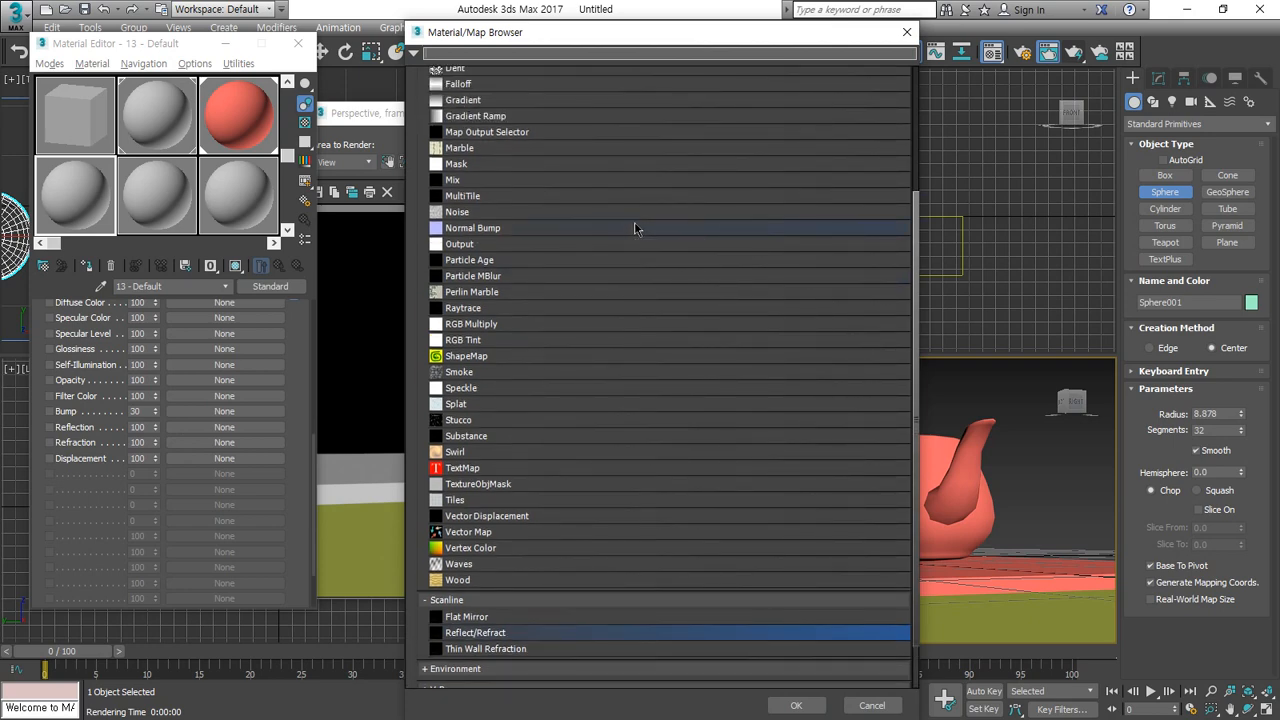
{"action": "scroll", "coordinate": [634, 225], "scroll_direction": "up", "scroll_amount": 1}
{"action": "scroll", "coordinate": [600, 155], "scroll_direction": "down", "scroll_amount": 2}
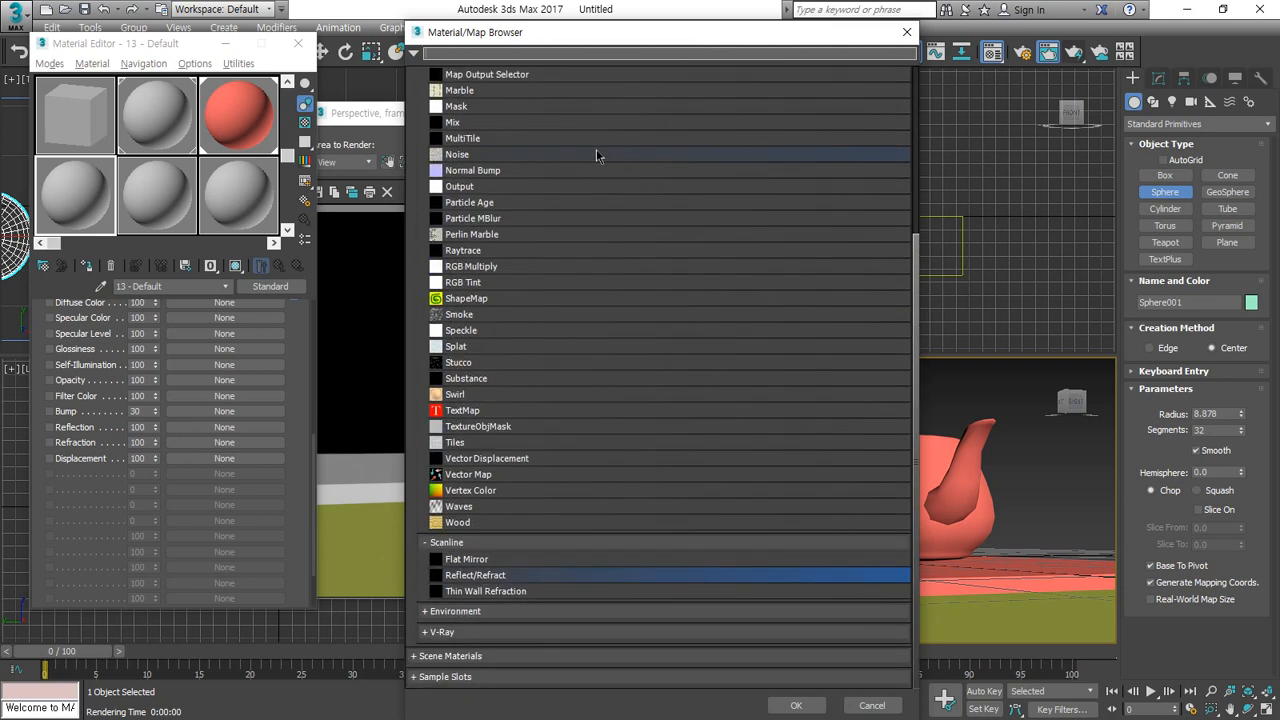
{"action": "left_click", "coordinate": [462, 250]}
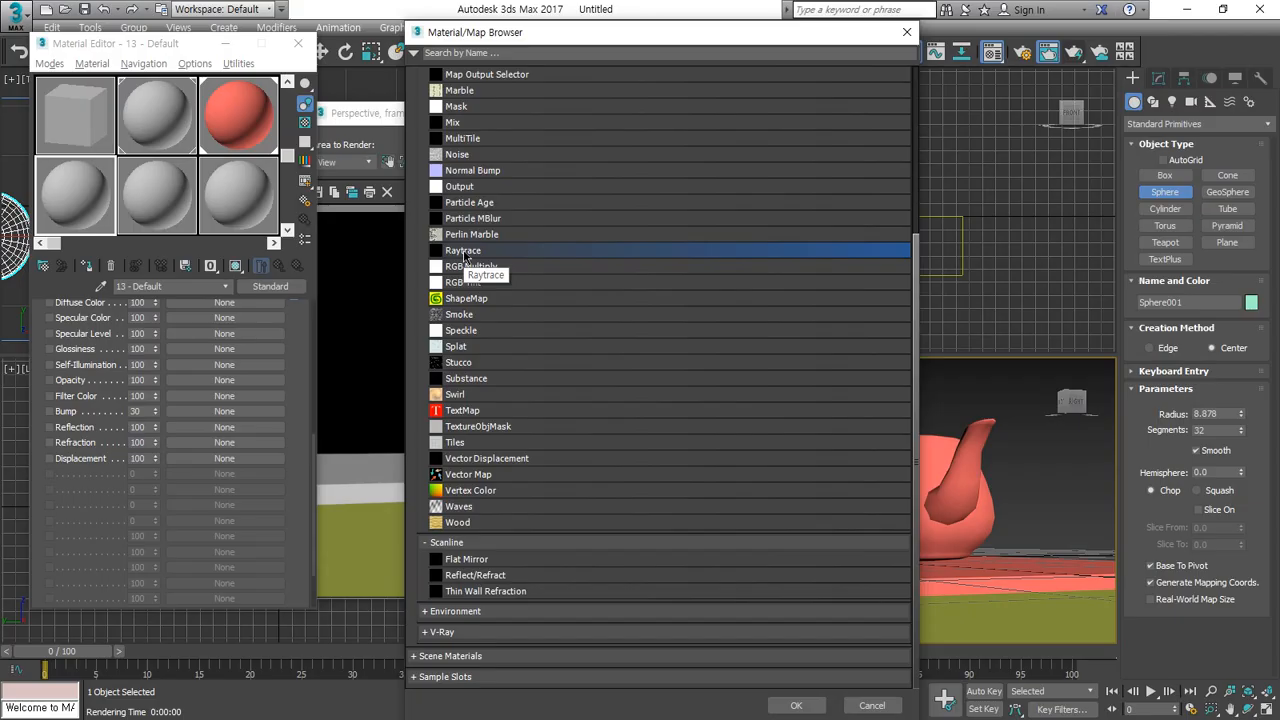
{"action": "double_click", "coordinate": [475, 256]}
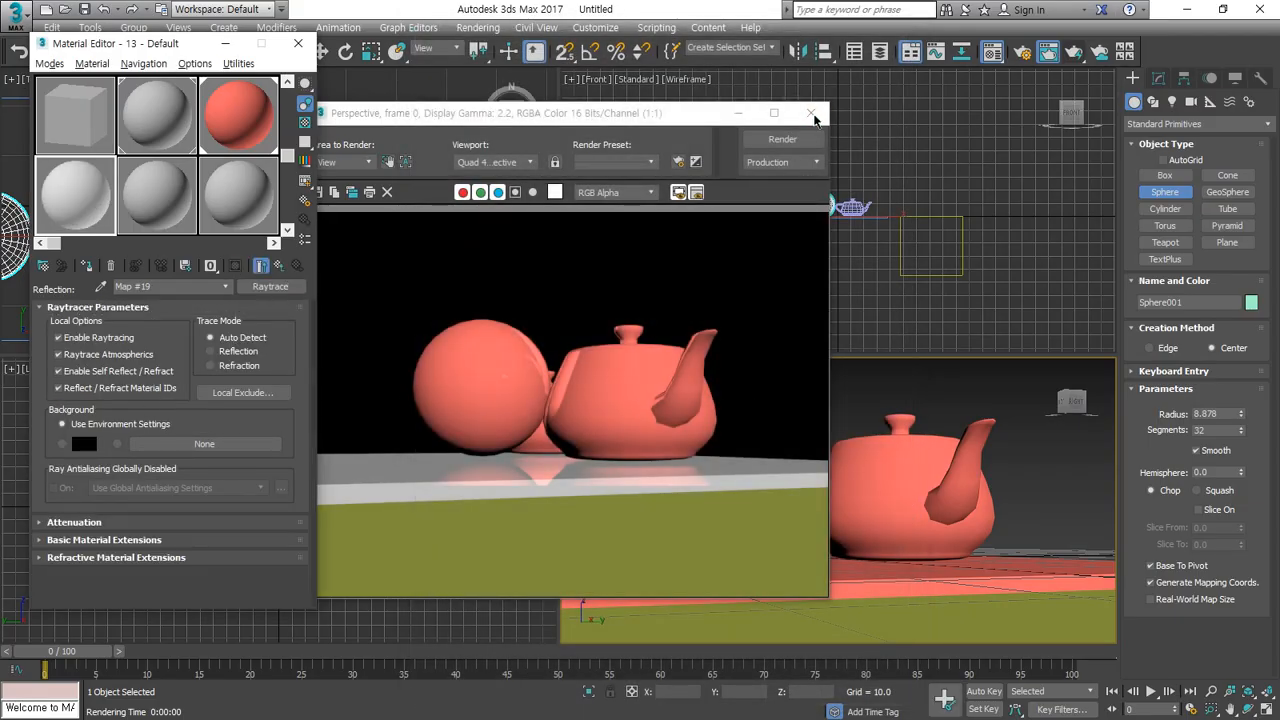
Step: Close the render window, apply material 13 - Default to the sphere and both teapots, and render the perspective view
{"action": "left_click", "coordinate": [810, 112]}
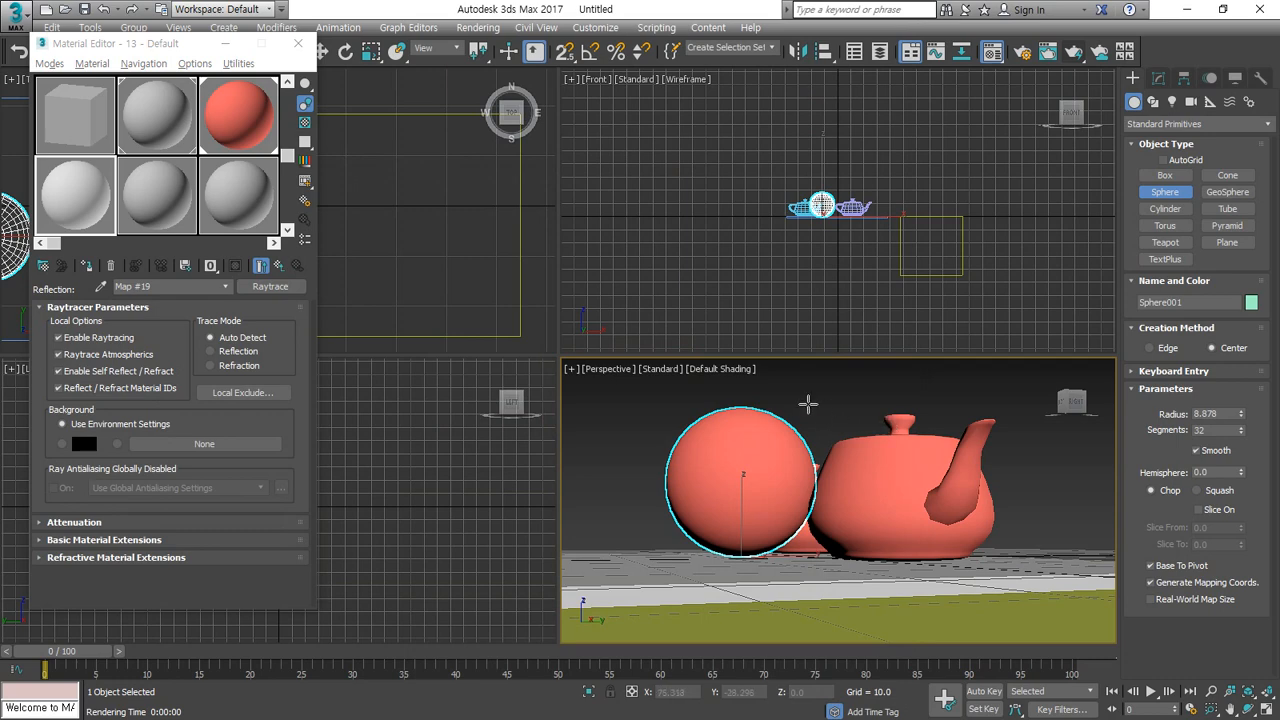
{"action": "right_click", "coordinate": [812, 405]}
{"action": "left_click_drag", "start_coordinate": [837, 405], "coordinate": [766, 494]}
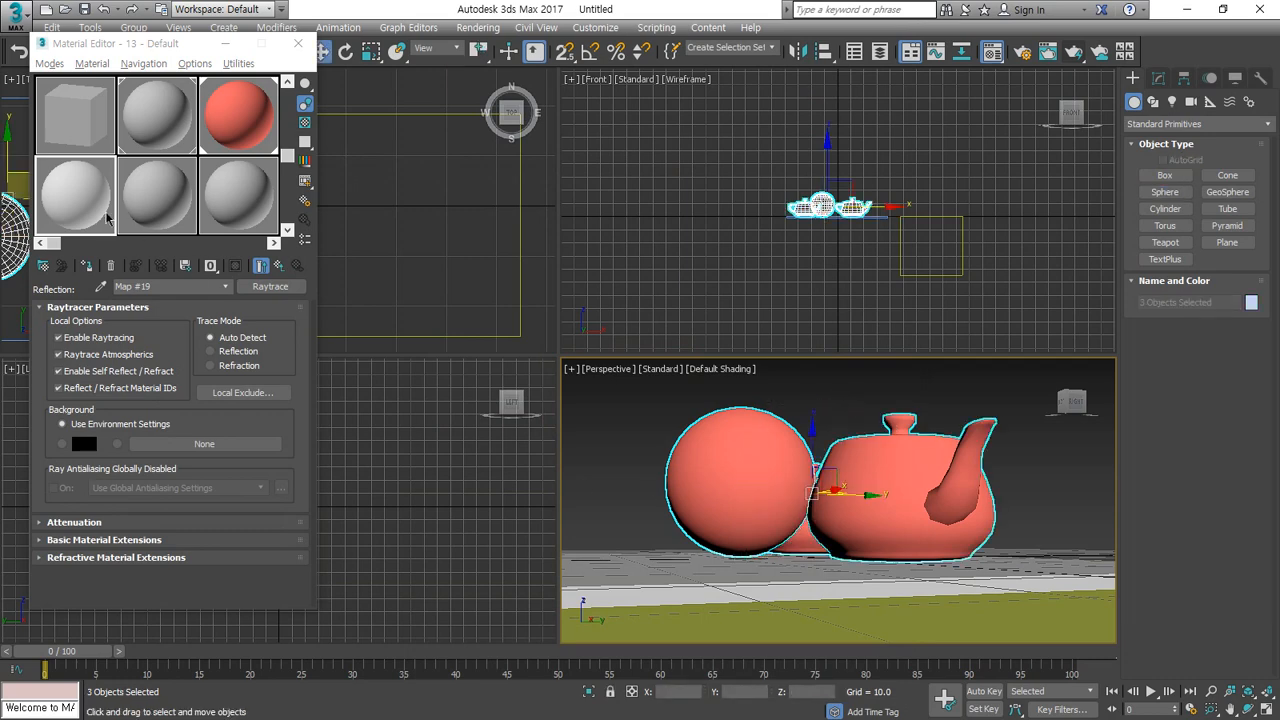
{"action": "left_click", "coordinate": [86, 266]}
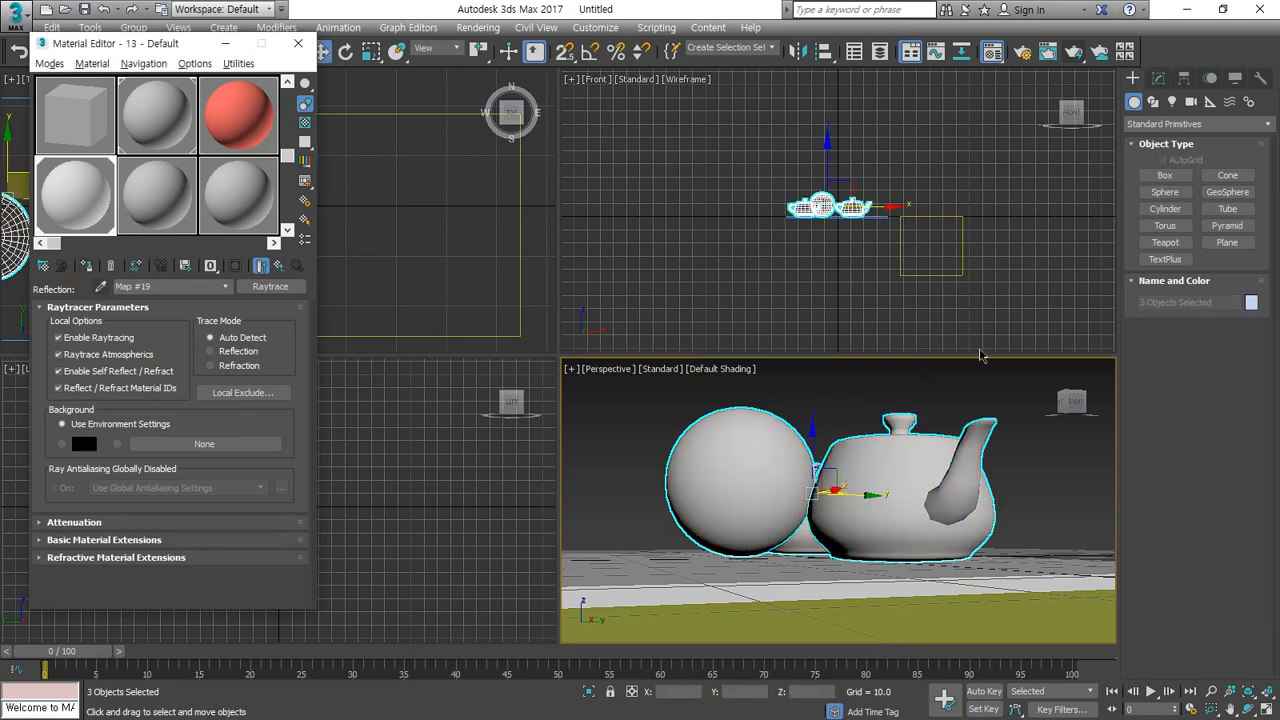
{"action": "left_click", "coordinate": [1074, 53]}
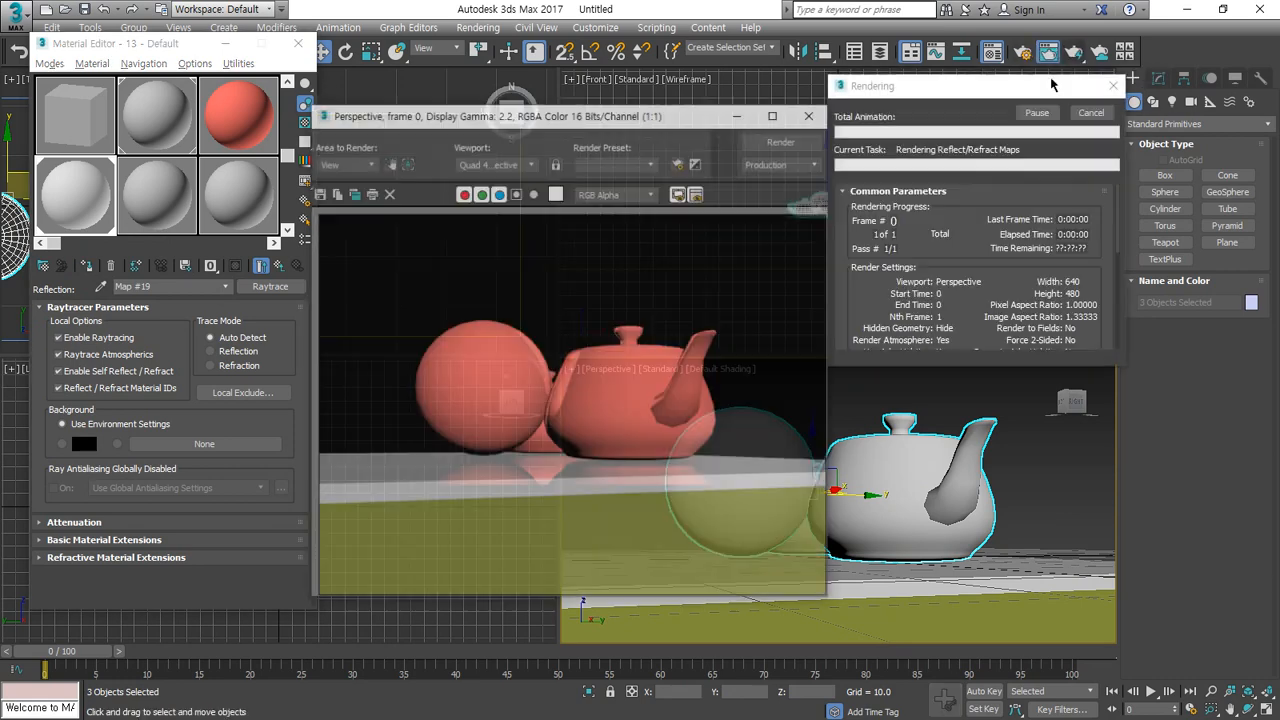
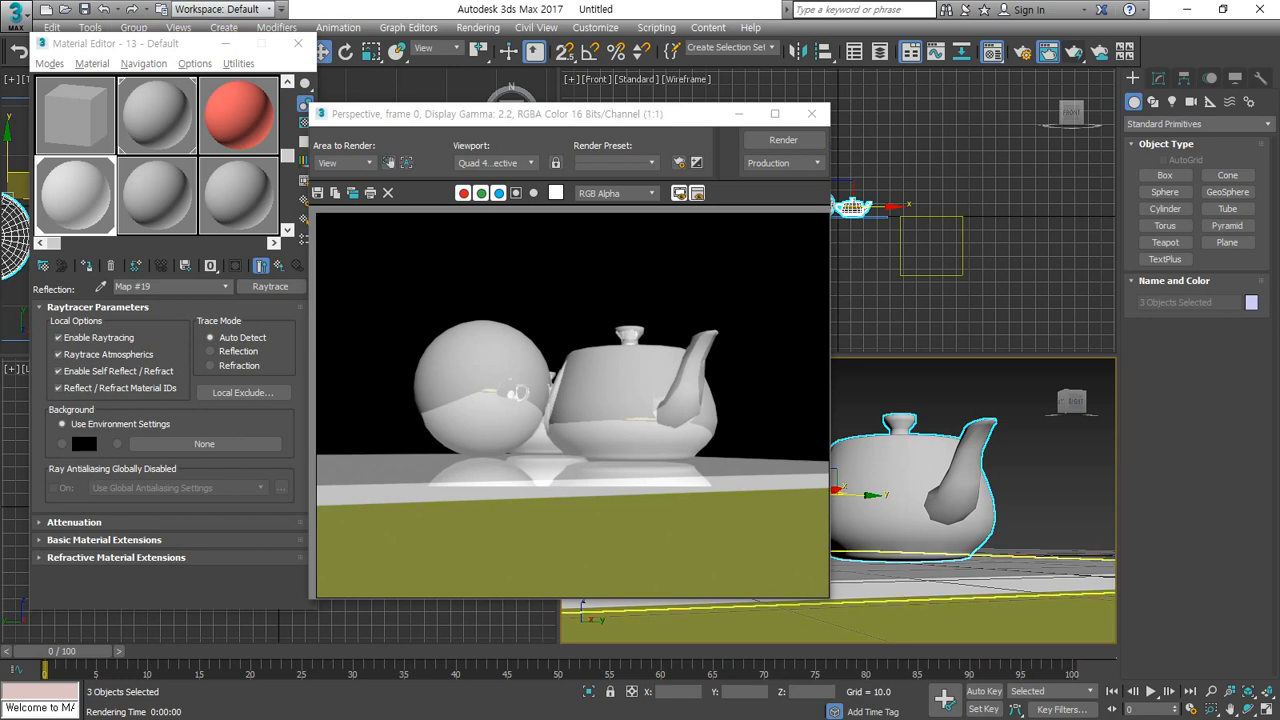
Step: Load the streaked marble image ending in 대리석재질20.jpg from the 대리석 folder as a Bitmap in material 13 - Default's Diffuse Color slot
{"action": "left_click", "coordinate": [195, 199]}
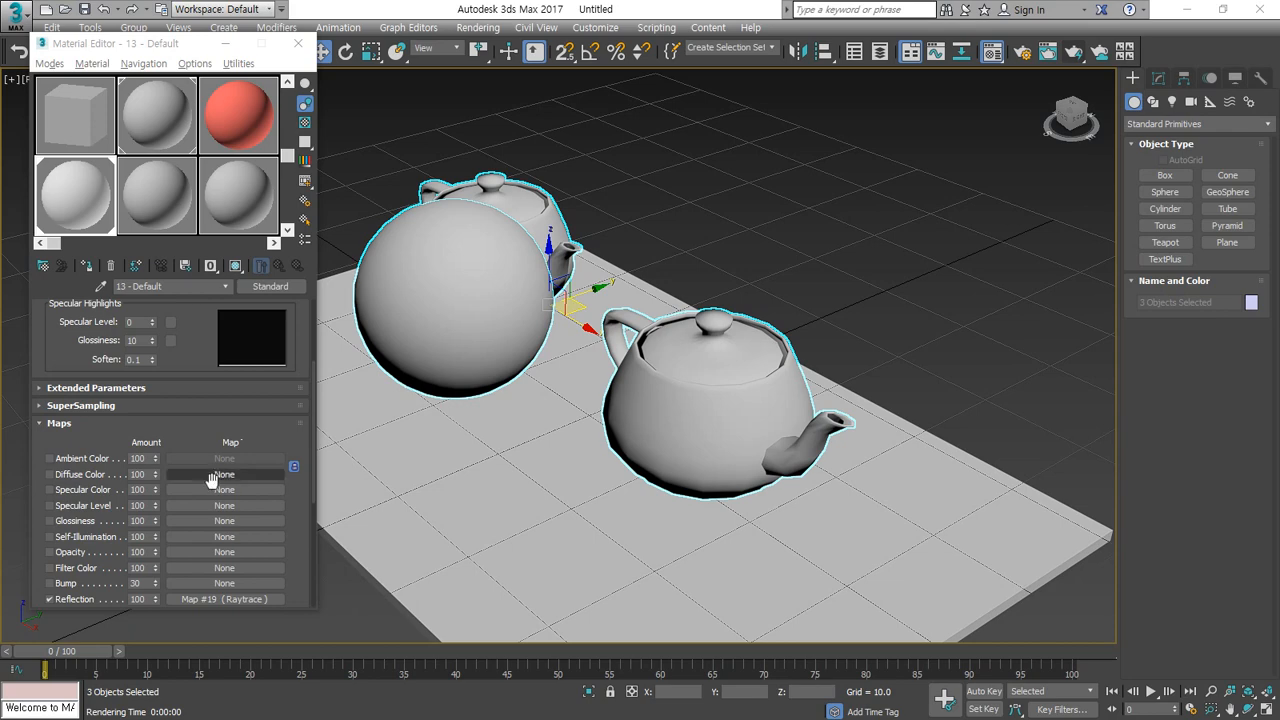
{"action": "left_click", "coordinate": [224, 474]}
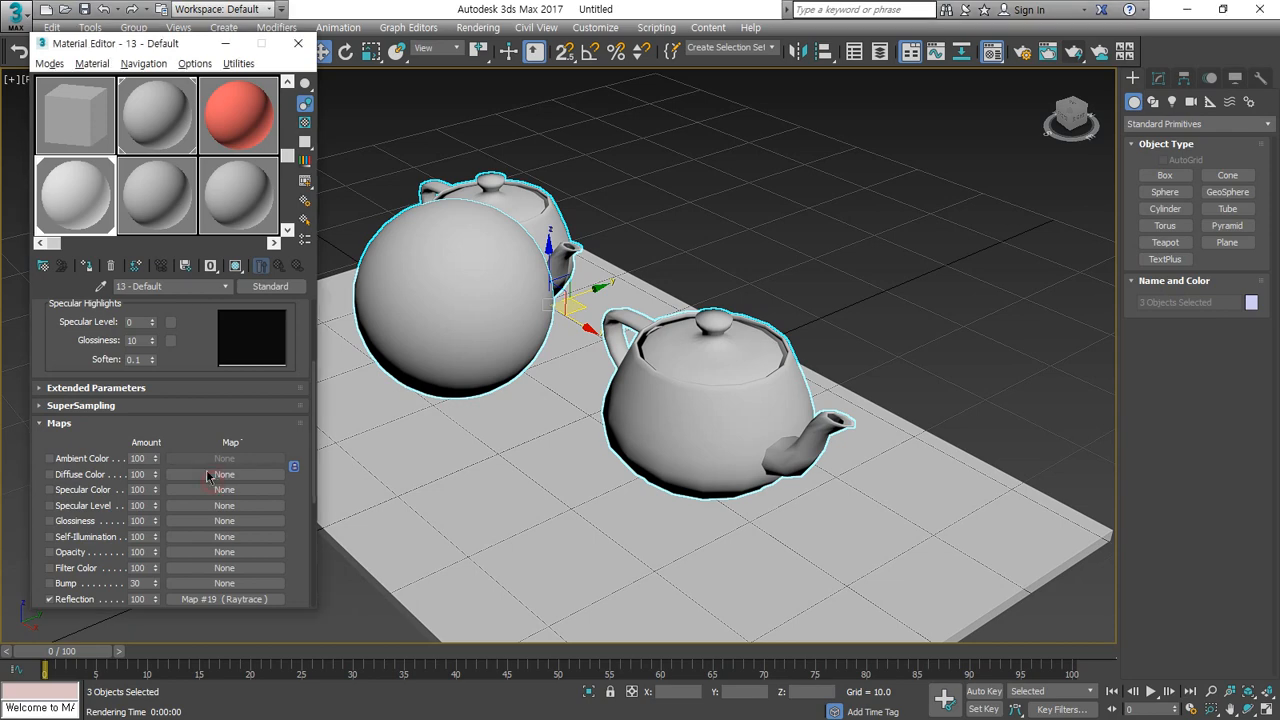
{"action": "scroll", "coordinate": [535, 156], "scroll_direction": "up", "scroll_amount": 5}
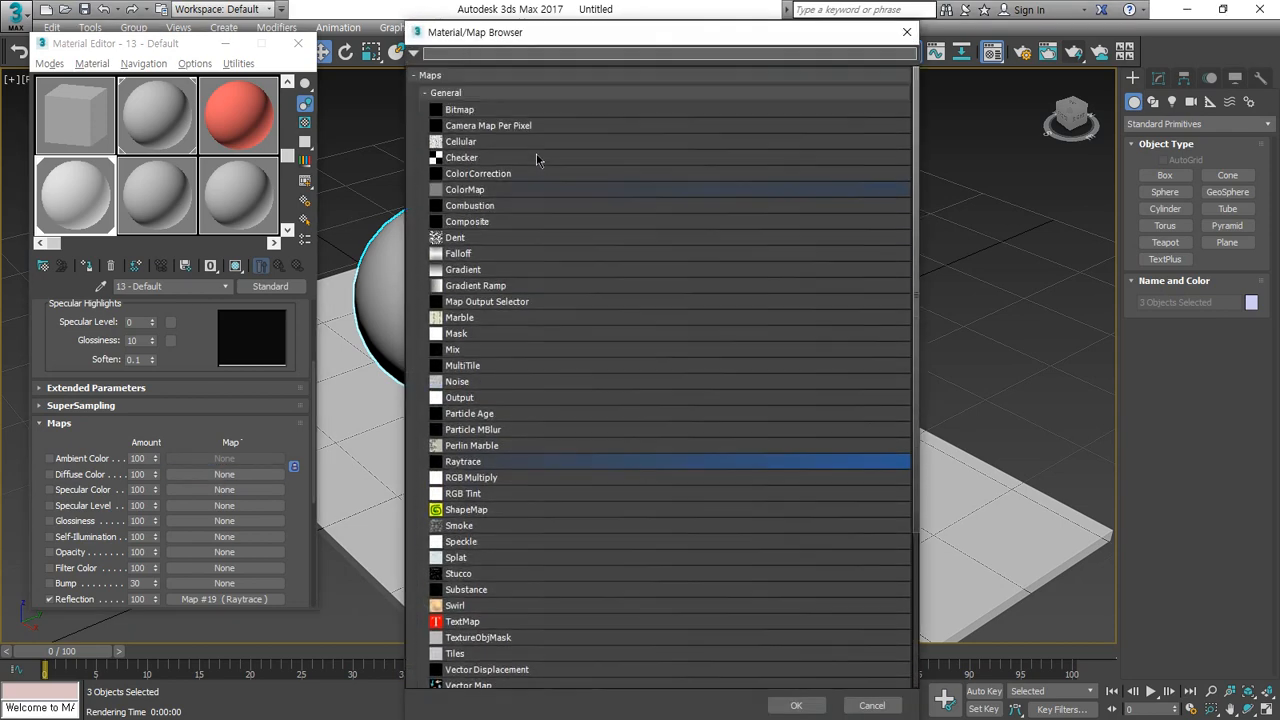
{"action": "double_click", "coordinate": [488, 110]}
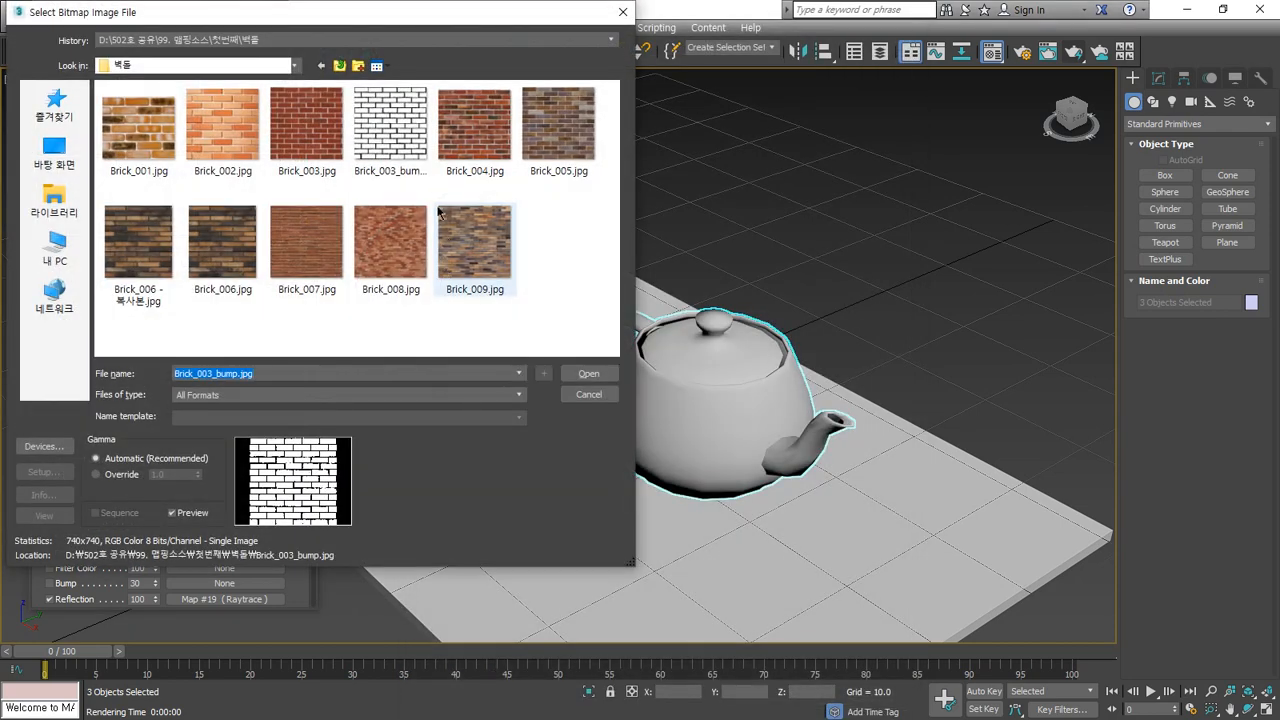
{"action": "left_click", "coordinate": [339, 65]}
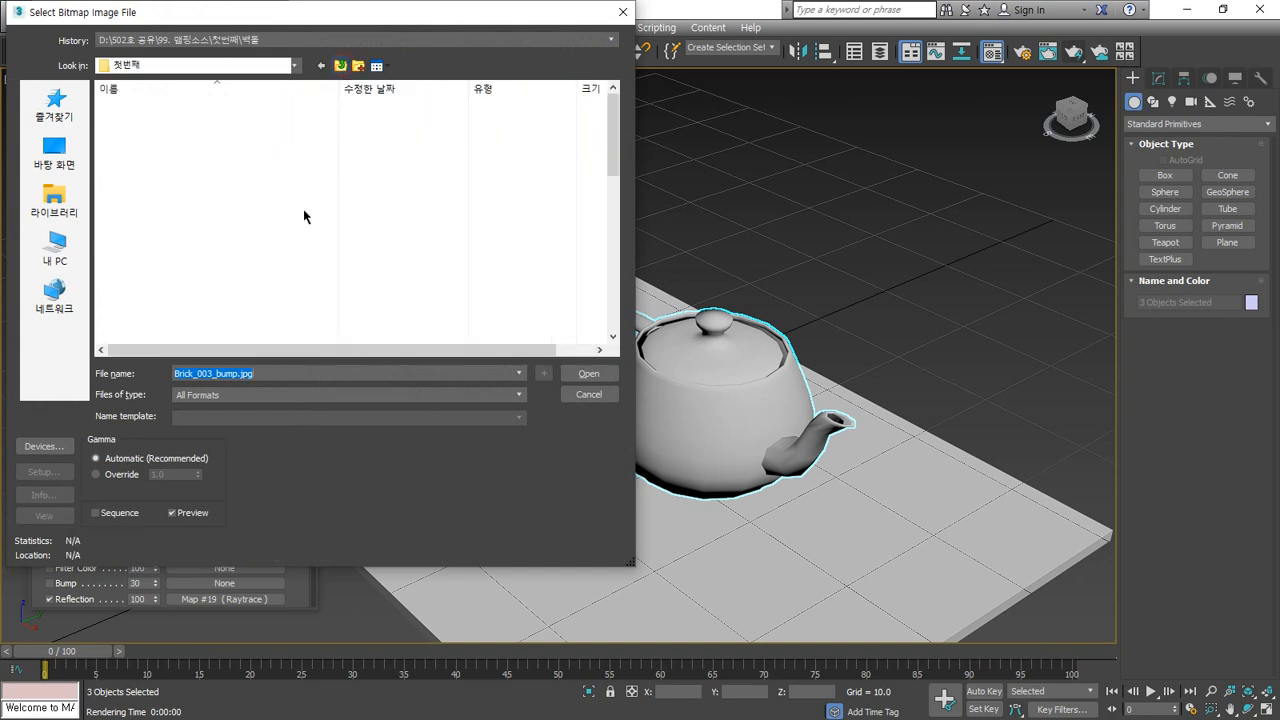
{"action": "double_click", "coordinate": [165, 152]}
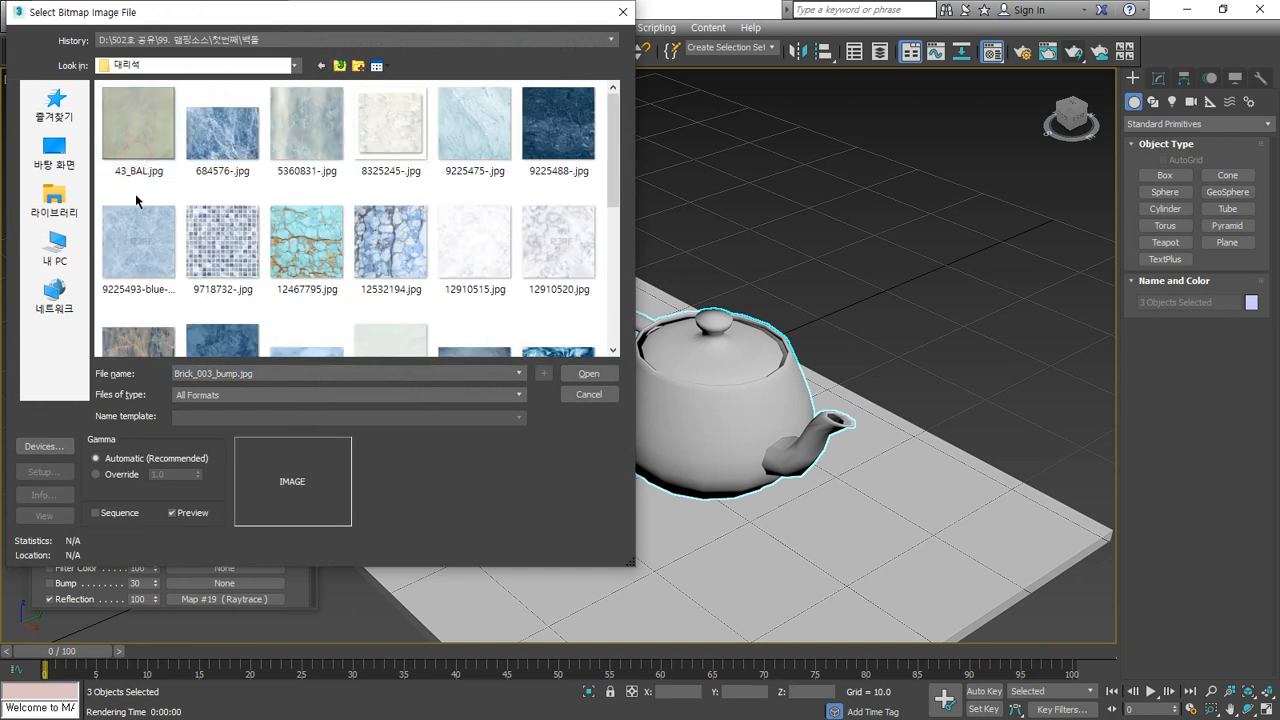
{"action": "scroll", "coordinate": [316, 288], "scroll_direction": "down", "scroll_amount": 5}
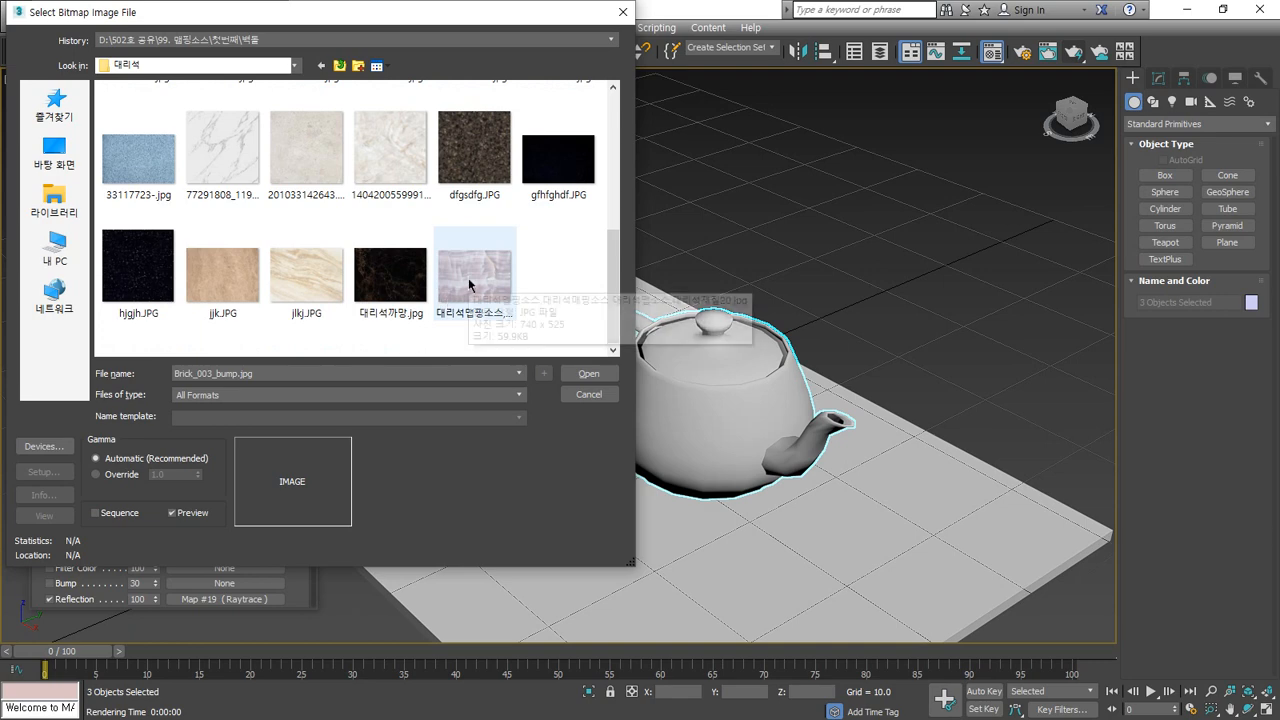
{"action": "left_click", "coordinate": [456, 281]}
{"action": "double_click", "coordinate": [452, 282]}
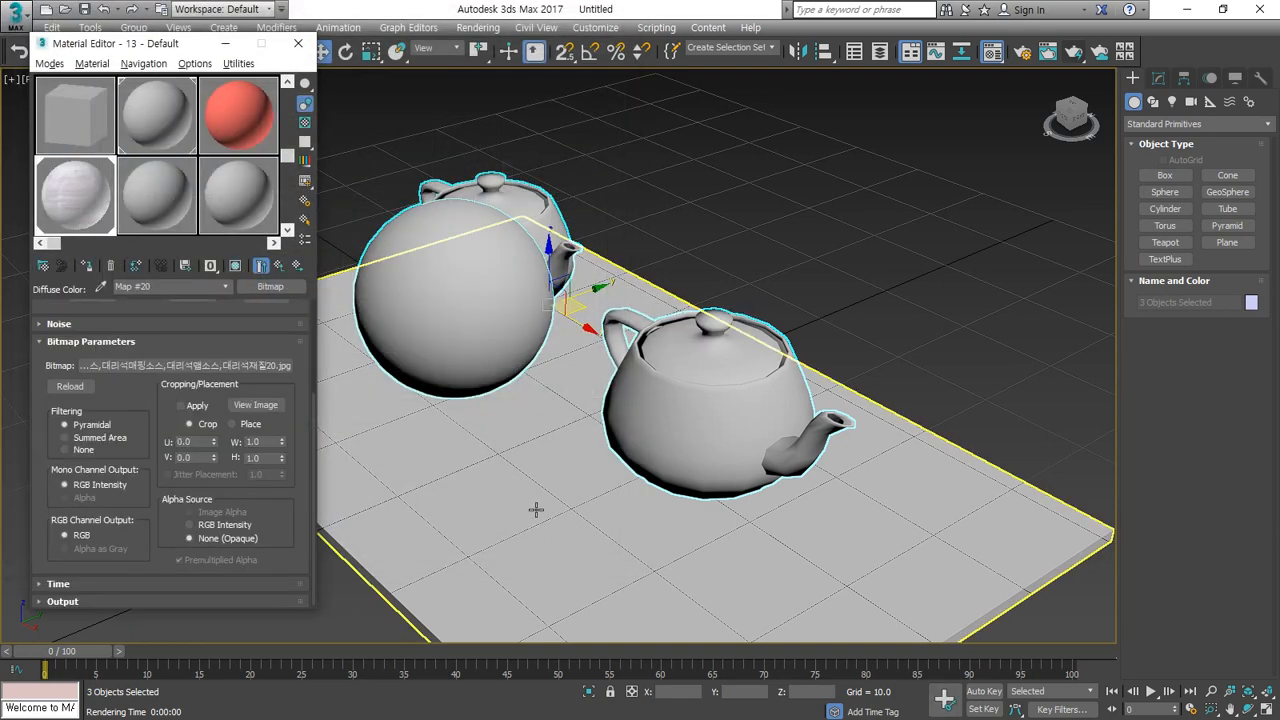
Step: Show the marble texture of material 13 - Default in the viewport and render the perspective view
{"action": "left_click", "coordinate": [280, 265]}
{"action": "left_click", "coordinate": [235, 265]}
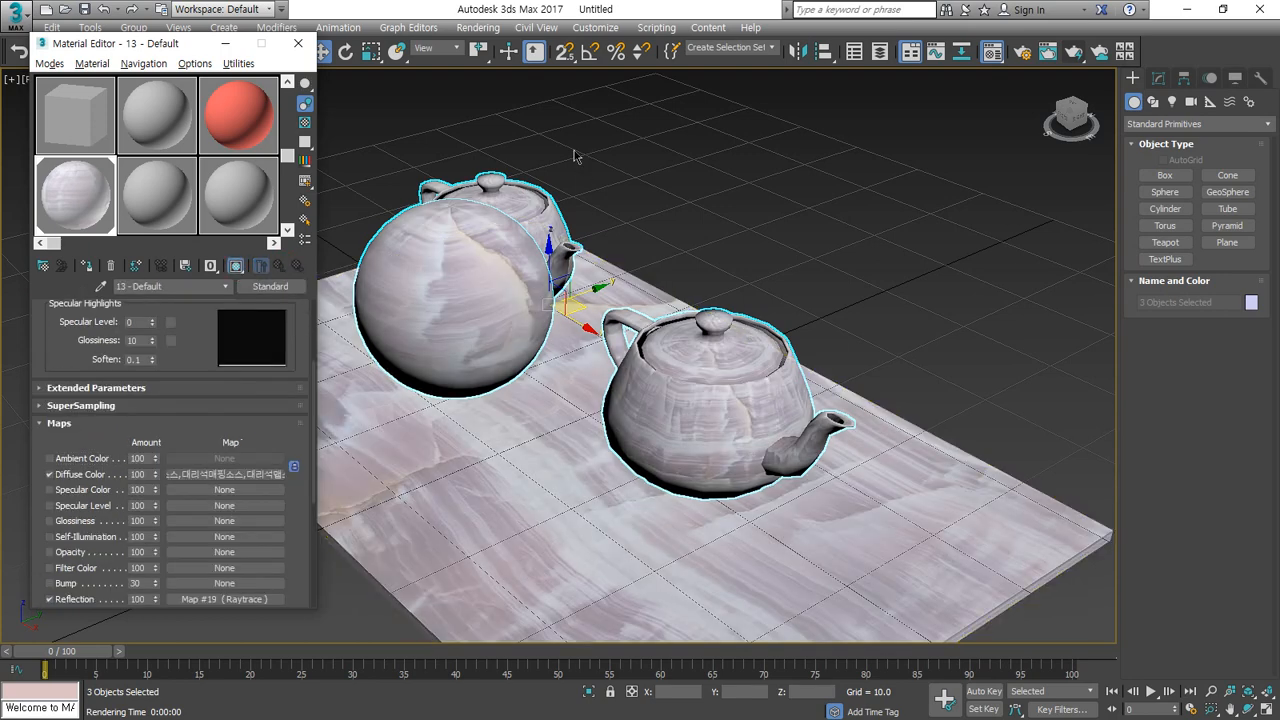
{"action": "left_click", "coordinate": [1080, 55]}
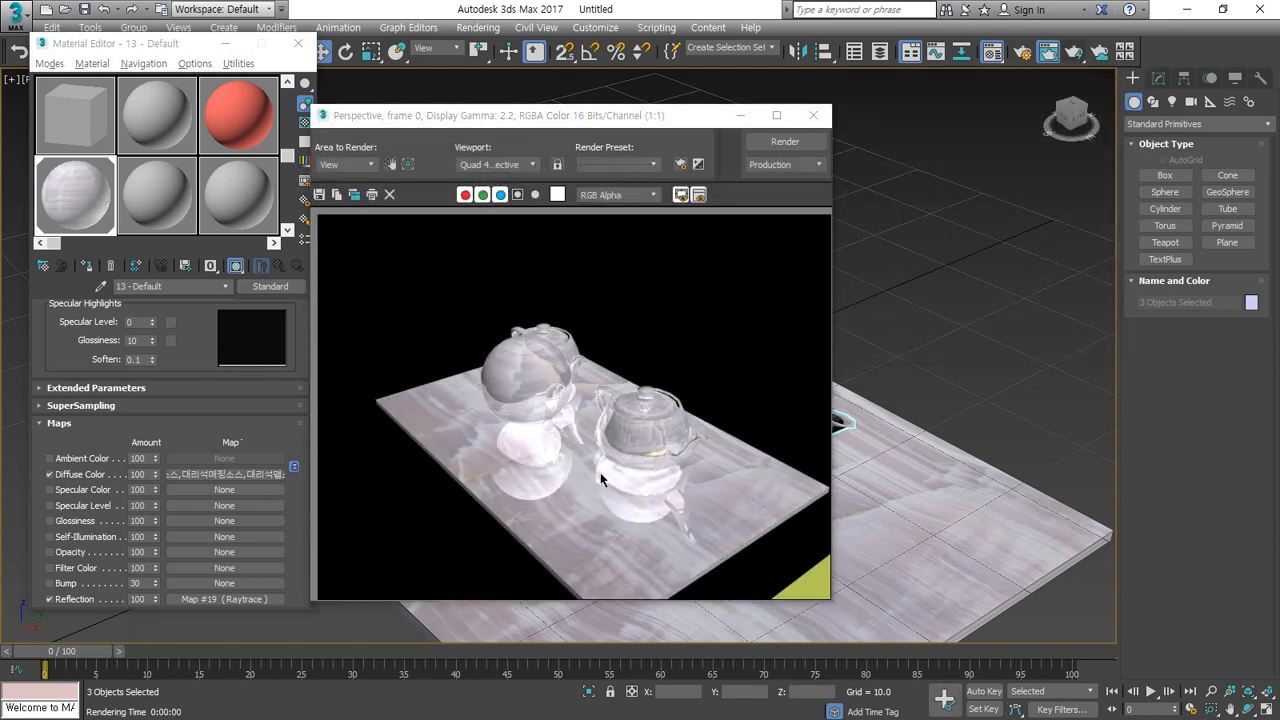
Step: Set the Reflection amount of material 13 - Default to 20 and render the perspective view
{"action": "scroll", "coordinate": [267, 442], "scroll_direction": "down", "scroll_amount": 5}
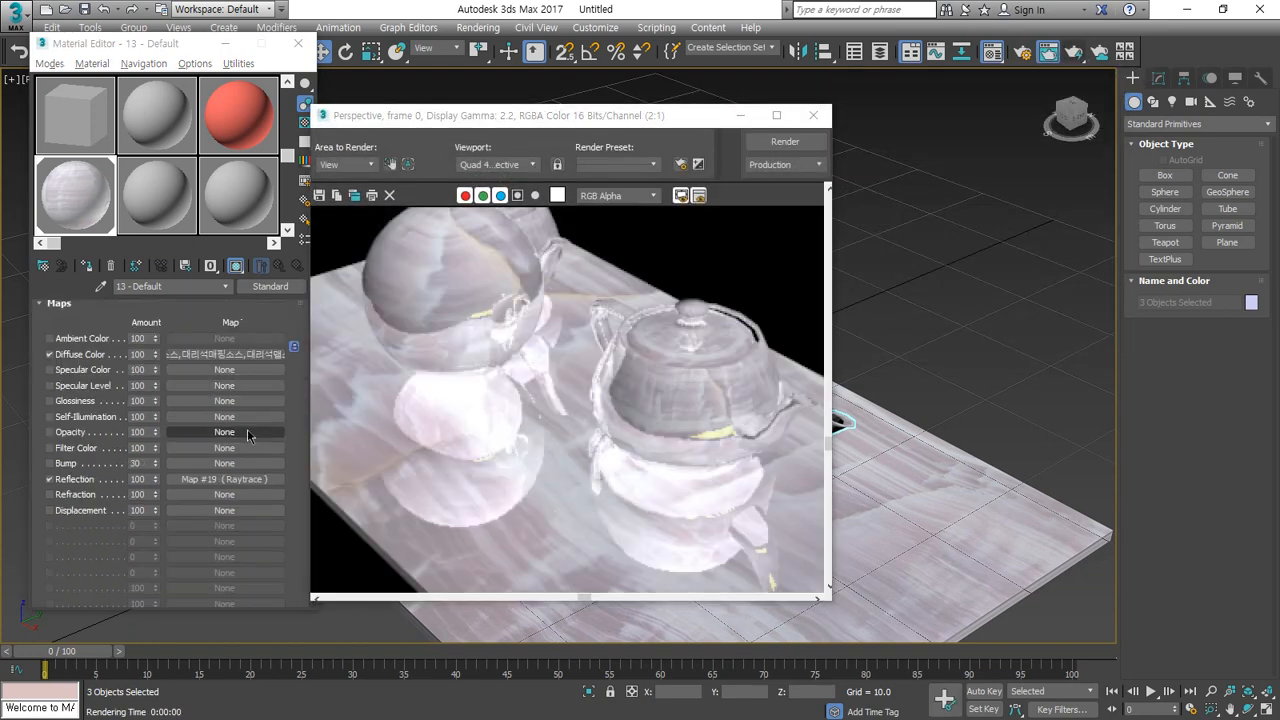
{"action": "double_click", "coordinate": [138, 455]}
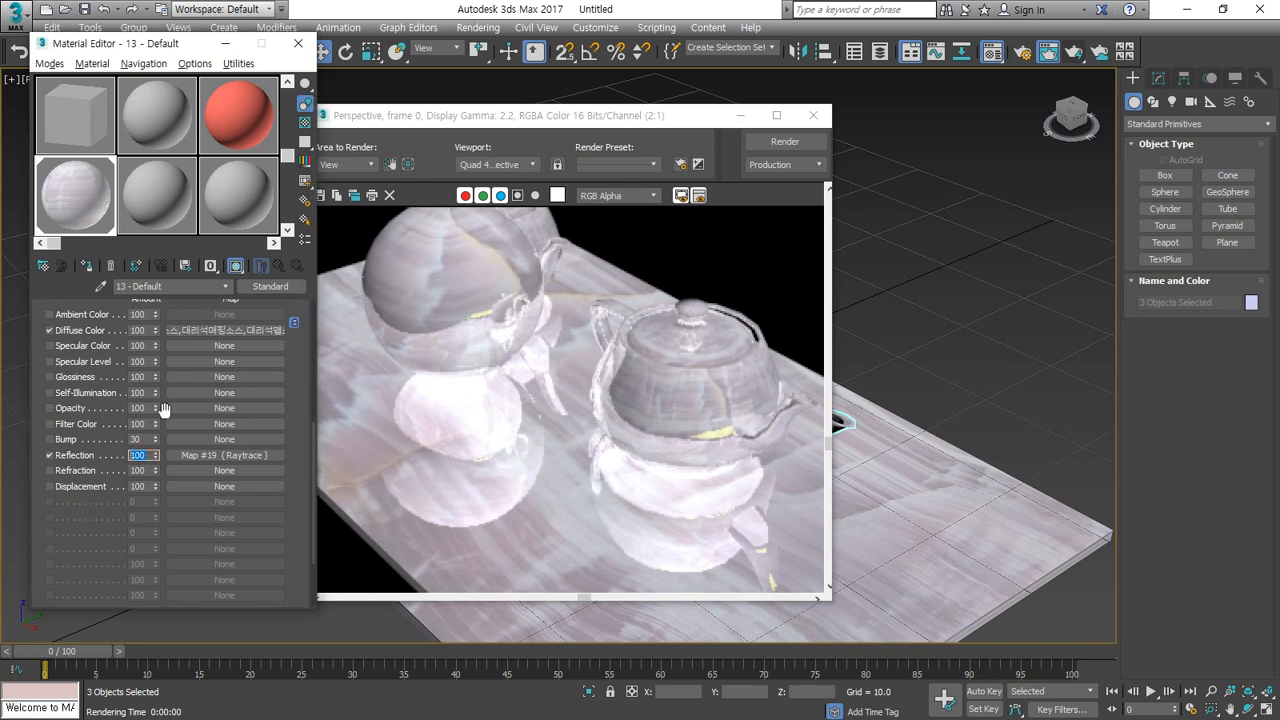
{"action": "type", "text": "20"}
{"action": "key", "text": "Return"}
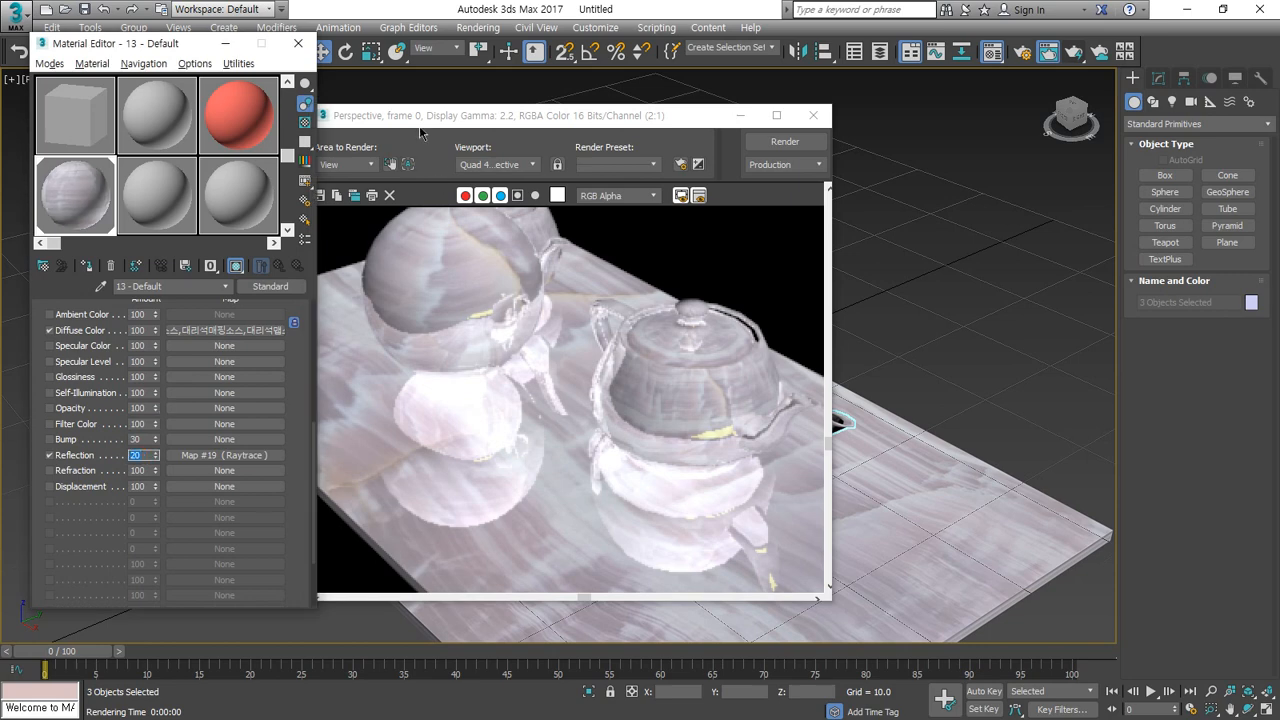
{"action": "left_click", "coordinate": [770, 142]}
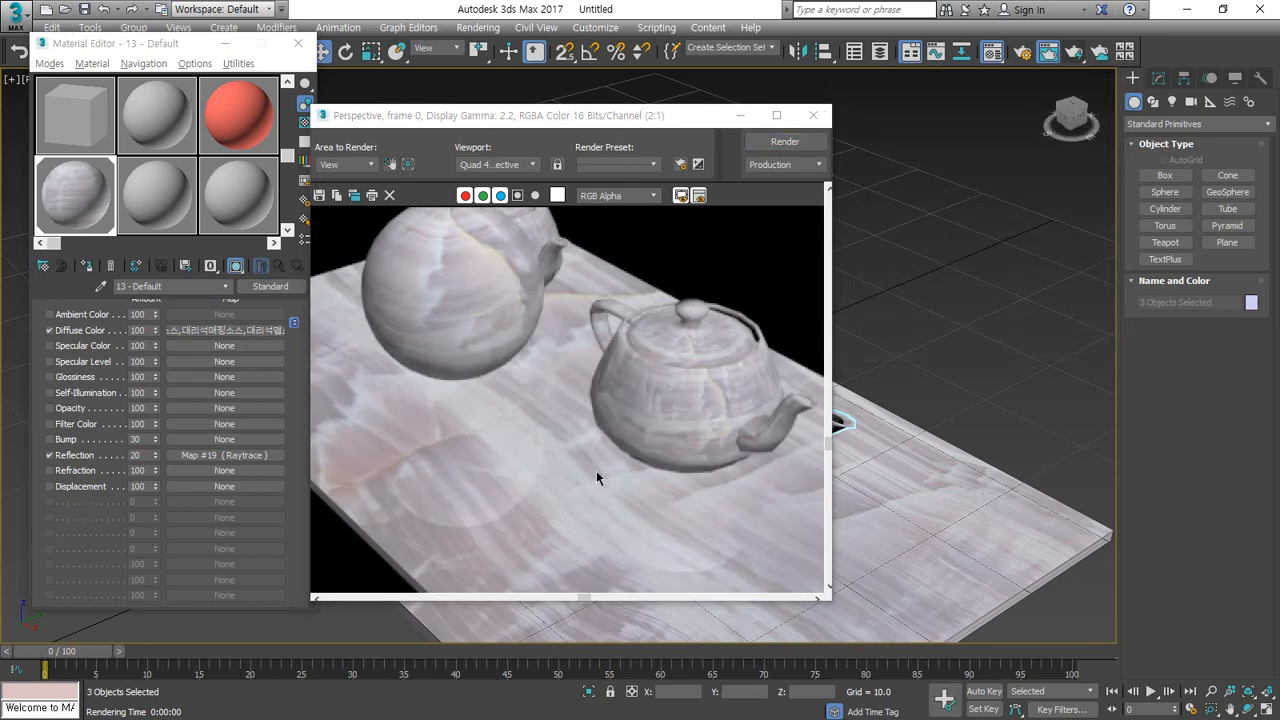
Step: Raise the Reflection amount of material 13 - Default to 50 and render for comparison
{"action": "double_click", "coordinate": [138, 455]}
{"action": "type", "text": "50"}
{"action": "key", "text": "Return"}
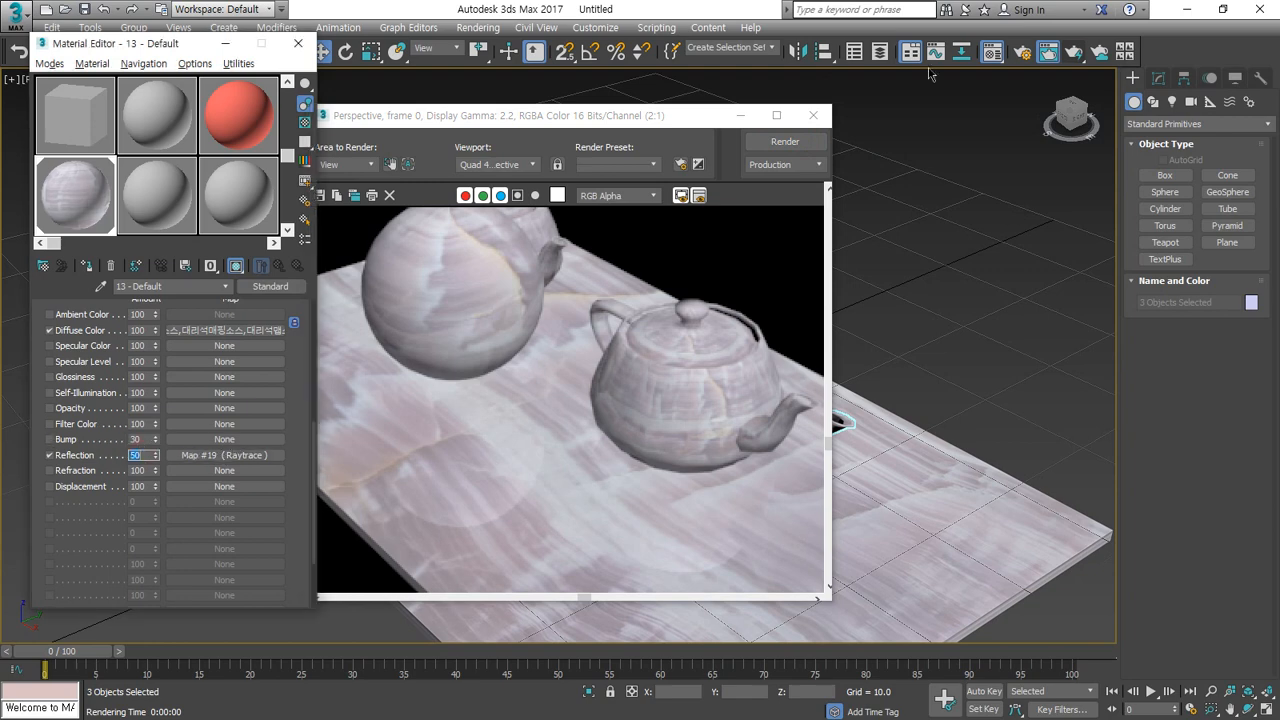
{"action": "left_click", "coordinate": [795, 148]}
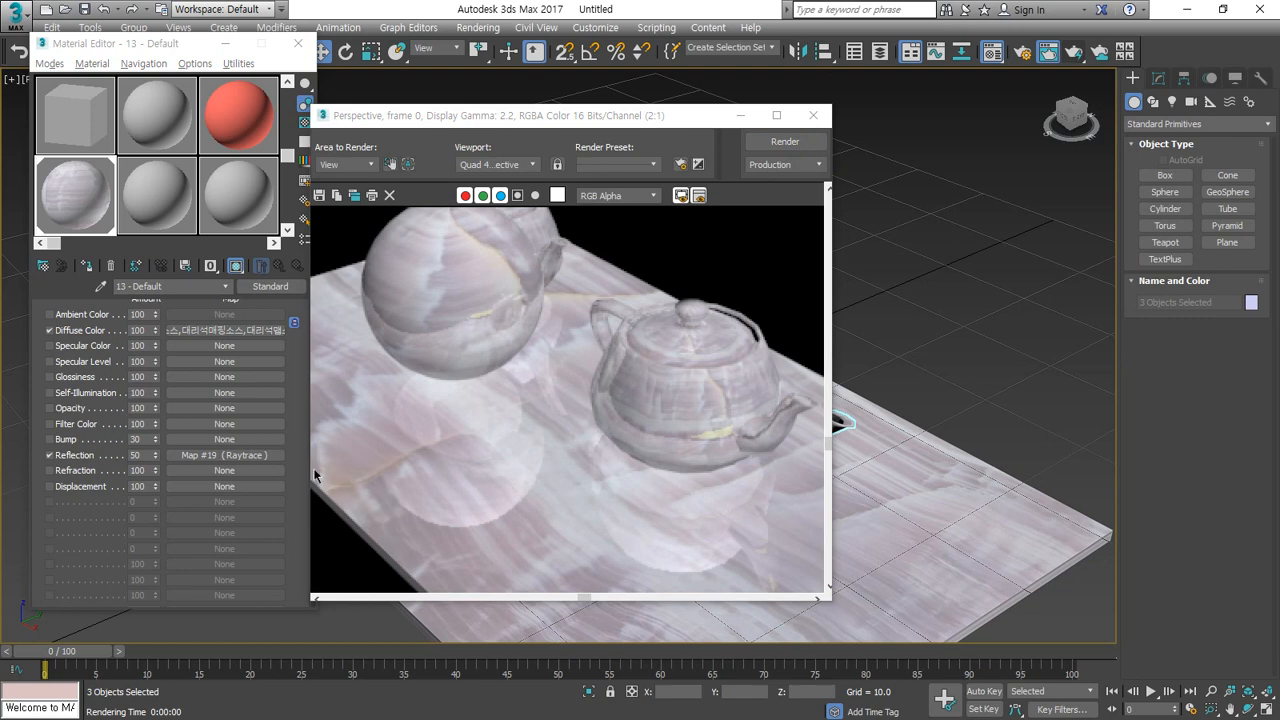
Step: Set the Reflection amount of material 13 - Default to 100 and render the scene again
{"action": "double_click", "coordinate": [138, 455]}
{"action": "type", "text": "10"}
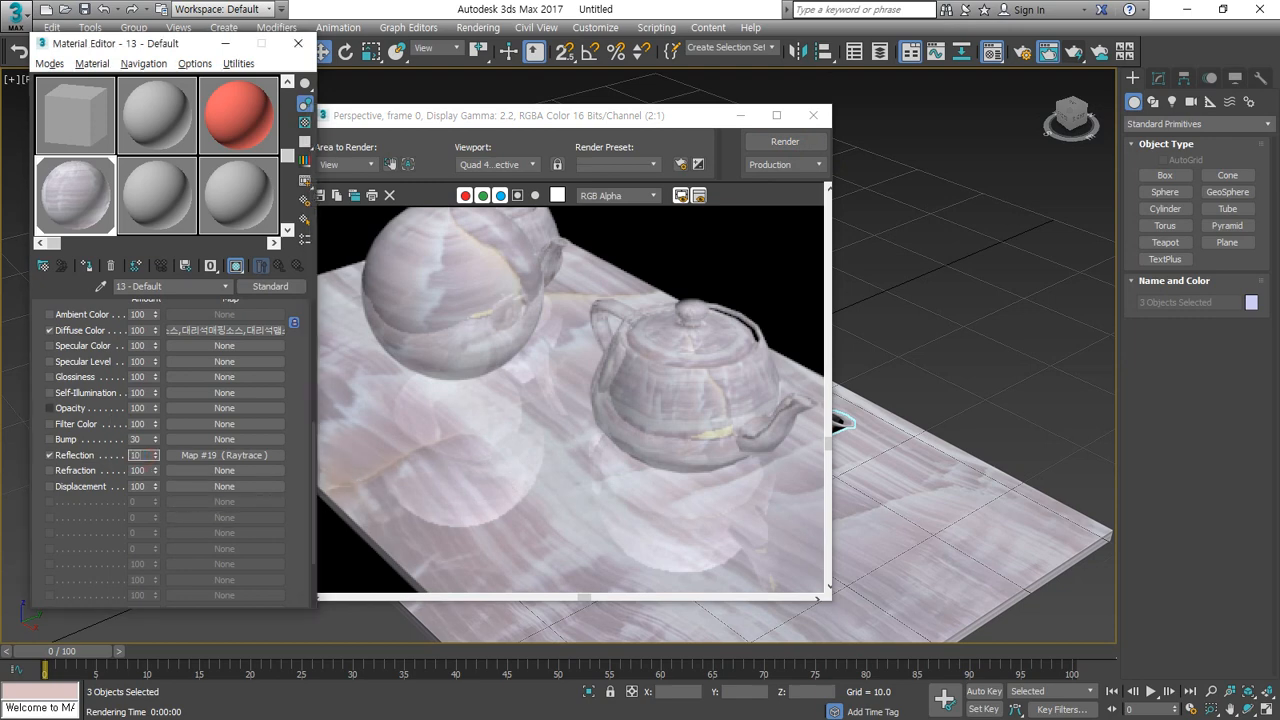
{"action": "type", "text": "0"}
{"action": "key", "text": "Return"}
{"action": "left_click", "coordinate": [797, 146]}
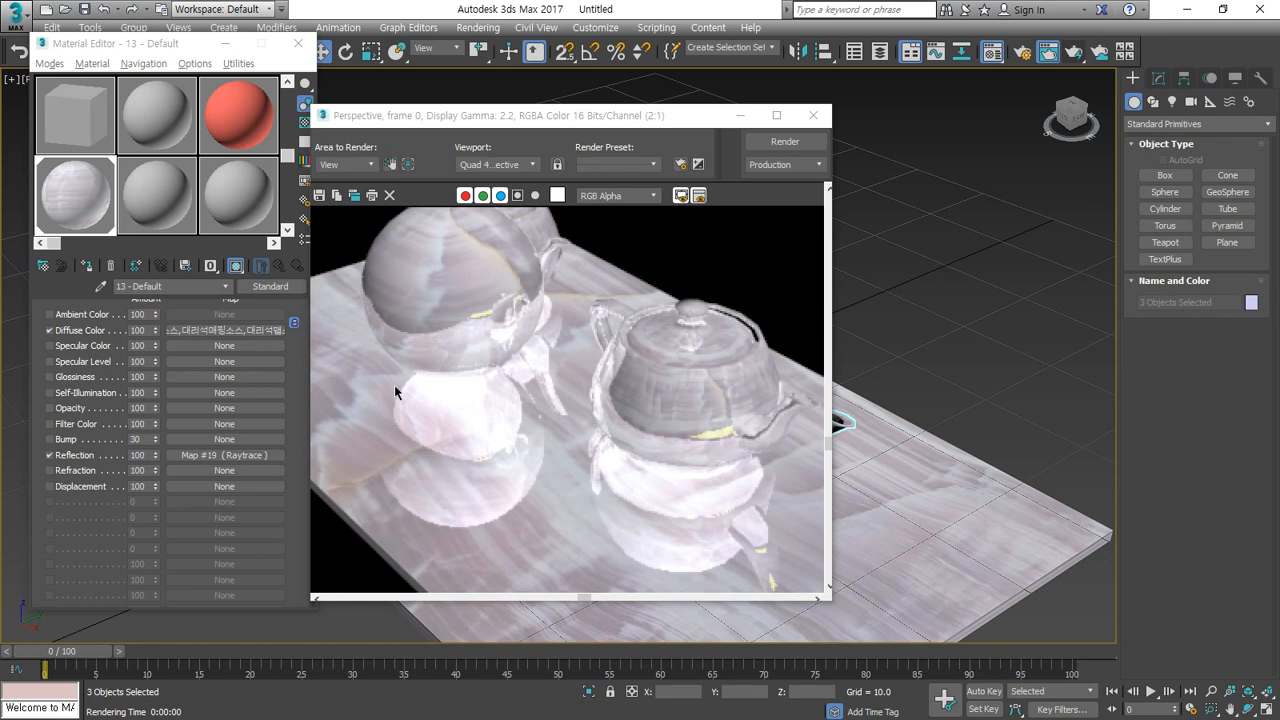
Step: Reduce the Reflection amount of material 13 - Default to 50 and render the perspective view
{"action": "double_click", "coordinate": [138, 455]}
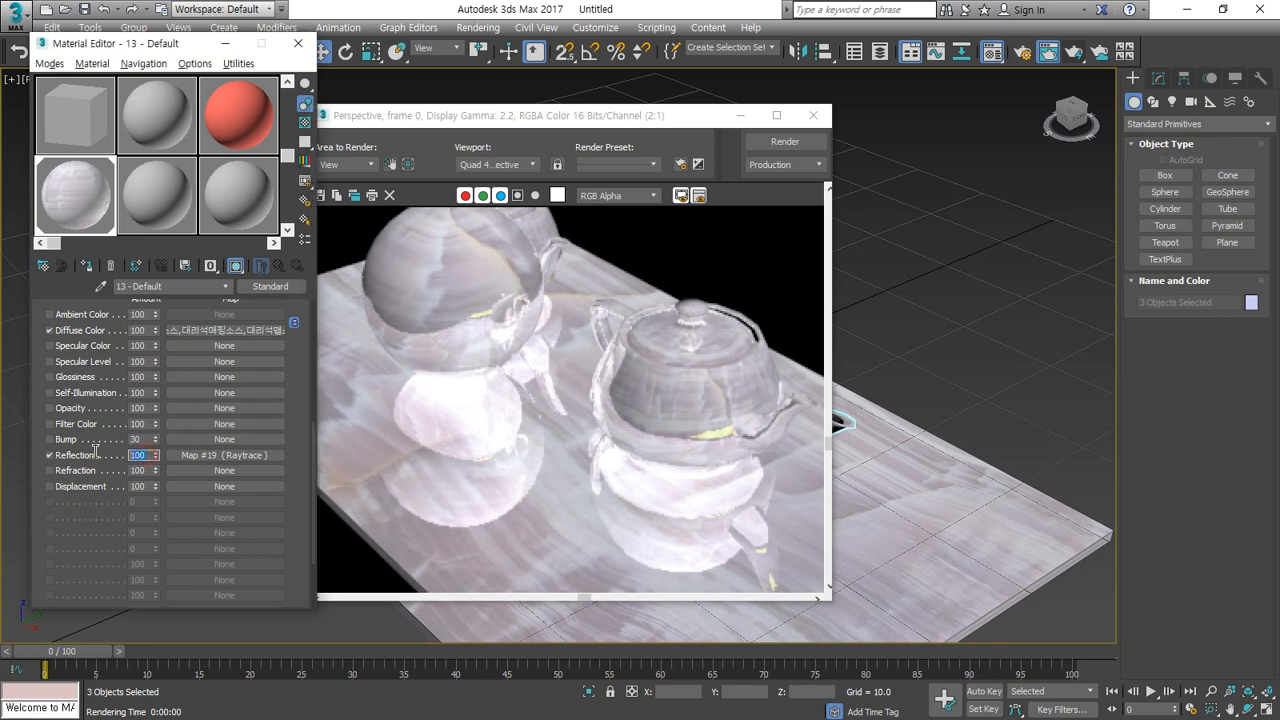
{"action": "type", "text": "50"}
{"action": "key", "text": "Return"}
{"action": "left_click", "coordinate": [785, 141]}
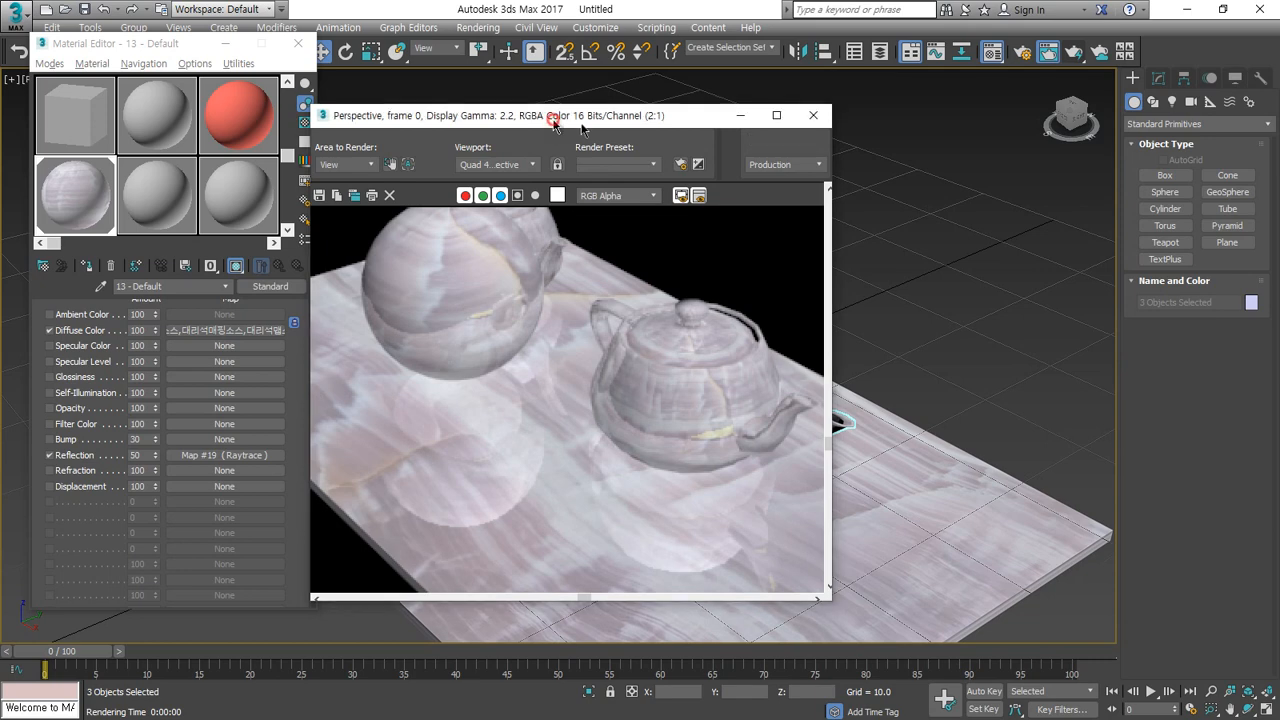
Step: Render the perspective view afresh and examine the raytraced reflections of the sphere and teapots on the marble floor
{"action": "left_click_drag", "start_coordinate": [548, 116], "coordinate": [863, 112]}
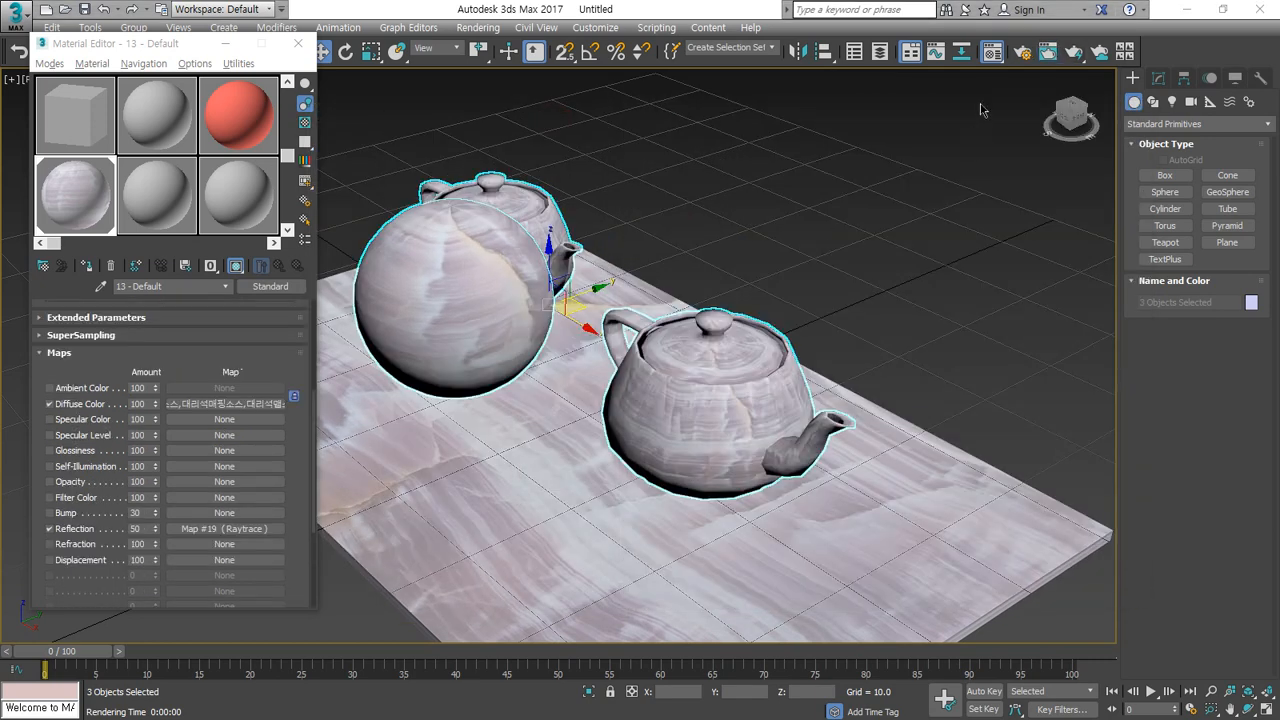
{"action": "left_click", "coordinate": [1073, 52]}
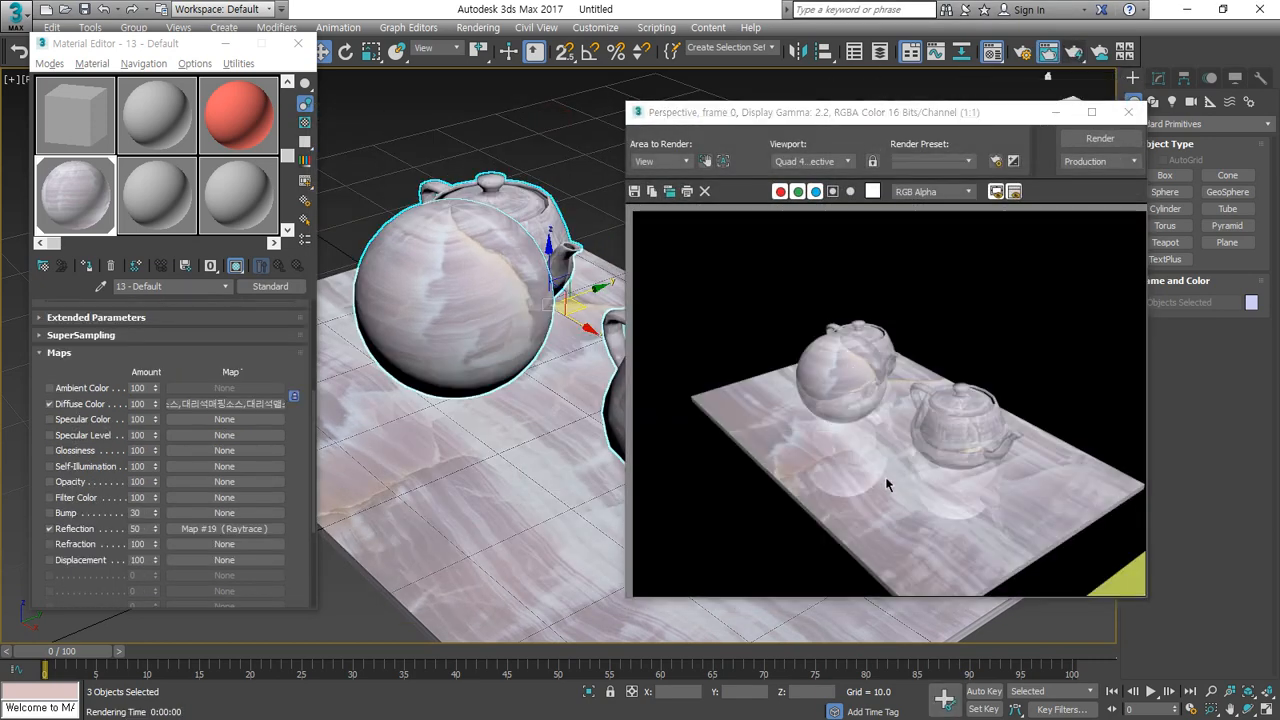
{"action": "mouse_move", "coordinate": [930, 487]}
{"action": "left_mouse_down"}
{"action": "mouse_move", "coordinate": [790, 460]}
{"action": "mouse_move", "coordinate": [1020, 341]}
{"action": "left_mouse_up"}
{"action": "left_click_drag", "start_coordinate": [1056, 398], "coordinate": [885, 520]}
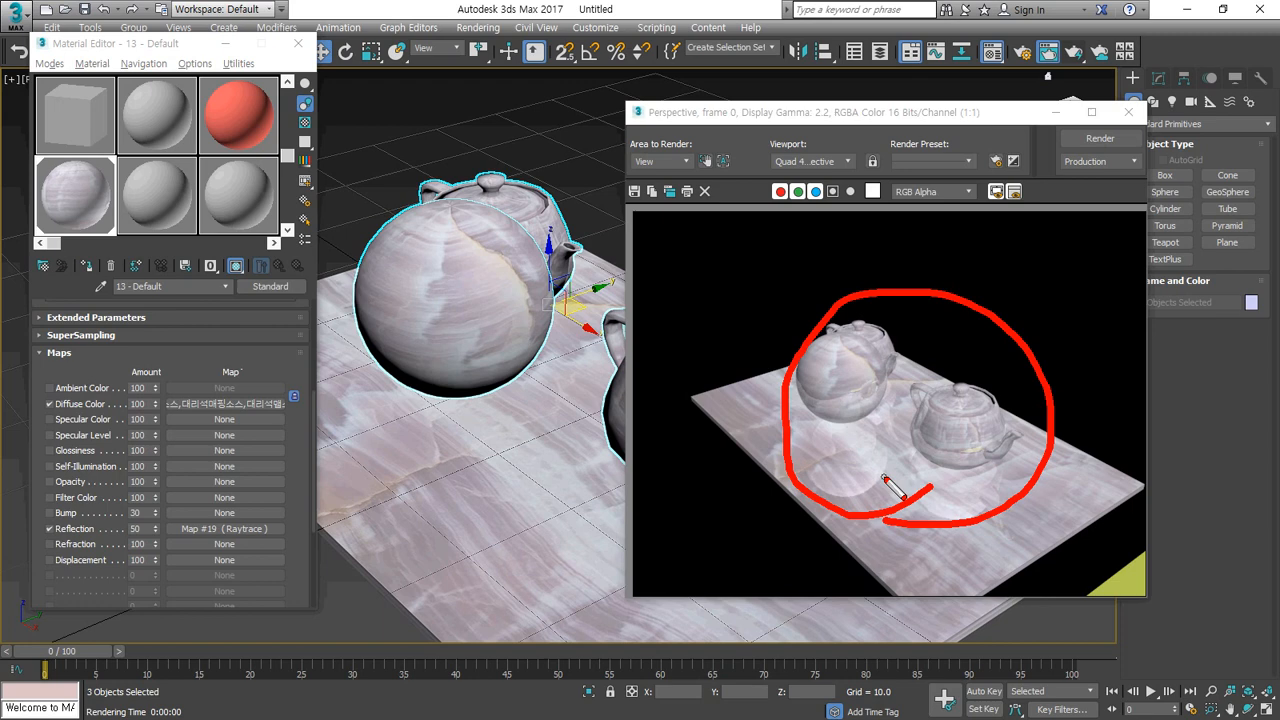
{"action": "key", "text": "Escape"}
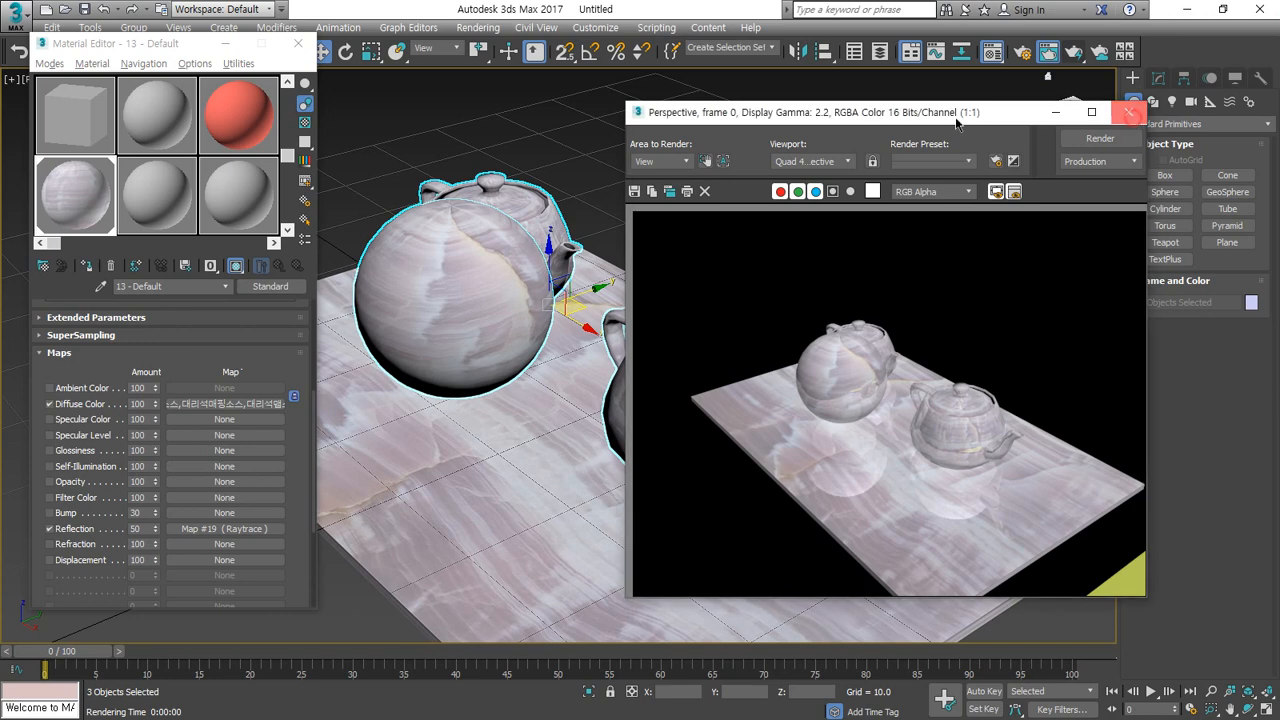
Step: Create a Standard Omni light in Top view, in front of the marble floor and beyond the plain box
{"action": "left_click", "coordinate": [1129, 112]}
{"action": "left_click", "coordinate": [298, 43]}
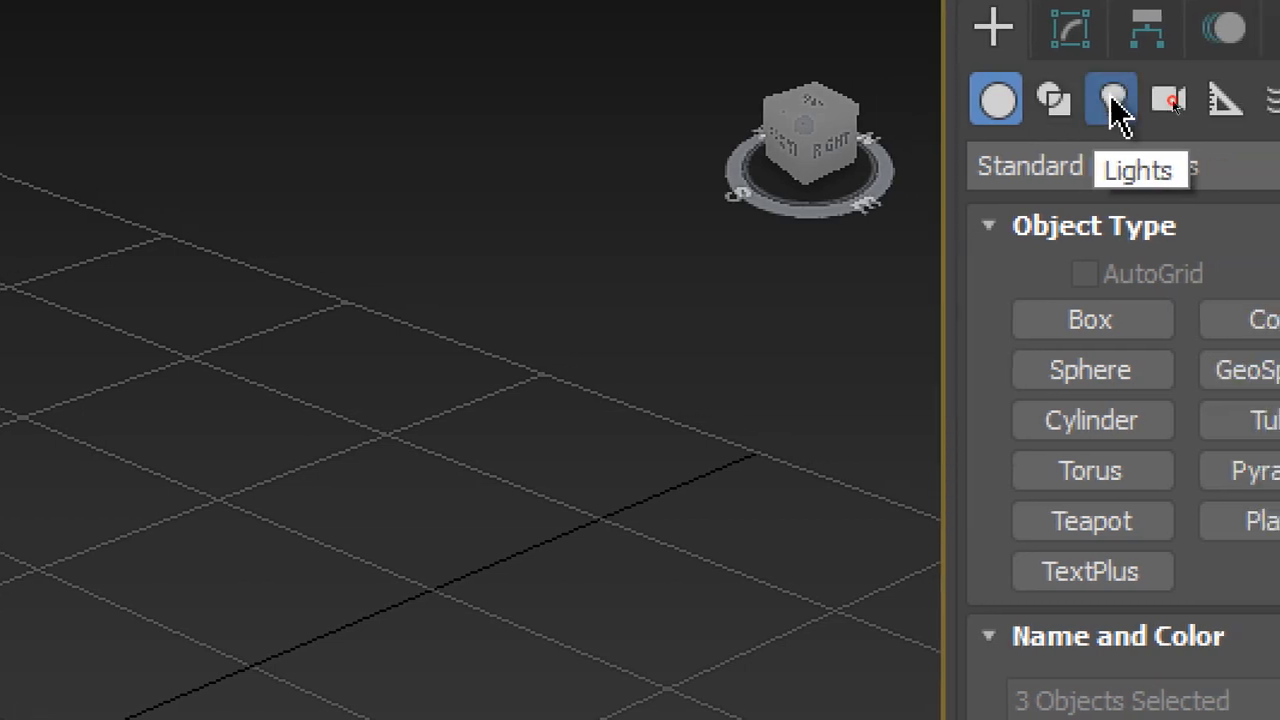
{"action": "left_click", "coordinate": [1113, 100]}
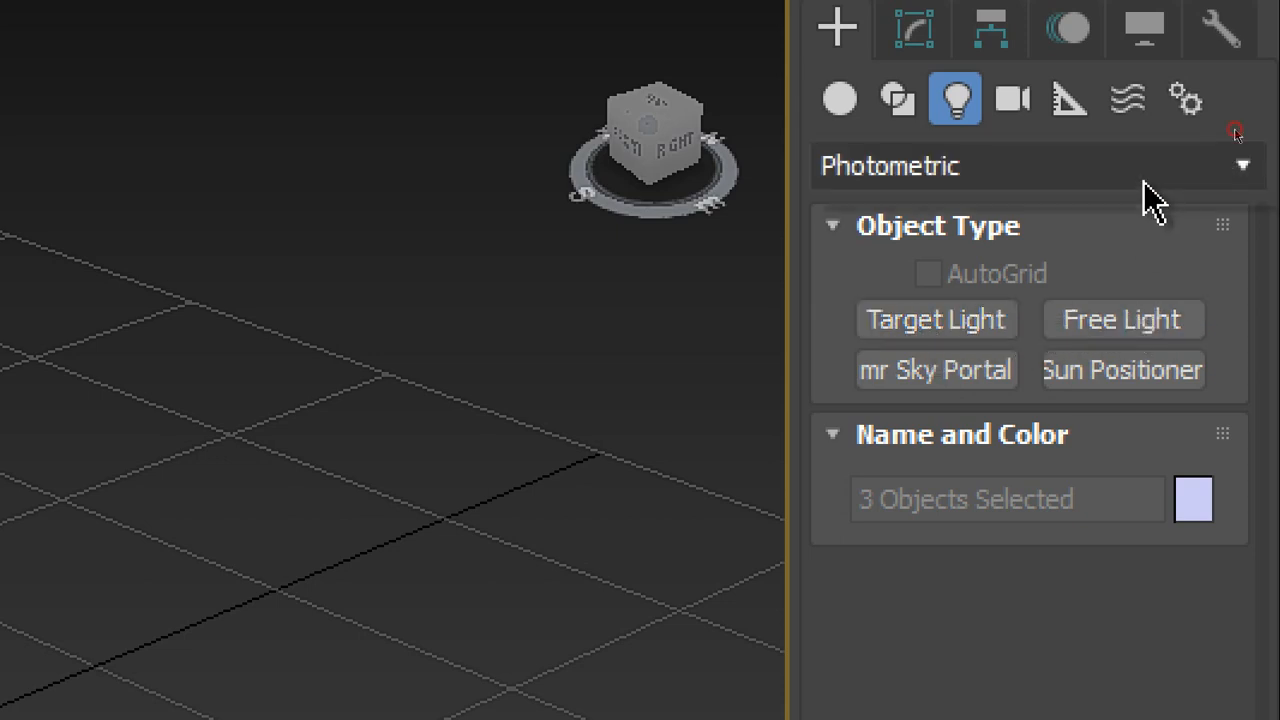
{"action": "left_click", "coordinate": [1143, 183]}
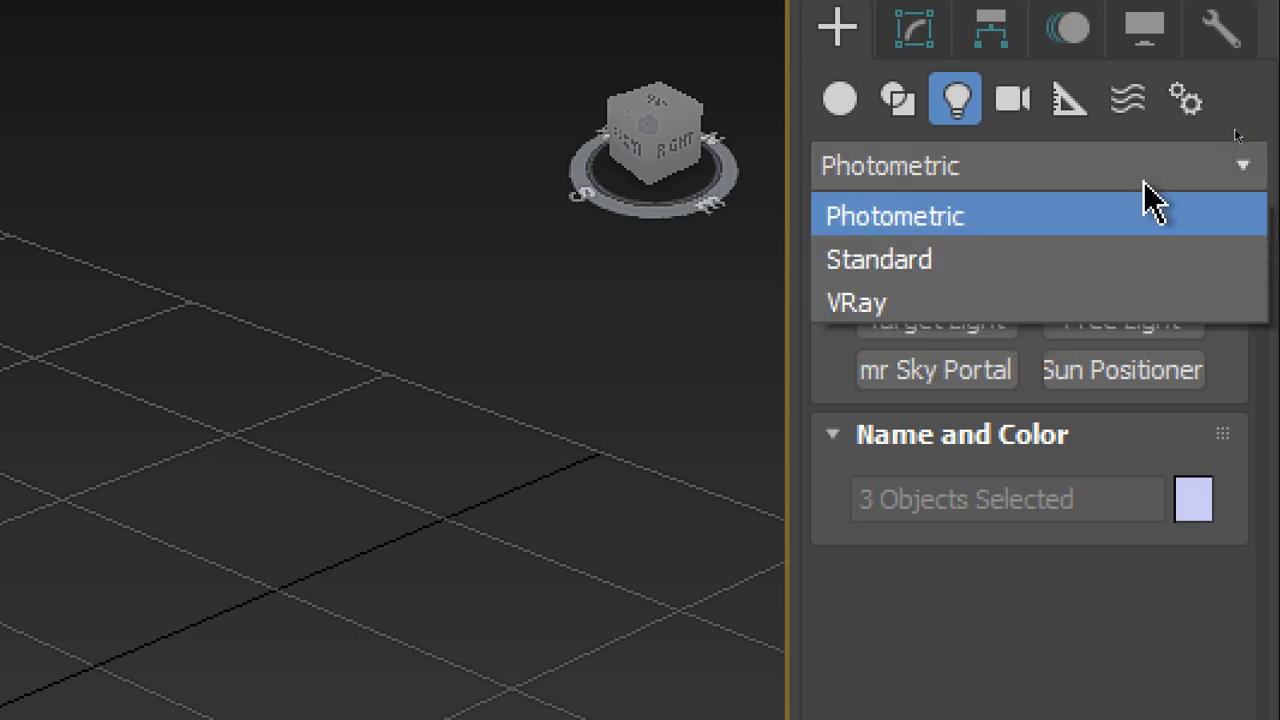
{"action": "left_click", "coordinate": [1085, 272]}
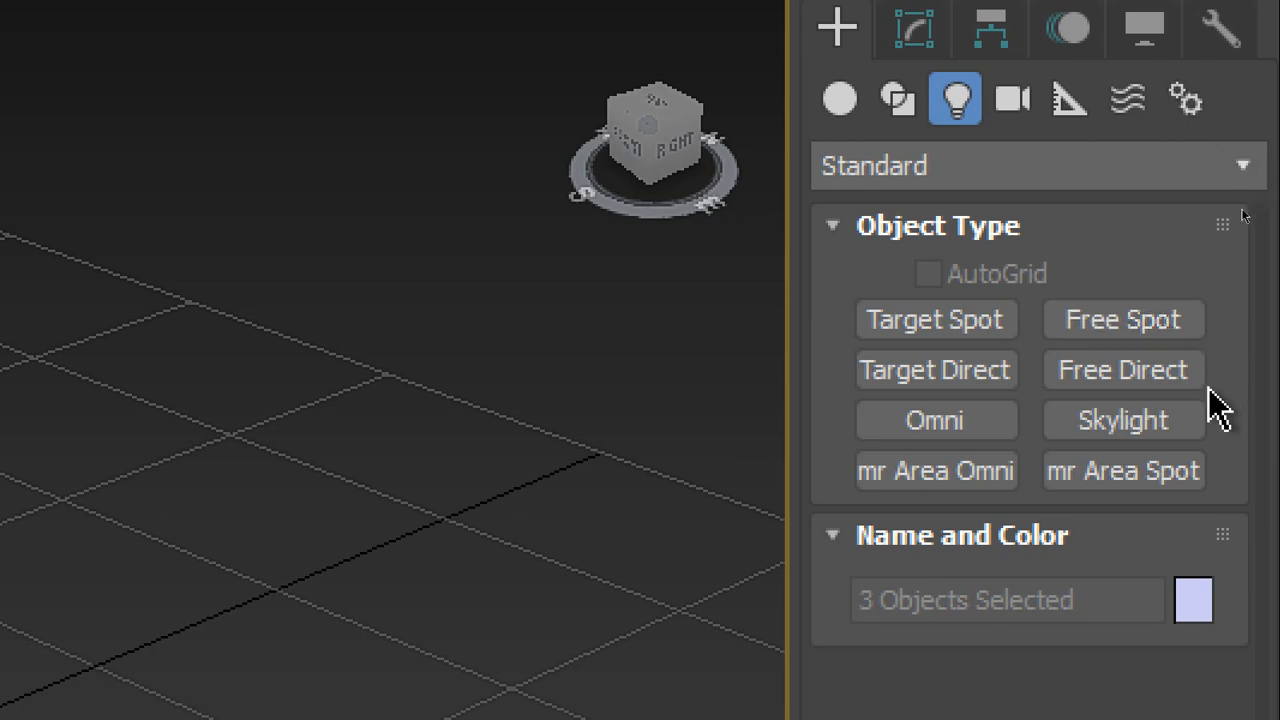
{"action": "left_click", "coordinate": [1003, 430]}
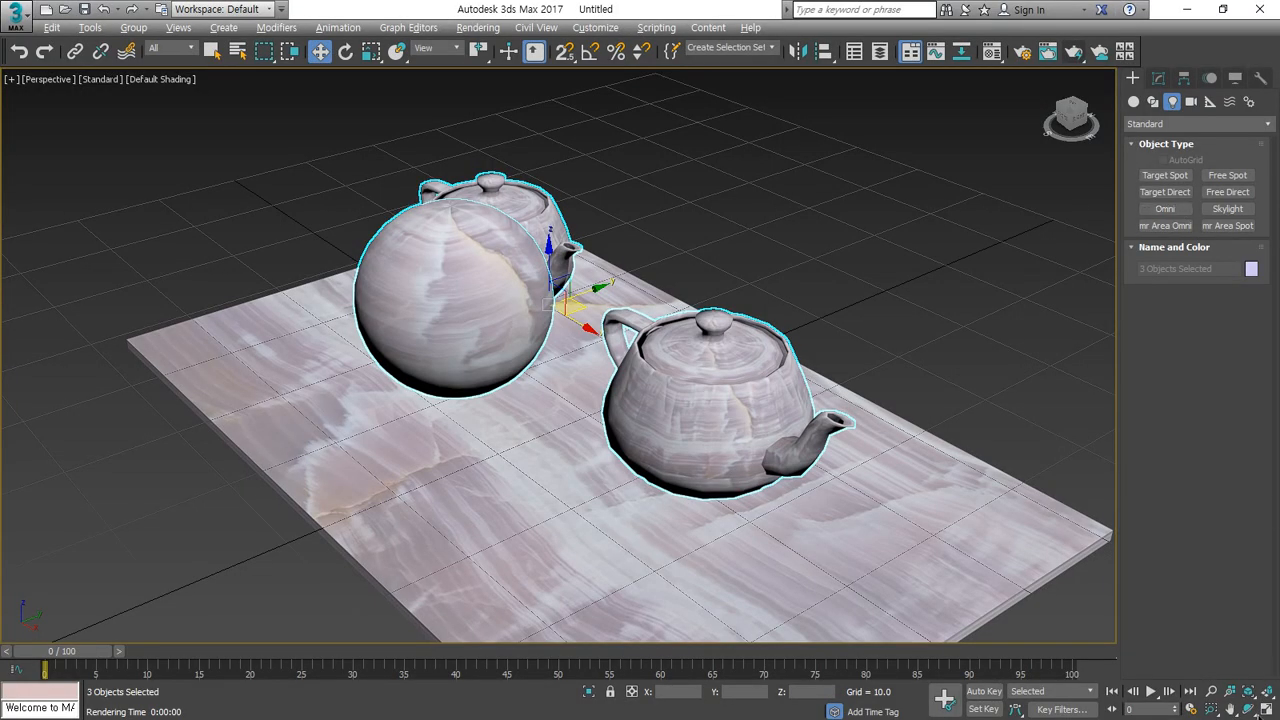
{"action": "left_click", "coordinate": [1267, 709]}
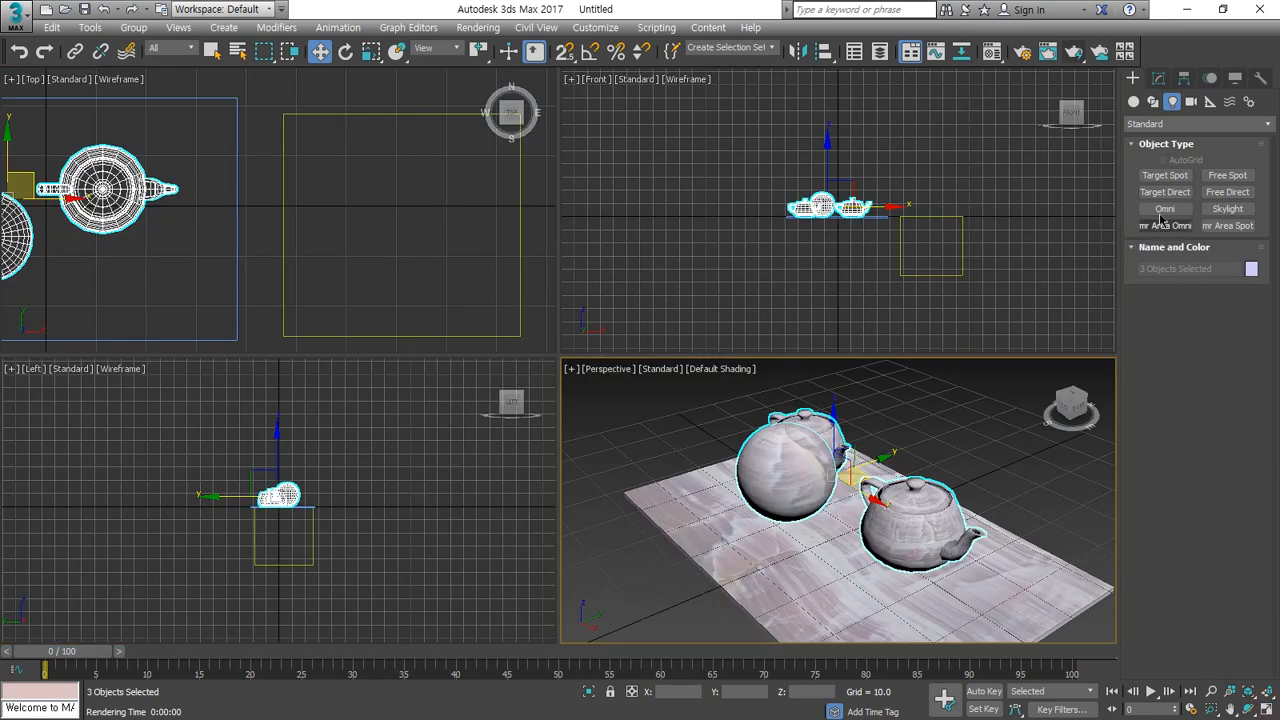
{"action": "left_click", "coordinate": [1164, 209]}
{"action": "scroll", "coordinate": [155, 234], "scroll_direction": "down", "scroll_amount": 3}
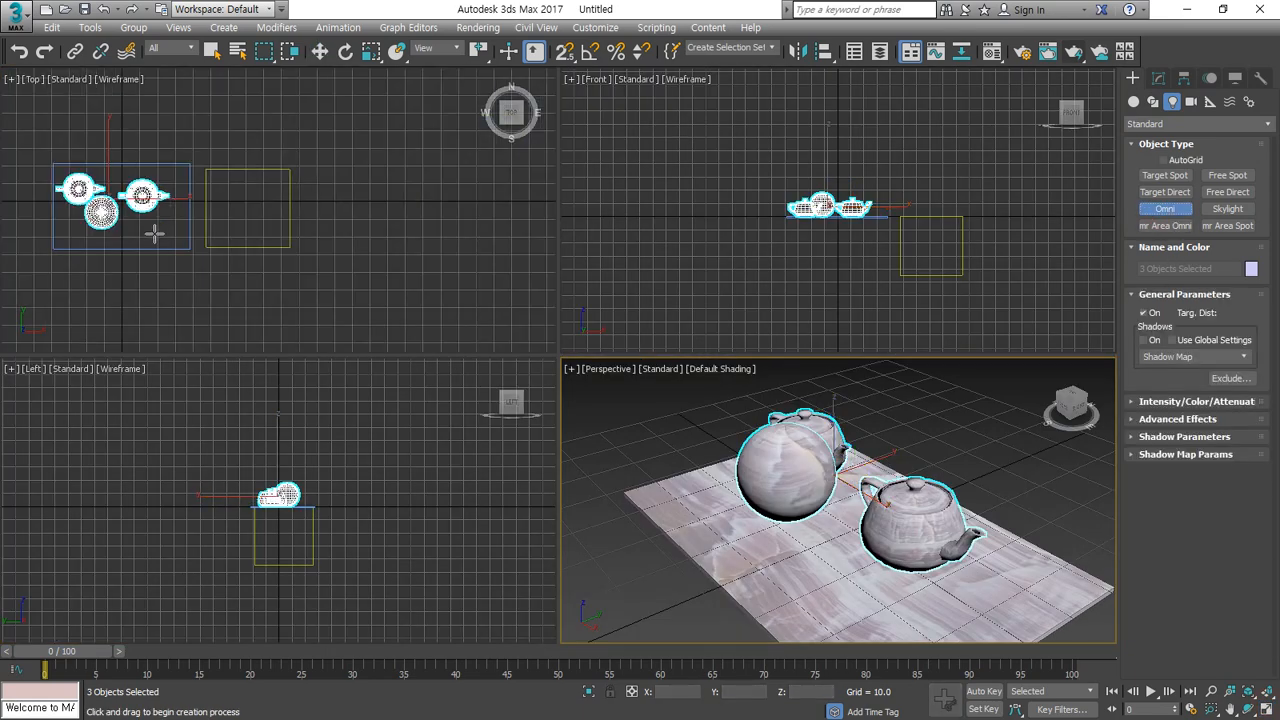
{"action": "left_click", "coordinate": [325, 294]}
Step: Move the omni light in Front view to about X 68.4 and Z 43.1, above the level of the objects
{"action": "right_click", "coordinate": [990, 207]}
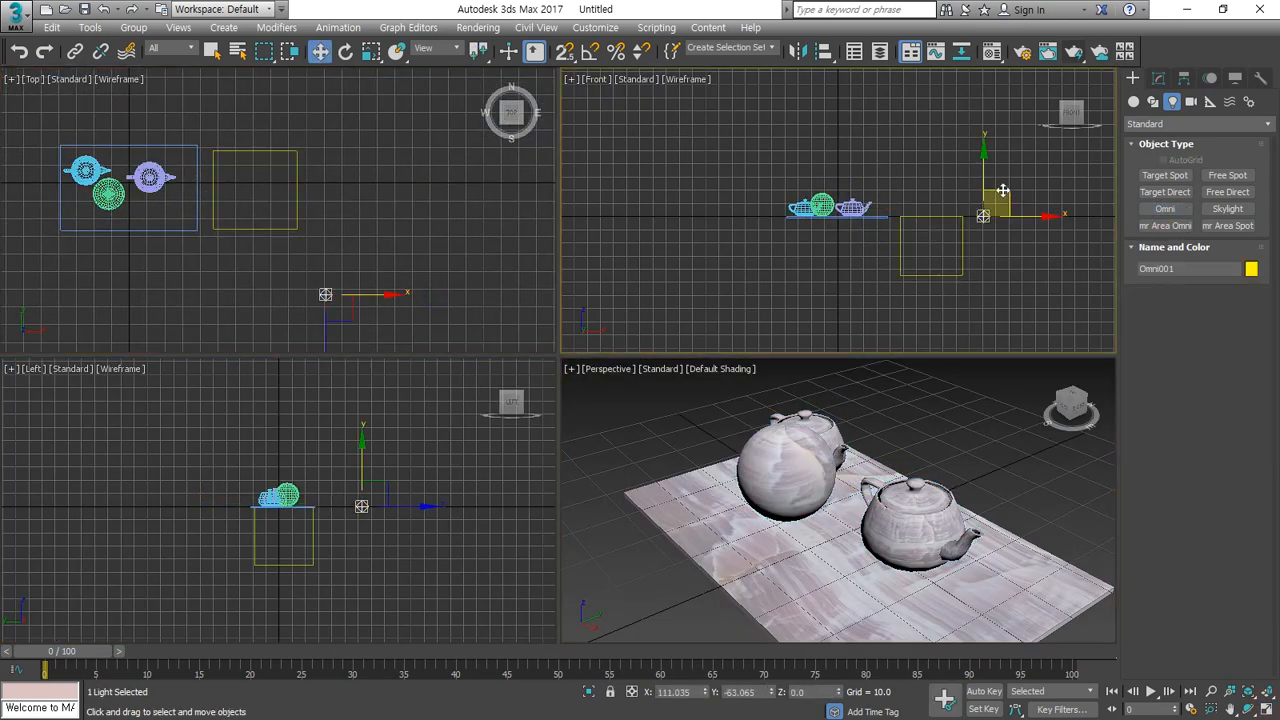
{"action": "left_click_drag", "start_coordinate": [1002, 190], "coordinate": [944, 134]}
{"action": "left_click", "coordinate": [948, 447]}
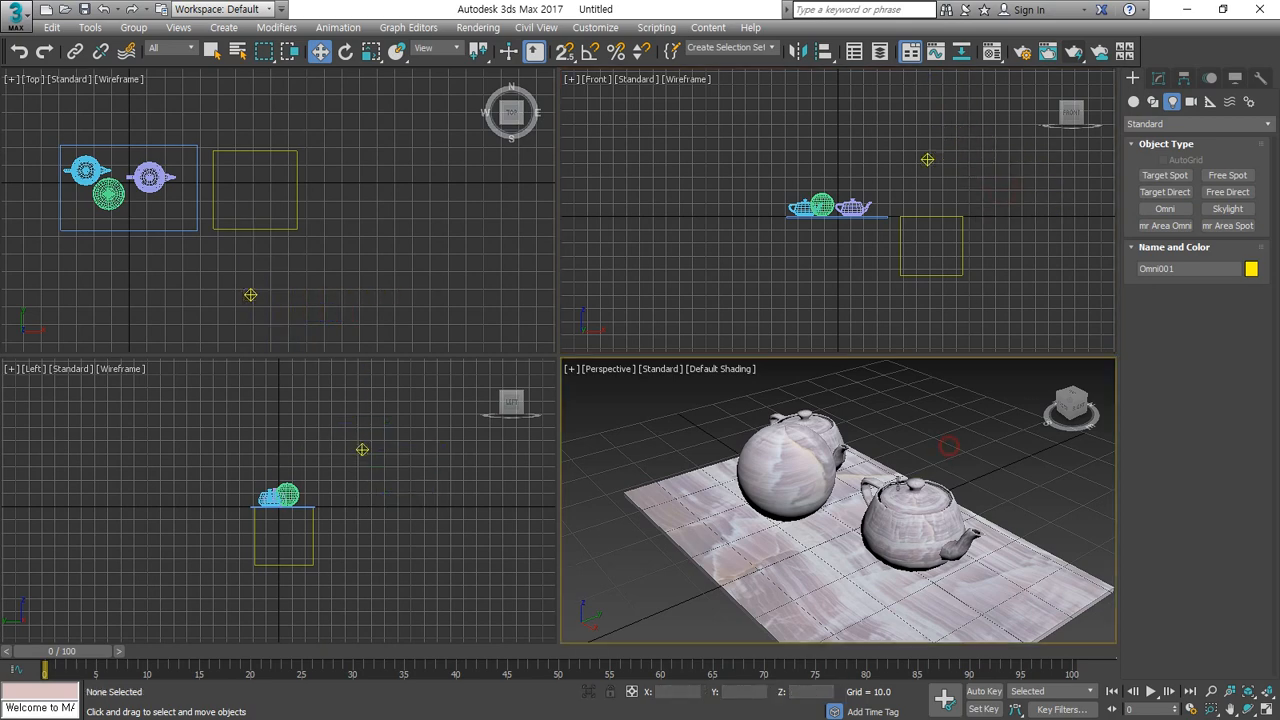
Step: Render the perspective view from a front angle with the omni light illuminating the sphere and both teapots
{"action": "middle_click_drag", "start_coordinate": [577, 551], "coordinate": [783, 551], "text": "alt"}
{"action": "middle_click_drag", "start_coordinate": [590, 538], "coordinate": [760, 502]}
{"action": "scroll", "coordinate": [943, 519], "scroll_direction": "up", "scroll_amount": 5}
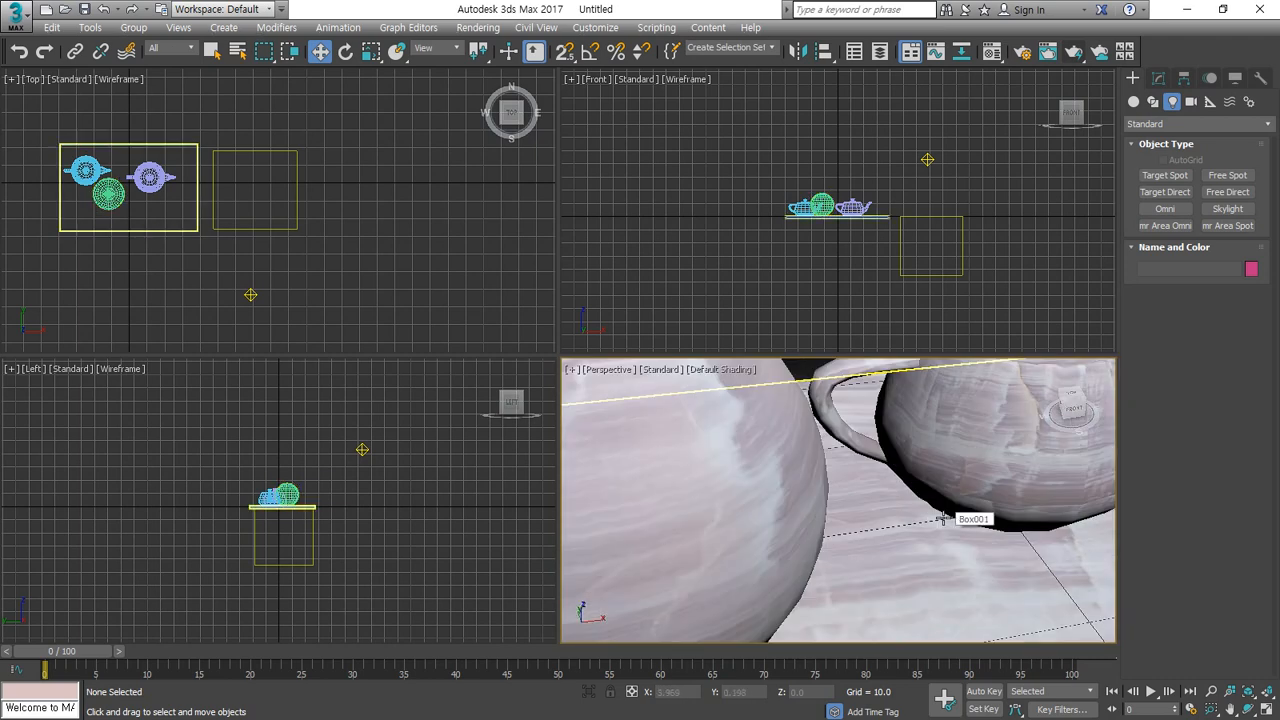
{"action": "scroll", "coordinate": [943, 519], "scroll_direction": "down", "scroll_amount": 5}
{"action": "left_click", "coordinate": [1073, 51]}
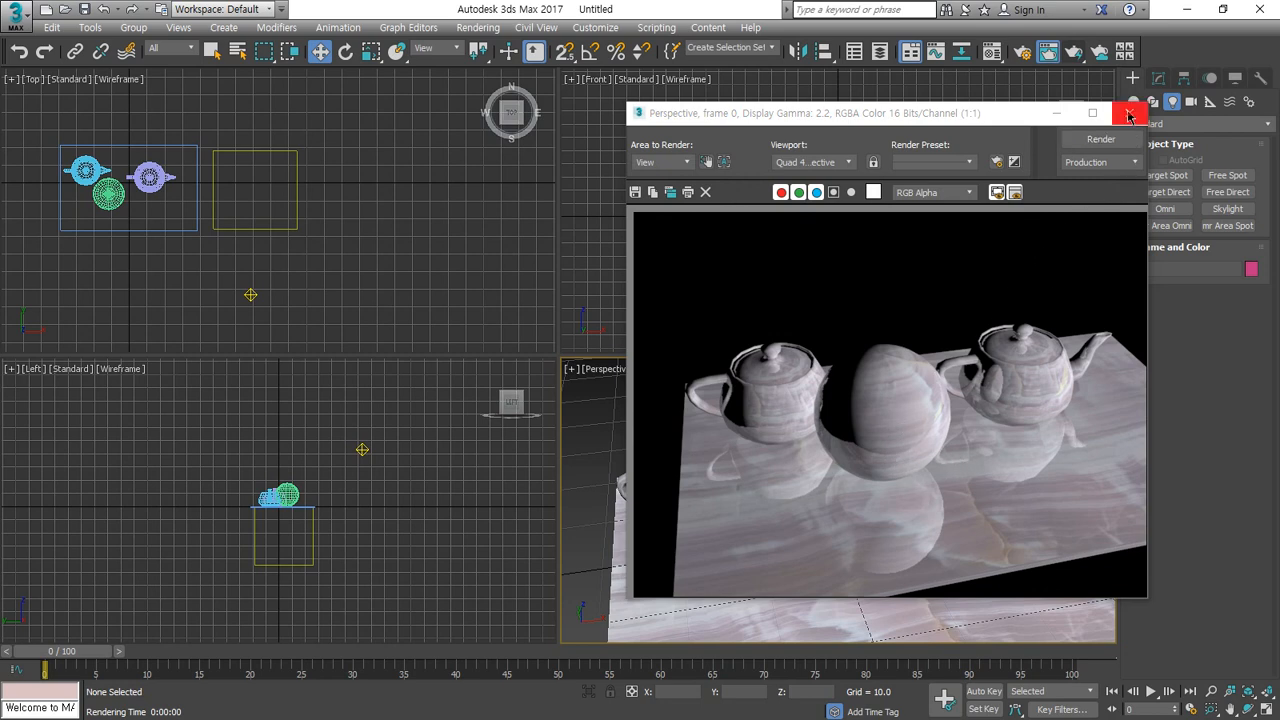
{"action": "left_click", "coordinate": [1129, 112]}
Step: Select the omni light and turn on its Shadow Map shadows
{"action": "left_click", "coordinate": [927, 160]}
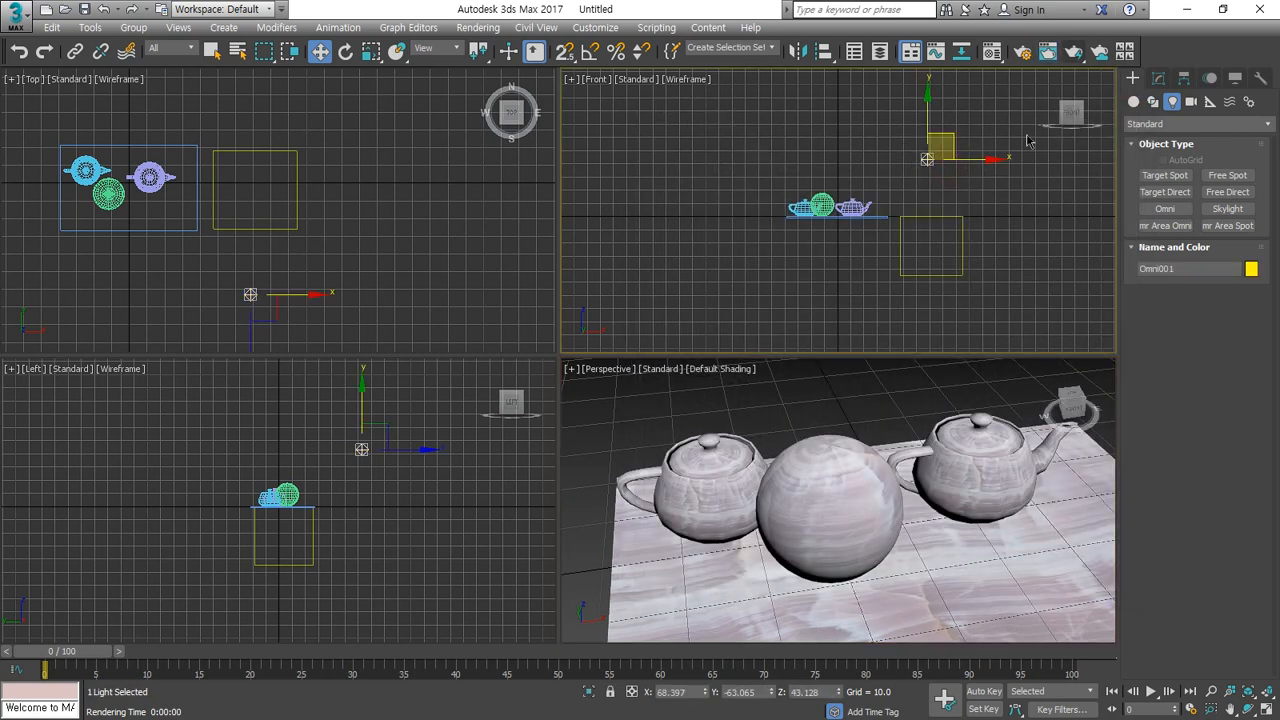
{"action": "left_click", "coordinate": [1158, 78]}
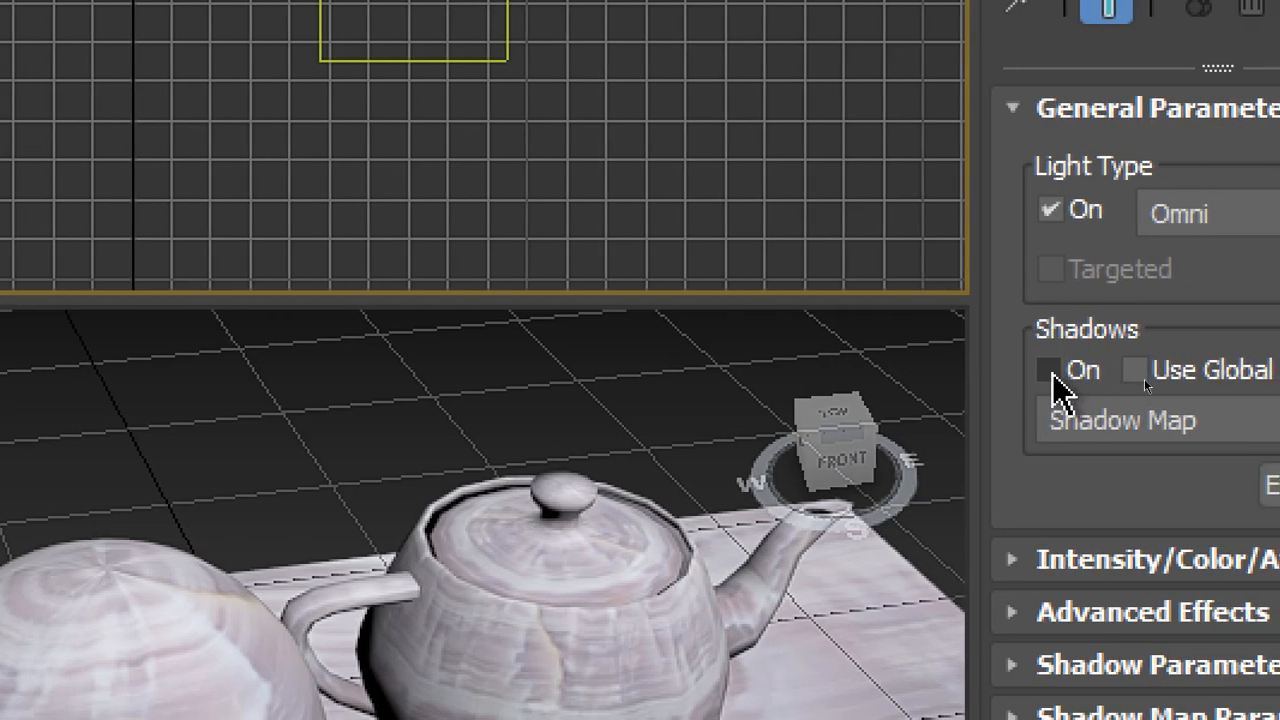
{"action": "left_click", "coordinate": [1143, 379]}
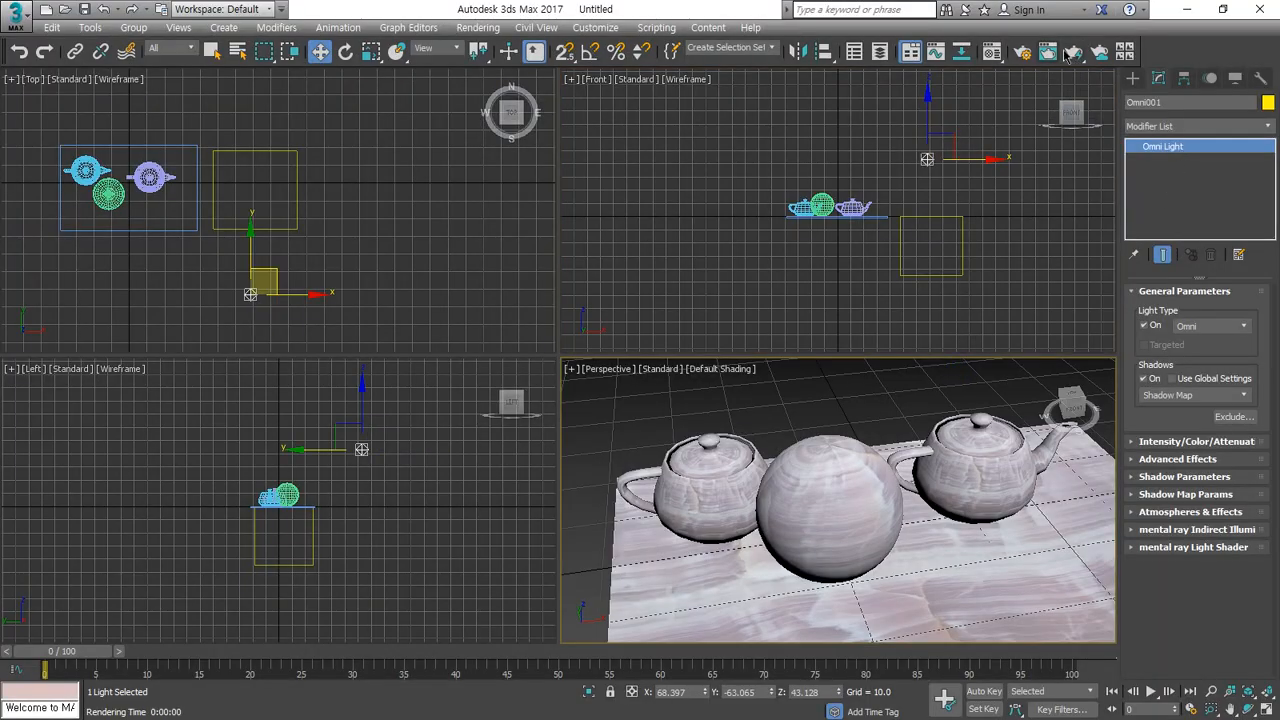
Step: Render the perspective view and examine the shadows cast behind the sphere and the teapots
{"action": "left_click", "coordinate": [1068, 52]}
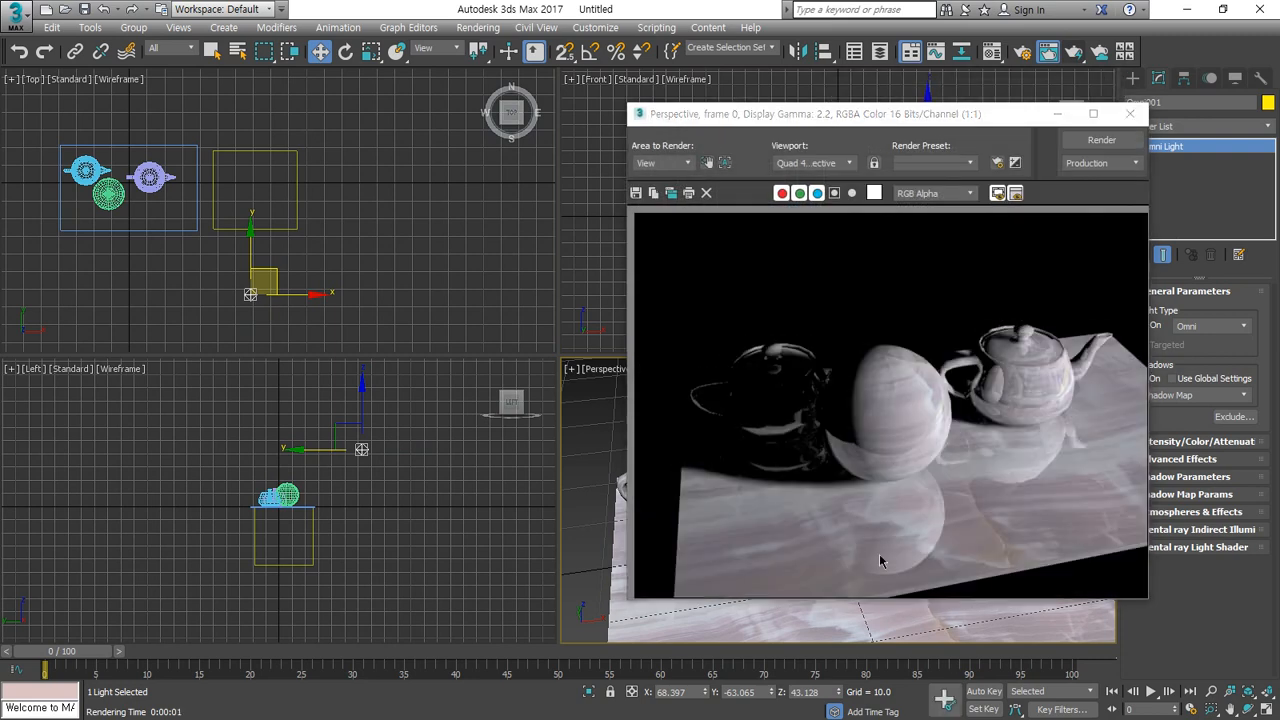
{"action": "mouse_move", "coordinate": [872, 488]}
{"action": "left_mouse_down"}
{"action": "mouse_move", "coordinate": [726, 487]}
{"action": "mouse_move", "coordinate": [838, 445]}
{"action": "mouse_move", "coordinate": [835, 495]}
{"action": "left_mouse_up"}
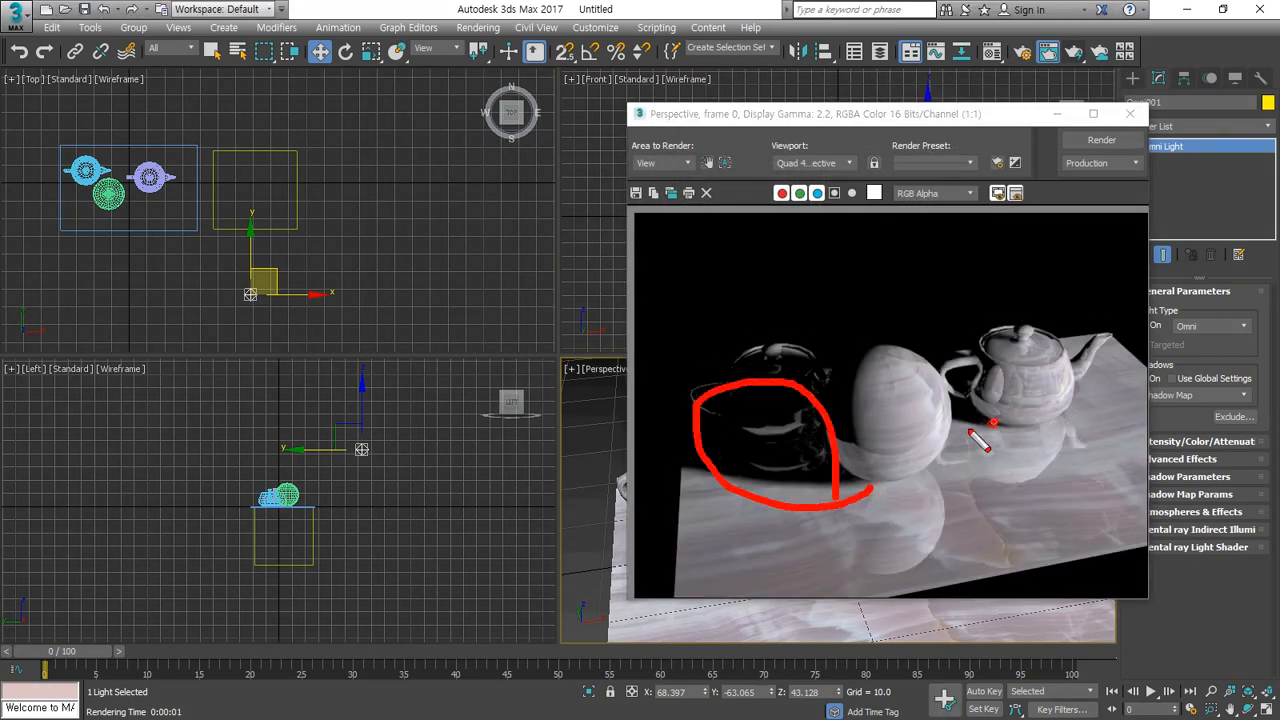
{"action": "left_click_drag", "start_coordinate": [985, 428], "coordinate": [1003, 398]}
{"action": "key", "text": "Escape"}
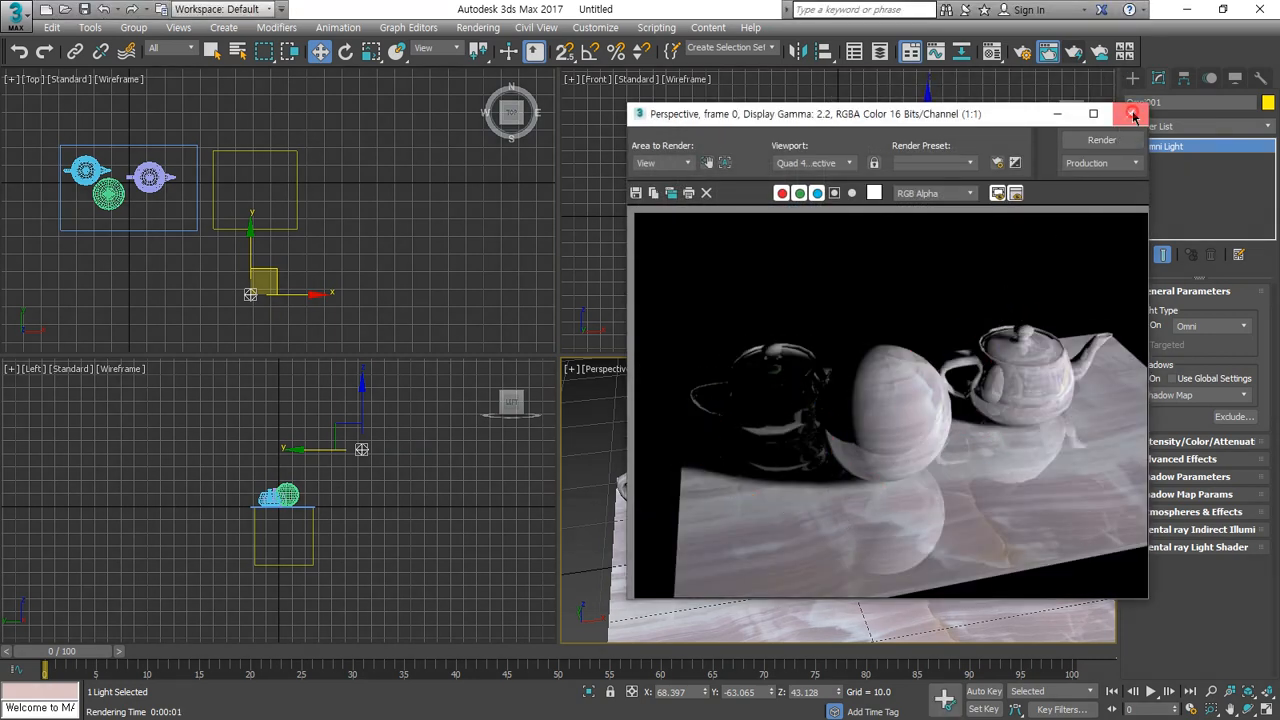
{"action": "left_click", "coordinate": [1130, 113]}
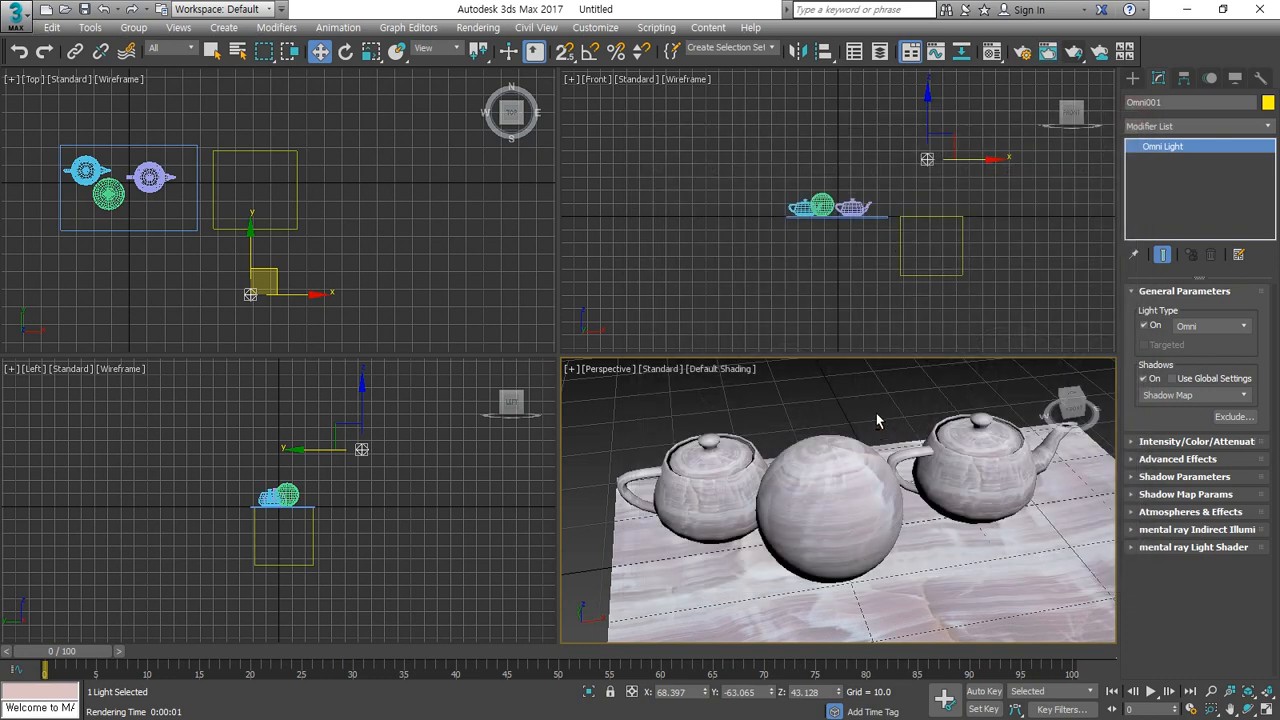
Step: Render the perspective view from the light's side, with the sphere and the front teapot facing the camera
{"action": "middle_click_drag", "start_coordinate": [876, 413], "coordinate": [1277, 627], "text": "alt"}
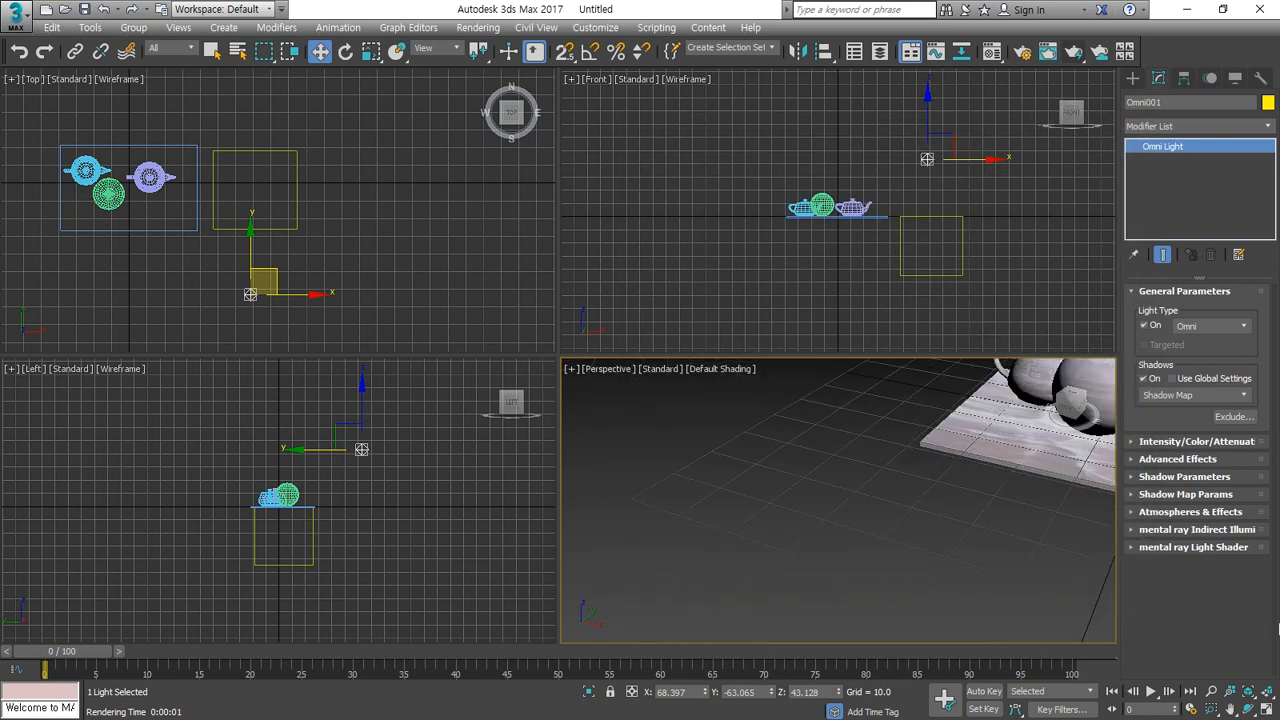
{"action": "left_click", "coordinate": [1267, 692]}
{"action": "left_click", "coordinate": [1248, 709]}
{"action": "left_click_drag", "start_coordinate": [900, 530], "coordinate": [840, 515]}
{"action": "key", "text": "w"}
{"action": "left_click", "coordinate": [1073, 51]}
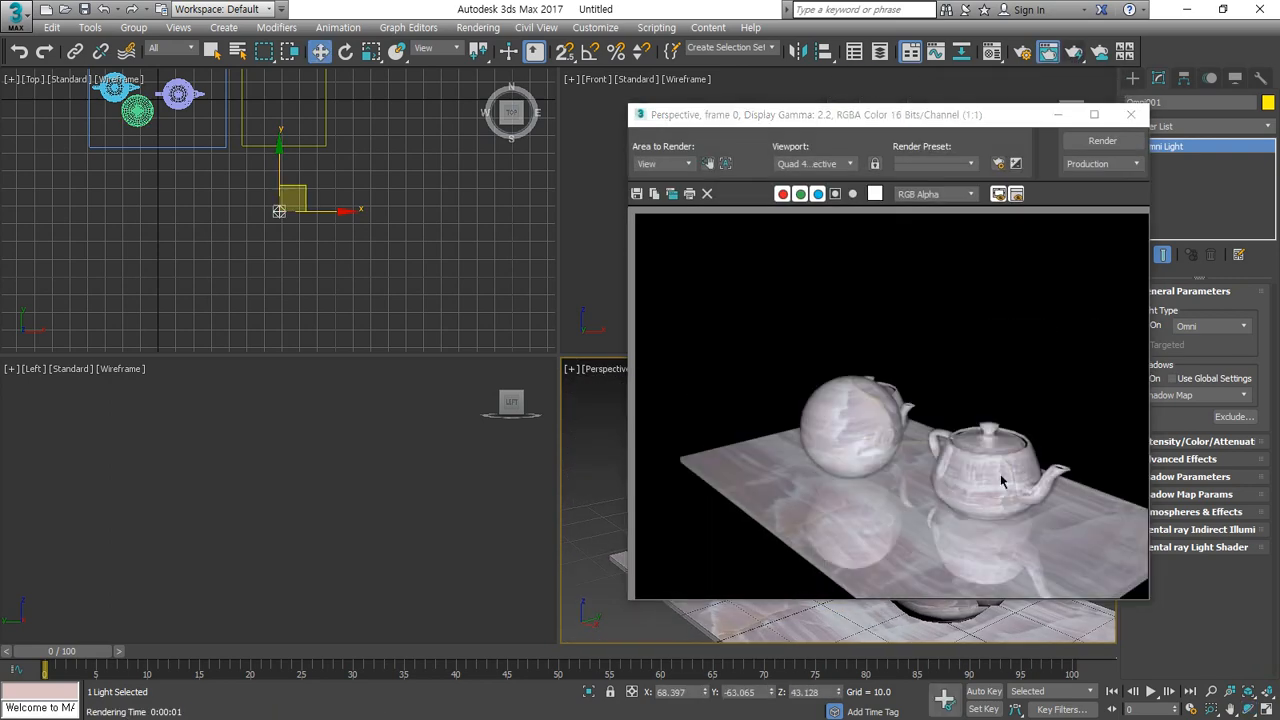
{"action": "left_click", "coordinate": [1131, 114]}
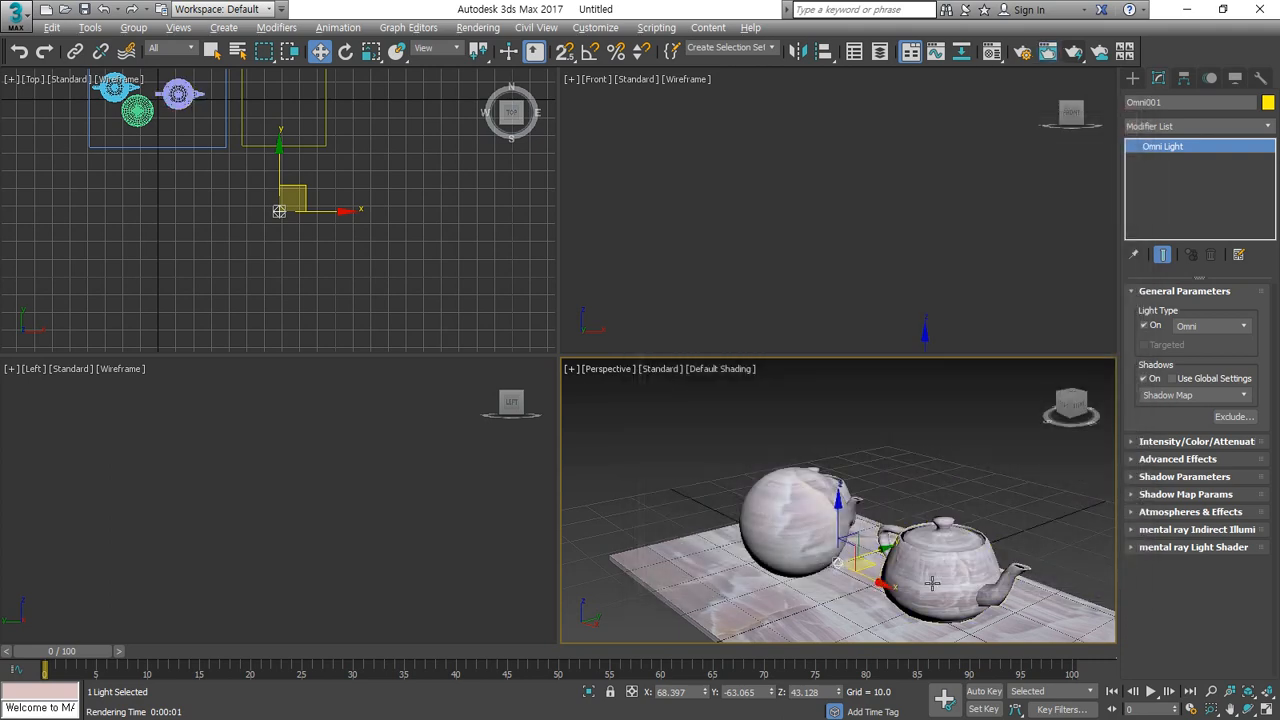
Step: Render the scene from the opposite side and examine the unlit areas of the teapot and sphere
{"action": "middle_click_drag", "start_coordinate": [1020, 596], "coordinate": [758, 580], "text": "alt"}
{"action": "scroll", "coordinate": [690, 595], "scroll_direction": "down", "scroll_amount": 2}
{"action": "middle_click_drag", "start_coordinate": [758, 580], "coordinate": [1046, 518]}
{"action": "scroll", "coordinate": [822, 548], "scroll_direction": "down", "scroll_amount": 5}
{"action": "middle_click_drag", "start_coordinate": [776, 570], "coordinate": [867, 575]}
{"action": "scroll", "coordinate": [867, 575], "scroll_direction": "up", "scroll_amount": 10}
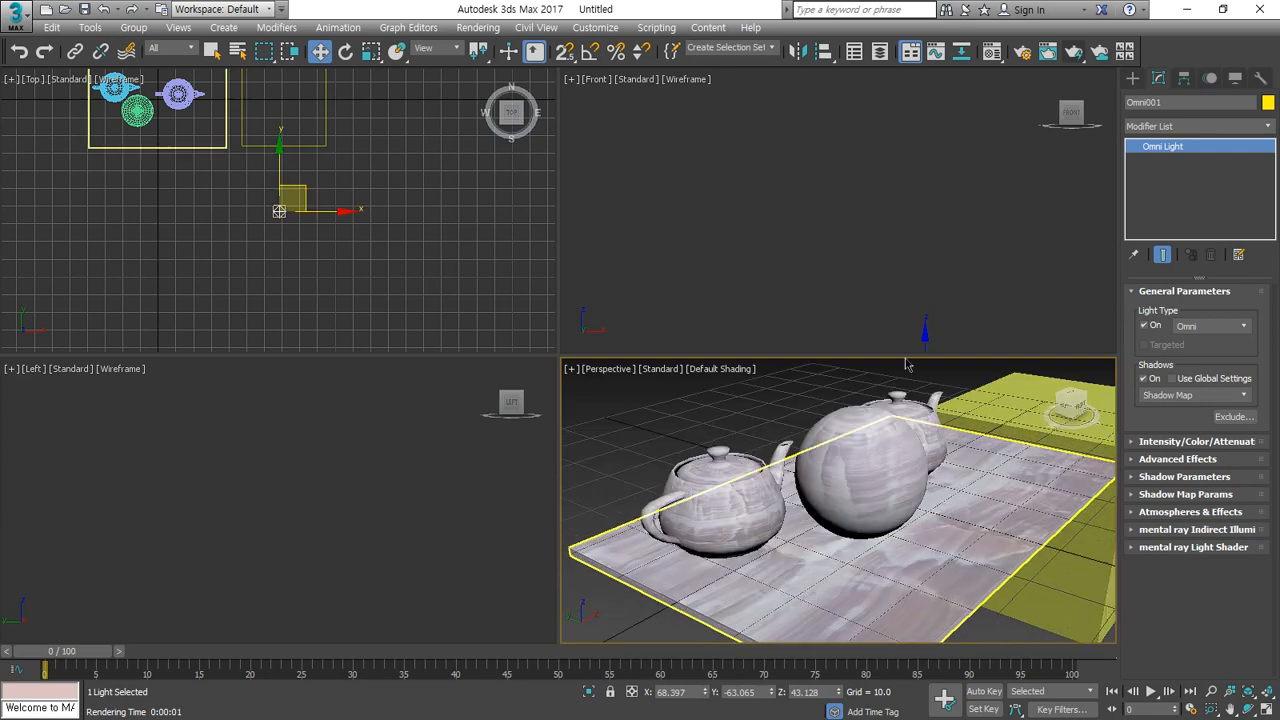
{"action": "left_click", "coordinate": [1073, 51]}
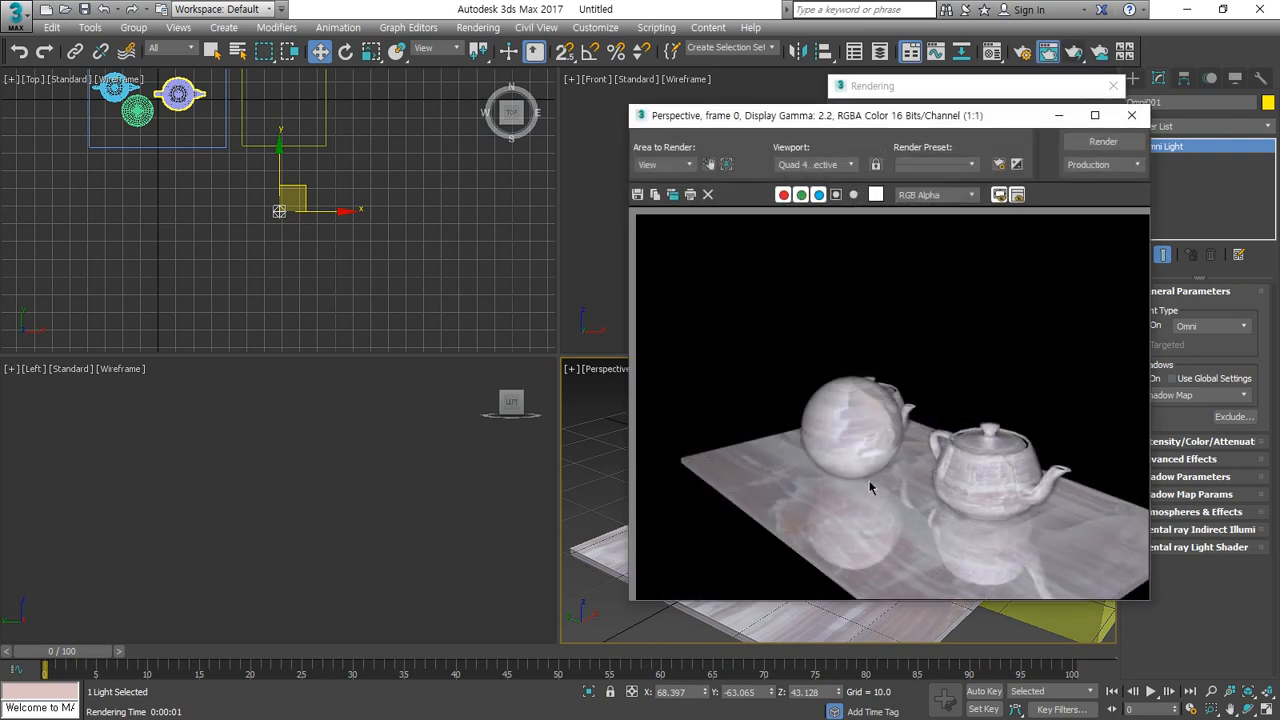
{"action": "left_click_drag", "start_coordinate": [1068, 291], "coordinate": [1021, 318]}
{"action": "mouse_move", "coordinate": [1017, 300]}
{"action": "left_mouse_down"}
{"action": "mouse_move", "coordinate": [1009, 317]}
{"action": "mouse_move", "coordinate": [1024, 345]}
{"action": "left_mouse_up"}
{"action": "mouse_move", "coordinate": [868, 491]}
{"action": "left_mouse_down"}
{"action": "mouse_move", "coordinate": [717, 343]}
{"action": "mouse_move", "coordinate": [930, 463]}
{"action": "mouse_move", "coordinate": [816, 510]}
{"action": "left_mouse_up"}
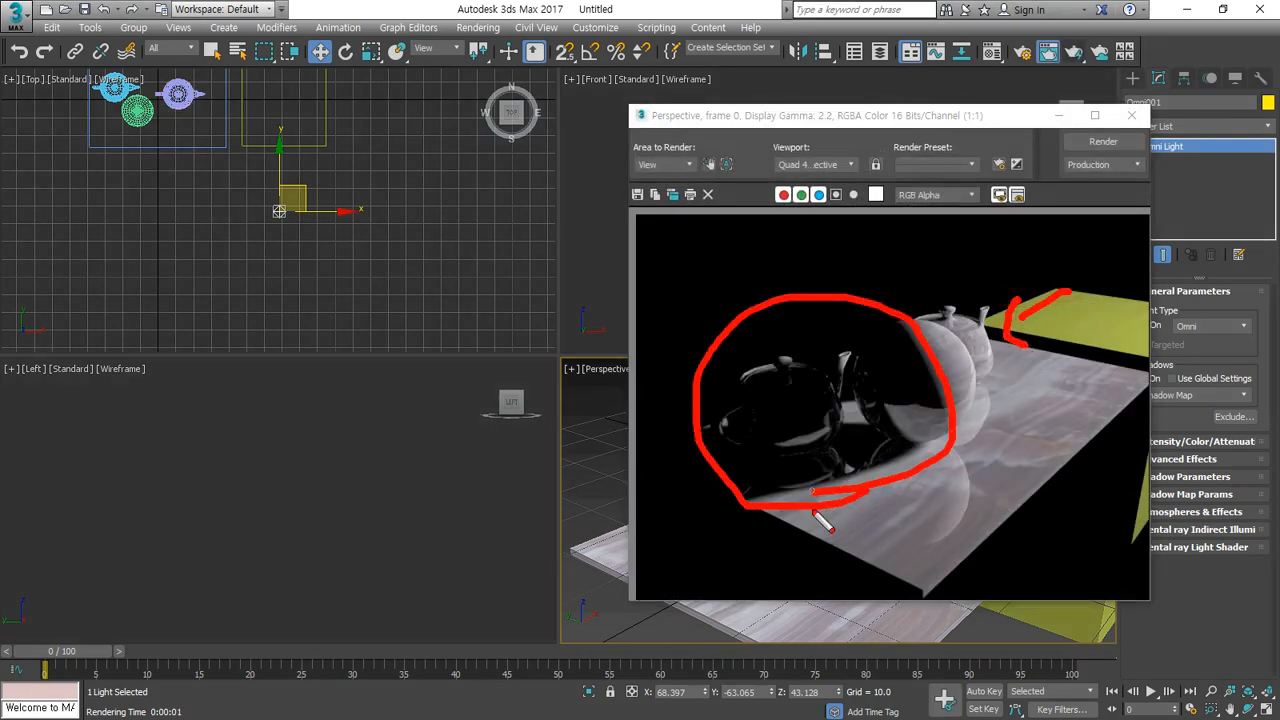
{"action": "key", "text": "Escape"}
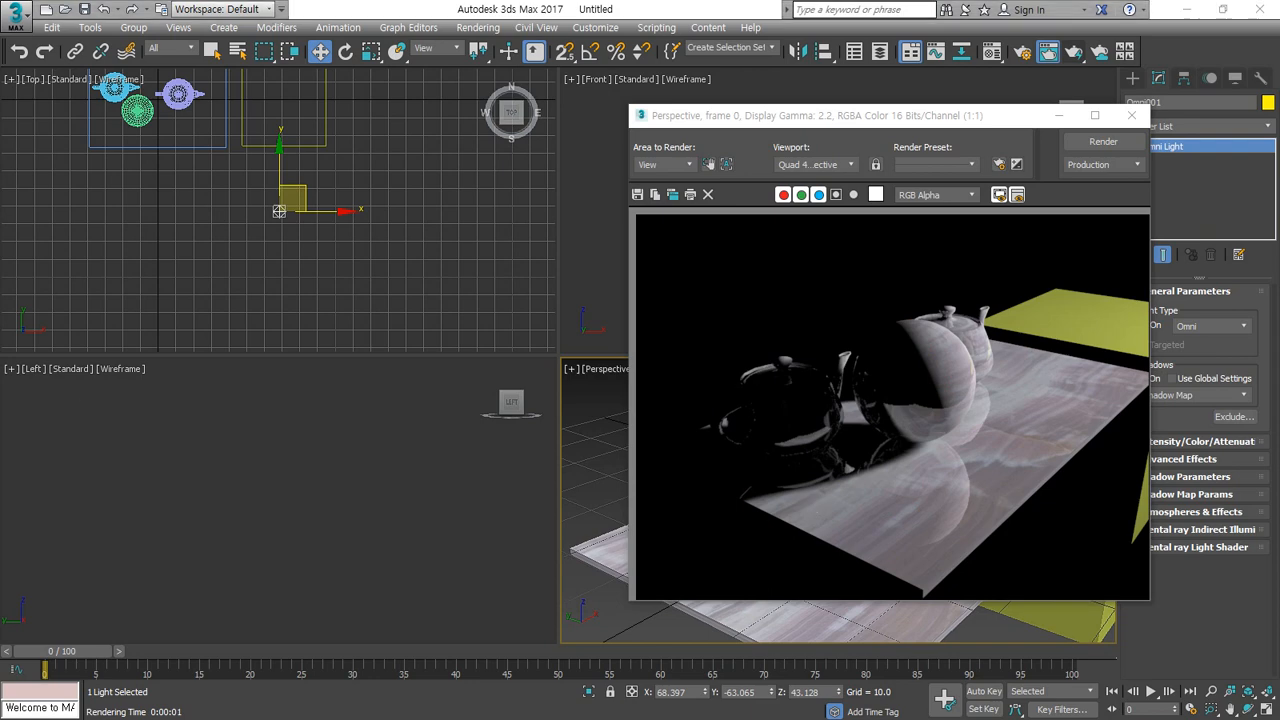
Step: Clone the omni light as a copy in Top view at about X -83.8, Y 31.0, diagonally opposite the original
{"action": "scroll", "coordinate": [370, 186], "scroll_direction": "down", "scroll_amount": 4}
{"action": "middle_click_drag", "start_coordinate": [370, 186], "coordinate": [370, 209]}
{"action": "scroll", "coordinate": [370, 209], "scroll_direction": "up", "scroll_amount": 3}
{"action": "left_click_drag", "start_coordinate": [329, 205], "coordinate": [138, 90], "text": "shift"}
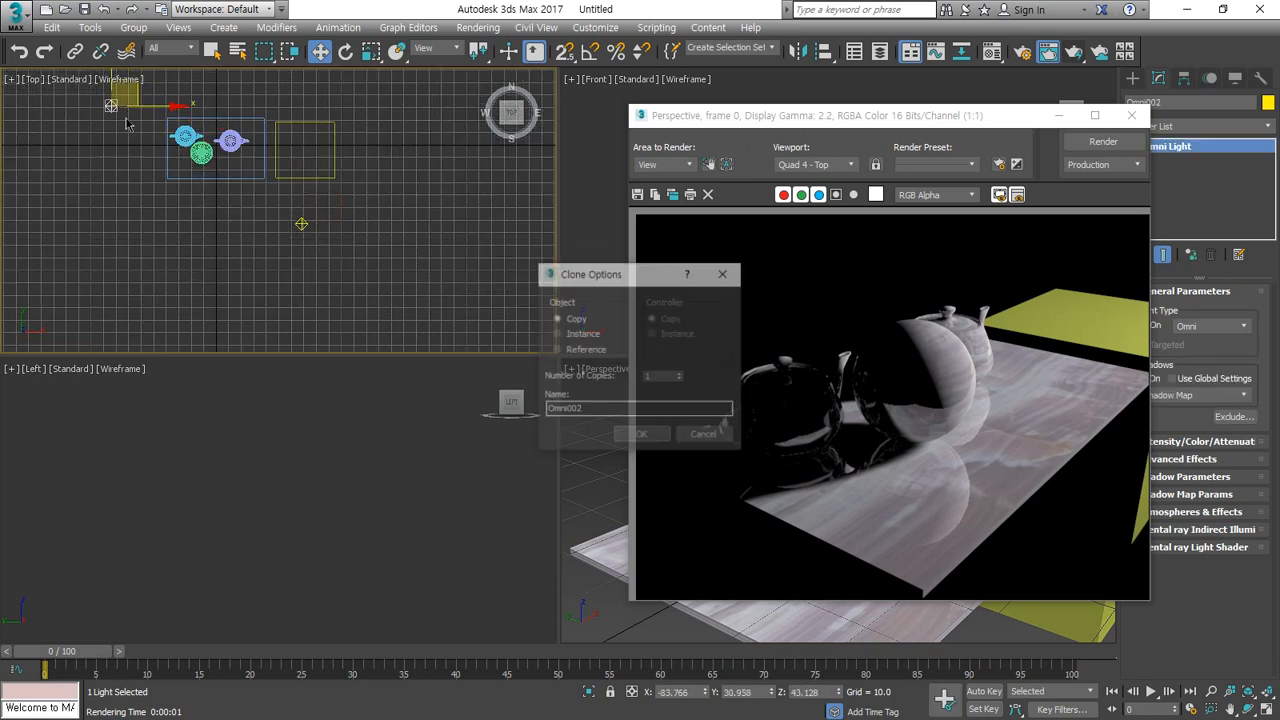
{"action": "left_click", "coordinate": [642, 436]}
Step: Clone the copied omni light once more, placing the new copy behind the plain box in Top view
{"action": "middle_click_drag", "start_coordinate": [194, 223], "coordinate": [200, 245]}
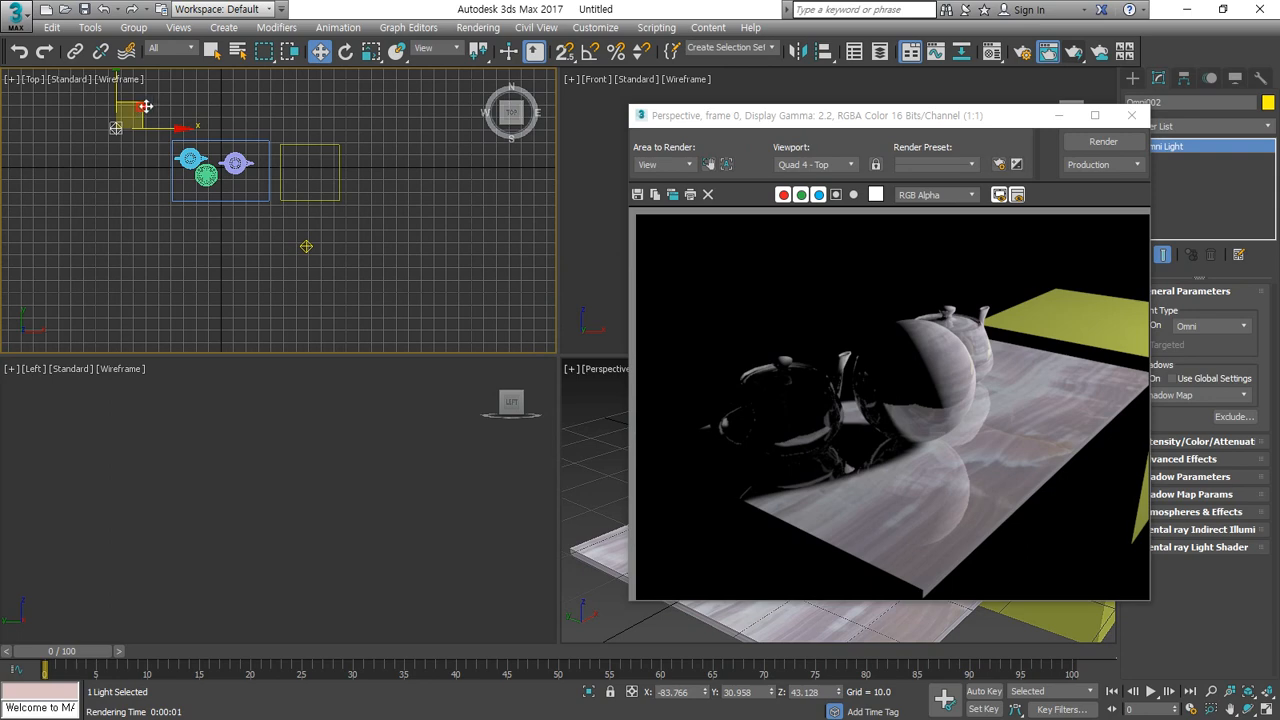
{"action": "mouse_move", "coordinate": [141, 109]}
{"action": "left_mouse_down", "text": "shift"}
{"action": "mouse_move", "coordinate": [305, 105]}
{"action": "mouse_move", "coordinate": [426, 268]}
{"action": "mouse_move", "coordinate": [313, 61]}
{"action": "left_mouse_up", "text": "shift"}
{"action": "left_click", "coordinate": [642, 436]}
Step: Move the original omni light in Top view to about X 55.0, Y -73.8
{"action": "left_click", "coordinate": [297, 253]}
{"action": "left_click_drag", "start_coordinate": [293, 256], "coordinate": [288, 260]}
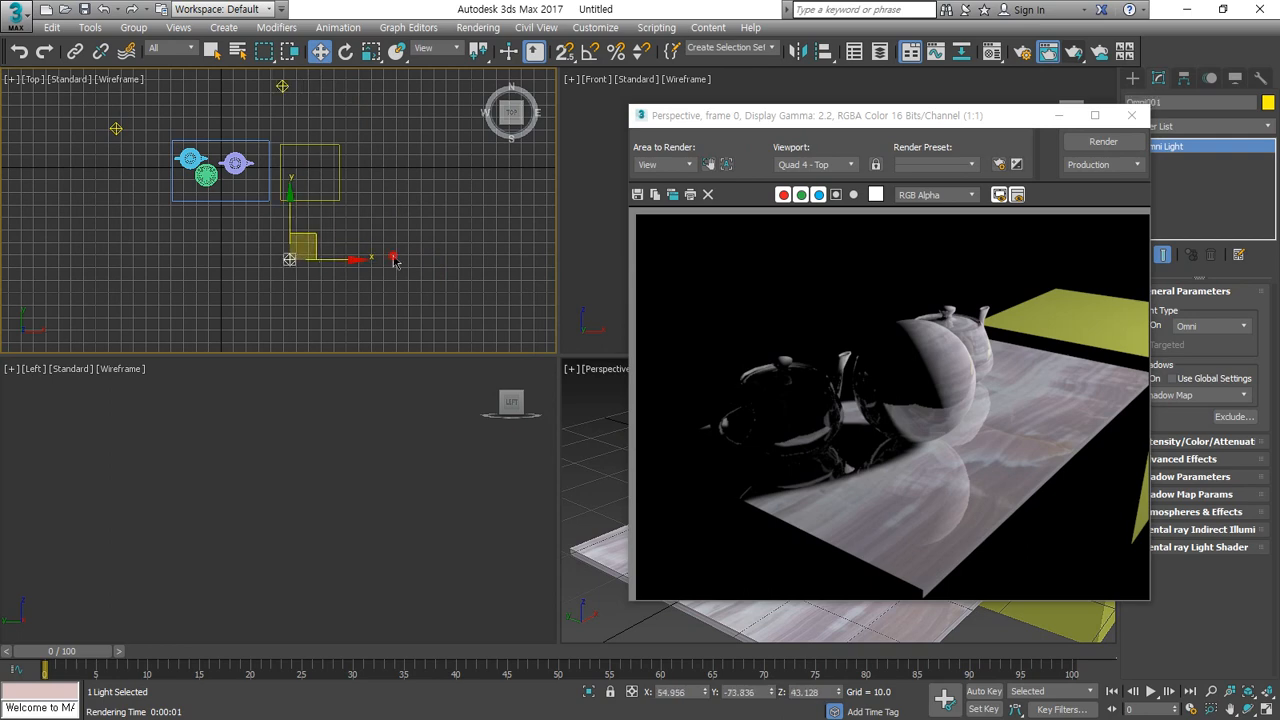
{"action": "left_click", "coordinate": [391, 251]}
Step: Select the two copied omni lights behind the objects, close the render, and frame the lights in all viewports
{"action": "left_click", "coordinate": [282, 86]}
{"action": "left_click", "coordinate": [117, 129], "text": "ctrl"}
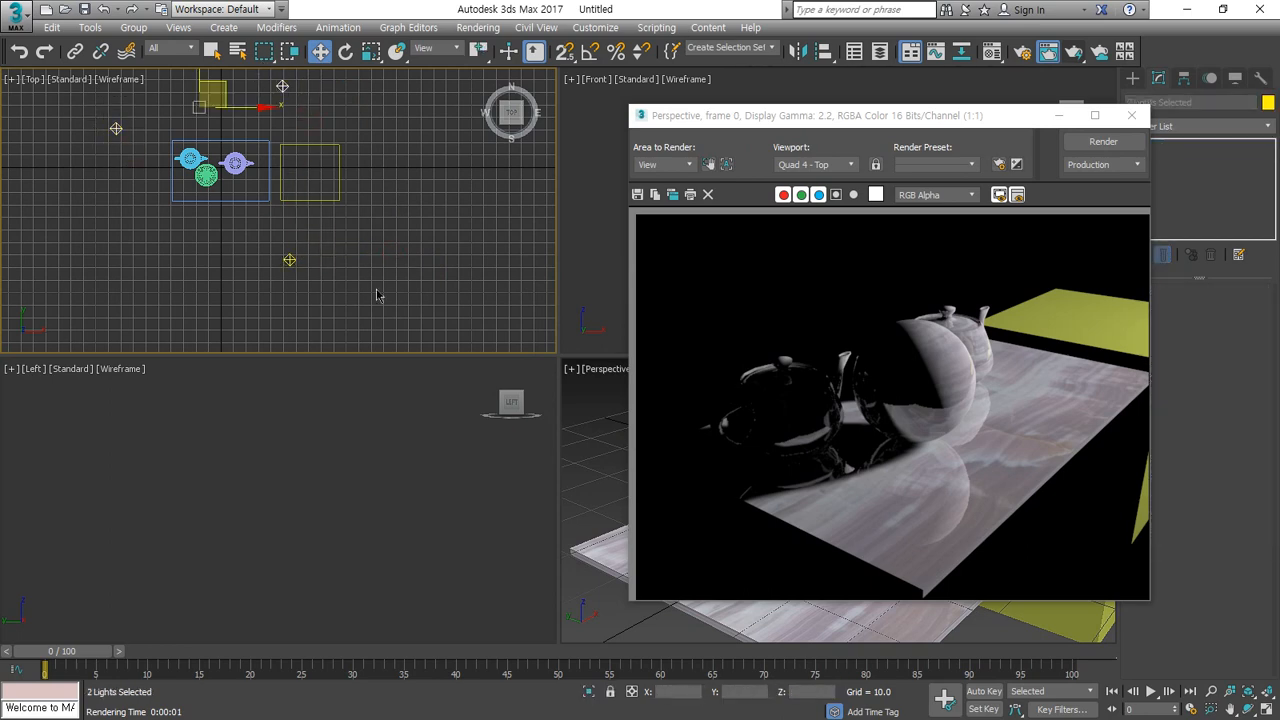
{"action": "left_click", "coordinate": [1131, 115]}
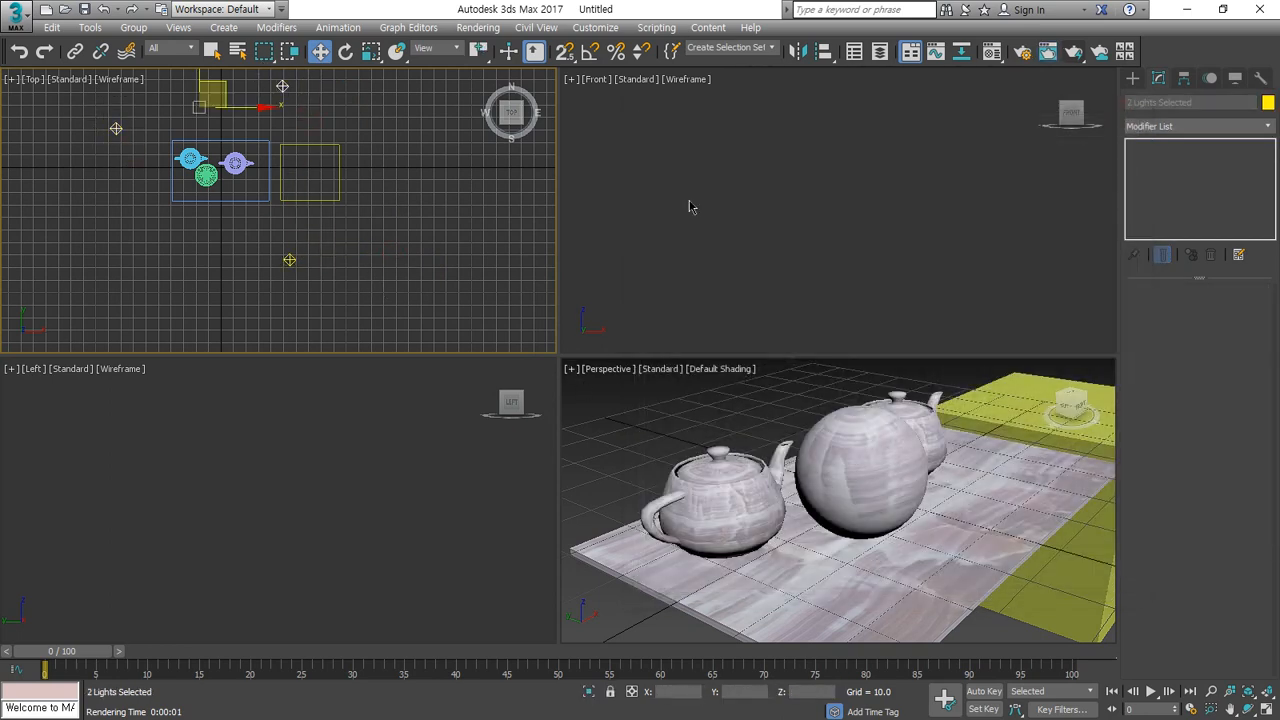
{"action": "right_click", "coordinate": [688, 206]}
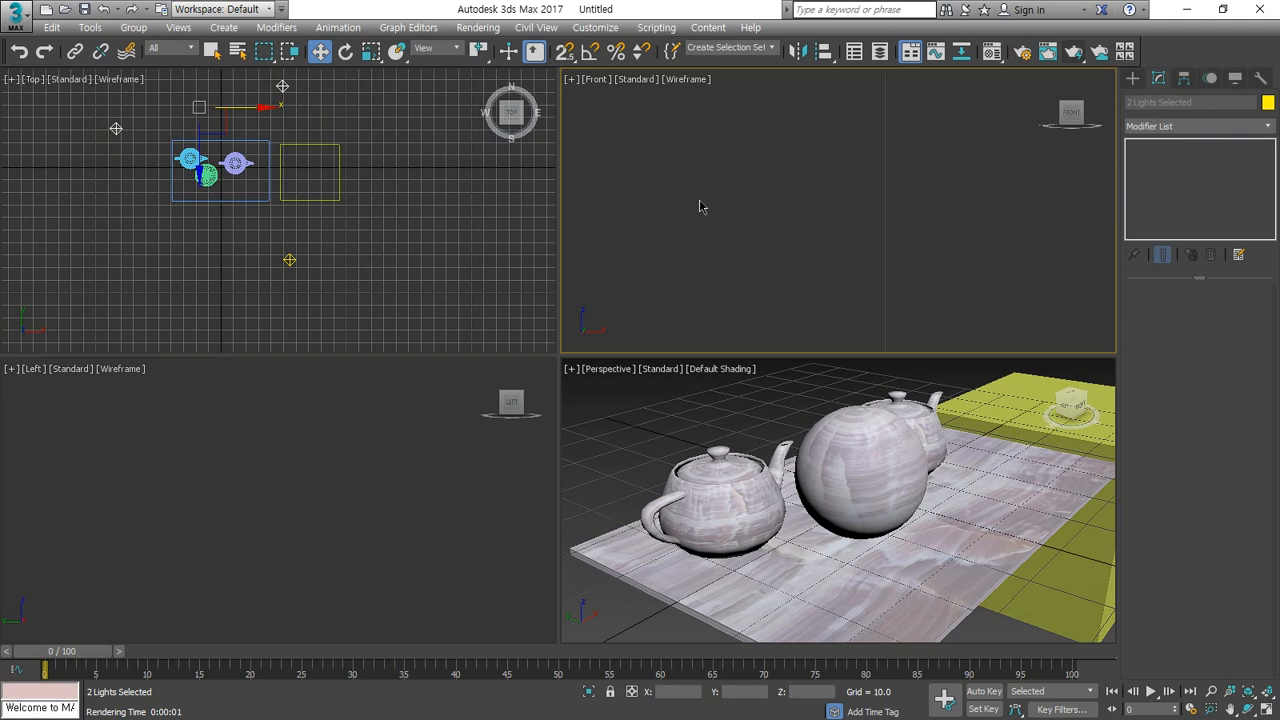
{"action": "left_click", "coordinate": [1266, 691]}
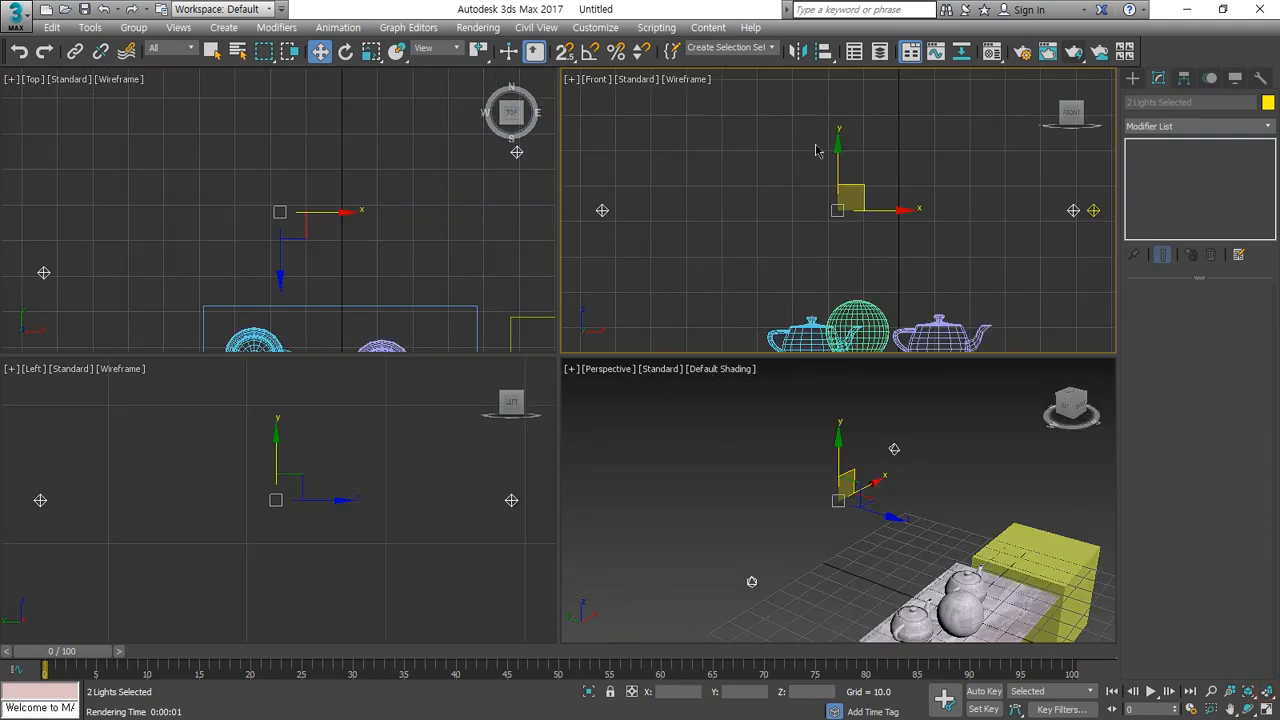
Step: Move the original omni light in Top view to about X 23.1, Y -76.0, in front of the marble floor
{"action": "scroll", "coordinate": [816, 145], "scroll_direction": "down", "scroll_amount": 5}
{"action": "scroll", "coordinate": [392, 524], "scroll_direction": "down", "scroll_amount": 5}
{"action": "scroll", "coordinate": [390, 524], "scroll_direction": "down", "scroll_amount": 2}
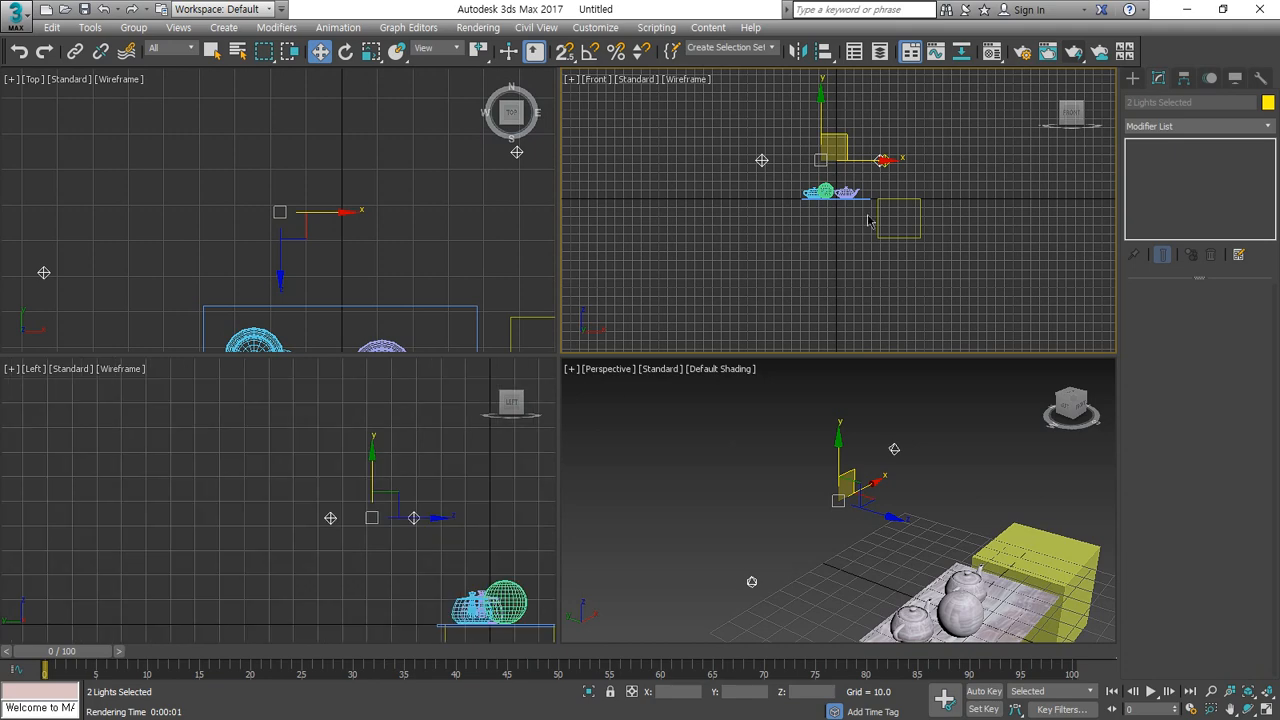
{"action": "middle_click_drag", "start_coordinate": [798, 260], "coordinate": [724, 297]}
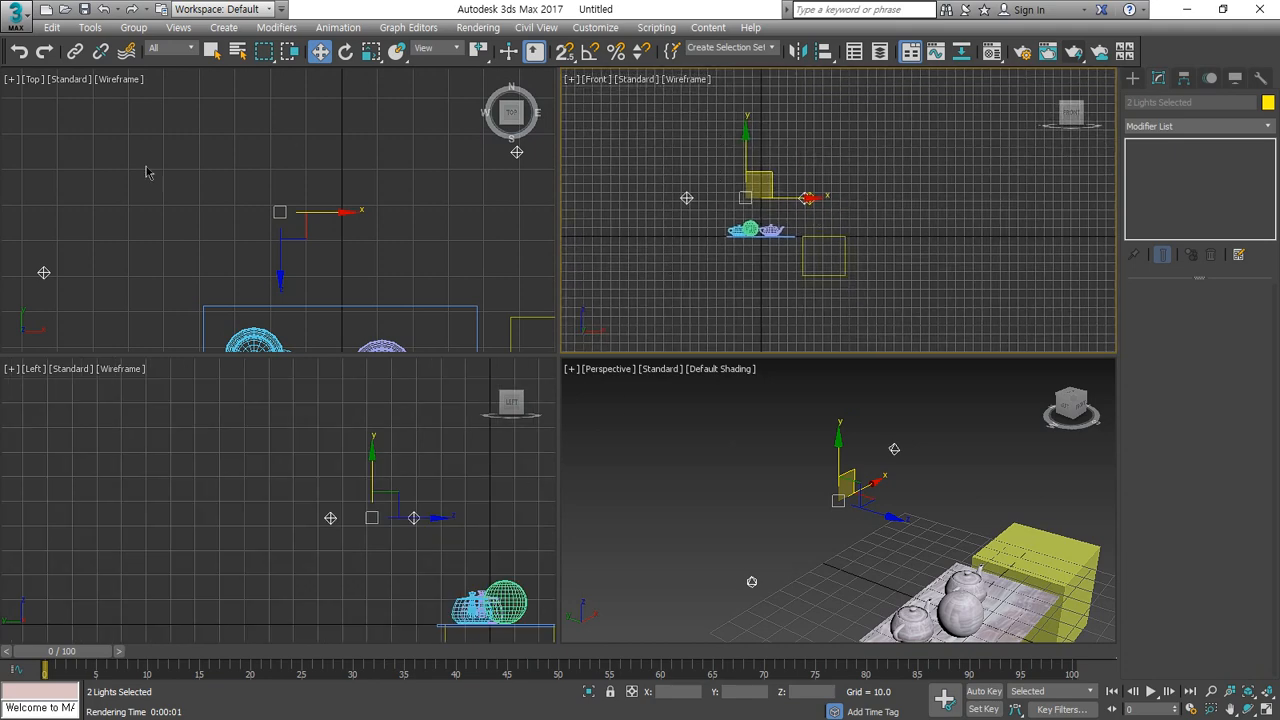
{"action": "scroll", "coordinate": [292, 218], "scroll_direction": "down", "scroll_amount": 6}
{"action": "left_click", "coordinate": [329, 286]}
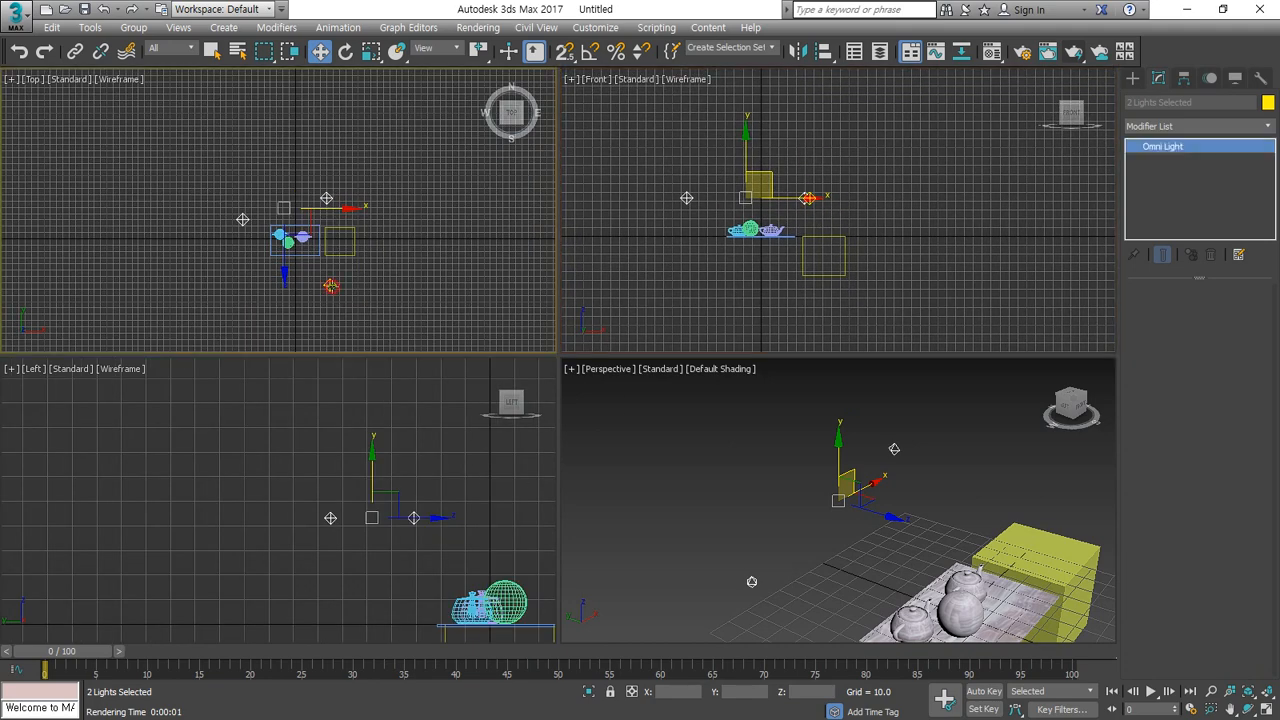
{"action": "left_click_drag", "start_coordinate": [329, 286], "coordinate": [309, 286]}
Step: Render the Perspective view of the teapots, sphere and box, examine the reflections and shadows up close, and close the render
{"action": "middle_click_drag", "start_coordinate": [853, 597], "coordinate": [818, 517]}
{"action": "scroll", "coordinate": [818, 517], "scroll_direction": "up", "scroll_amount": 6}
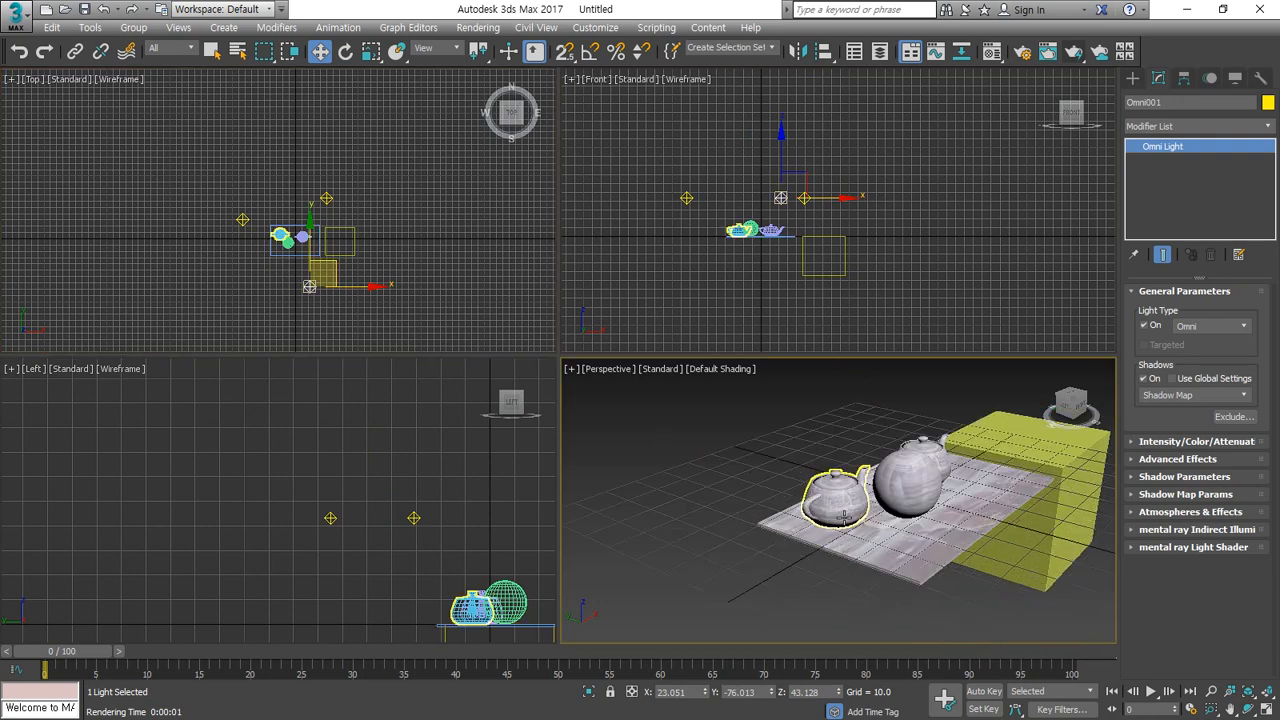
{"action": "left_click", "coordinate": [1074, 51]}
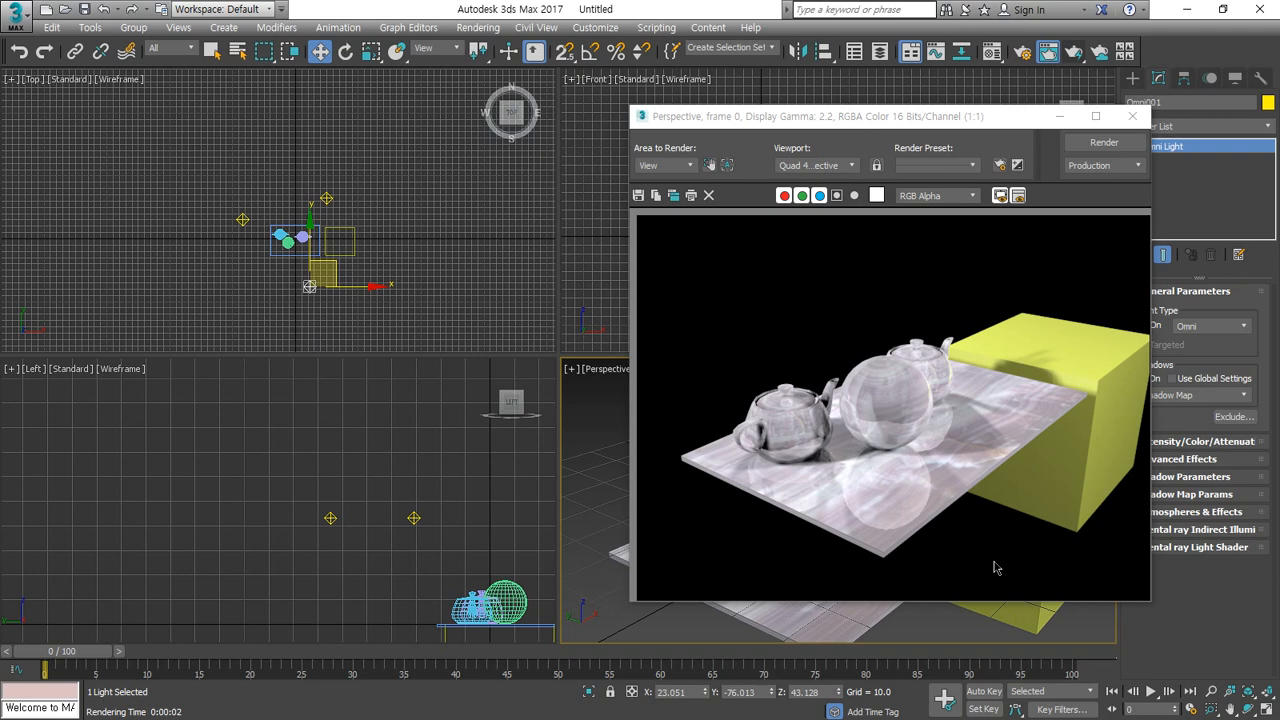
{"action": "scroll", "coordinate": [905, 489], "scroll_direction": "up", "scroll_amount": 2}
{"action": "scroll", "coordinate": [897, 391], "scroll_direction": "down", "scroll_amount": 1}
{"action": "middle_click_drag", "start_coordinate": [897, 391], "coordinate": [899, 465]}
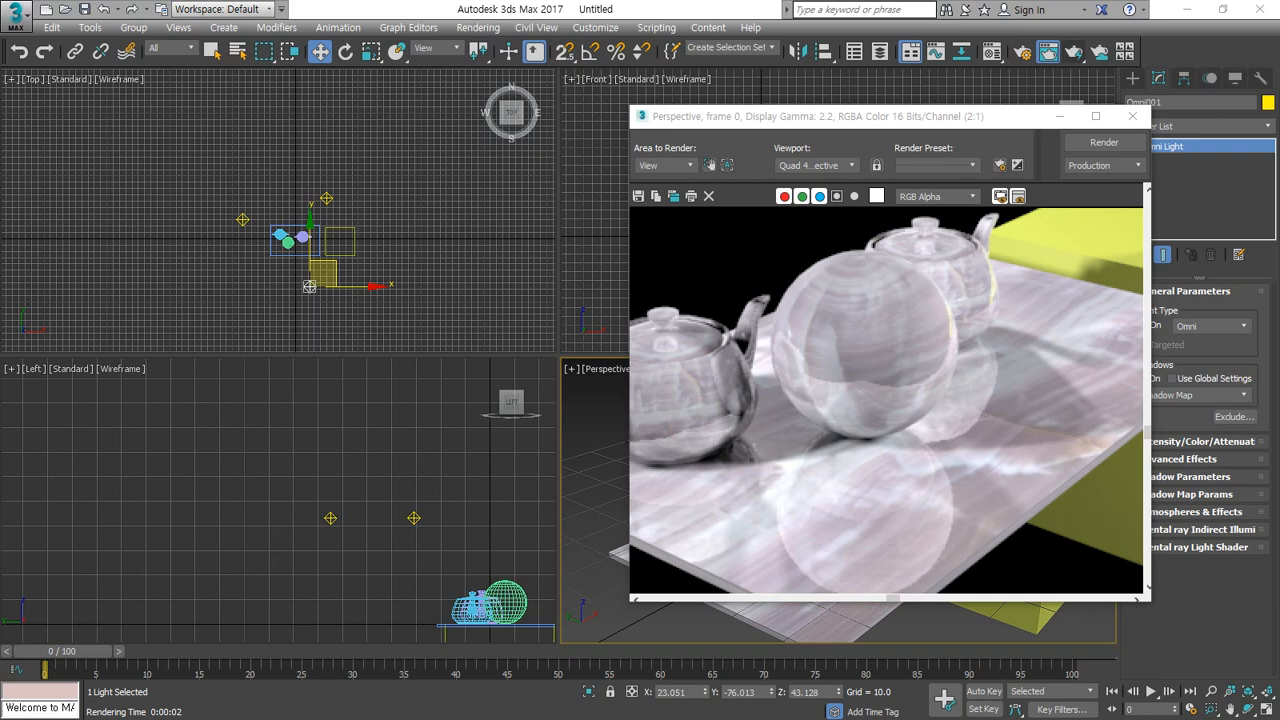
{"action": "left_click", "coordinate": [1132, 116]}
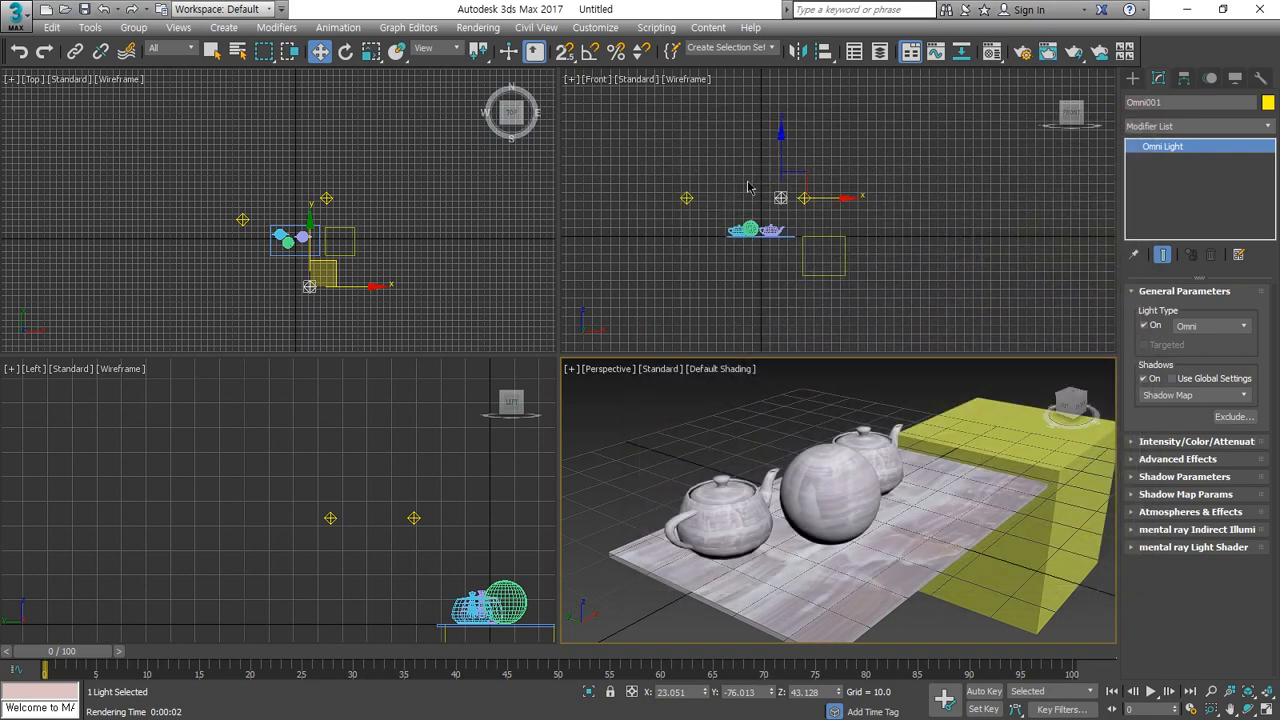
Step: Select each of the two copied omni lights in turn in Top view to review their placement around the objects
{"action": "left_click", "coordinate": [803, 217]}
{"action": "left_click_drag", "start_coordinate": [341, 300], "coordinate": [265, 281]}
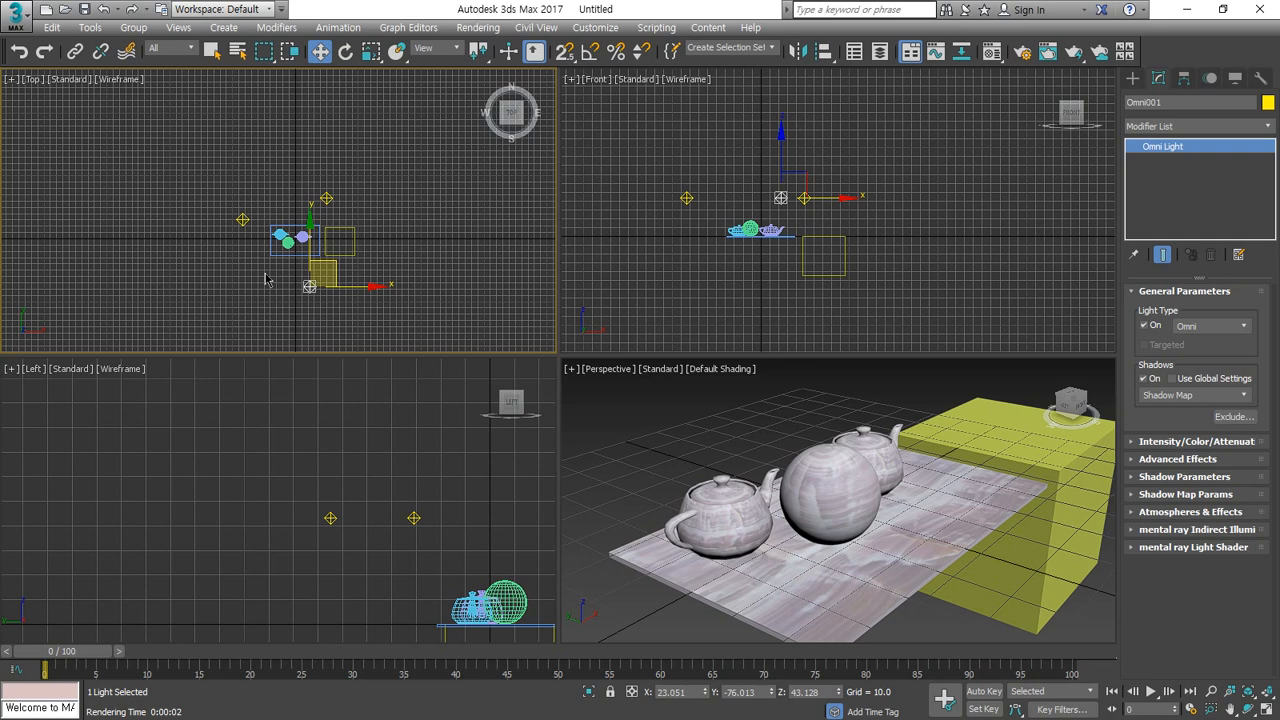
{"action": "left_click", "coordinate": [241, 220]}
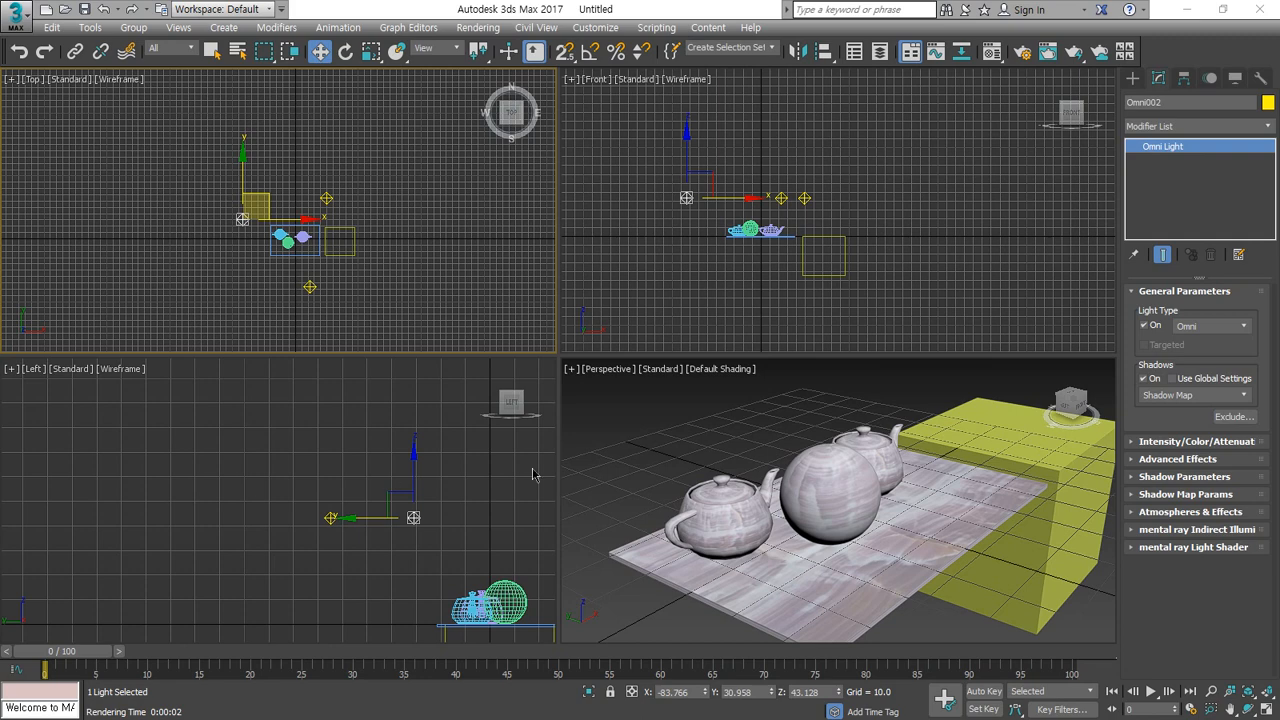
{"action": "left_click", "coordinate": [325, 197]}
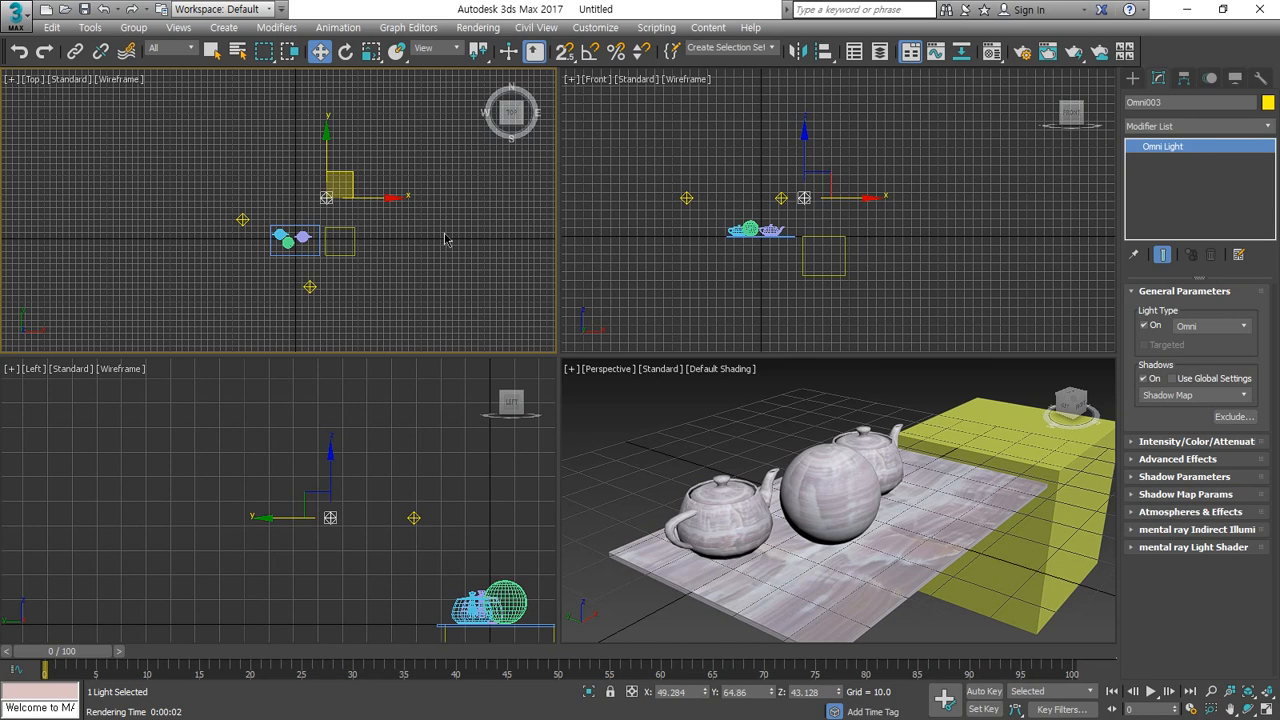
Step: Render a close-up of the sphere and teapots from the Perspective view
{"action": "scroll", "coordinate": [850, 515], "scroll_direction": "up", "scroll_amount": 4}
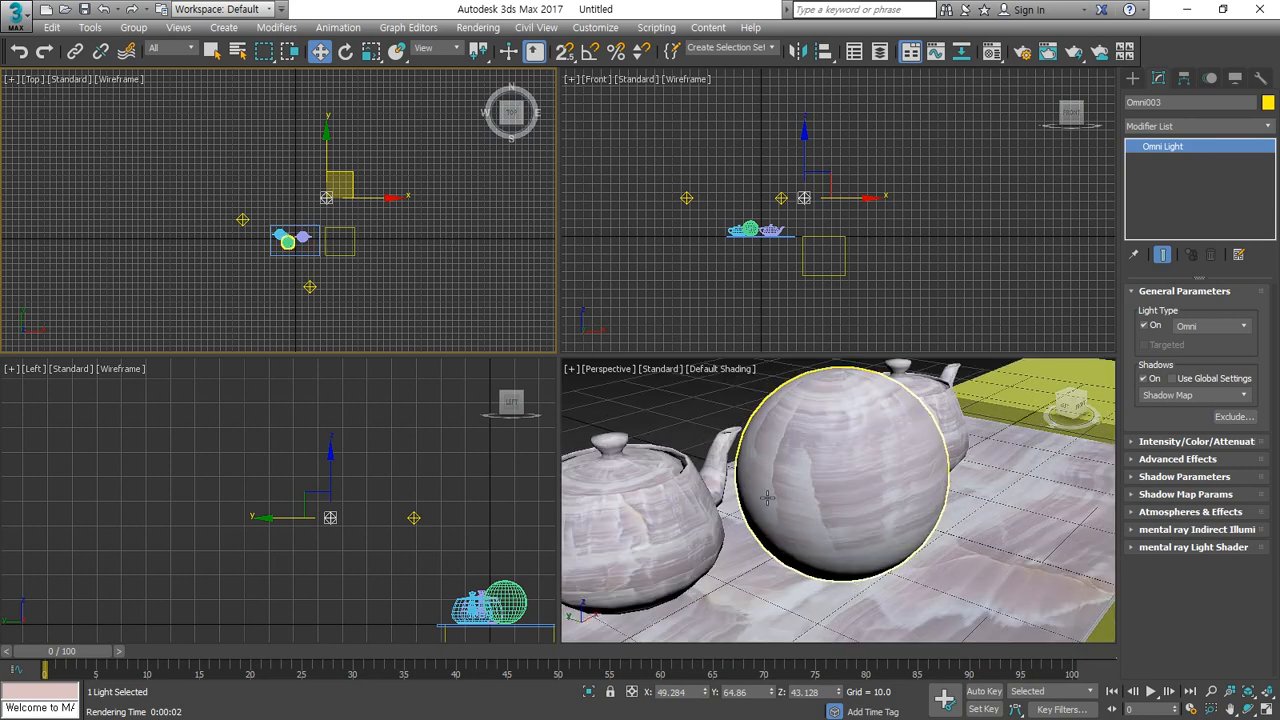
{"action": "left_click", "coordinate": [1057, 52]}
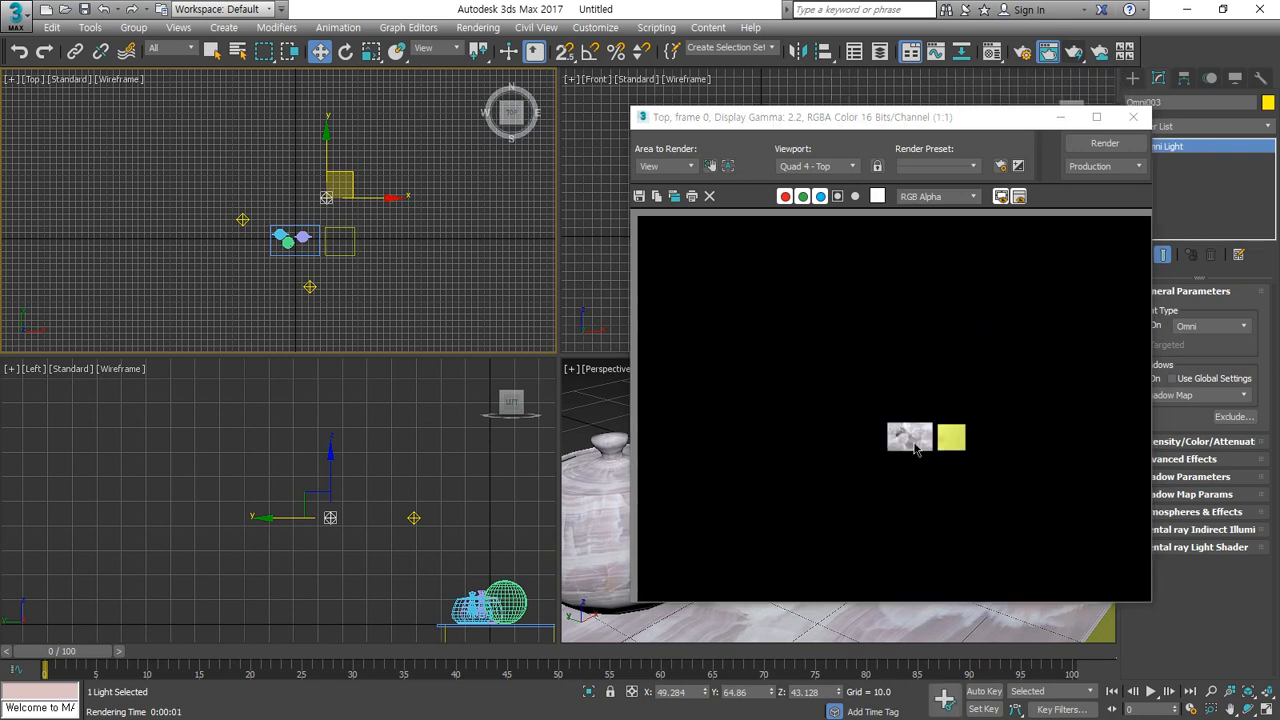
{"action": "left_click", "coordinate": [1133, 117]}
{"action": "right_click", "coordinate": [787, 431]}
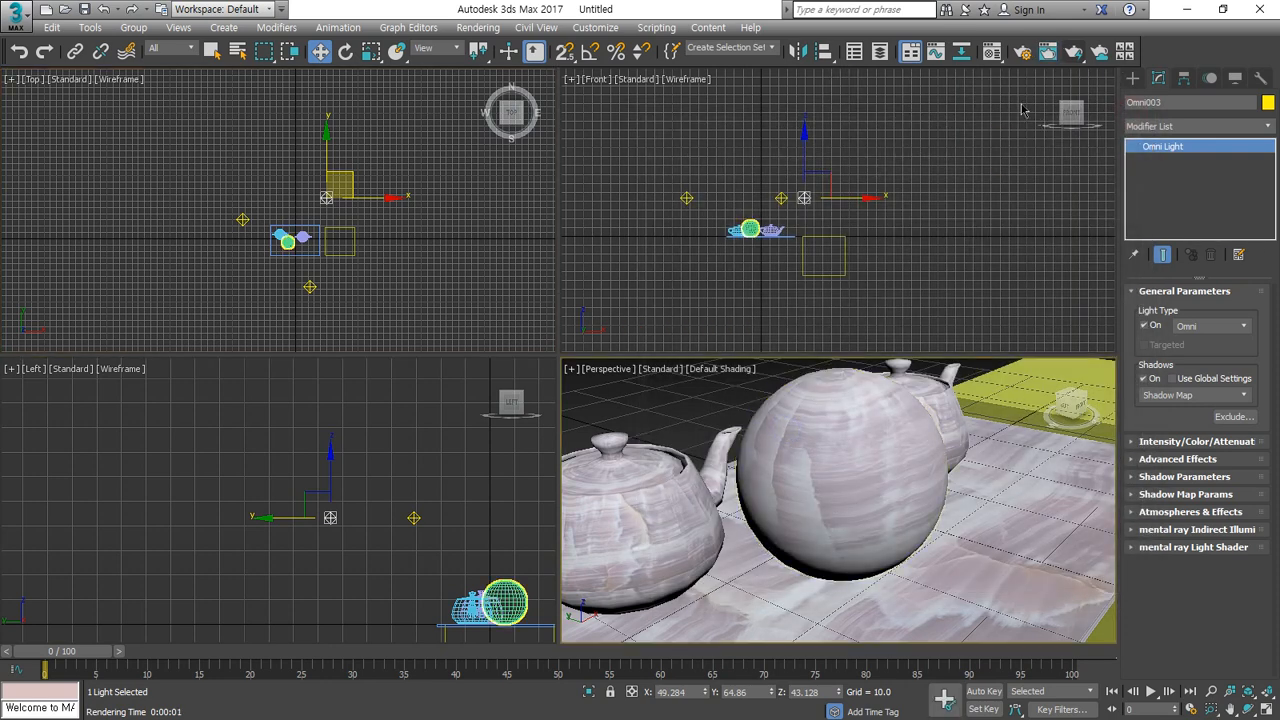
{"action": "left_click", "coordinate": [1072, 52]}
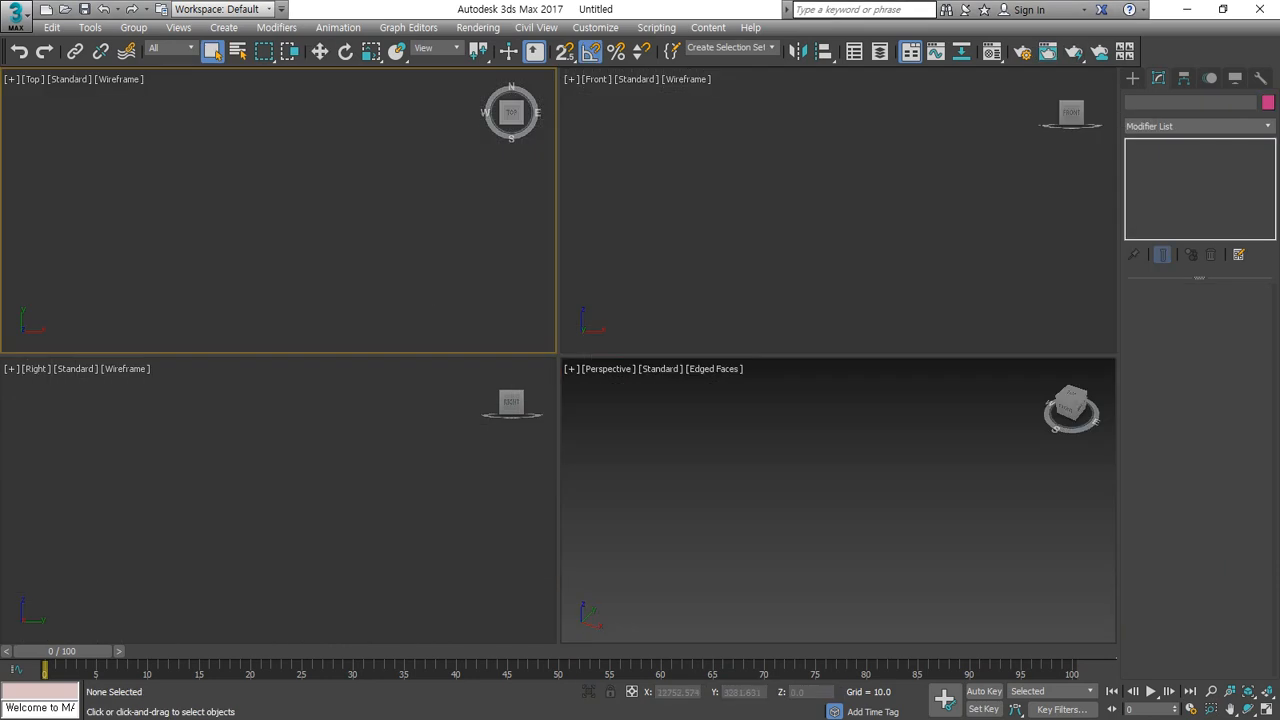
{"action": "left_click", "coordinate": [580, 110]}
{"action": "key", "text": "m"}
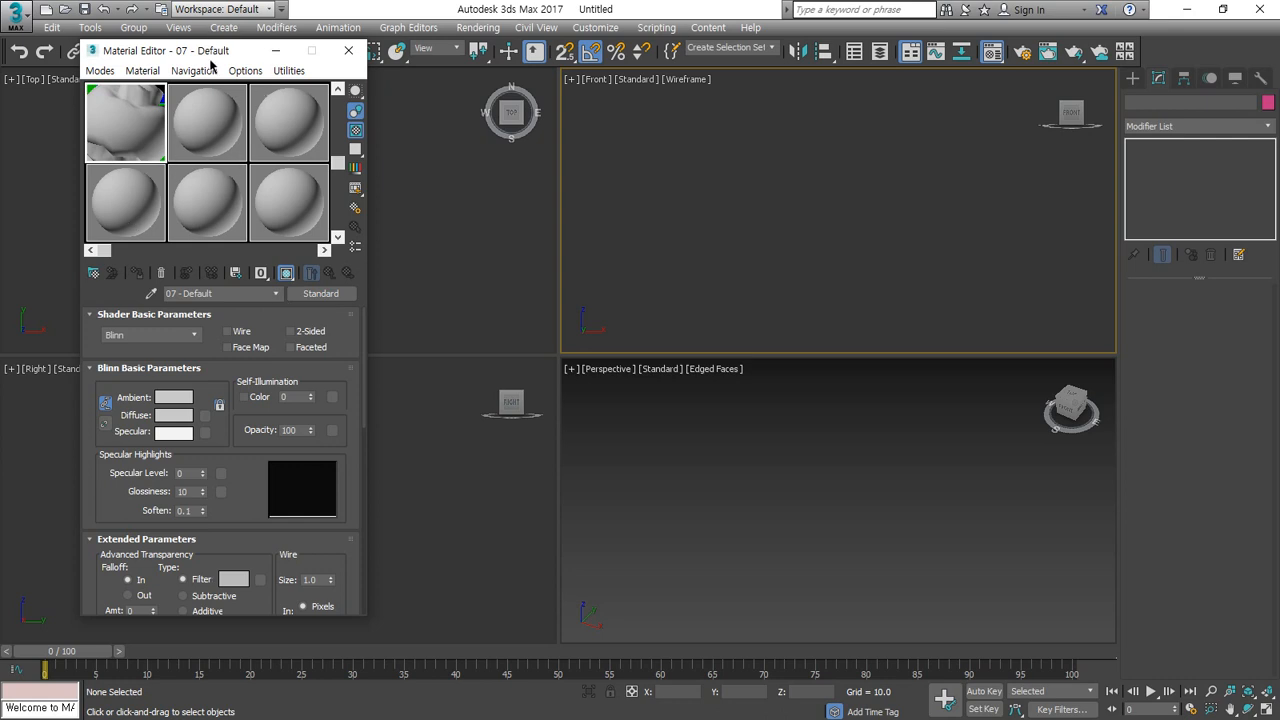
{"action": "key", "text": "m"}
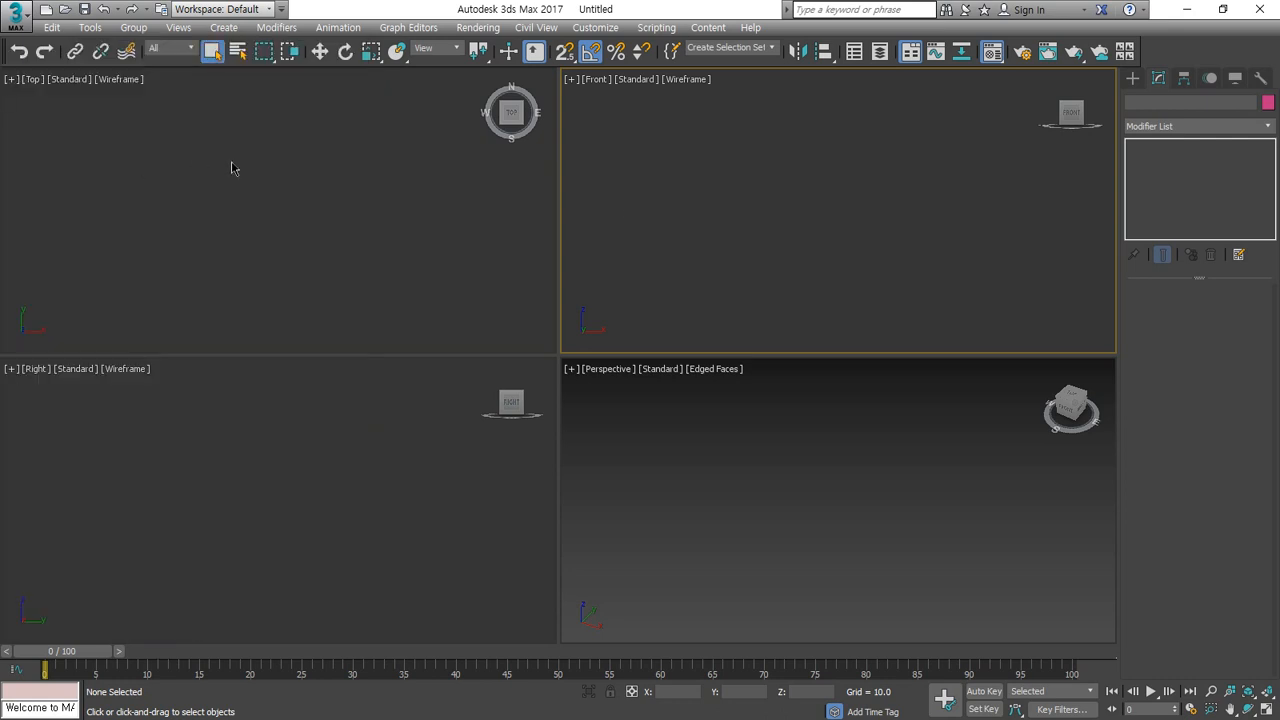
Step: Create a rectangular plane about 14403 long and 21692 wide in Top view
{"action": "left_click", "coordinate": [1133, 78]}
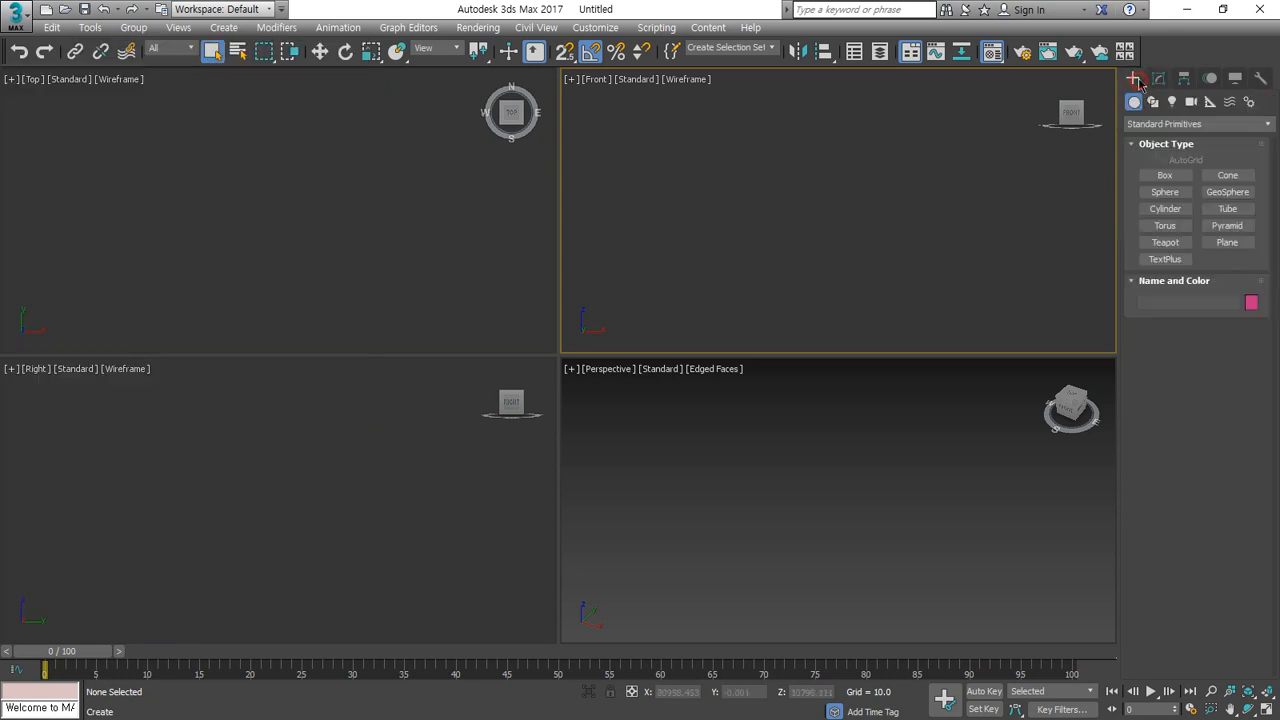
{"action": "left_click", "coordinate": [1227, 243]}
{"action": "left_click_drag", "start_coordinate": [92, 123], "coordinate": [393, 324]}
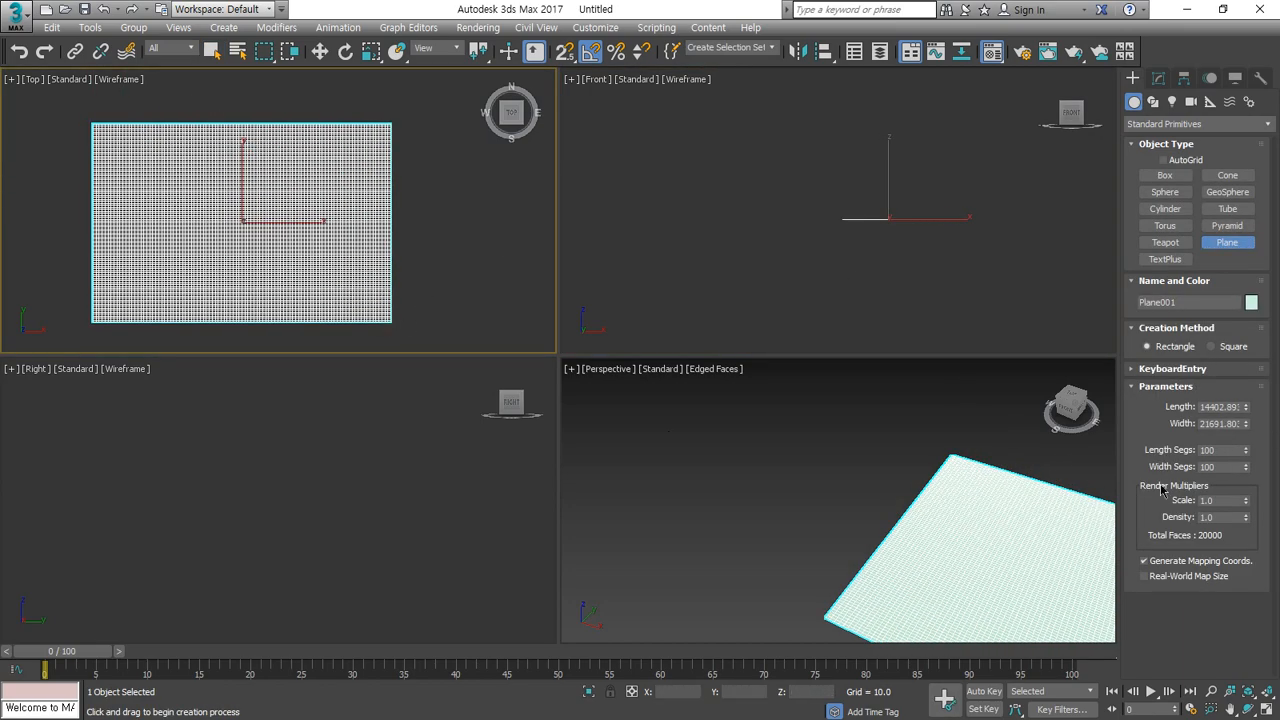
Step: Set the plane's length segments and width segments to 4 each
{"action": "double_click", "coordinate": [1219, 450]}
{"action": "type", "text": "4"}
{"action": "key", "text": "Return"}
{"action": "double_click", "coordinate": [1217, 467]}
{"action": "type", "text": "4"}
{"action": "key", "text": "Return"}
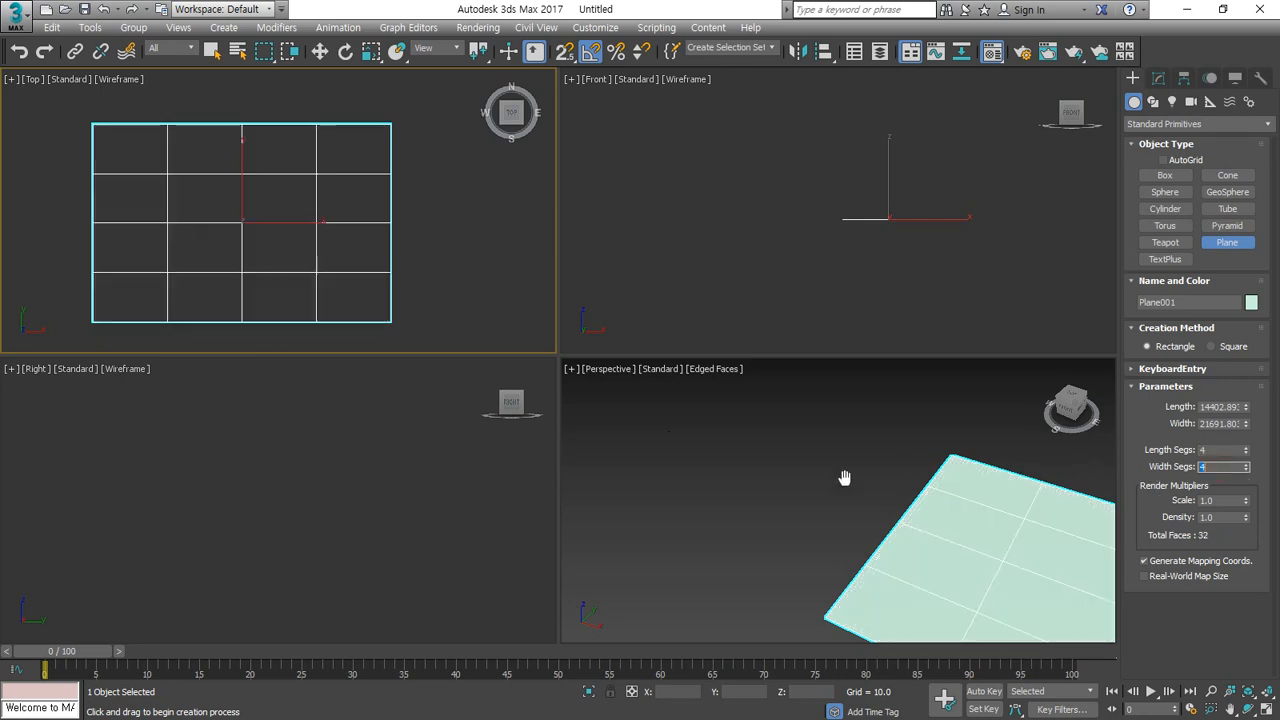
{"action": "middle_click_drag", "start_coordinate": [846, 478], "coordinate": [665, 428]}
{"action": "scroll", "coordinate": [783, 479], "scroll_direction": "down", "scroll_amount": 3}
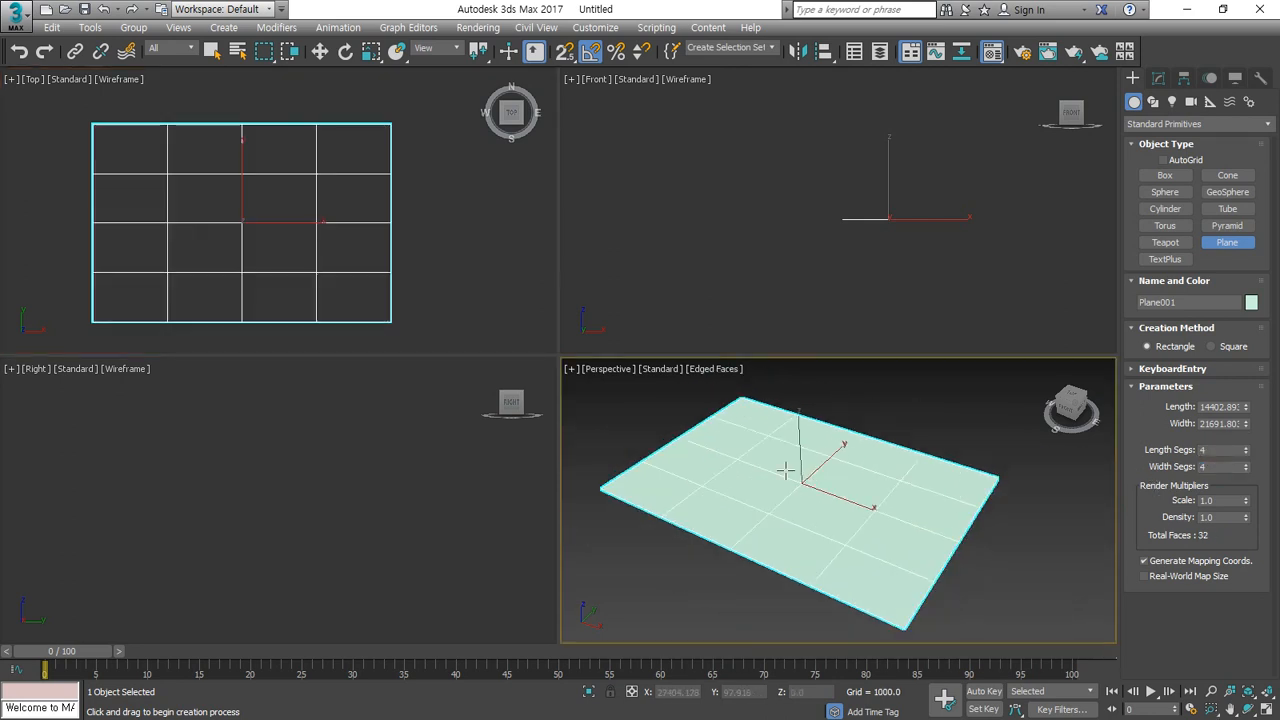
Step: Open the Material Editor, make the unused 09 - Default material active, and close the magnified sample preview
{"action": "key", "text": "m"}
{"action": "double_click", "coordinate": [412, 320]}
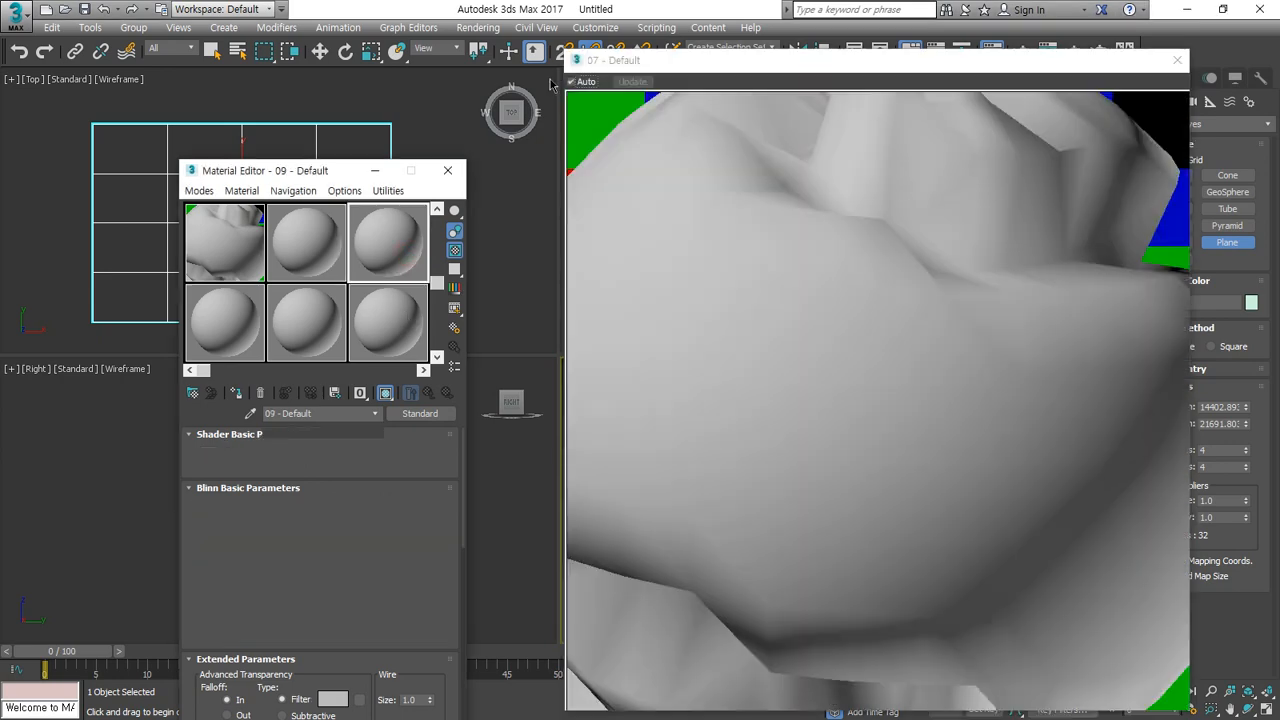
{"action": "left_click", "coordinate": [1172, 64]}
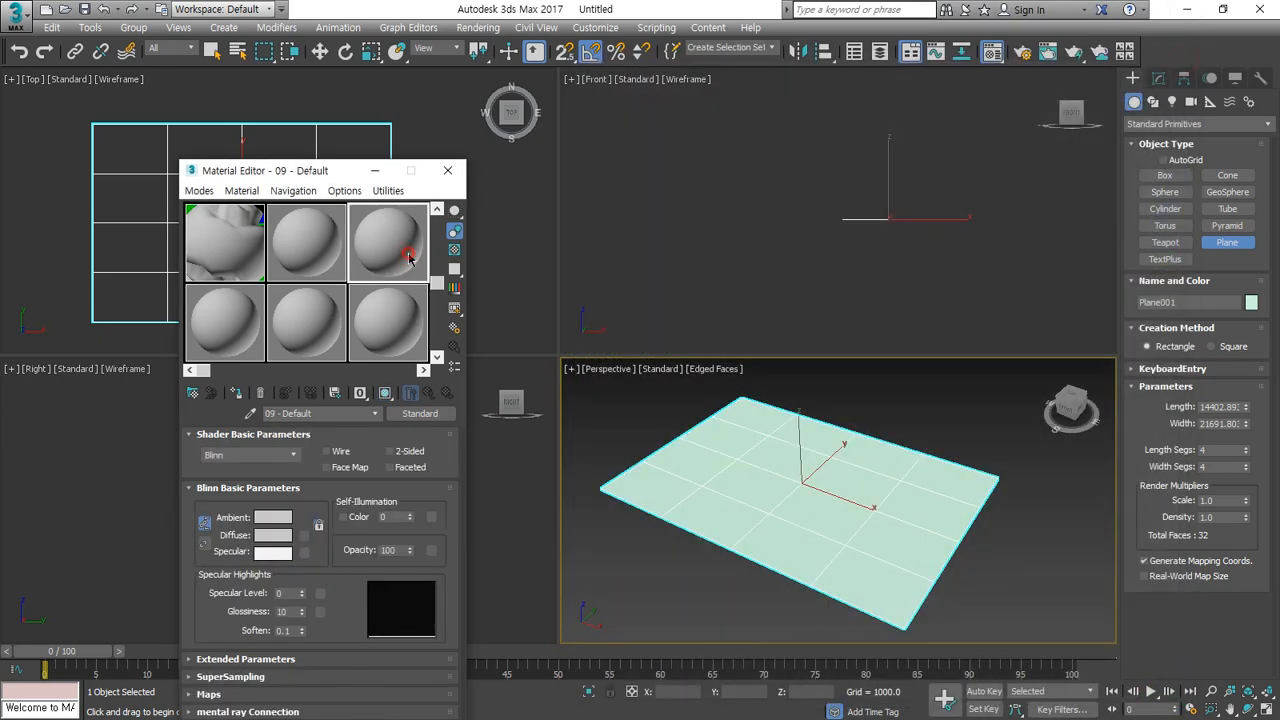
{"action": "left_click_drag", "start_coordinate": [331, 174], "coordinate": [344, 45]}
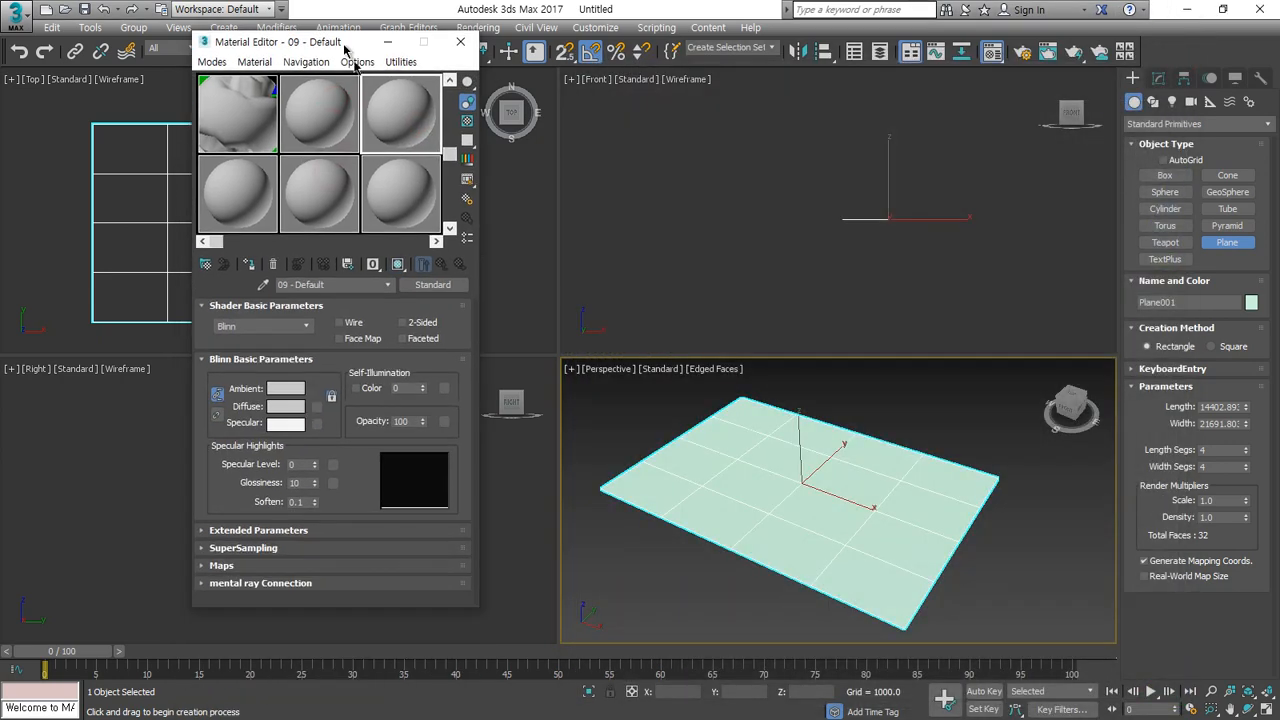
Step: Load the Brick_003_bump.jpg bitmap as the 09 - Default material's Displacement map and assign the material to the plane
{"action": "left_click", "coordinate": [259, 570]}
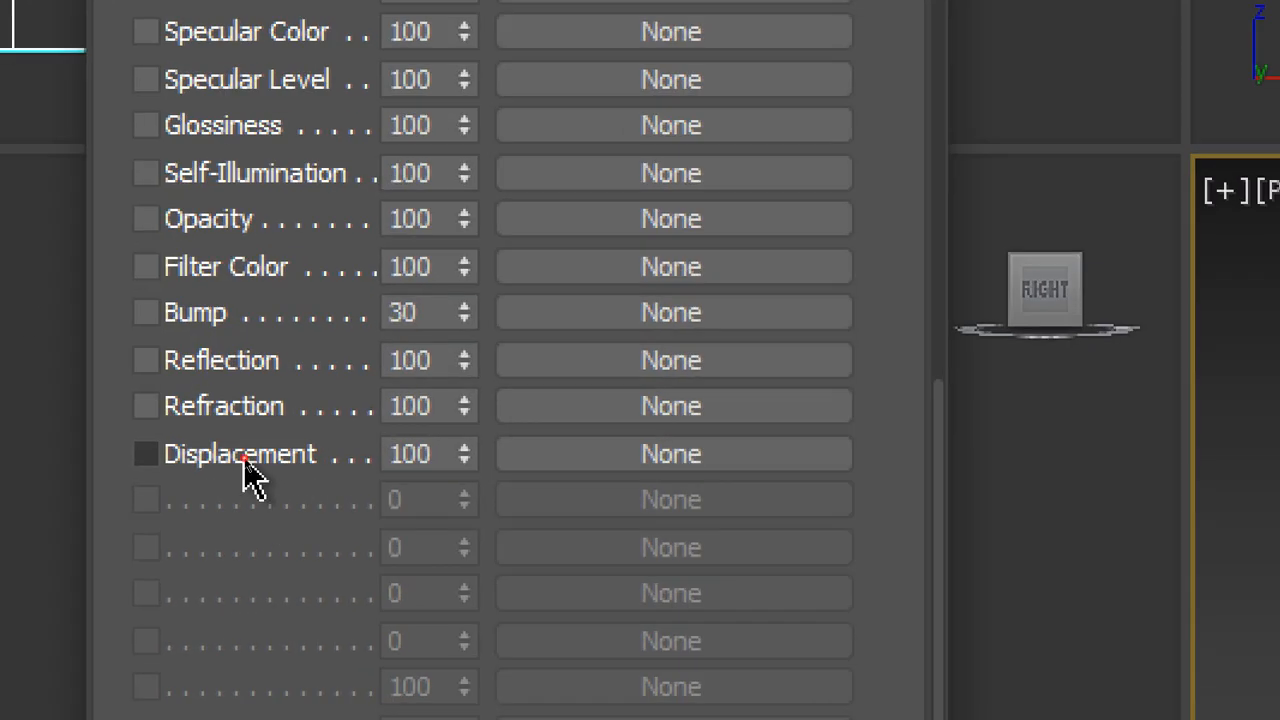
{"action": "left_click", "coordinate": [245, 464]}
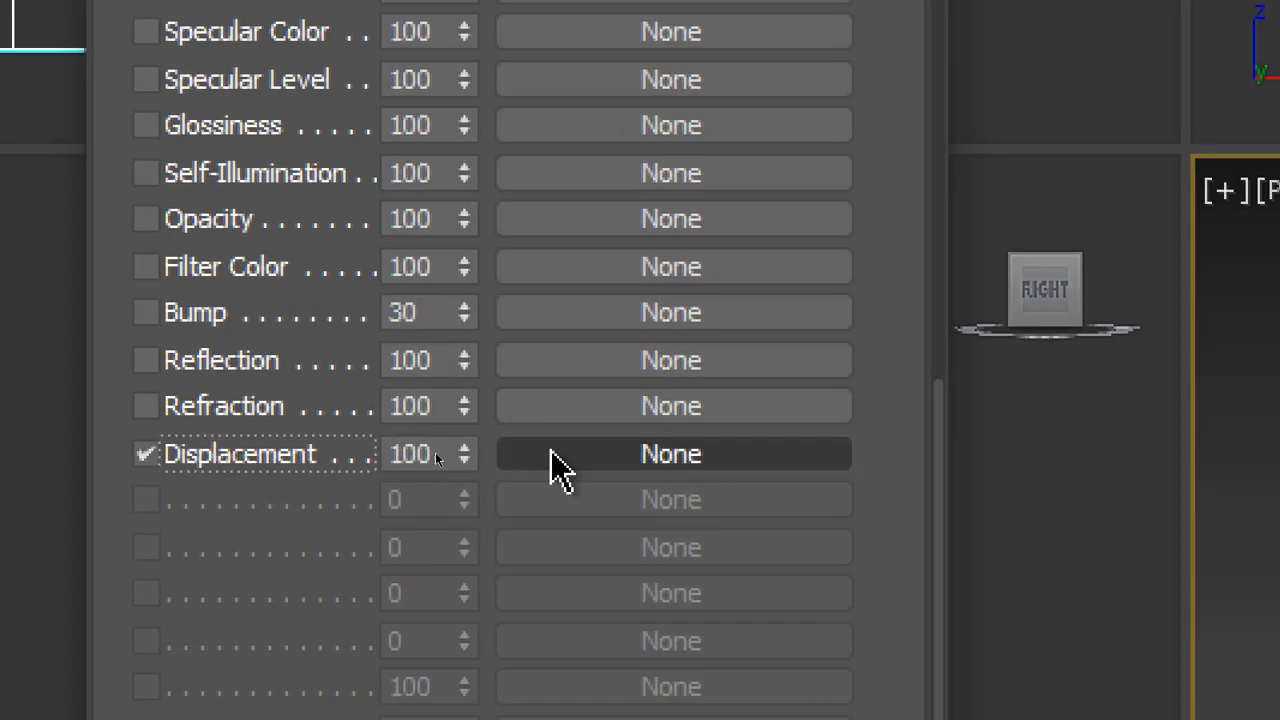
{"action": "left_click", "coordinate": [439, 460]}
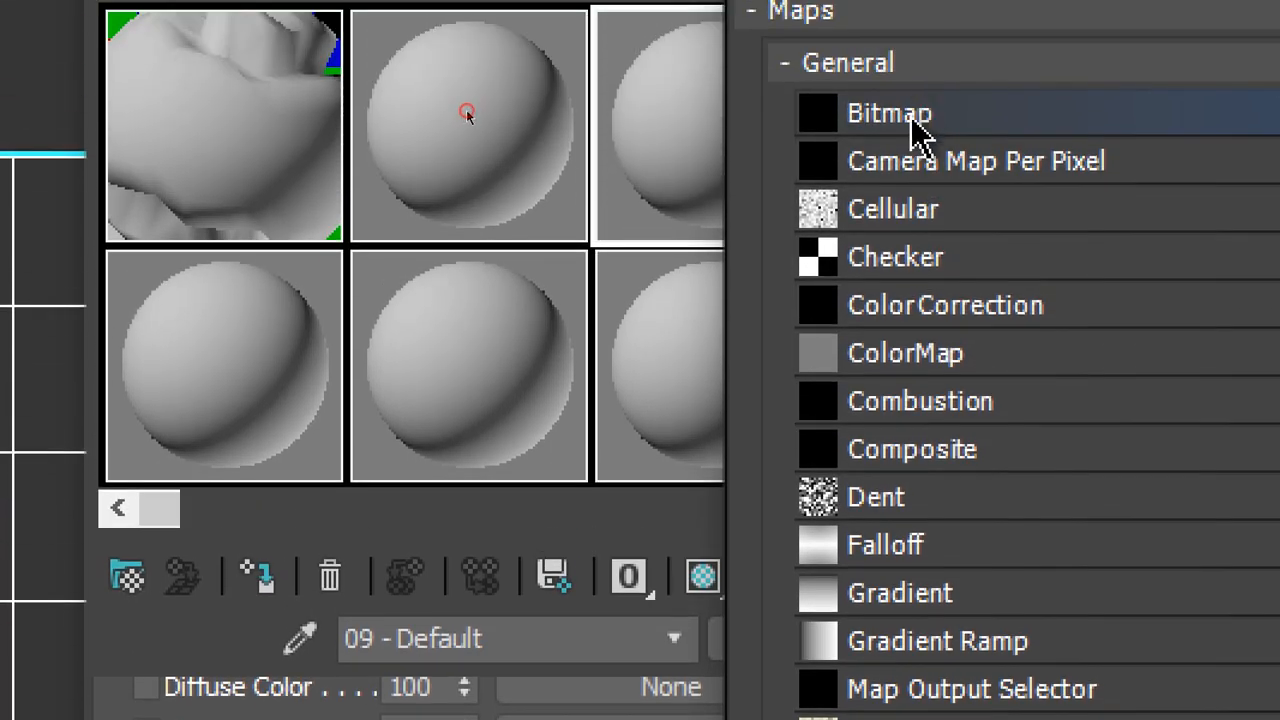
{"action": "double_click", "coordinate": [922, 113]}
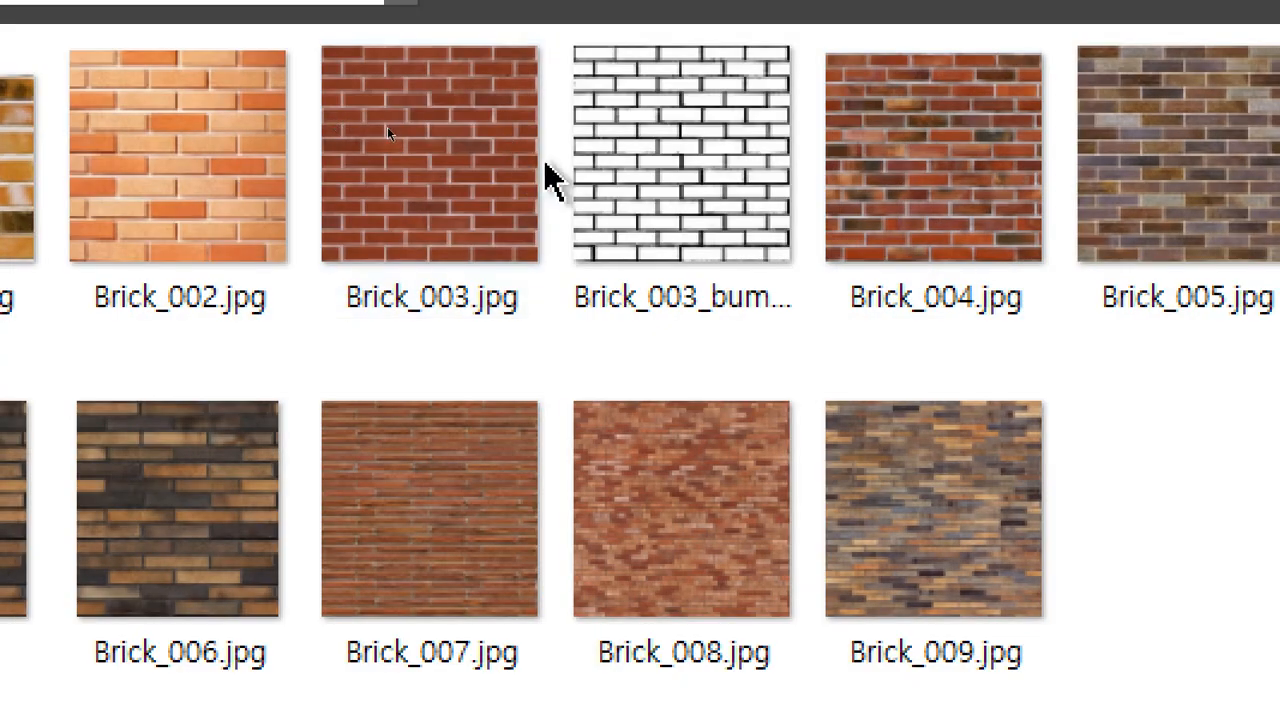
{"action": "left_click", "coordinate": [686, 177]}
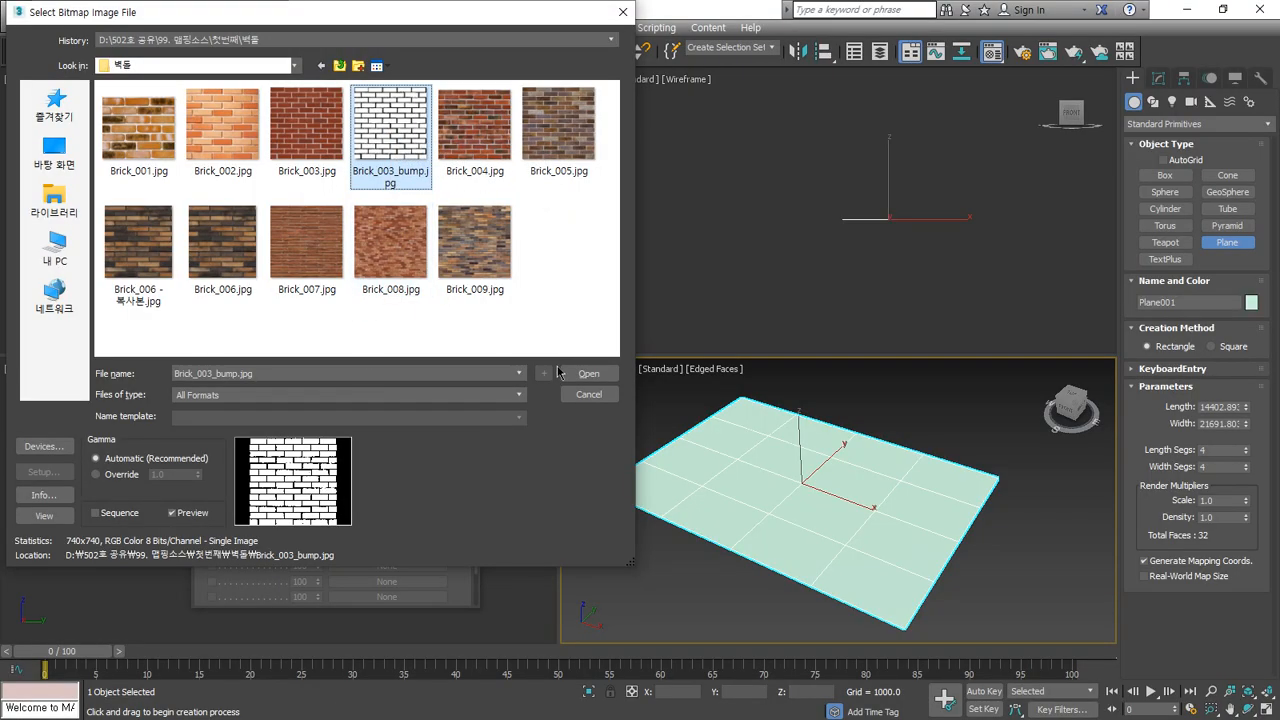
{"action": "double_click", "coordinate": [412, 142]}
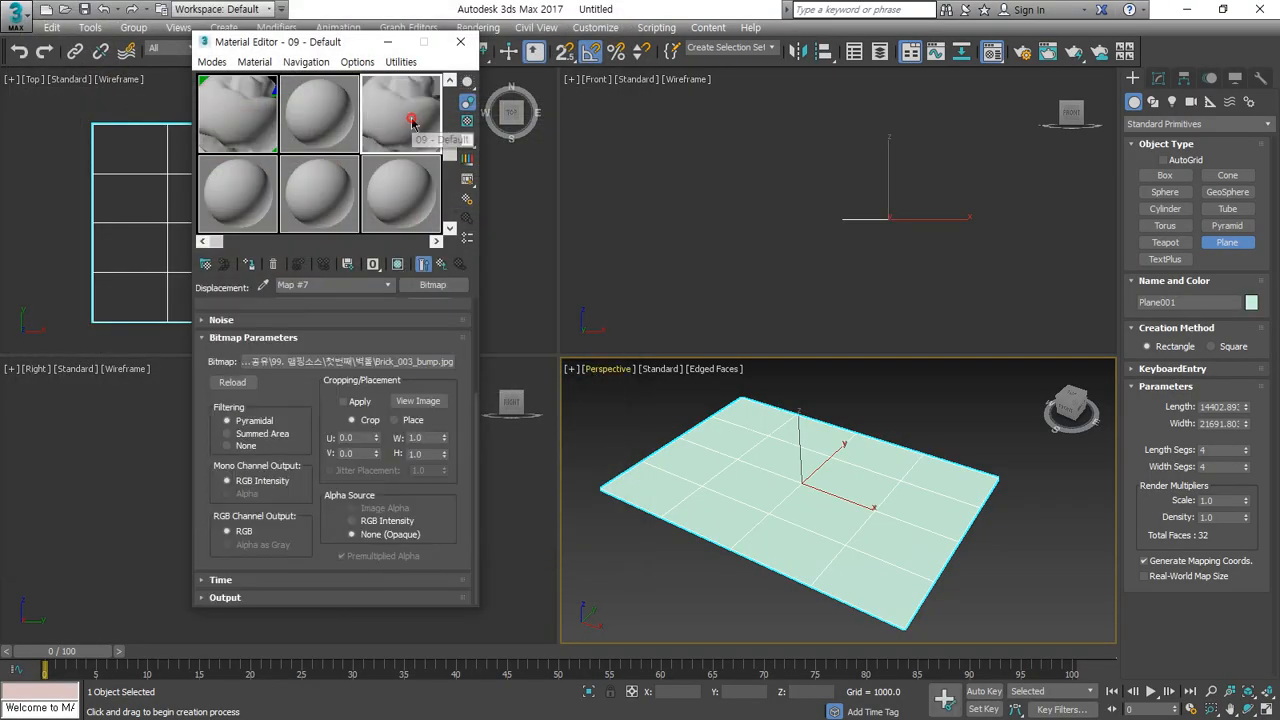
{"action": "left_click_drag", "start_coordinate": [414, 118], "coordinate": [707, 469]}
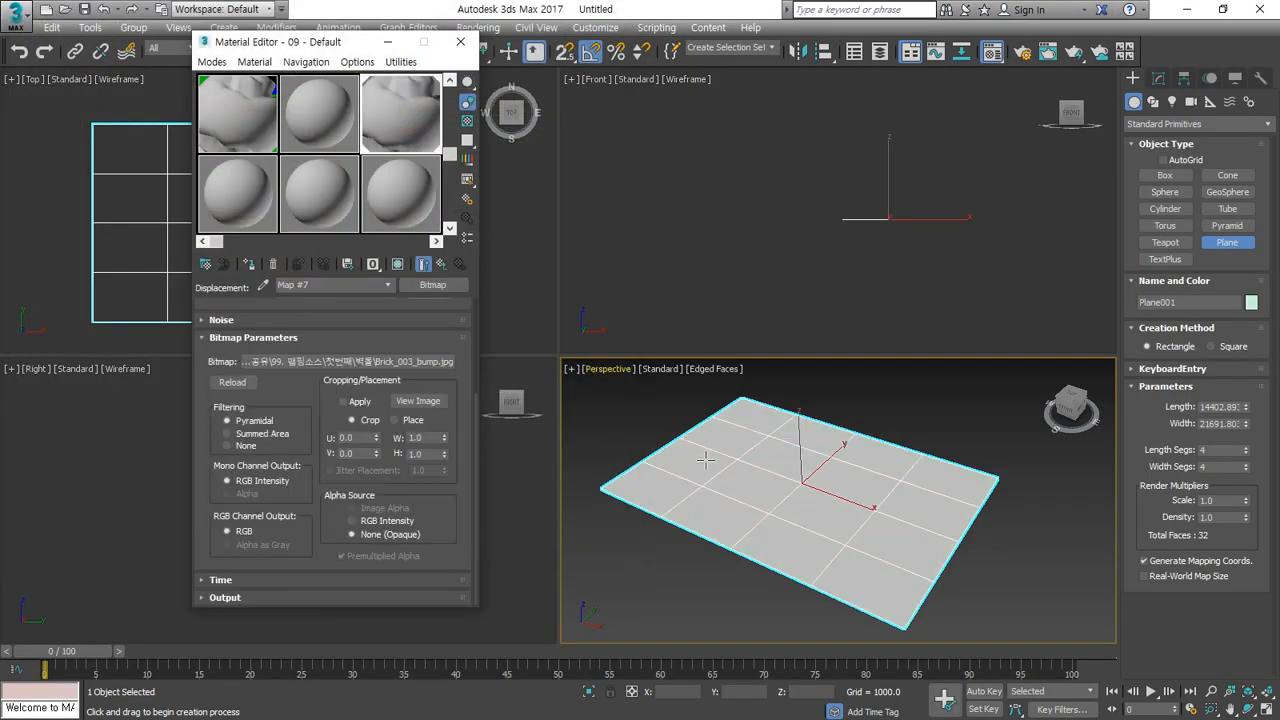
Step: Load the Brick_003.jpg bitmap as the 09 - Default material's Diffuse Color map
{"action": "left_click", "coordinate": [441, 264]}
{"action": "scroll", "coordinate": [407, 397], "scroll_direction": "down", "scroll_amount": 5}
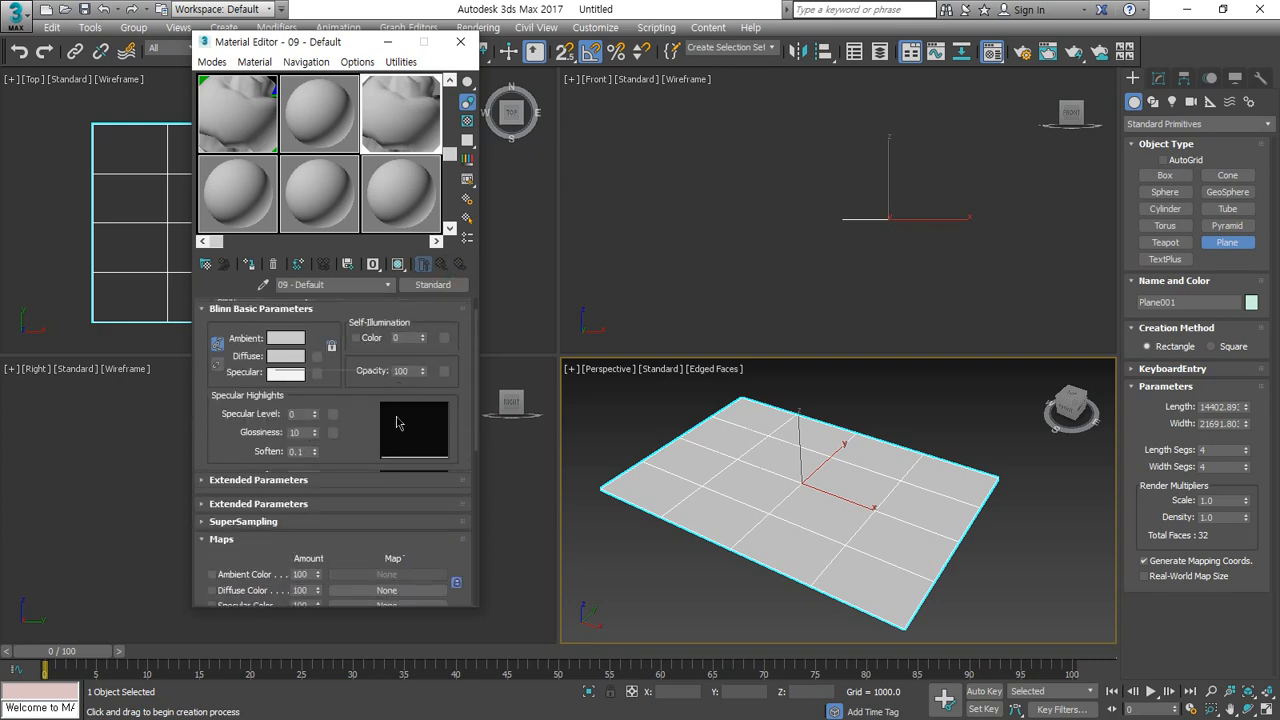
{"action": "left_click", "coordinate": [386, 470]}
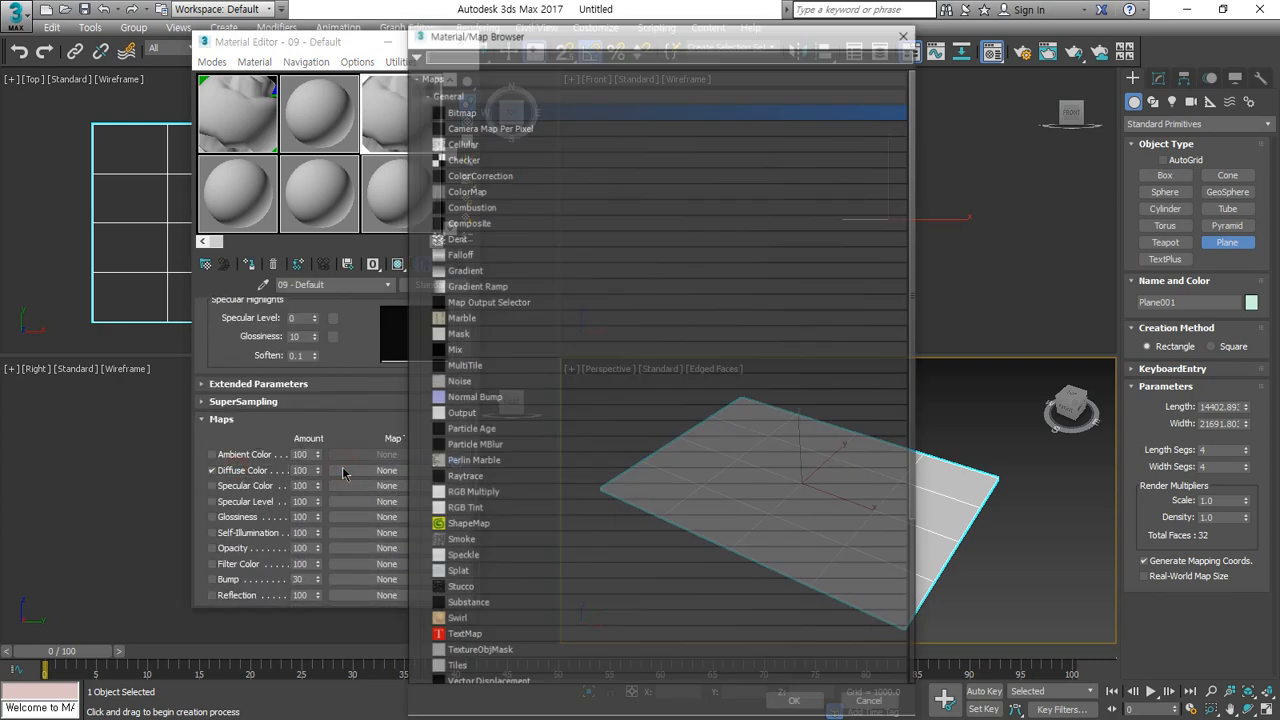
{"action": "double_click", "coordinate": [517, 116]}
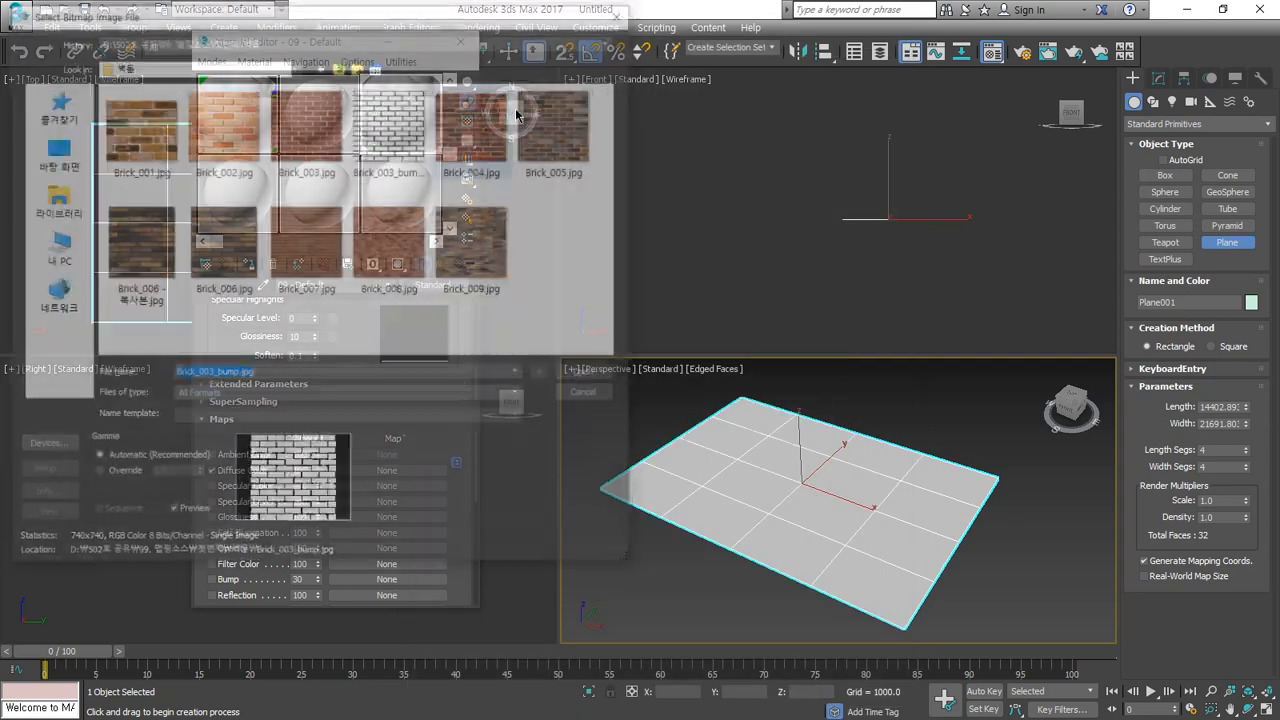
{"action": "left_click", "coordinate": [303, 131]}
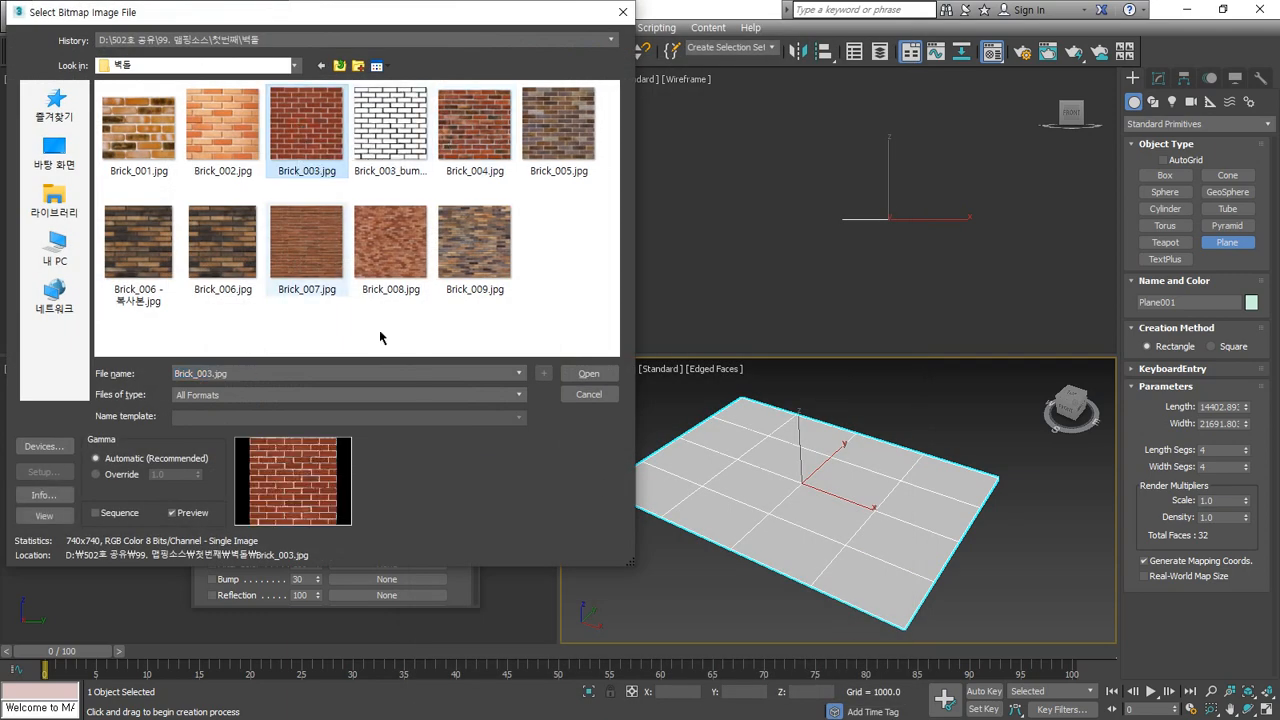
{"action": "left_click", "coordinate": [588, 373]}
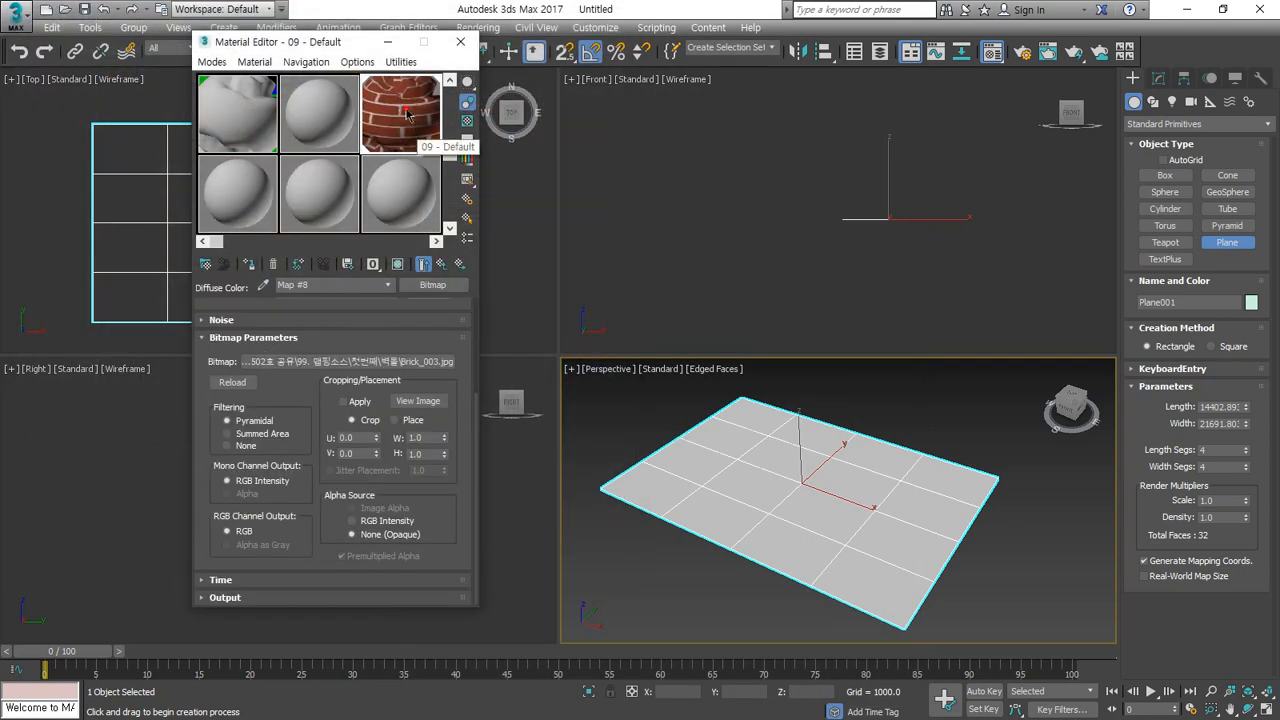
Step: Display the Brick_003.jpg diffuse map on the plane in the viewport and render the perspective view
{"action": "left_click", "coordinate": [398, 264]}
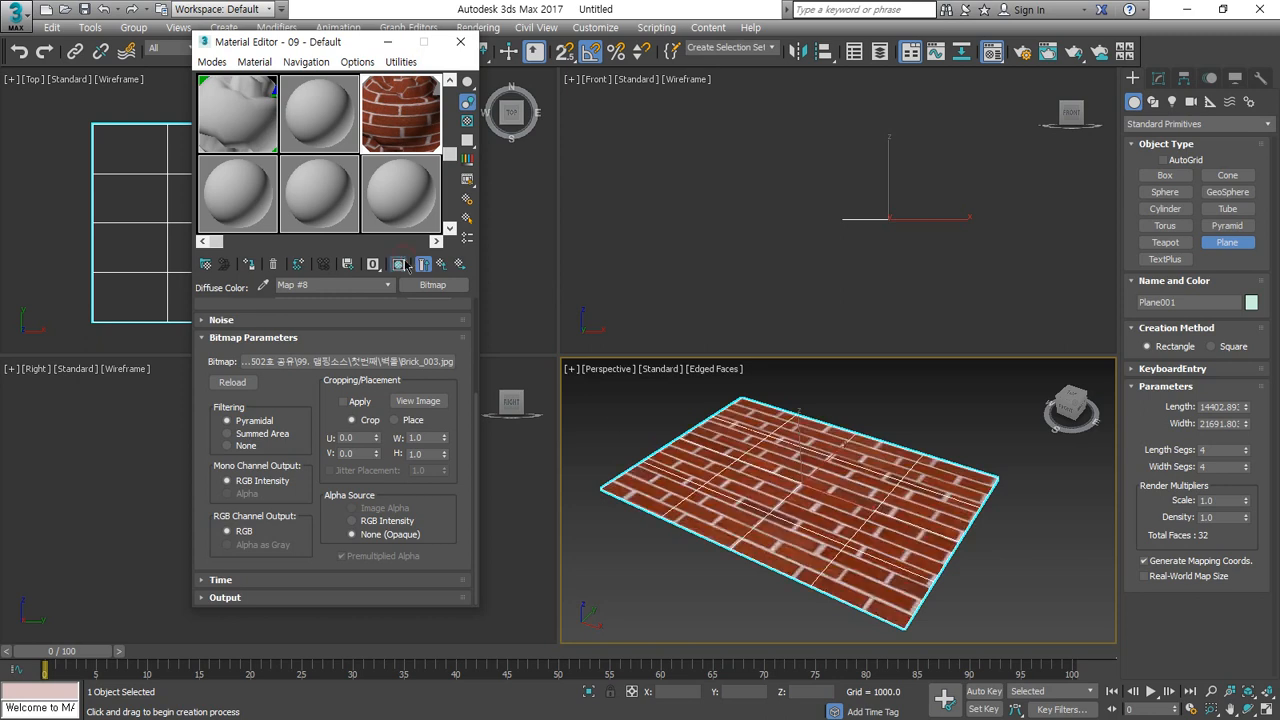
{"action": "scroll", "coordinate": [830, 540], "scroll_direction": "up", "scroll_amount": 2}
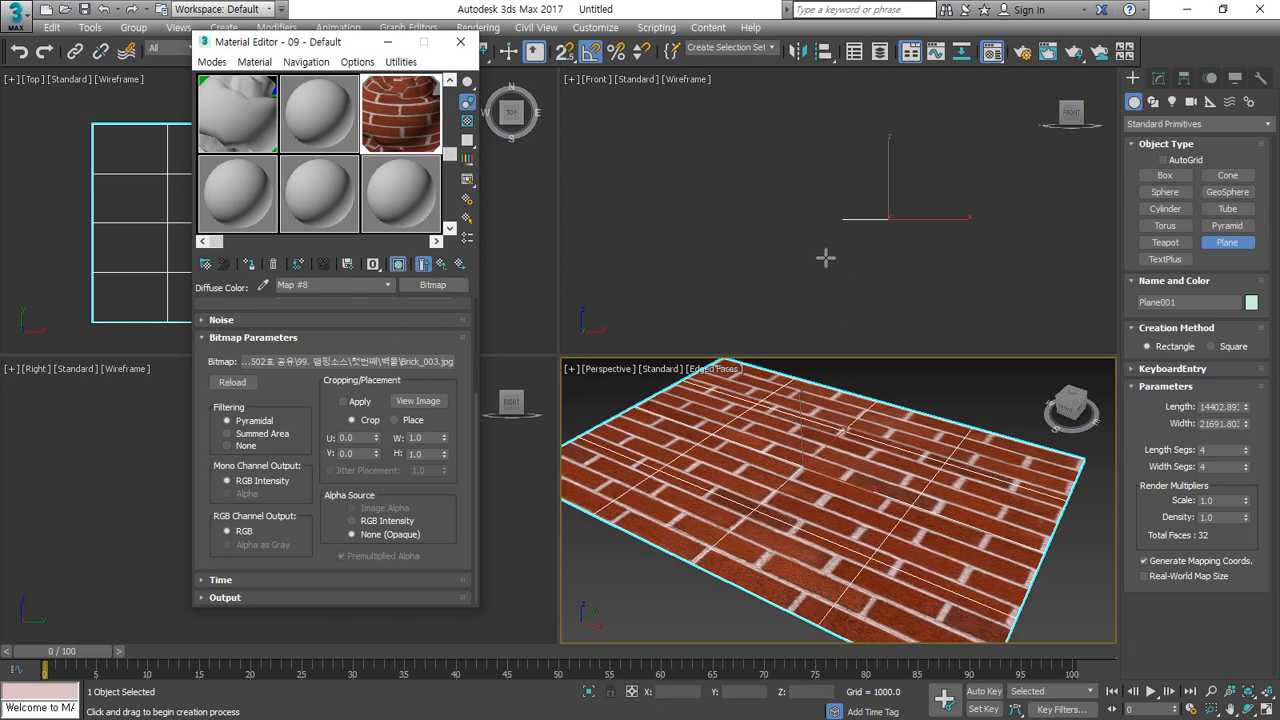
{"action": "left_click", "coordinate": [1075, 53]}
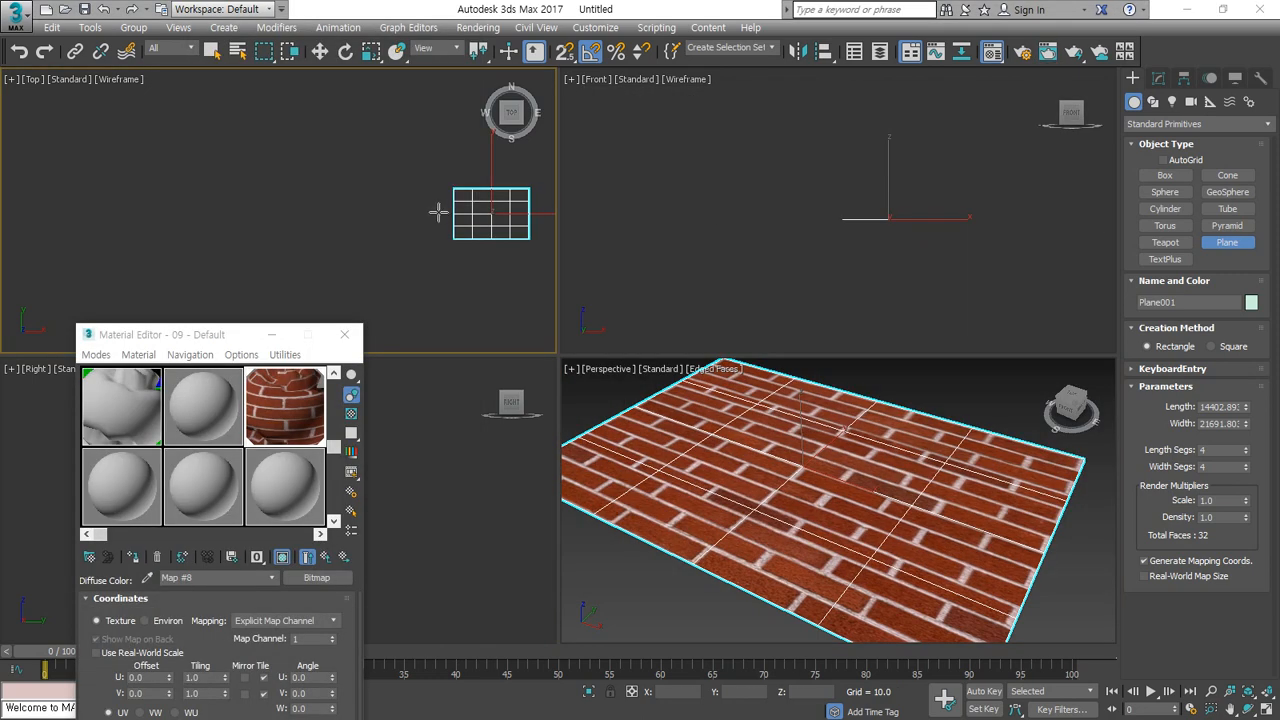
Step: Draw a second plane of similar size beside the first one in the Top view and activate the Move tool
{"action": "left_click_drag", "start_coordinate": [280, 184], "coordinate": [390, 215]}
{"action": "right_click", "coordinate": [330, 222]}
{"action": "right_click", "coordinate": [341, 211]}
{"action": "left_click", "coordinate": [360, 218]}
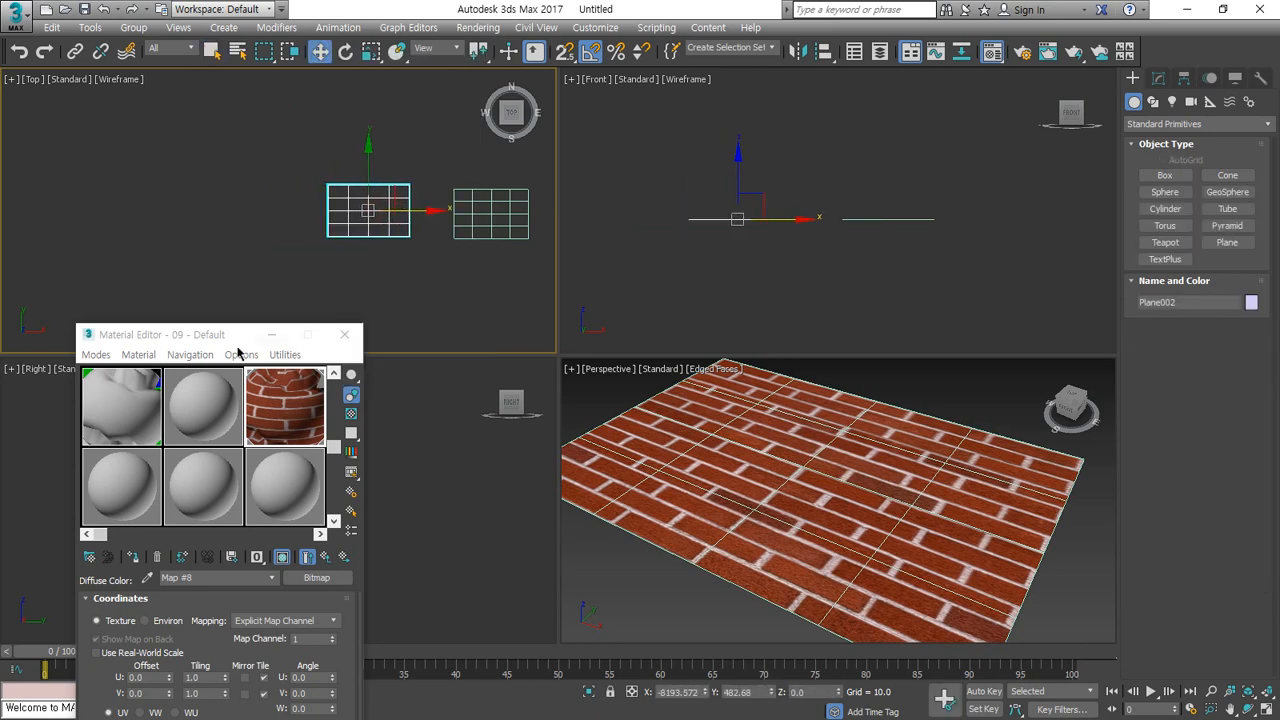
Step: Load the Brick_003.jpg bitmap as the 08 - Default material's Diffuse Color map
{"action": "left_click_drag", "start_coordinate": [228, 338], "coordinate": [168, 92]}
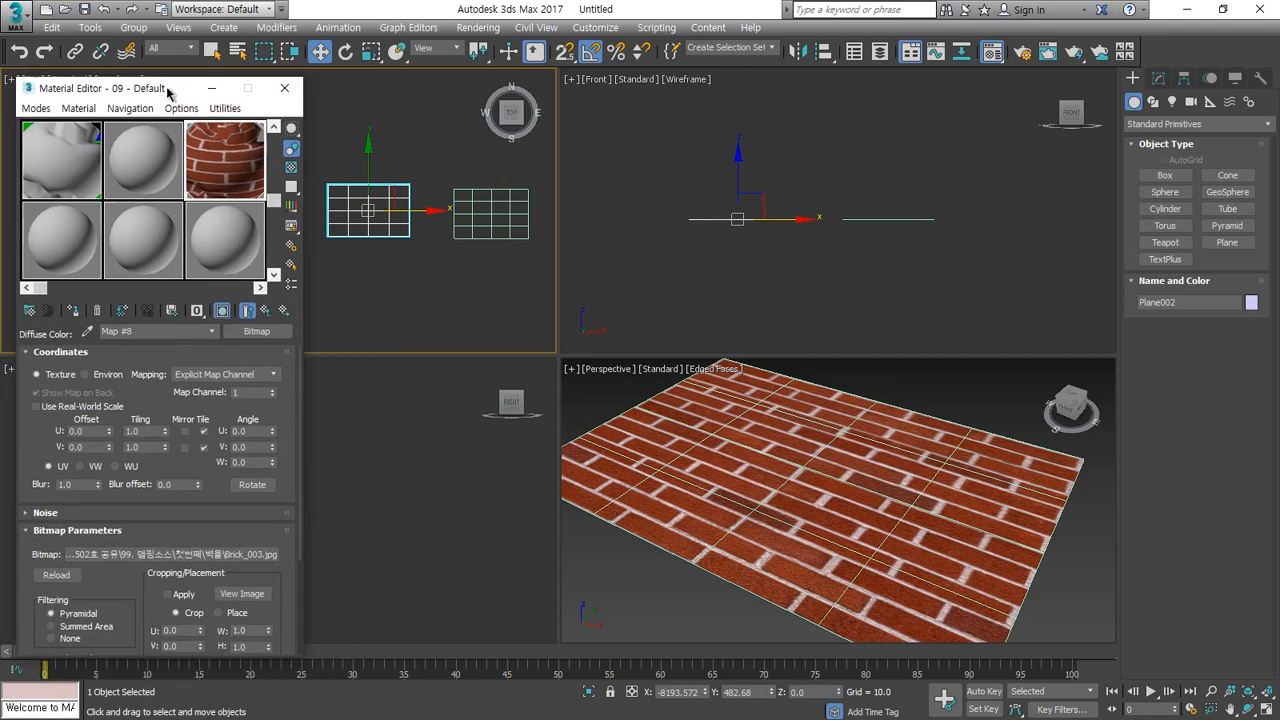
{"action": "left_click", "coordinate": [247, 310]}
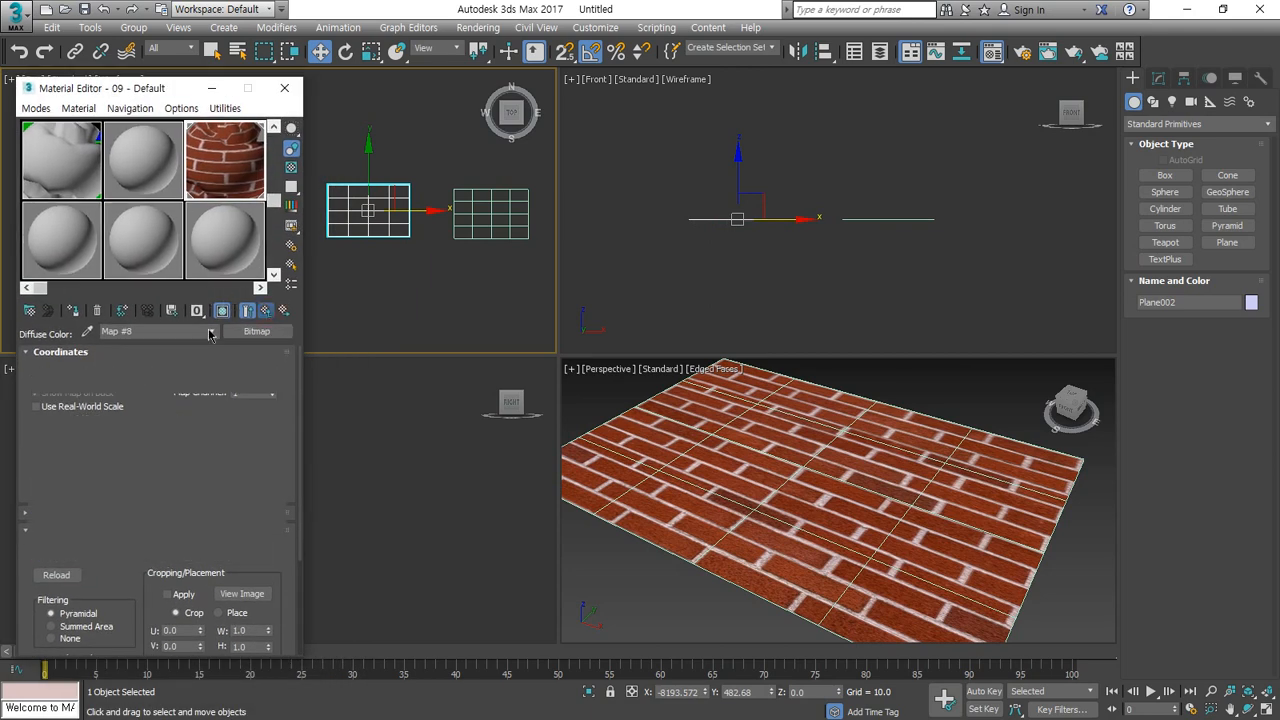
{"action": "left_click", "coordinate": [171, 178]}
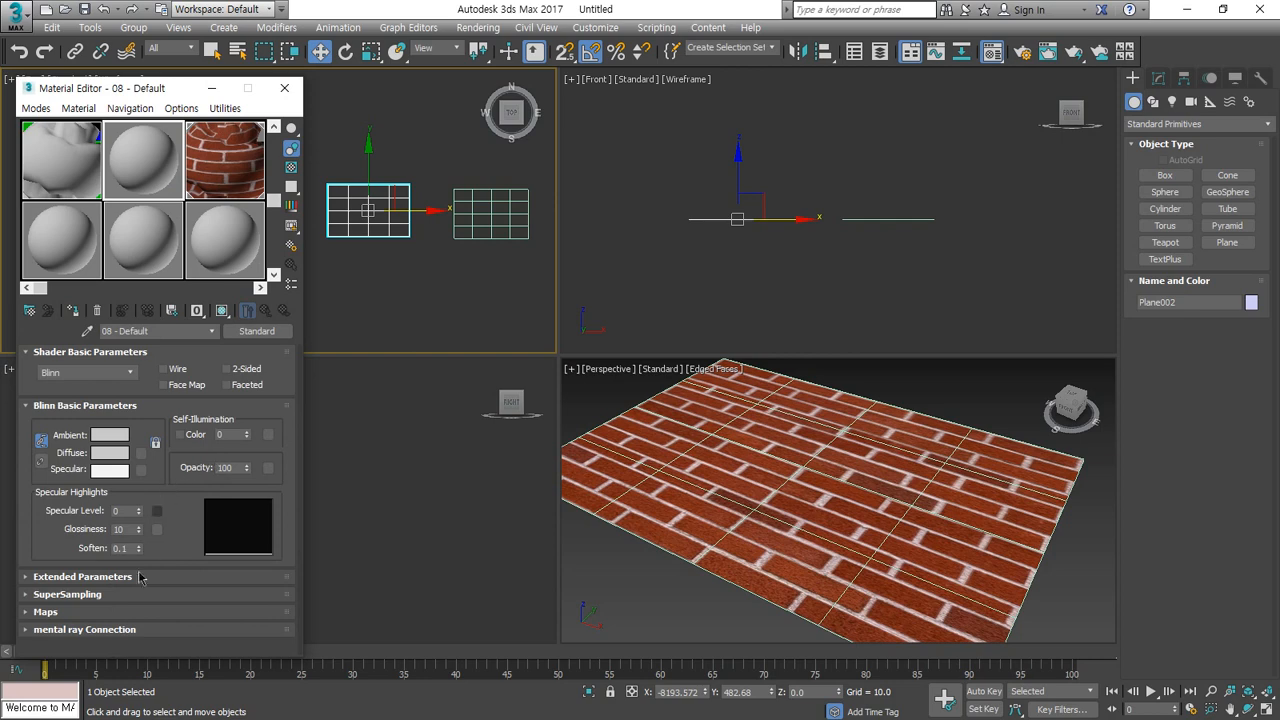
{"action": "left_click", "coordinate": [135, 613]}
{"action": "scroll", "coordinate": [178, 457], "scroll_direction": "up", "scroll_amount": 1}
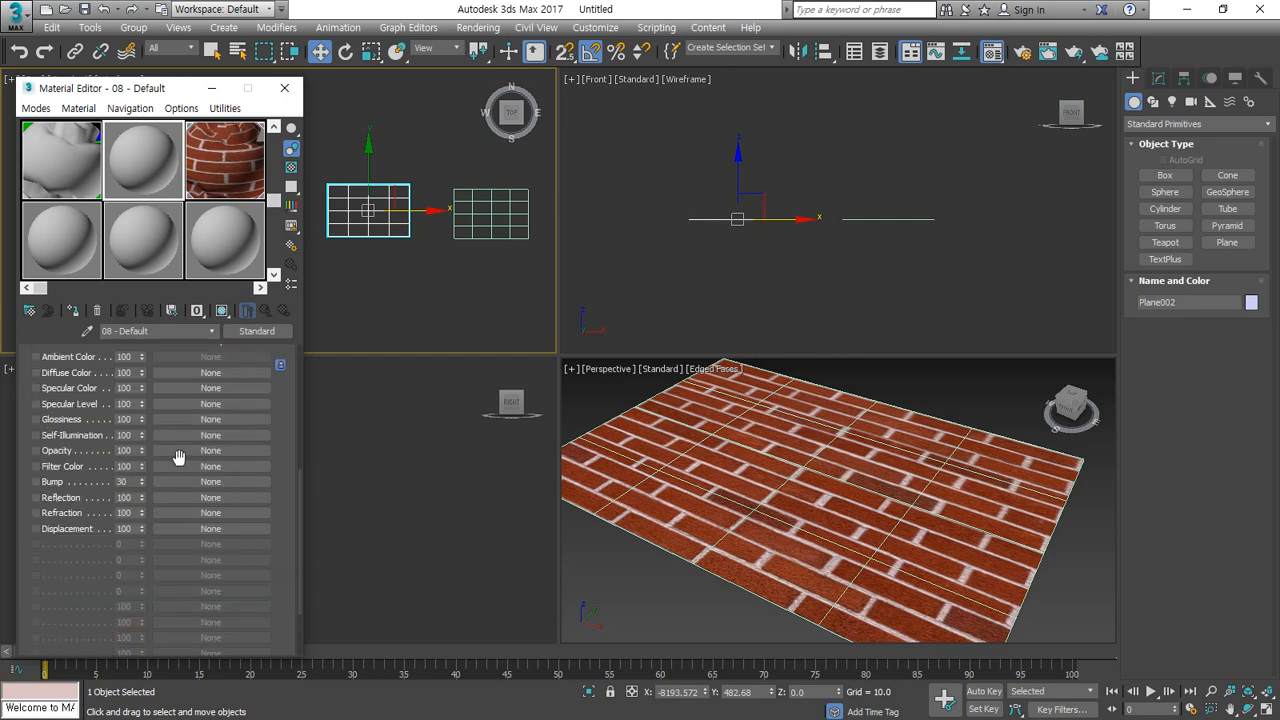
{"action": "left_click", "coordinate": [205, 373]}
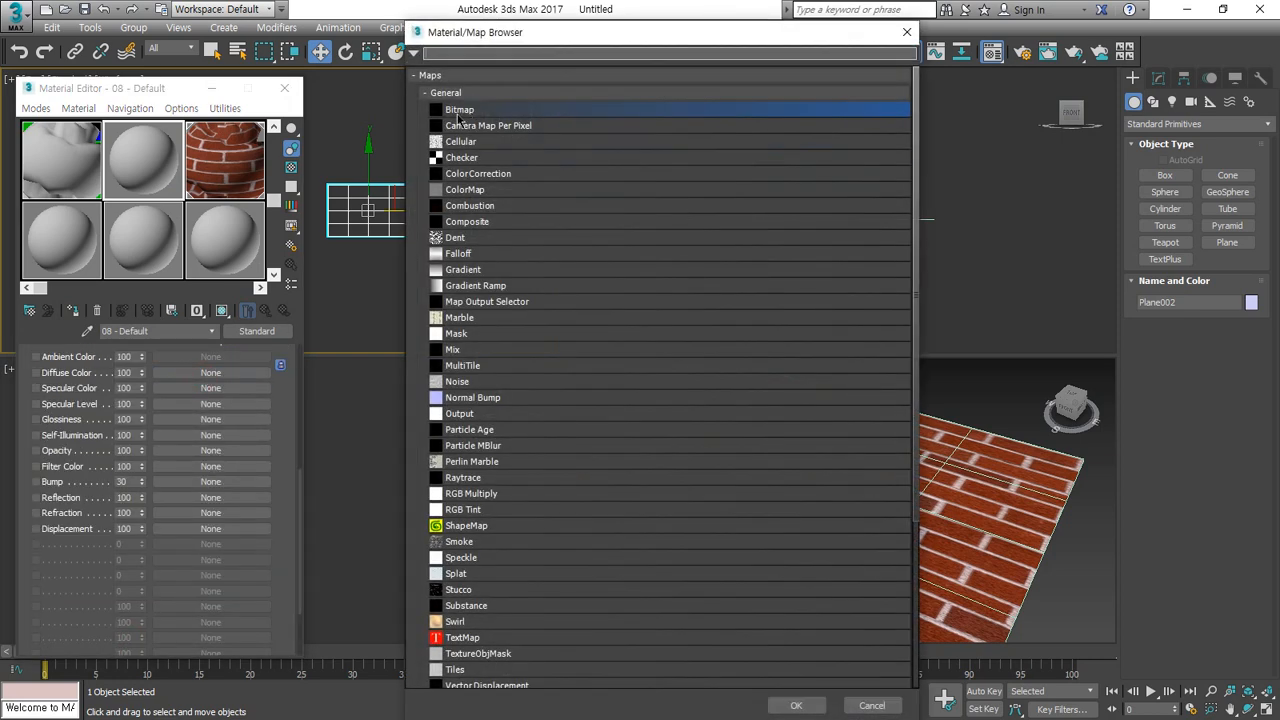
{"action": "double_click", "coordinate": [458, 112]}
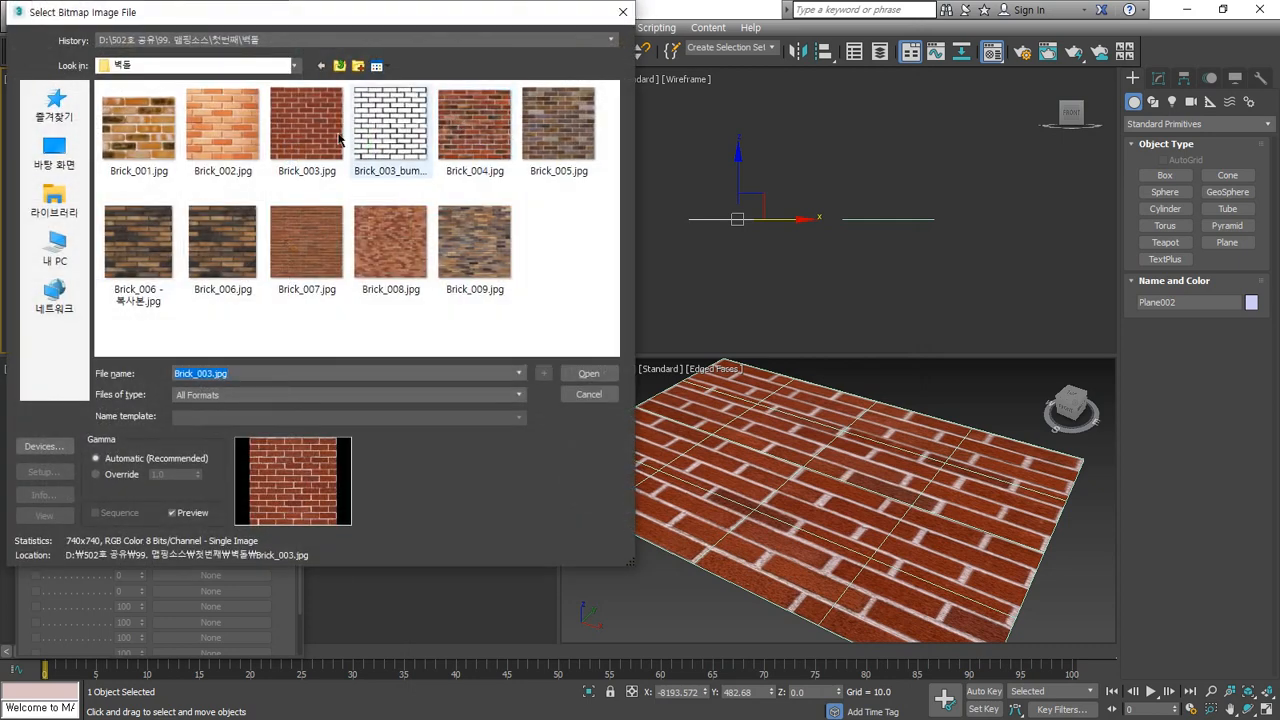
{"action": "left_click", "coordinate": [317, 130]}
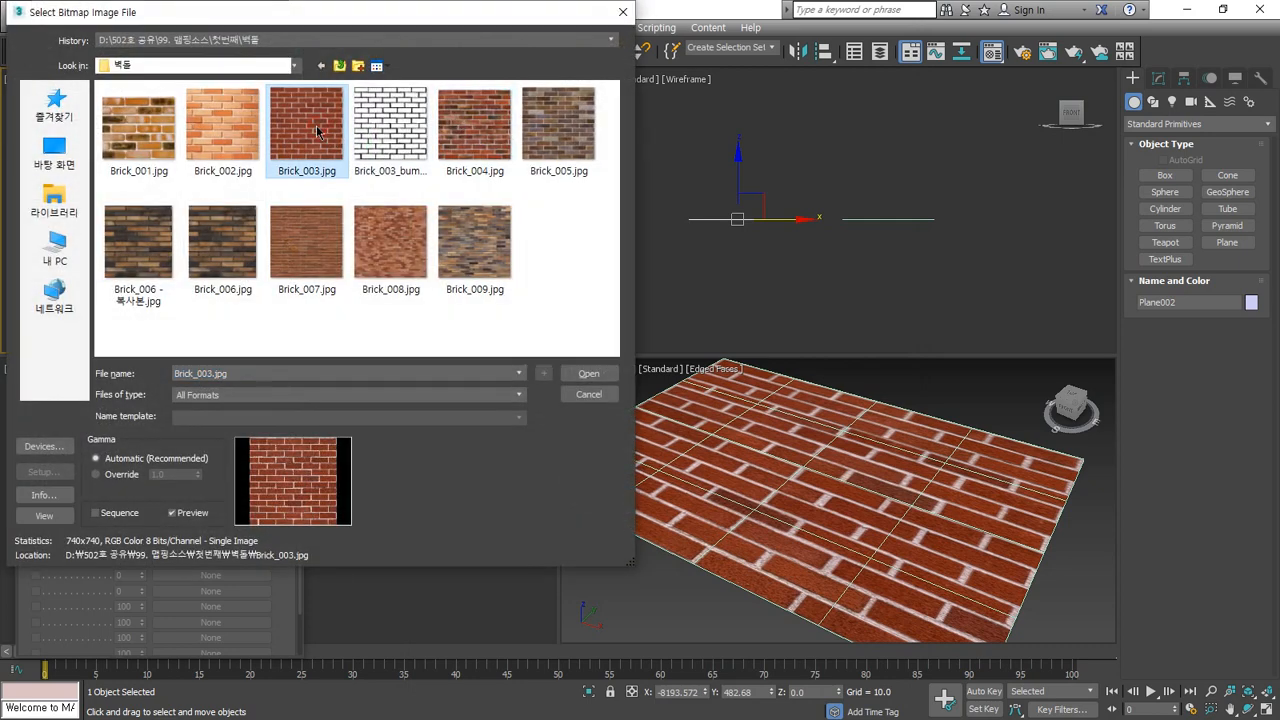
{"action": "left_click", "coordinate": [589, 375]}
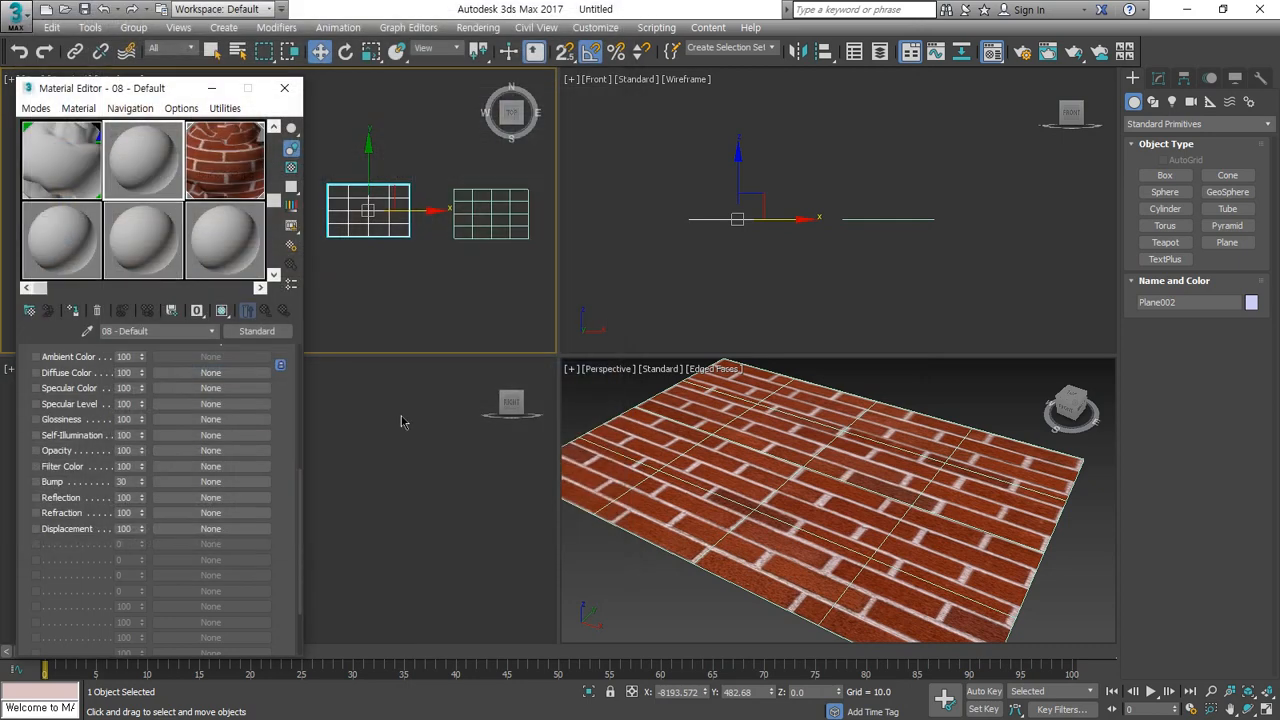
{"action": "left_click", "coordinate": [268, 311]}
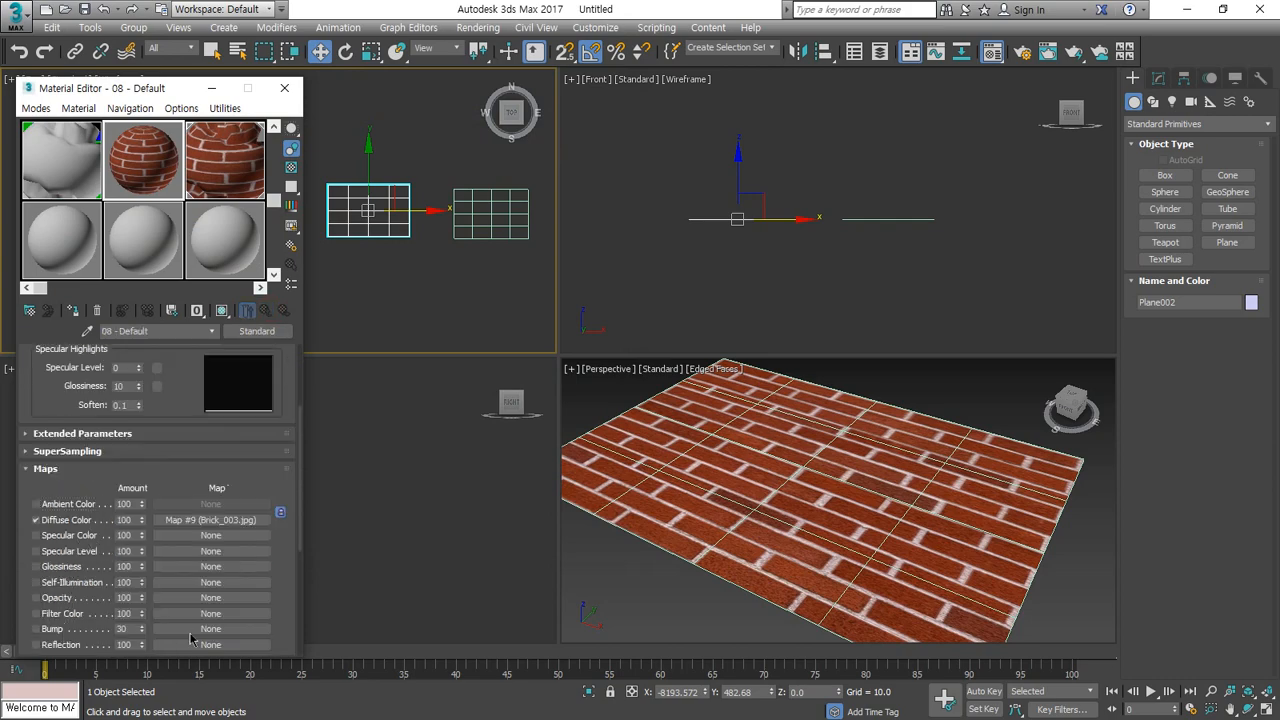
Step: Load the Brick_003_bump.jpg bitmap as the 08 - Default material's Bump map
{"action": "left_click", "coordinate": [205, 628]}
{"action": "double_click", "coordinate": [457, 111]}
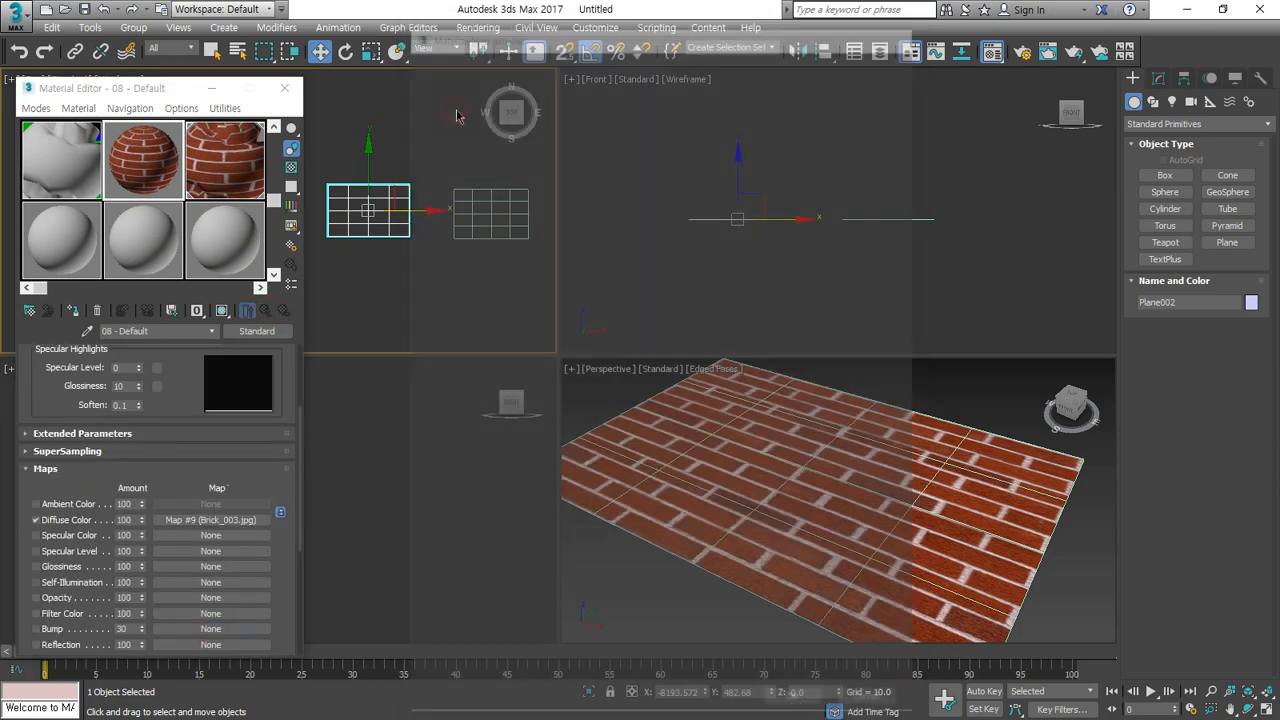
{"action": "double_click", "coordinate": [396, 131]}
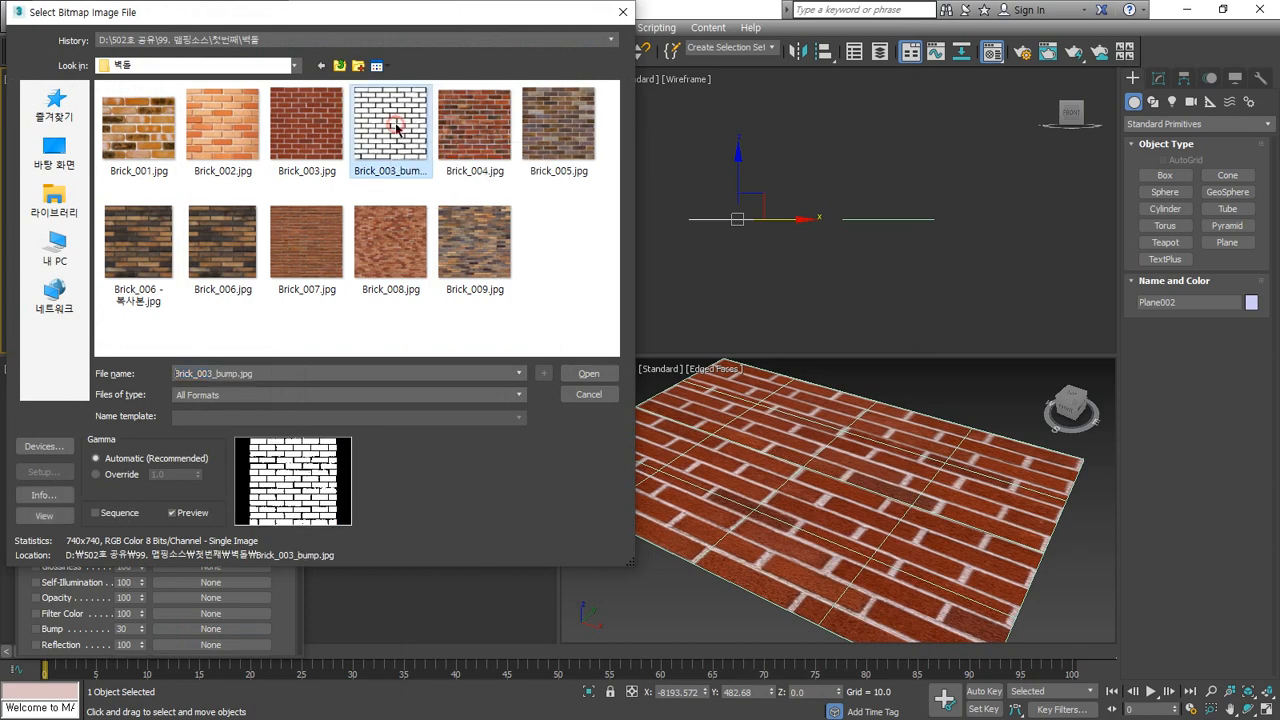
Step: Maximize the Perspective view, assign the 08 - Default material to the second plane, and close the Material Editor
{"action": "scroll", "coordinate": [680, 406], "scroll_direction": "down", "scroll_amount": 3}
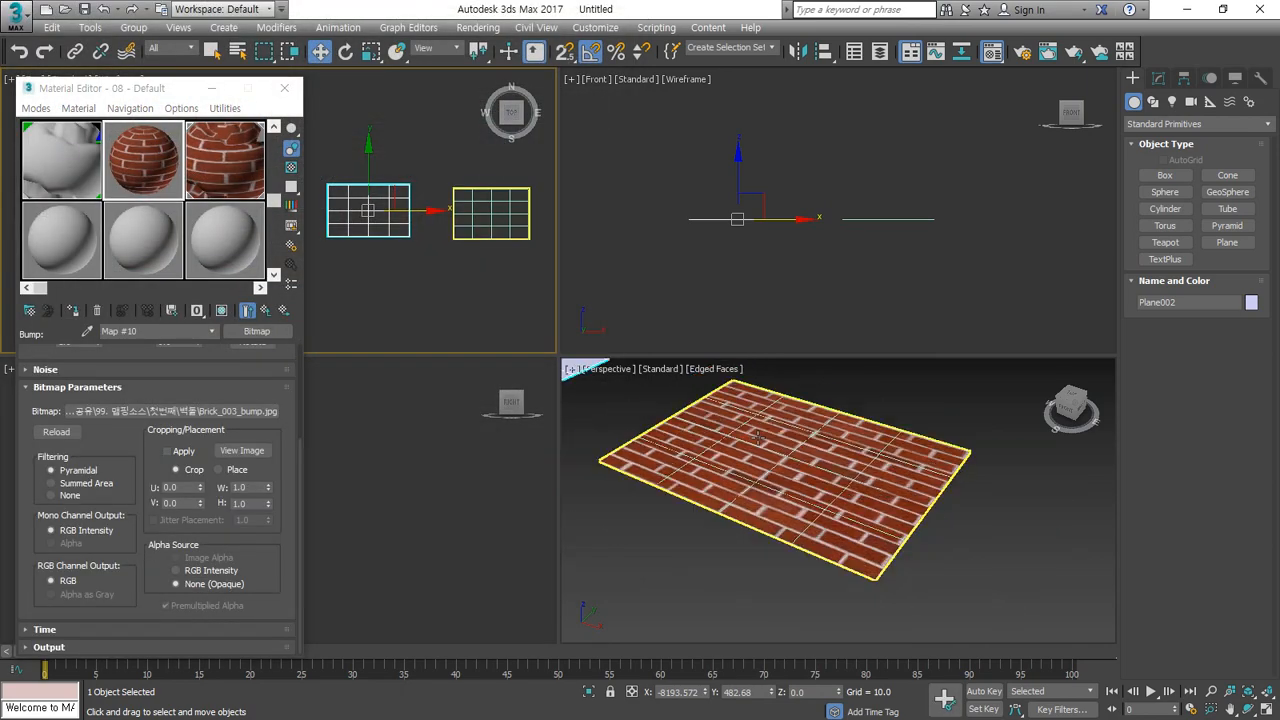
{"action": "middle_click_drag", "start_coordinate": [680, 406], "coordinate": [775, 475]}
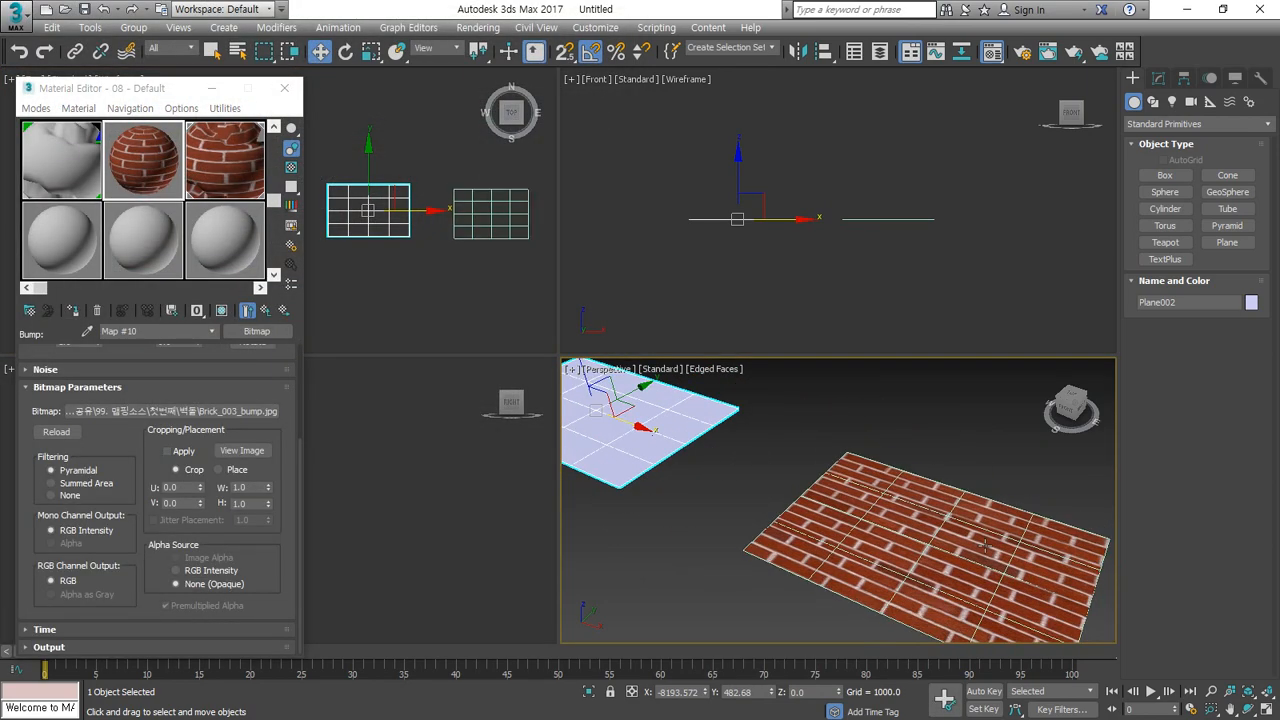
{"action": "left_click", "coordinate": [1267, 690]}
{"action": "middle_click_drag", "start_coordinate": [501, 283], "coordinate": [709, 343]}
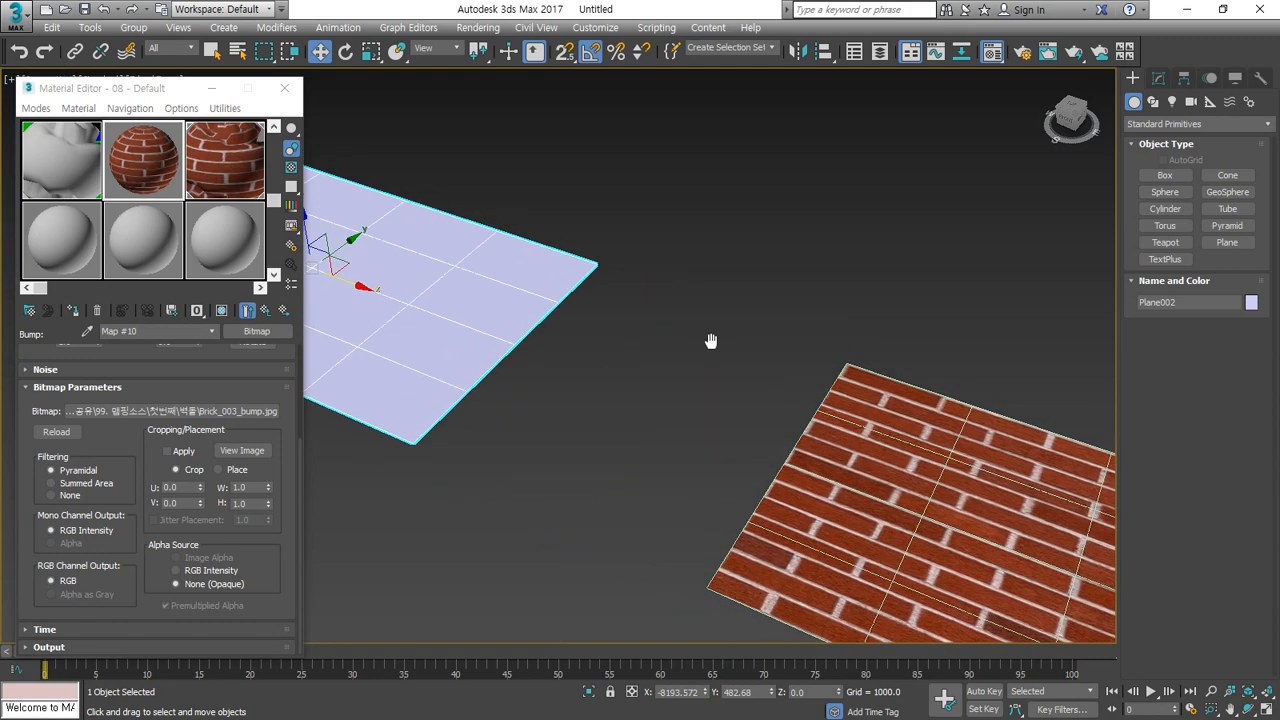
{"action": "scroll", "coordinate": [763, 379], "scroll_direction": "up", "scroll_amount": 3}
{"action": "left_click_drag", "start_coordinate": [218, 166], "coordinate": [363, 248]}
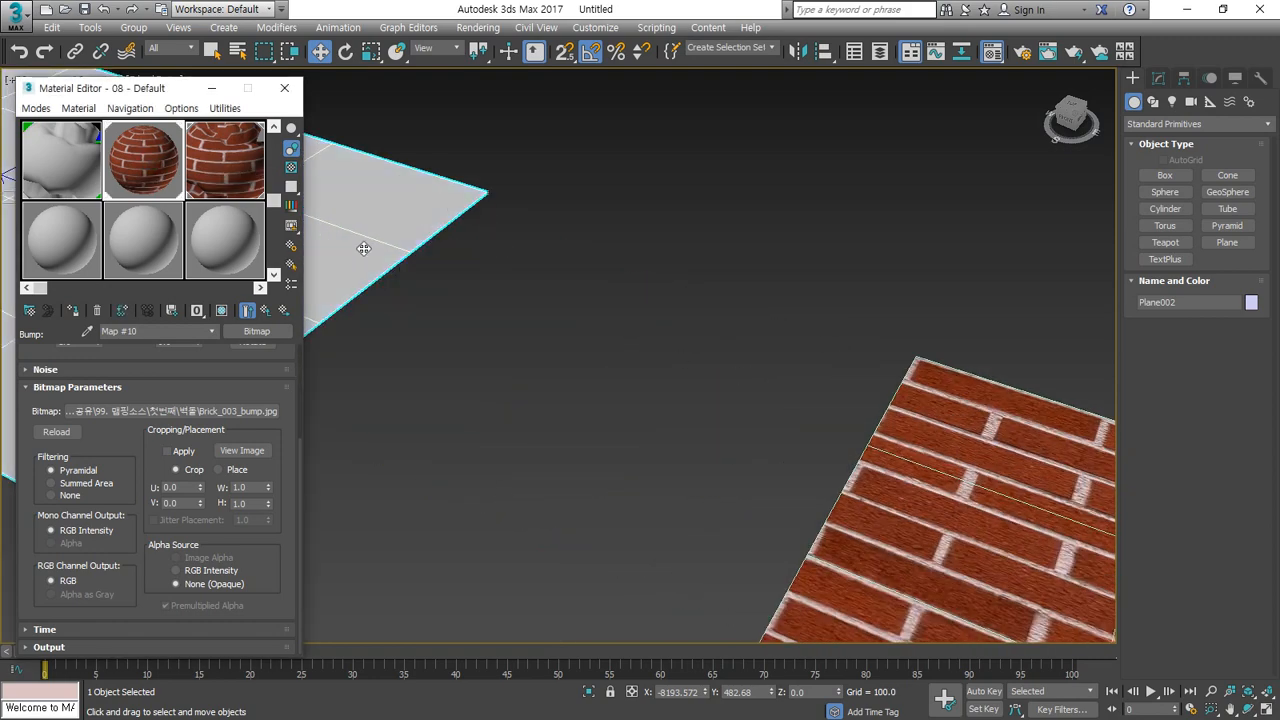
{"action": "left_click", "coordinate": [283, 90]}
Step: Move the second plane along the X axis until it sits close beside the brick plane, and leave nothing selected
{"action": "left_click_drag", "start_coordinate": [66, 222], "coordinate": [345, 326]}
{"action": "left_click", "coordinate": [884, 520]}
{"action": "middle_click_drag", "start_coordinate": [886, 523], "coordinate": [637, 376]}
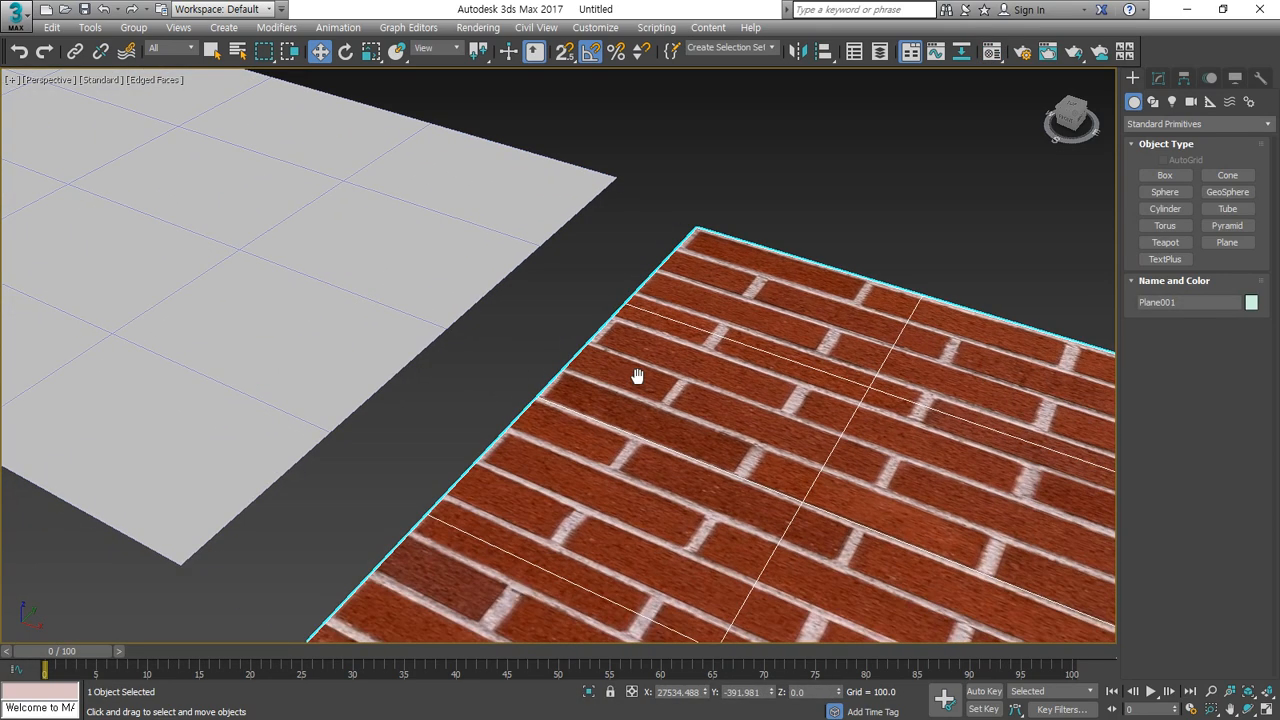
{"action": "scroll", "coordinate": [637, 376], "scroll_direction": "down", "scroll_amount": 4}
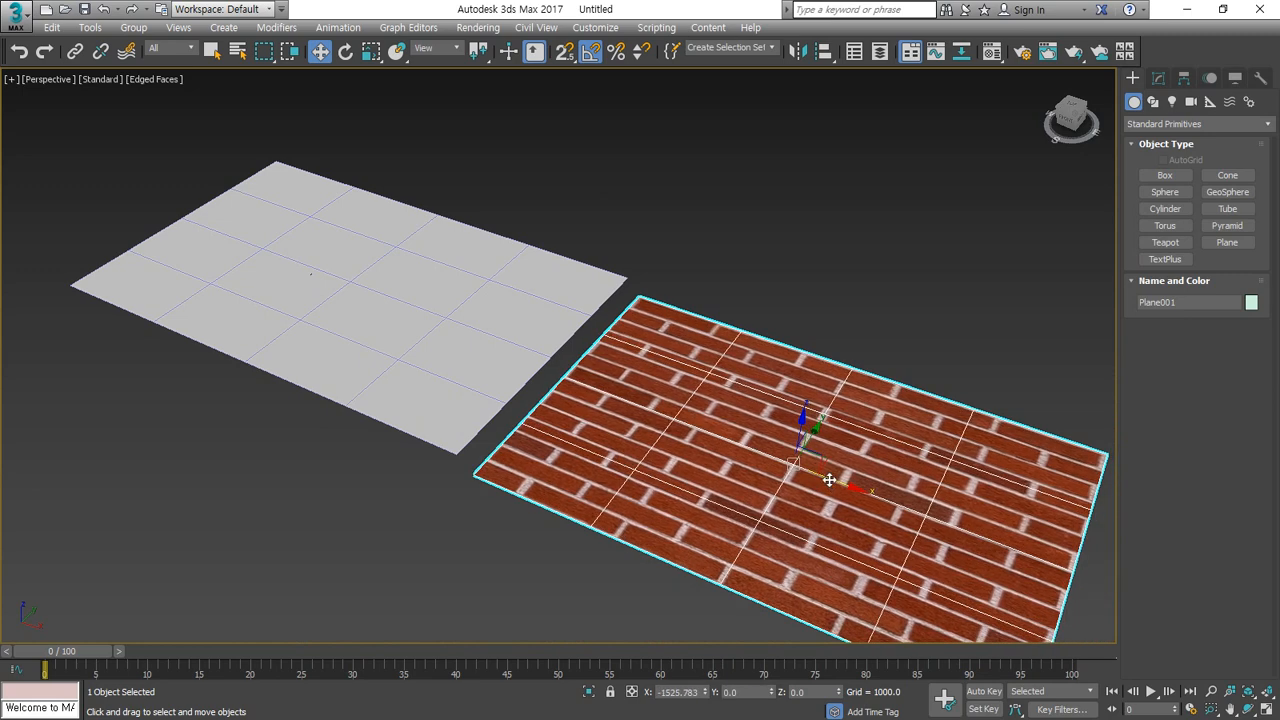
{"action": "left_click", "coordinate": [681, 212]}
{"action": "mouse_move", "coordinate": [453, 137]}
{"action": "left_mouse_down"}
{"action": "mouse_move", "coordinate": [400, 234]}
{"action": "mouse_move", "coordinate": [436, 243]}
{"action": "left_mouse_up"}
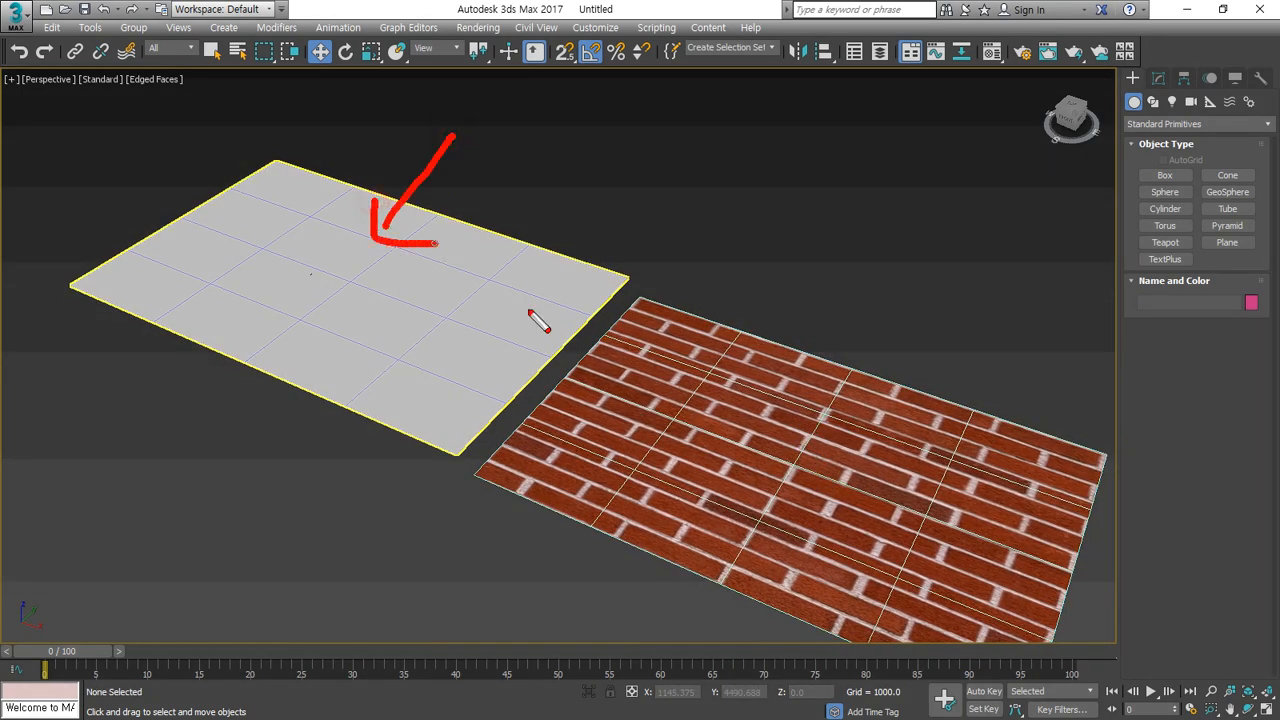
{"action": "left_click_drag", "start_coordinate": [900, 335], "coordinate": [860, 407]}
{"action": "left_click_drag", "start_coordinate": [847, 358], "coordinate": [903, 425]}
{"action": "key", "text": "Escape"}
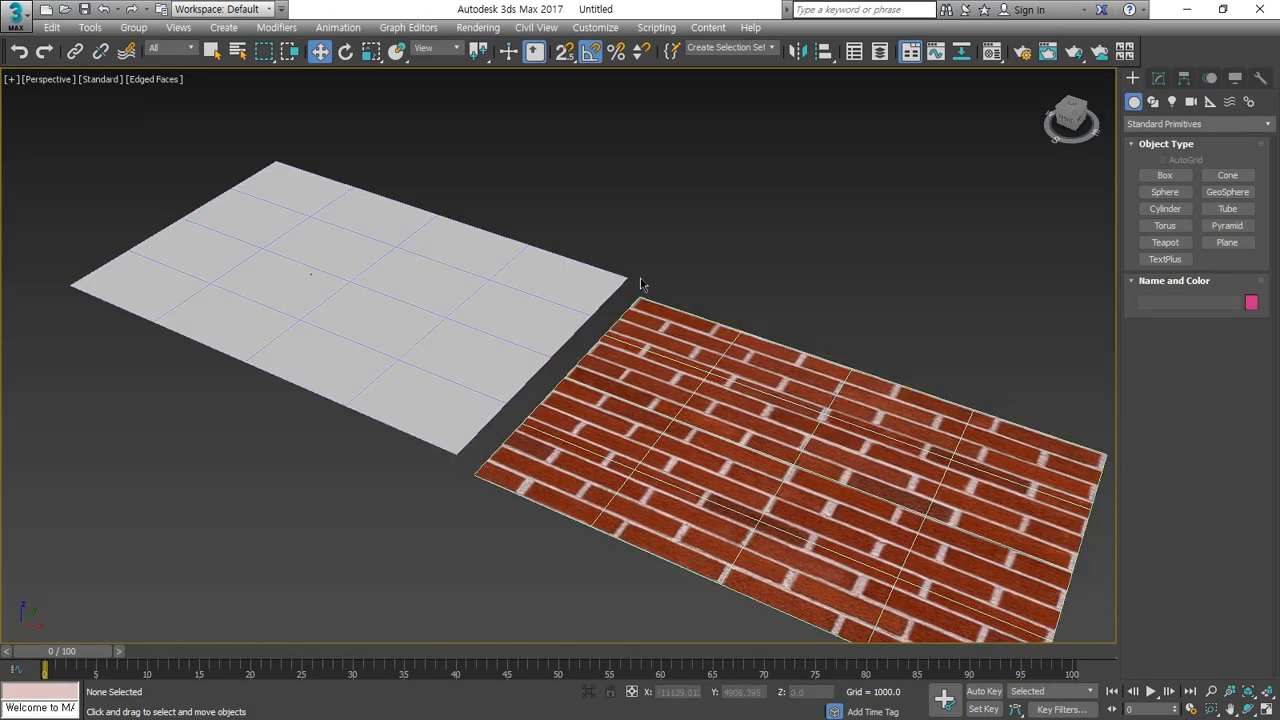
Step: Display the 08 - Default material's brick map on the second plane in the viewport and render a close-up of both planes' edges
{"action": "key", "text": "m"}
{"action": "left_click", "coordinate": [265, 311]}
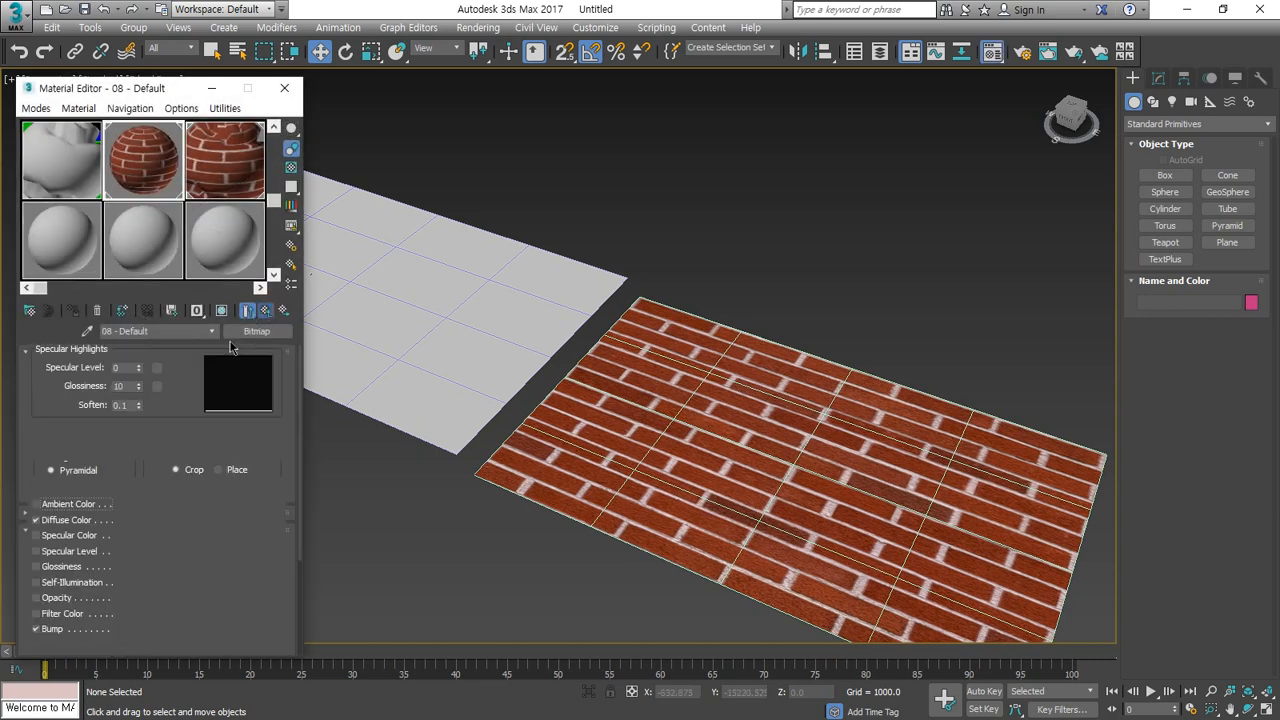
{"action": "left_click", "coordinate": [222, 311]}
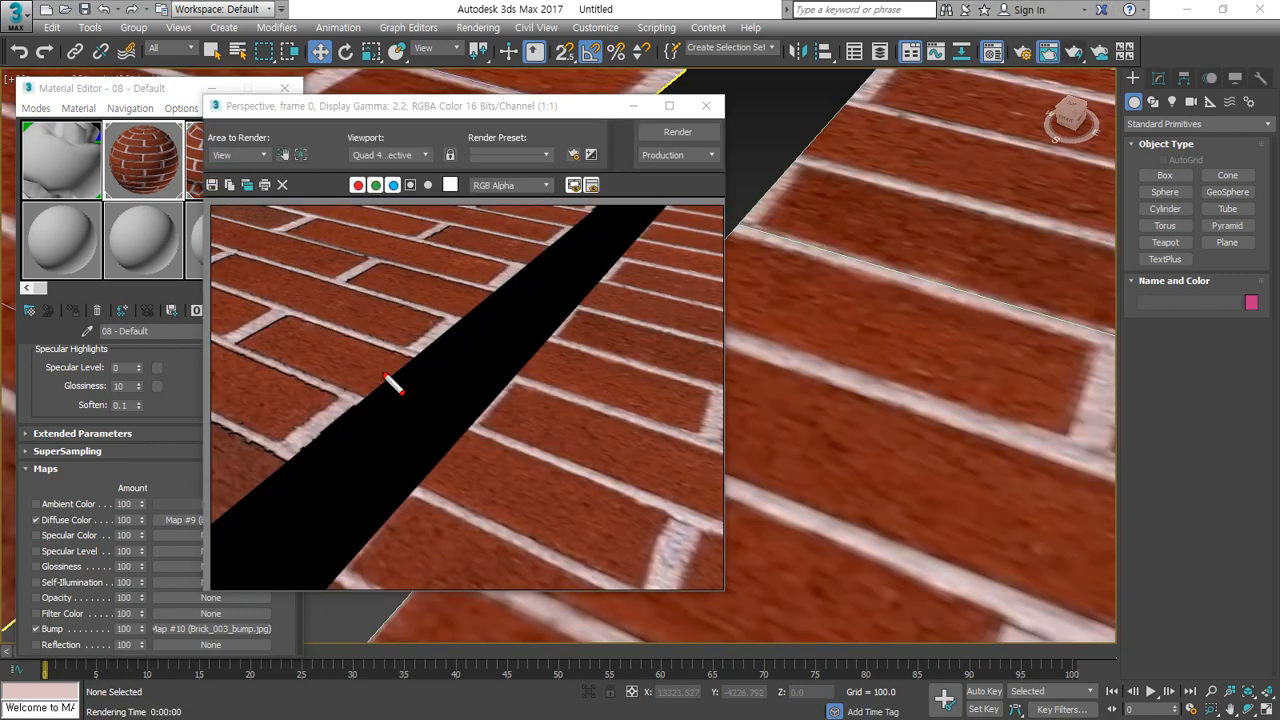
Step: Compare the brick edges of the bump-mapped and displacement-mapped planes in the rendered image with those in the viewport
{"action": "mouse_move", "coordinate": [445, 286]}
{"action": "left_mouse_down"}
{"action": "mouse_move", "coordinate": [452, 310]}
{"action": "mouse_move", "coordinate": [412, 362]}
{"action": "mouse_move", "coordinate": [384, 351]}
{"action": "left_mouse_up"}
{"action": "mouse_move", "coordinate": [518, 377]}
{"action": "left_mouse_down"}
{"action": "mouse_move", "coordinate": [556, 401]}
{"action": "mouse_move", "coordinate": [618, 340]}
{"action": "left_mouse_up"}
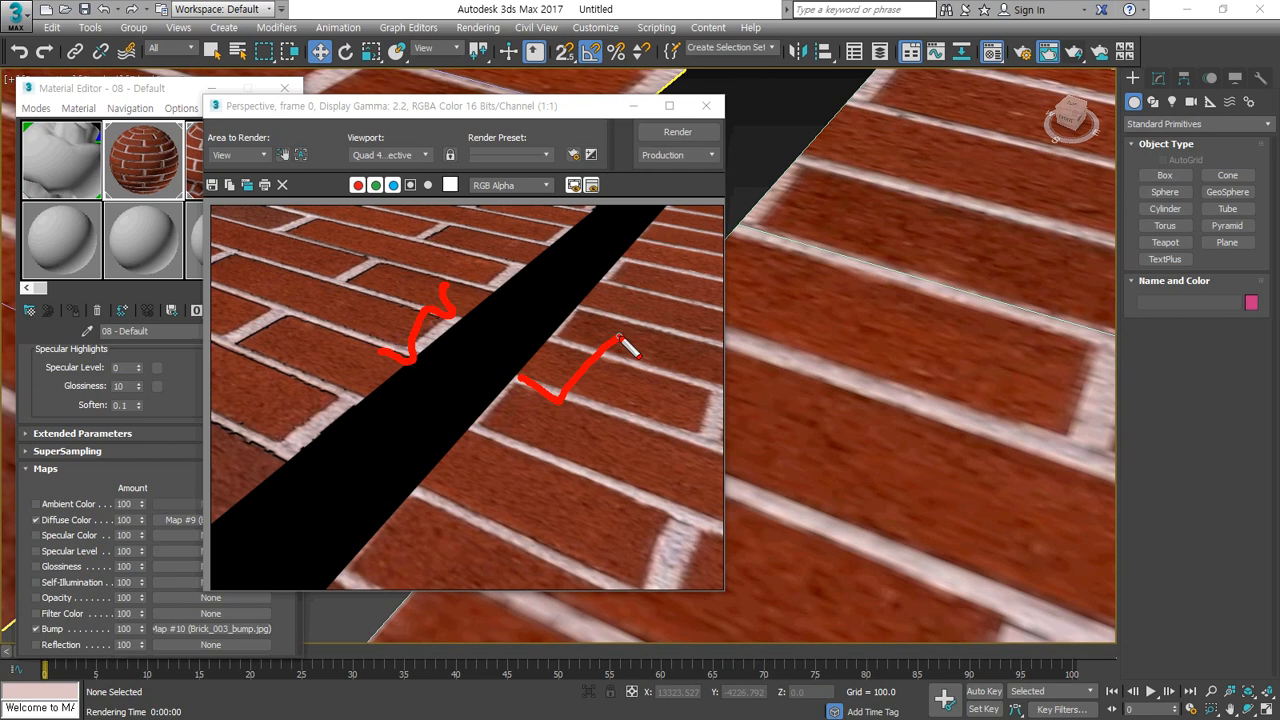
{"action": "key", "text": "Escape"}
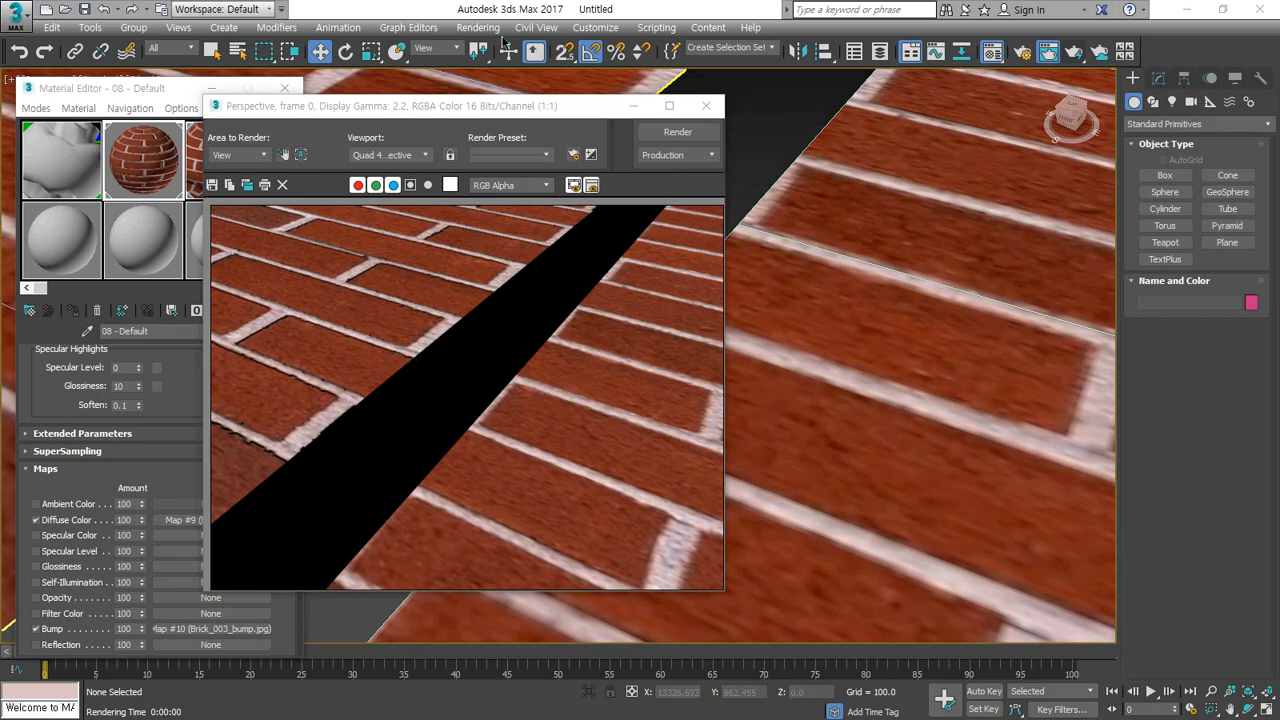
{"action": "left_click", "coordinate": [704, 113]}
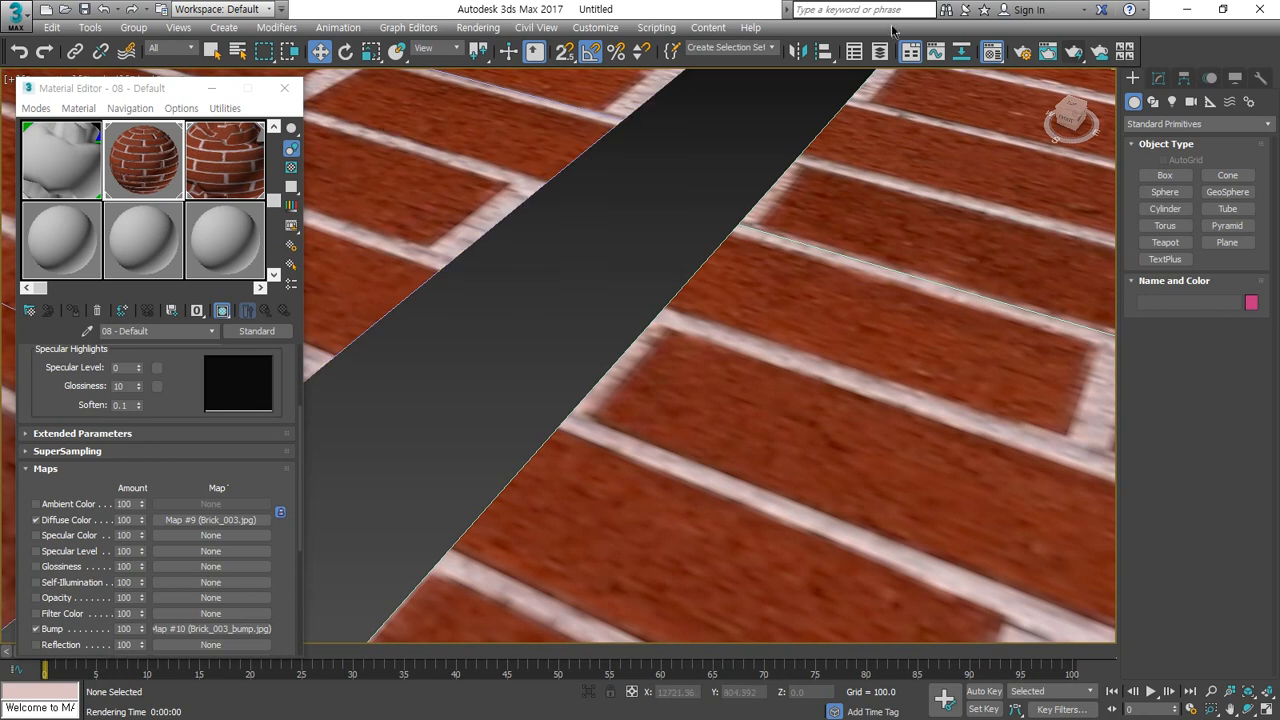
{"action": "left_click", "coordinate": [1047, 52]}
{"action": "left_click_drag", "start_coordinate": [440, 116], "coordinate": [918, 207]}
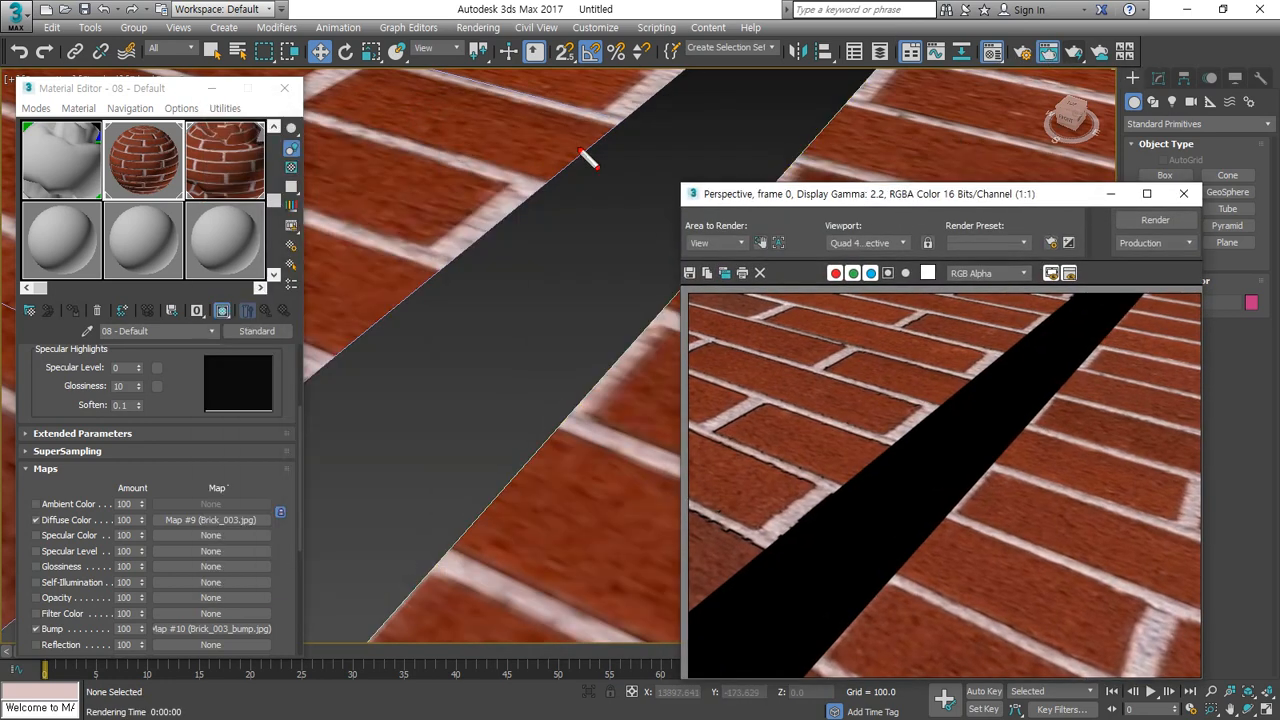
{"action": "mouse_move", "coordinate": [562, 133]}
{"action": "left_mouse_down"}
{"action": "mouse_move", "coordinate": [523, 194]}
{"action": "mouse_move", "coordinate": [428, 220]}
{"action": "left_mouse_up"}
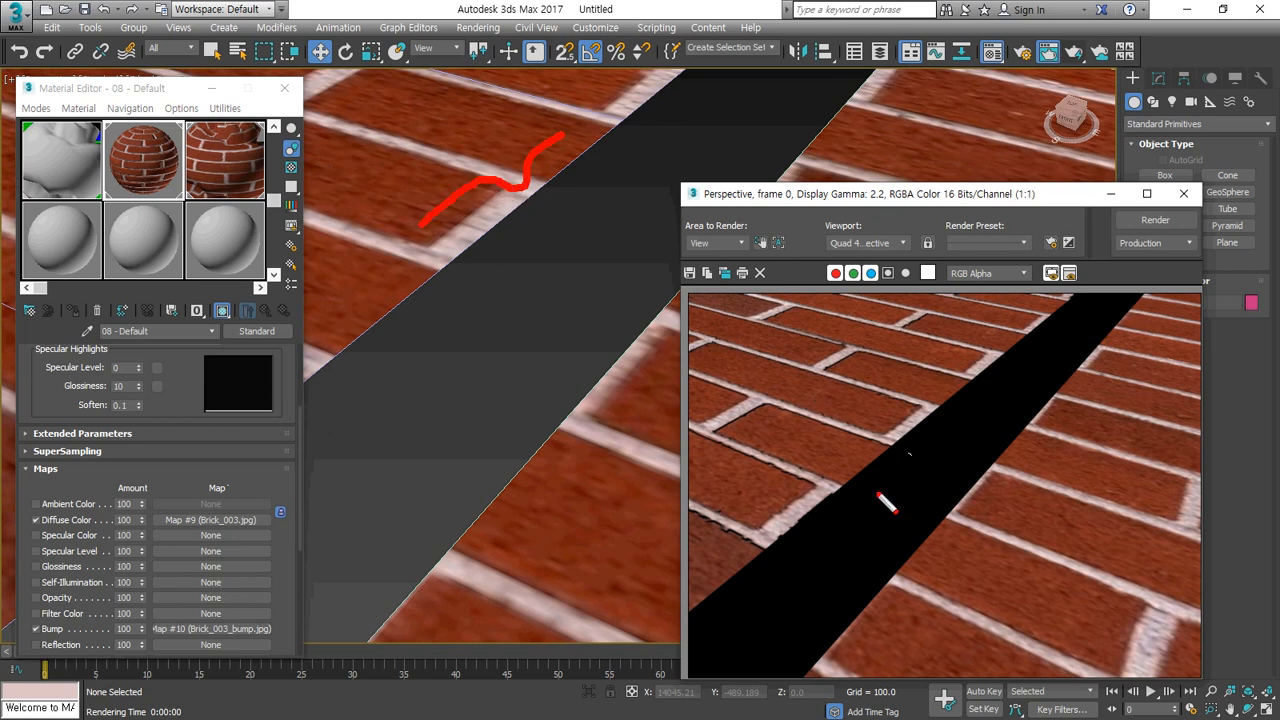
{"action": "mouse_move", "coordinate": [845, 517]}
{"action": "left_mouse_down"}
{"action": "mouse_move", "coordinate": [795, 527]}
{"action": "mouse_move", "coordinate": [857, 344]}
{"action": "mouse_move", "coordinate": [826, 520]}
{"action": "left_mouse_up"}
{"action": "key", "text": "e"}
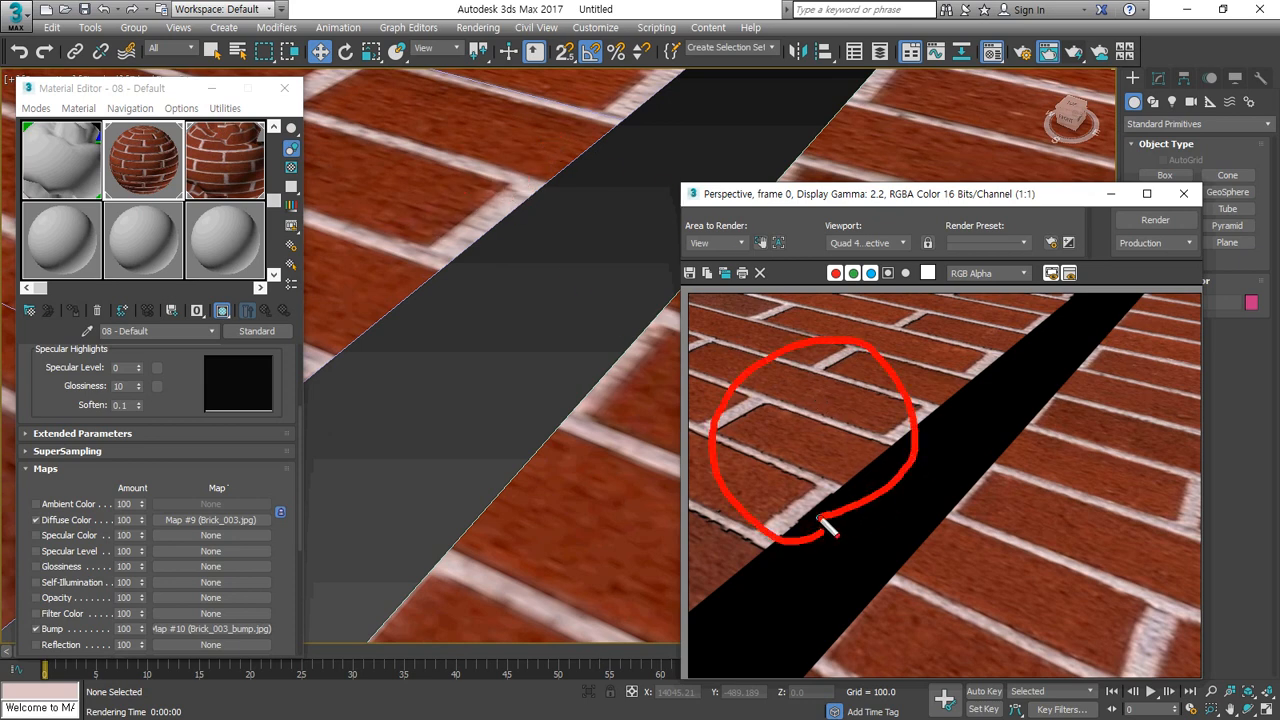
{"action": "mouse_move", "coordinate": [720, 315]}
{"action": "left_mouse_down"}
{"action": "mouse_move", "coordinate": [754, 348]}
{"action": "mouse_move", "coordinate": [789, 313]}
{"action": "left_mouse_up"}
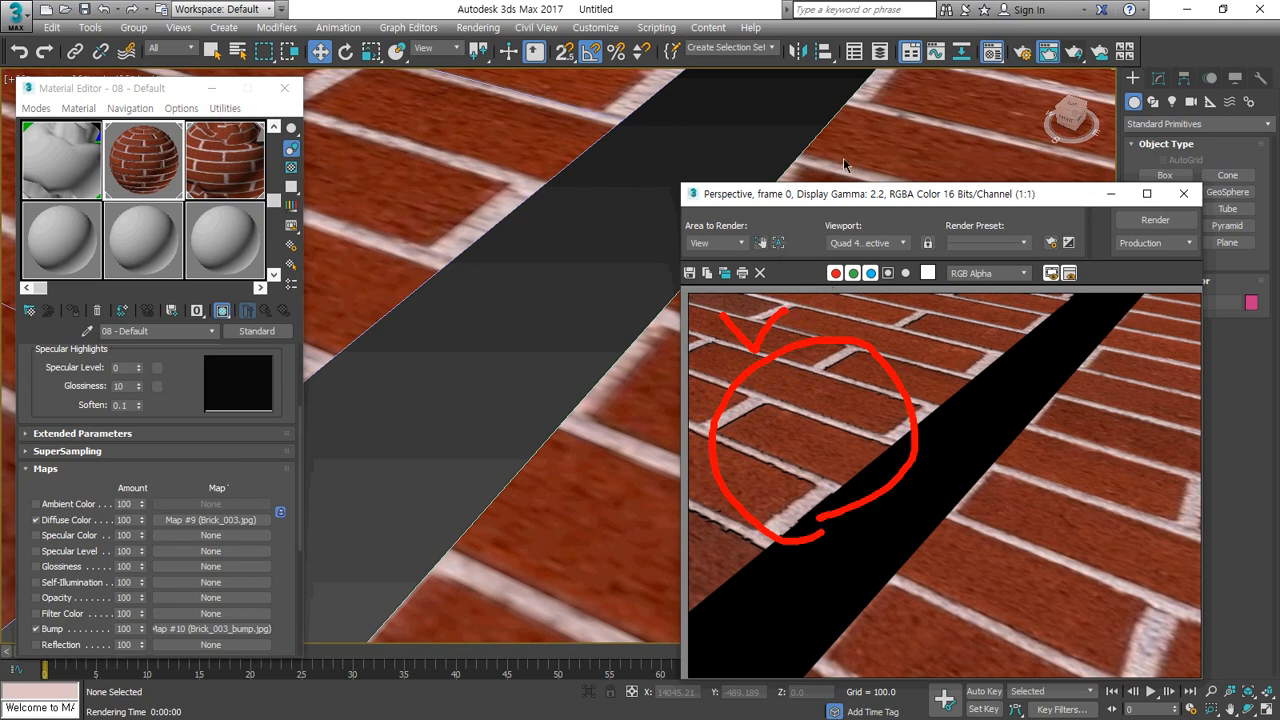
{"action": "key", "text": "Escape"}
{"action": "left_click_drag", "start_coordinate": [967, 196], "coordinate": [853, 185]}
{"action": "left_click", "coordinate": [1088, 183]}
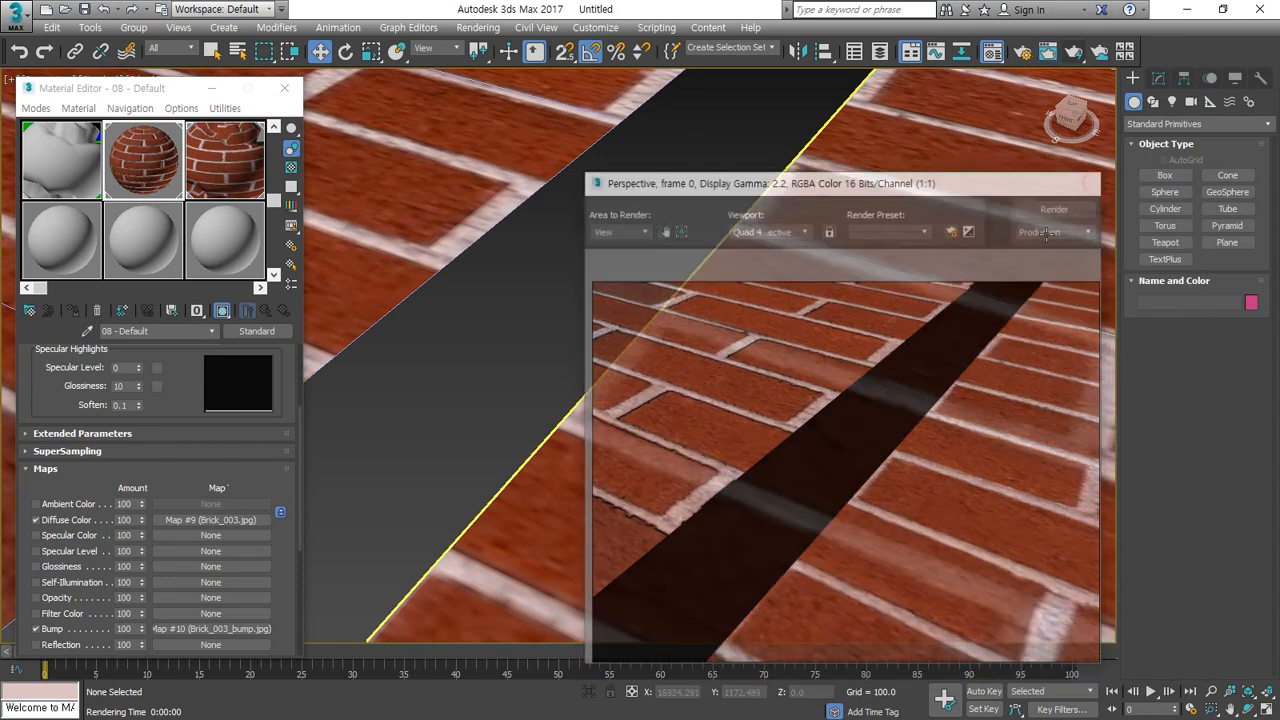
{"action": "scroll", "coordinate": [690, 328], "scroll_direction": "down", "scroll_amount": 10}
{"action": "scroll", "coordinate": [690, 328], "scroll_direction": "up", "scroll_amount": 8}
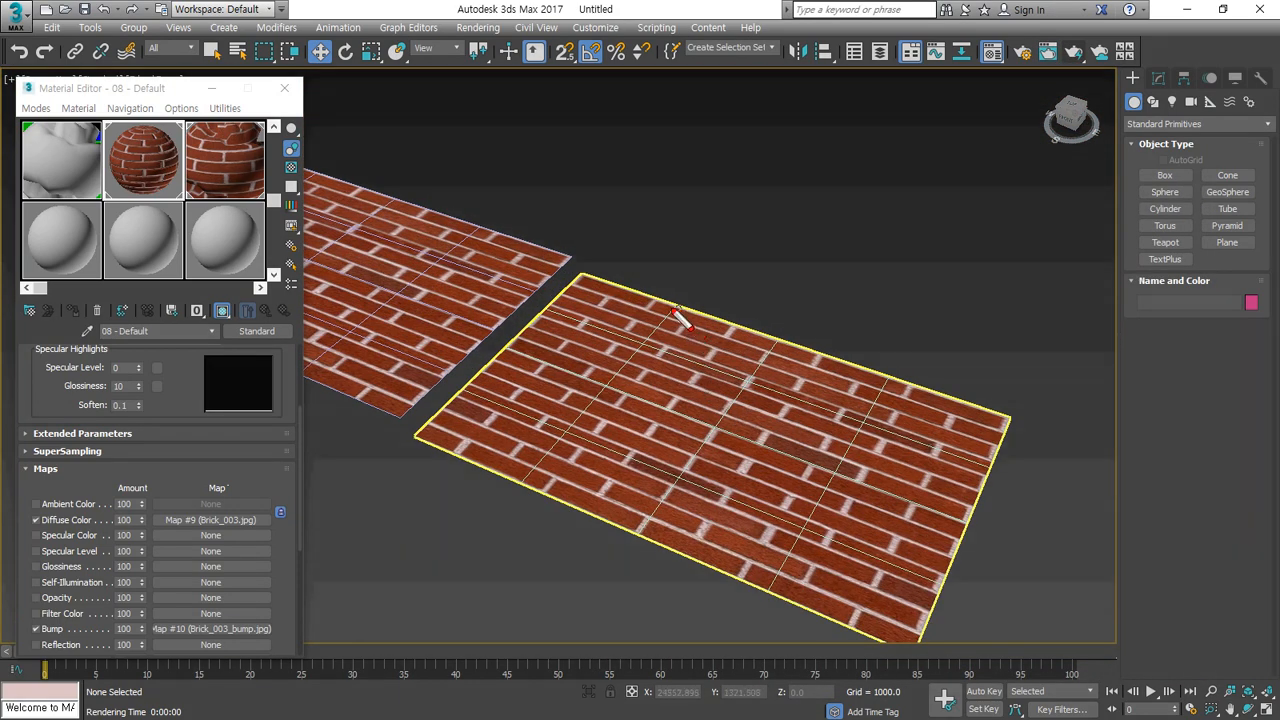
{"action": "left_click_drag", "start_coordinate": [668, 312], "coordinate": [590, 415]}
{"action": "left_click_drag", "start_coordinate": [783, 340], "coordinate": [703, 432]}
{"action": "left_click_drag", "start_coordinate": [876, 370], "coordinate": [774, 490]}
{"action": "left_click_drag", "start_coordinate": [737, 386], "coordinate": [885, 422]}
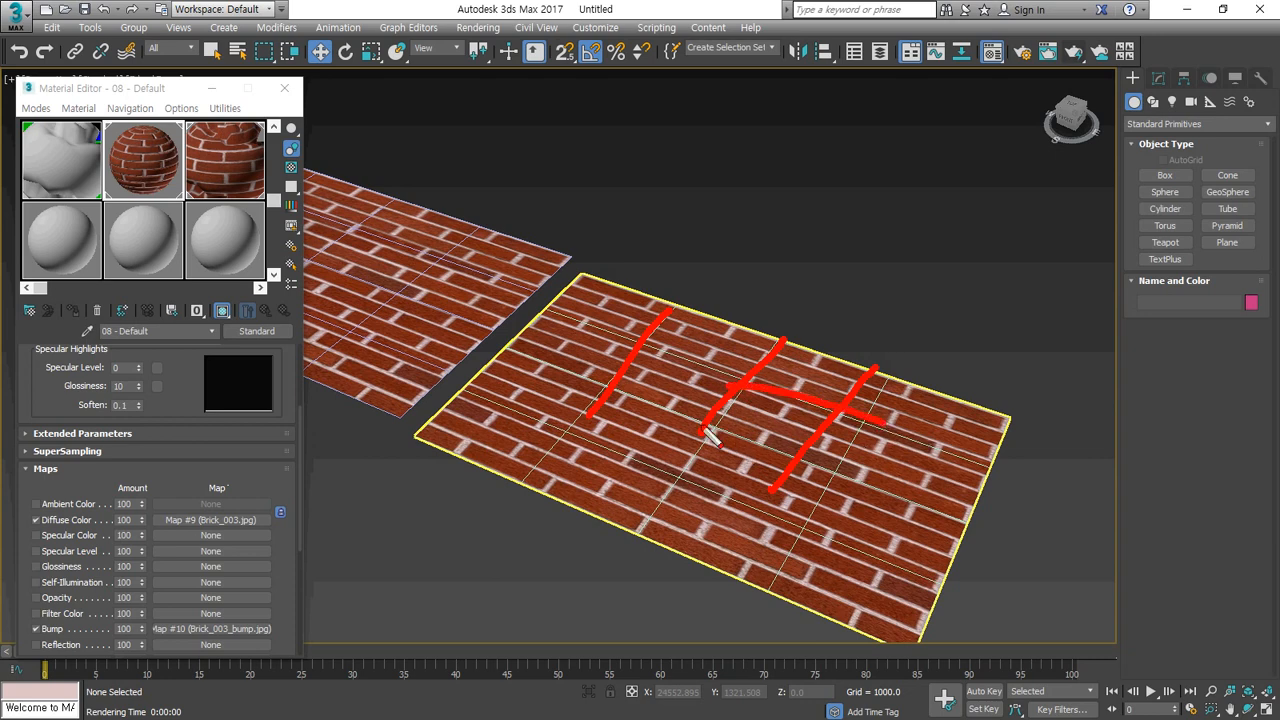
{"action": "left_click_drag", "start_coordinate": [700, 430], "coordinate": [805, 470]}
{"action": "left_click_drag", "start_coordinate": [701, 467], "coordinate": [869, 541]}
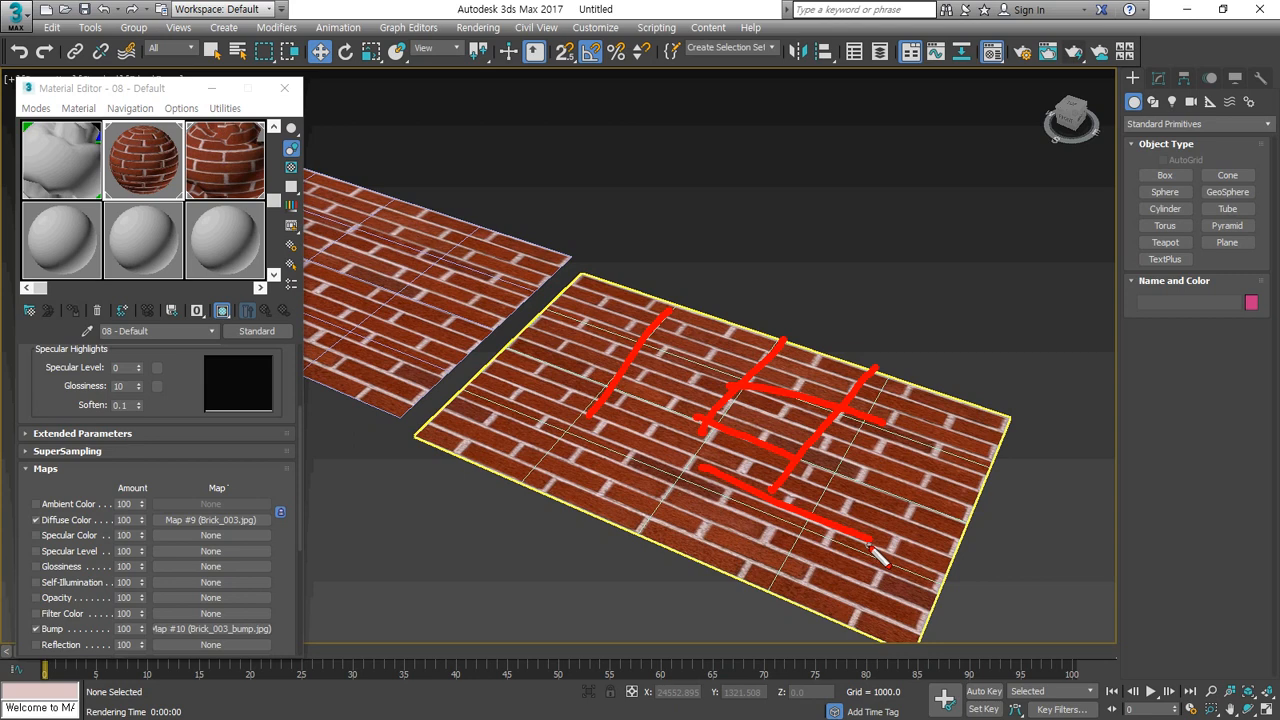
{"action": "key", "text": "Escape"}
Step: Set both the length and width segments of the displacement-mapped plane to 100
{"action": "left_click", "coordinate": [752, 402]}
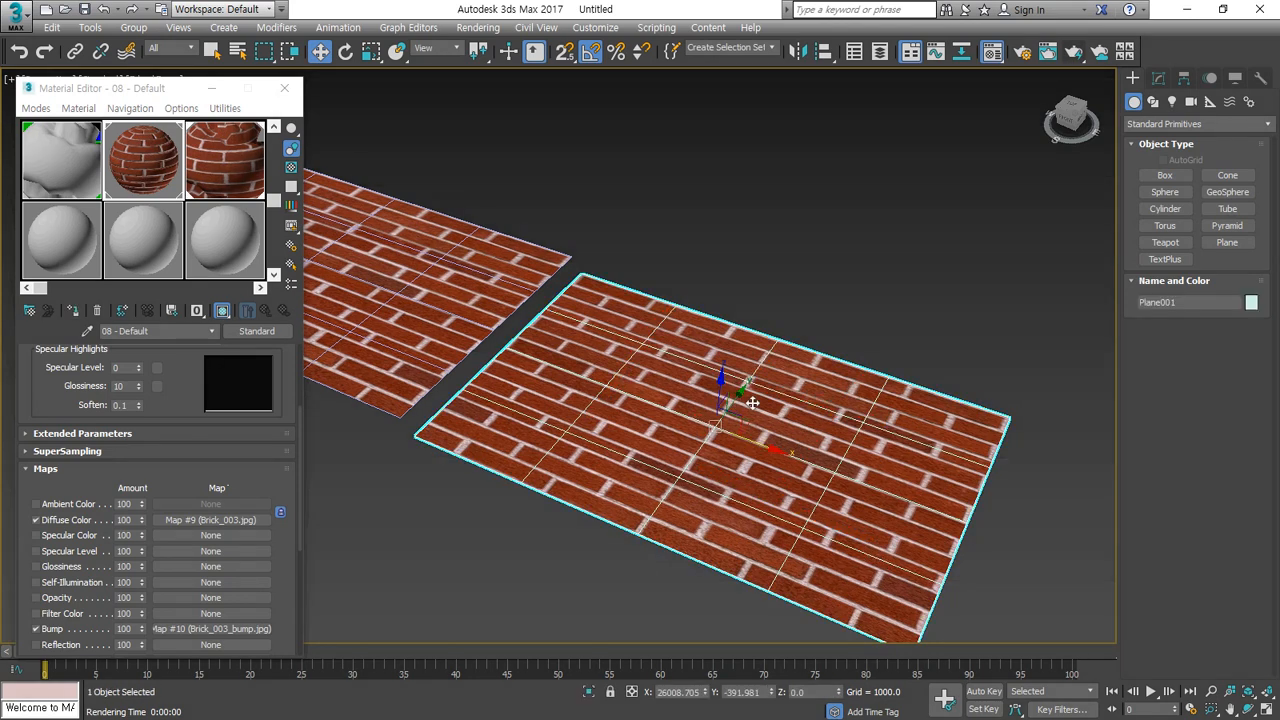
{"action": "left_click", "coordinate": [1159, 78]}
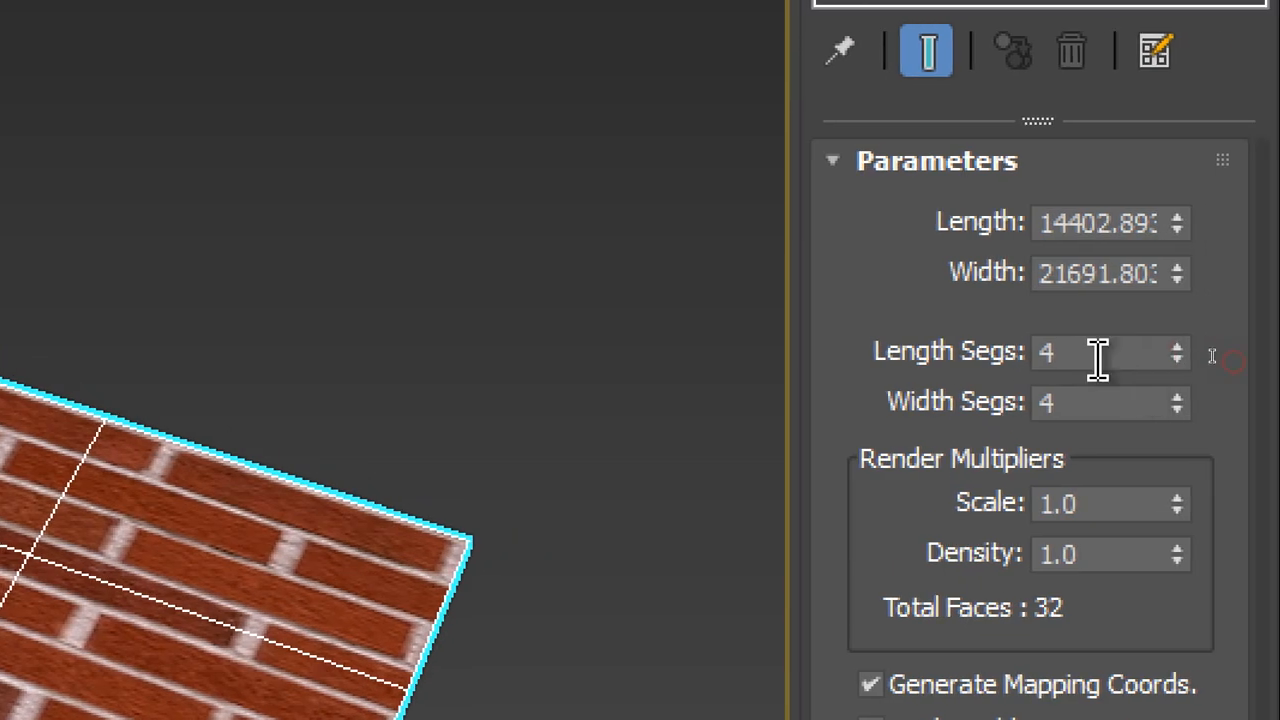
{"action": "left_click_drag", "start_coordinate": [1060, 352], "coordinate": [957, 357]}
{"action": "type", "text": "100"}
{"action": "key", "text": "Tab"}
{"action": "type", "text": "100"}
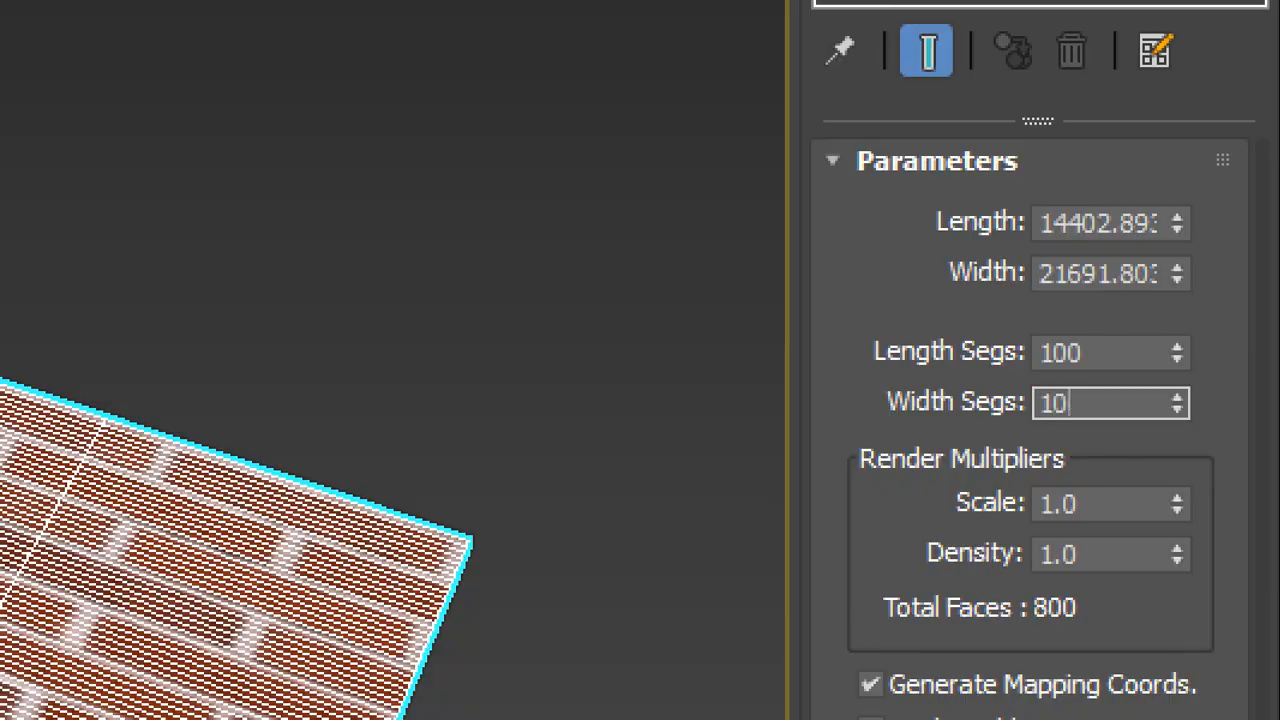
{"action": "key", "text": "Return"}
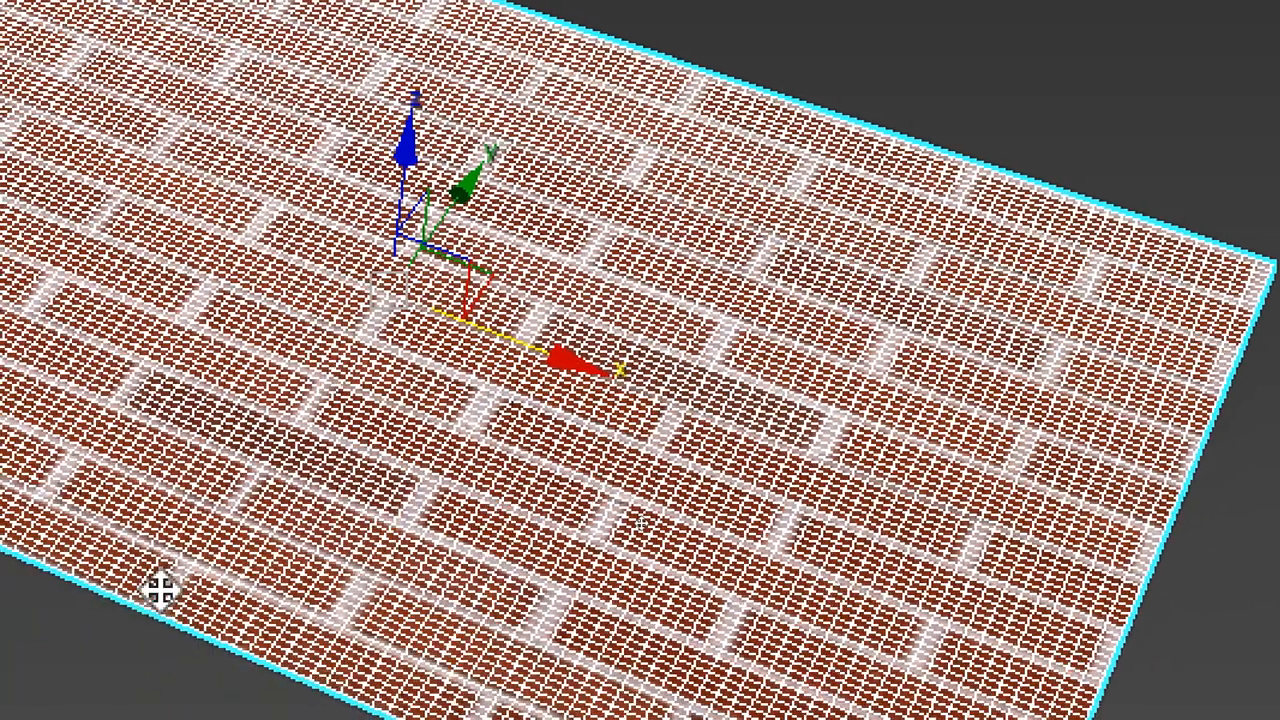
Step: Inspect the plane's denser mesh and render a close-up of the two planes' adjoining edges
{"action": "scroll", "coordinate": [370, 490], "scroll_direction": "up", "scroll_amount": 5}
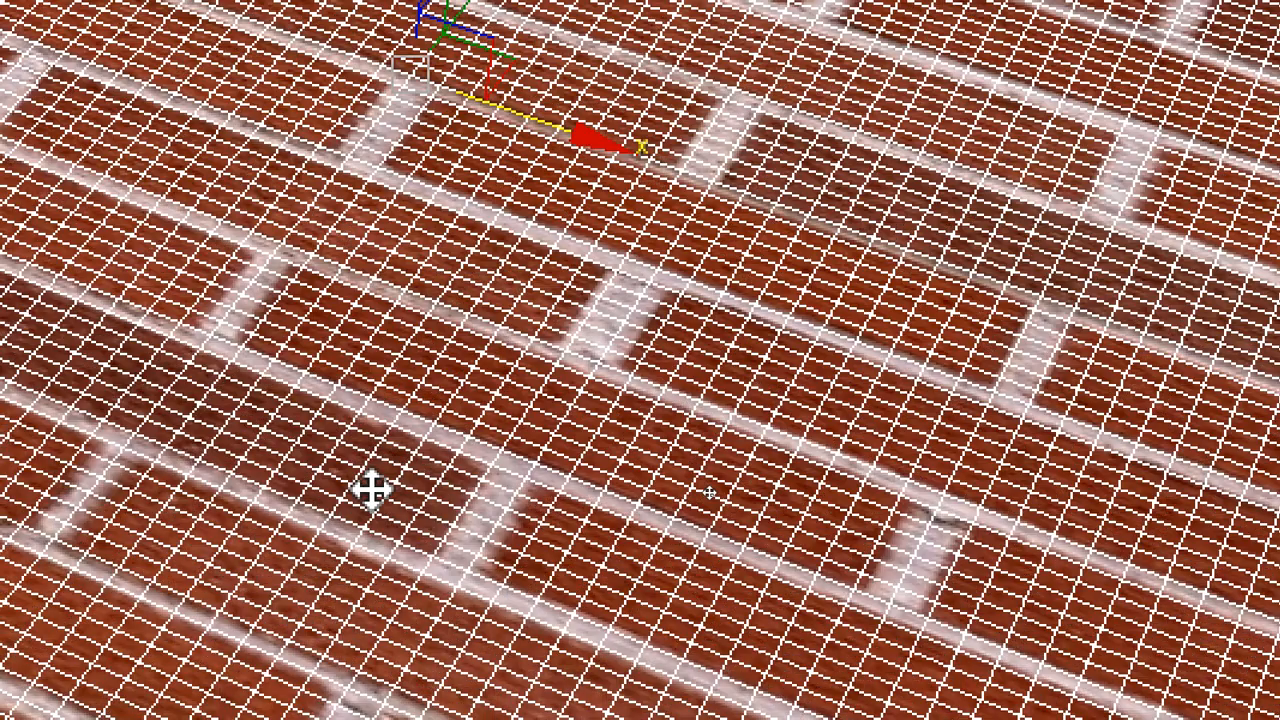
{"action": "scroll", "coordinate": [371, 490], "scroll_direction": "down", "scroll_amount": 5}
{"action": "middle_click_drag", "start_coordinate": [2, 2], "coordinate": [390, 195]}
{"action": "scroll", "coordinate": [489, 591], "scroll_direction": "up", "scroll_amount": 1}
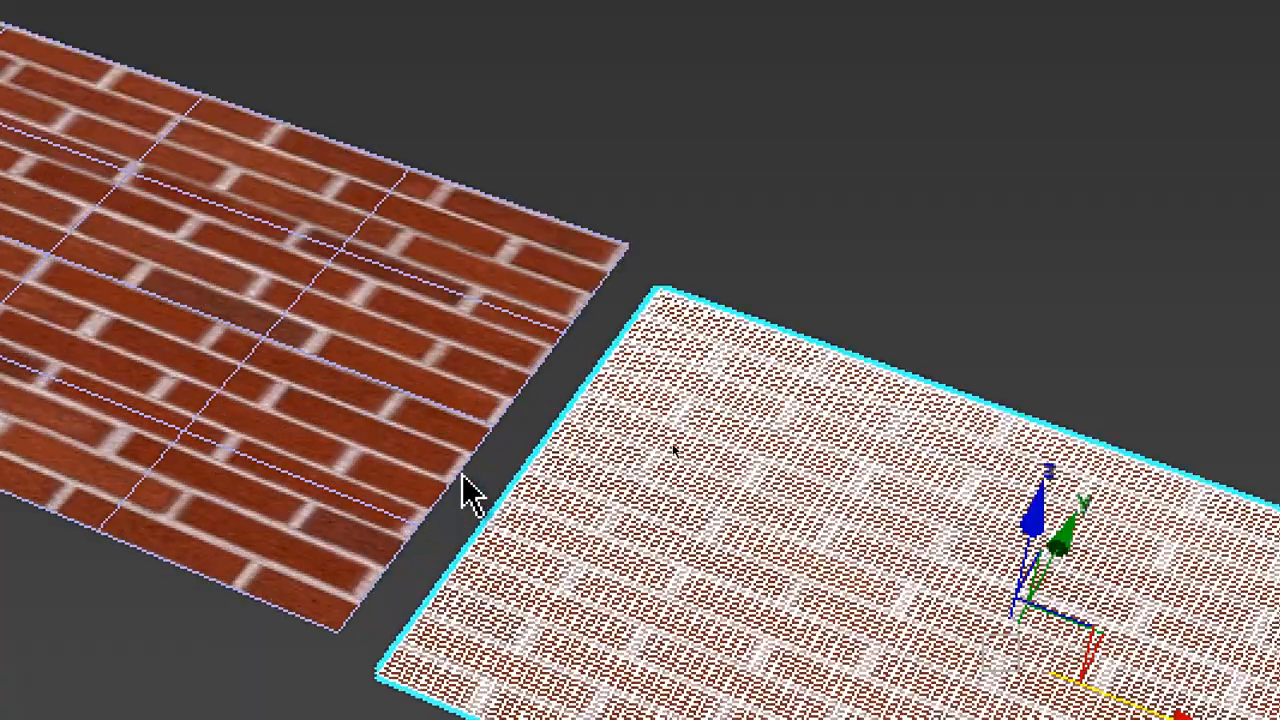
{"action": "scroll", "coordinate": [470, 495], "scroll_direction": "up", "scroll_amount": 5}
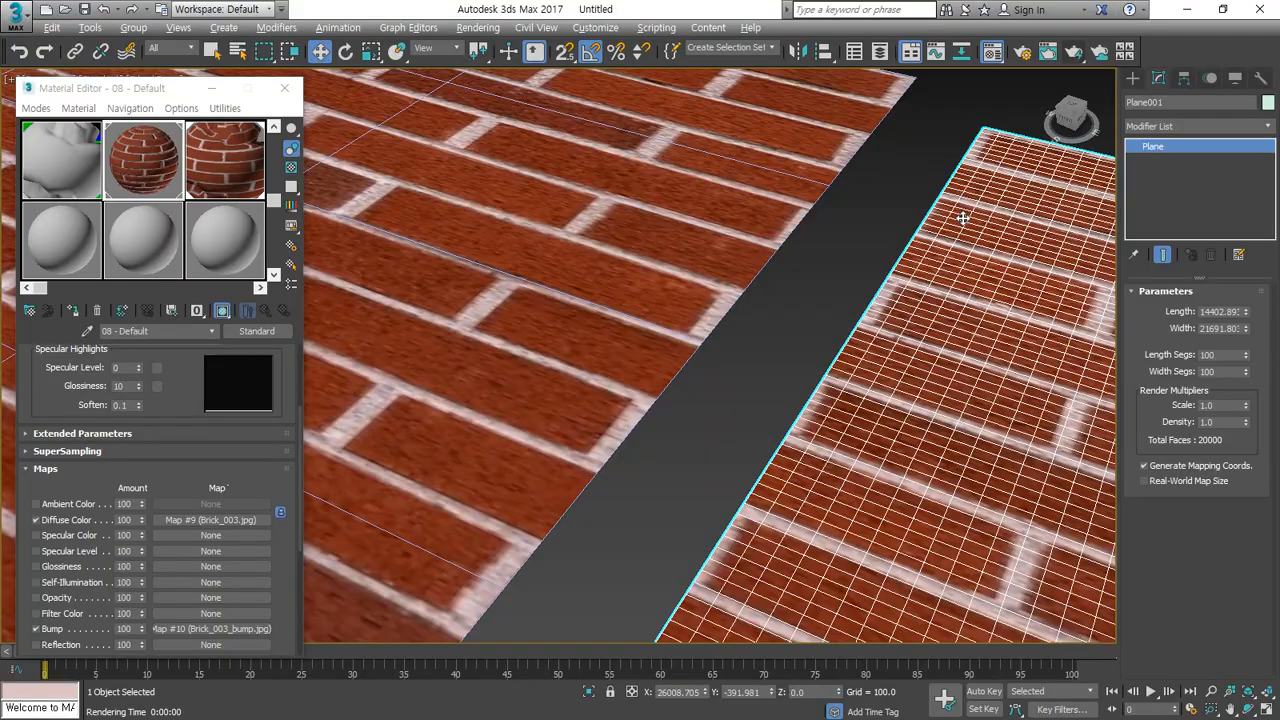
{"action": "left_click", "coordinate": [1075, 52]}
{"action": "left_click_drag", "start_coordinate": [842, 184], "coordinate": [634, 91]}
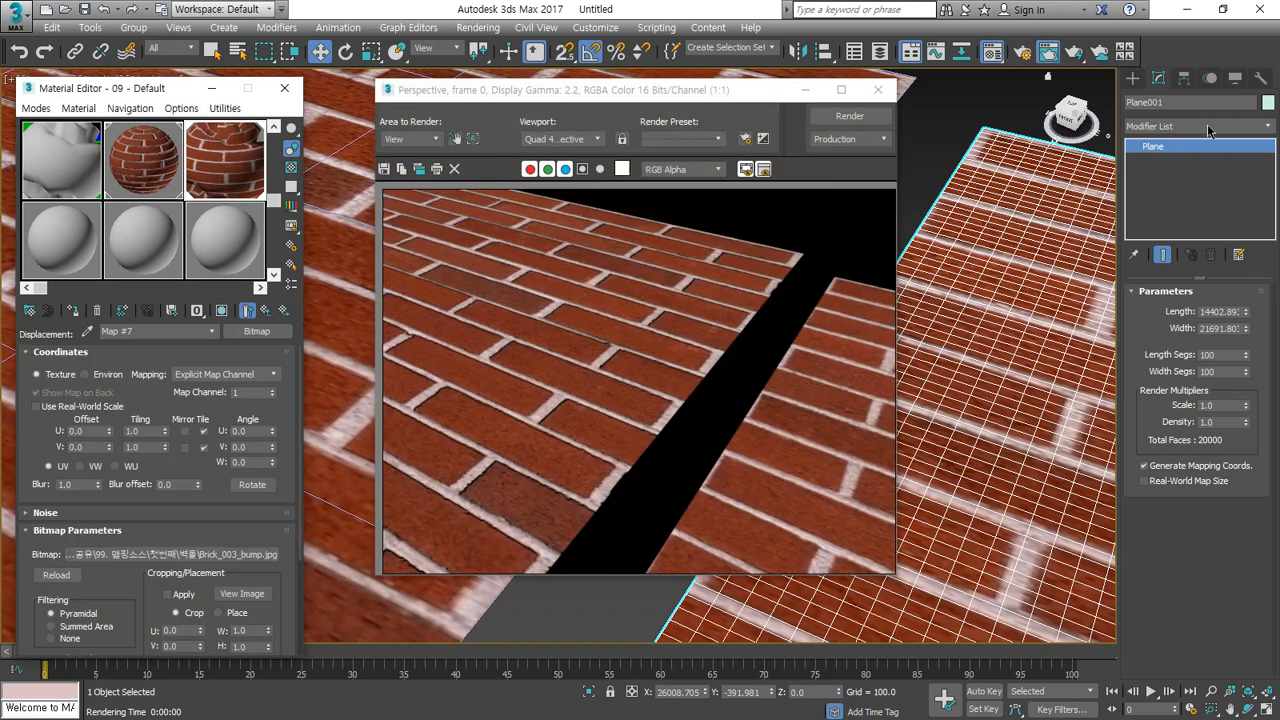
{"action": "left_click", "coordinate": [878, 89]}
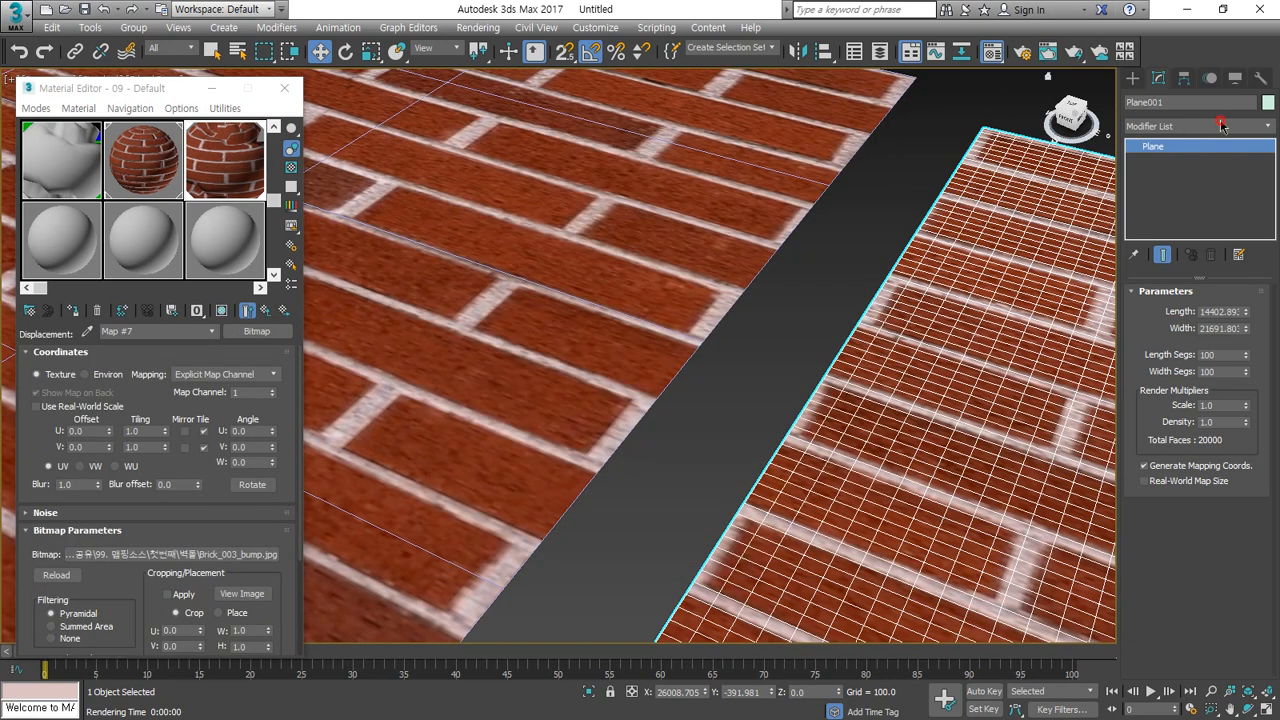
Step: Add a UVW Map modifier to the displacement-mapped plane and render the close-up of the adjoining edges again
{"action": "left_click", "coordinate": [1222, 126]}
{"action": "left_click", "coordinate": [1221, 126]}
{"action": "left_click", "coordinate": [1223, 126]}
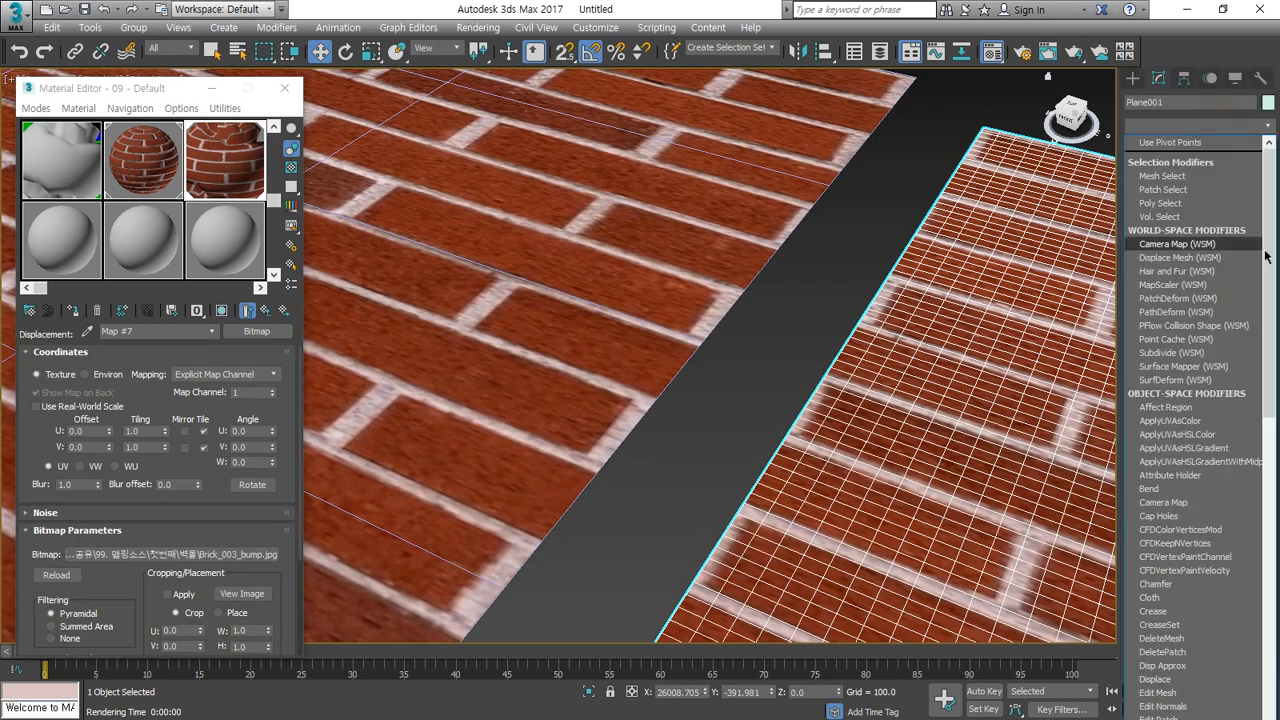
{"action": "left_click_drag", "start_coordinate": [1268, 262], "coordinate": [1279, 667]}
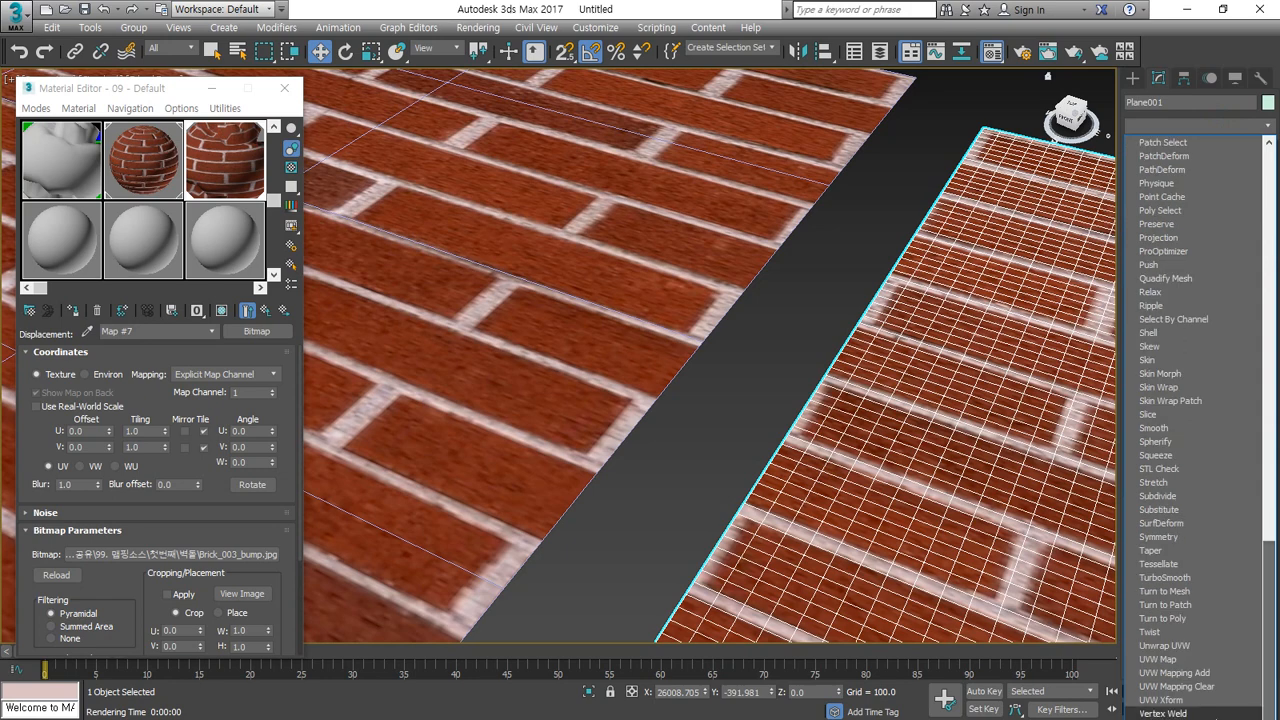
{"action": "left_click", "coordinate": [1191, 662]}
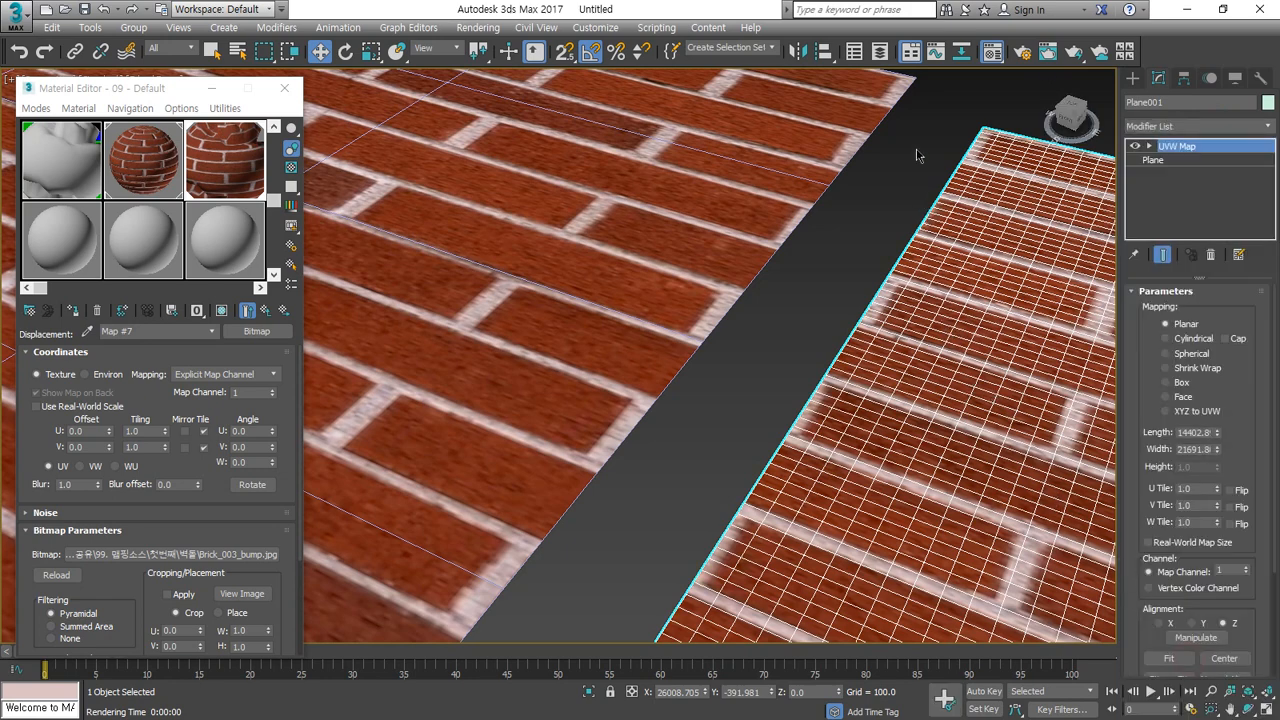
{"action": "left_click", "coordinate": [1073, 54]}
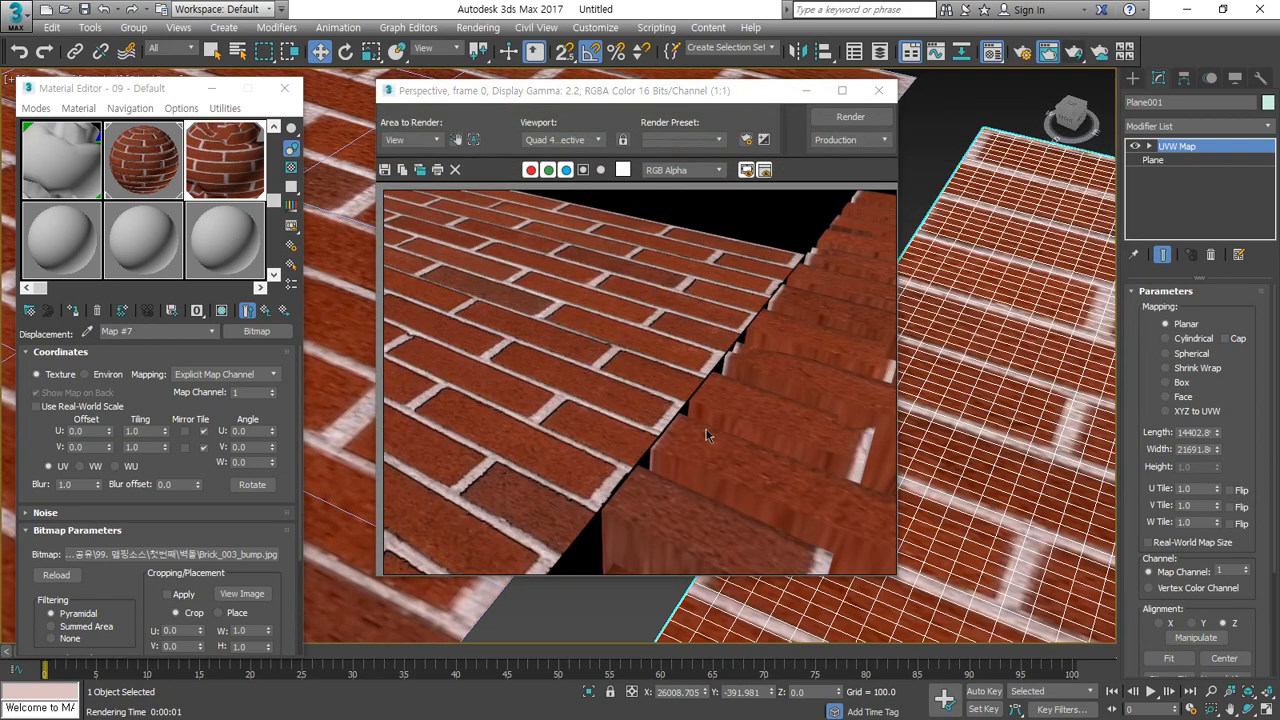
{"action": "left_click", "coordinate": [886, 91]}
Step: Render a wider view showing the whole displacement-mapped plane and examine its raised bricks enlarged
{"action": "scroll", "coordinate": [805, 308], "scroll_direction": "down", "scroll_amount": 5}
{"action": "middle_click_drag", "start_coordinate": [803, 310], "coordinate": [669, 277]}
{"action": "scroll", "coordinate": [857, 294], "scroll_direction": "up", "scroll_amount": 3}
{"action": "scroll", "coordinate": [836, 279], "scroll_direction": "down", "scroll_amount": 1}
{"action": "left_click", "coordinate": [1073, 52]}
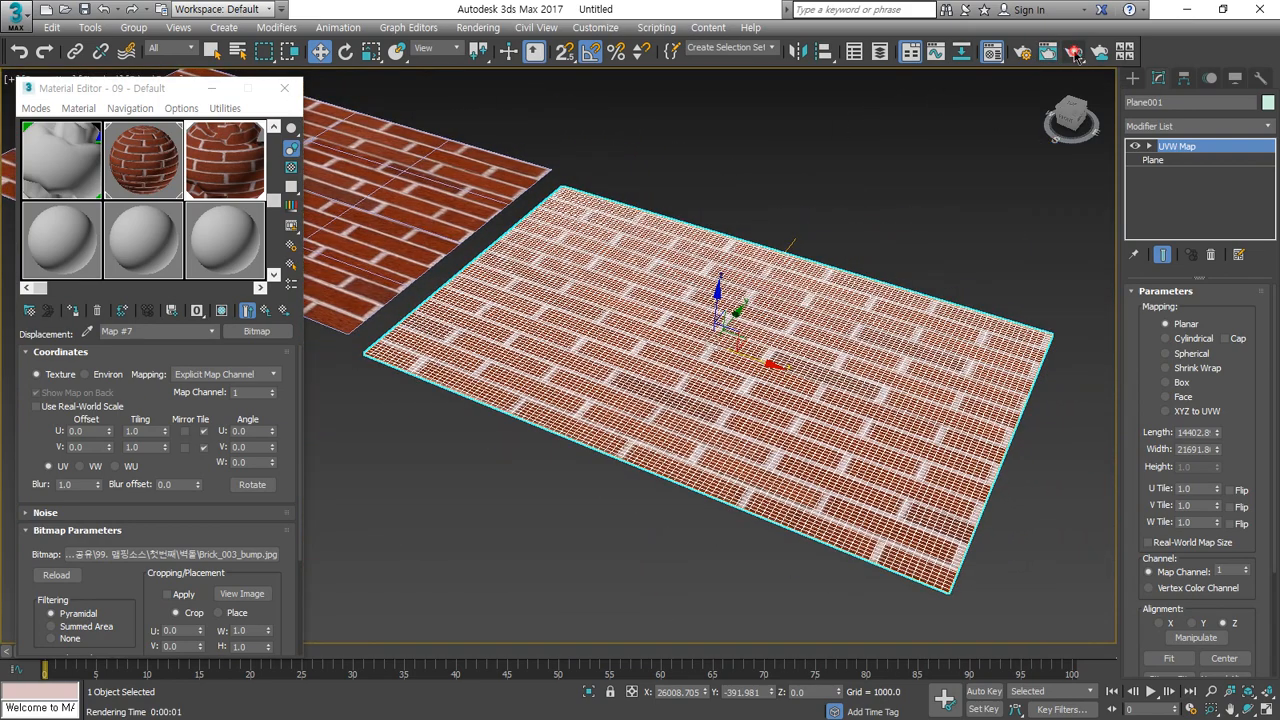
{"action": "scroll", "coordinate": [711, 378], "scroll_direction": "up", "scroll_amount": 1}
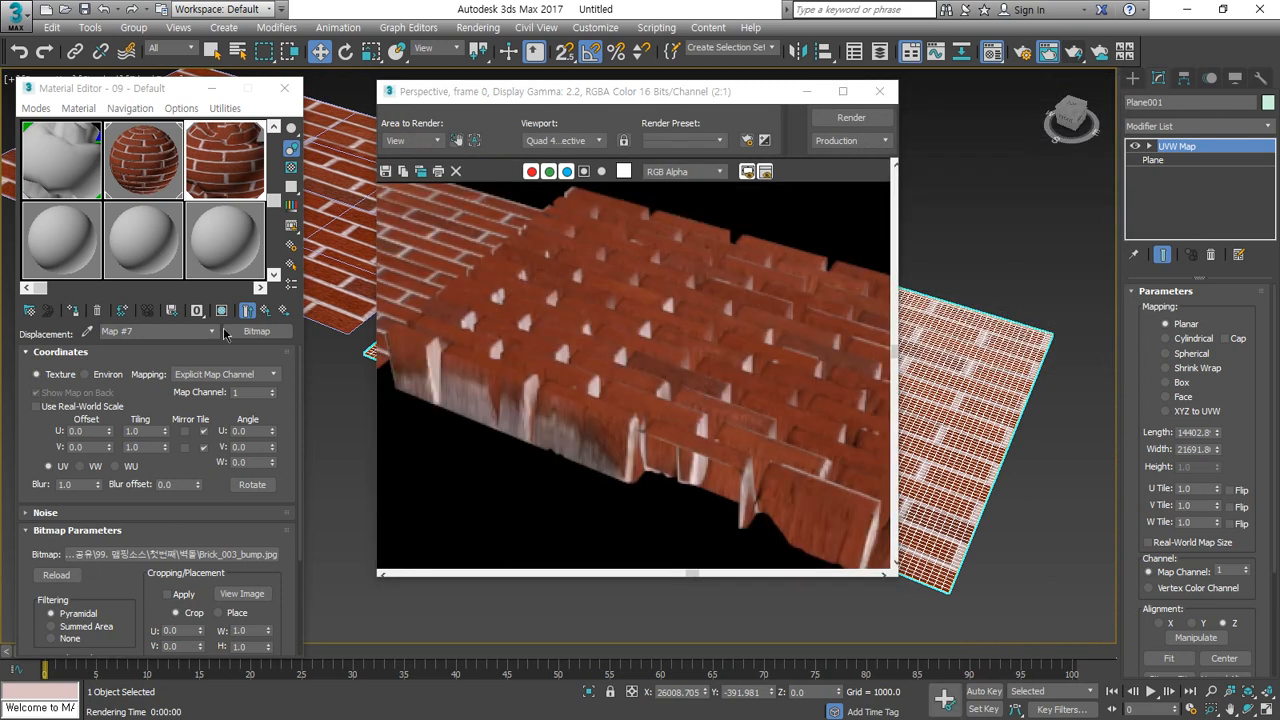
Step: Set the Displacement amount of the 09 - Default material to 20 and render the view again
{"action": "left_click", "coordinate": [265, 311]}
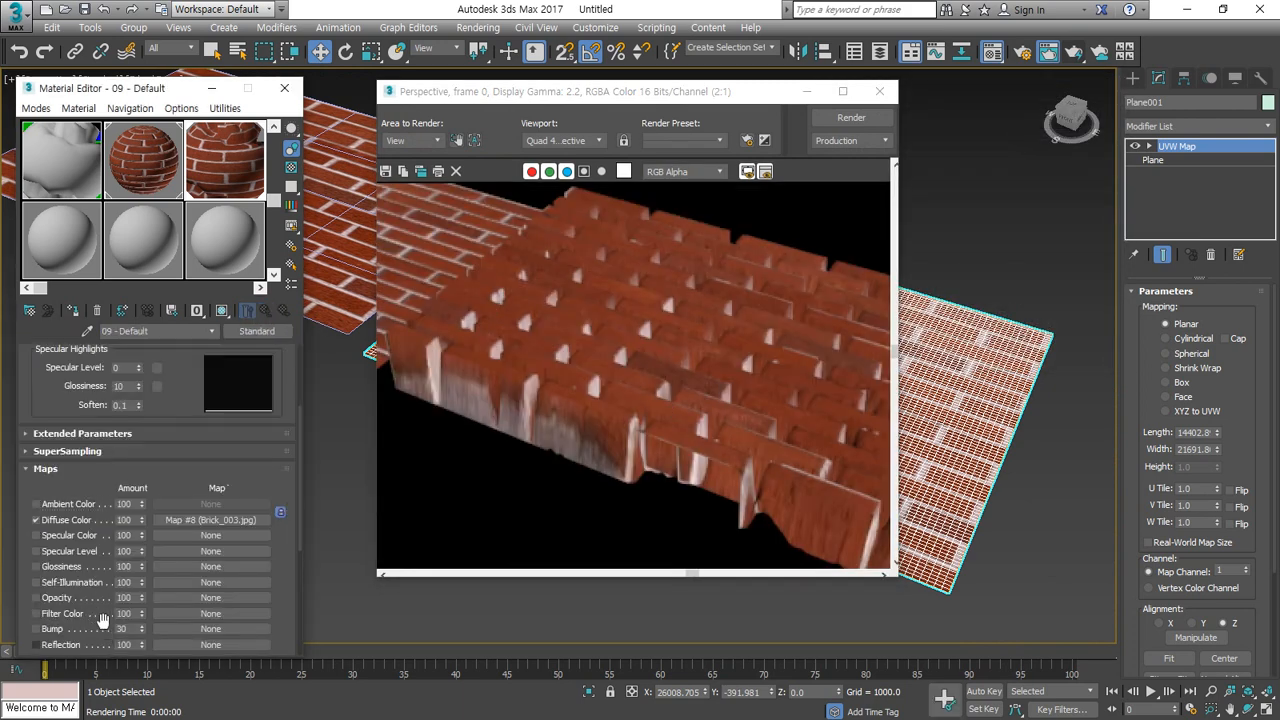
{"action": "scroll", "coordinate": [106, 610], "scroll_direction": "down", "scroll_amount": 2}
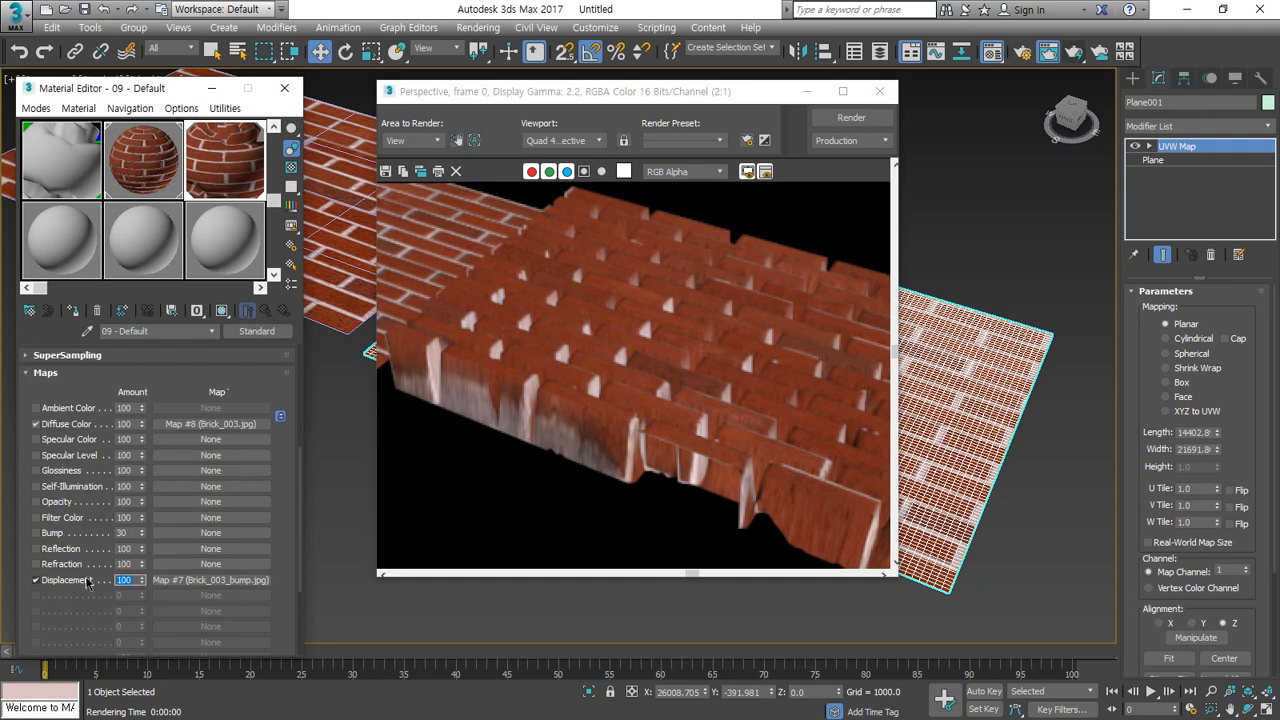
{"action": "type", "text": "20"}
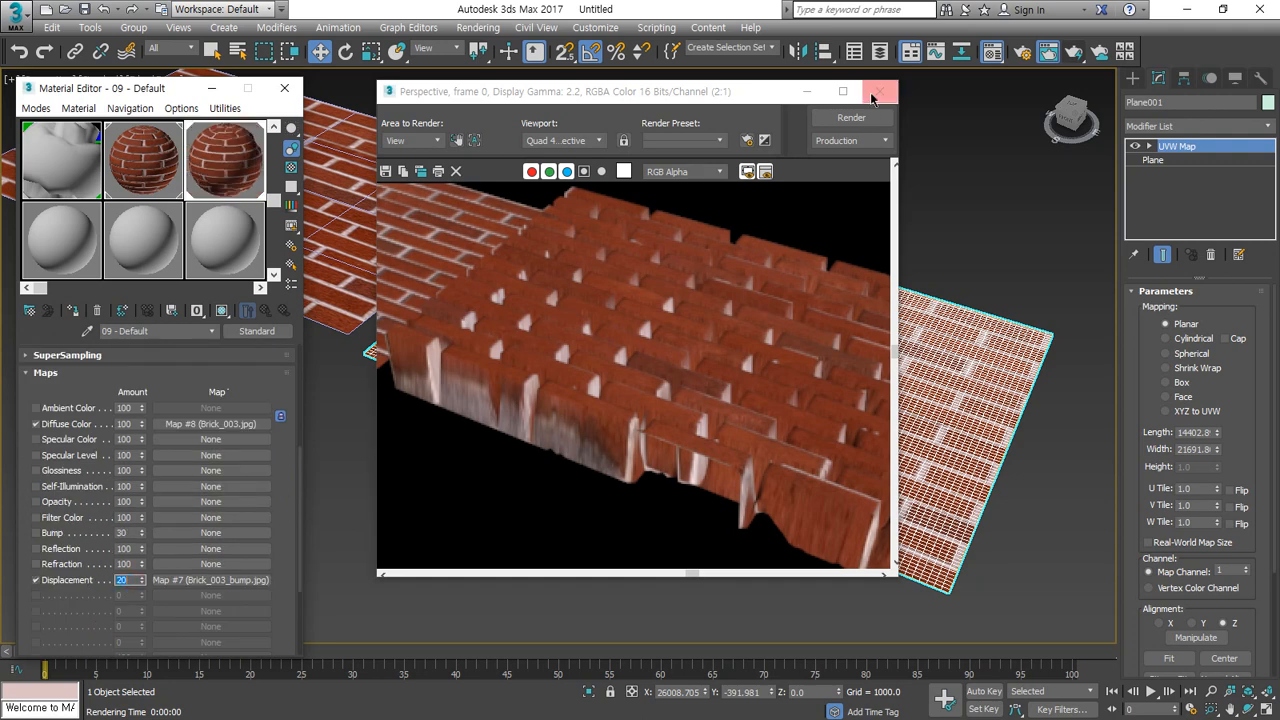
{"action": "left_click", "coordinate": [851, 120]}
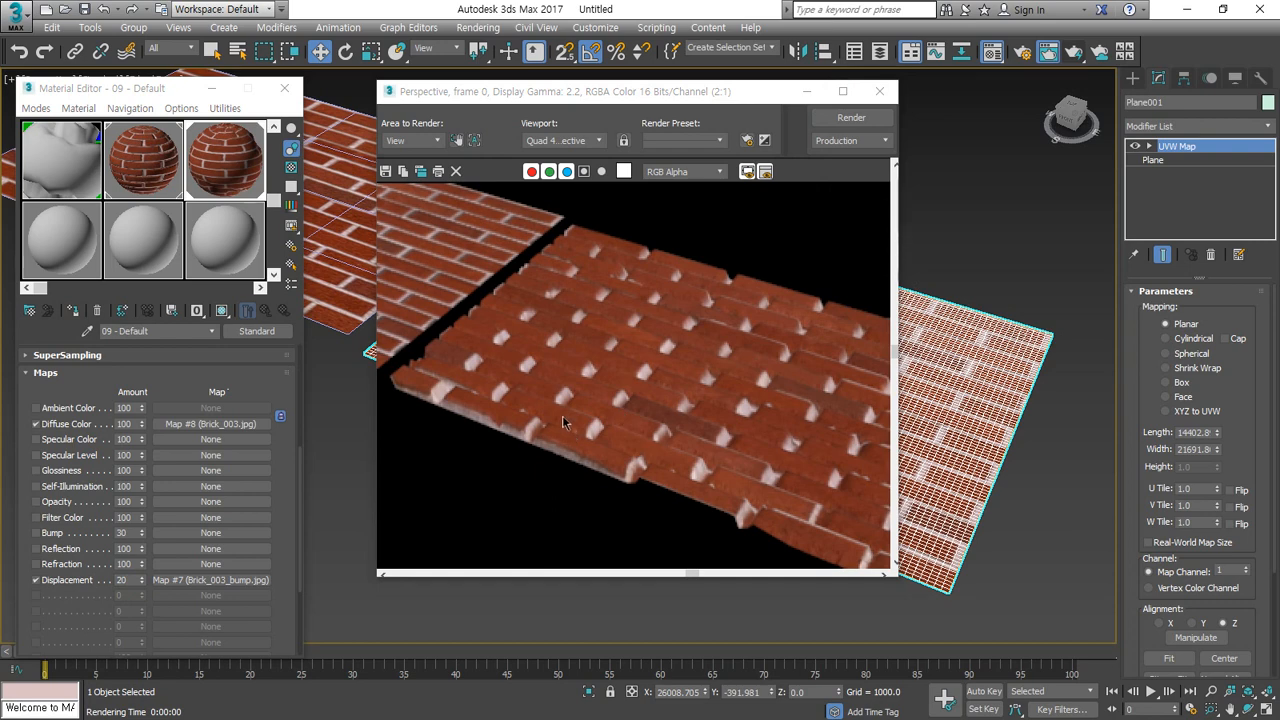
Step: Set the 09 - Default material's Displacement amount to 10, render from a slightly higher angle, and examine the displaced bricks enlarged
{"action": "middle_click_drag", "start_coordinate": [1010, 301], "coordinate": [990, 327], "text": "alt"}
{"action": "left_click", "coordinate": [92, 583]}
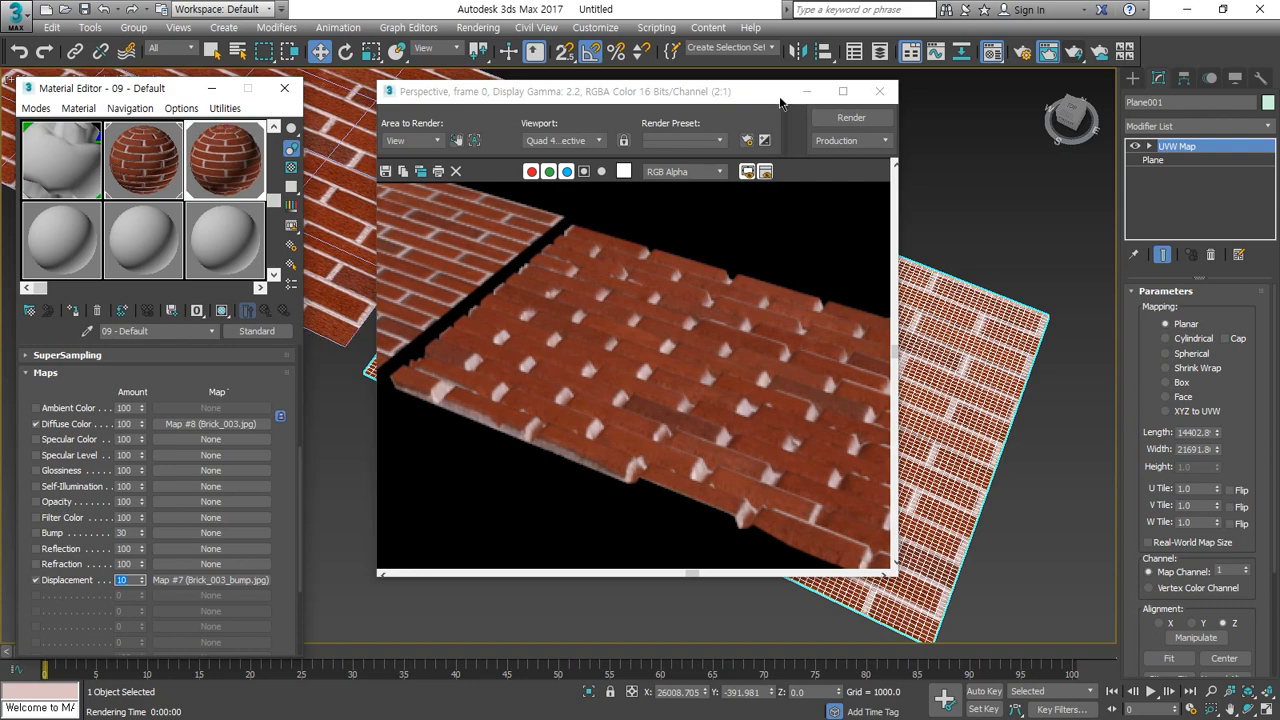
{"action": "left_click", "coordinate": [828, 117]}
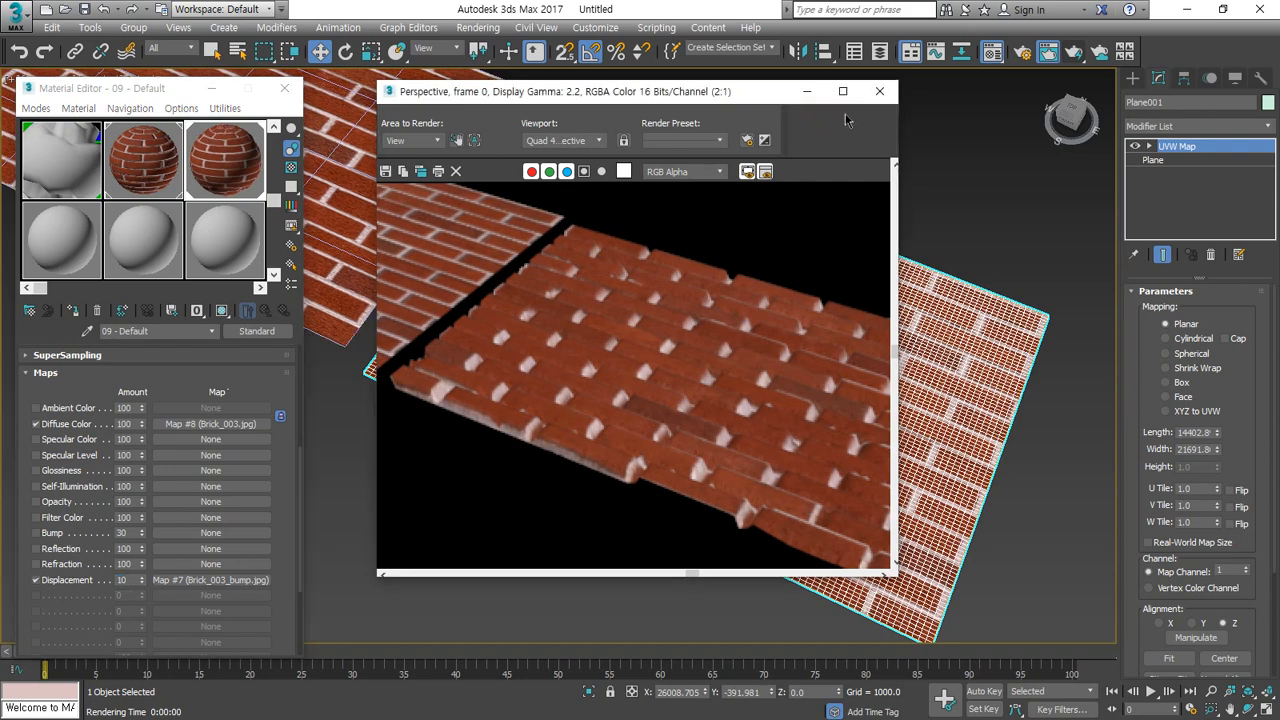
{"action": "left_click", "coordinate": [879, 91]}
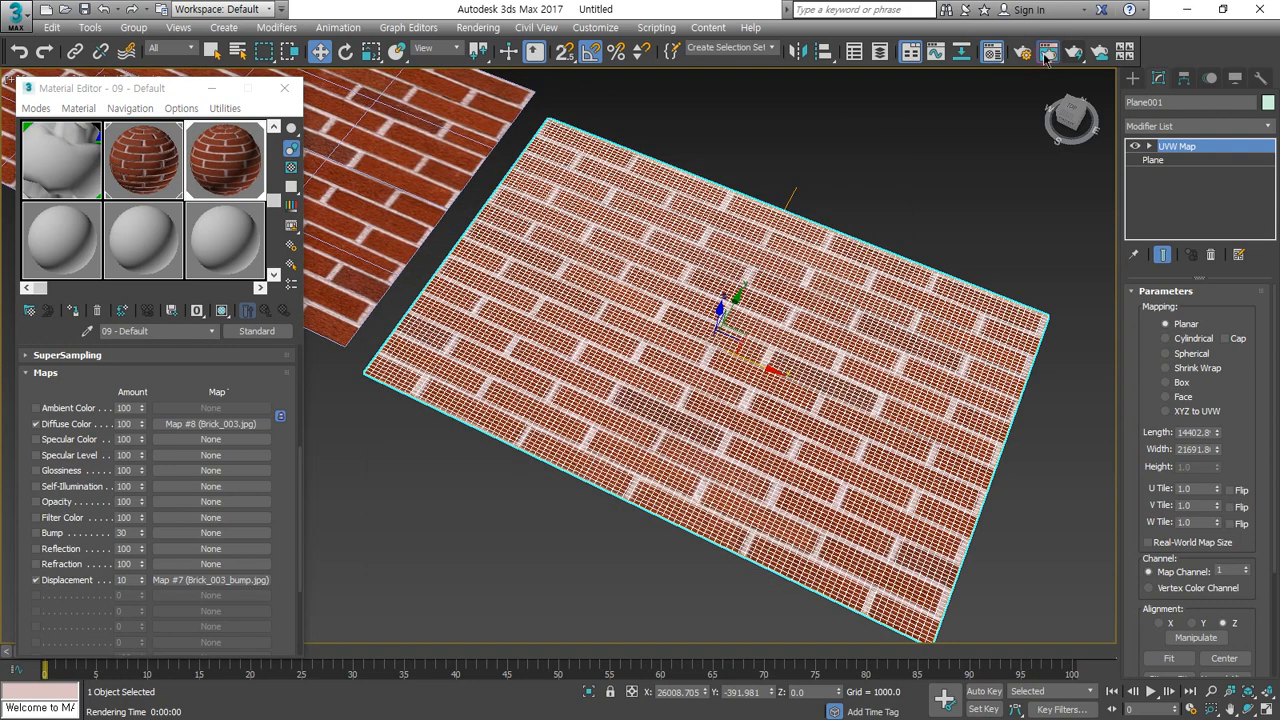
{"action": "left_click", "coordinate": [1046, 55]}
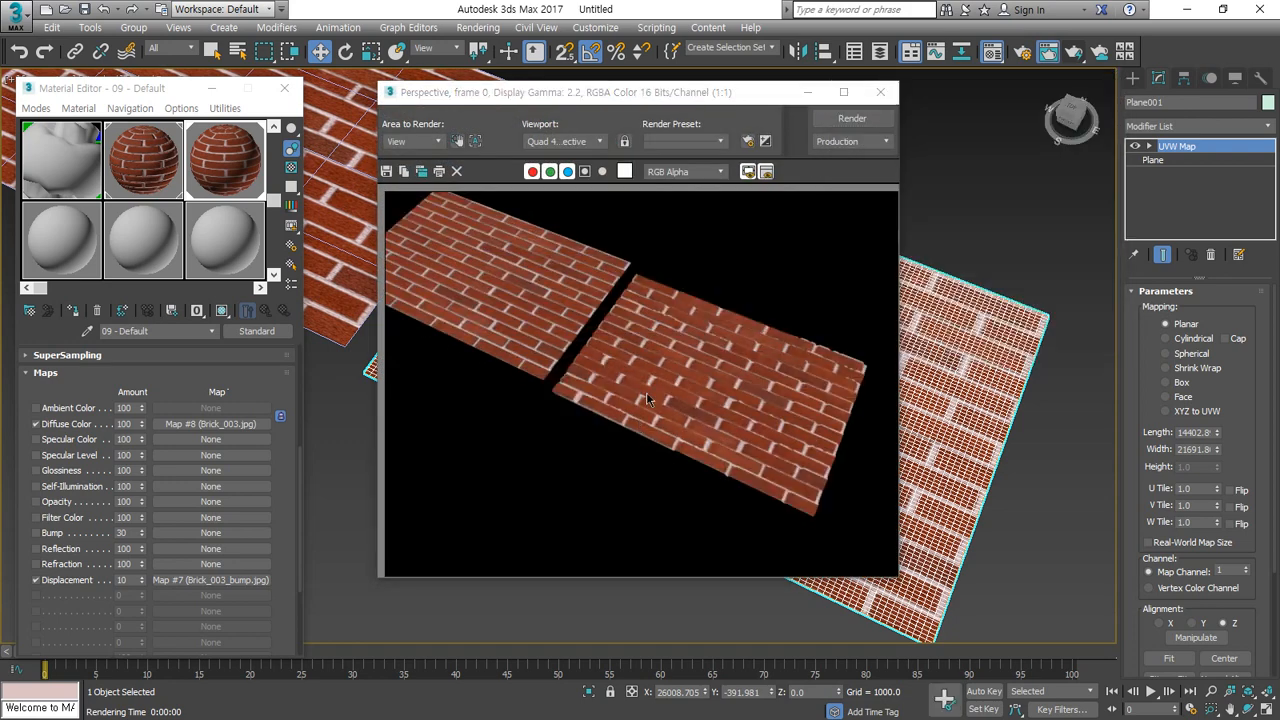
{"action": "scroll", "coordinate": [646, 392], "scroll_direction": "up", "scroll_amount": 1}
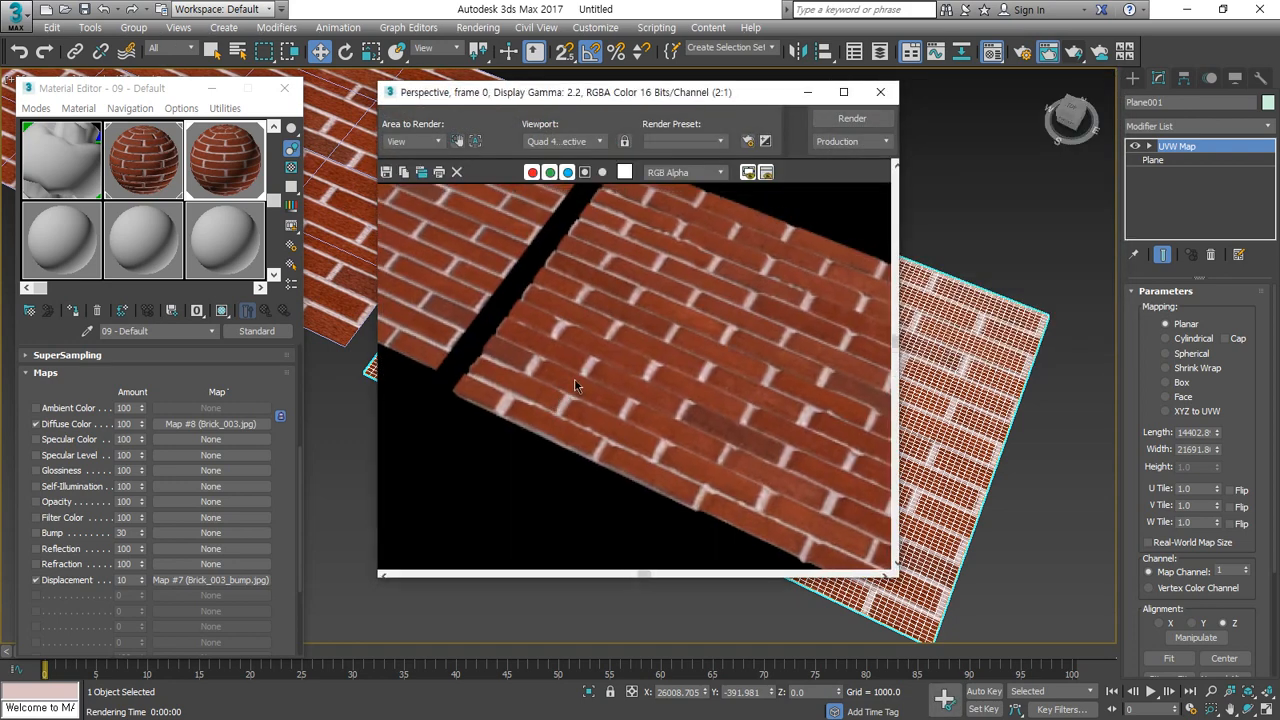
{"action": "scroll", "coordinate": [614, 392], "scroll_direction": "up", "scroll_amount": 1}
{"action": "scroll", "coordinate": [655, 393], "scroll_direction": "down", "scroll_amount": 1}
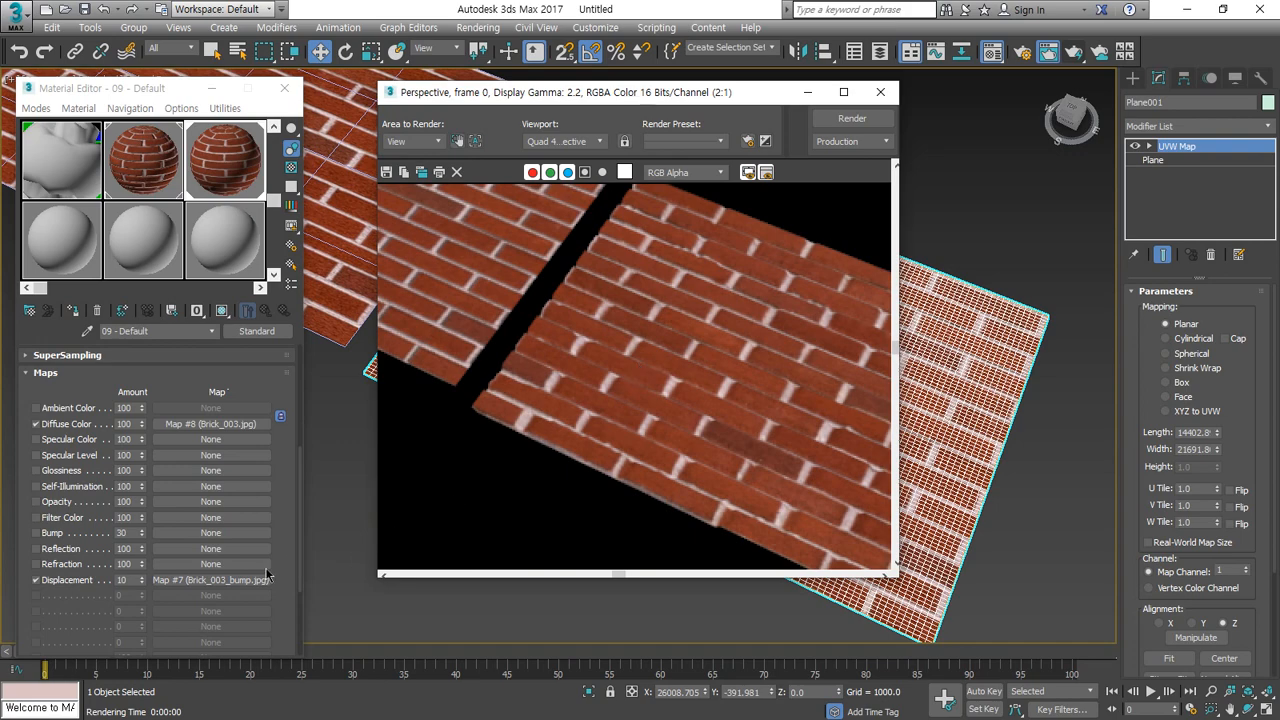
{"action": "left_click", "coordinate": [880, 92]}
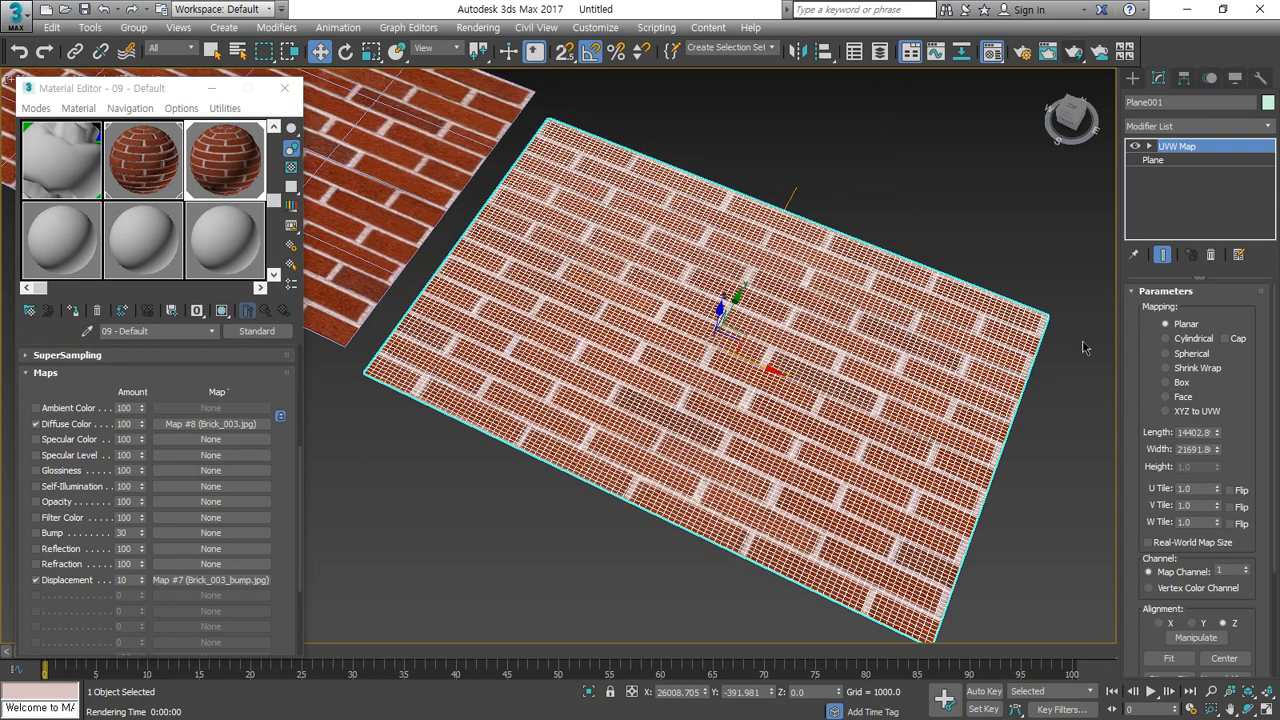
Step: Set the U Tile and V Tile of the displacement-mapped plane's UVW Map modifier to 5
{"action": "double_click", "coordinate": [1176, 488]}
{"action": "type", "text": "5"}
{"action": "key", "text": "Tab"}
{"action": "type", "text": "5"}
{"action": "key", "text": "Return"}
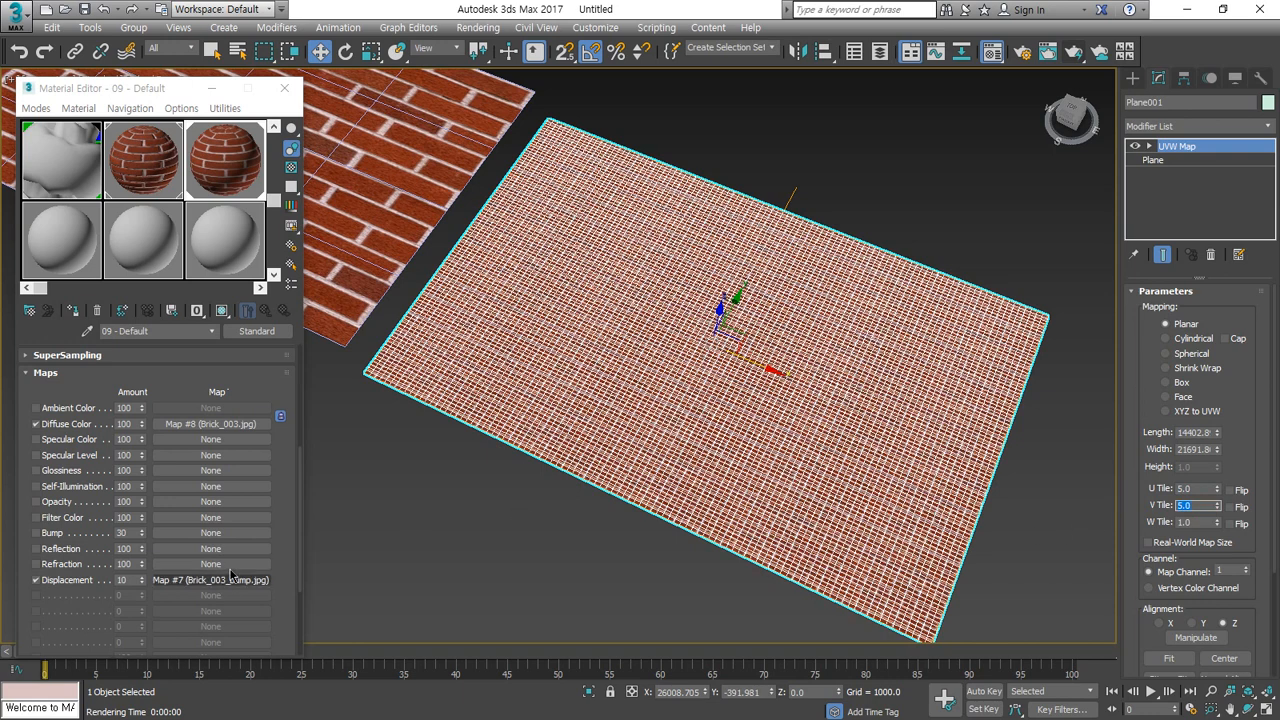
Step: Raise the 09 - Default material's Displacement amount to 20, render both planes, and examine the densely tiled bricks enlarged
{"action": "double_click", "coordinate": [127, 581]}
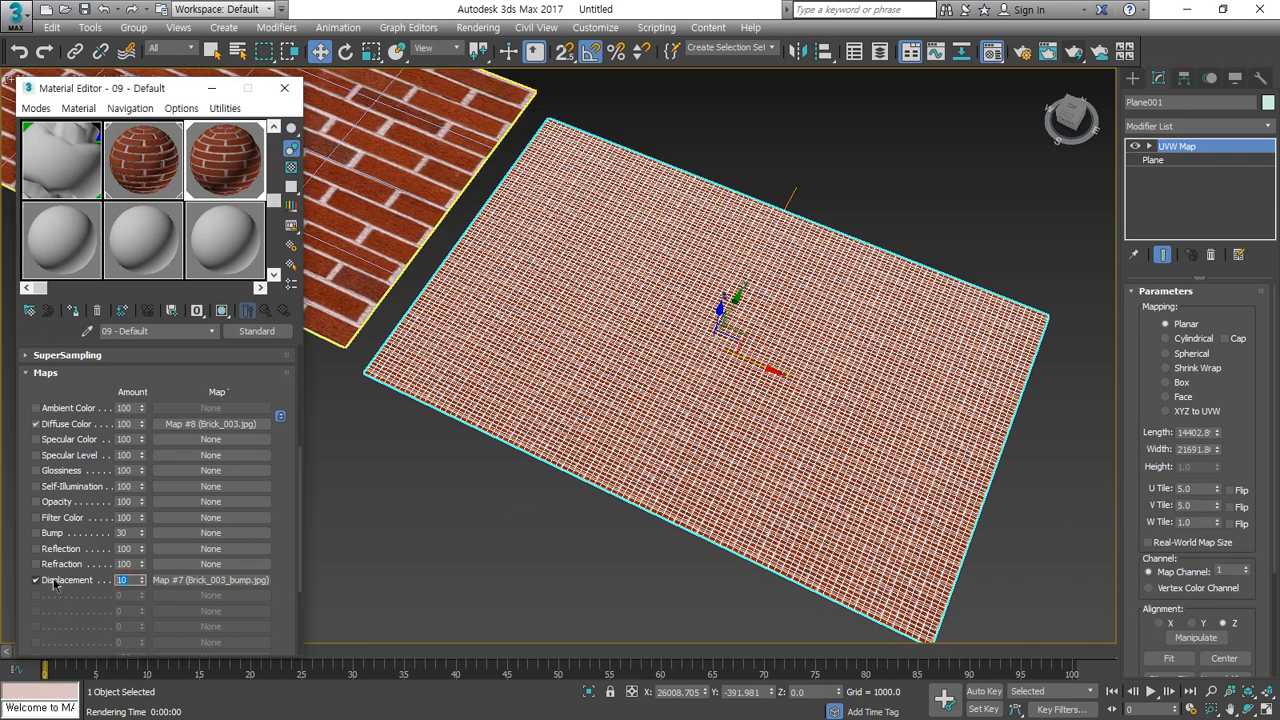
{"action": "type", "text": "20"}
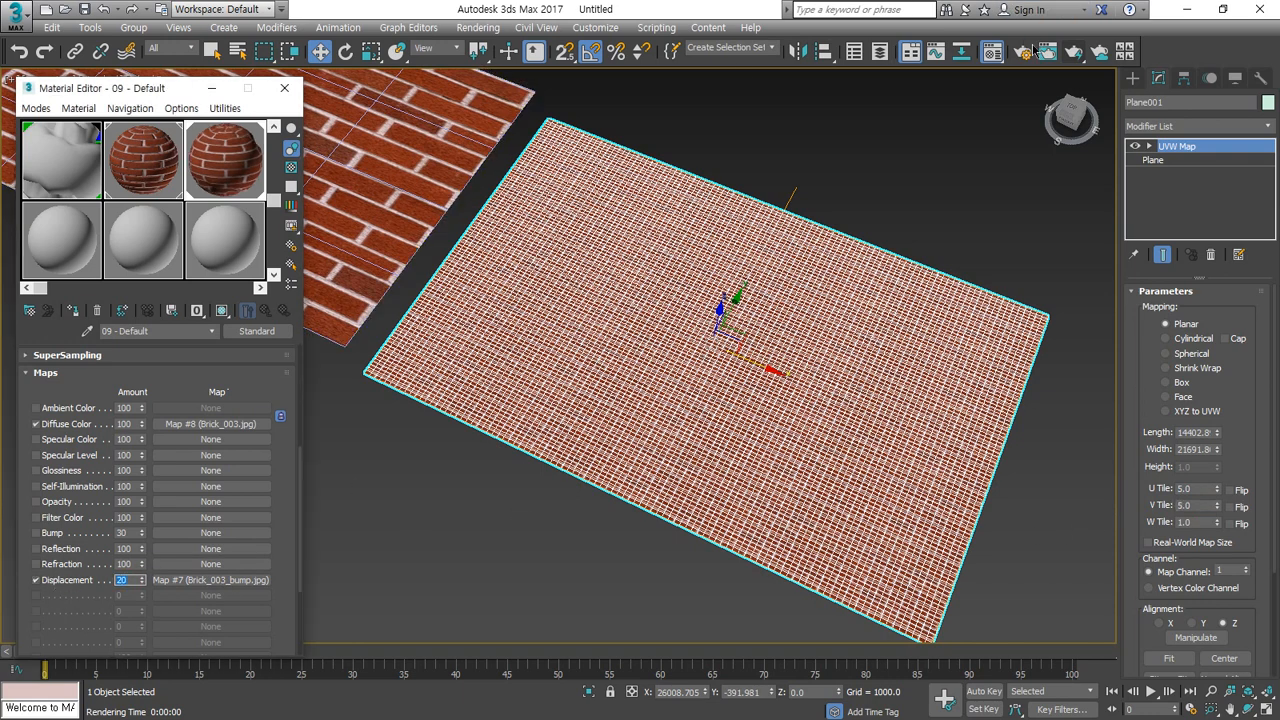
{"action": "left_click", "coordinate": [1073, 51]}
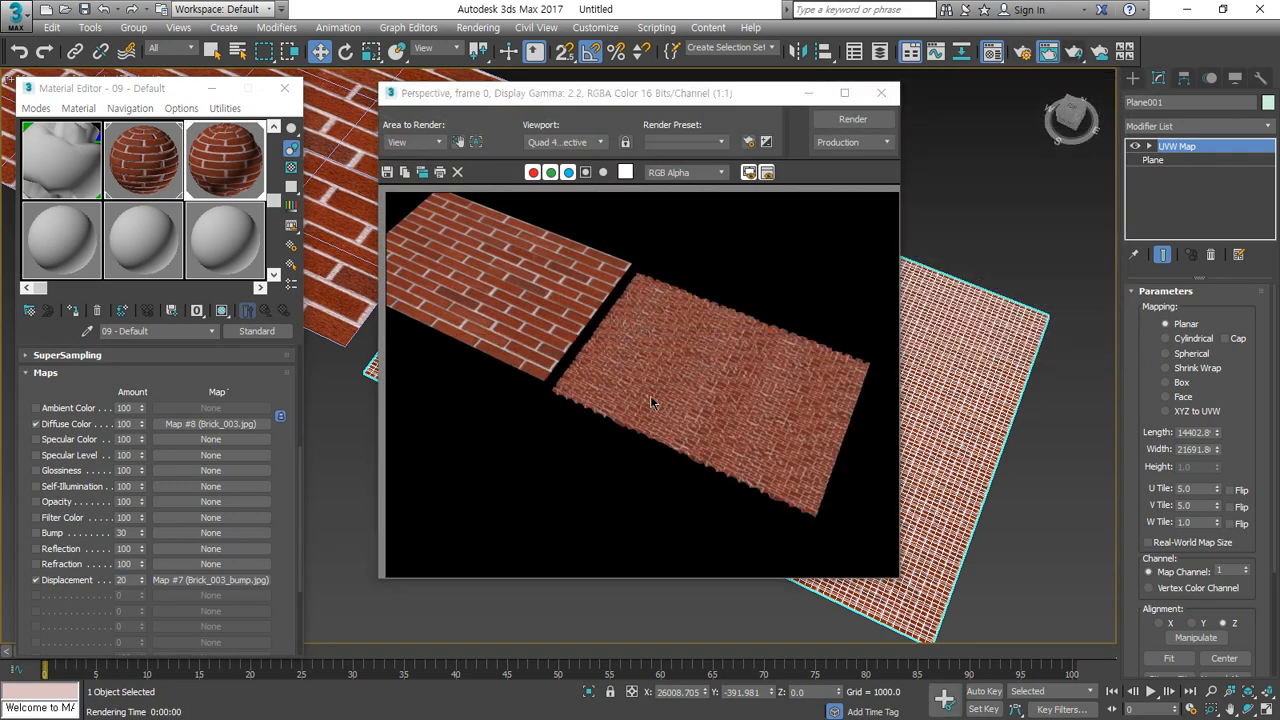
{"action": "scroll", "coordinate": [650, 395], "scroll_direction": "up", "scroll_amount": 5}
{"action": "scroll", "coordinate": [613, 363], "scroll_direction": "down", "scroll_amount": 2}
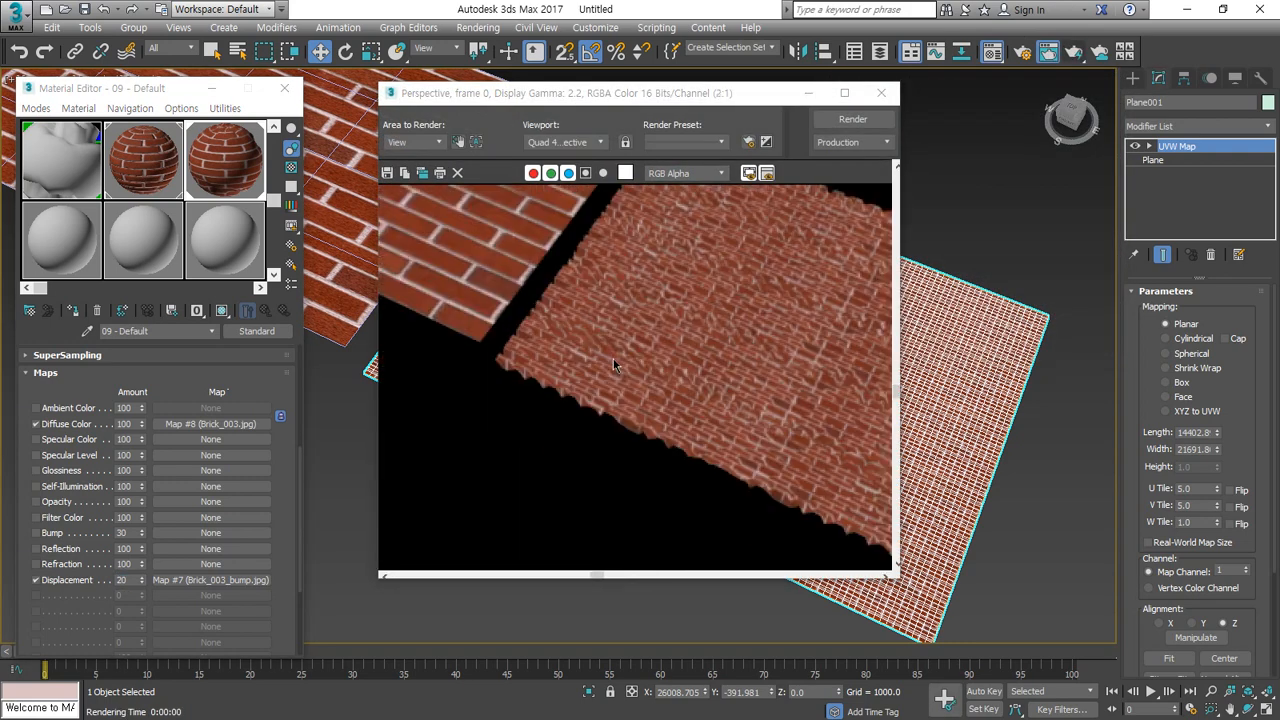
{"action": "scroll", "coordinate": [810, 341], "scroll_direction": "down", "scroll_amount": 2}
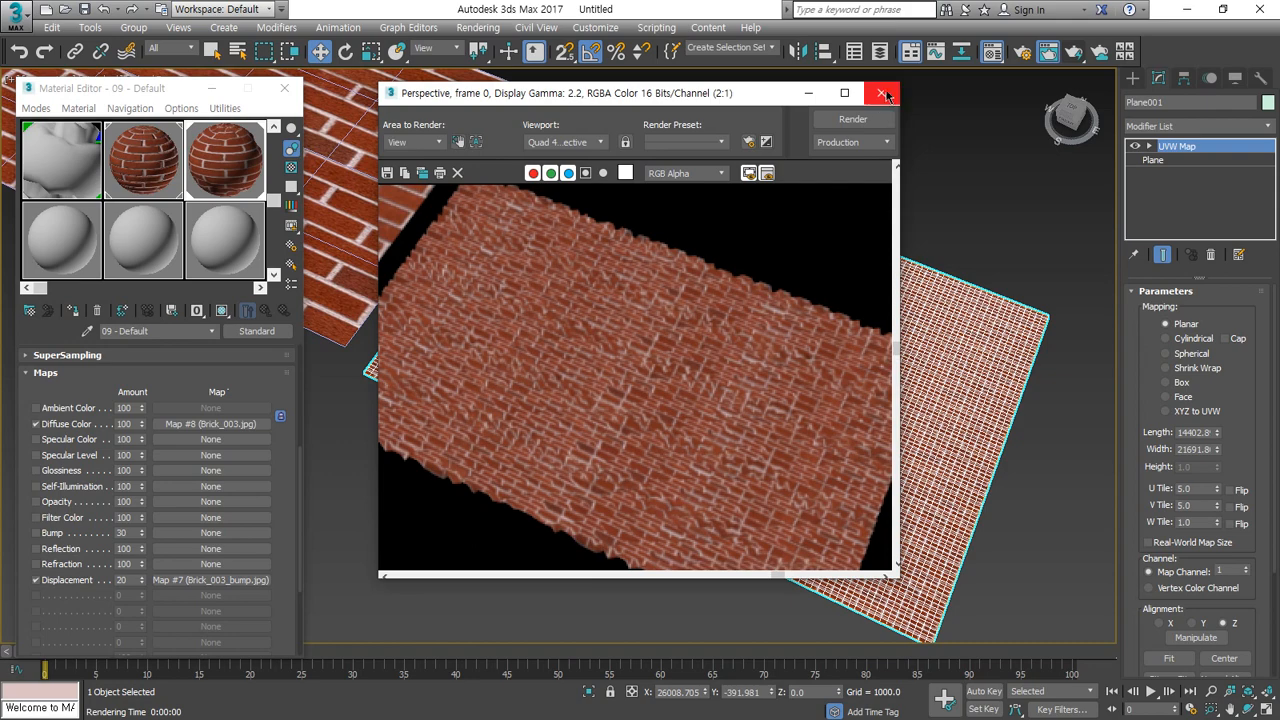
{"action": "left_click", "coordinate": [881, 93]}
Step: Set the UVW Map's U Tile and V Tile to 2, render the view, and enlarge the rendered bricks
{"action": "left_click_drag", "start_coordinate": [1192, 488], "coordinate": [1132, 493]}
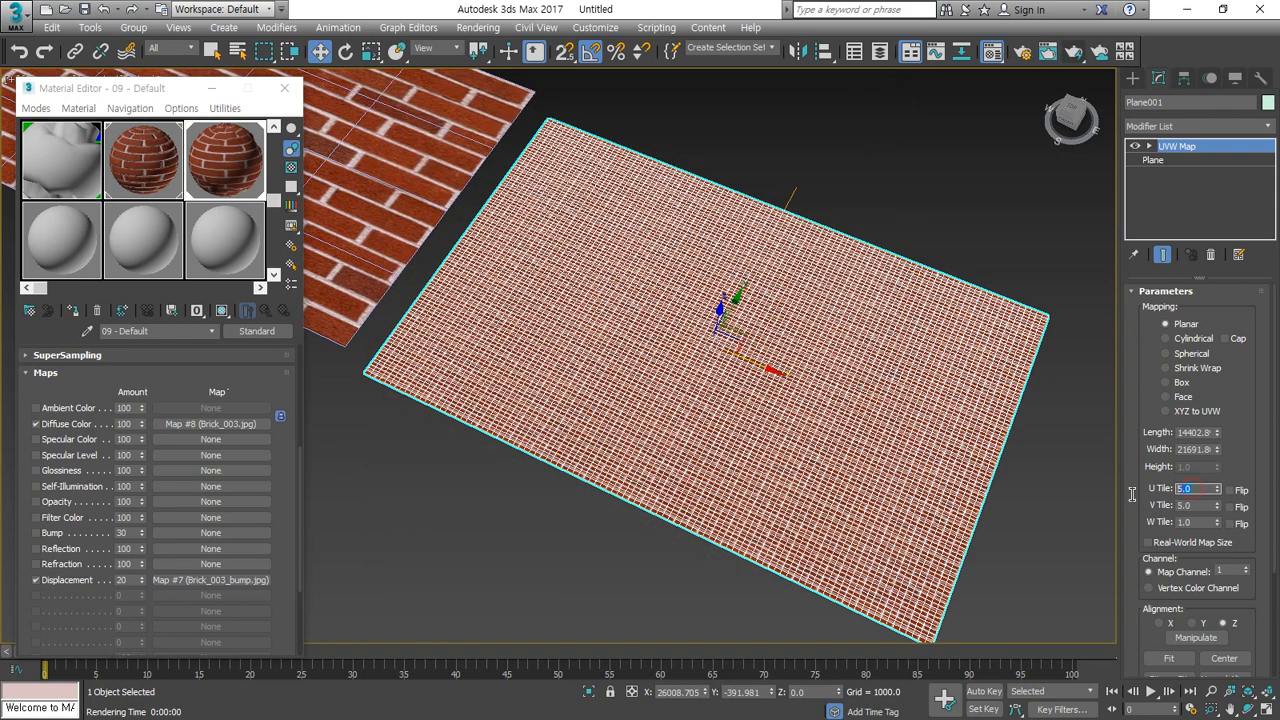
{"action": "type", "text": "2"}
{"action": "key", "text": "Tab"}
{"action": "type", "text": "2"}
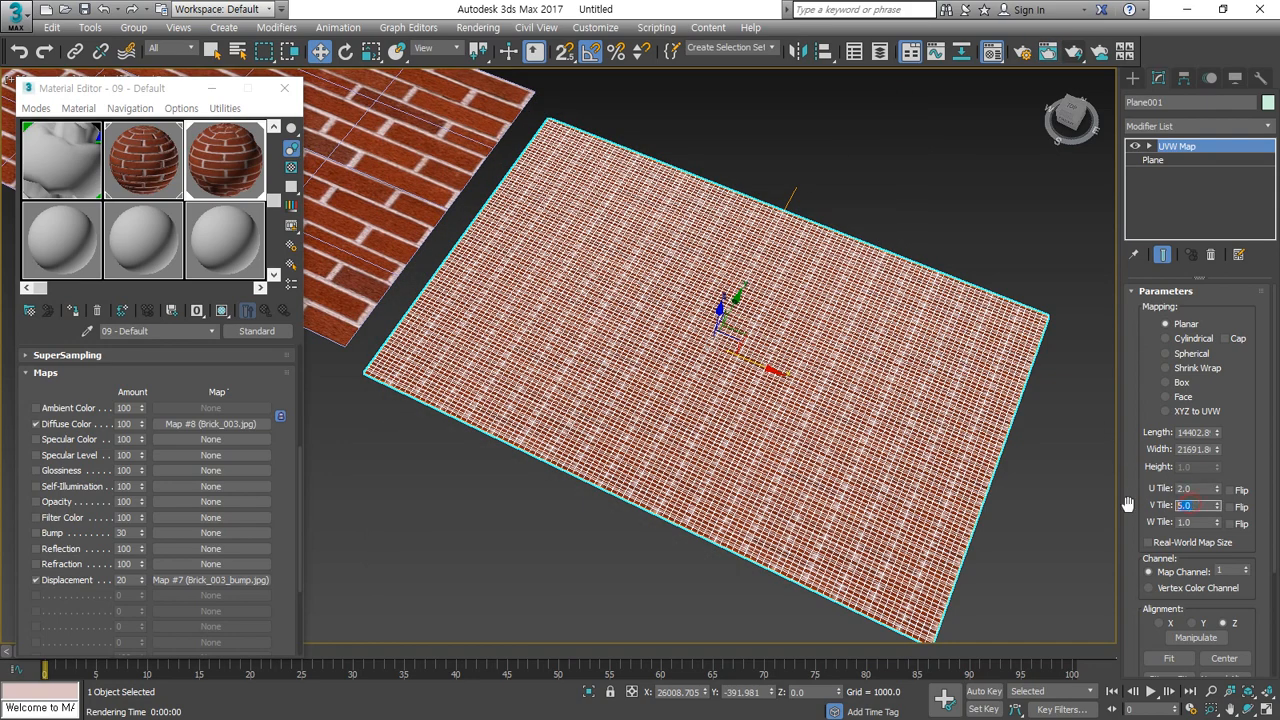
{"action": "key", "text": "Return"}
{"action": "left_click", "coordinate": [1073, 50]}
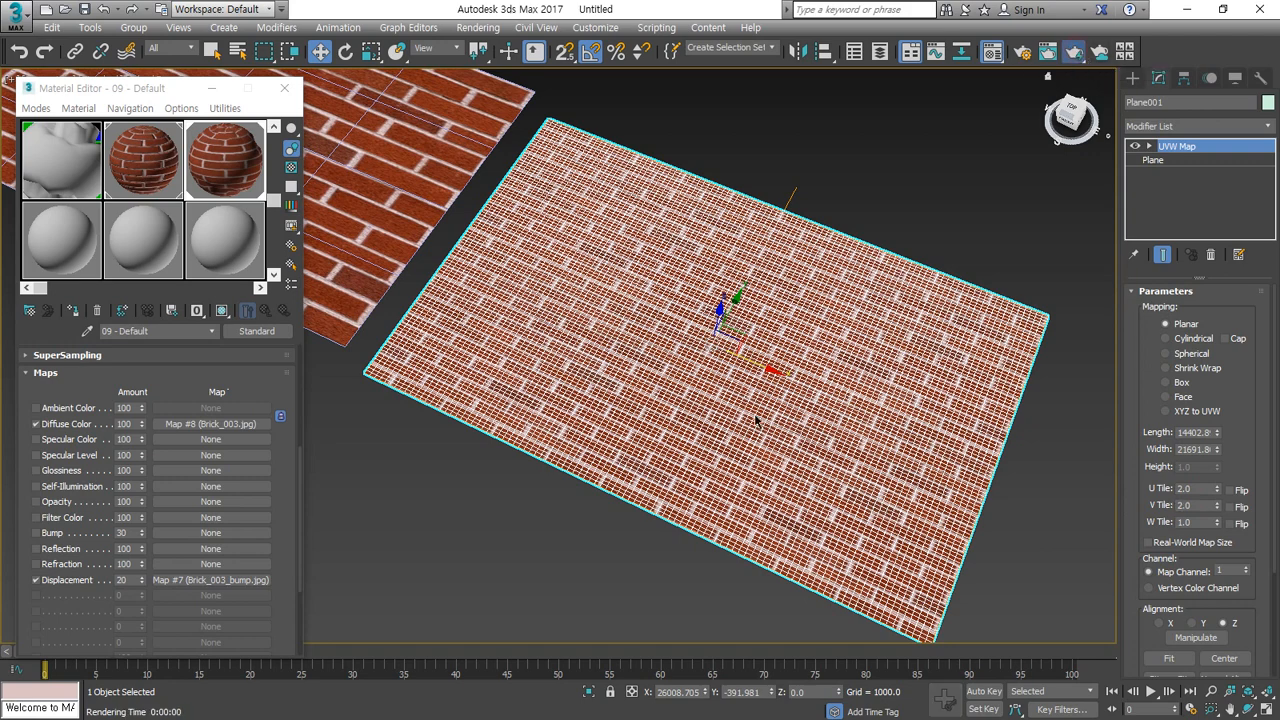
{"action": "scroll", "coordinate": [714, 397], "scroll_direction": "up", "scroll_amount": 2}
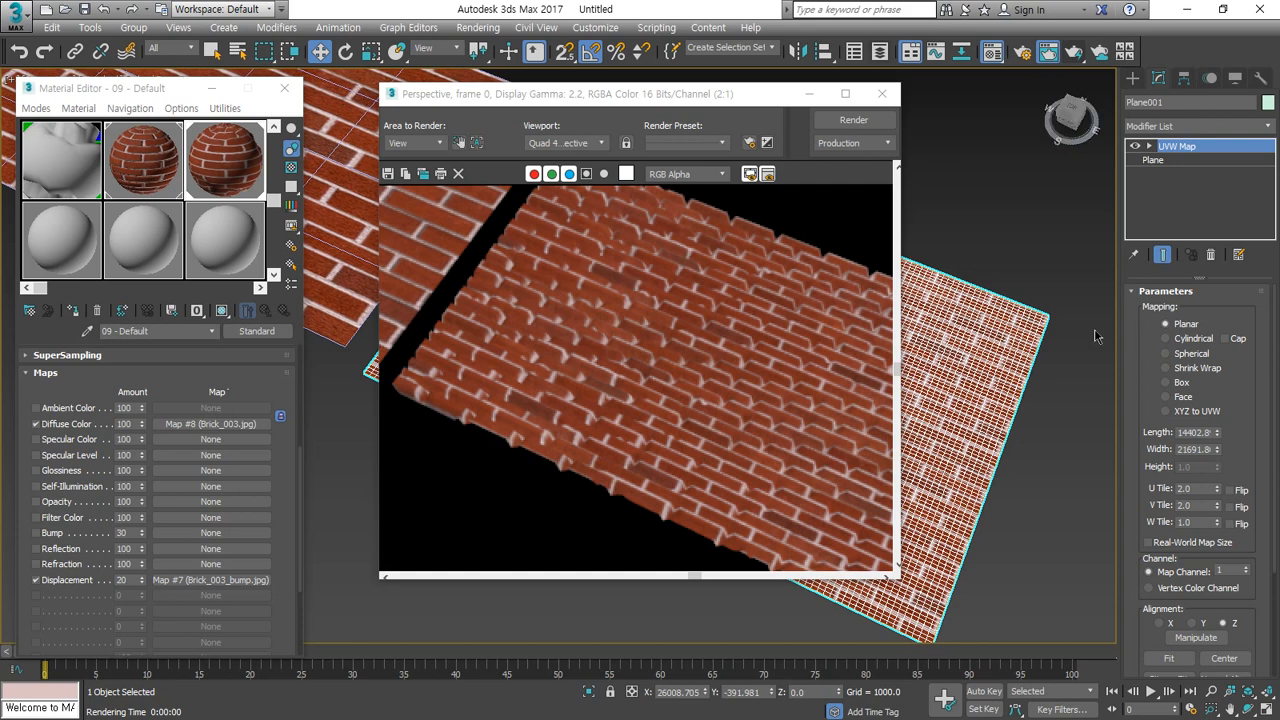
Step: Set the UVW Map's U Tile and V Tile to 1 and render the perspective view again
{"action": "double_click", "coordinate": [1185, 488]}
{"action": "type", "text": "1"}
{"action": "key", "text": "Tab"}
{"action": "type", "text": "1"}
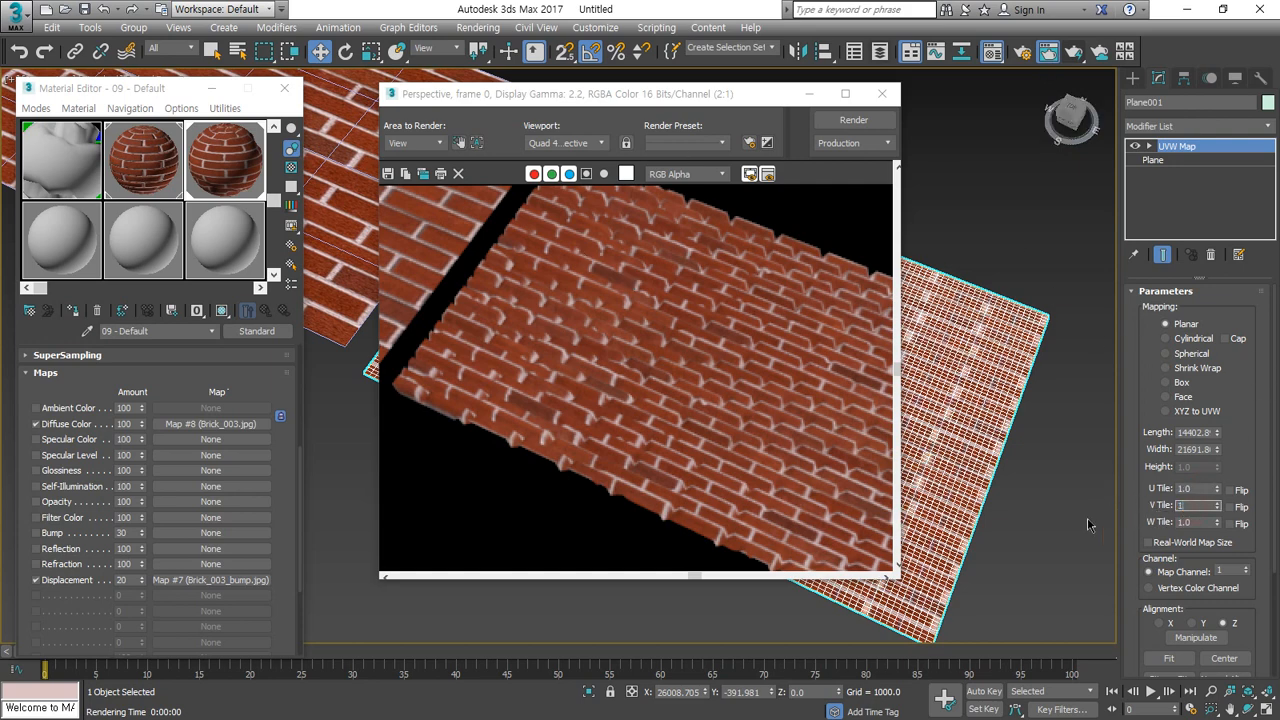
{"action": "key", "text": "Return"}
{"action": "left_click", "coordinate": [853, 119]}
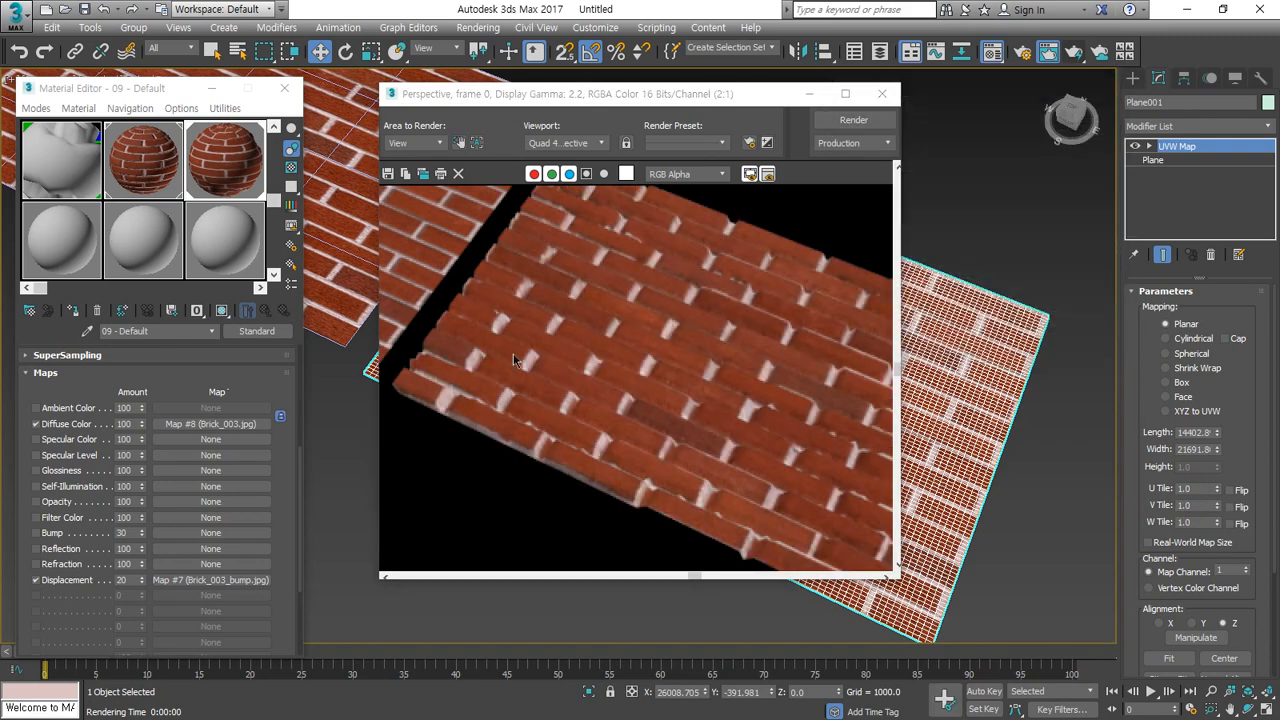
Step: Set the 09 - Default material's Displacement amount to 50 and render the brick planes again
{"action": "left_click", "coordinate": [124, 580]}
{"action": "type", "text": "50"}
{"action": "key", "text": "Return"}
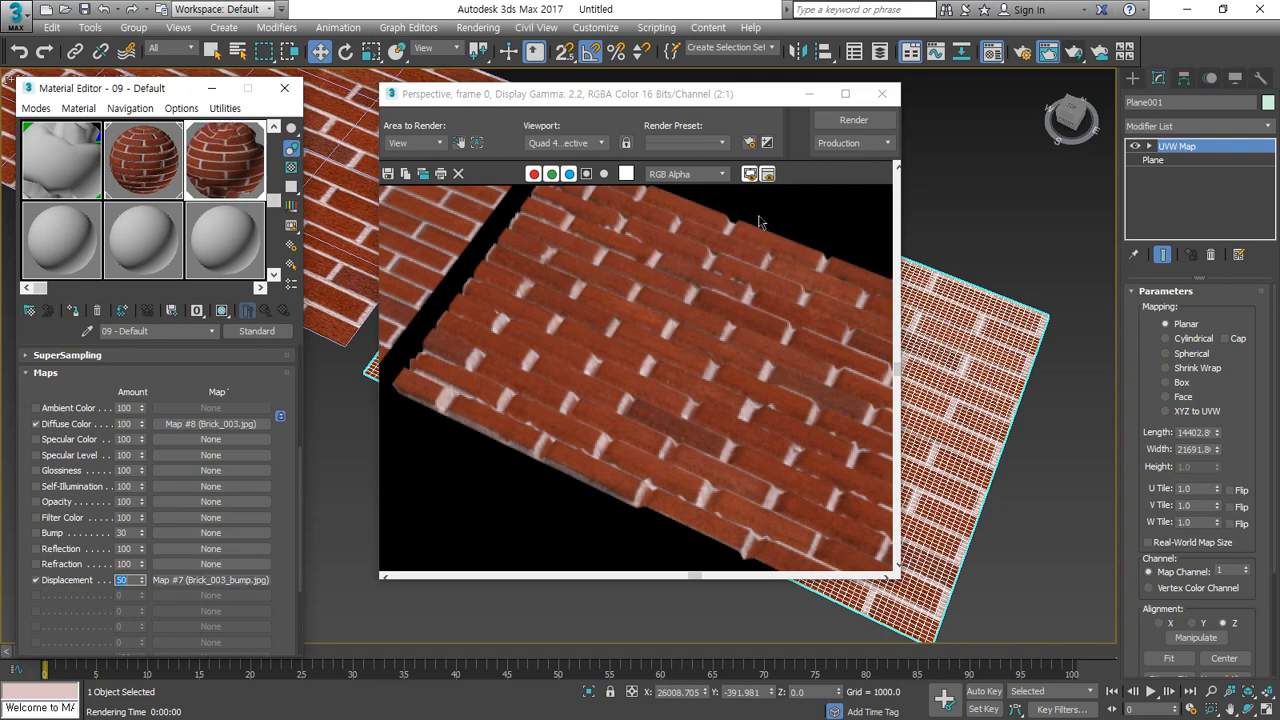
{"action": "left_click", "coordinate": [853, 119]}
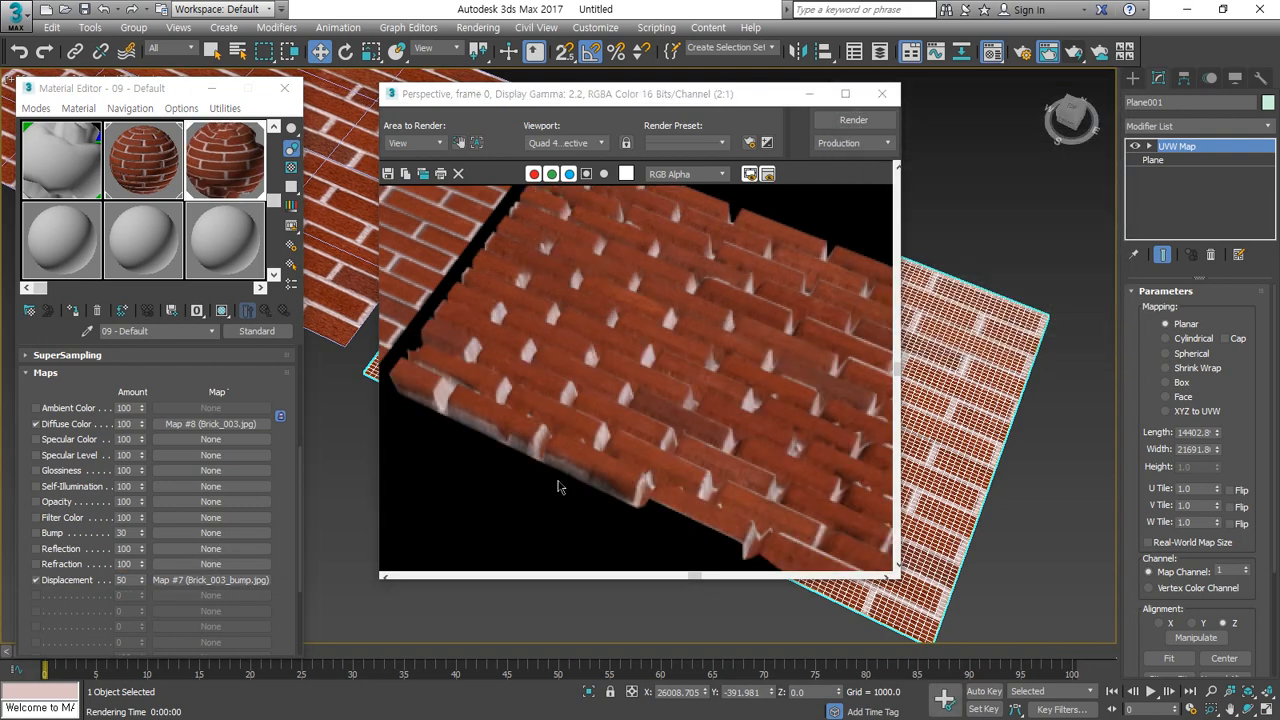